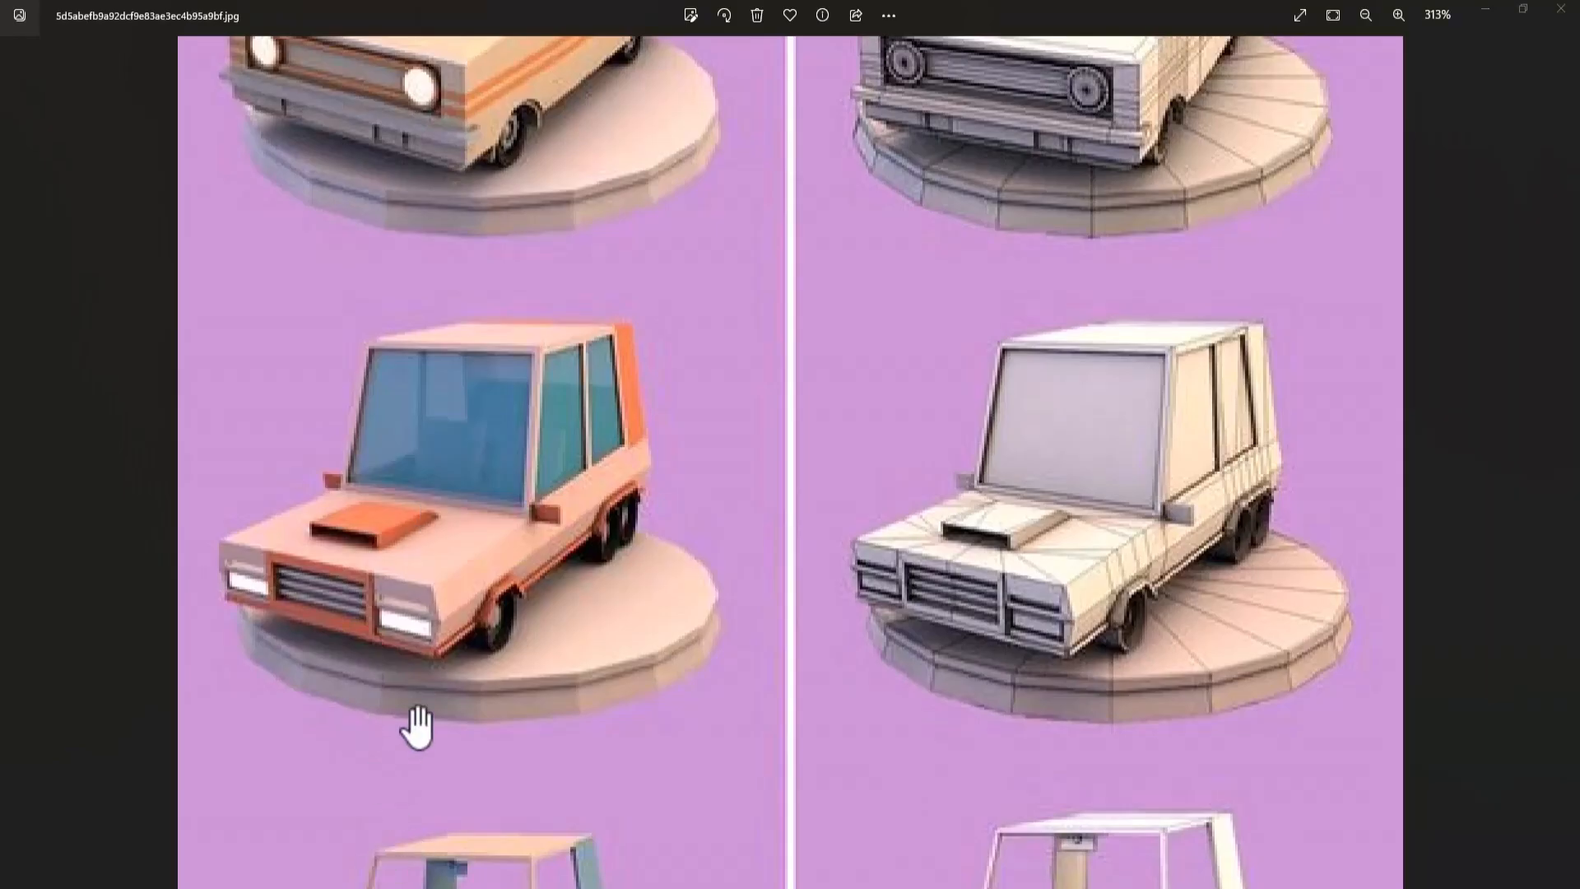
Compare the pink low poly car in the reference image with the car body mesh in Blender's Edit Mode.
drag(458, 469, 434, 506)
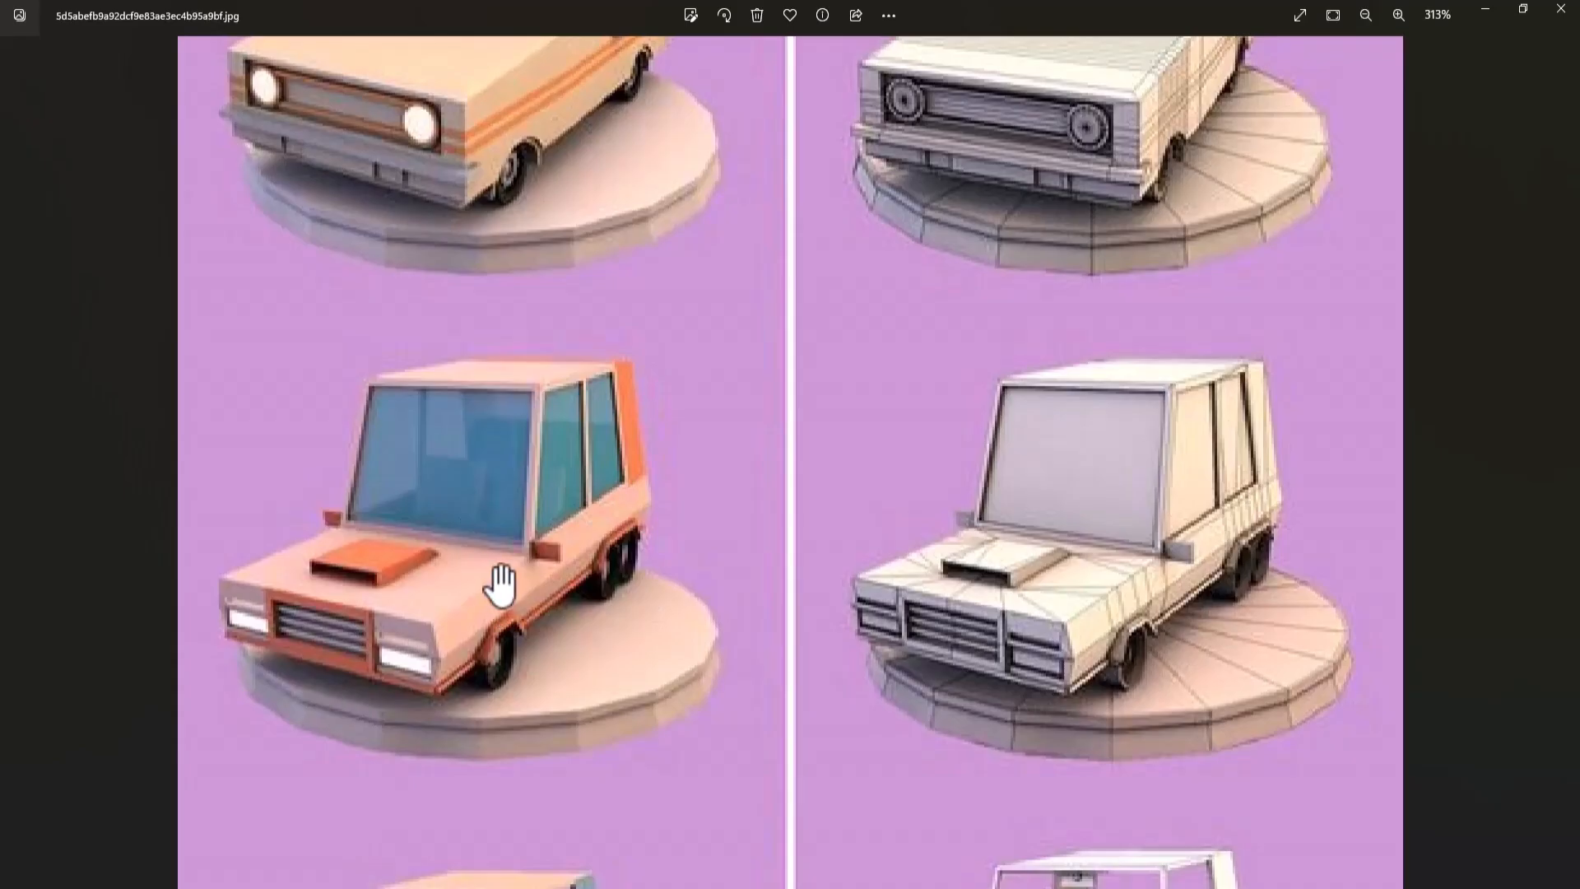
click(1487, 10)
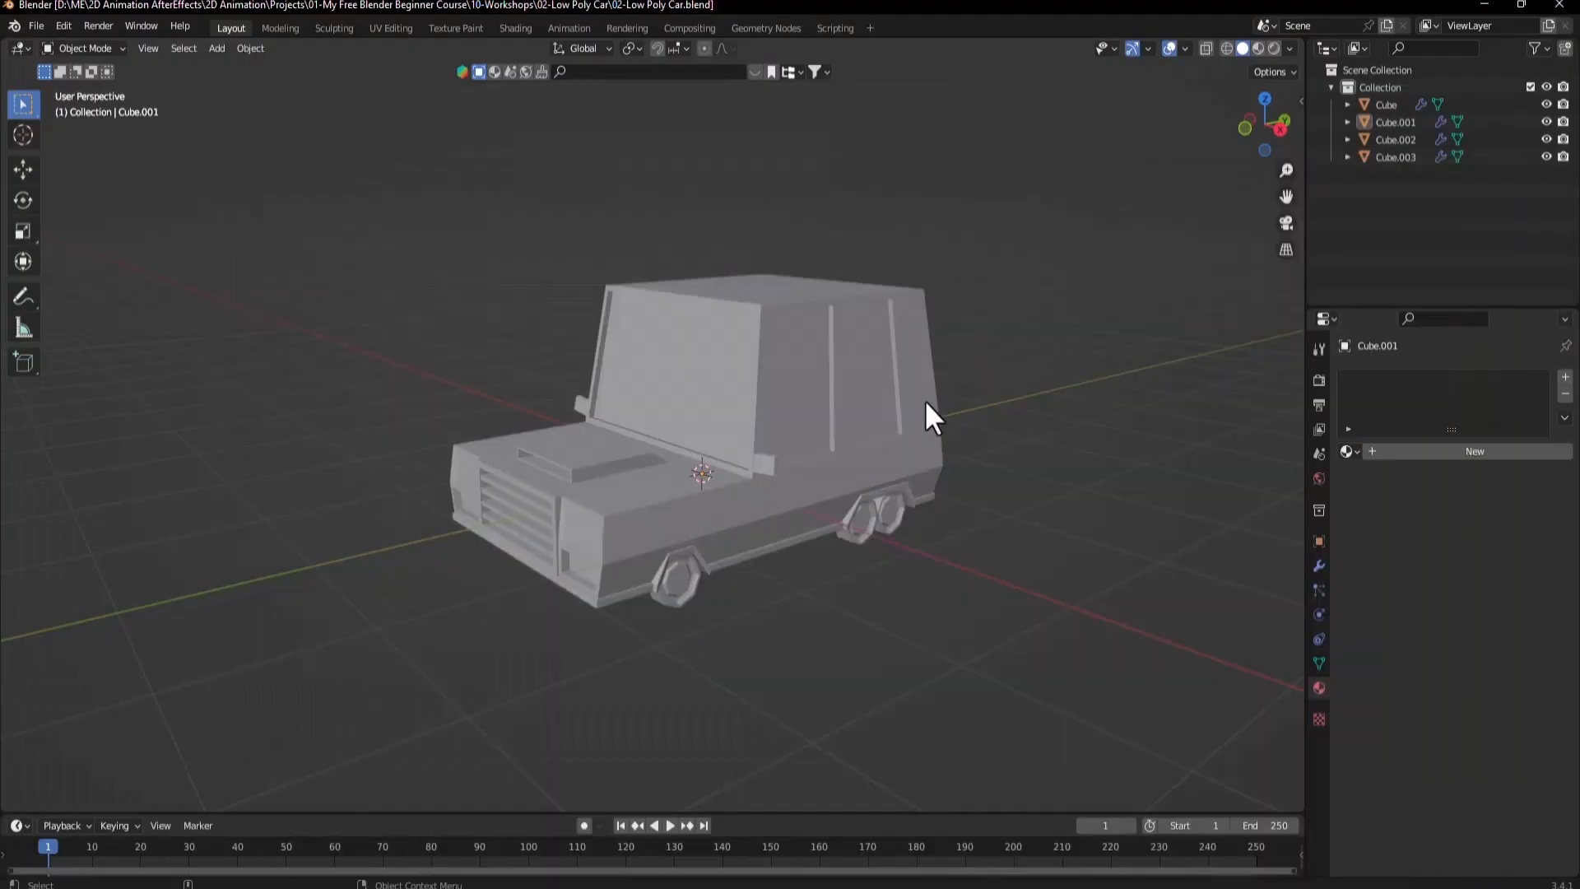
middle_drag(887, 396, 822, 469)
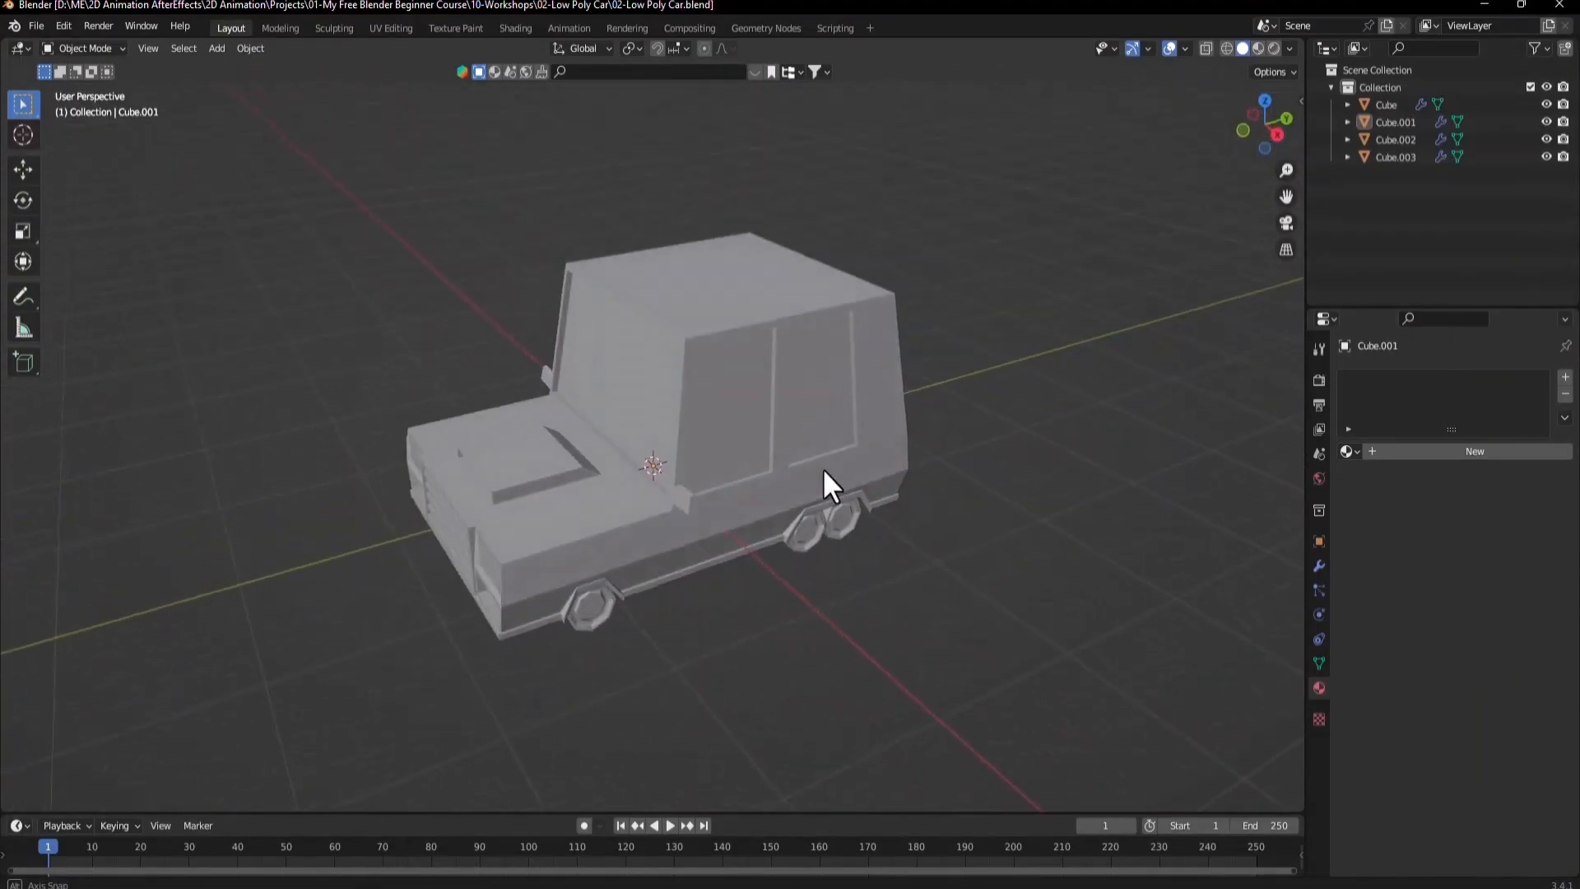
scroll(748, 431, up, 3)
scroll(746, 429, up, 2)
click(784, 437)
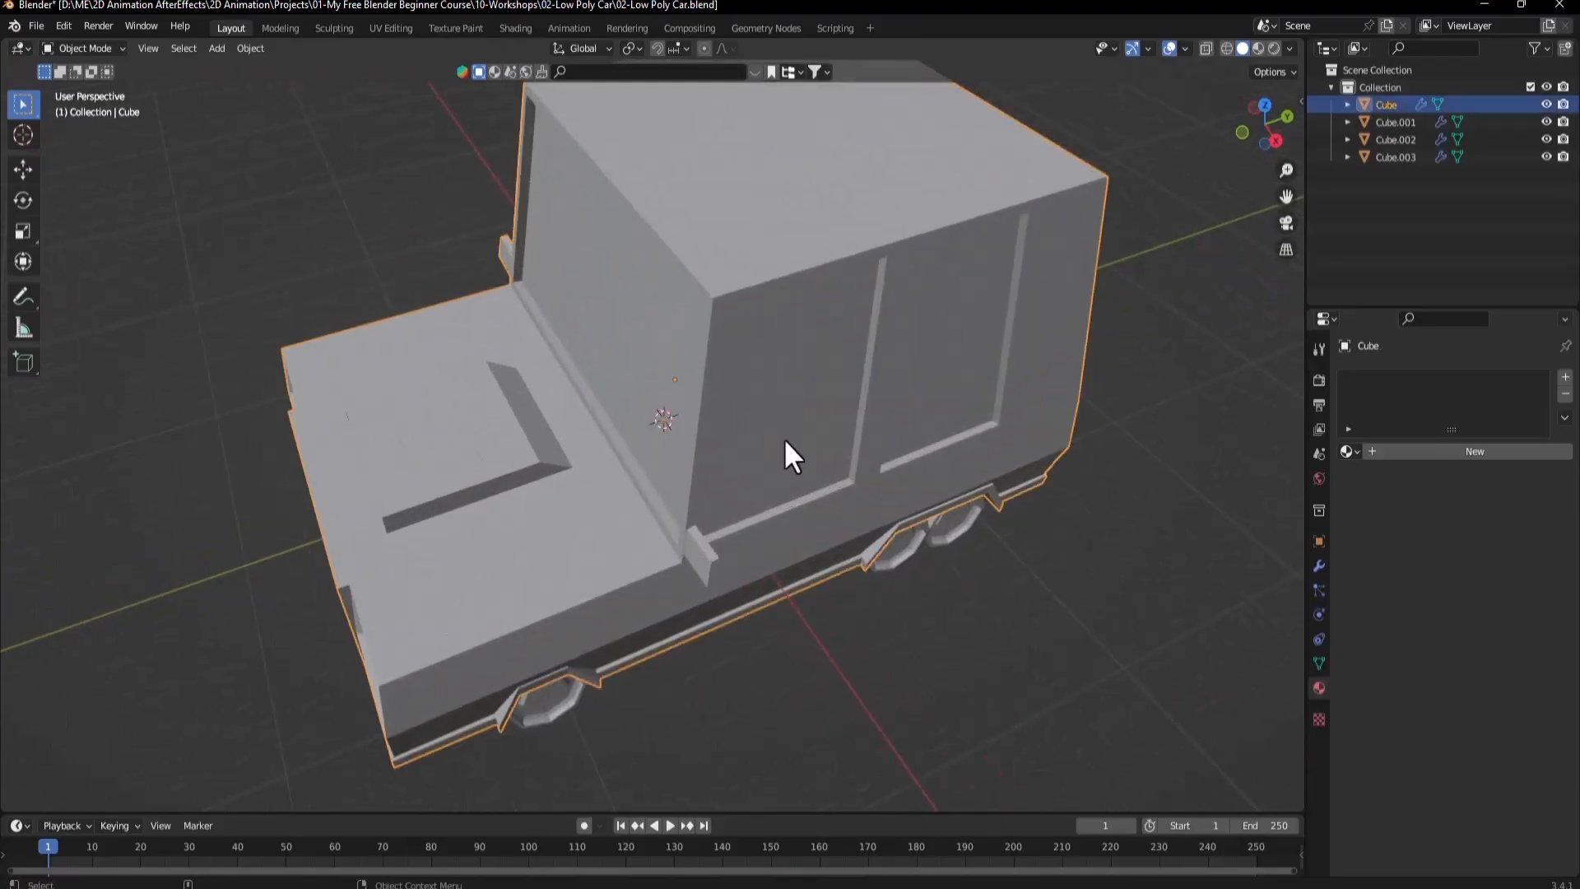
key(Tab)
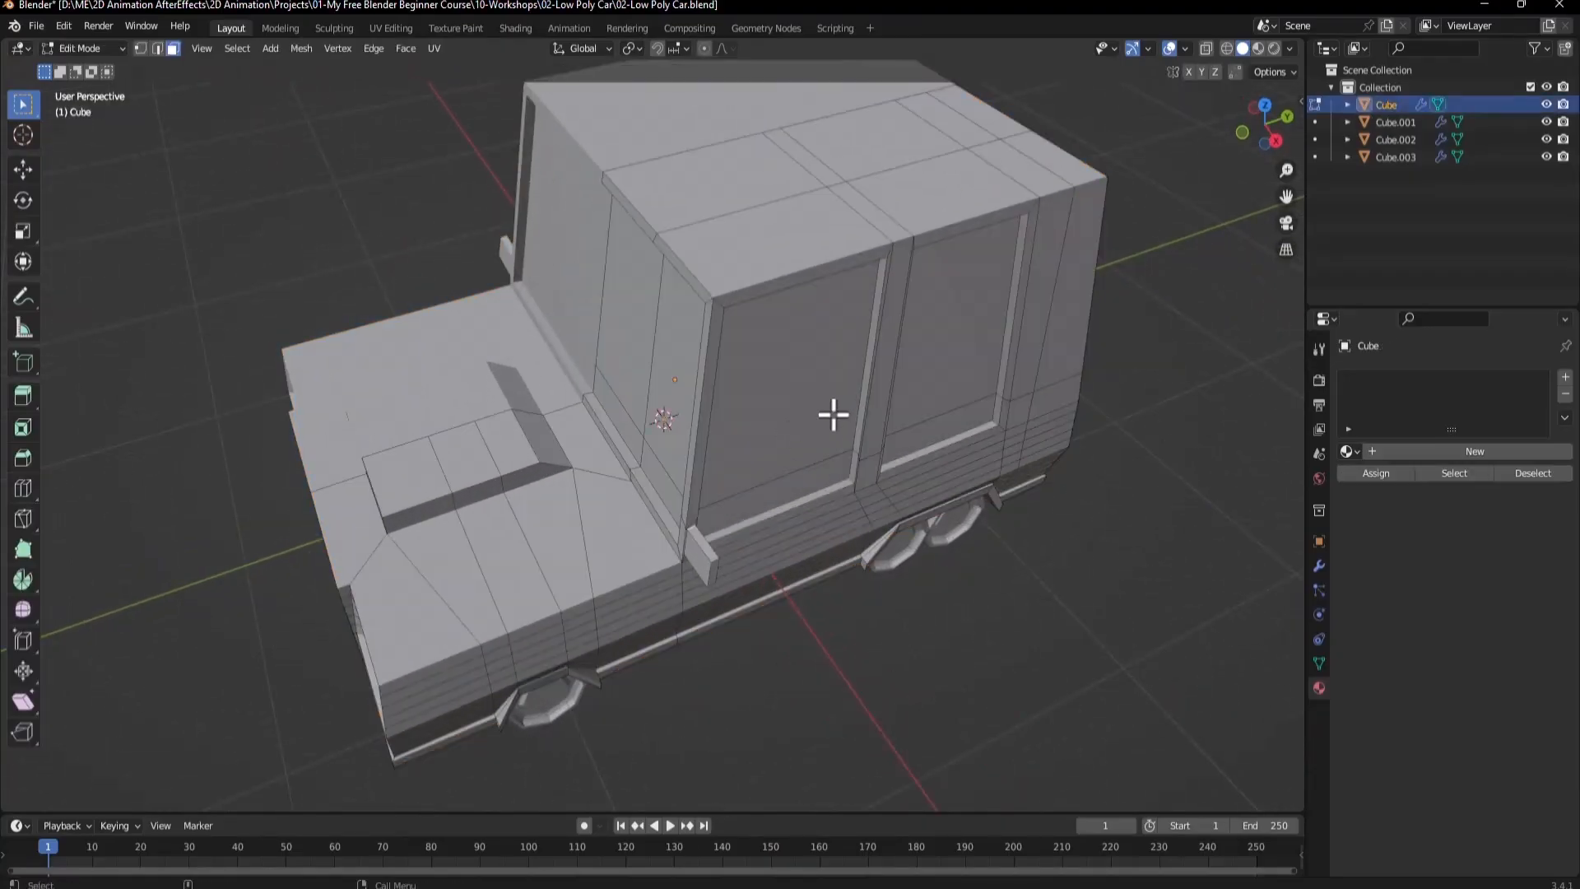
mouse_move(880, 449)
middle_down()
mouse_move(864, 405)
mouse_move(881, 434)
middle_up()
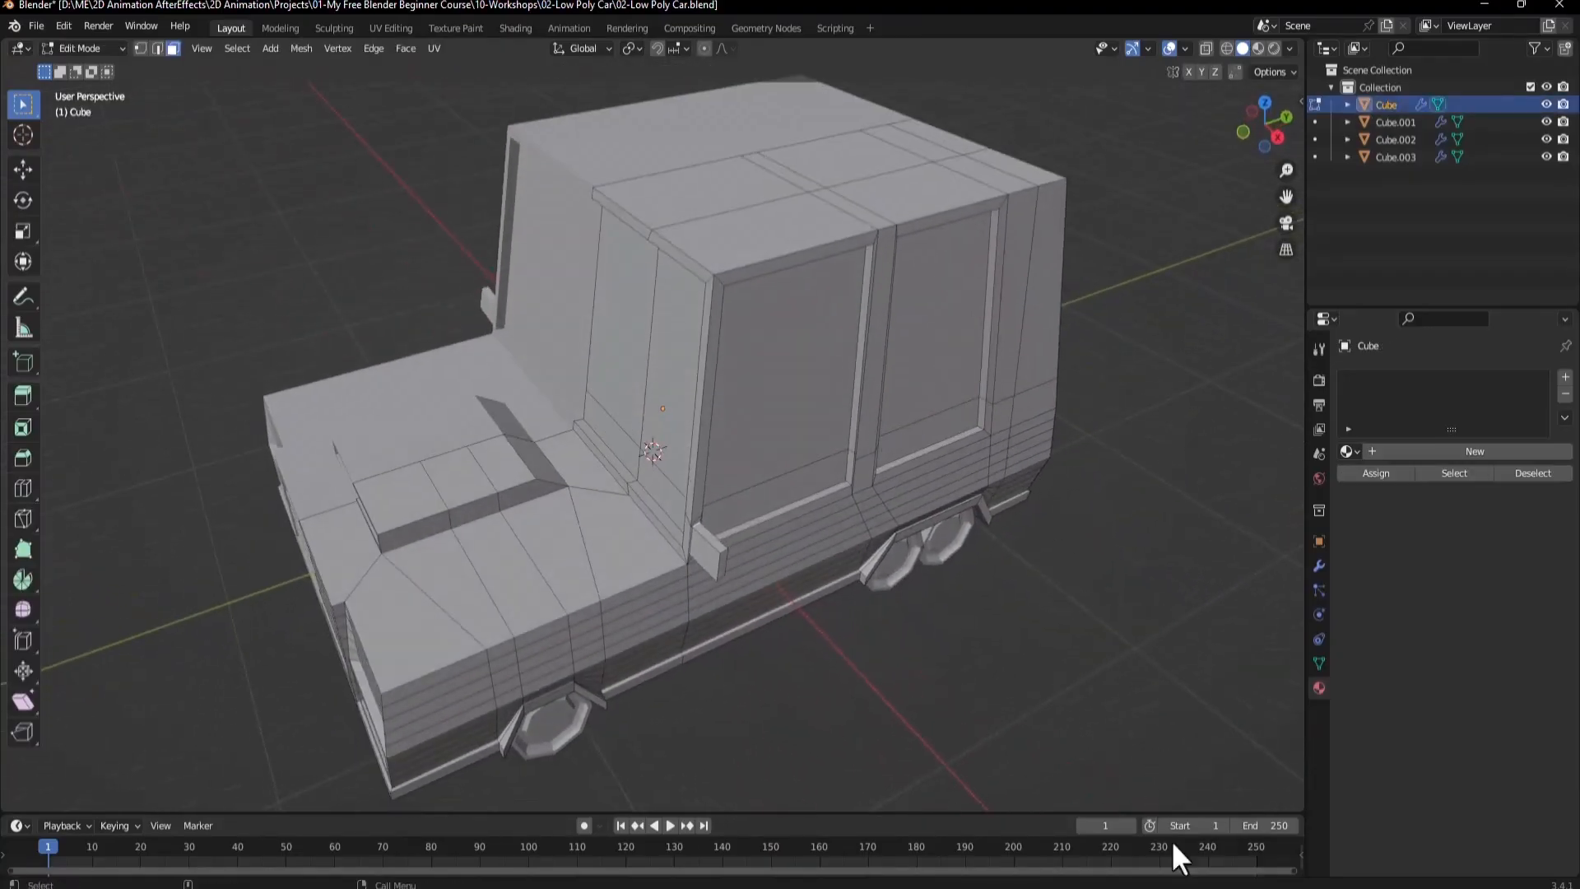
click(1067, 886)
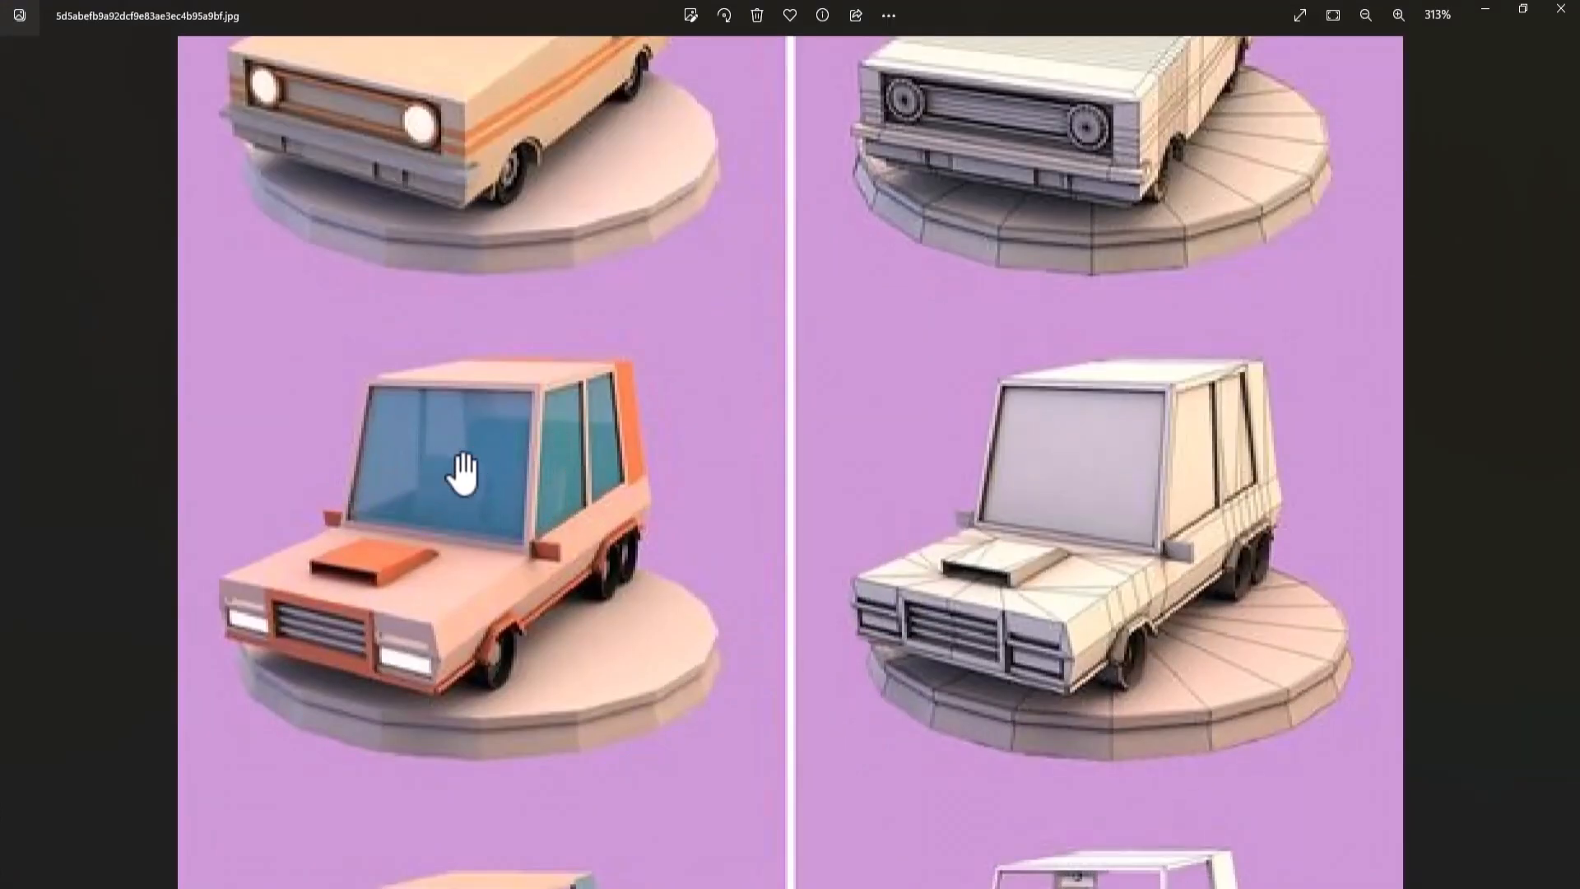
scroll(568, 493, up, 2)
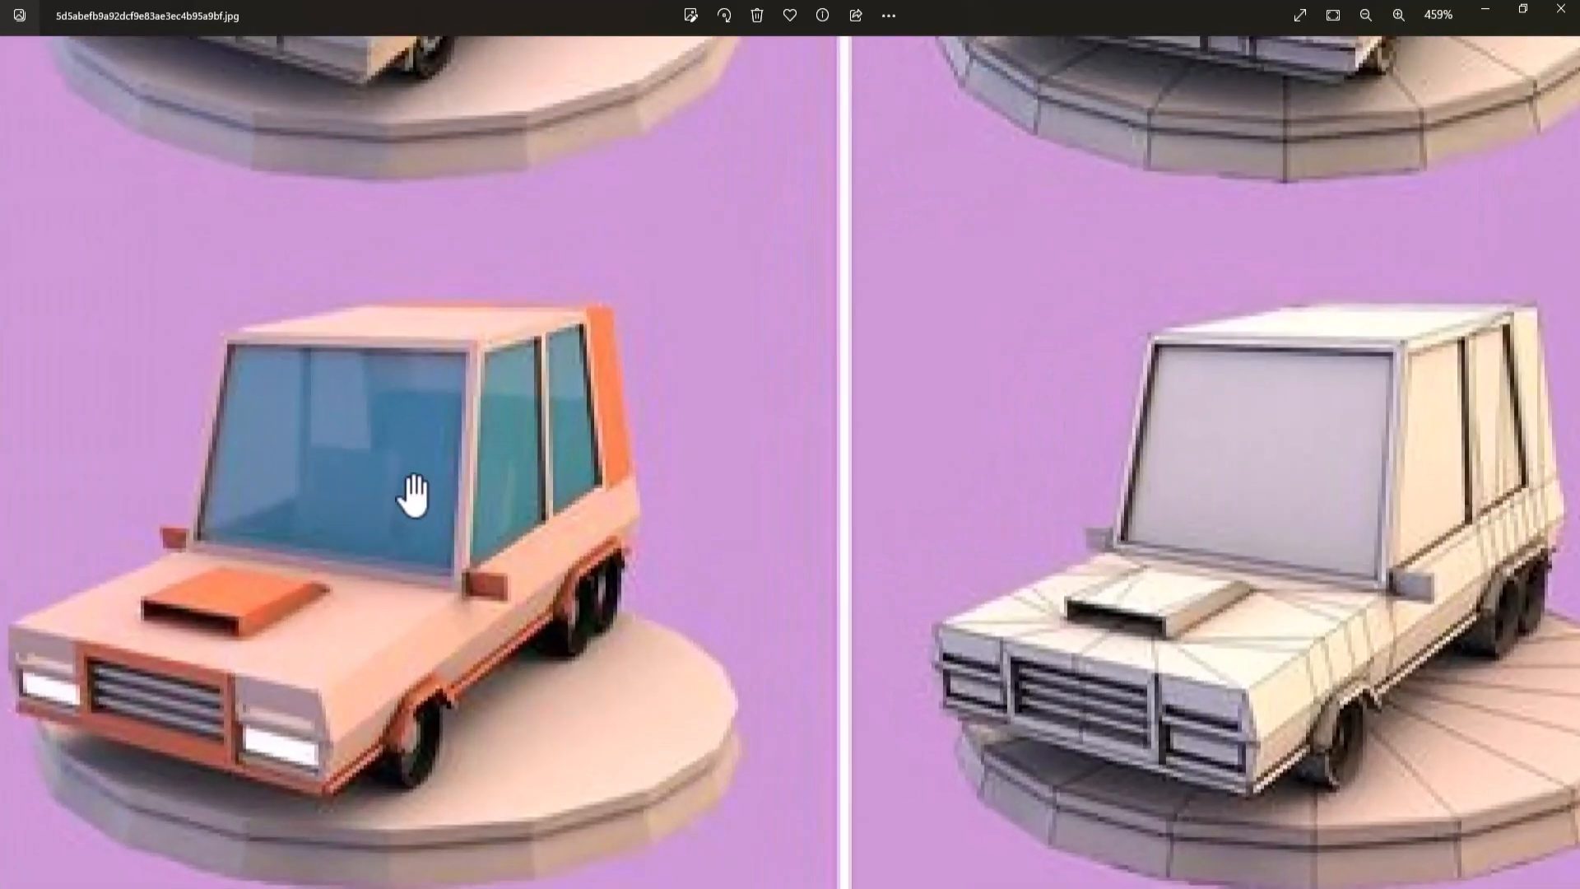
click(1491, 5)
Select the side mirror's faces on the car body from the front view.
middle_drag(799, 446, 734, 410)
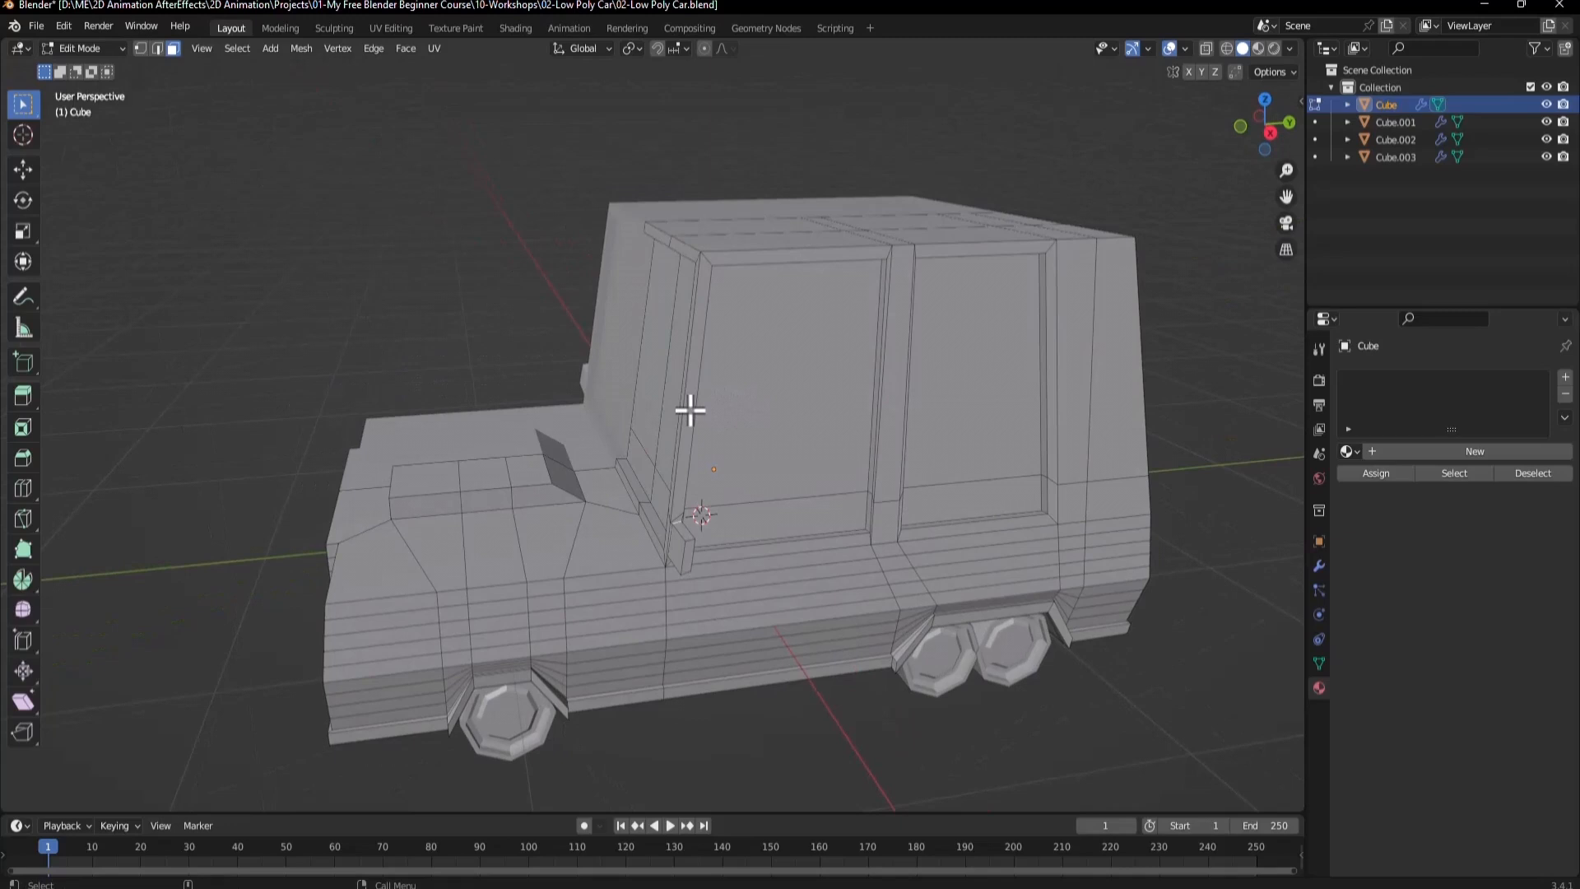
key(KP_1)
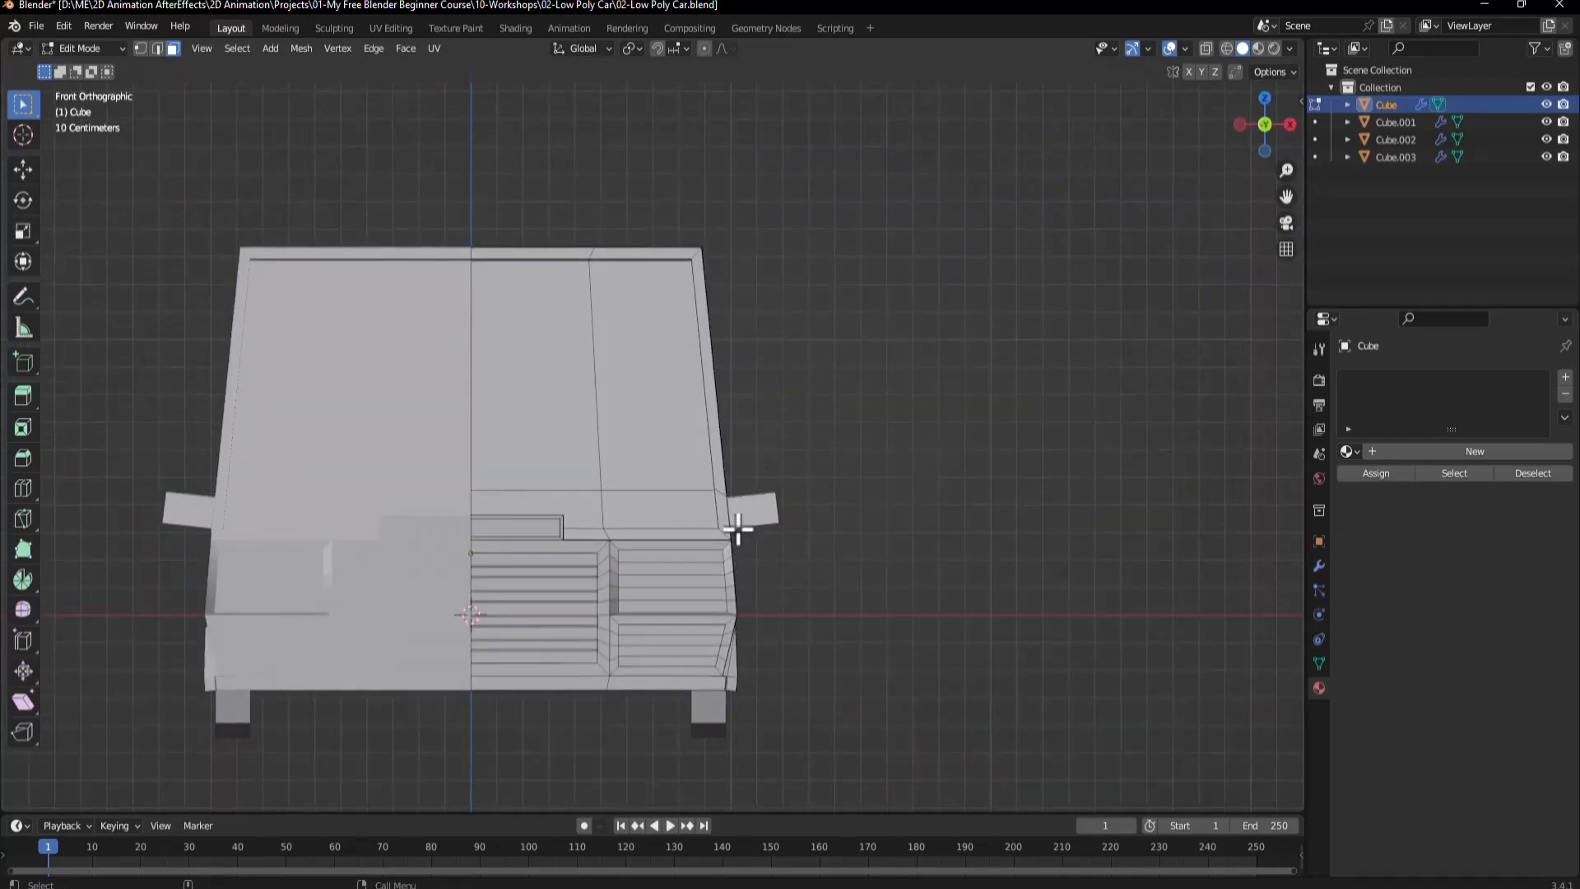
drag(808, 532, 668, 255)
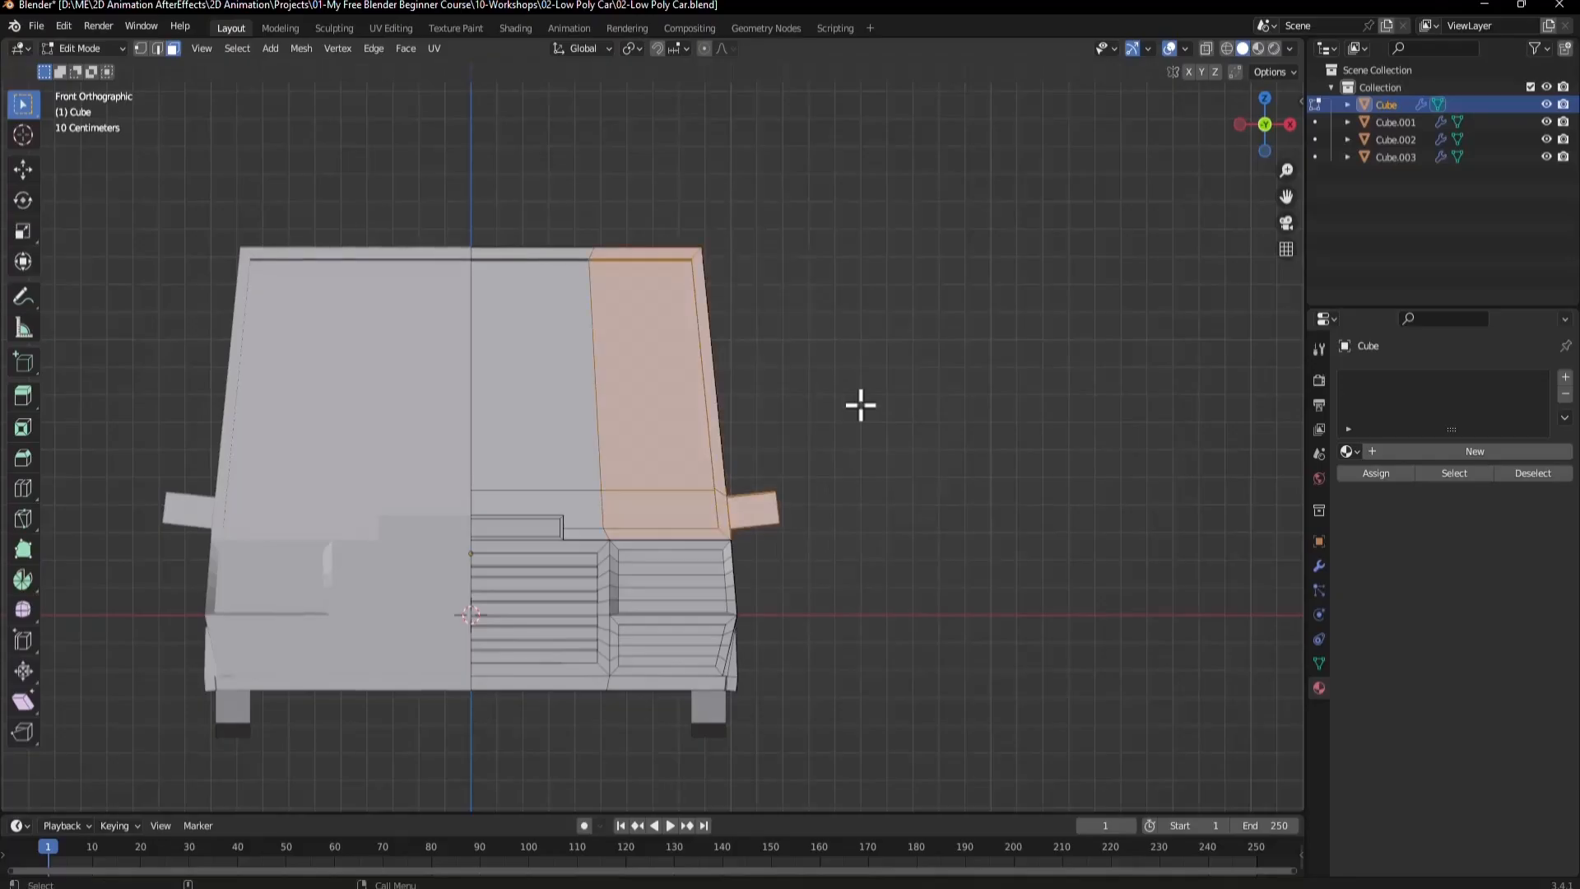
drag(835, 398, 756, 609)
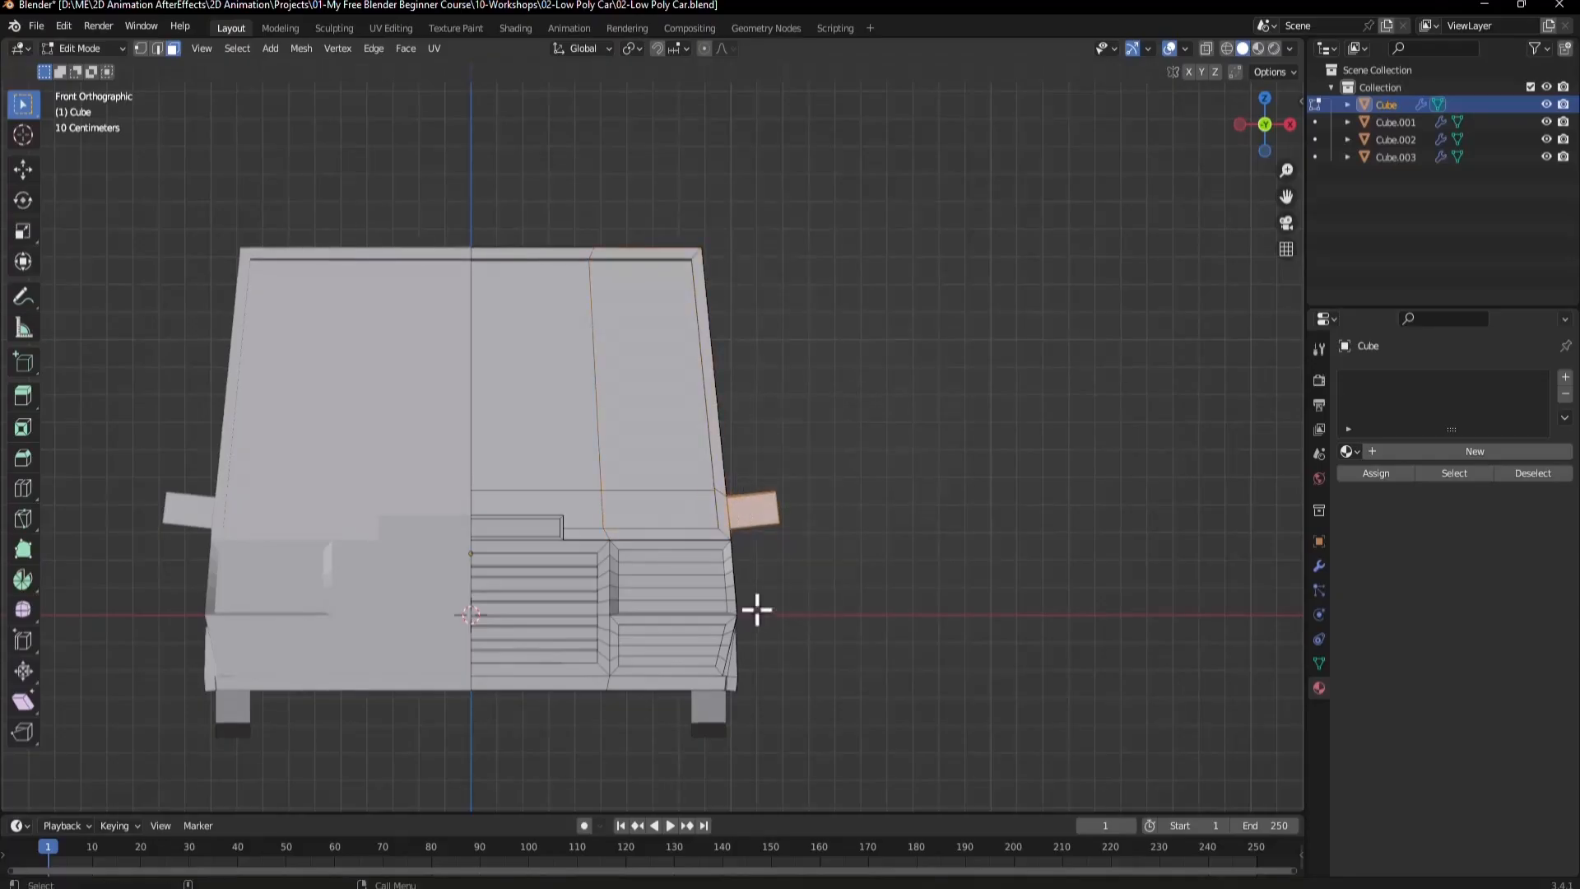
Add a new mesh cube in Object Mode and move it about 2.1 m along X, beside the car.
key(Tab)
key(shift+a)
mouse_move(812, 436)
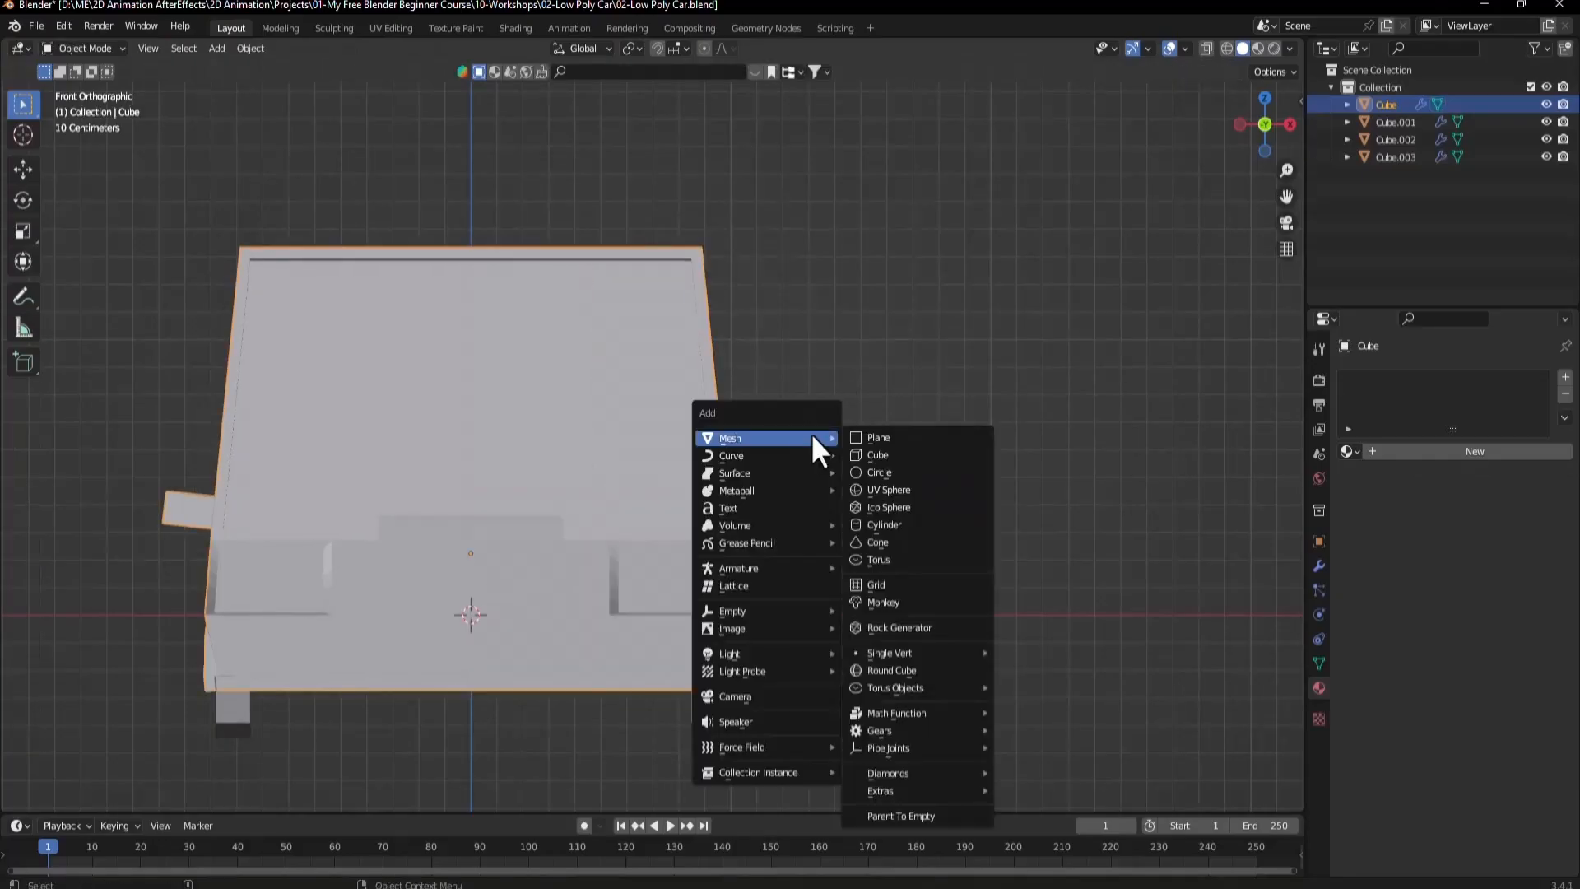
click(871, 455)
key(g)
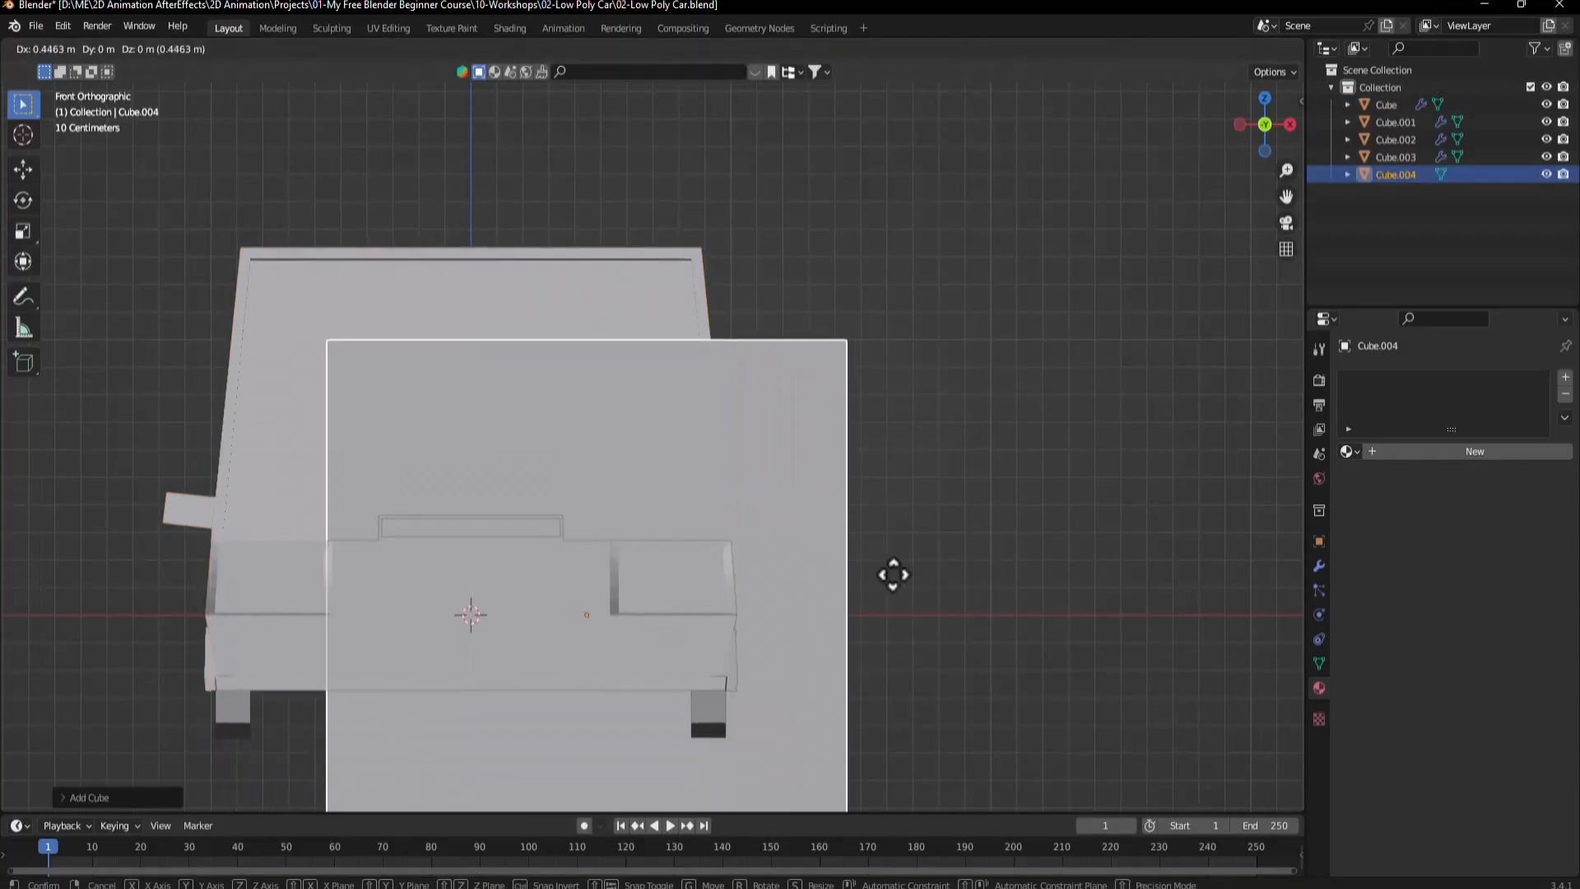
key(x)
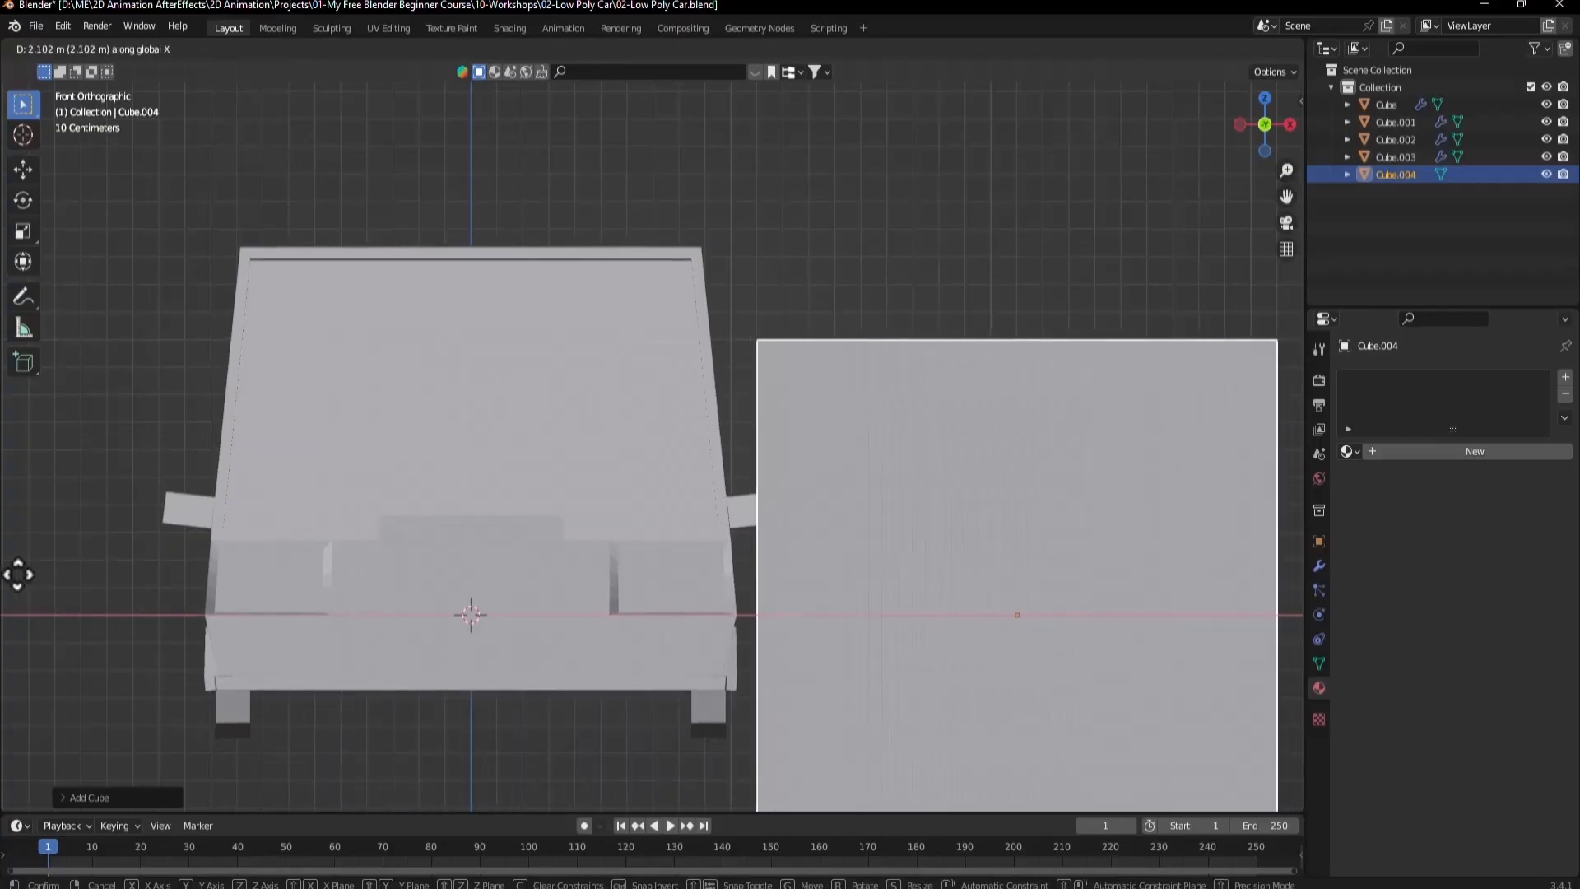
click(960, 359)
Lower the new cube about 0.16 m along Z and reposition it freely beside the car.
key(g)
key(z)
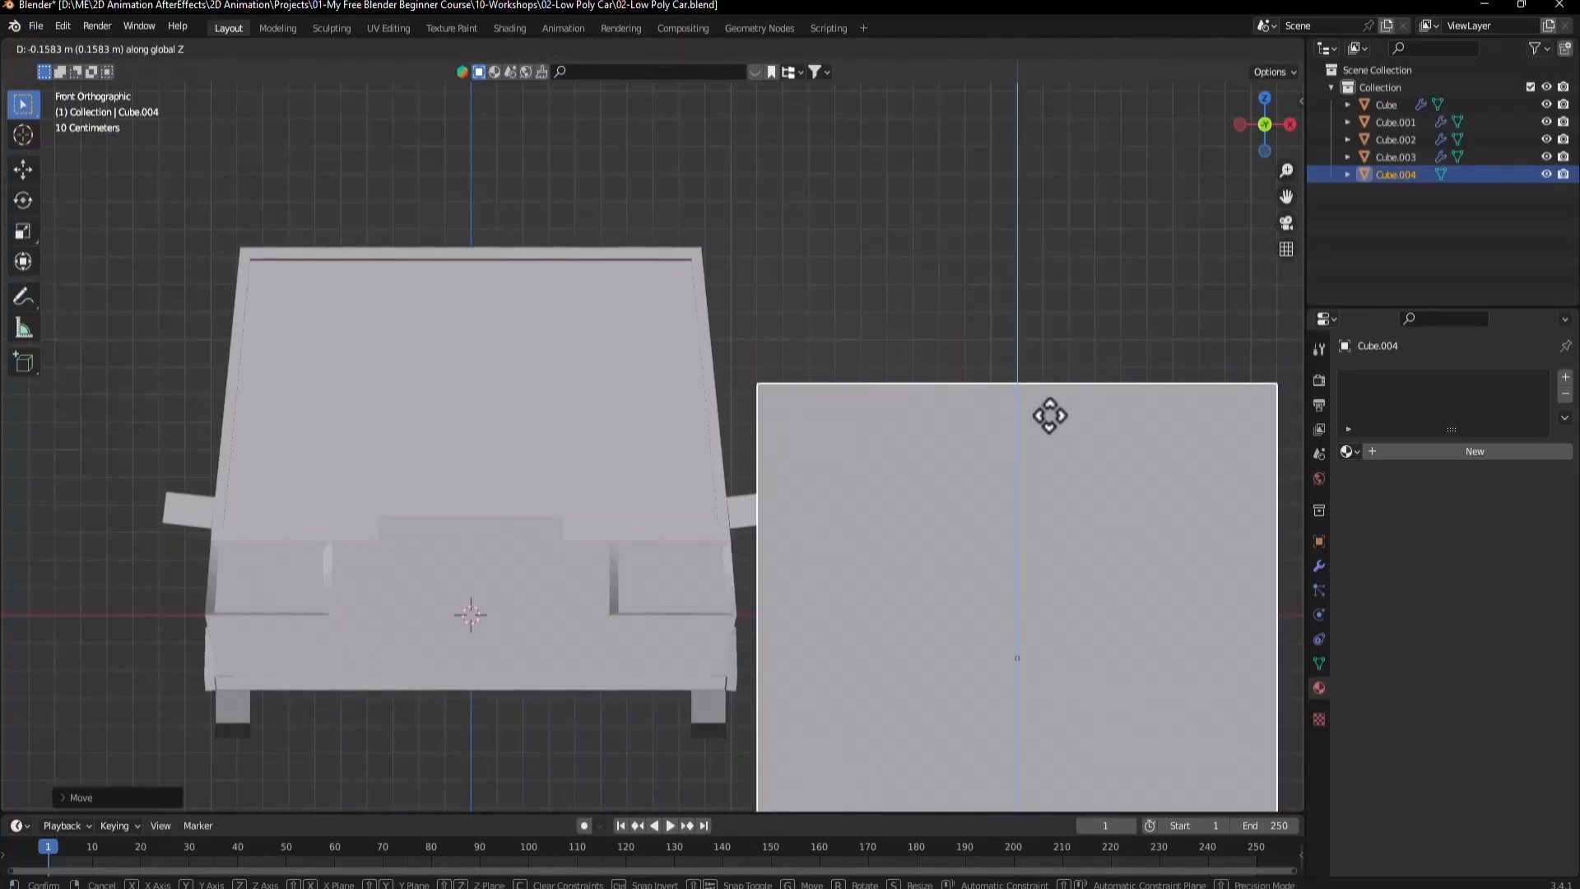
click(1048, 415)
middle_drag(896, 363, 804, 477)
key(g)
click(946, 387)
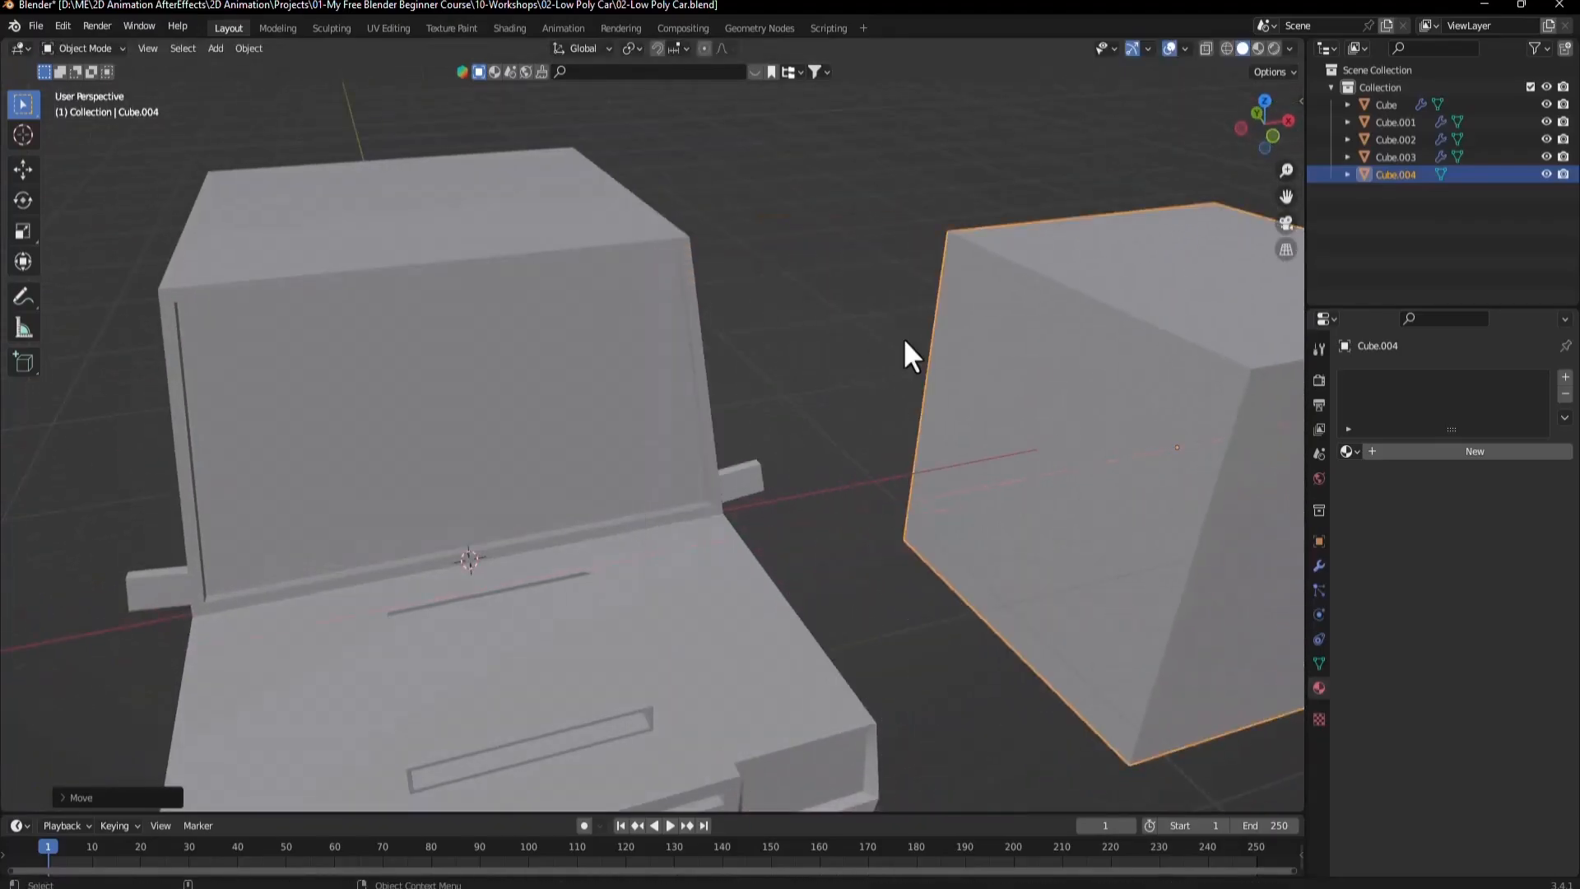
Select all roof faces on the editable half of the car body in Edit Mode.
scroll(873, 305, down, 5)
scroll(774, 272, up, 3)
scroll(776, 381, up, 3)
middle_drag(776, 381, 744, 356)
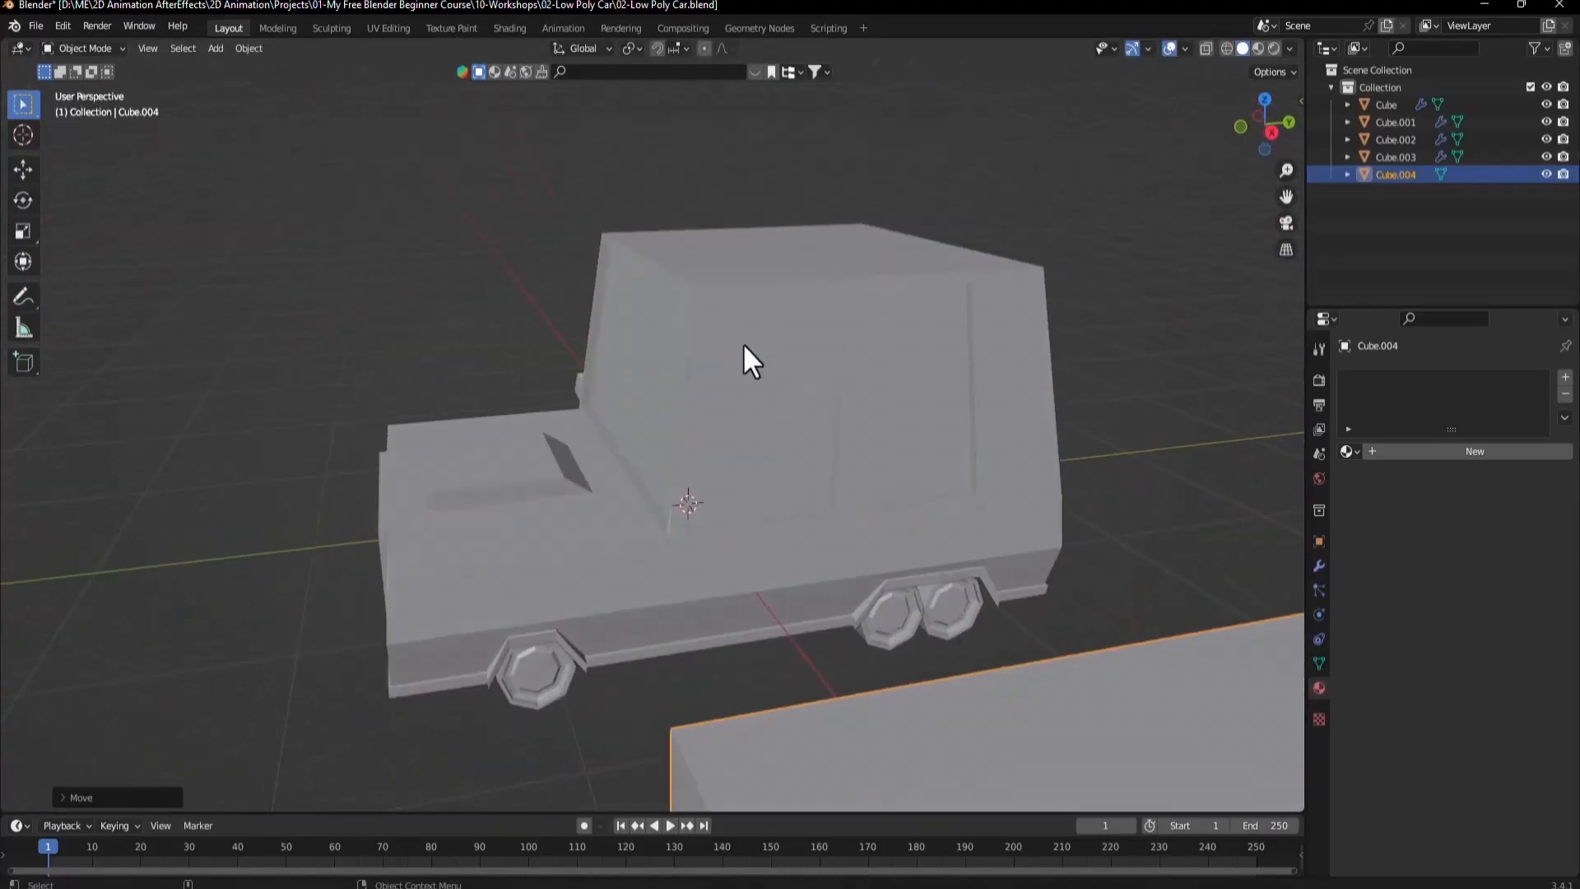
click(773, 405)
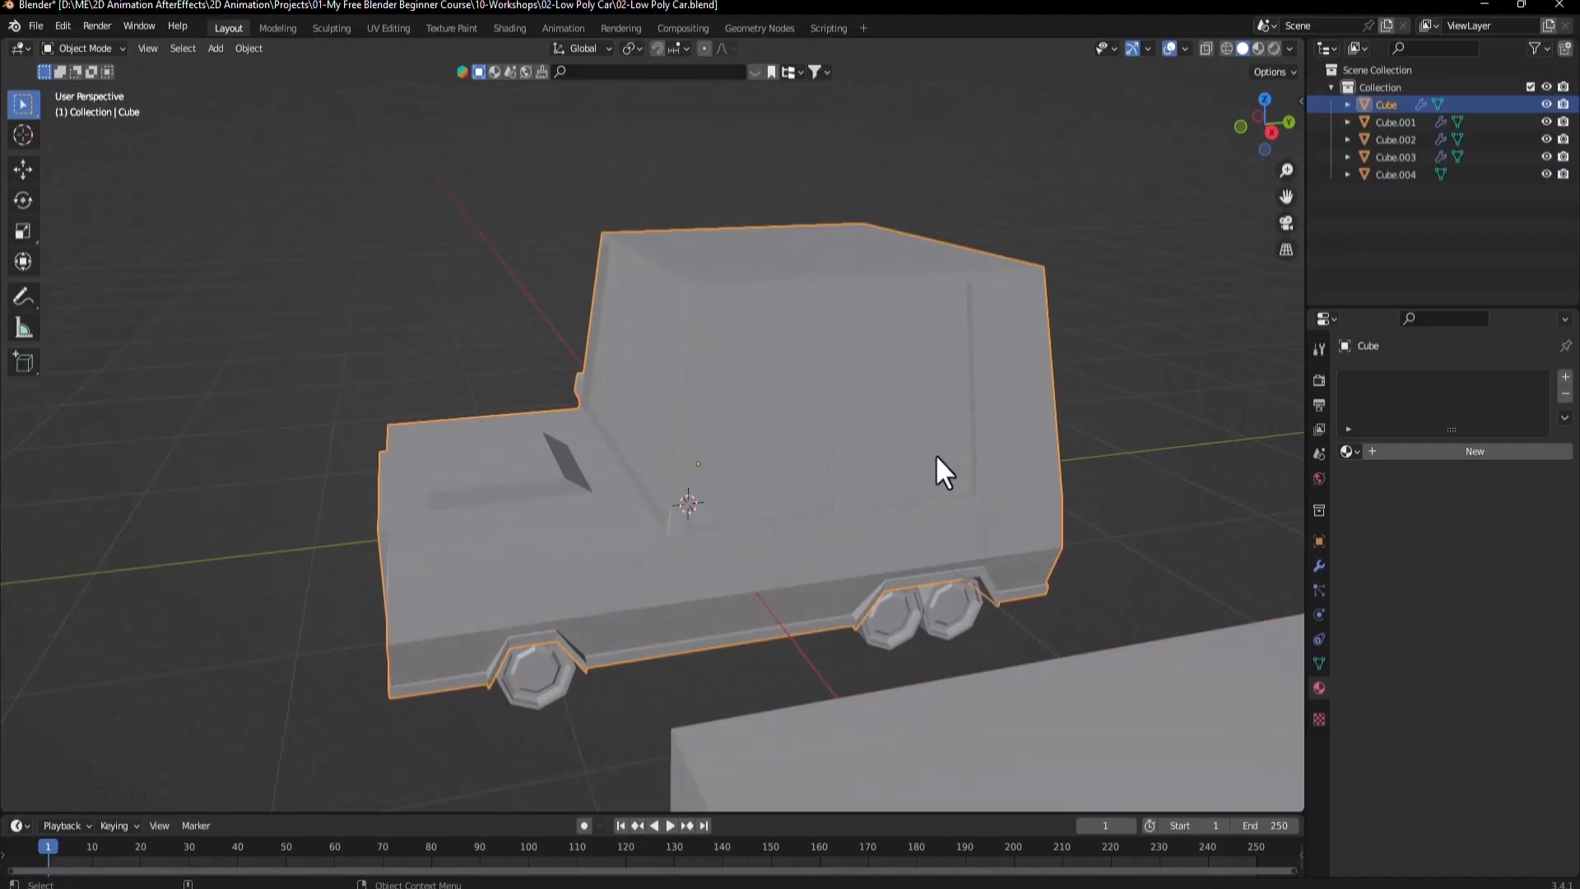
middle_drag(936, 455, 790, 403)
key(Tab)
middle_drag(870, 348, 798, 426)
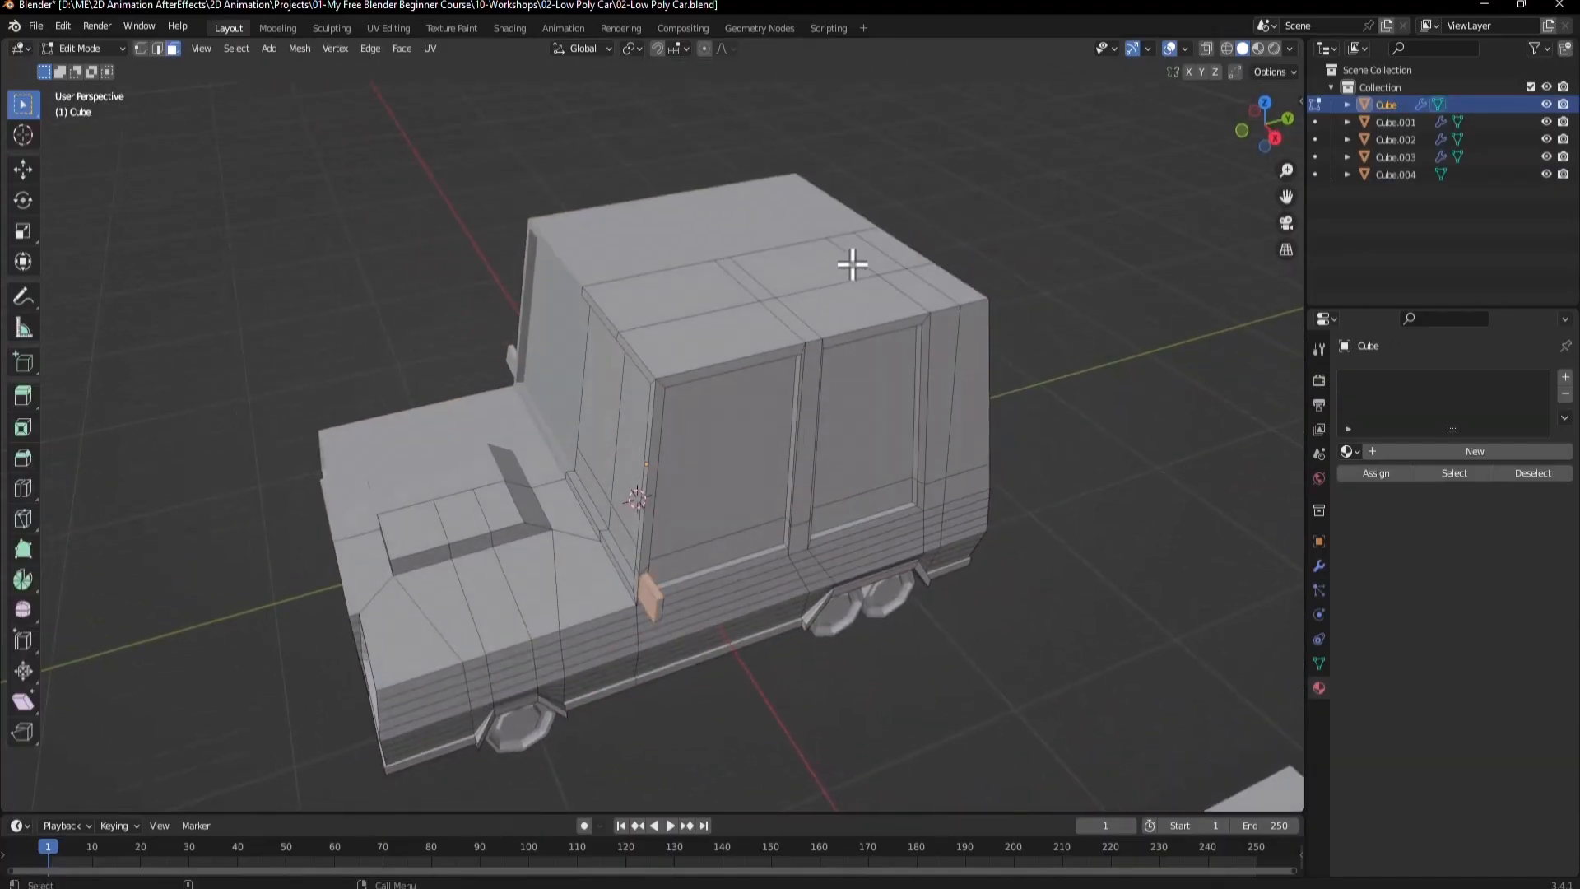
drag(885, 263, 634, 337)
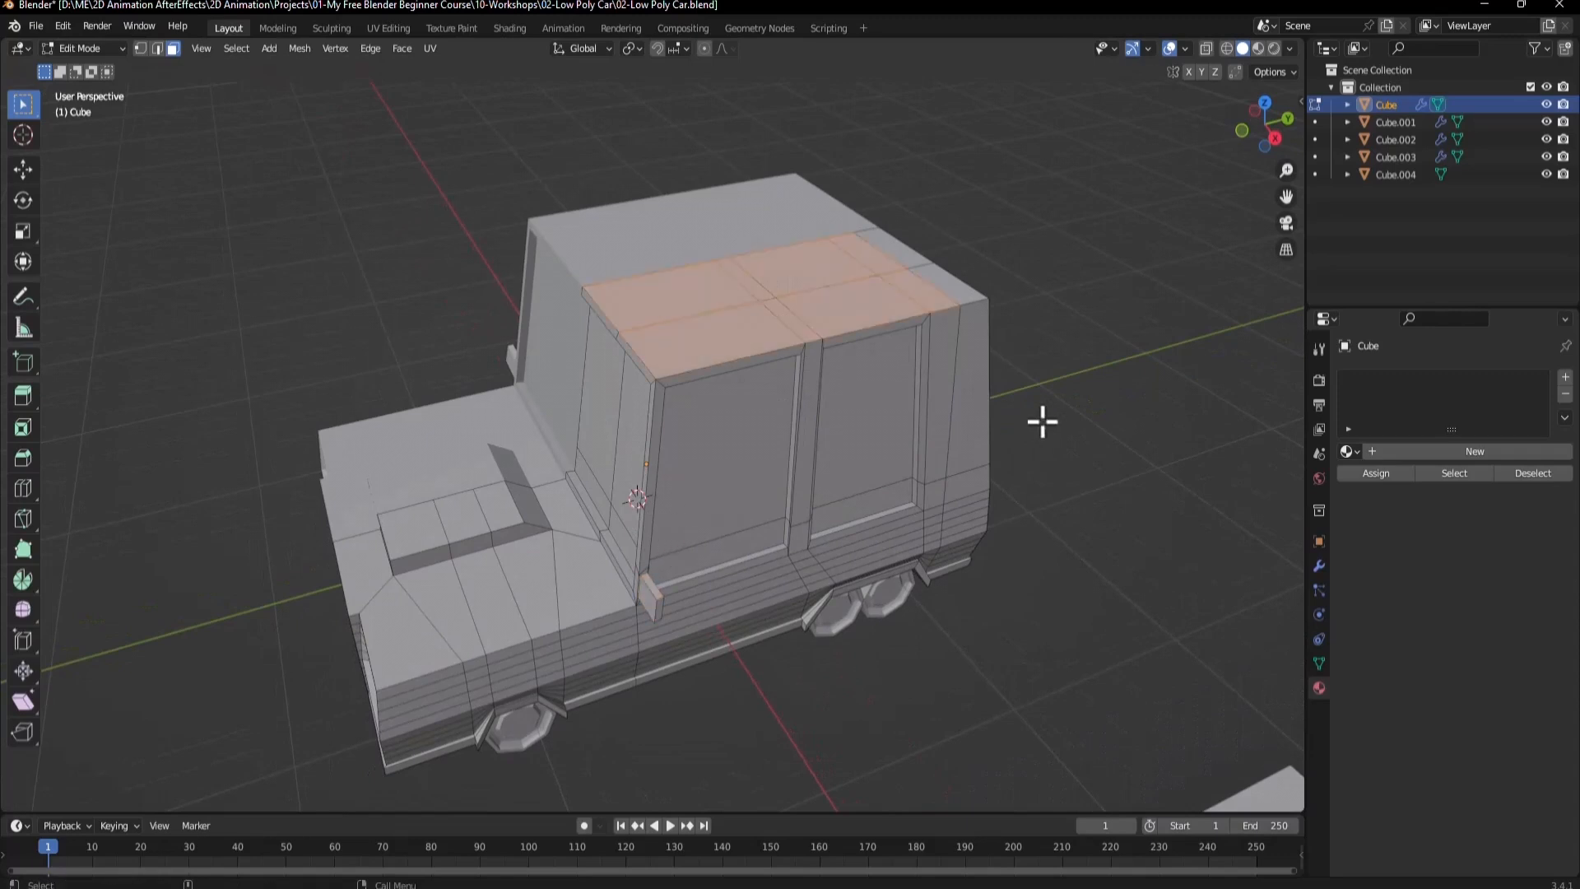
shift+click(937, 275)
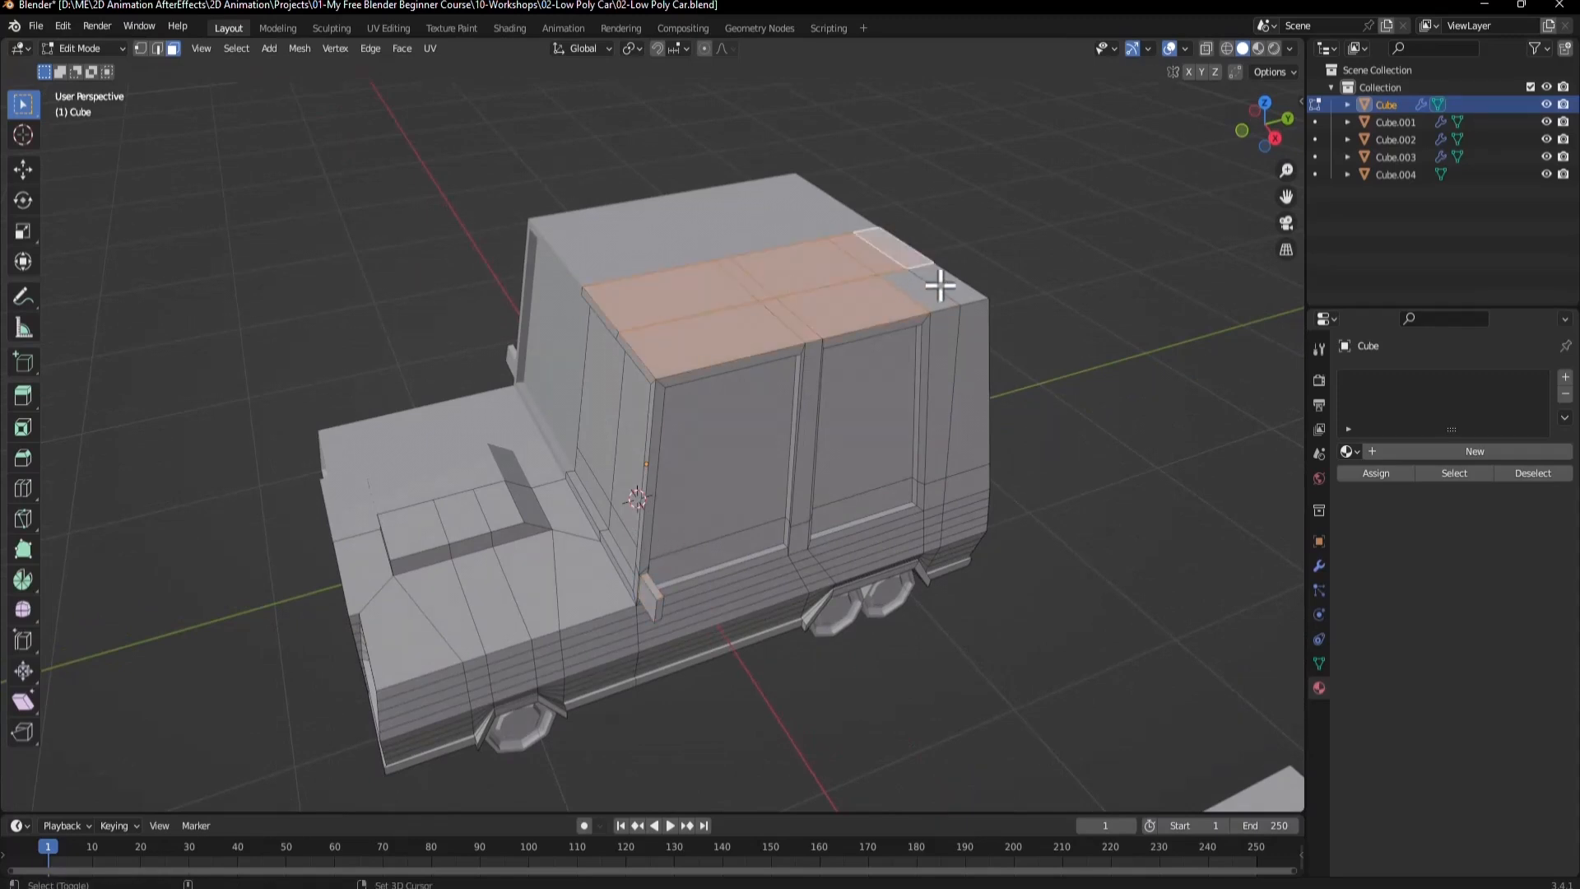
shift+click(905, 312)
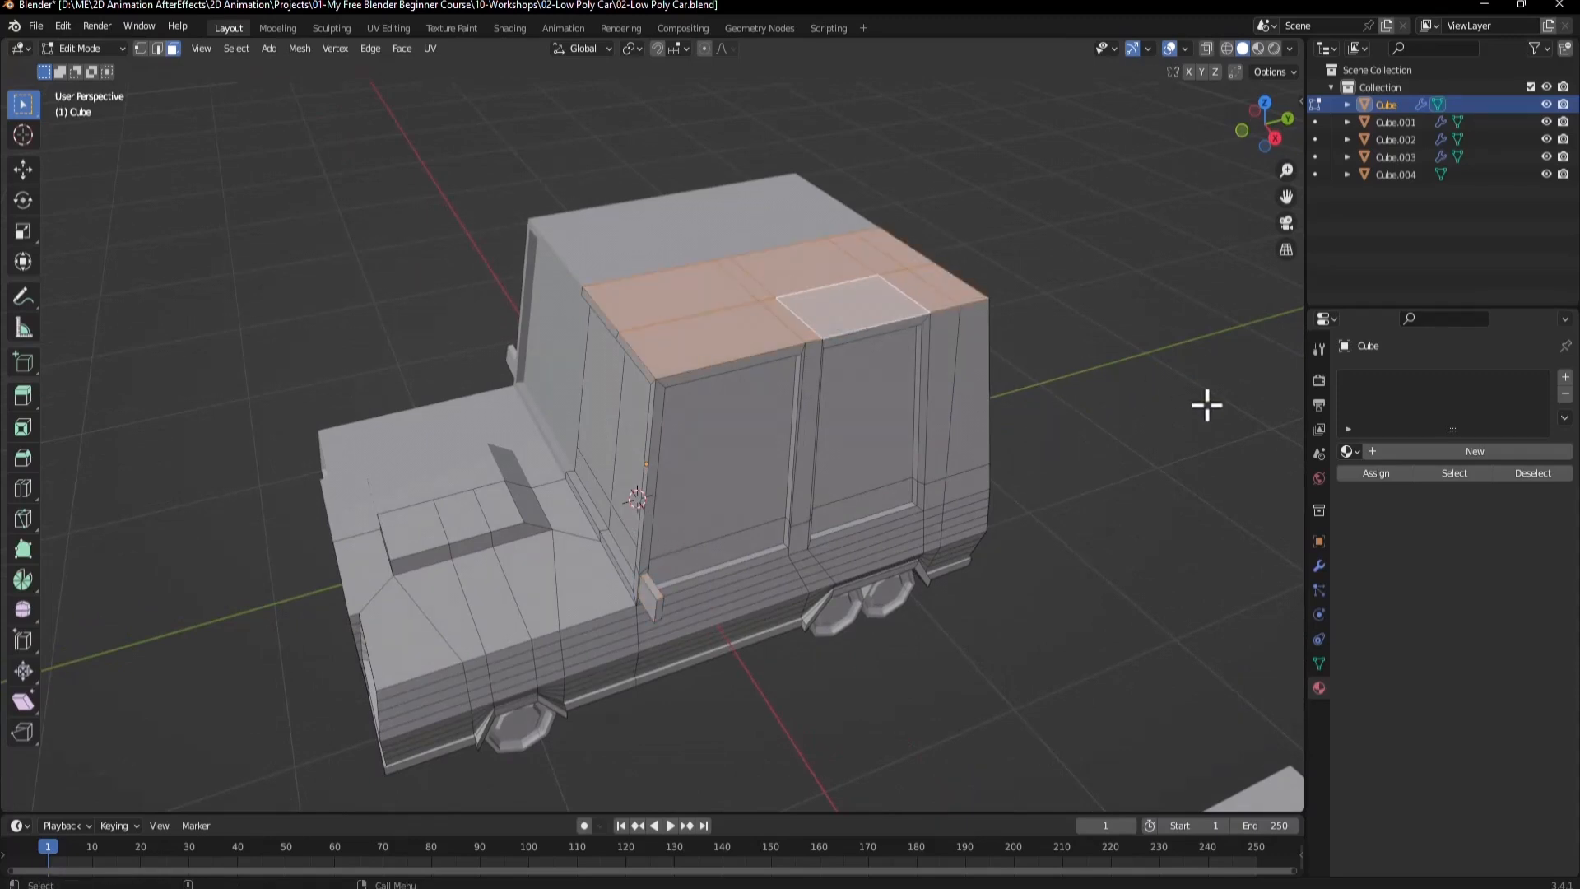
Extend the roof selection over the cabin's pillars, side windows and windshield faces, and hide the selected faces.
key(ctrl+KP_Add)
key(ctrl+KP_Add)
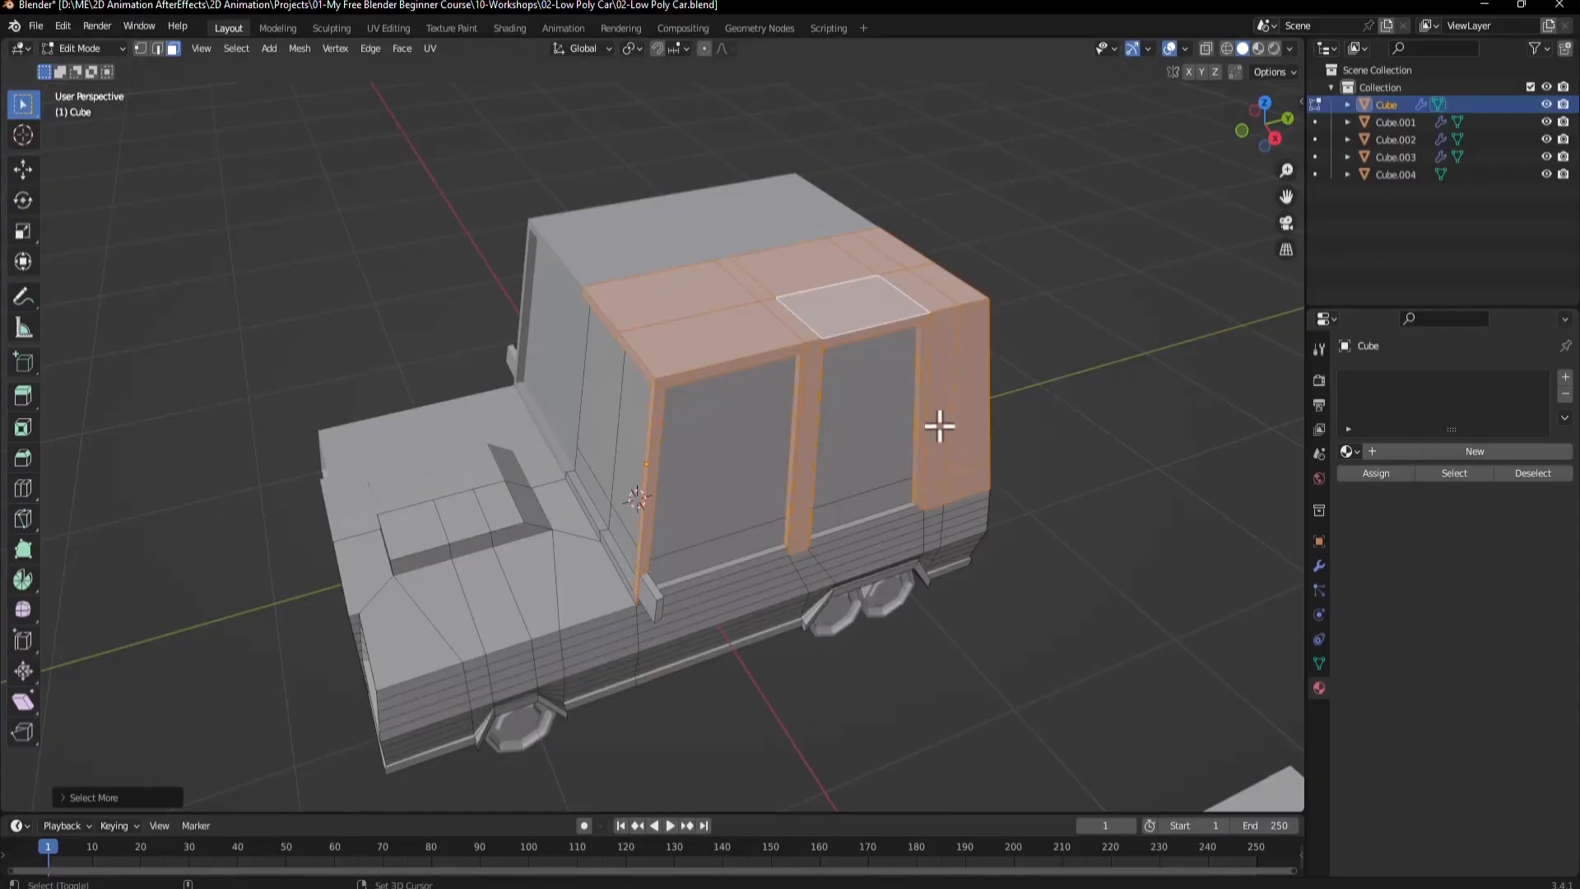
shift+click(846, 452)
shift+click(782, 503)
shift+click(772, 531)
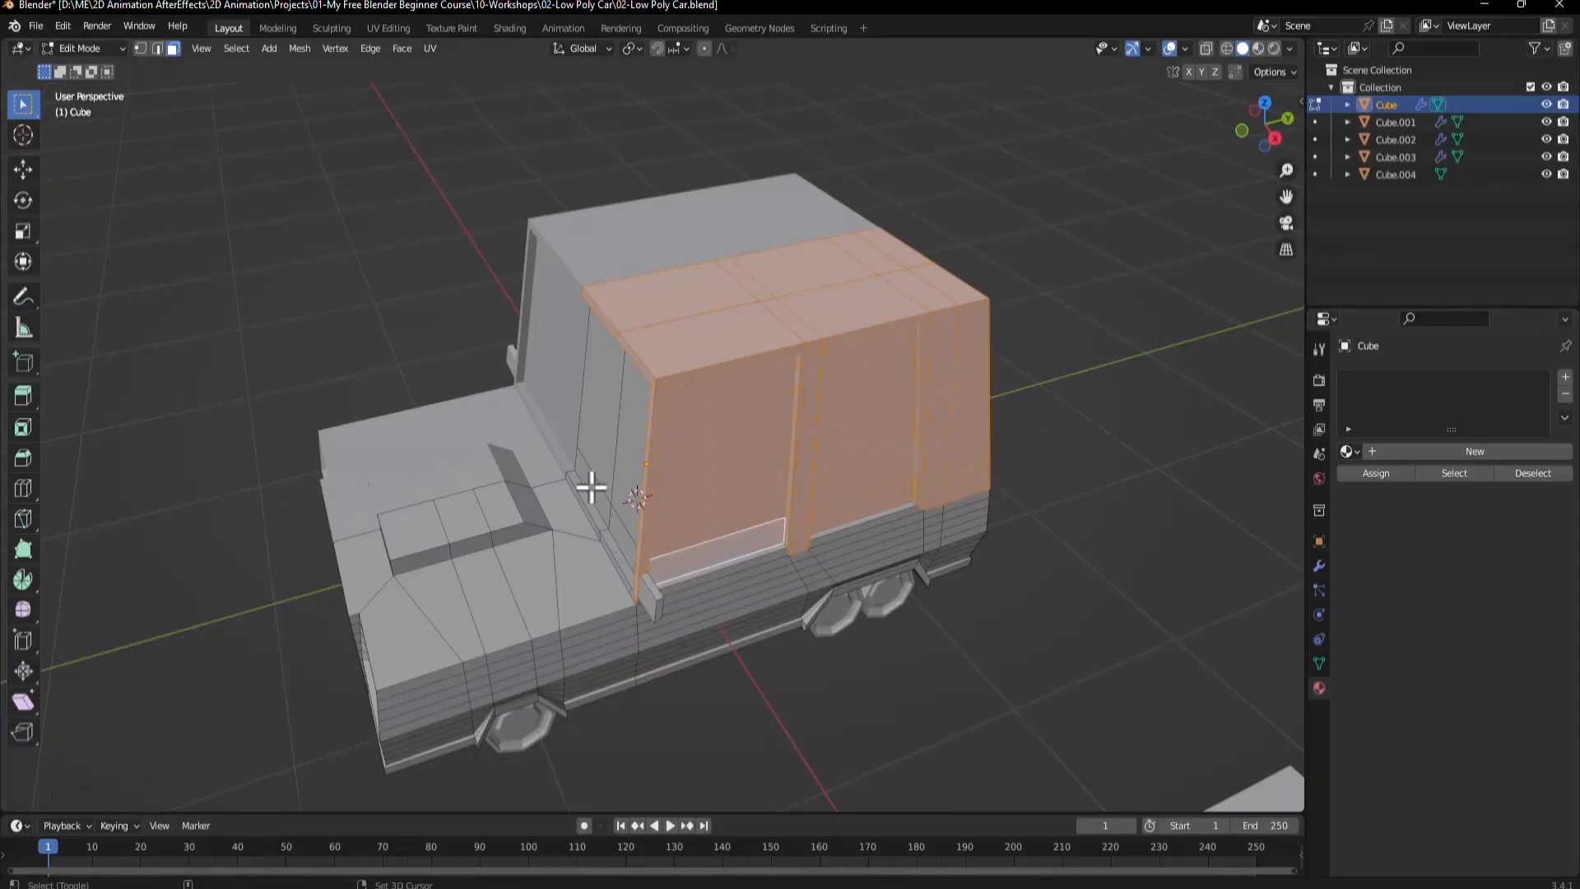
shift+click(607, 502)
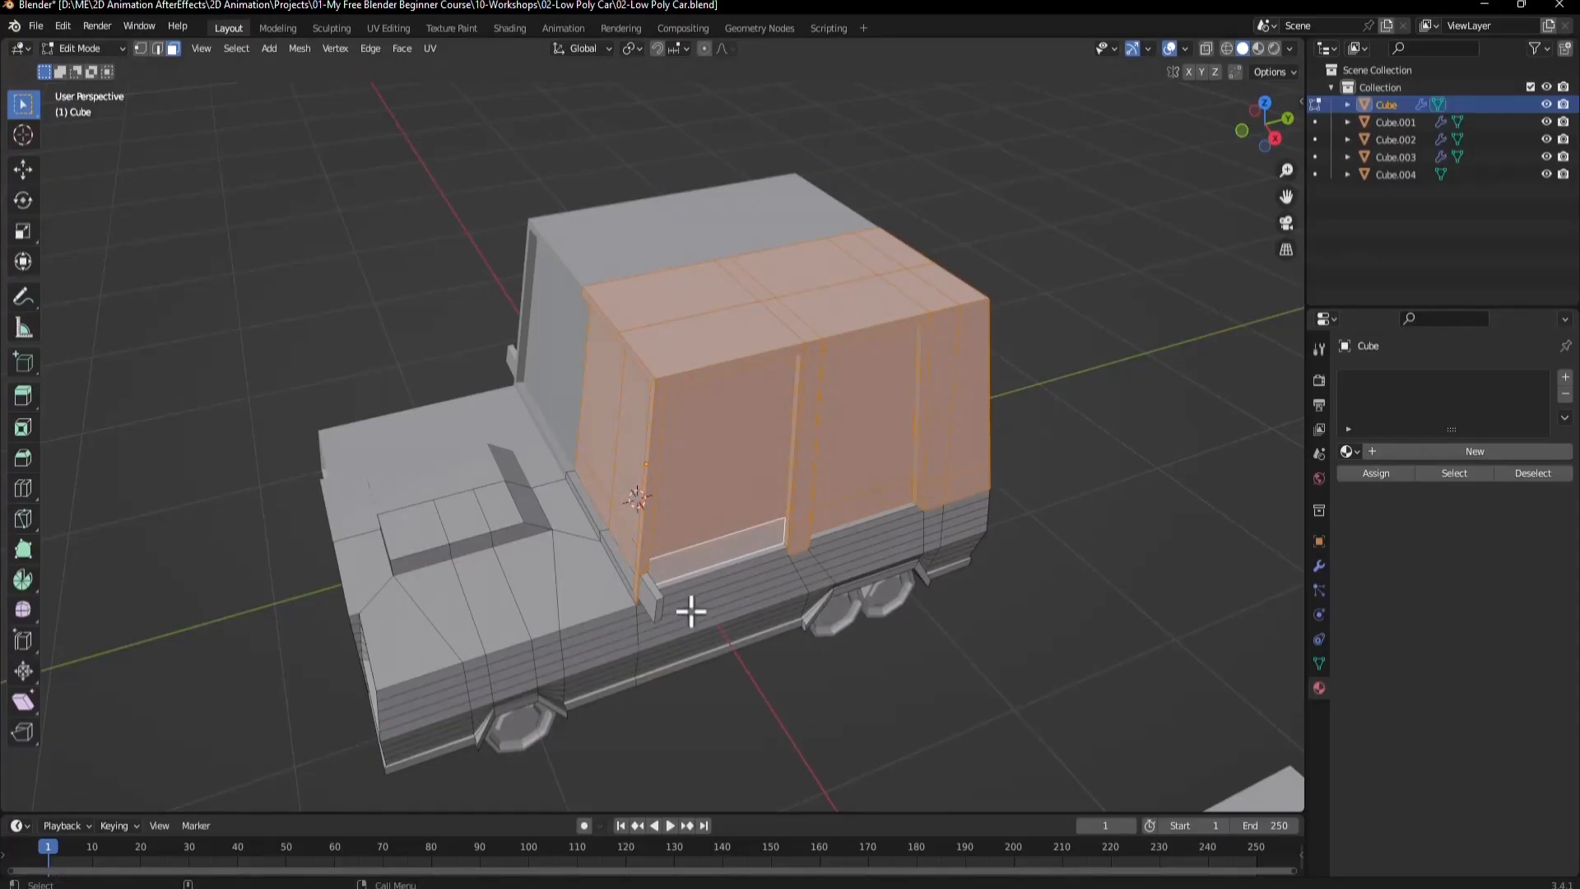
middle_drag(691, 606, 903, 397)
key(h)
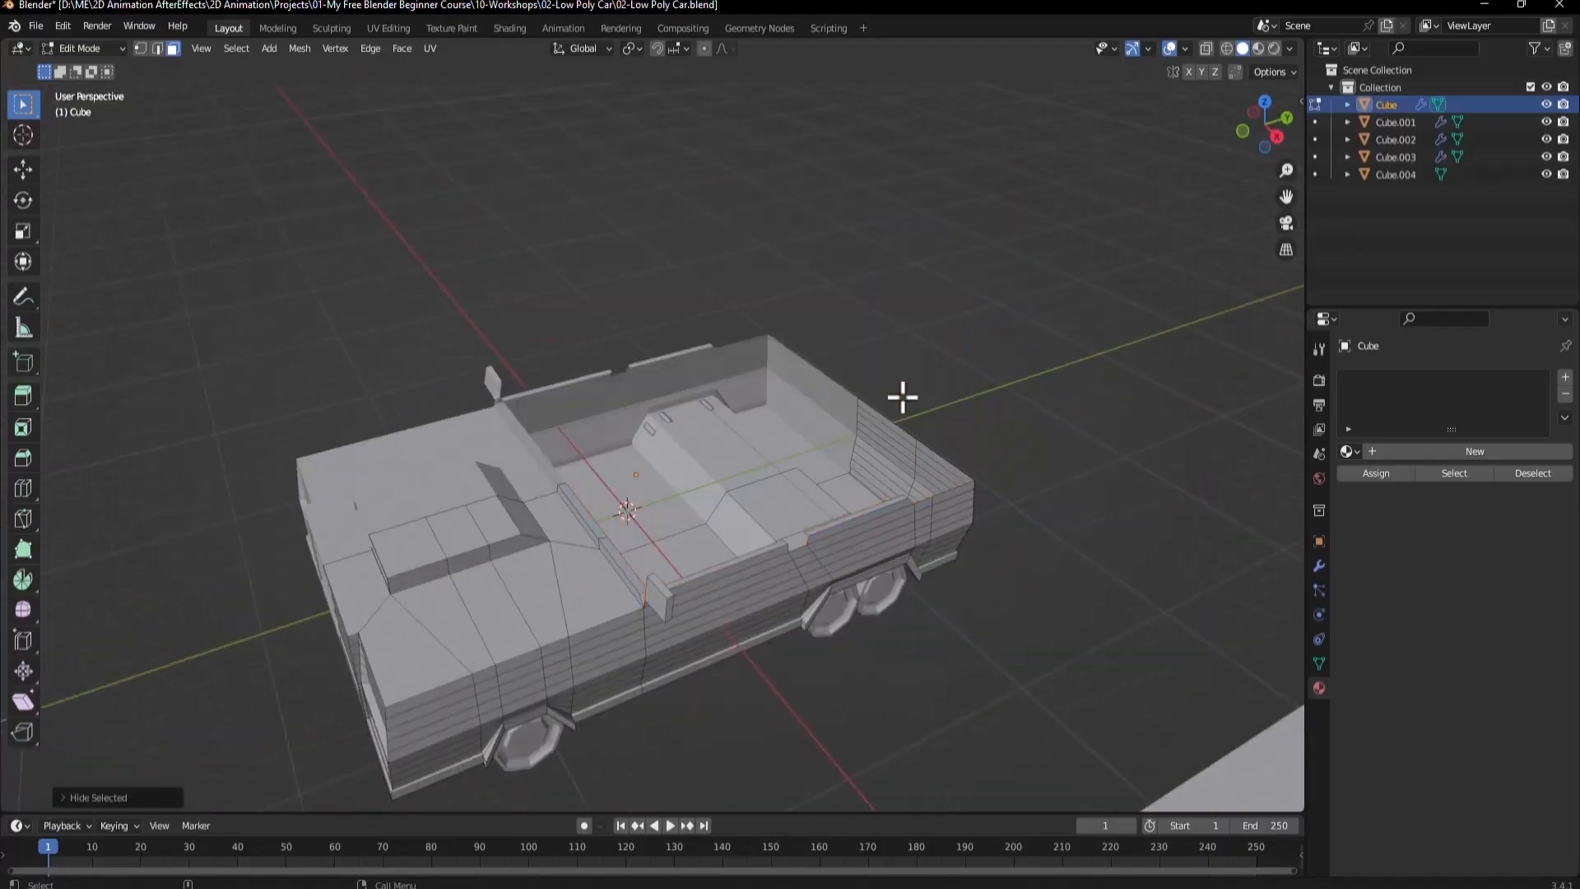
Extrude the front cabin floor face together with the sloped face directly behind it, raising both inside the car.
middle_drag(840, 439, 715, 502)
mouse_move(867, 593)
middle_down()
mouse_move(731, 359)
mouse_move(730, 575)
mouse_move(818, 659)
mouse_move(797, 441)
mouse_move(857, 515)
mouse_move(889, 413)
mouse_move(710, 407)
mouse_move(776, 382)
mouse_move(854, 571)
middle_up()
scroll(732, 359, up, 3)
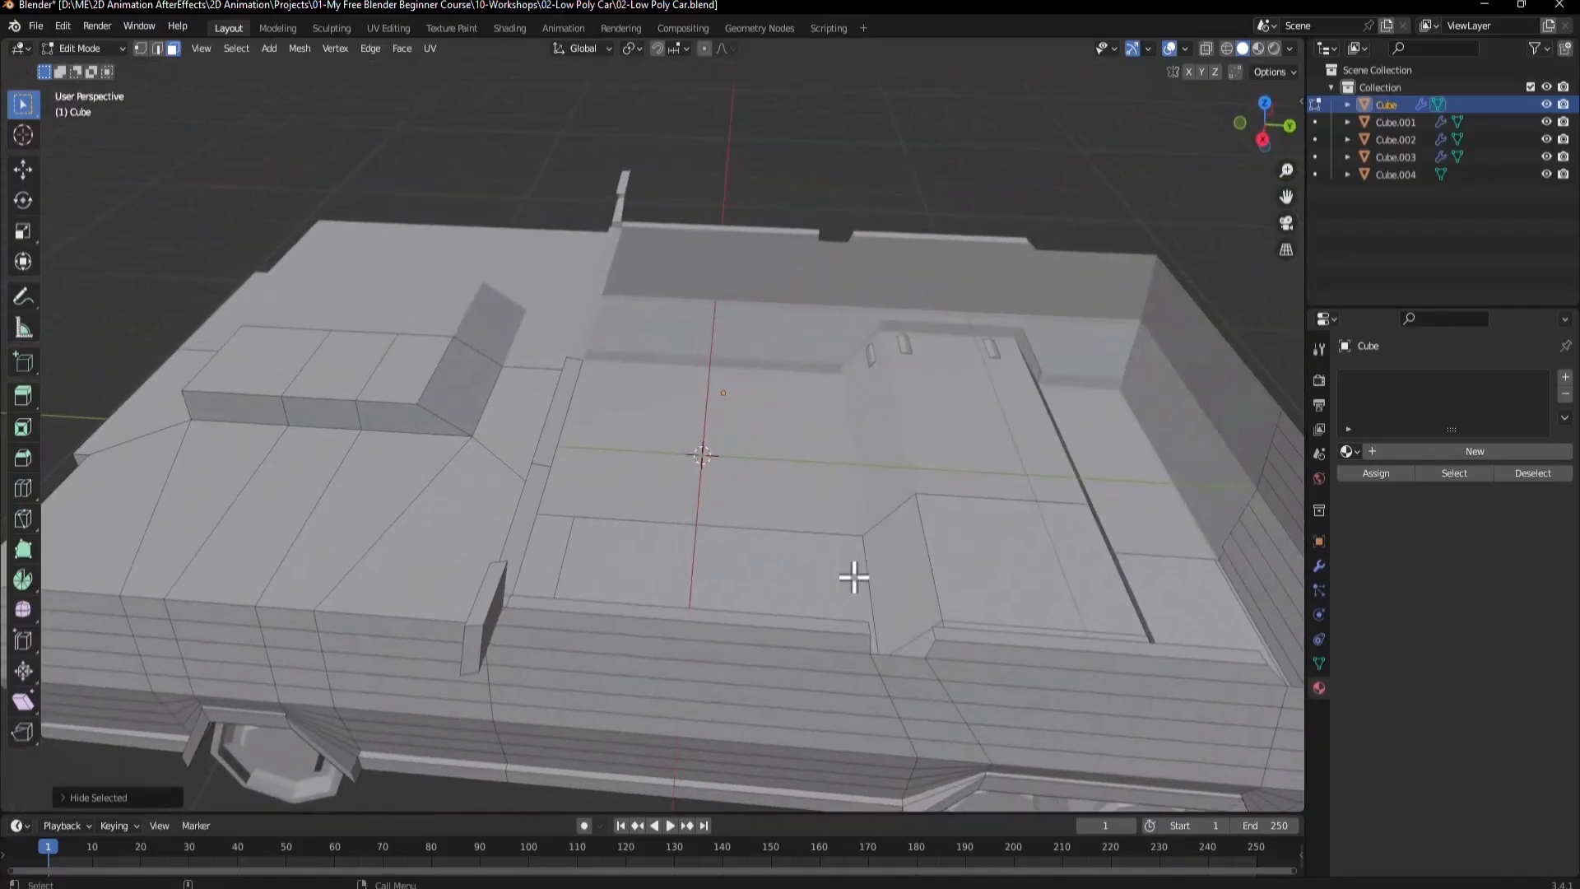
click(840, 605)
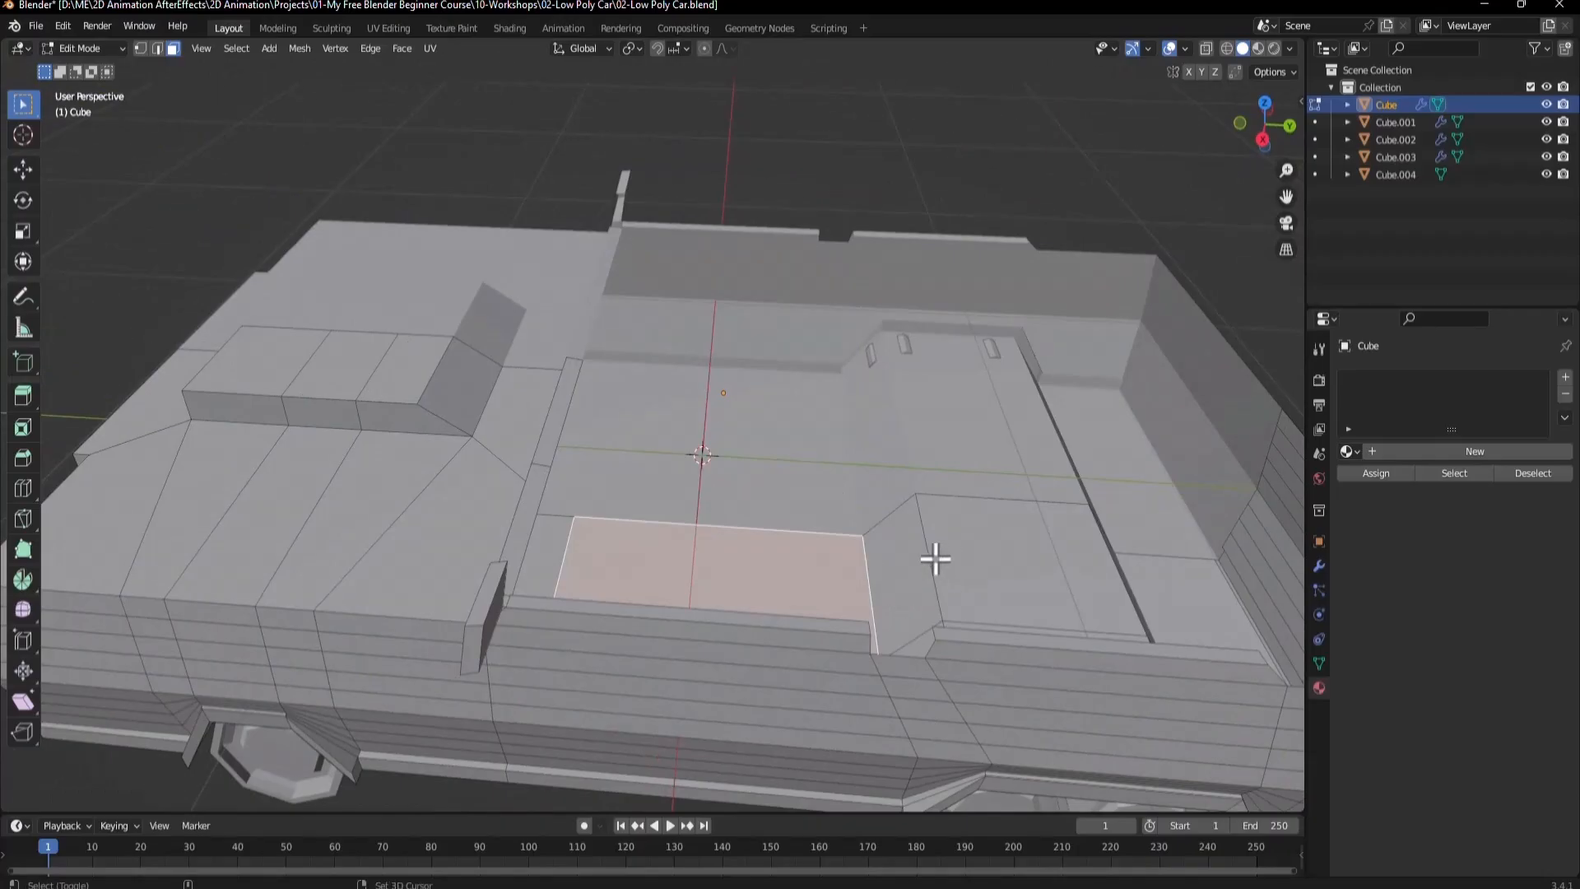
key(shift+a)
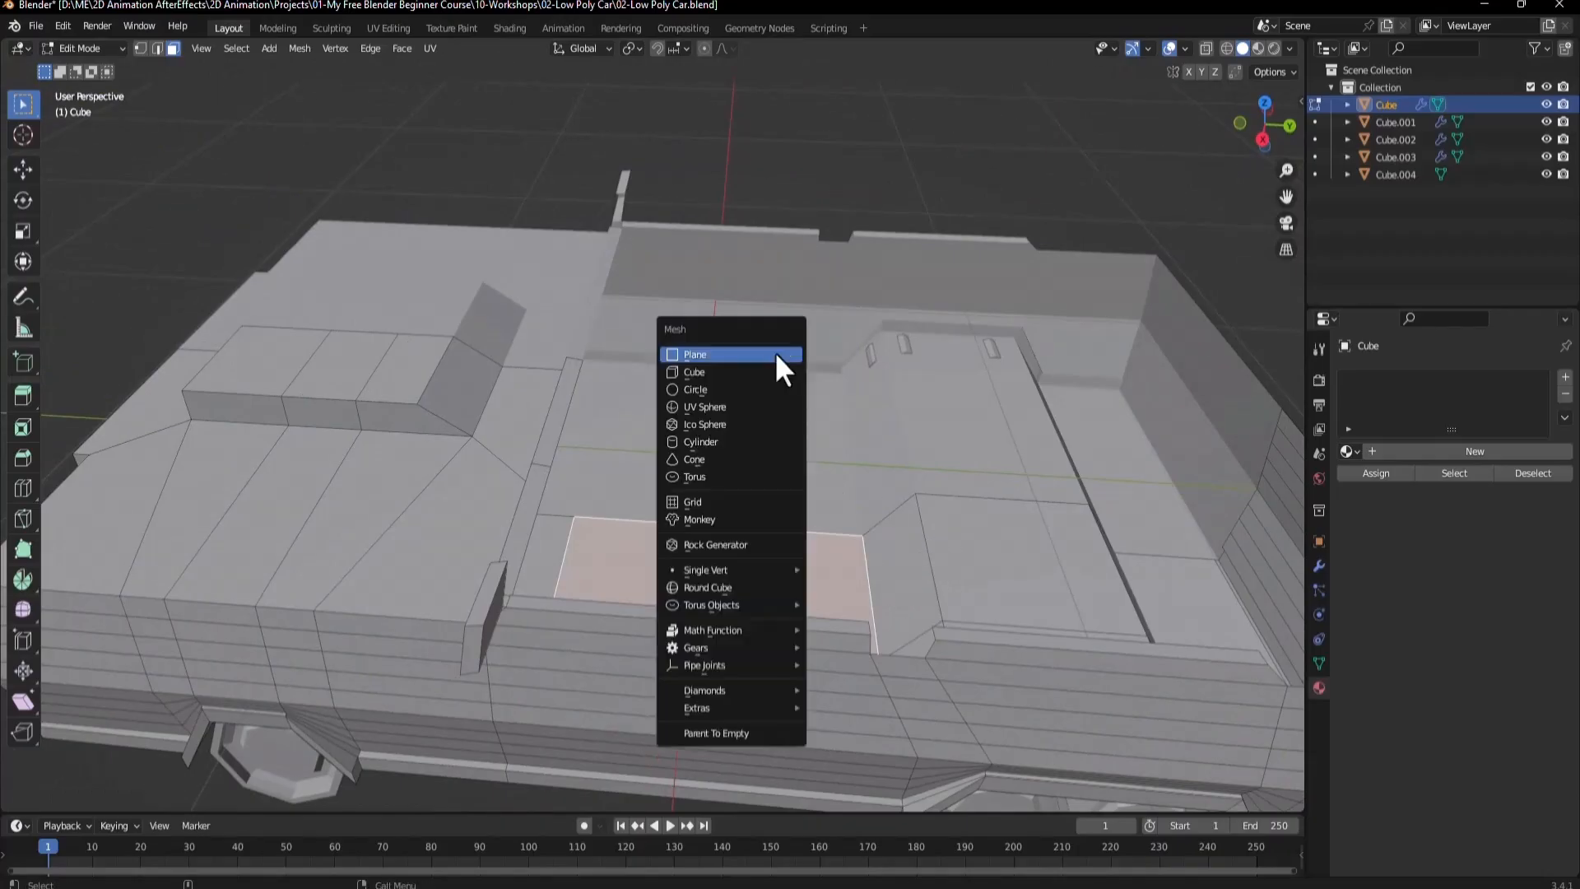
key(Escape)
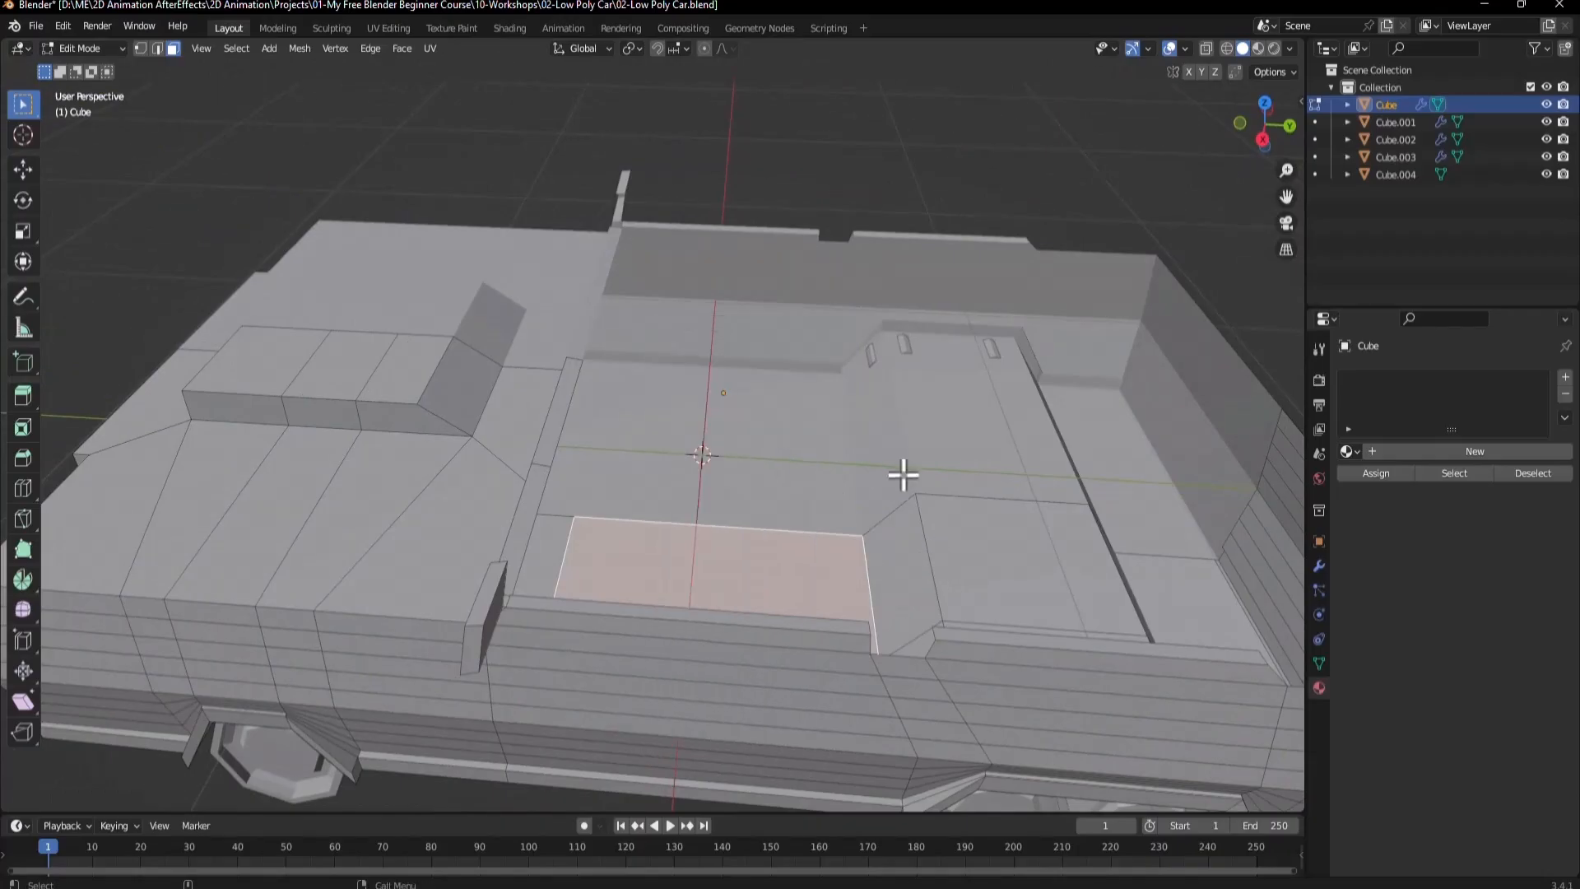
scroll(823, 457, down, 3)
middle_drag(788, 450, 840, 467)
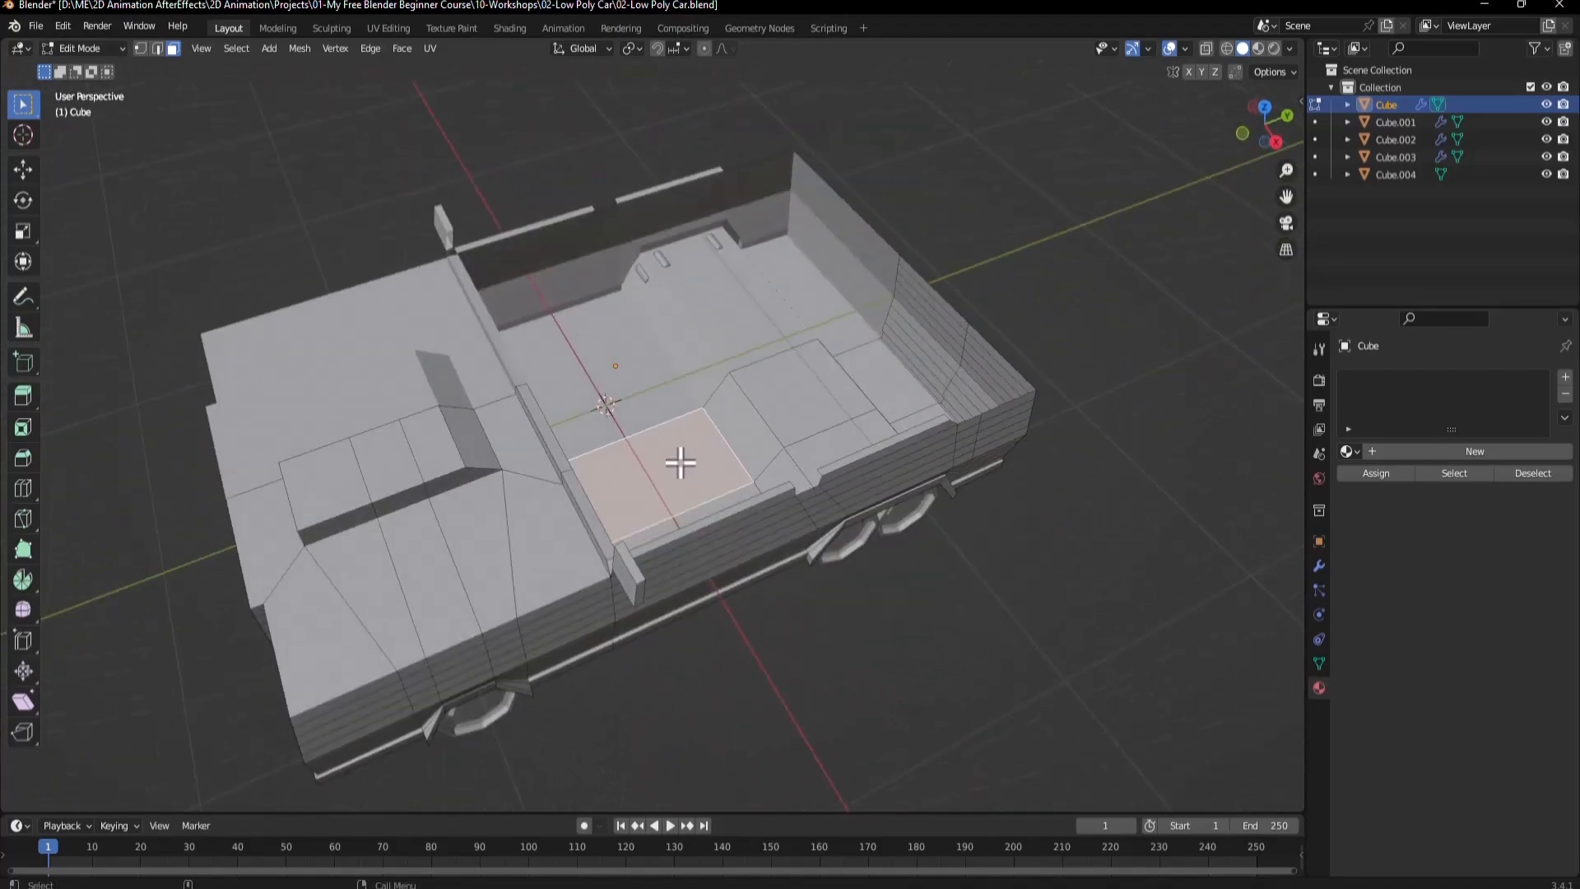
shift+click(738, 471)
middle_drag(713, 452, 750, 487)
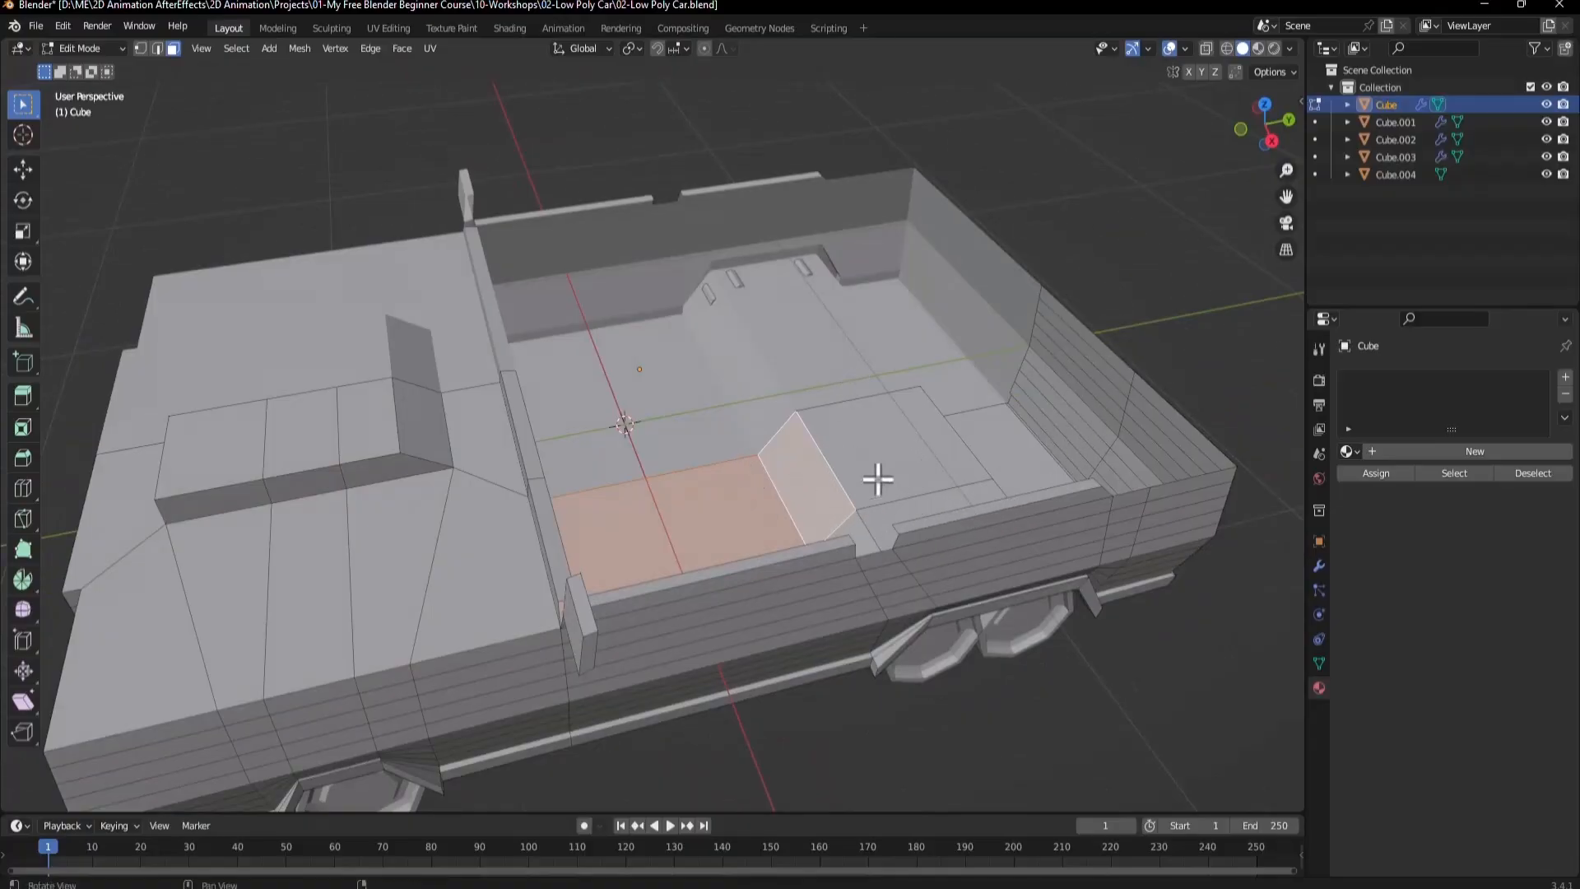
mouse_move(875, 477)
middle_down()
mouse_move(881, 452)
mouse_move(892, 469)
mouse_move(879, 473)
middle_up()
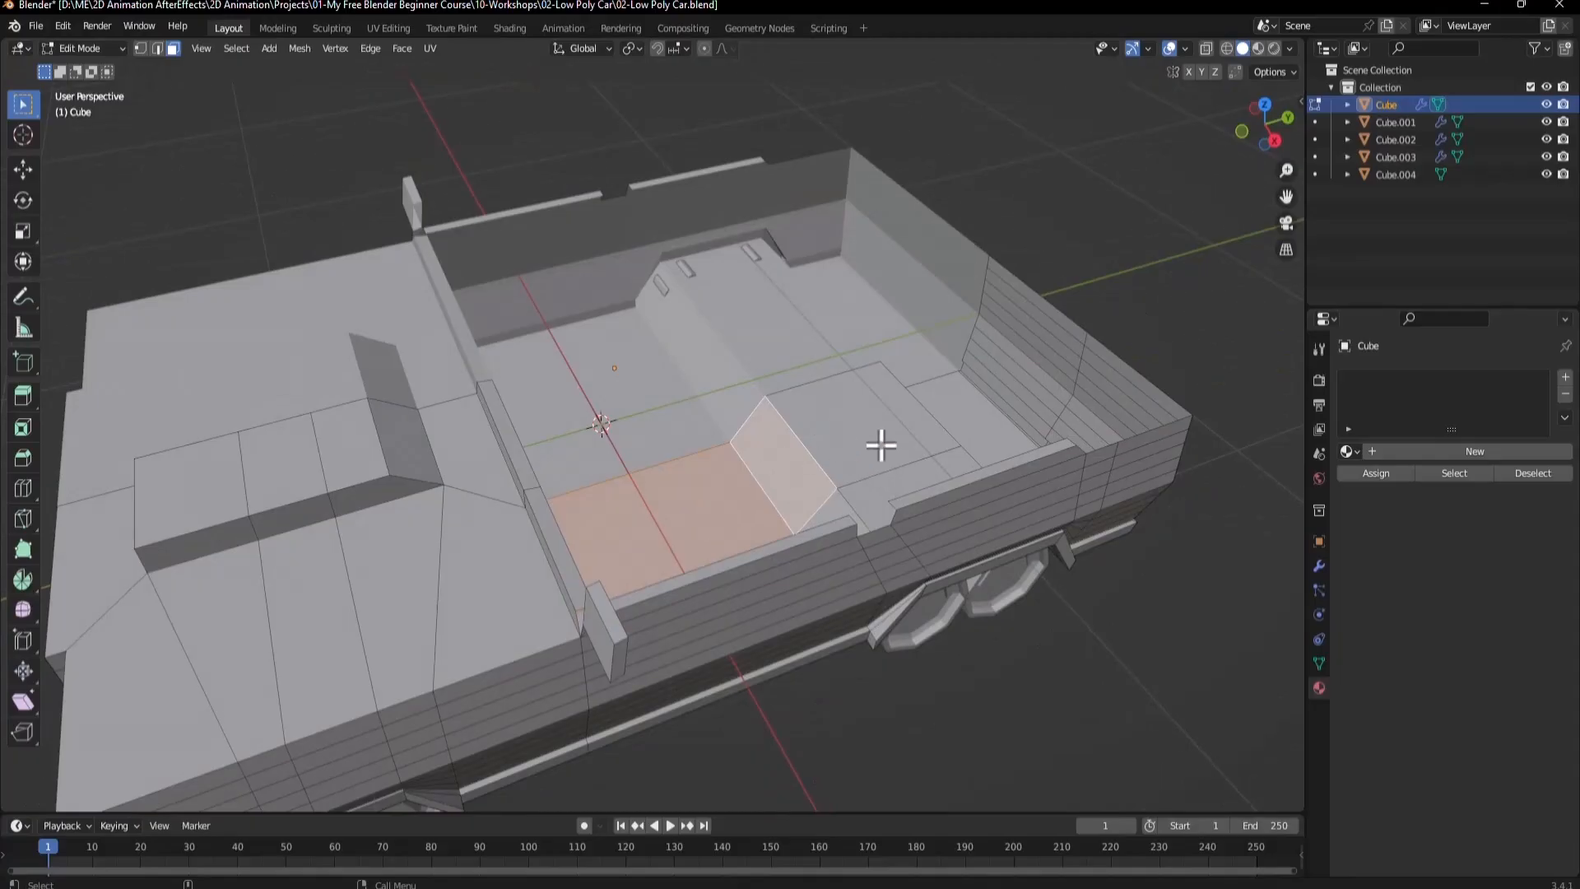
key(e)
click(870, 398)
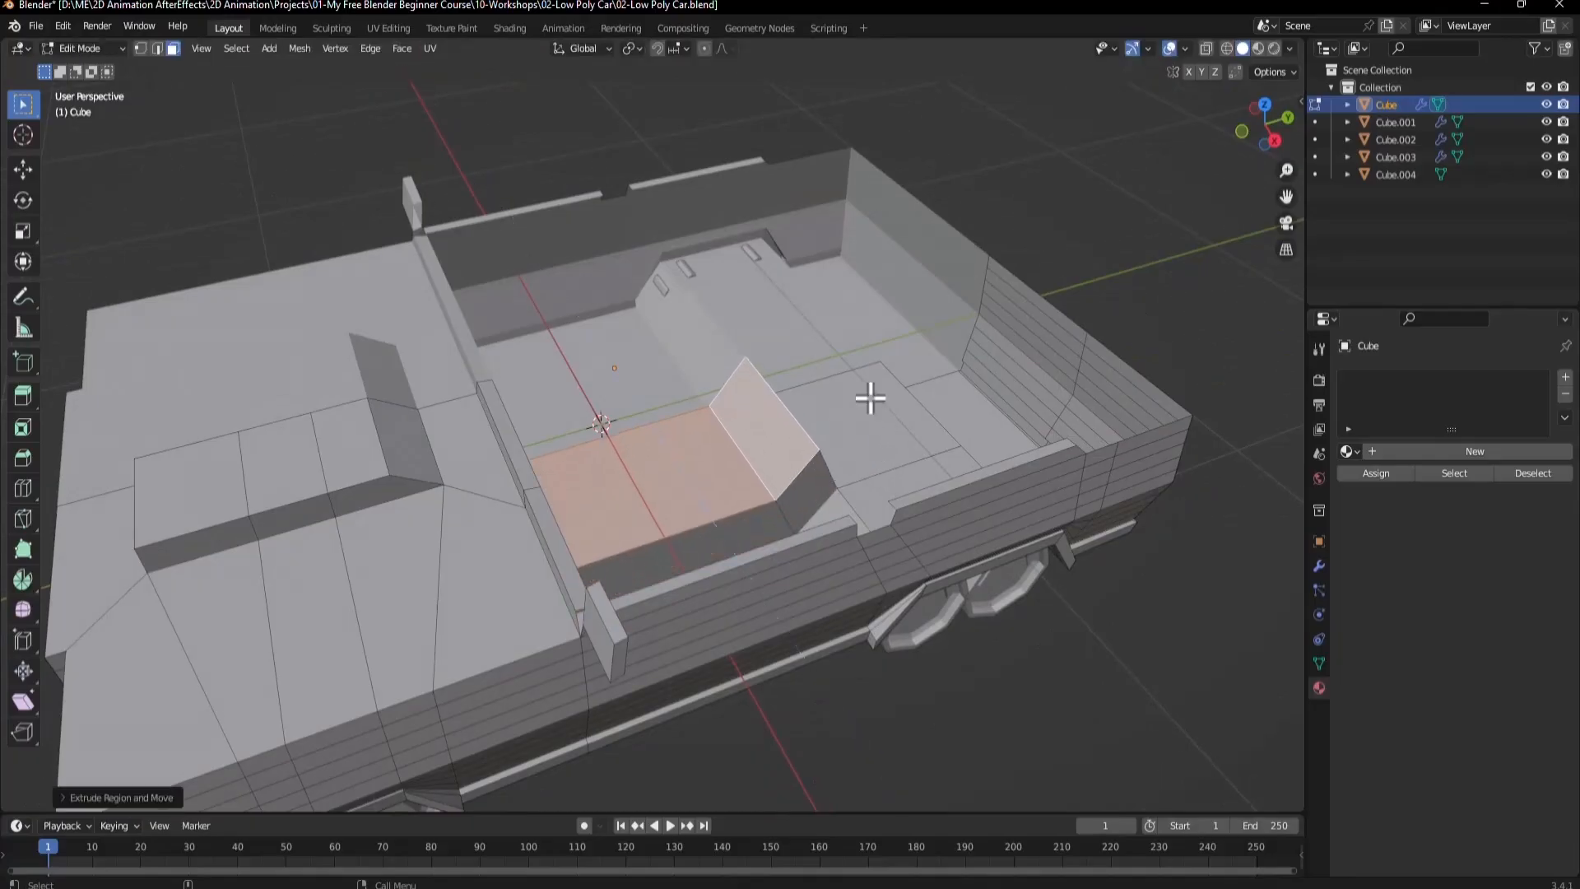
Undo the last floor extrusion and extrude the front floor face and sloped face along their normals instead.
middle_drag(786, 545, 610, 406)
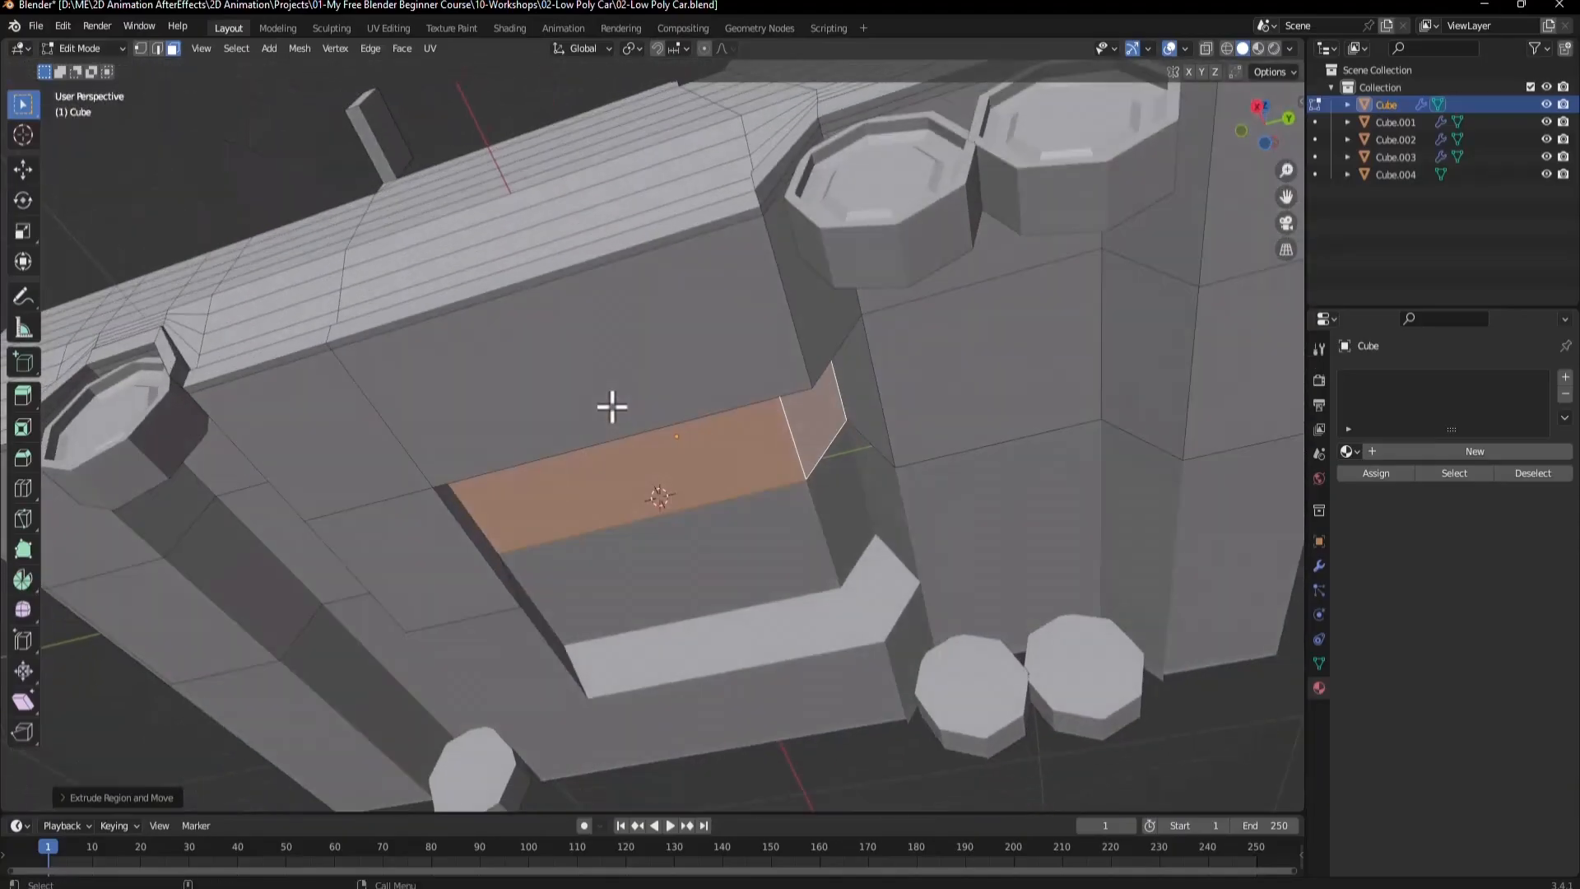
click(801, 472)
middle_drag(808, 362, 906, 442)
key(alt+e)
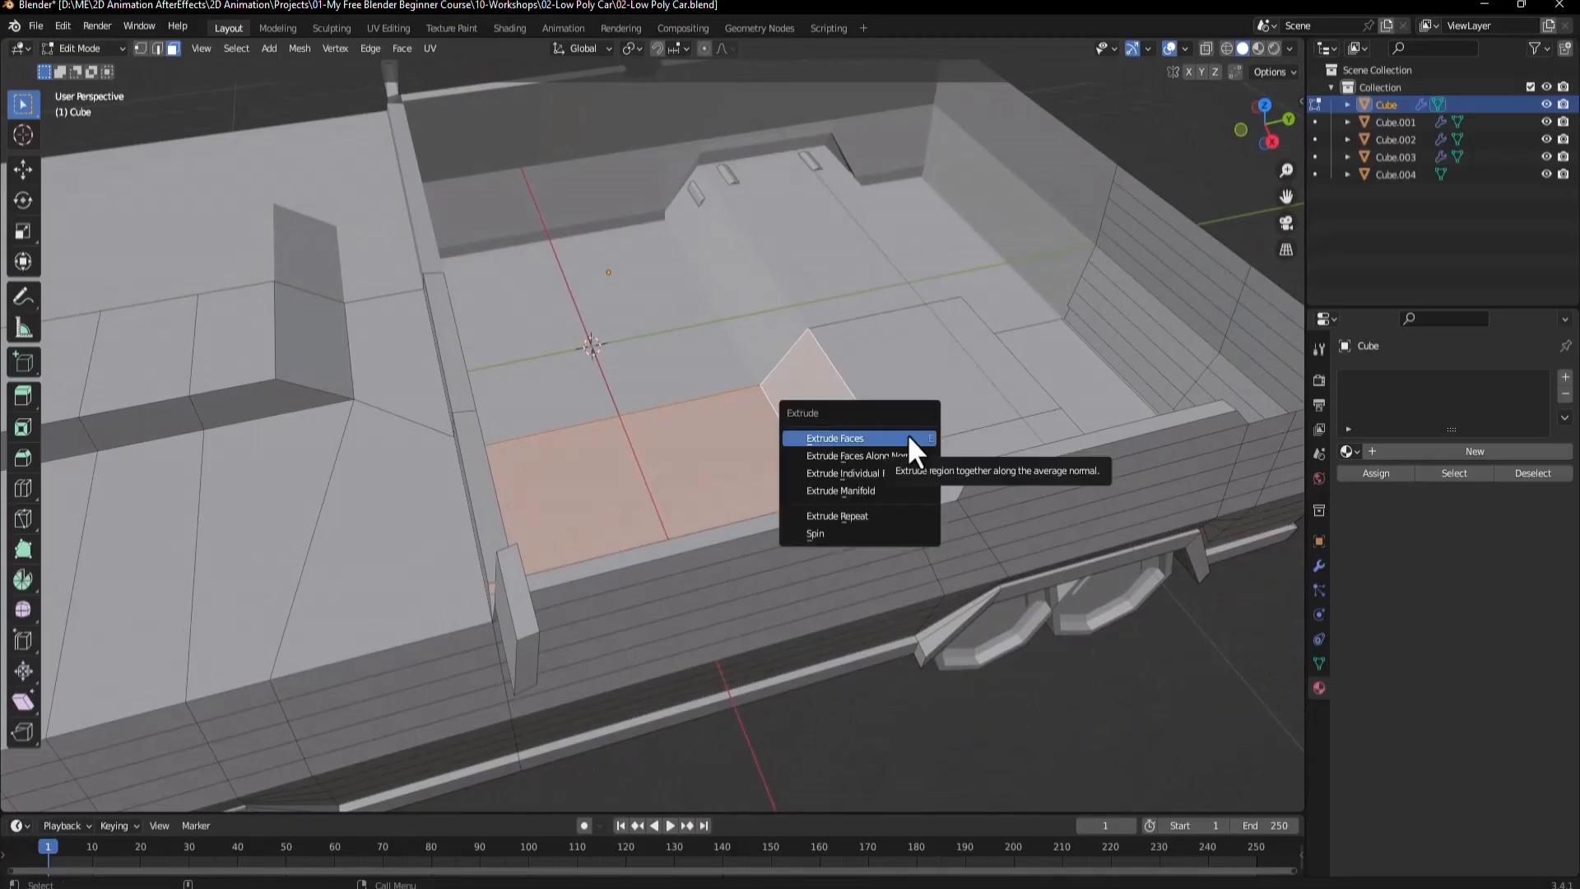
click(866, 456)
click(872, 485)
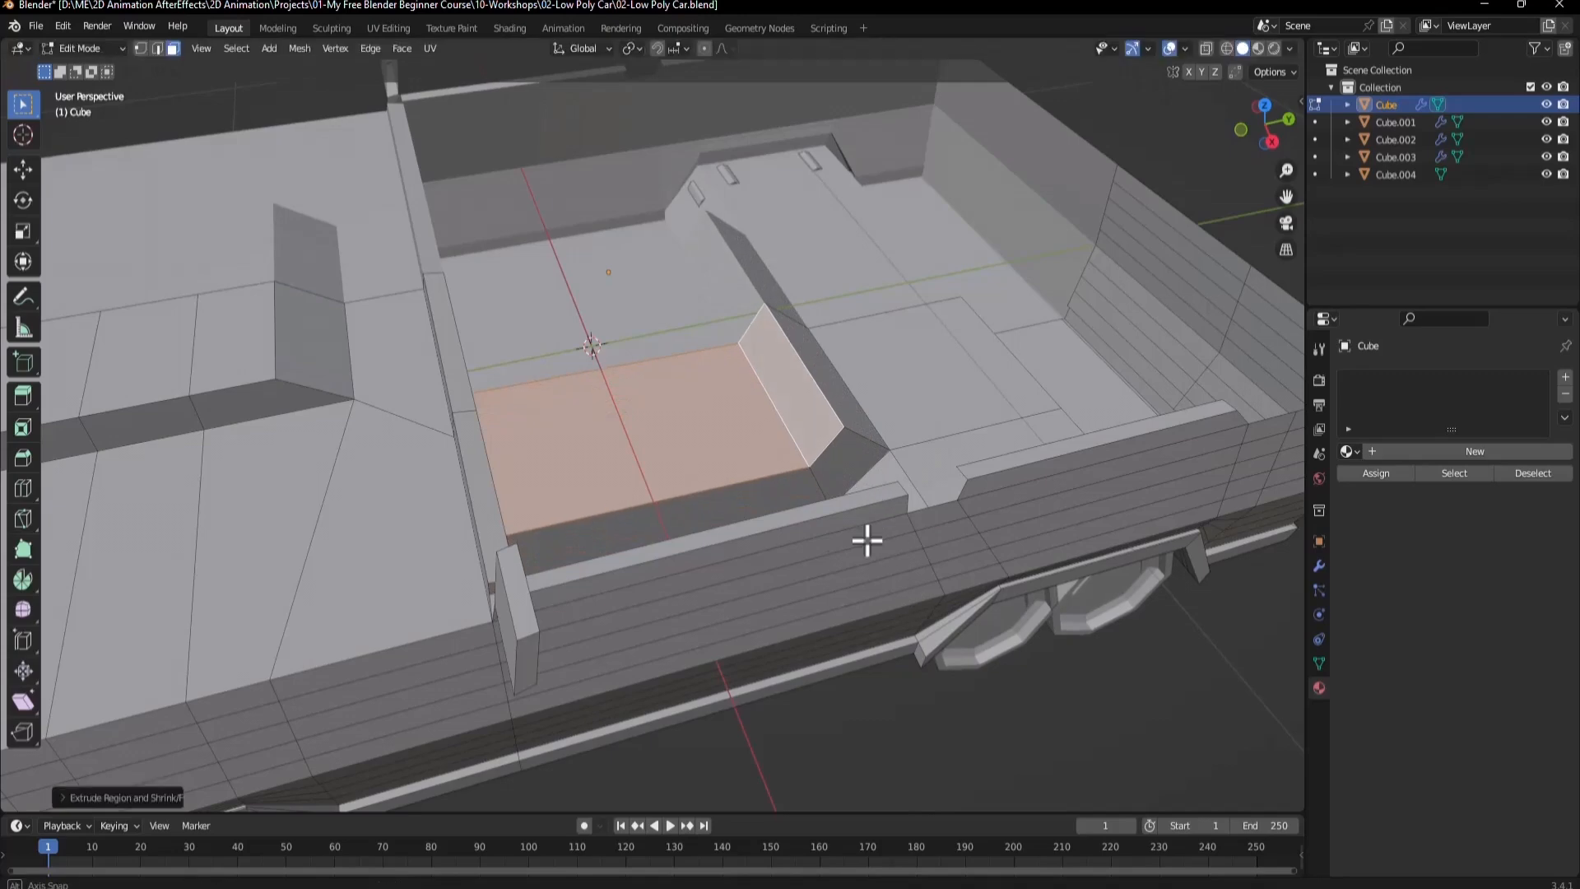
Inspect the extrusion from the car's underside and undo it so the front cabin floor is flat again.
middle_drag(864, 540, 857, 370)
shift+click(754, 489)
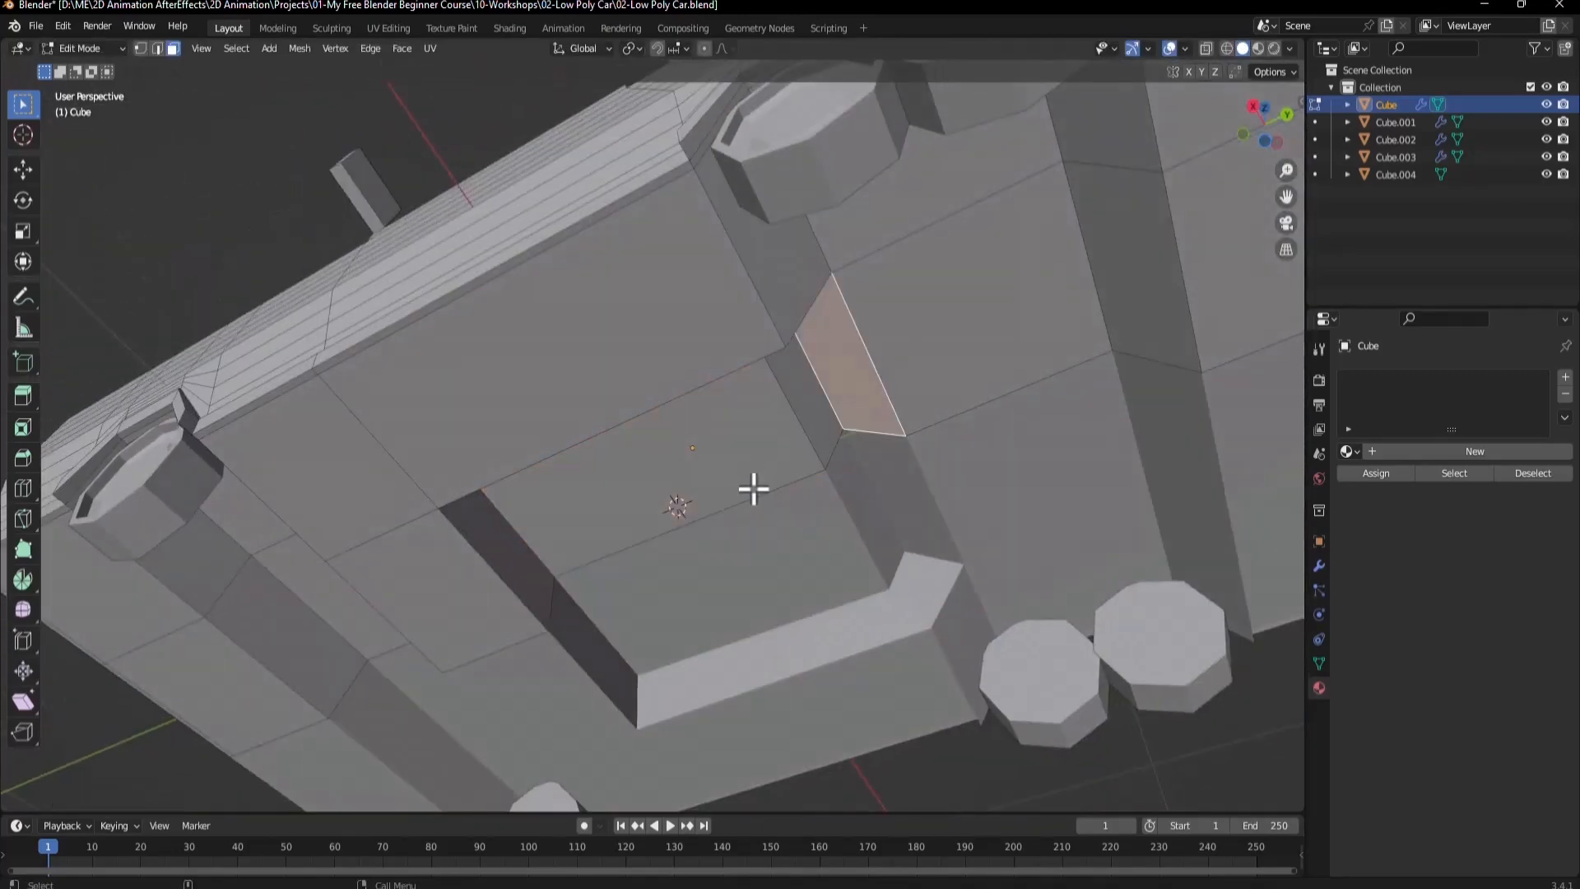
shift+click(754, 488)
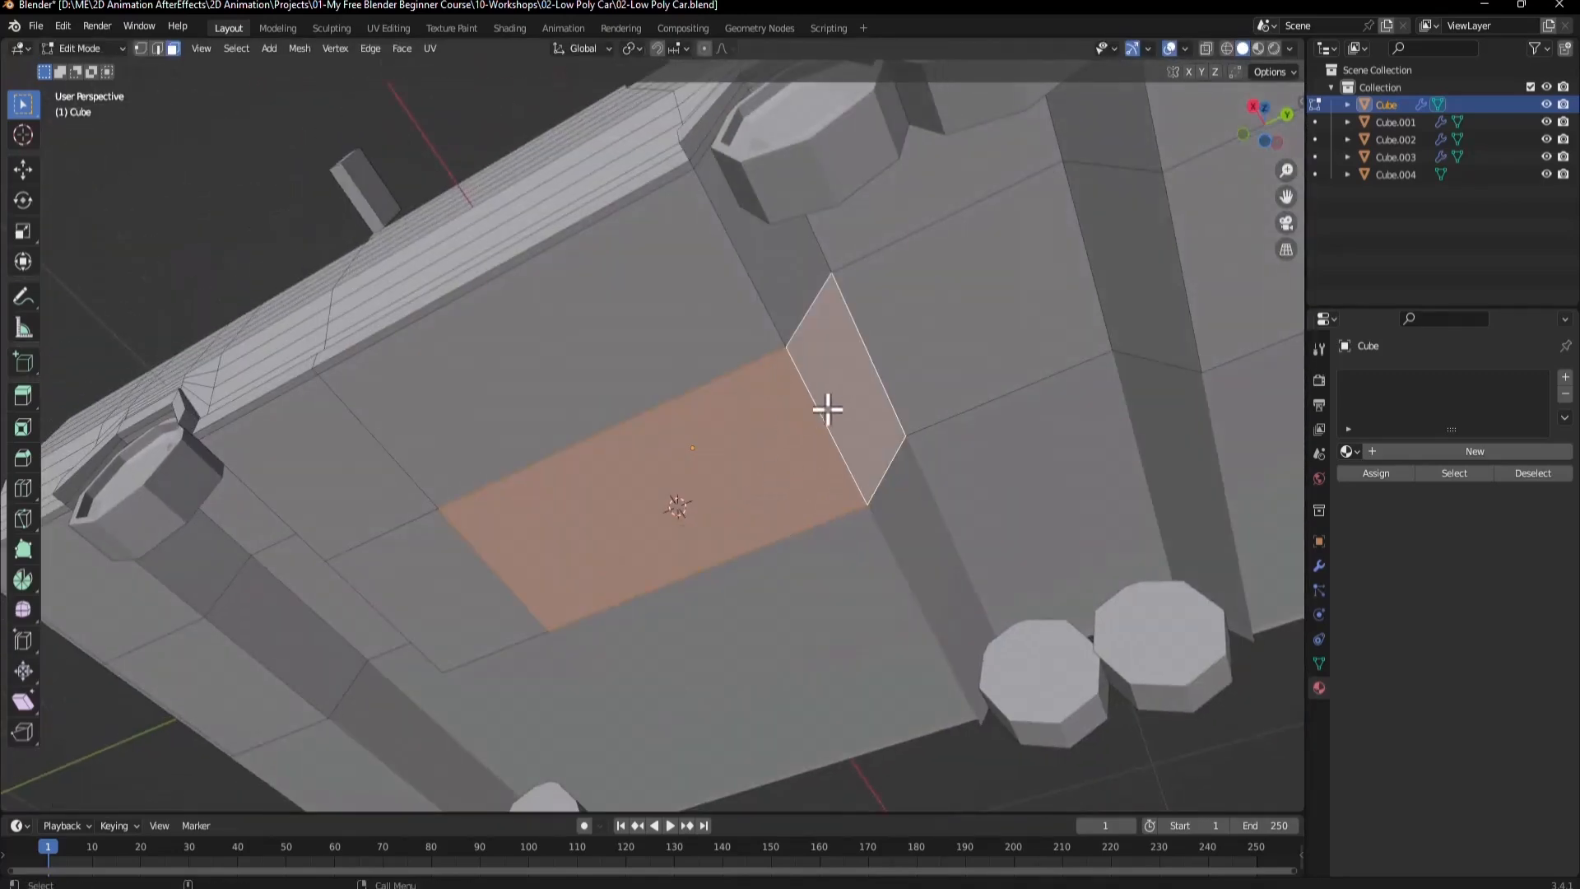
middle_drag(826, 412, 587, 389)
scroll(729, 442, up, 3)
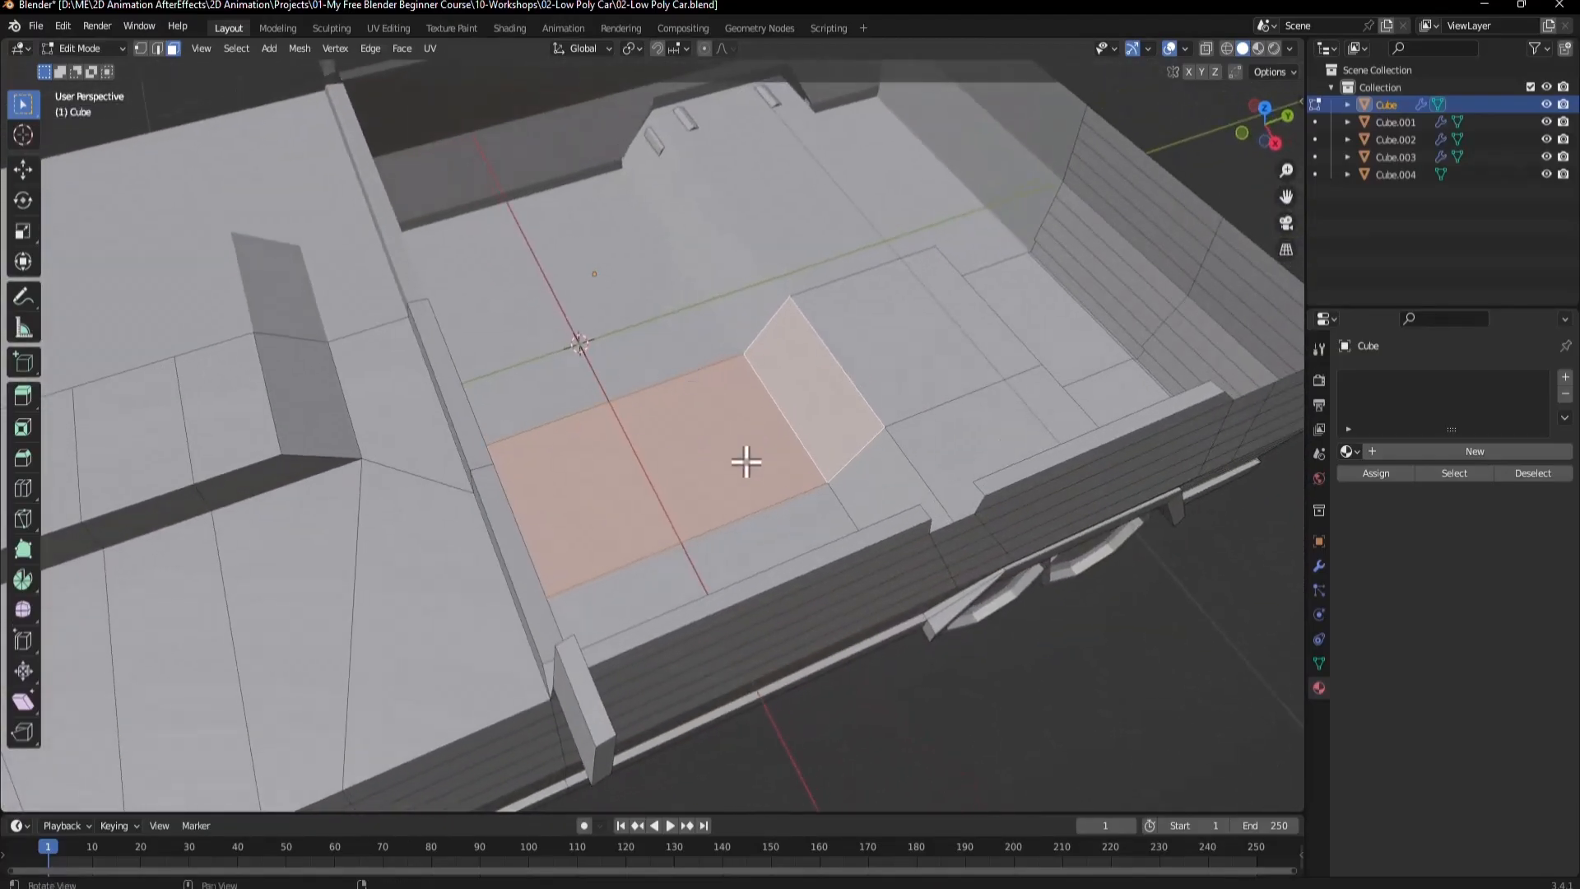
Clear the face selection and add a cube to the car body mesh in Edit Mode.
click(996, 745)
scroll(726, 450, down, 6)
mouse_move(734, 459)
middle_down()
mouse_move(737, 385)
mouse_move(722, 430)
middle_up()
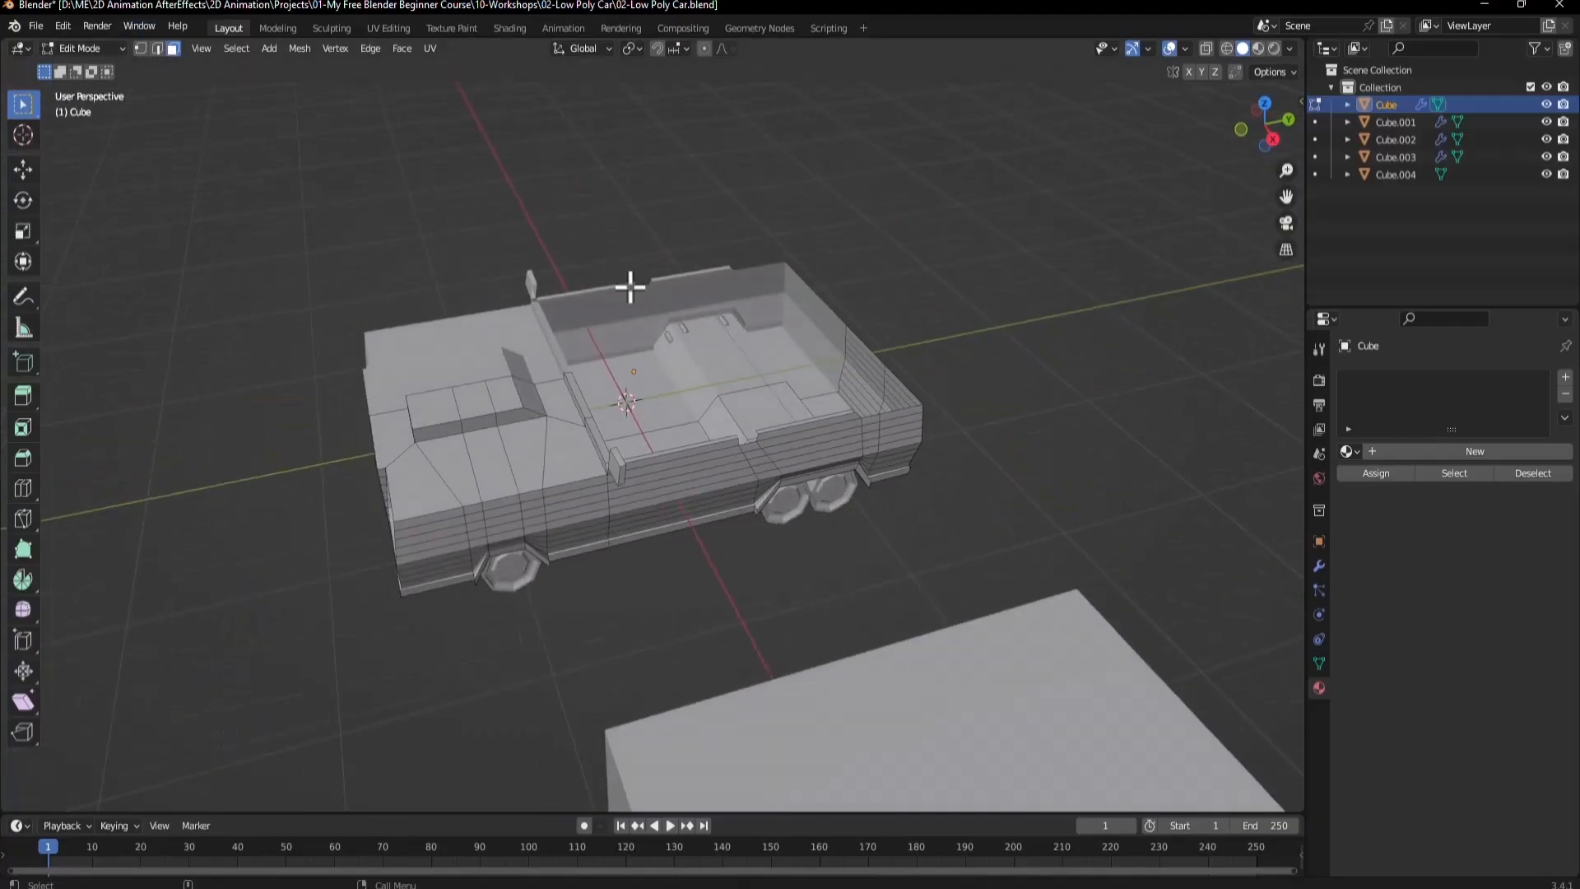
scroll(683, 329, up, 5)
middle_drag(733, 367, 700, 368)
key(shift+a)
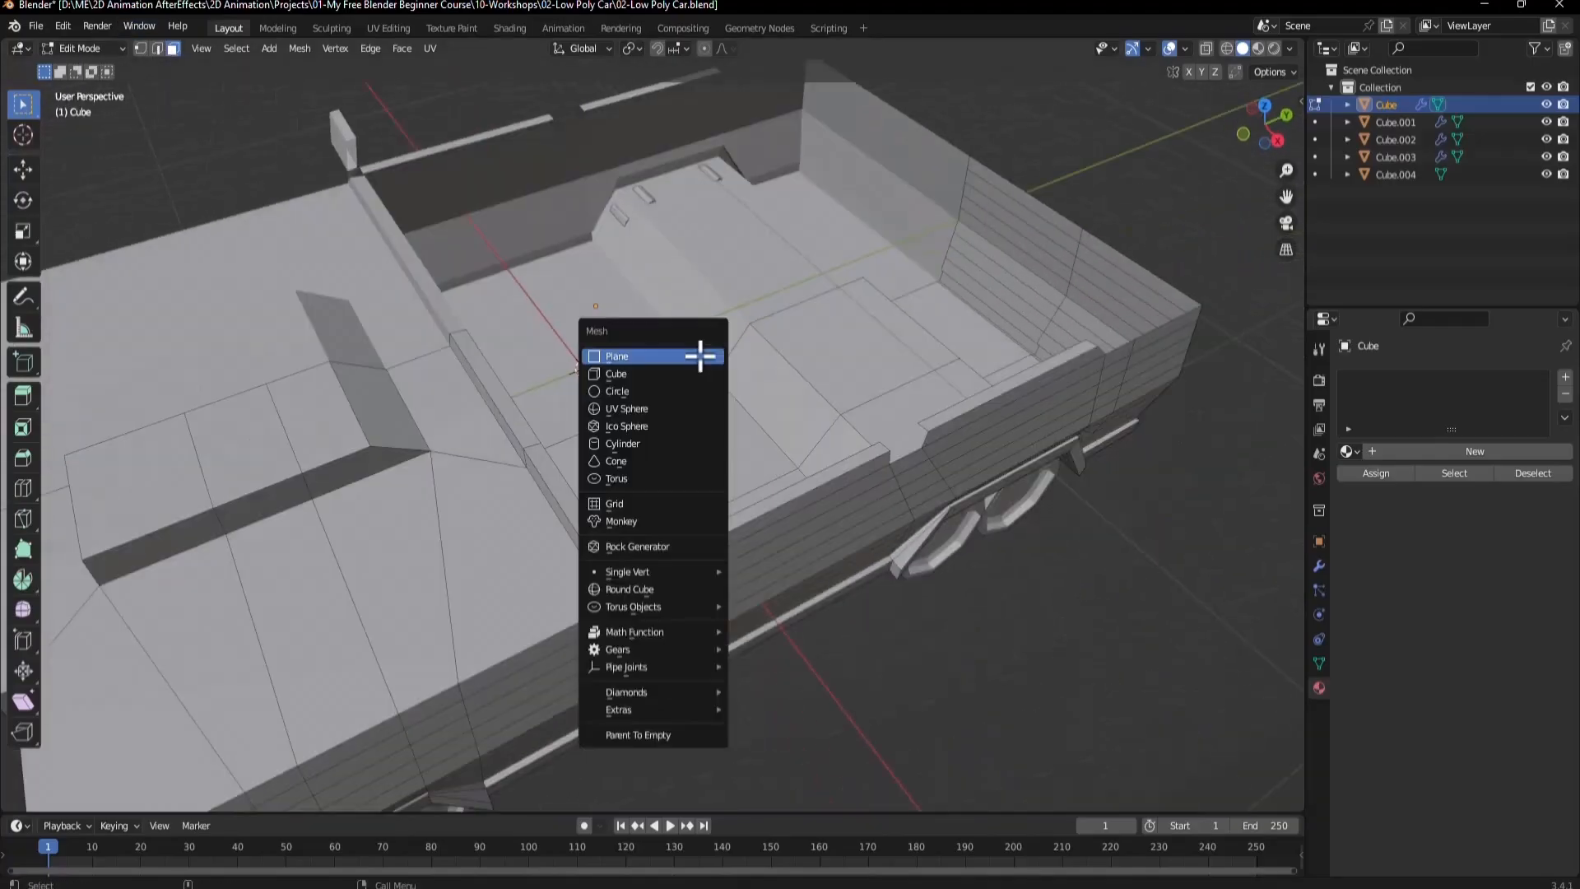
click(629, 372)
scroll(724, 377, down, 6)
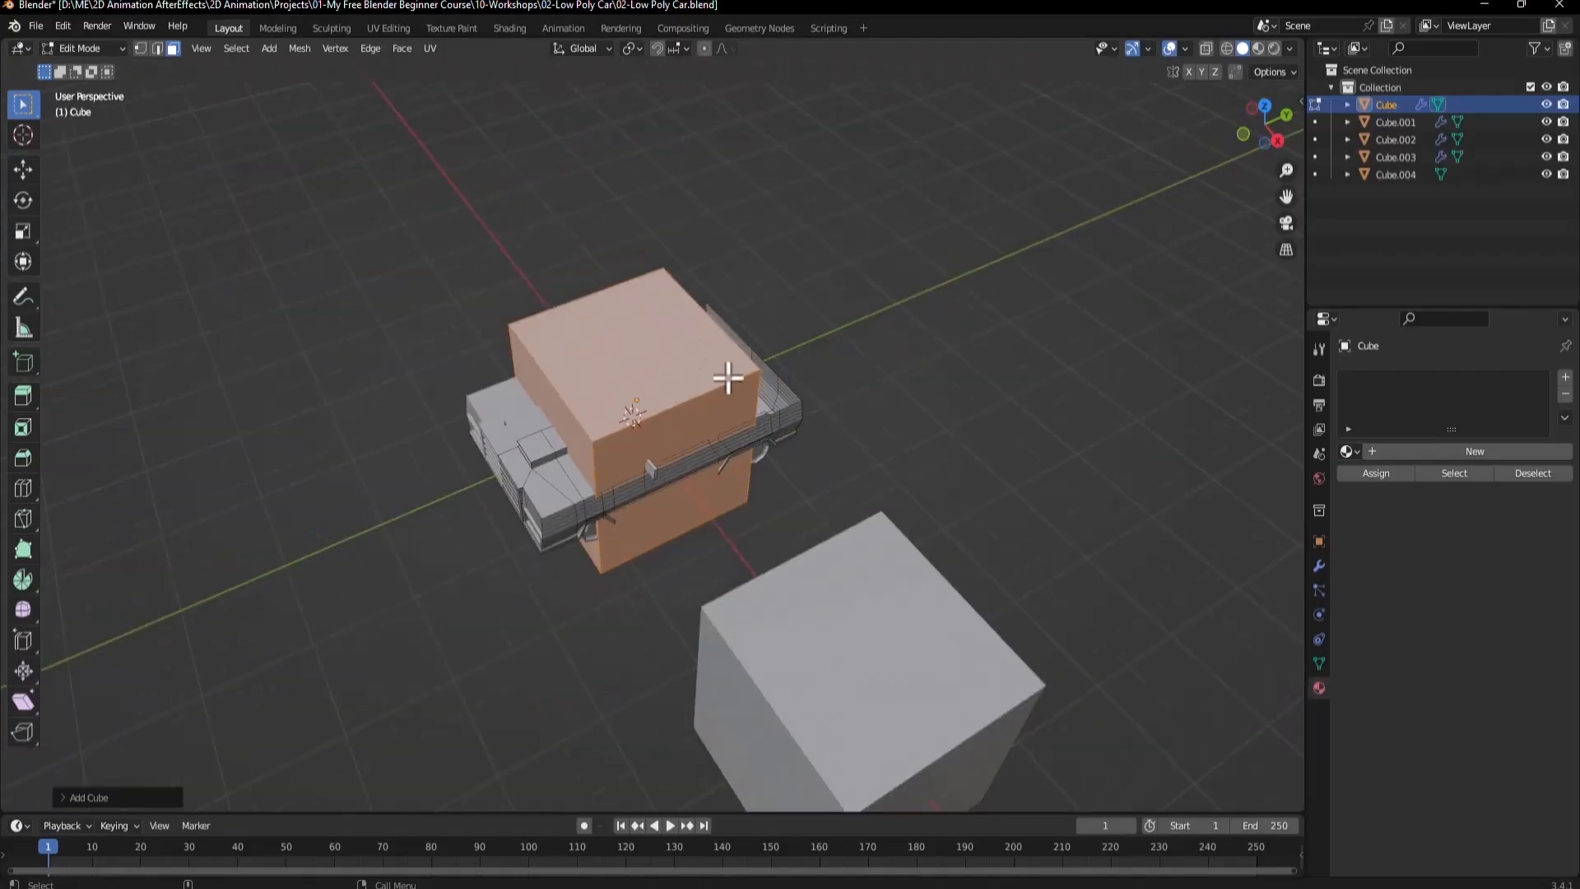
Scale the cube in the car body mesh down uniformly to a small block inside the front cabin.
key(ctrl+z)
key(ctrl+z)
middle_drag(187, 103, 695, 441)
key(Tab)
scroll(725, 370, up, 4)
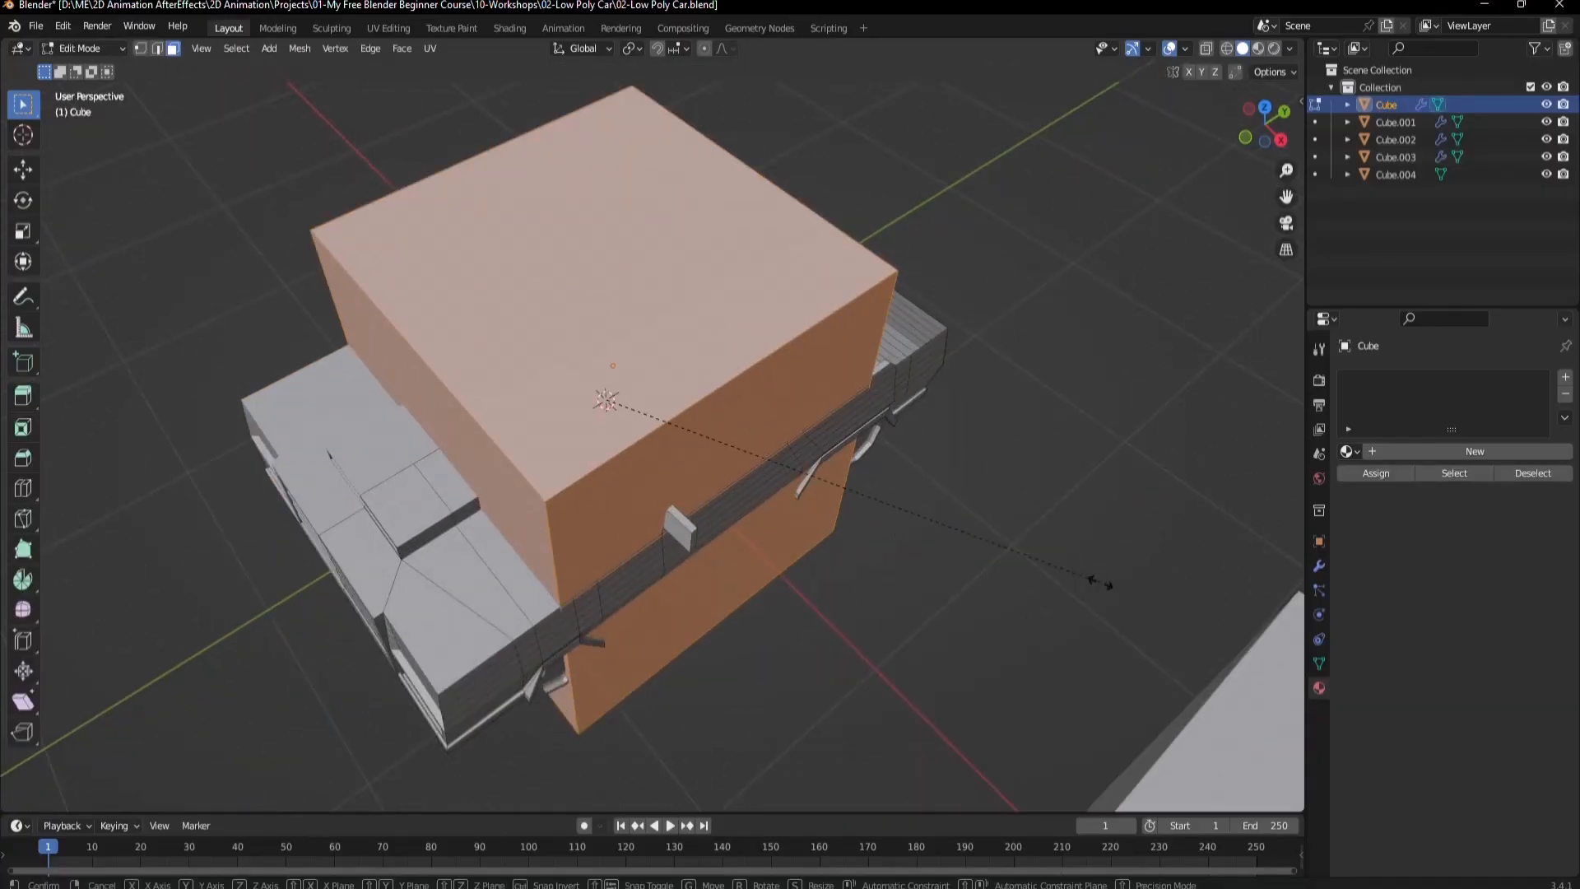
key(s)
click(691, 430)
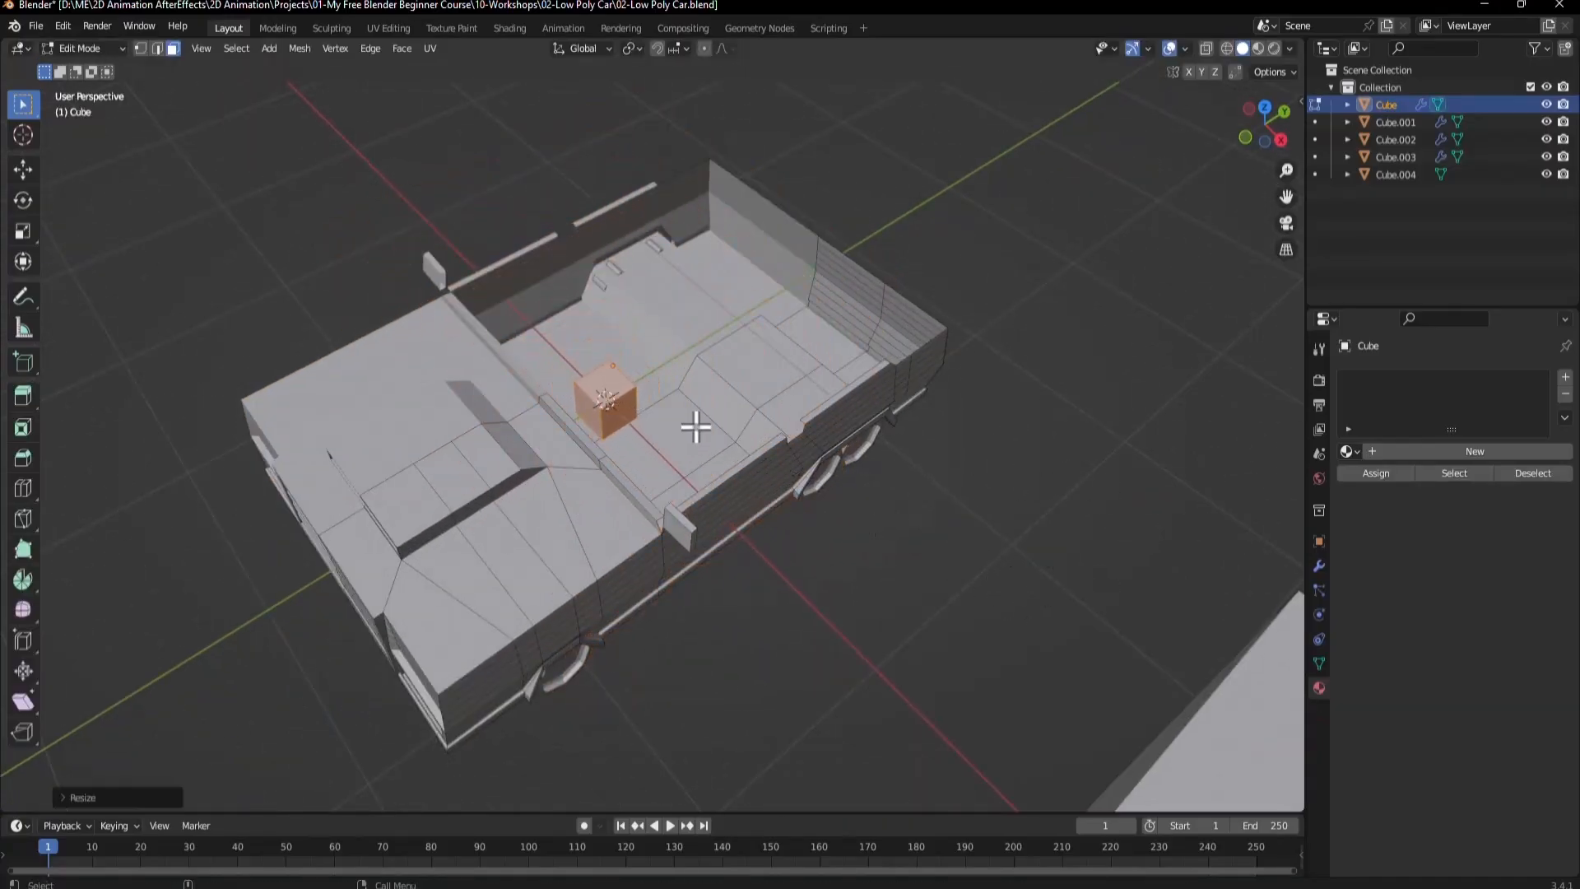
Move the small block in top view about 0.46 m along X and 0.11 m along Y, towards the editable half.
key(KP_7)
scroll(673, 438, up, 3)
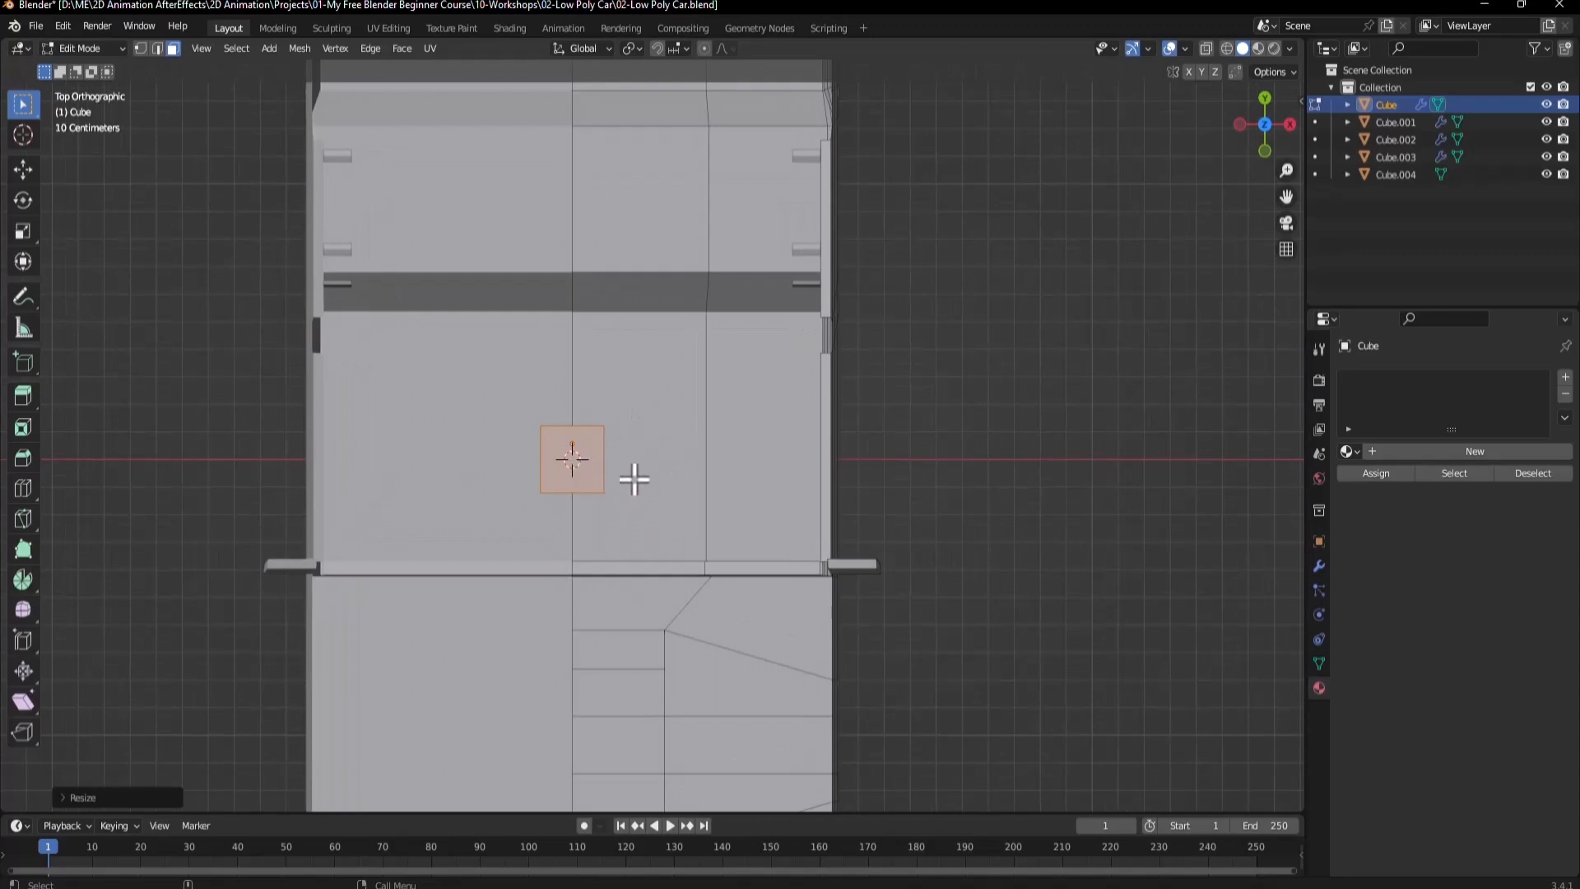
key(g)
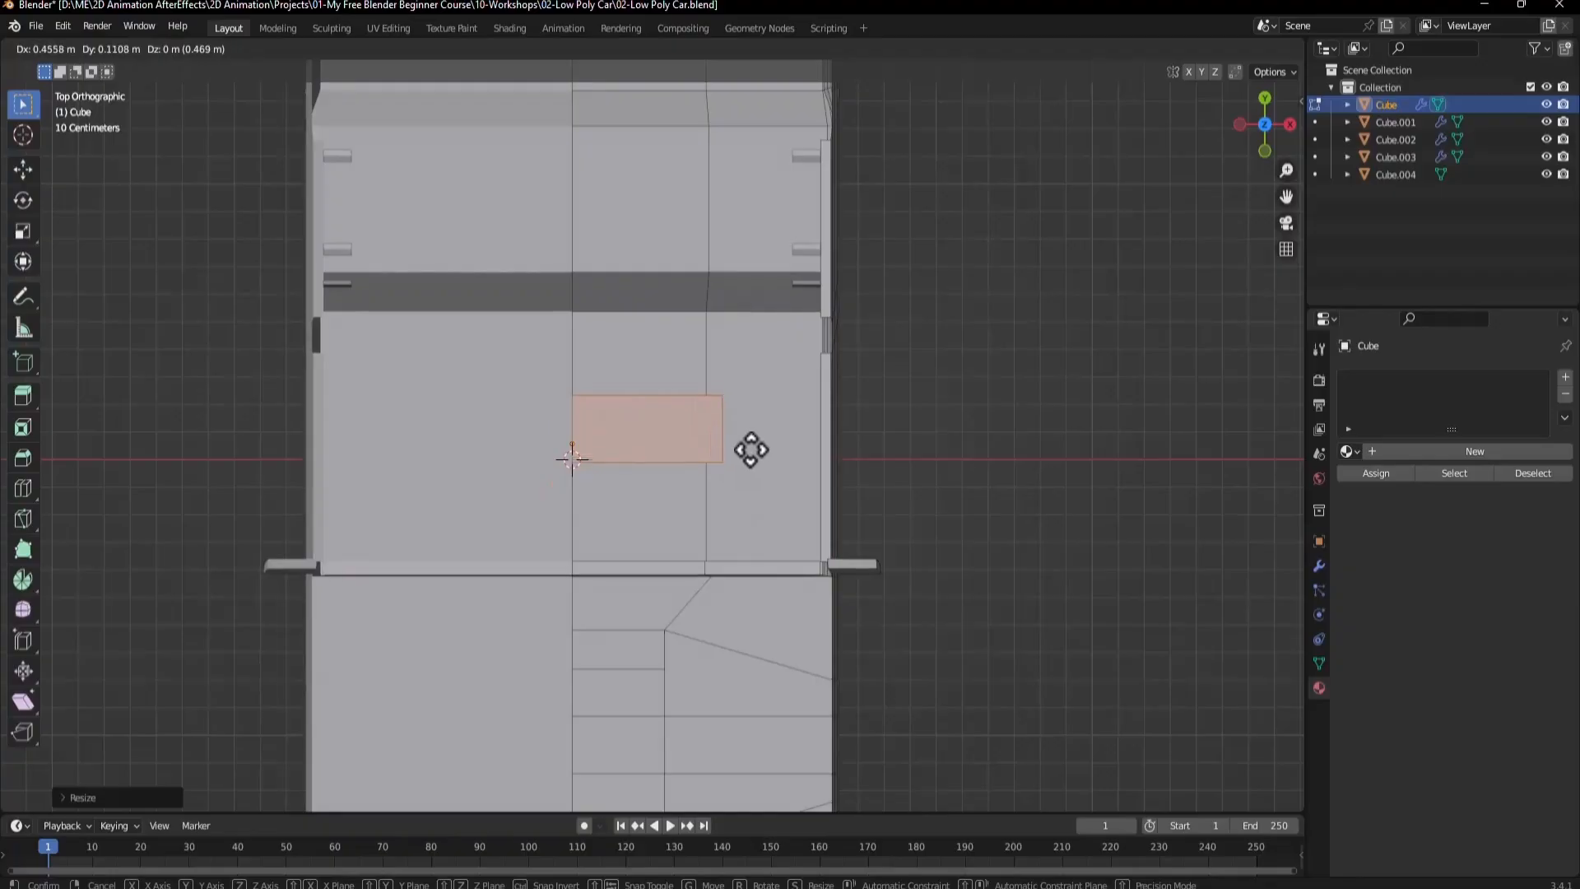
click(745, 457)
middle_drag(745, 457, 667, 417)
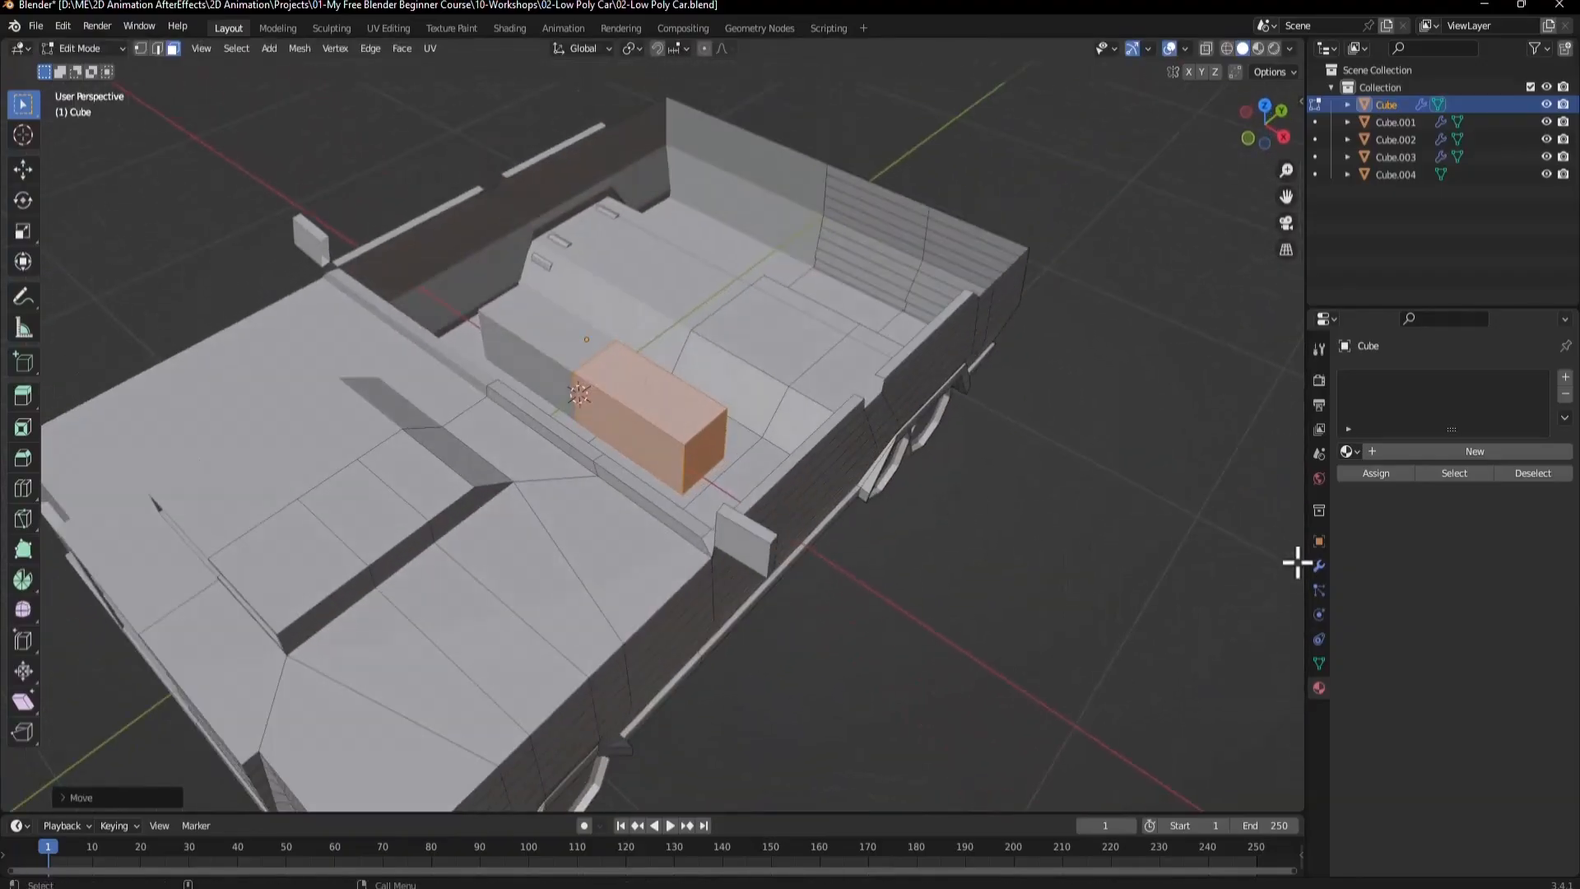
Try moving the block with the Mirror modifier's Clipping off and again with it on, cancelling each move.
click(1318, 564)
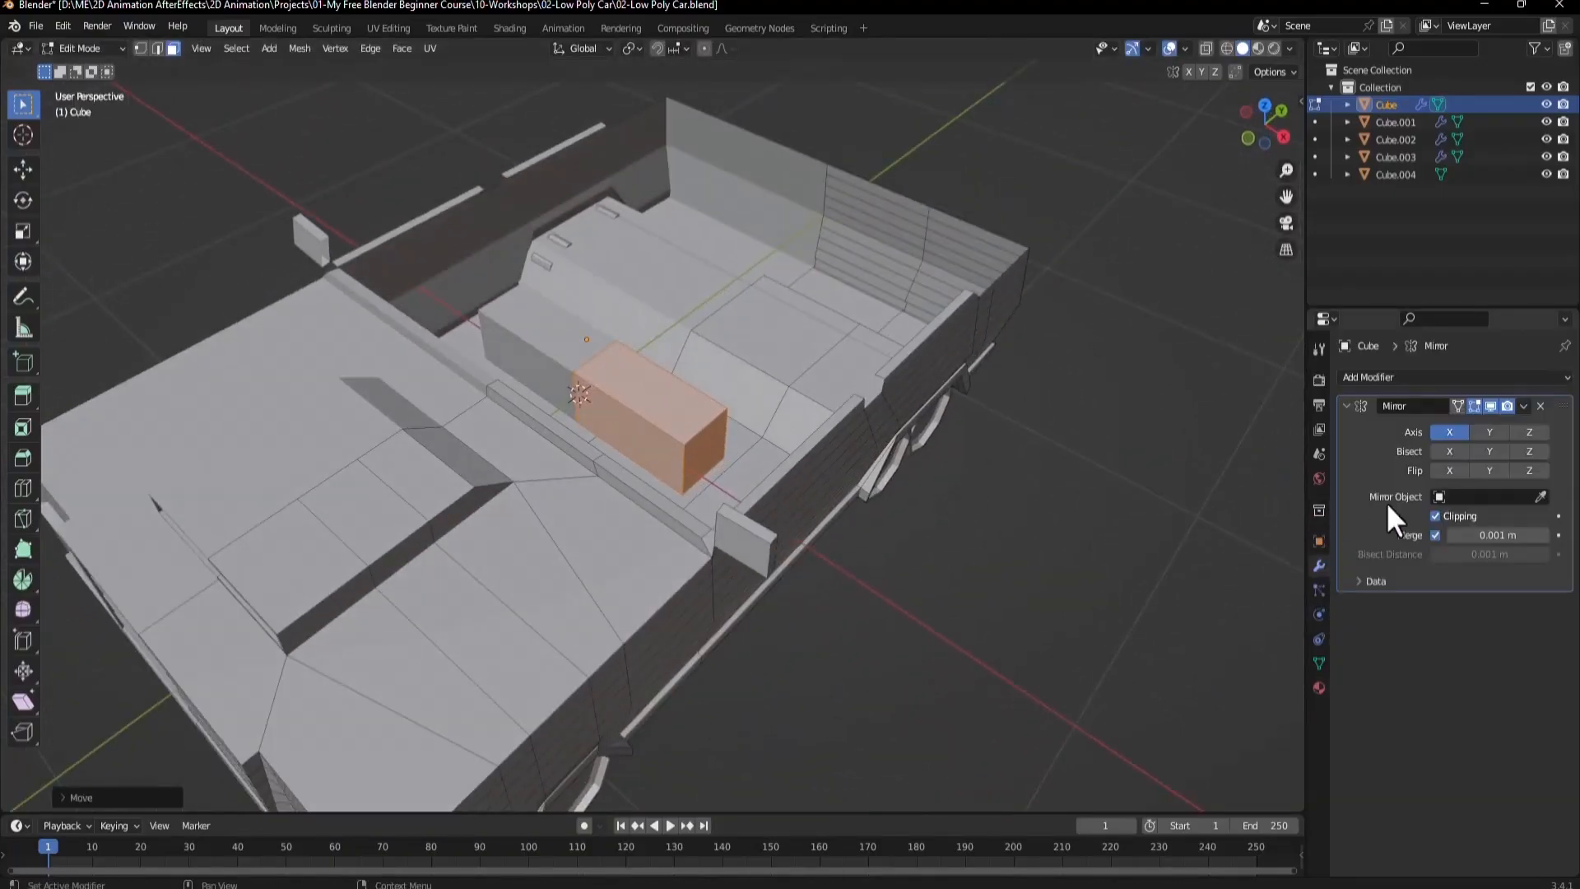
click(1435, 515)
key(g)
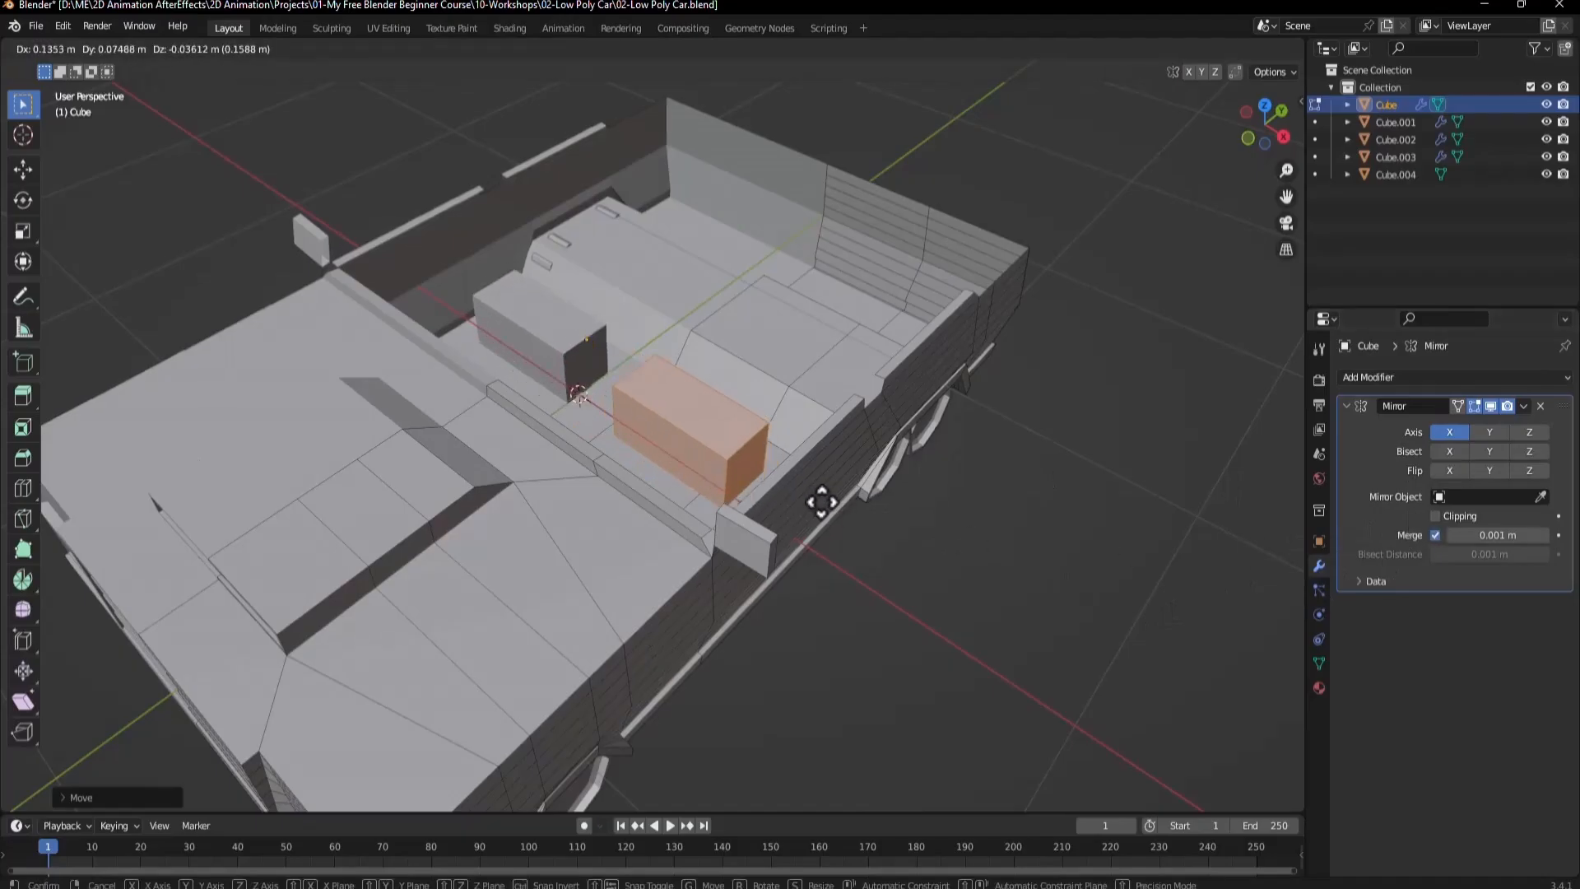
key(Escape)
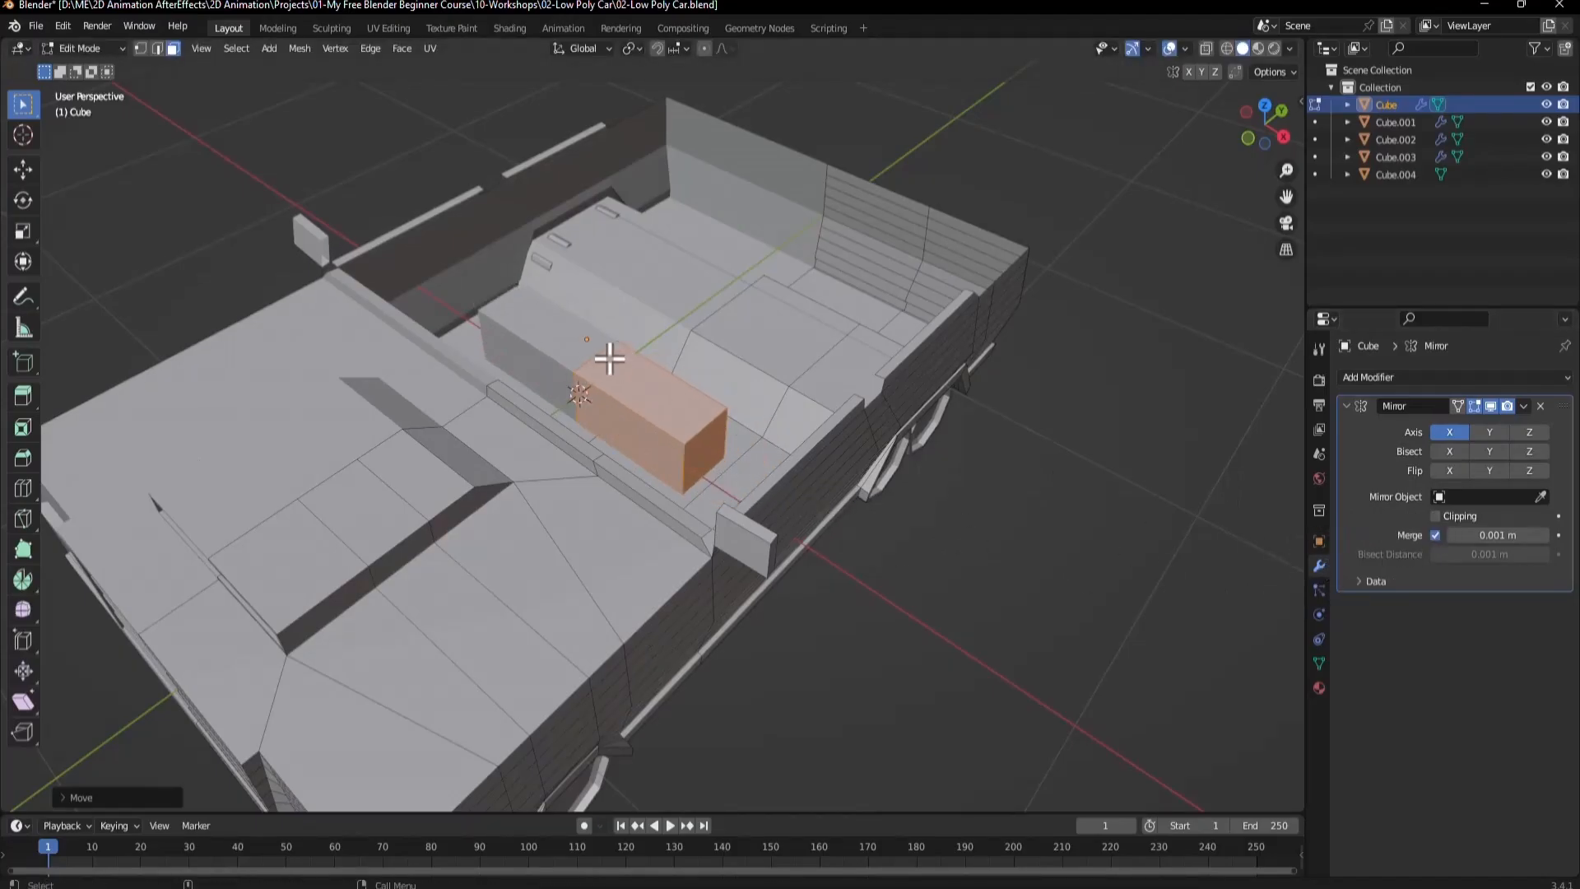
middle_drag(613, 376, 566, 372)
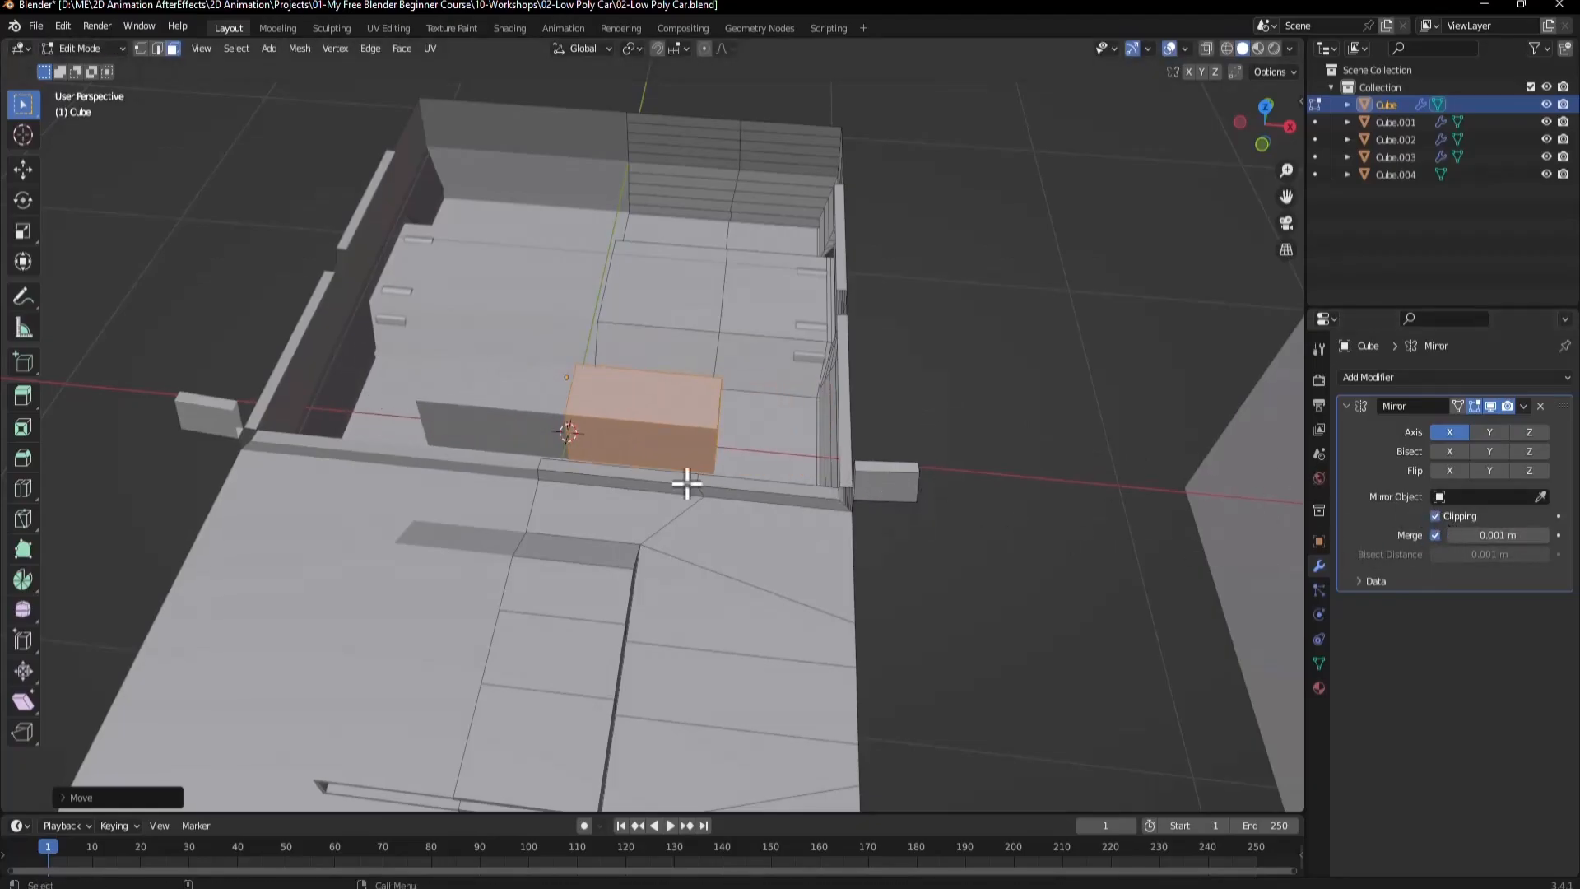
key(g)
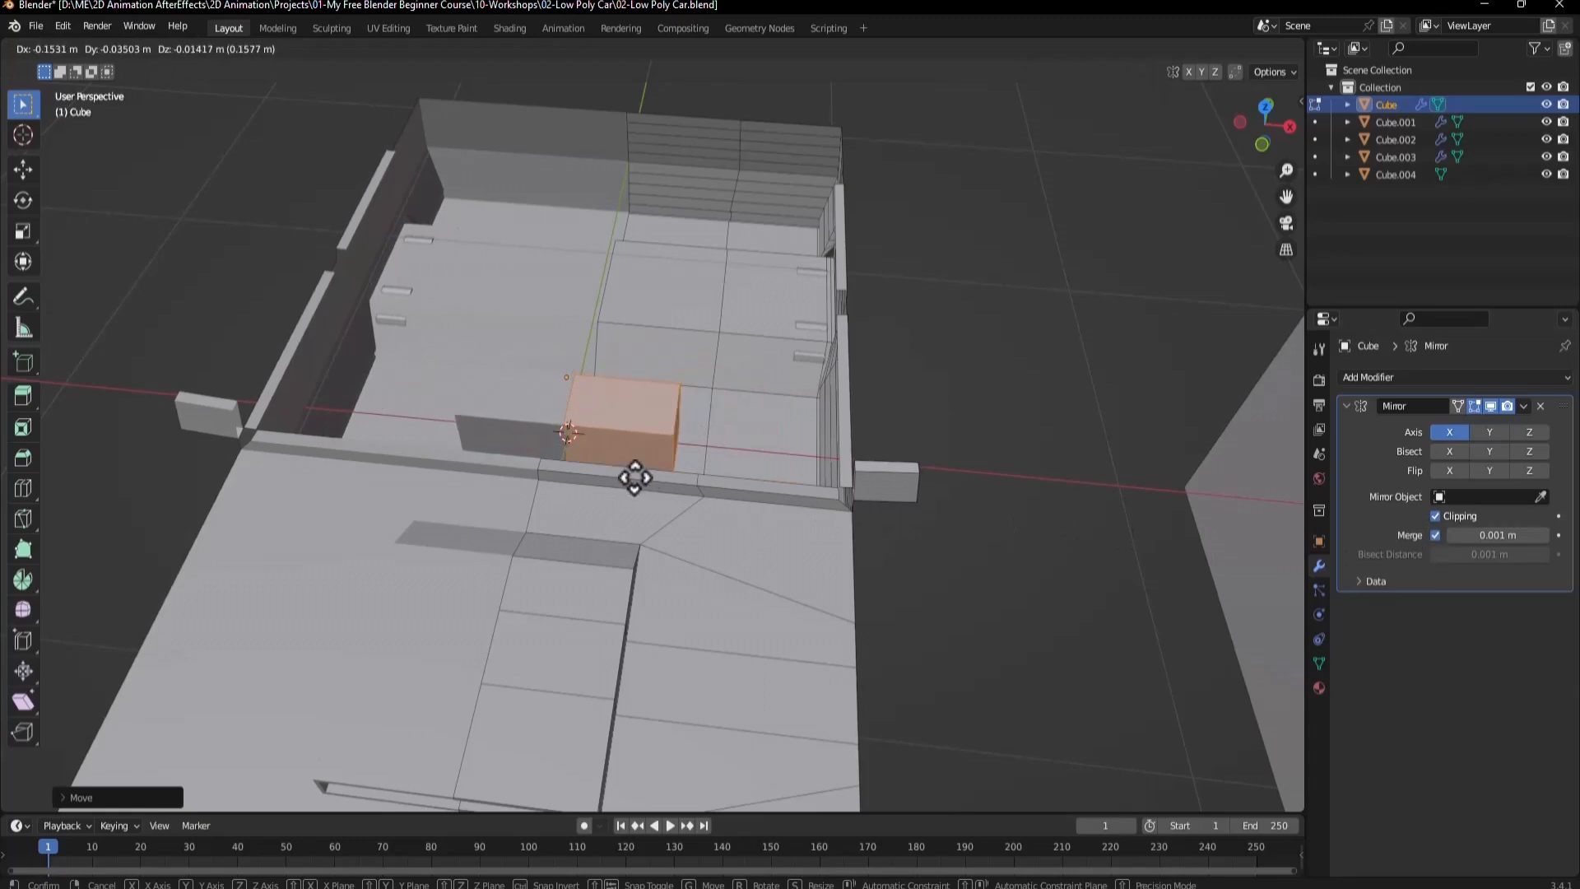
key(Escape)
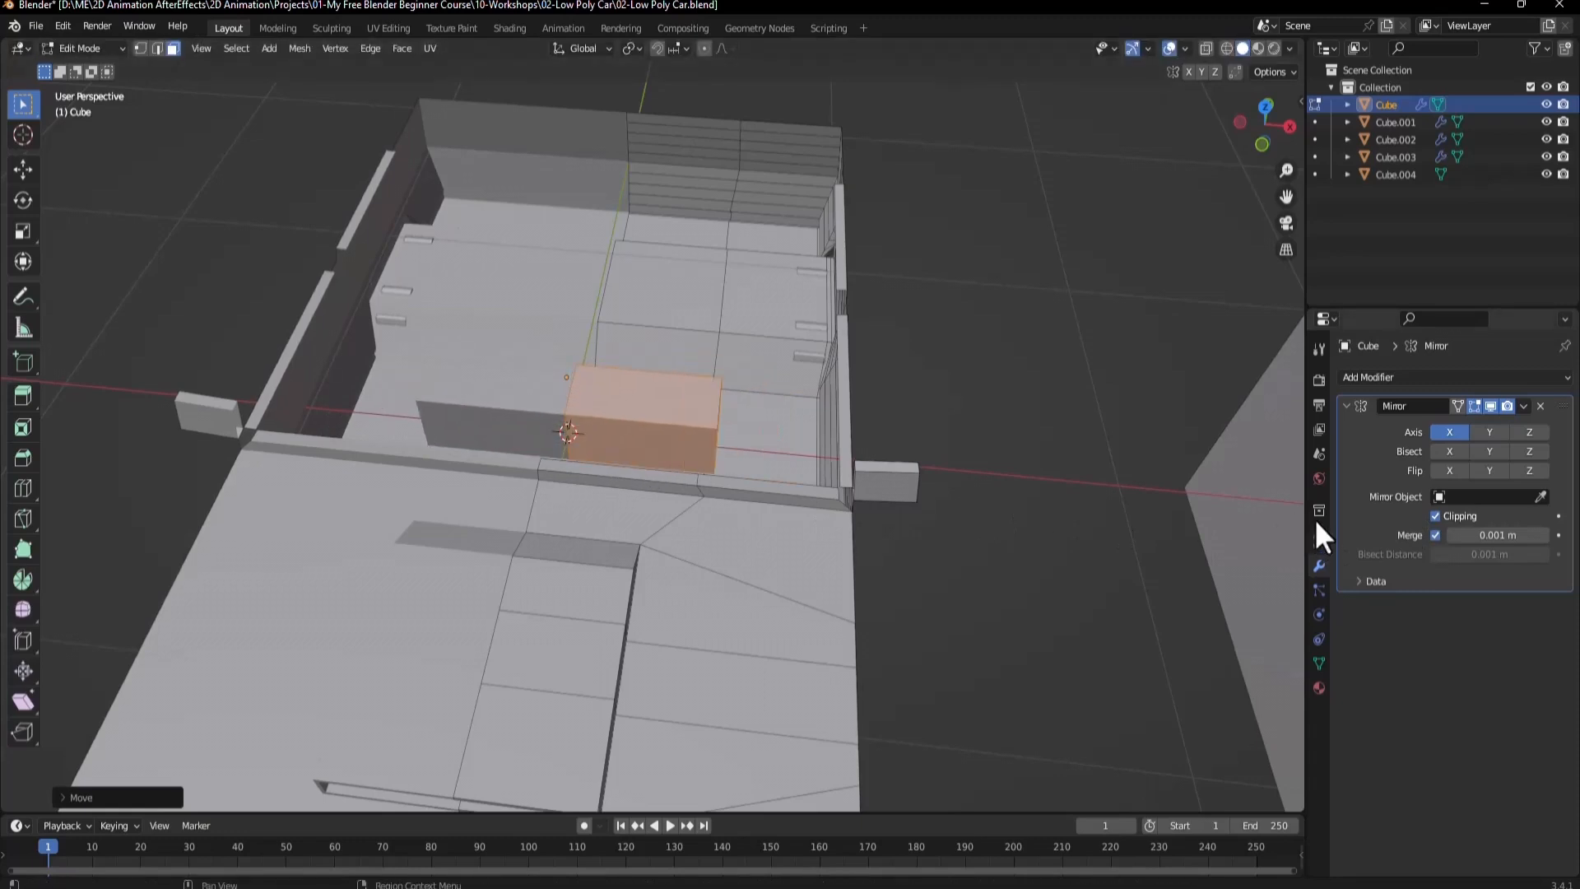
Compare moving the block away from and towards the mirror plane with the Mirror modifier's Clipping off and on.
click(1432, 514)
key(g)
click(825, 504)
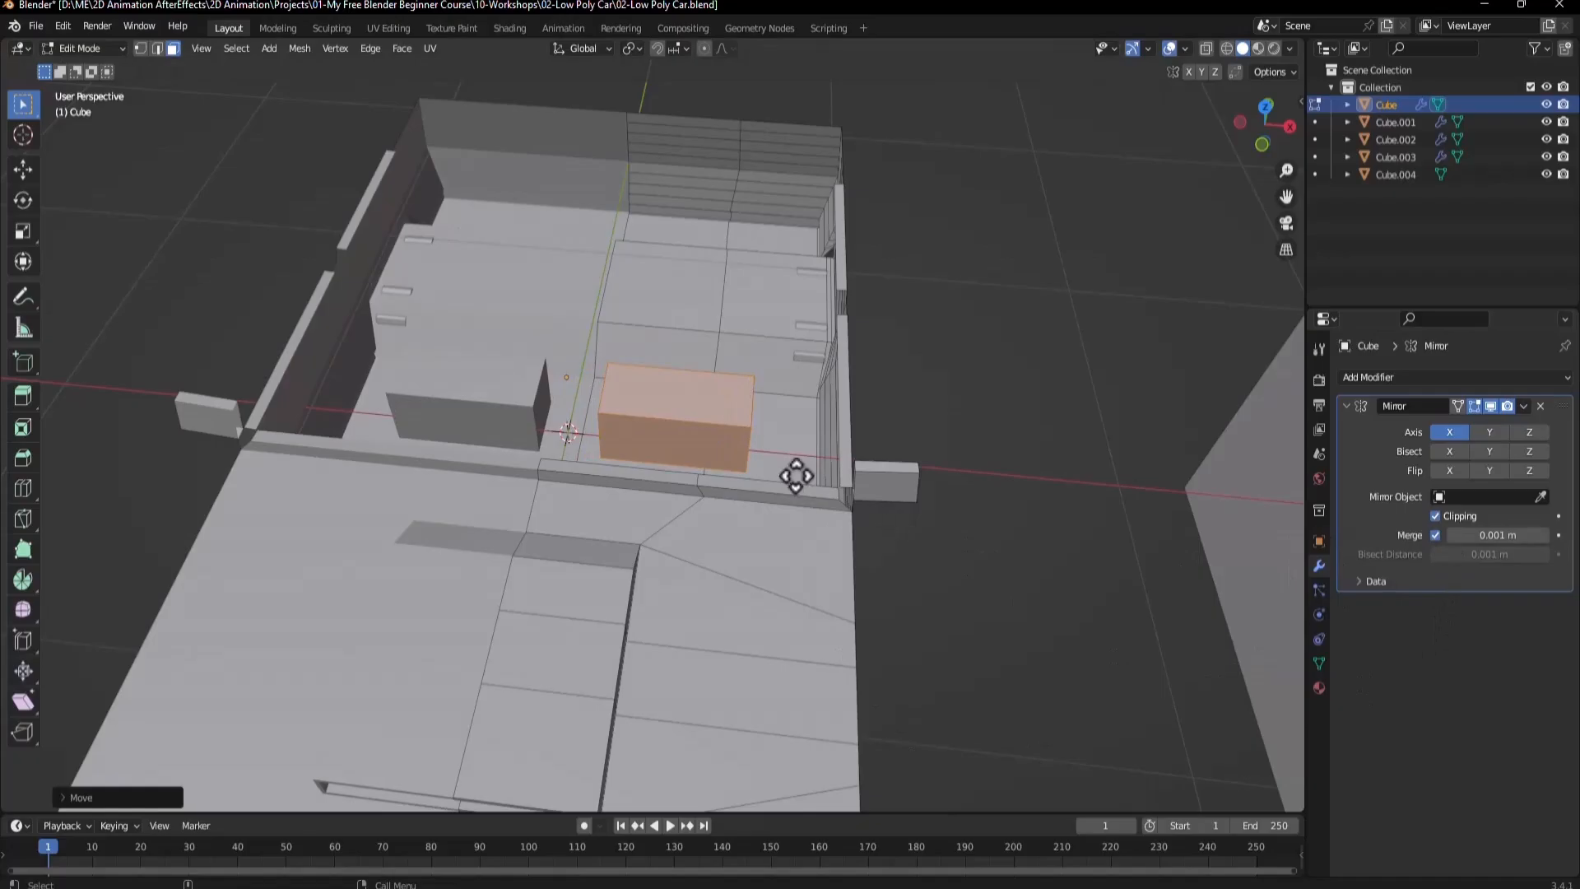
key(g)
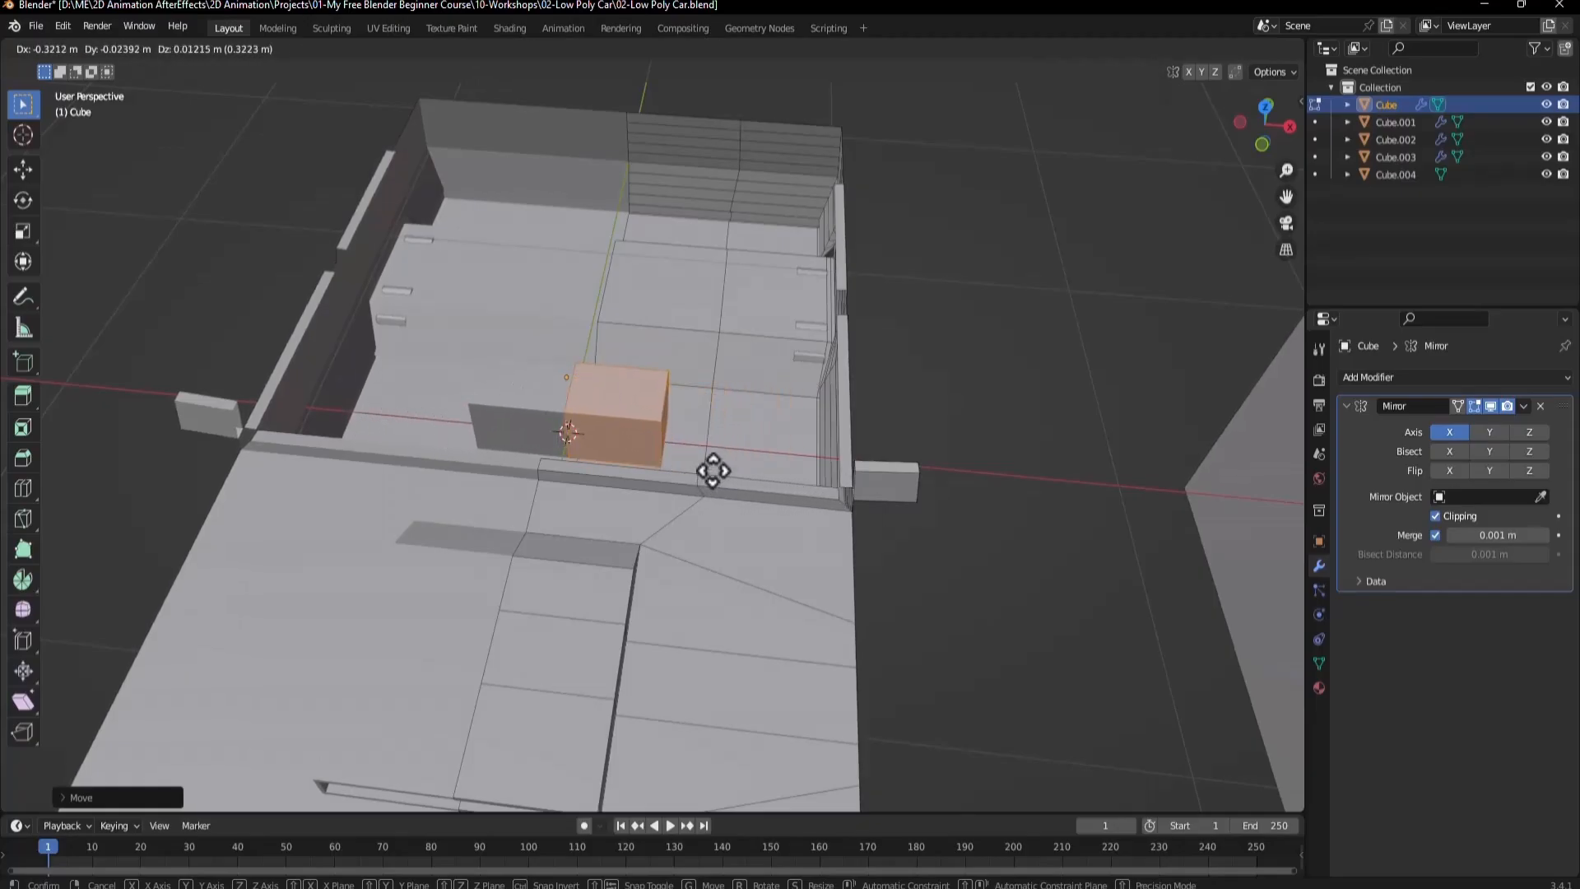
click(709, 470)
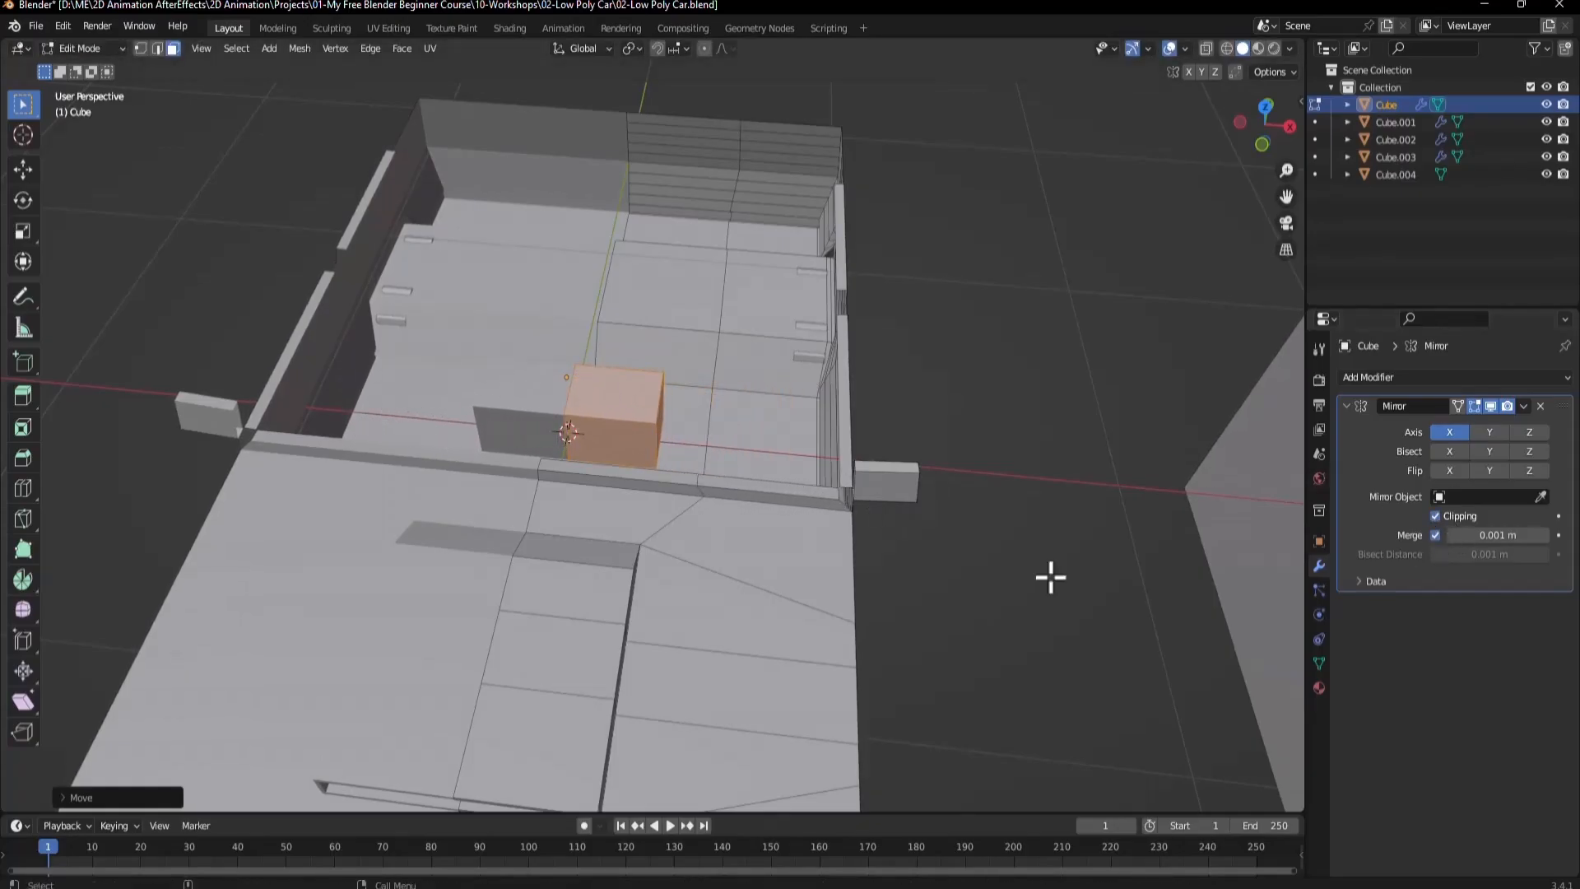
key(g)
right_click(745, 575)
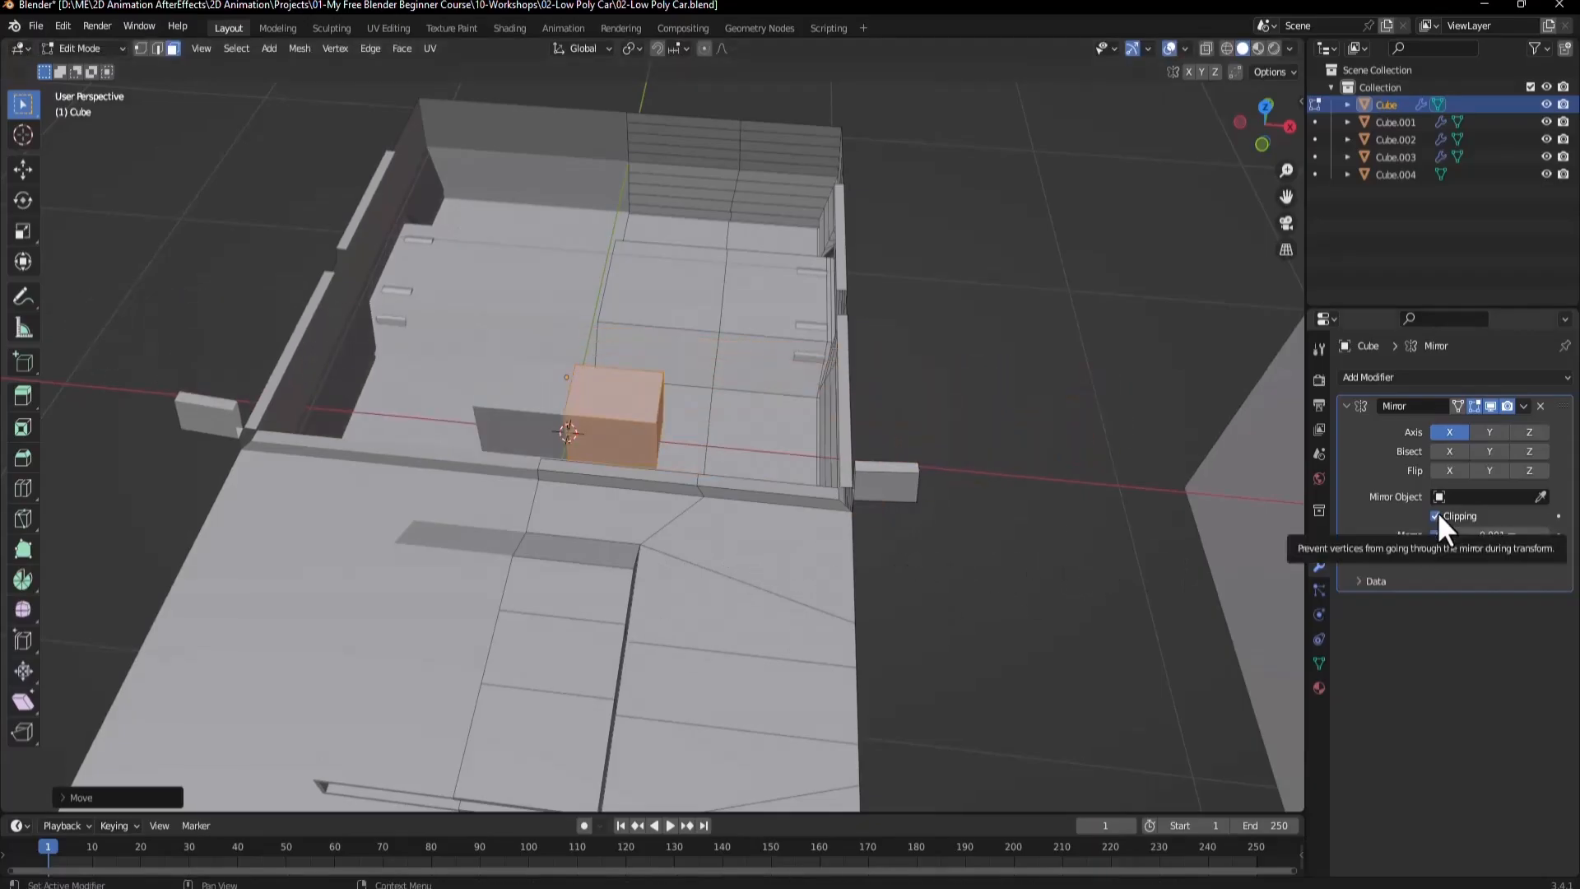
key(g)
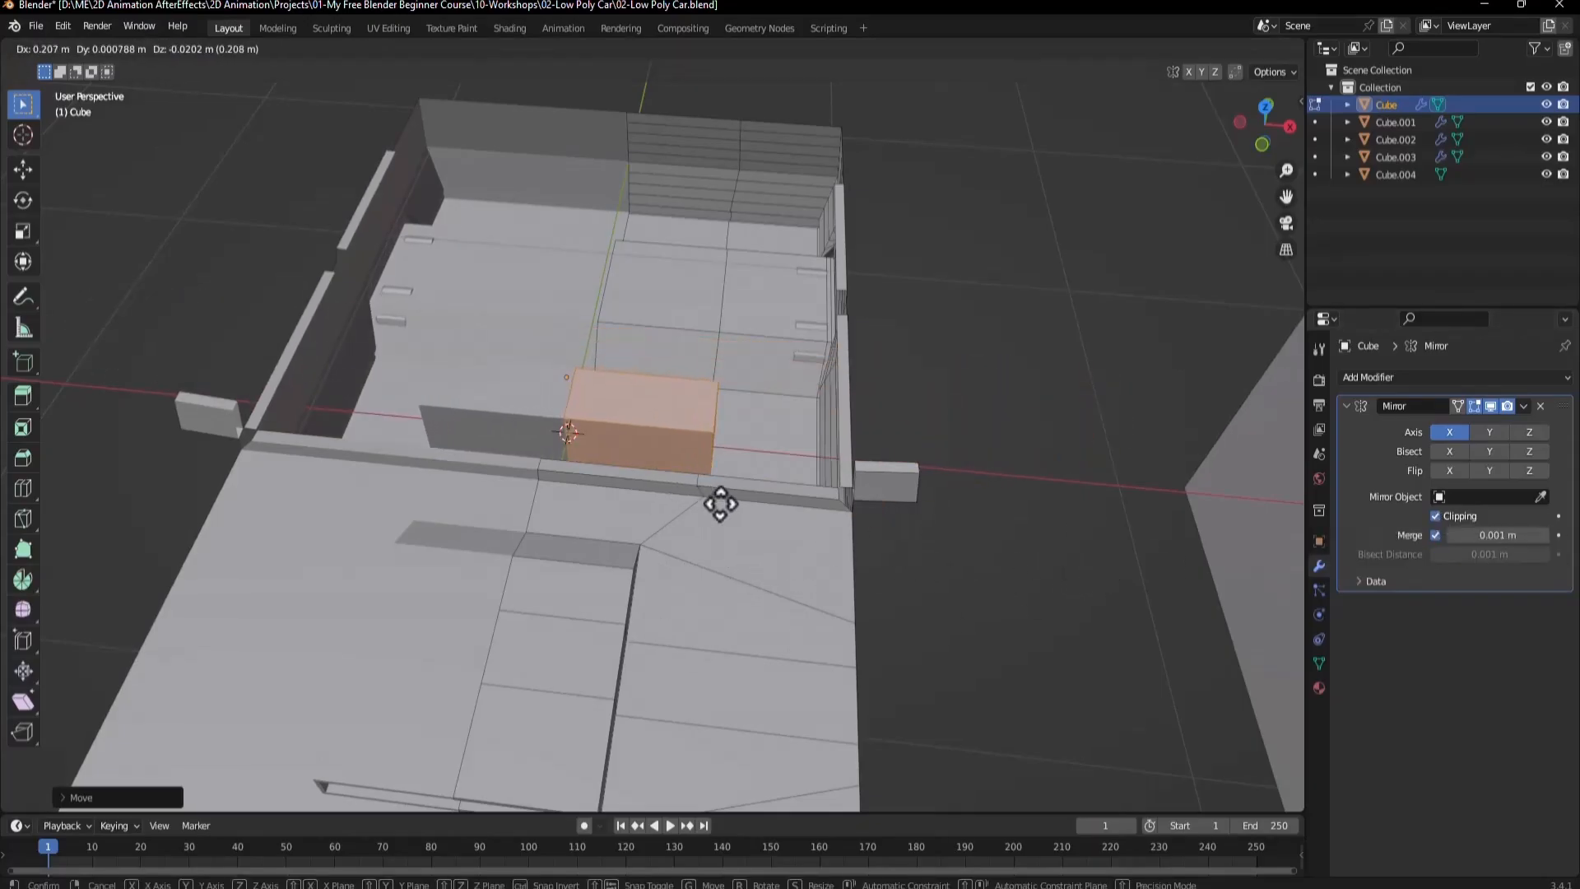
key(Escape)
Turn off Clipping in the Mirror modifier and move the block about 0.12 m along X, away from the mirror plane.
click(1435, 516)
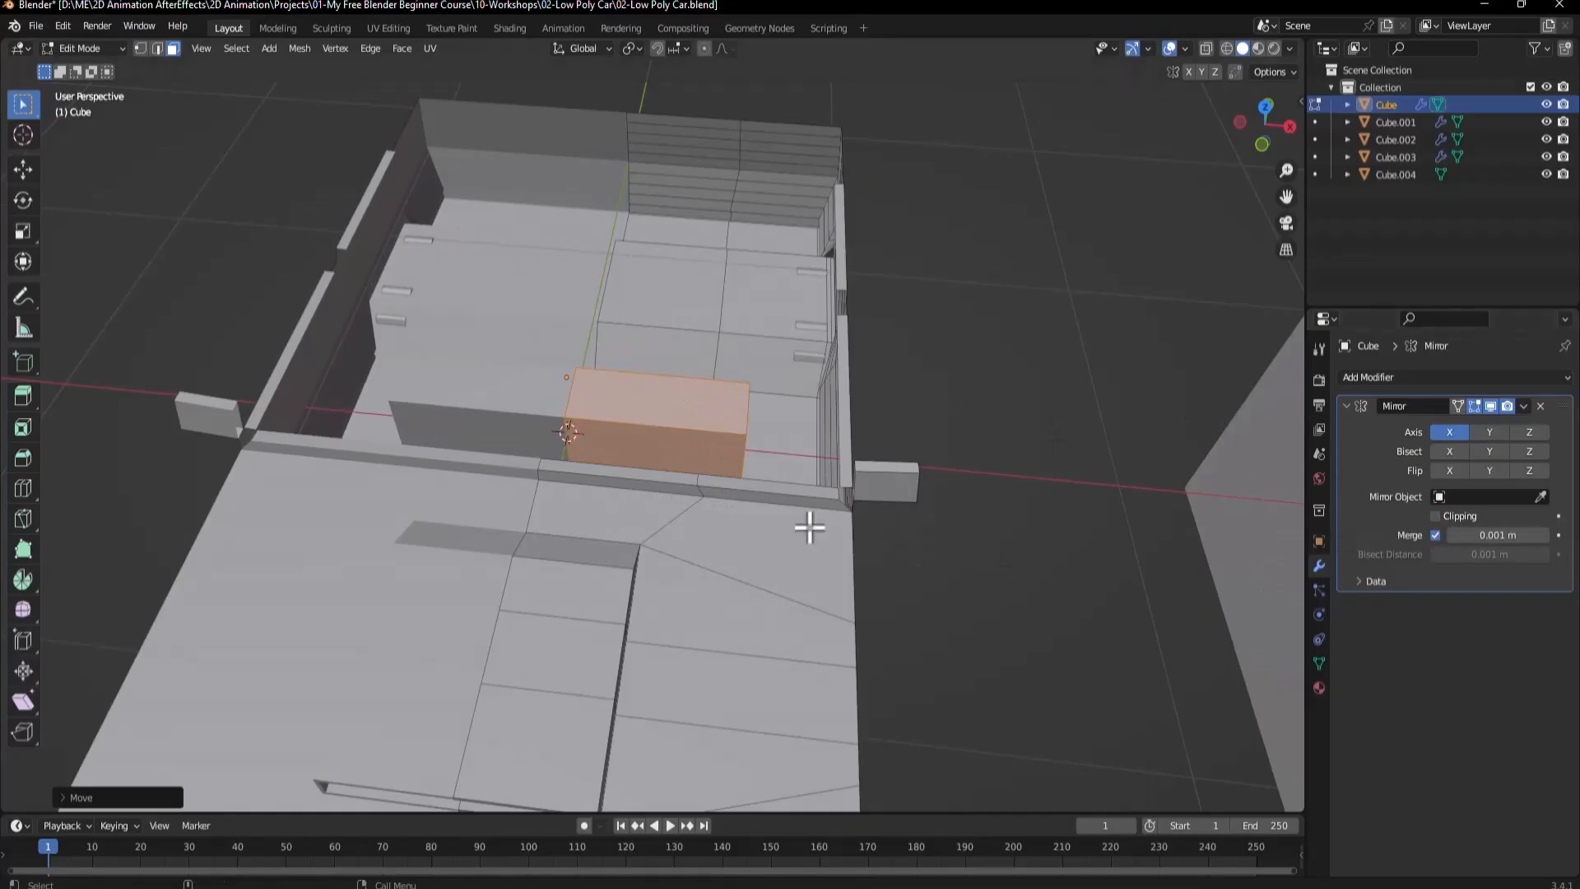
key(g)
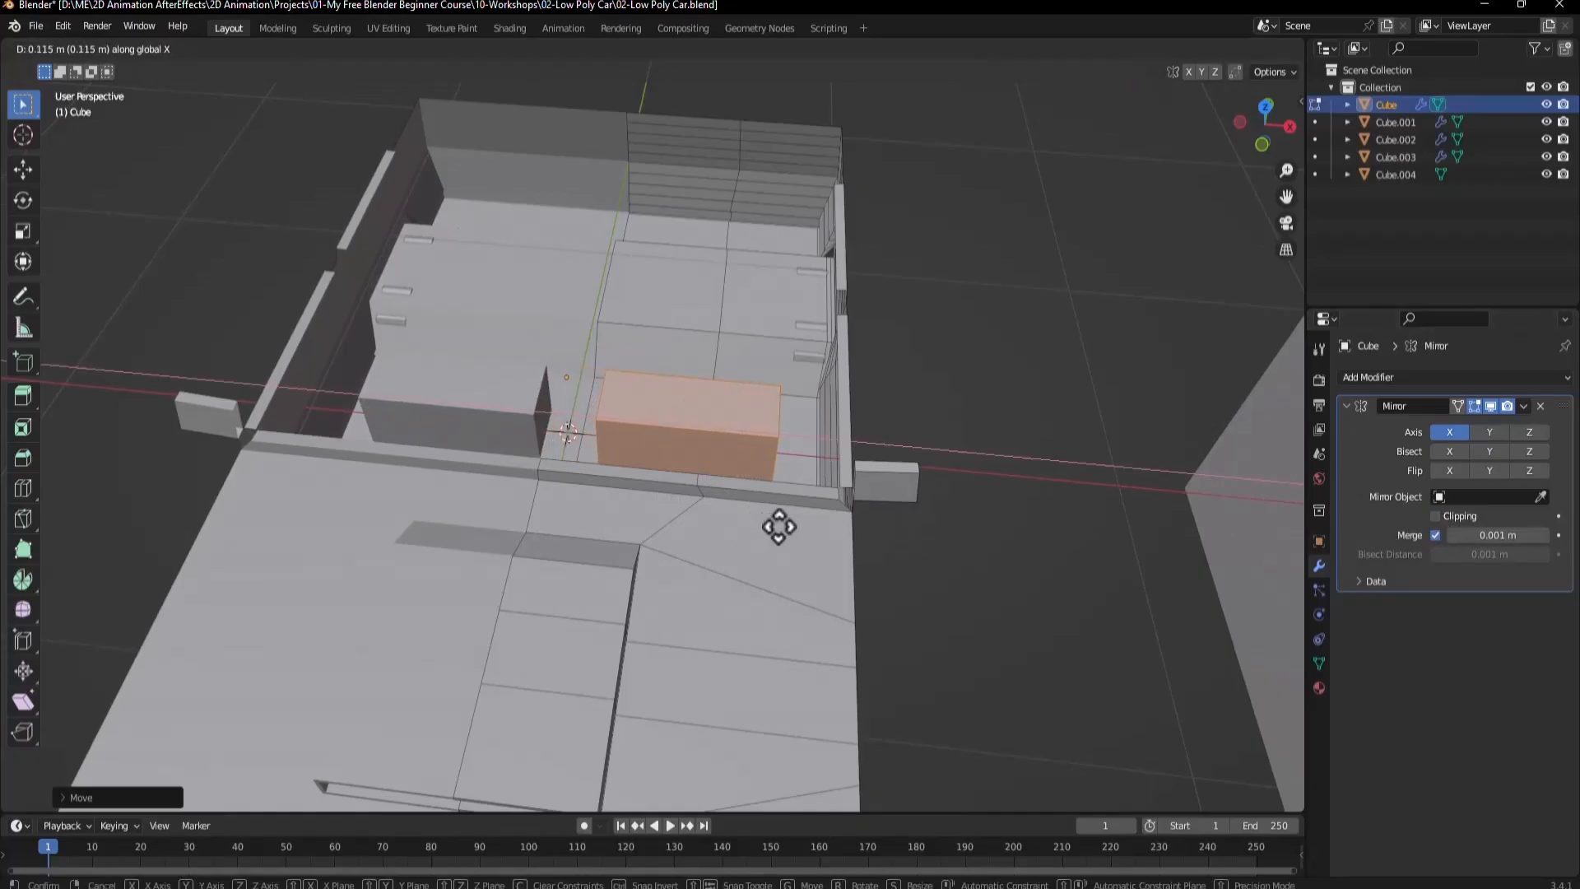
click(779, 528)
Scale the block along X and reshape it into a wide, low seat base on the front cabin floor.
middle_drag(719, 502, 580, 467)
key(s)
key(x)
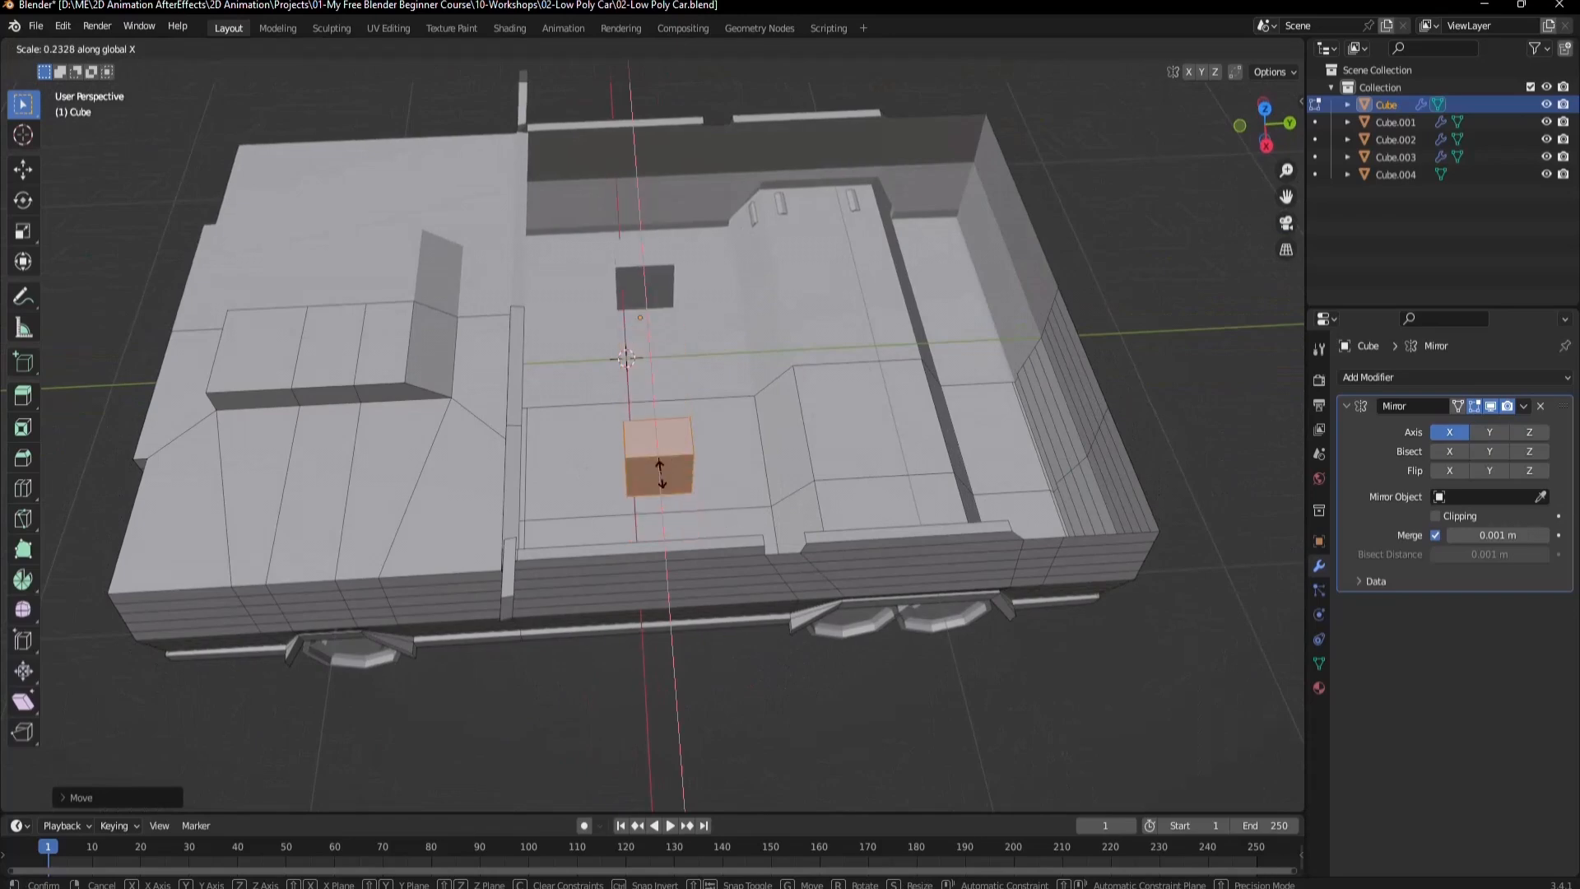
click(882, 466)
Add one loop cut across the seat base and slide it towards the base's rear edge.
middle_drag(670, 469, 672, 422)
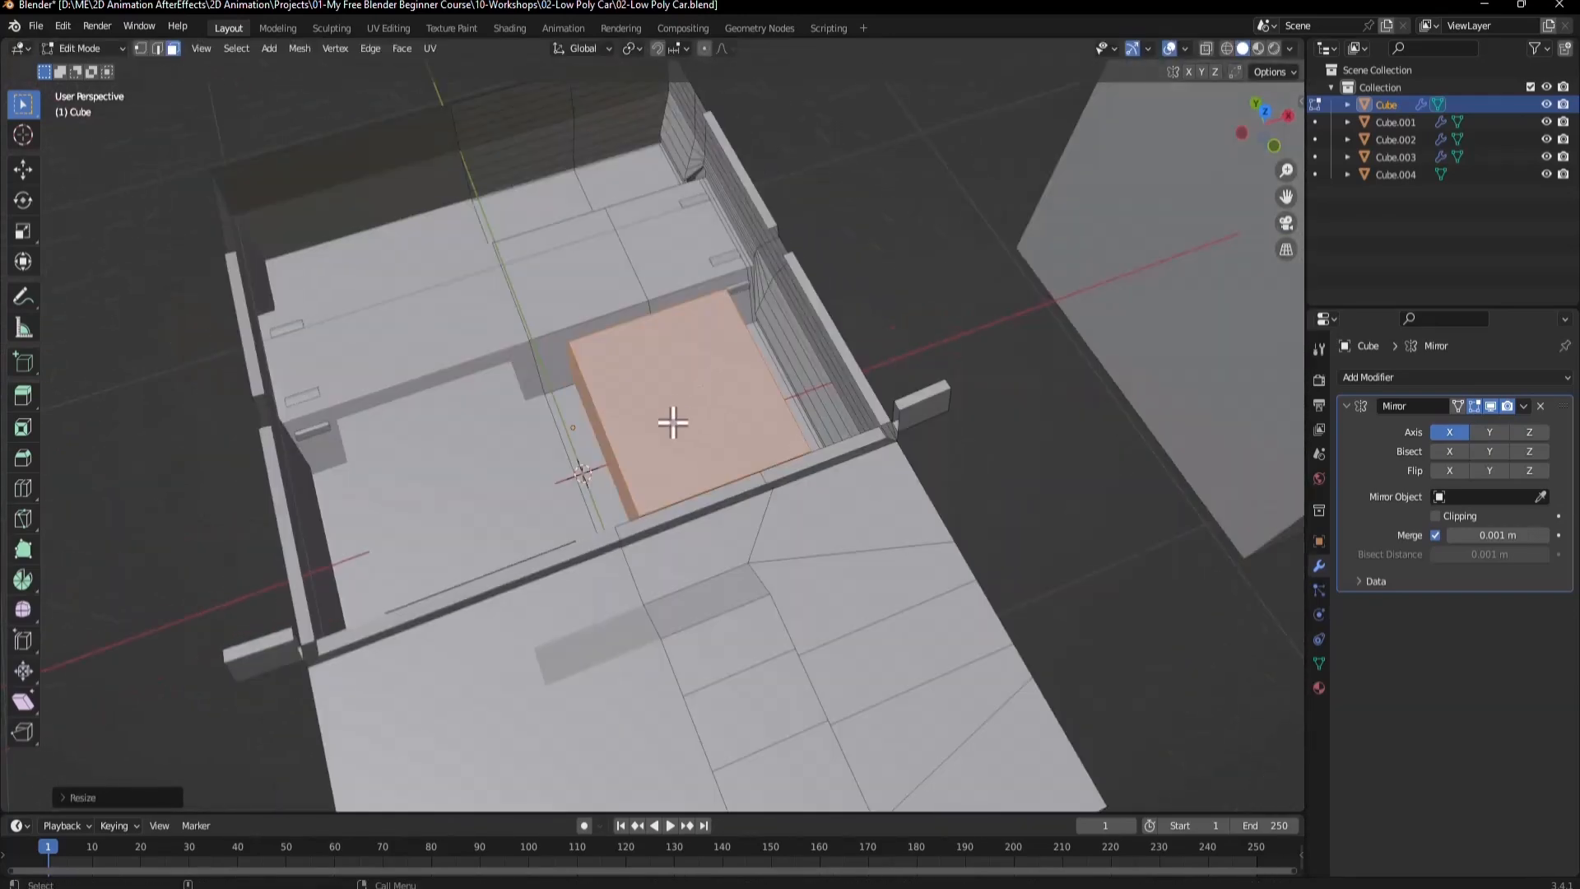
scroll(744, 361, up, 2)
middle_drag(801, 357, 586, 384)
key(ctrl+r)
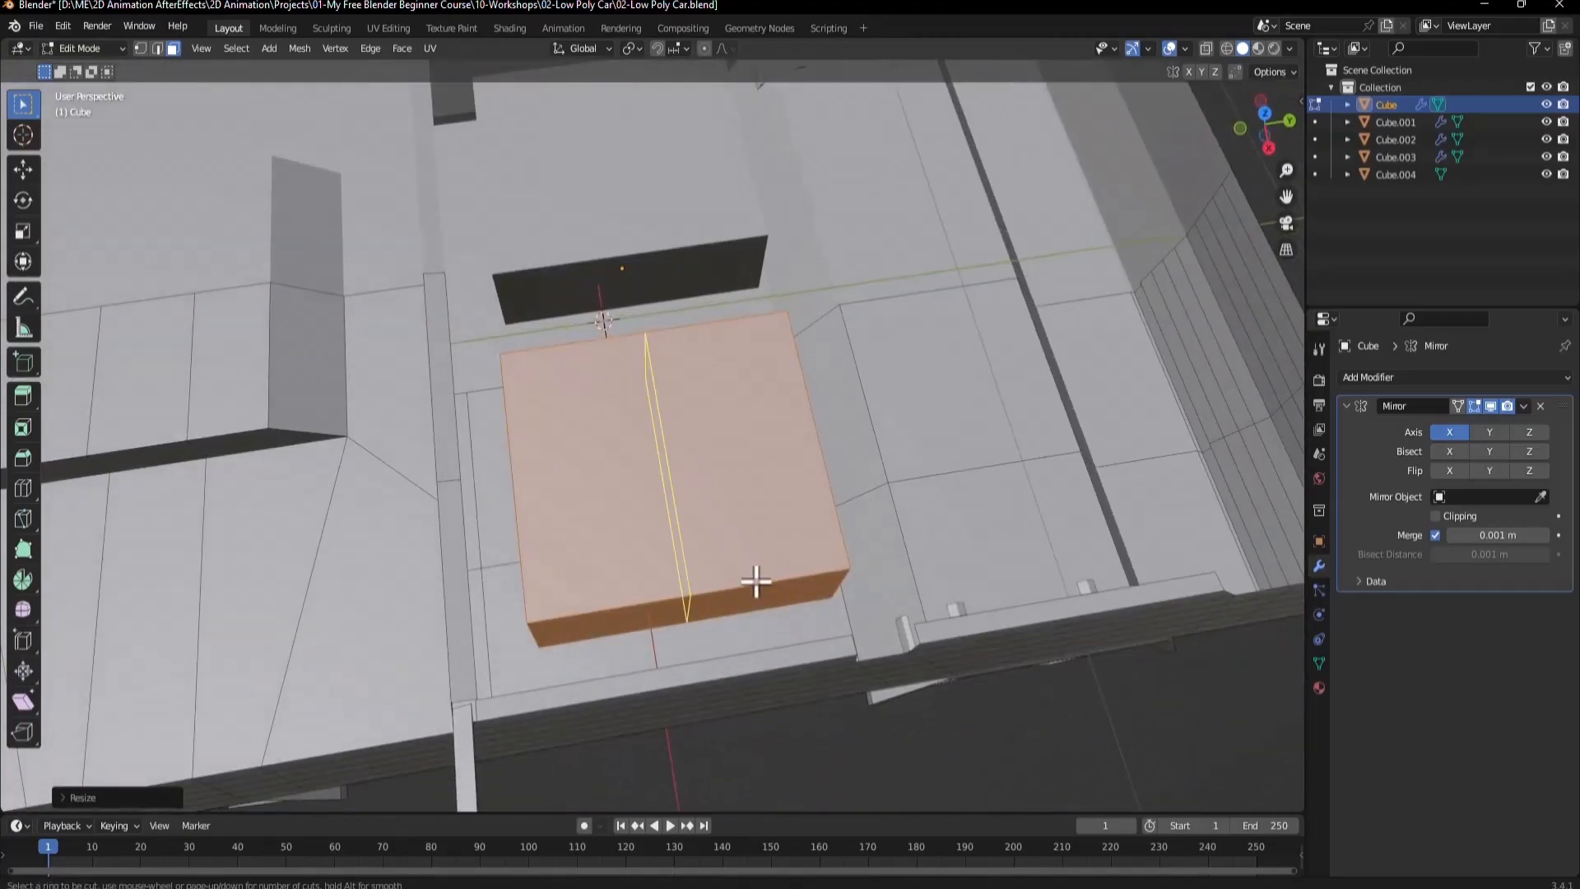
click(754, 578)
click(829, 567)
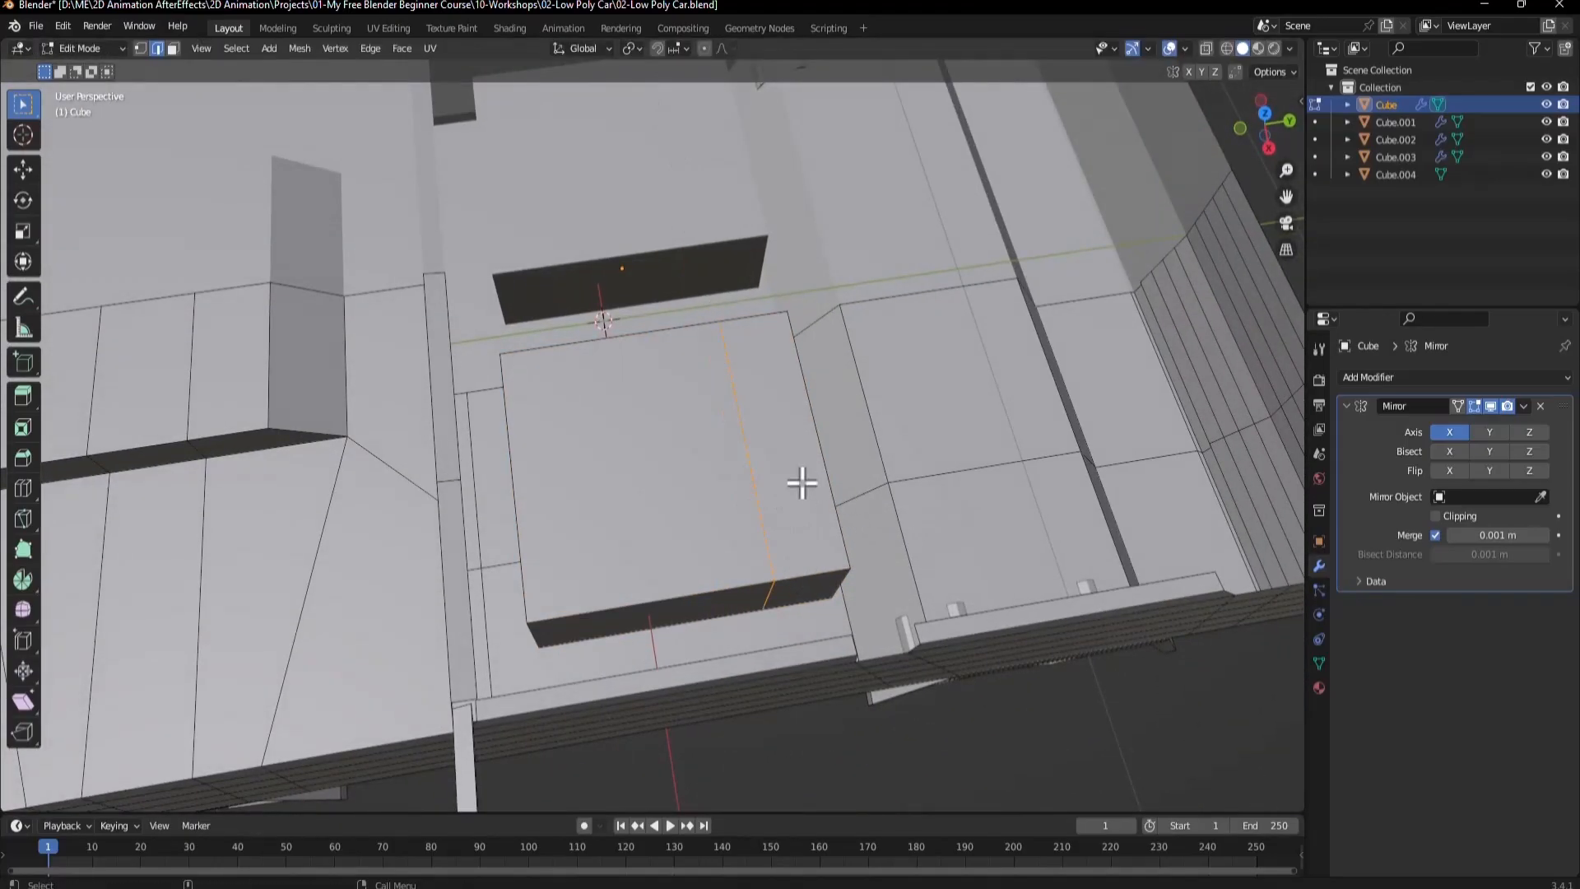
Extrude the seat base's rear top face straight up along Z as a backrest and check it in front view.
key(3)
click(762, 564)
middle_drag(762, 564, 746, 517)
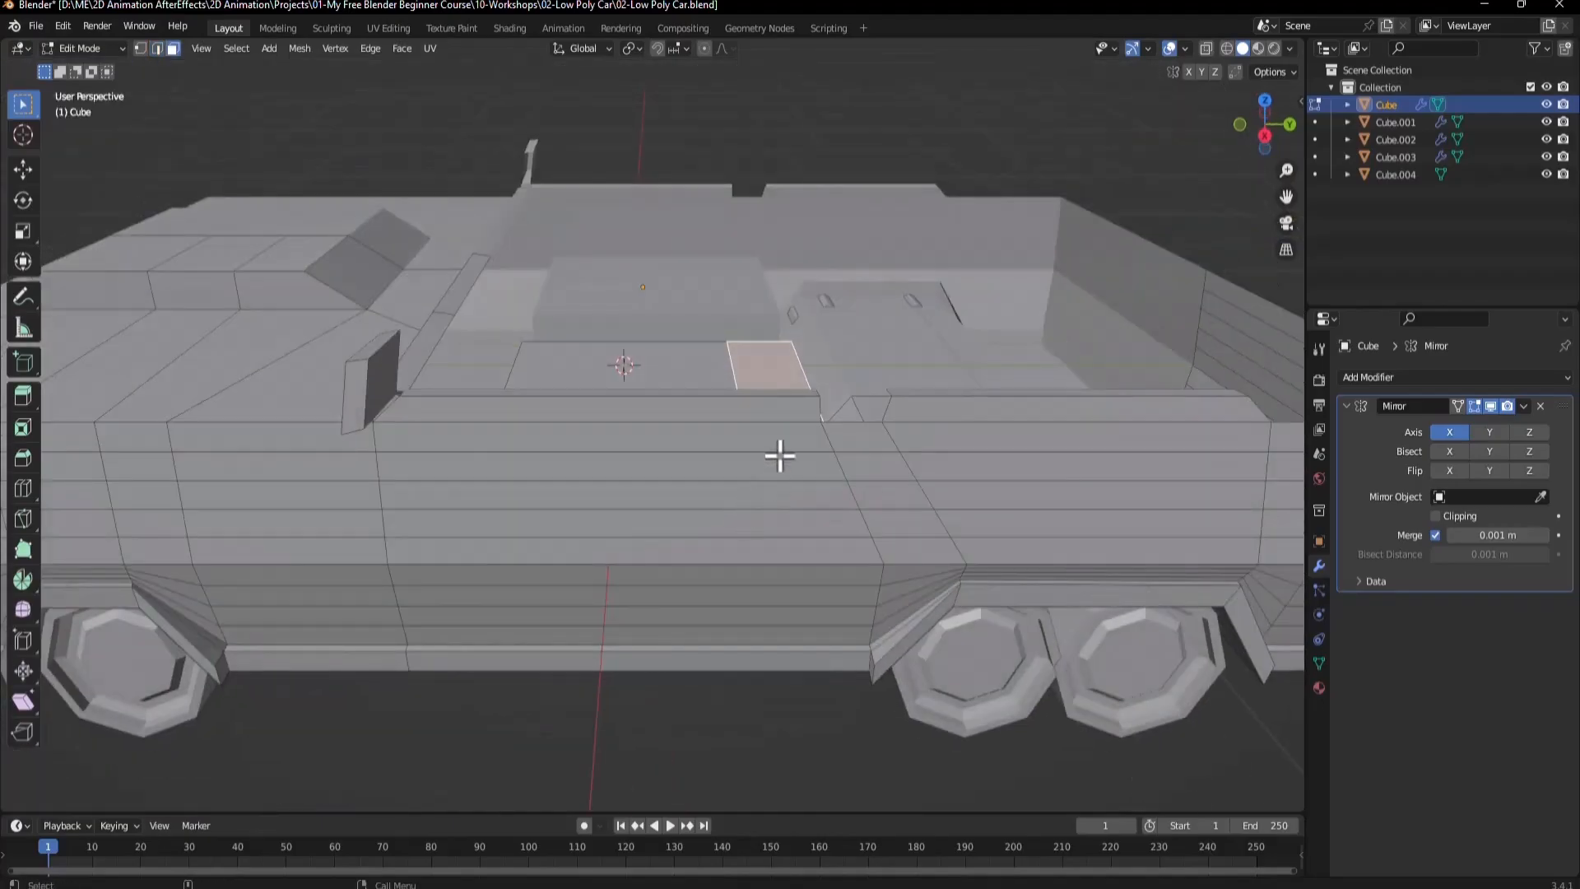
scroll(782, 448, down, 3)
key(e)
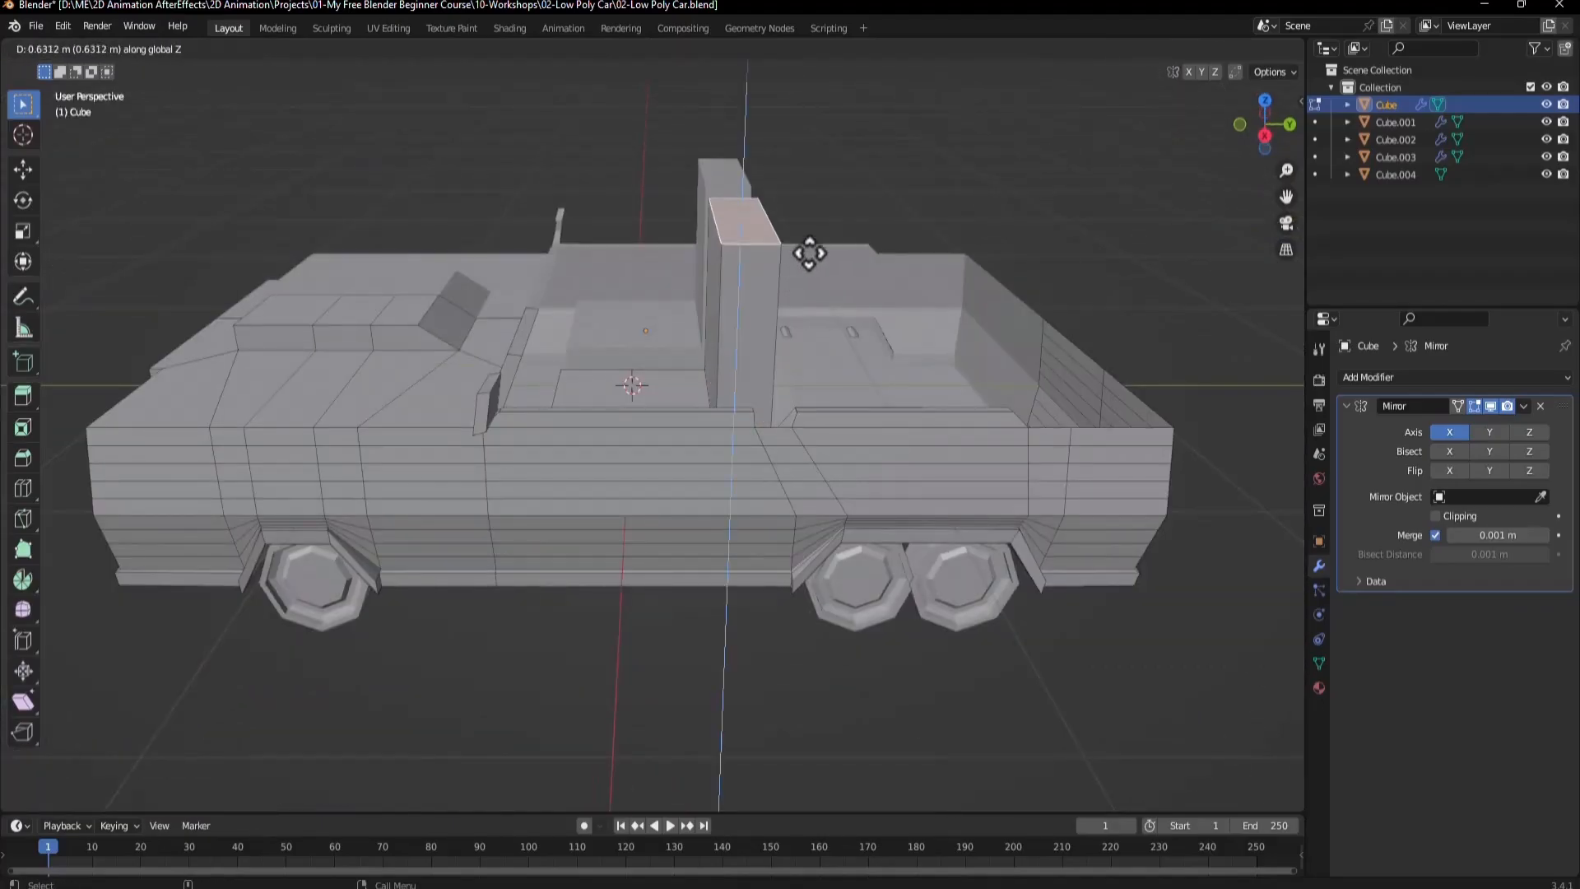
click(811, 218)
middle_drag(811, 219, 962, 420)
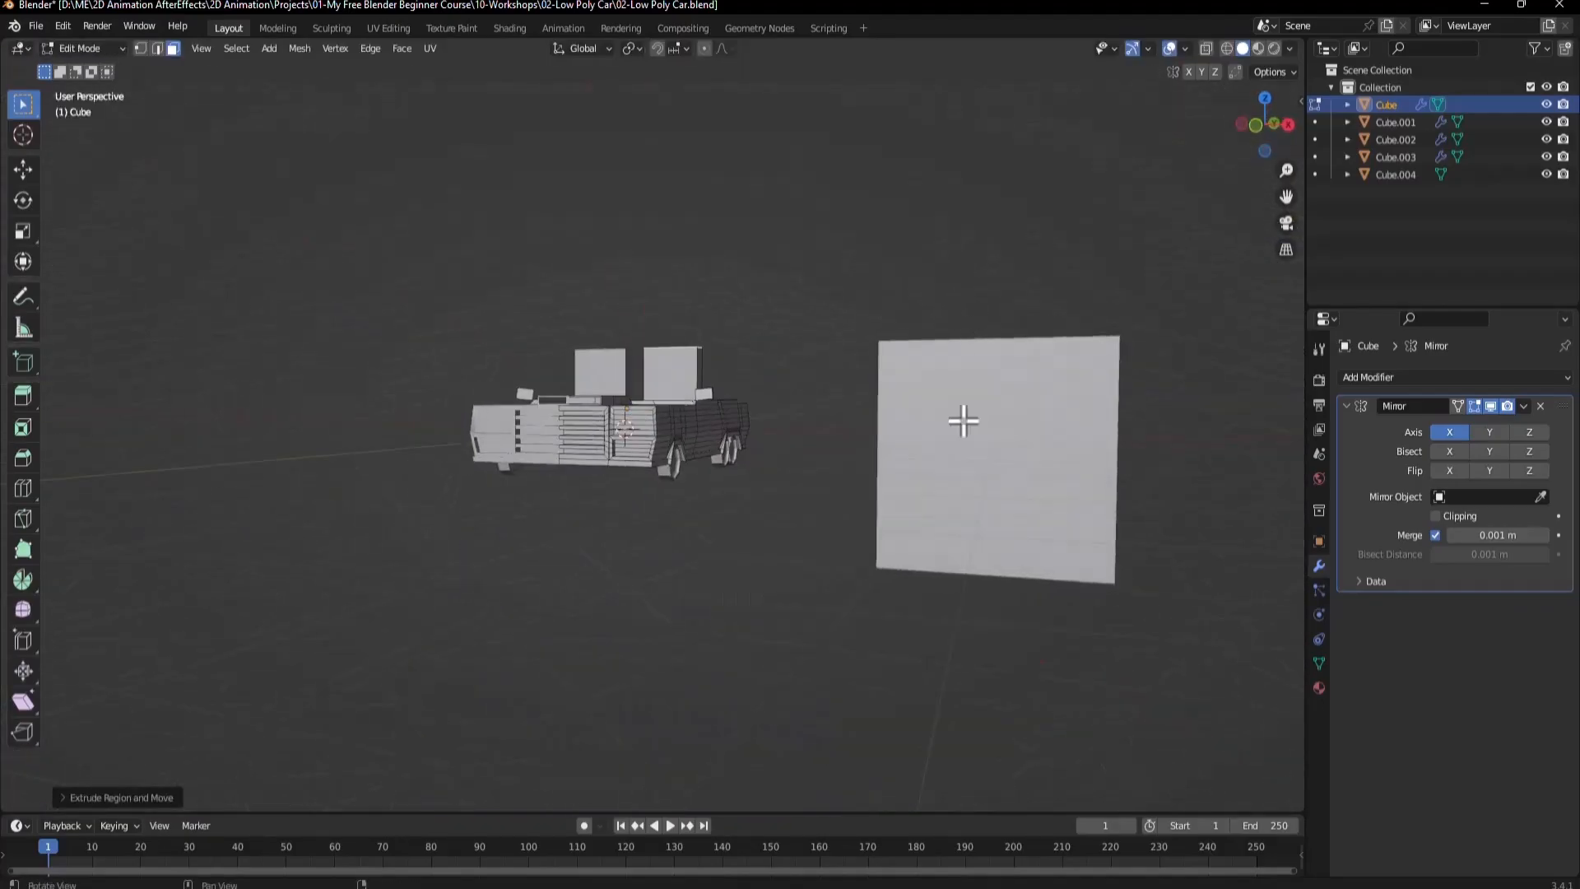
key(KP_3)
key(KP_1)
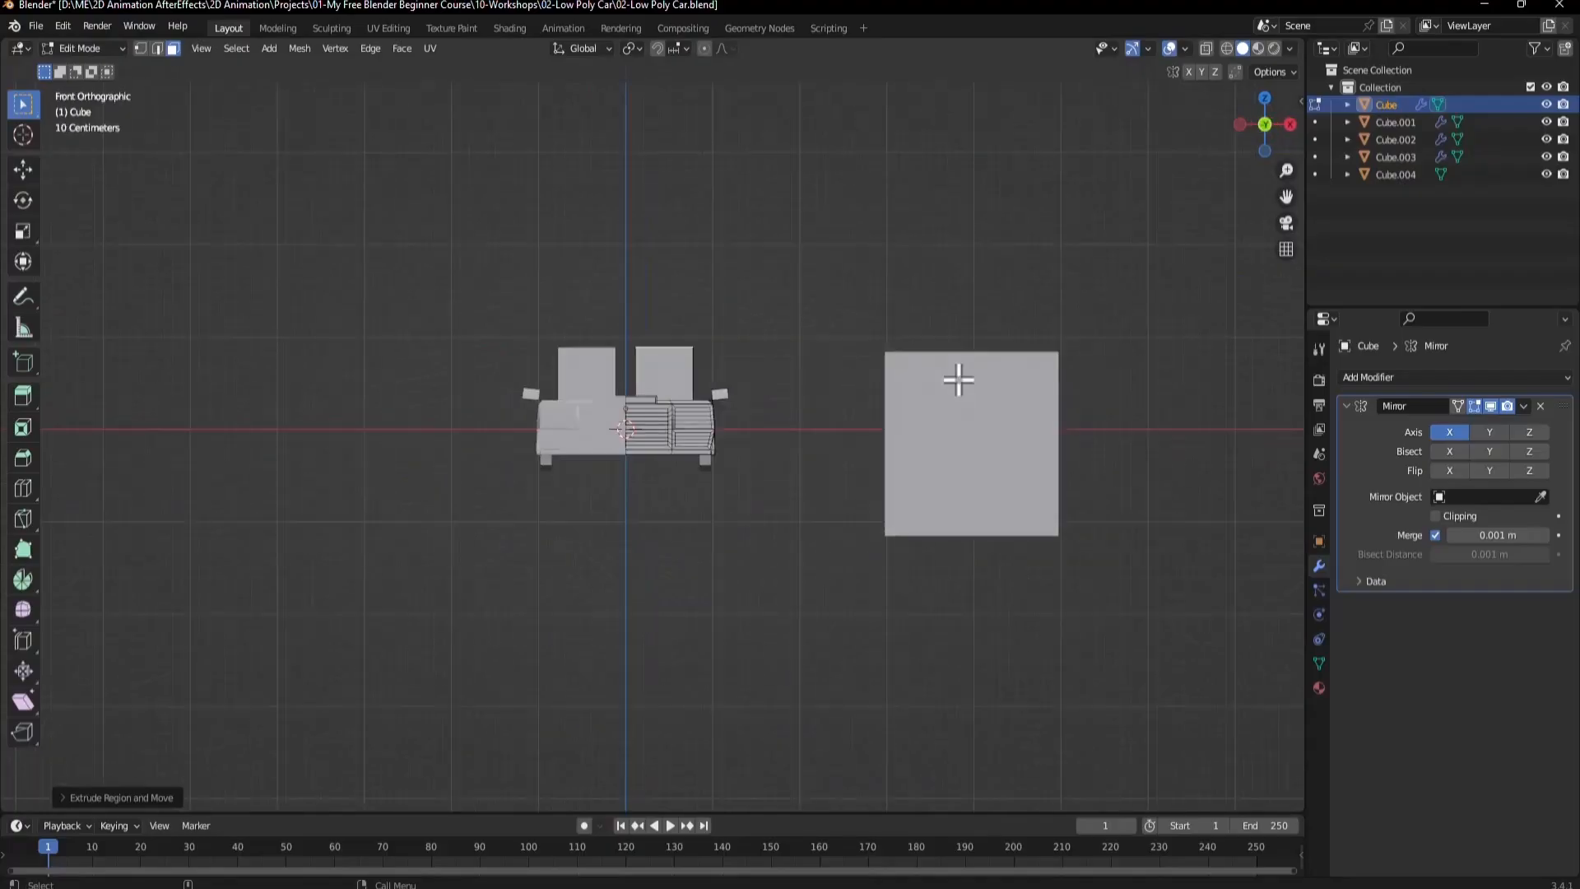
Lower the top face of the seat's backrest by about 0.02 m along Z.
scroll(872, 354, up, 5)
scroll(903, 359, up, 1)
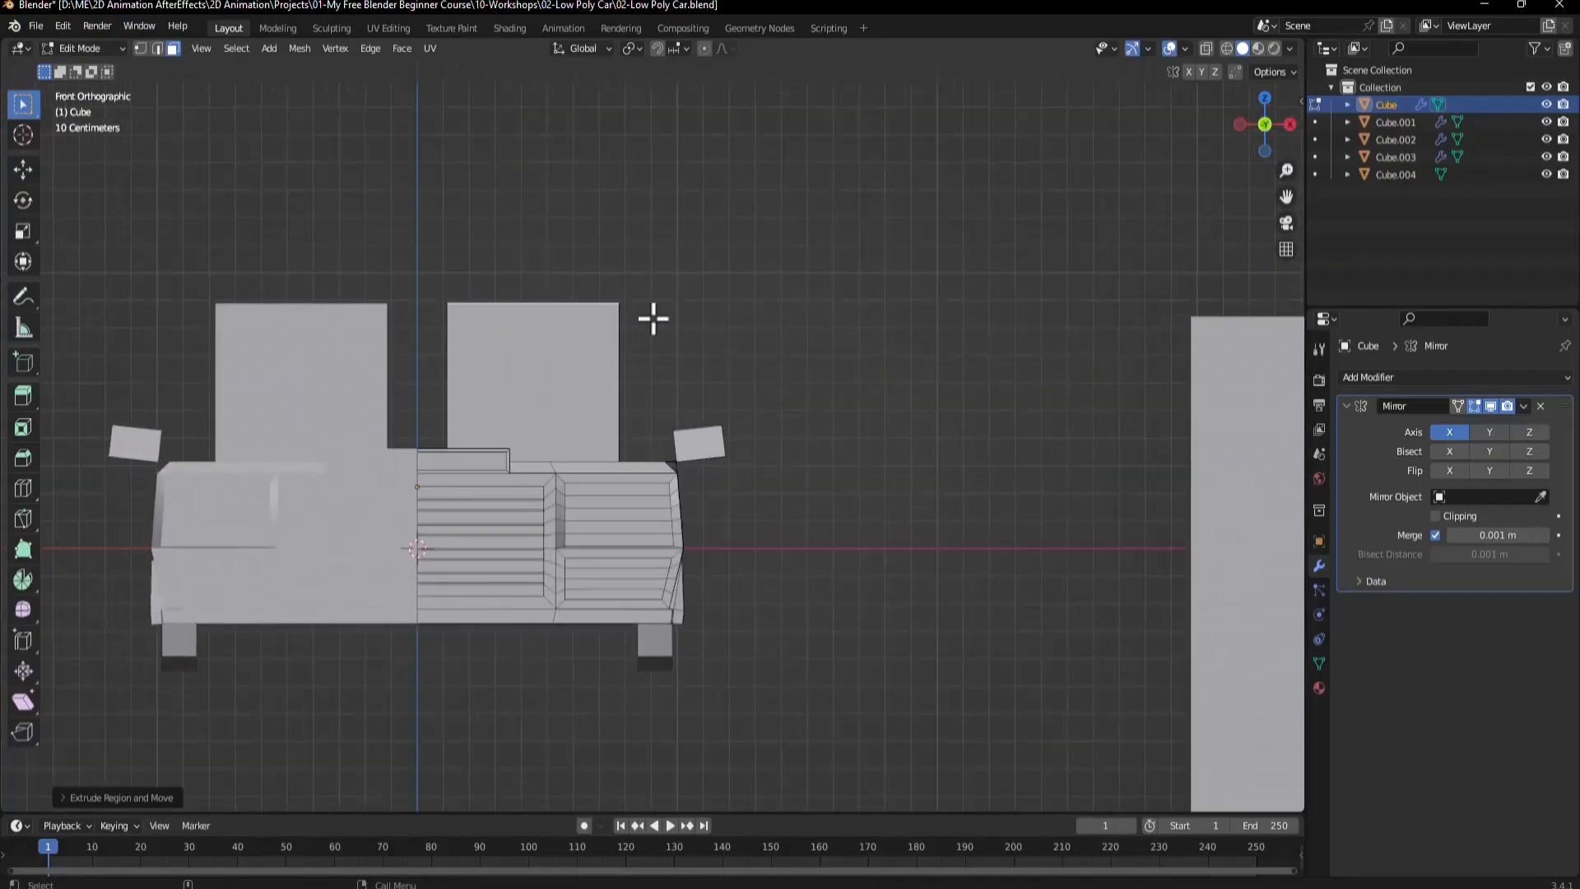
key(e)
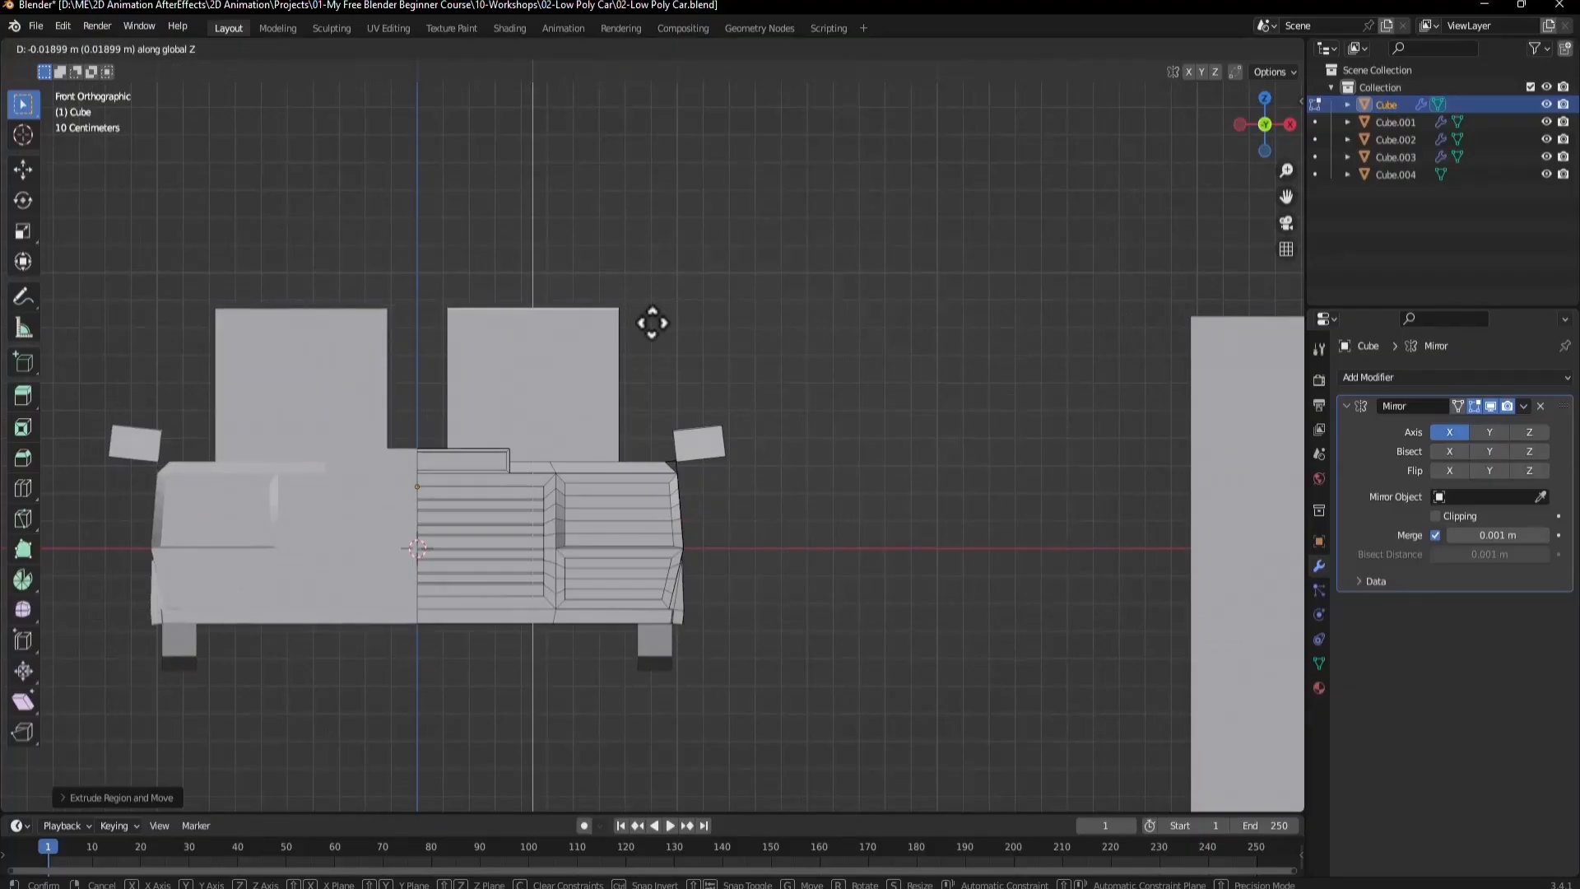
click(652, 323)
scroll(646, 370, down, 3)
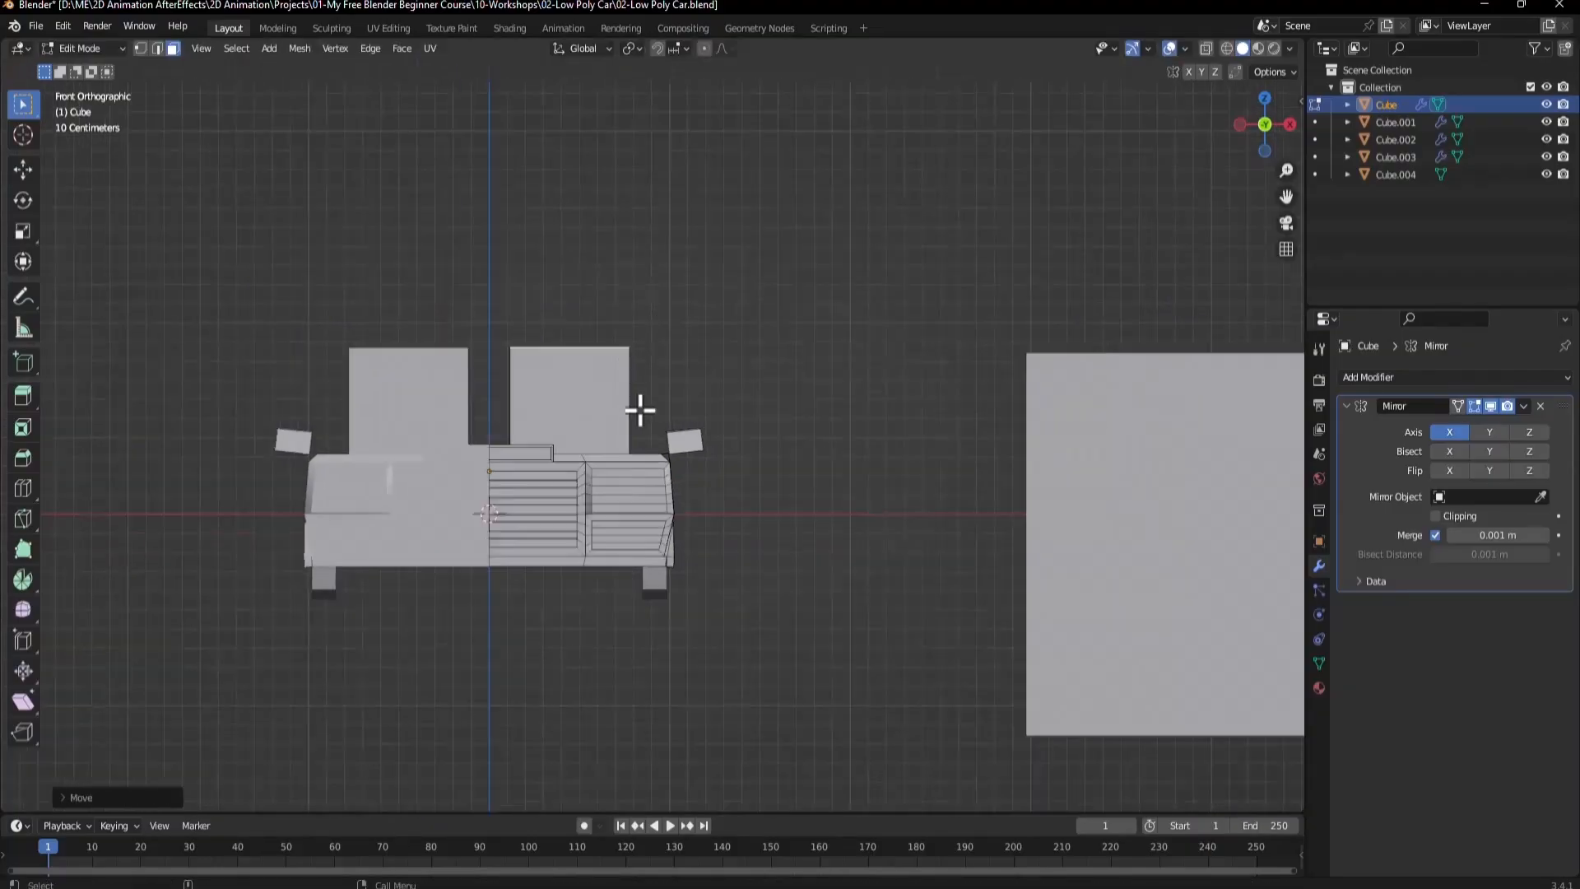
Move the backrest's top face along Y towards the rear of the car so the backrest leans back.
middle_drag(639, 412, 539, 466)
scroll(691, 357, up, 5)
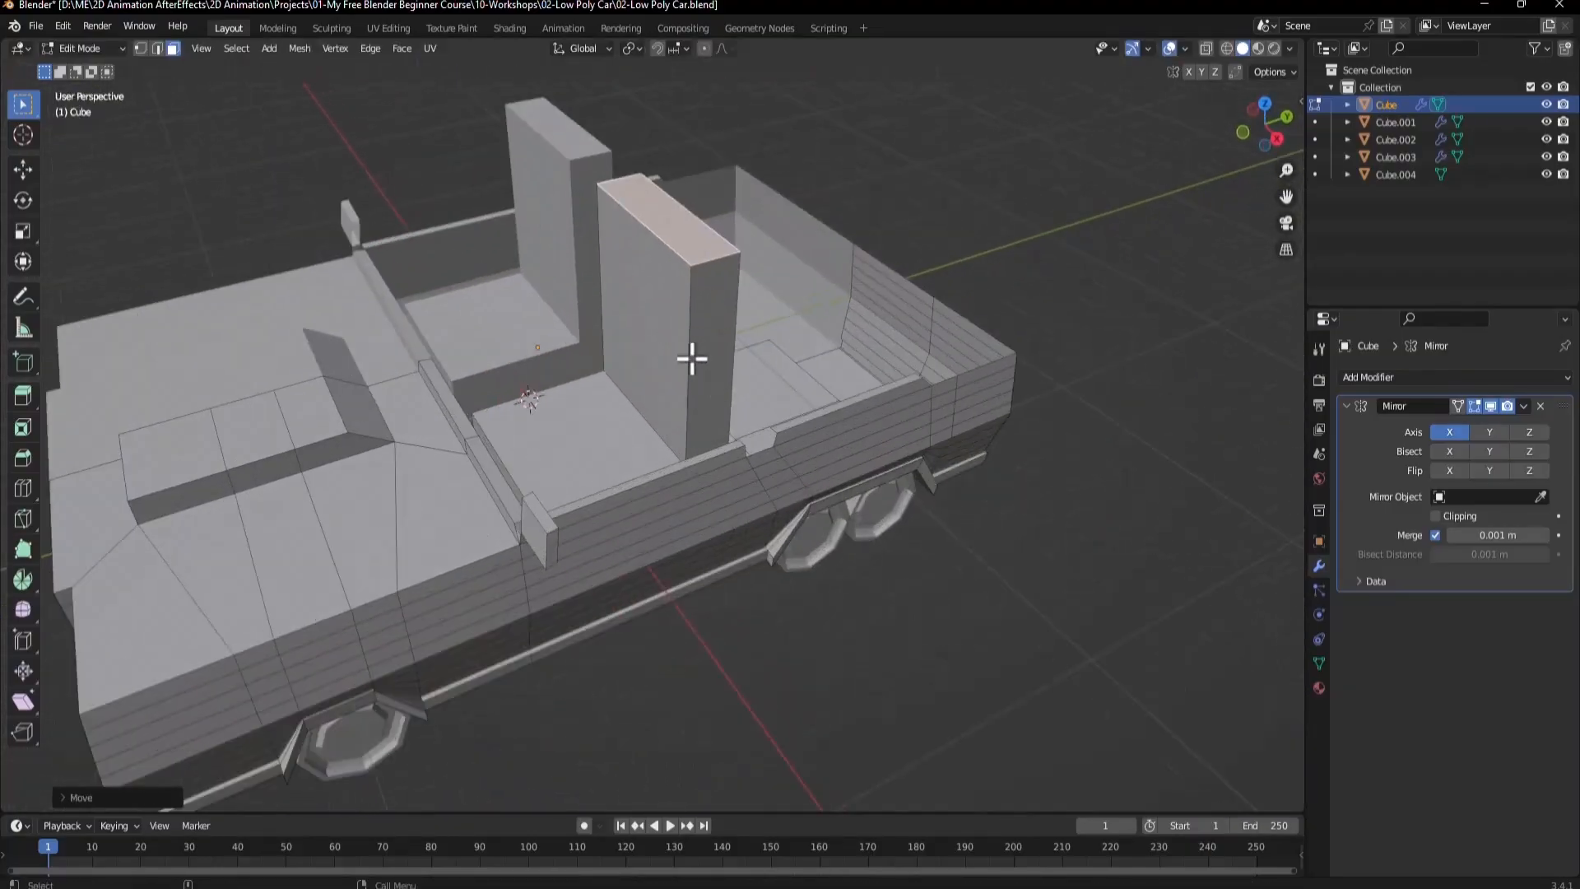
middle_drag(730, 490, 979, 511)
key(KP_3)
key(g)
key(y)
click(790, 491)
Scale the backrest's top face down along Y to taper the backrest towards its top.
key(s)
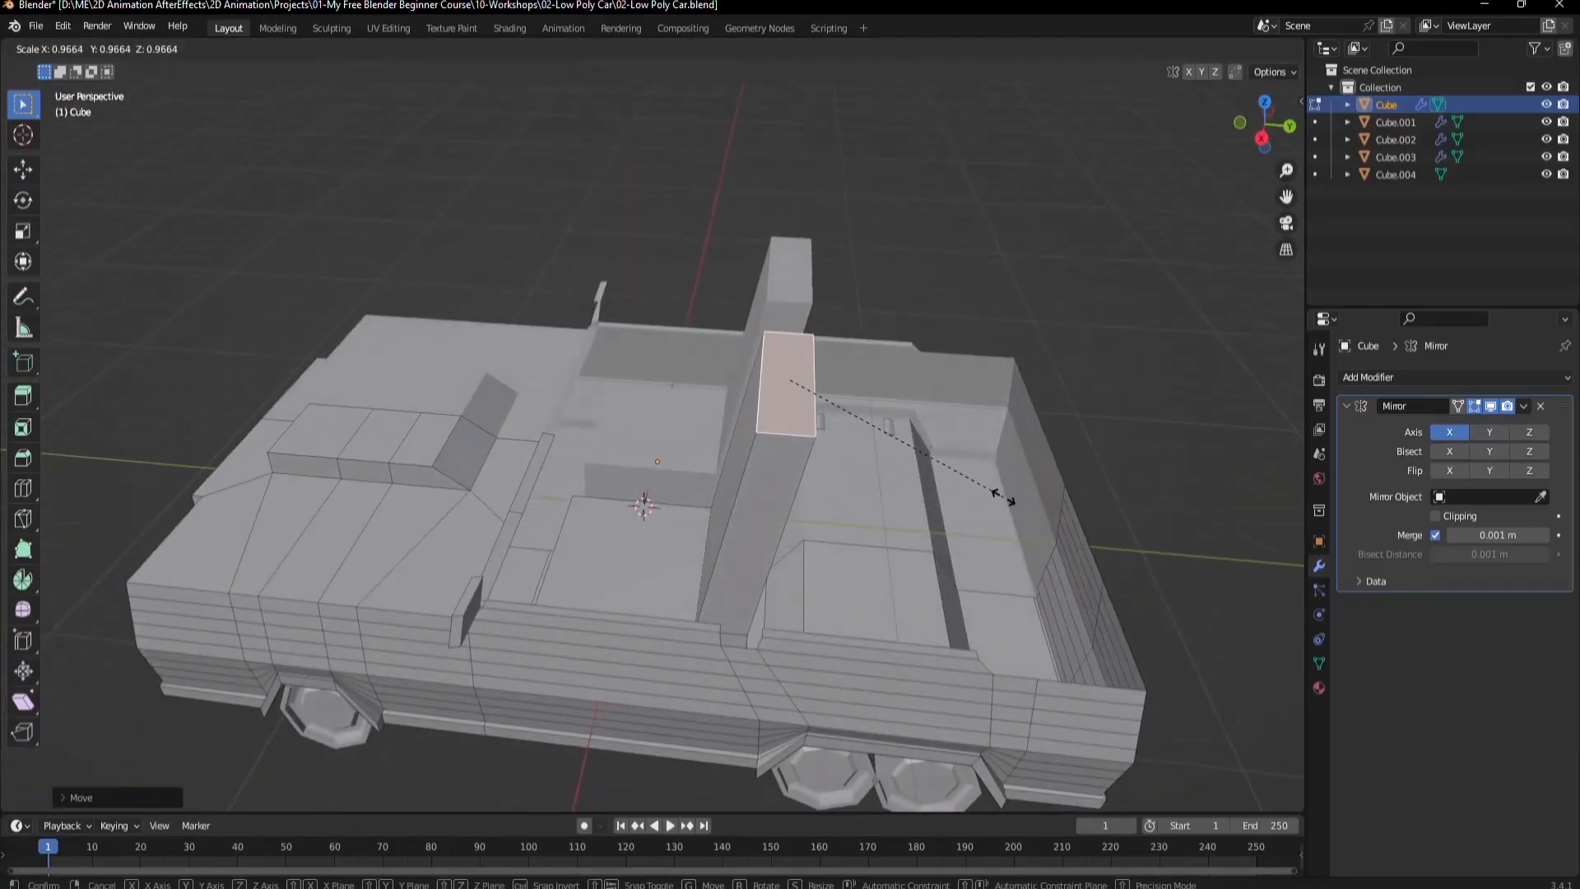
key(x)
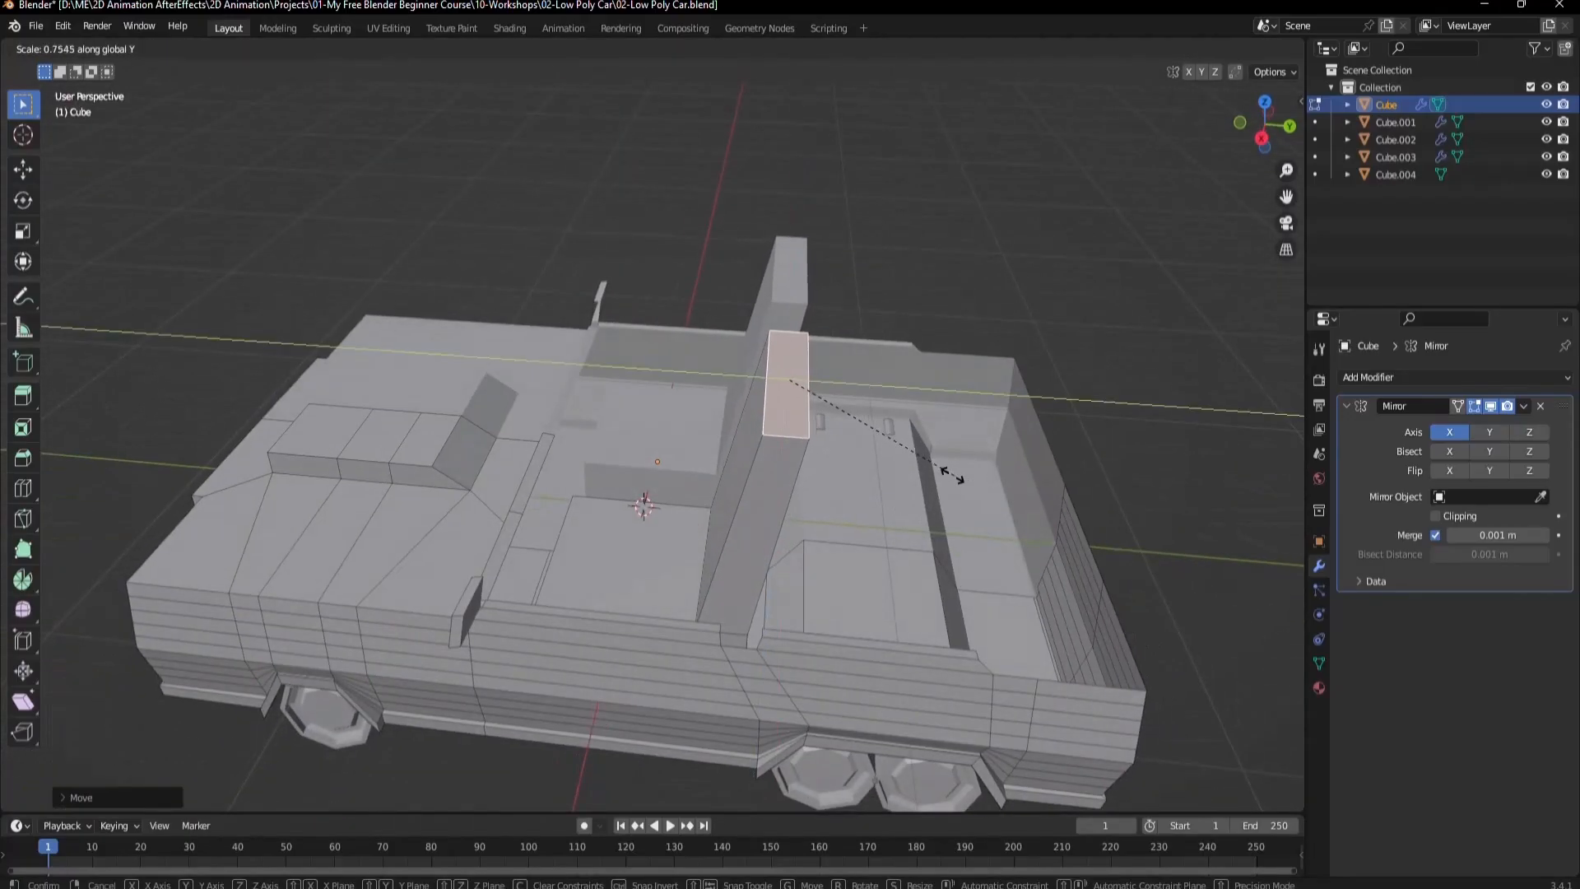
click(907, 449)
middle_drag(728, 555, 865, 576)
scroll(590, 486, up, 2)
key(ctrl+r)
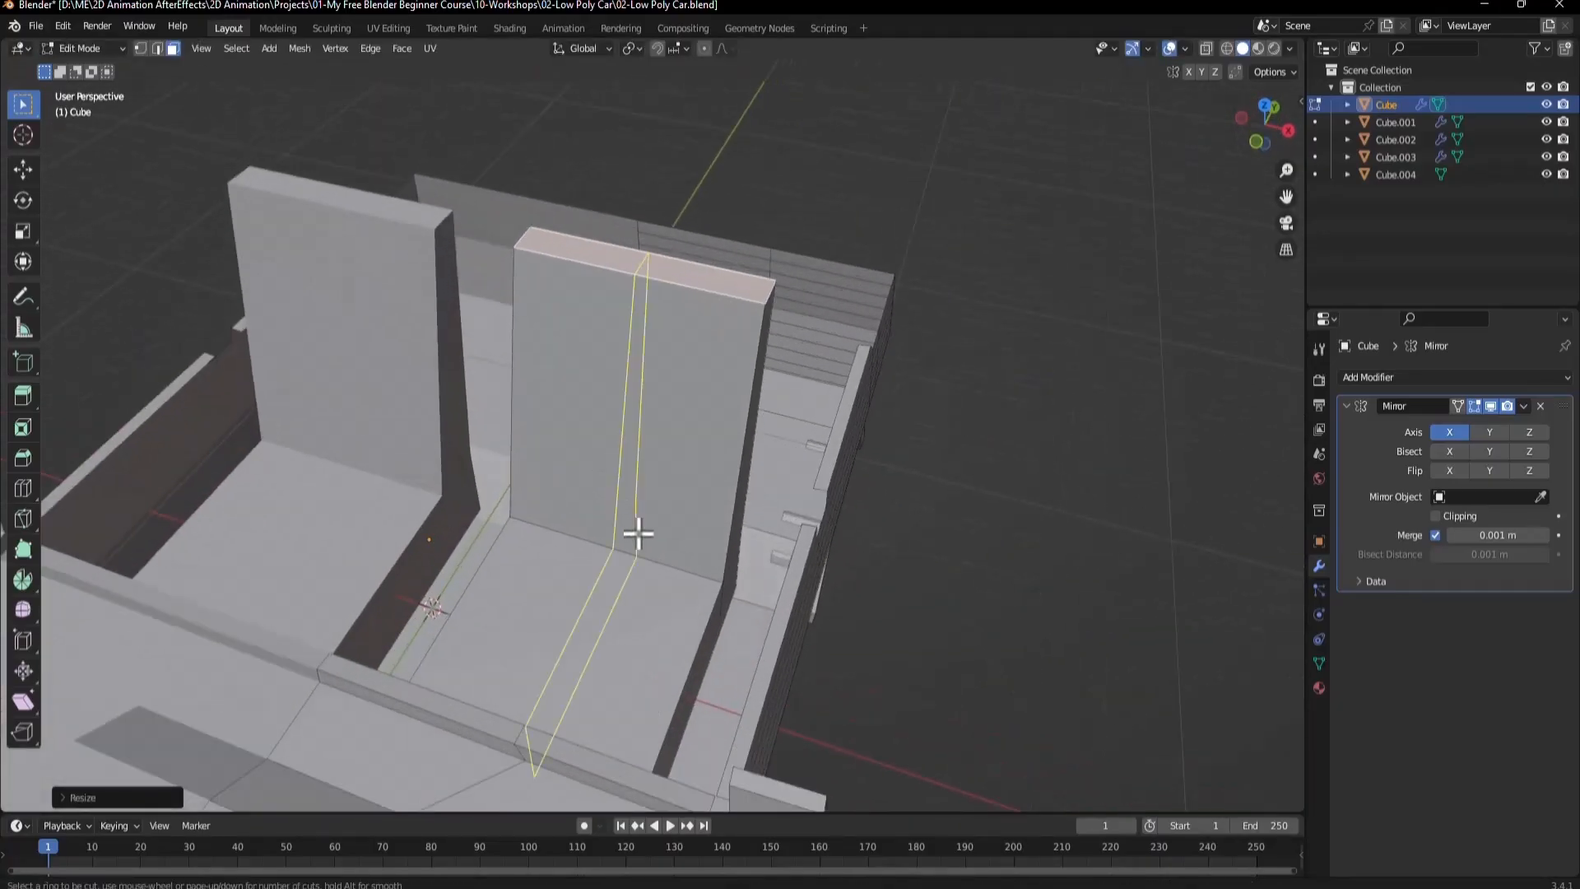
click(645, 536)
right_click(645, 535)
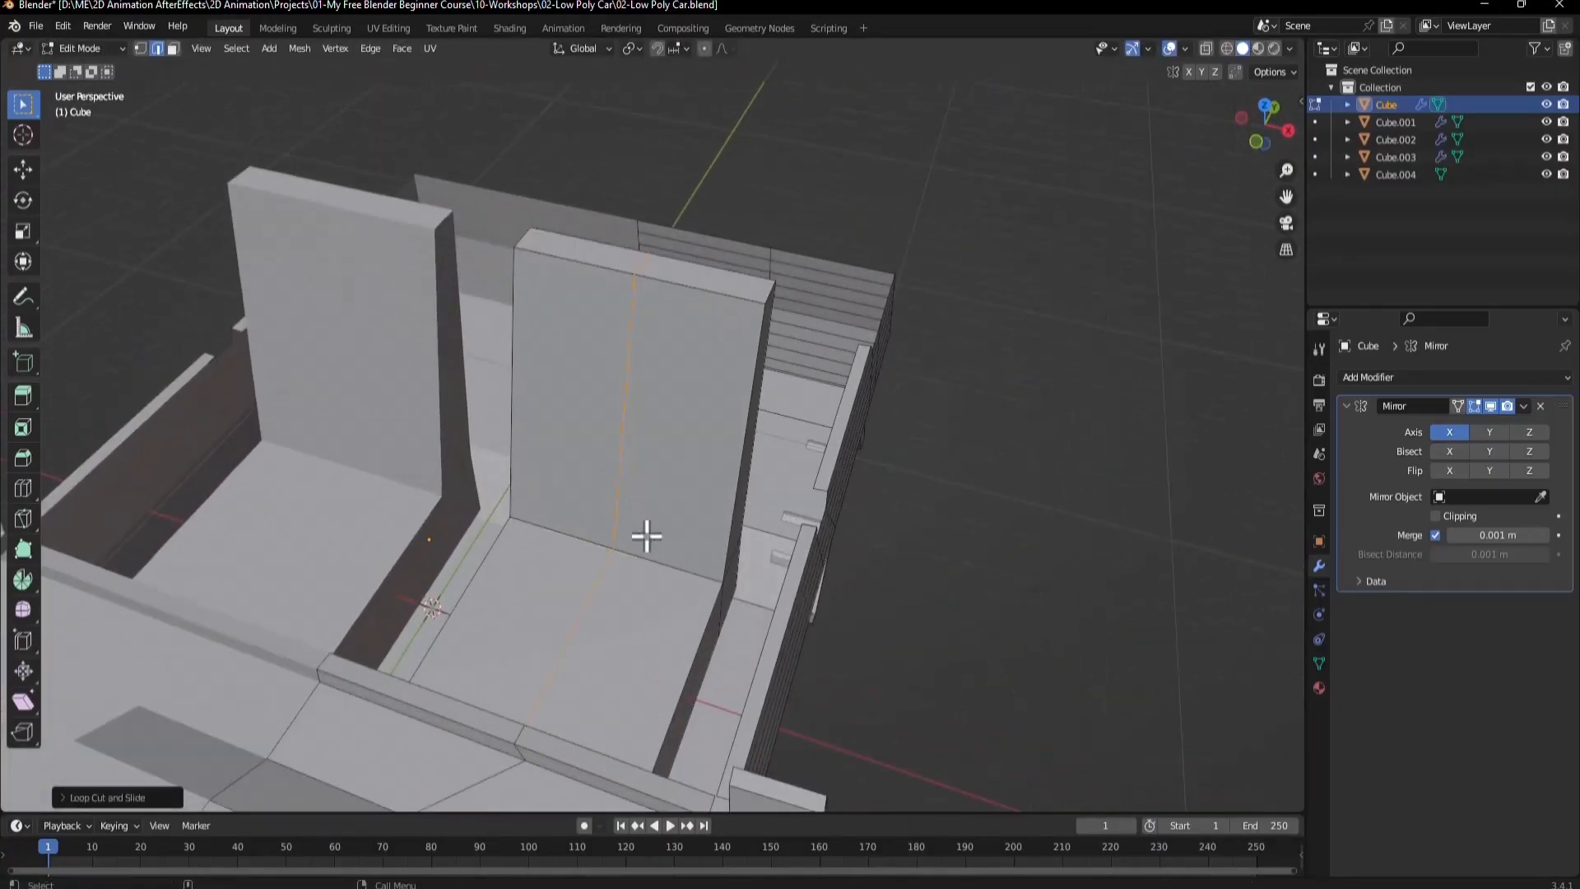
Add two lengthwise loop cuts through the seat base and backrest and spread them apart along X by a factor of about 1.77.
key(ctrl+r)
scroll(632, 550, up, 2)
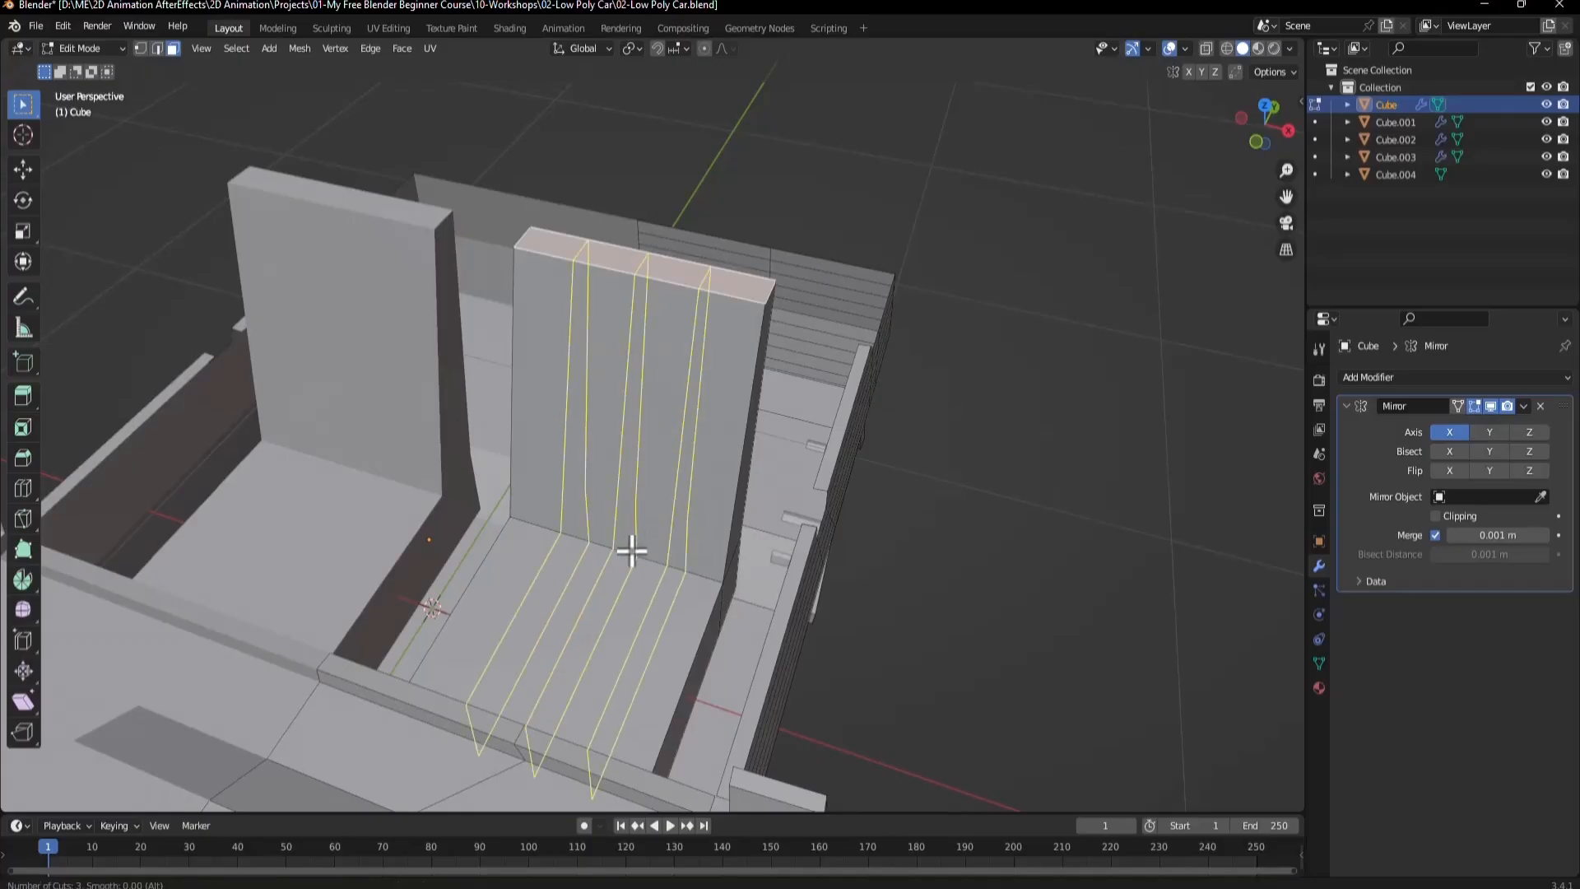
click(634, 546)
right_click(634, 547)
key(s)
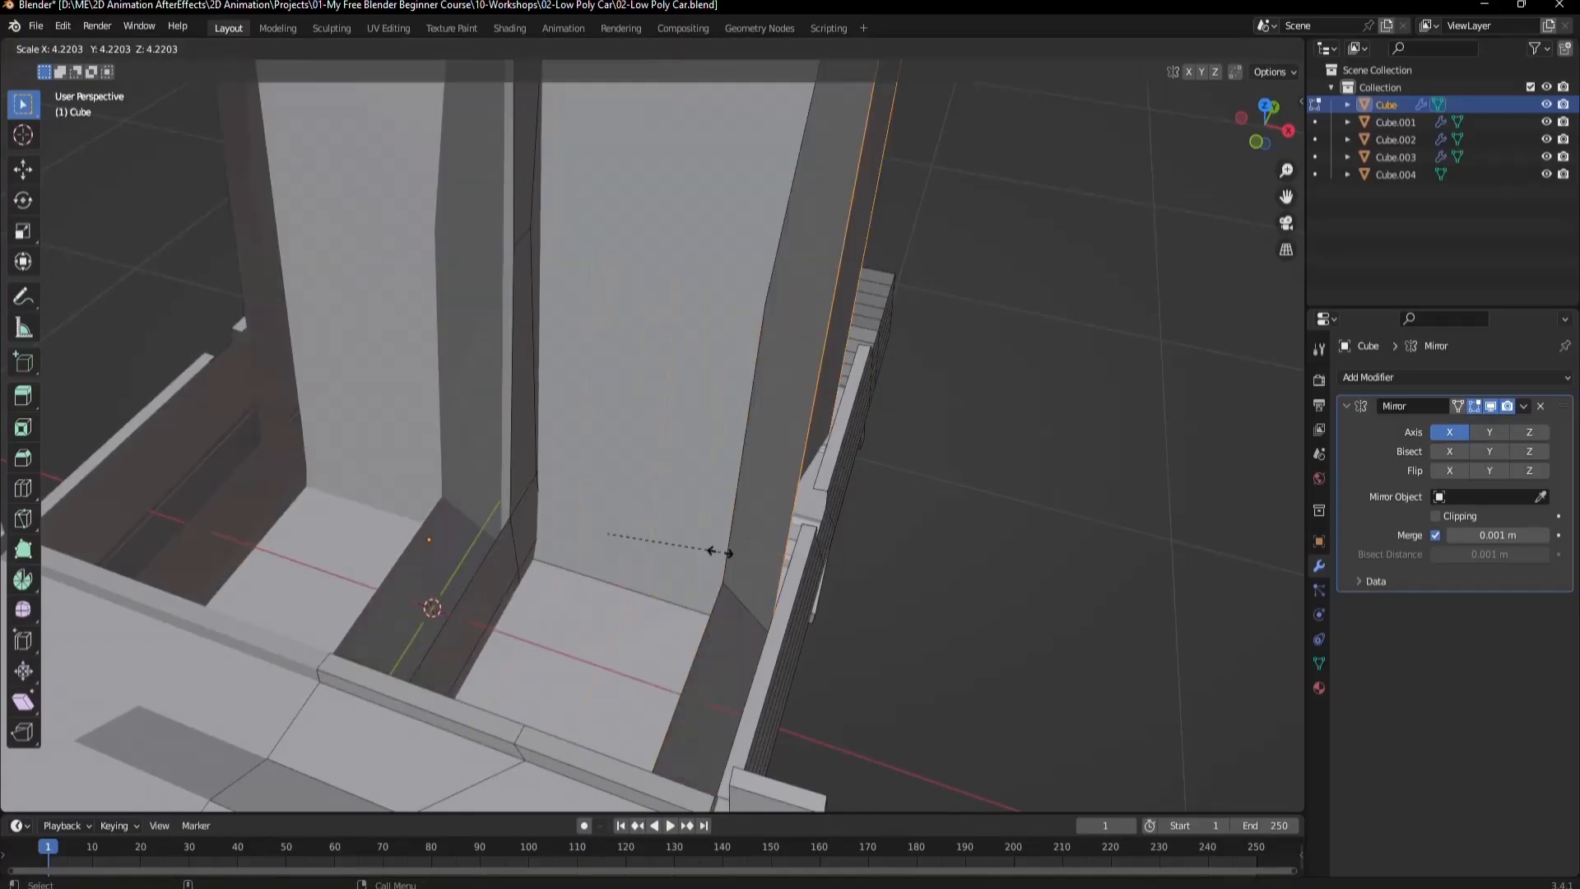
right_click(719, 552)
key(s)
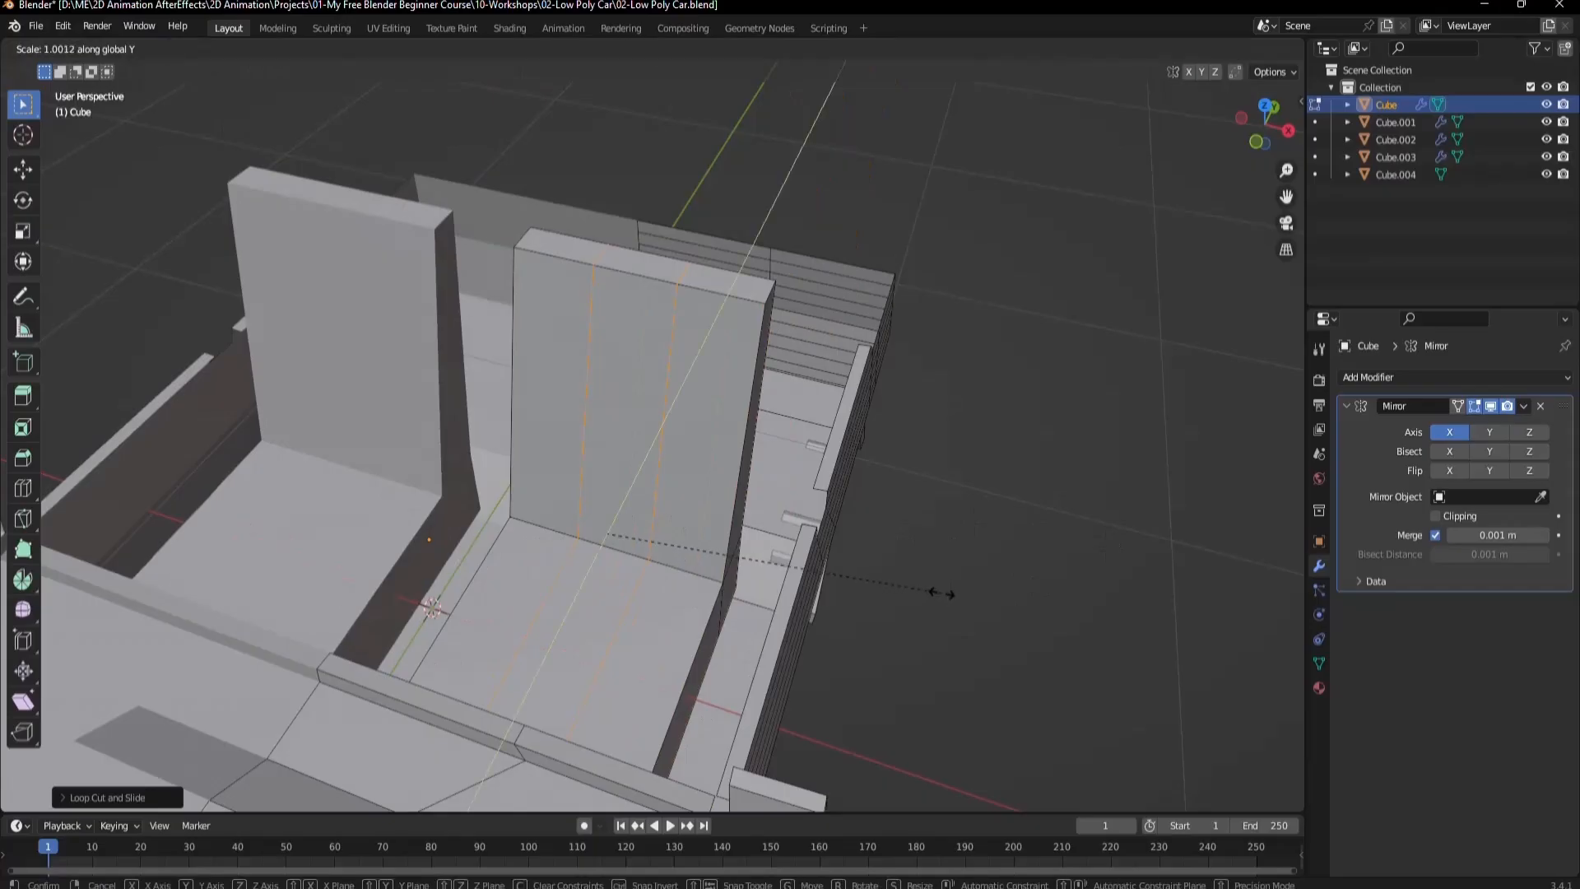
key(x)
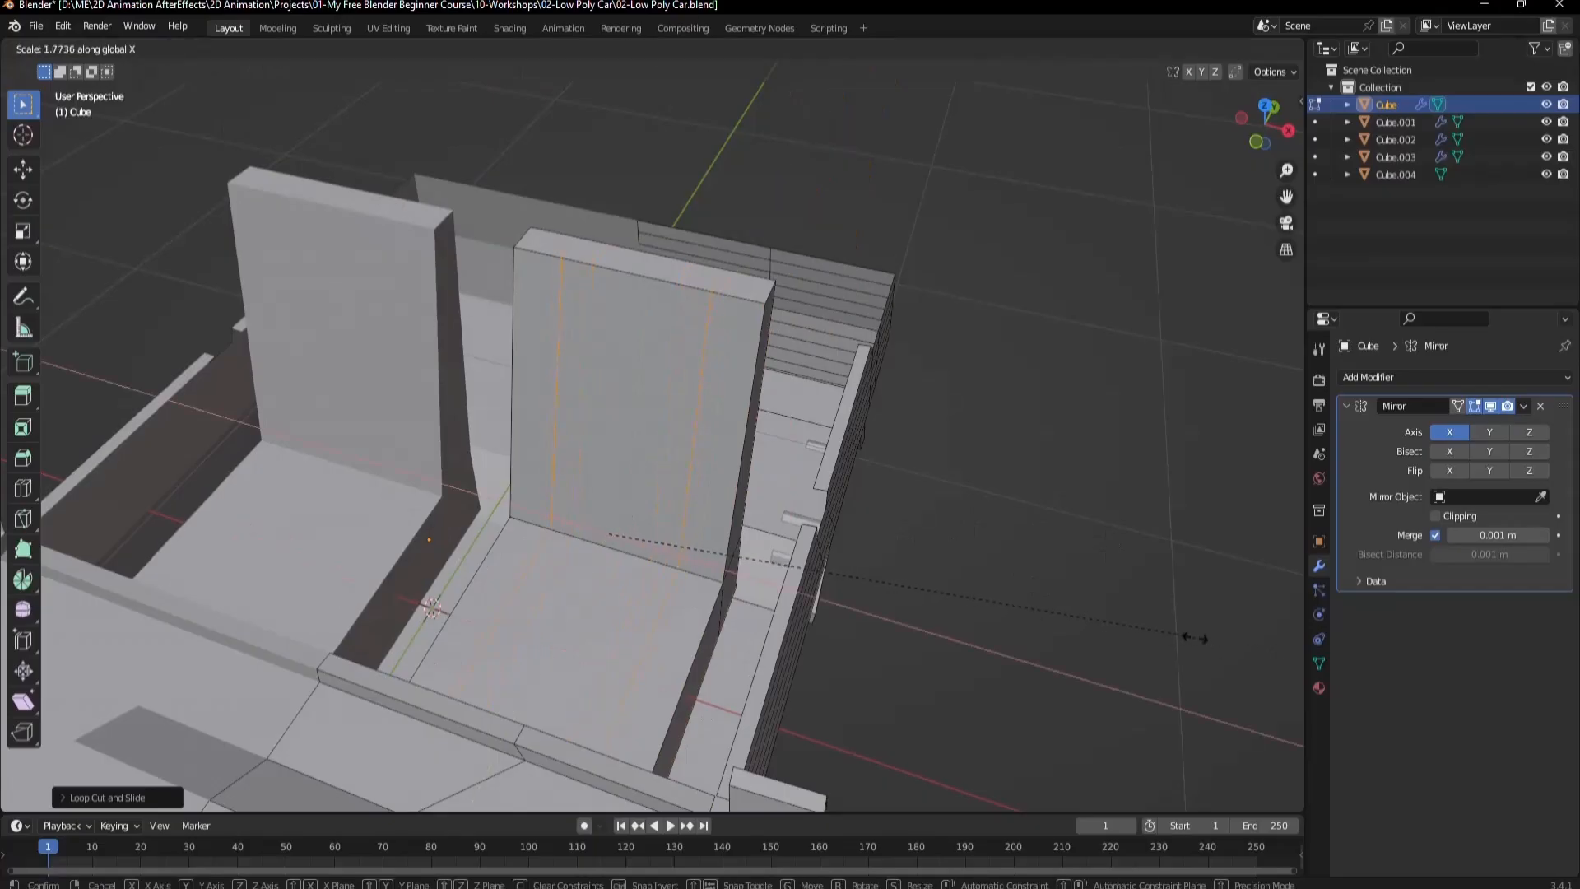
click(902, 601)
Move the middle front face of the backrest back along Y to recess it between the side bolsters.
key(3)
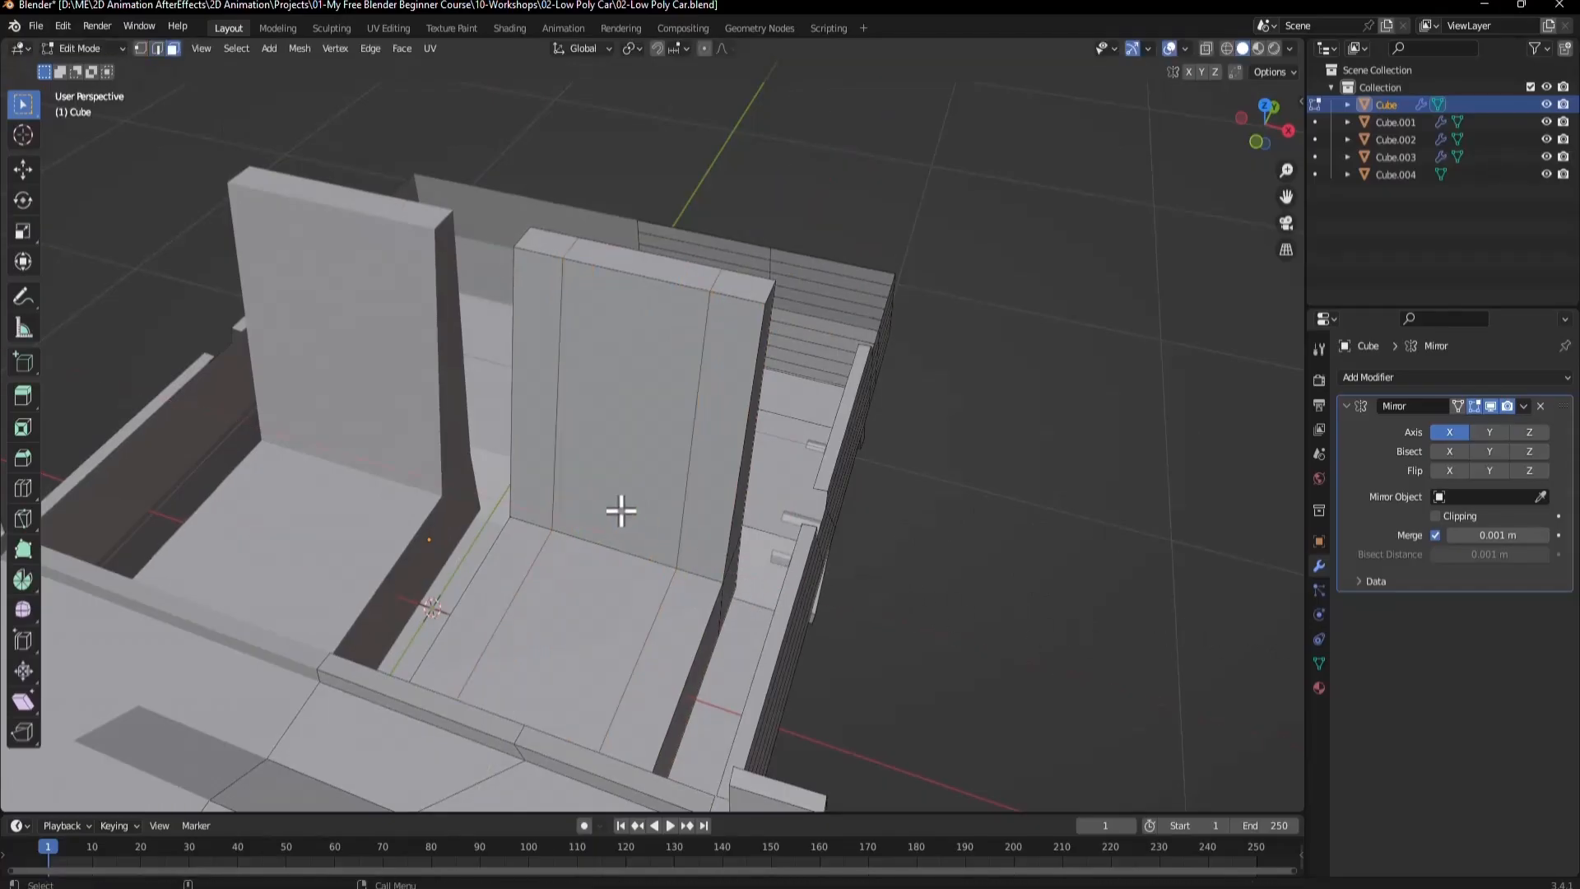
shift+click(613, 520)
middle_drag(598, 578, 462, 565)
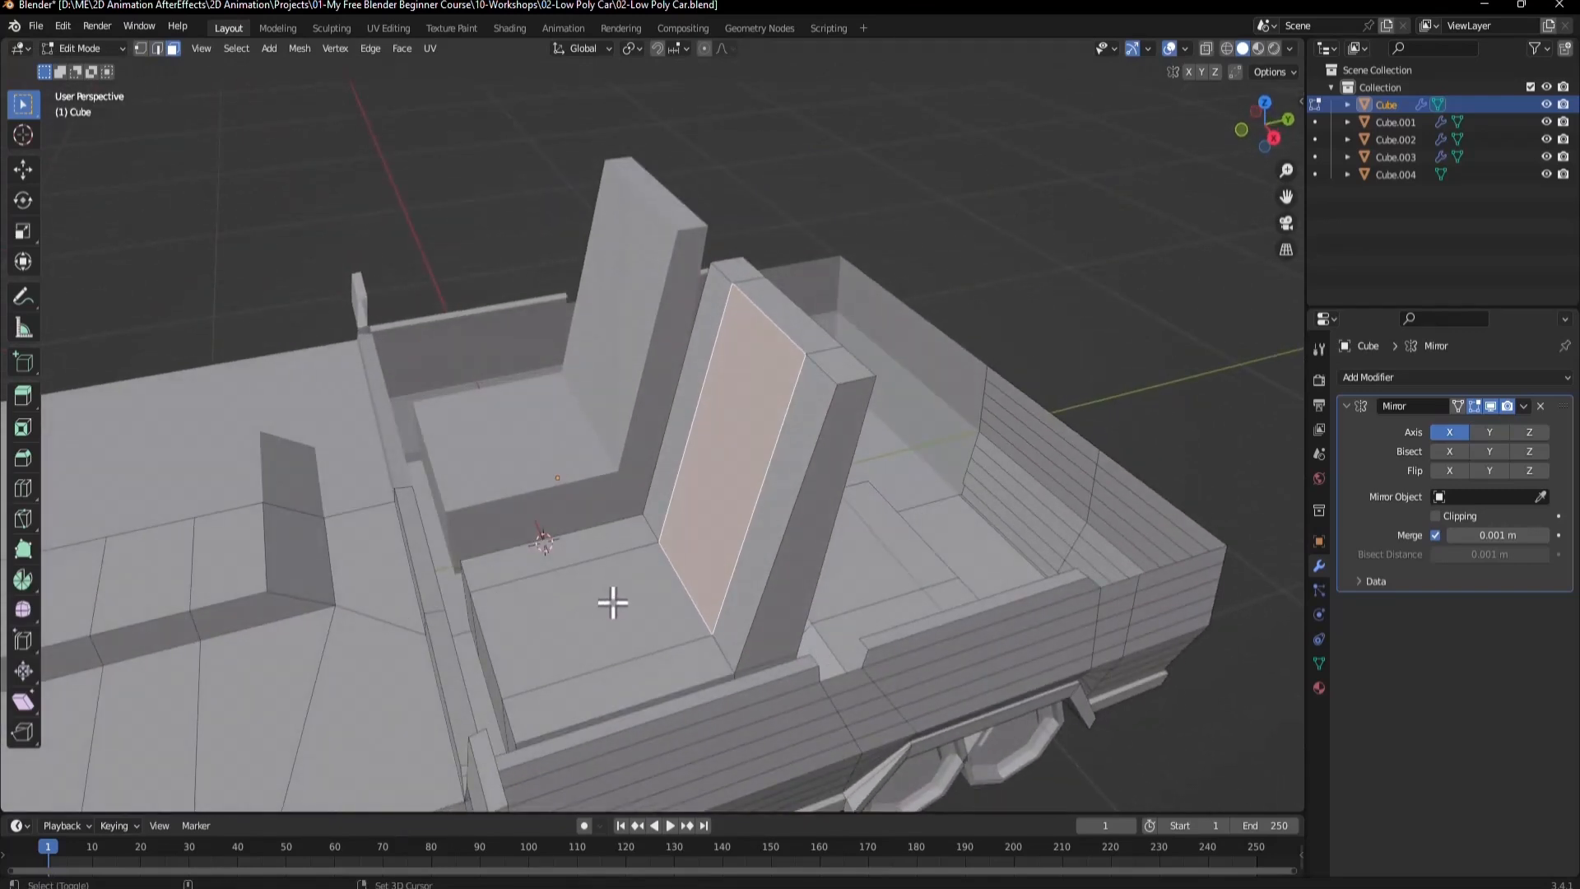
key(g)
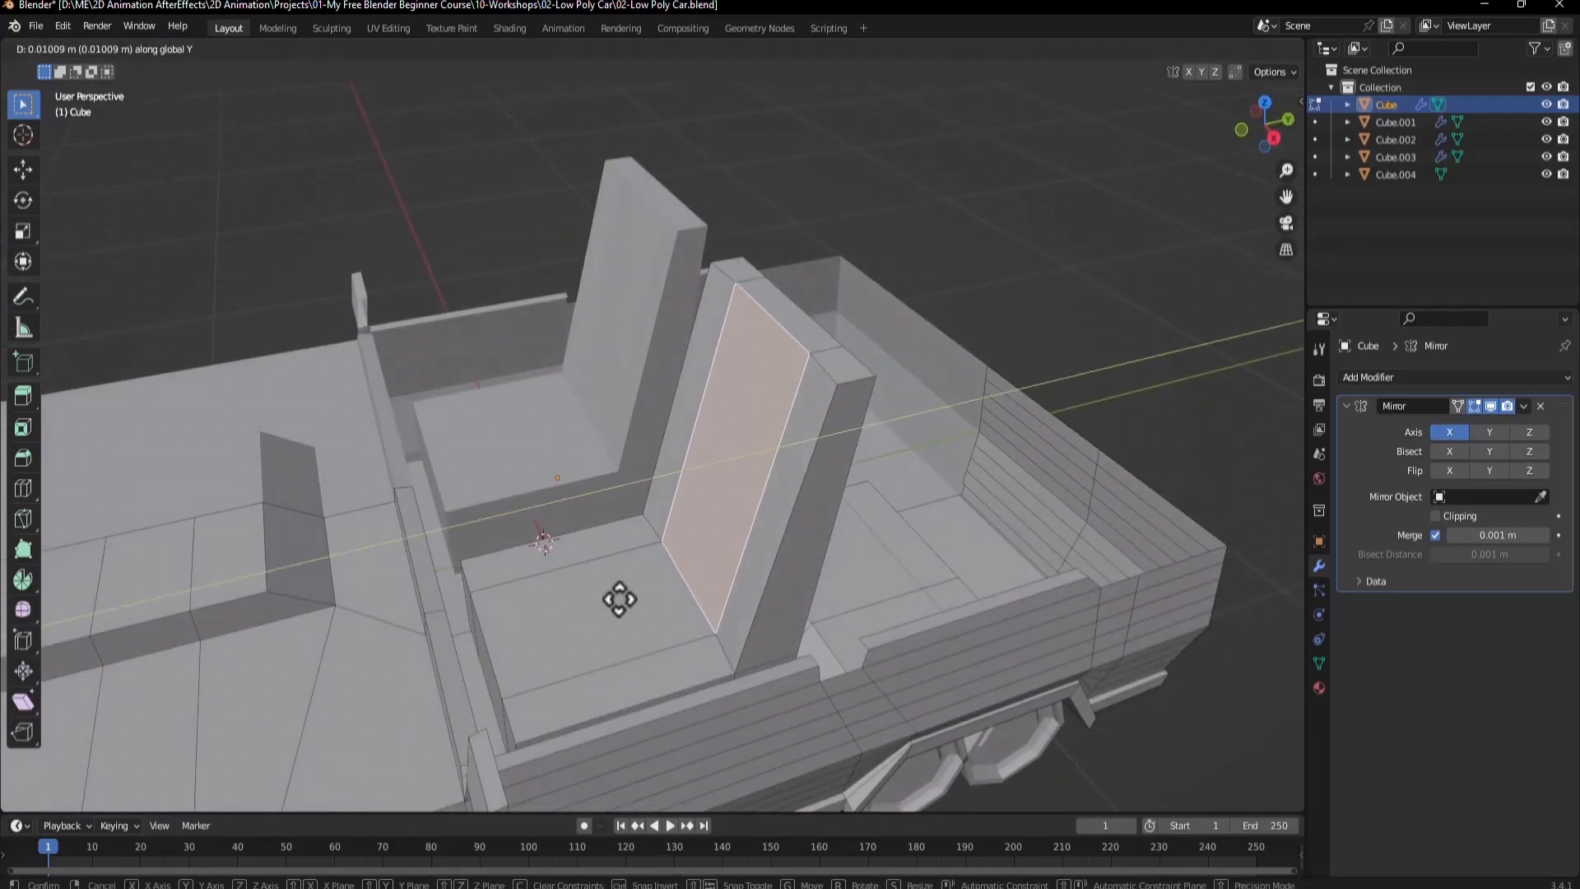
click(632, 623)
Move the middle top face of the seat base down along Z to form a shallow recess.
click(628, 605)
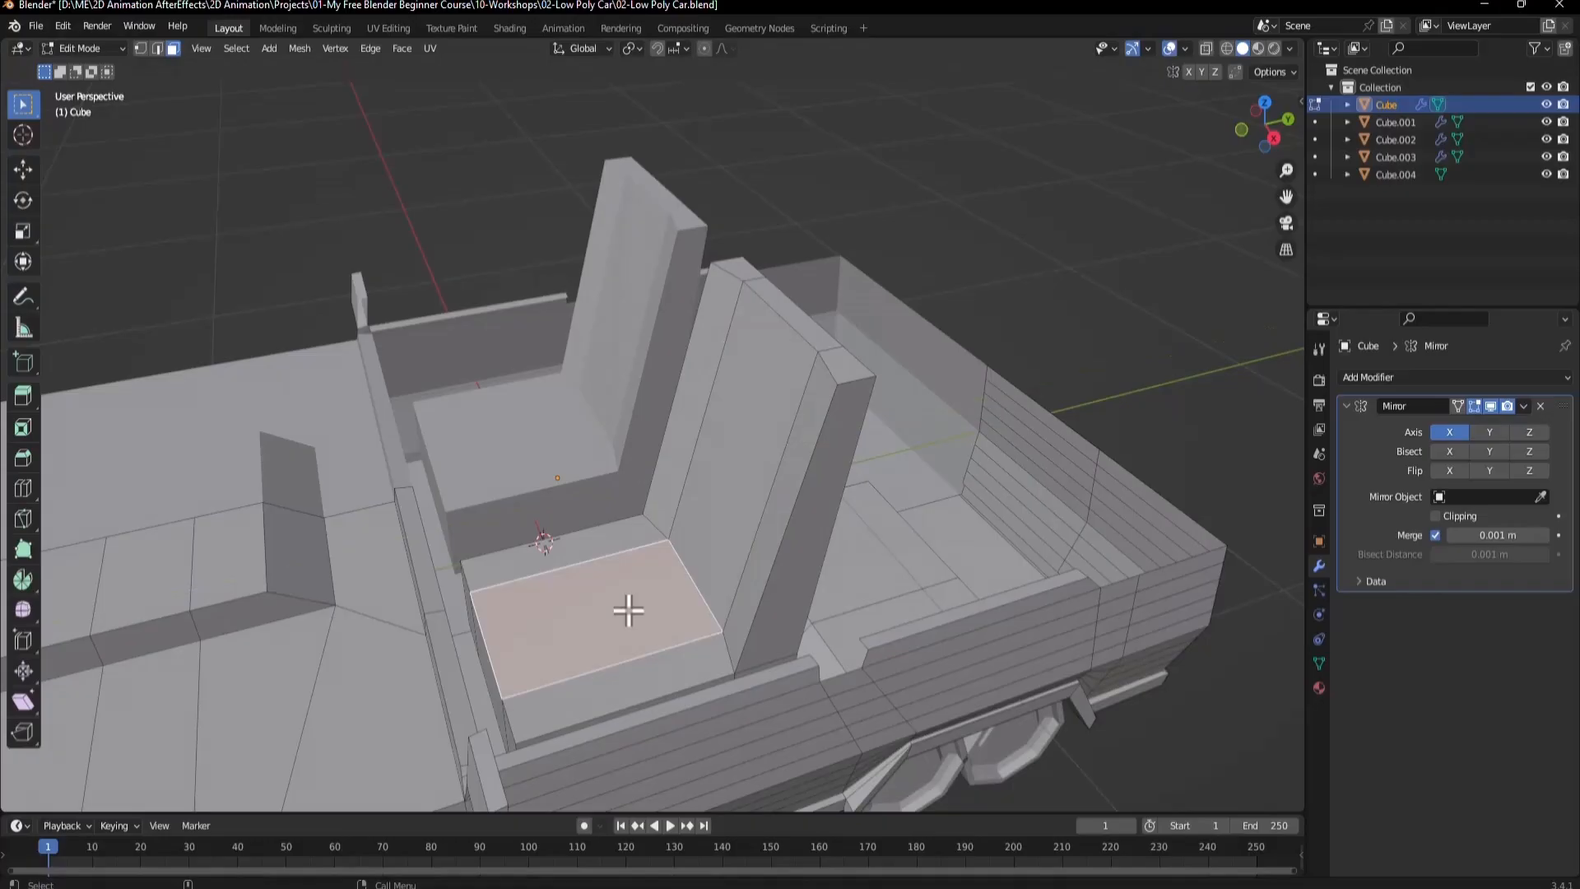
key(g)
key(z)
click(631, 618)
middle_drag(630, 618, 699, 560)
click(676, 401)
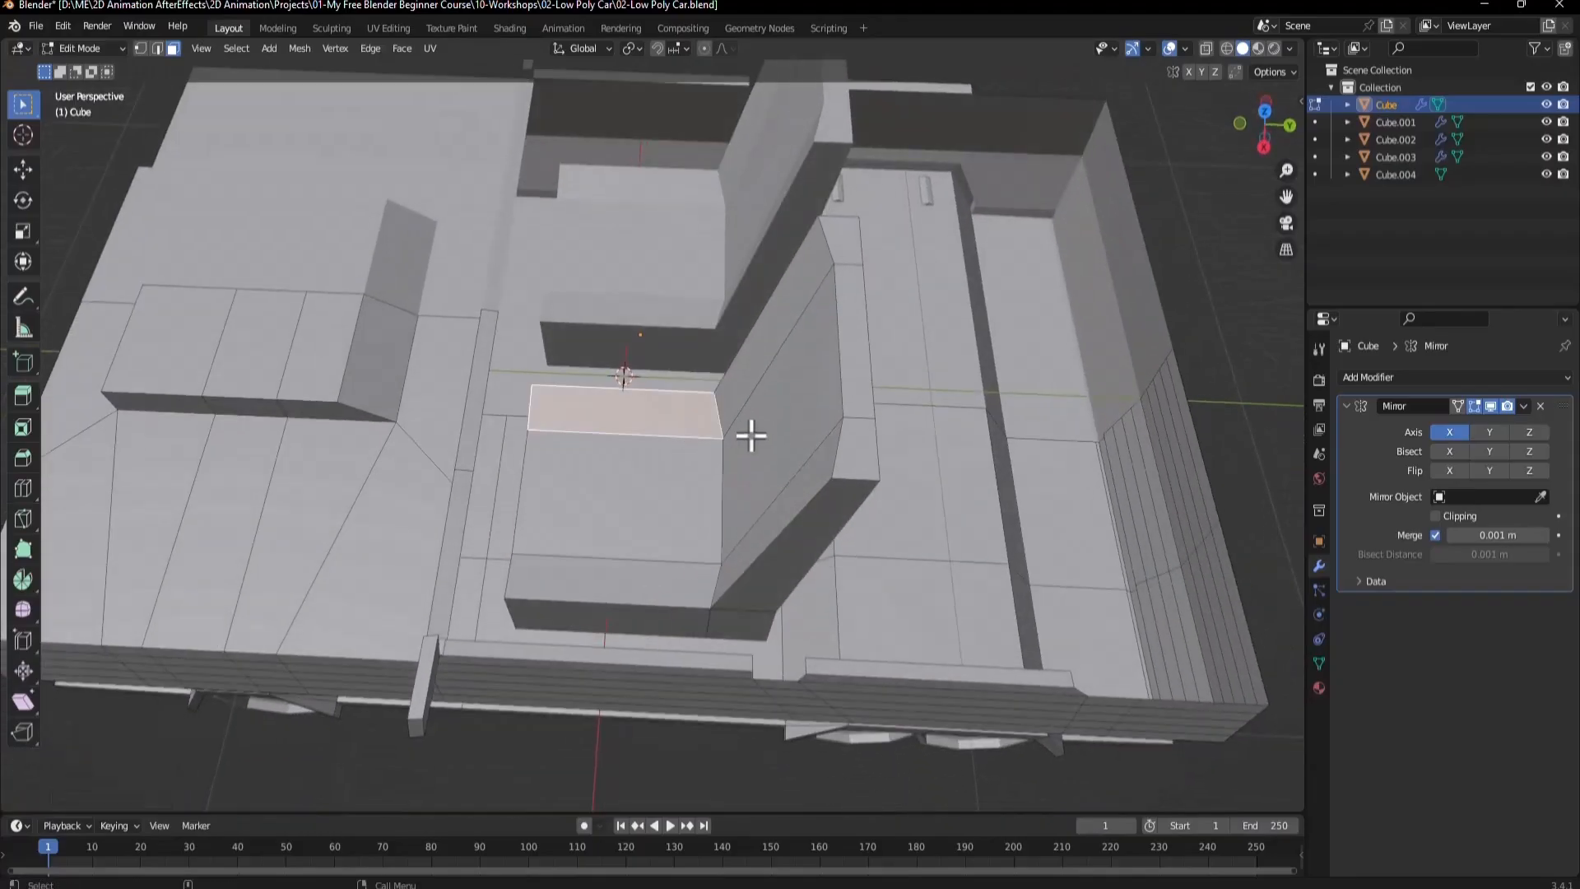
shift+middle_drag(800, 434, 578, 494)
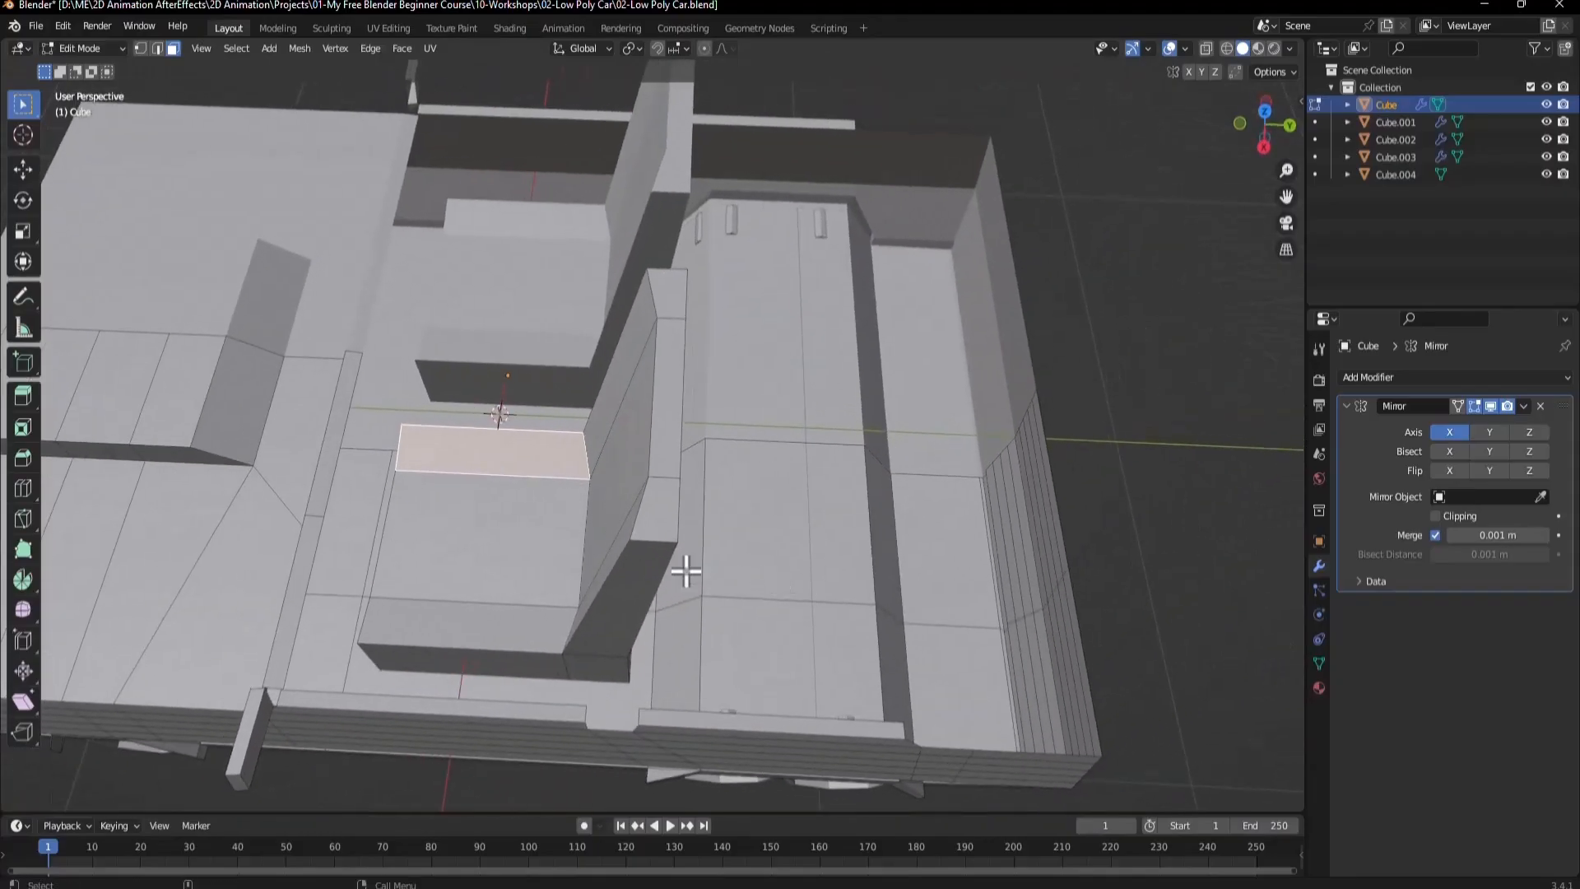
shift+click(529, 564)
shift+click(511, 635)
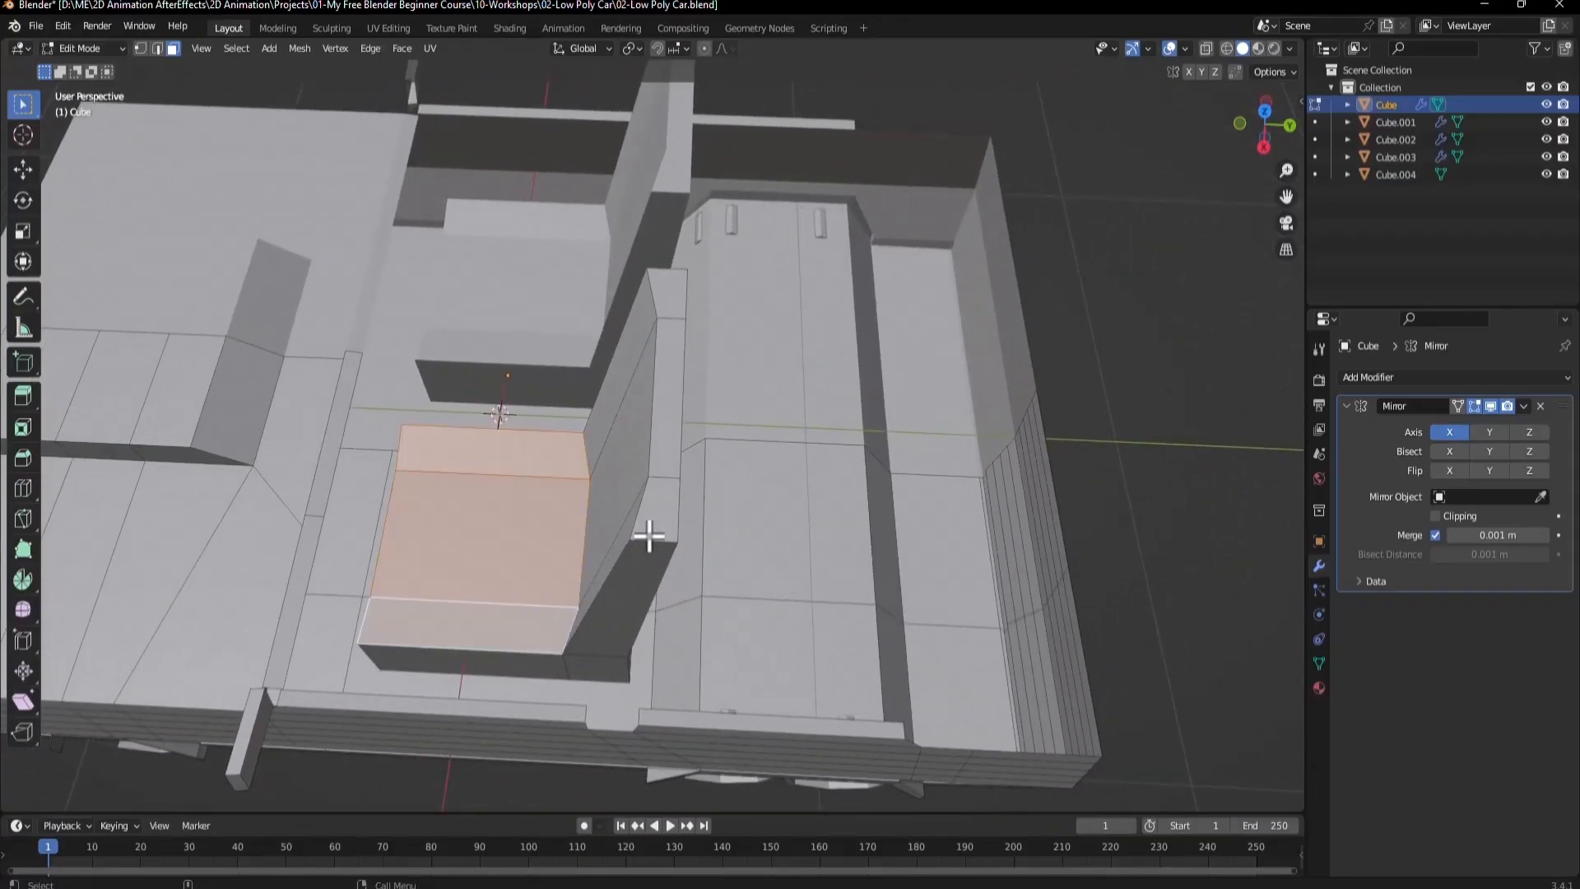
middle_drag(579, 551, 667, 421)
click(667, 420)
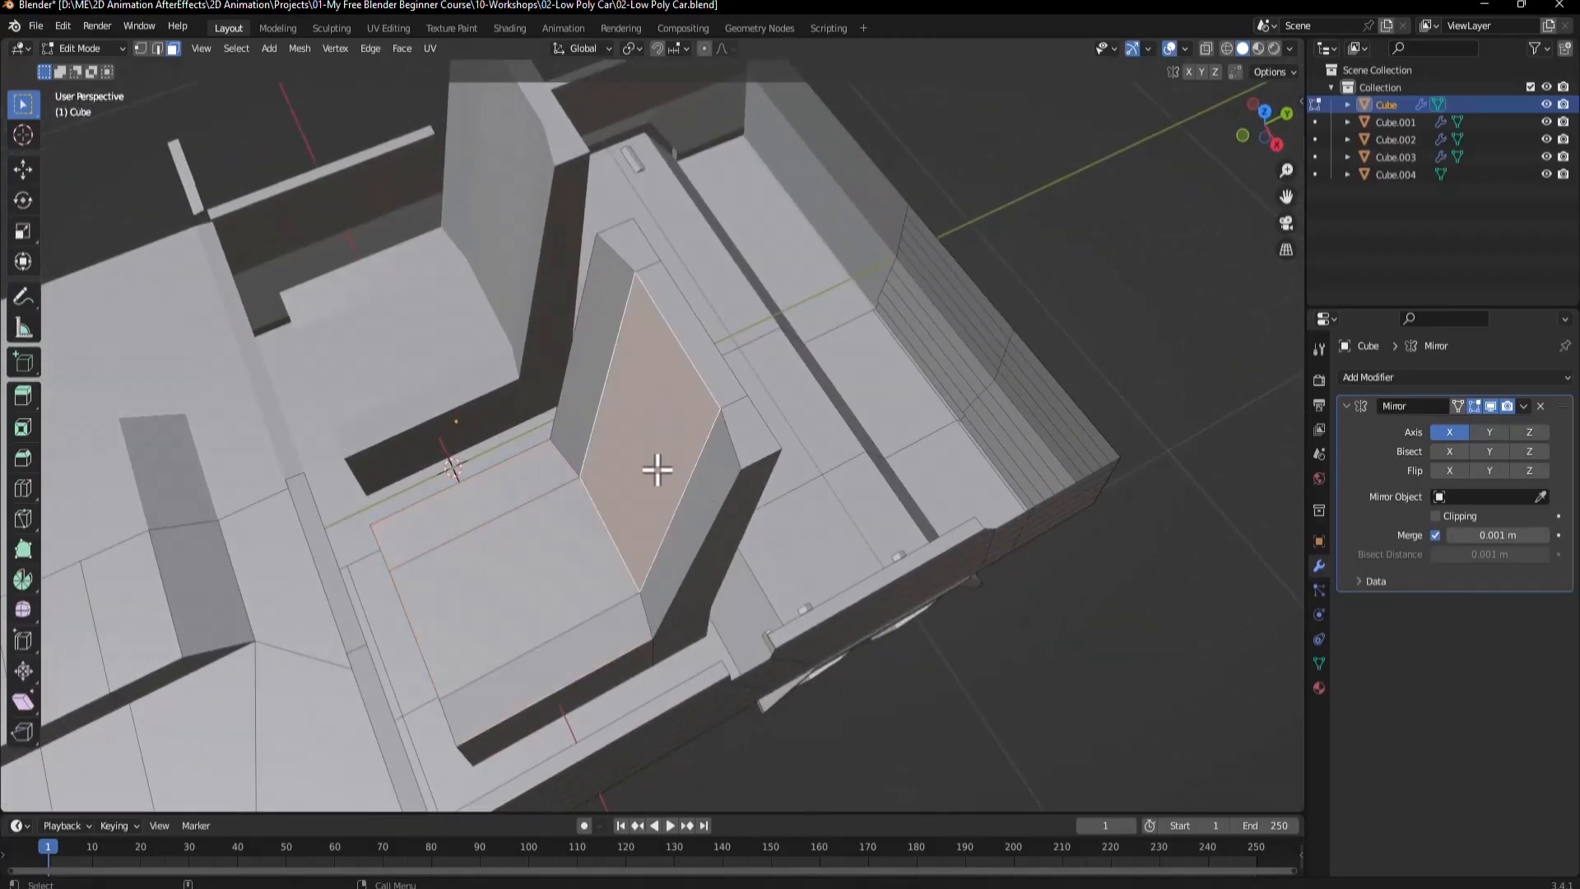
click(581, 534)
shift+click(582, 427)
shift+click(645, 521)
shift+click(617, 610)
middle_drag(617, 610, 699, 466)
Select all the connected geometry of the front seat and place a duplicate directly behind it in top view.
click(614, 527)
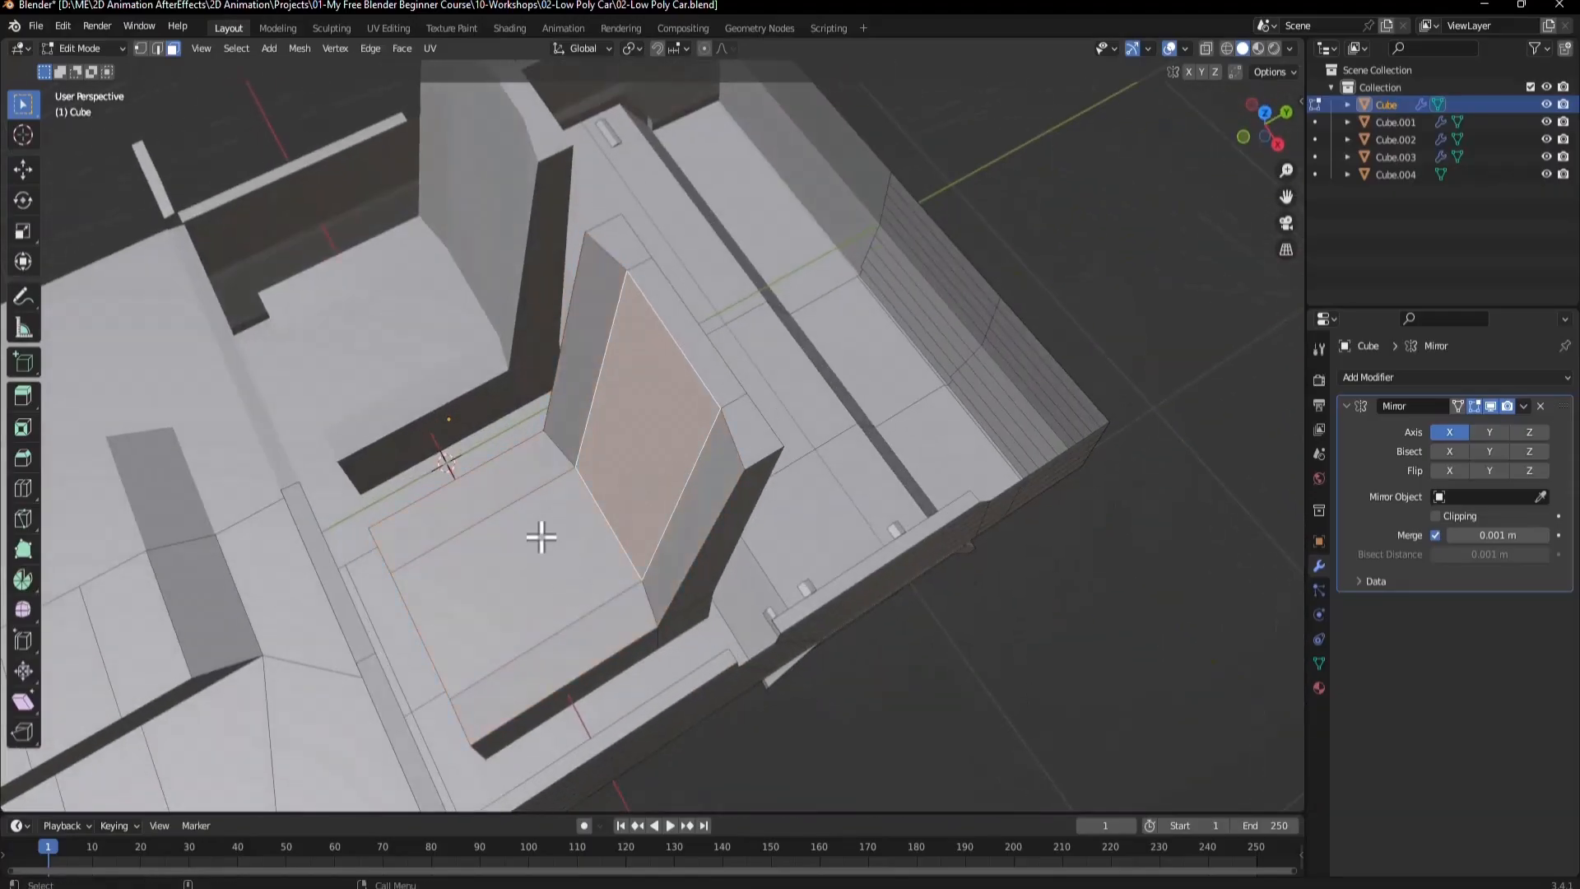
key(ctrl+l)
scroll(647, 512, down, 6)
middle_drag(659, 522, 632, 595)
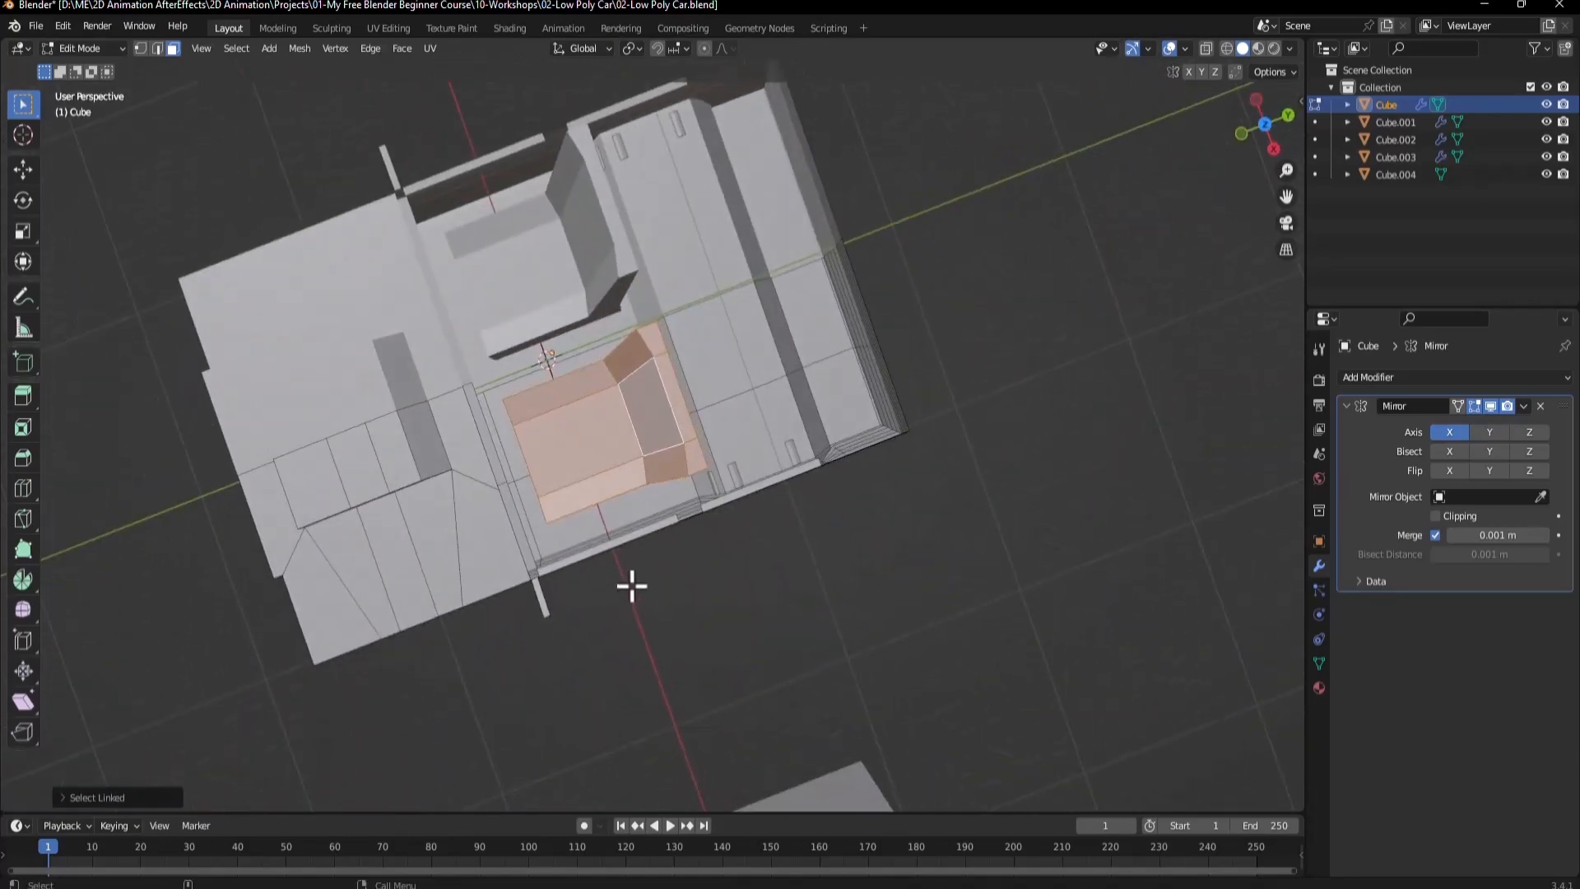
key(KP_7)
middle_drag(636, 537, 600, 466)
key(KP_7)
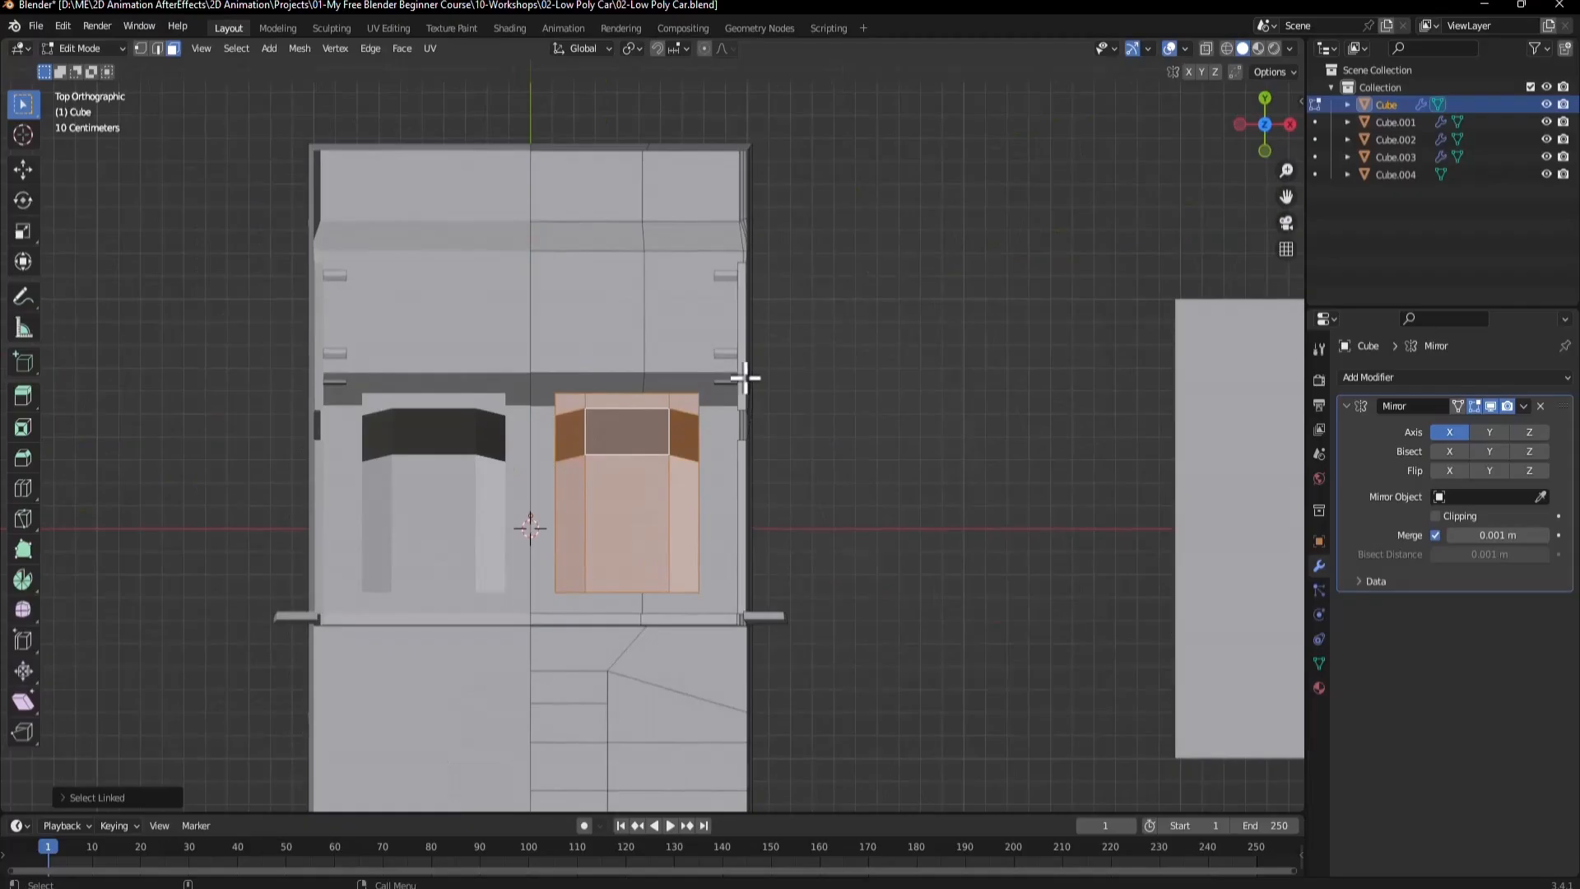
middle_drag(750, 404, 620, 467)
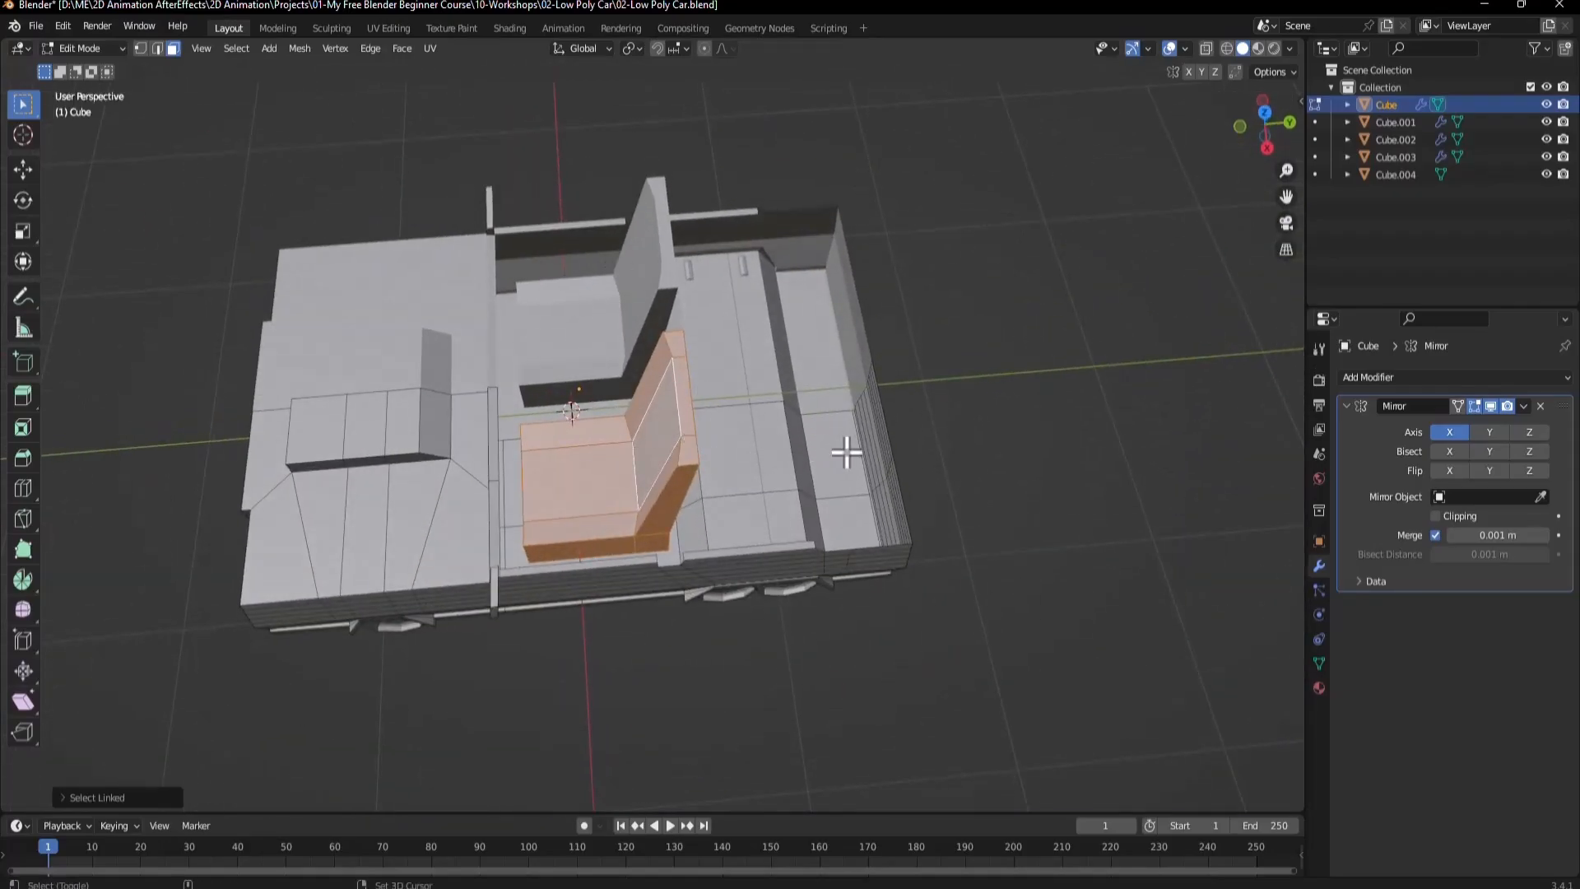
key(KP_7)
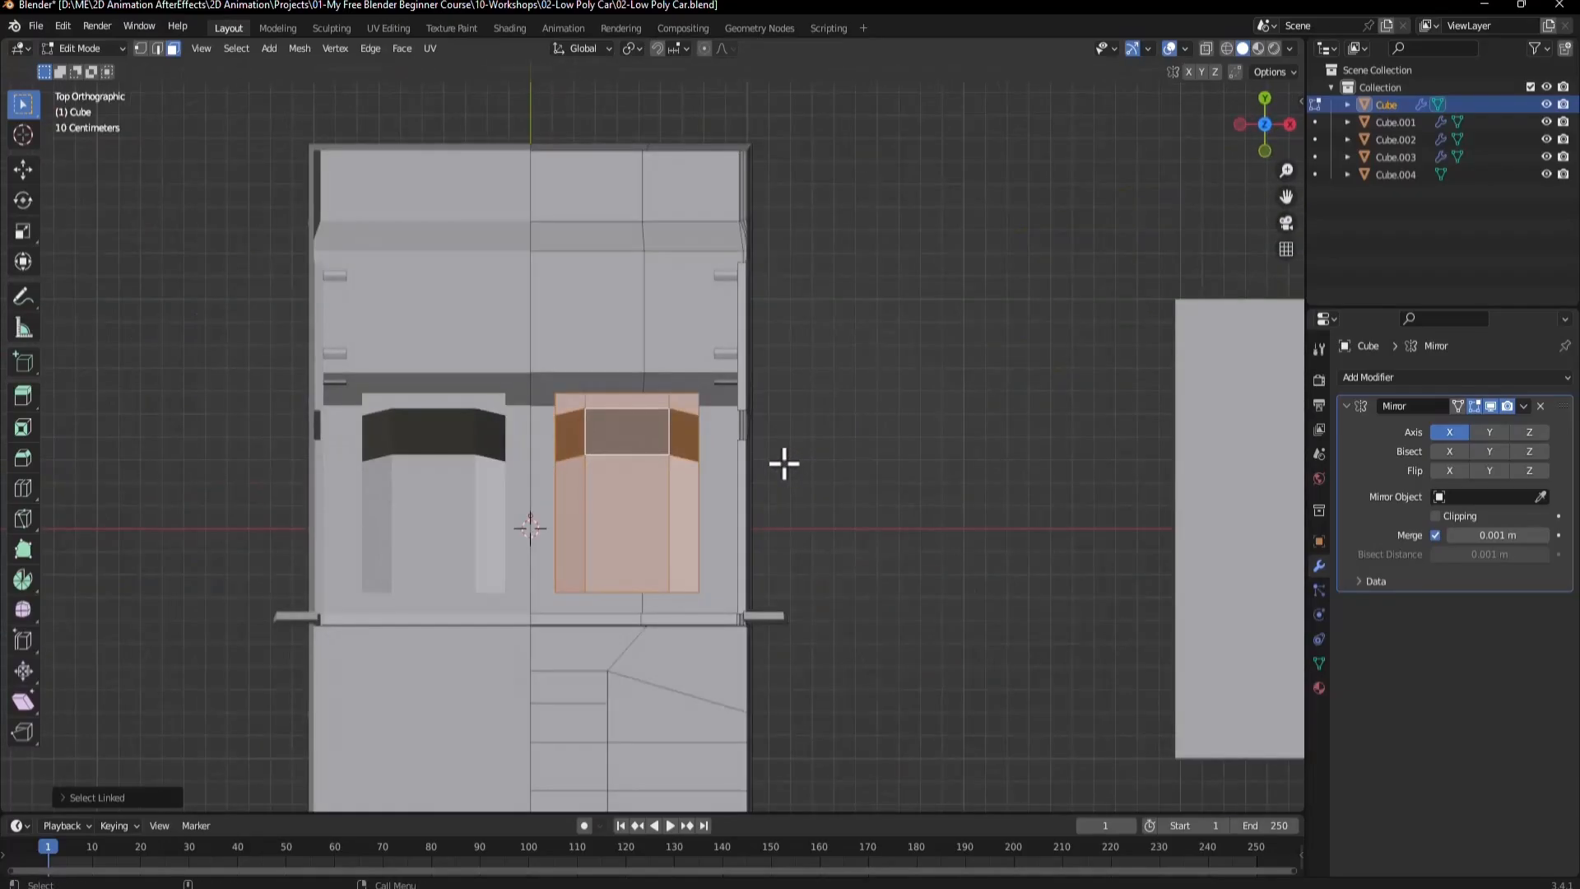
key(shift+d)
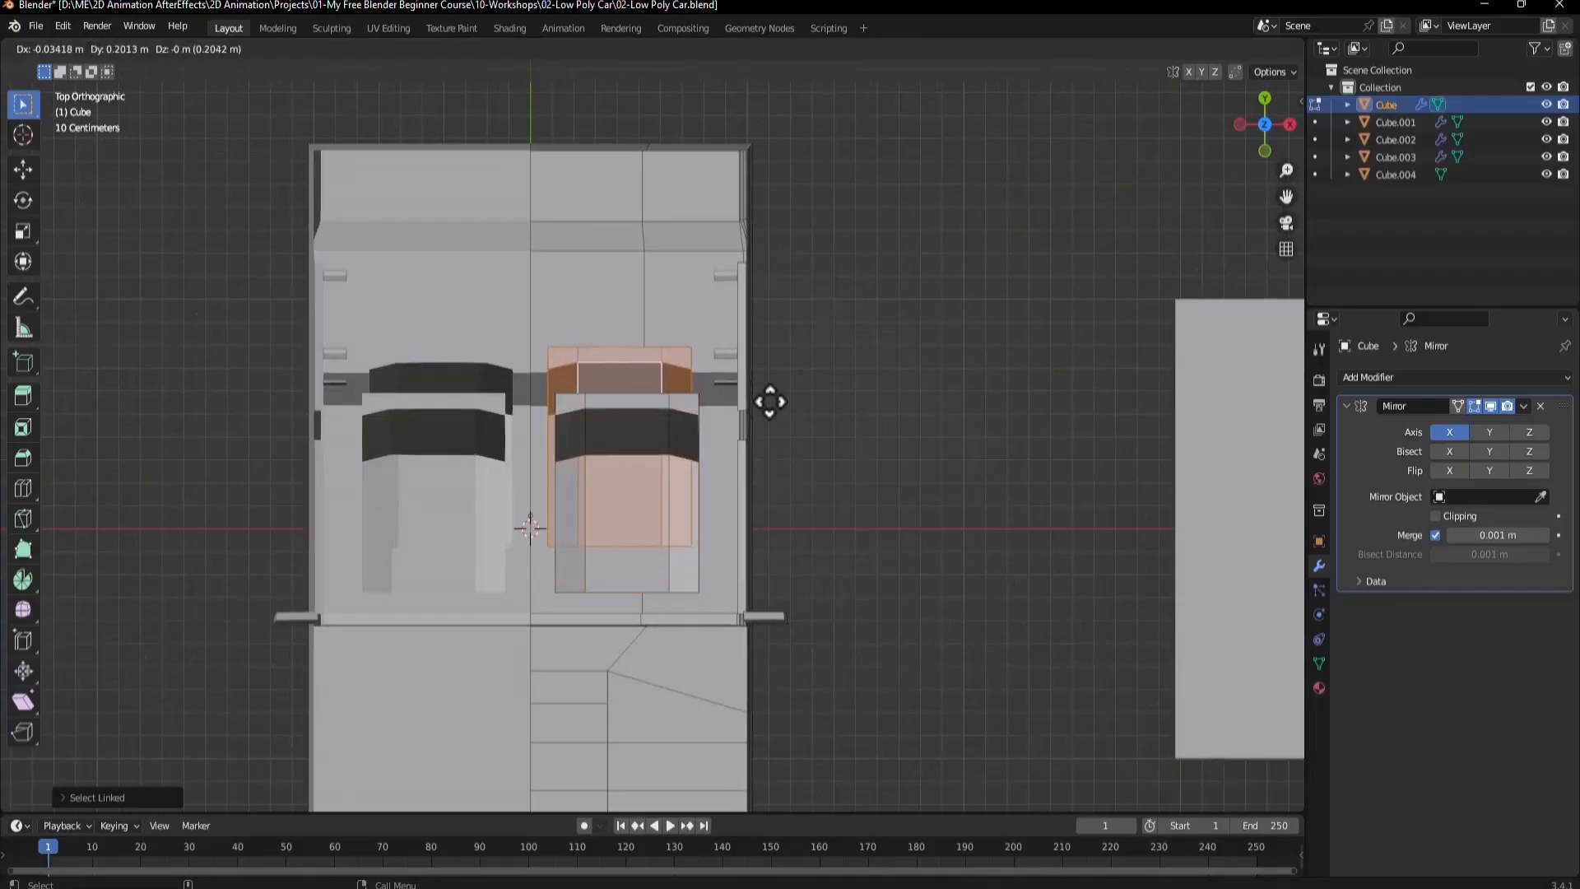
click(783, 272)
middle_drag(725, 354, 769, 502)
scroll(811, 477, up, 5)
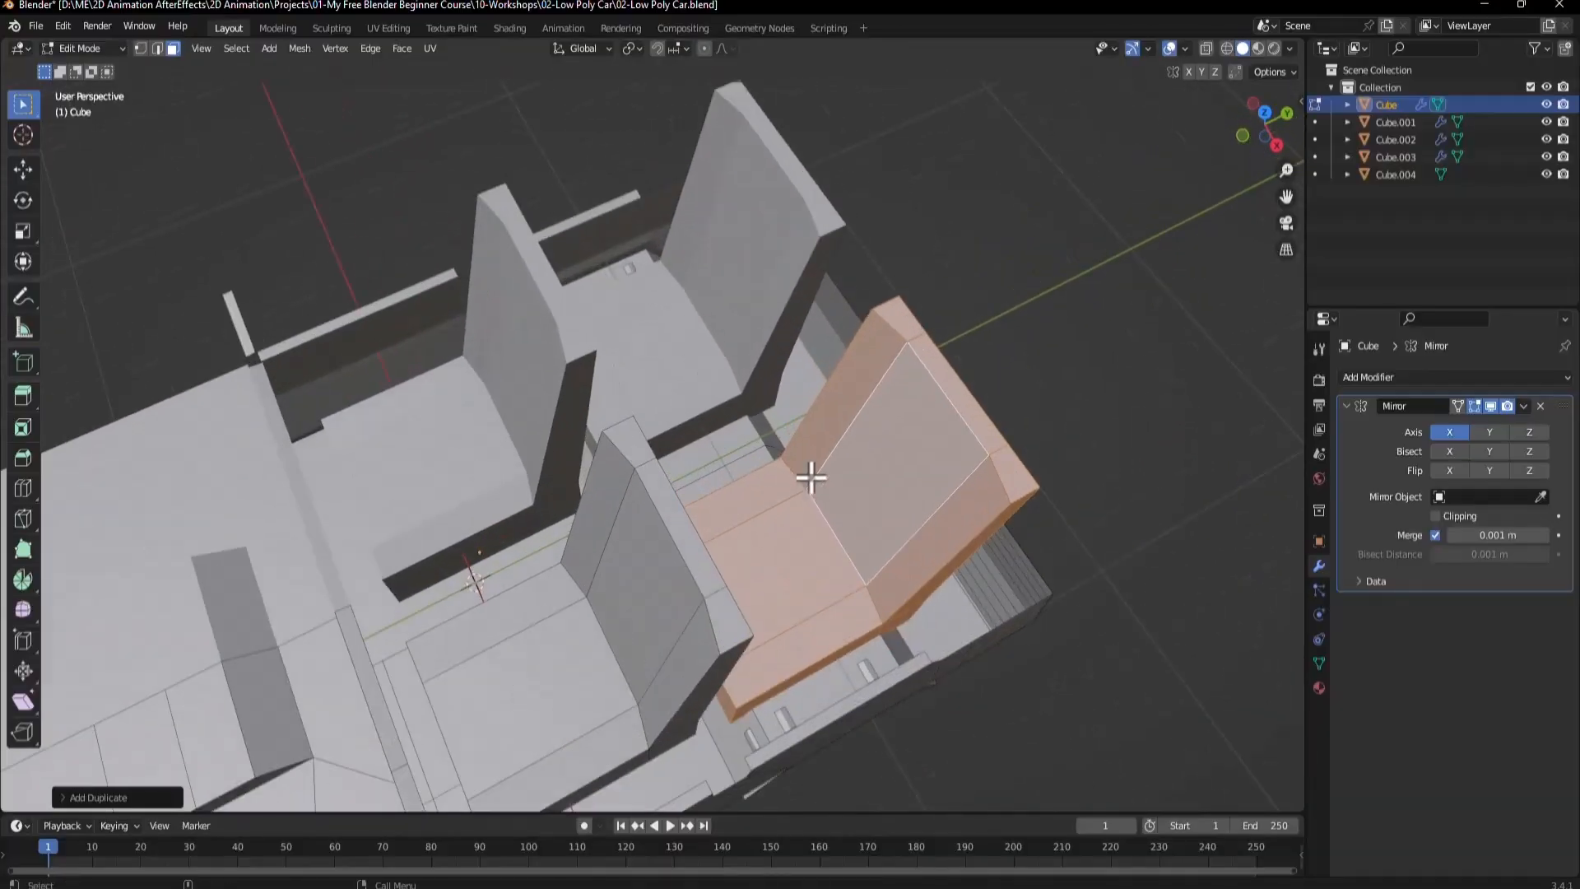
Move the duplicated rear seat outward along X, away from the mirror plane and towards the car's side.
key(KP_7)
scroll(826, 423, up, 3)
key(g)
key(x)
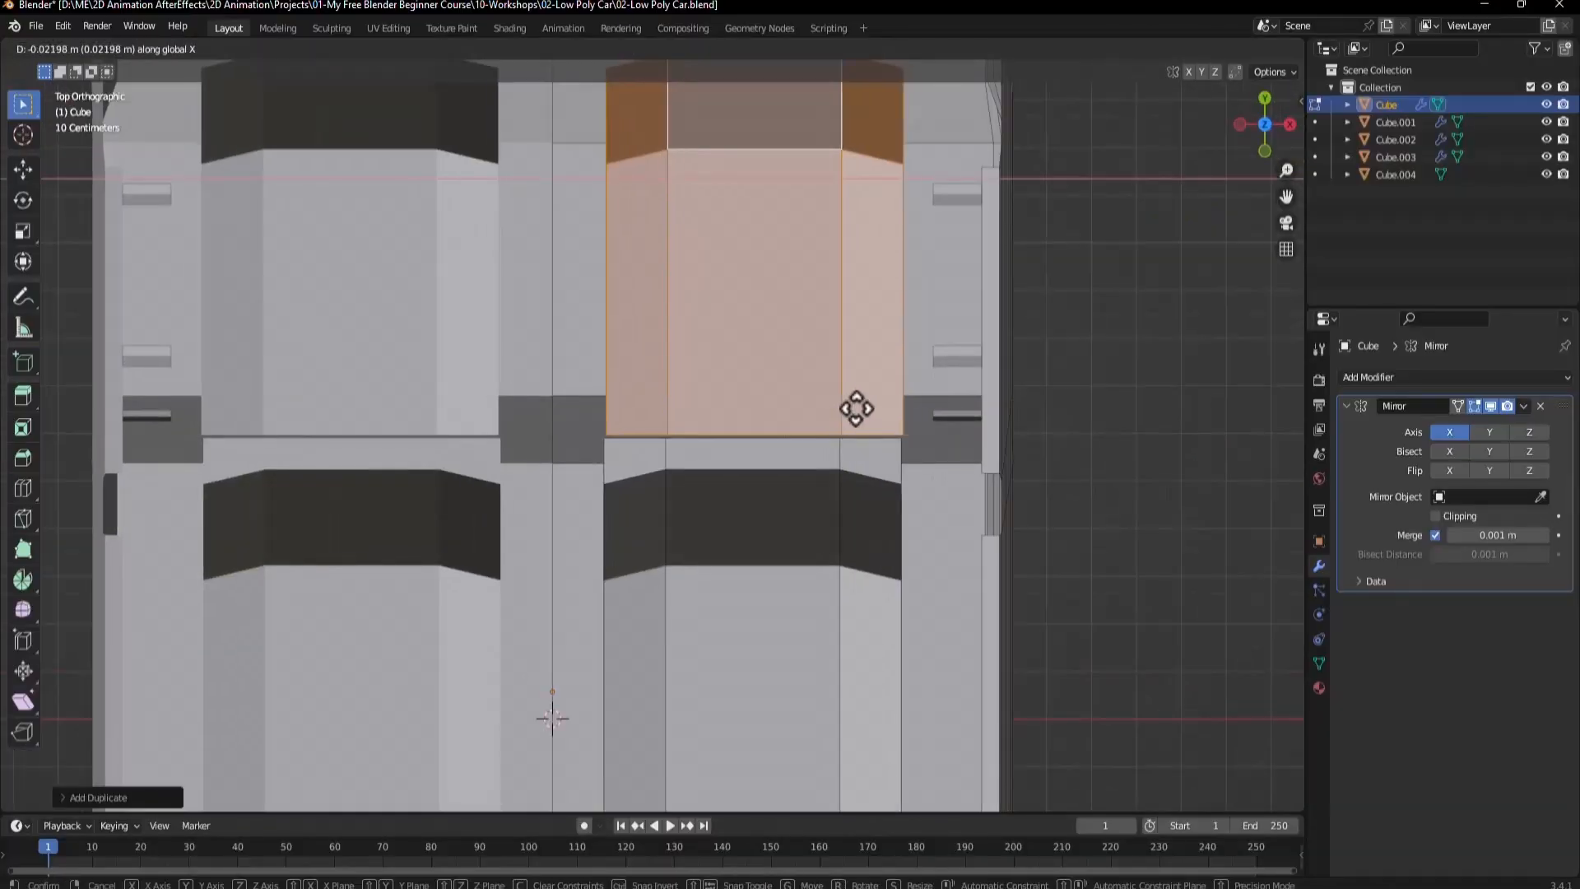
click(882, 403)
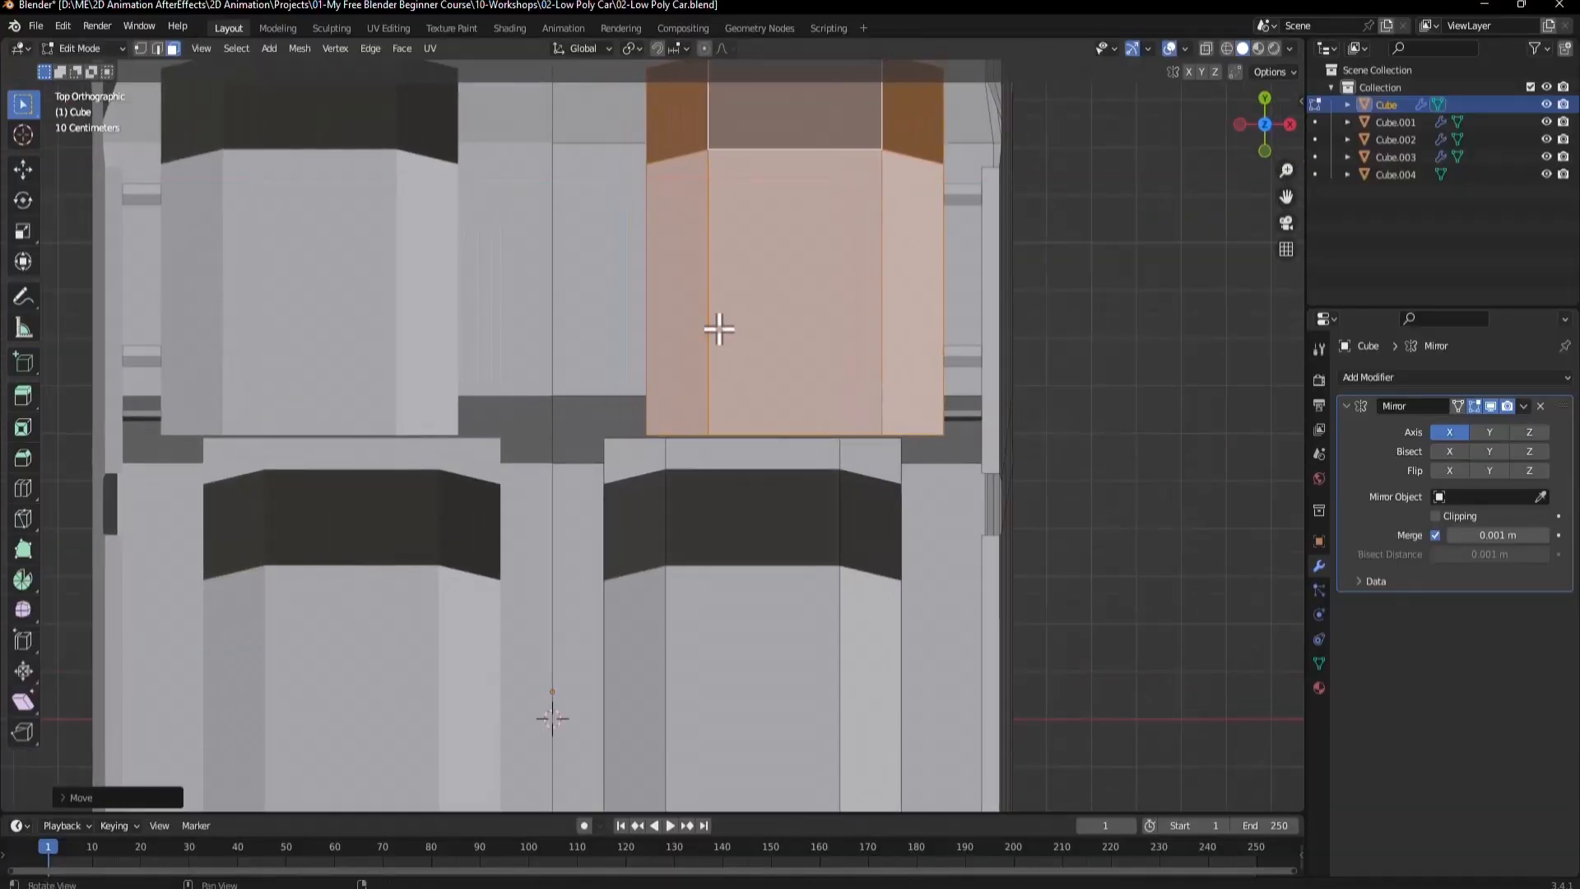
Scale the rear seat along X to make it slightly narrower than the front seat.
shift+middle_drag(718, 329, 780, 348)
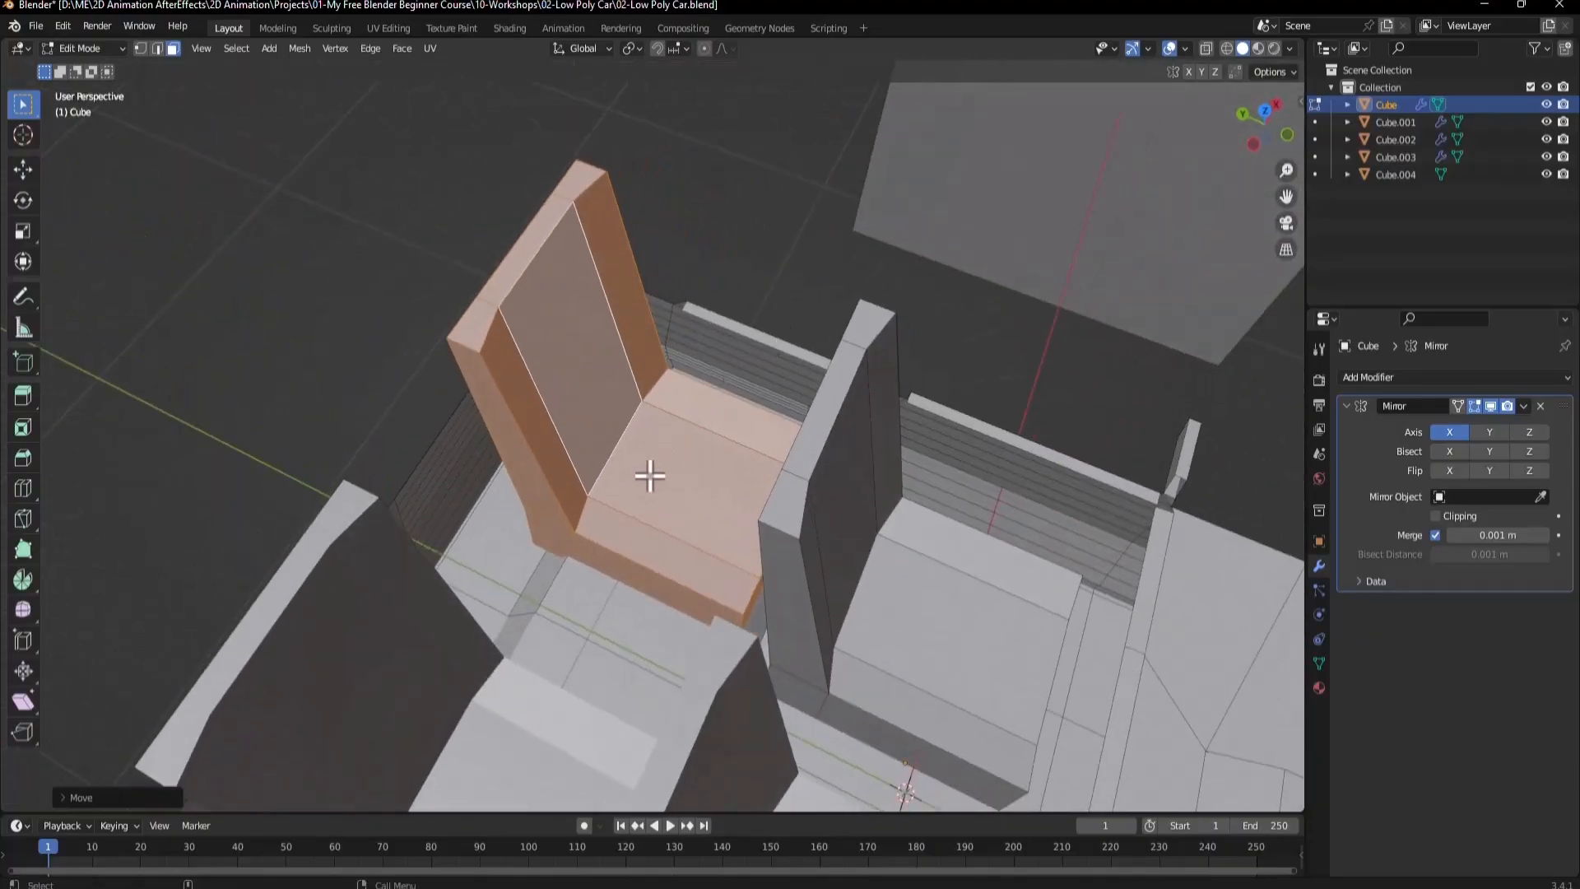
key(KP_7)
middle_drag(655, 368, 761, 360)
key(g)
key(s)
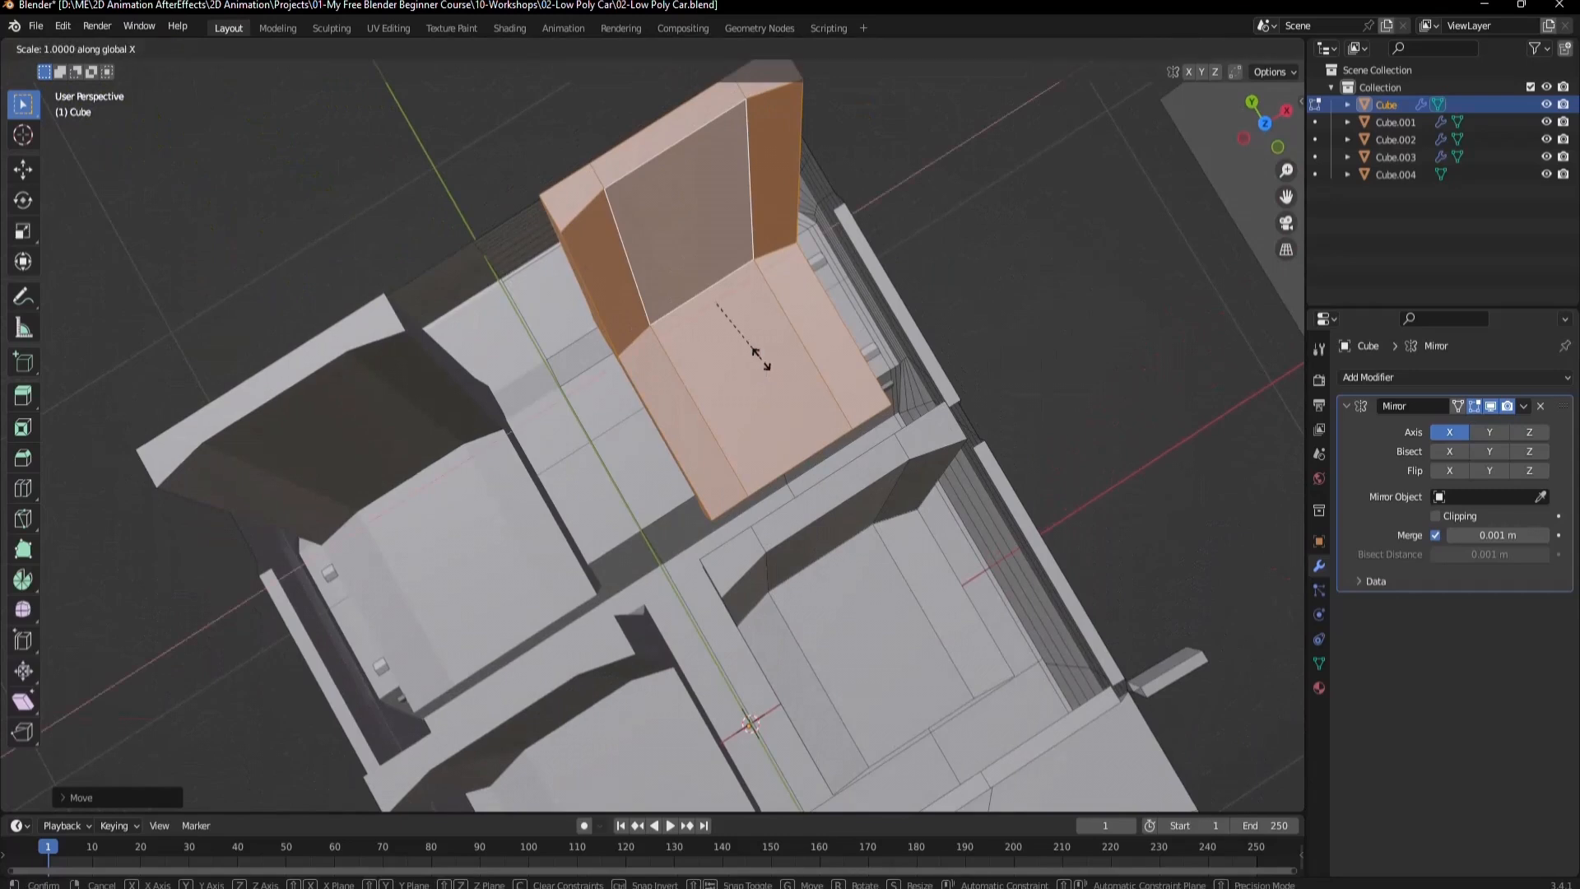
click(575, 488)
middle_drag(575, 489, 557, 601)
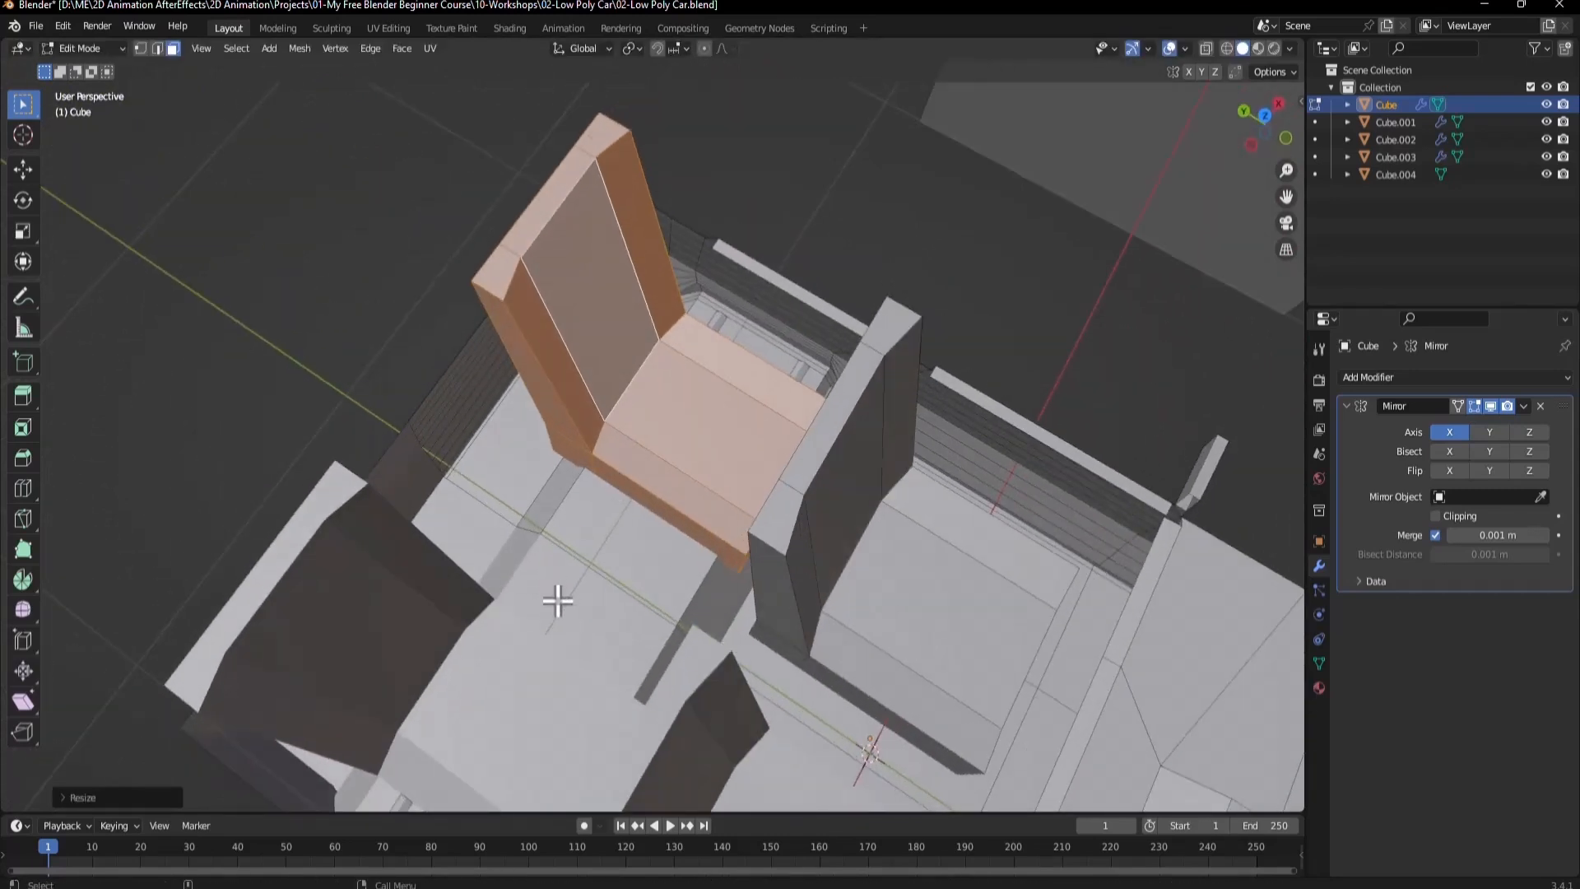
Extend the inner side faces of the rear seat's backrest and base about 0.2 m along X towards the mirror plane.
click(526, 358)
middle_drag(619, 428, 578, 521)
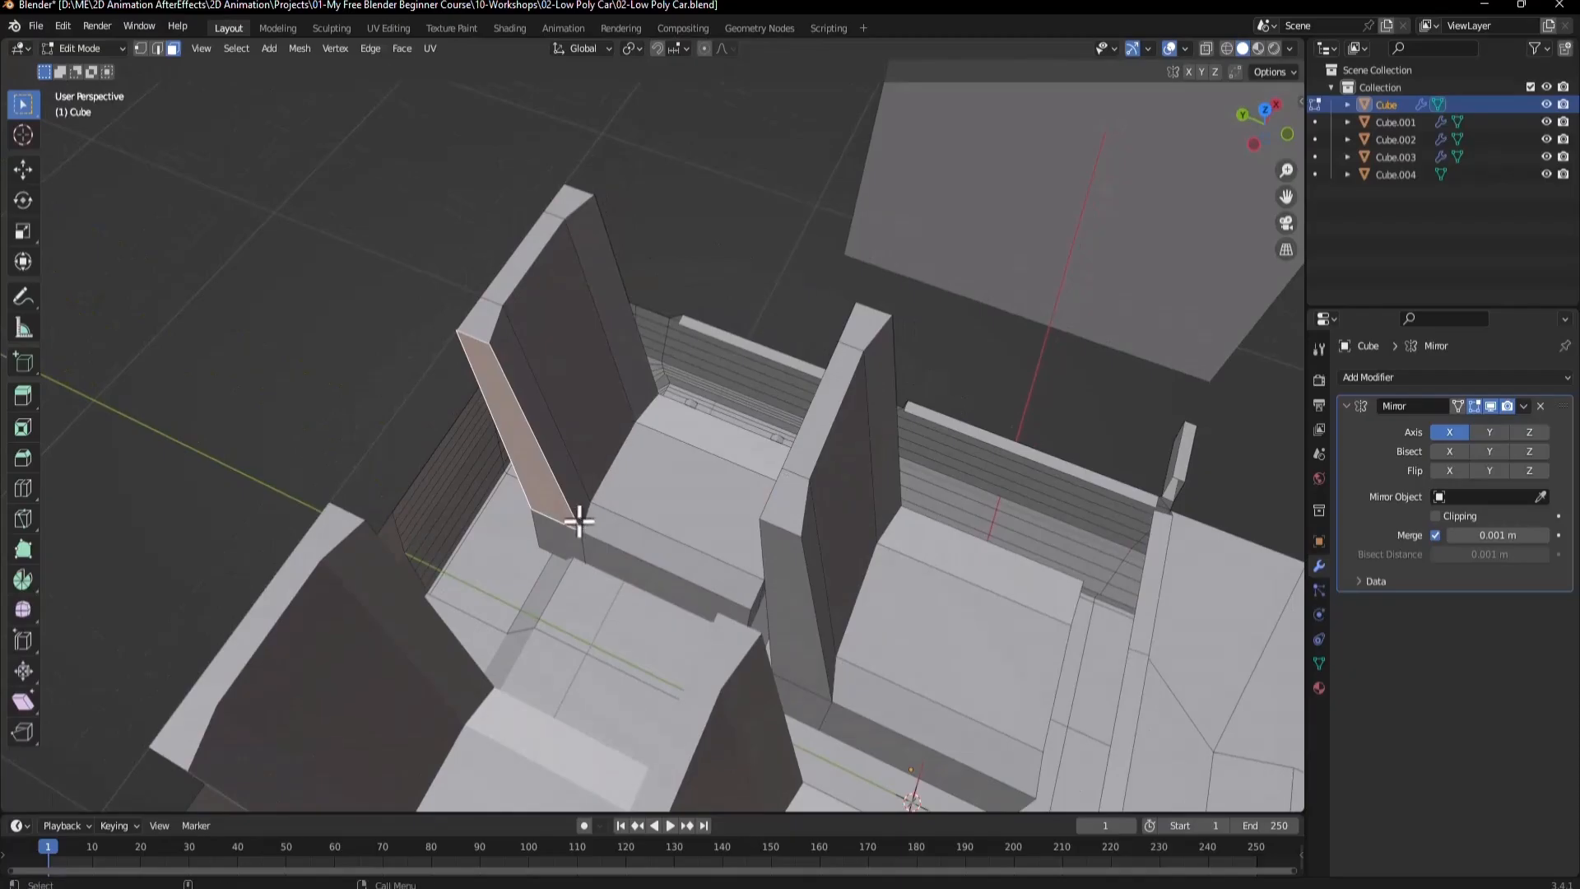
shift+click(621, 557)
middle_drag(600, 656, 663, 511)
key(g)
key(x)
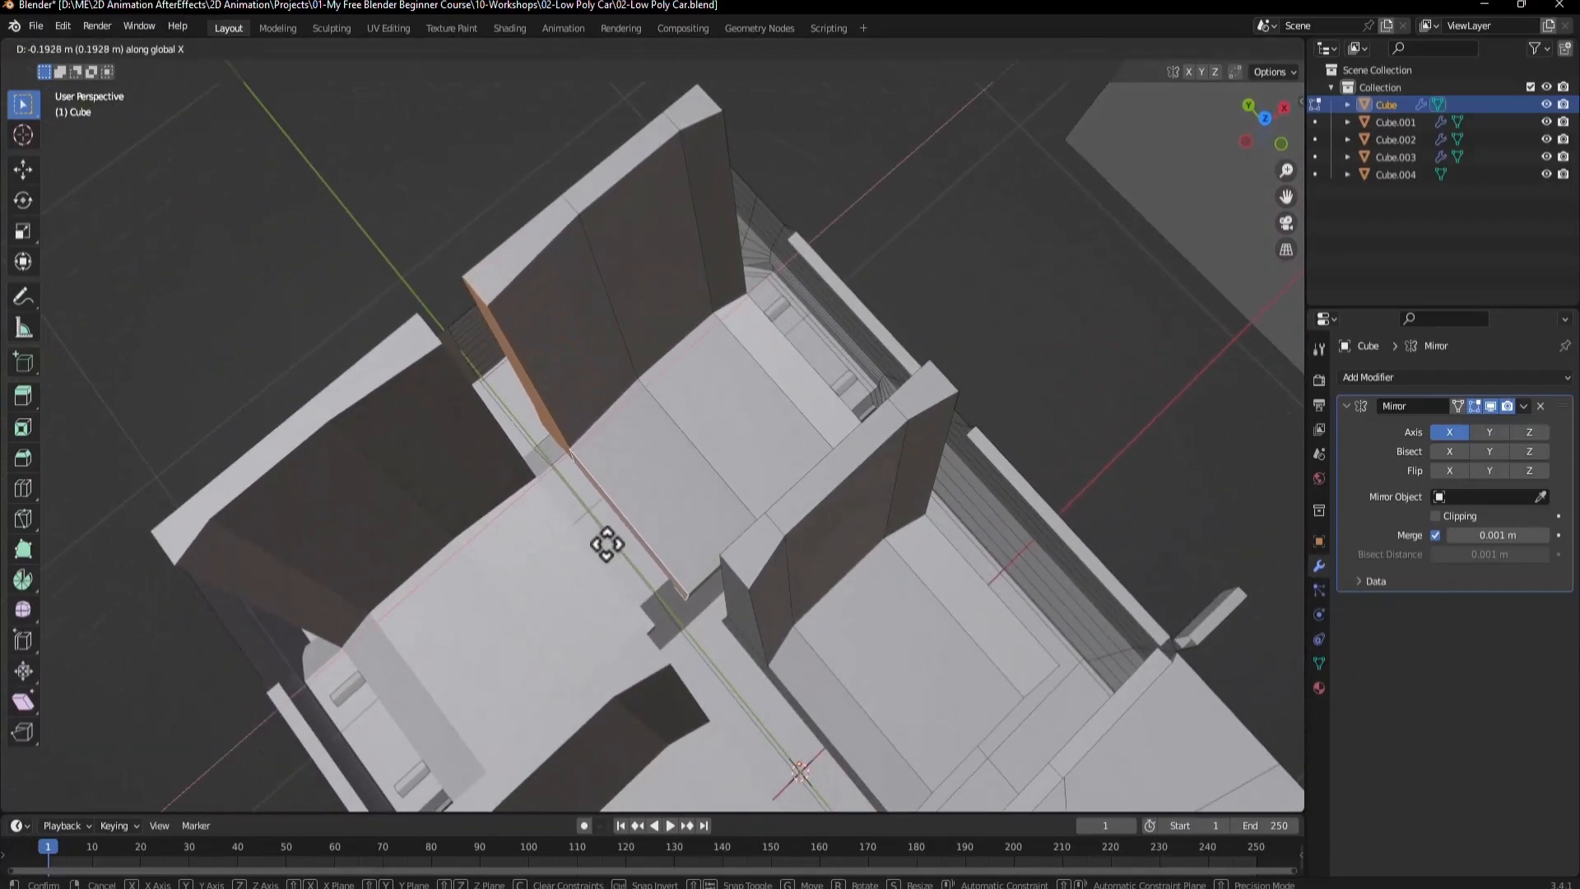
click(576, 509)
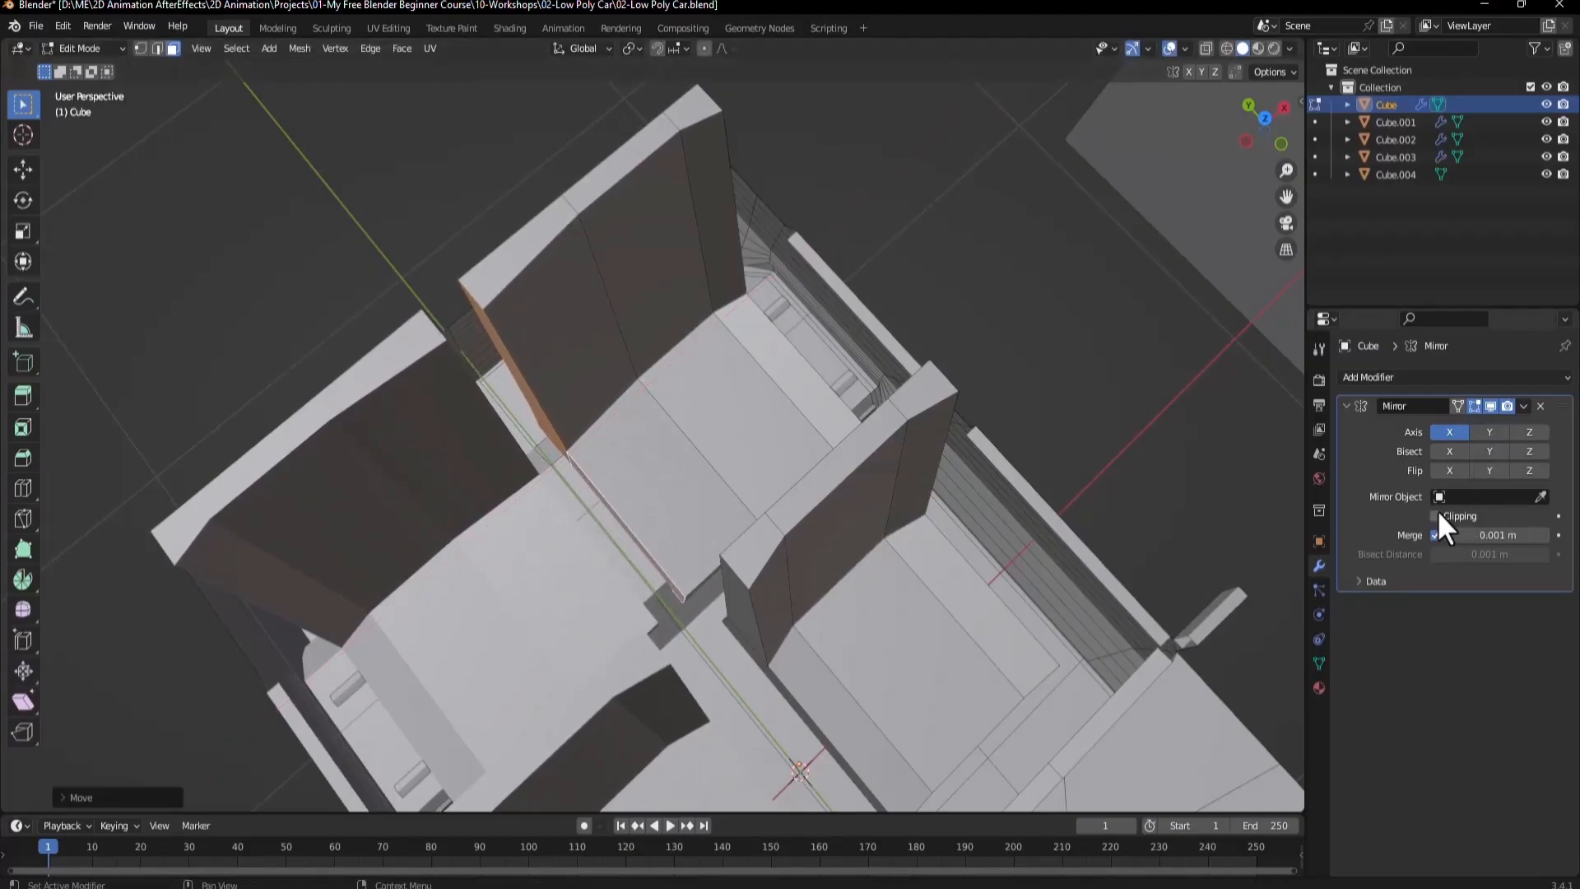
Enable clipping on the Mirror modifier and move the rear seat's inner side faces onto the mirror plane to join both halves.
key(g)
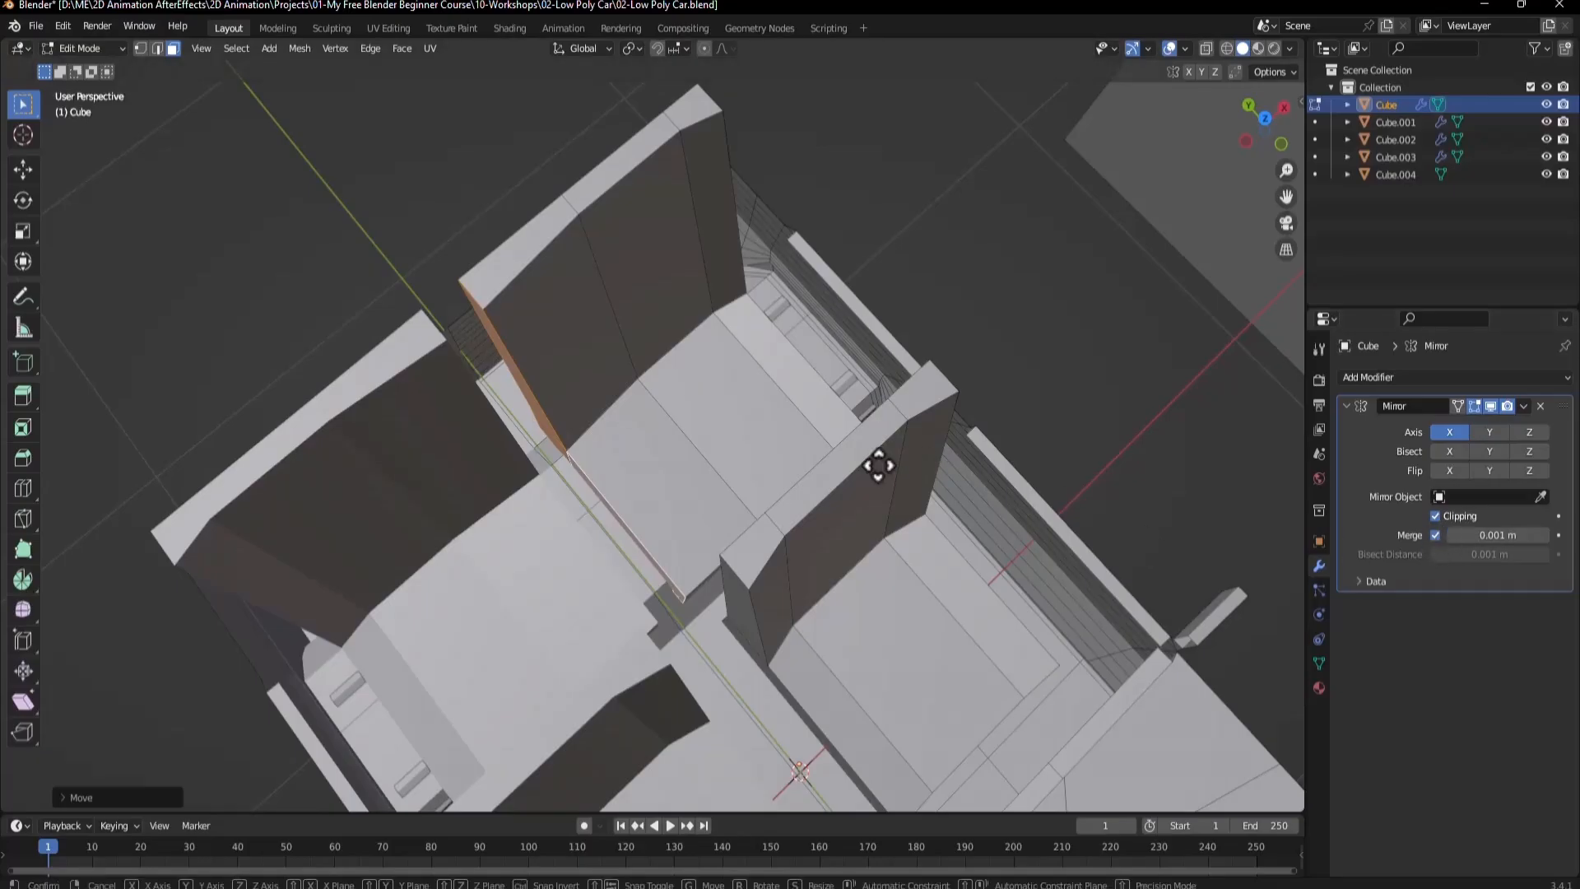
click(850, 473)
middle_drag(497, 400, 600, 391)
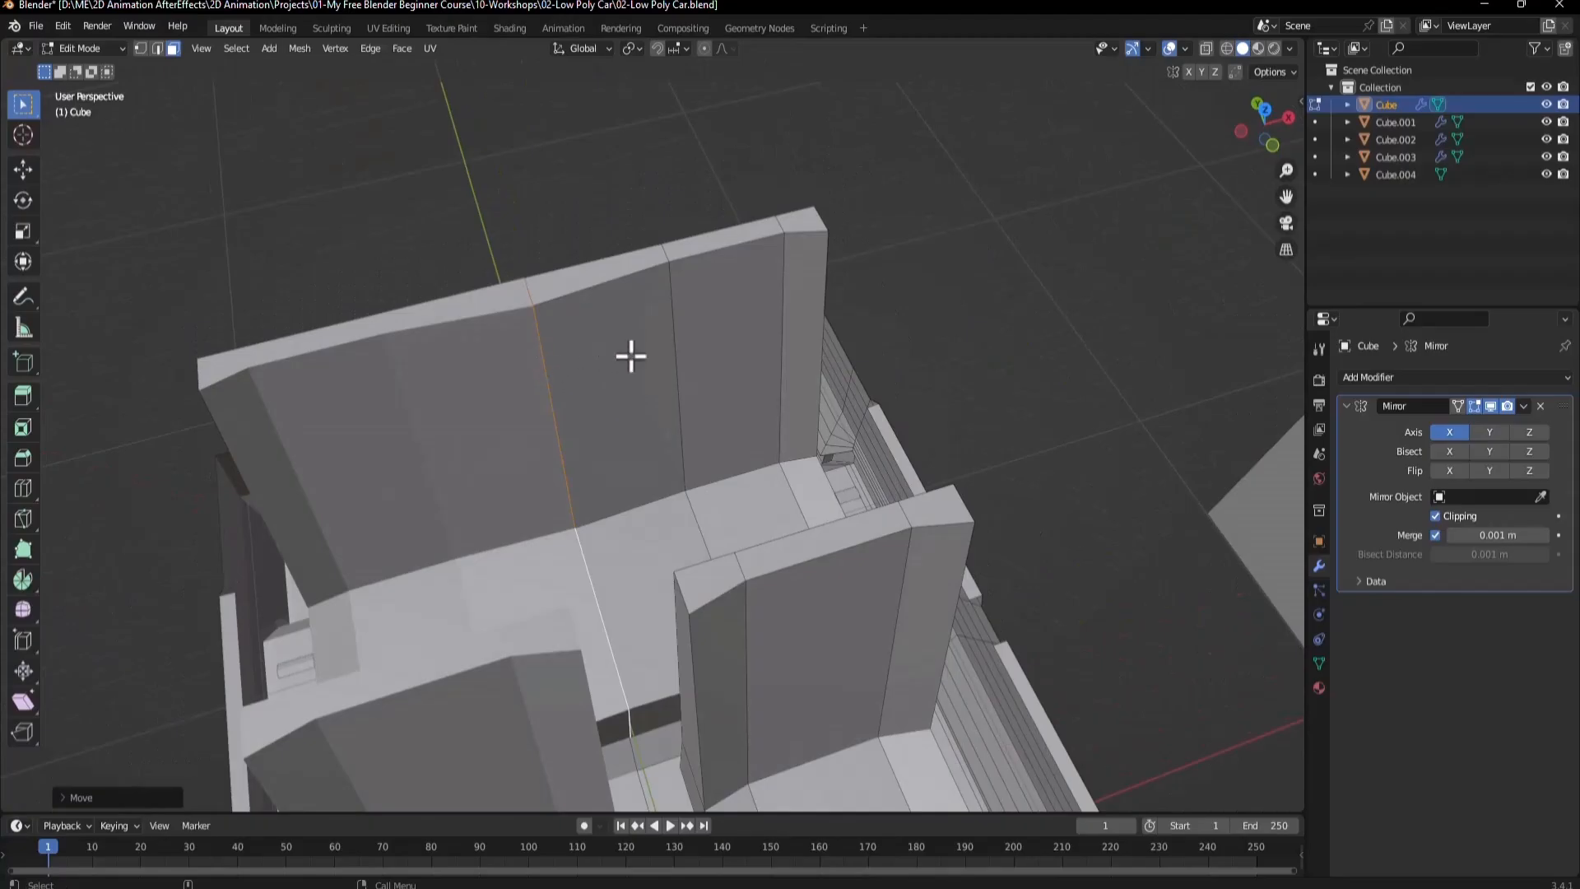
scroll(632, 372, down, 8)
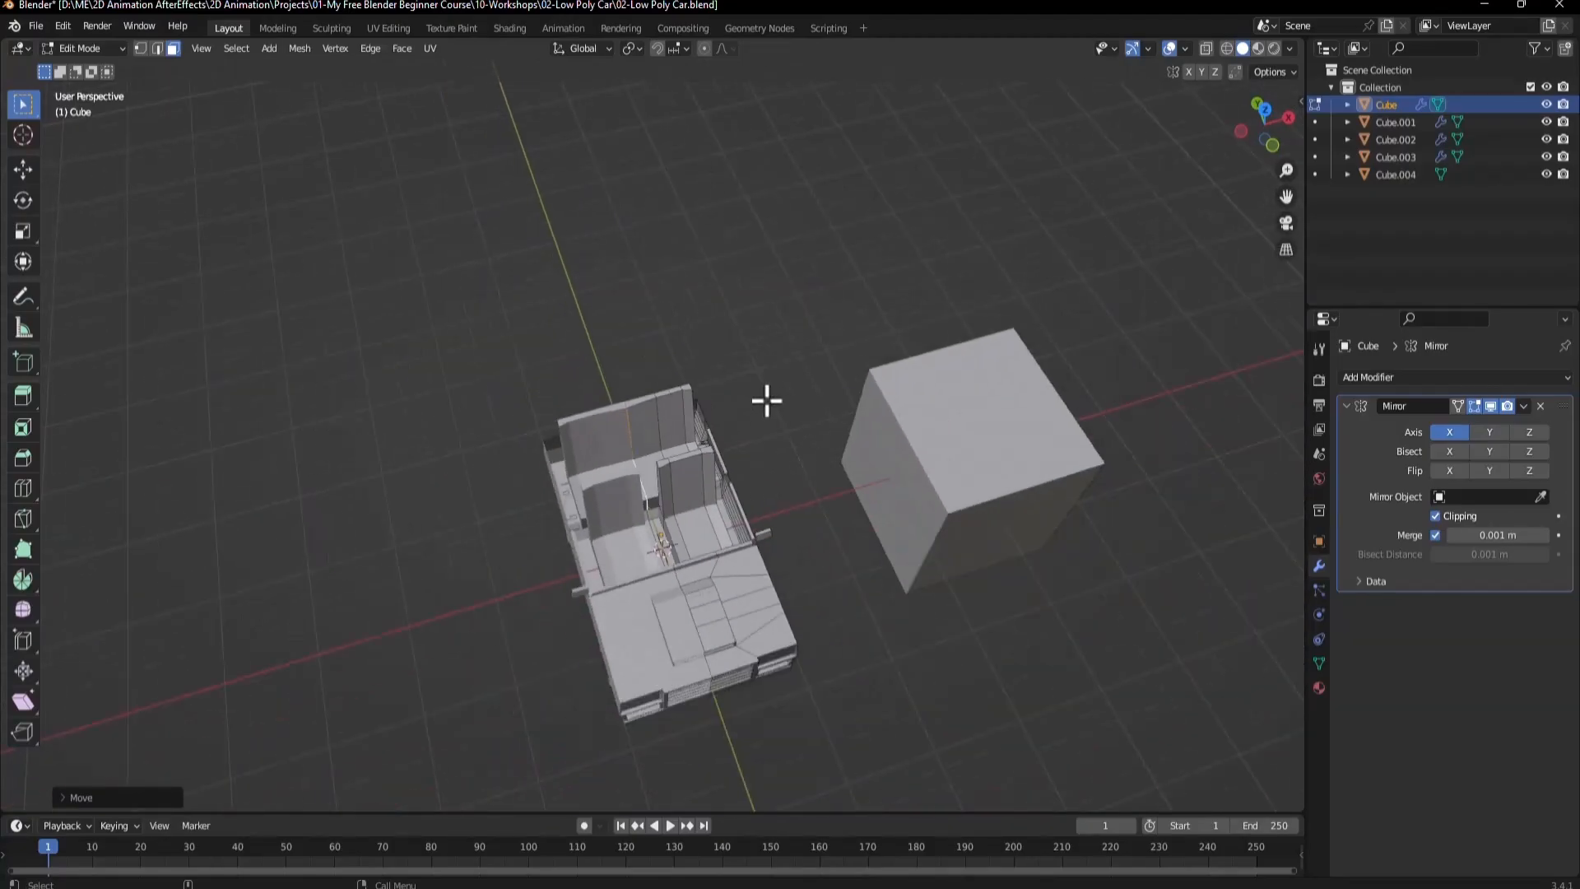
middle_drag(769, 398, 705, 462)
scroll(706, 461, up, 8)
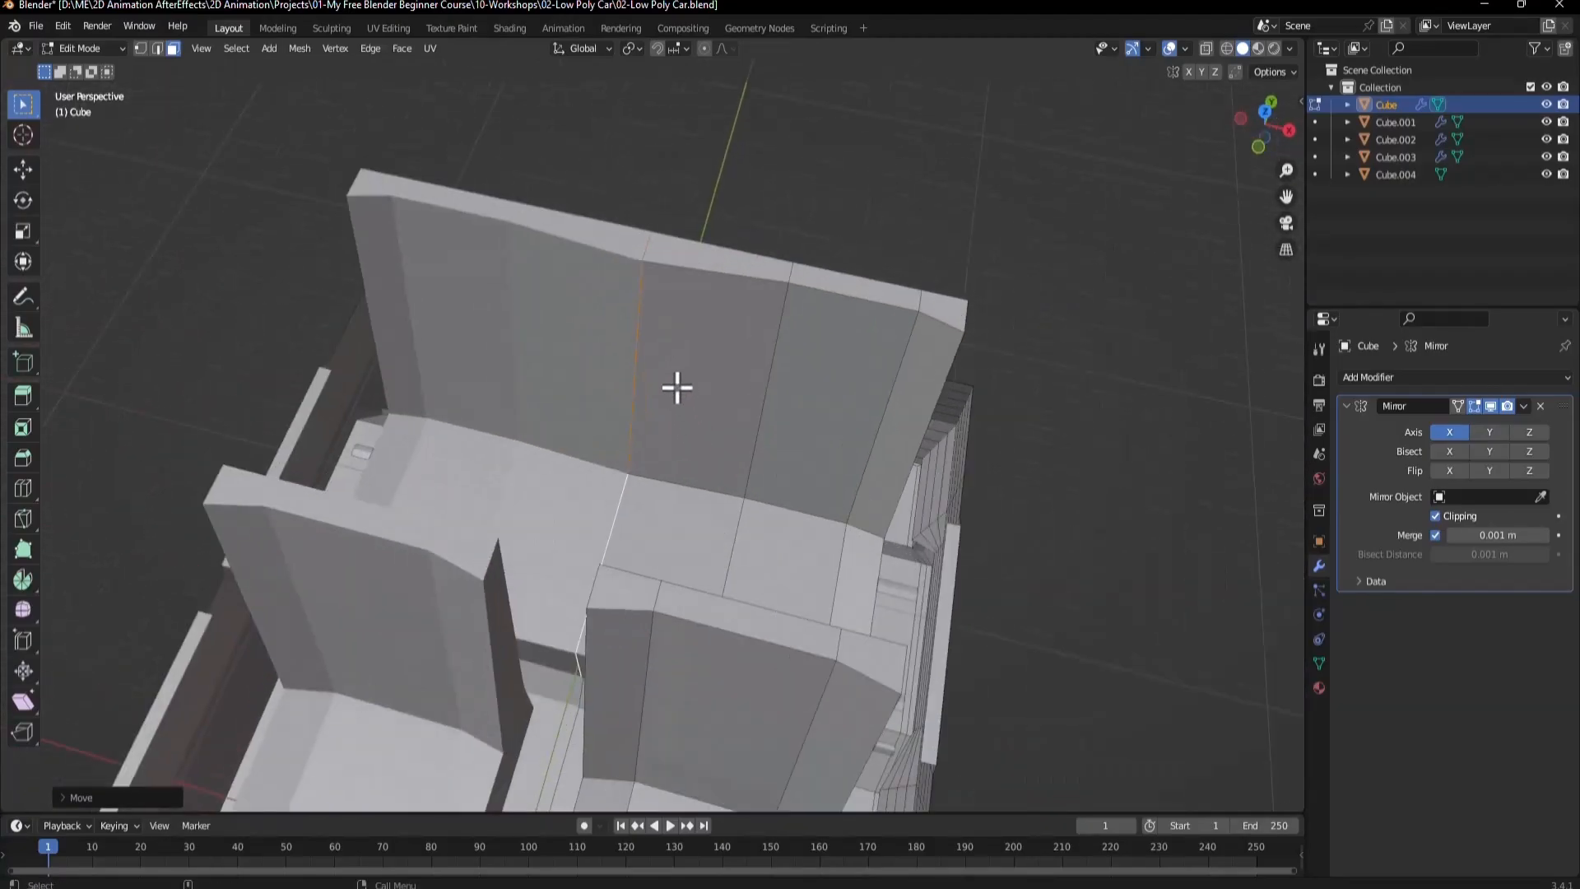
middle_drag(704, 403, 770, 412)
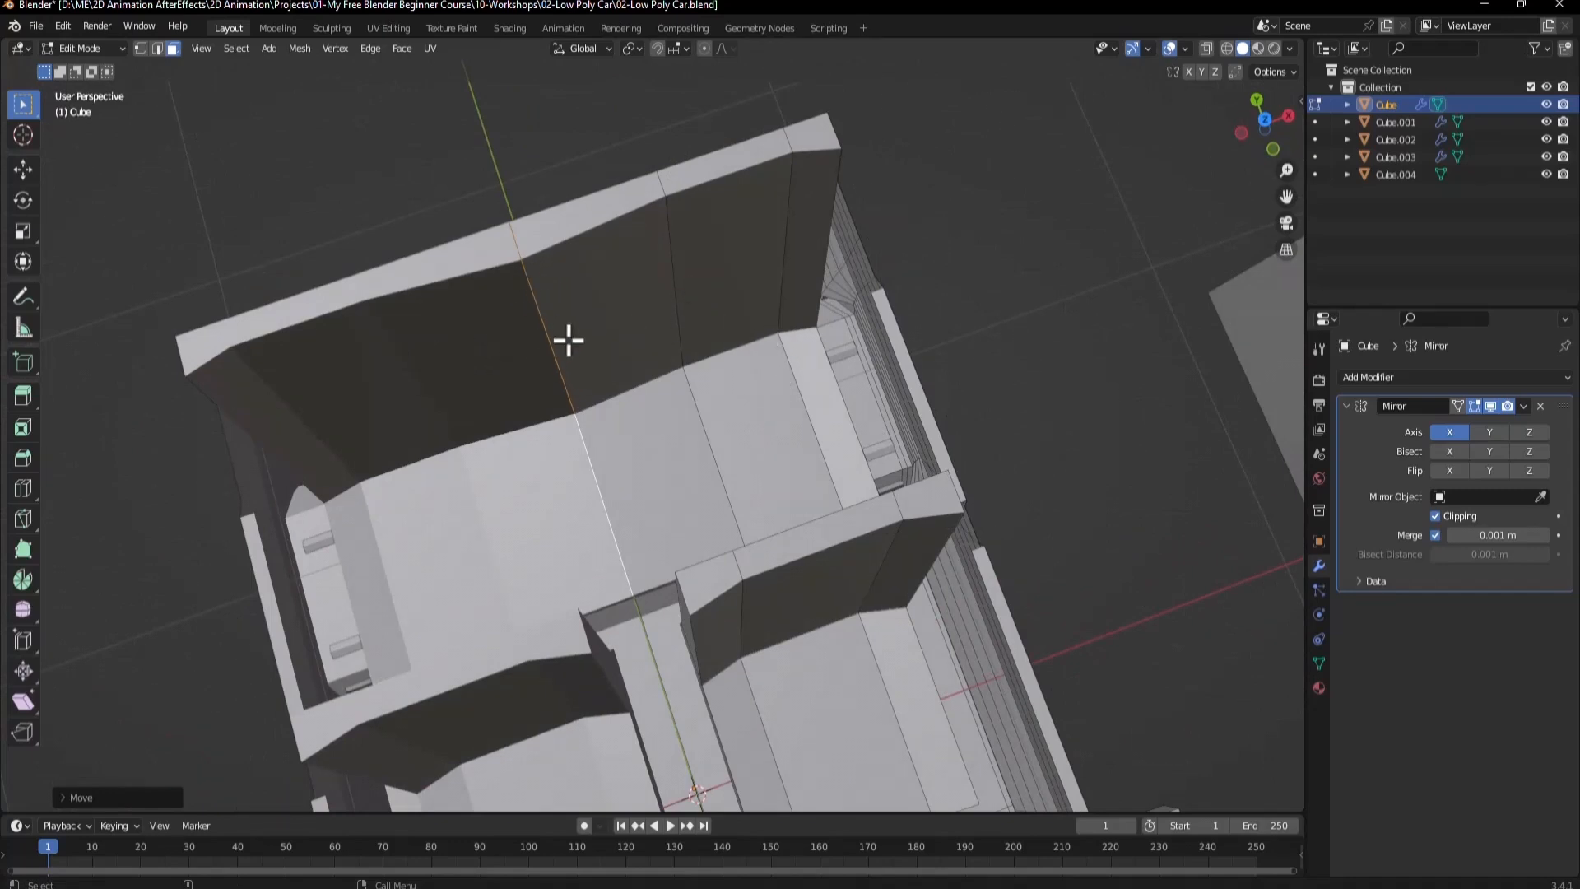
Add two evenly spaced loop cuts through the rear bench's central section beside the mirror plane.
middle_drag(568, 340, 716, 469)
scroll(716, 469, up, 2)
key(ctrl+r)
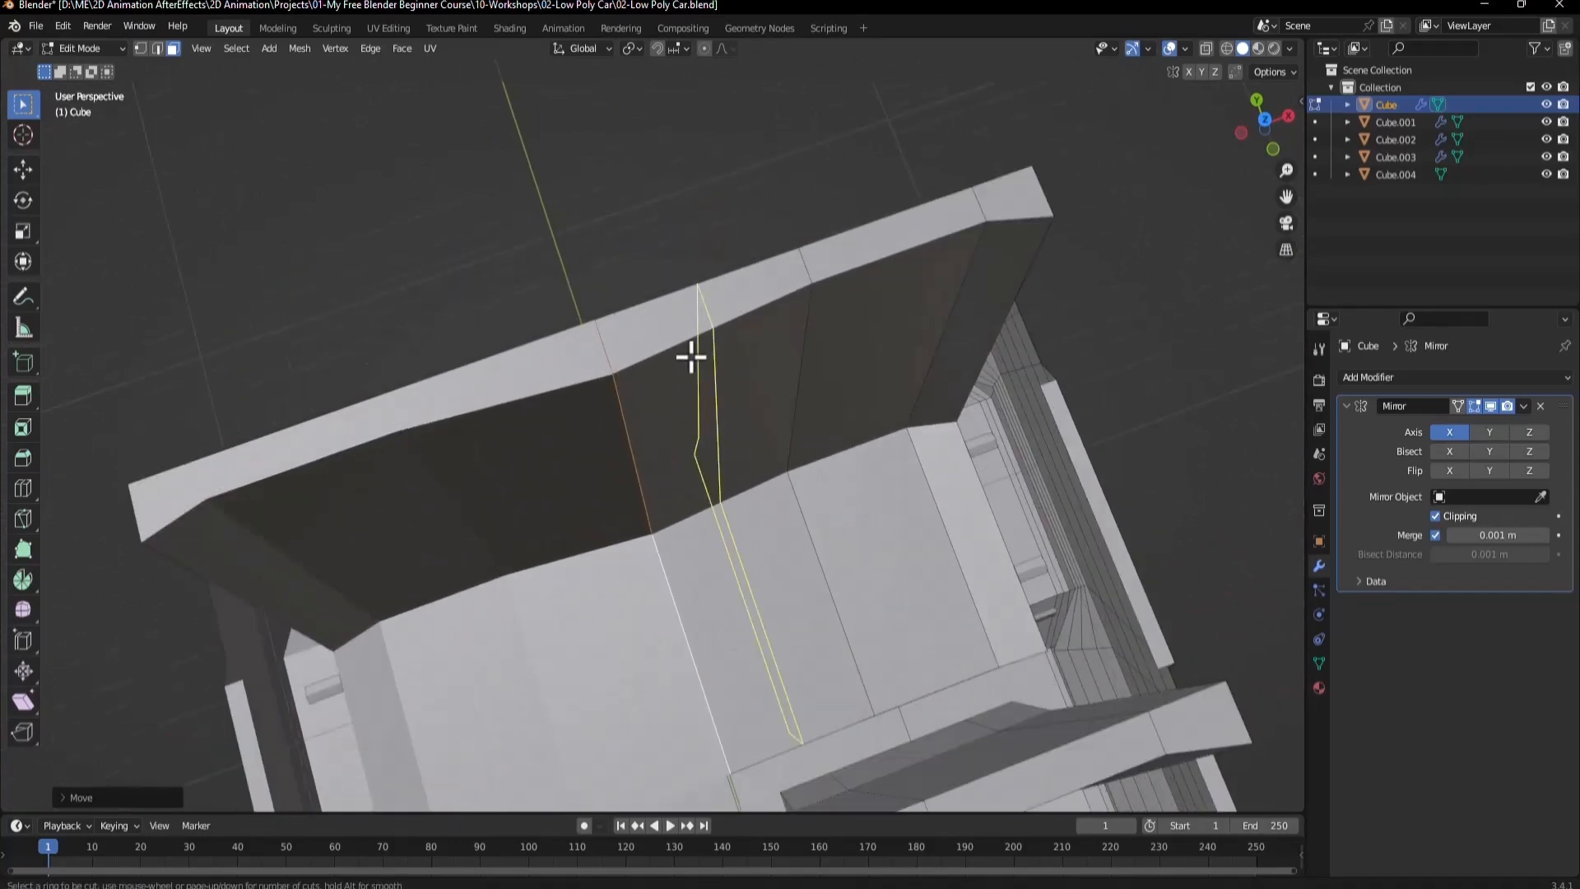
scroll(691, 354, up, 1)
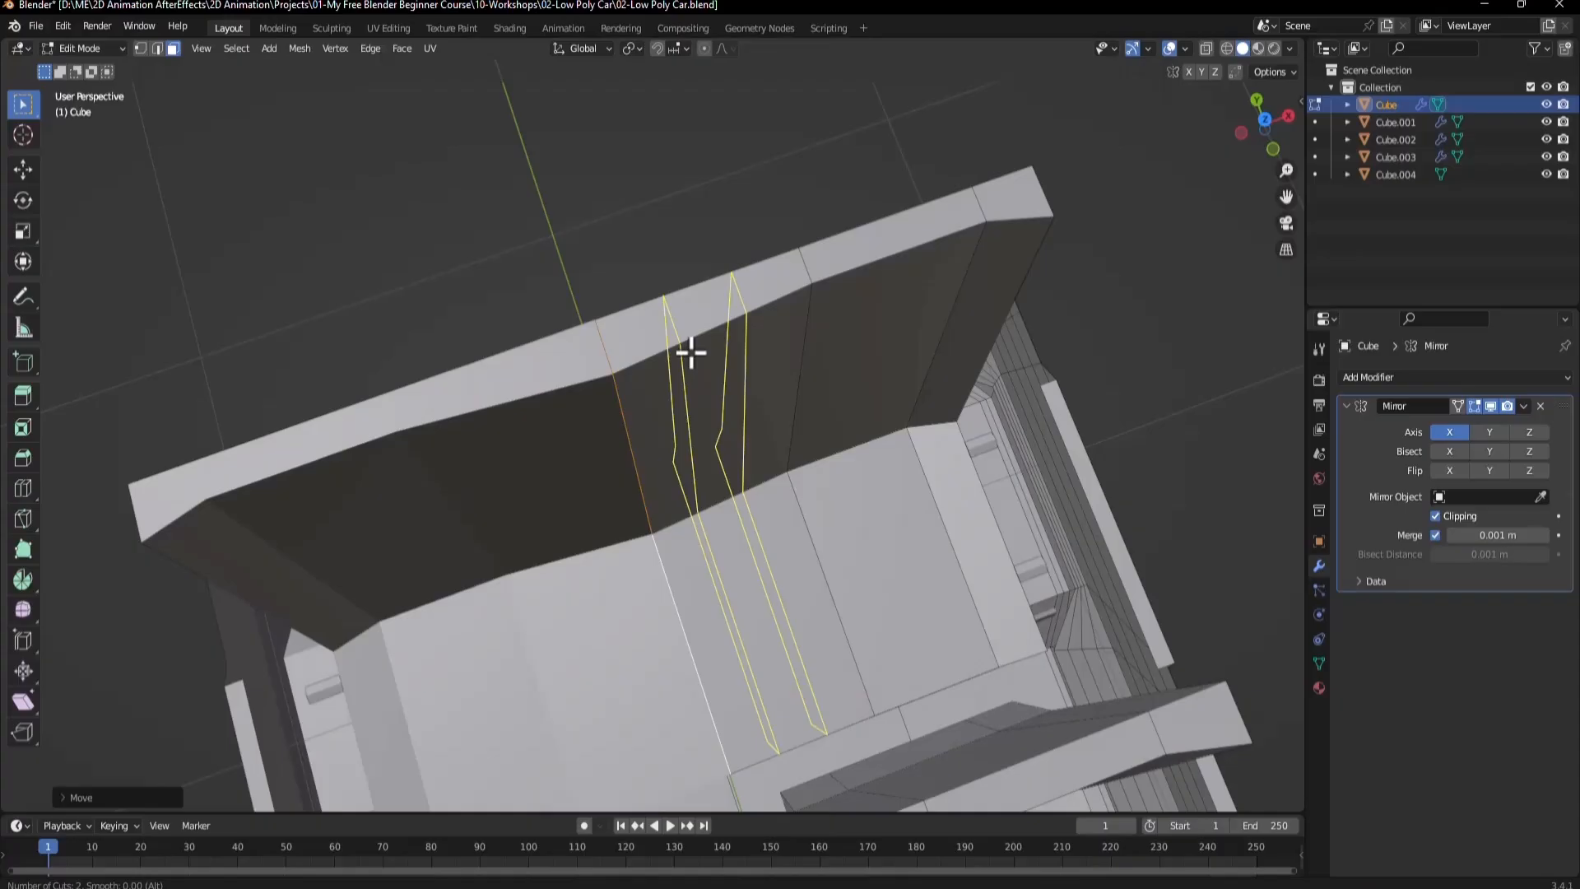
click(691, 354)
right_click(691, 354)
Reshape the bench backrest's middle by moving its centre edge about 0.05 m and the adjacent edge about 0.03 m back along Y.
click(629, 438)
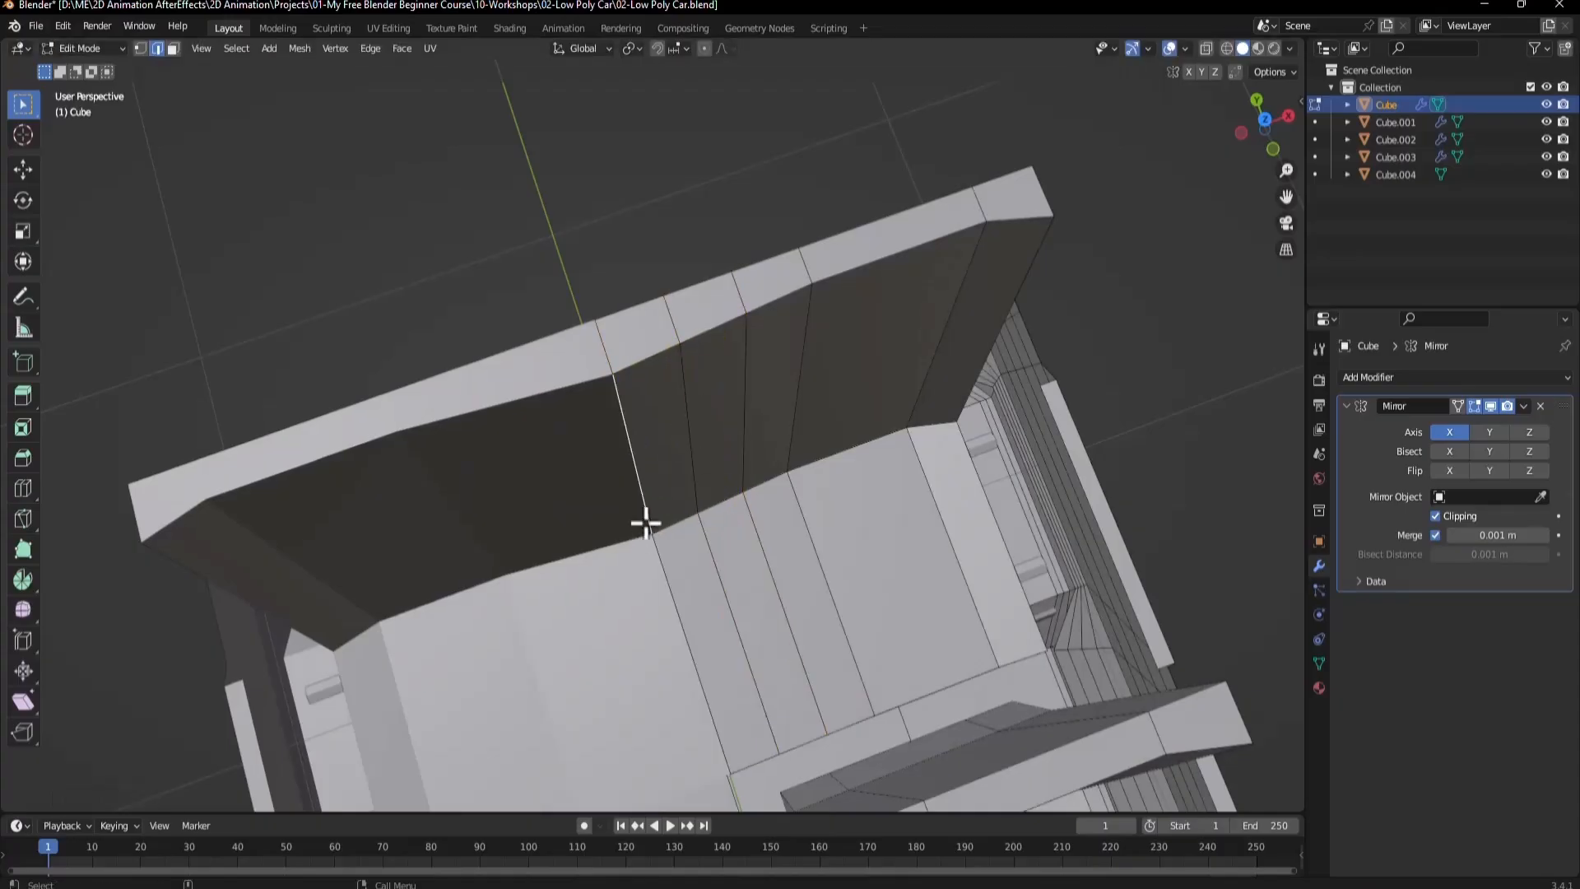
middle_drag(646, 522, 821, 525)
key(g)
key(y)
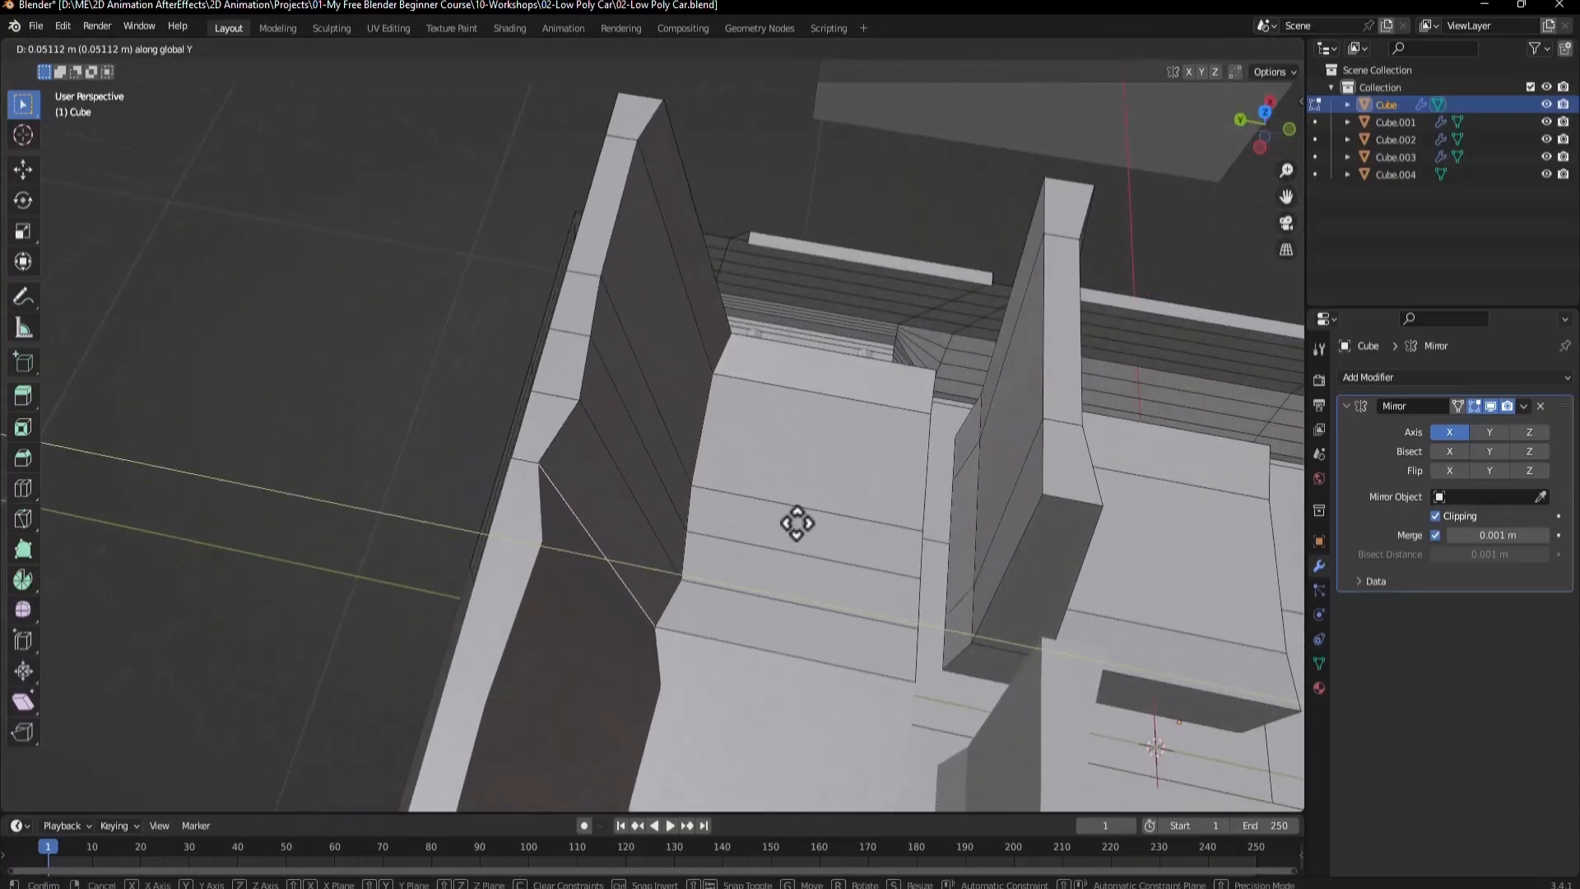
click(794, 520)
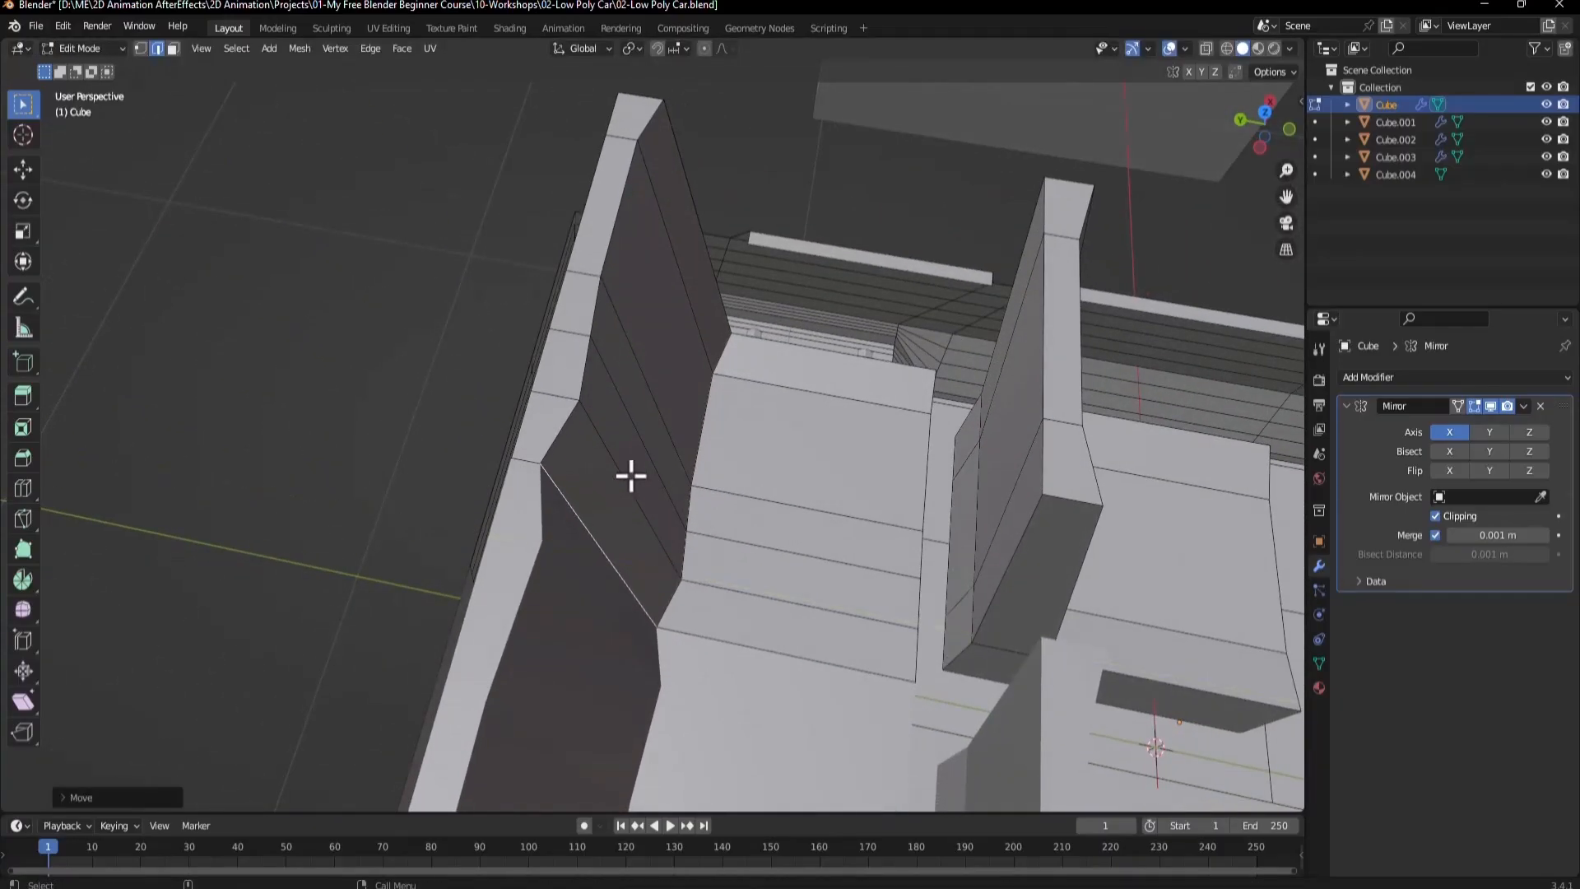
key(ctrl+z)
key(g)
key(y)
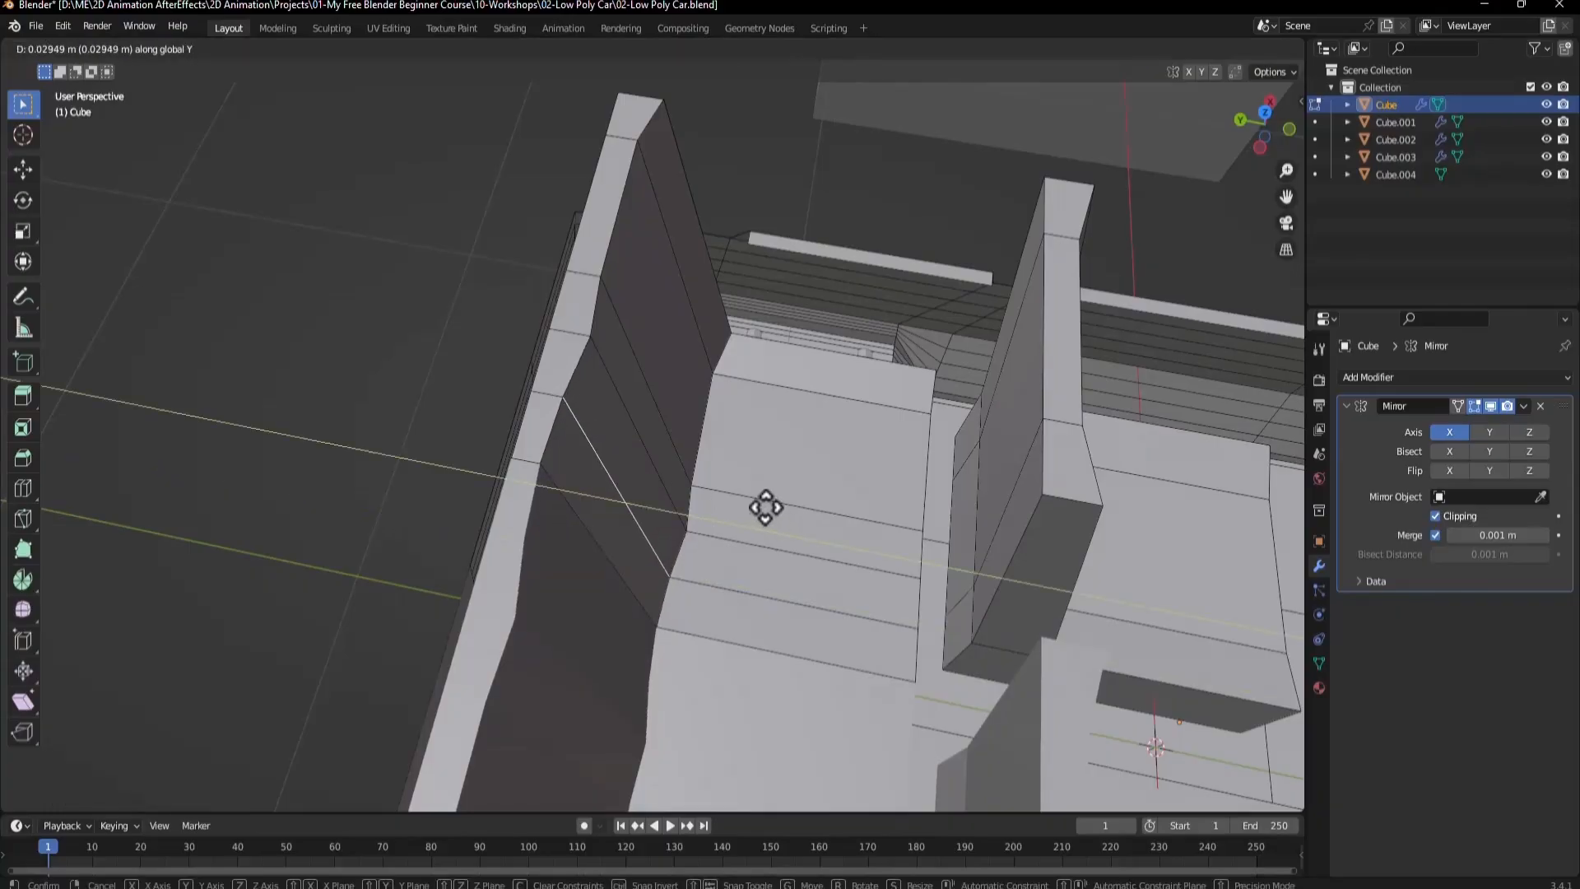
click(766, 508)
Examine the whole car in Object Mode and the seat layout in Edit Mode from several distances.
middle_drag(765, 508, 592, 458)
key(Tab)
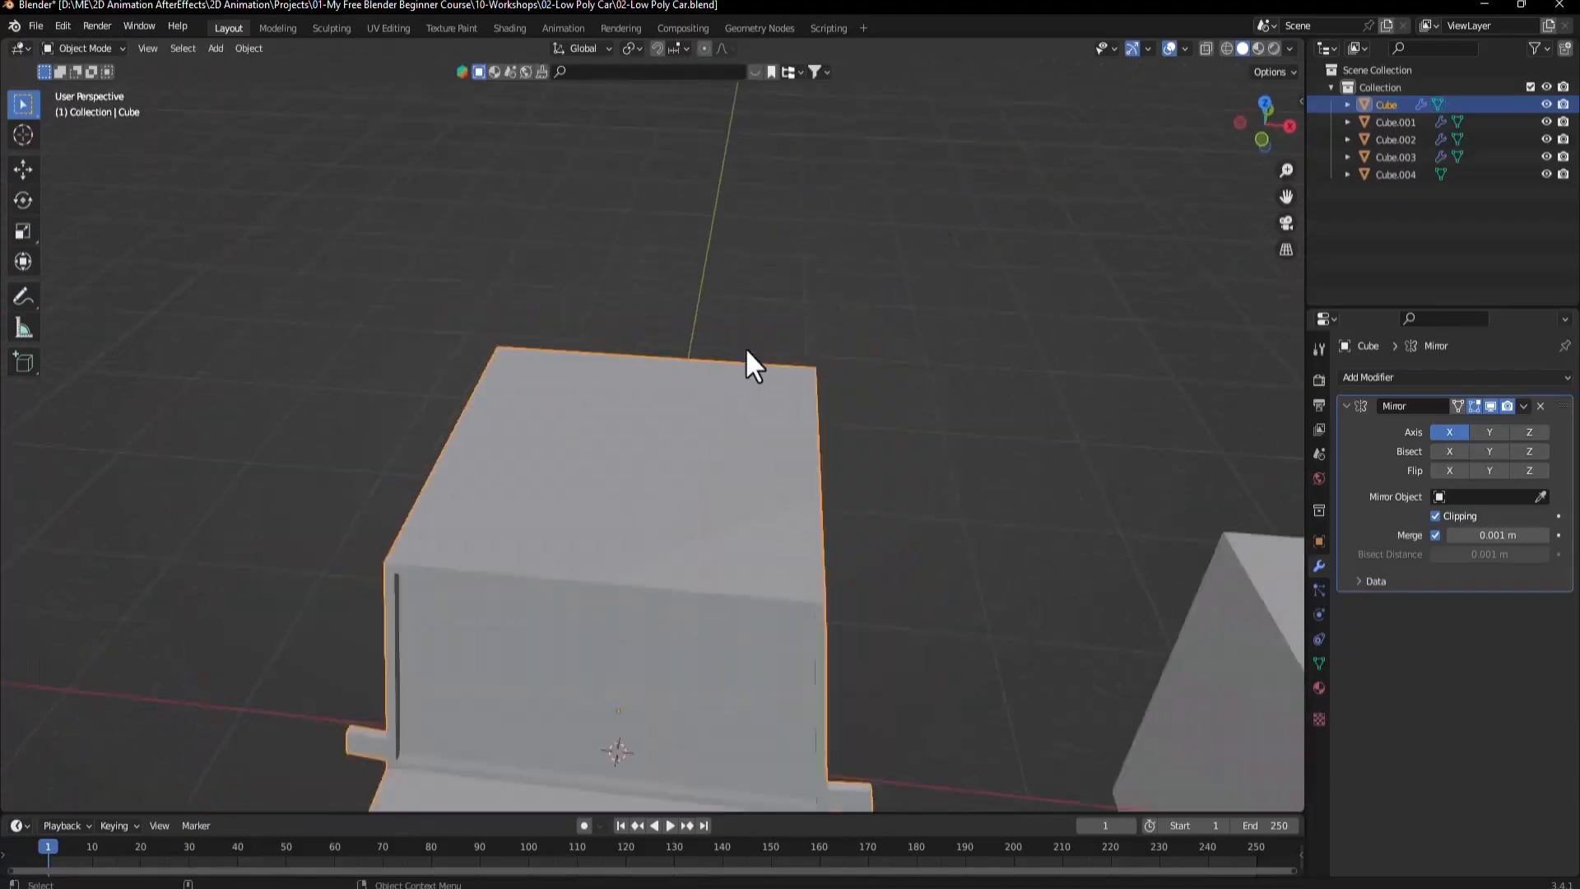
scroll(683, 476, down, 5)
middle_drag(683, 476, 657, 493)
scroll(657, 494, up, 3)
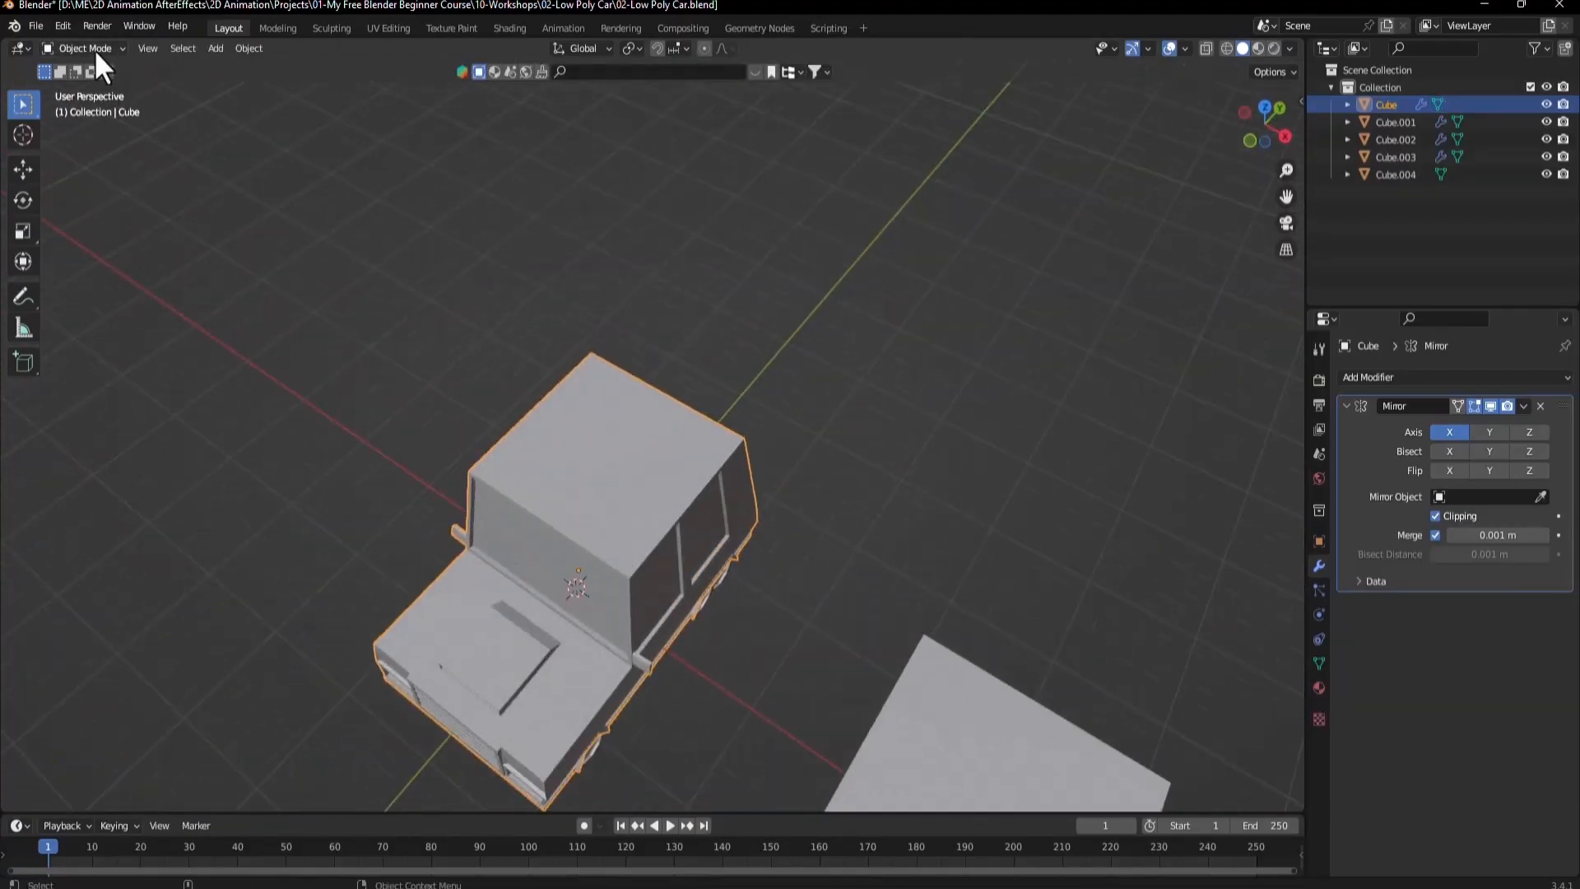
middle_drag(696, 665, 660, 561)
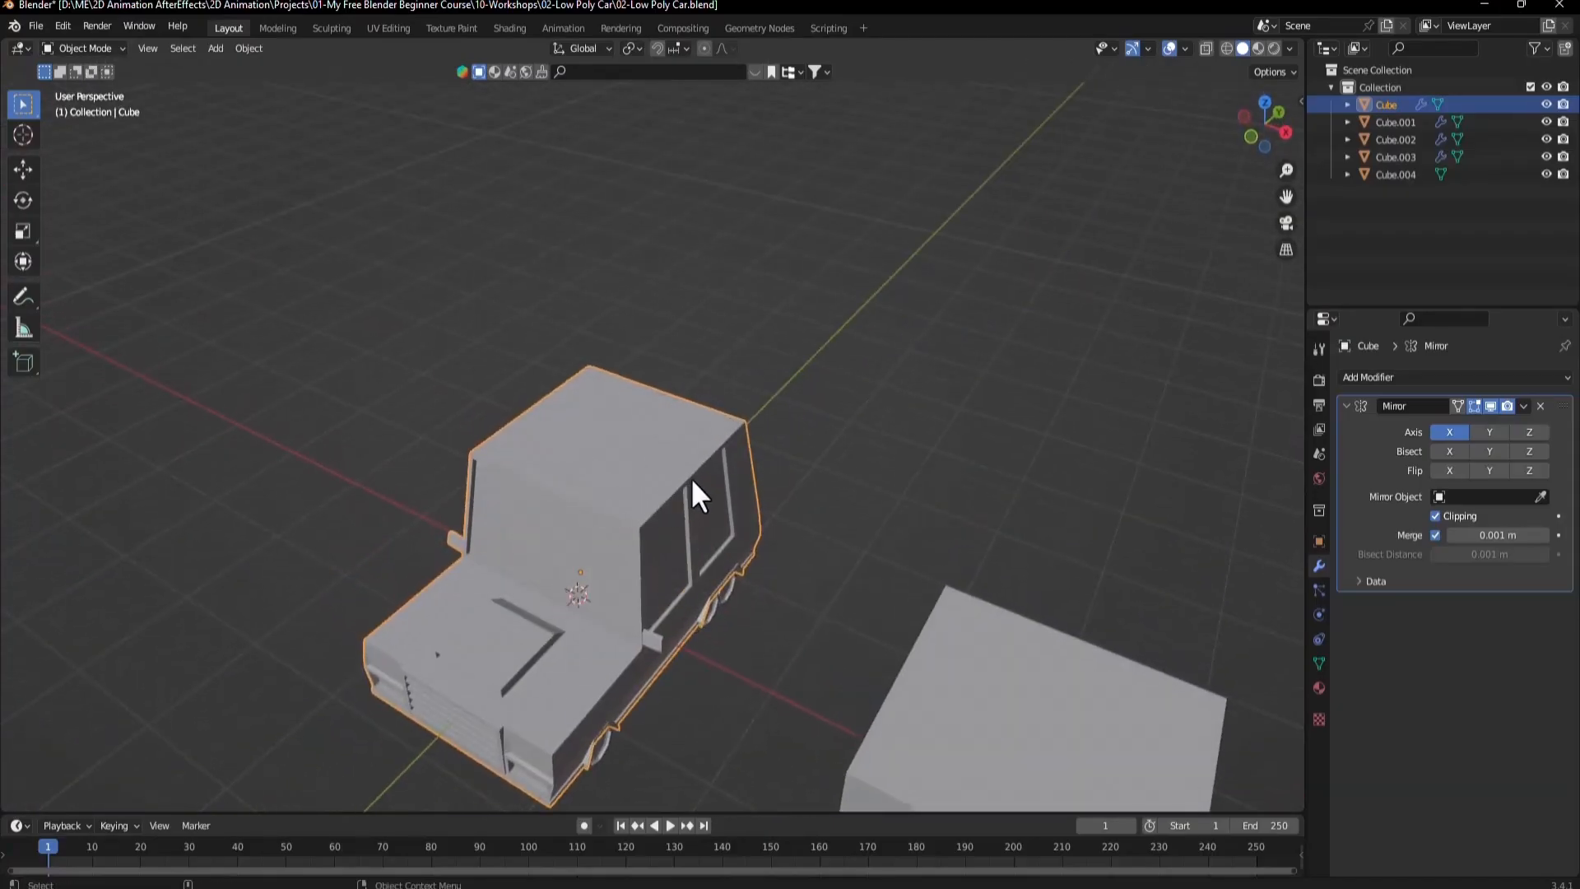
key(Tab)
mouse_move(689, 478)
middle_down()
mouse_move(733, 547)
mouse_move(636, 475)
mouse_move(620, 540)
mouse_move(695, 469)
mouse_move(719, 582)
mouse_move(723, 511)
mouse_move(670, 498)
middle_up()
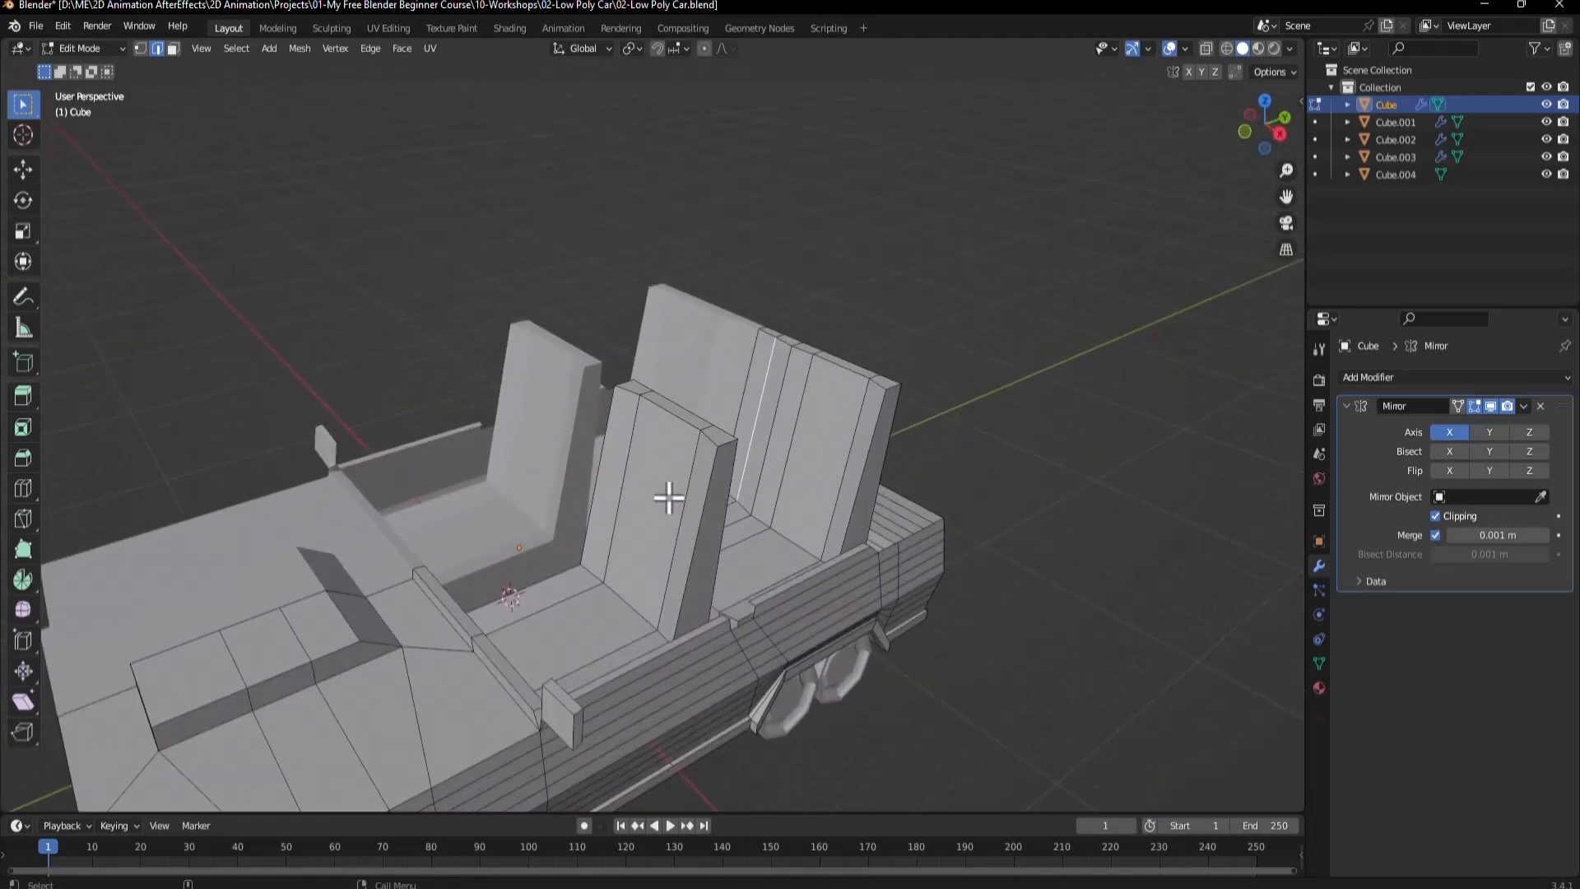
scroll(669, 497, down, 3)
scroll(680, 489, down, 3)
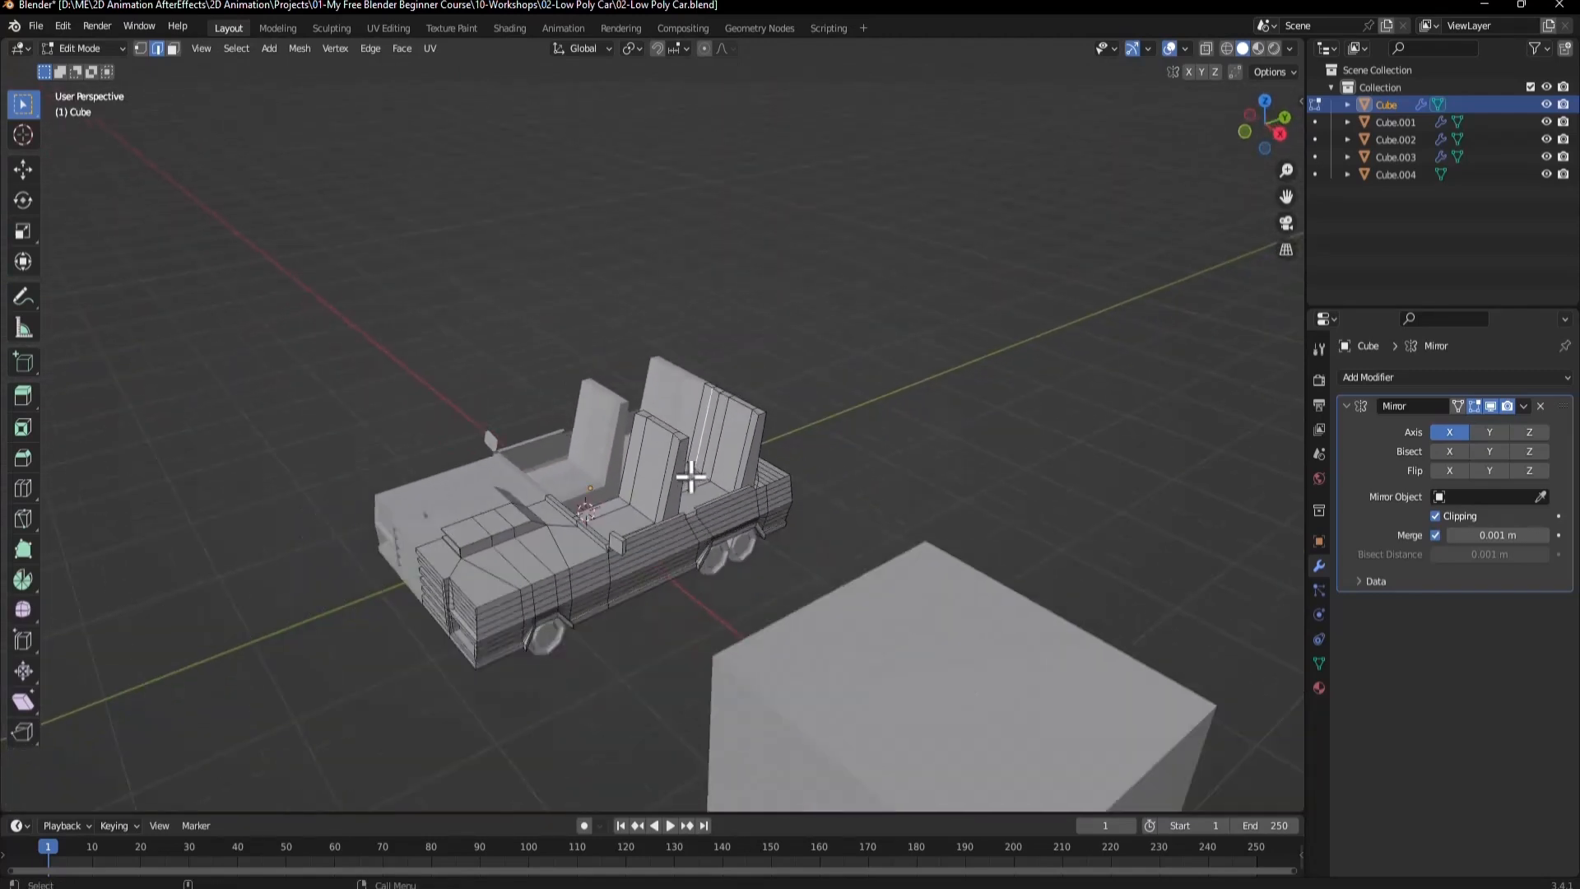
scroll(691, 472, up, 3)
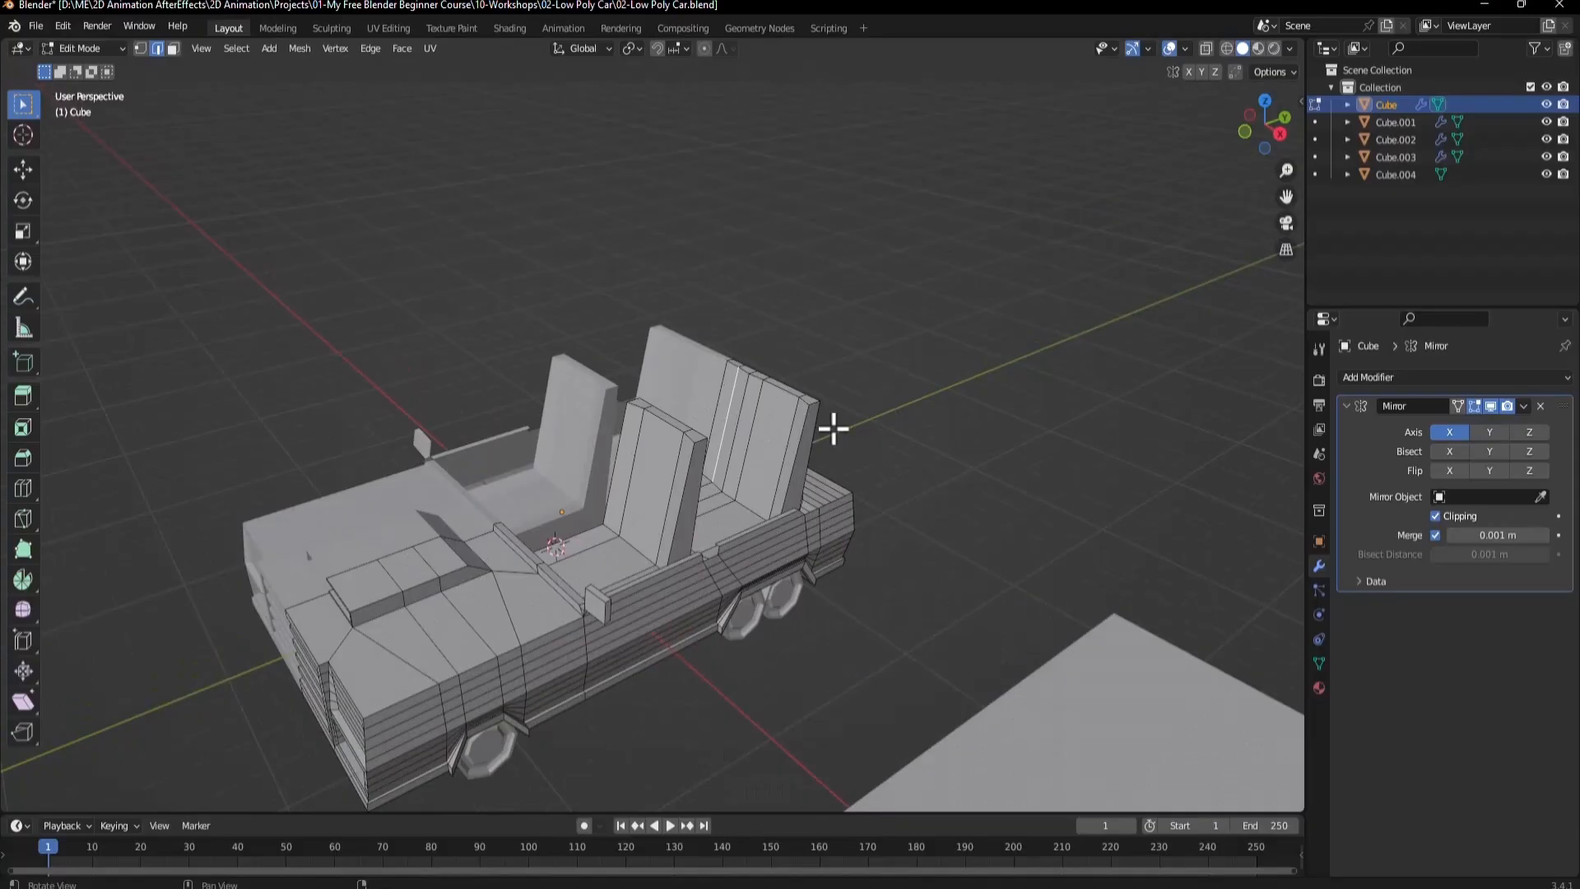
Unhide the car body's hidden cabin geometry and clear the selection.
key(alt+h)
click(1007, 331)
scroll(851, 342, down, 4)
middle_drag(784, 420, 804, 469)
scroll(804, 493, up, 3)
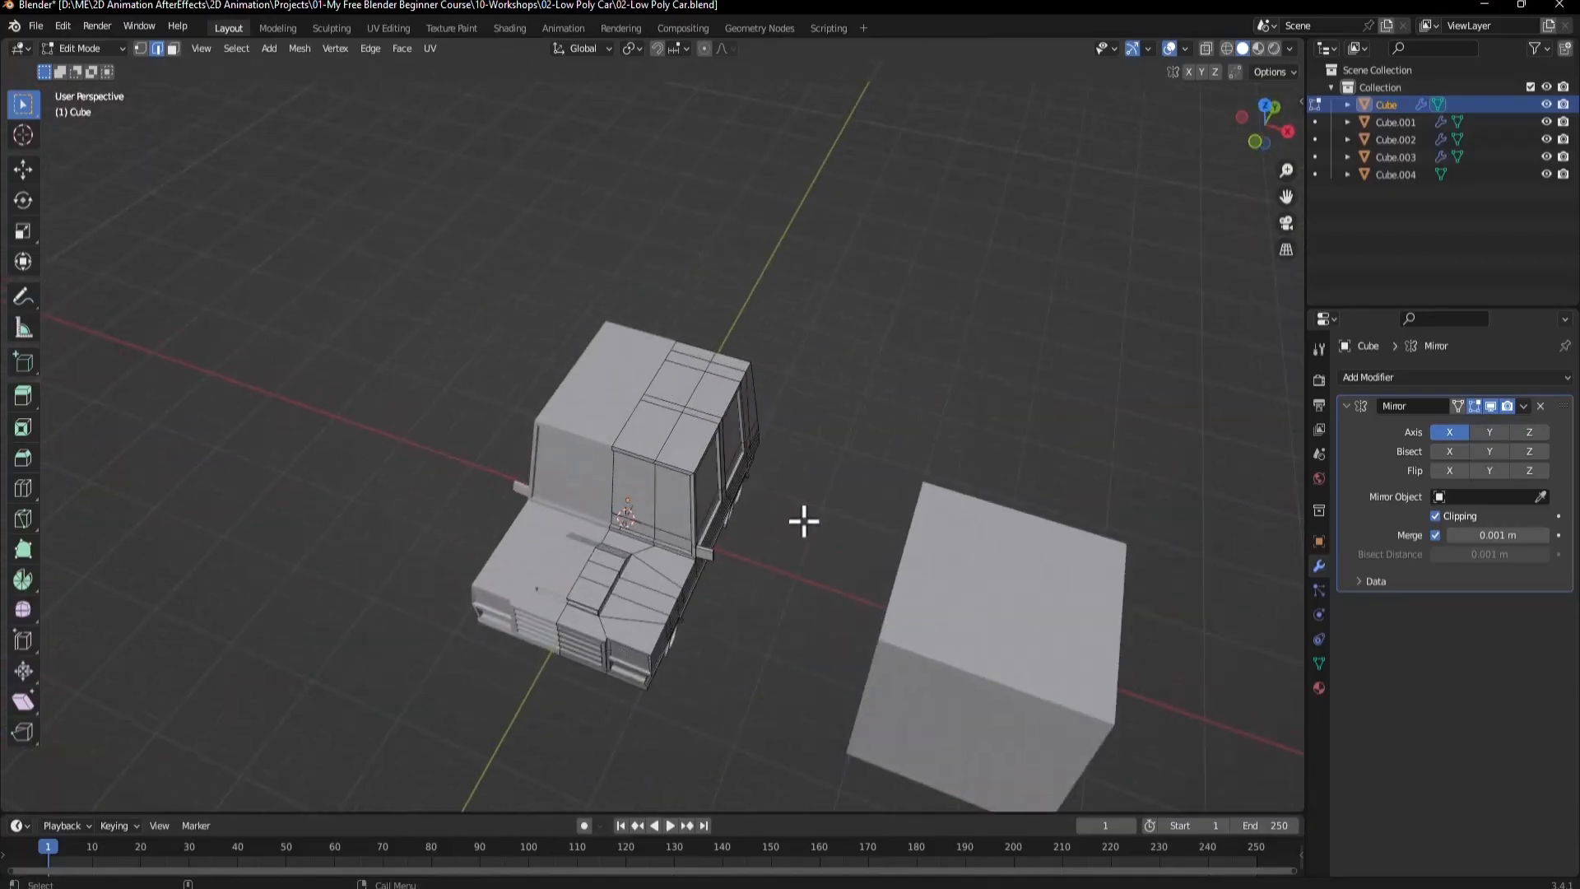
Delete the large spare cube beside the car in Object Mode and select the car body.
key(Tab)
click(1018, 598)
key(x)
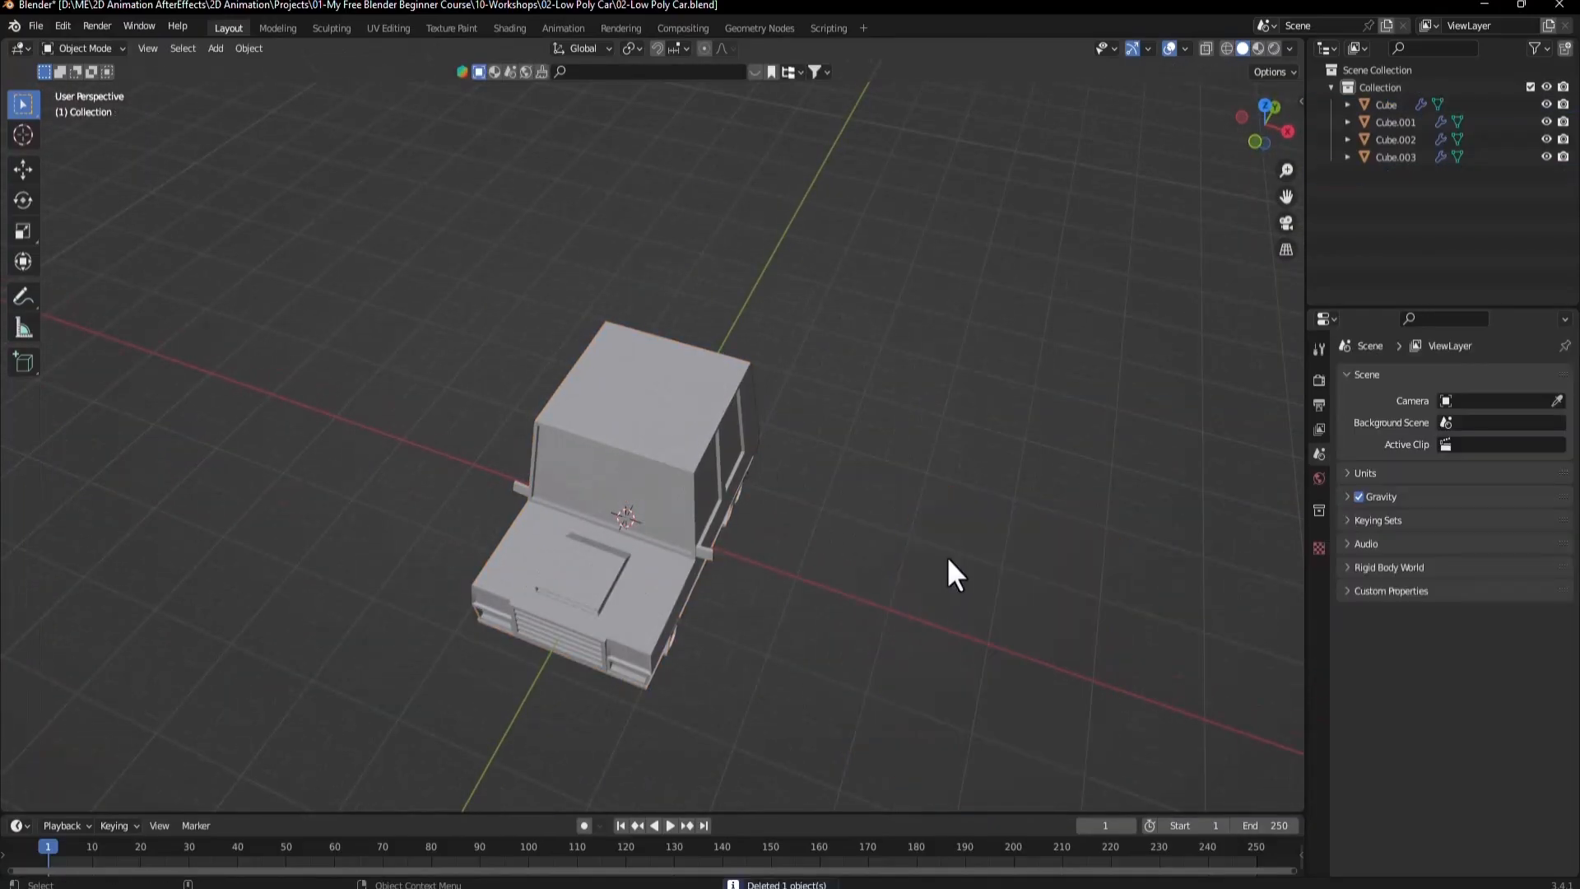
click(677, 499)
scroll(722, 497, up, 3)
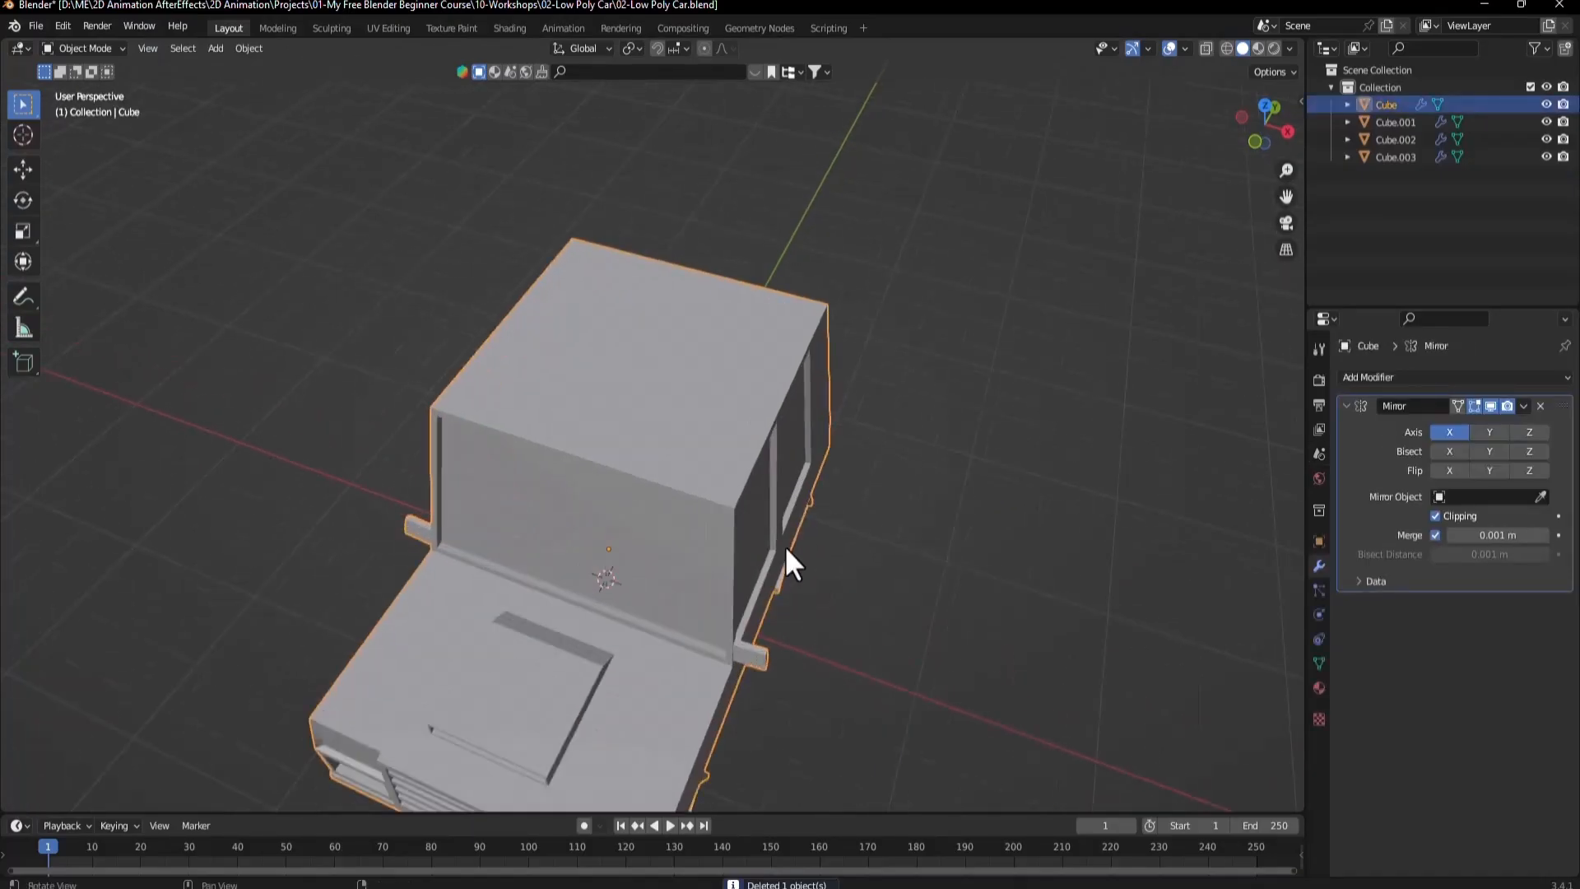
middle_drag(783, 545, 1128, 843)
Switch to the reference image, examine the car's front and headlights, and return to Blender.
key(alt+Tab)
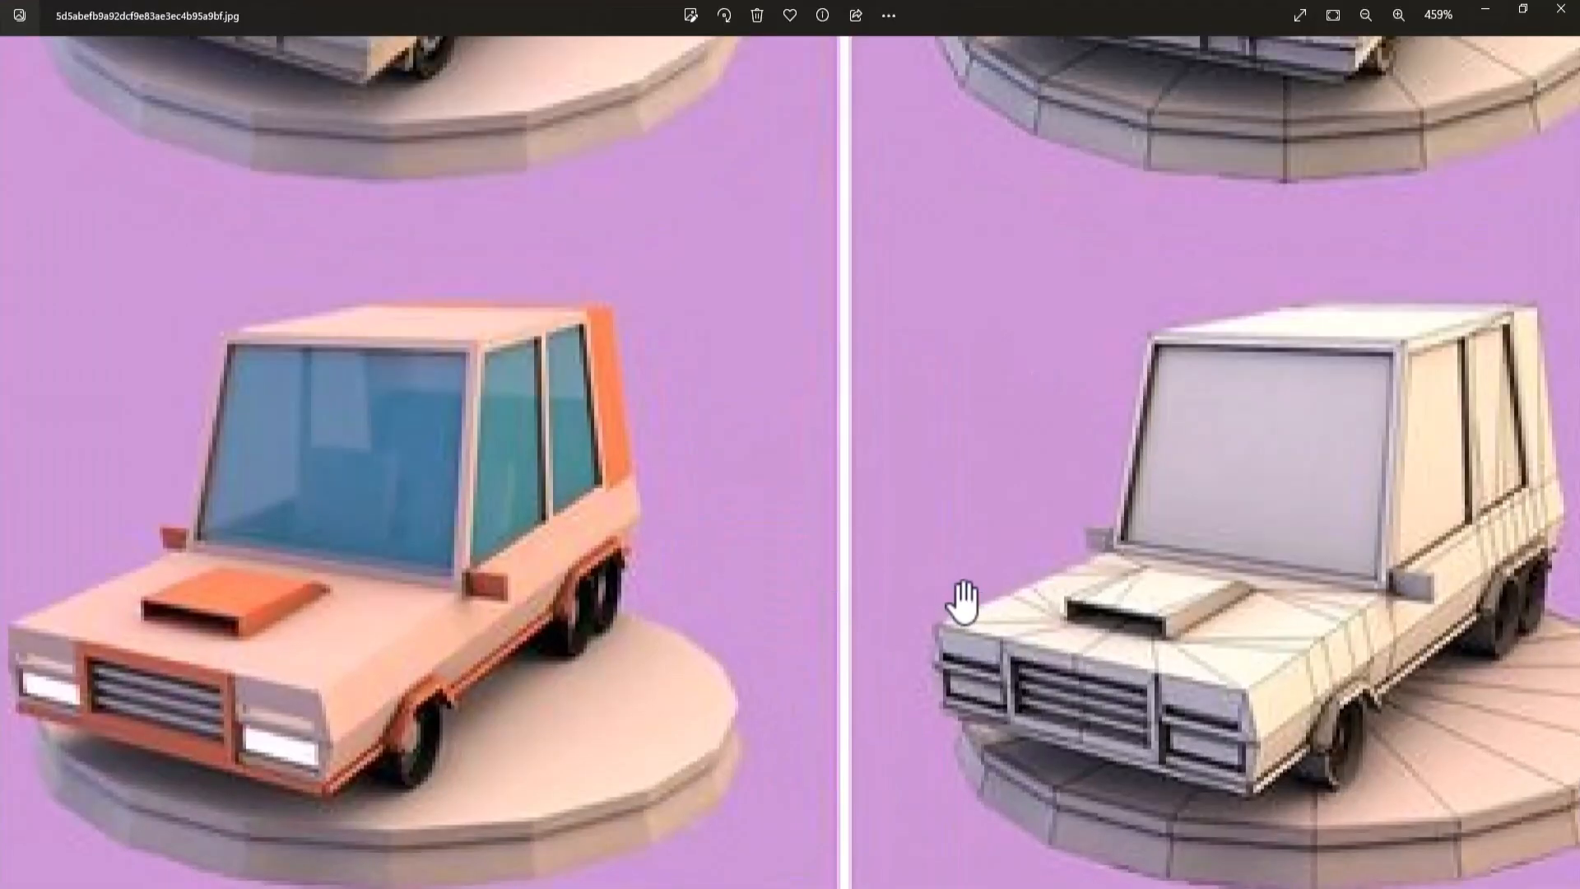
drag(477, 462, 692, 428)
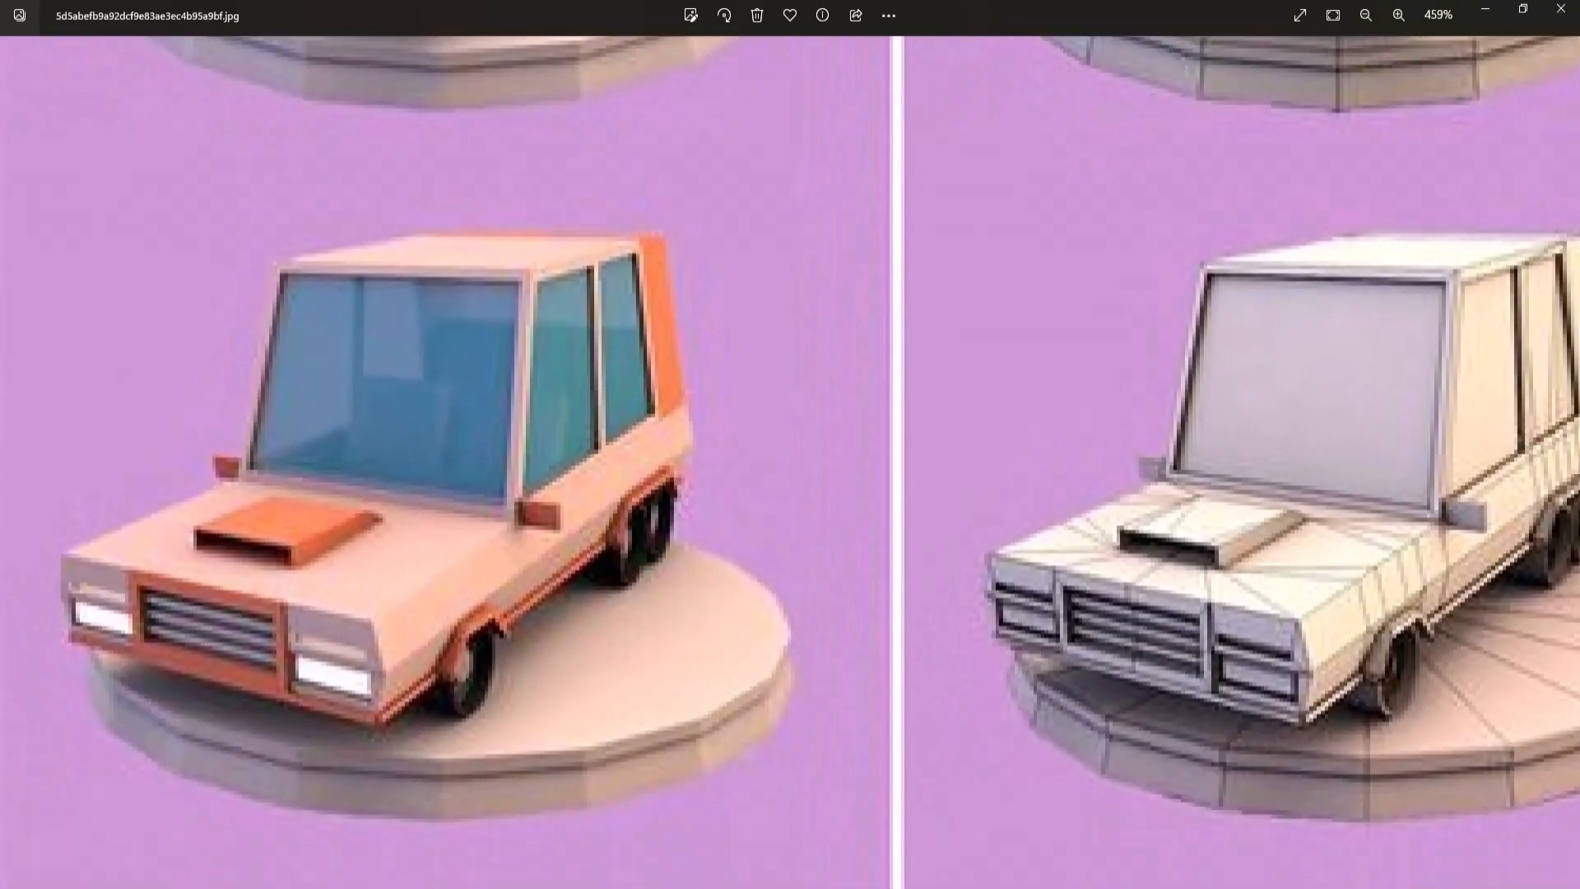
key(alt+Tab)
Select the faces of the lower headlight recess, including its inner walls and surrounding frame, in the body's Edit Mode.
scroll(695, 522, down, 5)
middle_drag(694, 521, 575, 483)
scroll(527, 498, up, 4)
key(Tab)
scroll(491, 484, up, 3)
scroll(574, 483, up, 2)
key(3)
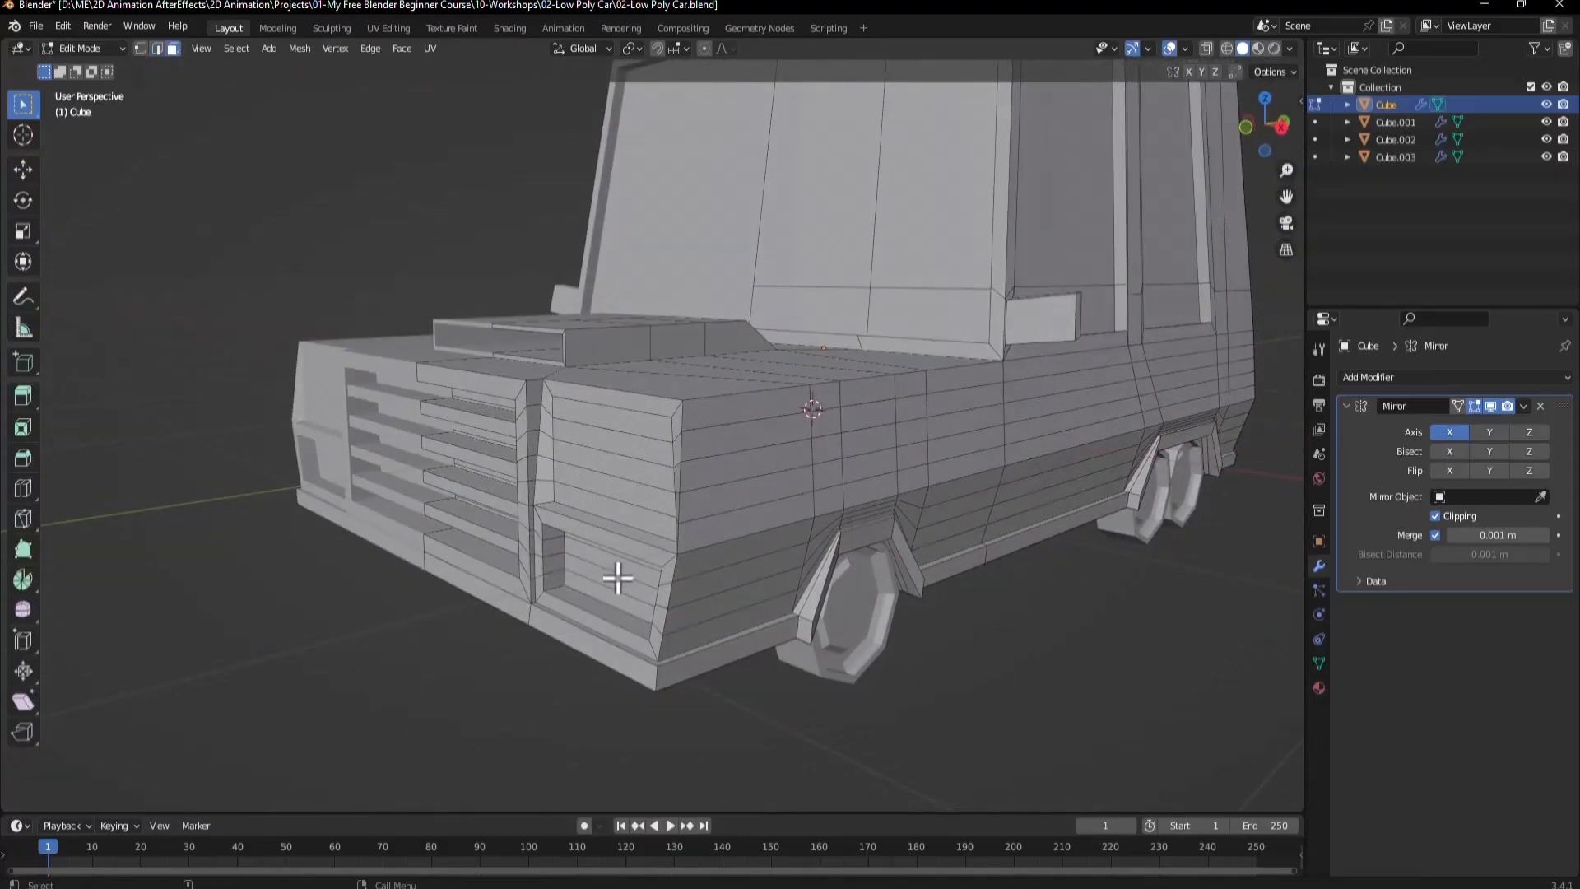
middle_drag(617, 579, 715, 471)
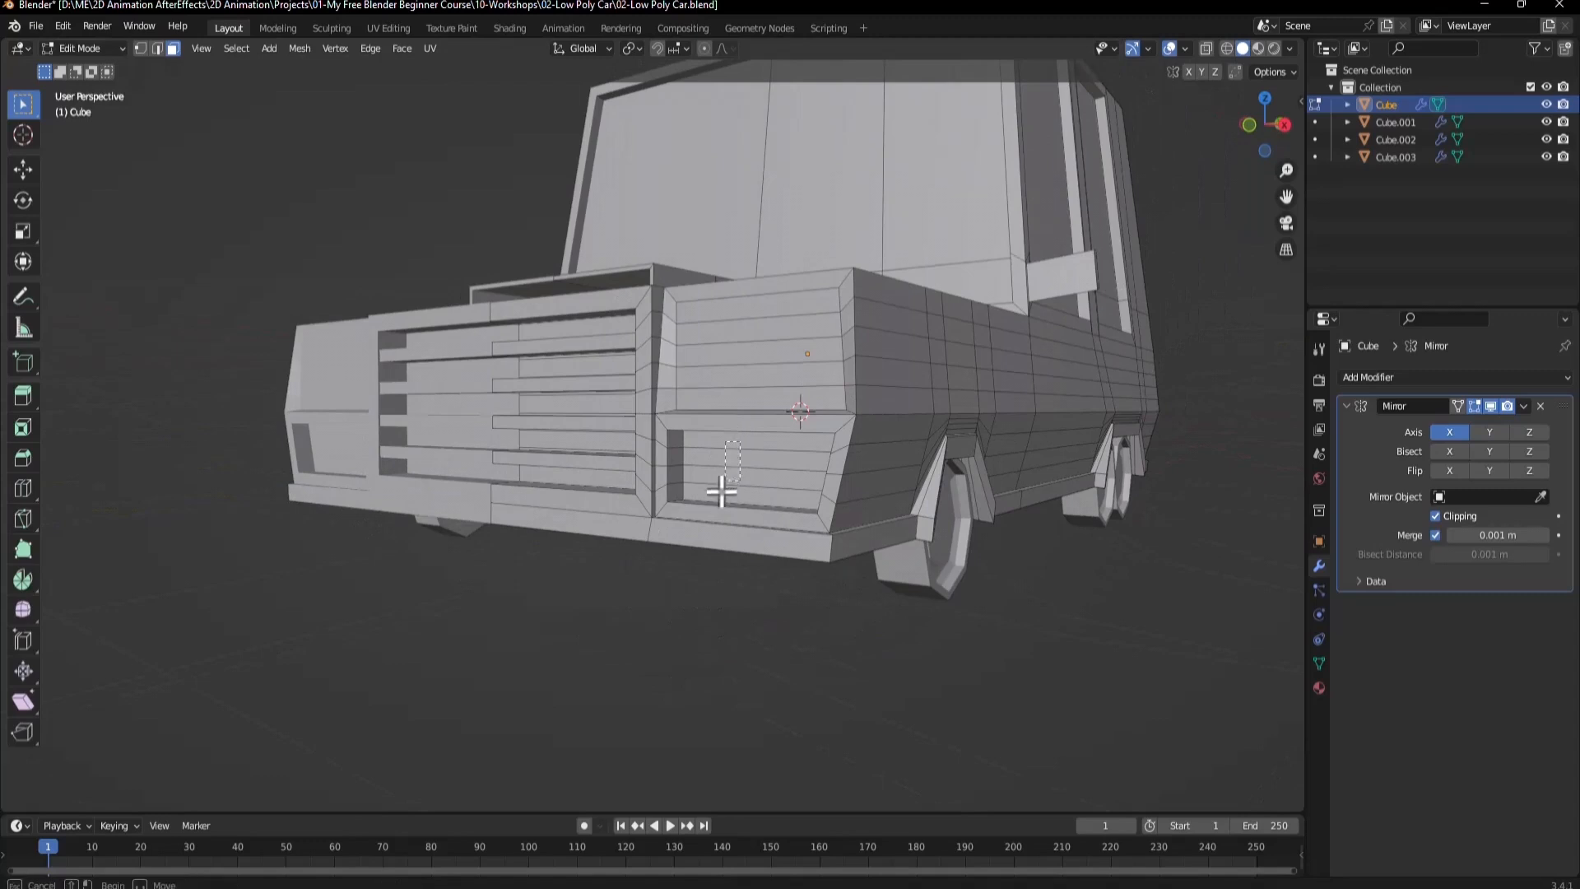
click(717, 497)
key(ctrl+KP_Add)
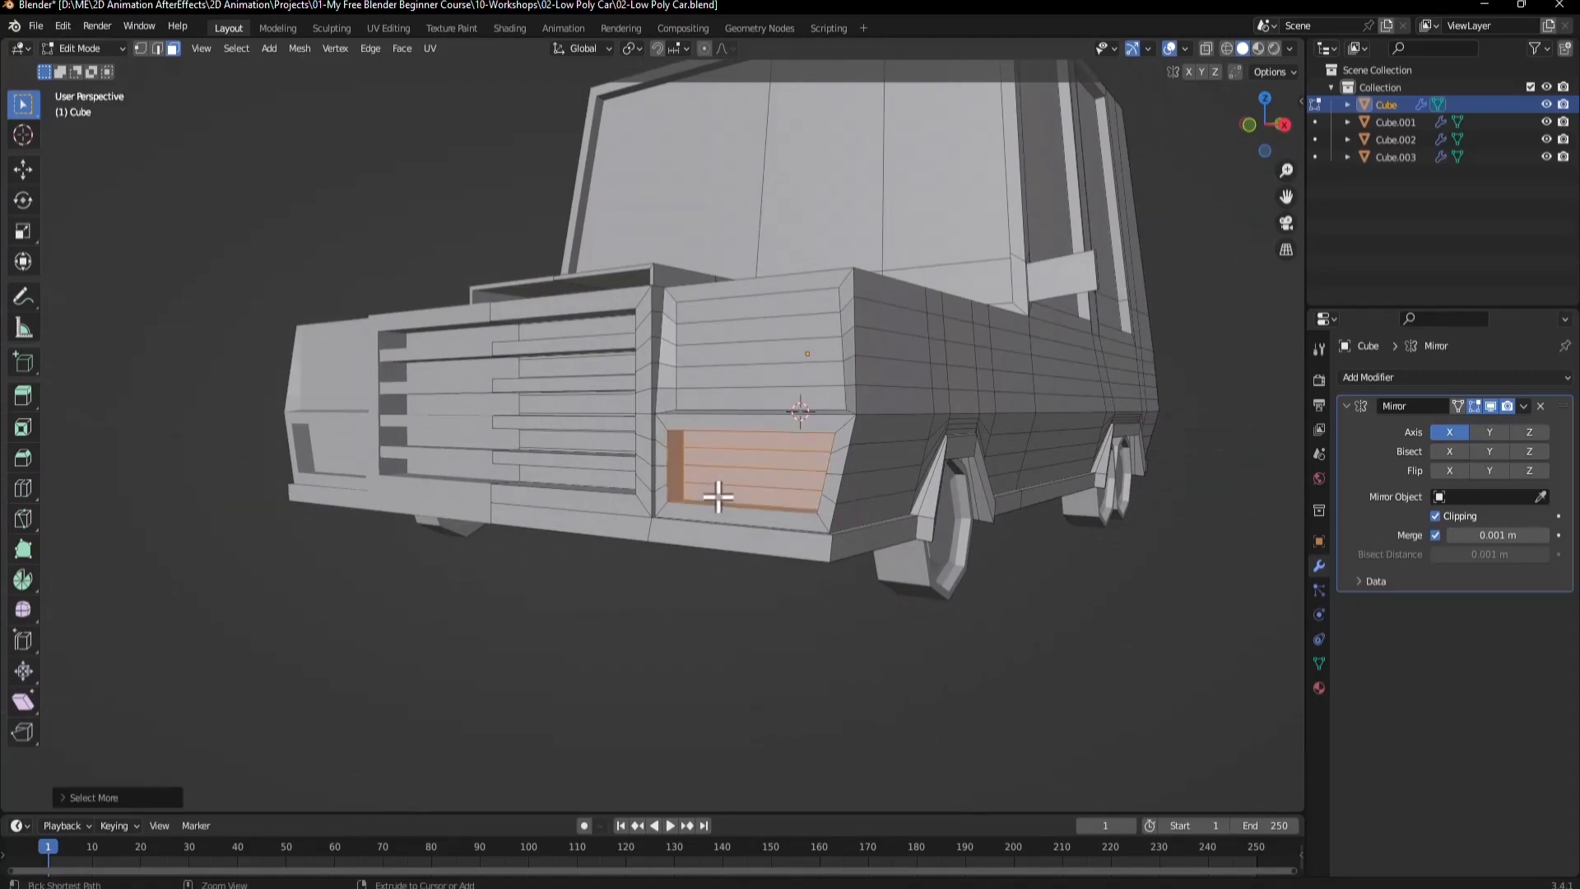
key(ctrl+KP_Add)
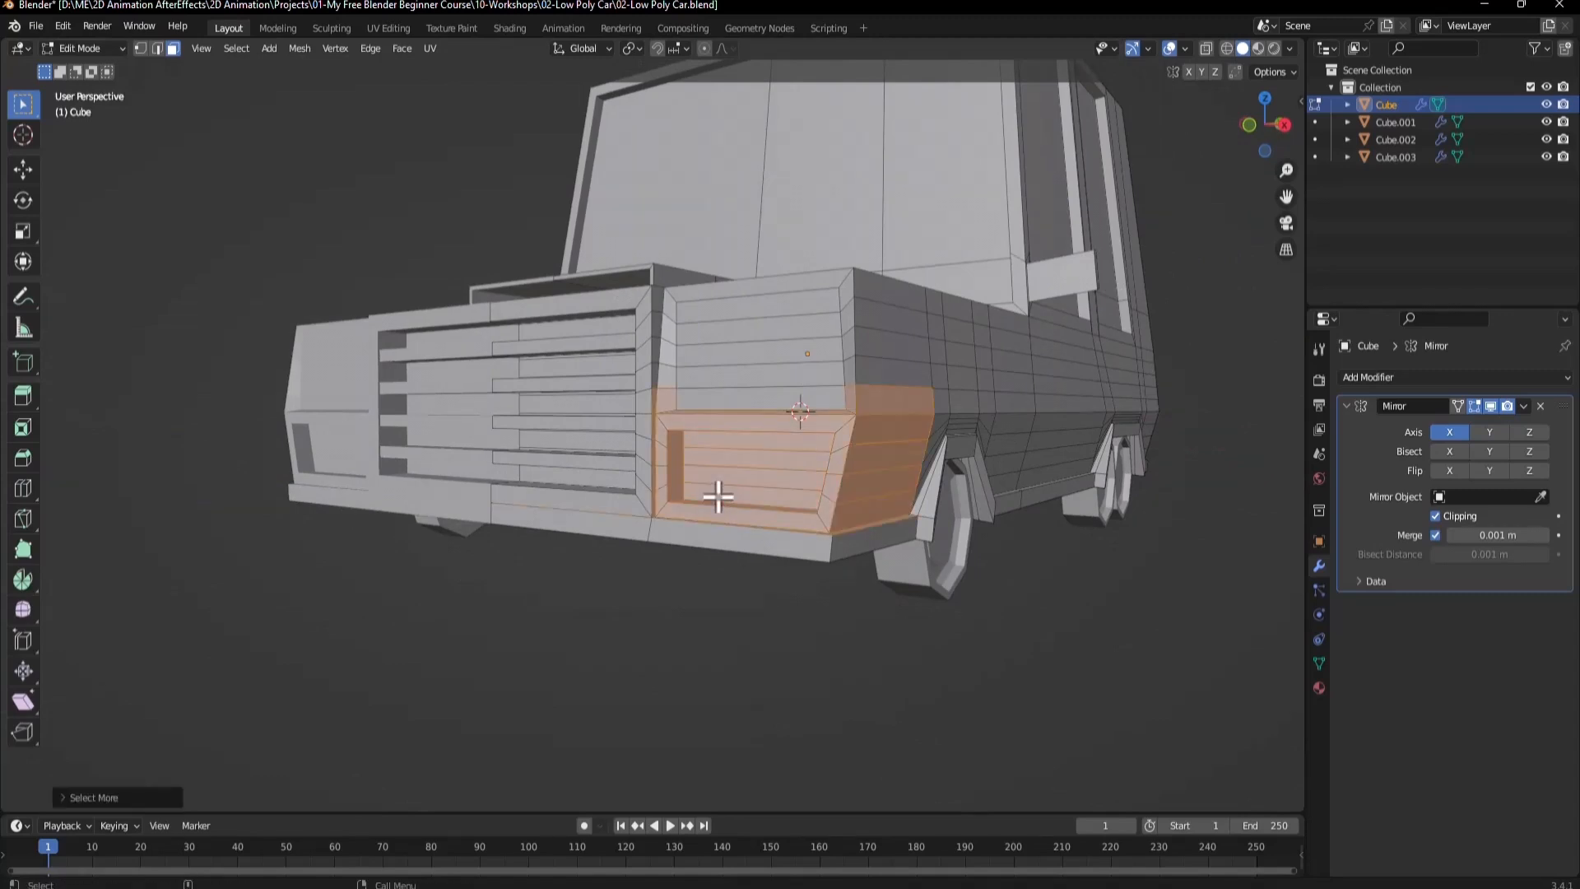
key(ctrl+z)
middle_drag(718, 497, 755, 500)
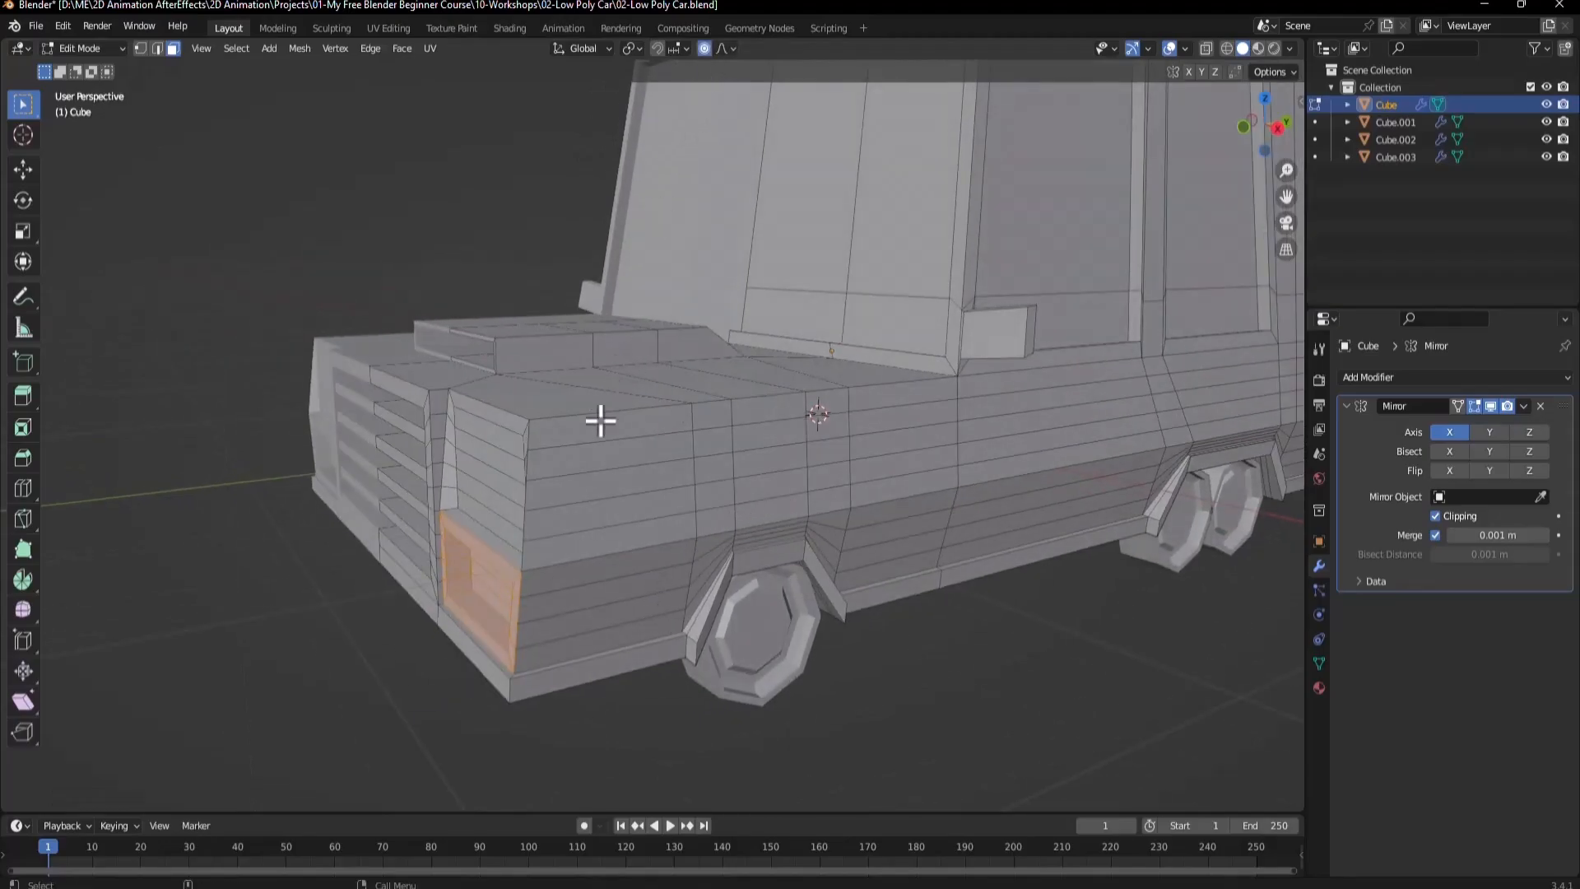
Move the headlight faces about 0.04 m back along Y using smooth proportional editing with a radius of about 0.32 m.
key(g)
key(y)
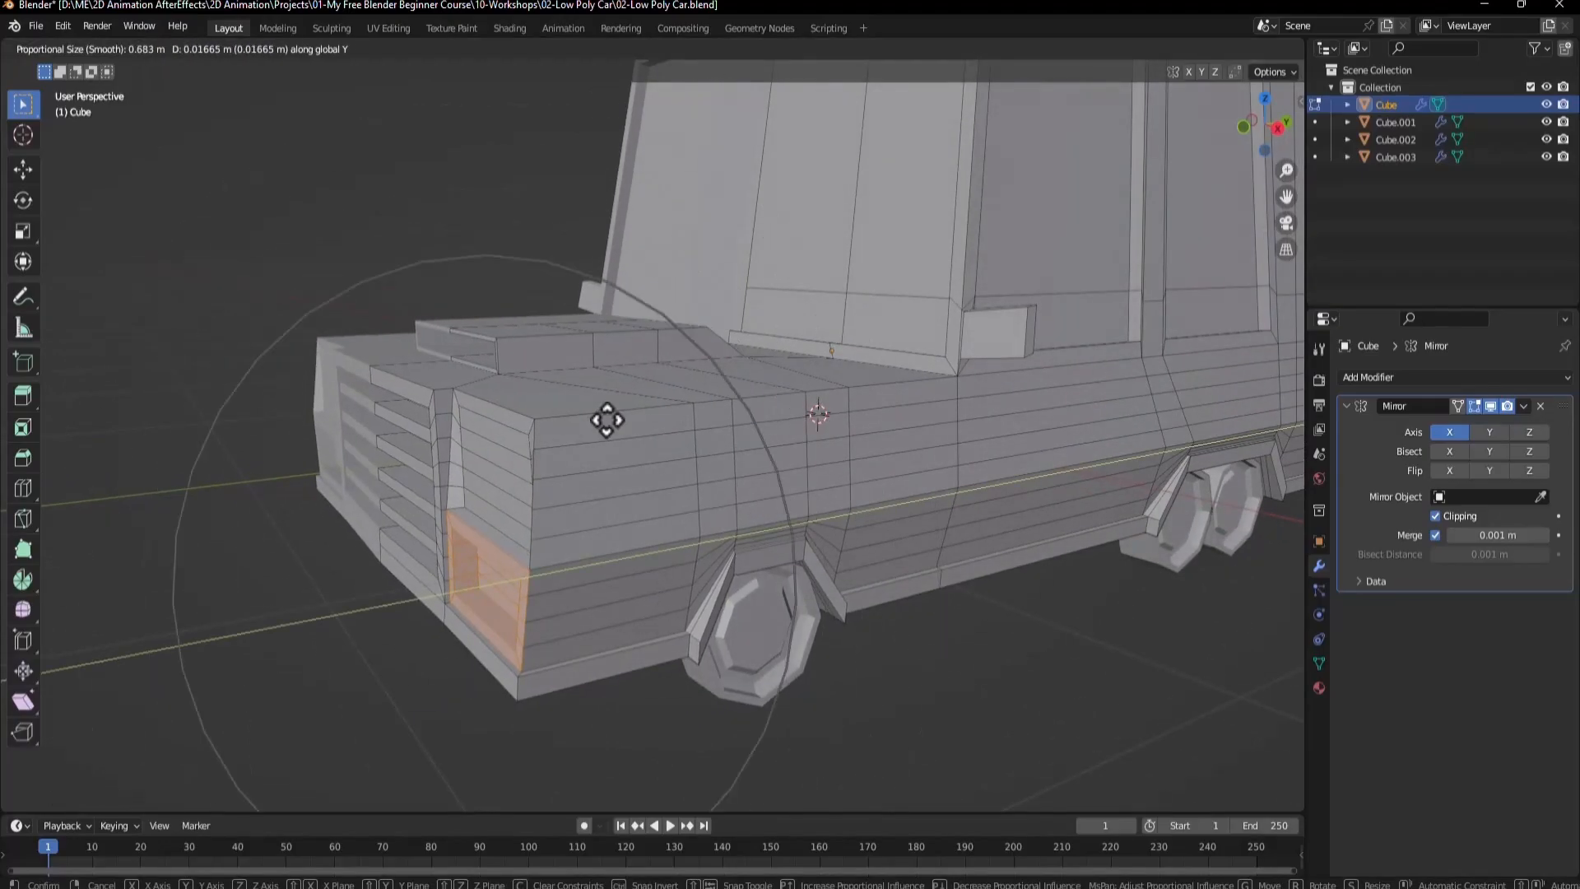
scroll(607, 420, up, 8)
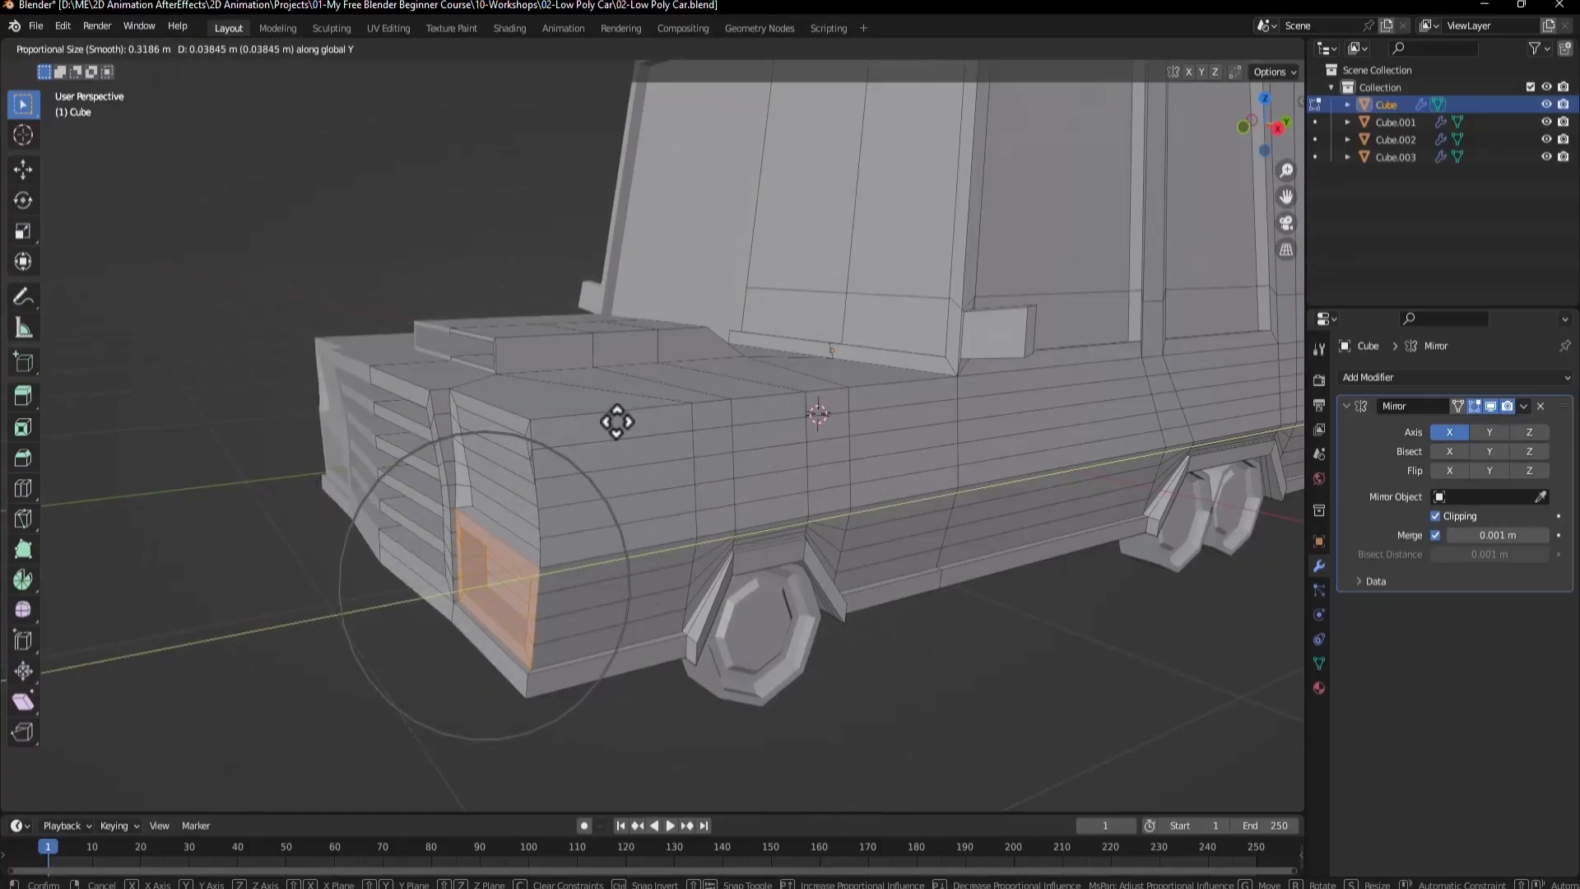
click(617, 419)
middle_drag(617, 418, 608, 515)
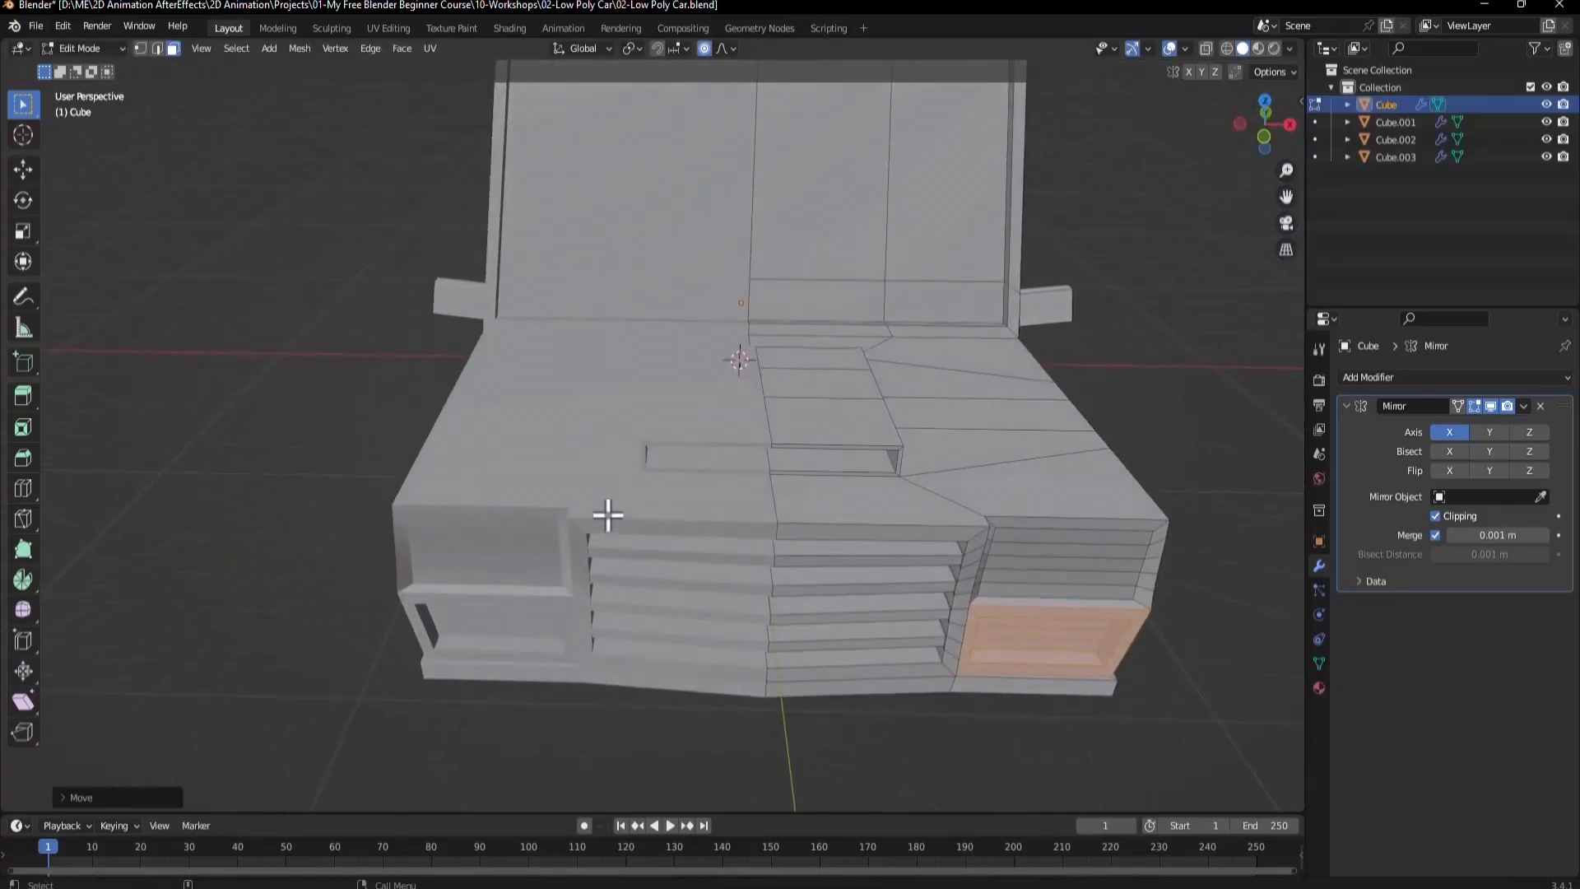
Return to Object Mode and save the car's blend file.
key(Tab)
scroll(876, 548, down, 5)
middle_drag(876, 548, 683, 526)
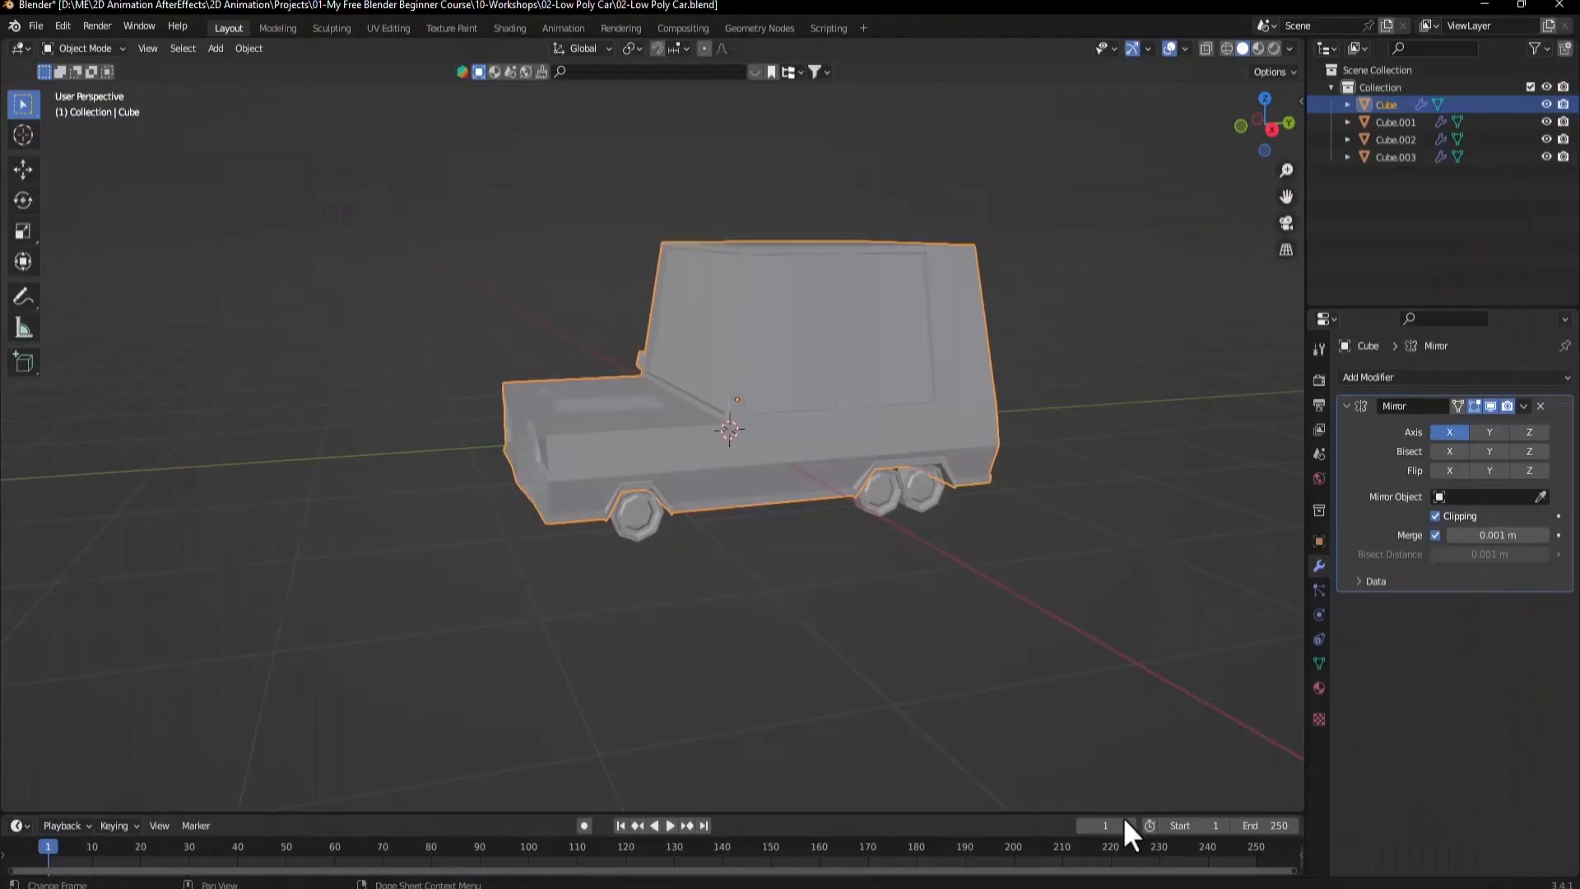
middle_drag(1029, 642, 822, 471)
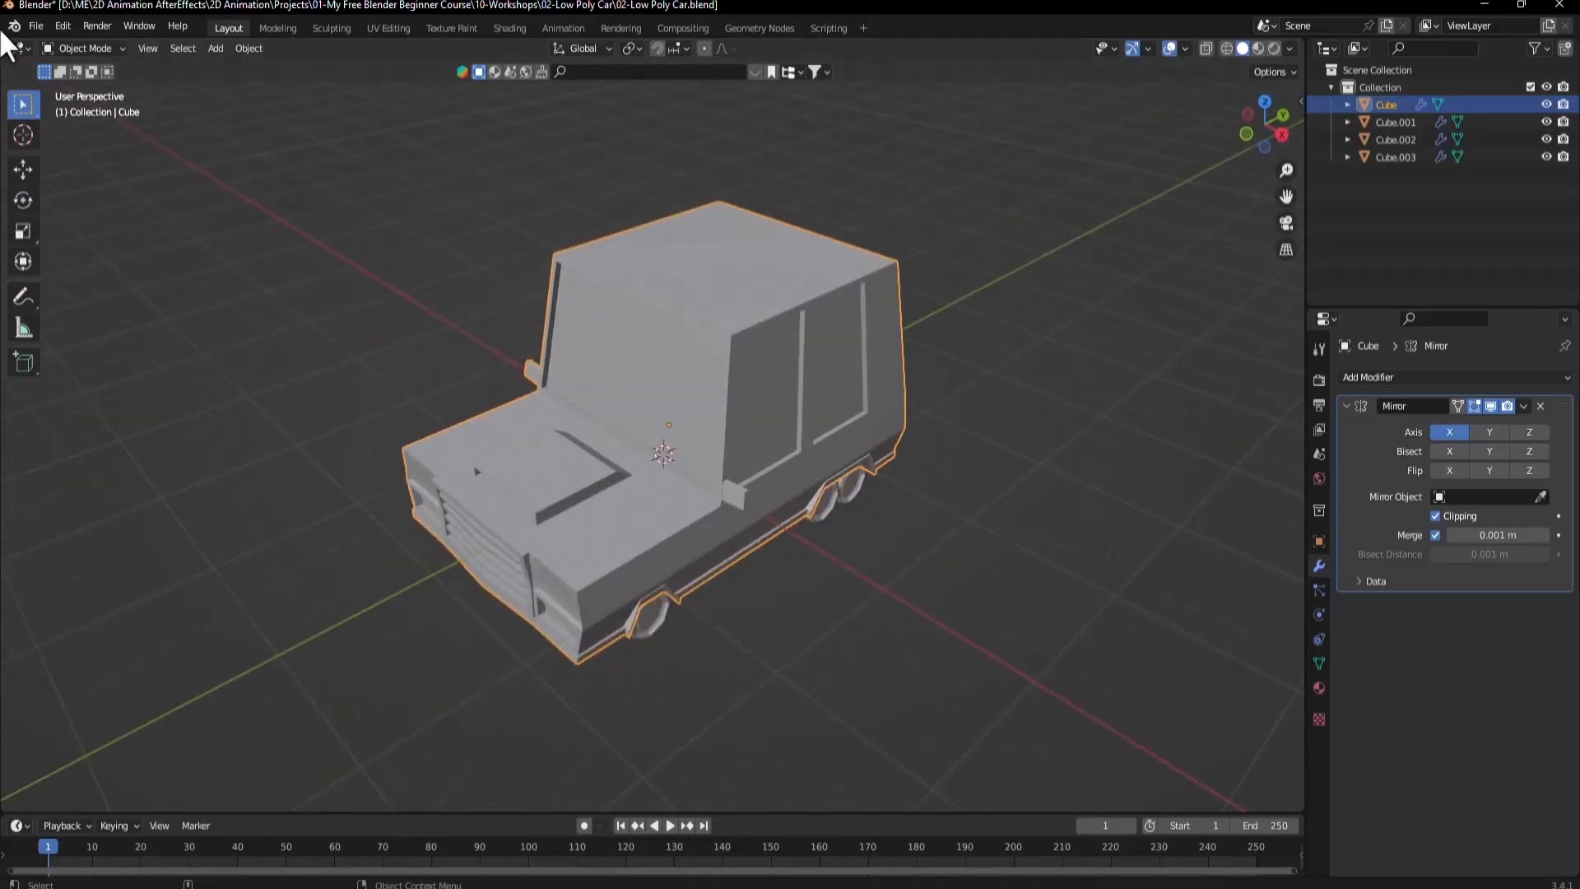
key(ctrl+s)
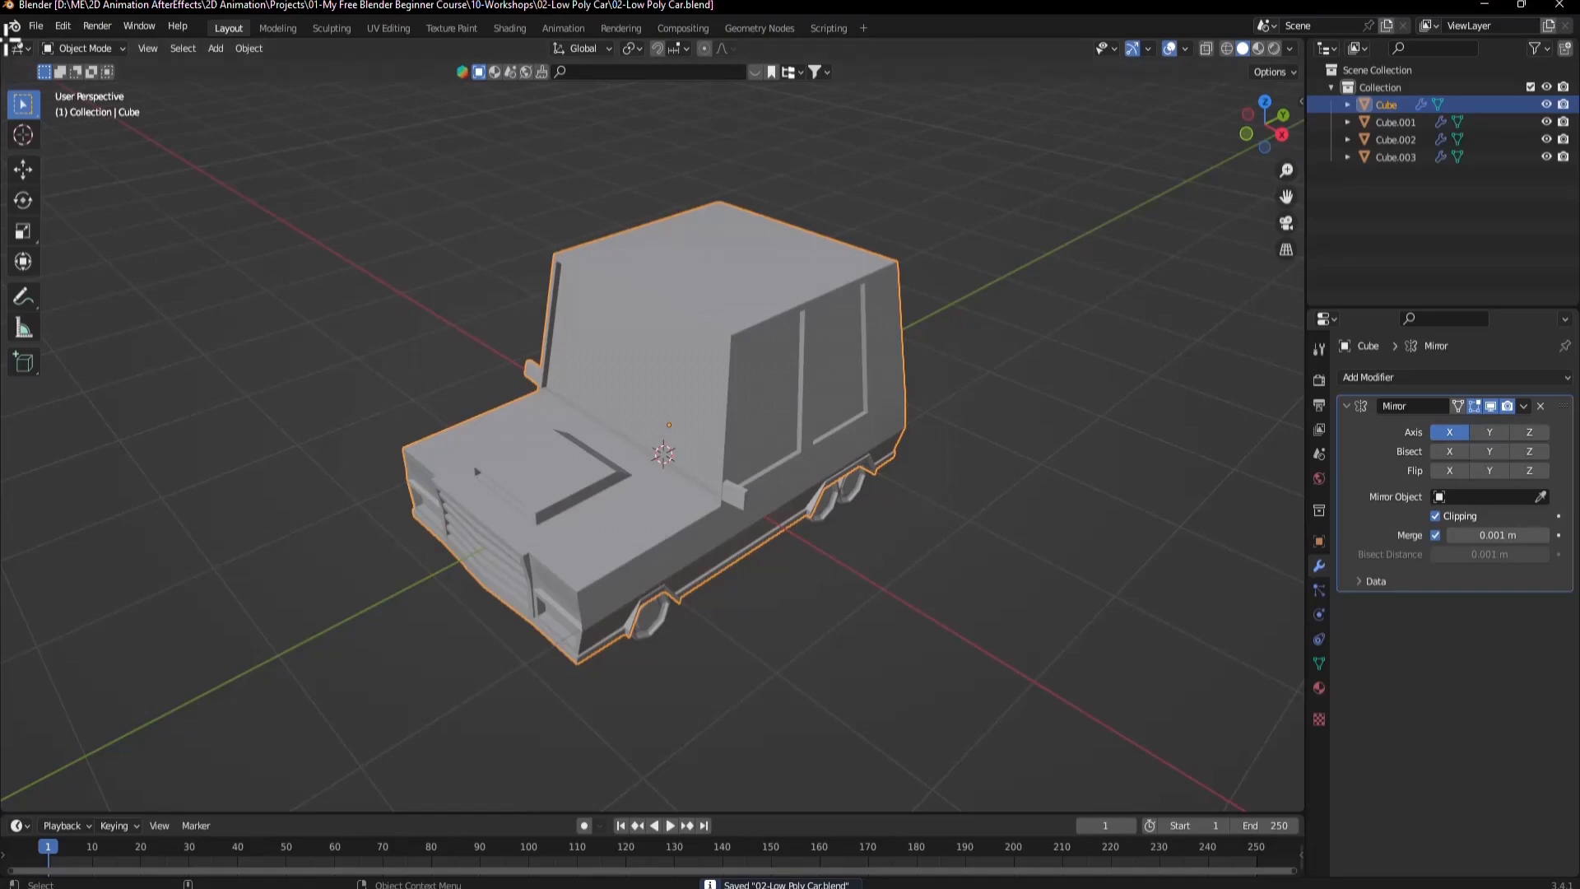
Split the 3D viewport into two side-by-side views and add a plane mesh to the scene.
drag(3, 46, 654, 105)
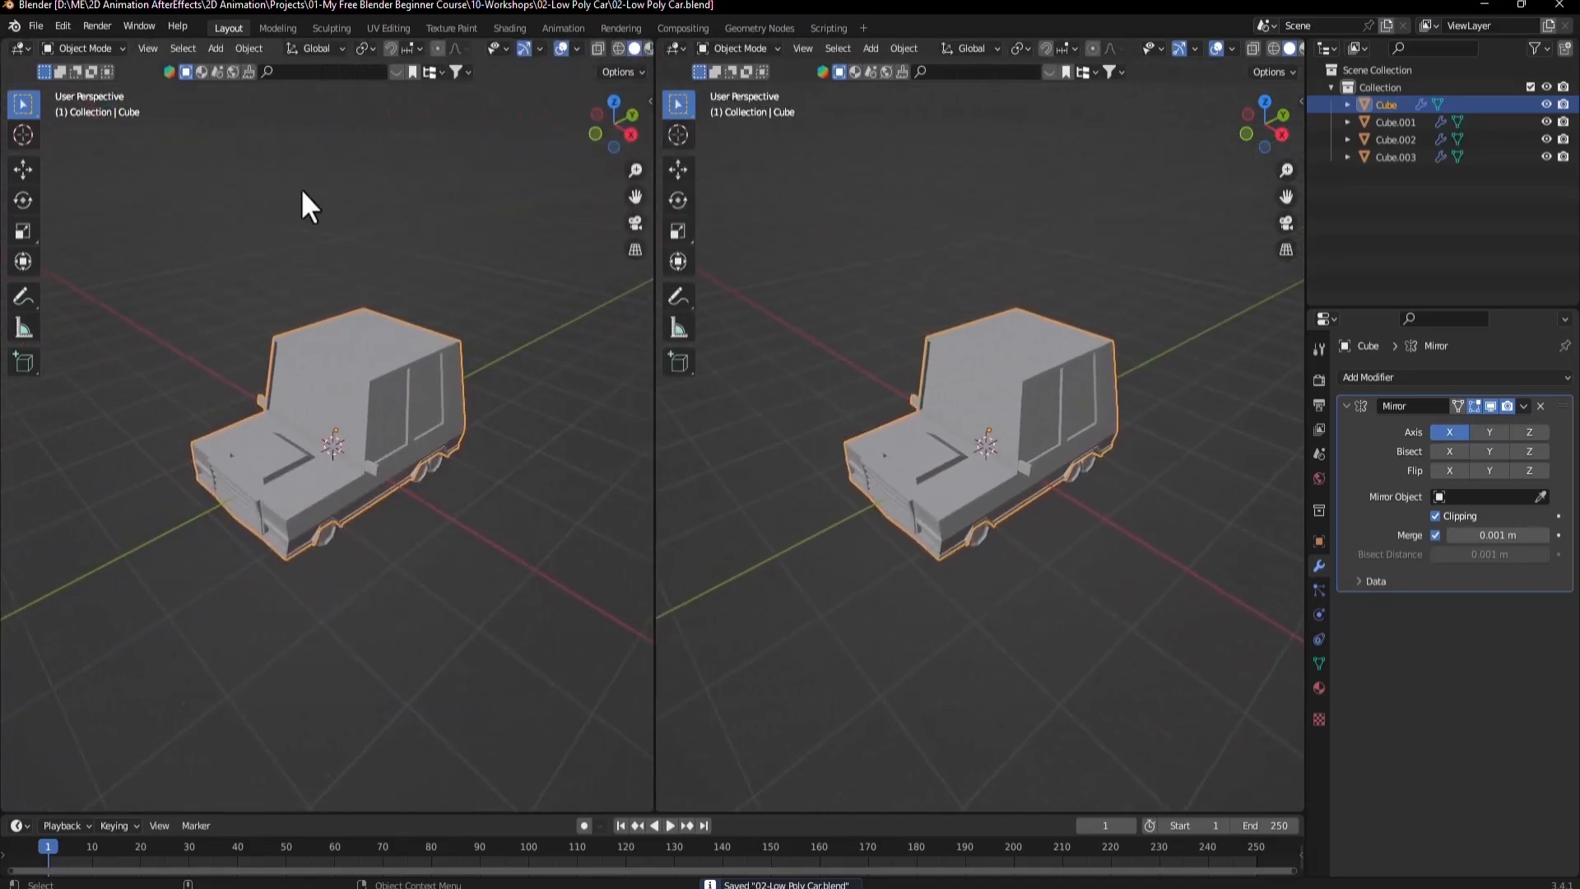
click(300, 188)
key(shift+a)
mouse_move(298, 199)
click(367, 206)
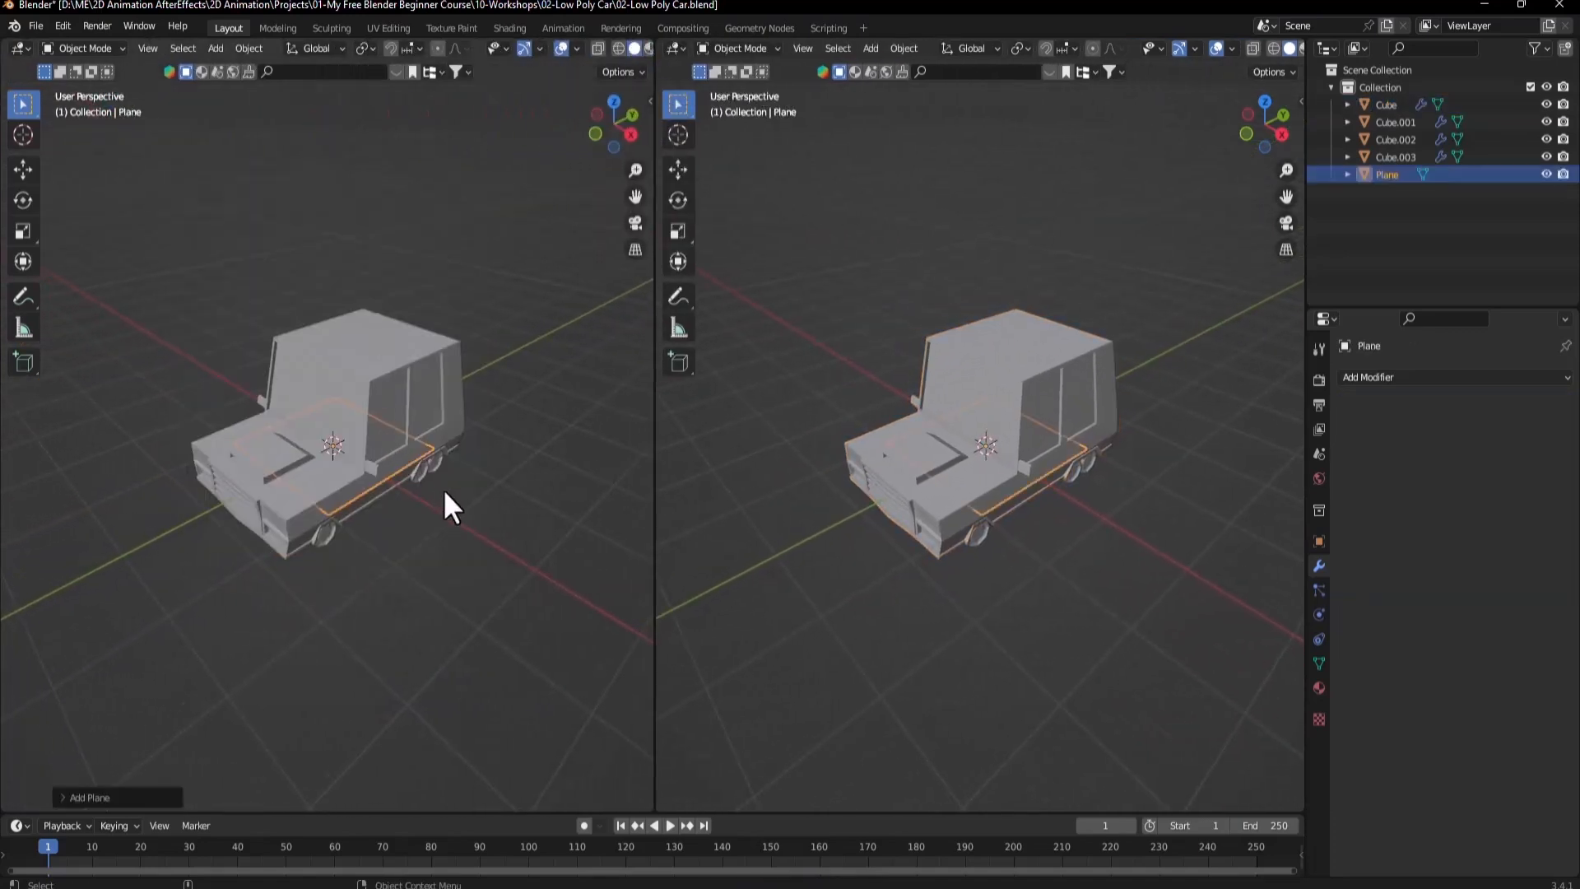
Scale the plane up into a large ground surface around the car, and select the car body.
key(s)
click(658, 461)
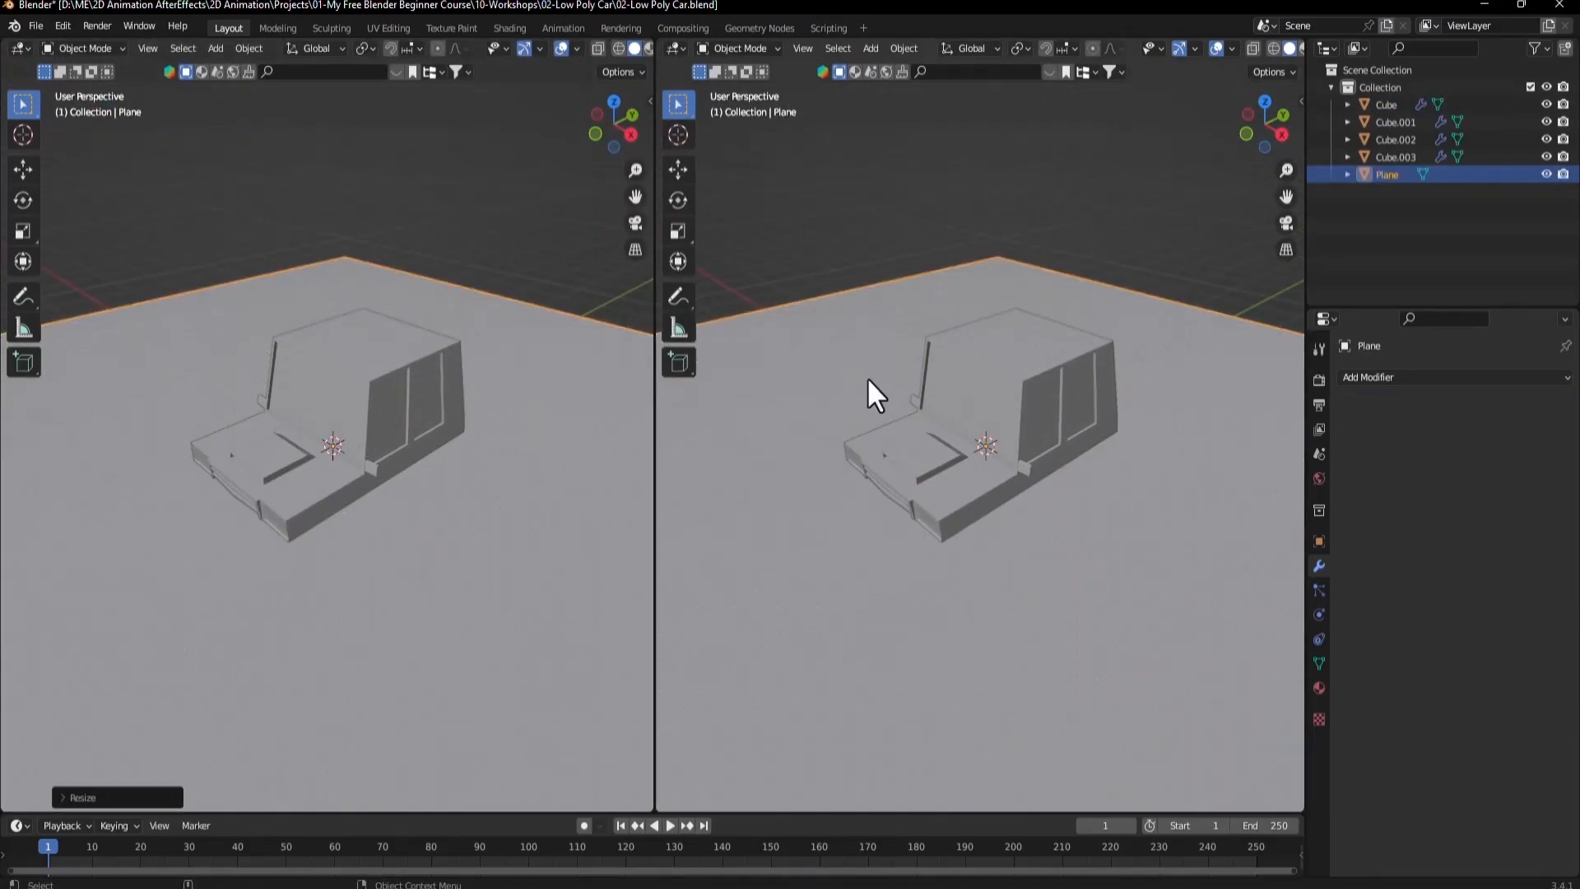
click(278, 378)
key(KP_1)
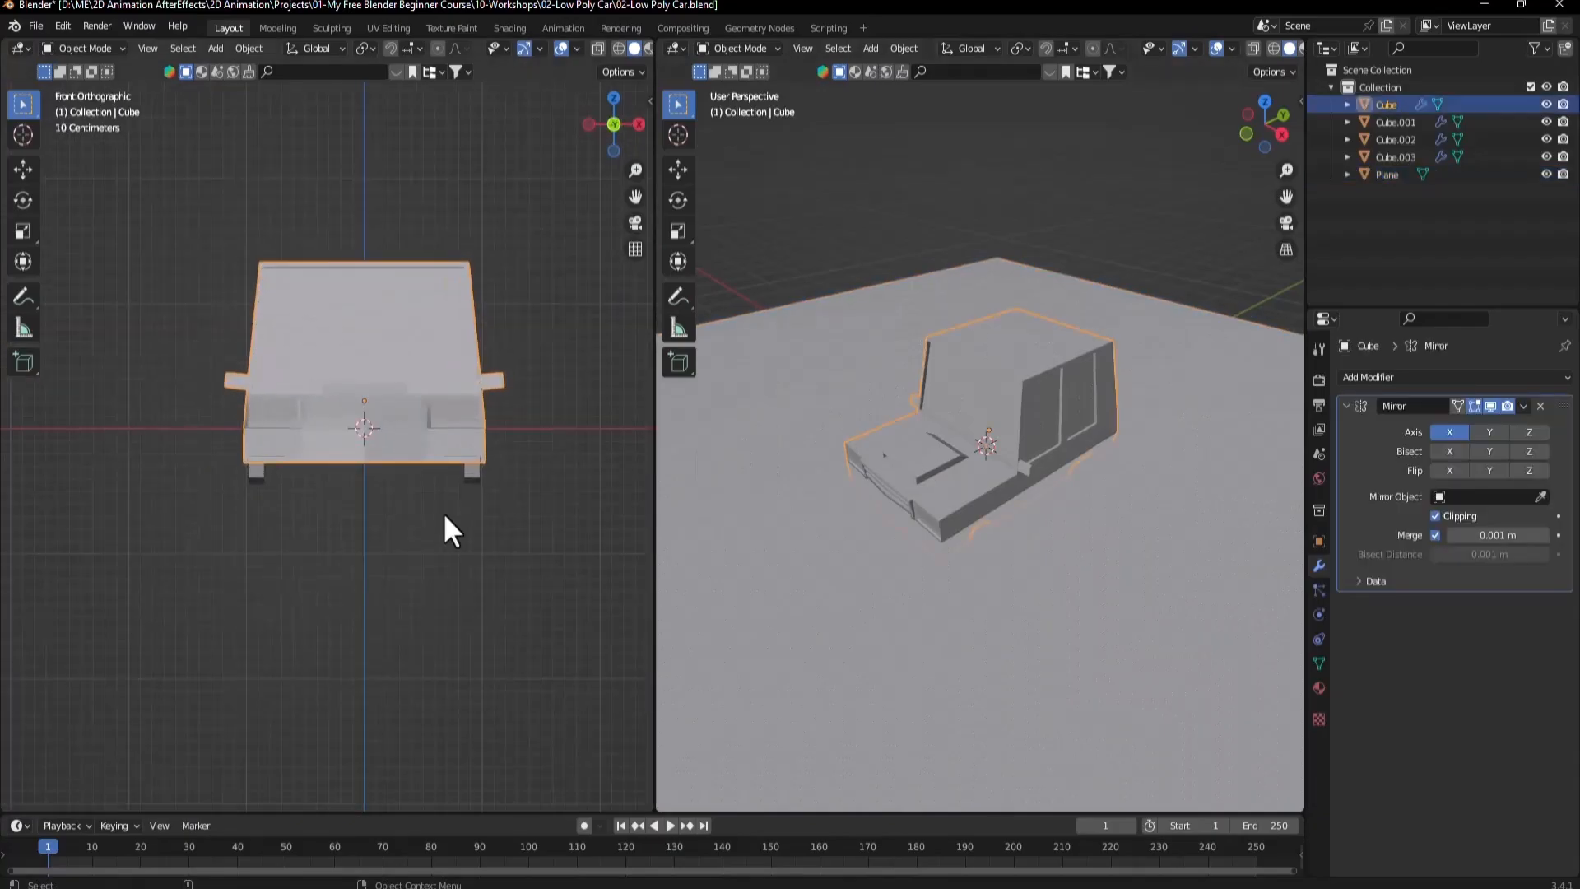
key(g)
key(z)
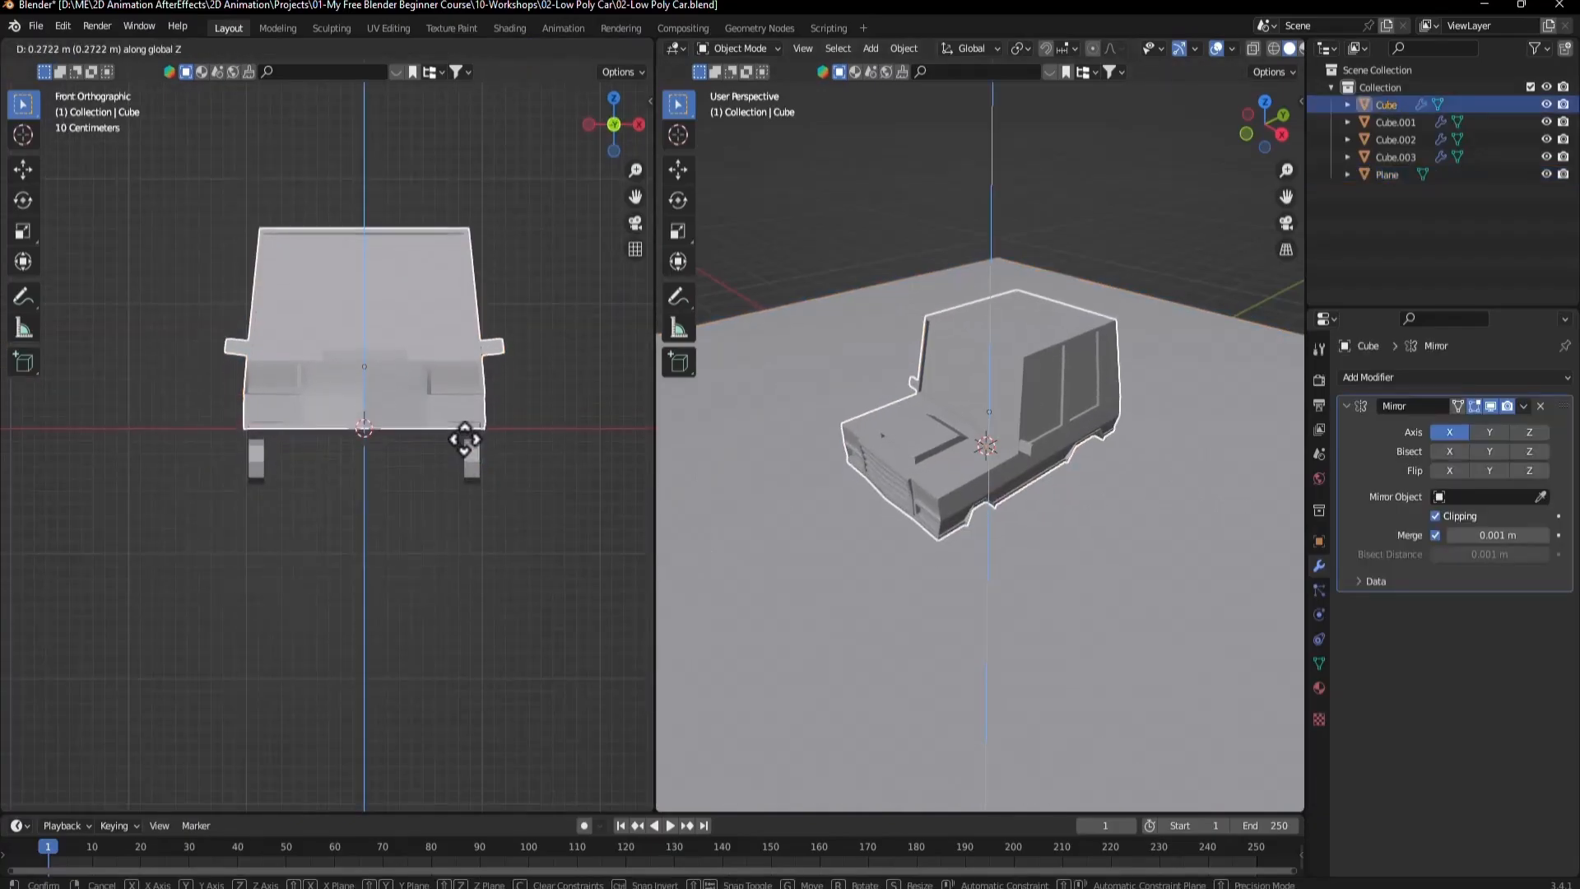
key(Escape)
middle_drag(379, 395, 412, 441)
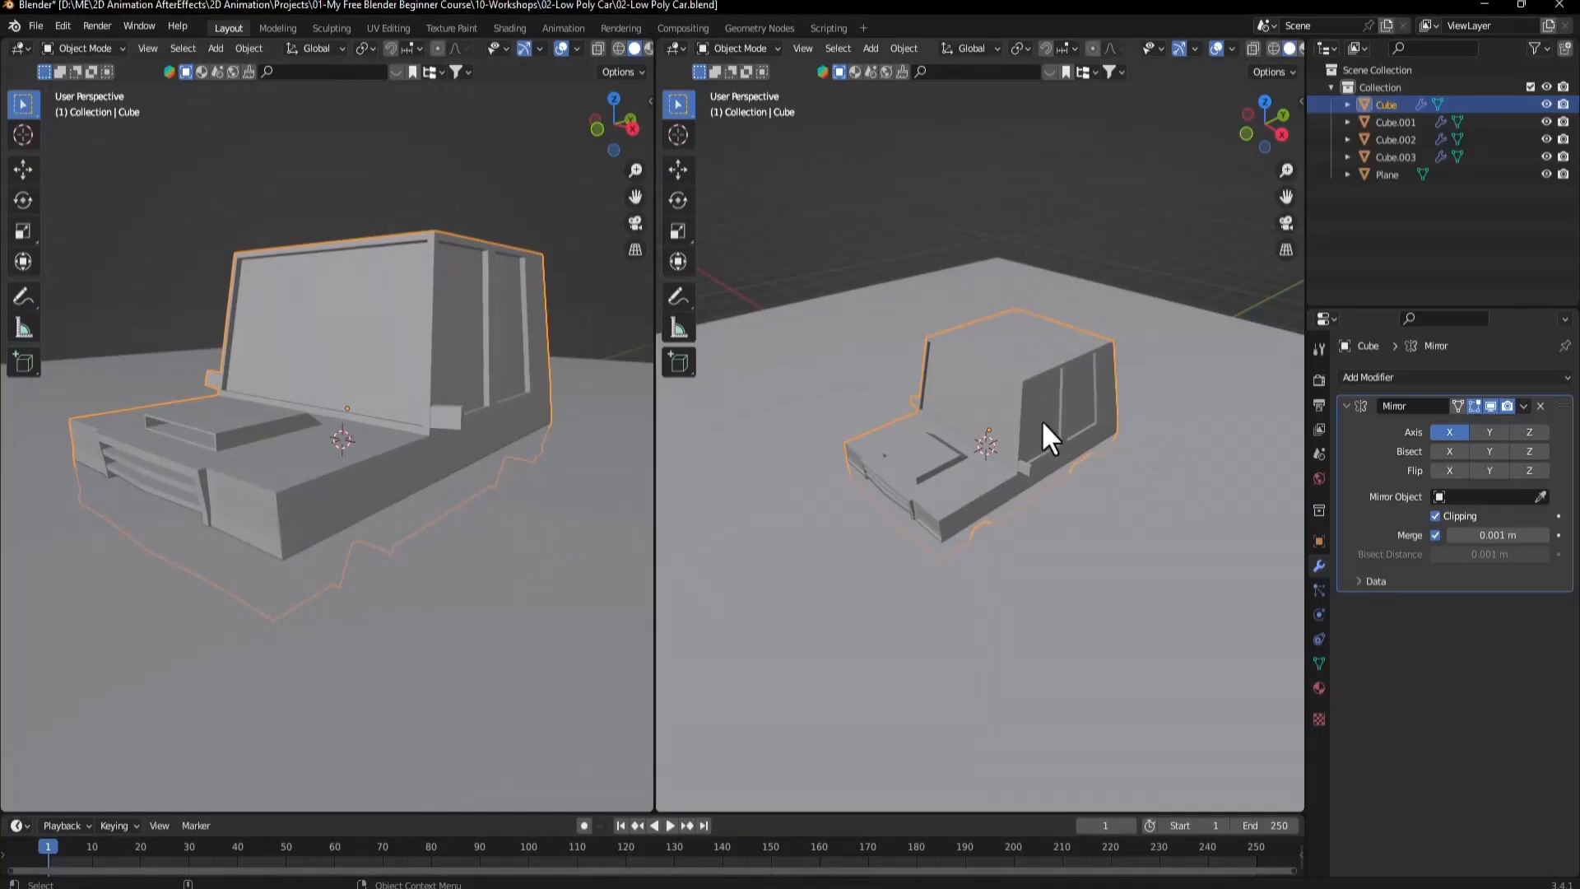
key(g)
key(z)
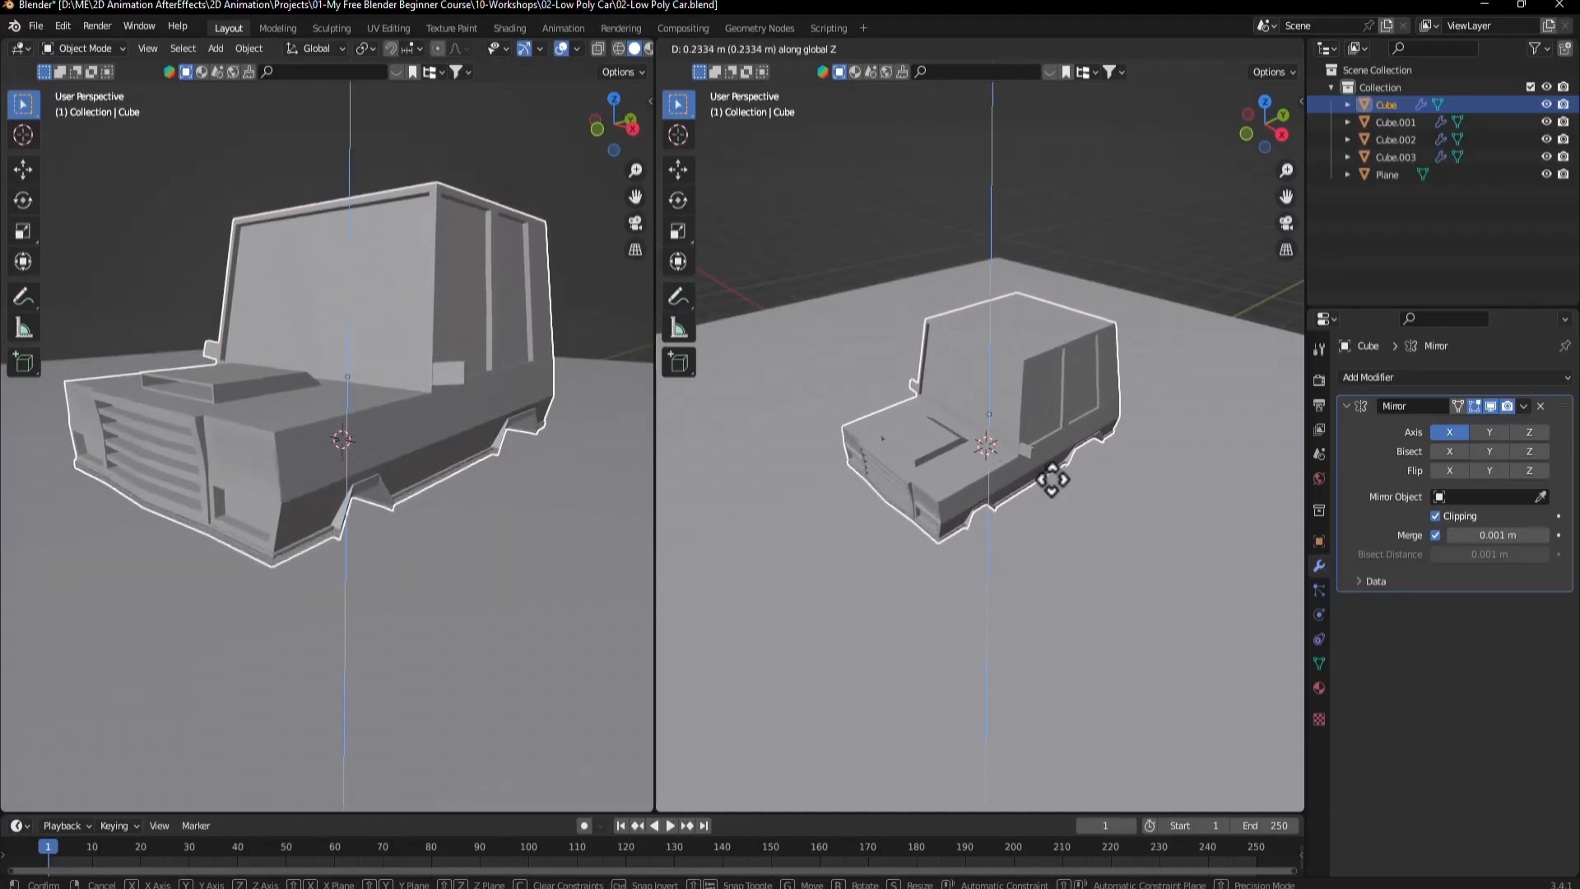
click(985, 395)
Add all the wheel objects to the body selection, raise the whole car about 0.43 m along Z onto the ground plane, and deselect.
middle_drag(984, 395, 1062, 436)
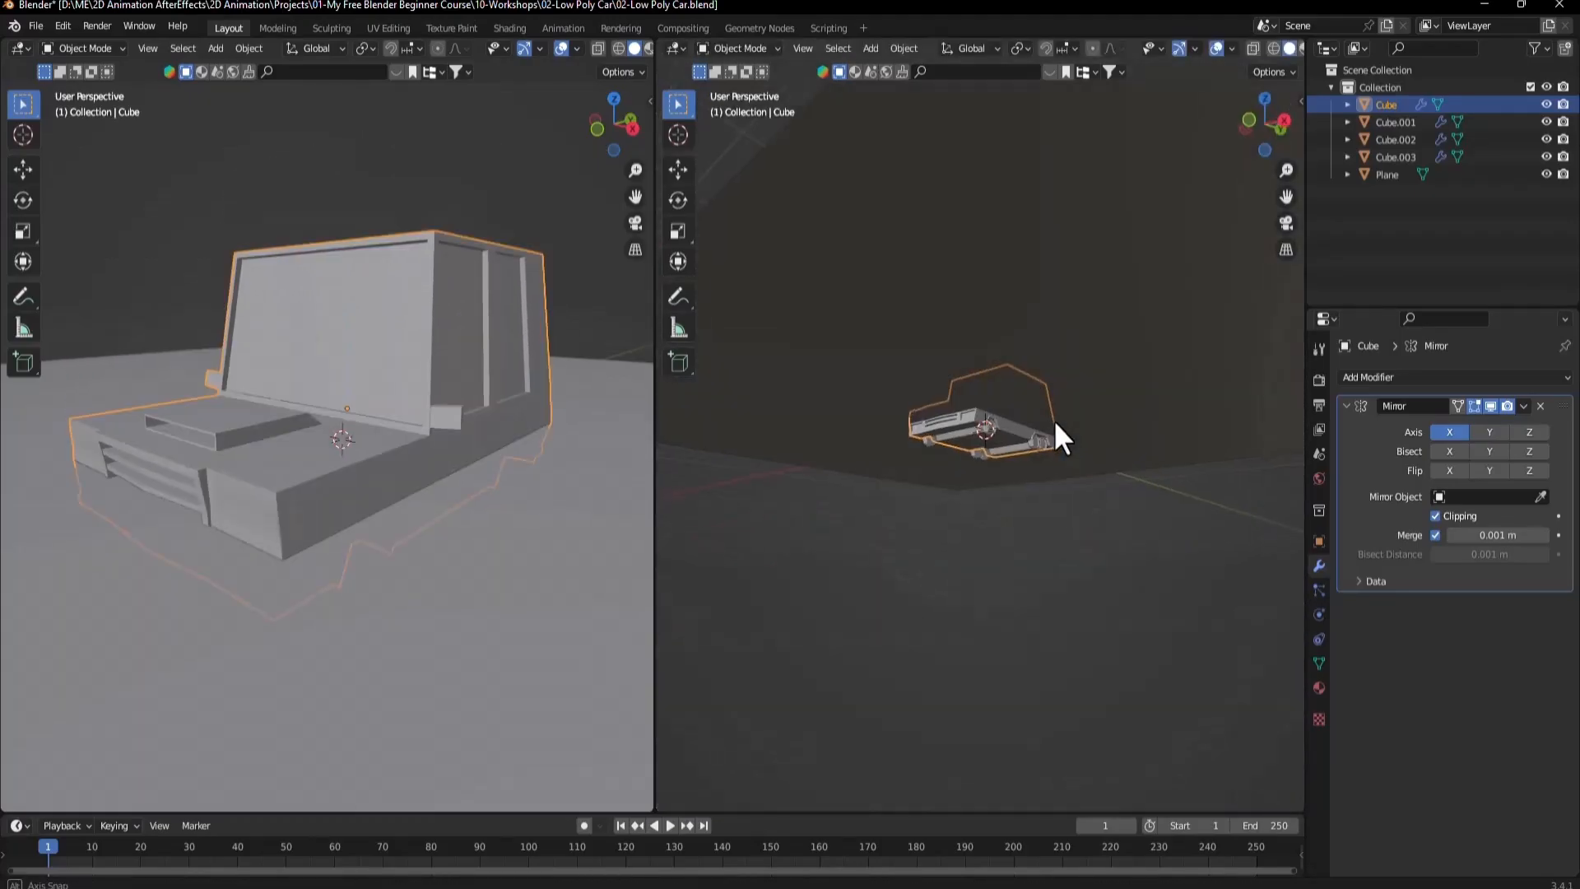
scroll(1053, 420, up, 4)
shift+click(1016, 423)
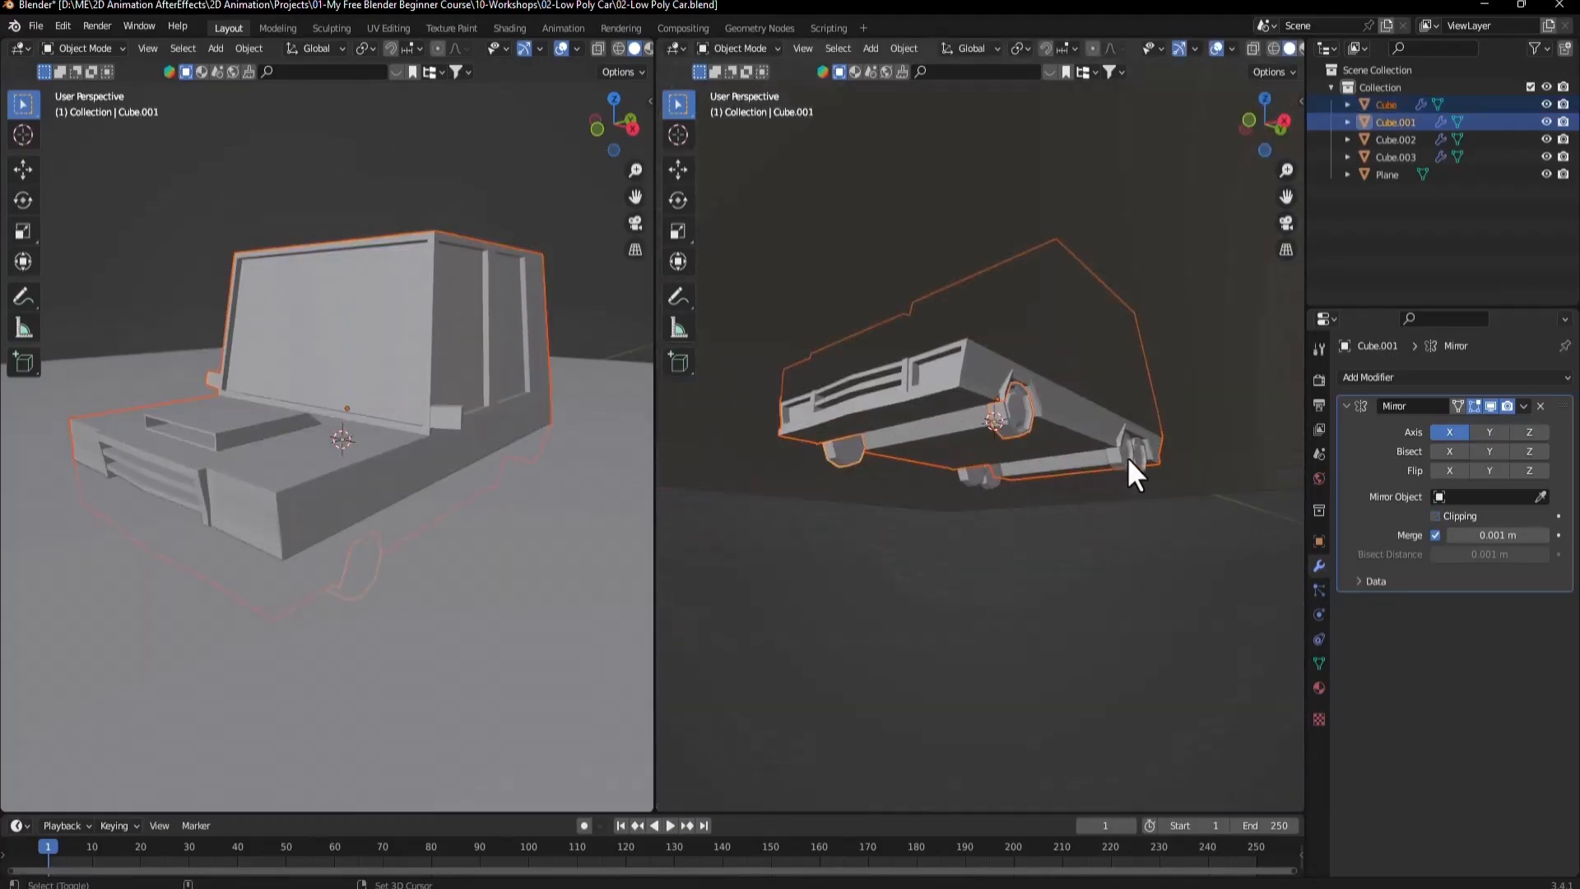
shift+click(1129, 457)
shift+click(1143, 468)
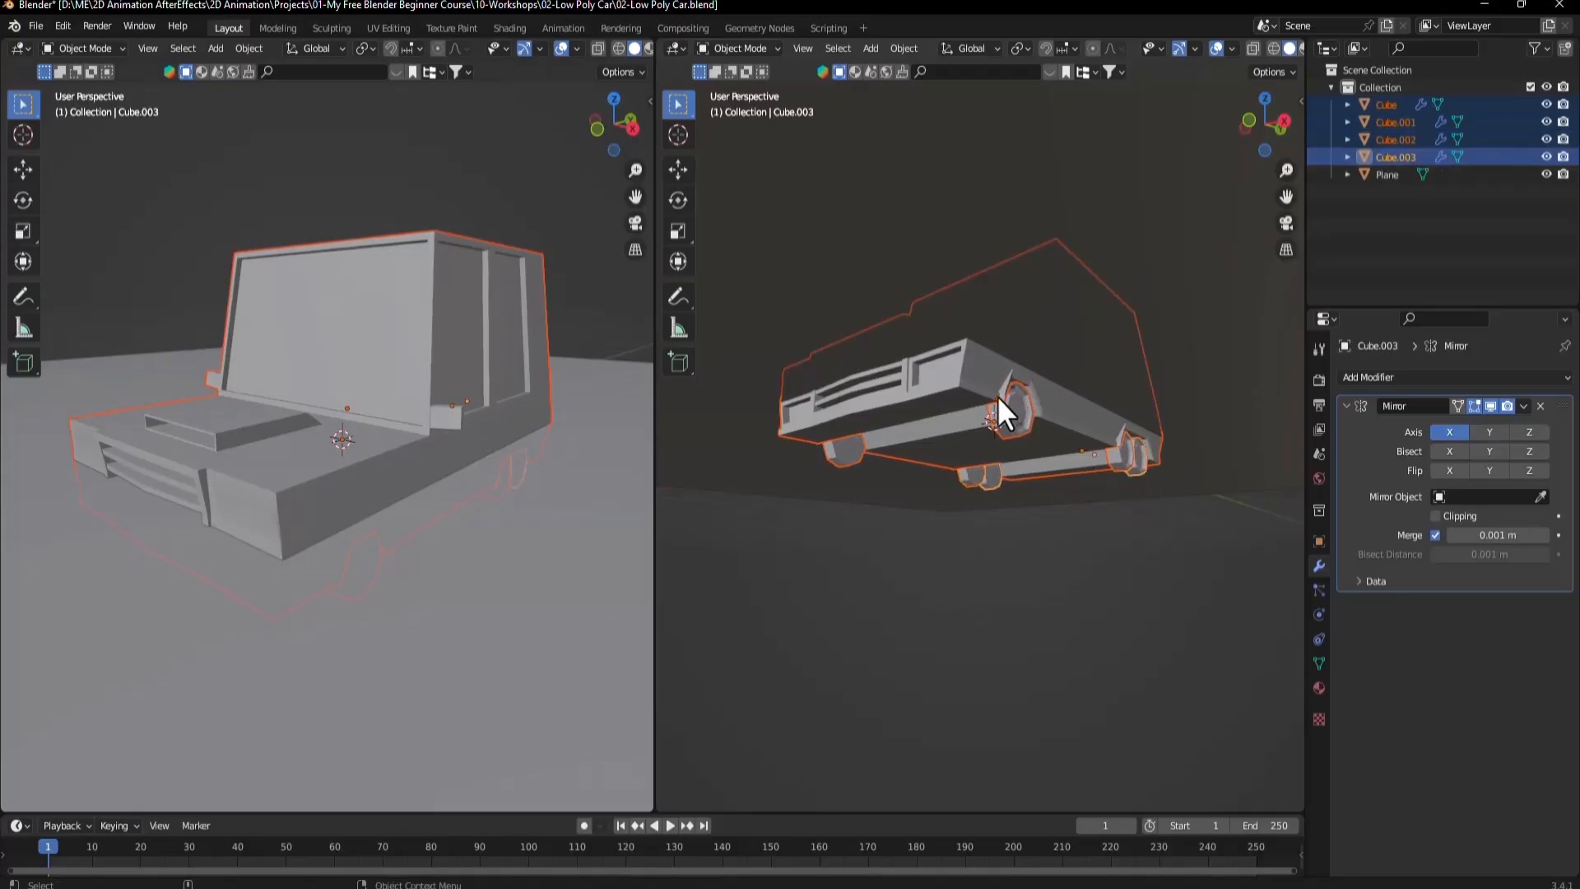
key(g)
key(z)
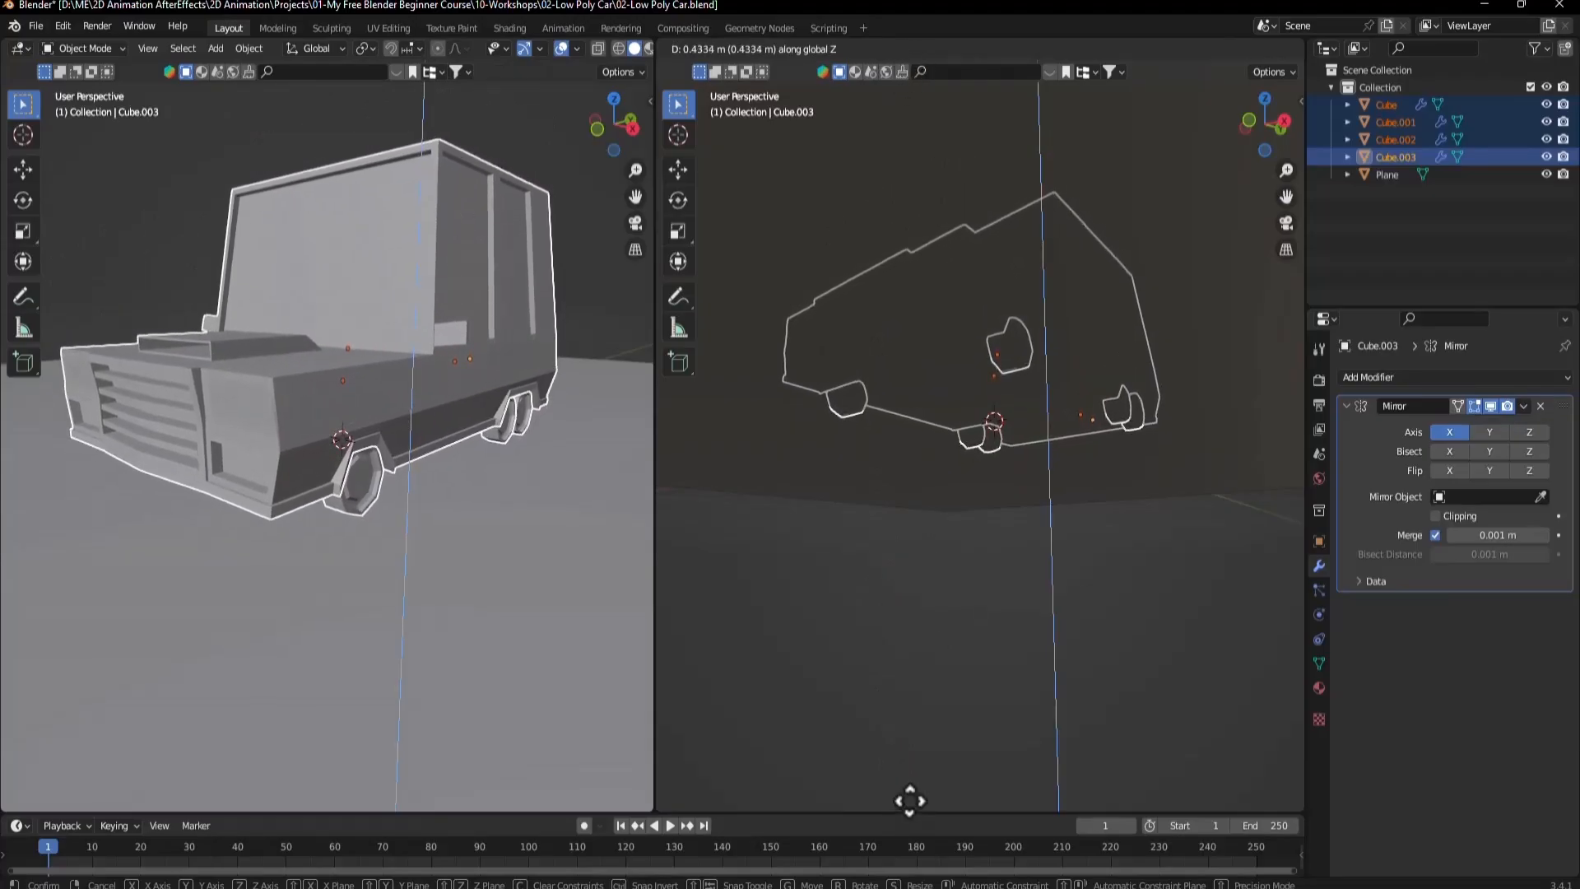
click(864, 596)
key(alt+a)
scroll(371, 392, down, 3)
scroll(356, 402, up, 3)
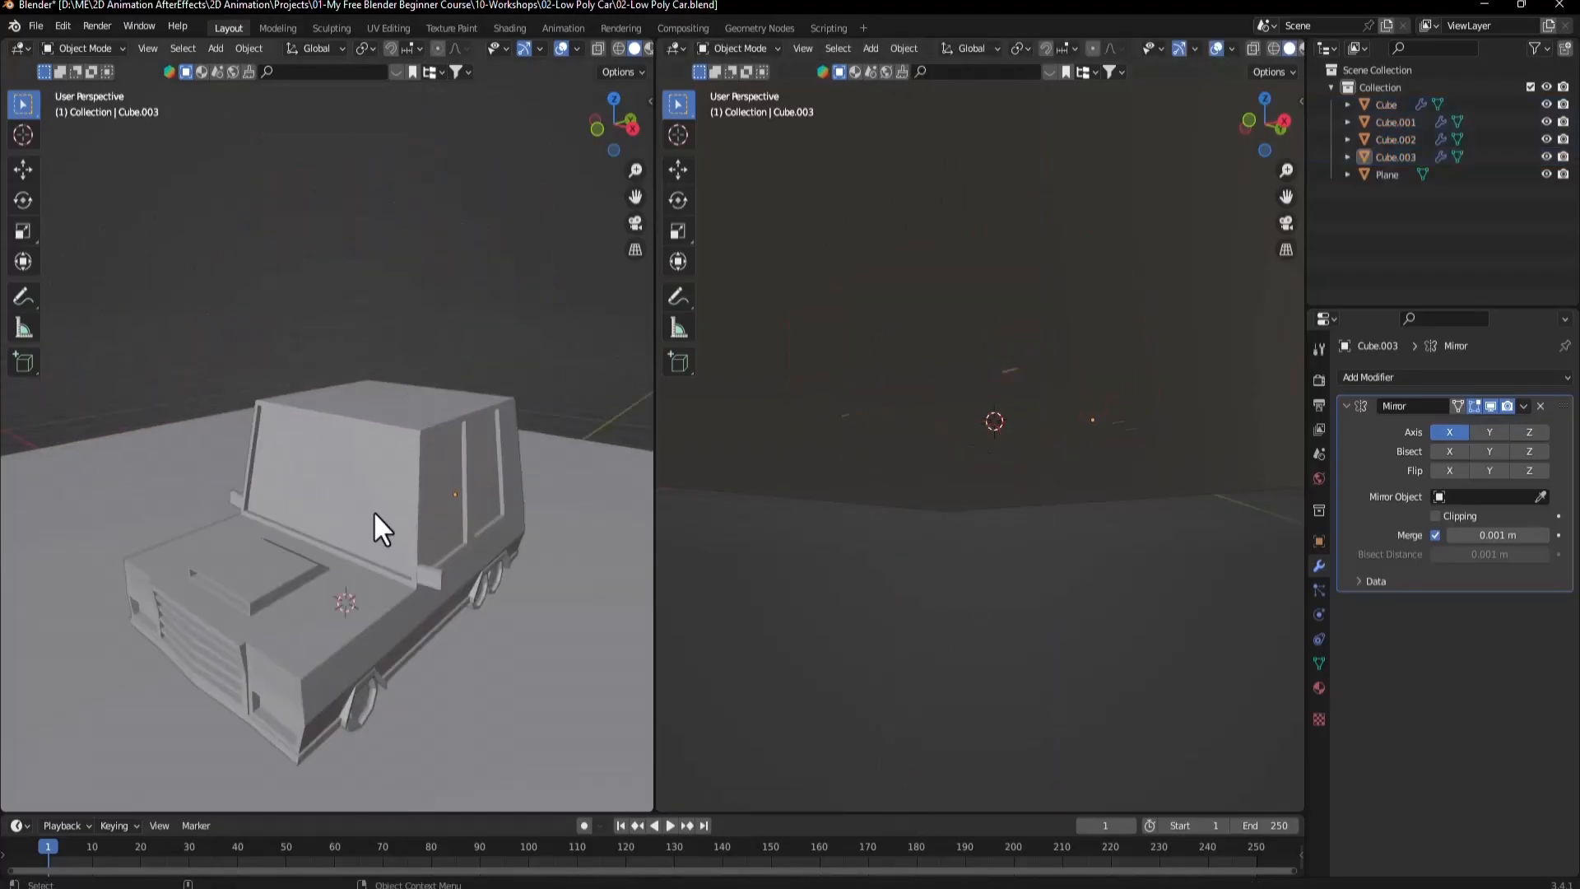
middle_drag(378, 529, 428, 413)
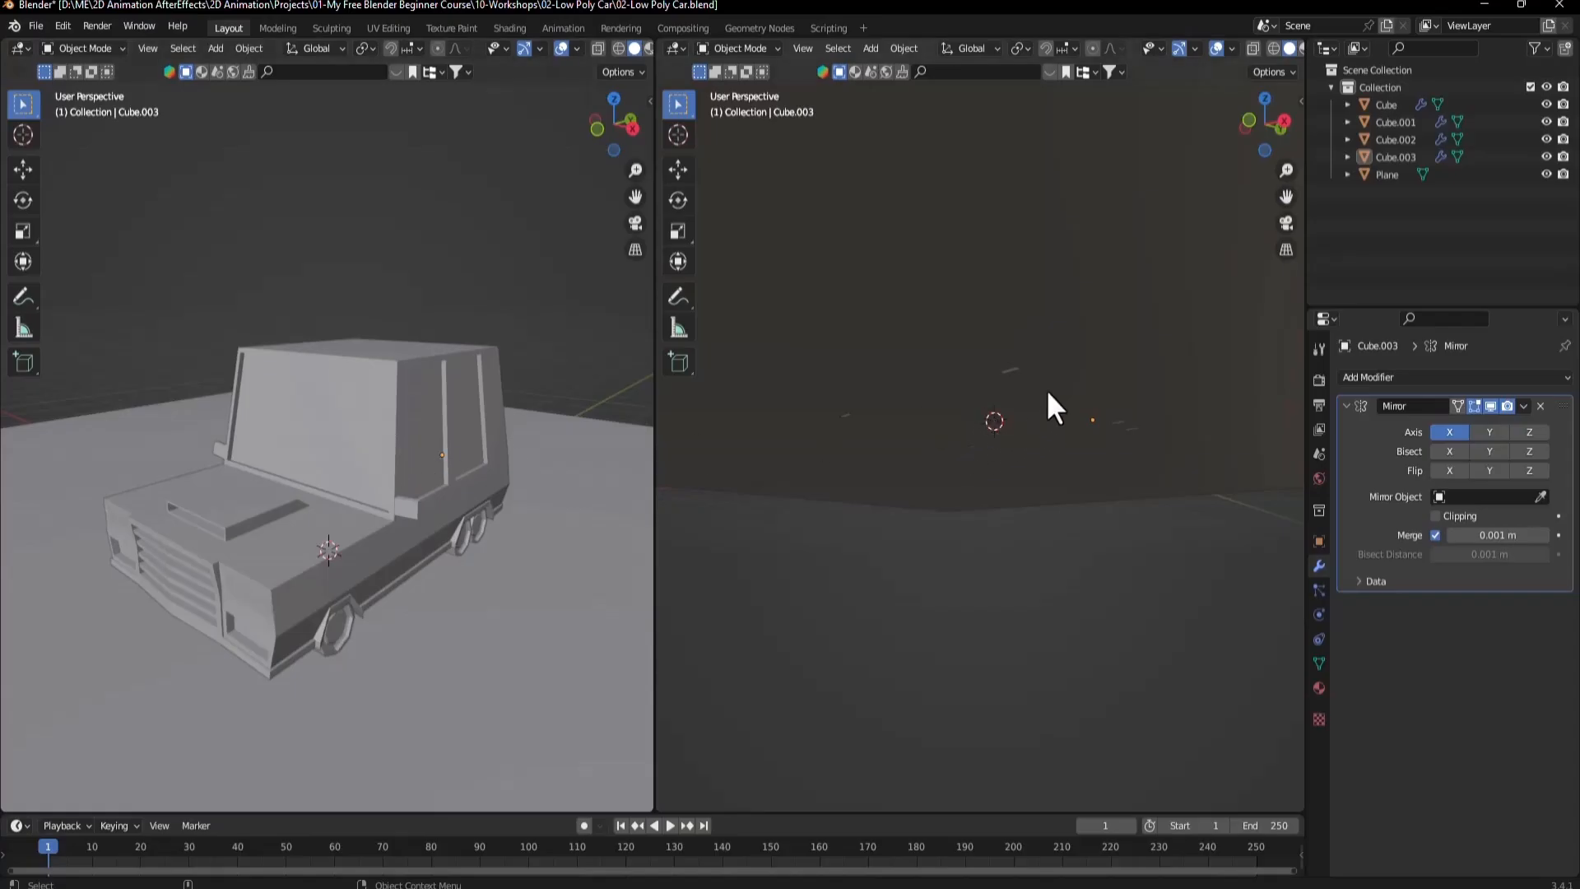
middle_drag(1048, 405, 1047, 480)
Add a camera to the scene and look through it in one of the two viewports.
key(shift+a)
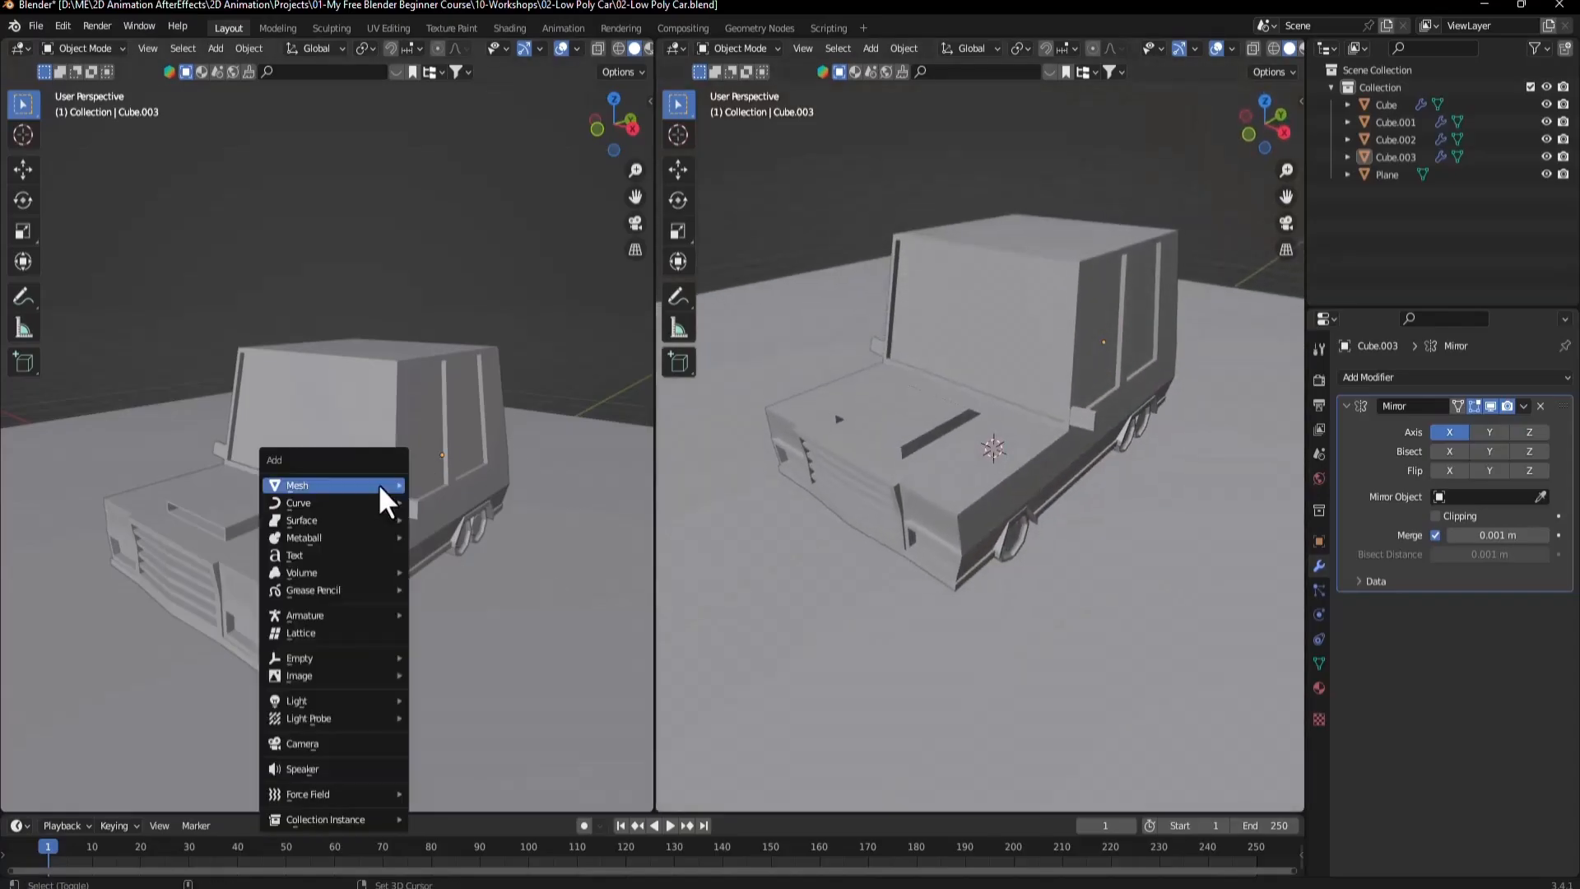
mouse_move(346, 698)
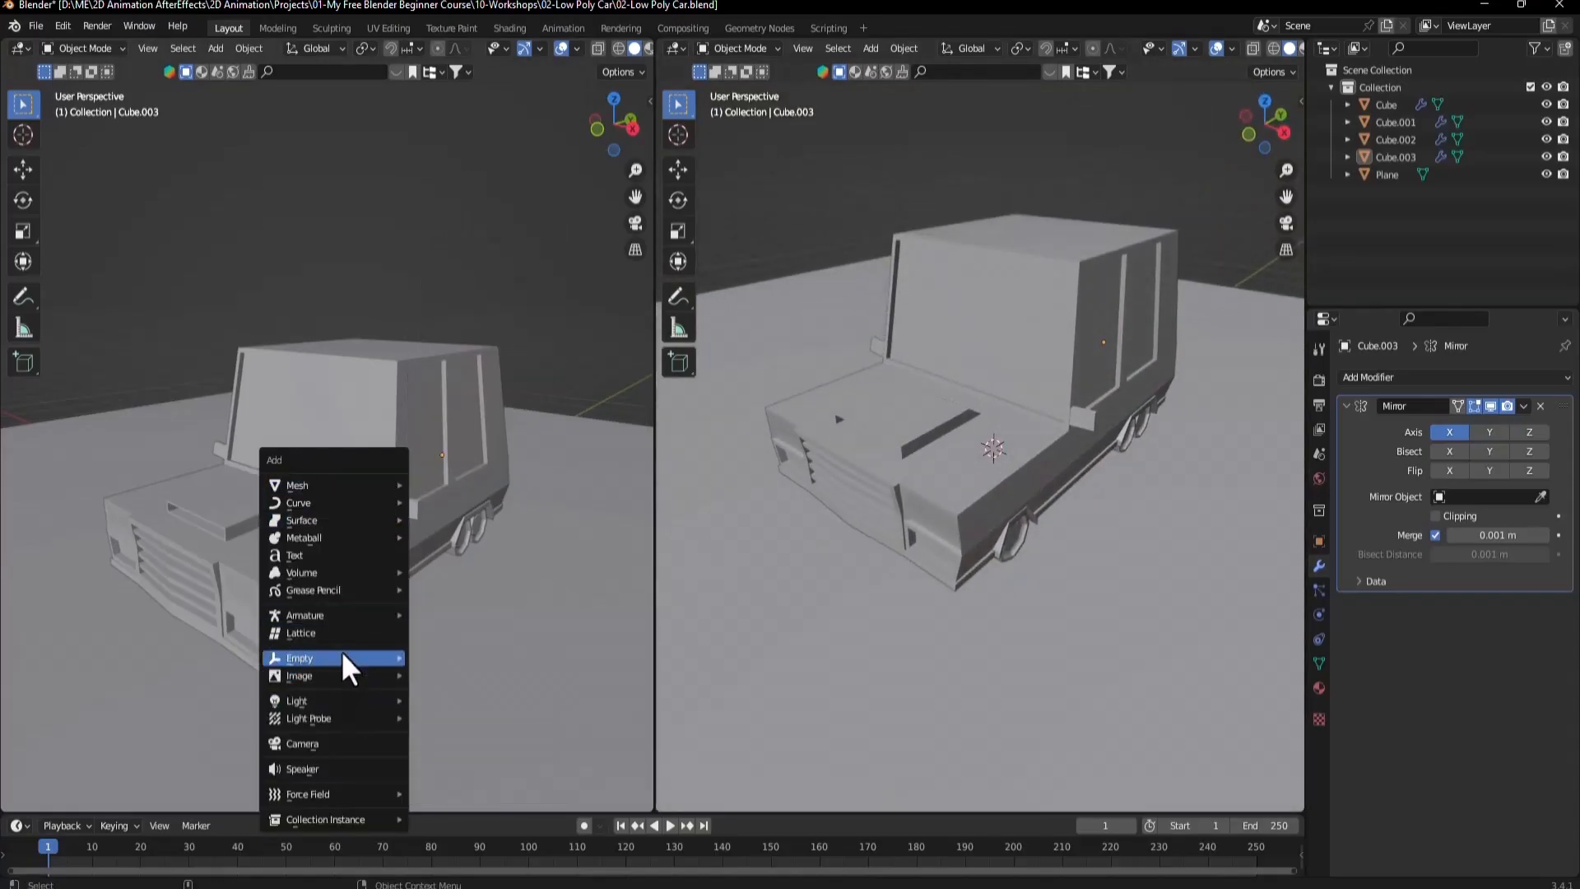
click(352, 748)
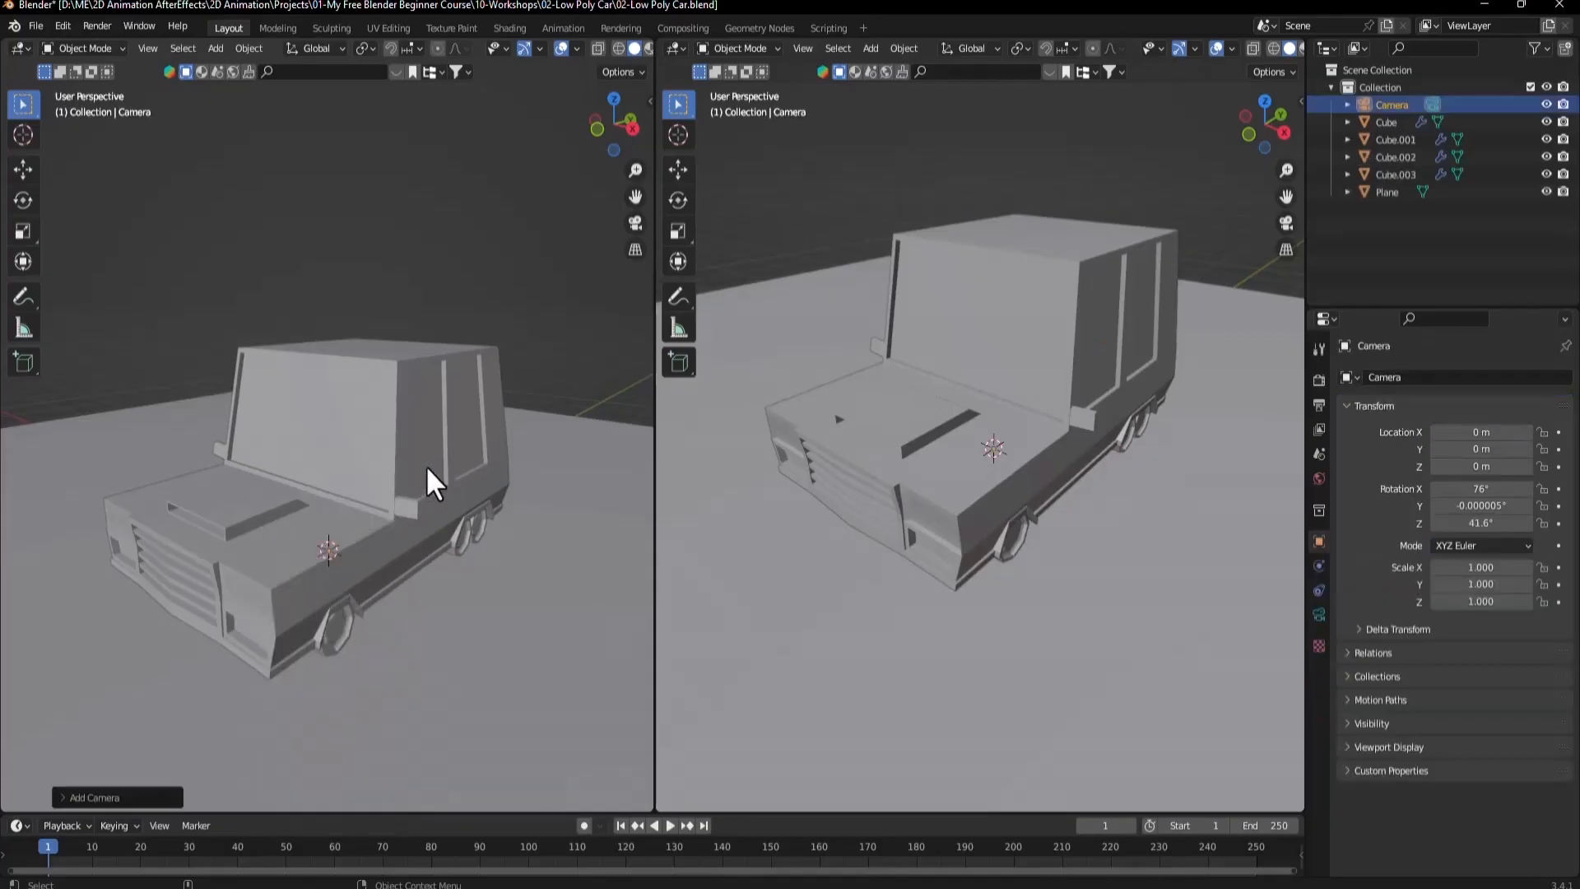
key(Right)
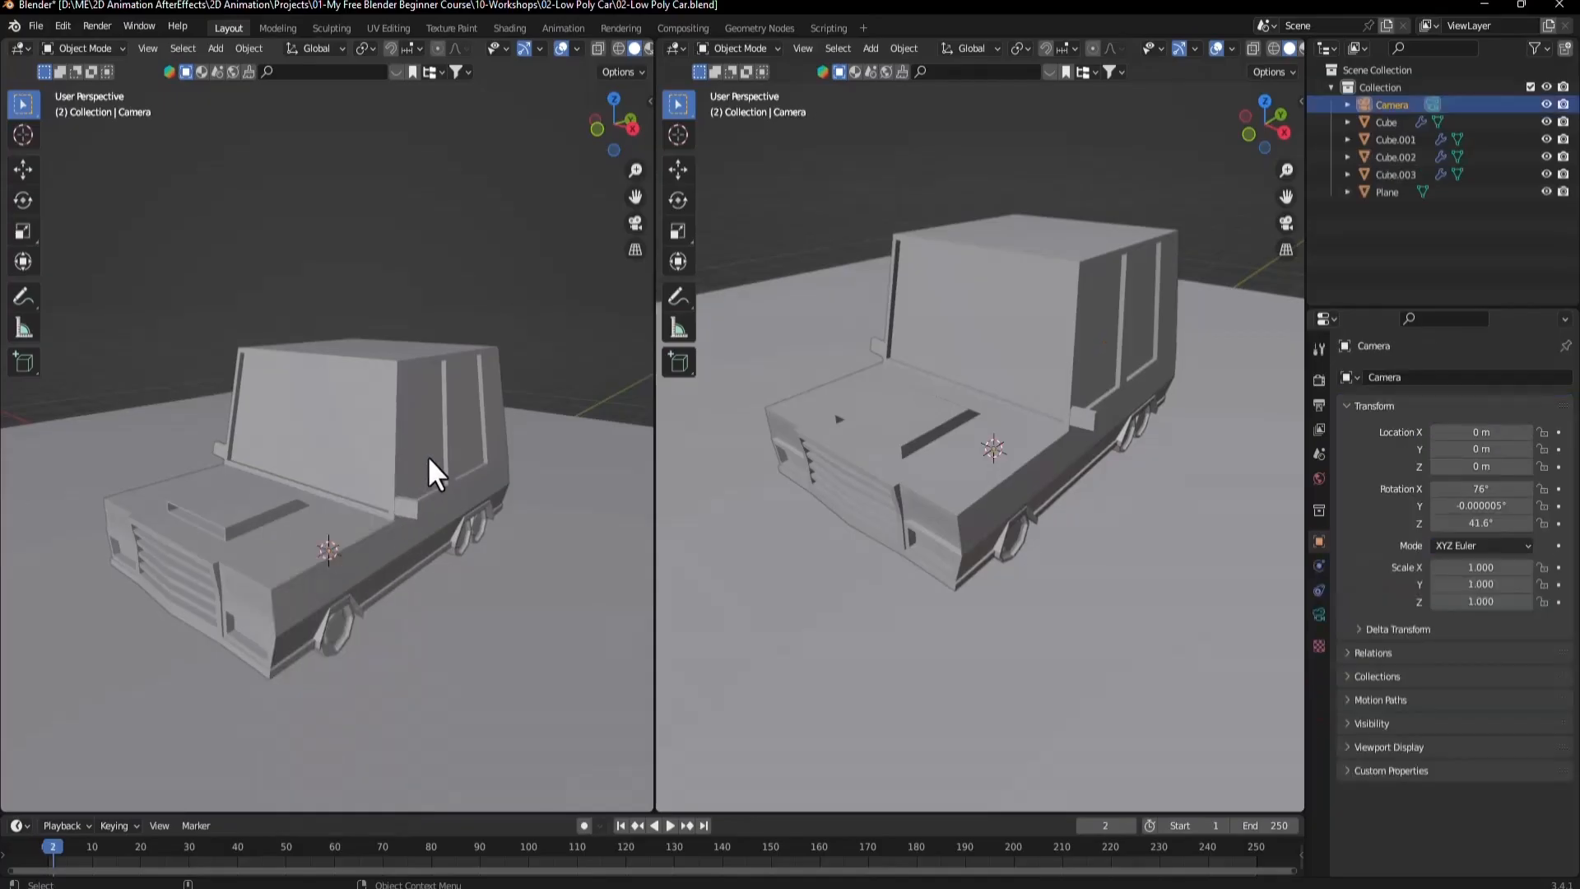
key(KP_0)
Enable the view locks To 3D Cursor and Camera to View for the camera viewport.
key(n)
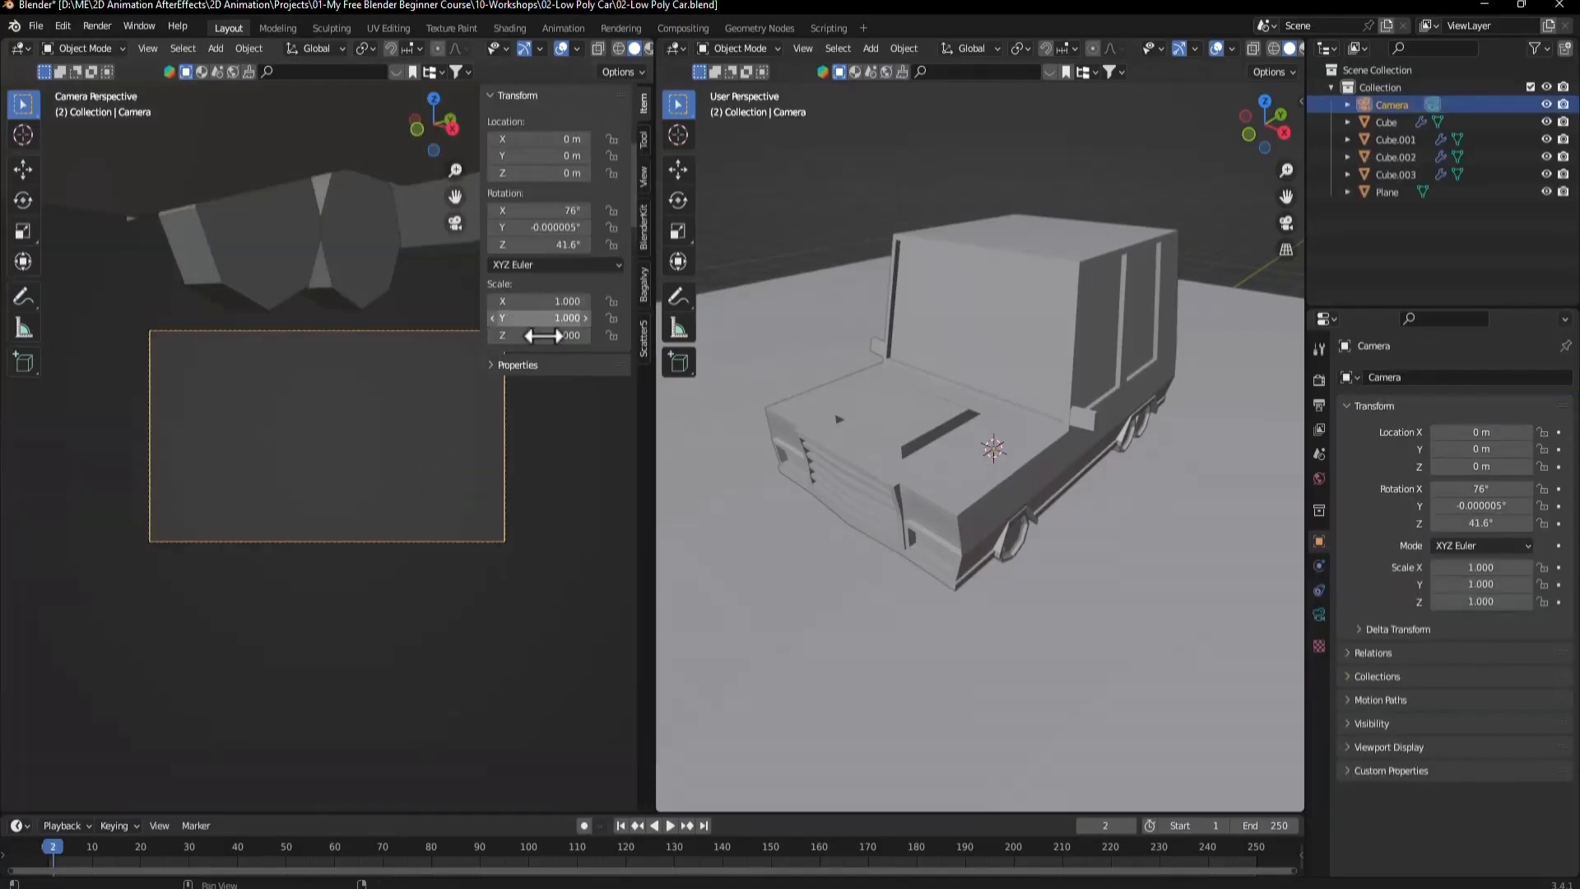
click(644, 183)
drag(557, 295, 556, 315)
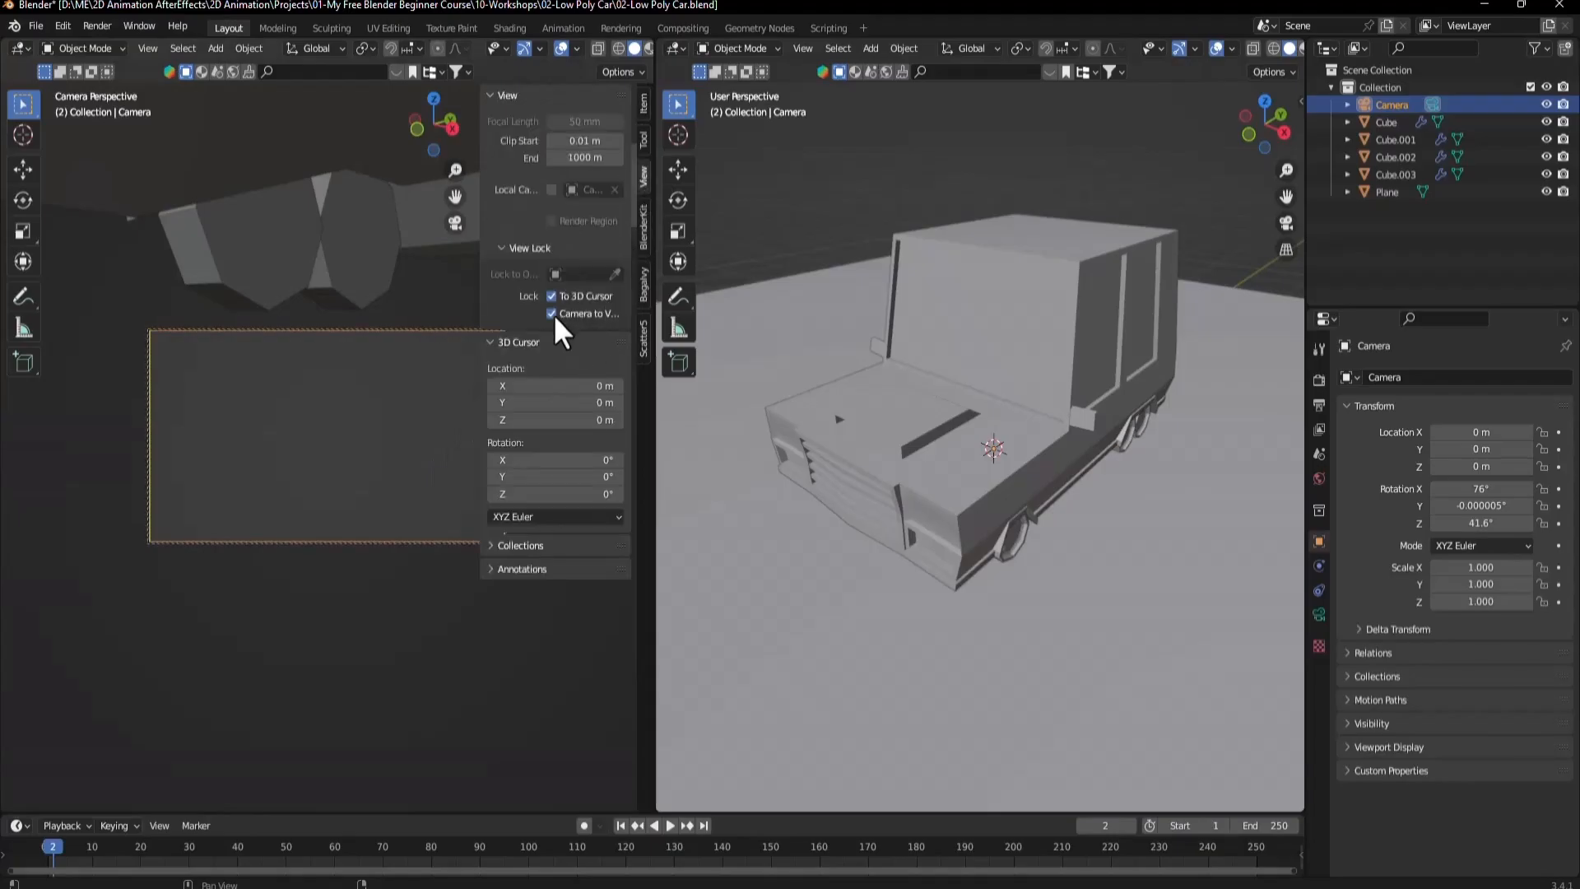
key(n)
Pull the camera back and tilt it so it looks down at the car's front corner, rotated about 62° in X and 40° in Z.
scroll(403, 448, down, 10)
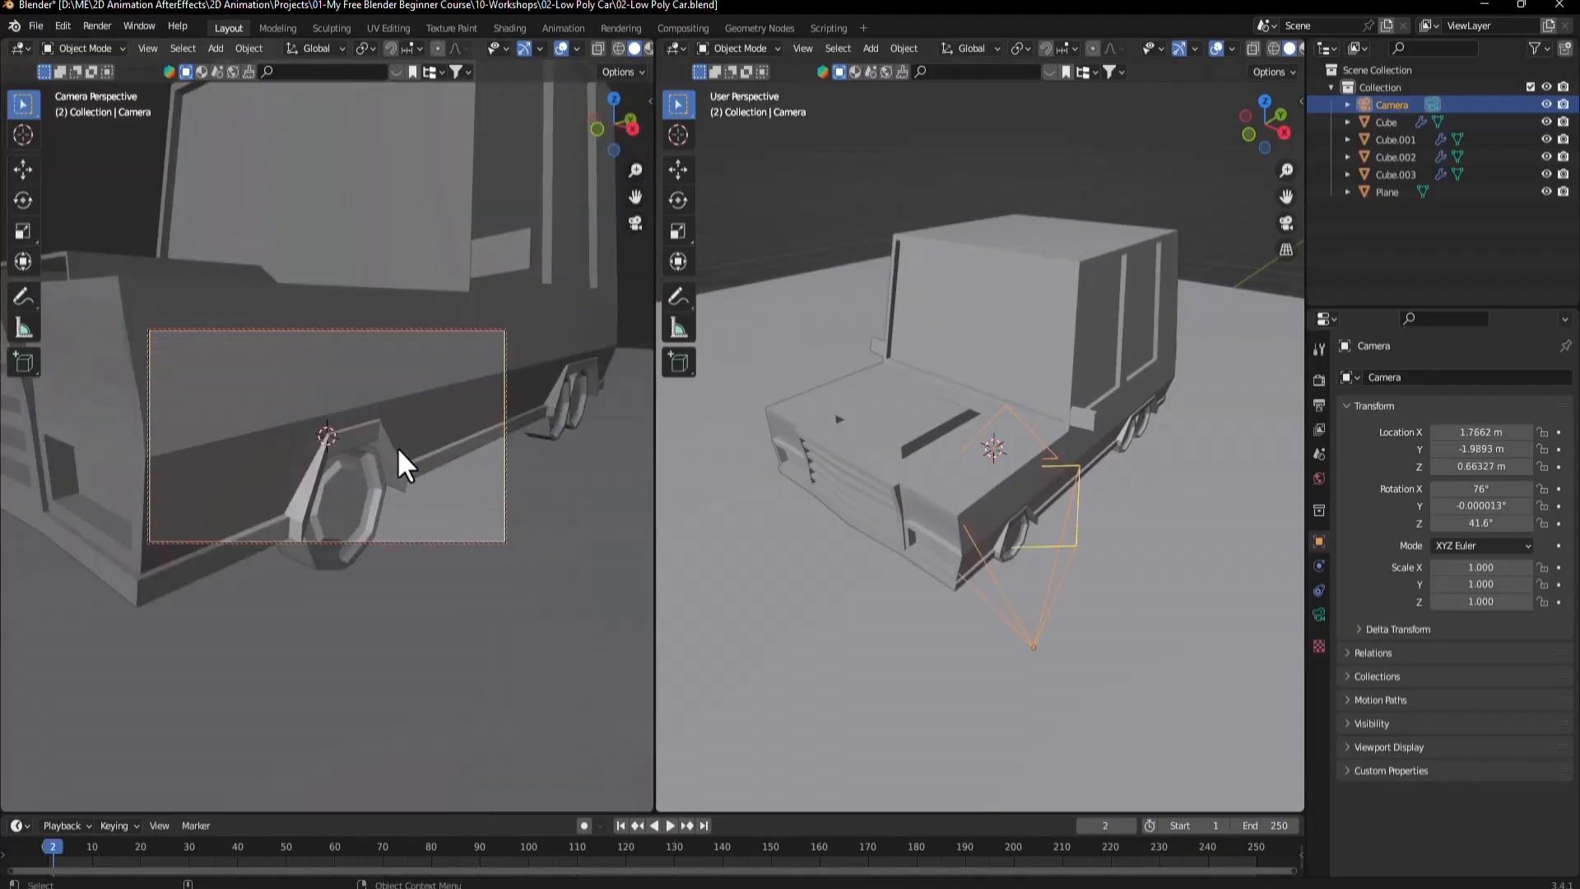
middle_drag(393, 432, 350, 455)
scroll(337, 415, up, 3)
scroll(370, 467, down, 3)
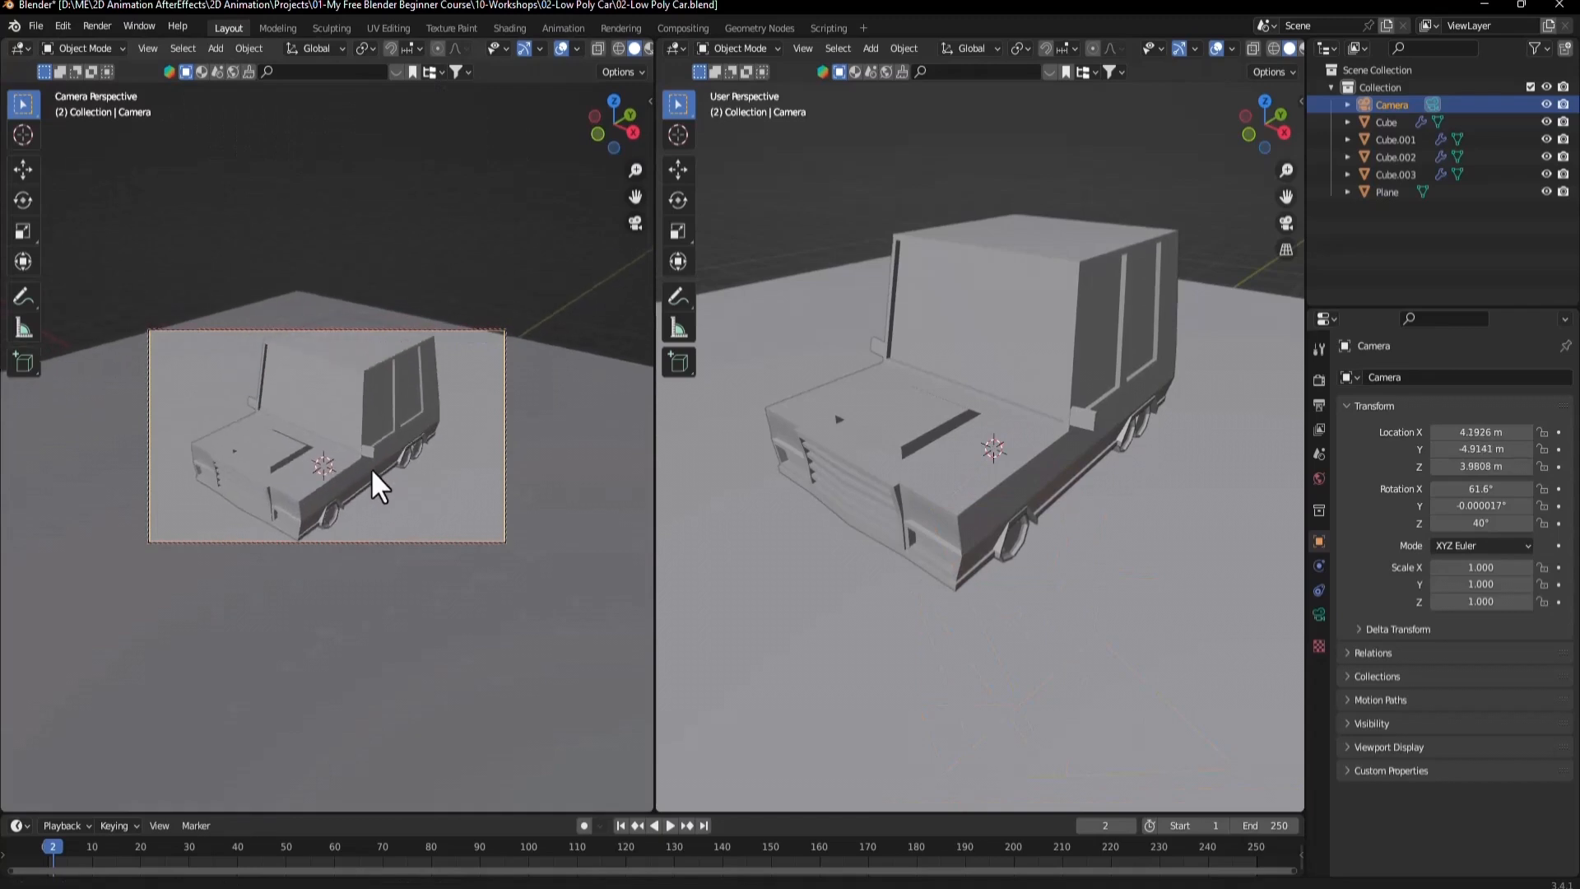
scroll(370, 454, down, 2)
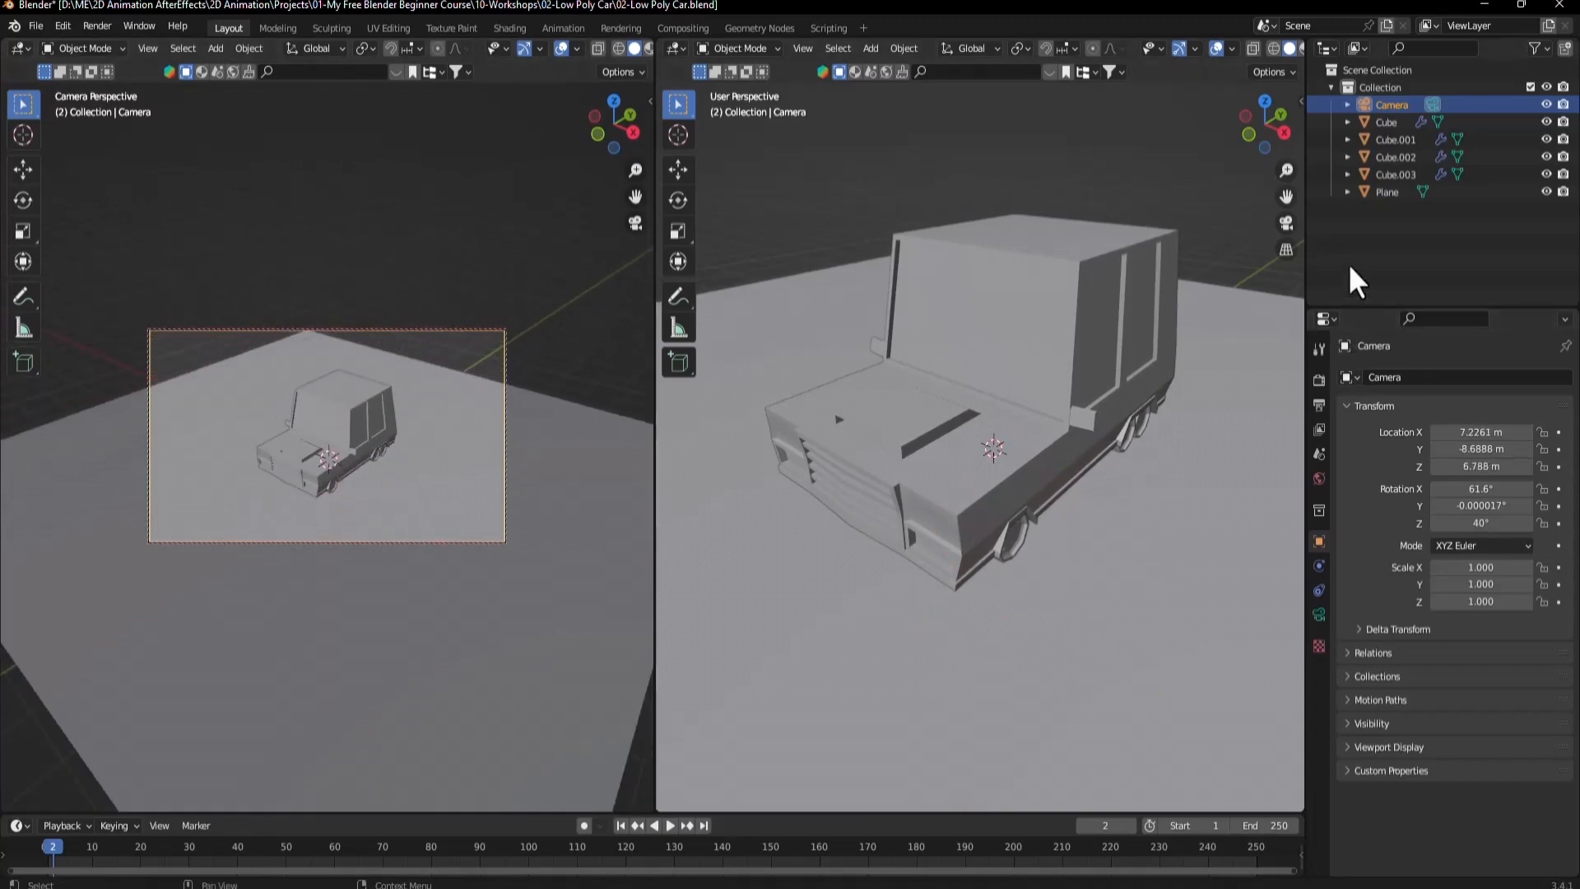
Set the camera's focal length to 150 mm.
click(1319, 615)
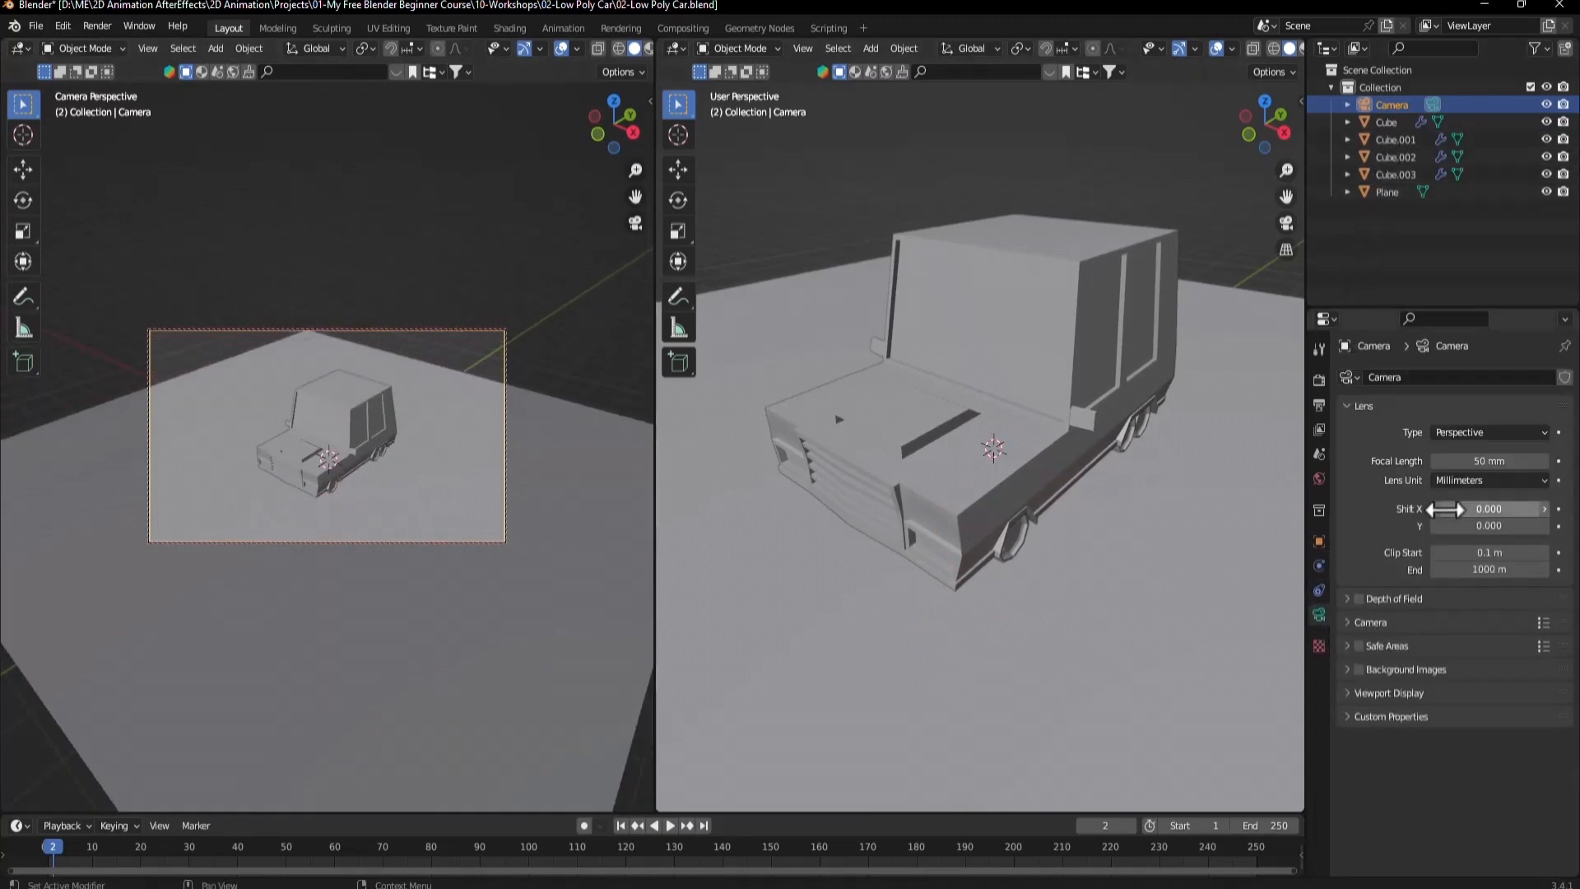
click(1459, 462)
text(15)
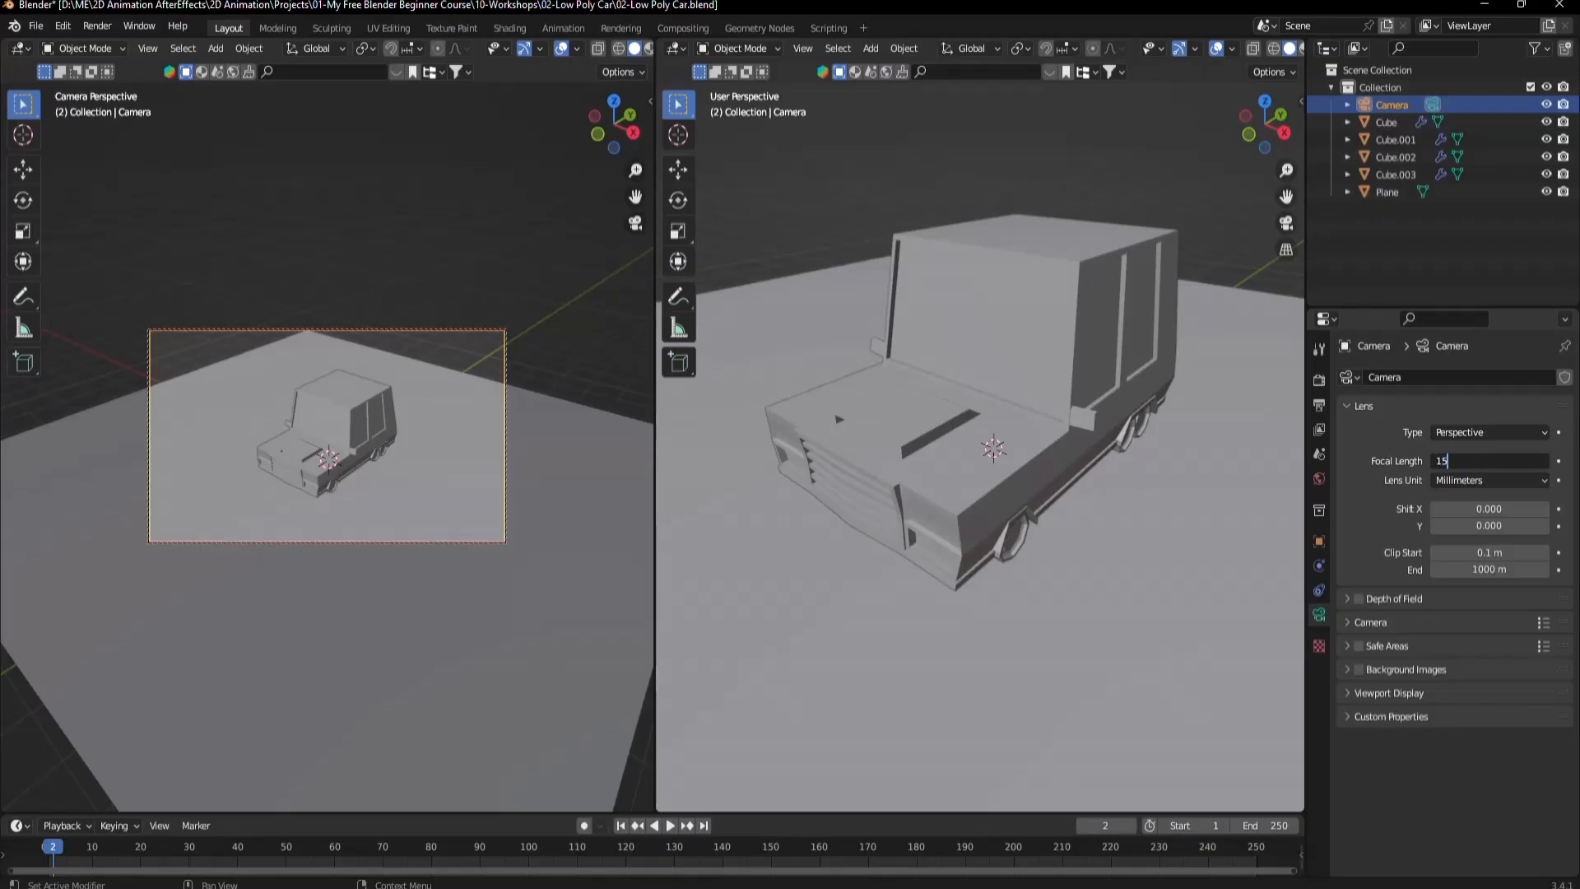
text(0)
key(Return)
Reframe the camera so the whole car sits inside the frame, seen from above its front corner.
key(g)
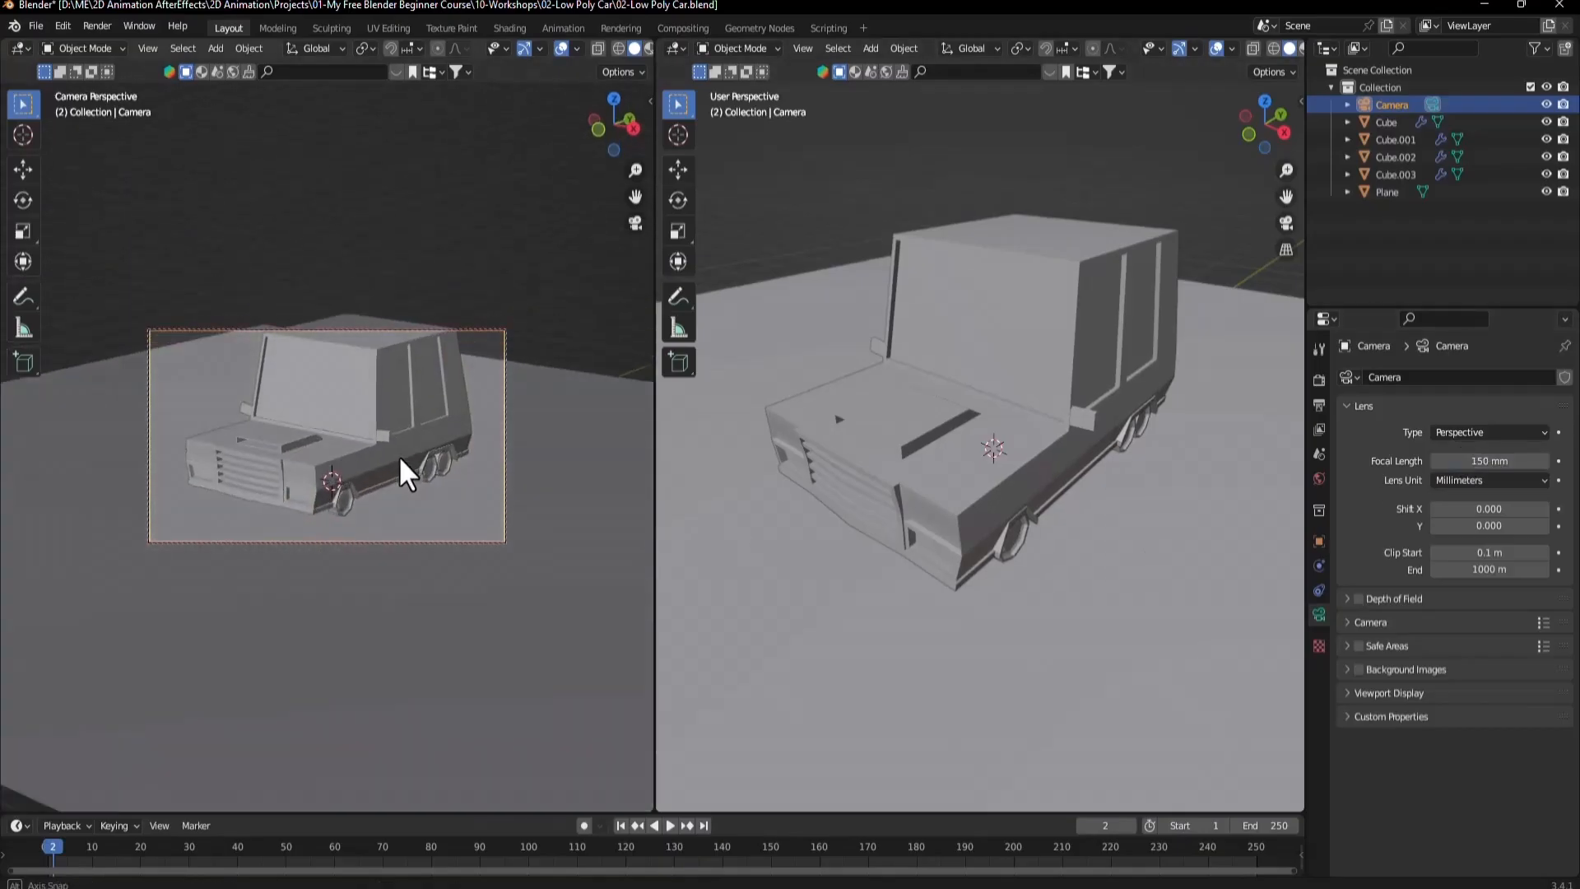
click(377, 442)
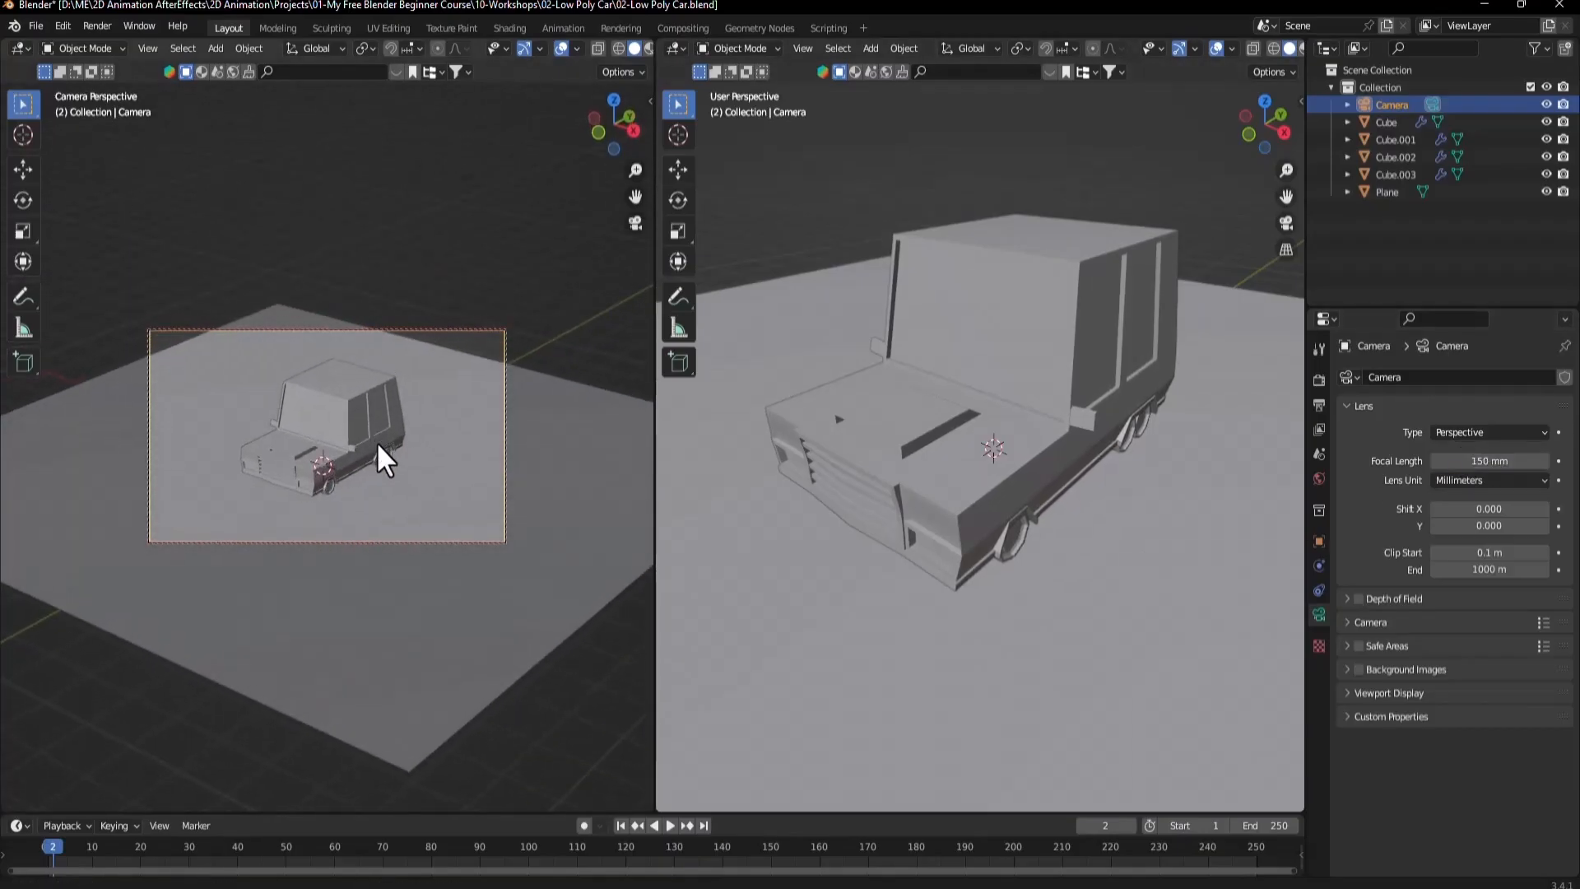
click(374, 459)
scroll(376, 462, up, 3)
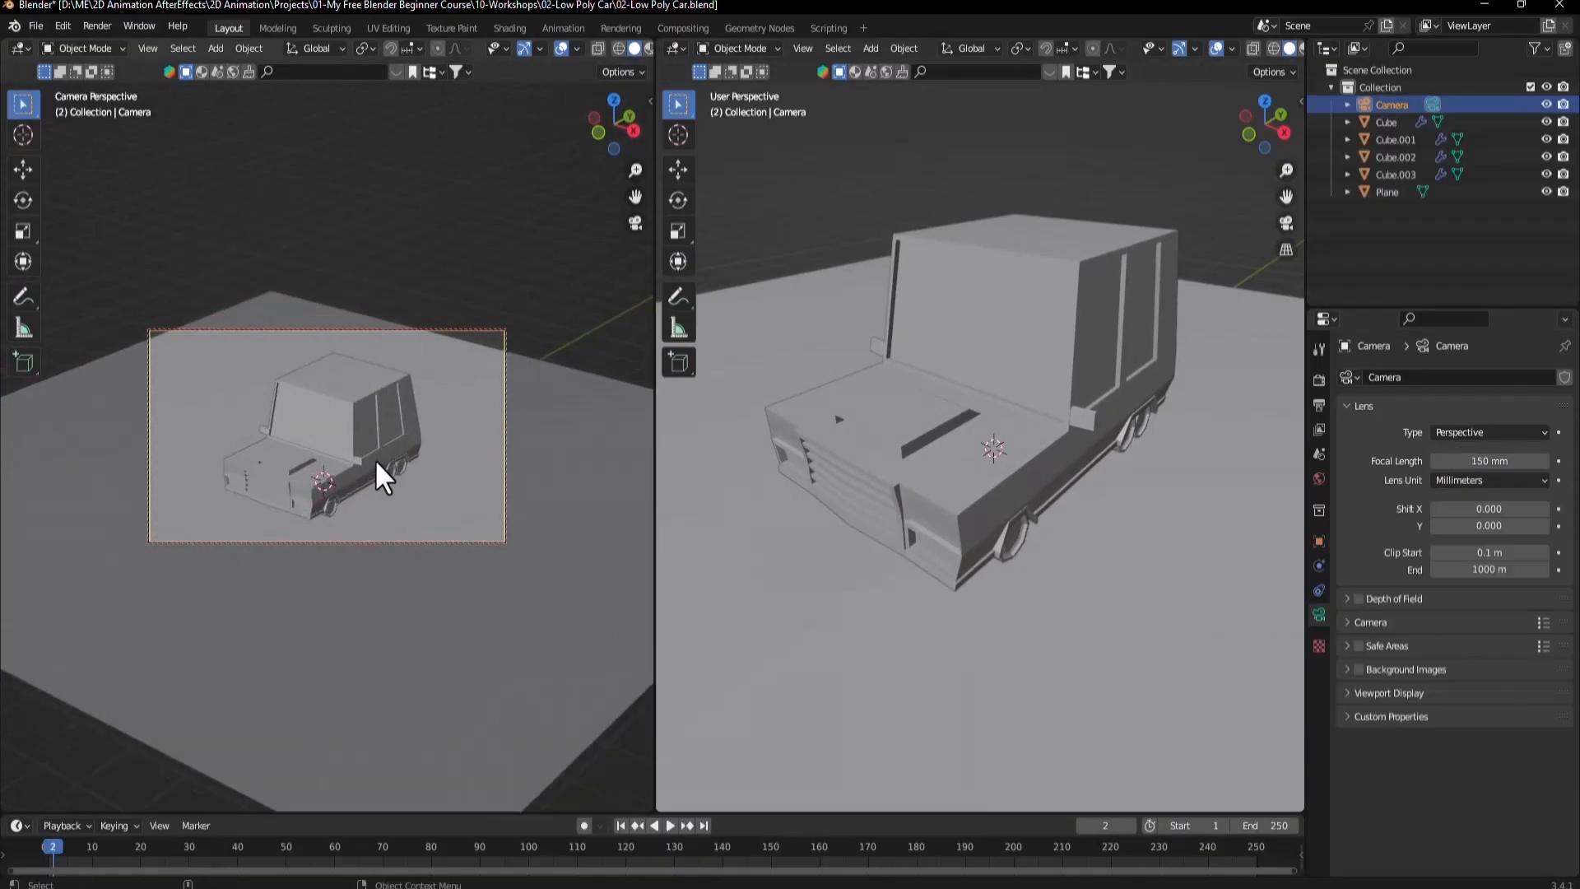
Unlock the camera from the view and enlarge the camera frame to fill the viewport.
key(n)
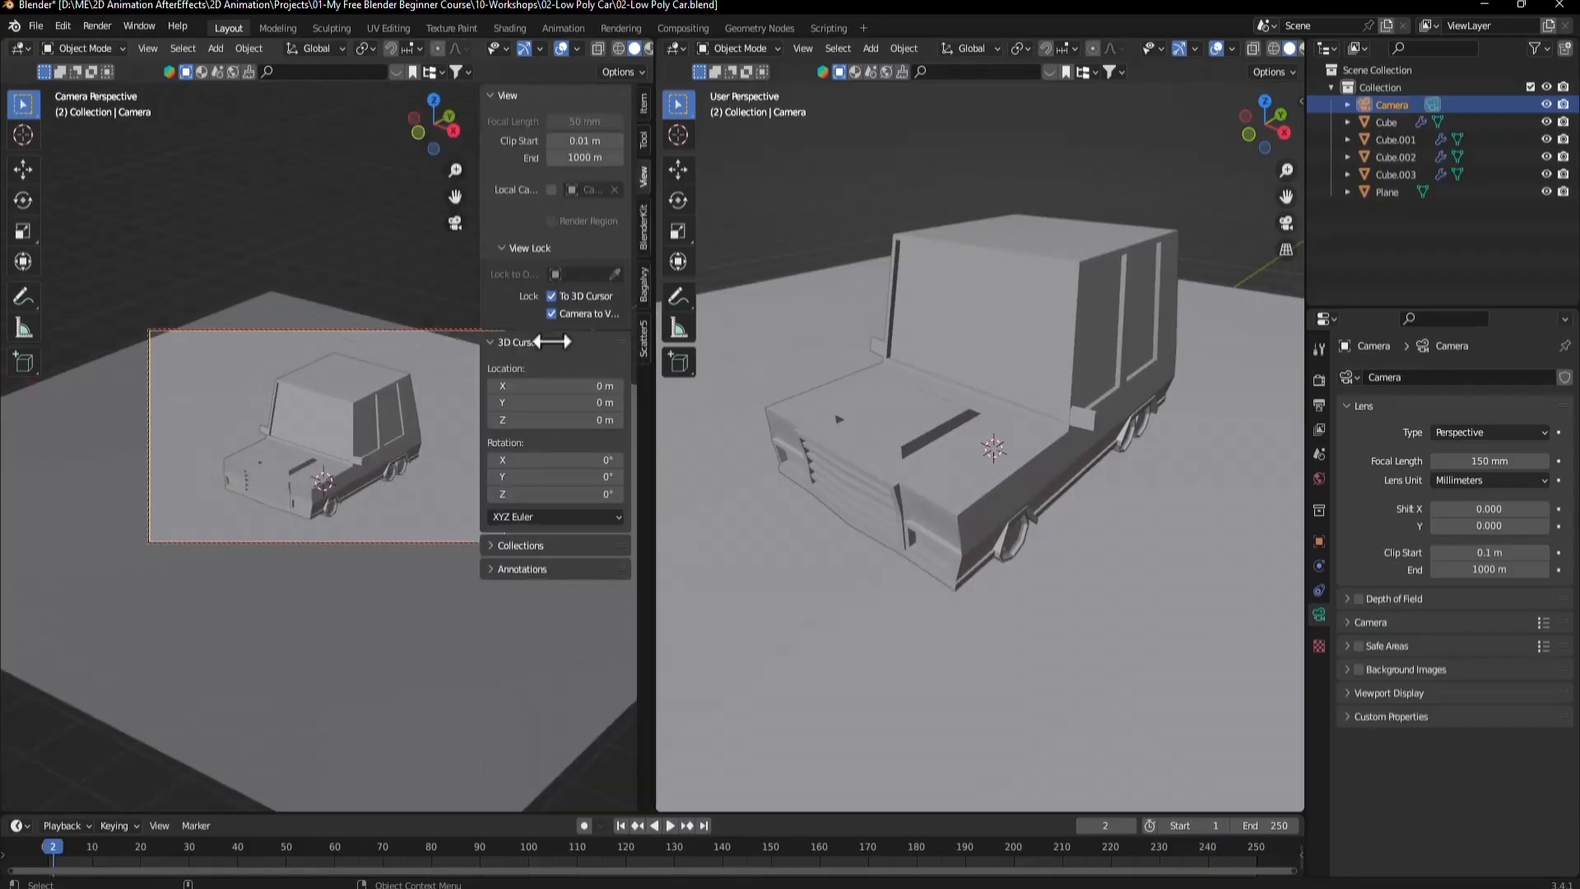
key(n)
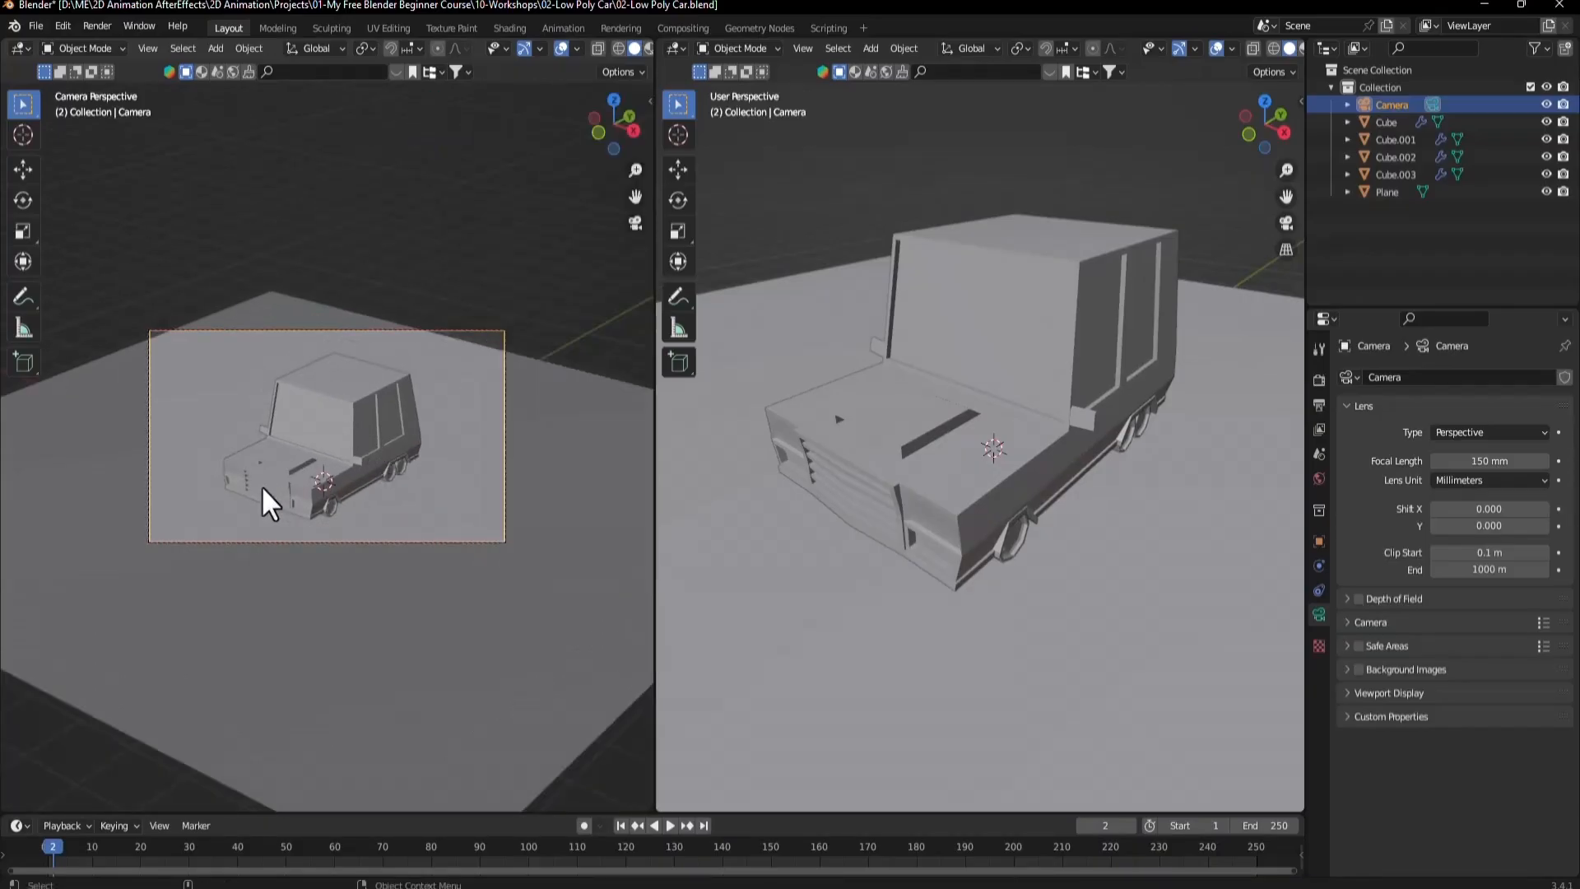
key(Home)
scroll(318, 476, up, 2)
scroll(317, 479, down, 2)
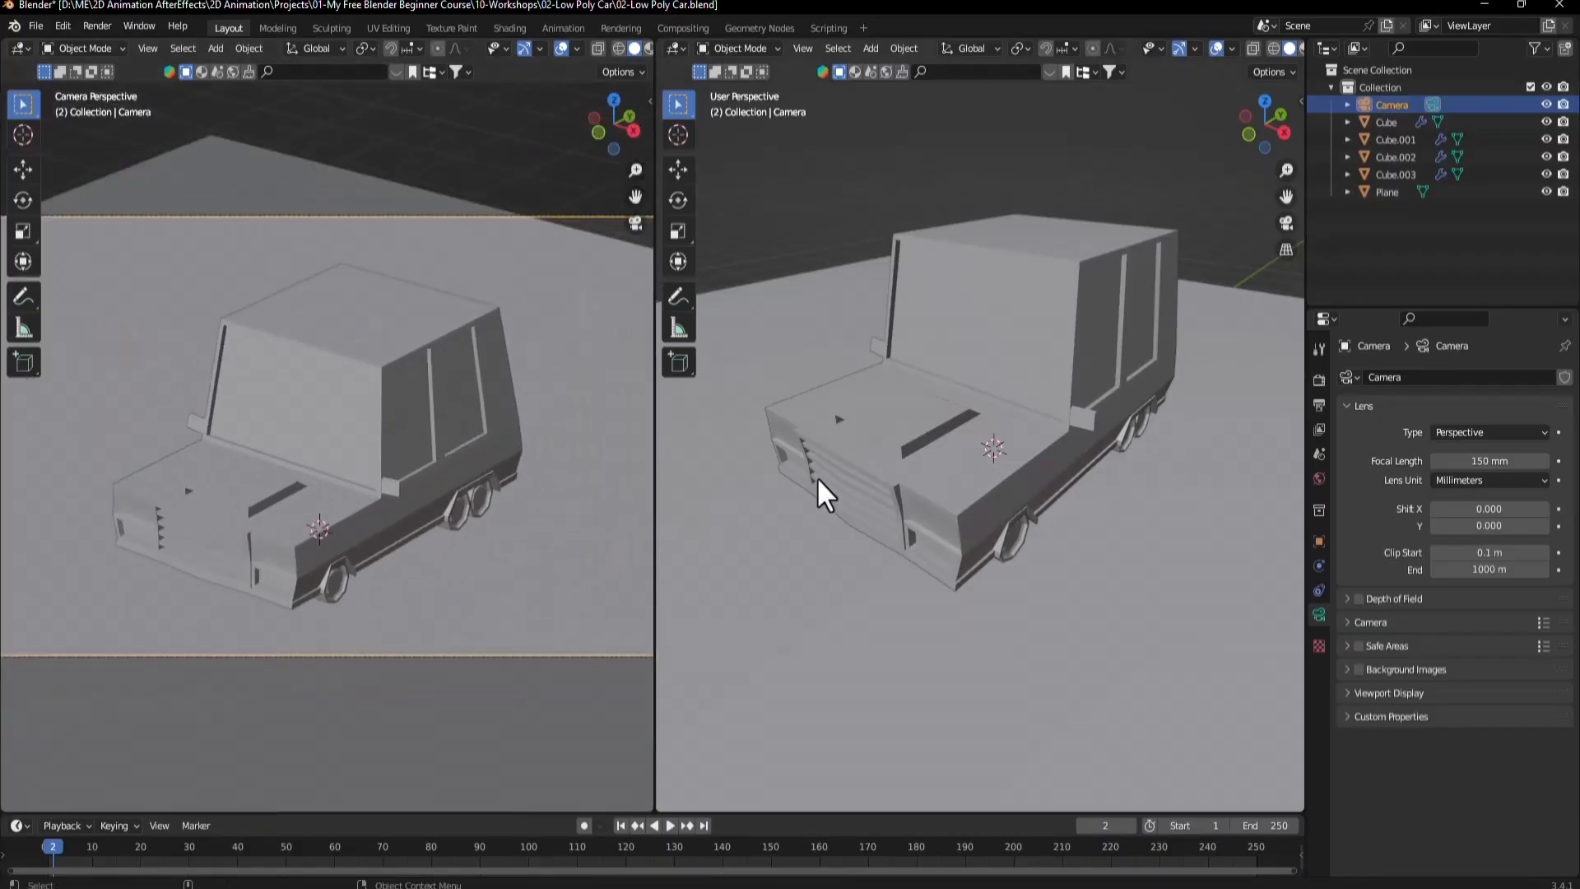
Narrow the camera viewport and set the render engine to Cycles with GPU Compute as the device.
click(1320, 381)
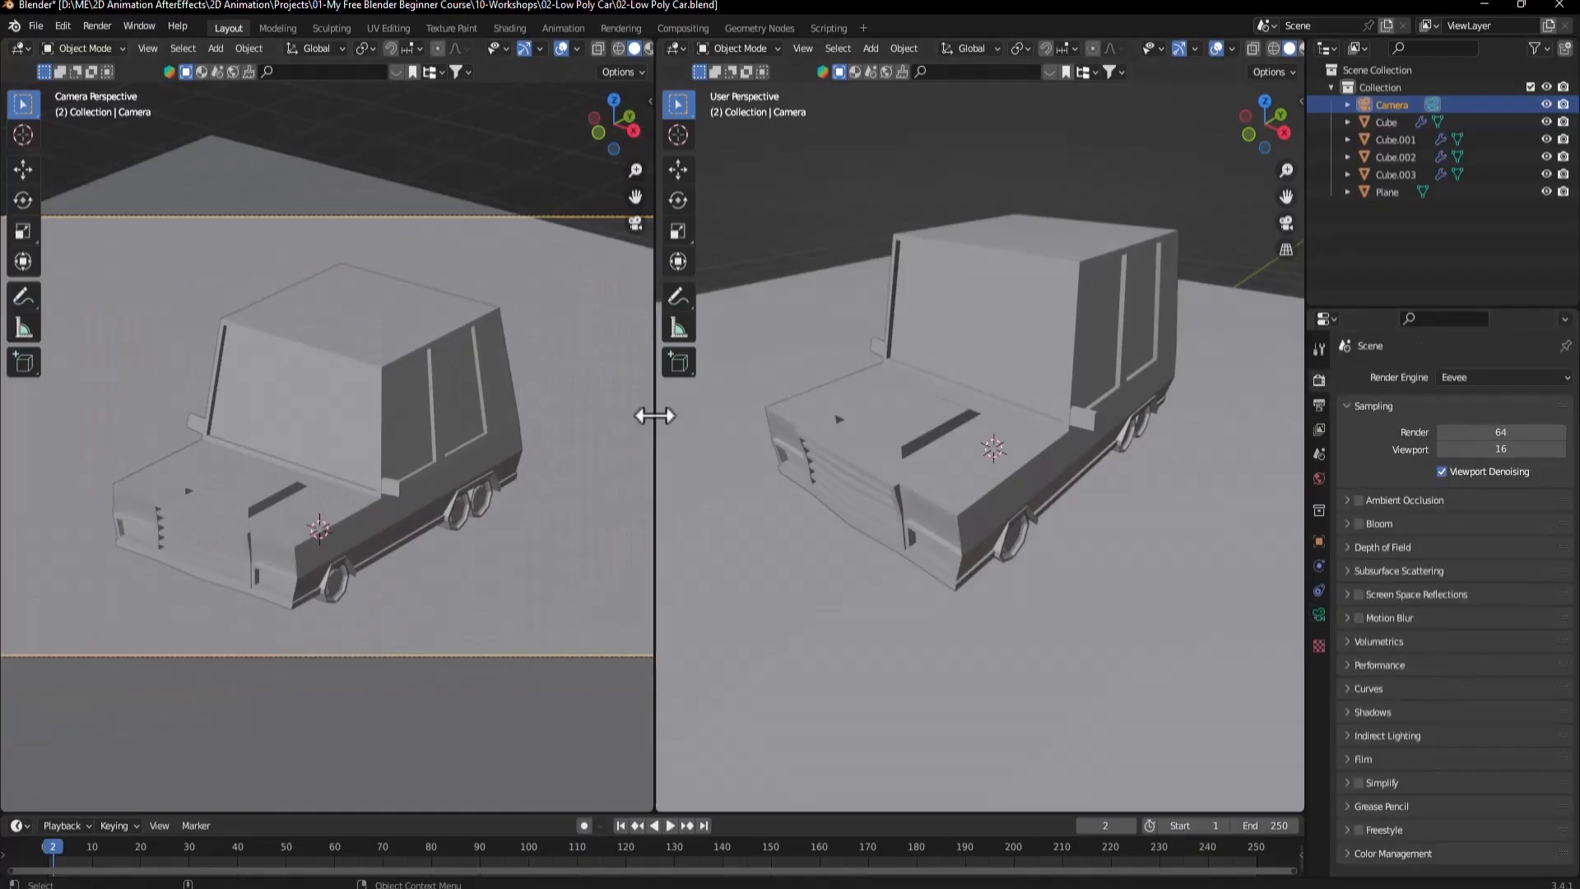
drag(656, 419, 584, 431)
click(1480, 379)
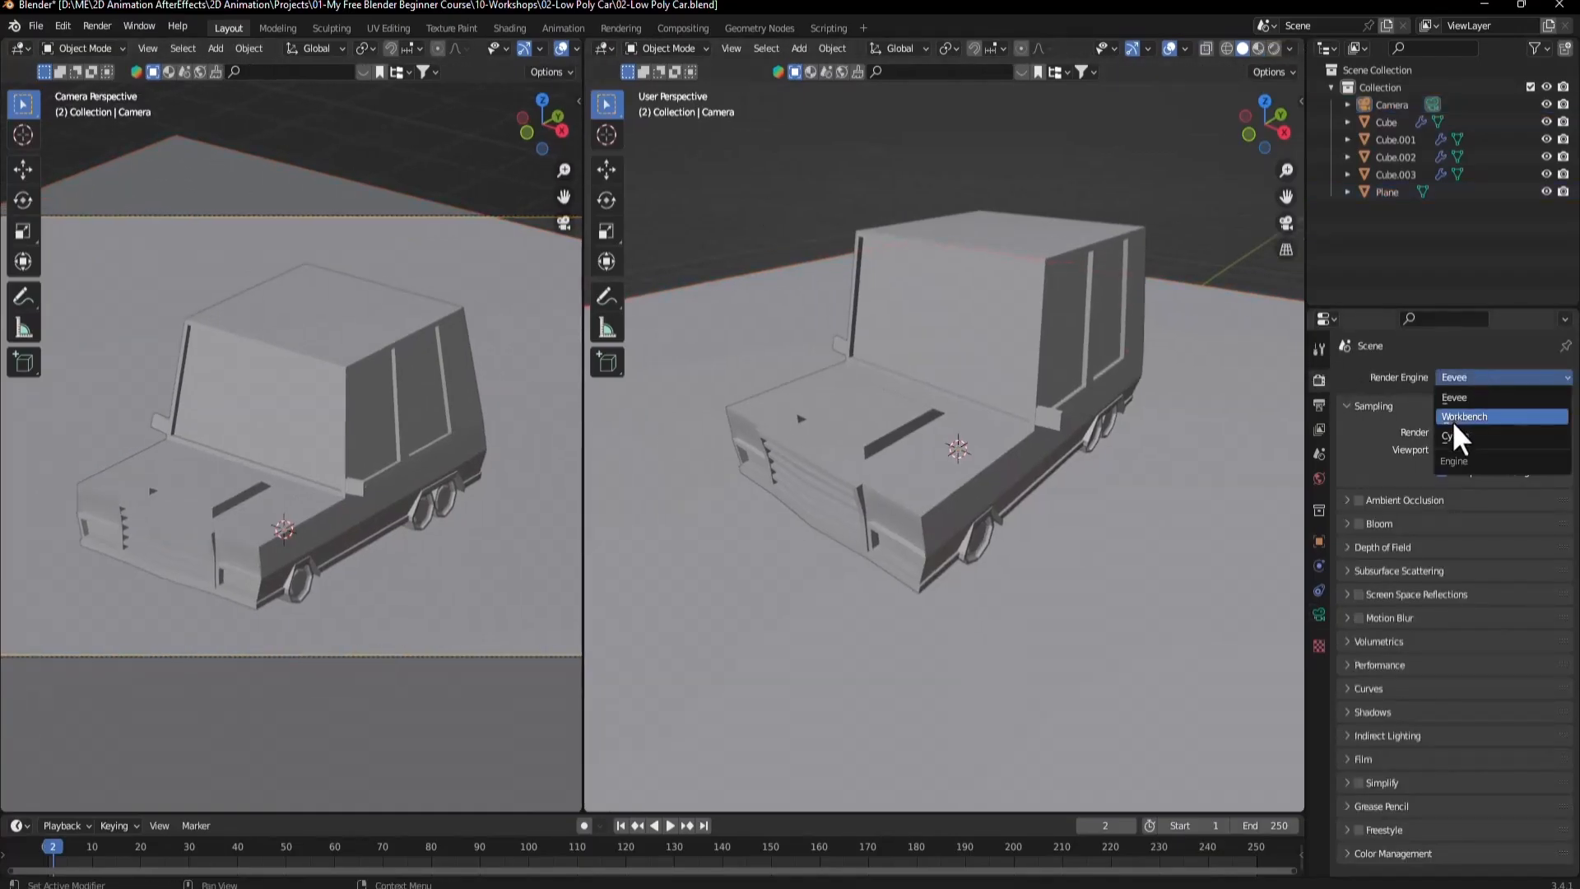
click(1462, 437)
click(1460, 421)
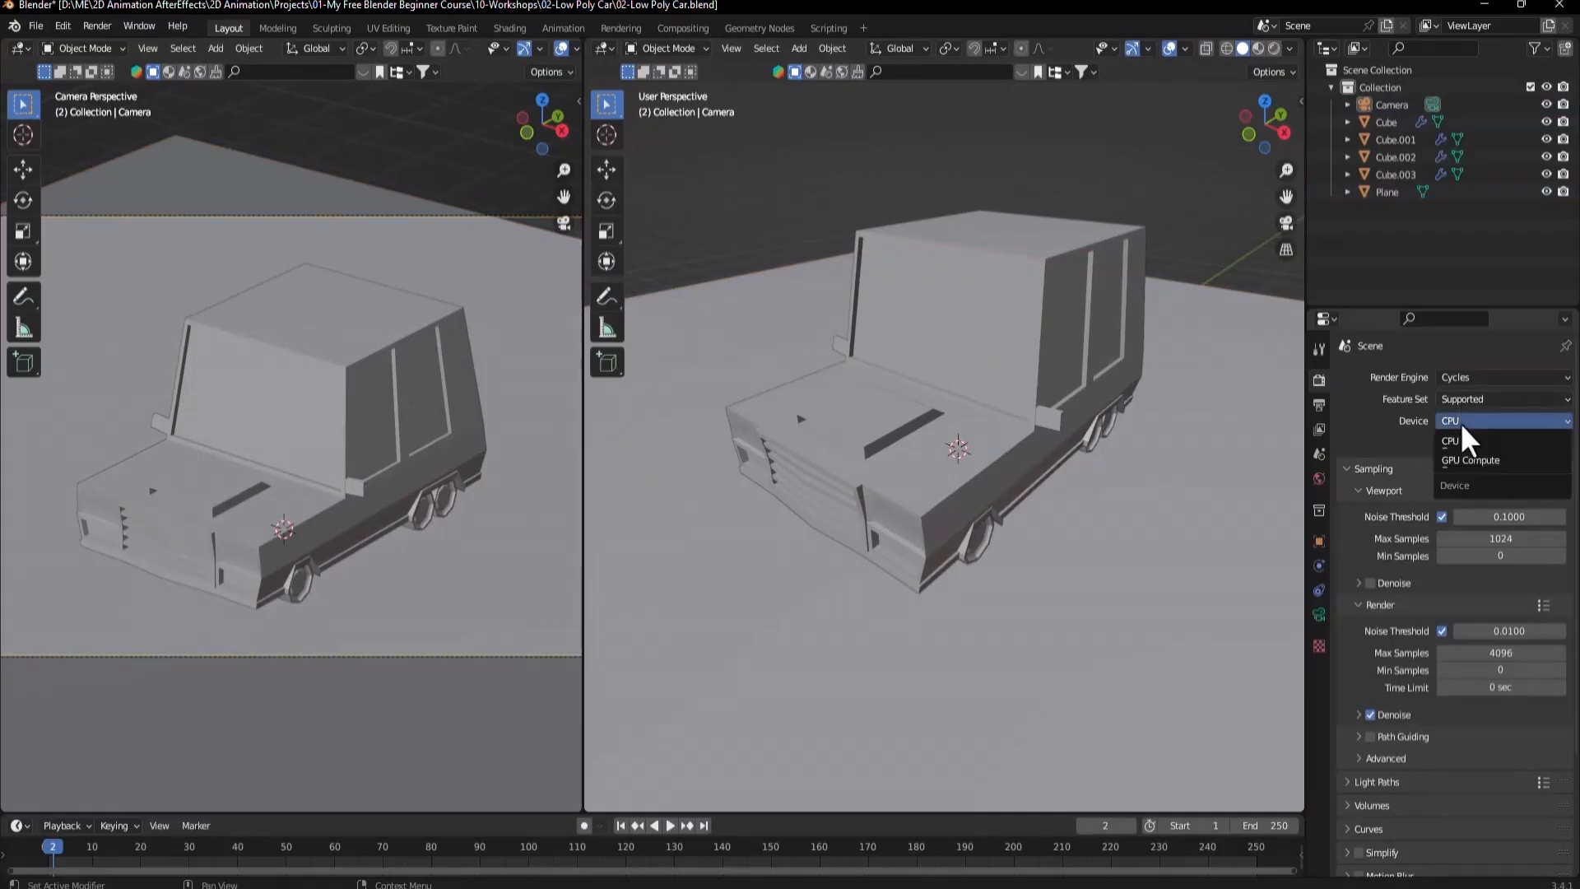
click(1474, 455)
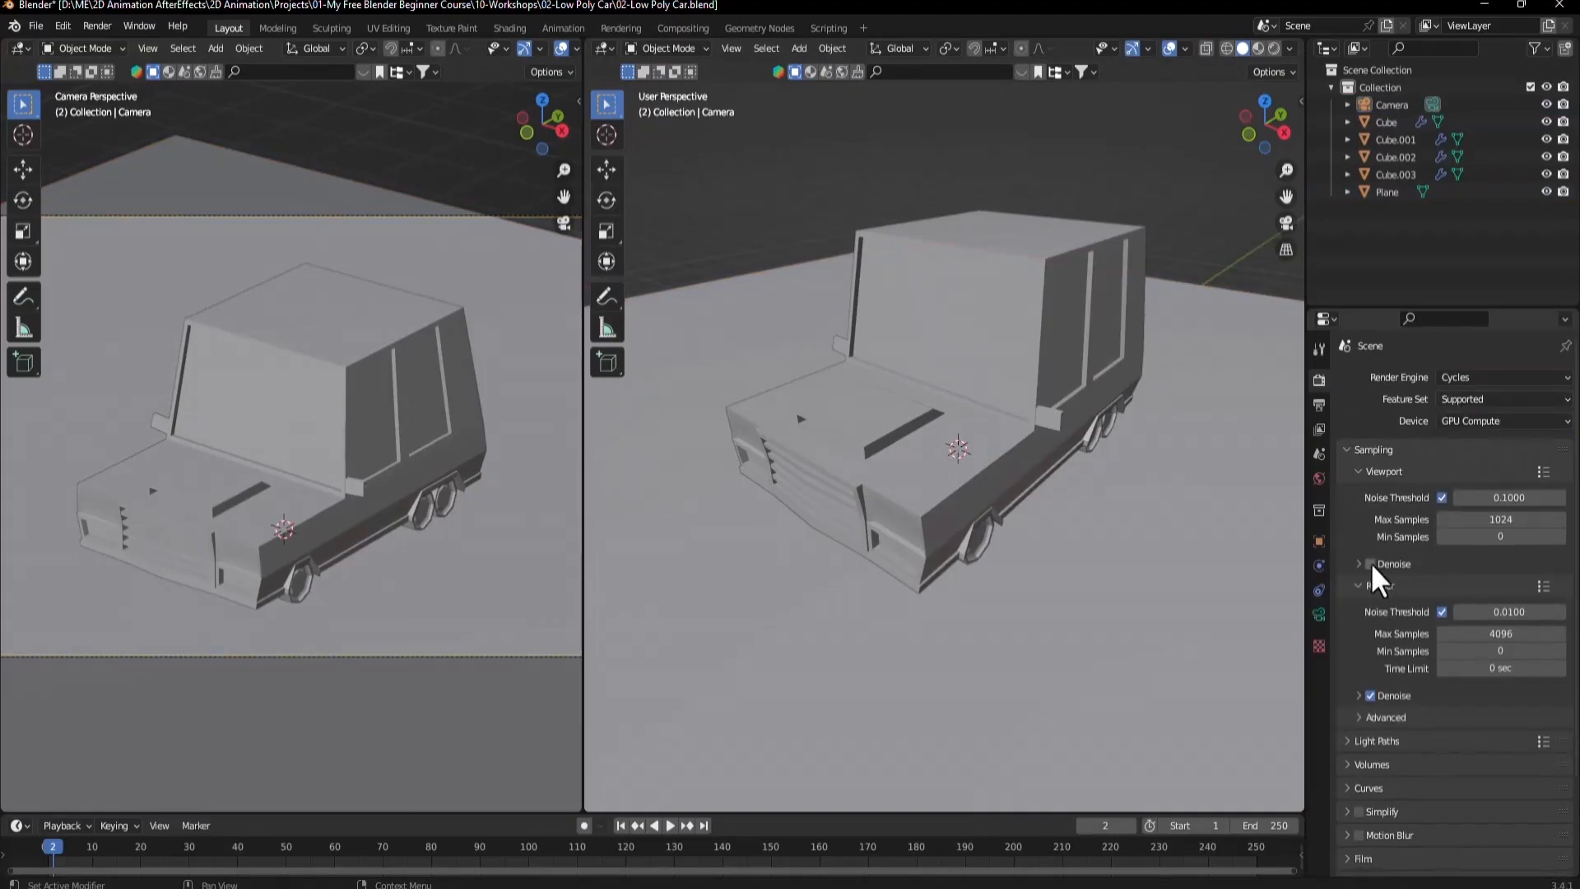
Assign an Environment Texture to the World background color.
click(1318, 479)
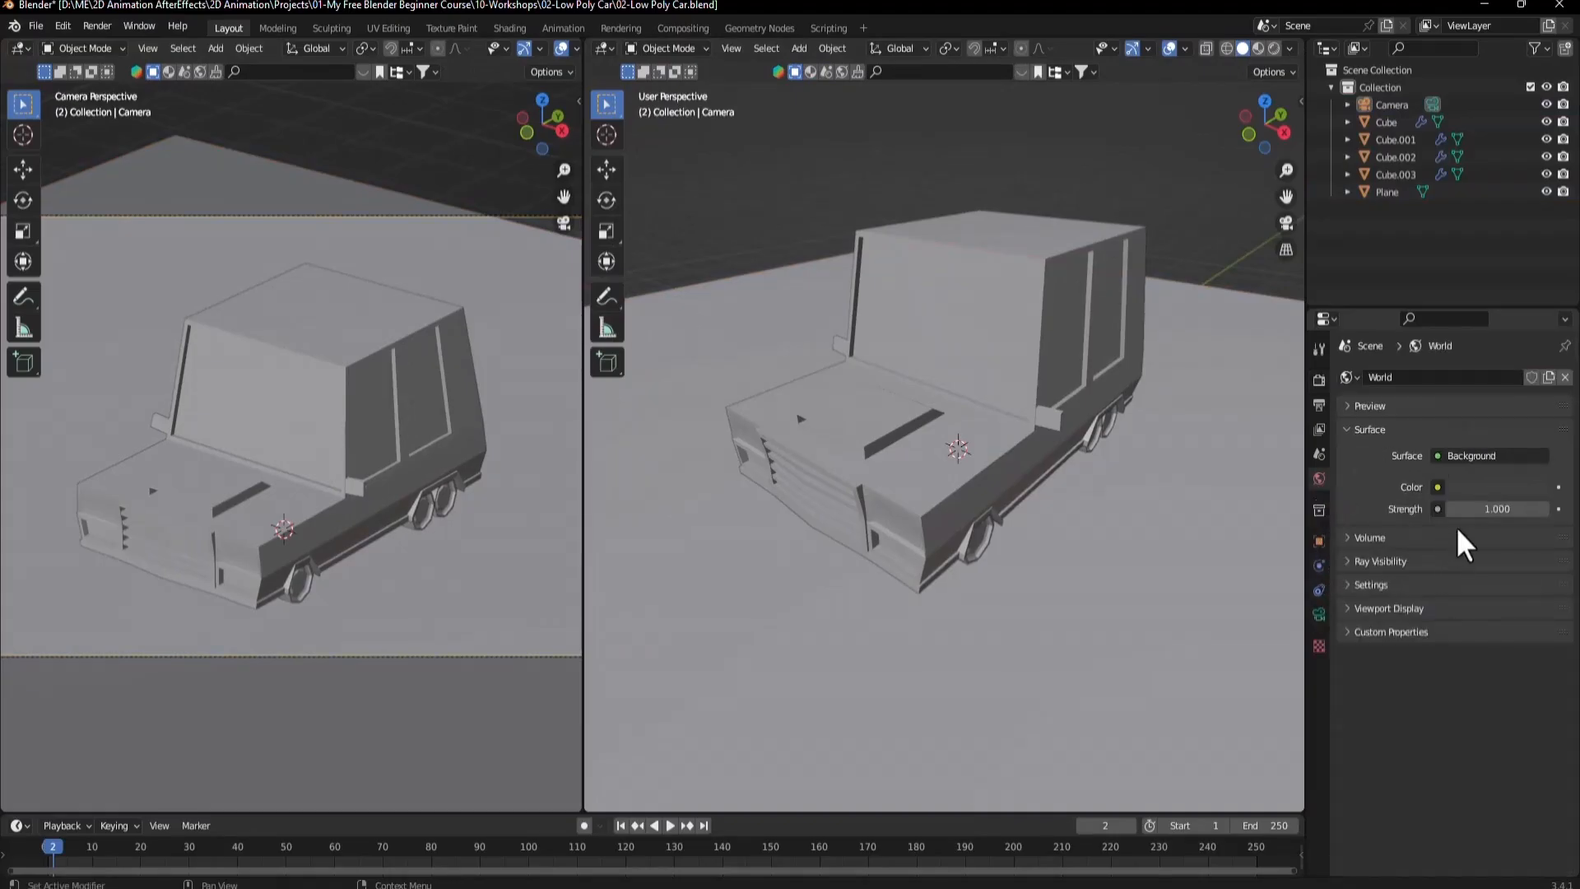
click(1438, 486)
click(1104, 569)
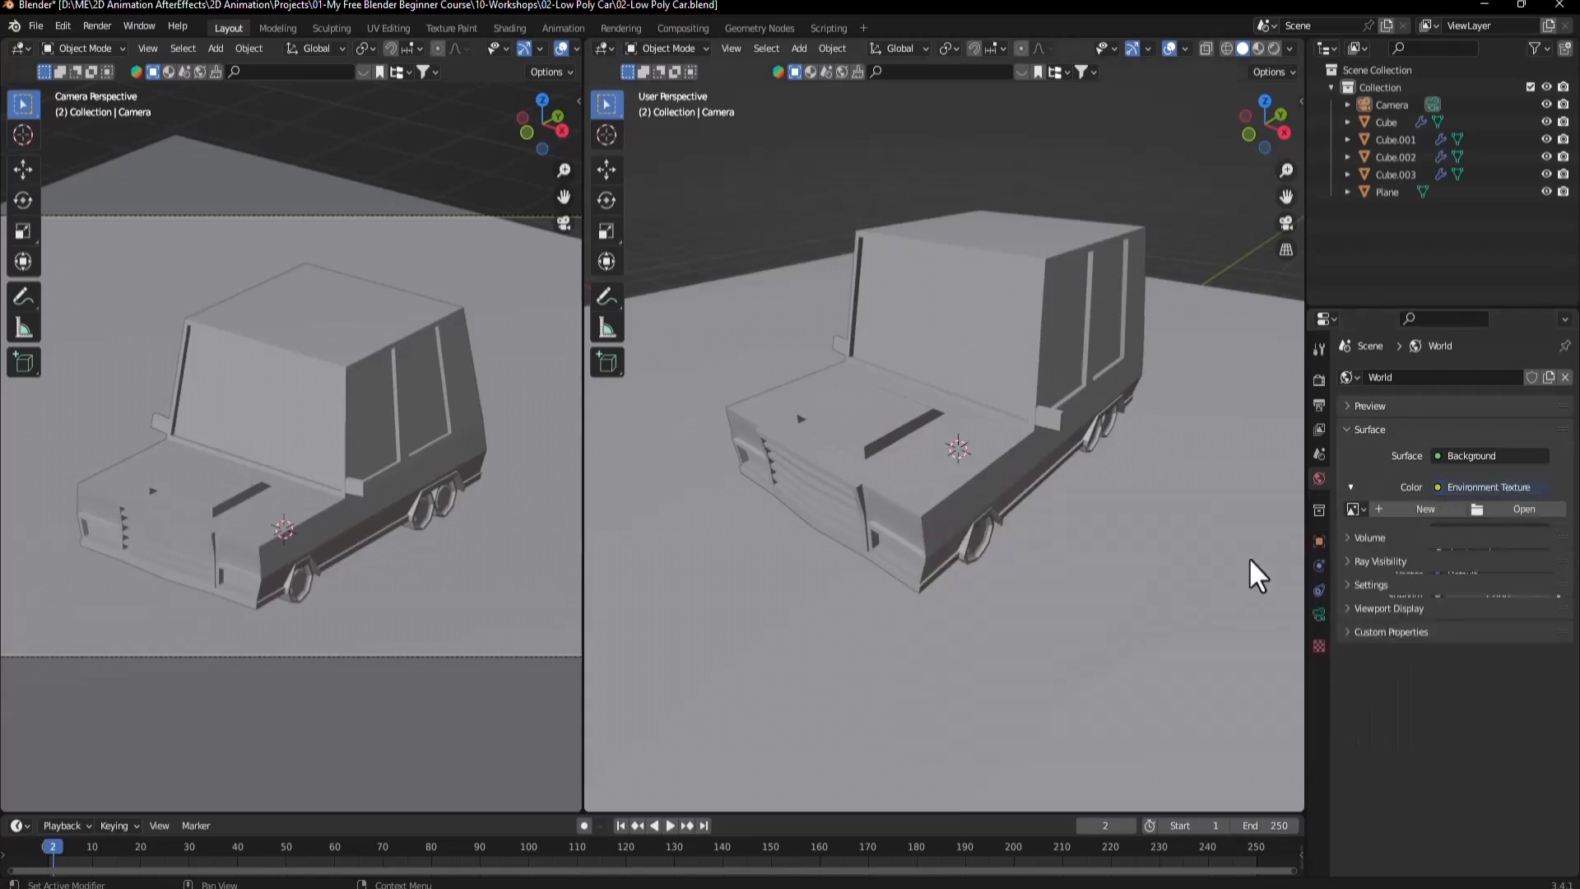
Load royal_esplanade_4k.hdr from the Indoor HDRI folder as the World's environment image.
click(1518, 514)
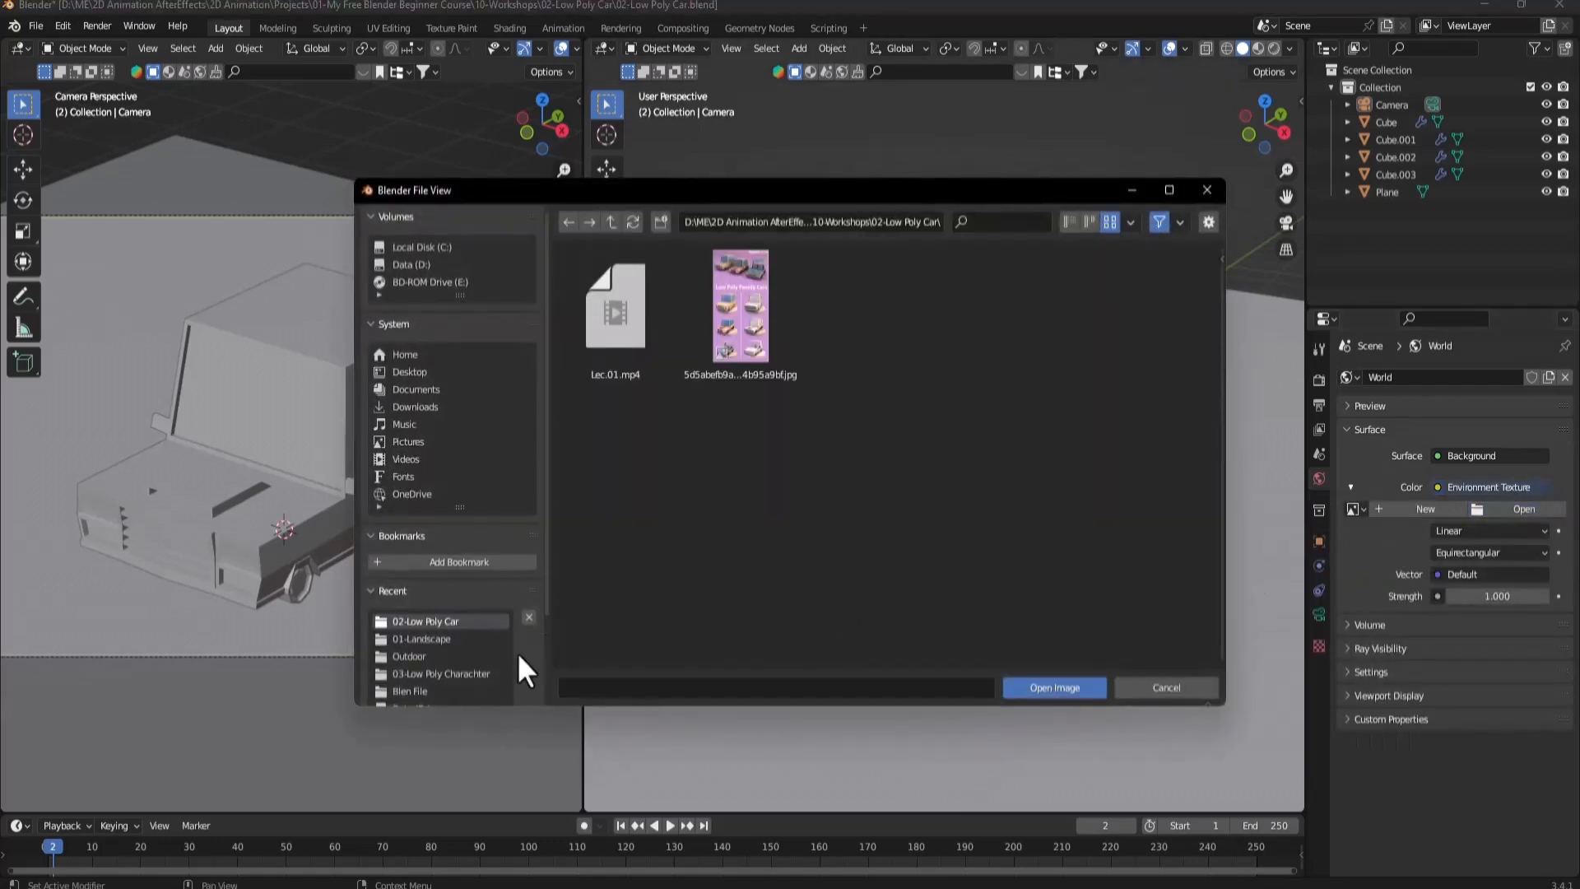
scroll(430, 654, down, 4)
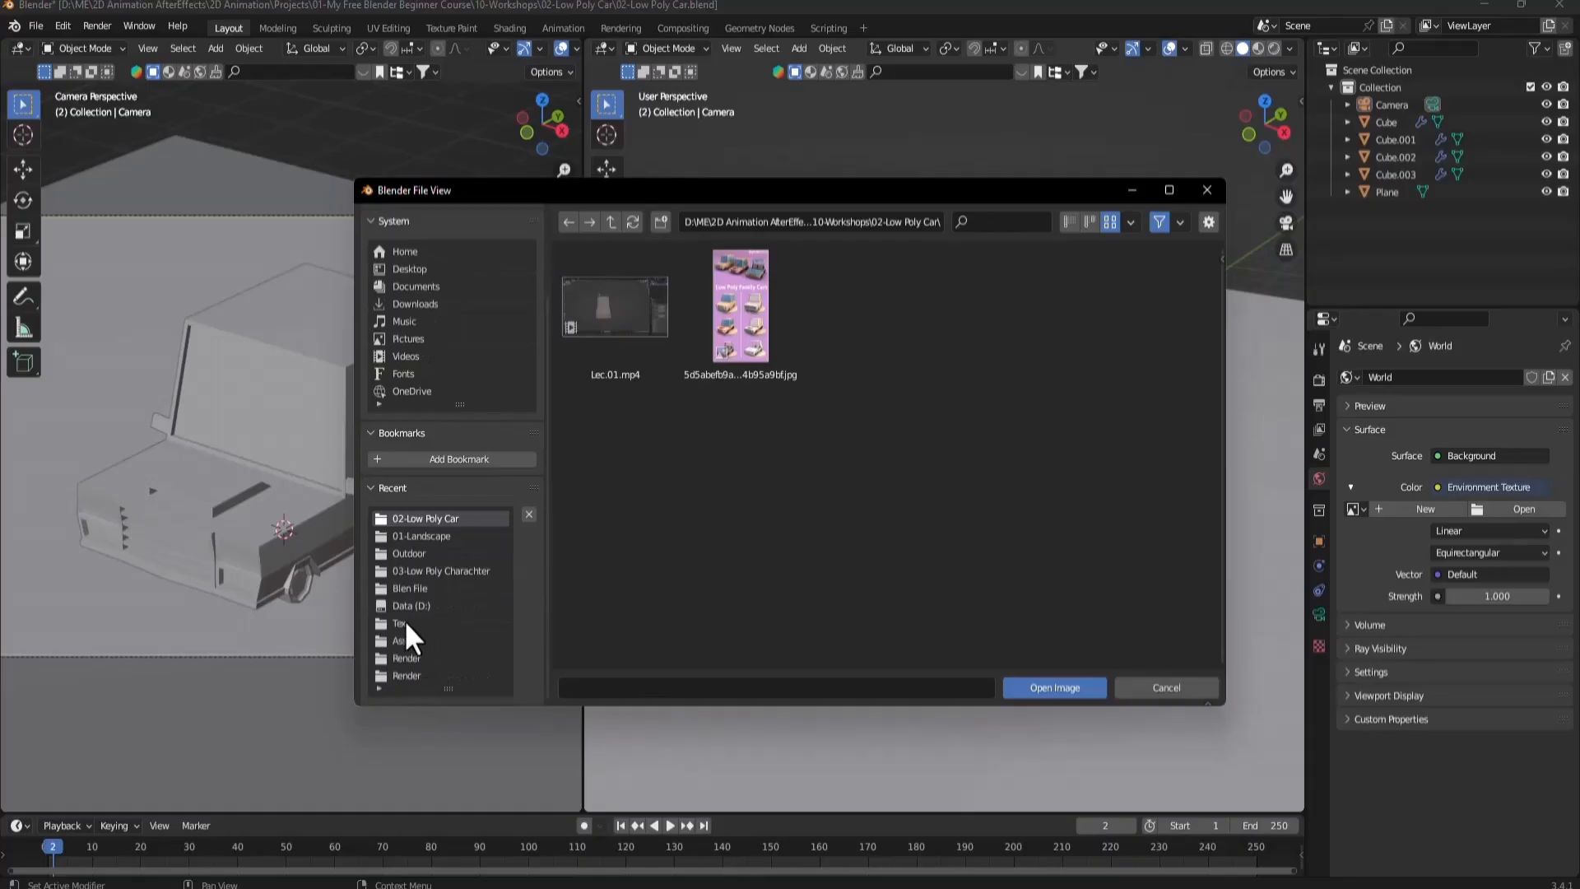
click(407, 555)
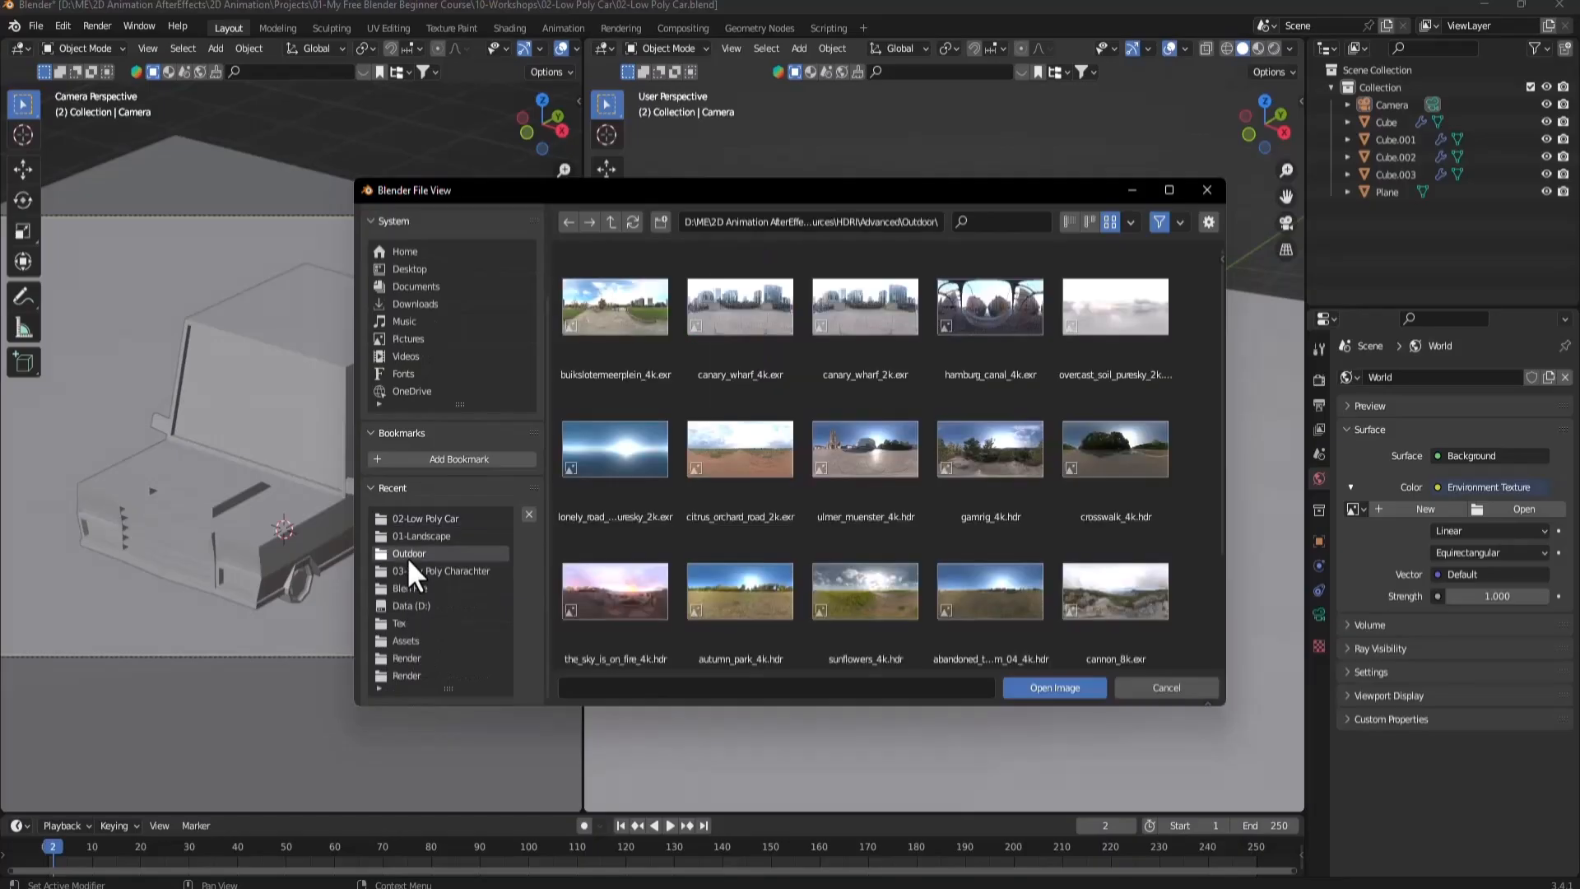
click(610, 221)
click(744, 338)
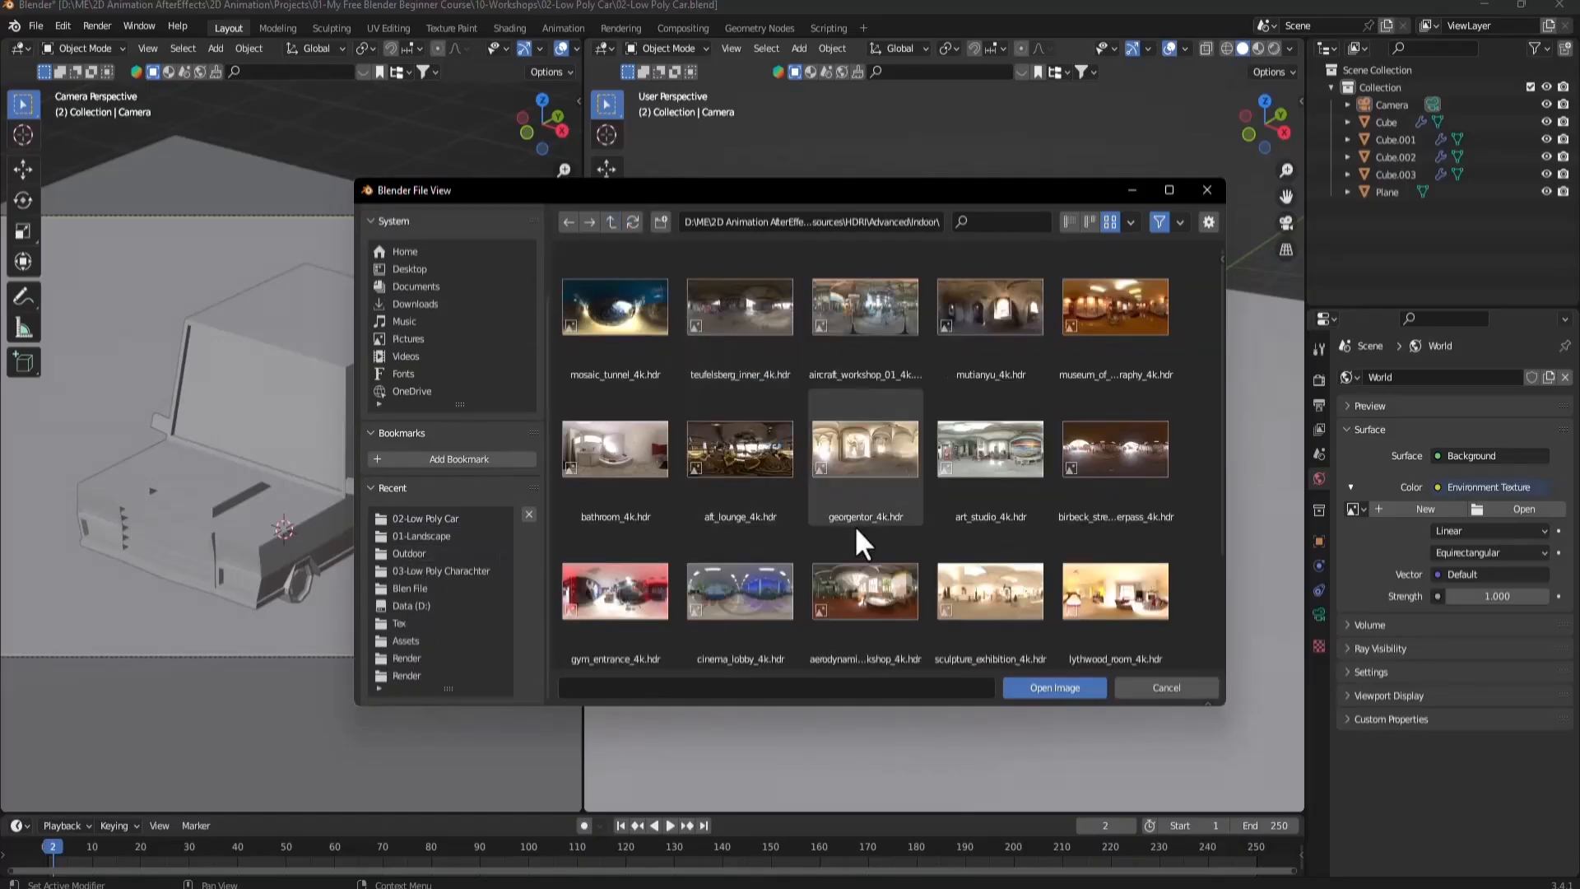
scroll(795, 445, down, 3)
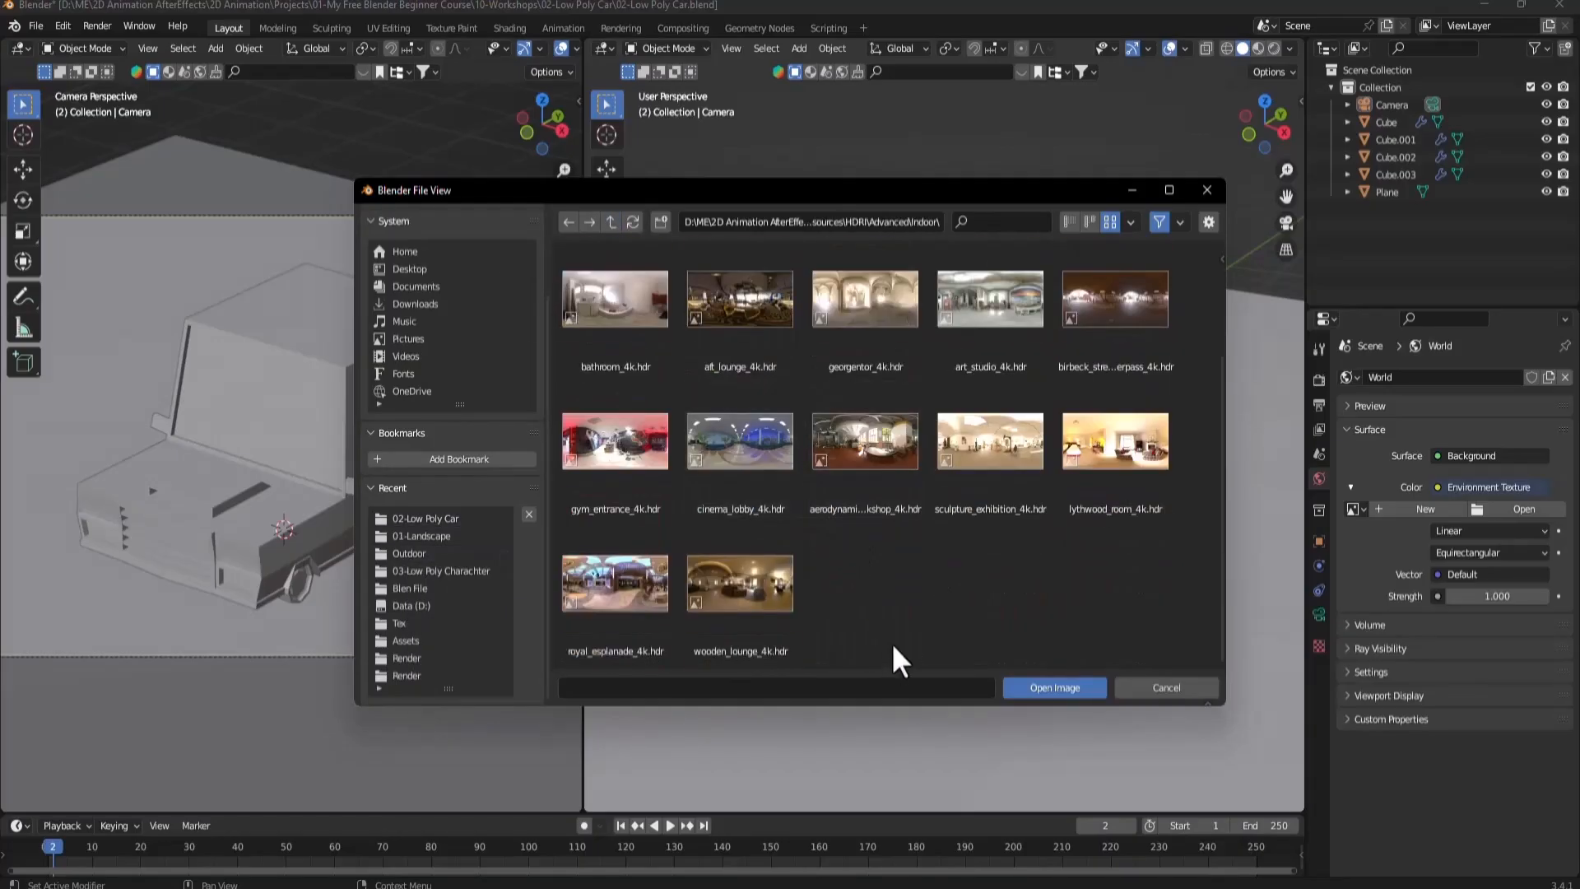
double_click(625, 564)
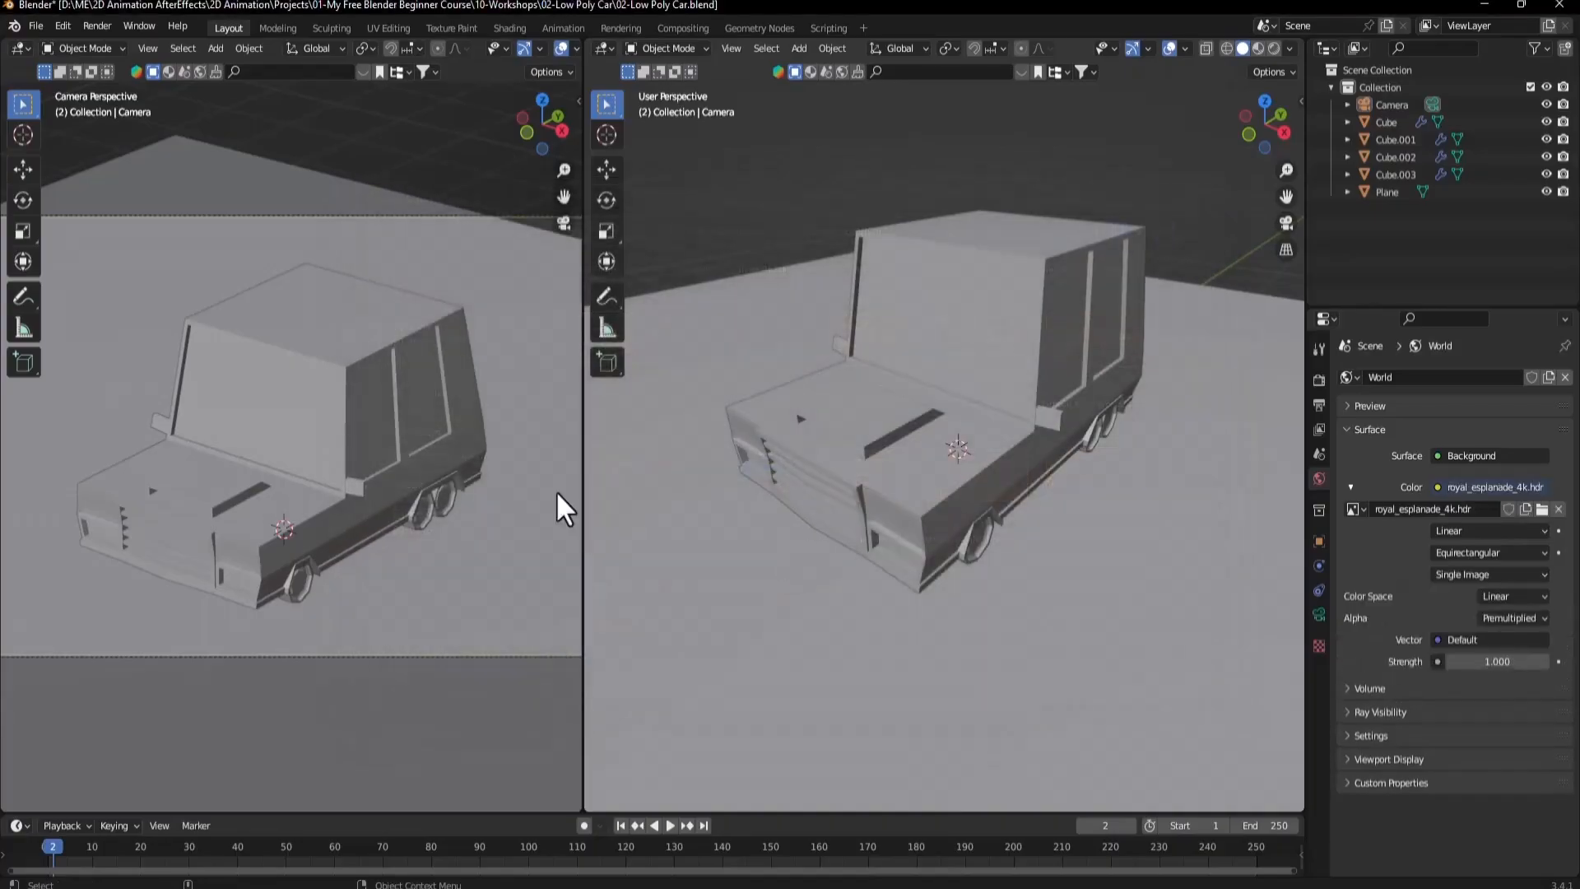
Save the file and switch the camera viewport to Rendered shading.
key(z)
click(255, 342)
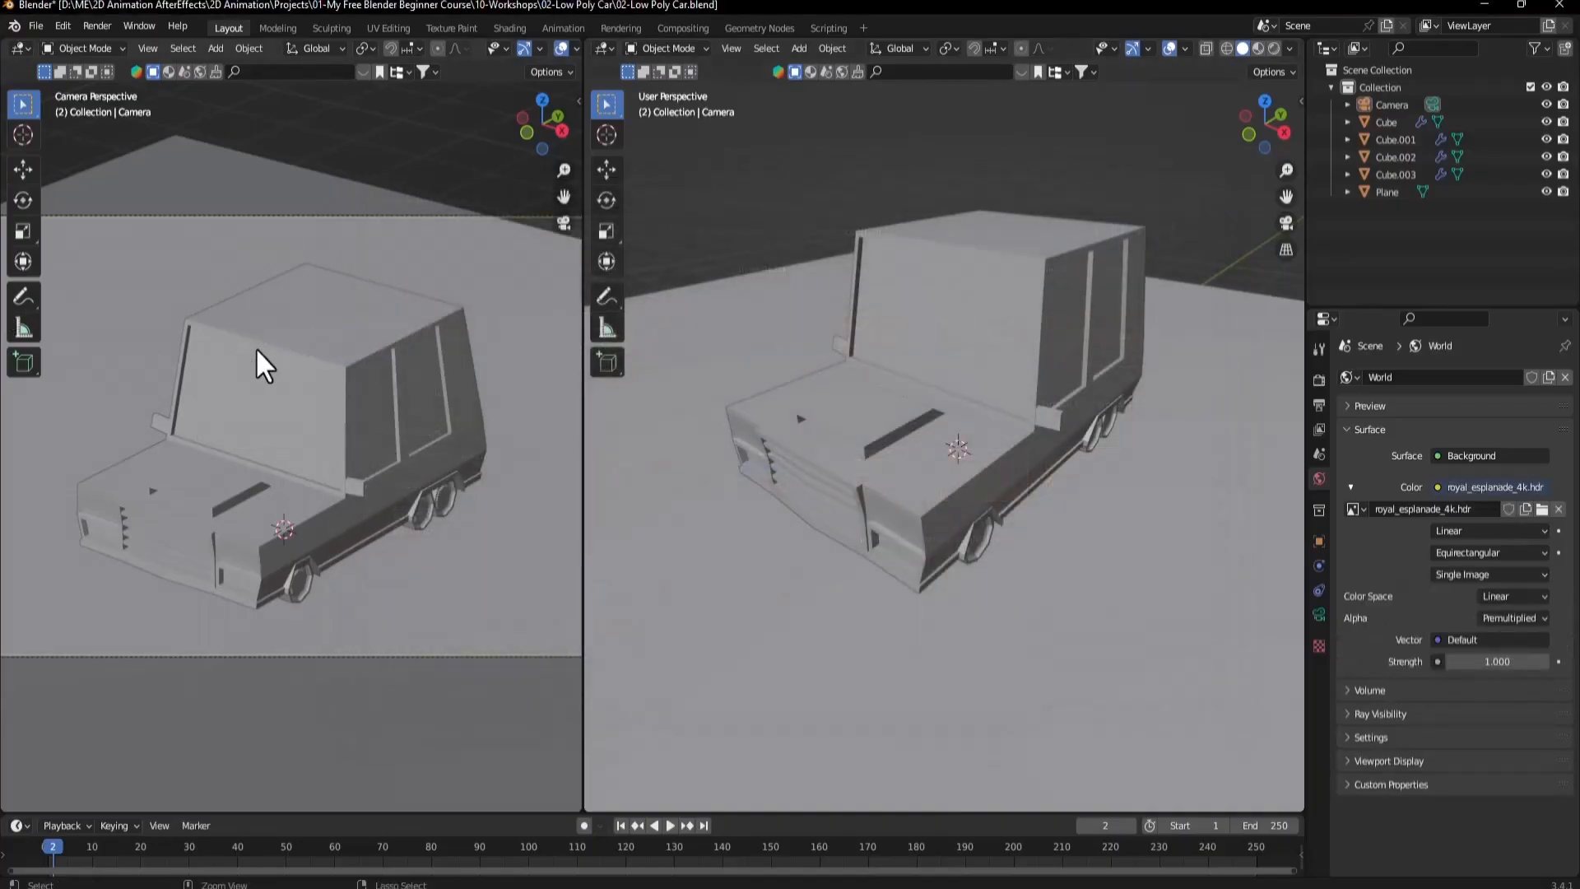
key(ctrl+s)
key(z)
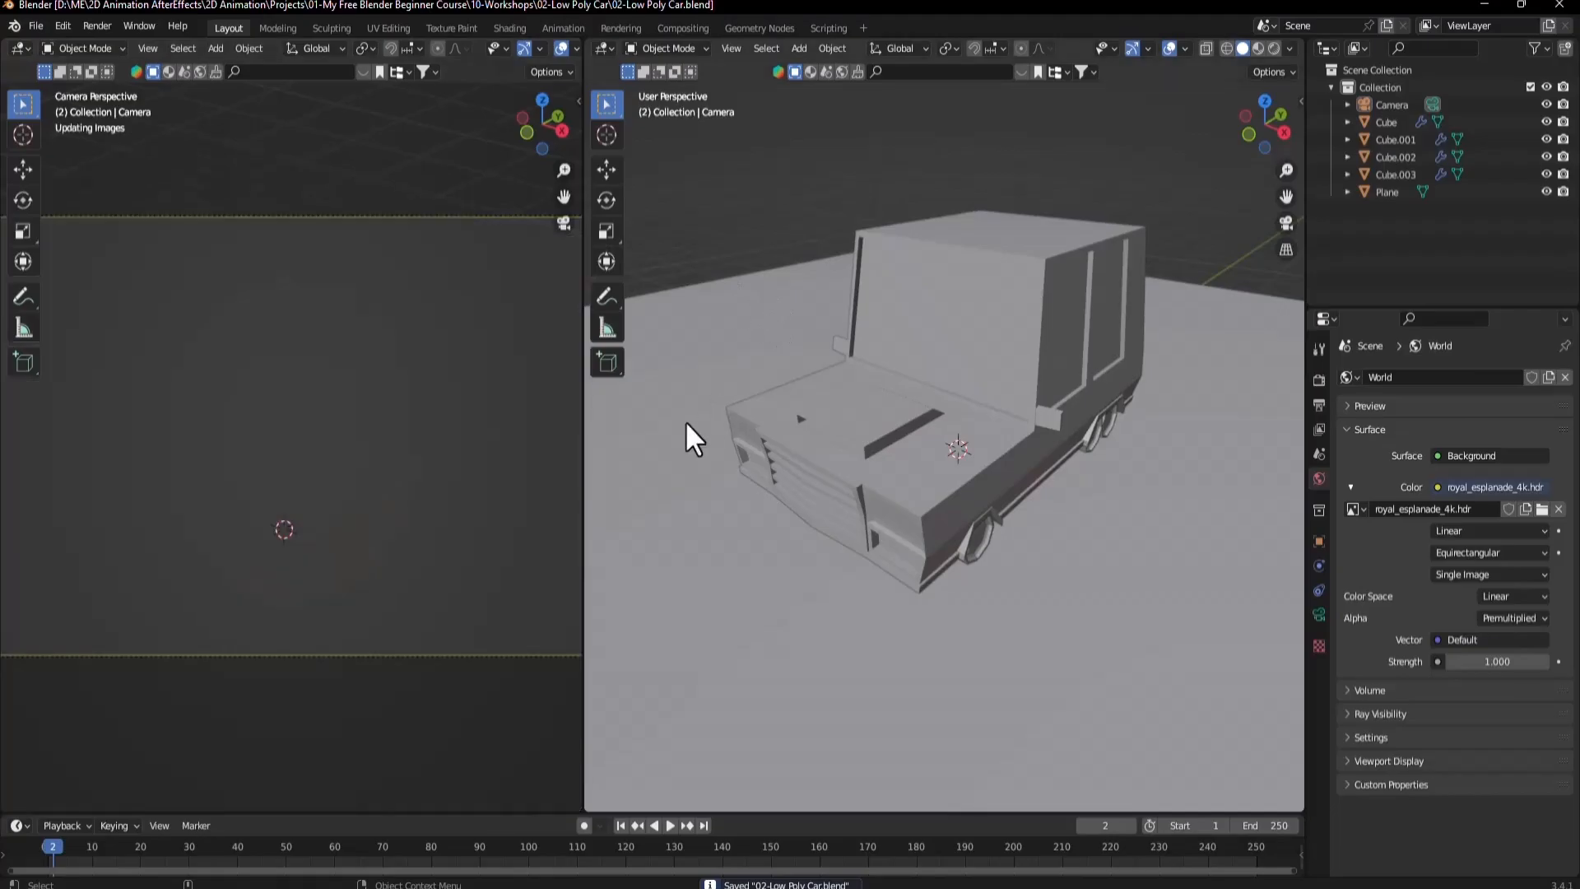
Hide the viewport toolbars, widen the camera viewport and frame the rendered car closer in it.
key(t)
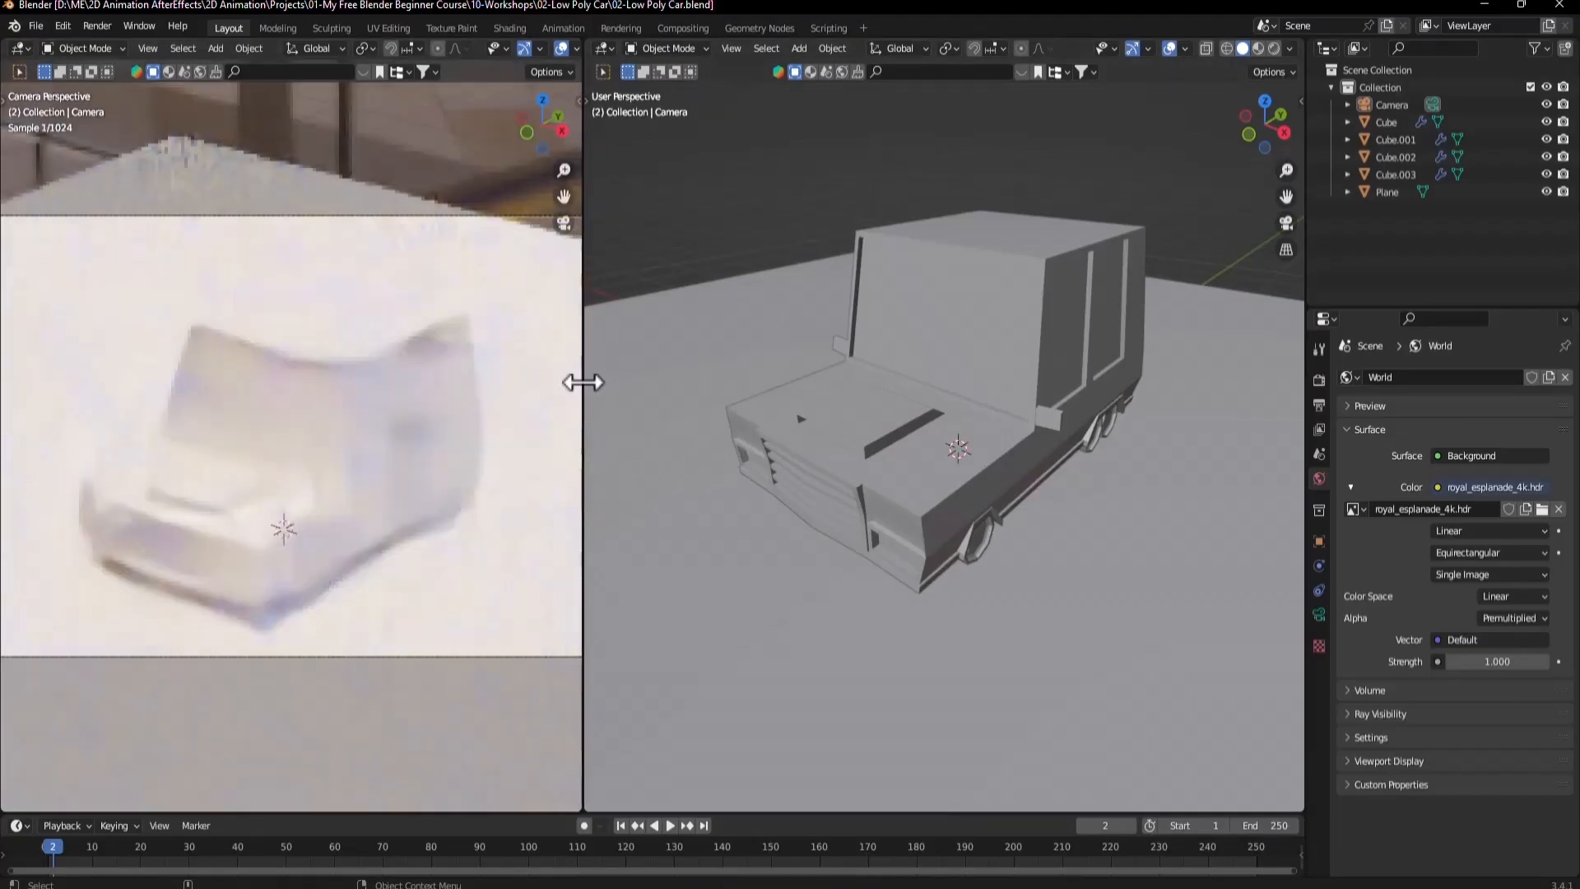
drag(585, 378, 672, 377)
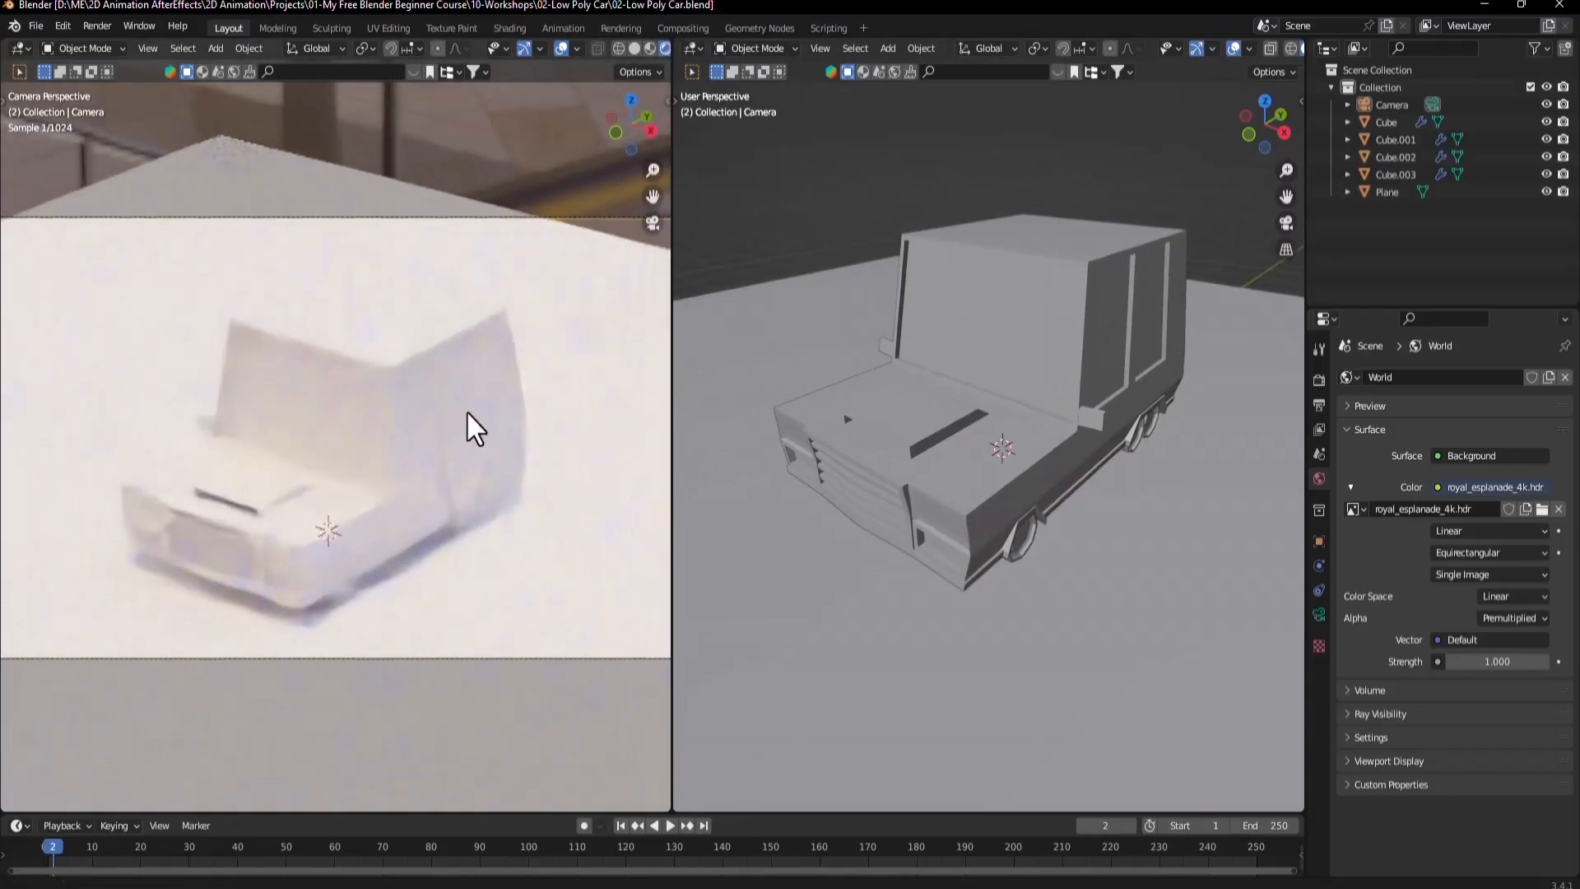
scroll(489, 409, up, 1)
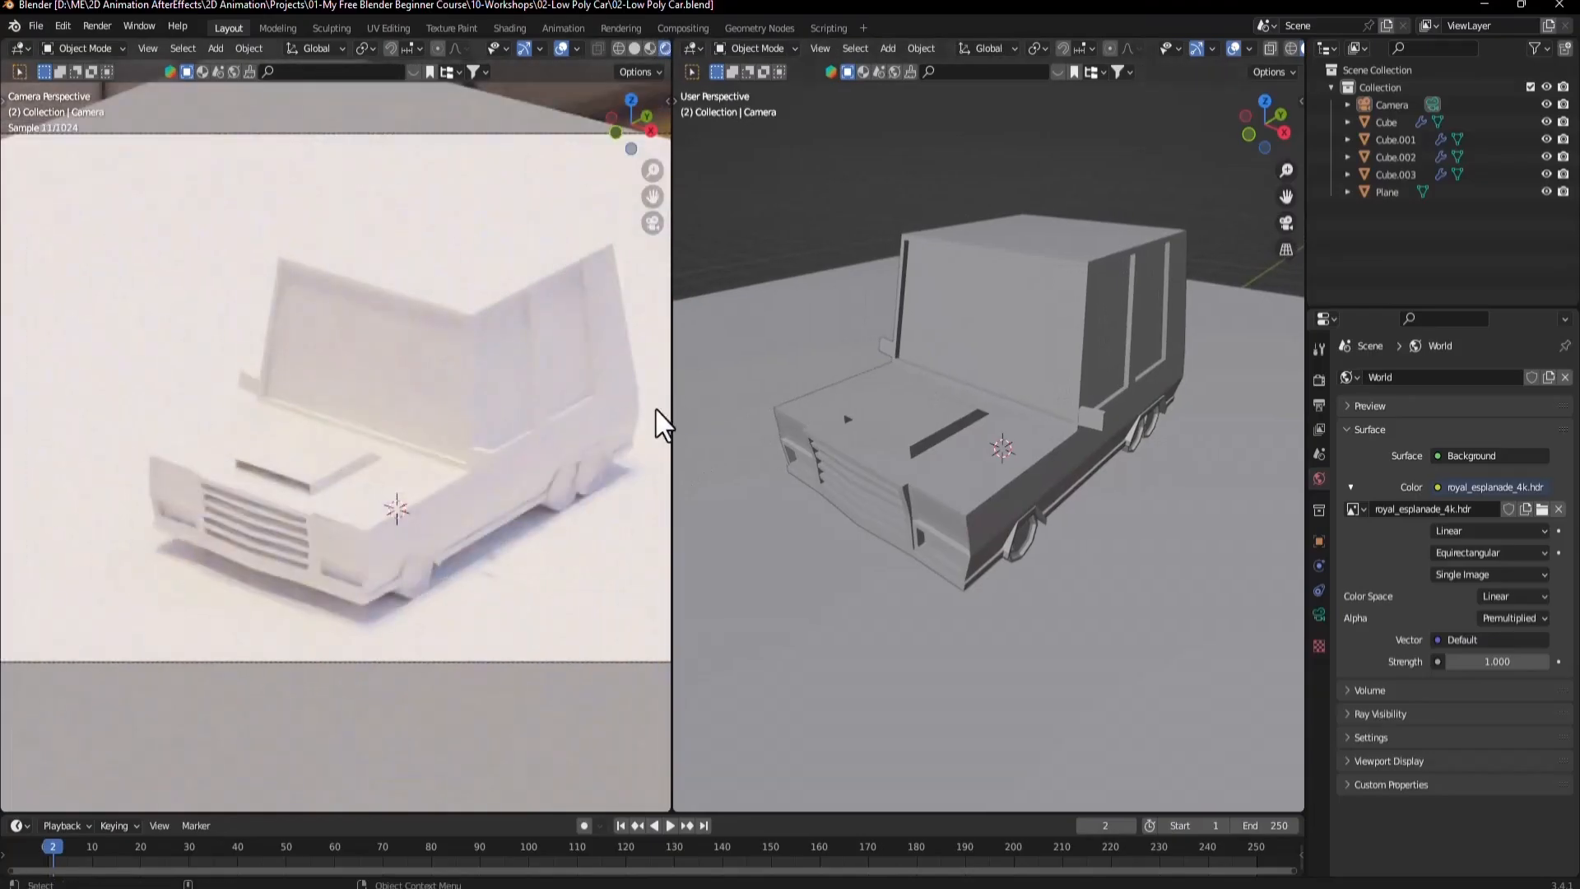
shift+middle_drag(539, 447, 497, 448)
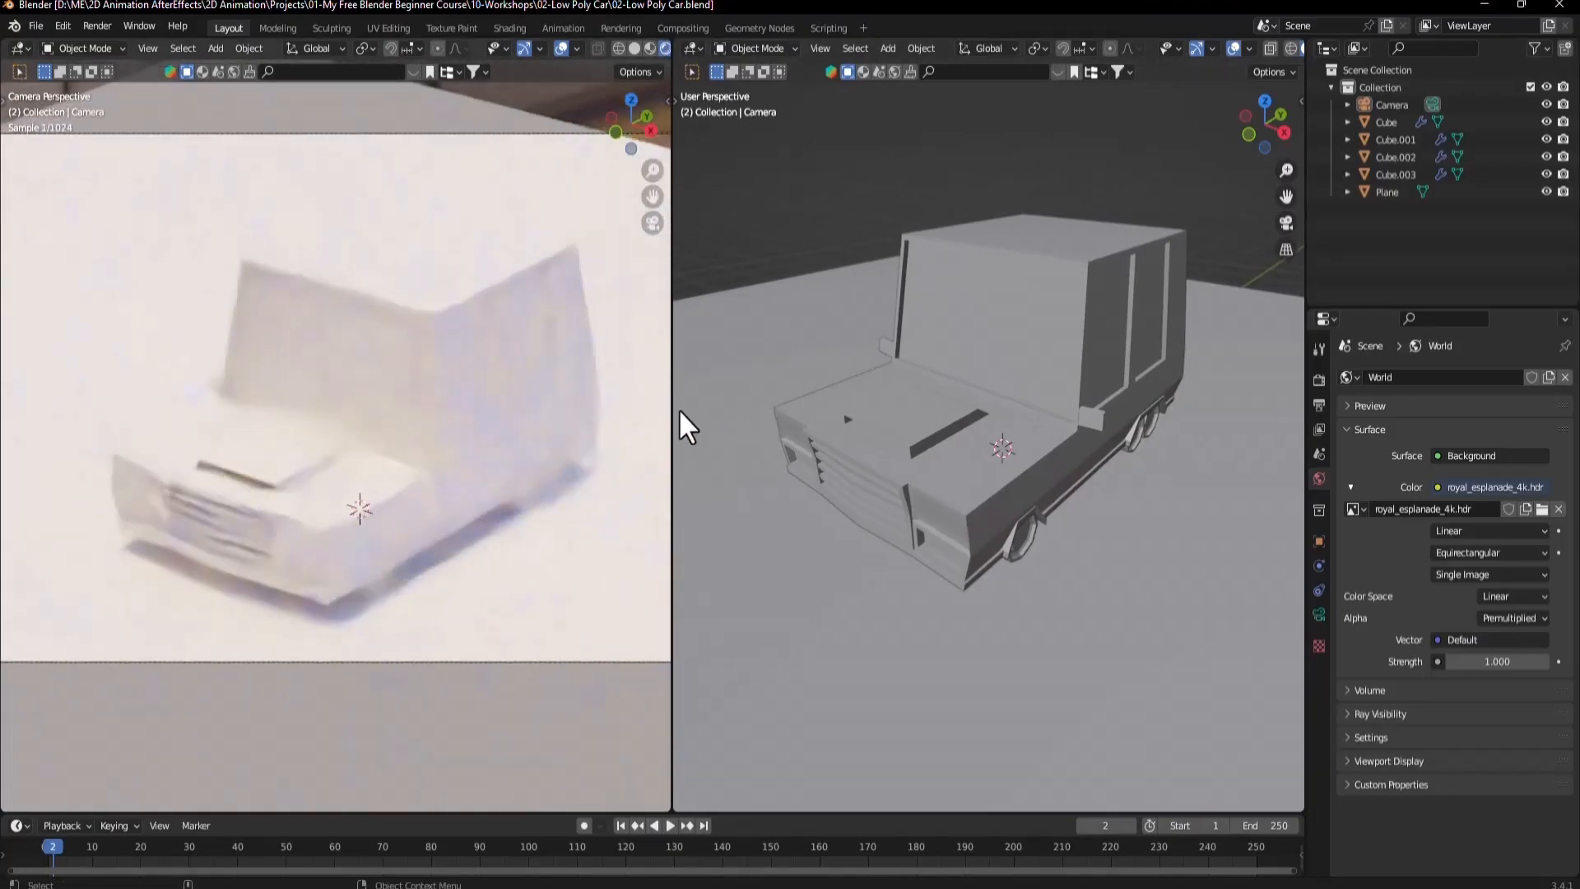
scroll(476, 417, up, 2)
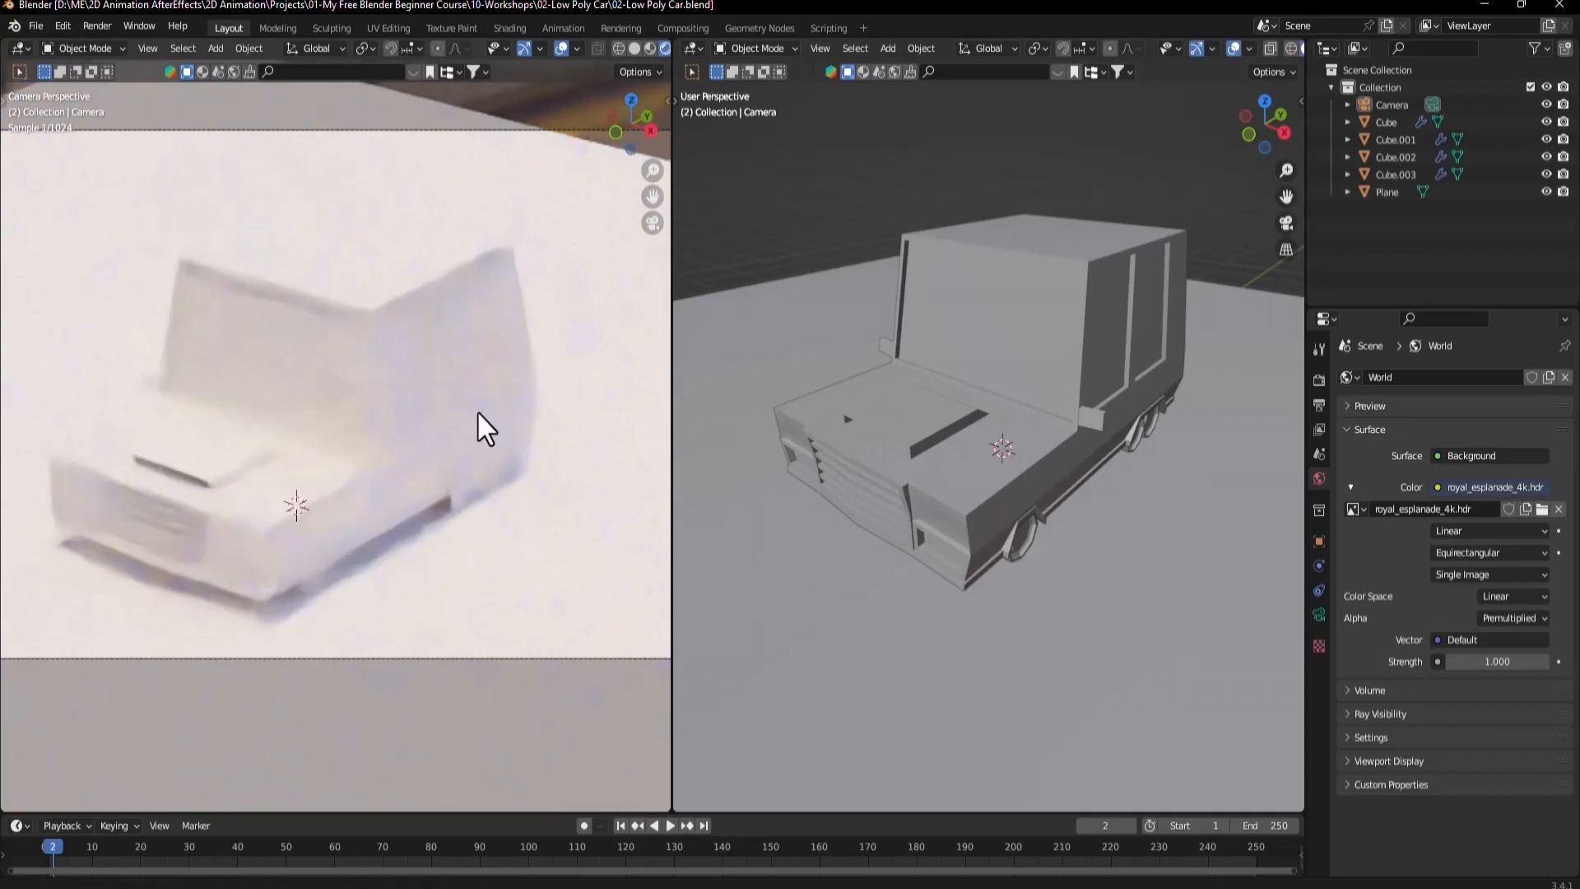
mouse_move(487, 408)
shift+middle_down()
mouse_move(268, 437)
mouse_move(505, 409)
shift+middle_up()
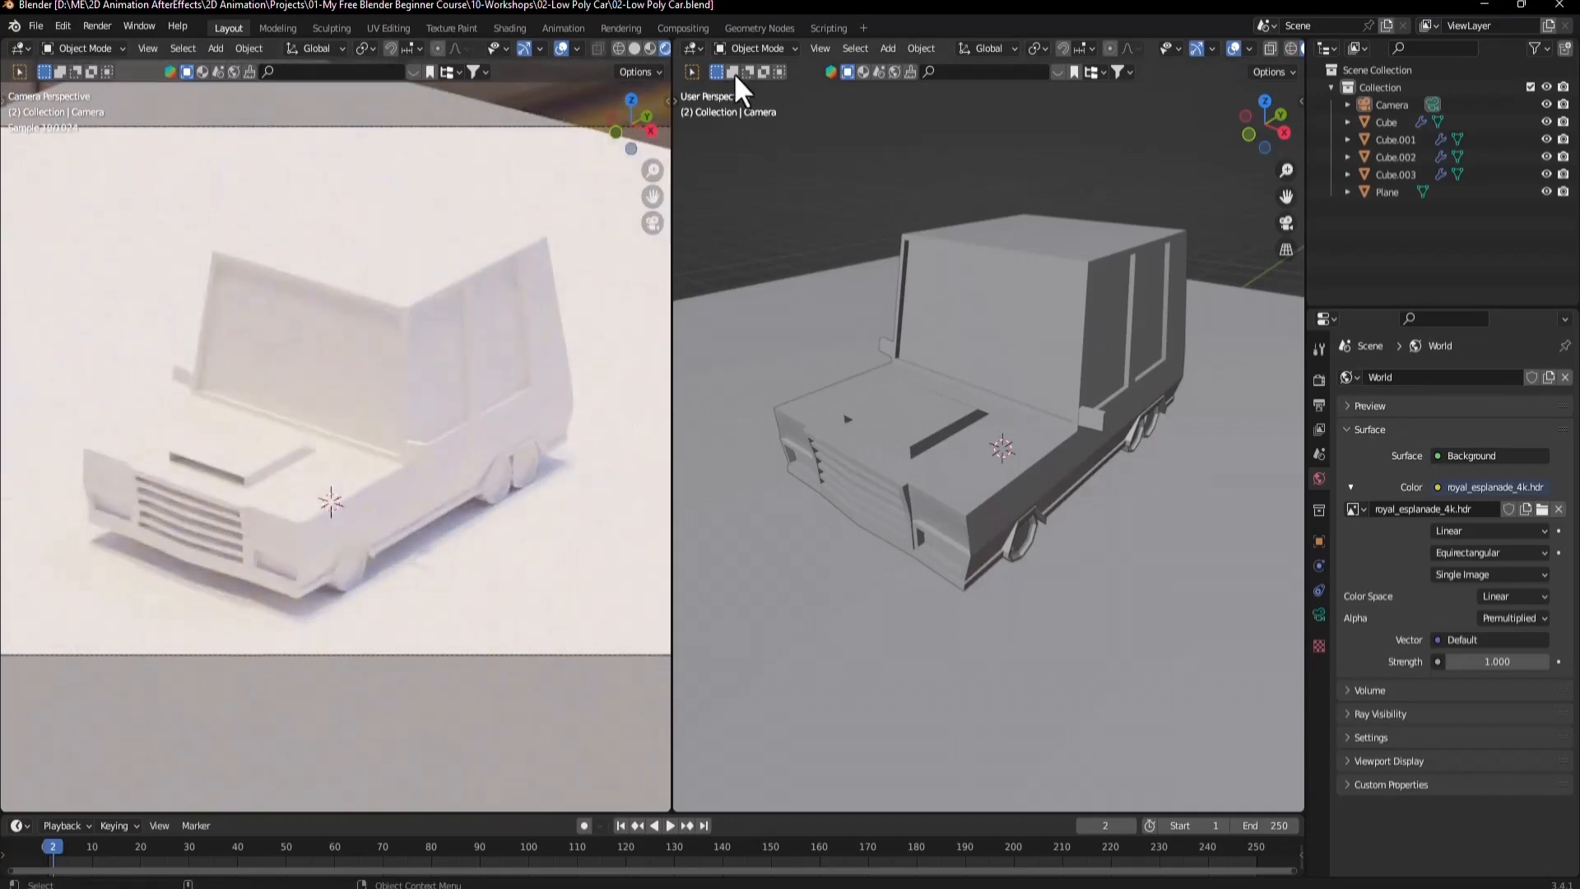
Split the user perspective viewport horizontally and turn the lower area into a Shader Editor with its sidebar hidden.
drag(677, 805, 716, 338)
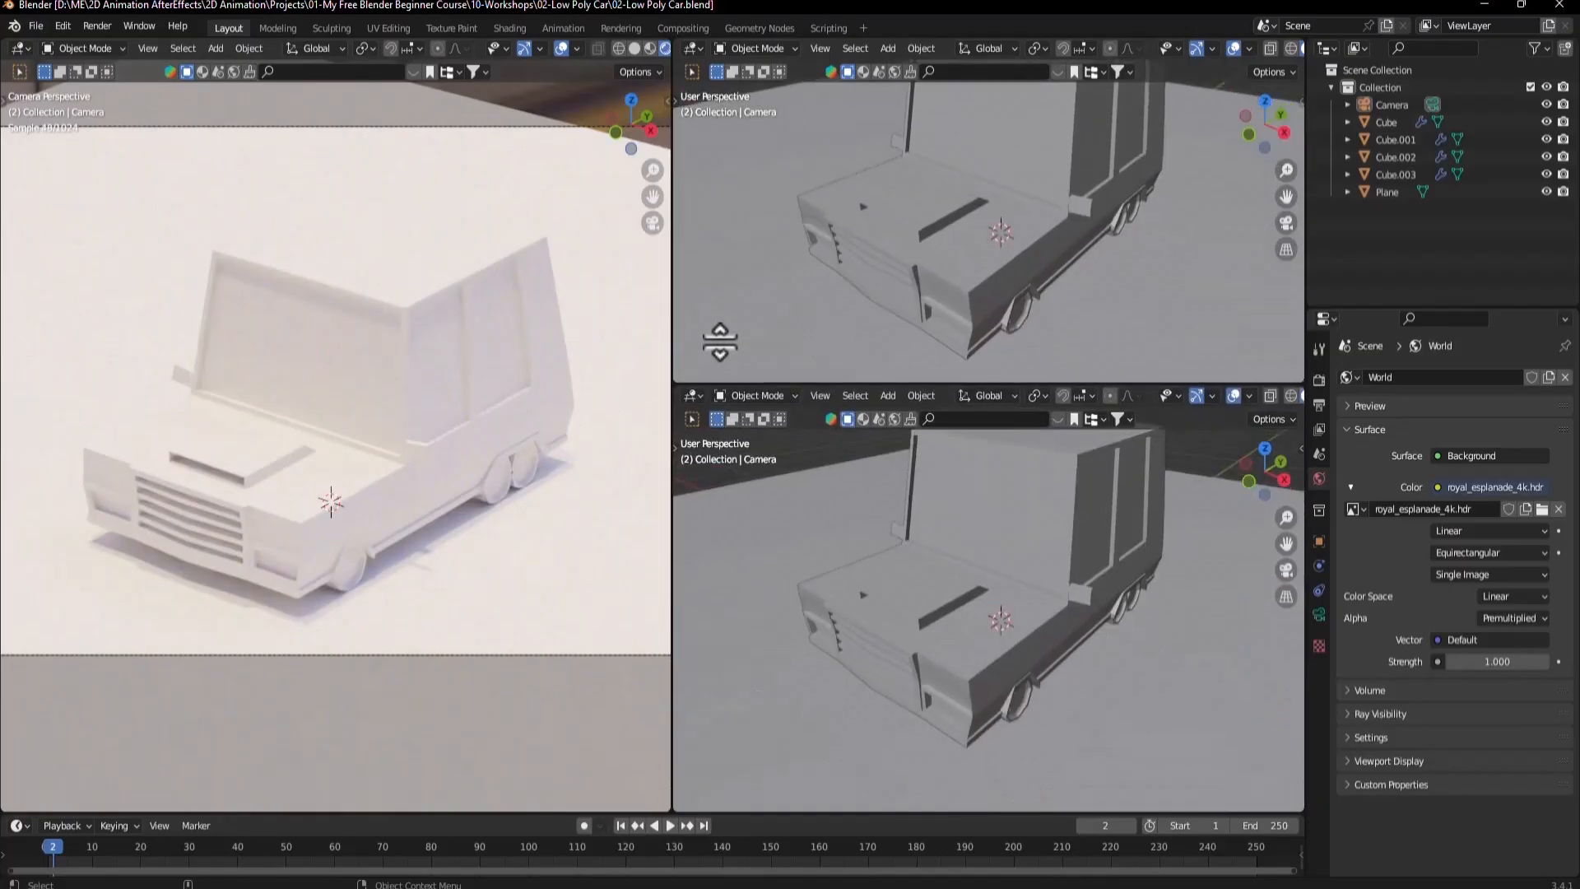
click(694, 353)
click(748, 516)
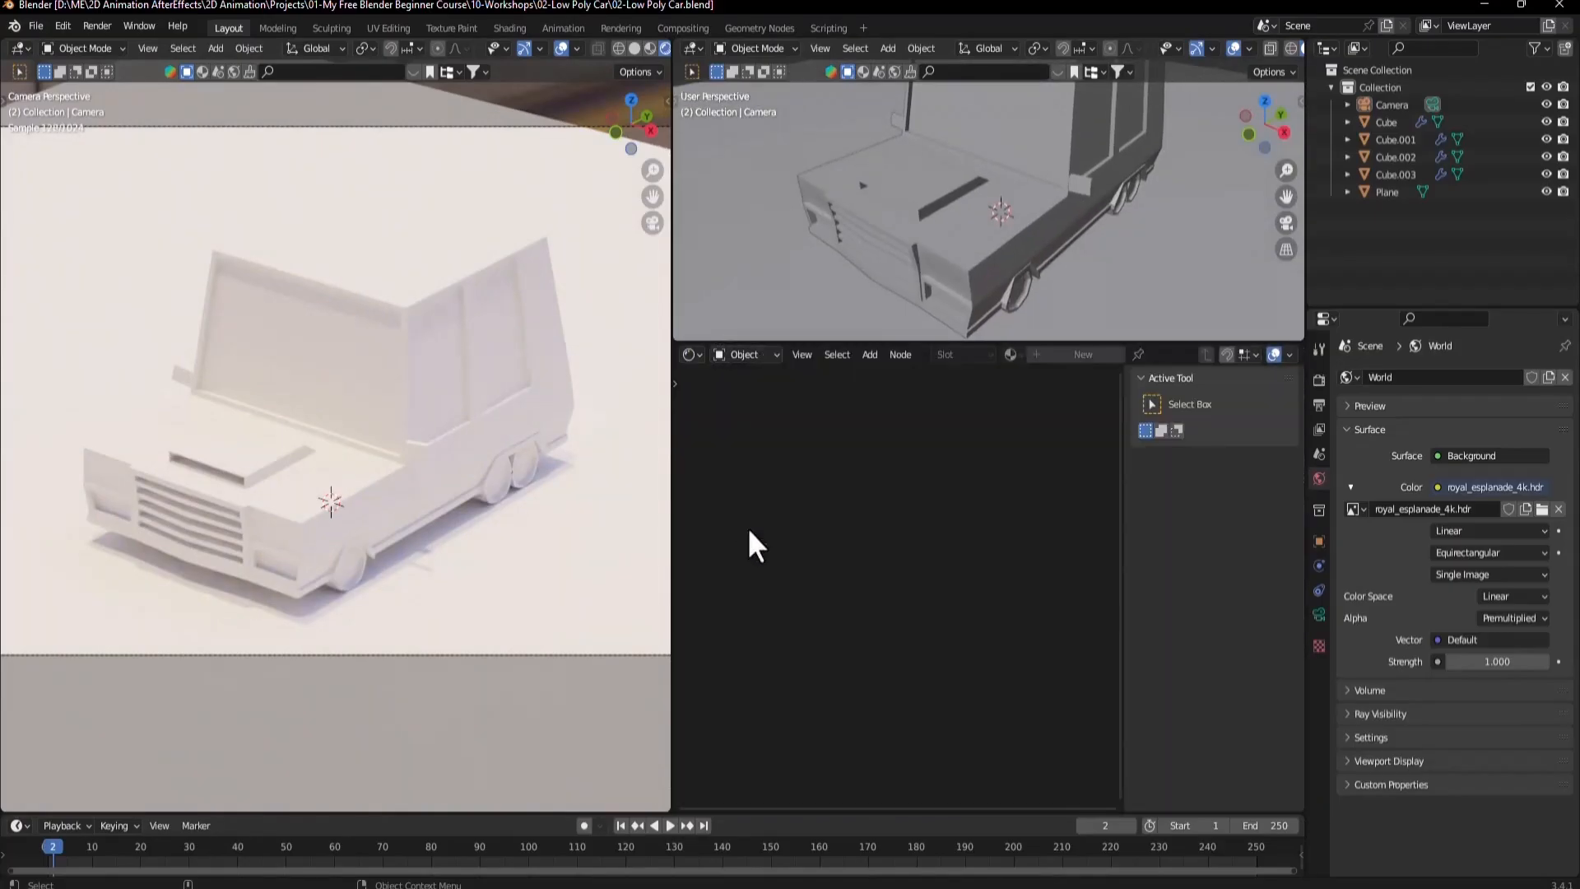
key(n)
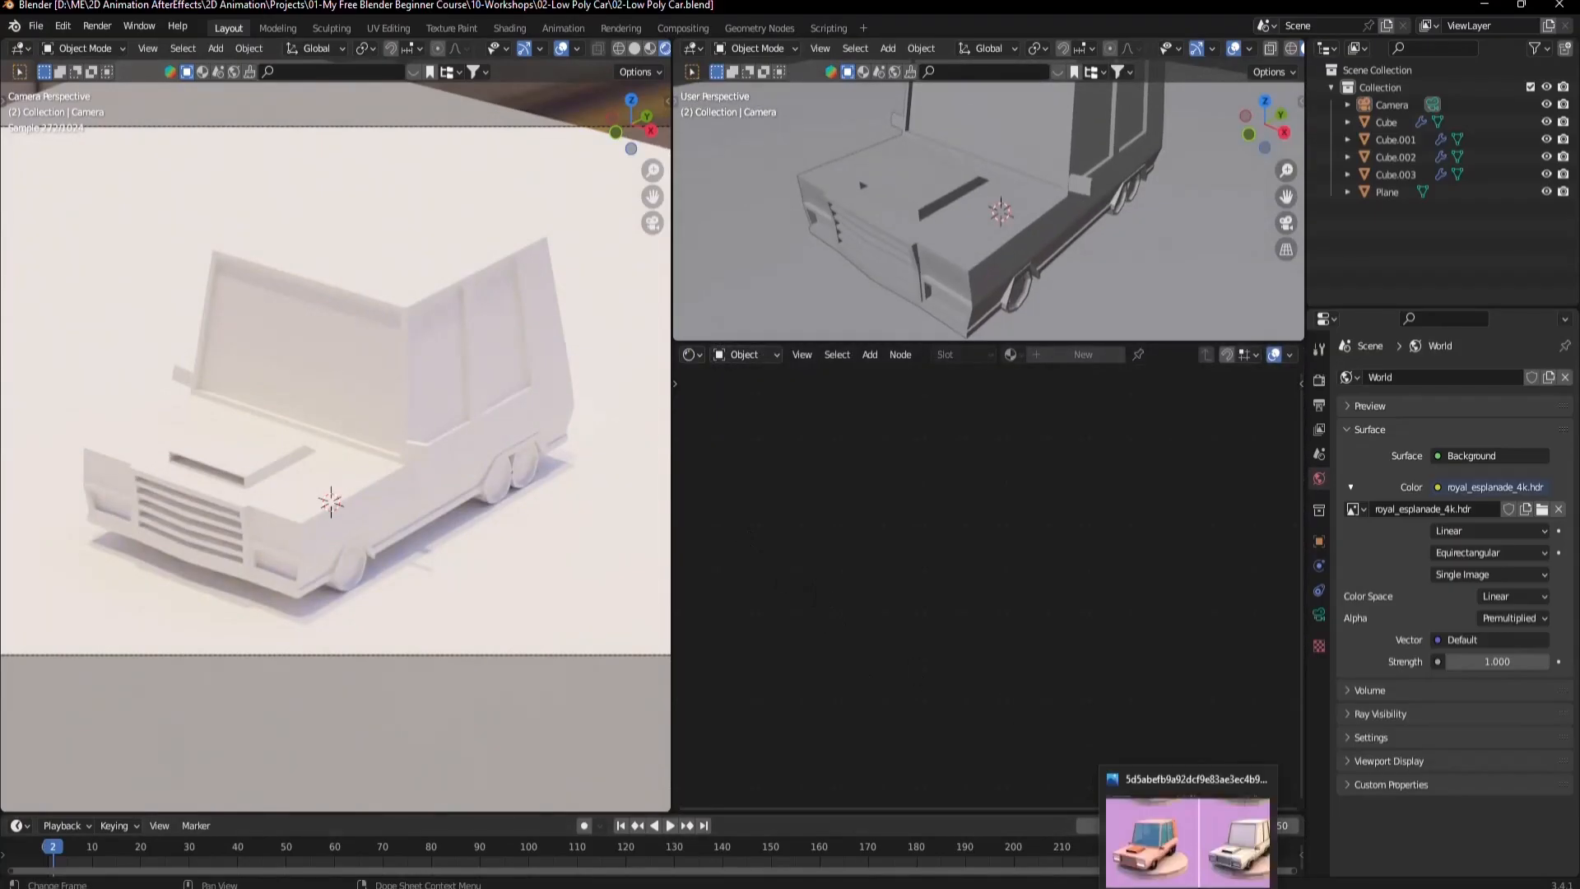
Switch to Google Chrome and open the low poly cars reference JPG from the 02-Low Poly Car folder in it.
click(1189, 887)
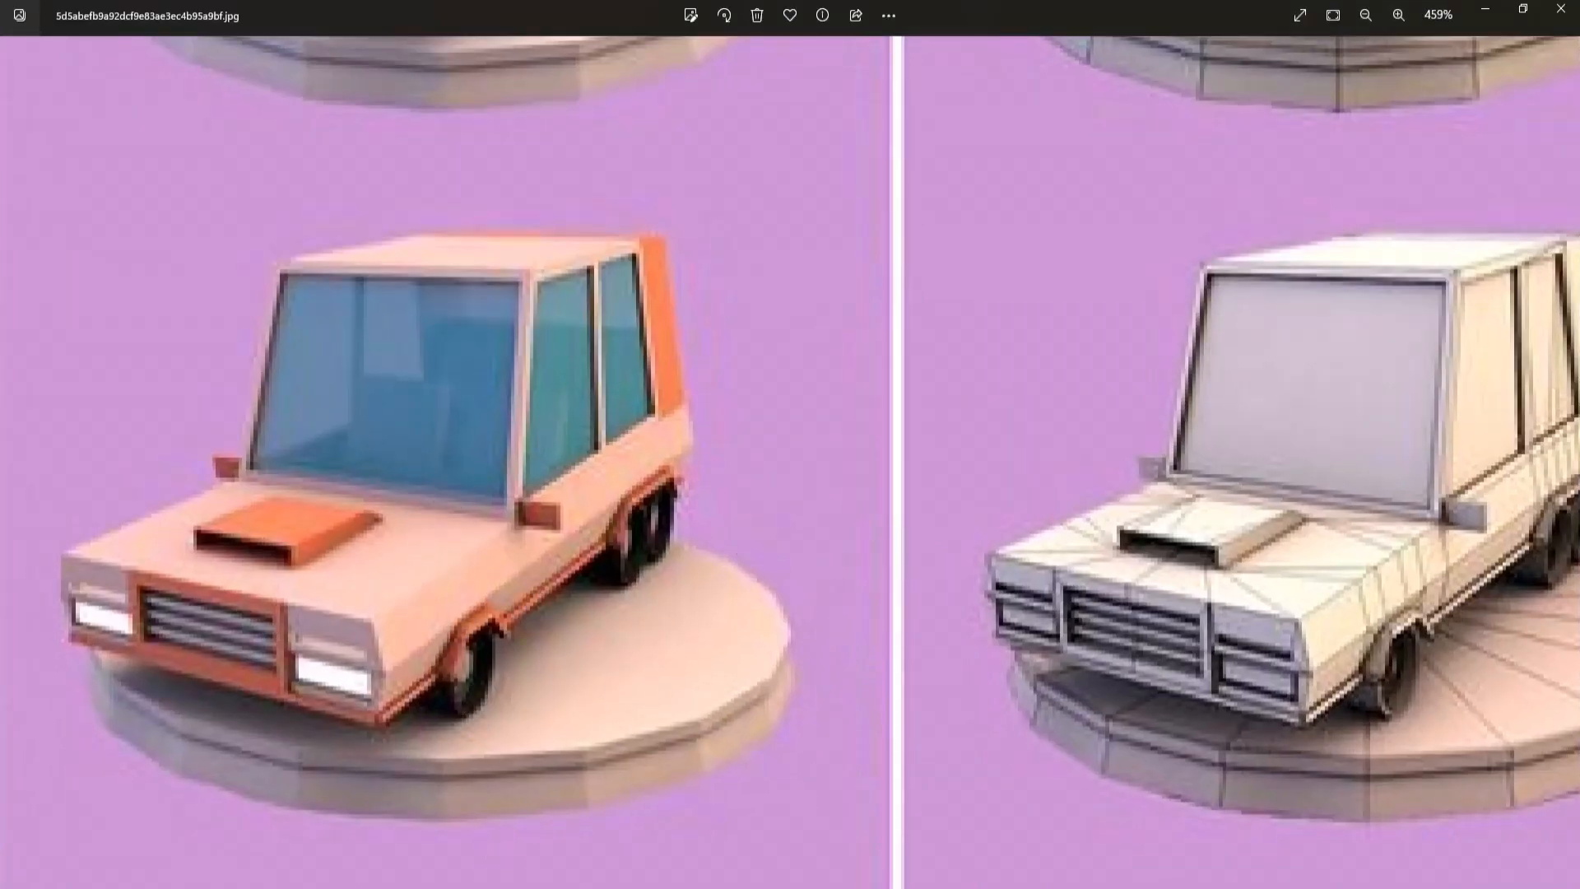
click(517, 878)
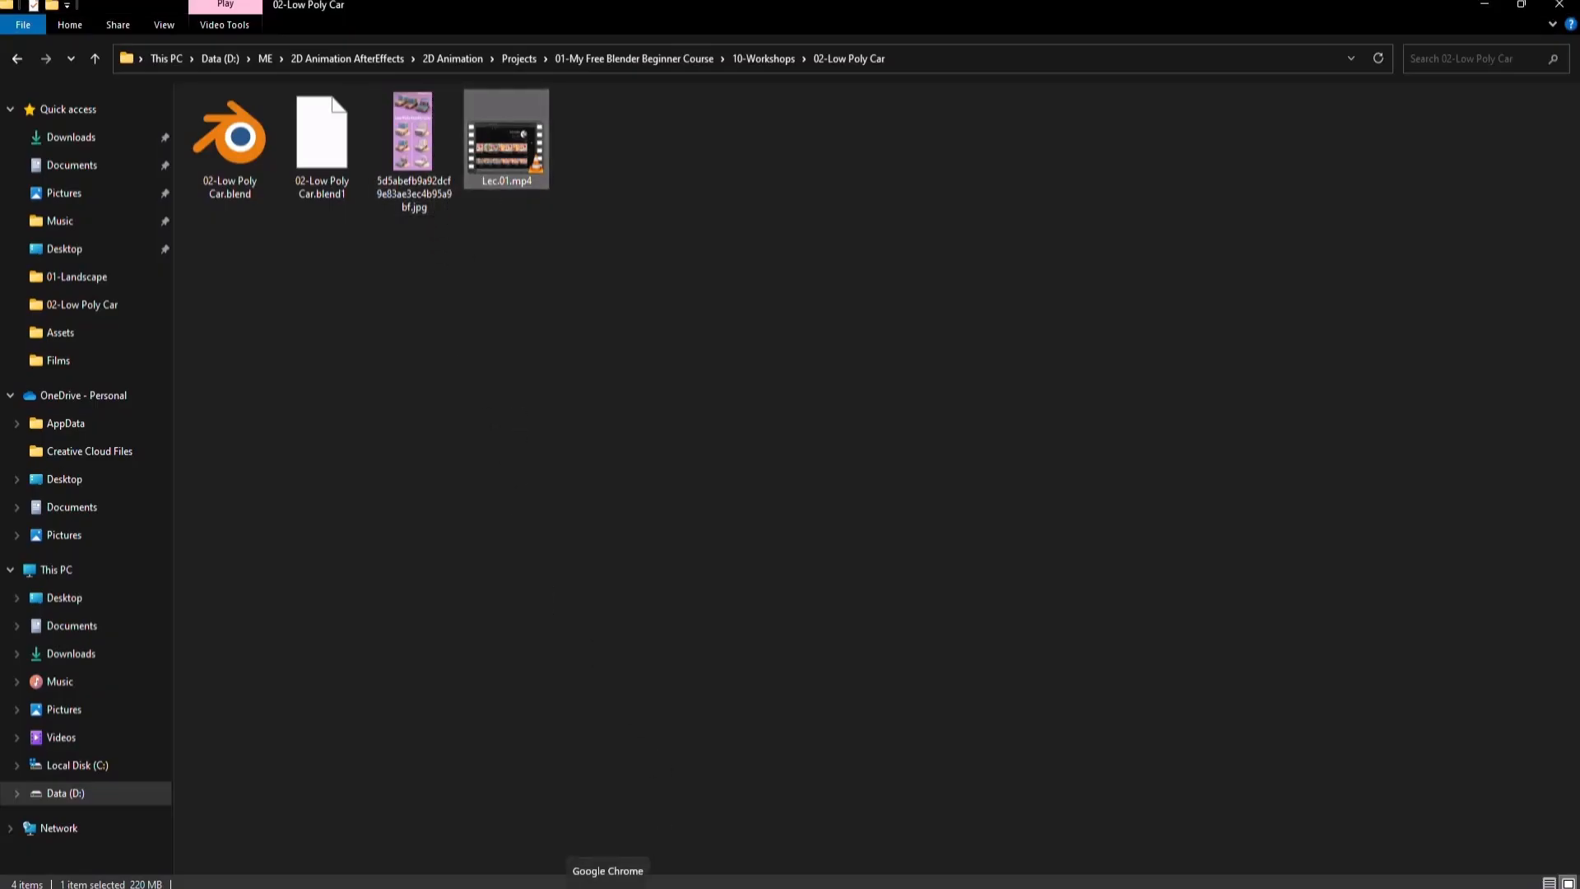
click(607, 886)
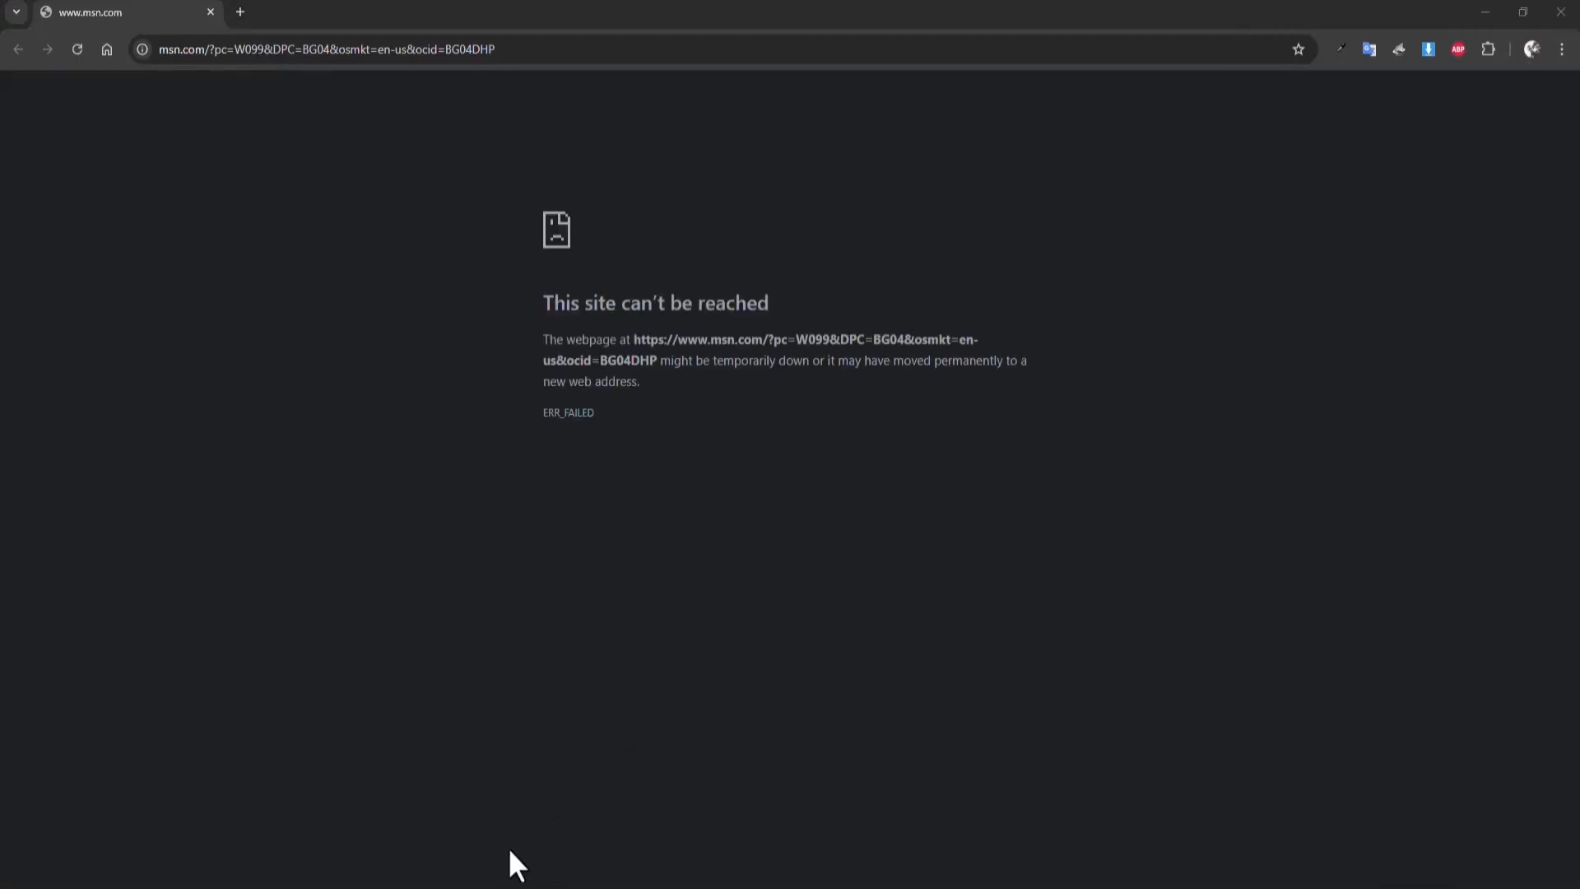
key(alt+Tab)
drag(414, 152, 416, 423)
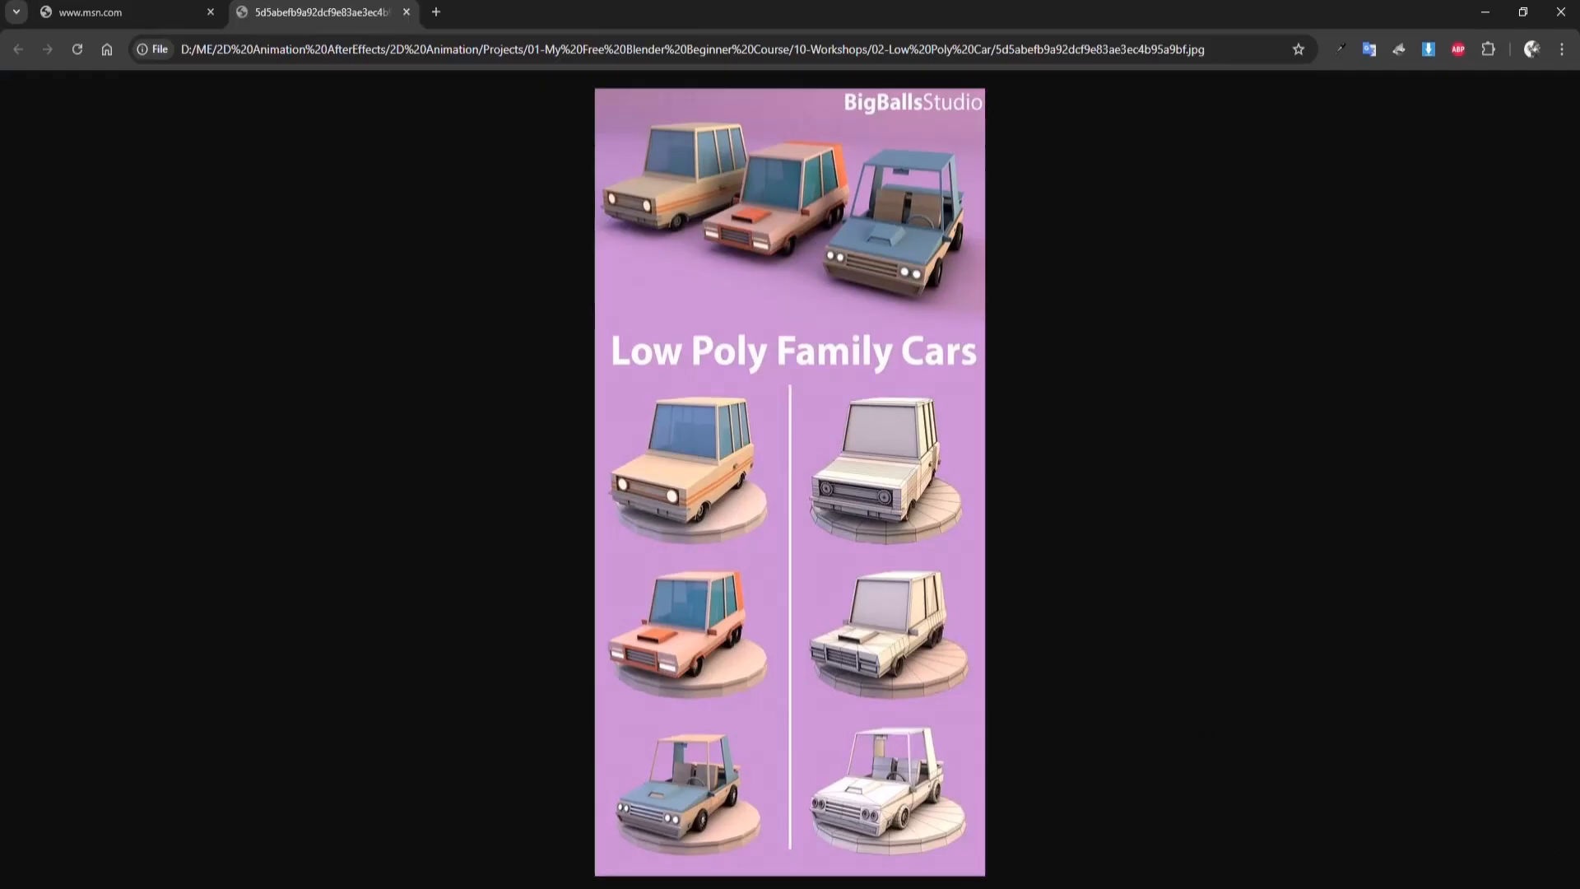
Close the msn.com tab and enlarge the reference image to 400% at the pink and orange car.
click(1391, 887)
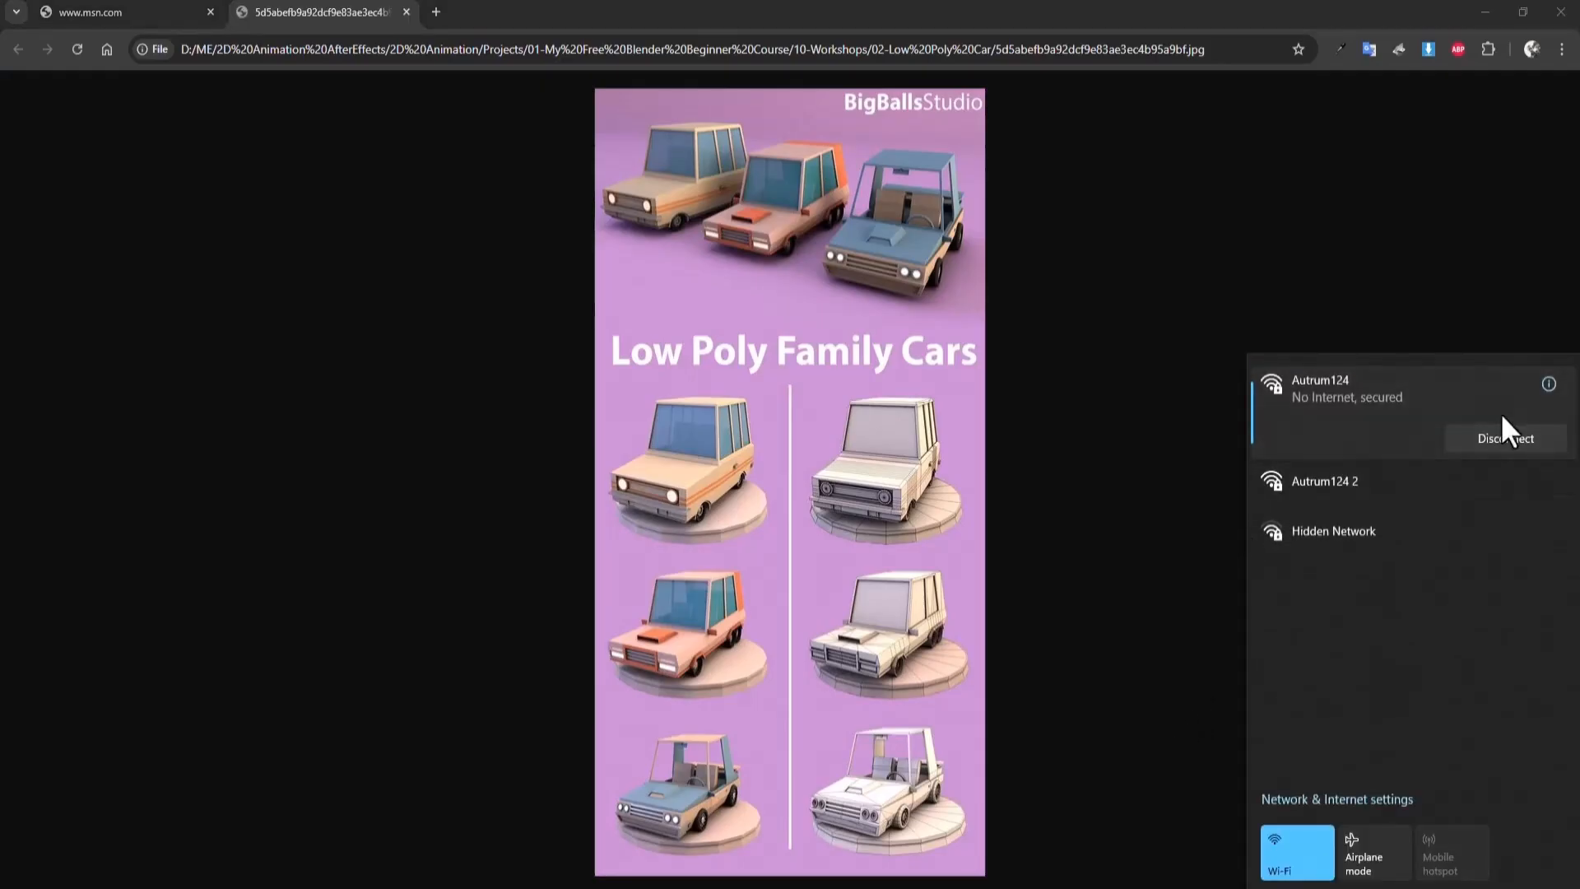
click(180, 8)
click(211, 12)
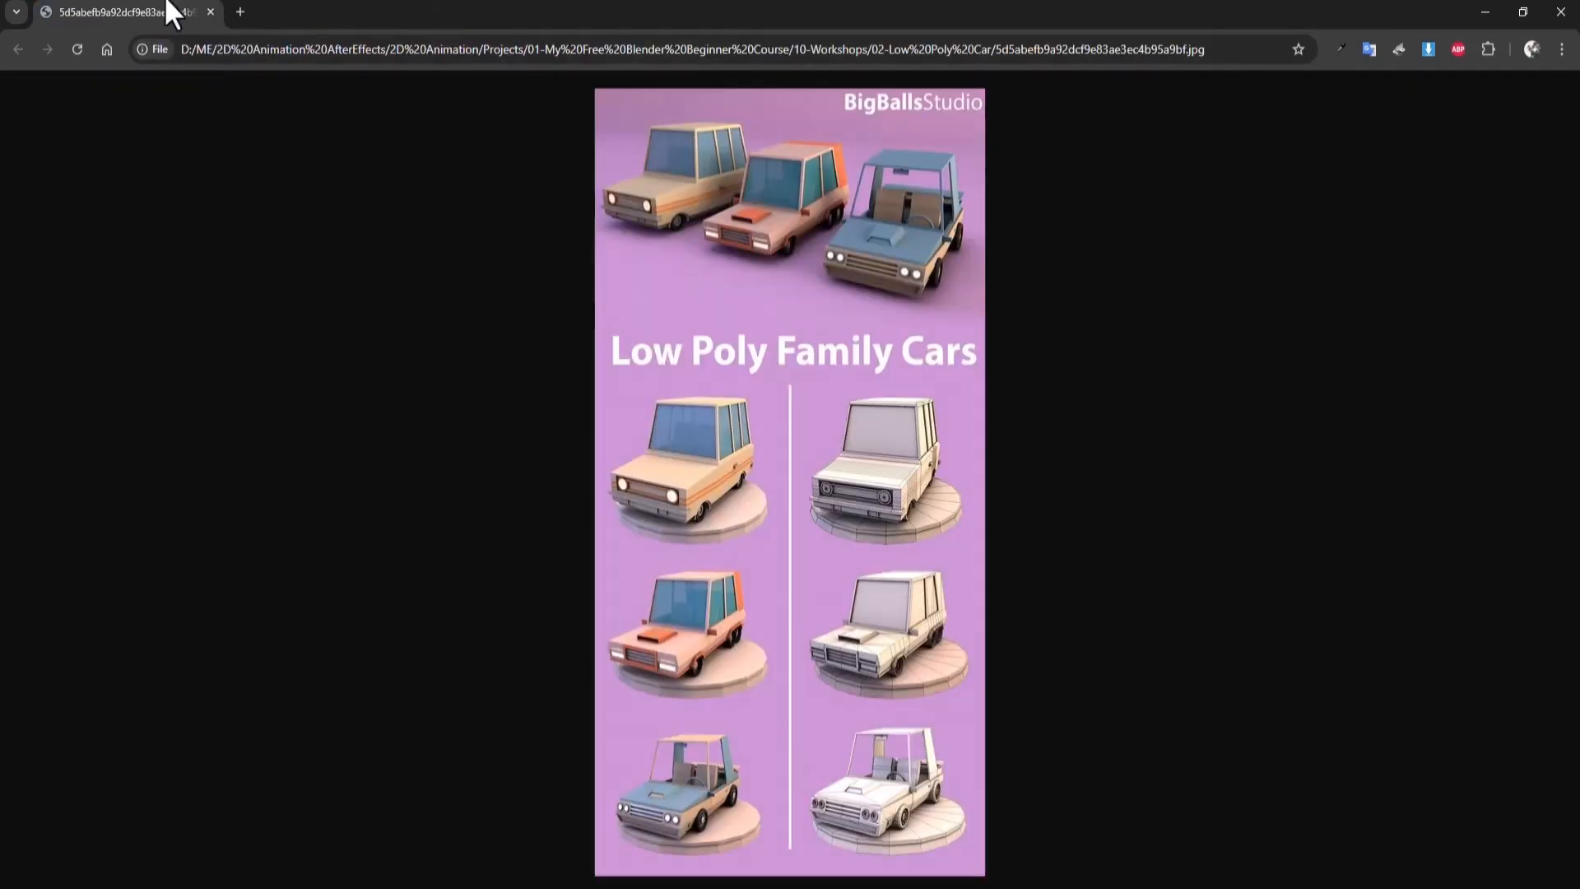
ctrl+scroll(737, 451, up, 8)
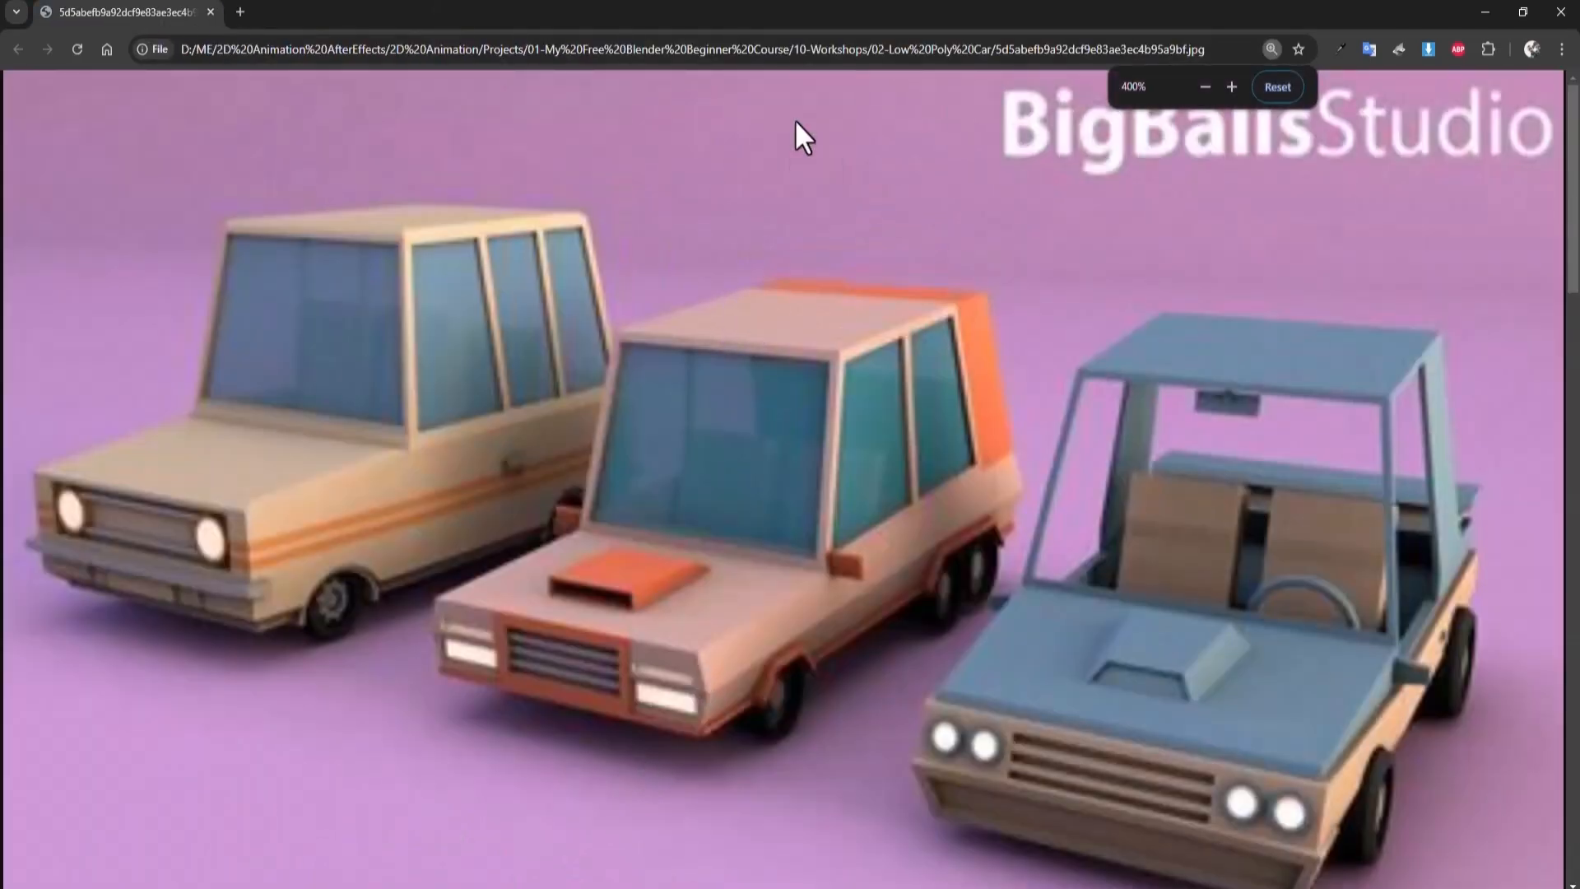
scroll(711, 414, down, 10)
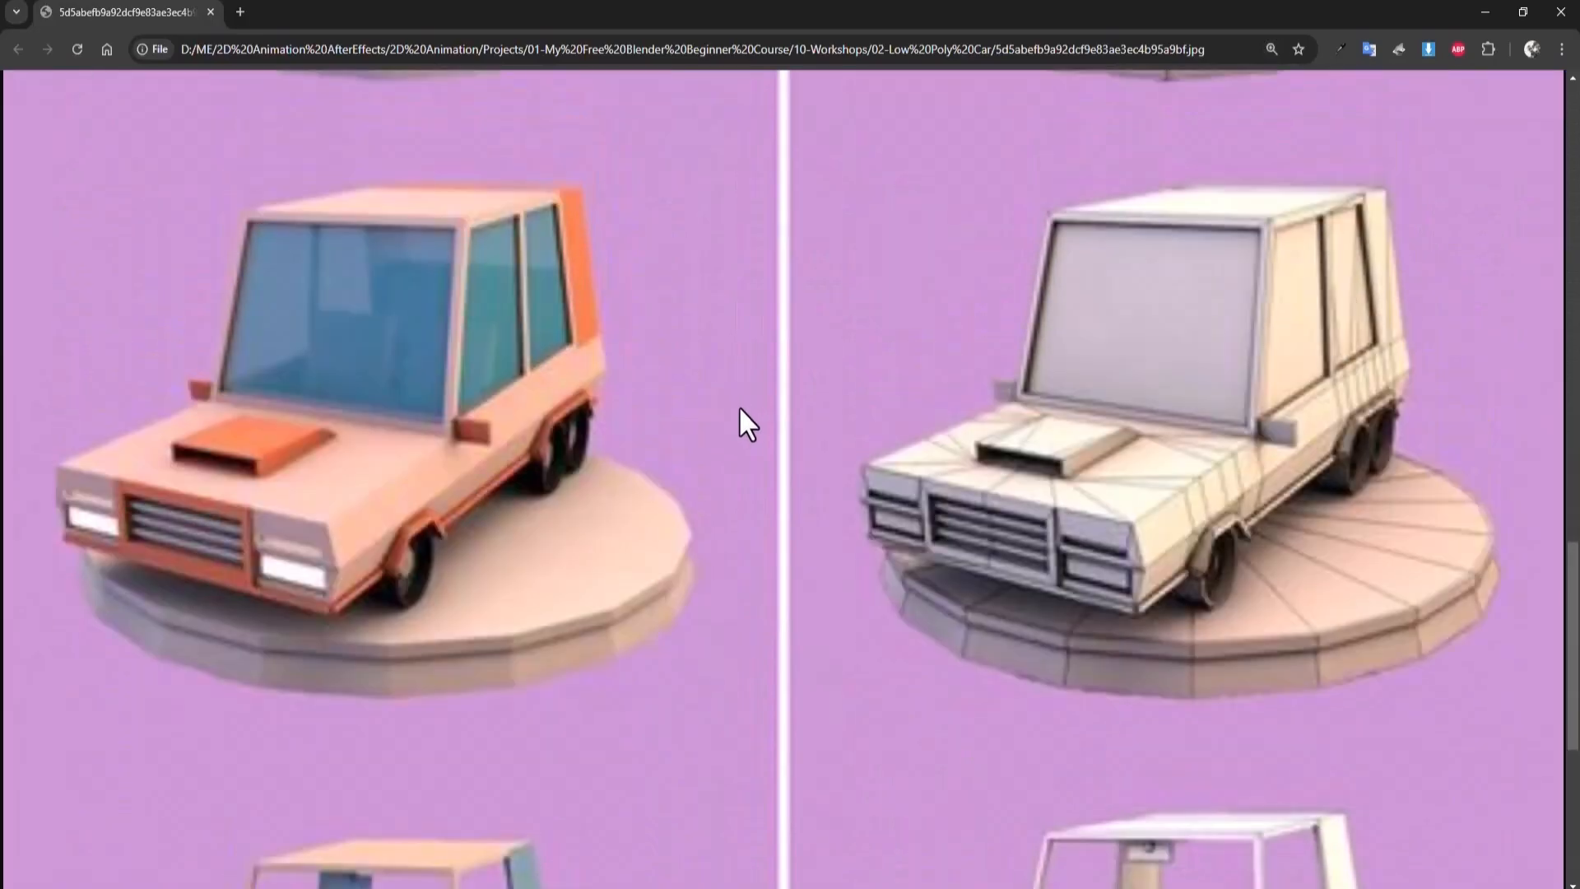
middle_click(729, 485)
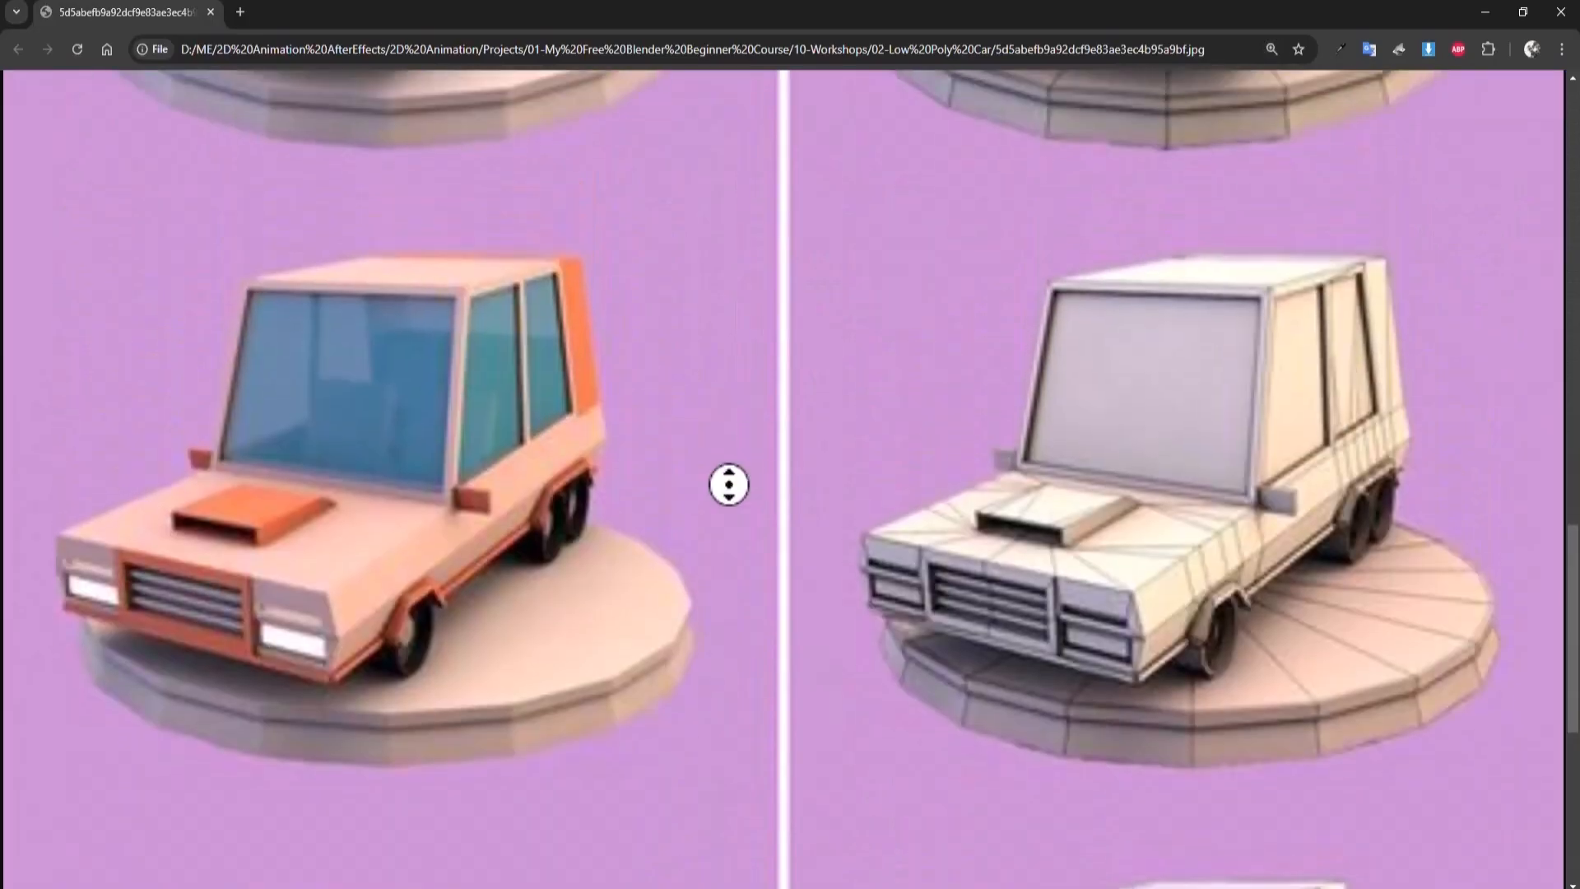
Sample the pink body color from the reference car's hood with the color picker extension and copy its hex code #fccfb9.
click(1342, 49)
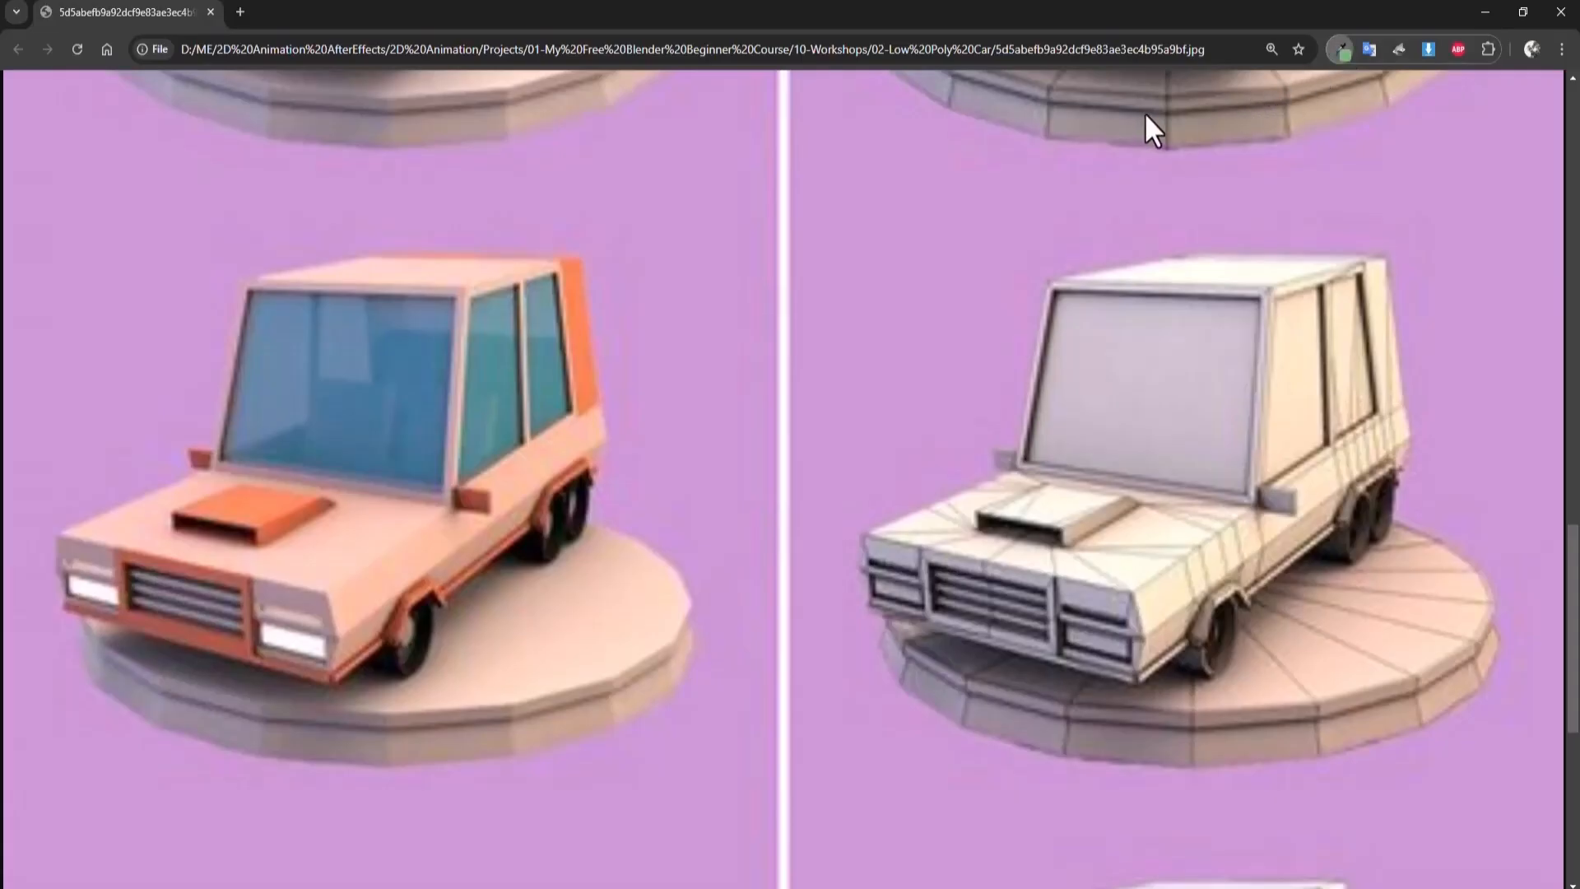
click(1047, 90)
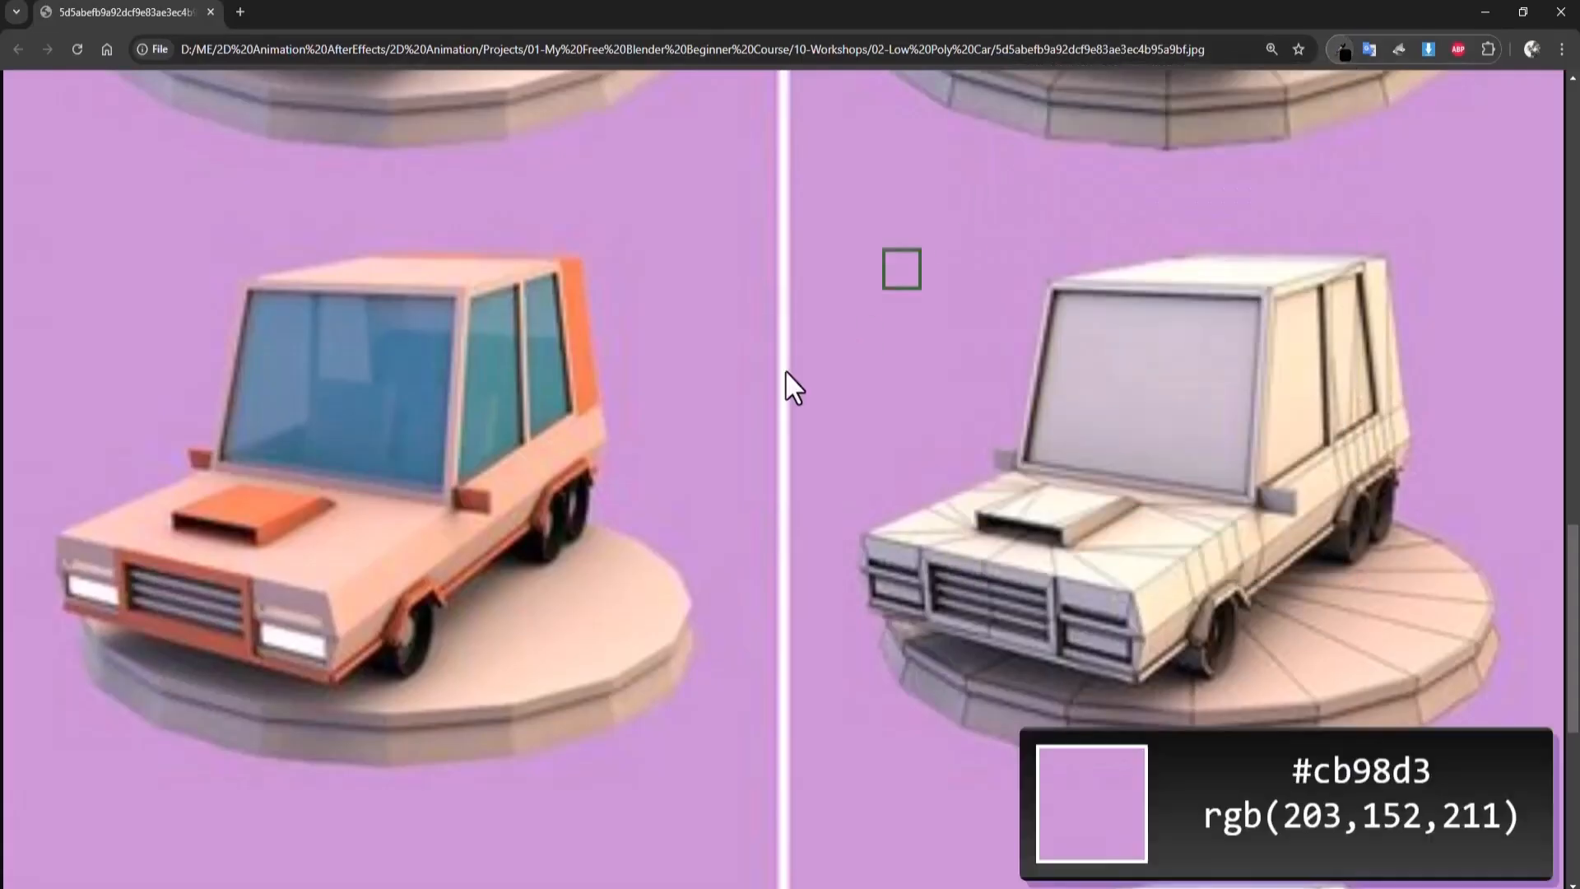
click(364, 545)
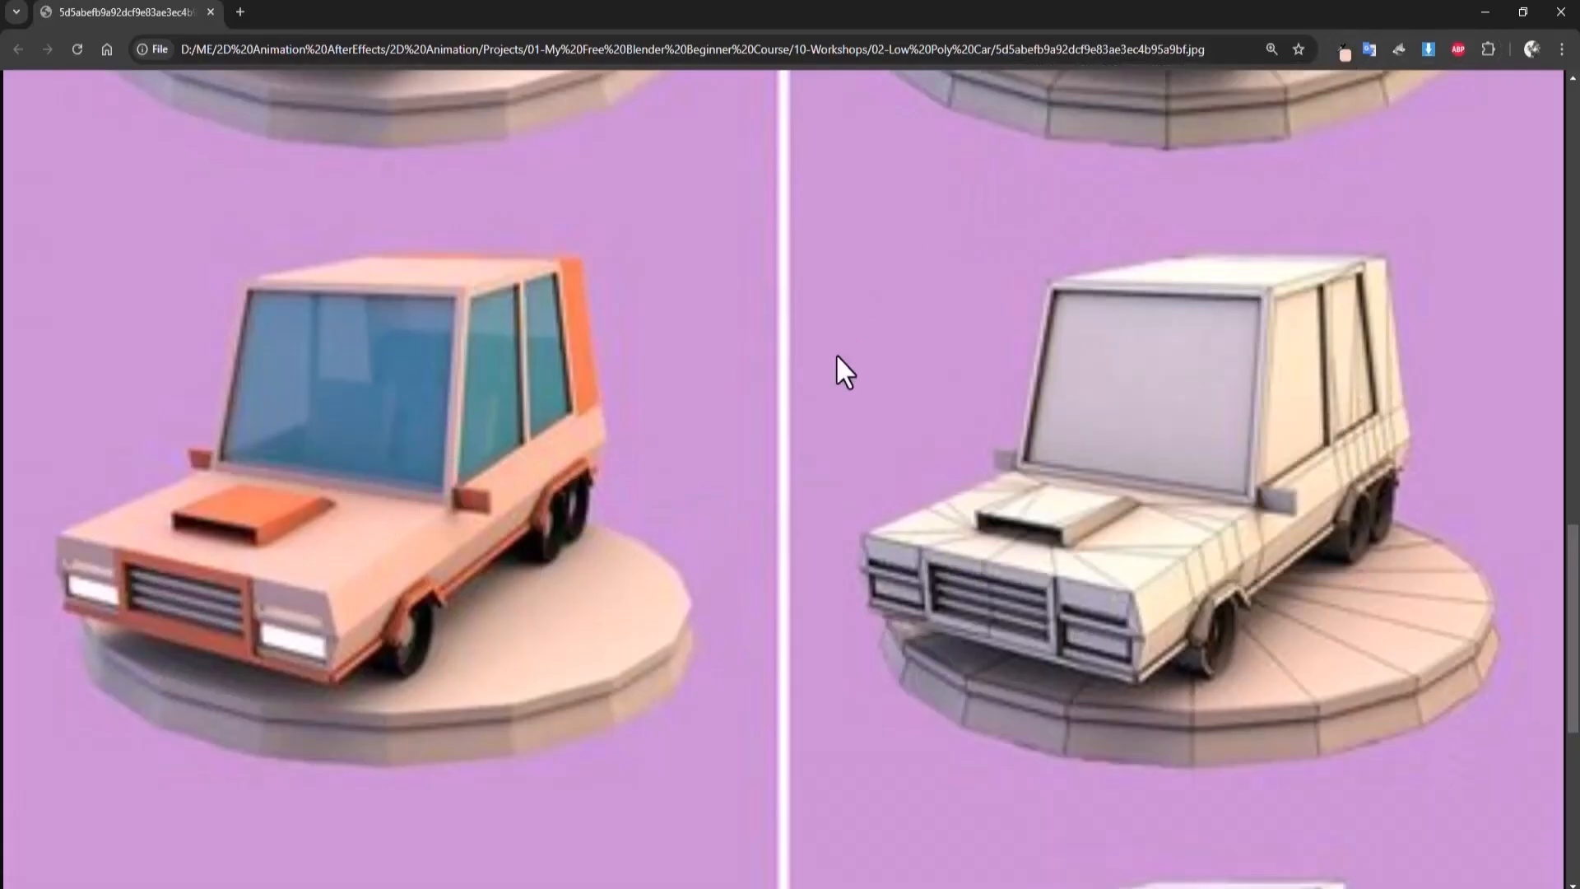
click(1343, 51)
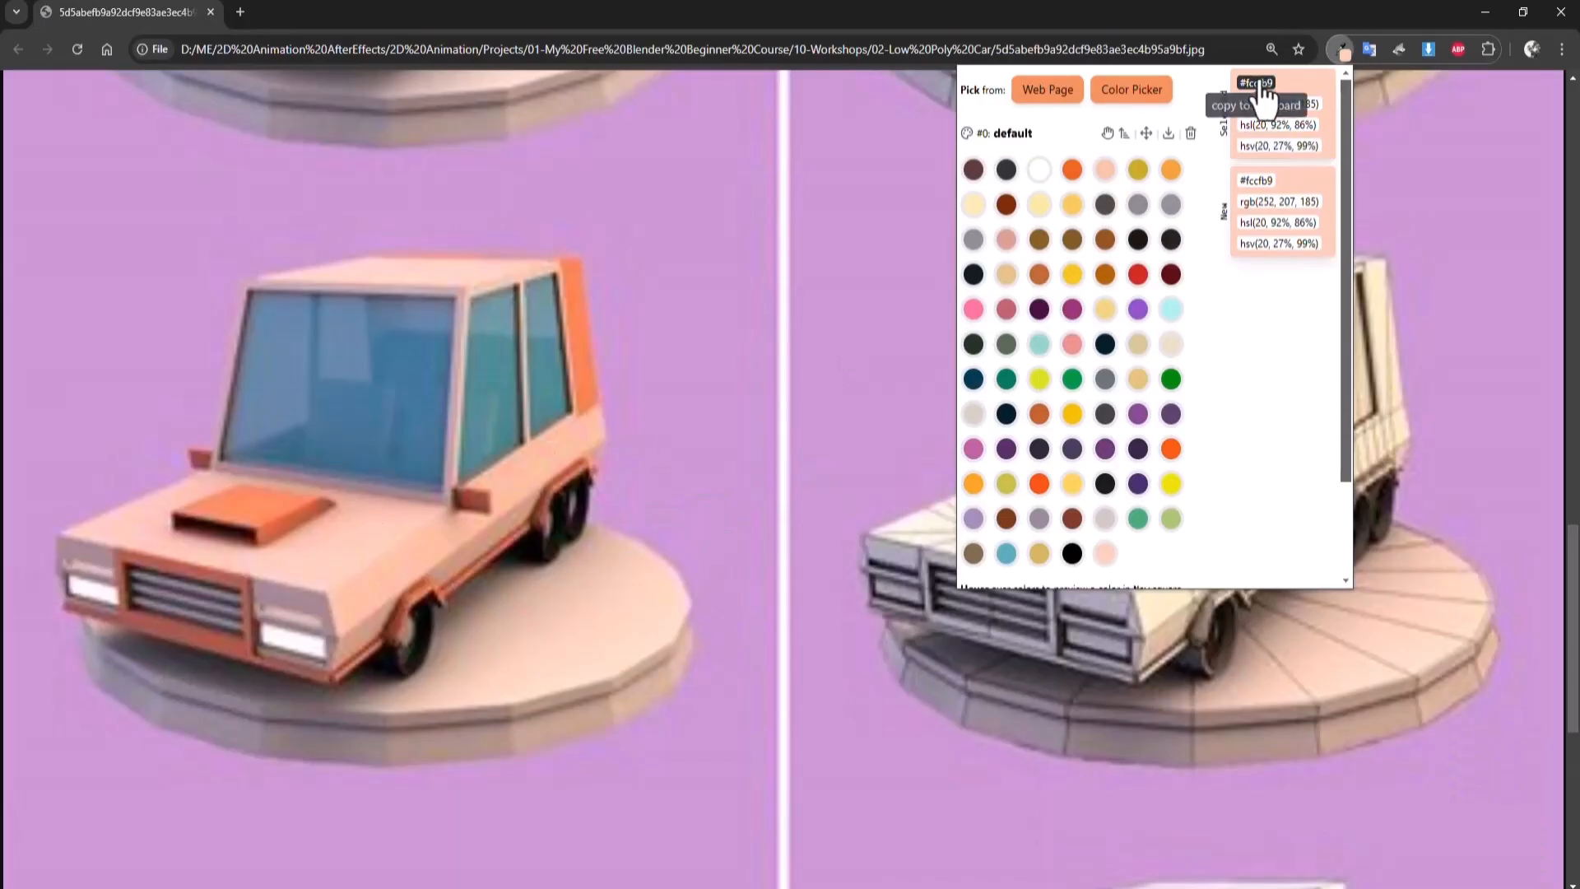
Switch back to Blender and create a new material on the car body, naming it 01.
click(1486, 12)
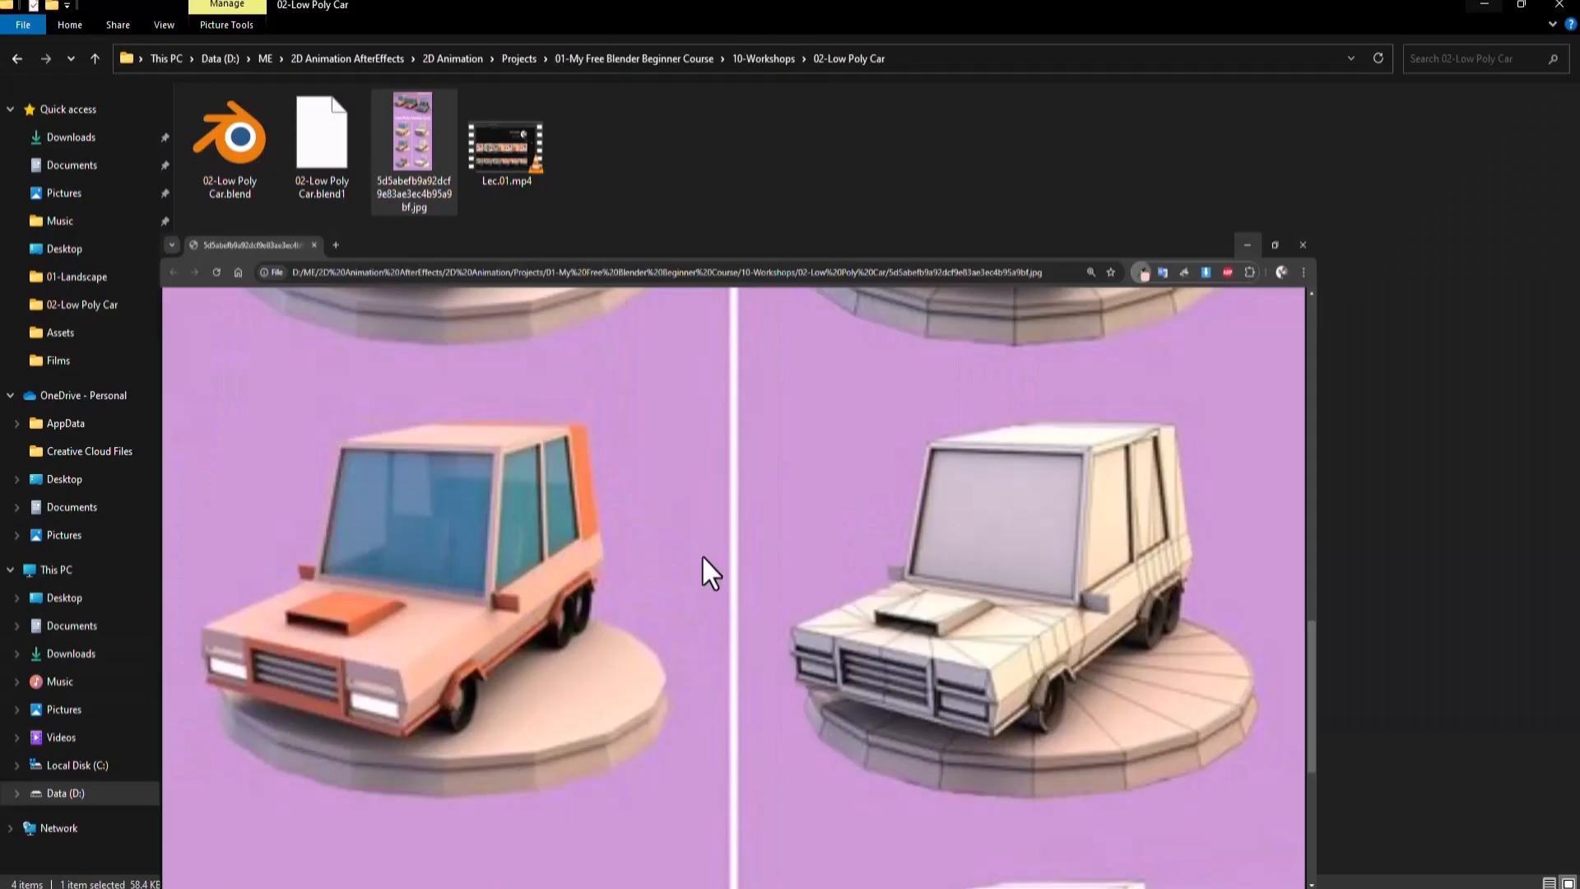
click(689, 888)
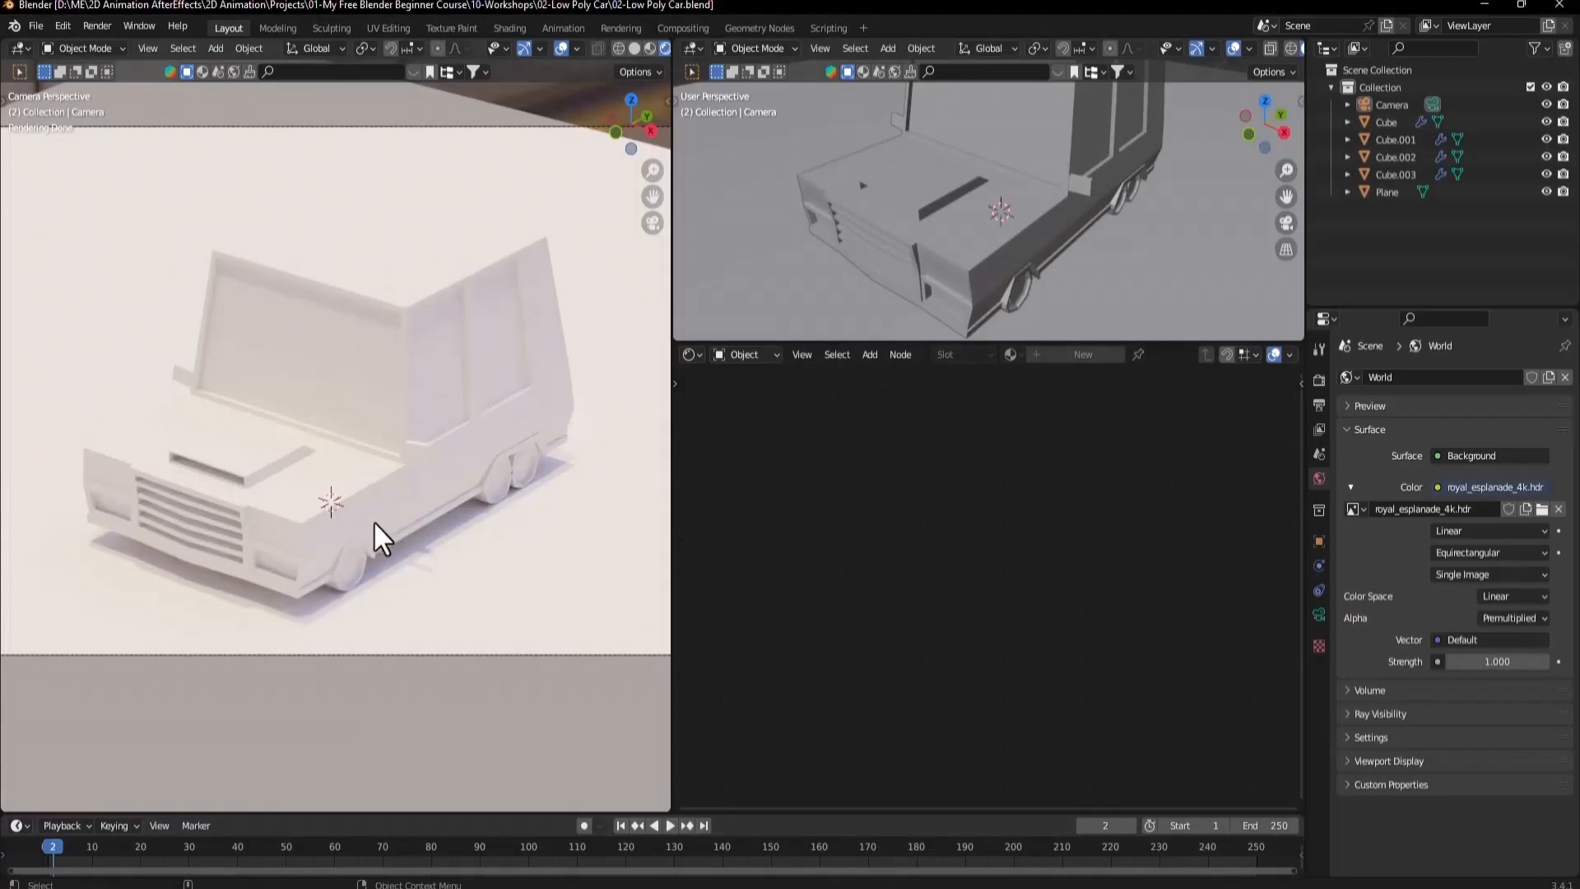
click(409, 496)
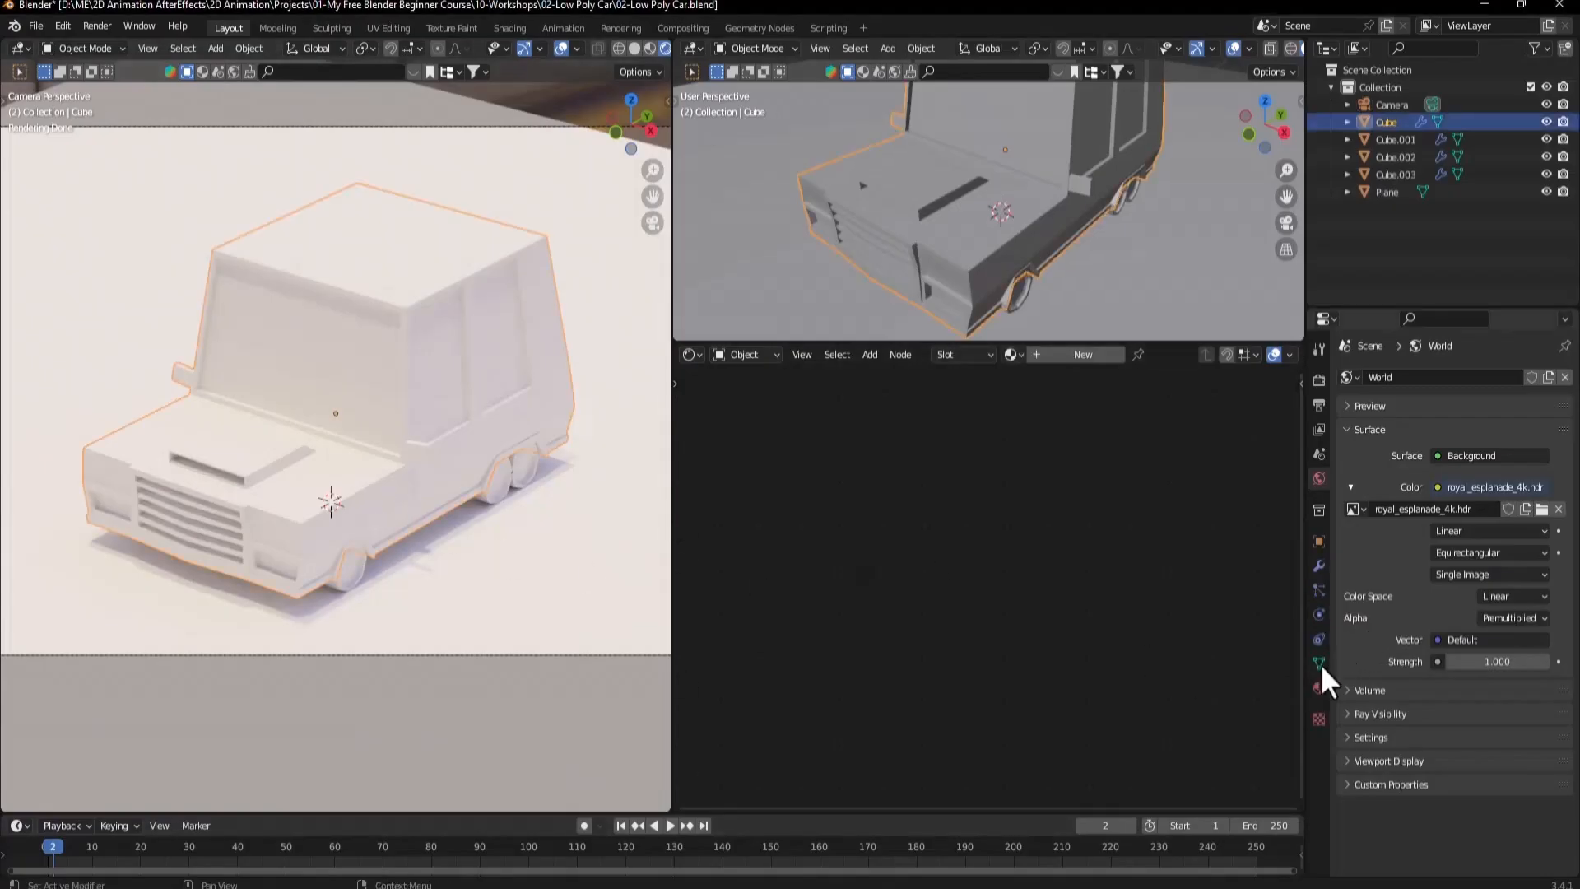
click(1319, 716)
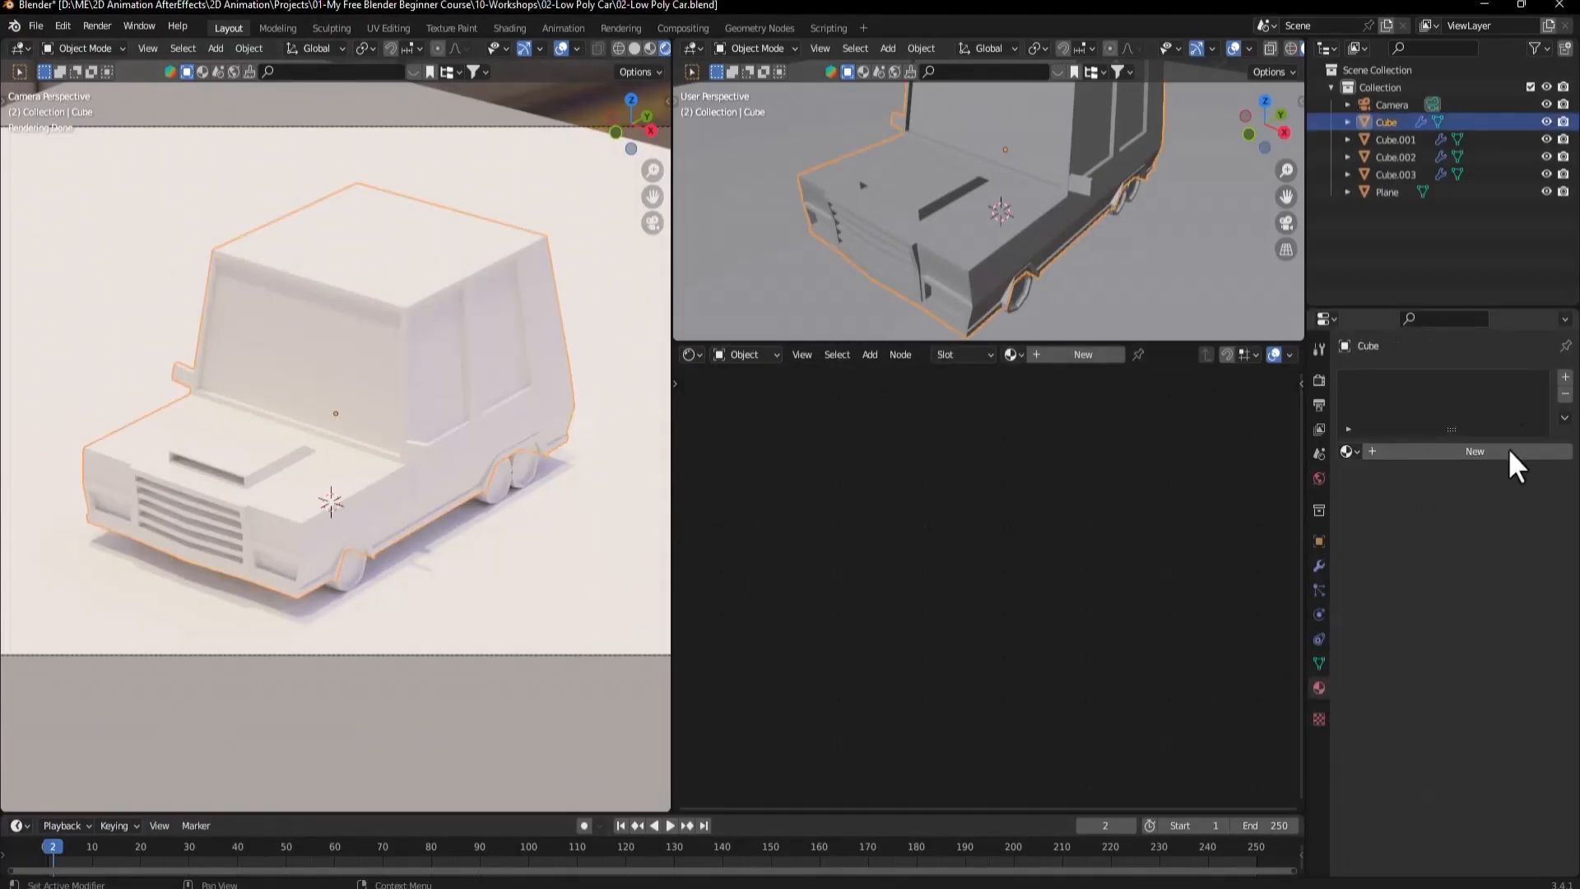
click(1417, 454)
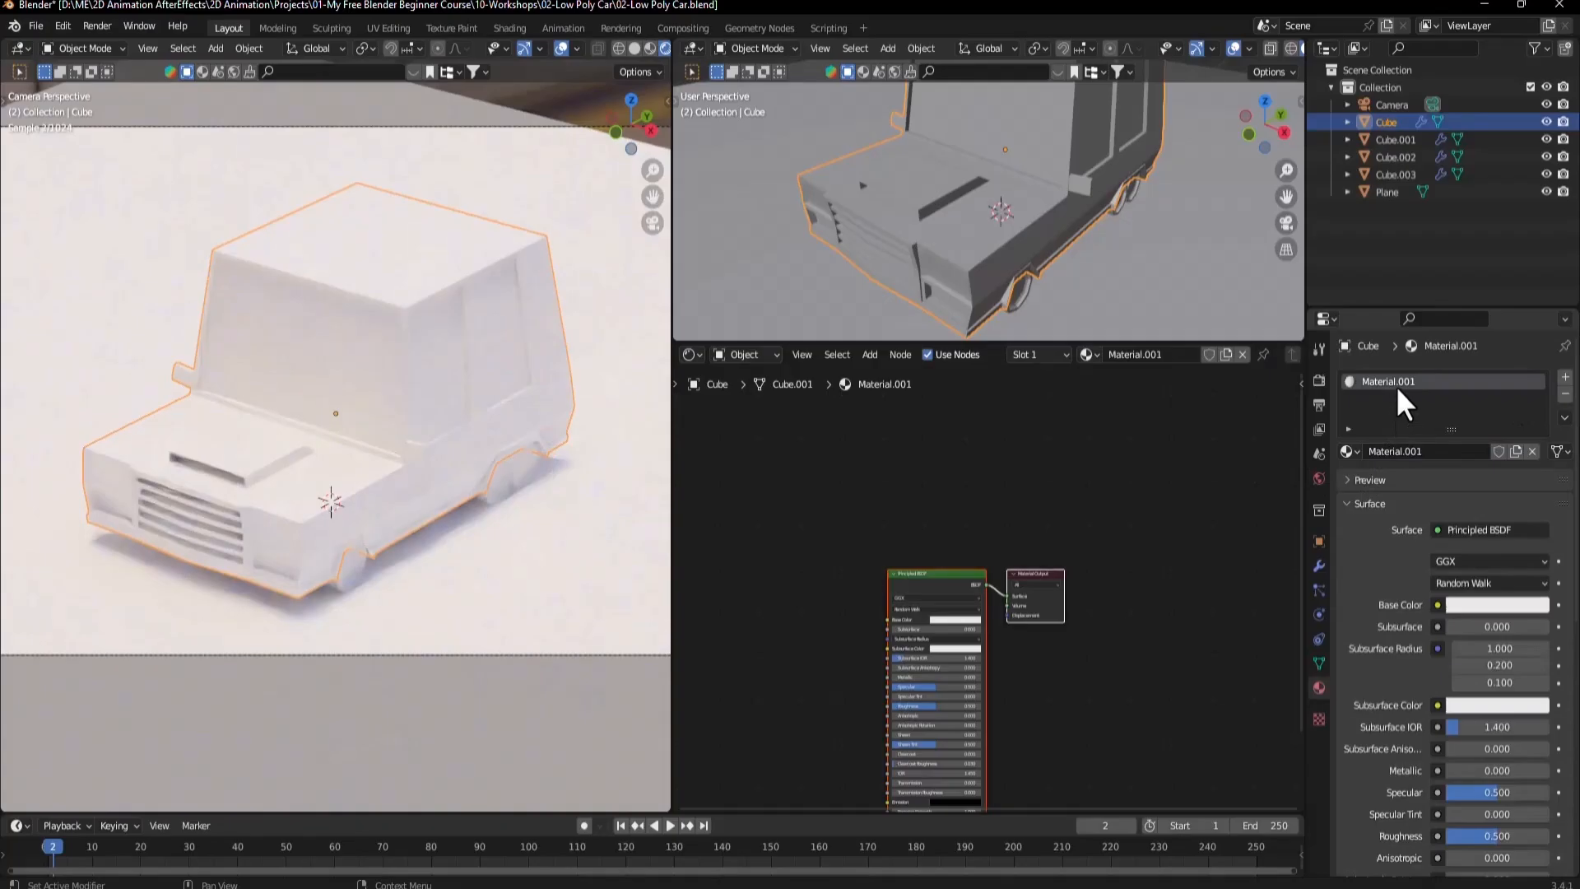
double_click(1399, 381)
text(01)
key(Return)
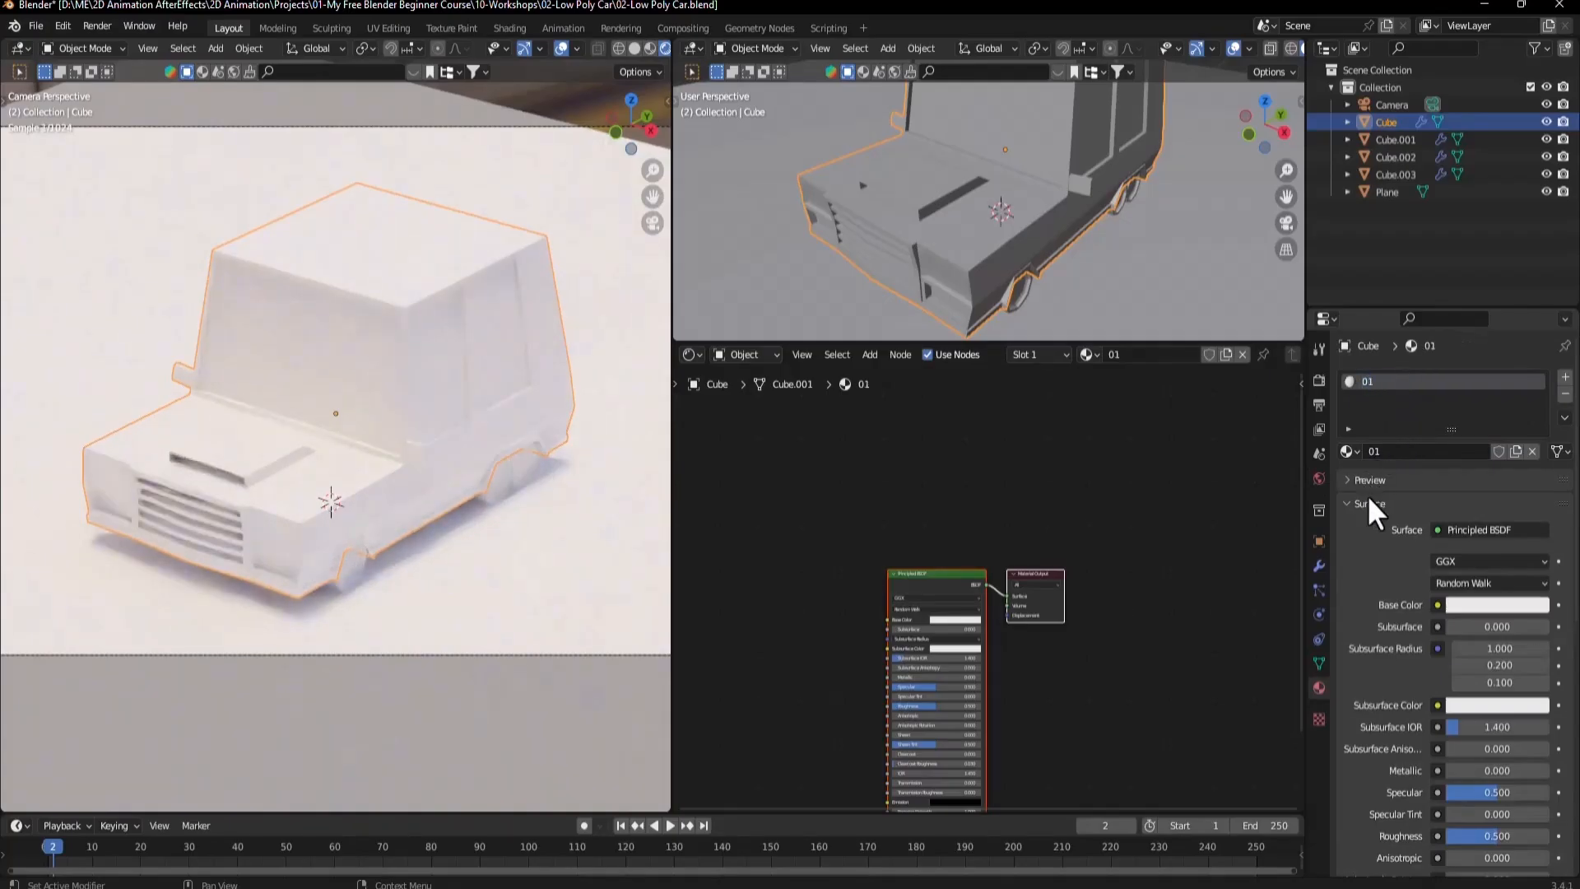
Set the base color of material 01 to the hex value #fccfb9.
click(1484, 606)
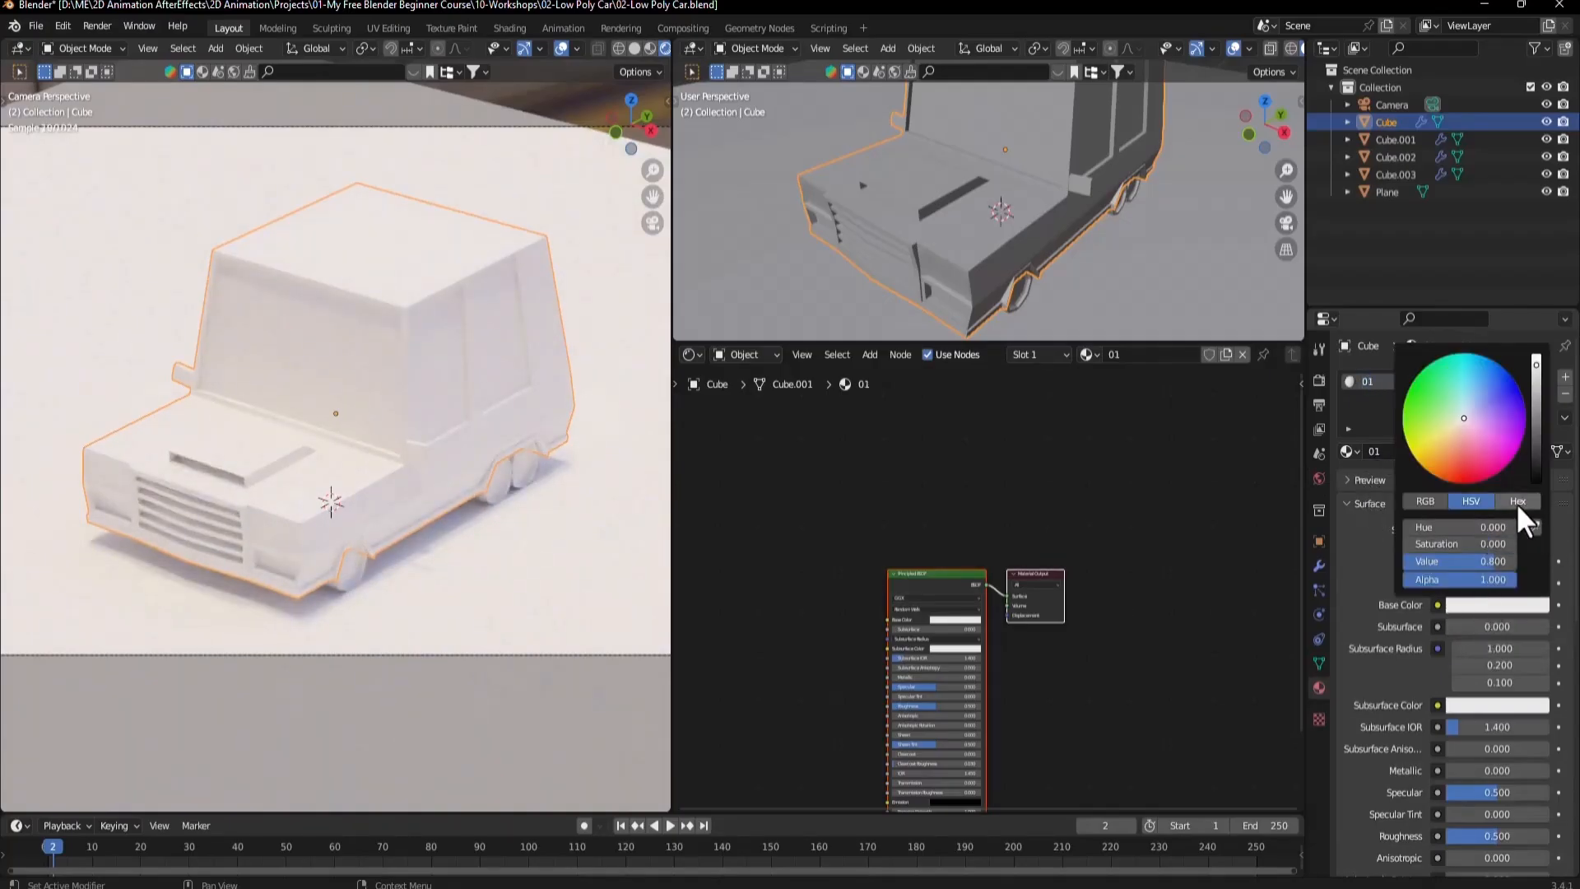
click(1516, 502)
click(1504, 525)
text(FCCFB9)
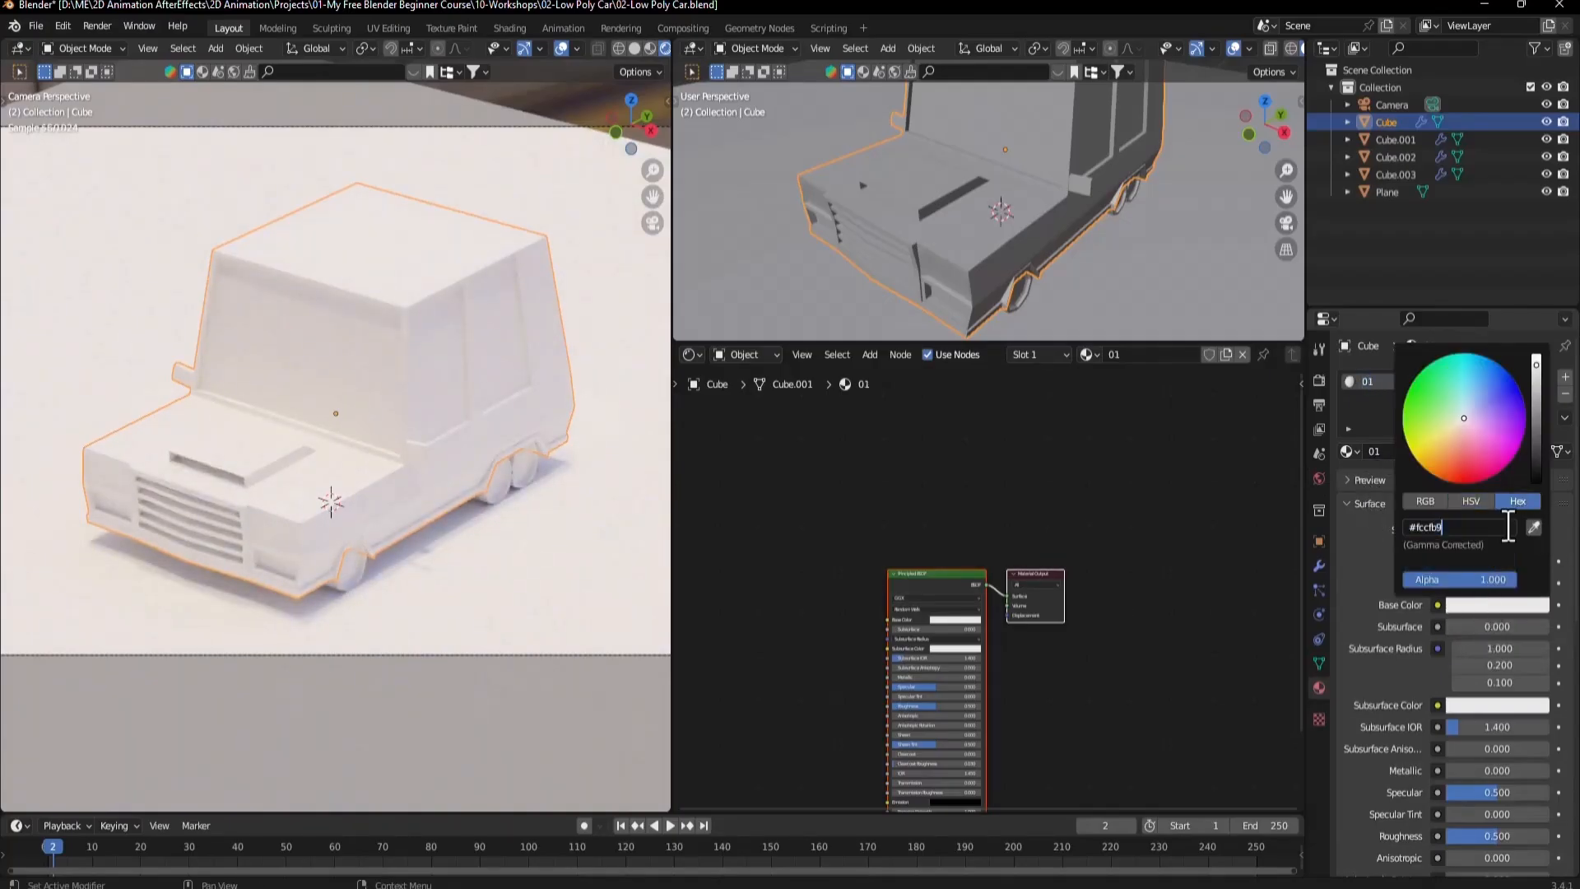
key(Return)
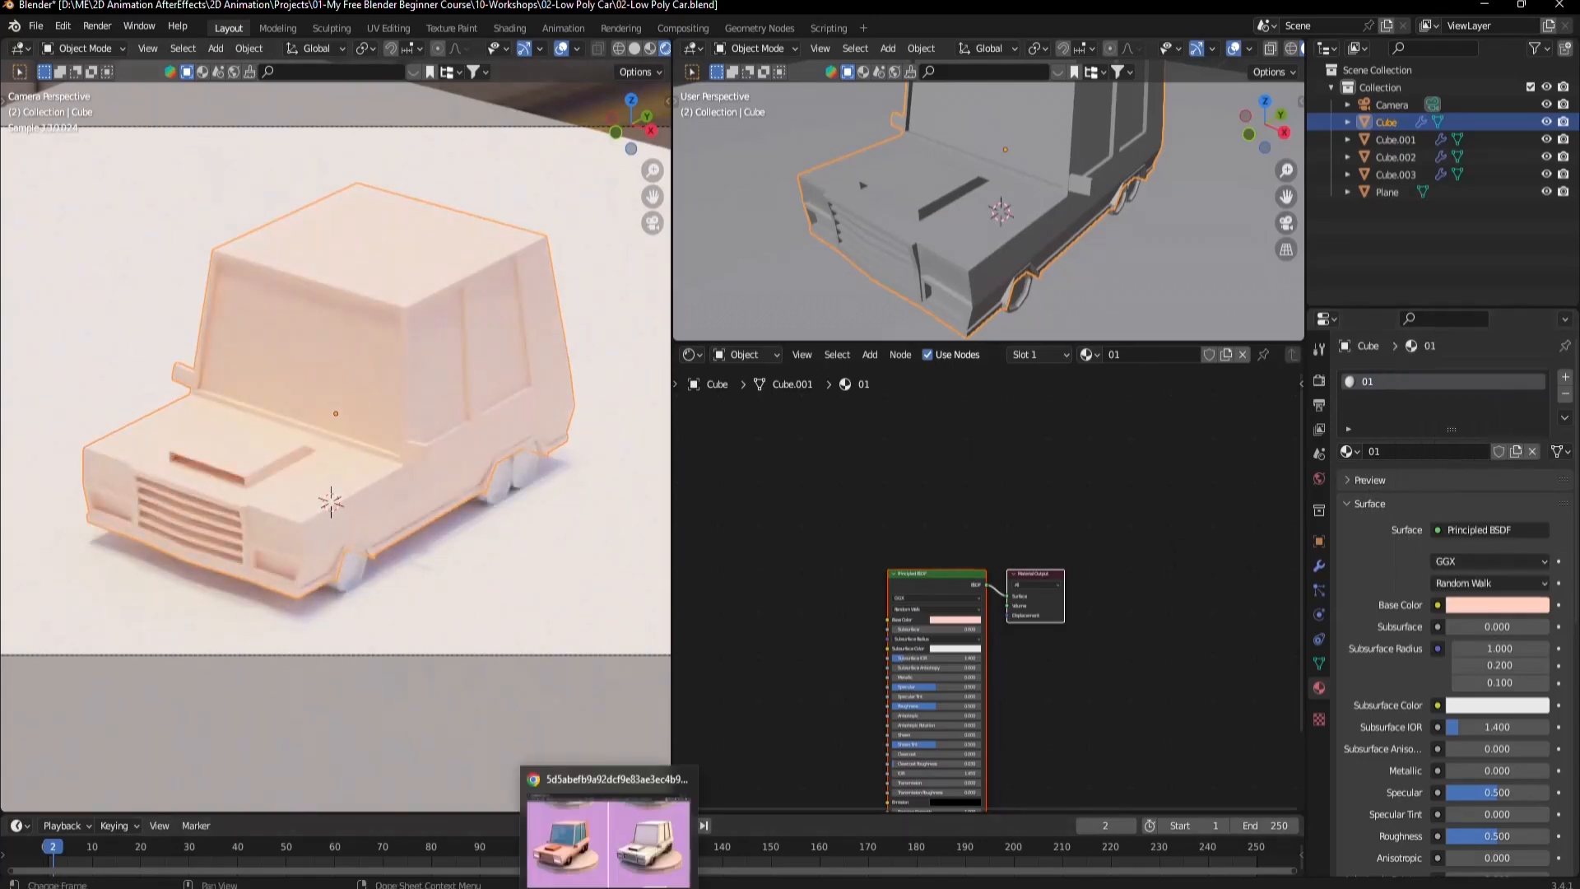
In the Chrome reference image, sample the orange of the hood scoop with the color picker extension and copy its hex code #fb8e63.
click(613, 848)
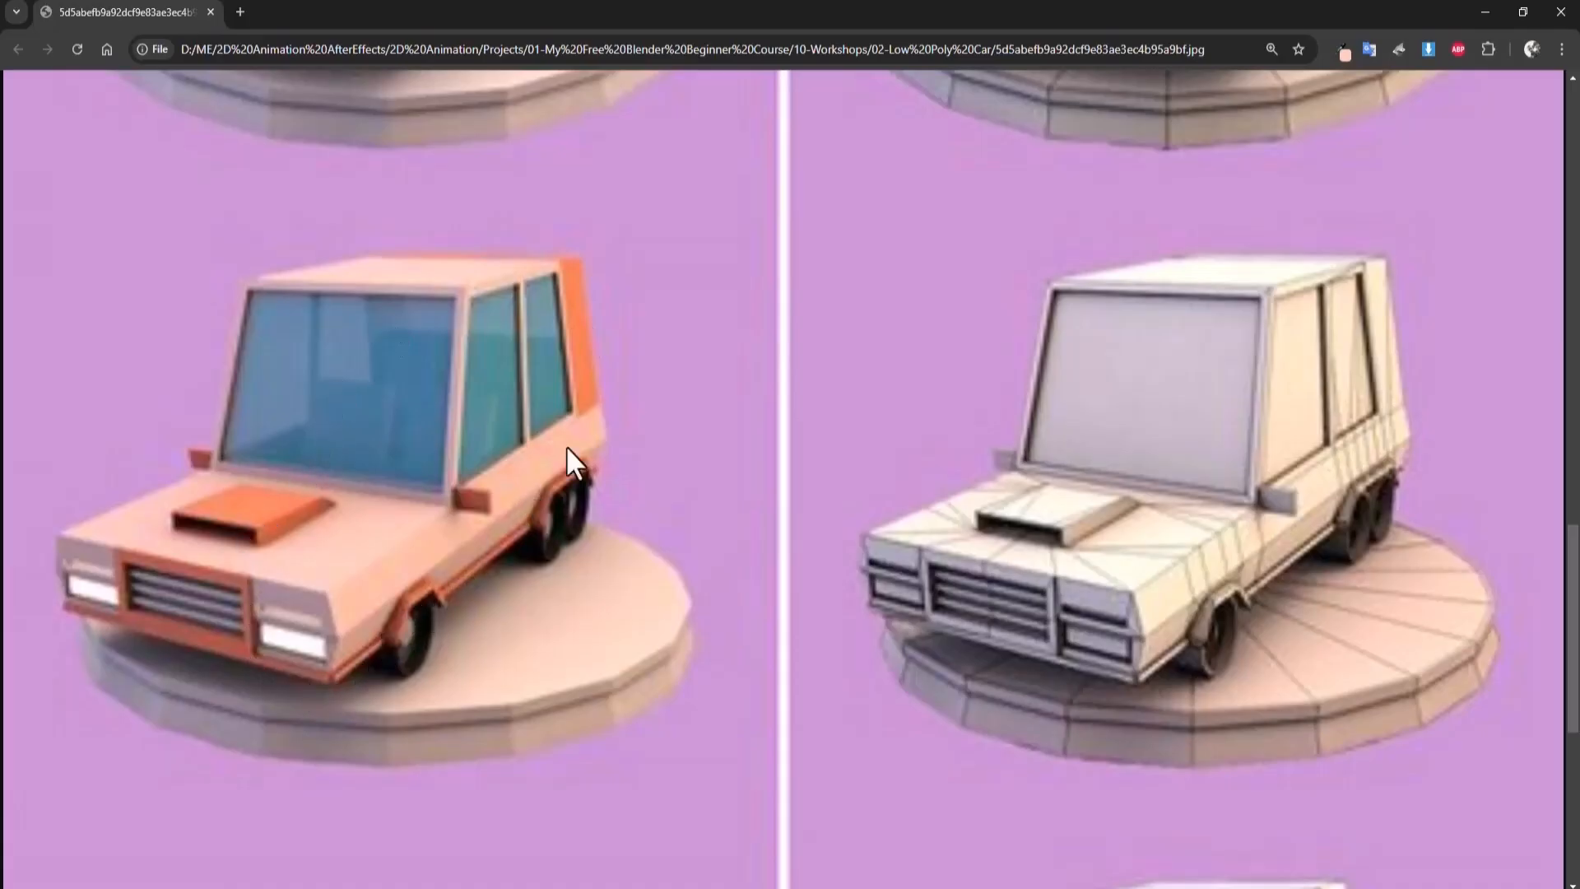
click(1345, 52)
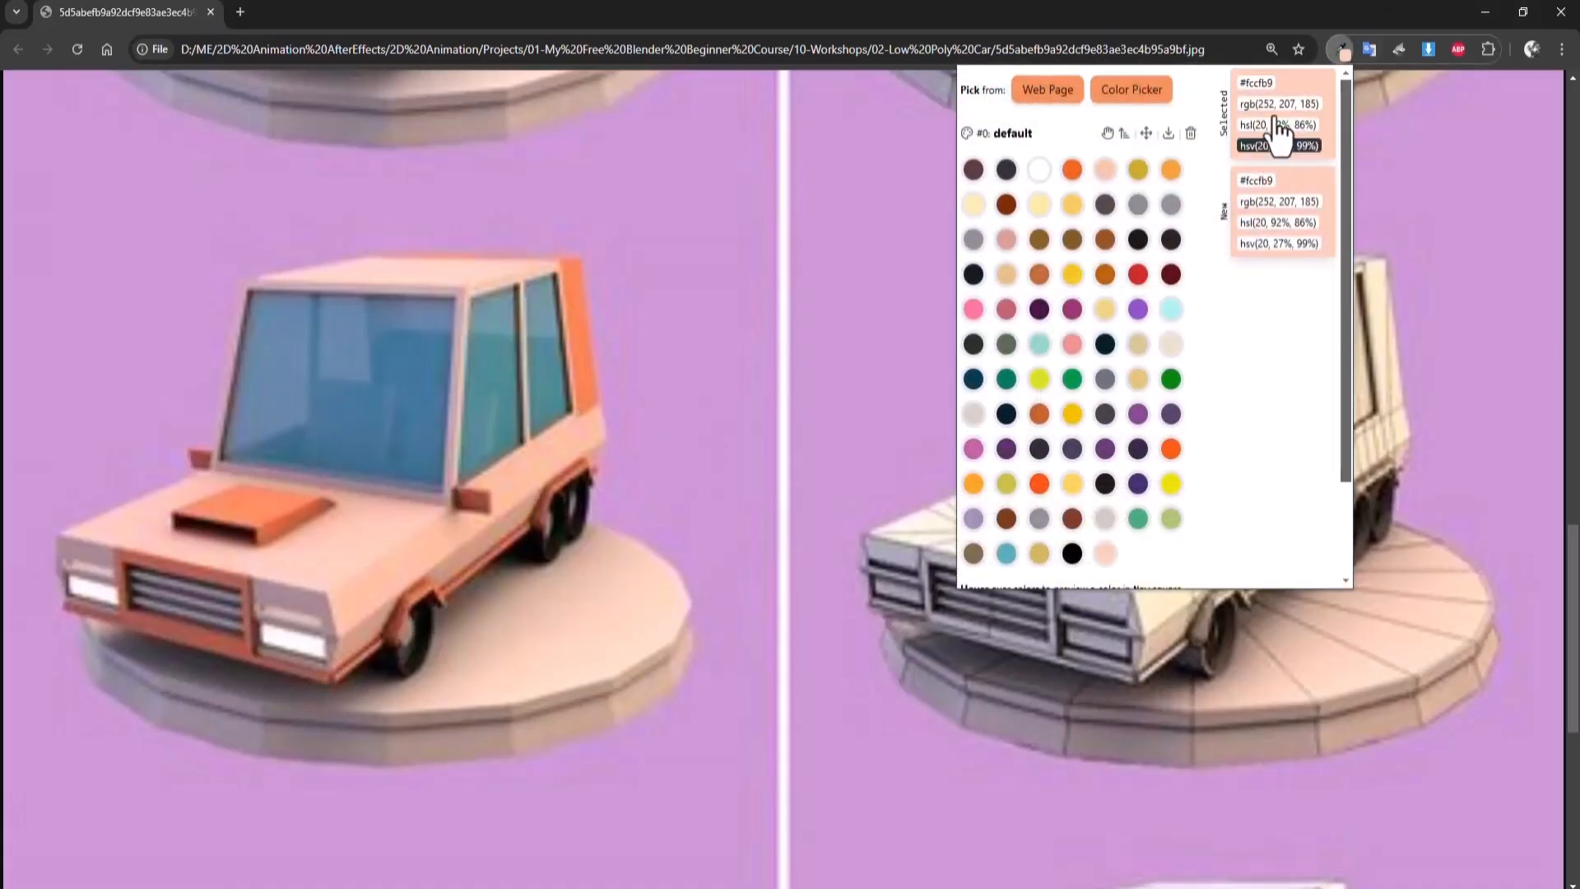
click(1039, 93)
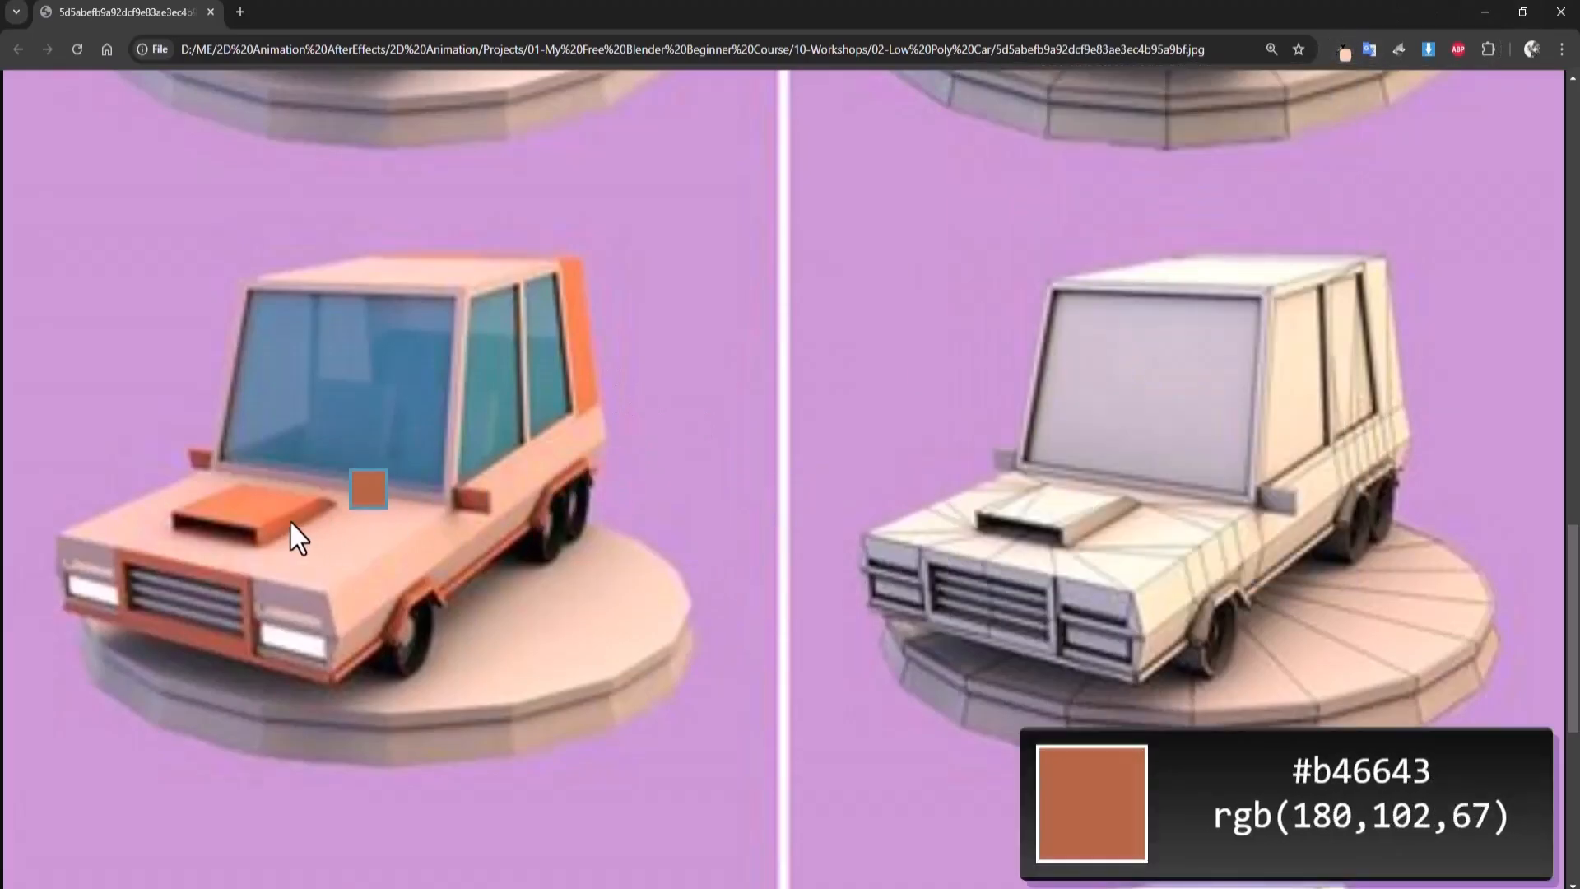
click(270, 510)
click(1340, 49)
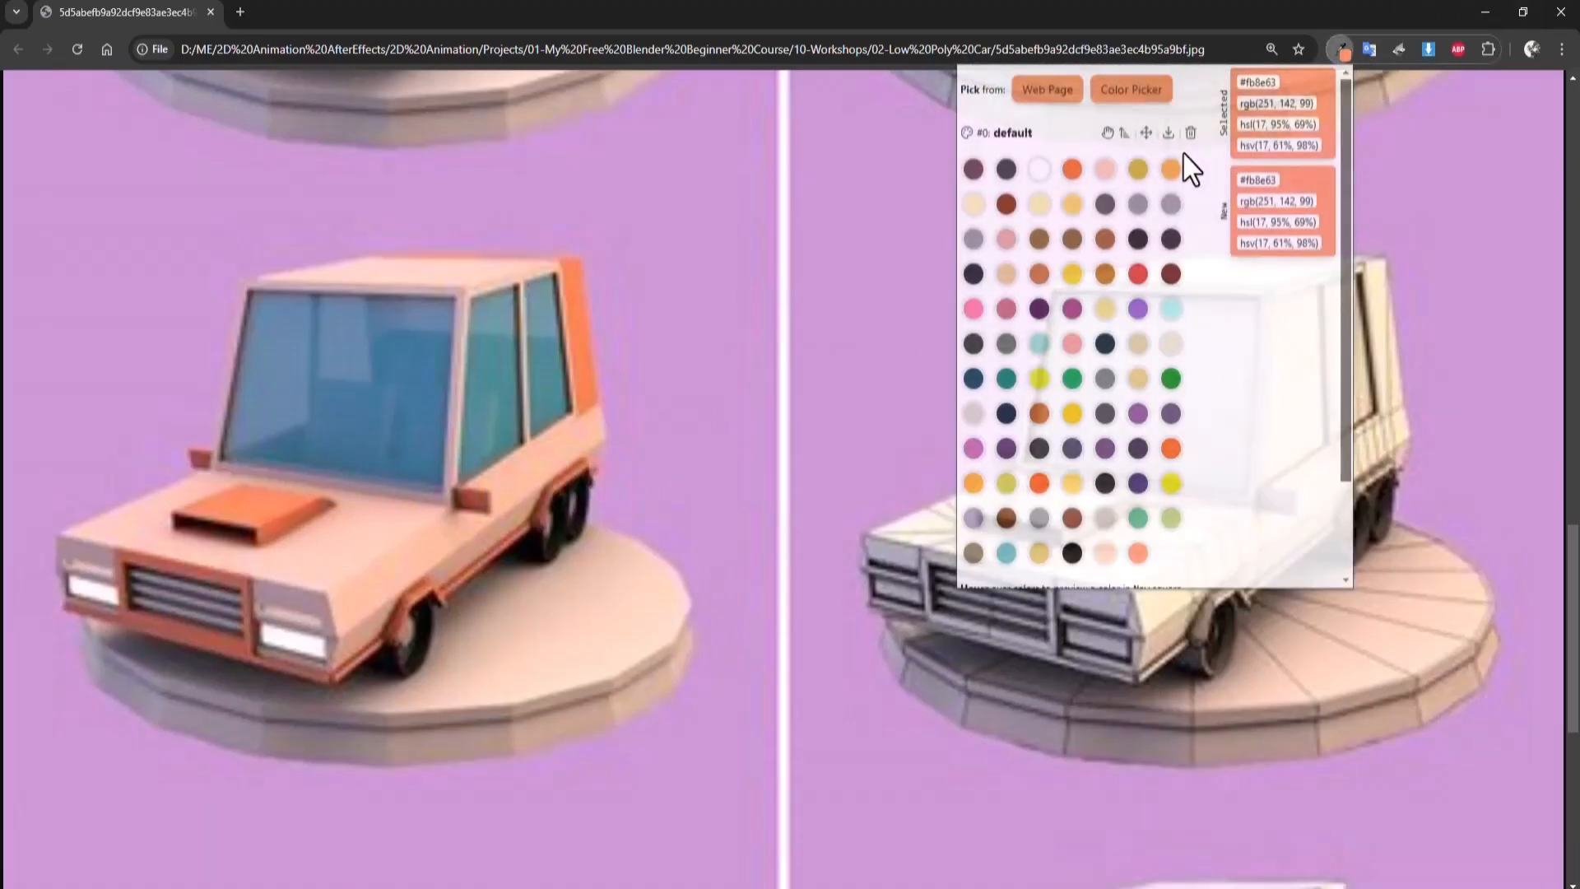
click(1258, 84)
click(1486, 10)
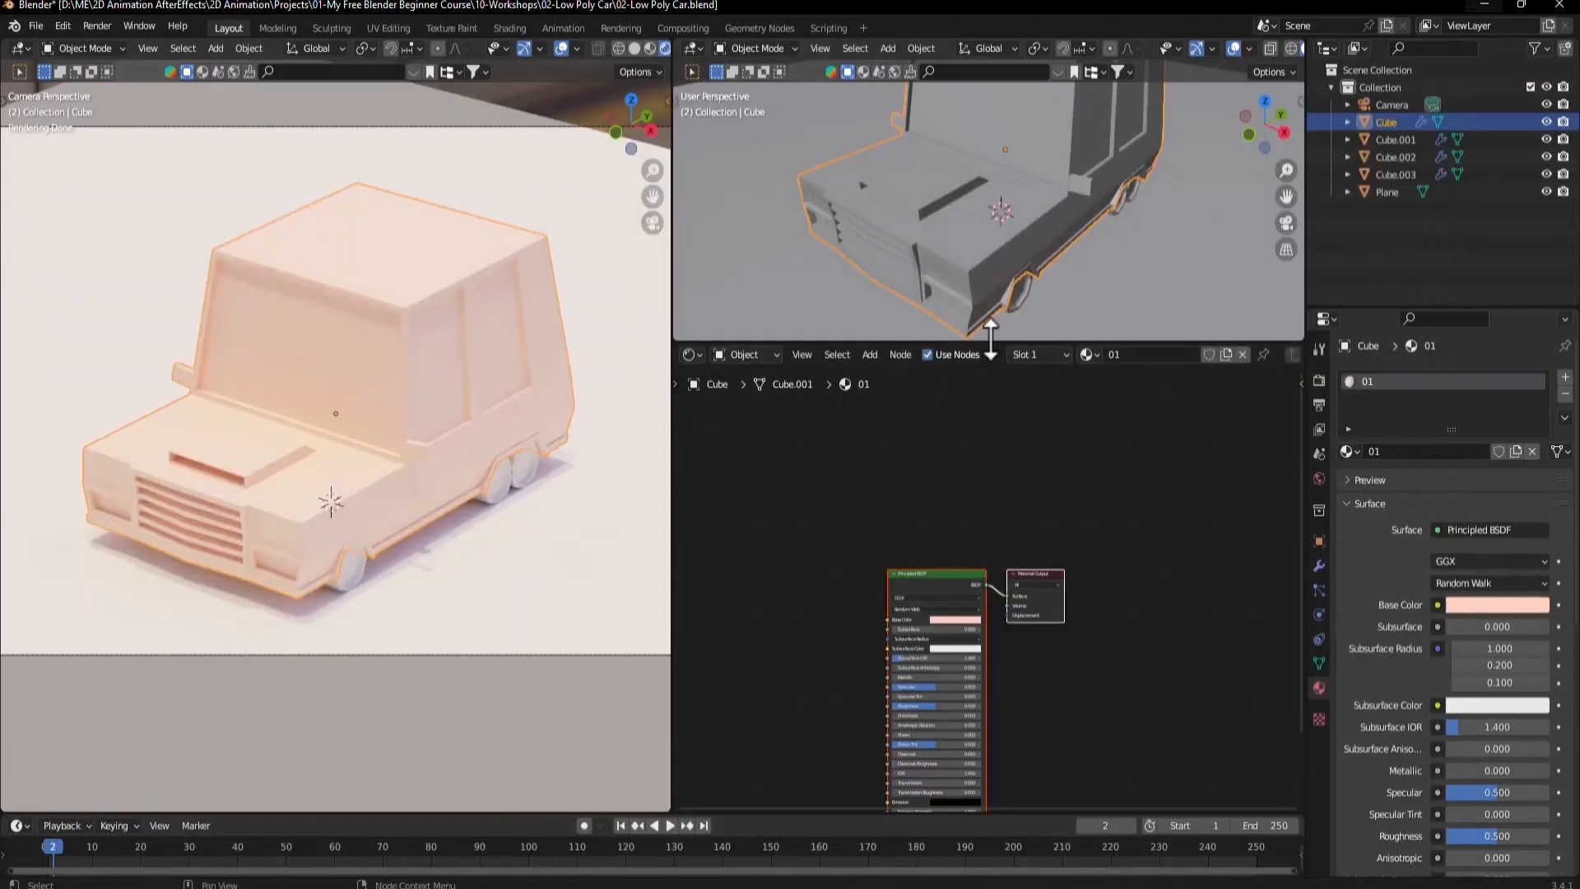
Enlarge the user perspective viewport over the Shader Editor, enter Edit Mode on the car body and compare its rear side panel with the reference.
drag(991, 338, 991, 581)
middle_drag(1065, 272, 1031, 275)
scroll(1057, 329, up, 5)
key(Tab)
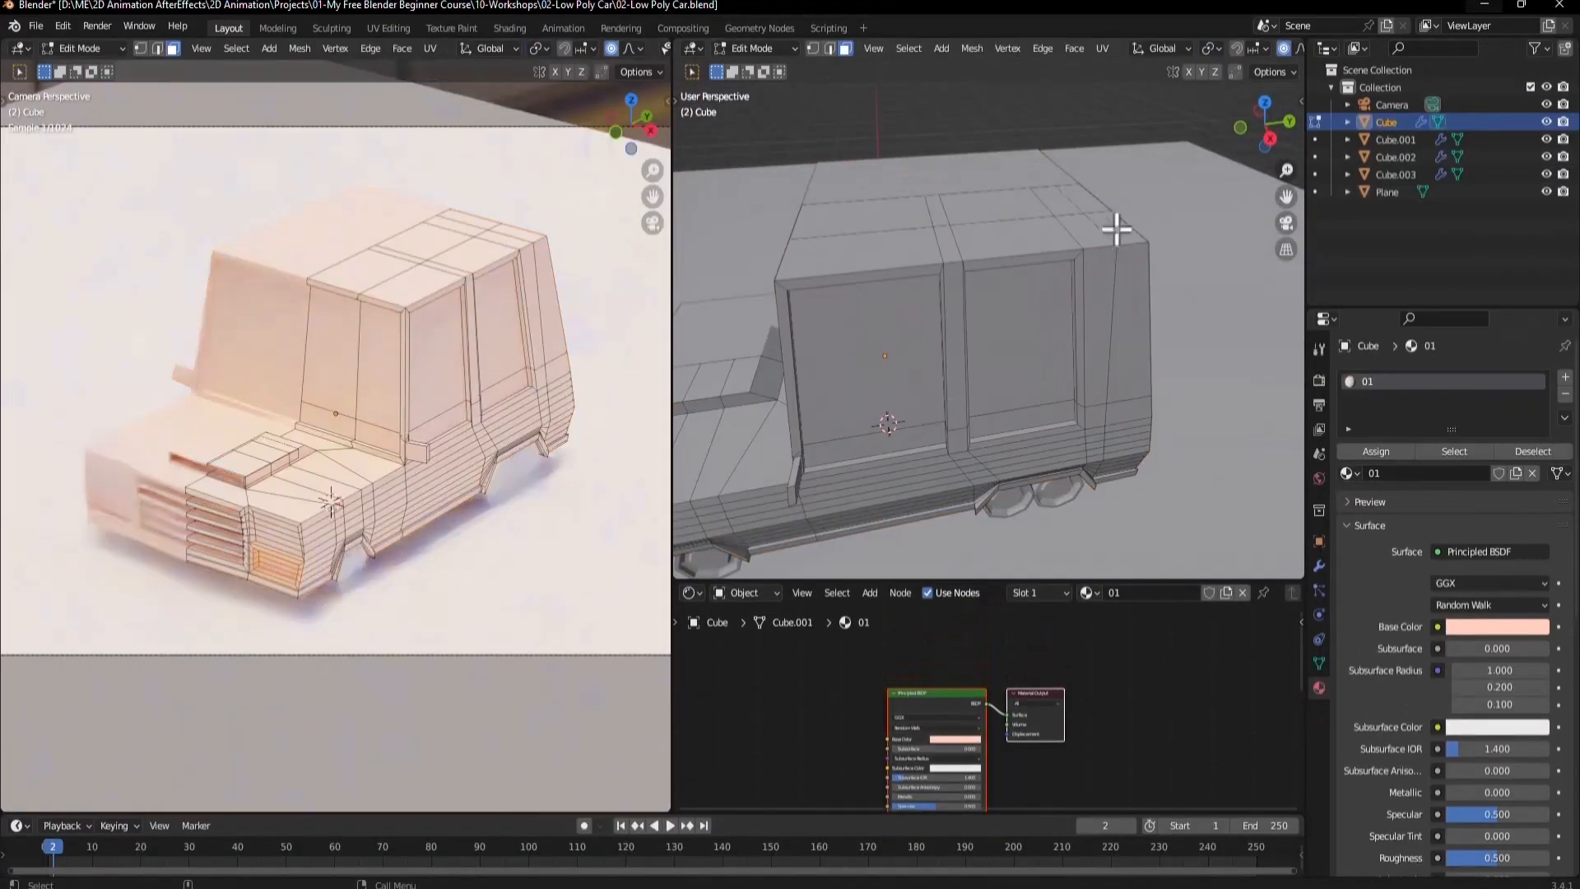
click(1134, 284)
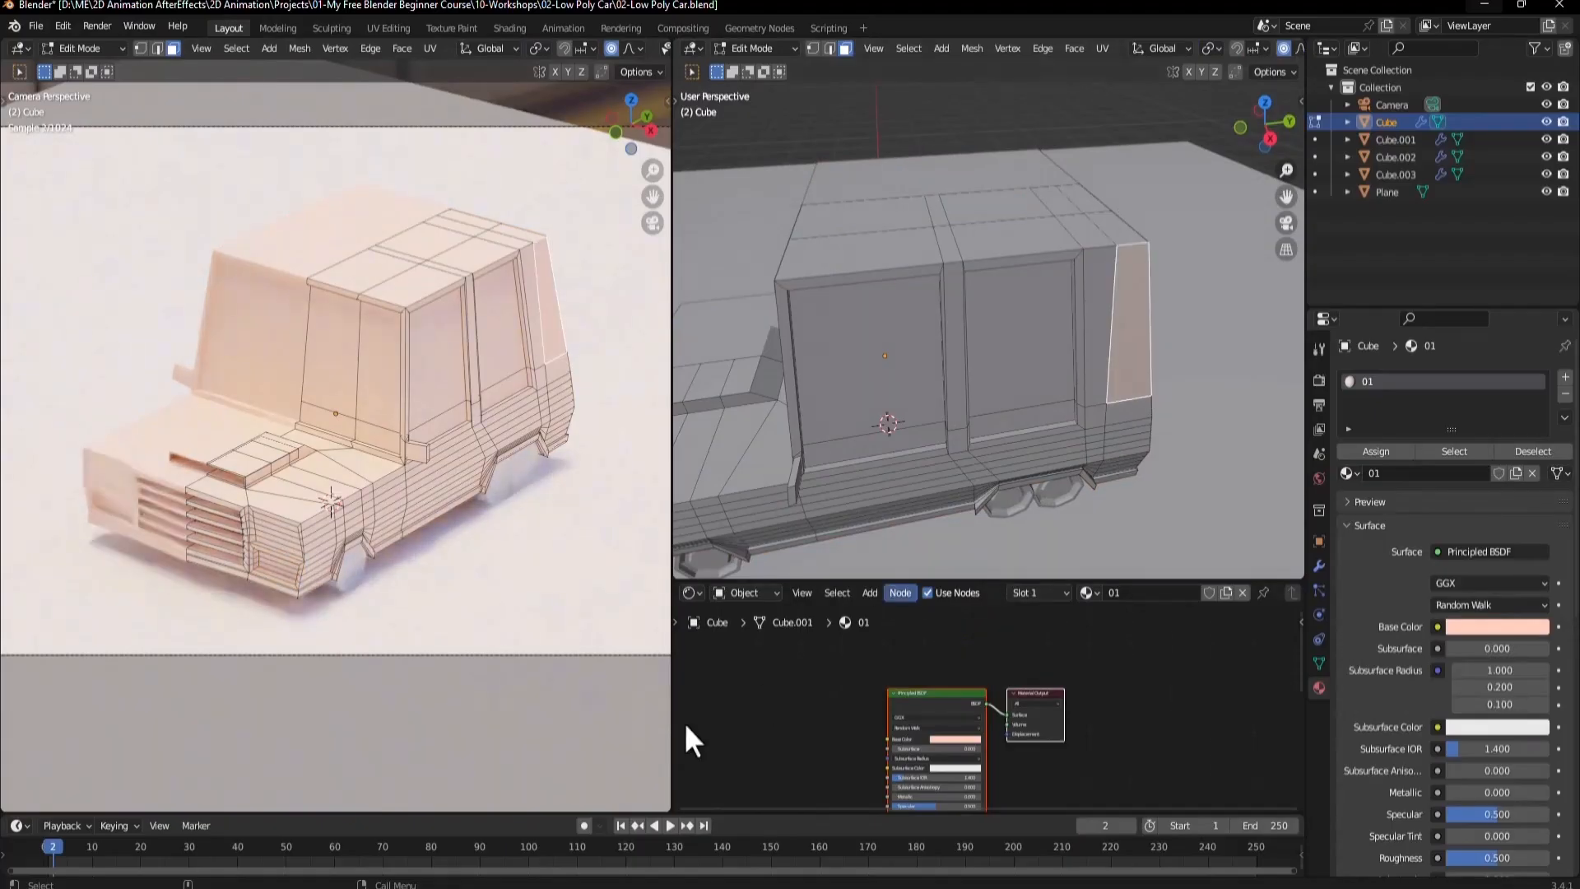
key(alt+Tab)
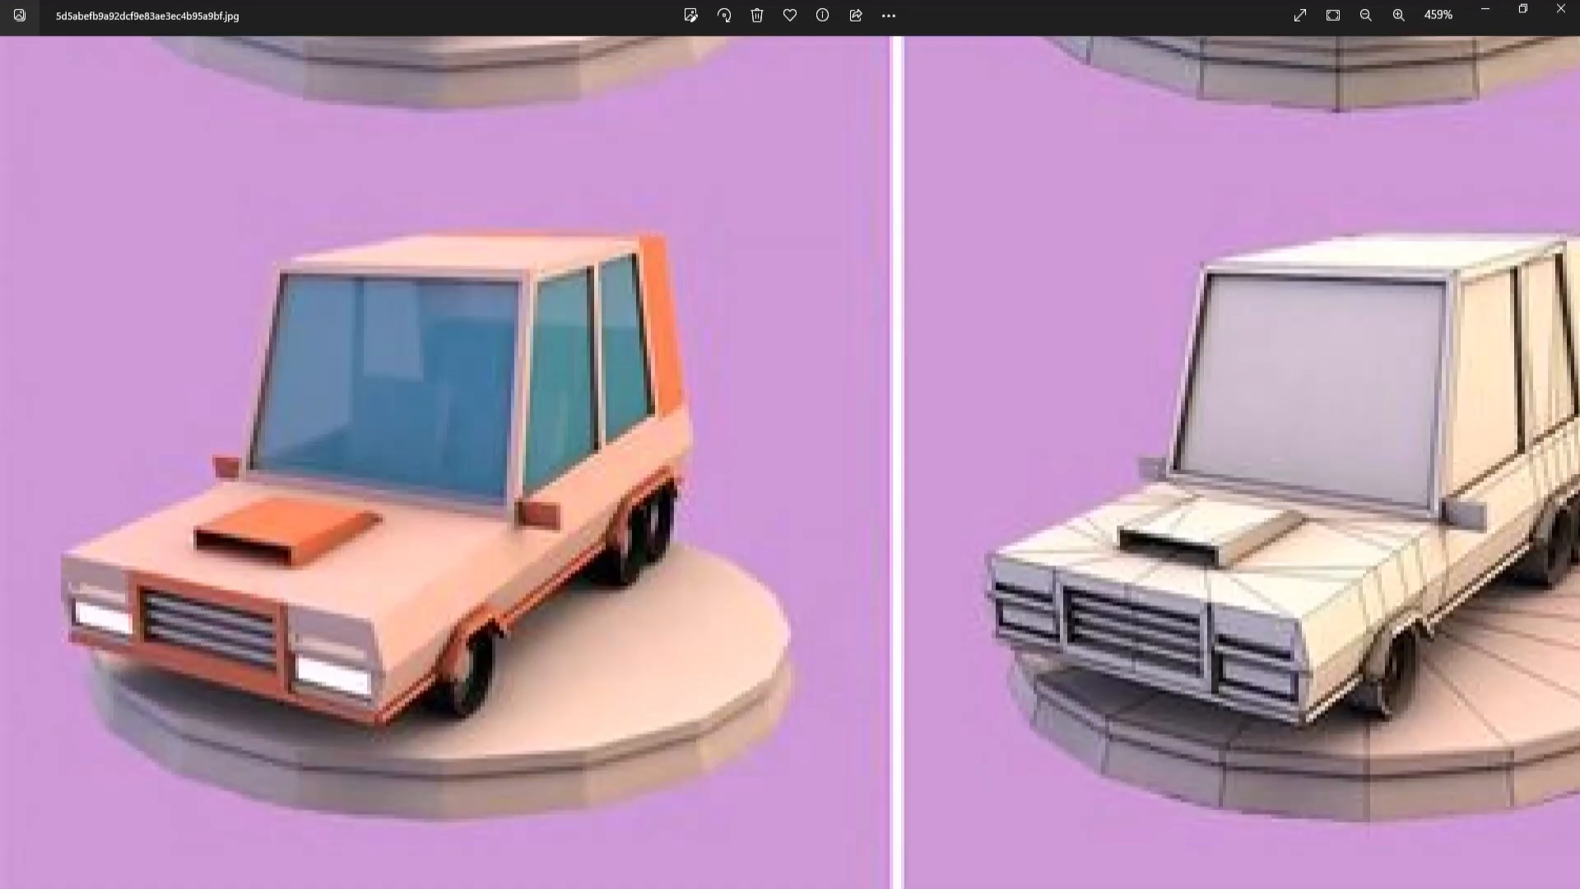
key(alt+Tab)
Turn off proportional editing and edge-slide the rear roof edge forward by about 0.82, close to the rear side window.
middle_drag(1111, 345, 1087, 356)
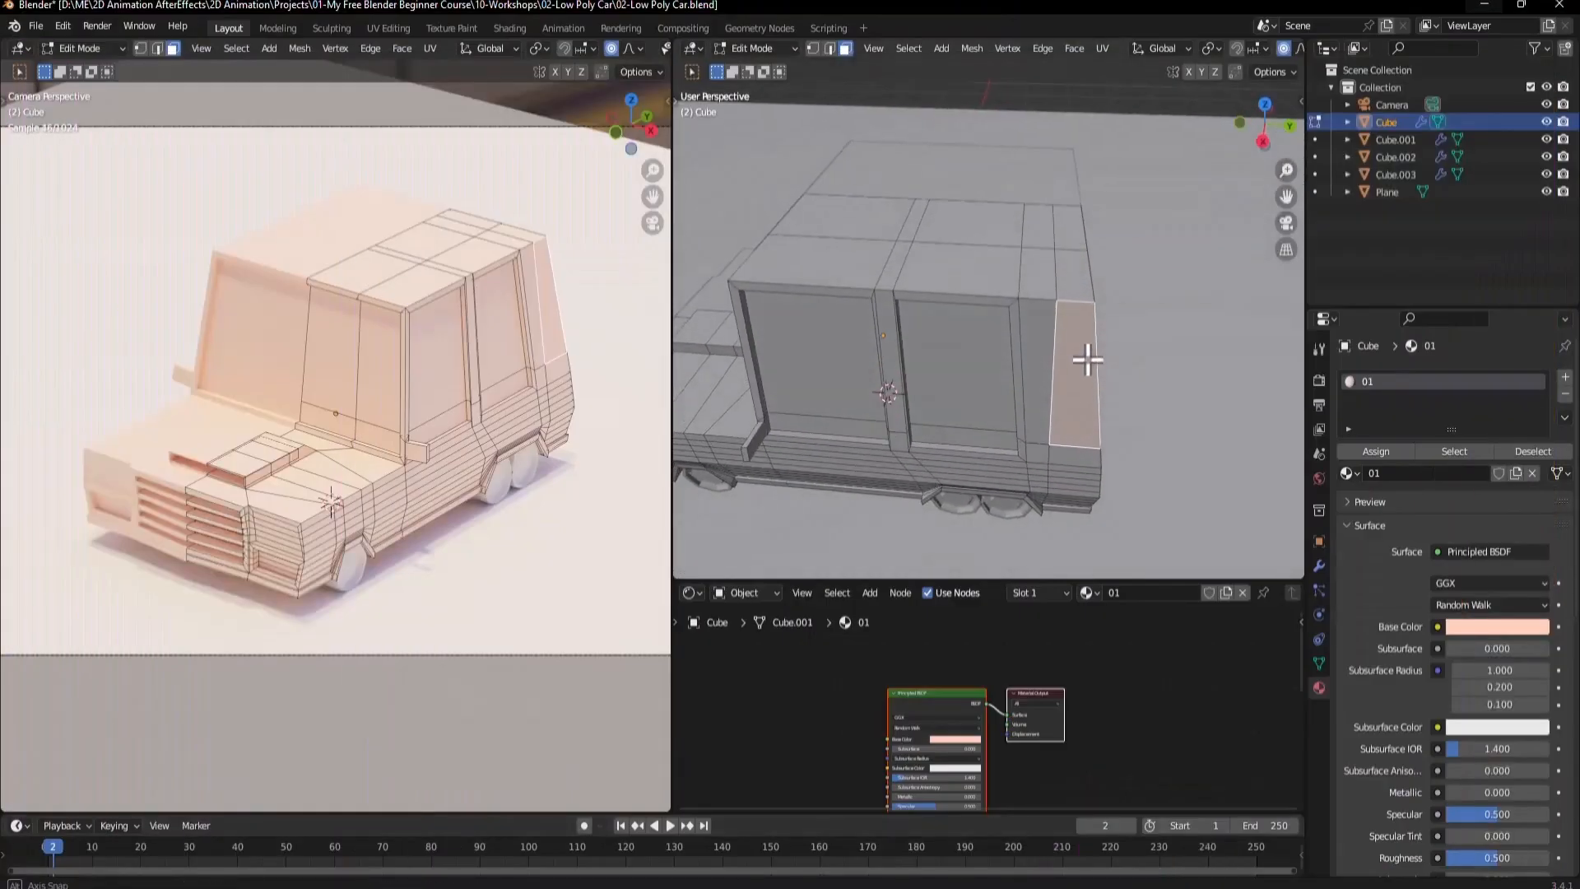
key(2)
click(1053, 232)
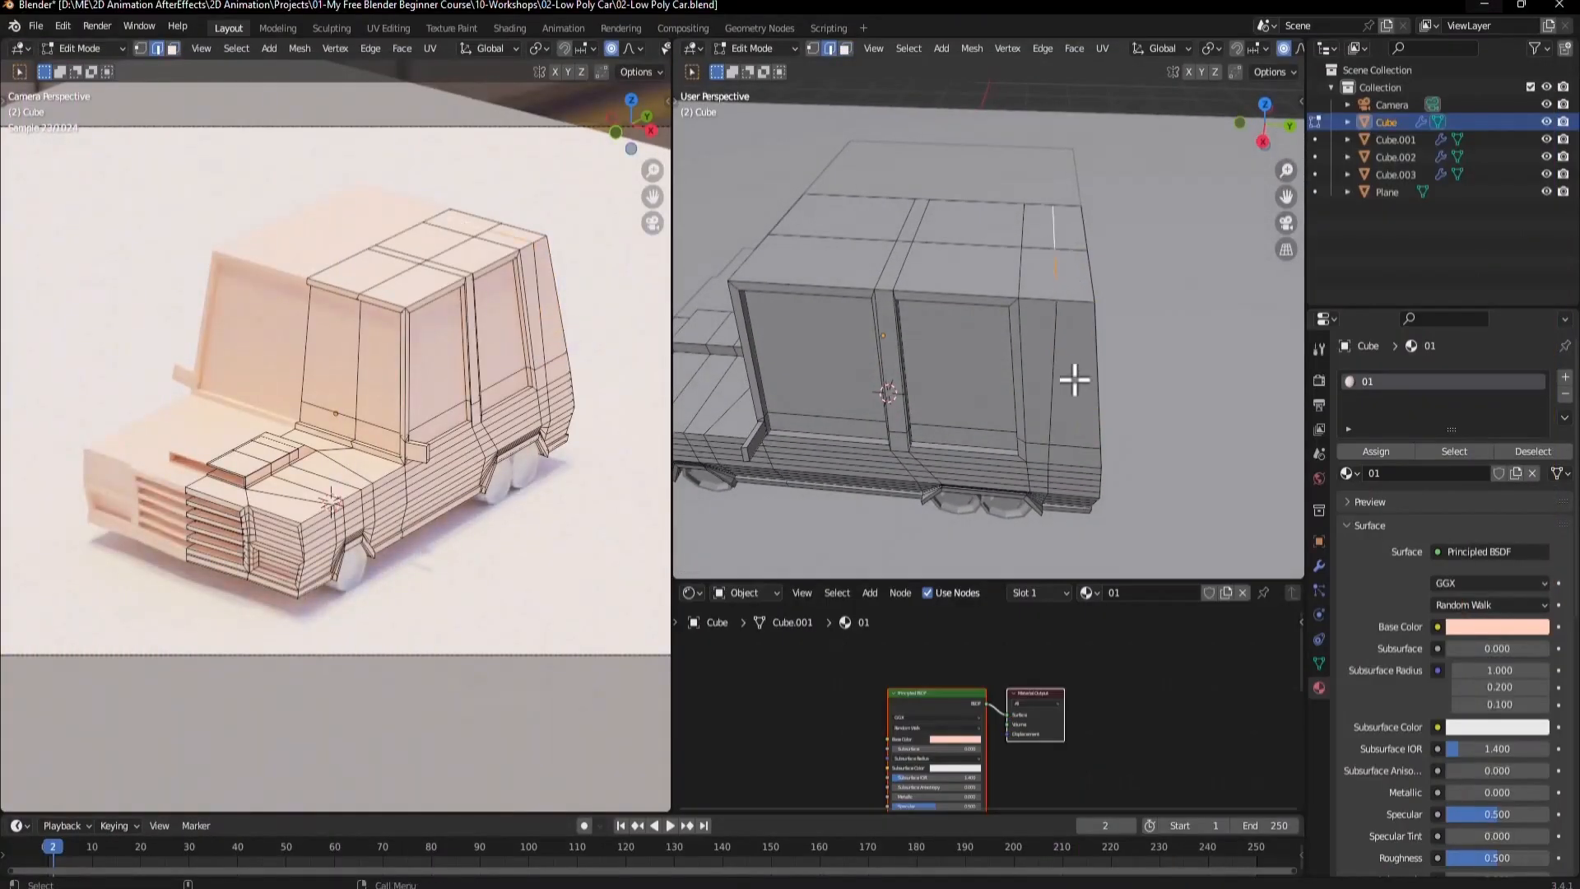
key(g)
key(o)
key(Escape)
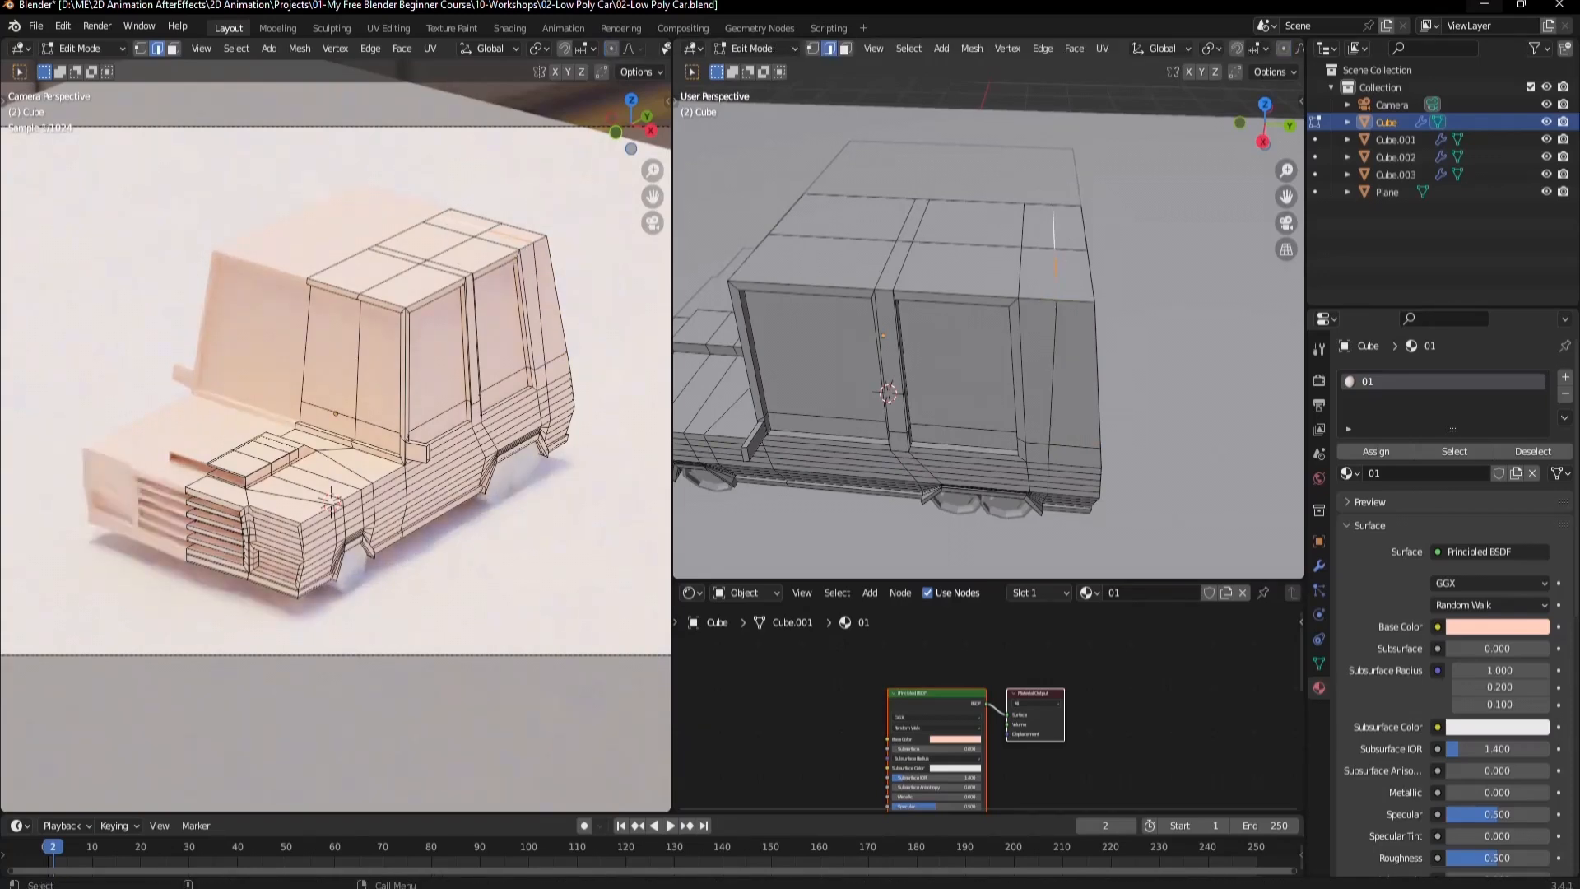
key(g)
key(g)
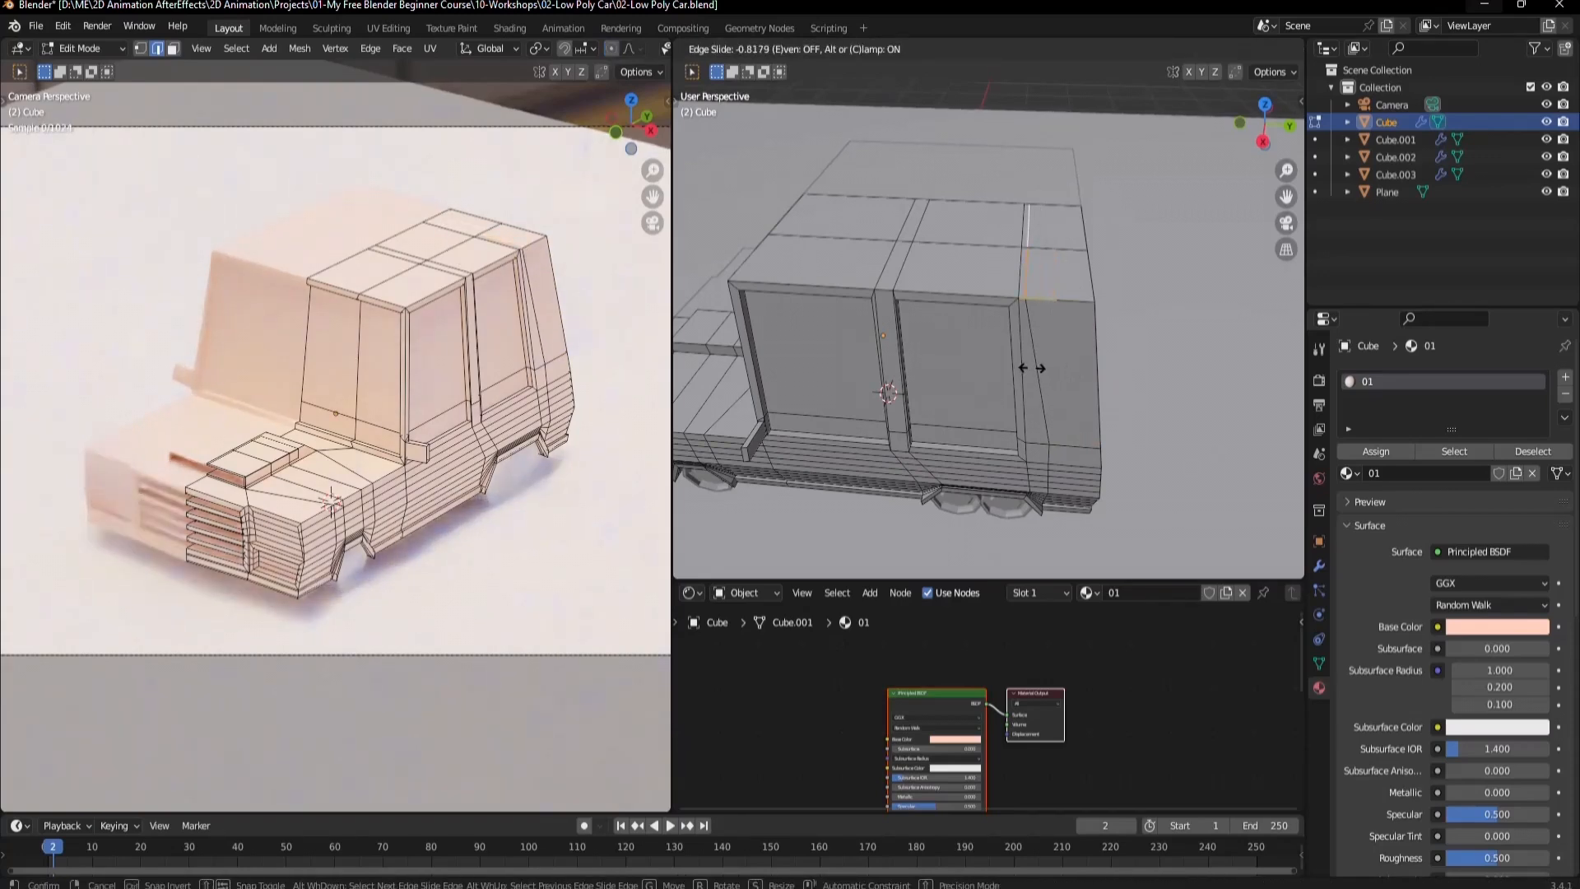
click(1034, 368)
Vertex-slide the vertex at the lower end of the rear side panel's front edge forward, in line with the rear window frame.
scroll(1066, 494, up, 3)
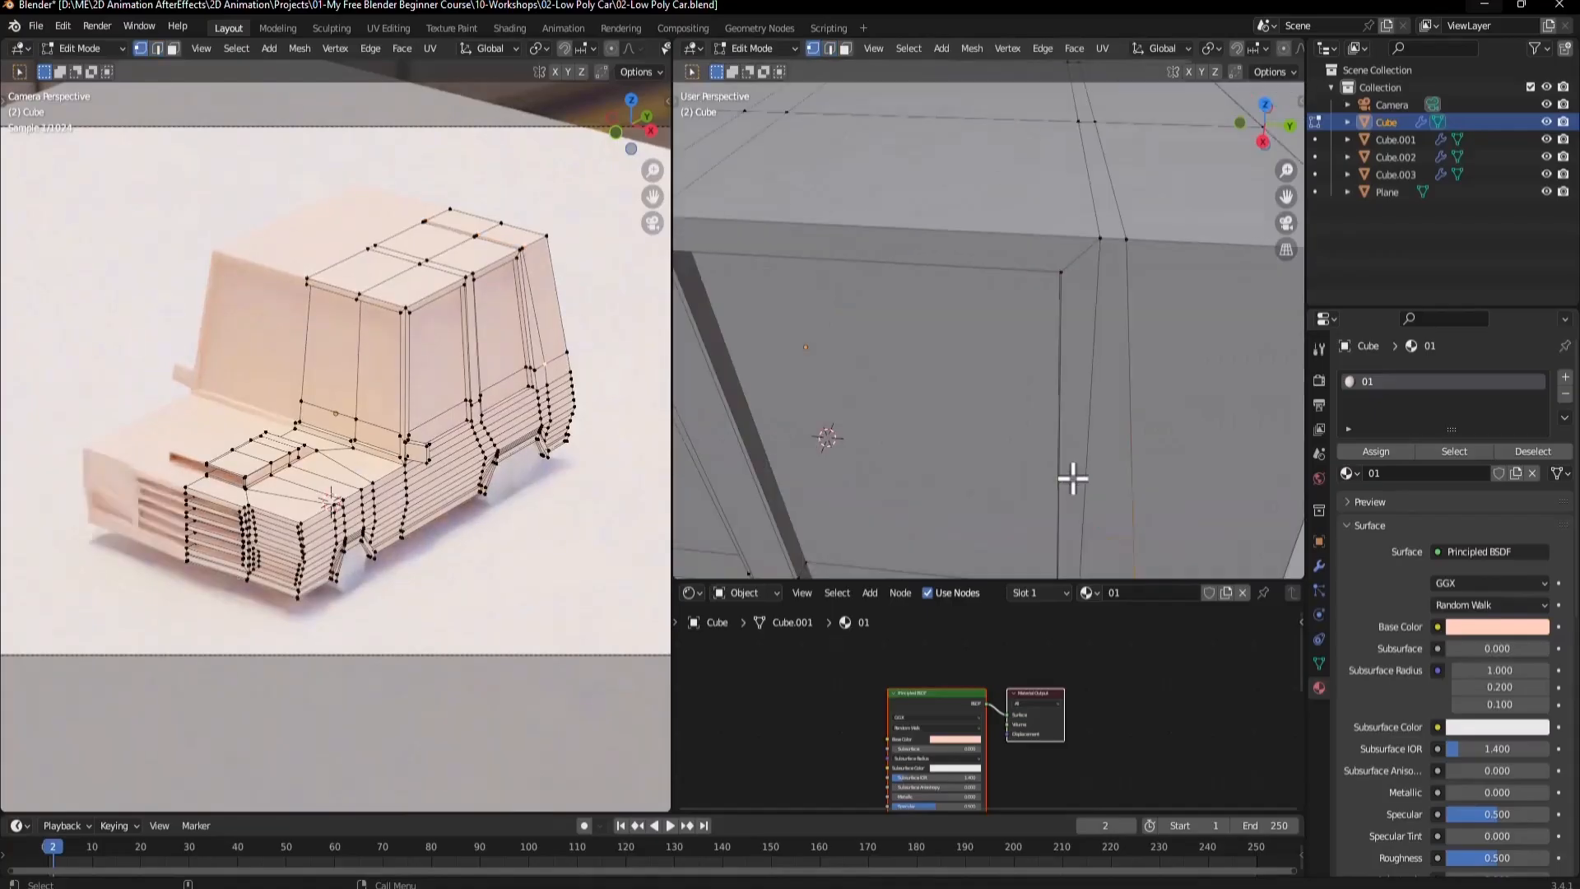
middle_drag(1069, 469, 966, 353)
key(g)
key(g)
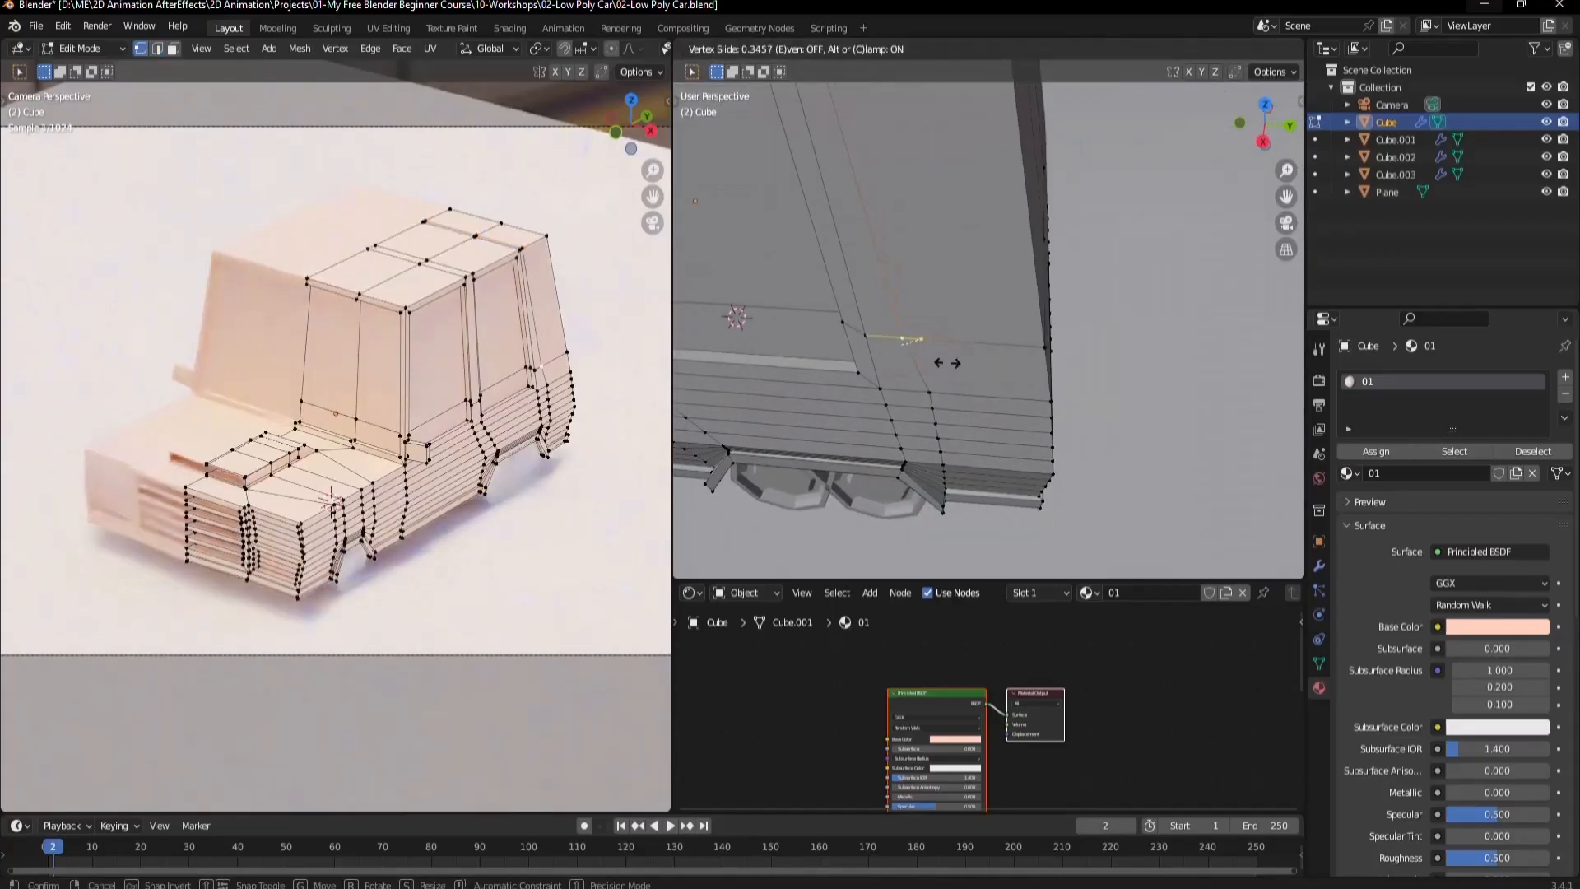
click(928, 361)
middle_drag(946, 412, 993, 344)
key(g)
key(g)
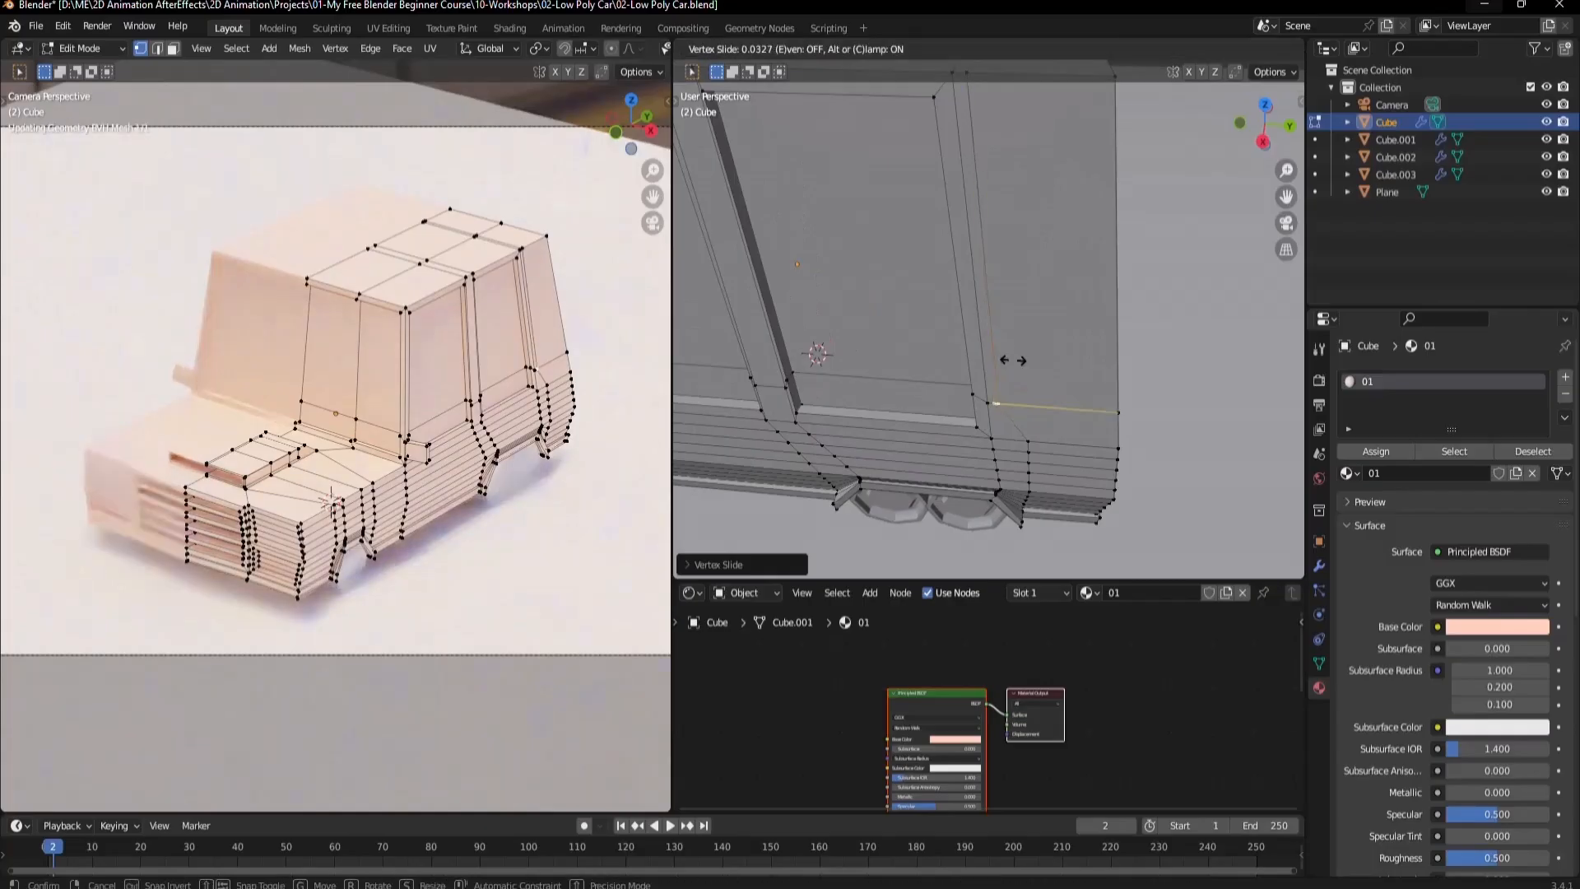
click(1017, 359)
Check the rear panel against the reference and vertex-slide the next vertex down forward, below the one in line with the window frame.
scroll(1044, 486, down, 4)
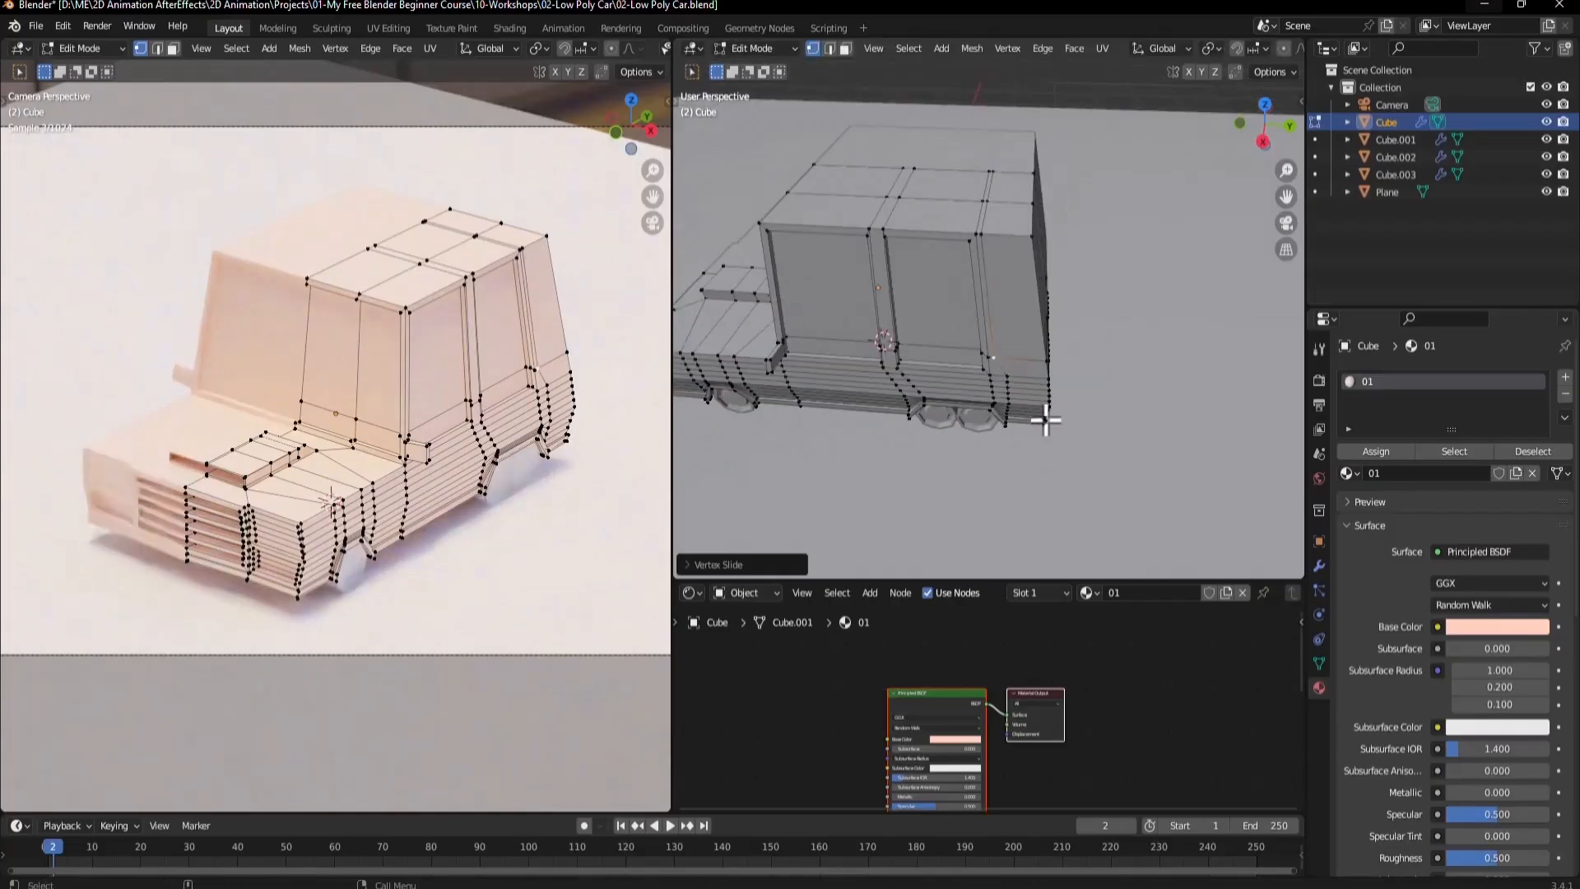
scroll(1030, 406, up, 4)
middle_drag(1051, 499, 1048, 431)
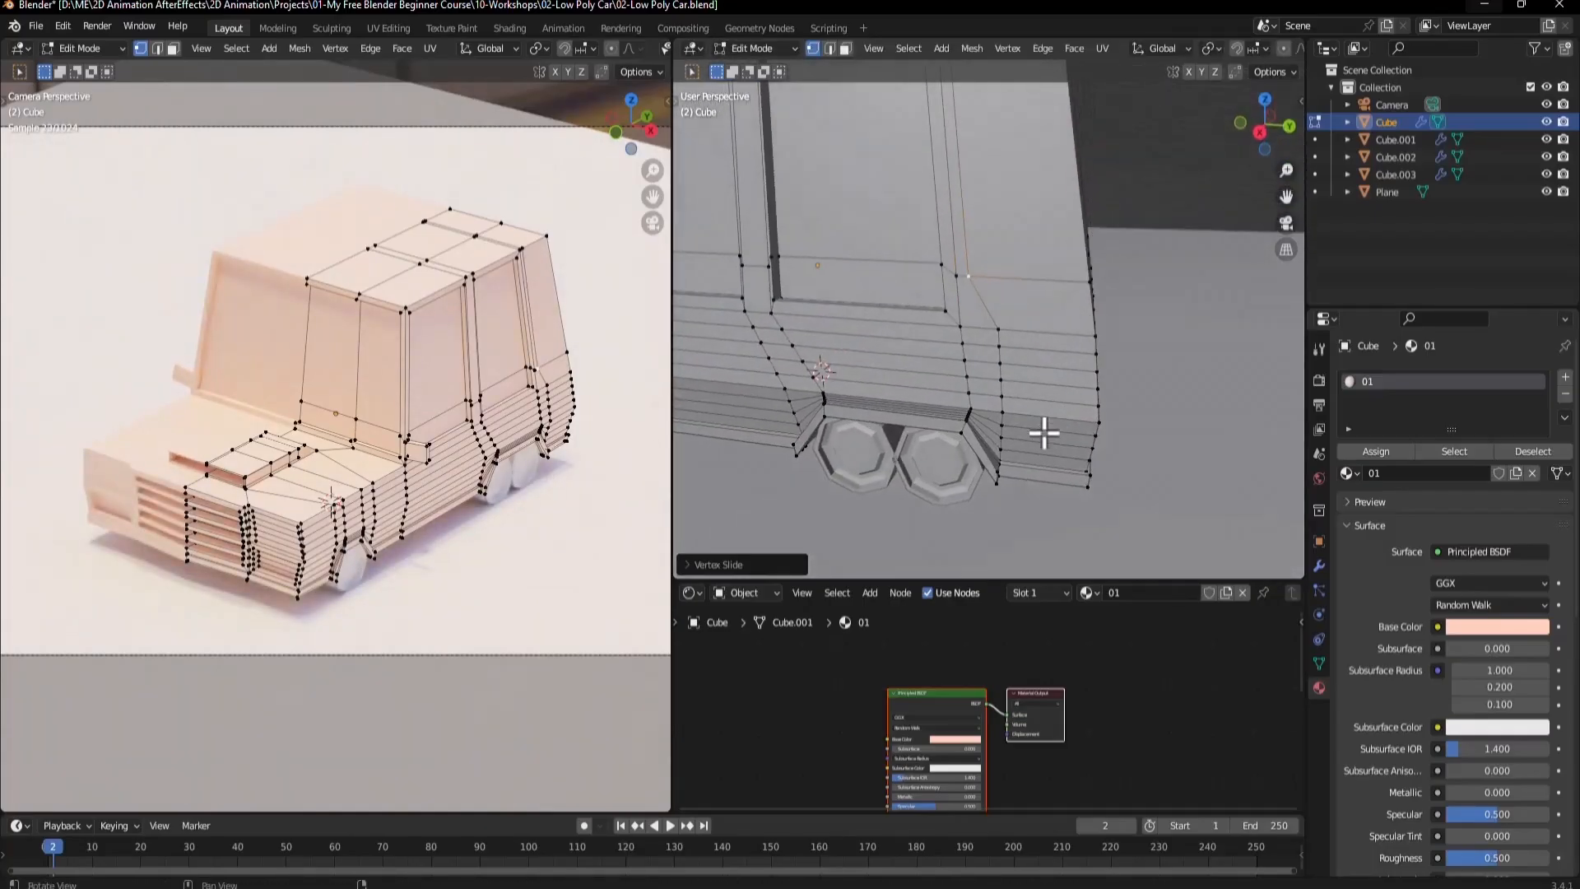
click(607, 887)
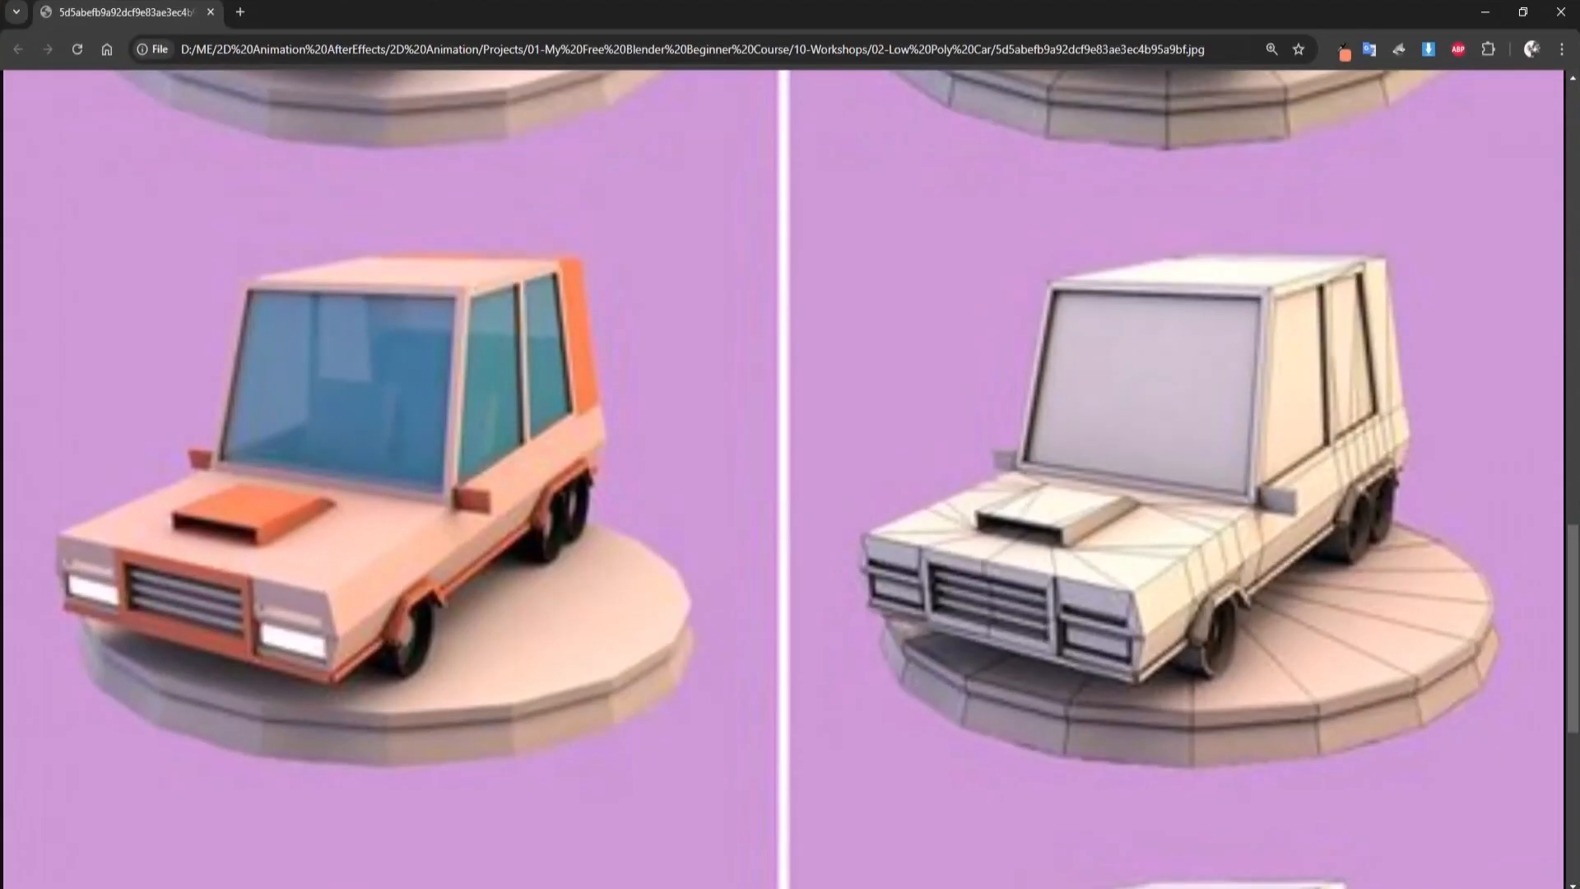
key(alt+Tab)
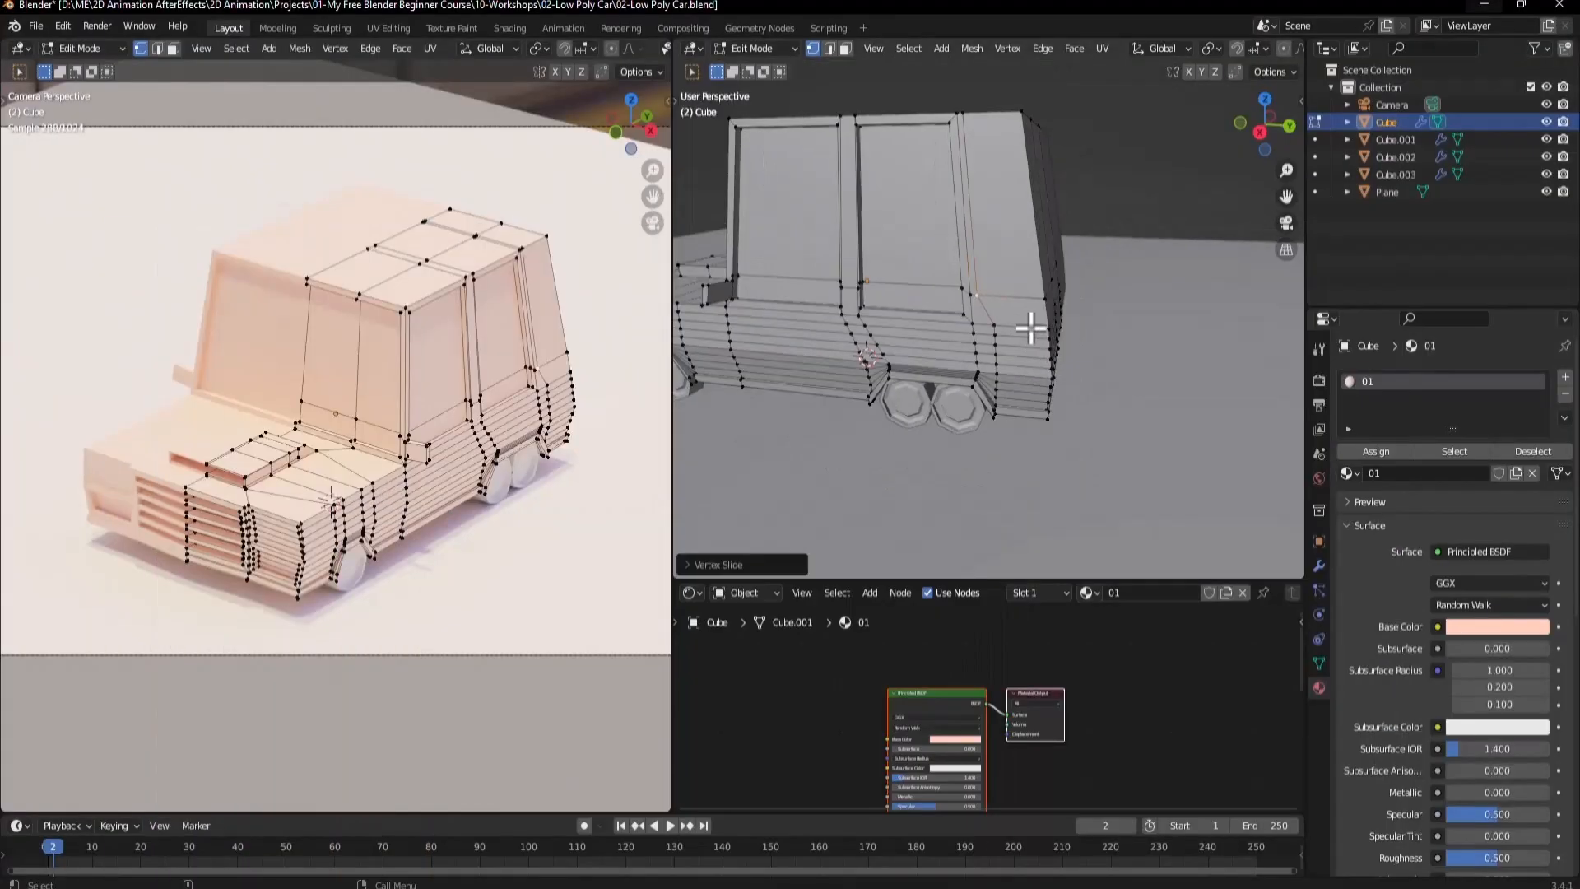
click(1019, 352)
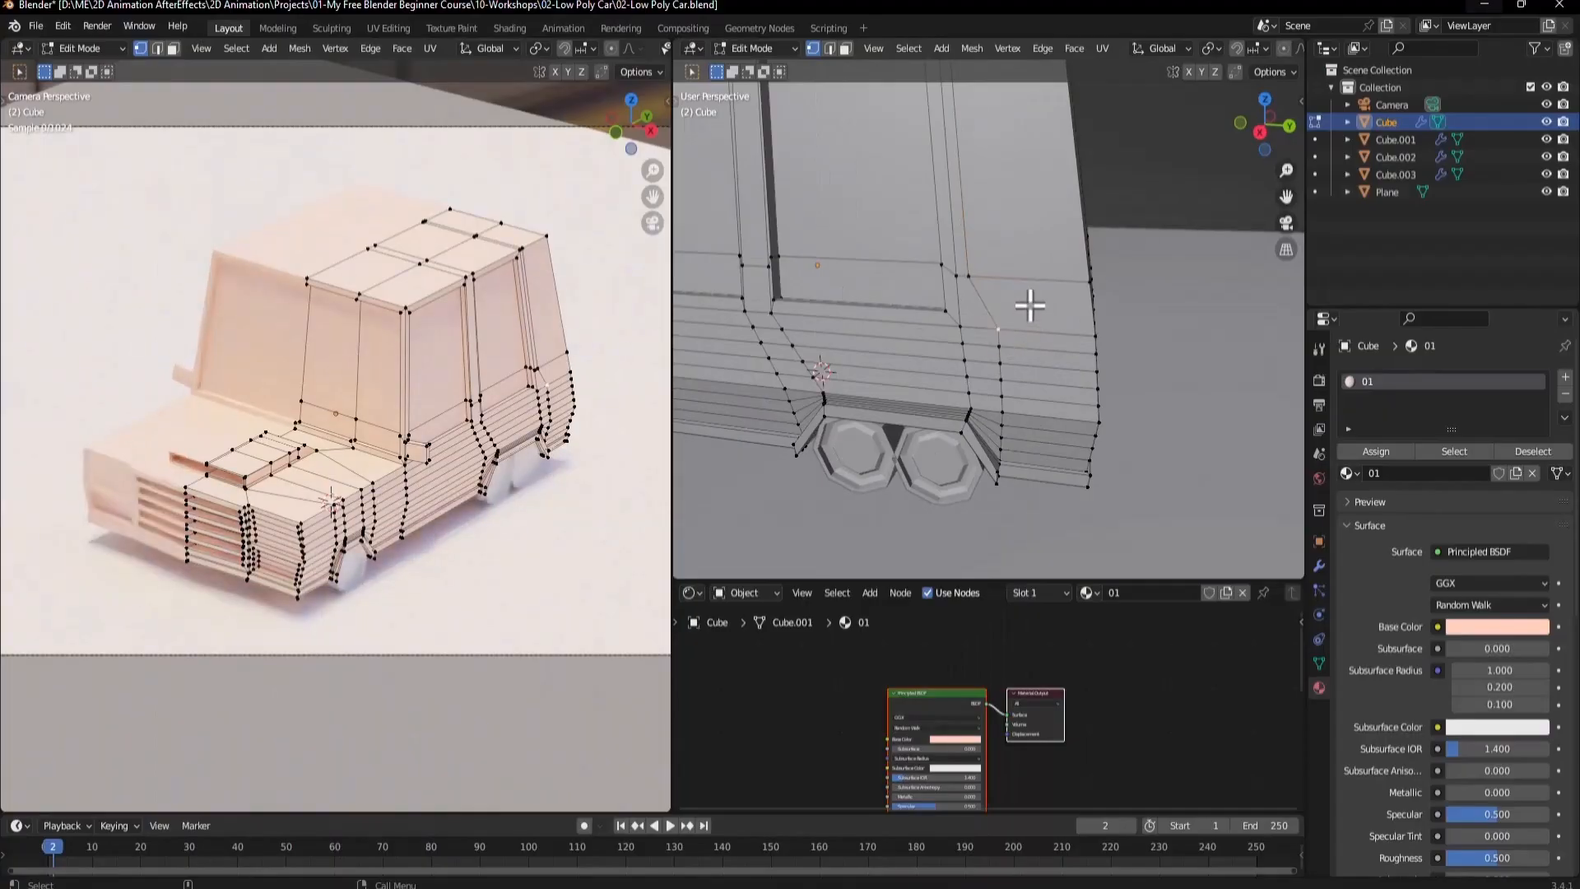
click(1027, 317)
key(shift+v)
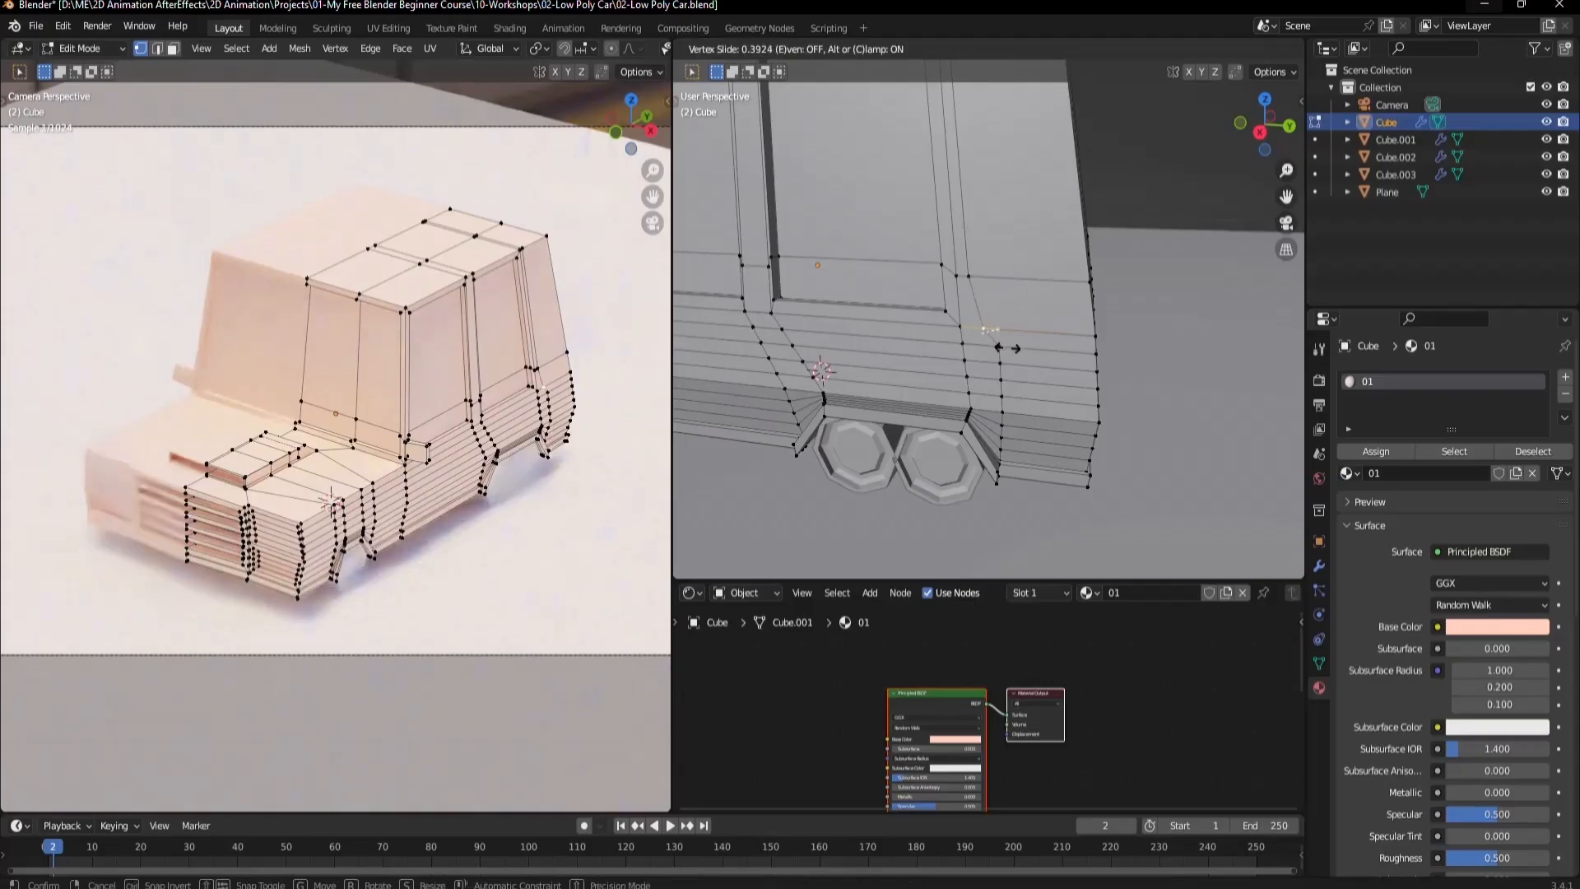
click(996, 348)
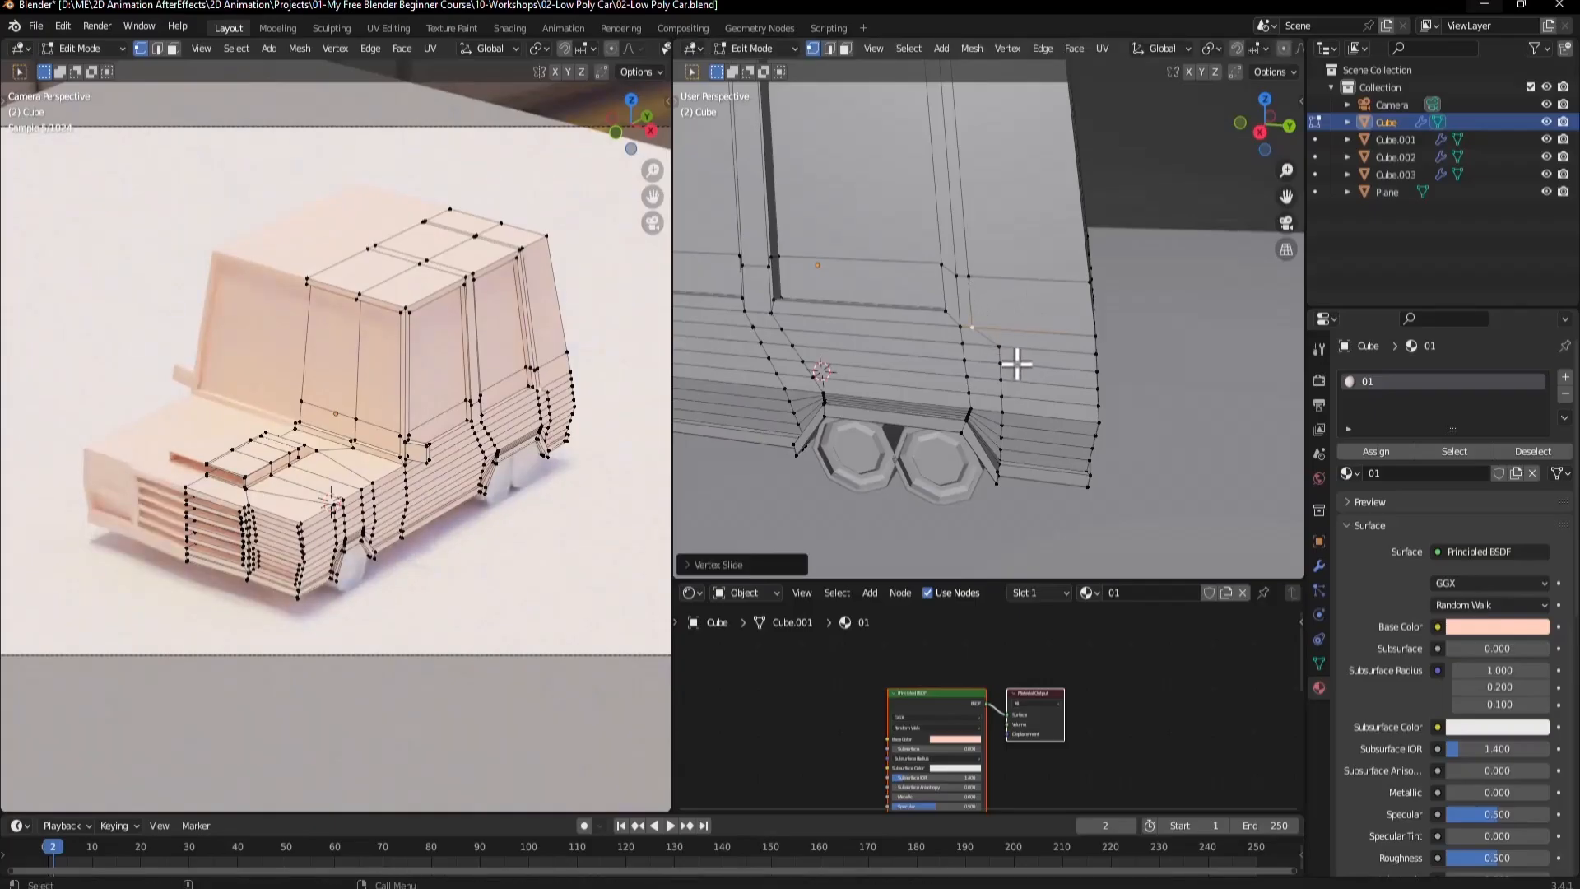
Select the faces of the car's rear band in face mode: the side panel, the rear roof strip and the upper back faces.
key(3)
click(1034, 300)
scroll(1038, 443, down, 3)
middle_drag(1038, 443, 959, 387)
shift+click(986, 375)
shift+click(994, 449)
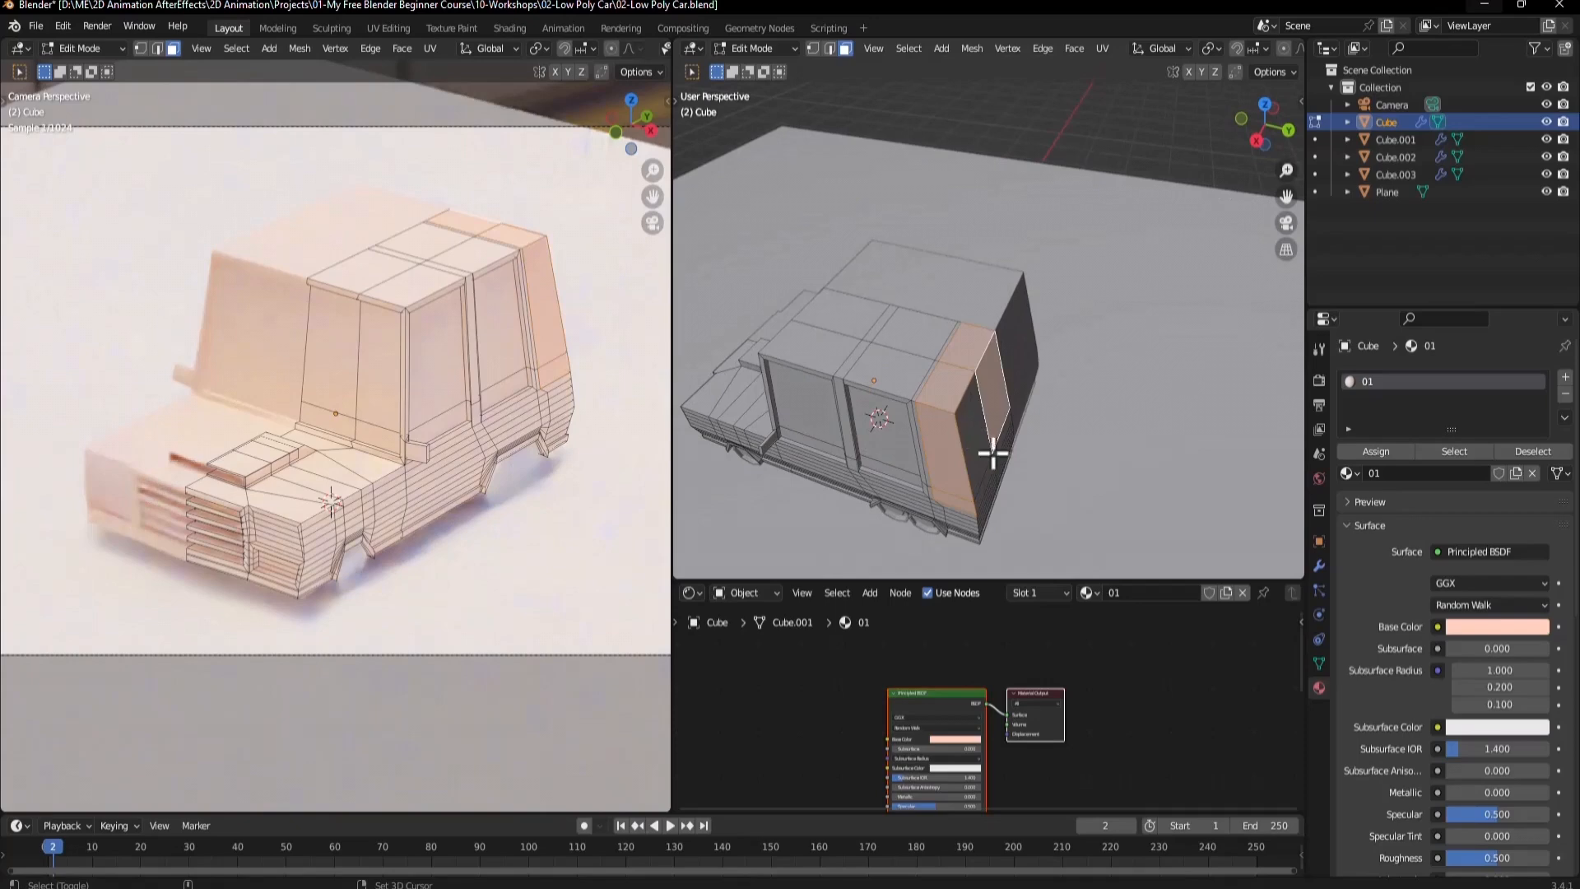
middle_drag(995, 452, 948, 442)
shift+click(977, 446)
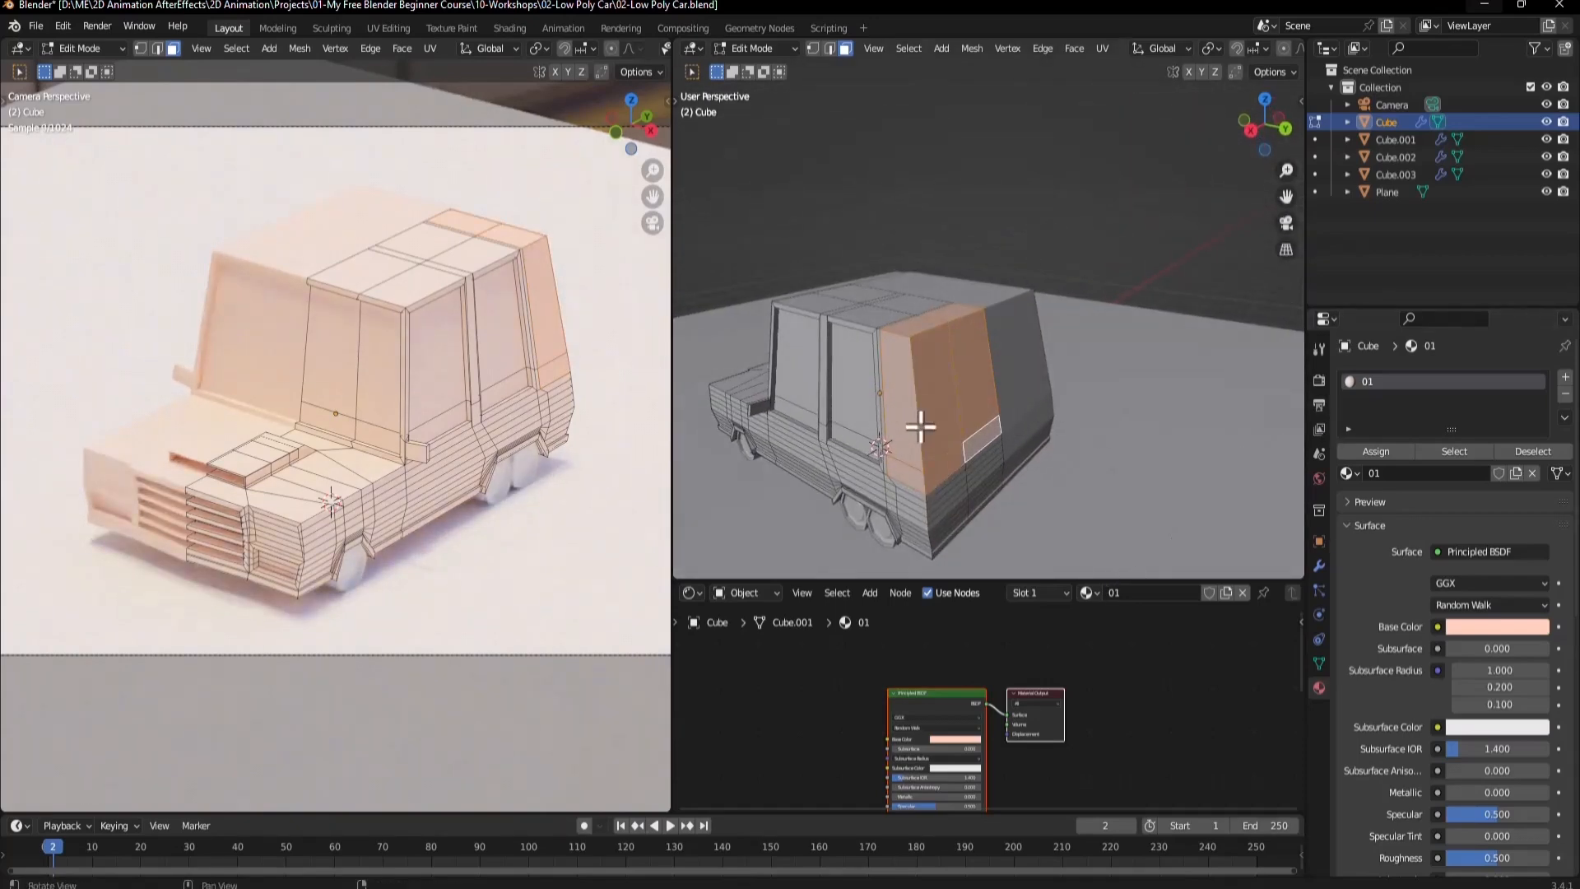
middle_drag(921, 423, 1238, 416)
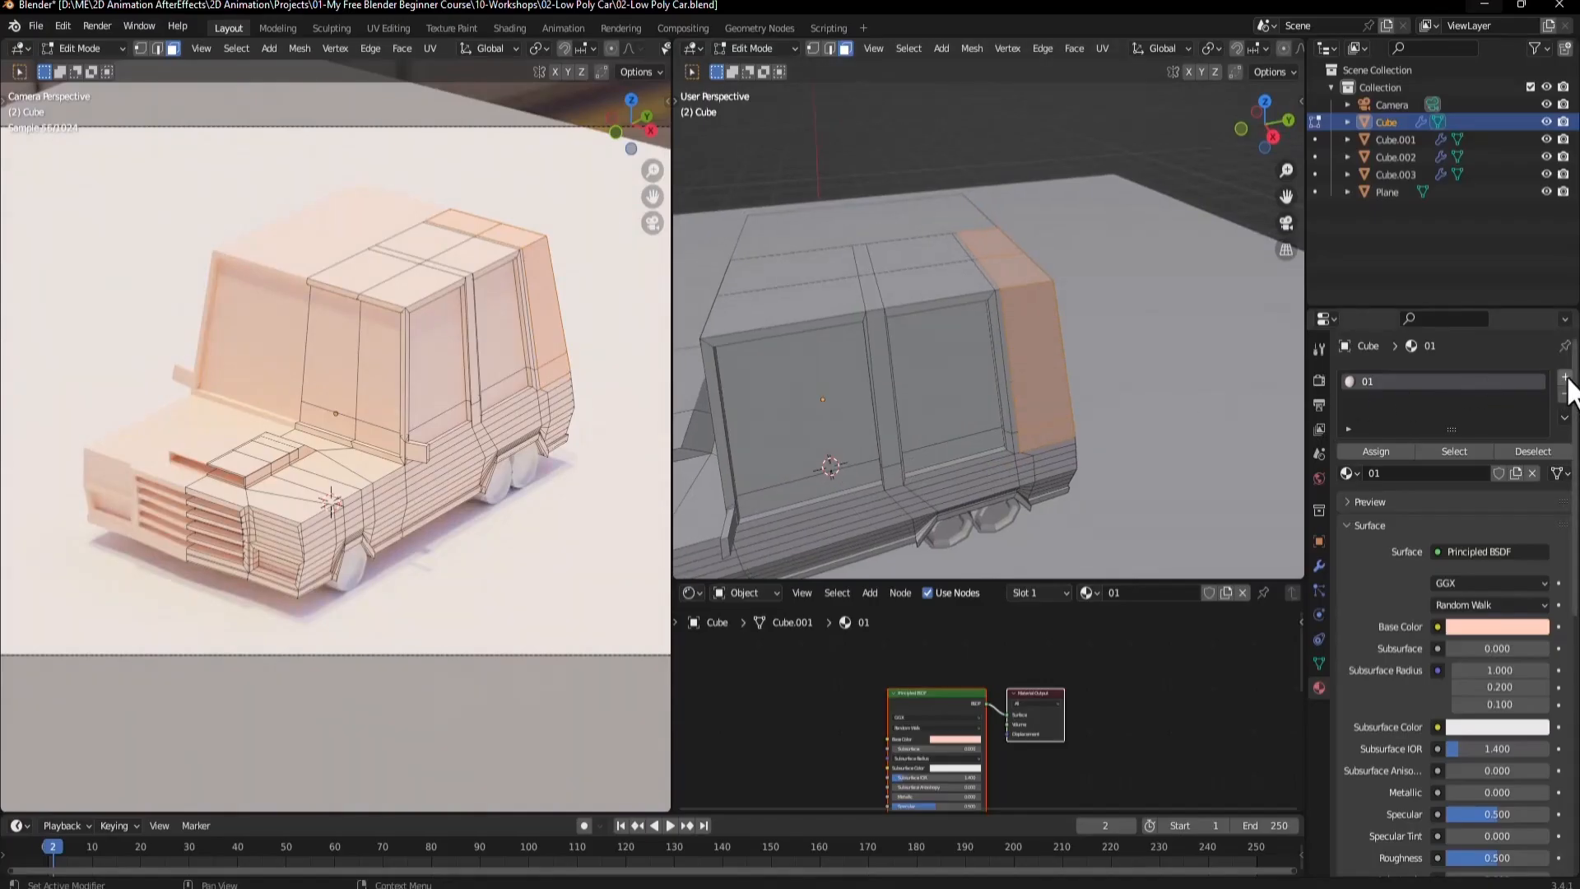
Add a second material slot, assign it to the selected rear band faces, and create a new material in it named 02.
click(1565, 377)
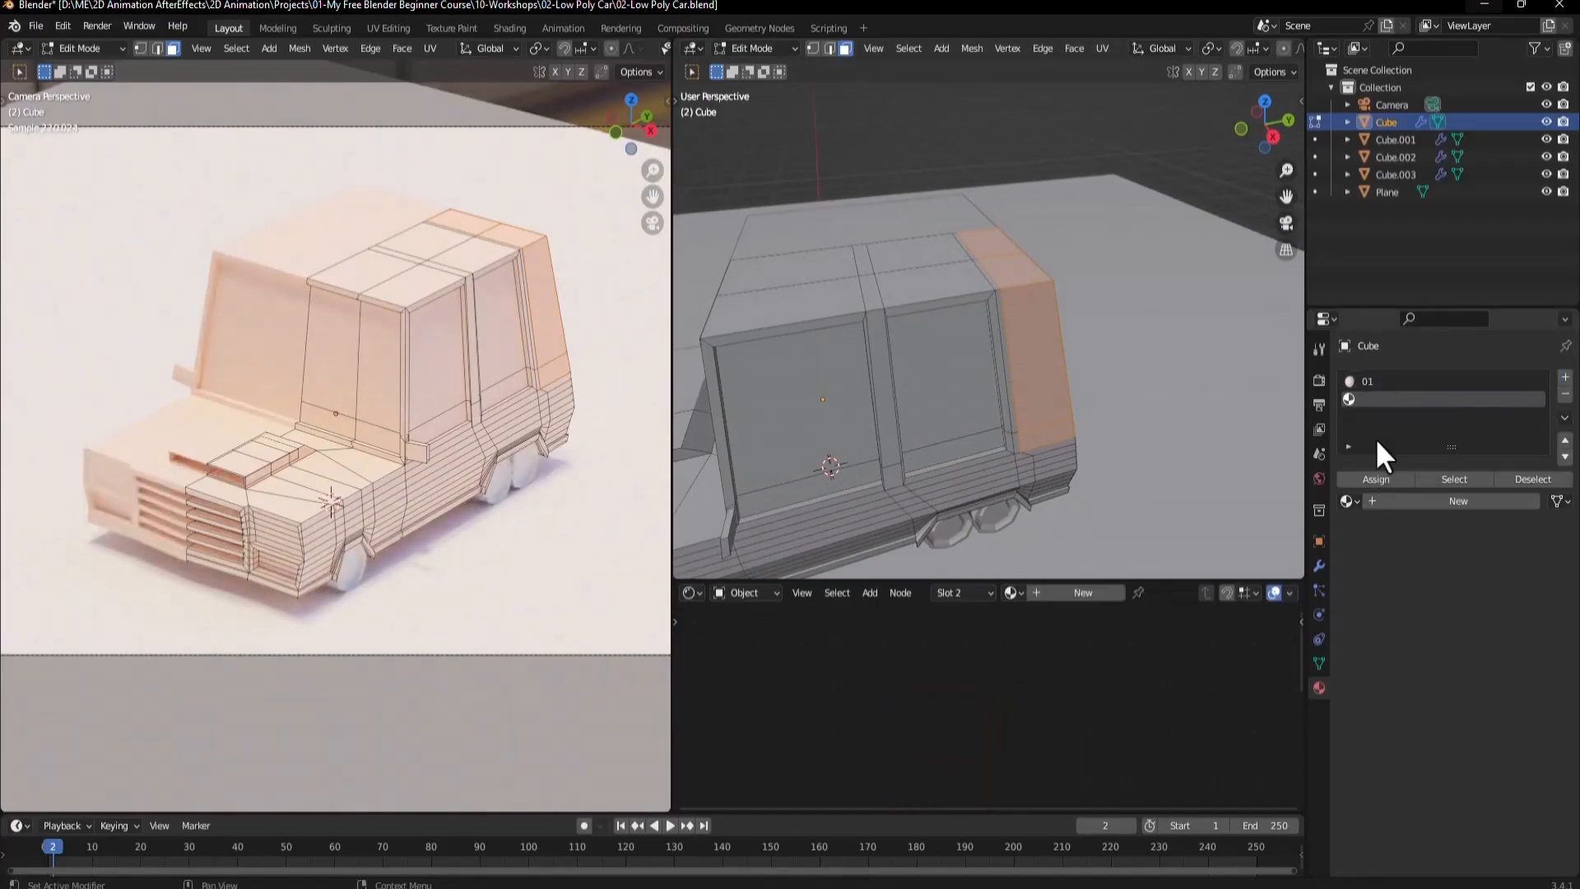
click(1376, 479)
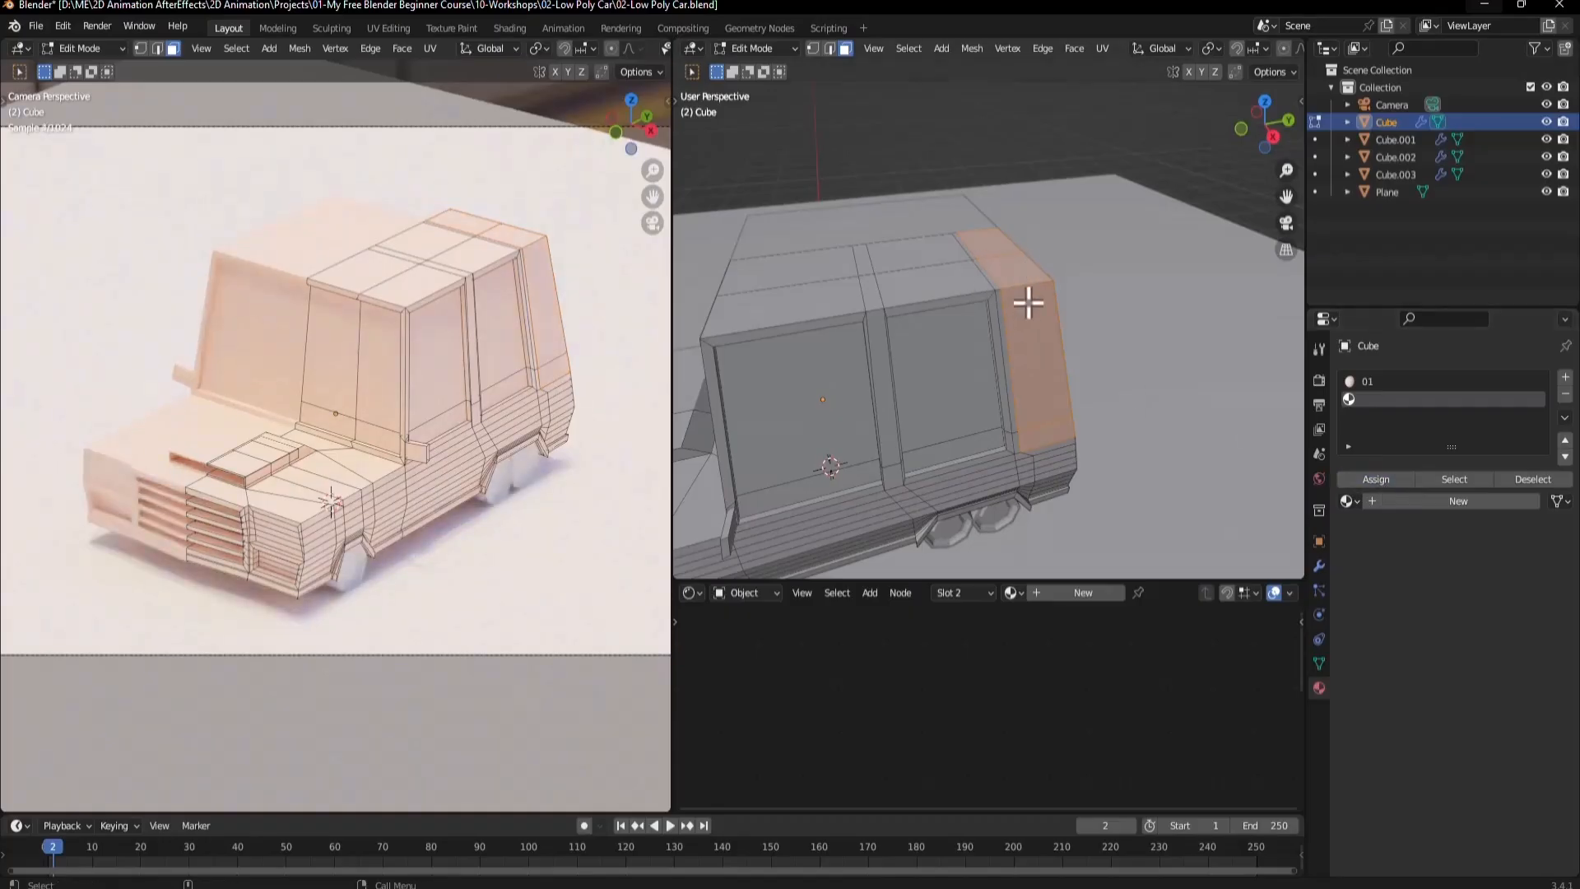
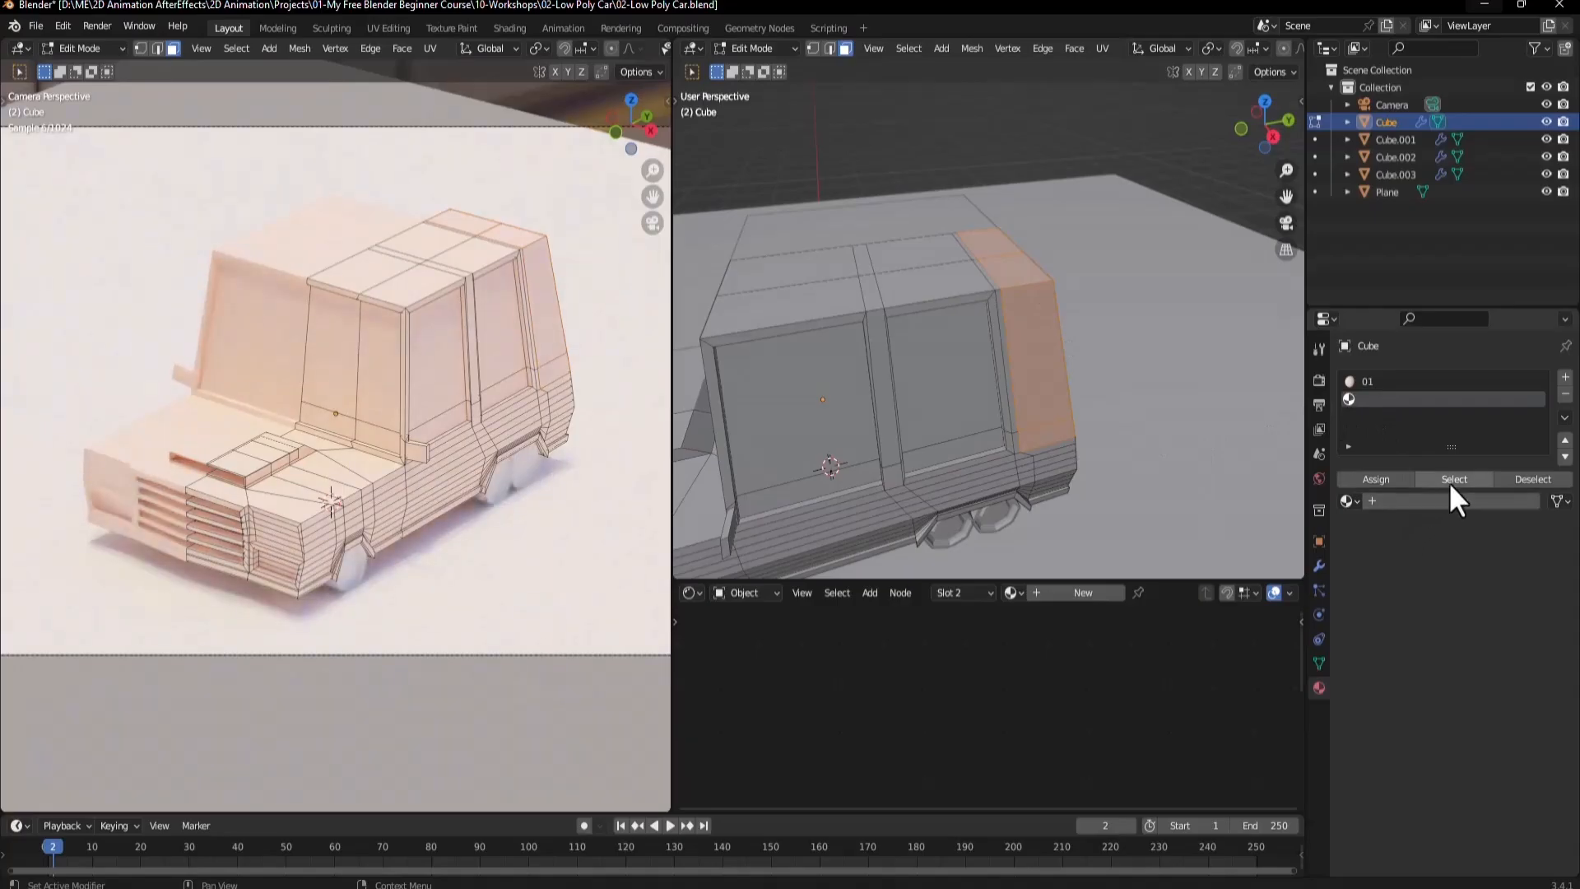
click(1474, 502)
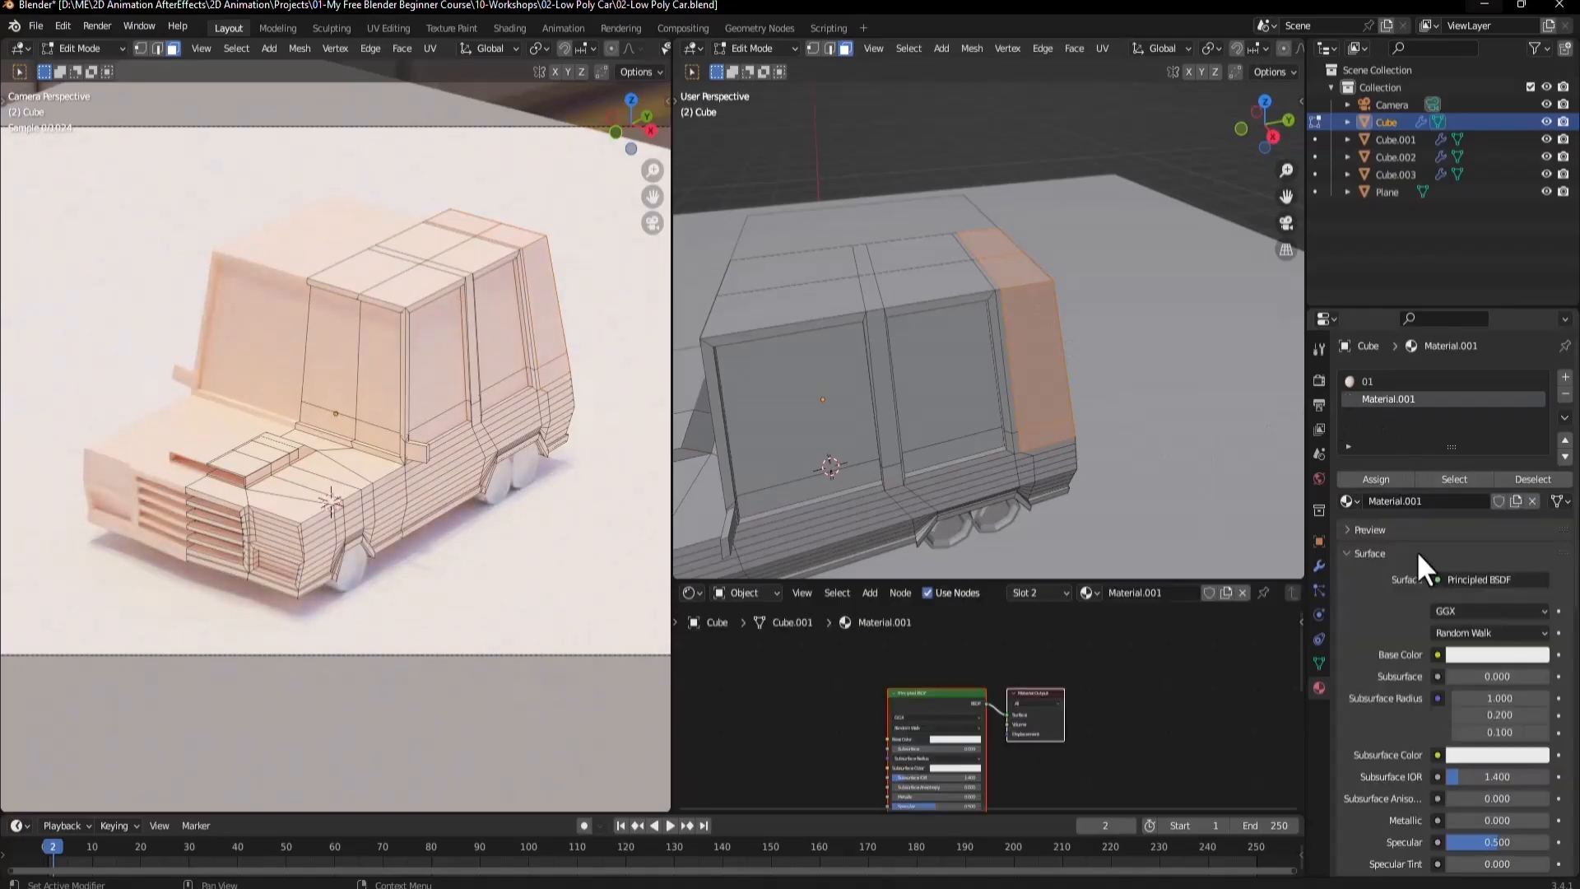
double_click(1388, 399)
text(02)
key(Return)
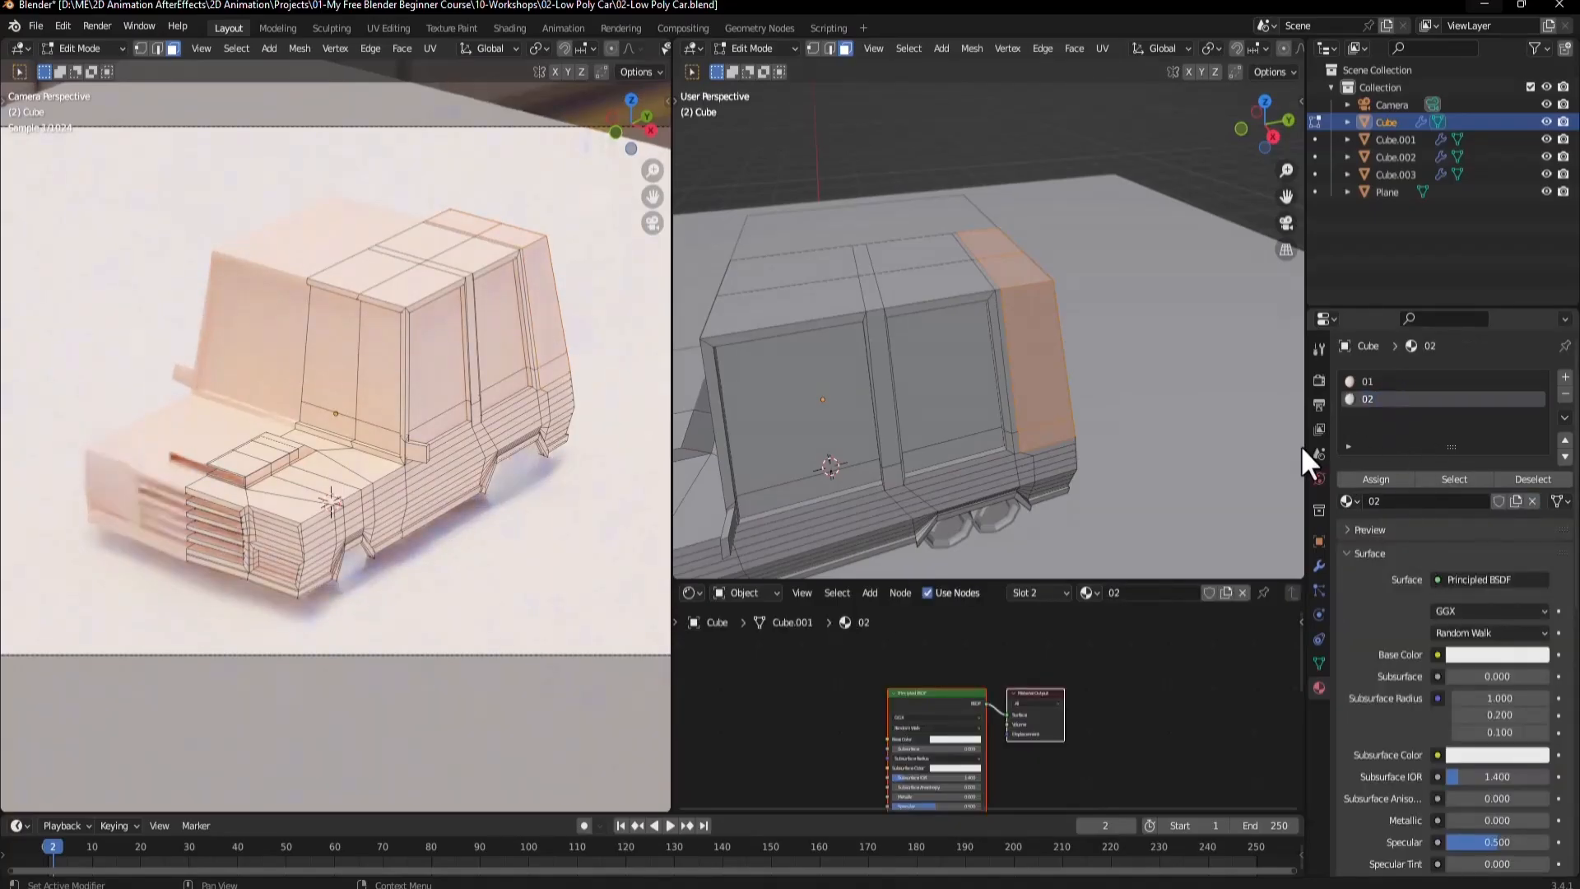
Set the base color of material 02 to hex FB8E63 and return to Object Mode.
click(1484, 654)
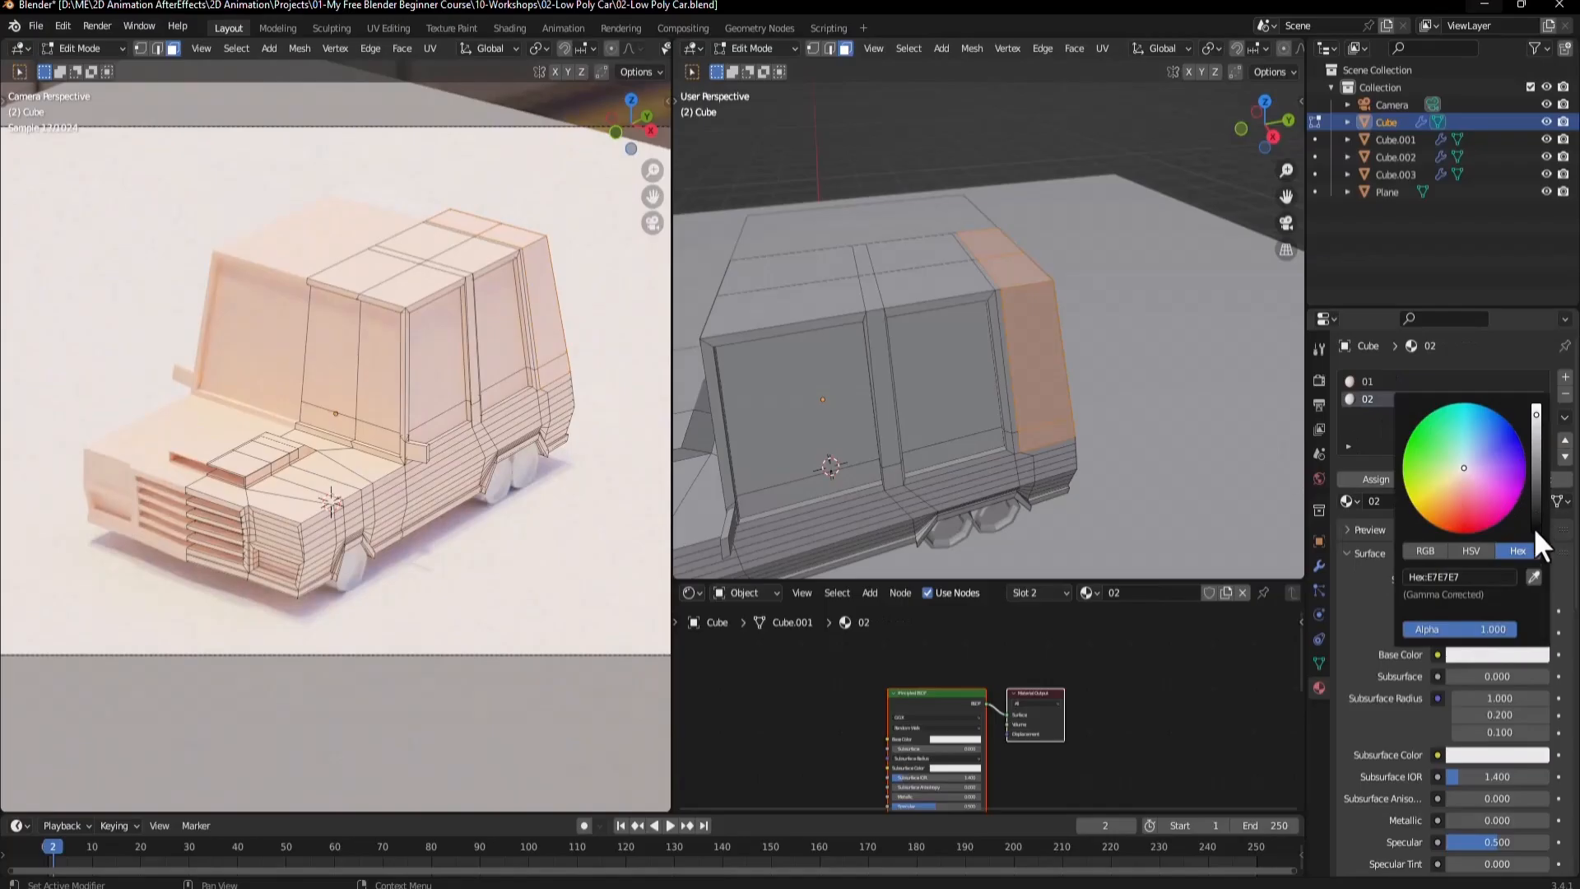
click(1496, 578)
text(#fb8e63)
key(Return)
key(Tab)
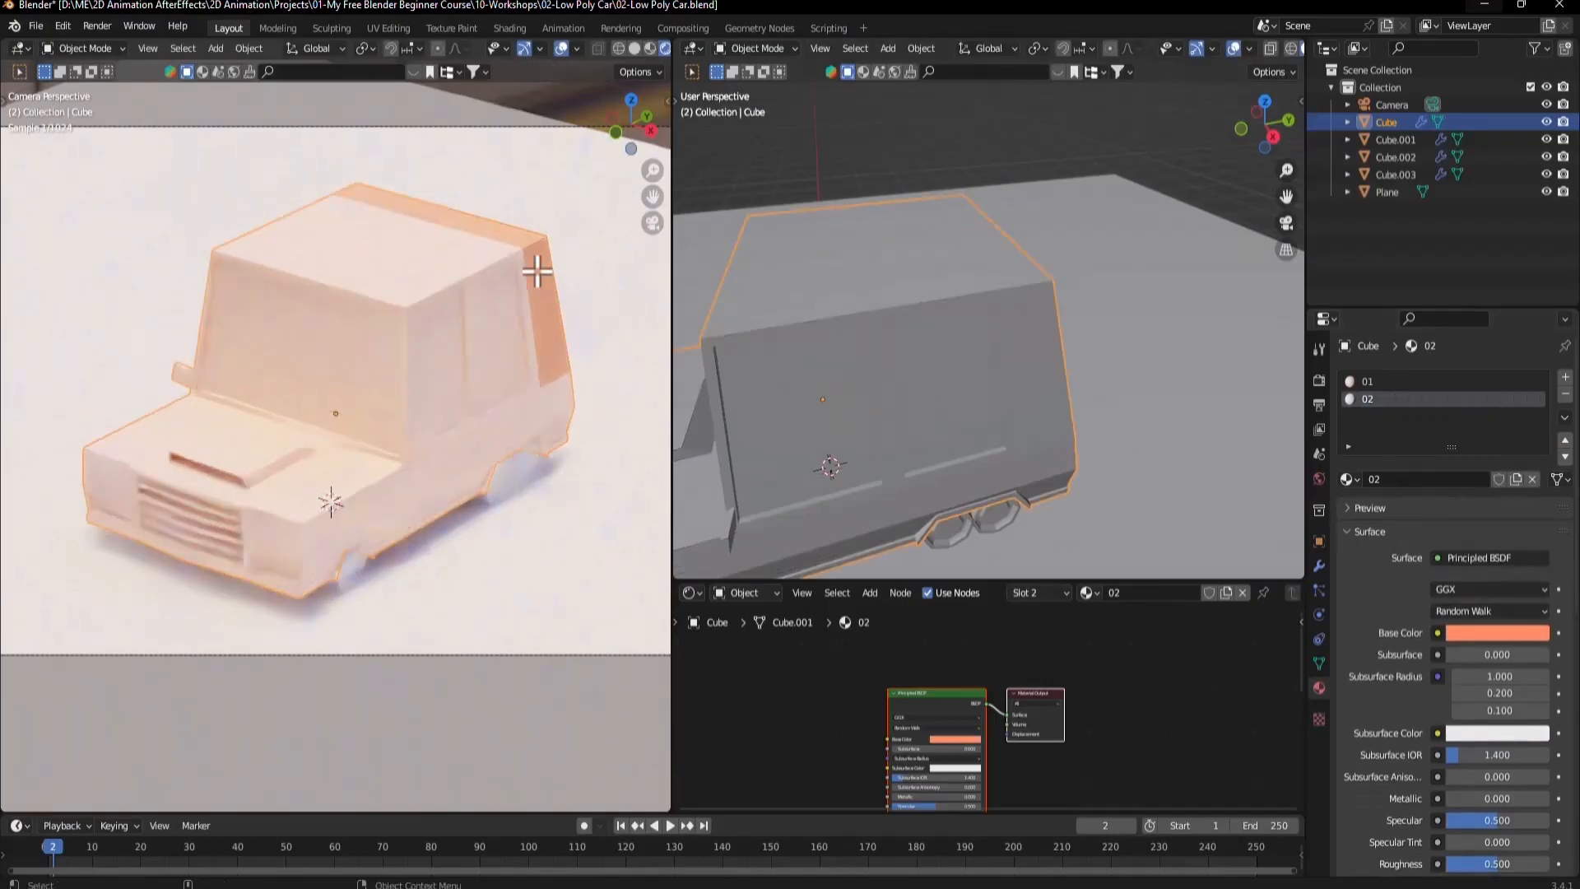
Compare the rear band with the reference image and darken the orange base color of material 02 slightly.
mouse_move(576, 882)
click(607, 839)
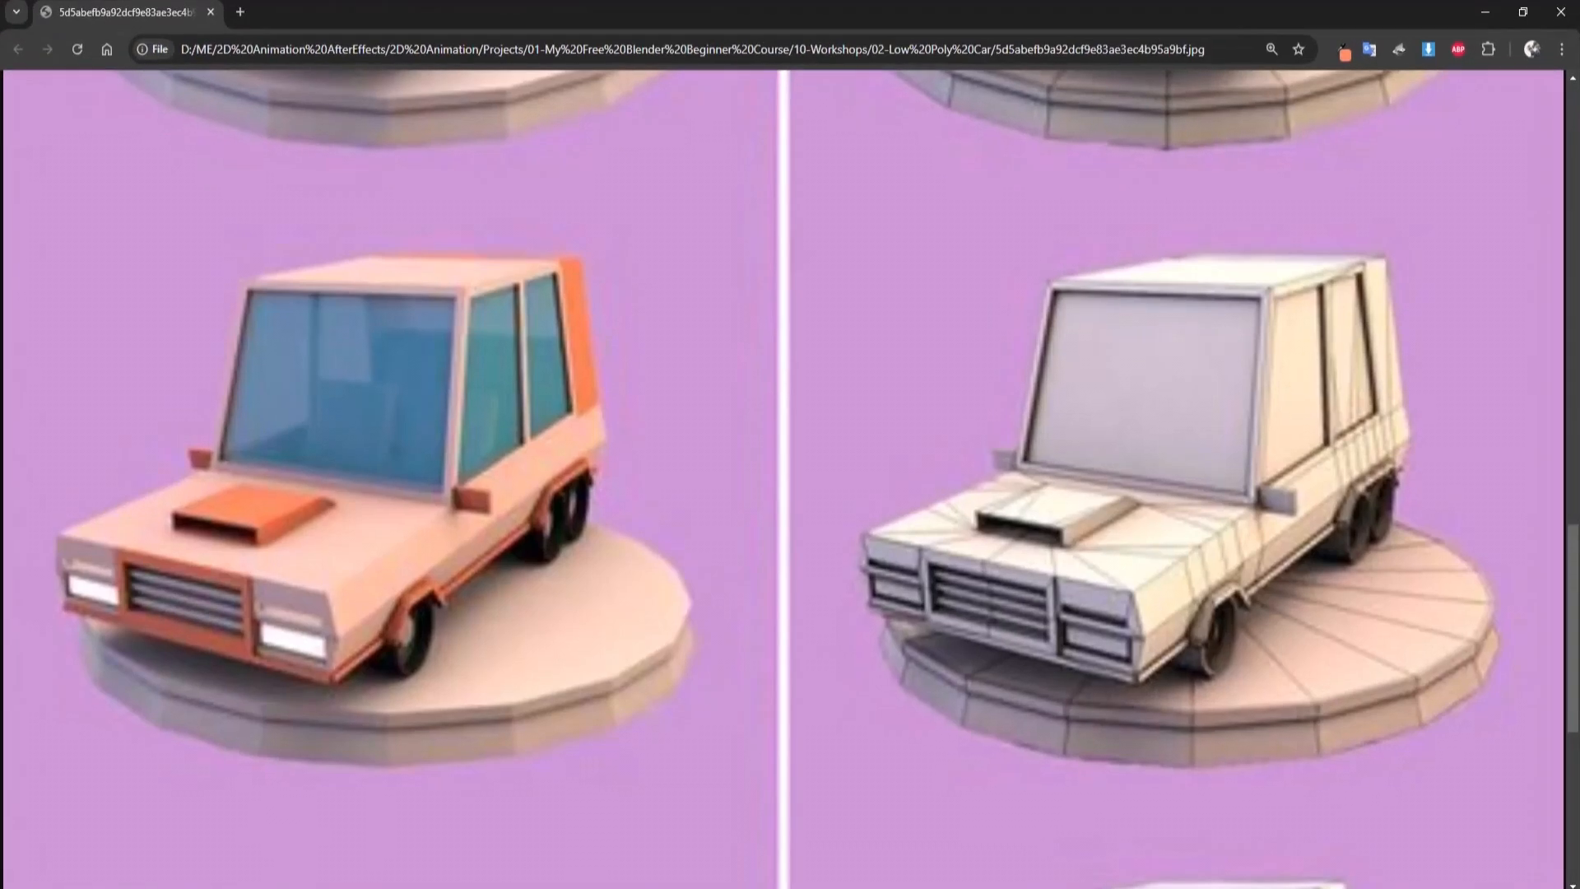
key(alt+Tab)
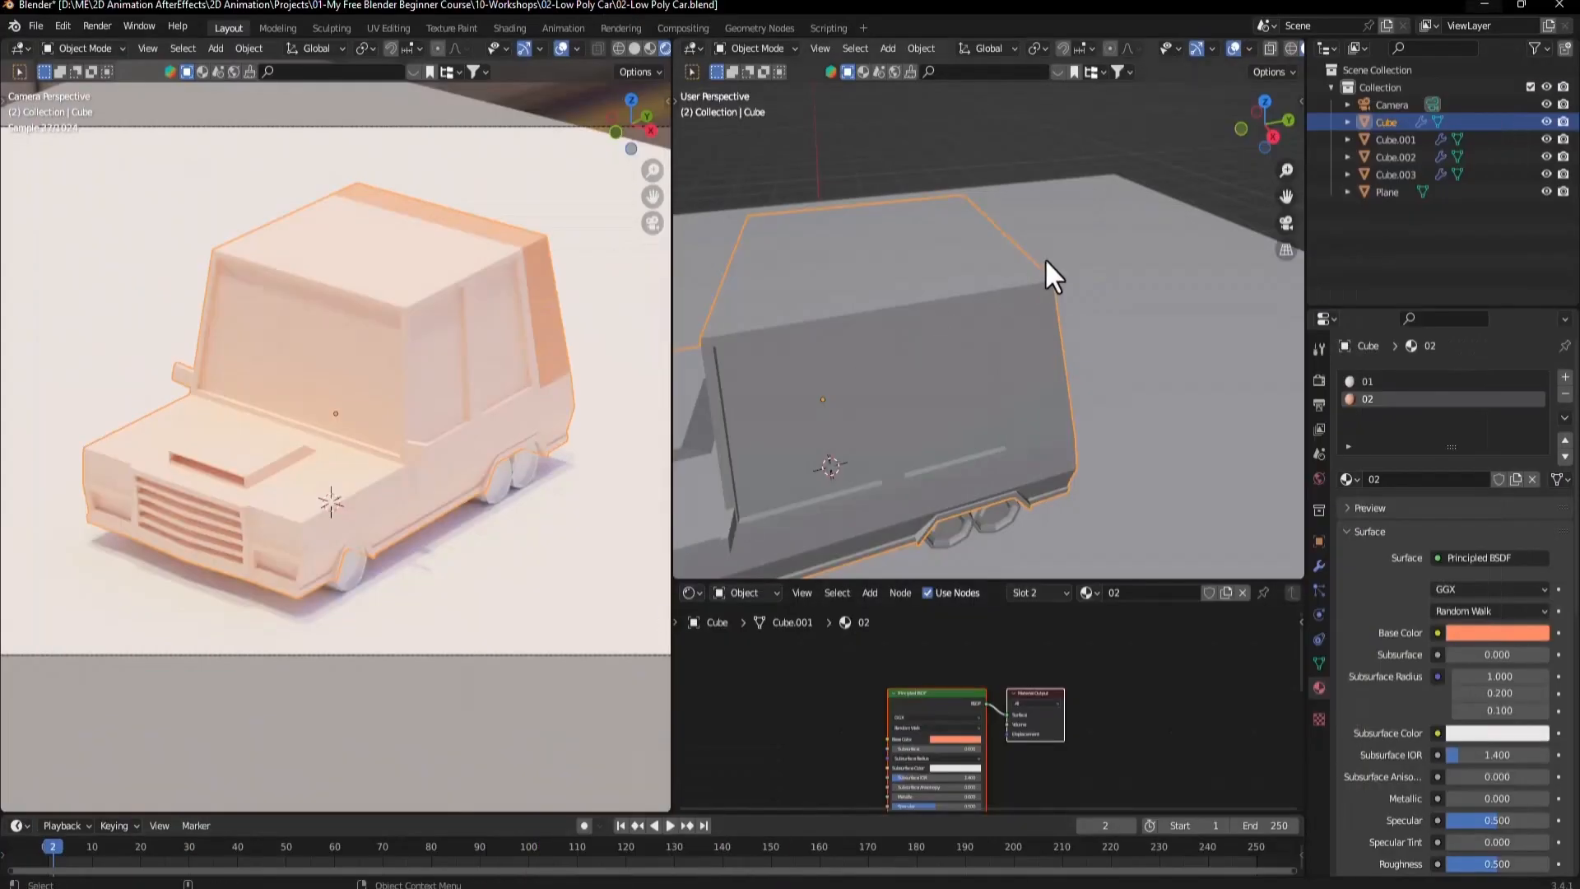
click(1470, 635)
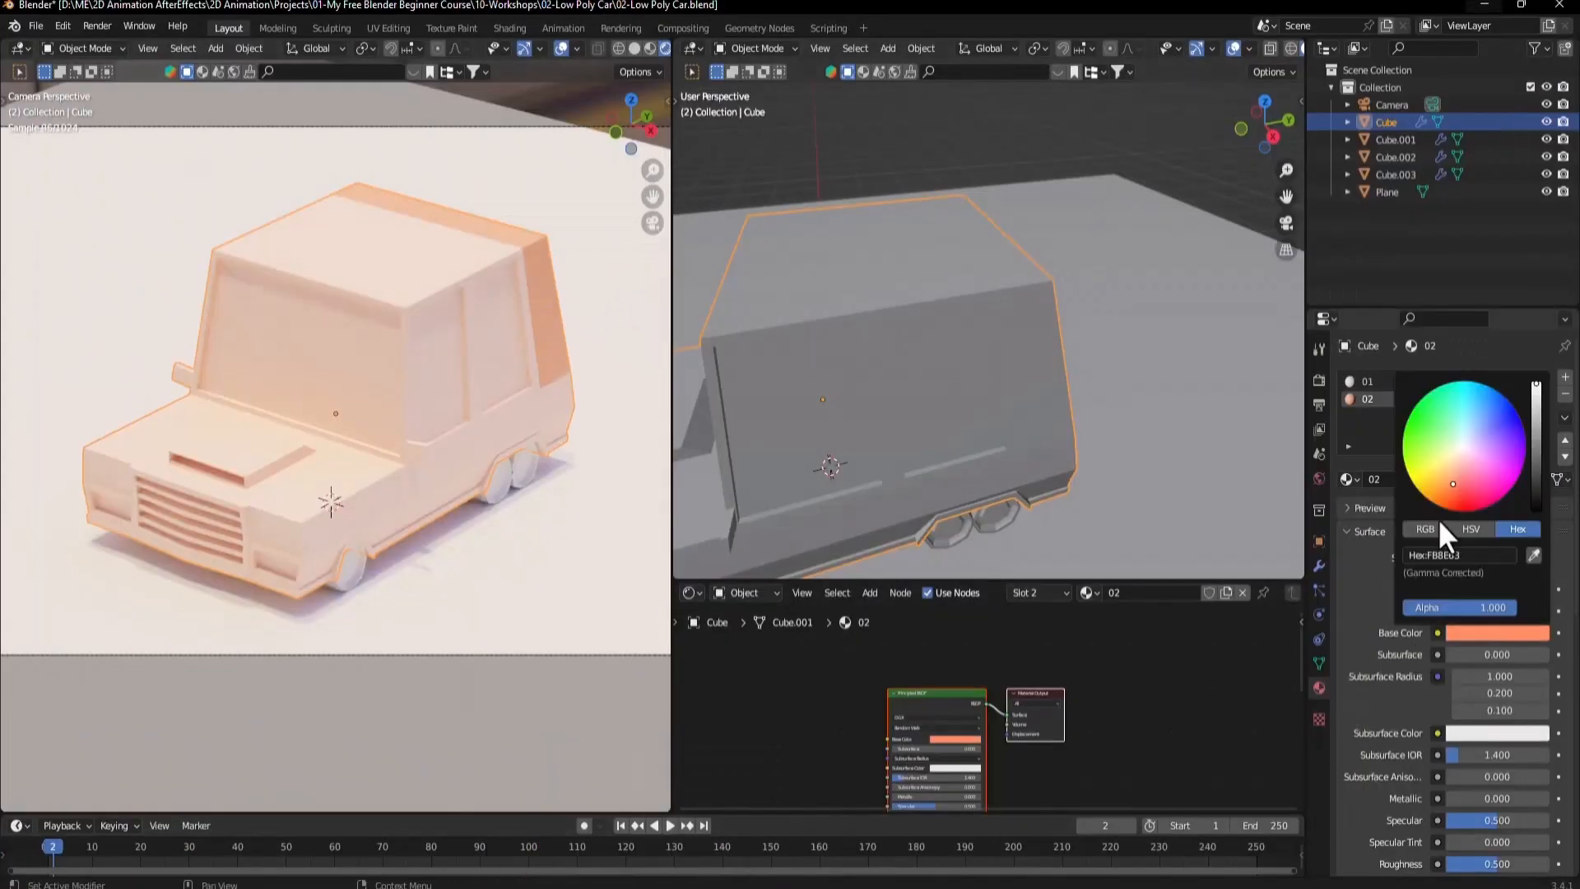
drag(1533, 383, 1534, 403)
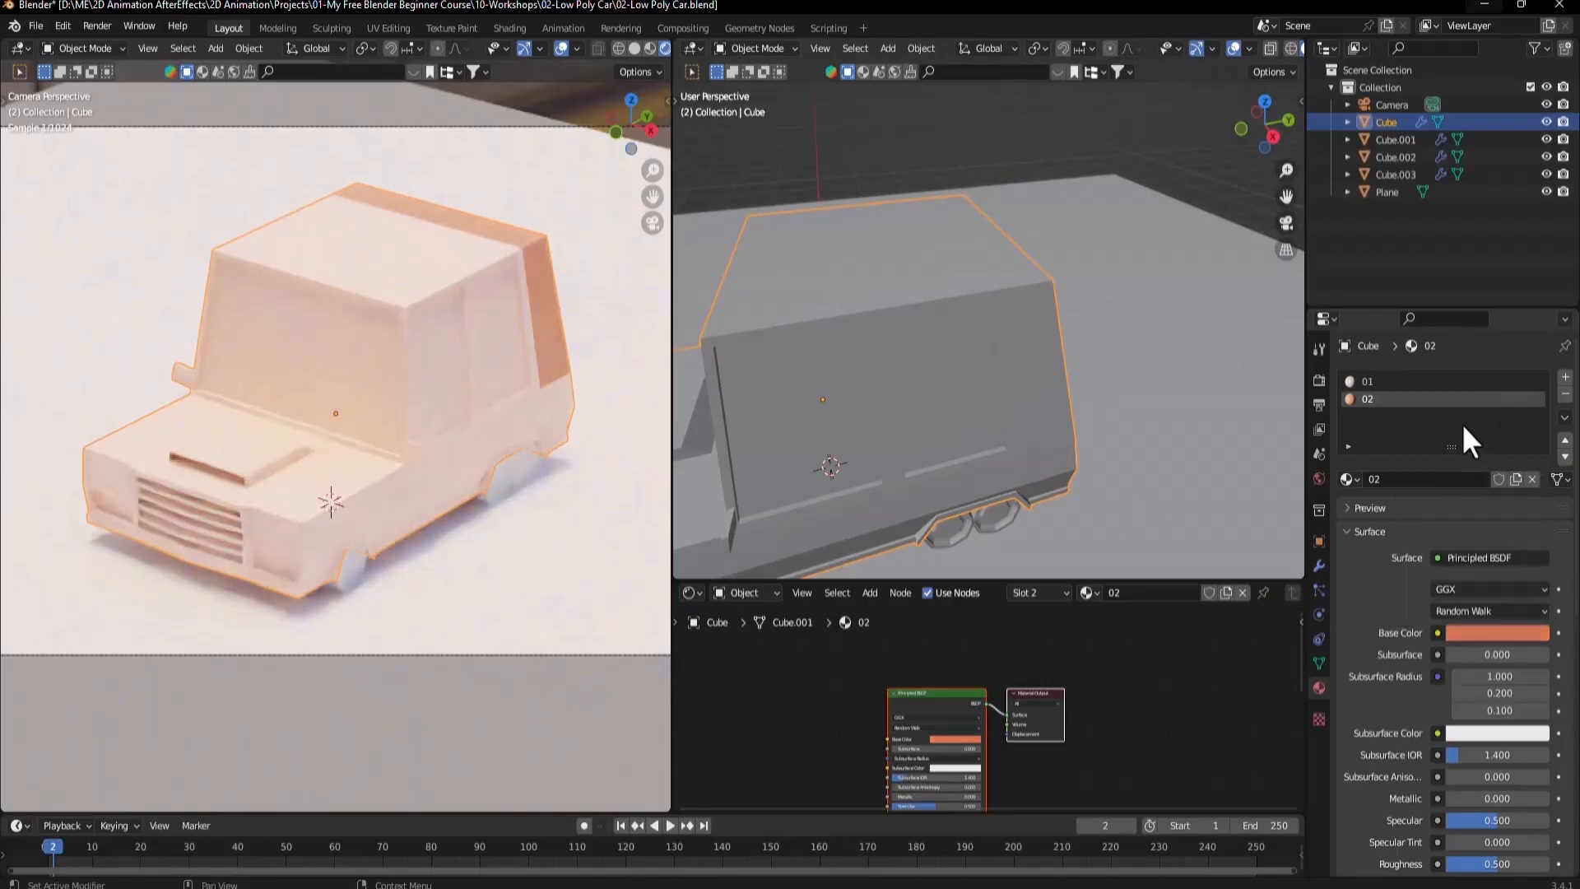
Darken the pink base color of material 01 slightly.
click(1365, 387)
click(1494, 633)
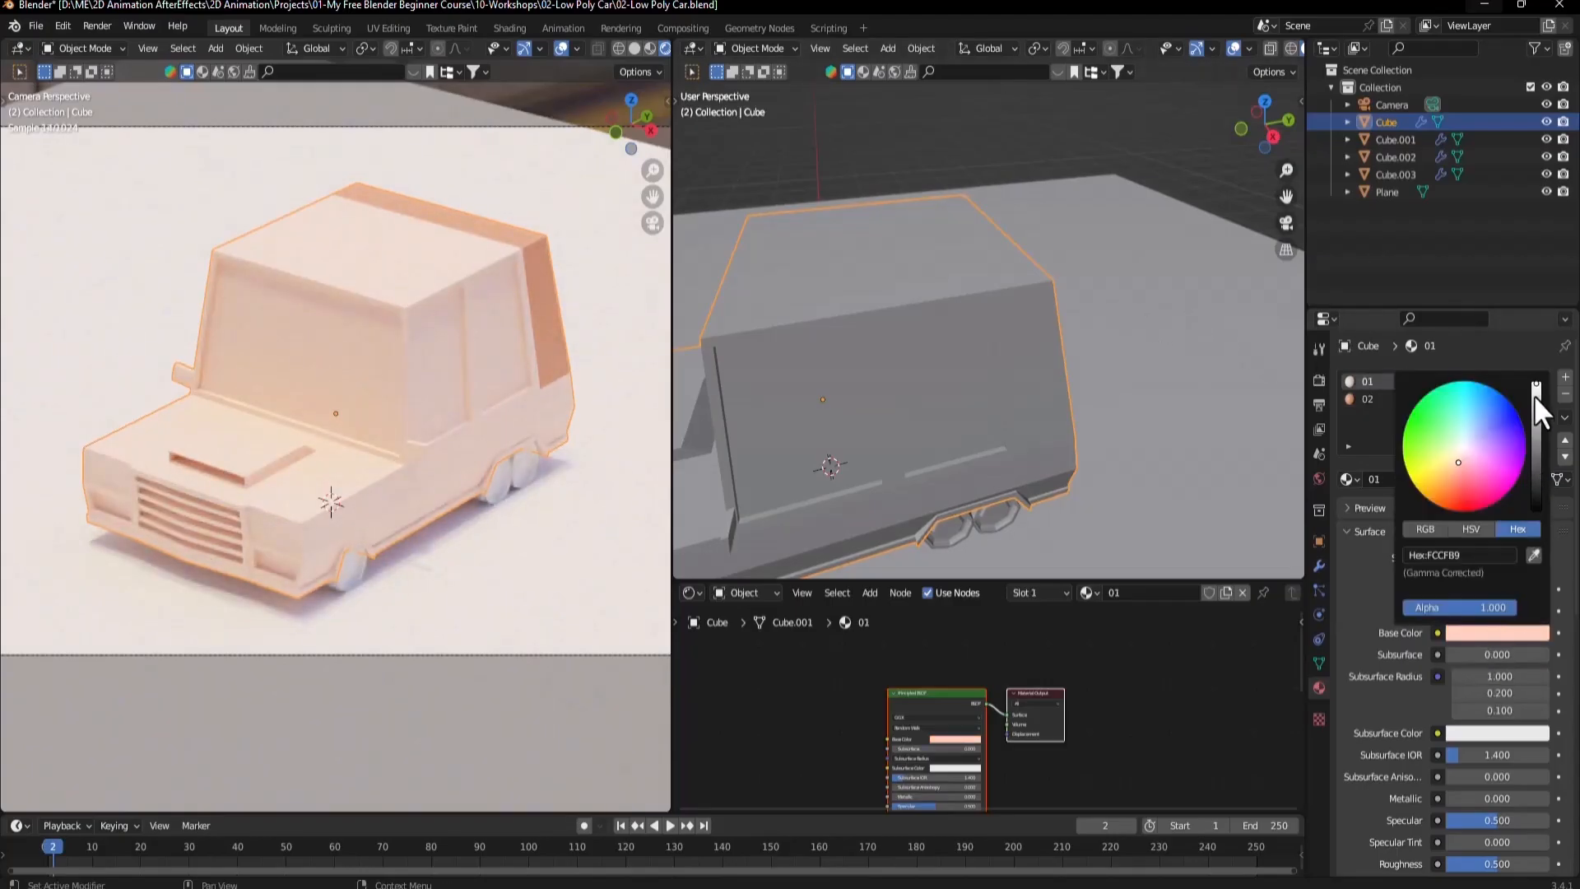
drag(1536, 384, 1535, 404)
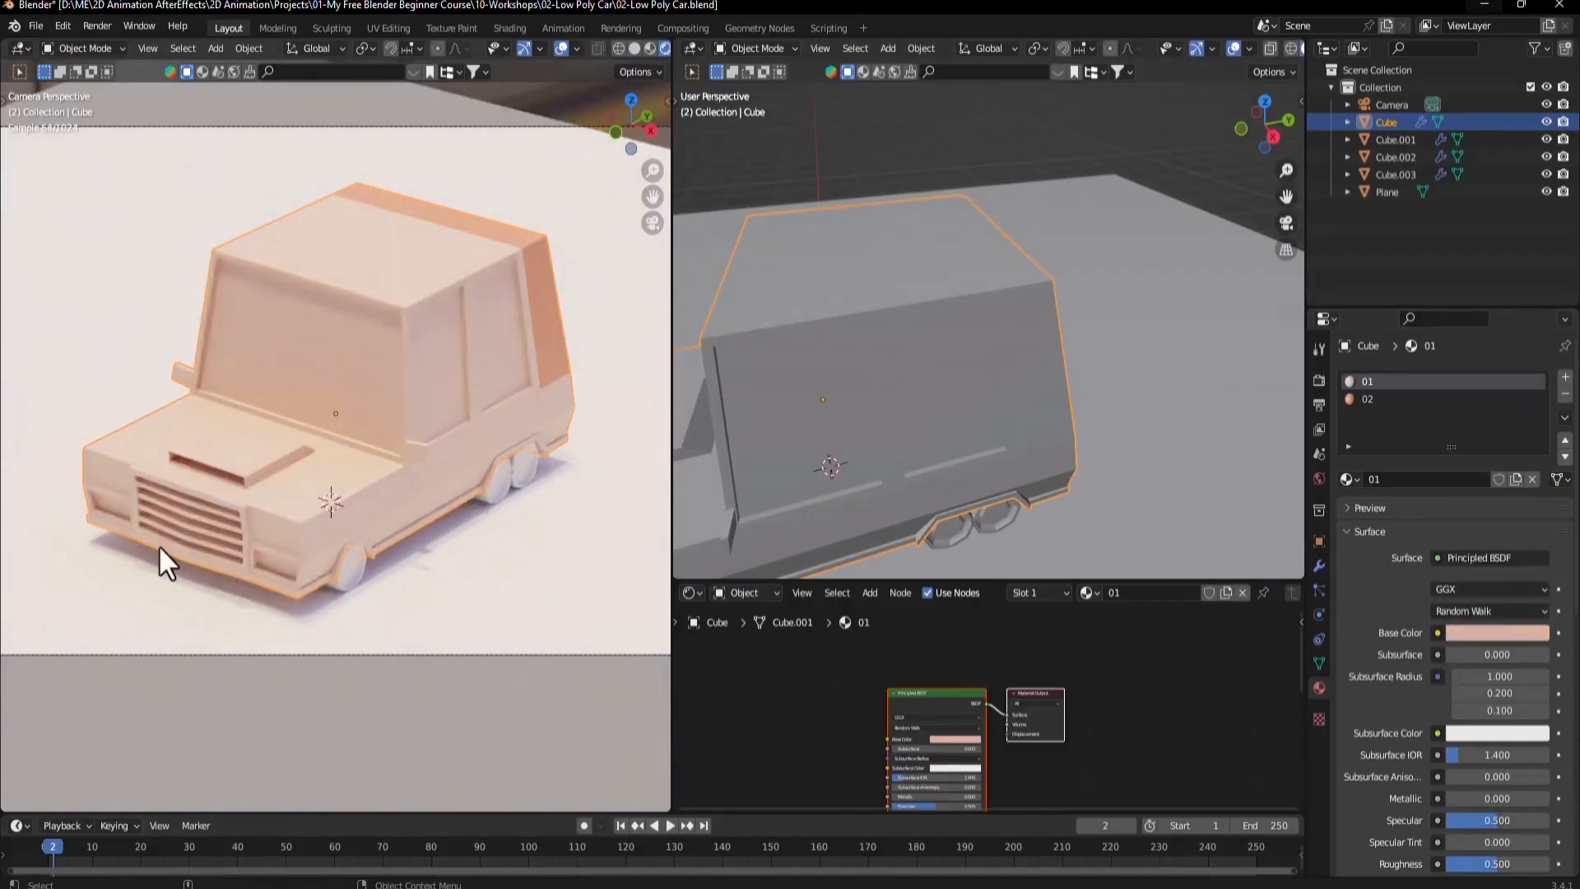
In Edit Mode, select the face loop of the lower body trim around the car and wheel arches, and grow the selection once.
middle_drag(917, 437, 867, 447)
key(Tab)
scroll(1079, 440, up, 2)
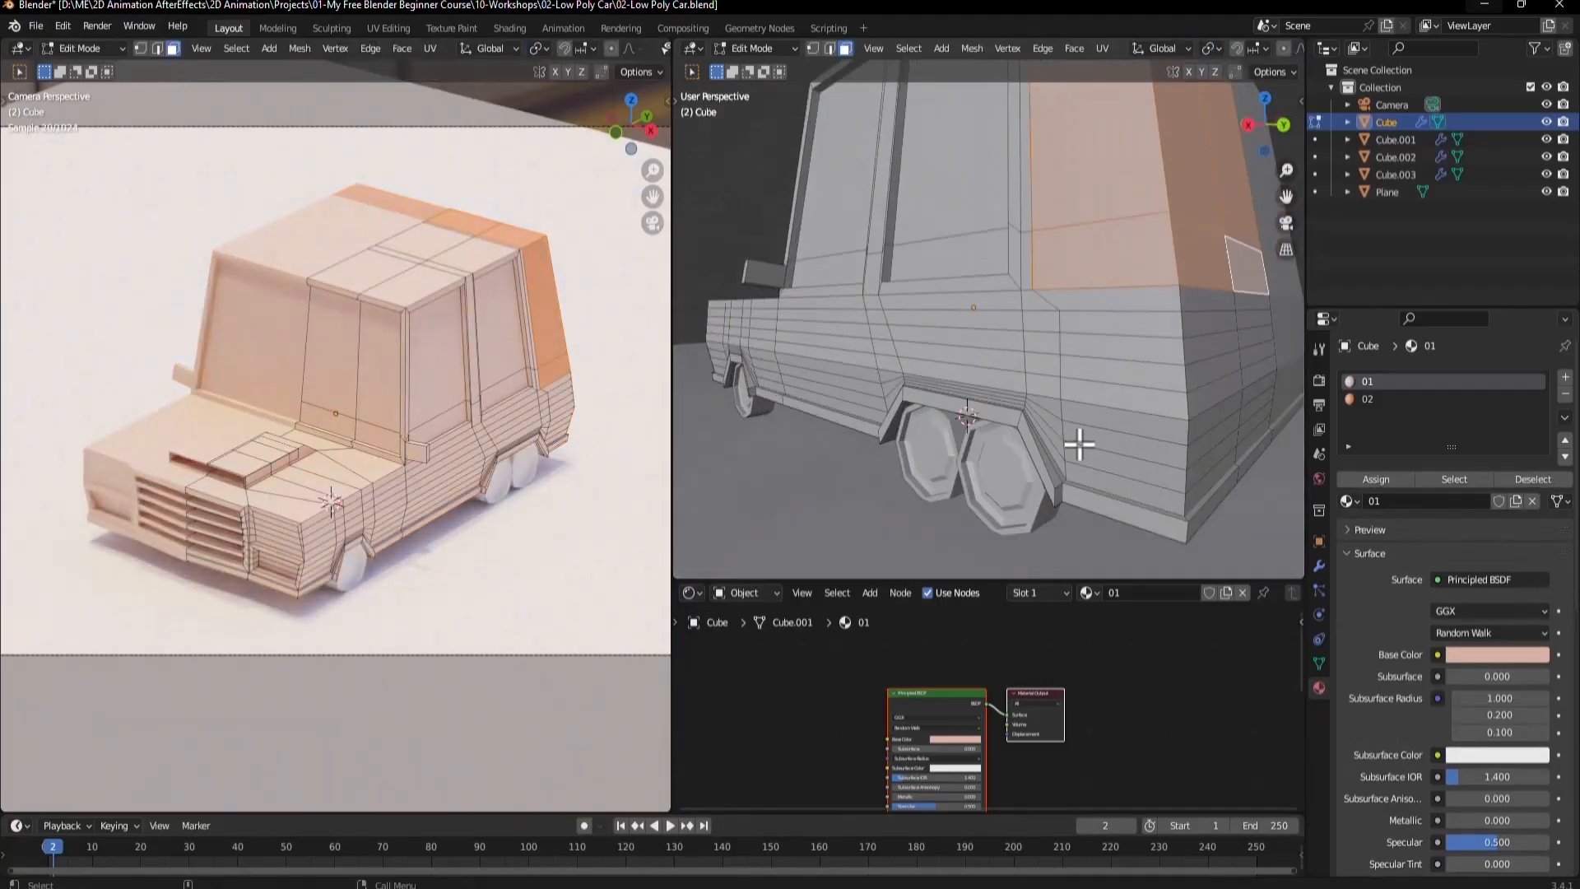
shift+middle_drag(1065, 496, 1027, 408)
click(980, 276)
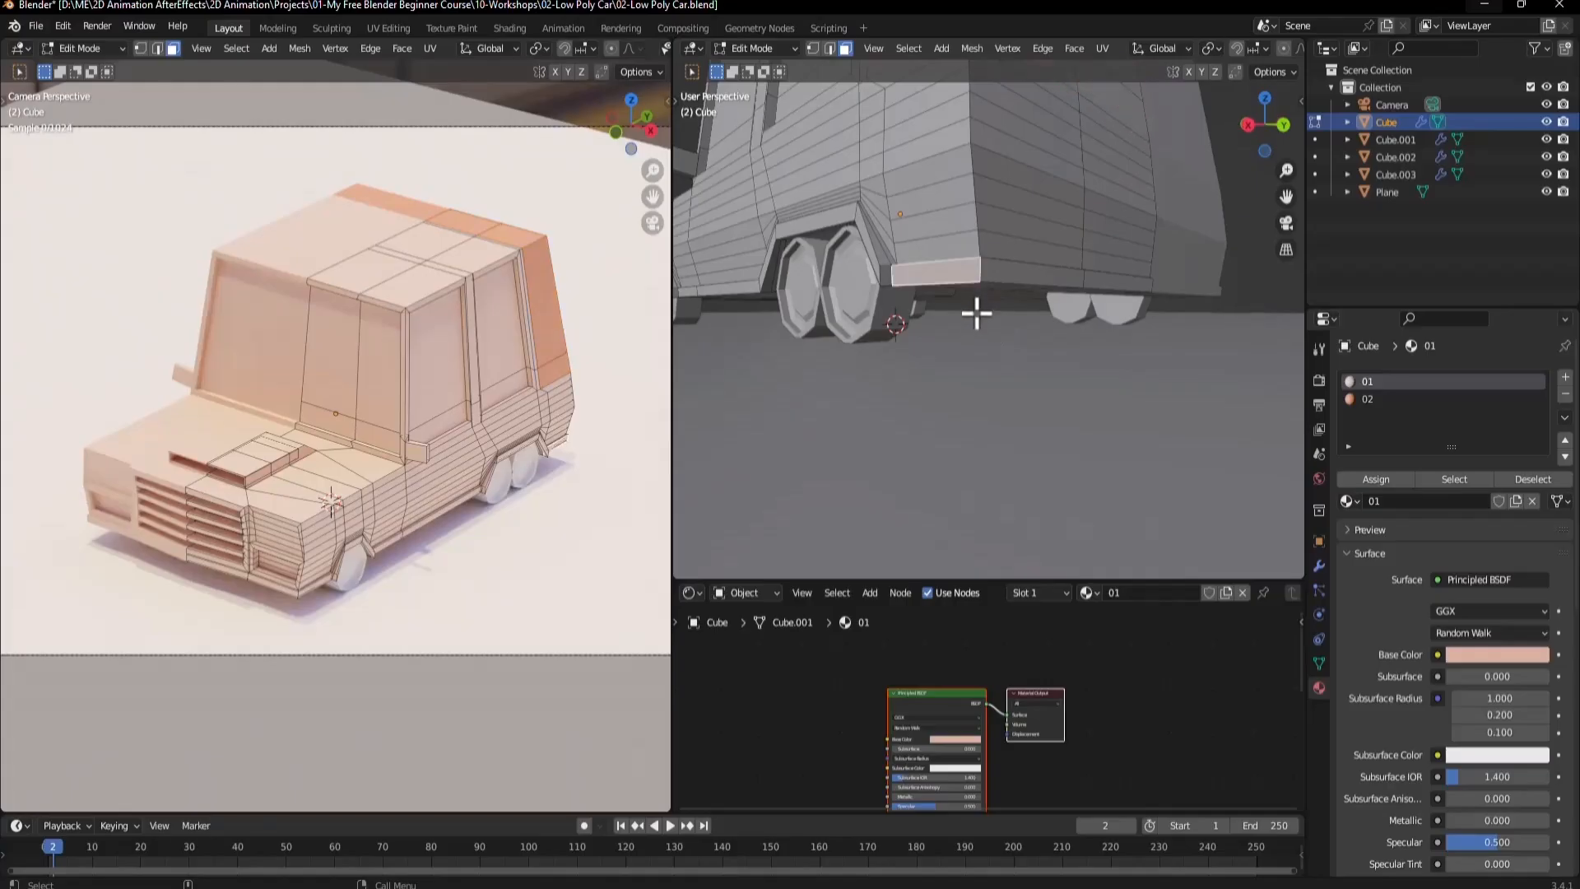
key(alt+a)
alt+click(982, 276)
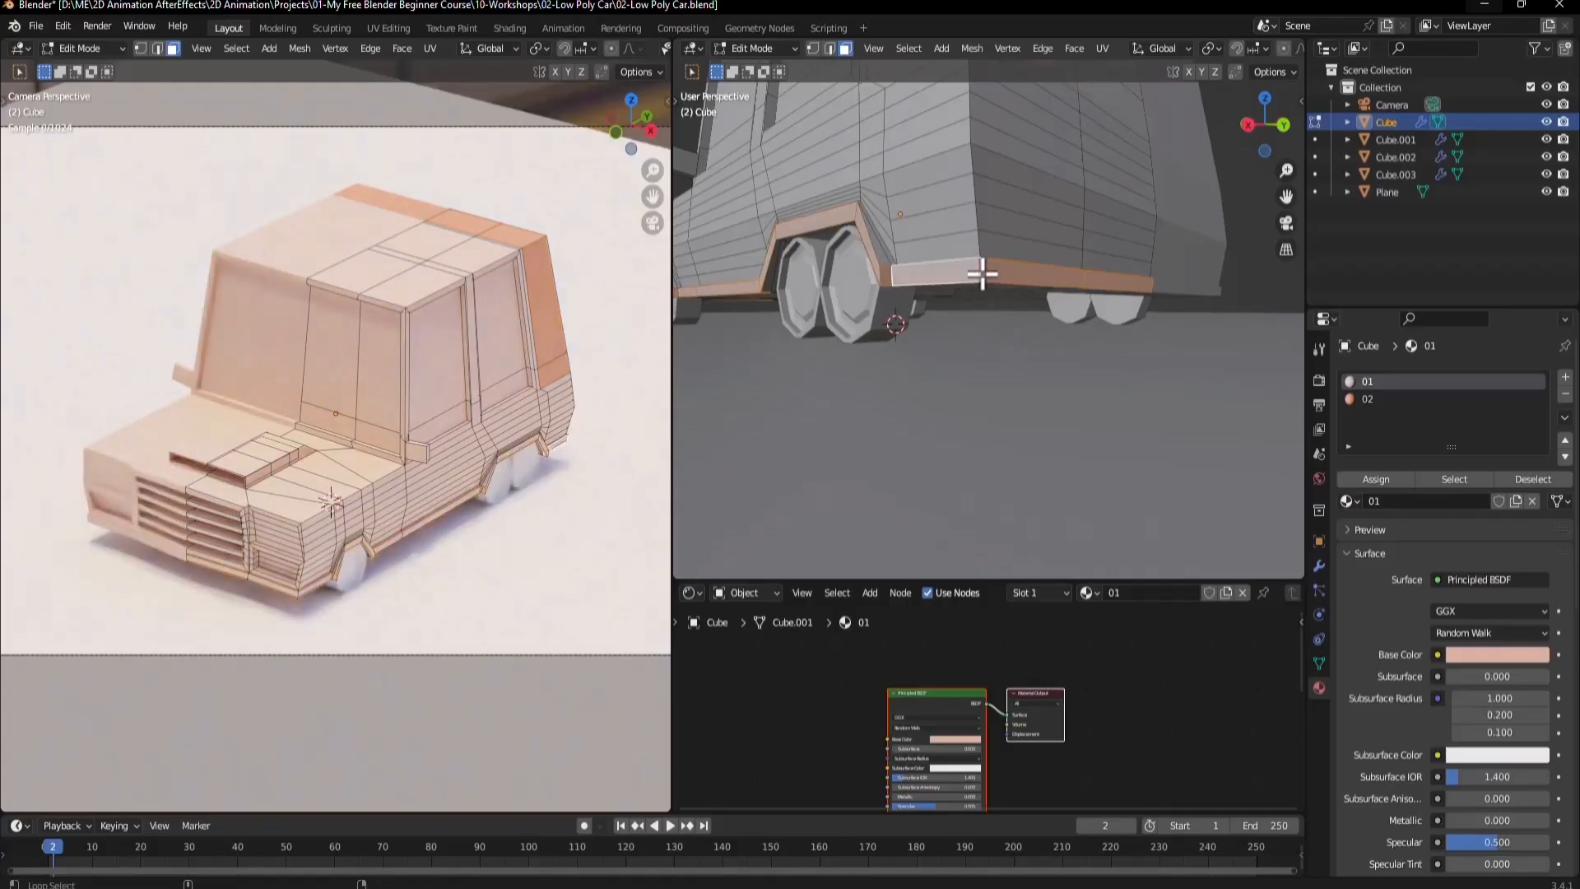
alt+middle_drag(941, 242, 1057, 378)
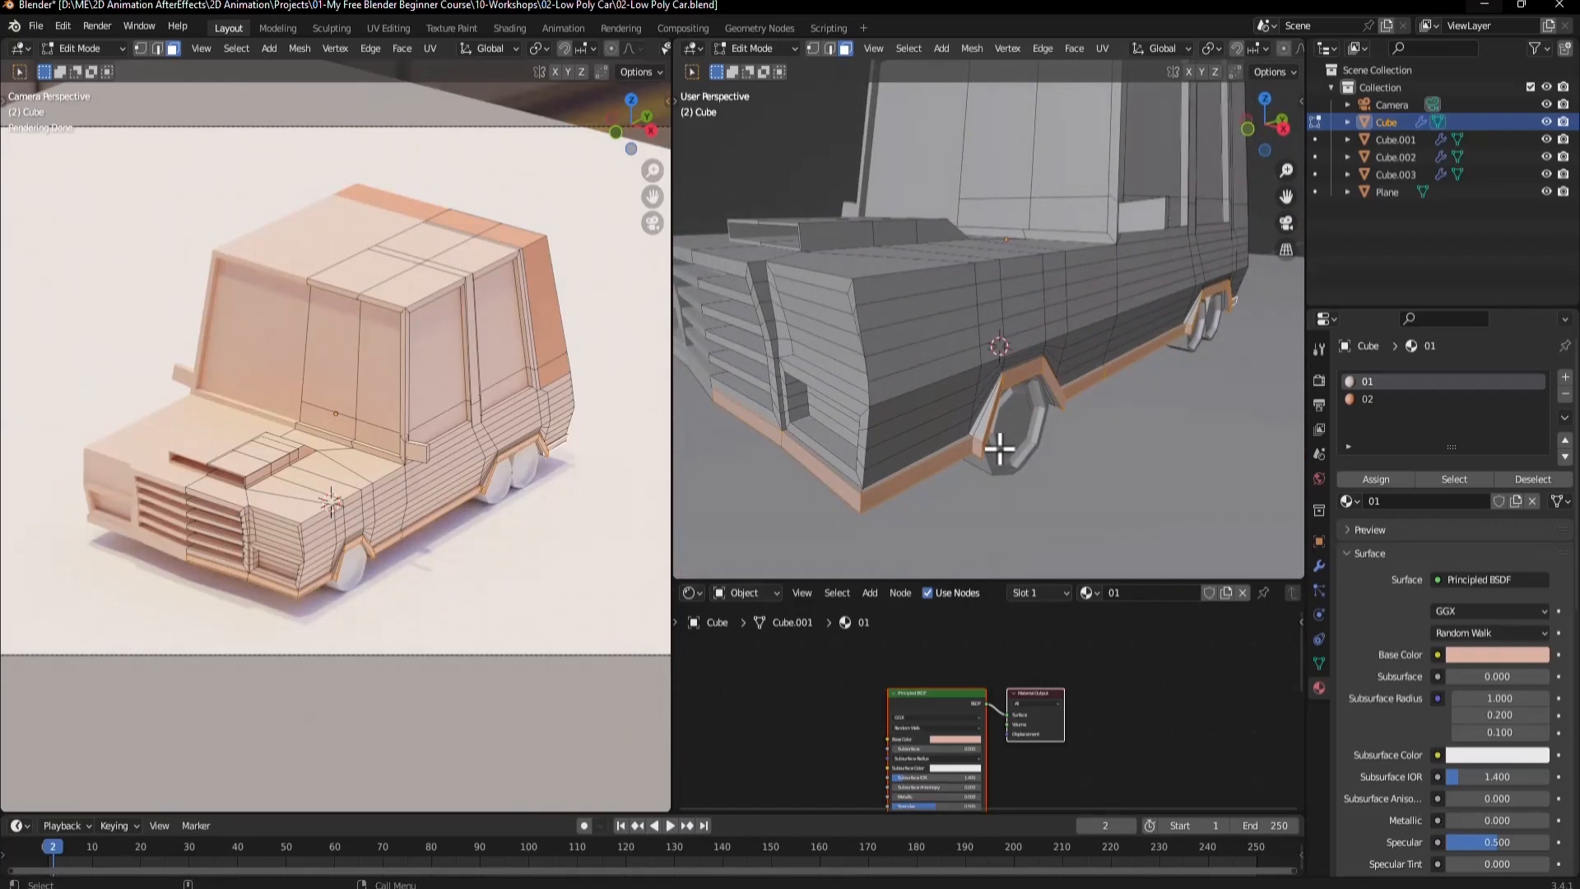
scroll(999, 449, up, 3)
alt+middle_drag(1006, 450, 1045, 378)
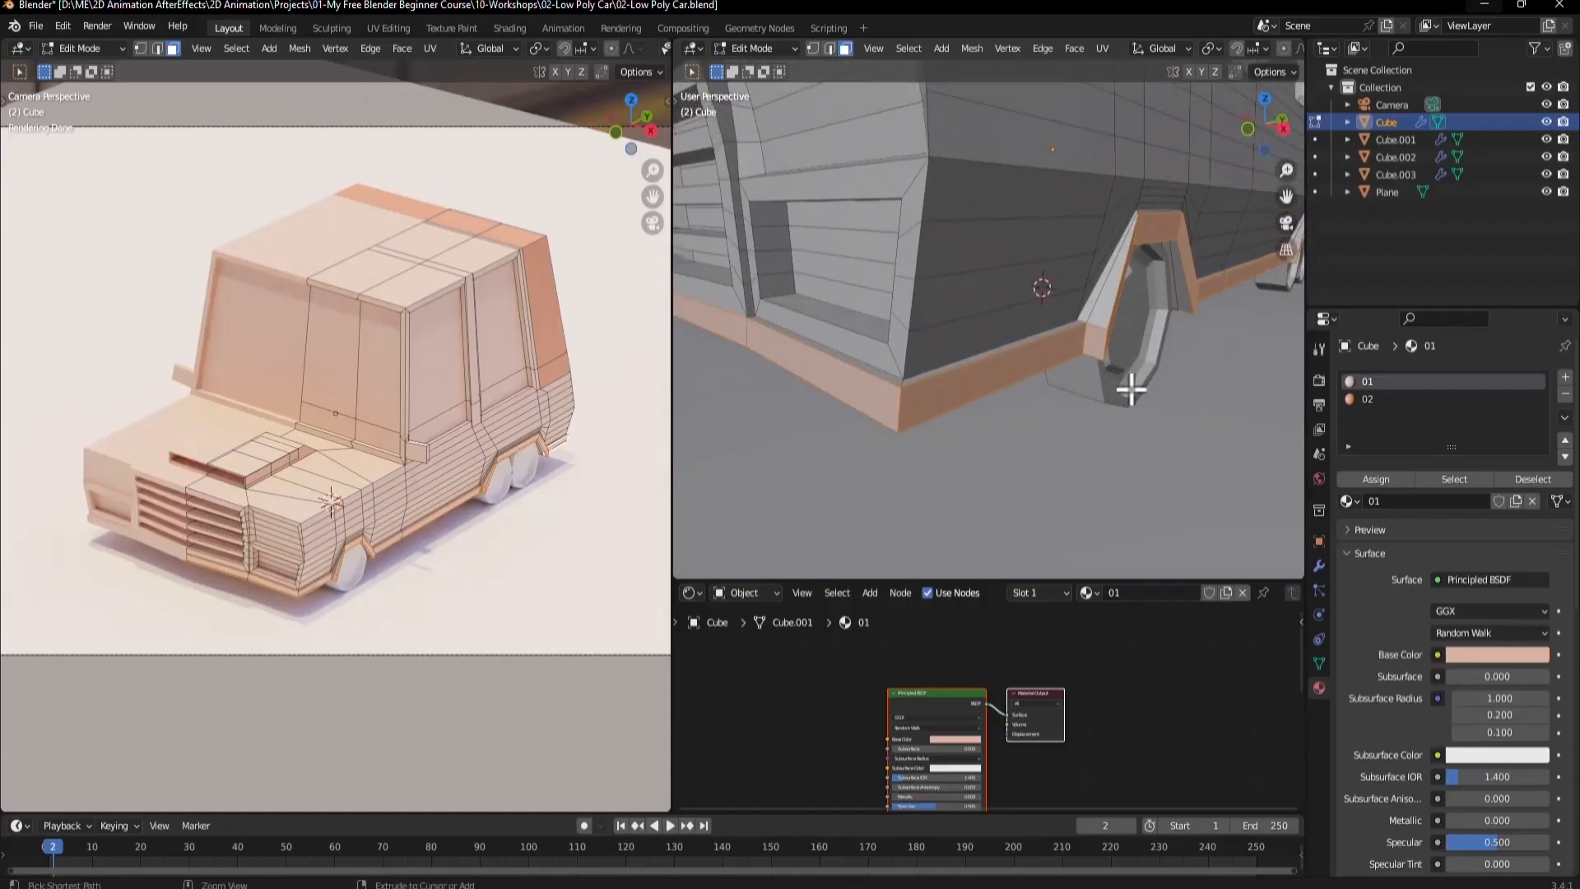
key(ctrl+KP_Add)
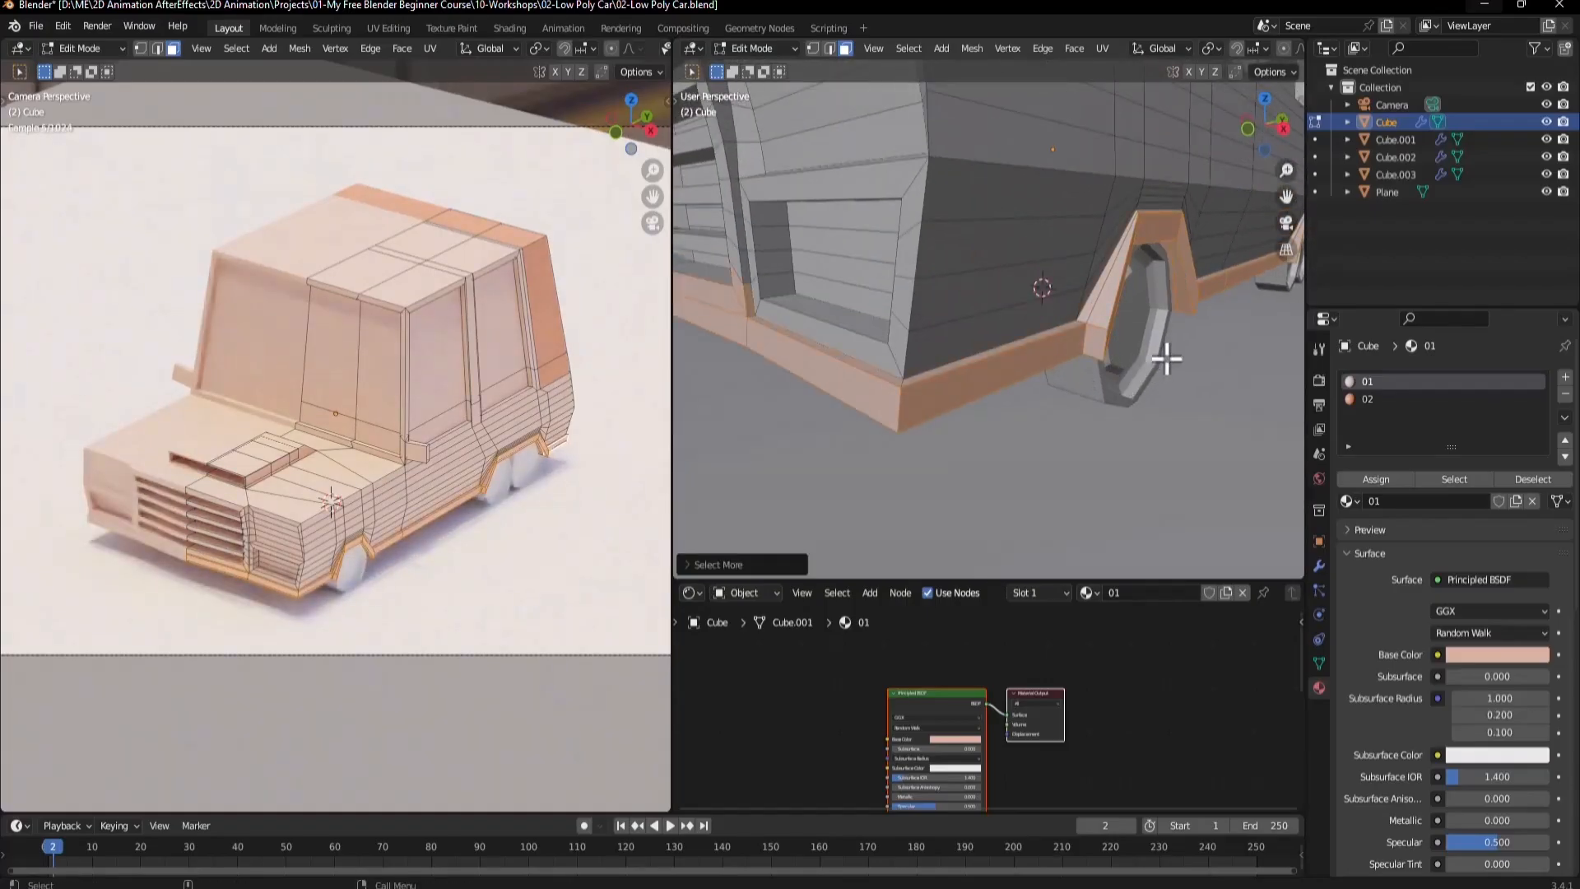
Examine the selected trim faces around the wheel arches and the lower body corners from several sides.
scroll(1164, 298, down, 4)
middle_drag(1164, 298, 960, 254)
scroll(1012, 342, up, 4)
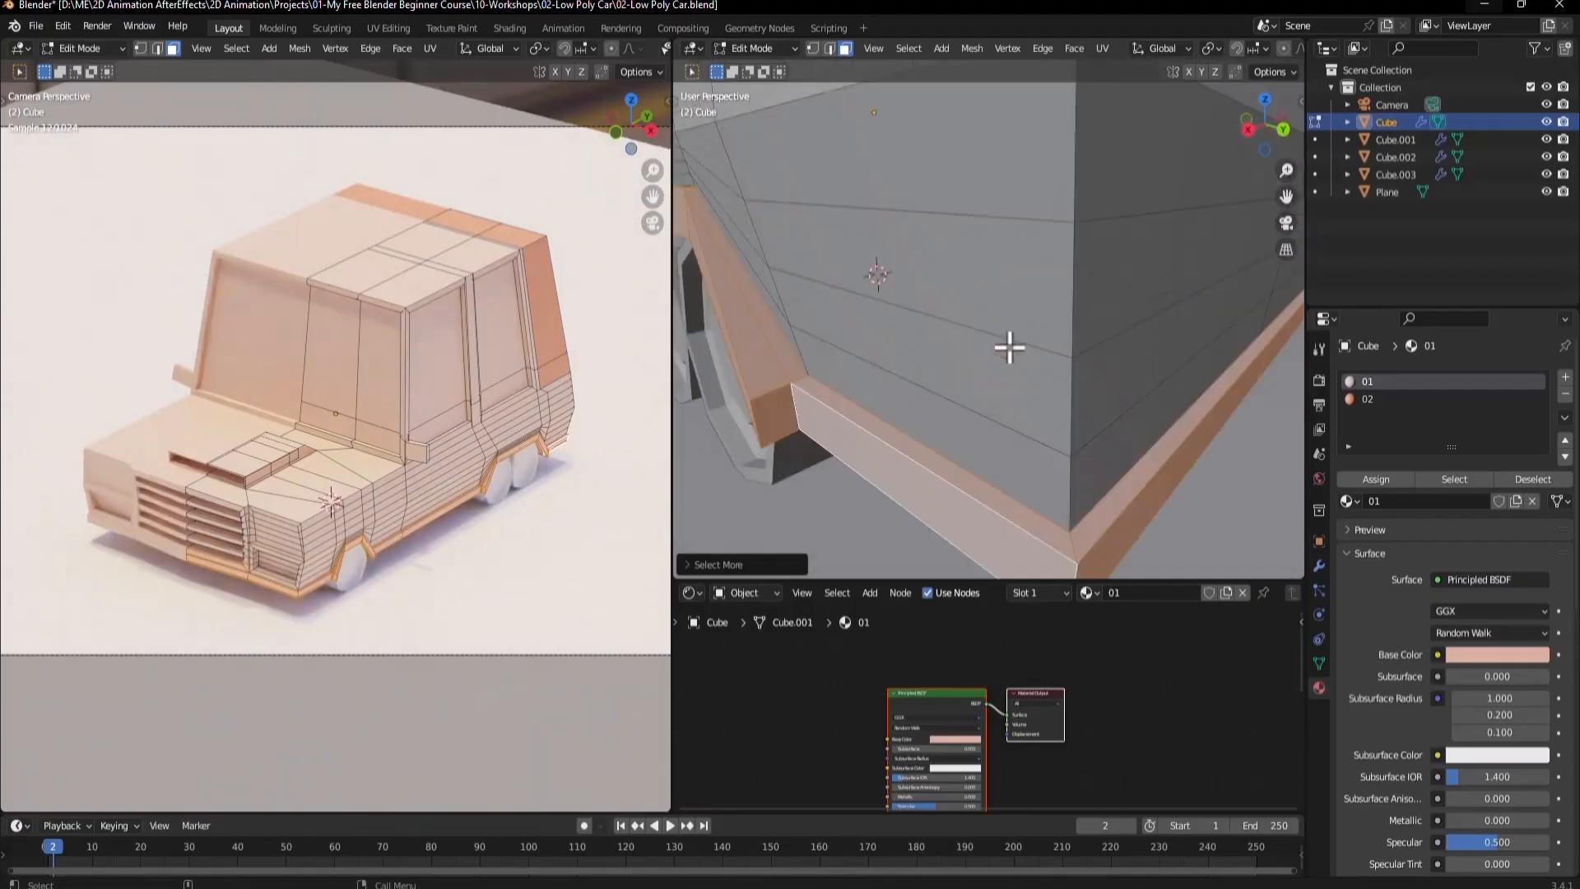
middle_drag(1013, 342, 1085, 387)
middle_drag(942, 259, 944, 447)
scroll(1066, 316, down, 7)
middle_drag(991, 307, 916, 253)
scroll(902, 282, up, 5)
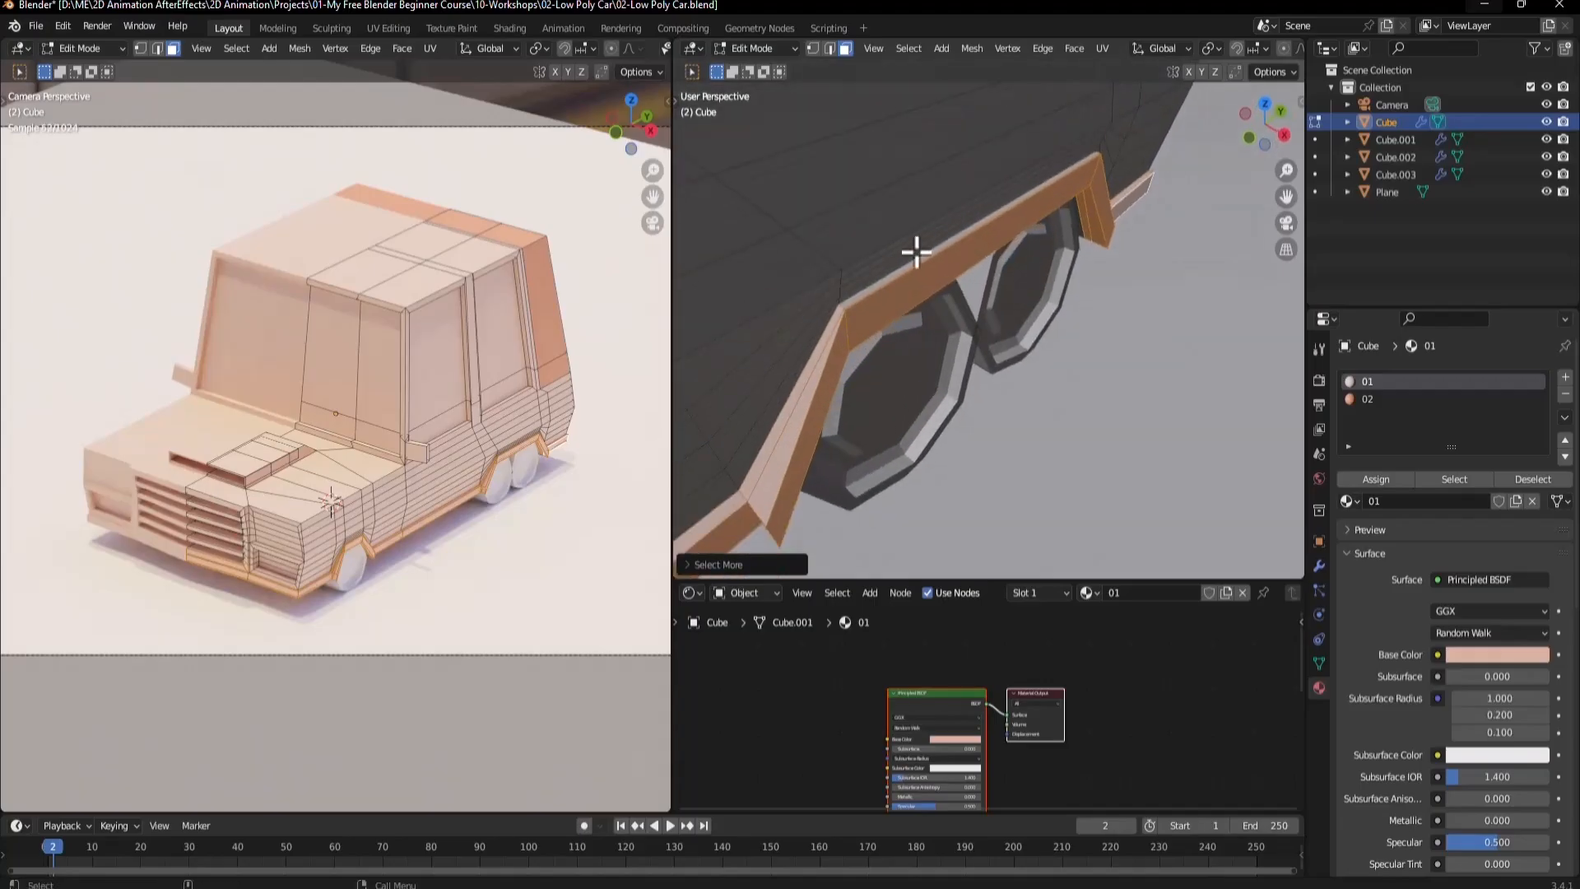
middle_drag(856, 294, 1001, 365)
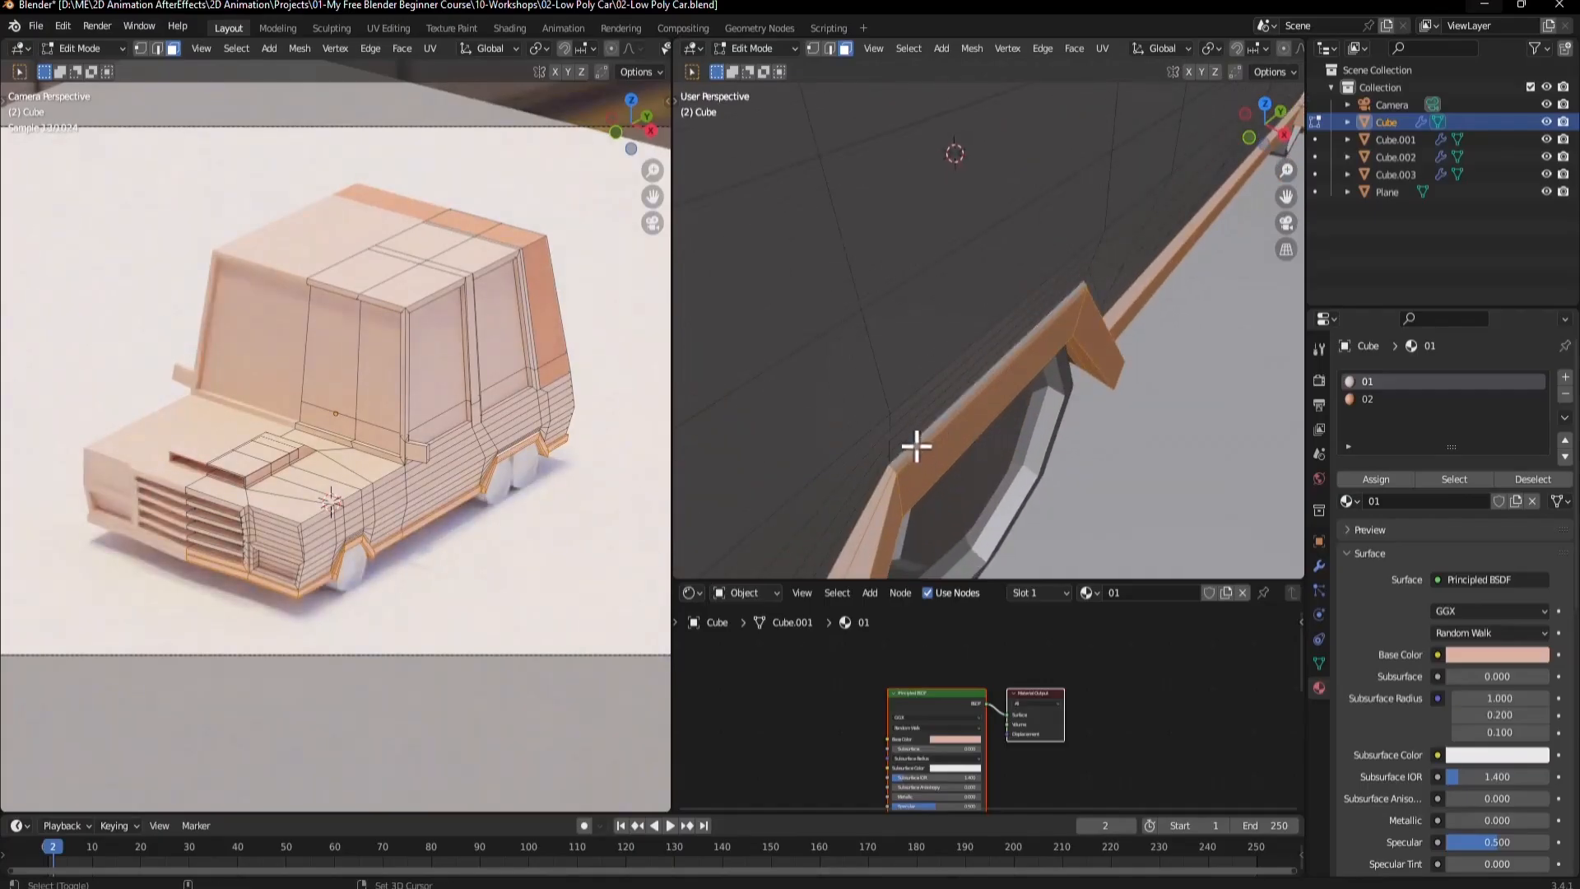
Check the front grille against the reference and add the upper bar of the grille frame to the face selection.
middle_drag(916, 445, 1119, 222)
scroll(1076, 363, up, 6)
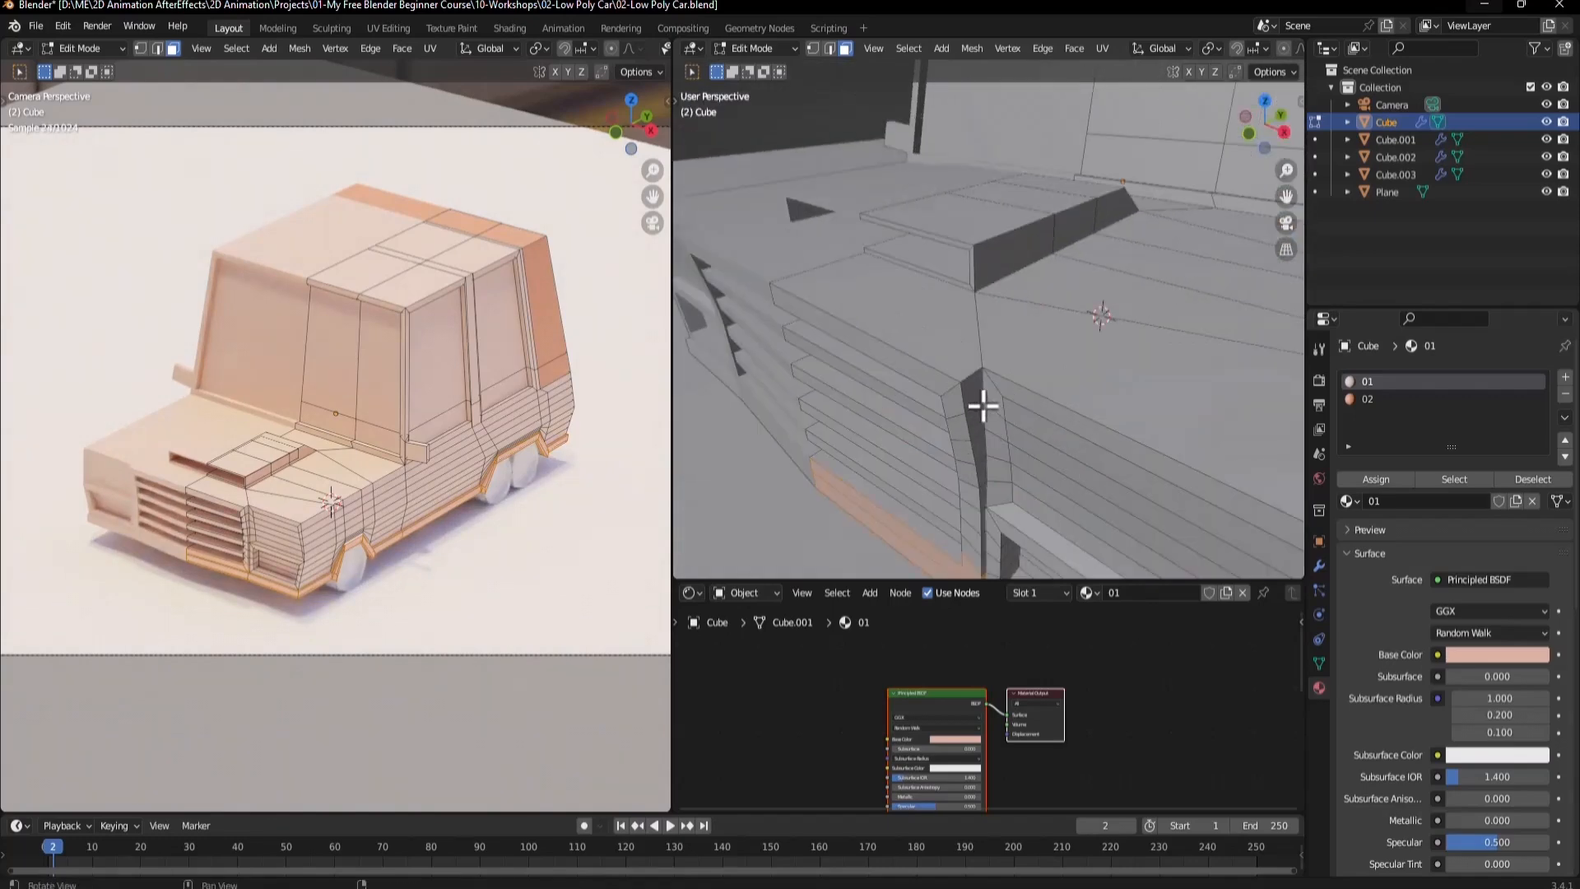
middle_drag(983, 406, 983, 449)
key(alt+Tab)
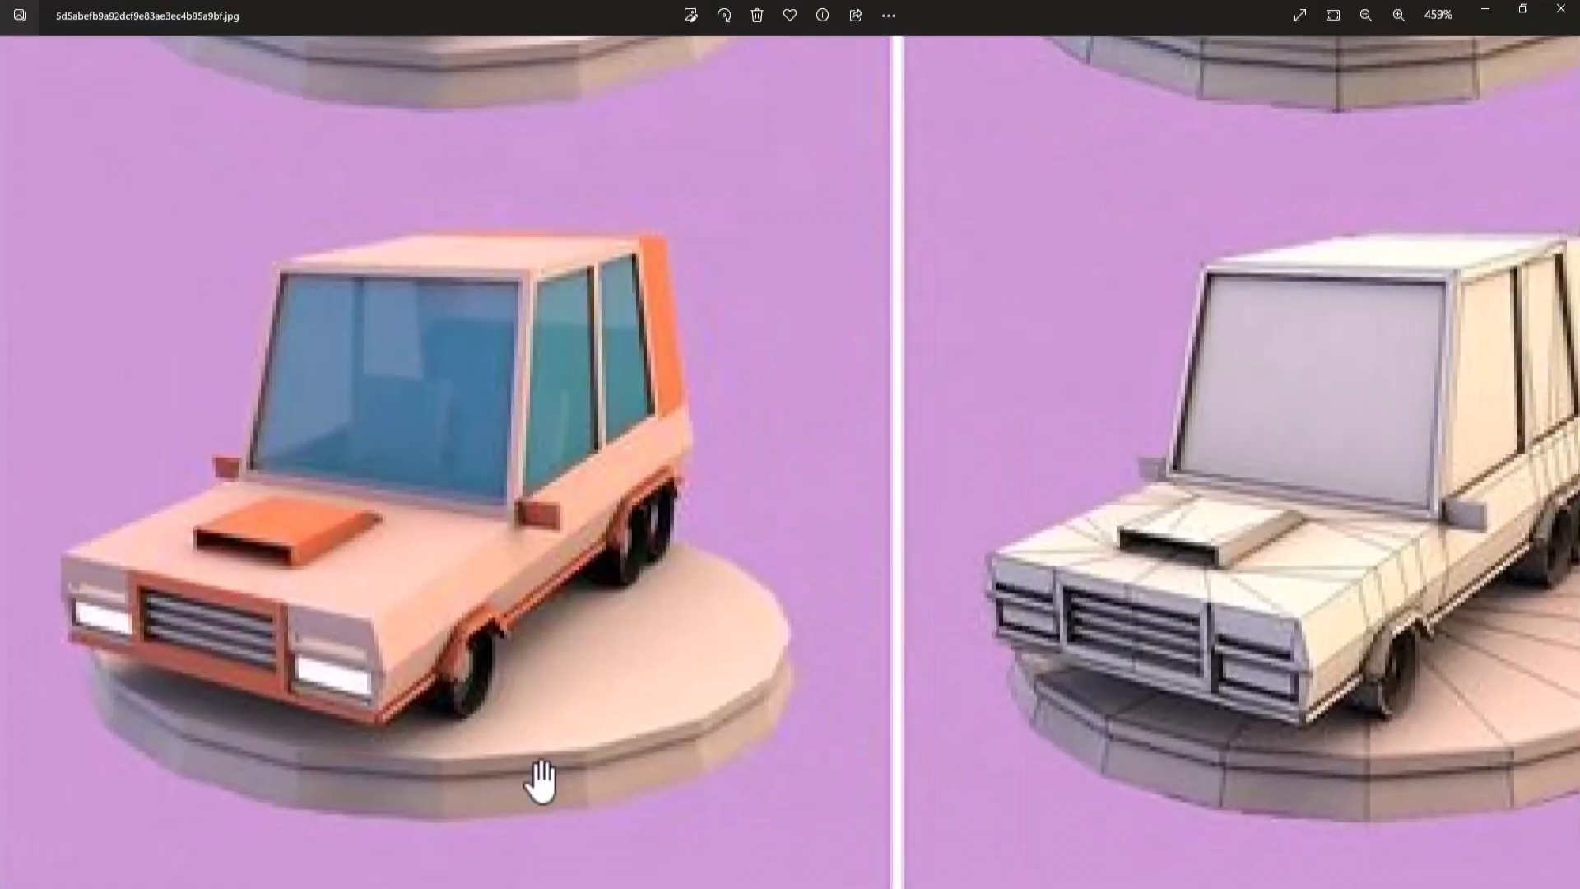
key(alt+Tab)
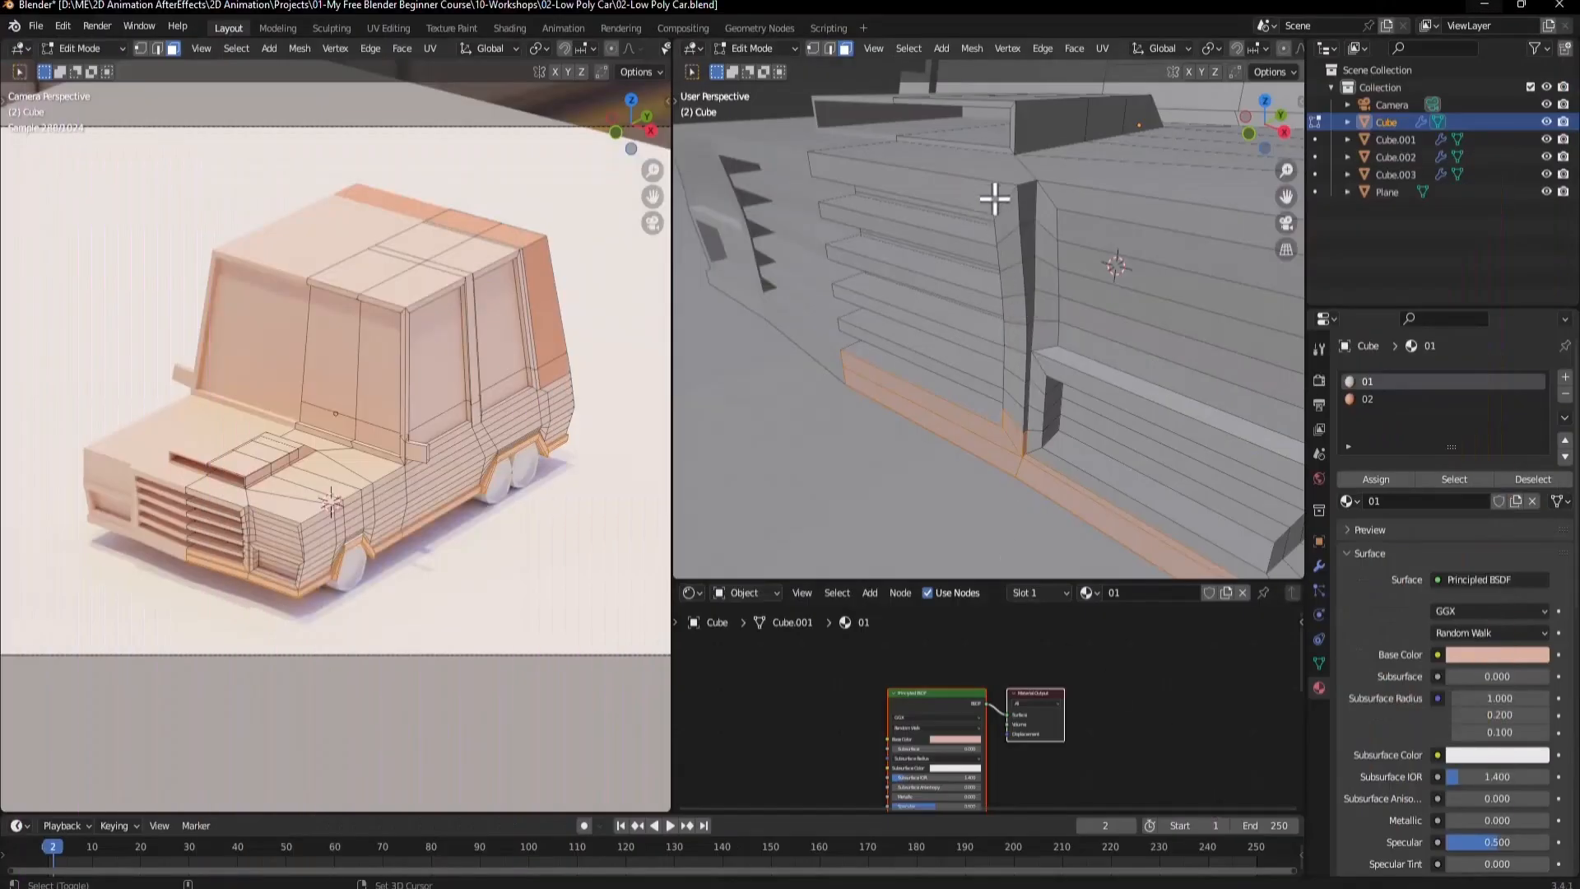
alt+shift+click(996, 202)
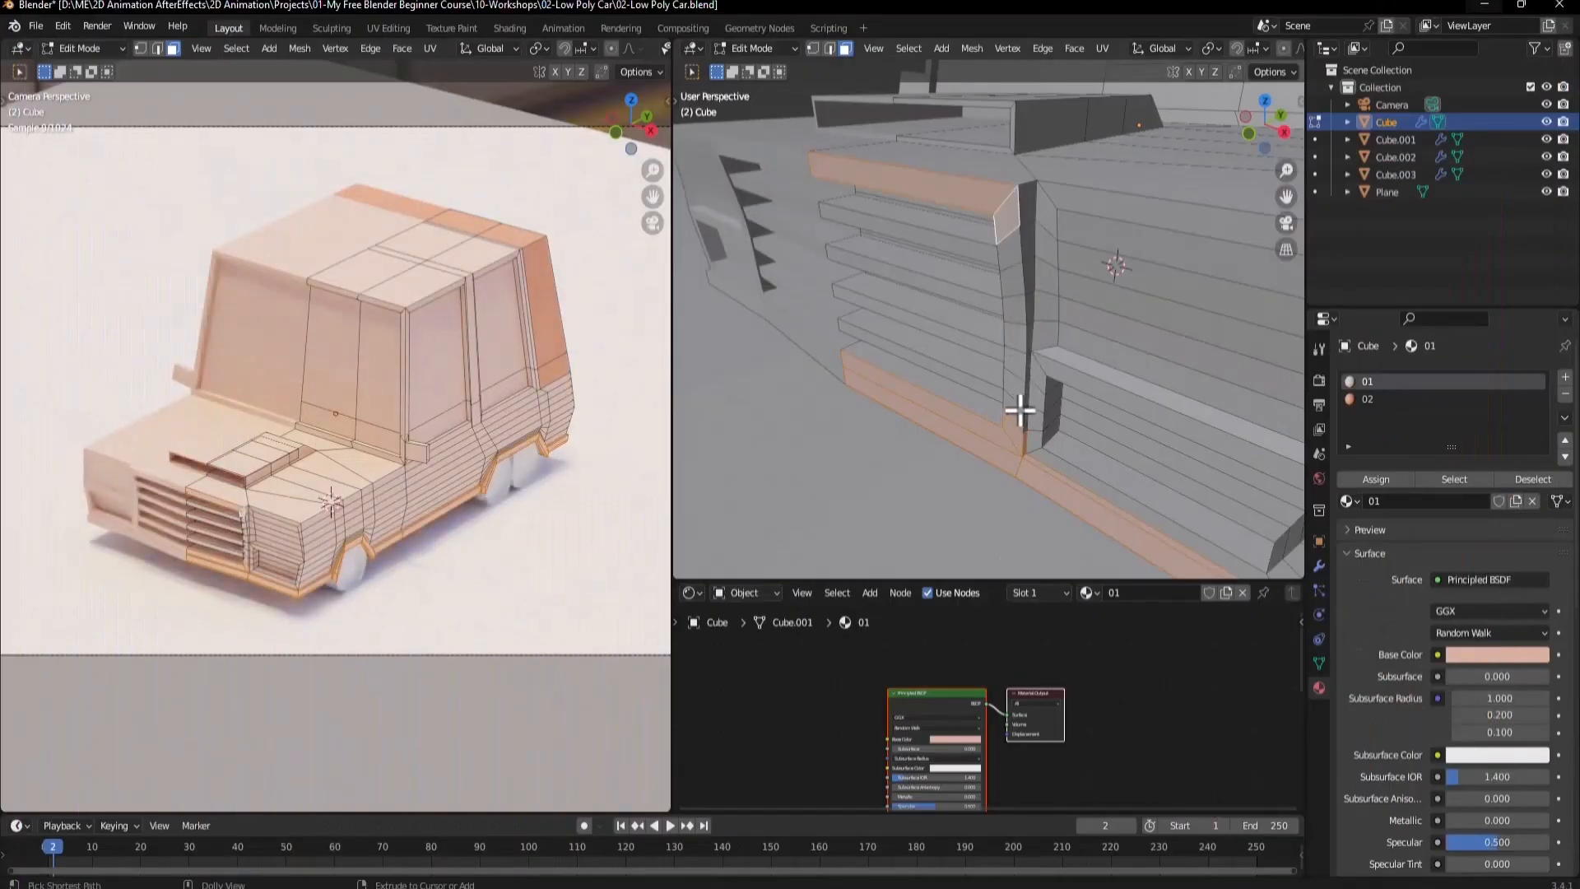
ctrl+click(1020, 409)
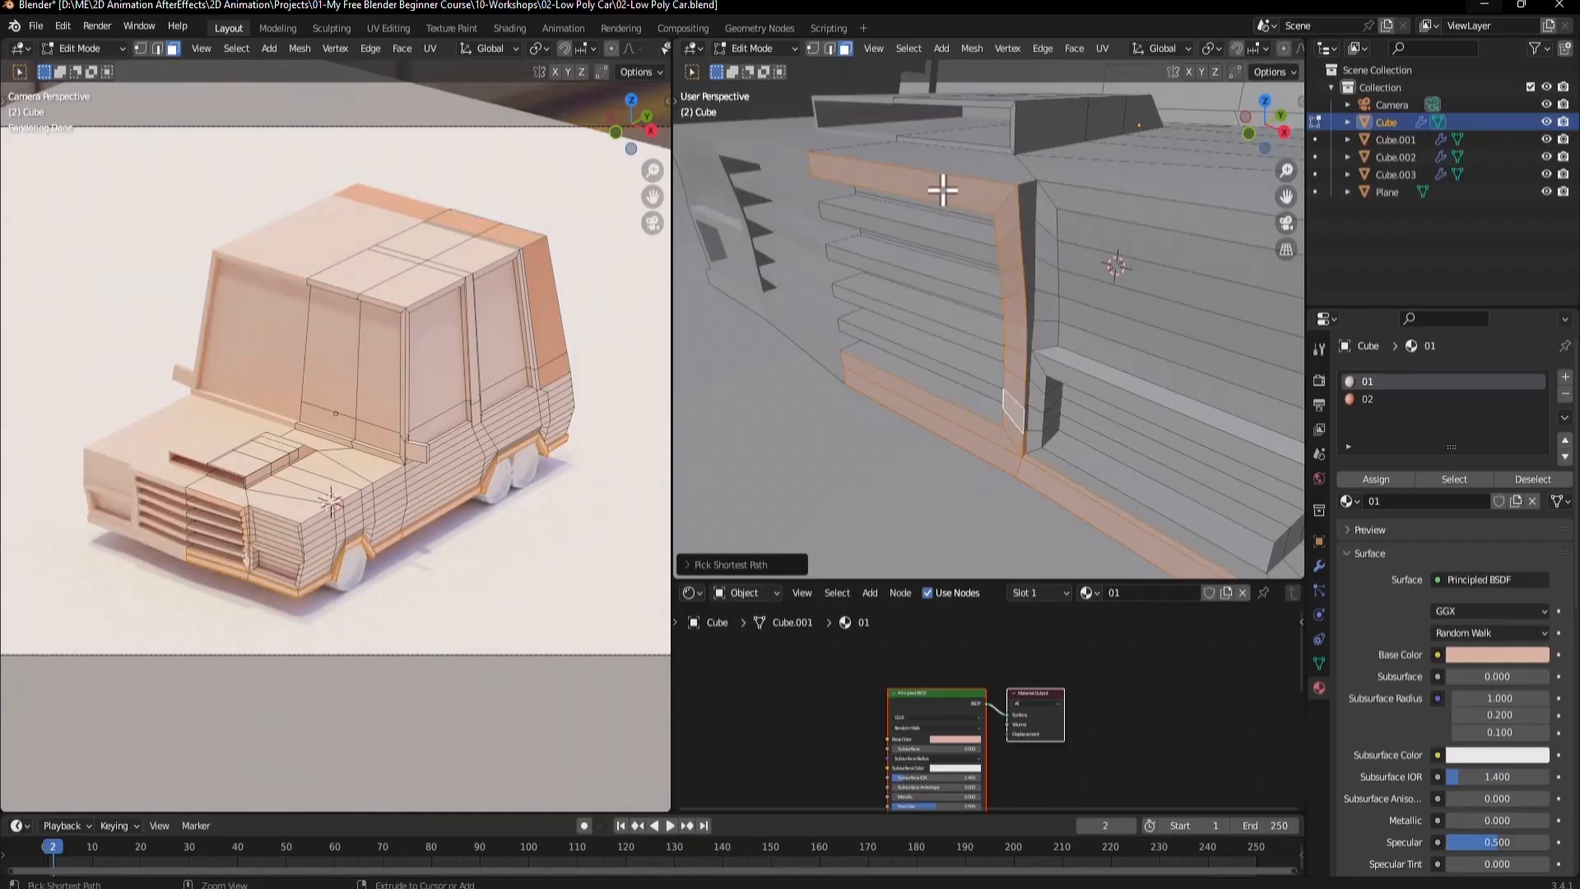
shift+click(1011, 247)
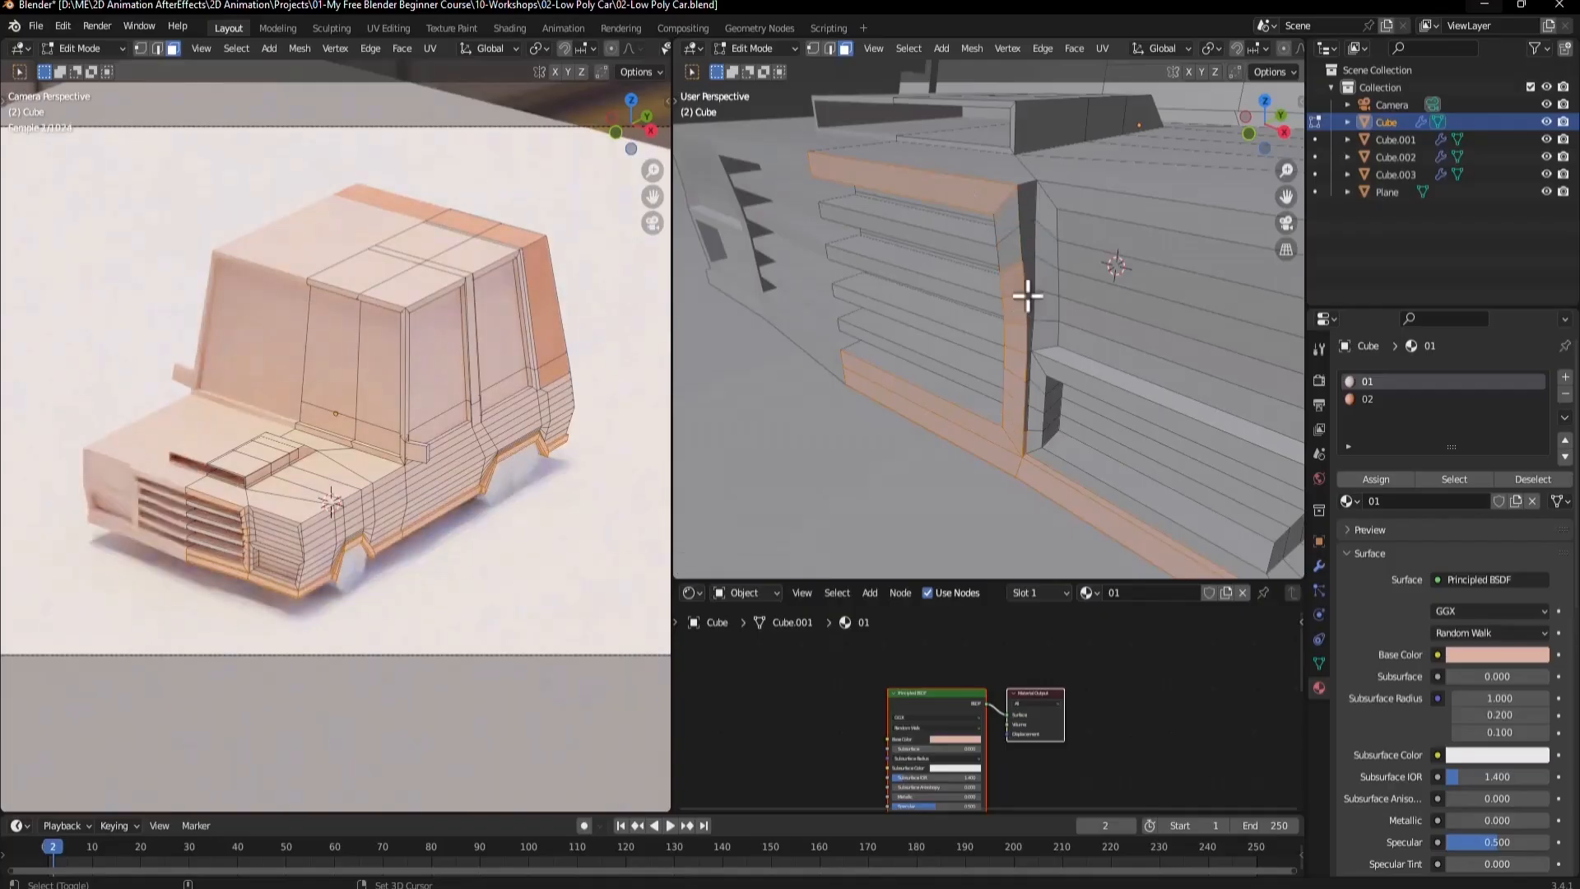
ctrl+shift+click(1010, 414)
key(ctrl+z)
drag(1040, 242, 1000, 414)
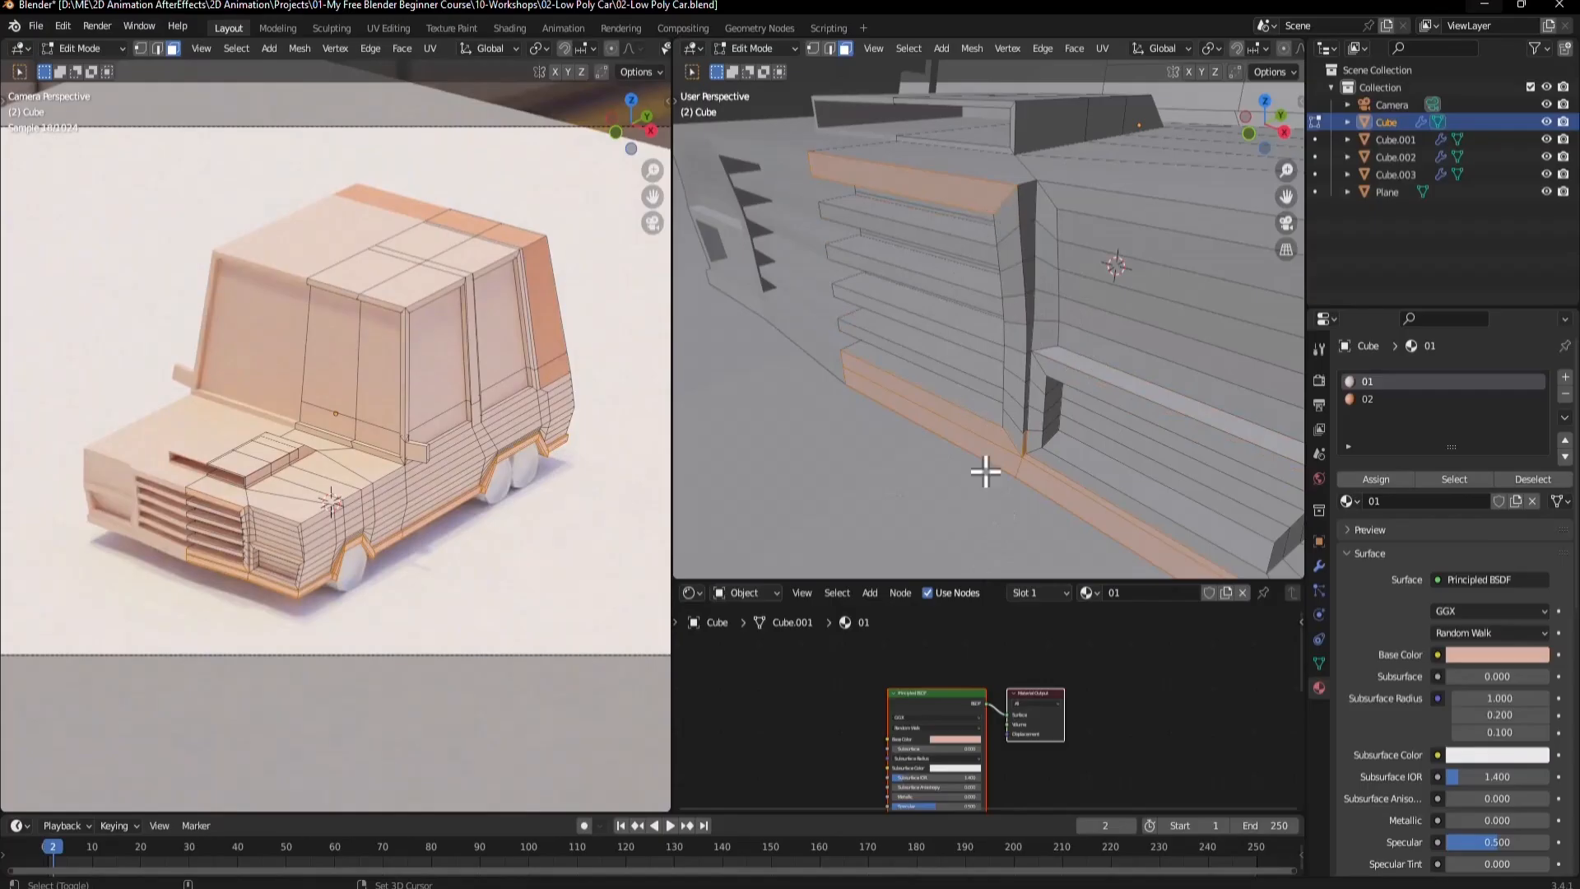
Add the front faces of the grille frame's side post and the upper faces of its outer side to the selection.
shift+click(1005, 221)
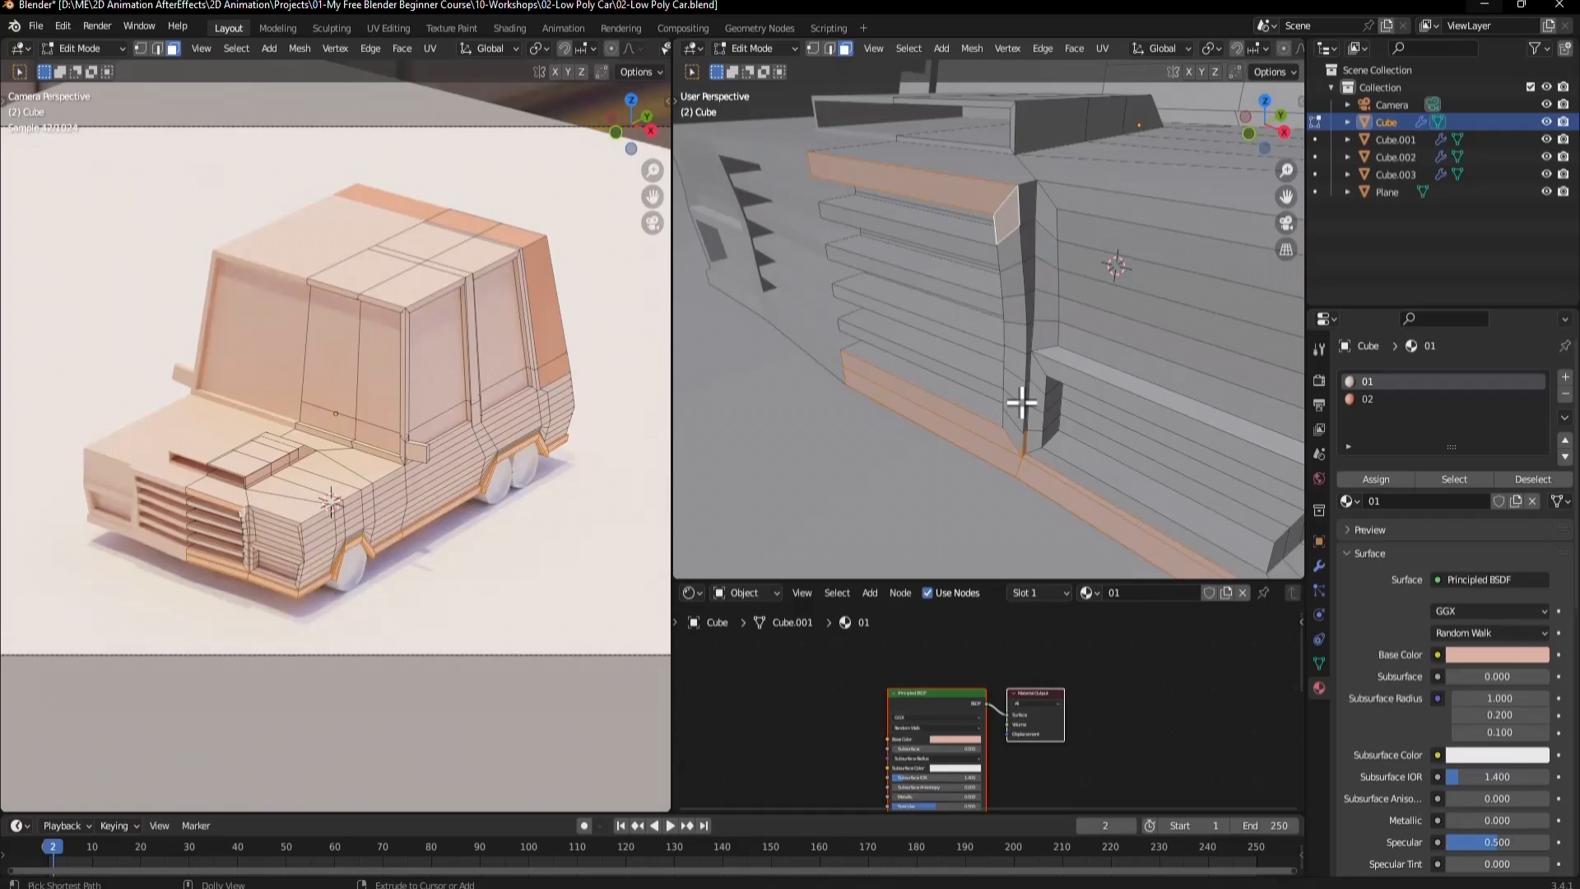
ctrl+click(1014, 432)
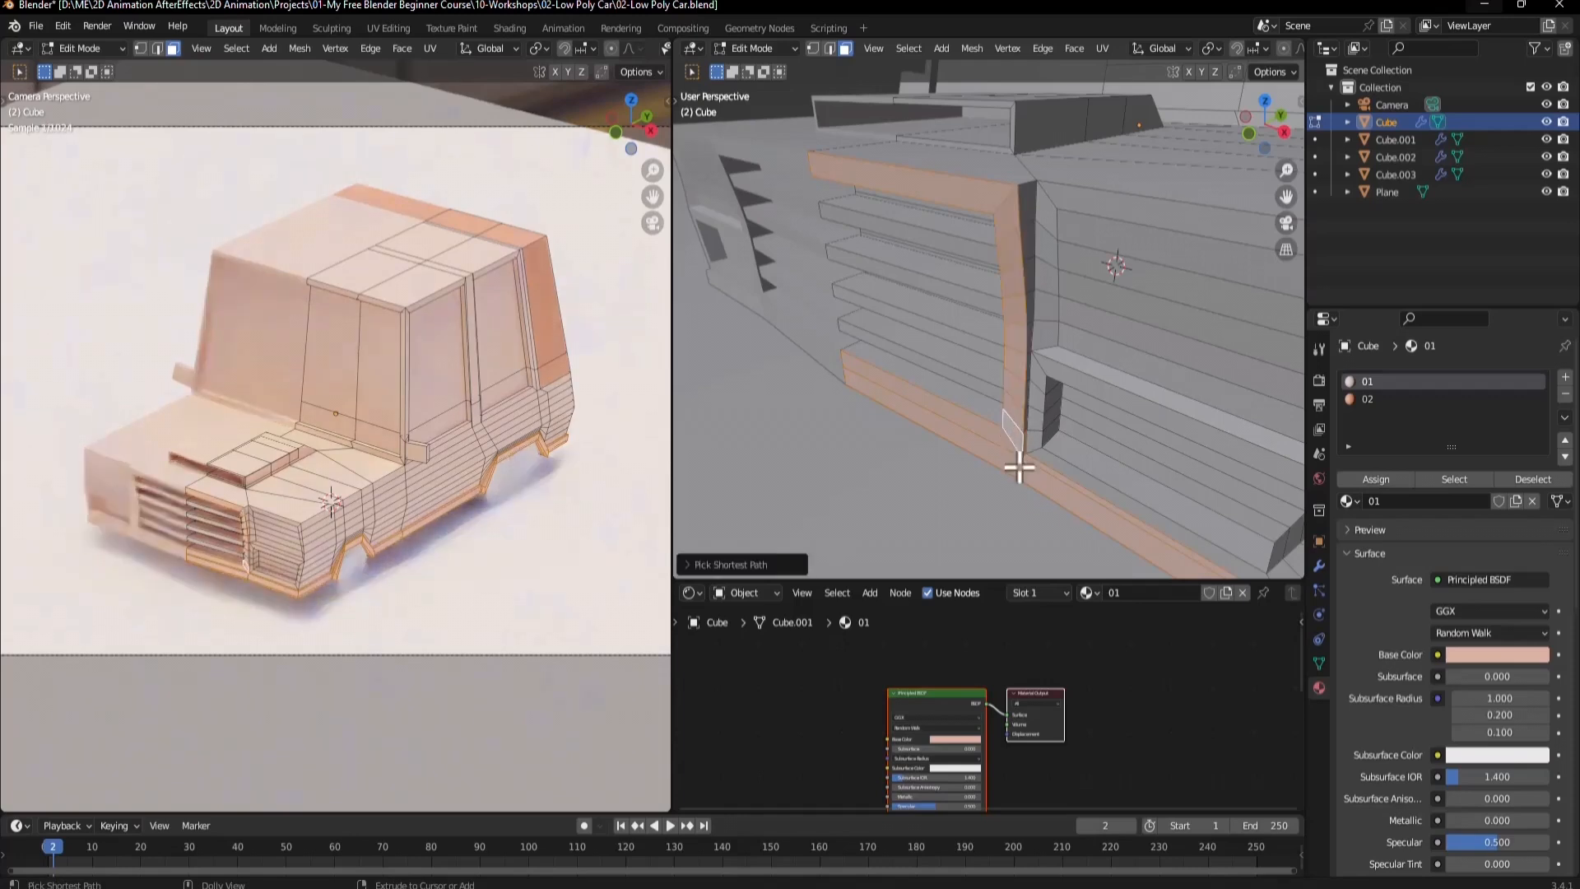
shift+click(1027, 204)
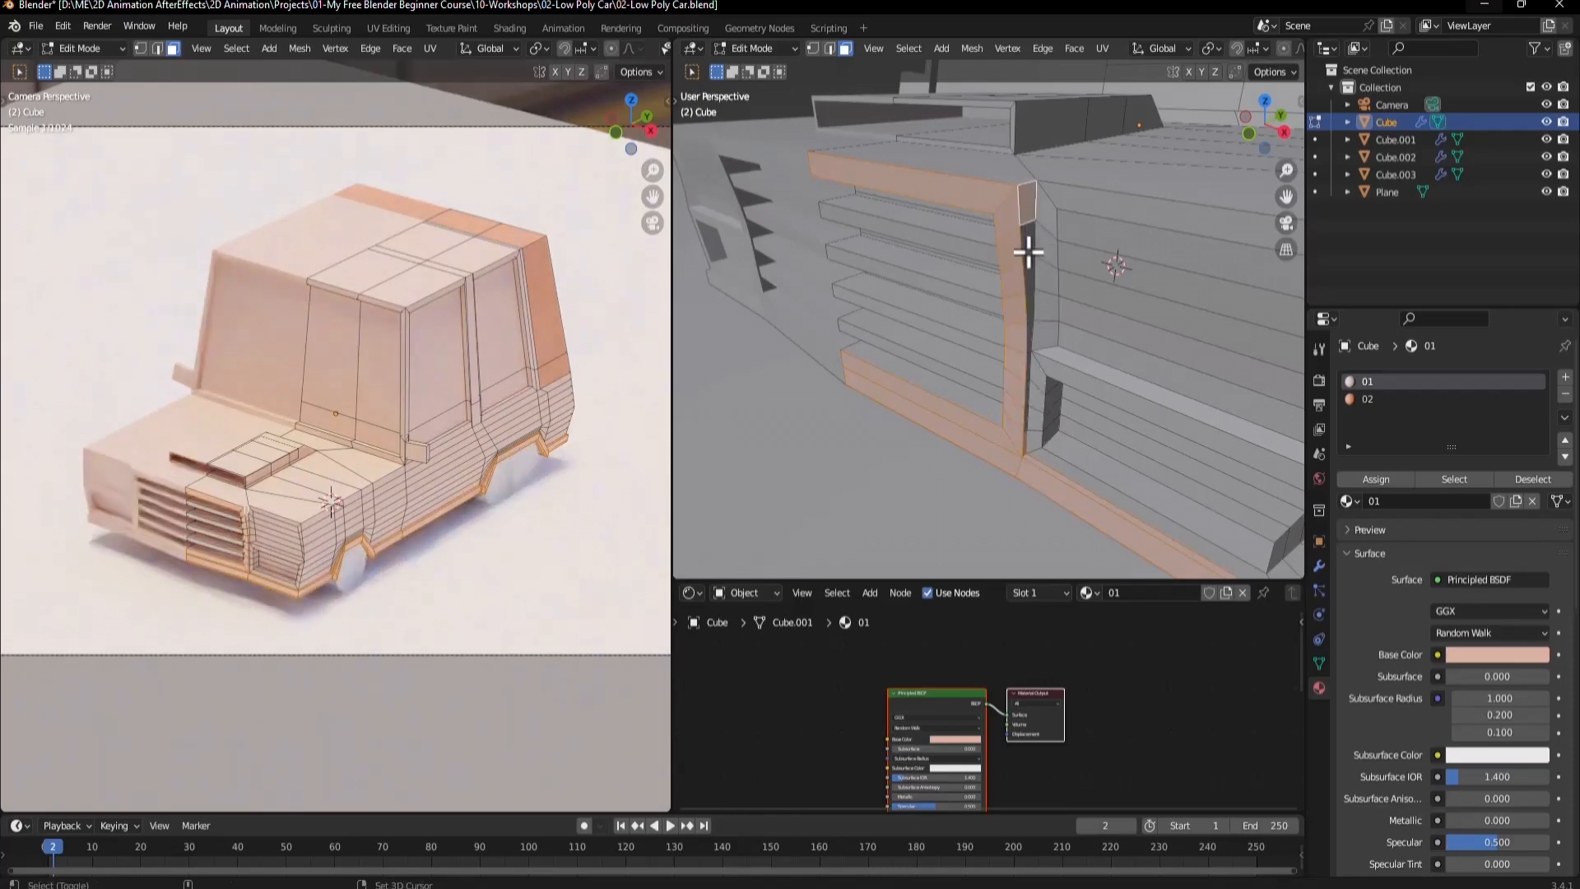
shift+click(1028, 249)
shift+click(1032, 301)
Add the remaining narrow outer side faces of the grille frame's post, down to the lower trim, to the selection.
middle_drag(1036, 346, 981, 328)
scroll(981, 353, up, 6)
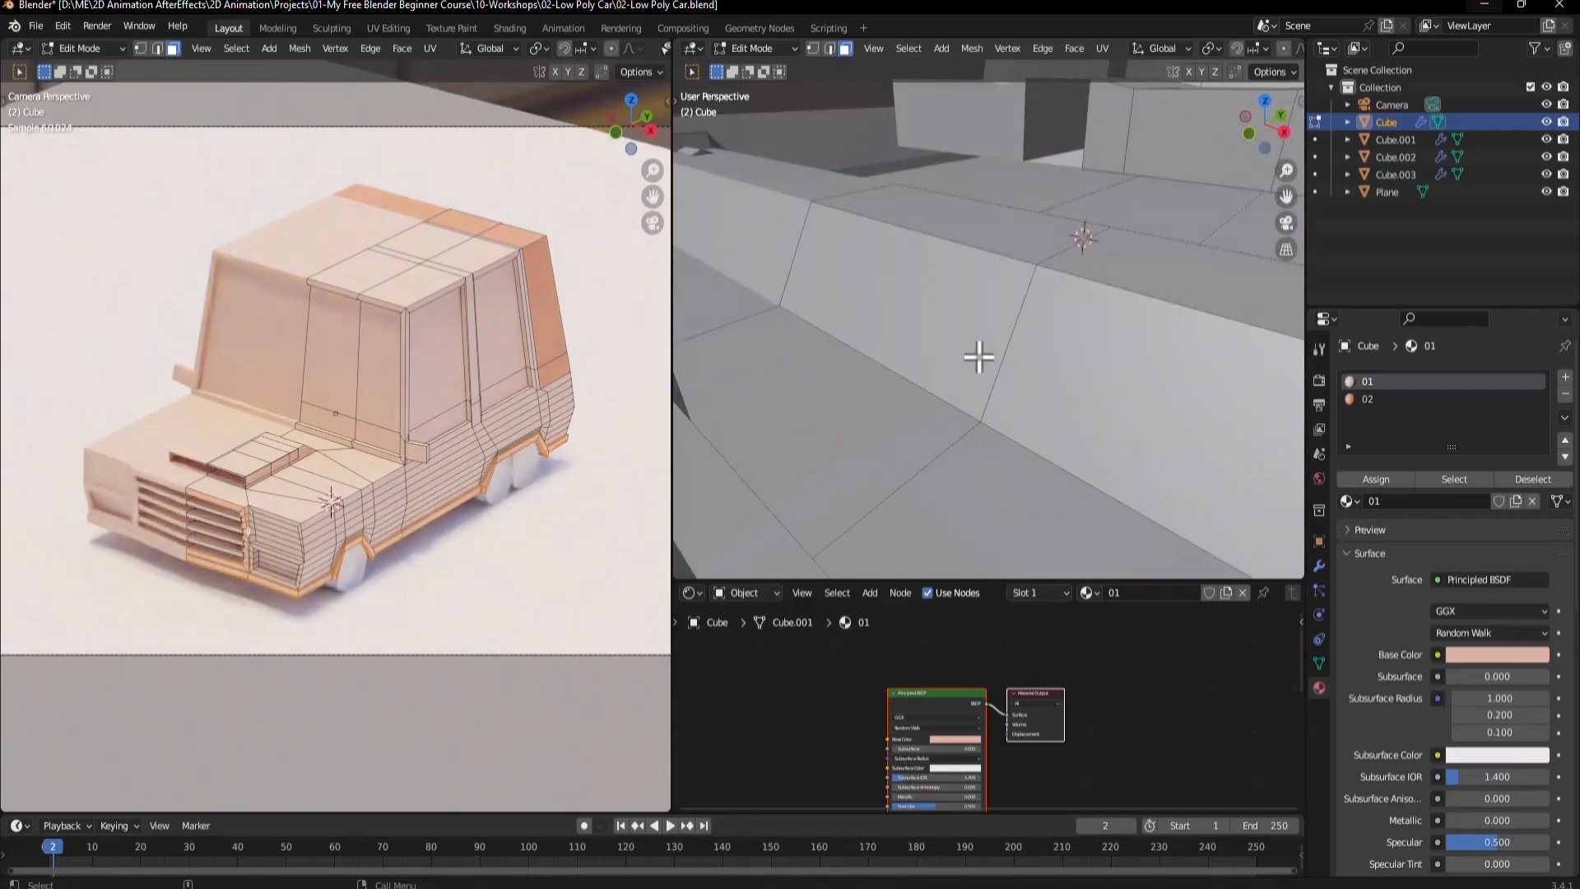
shift+scroll(970, 360, up, 1)
shift+click(945, 254)
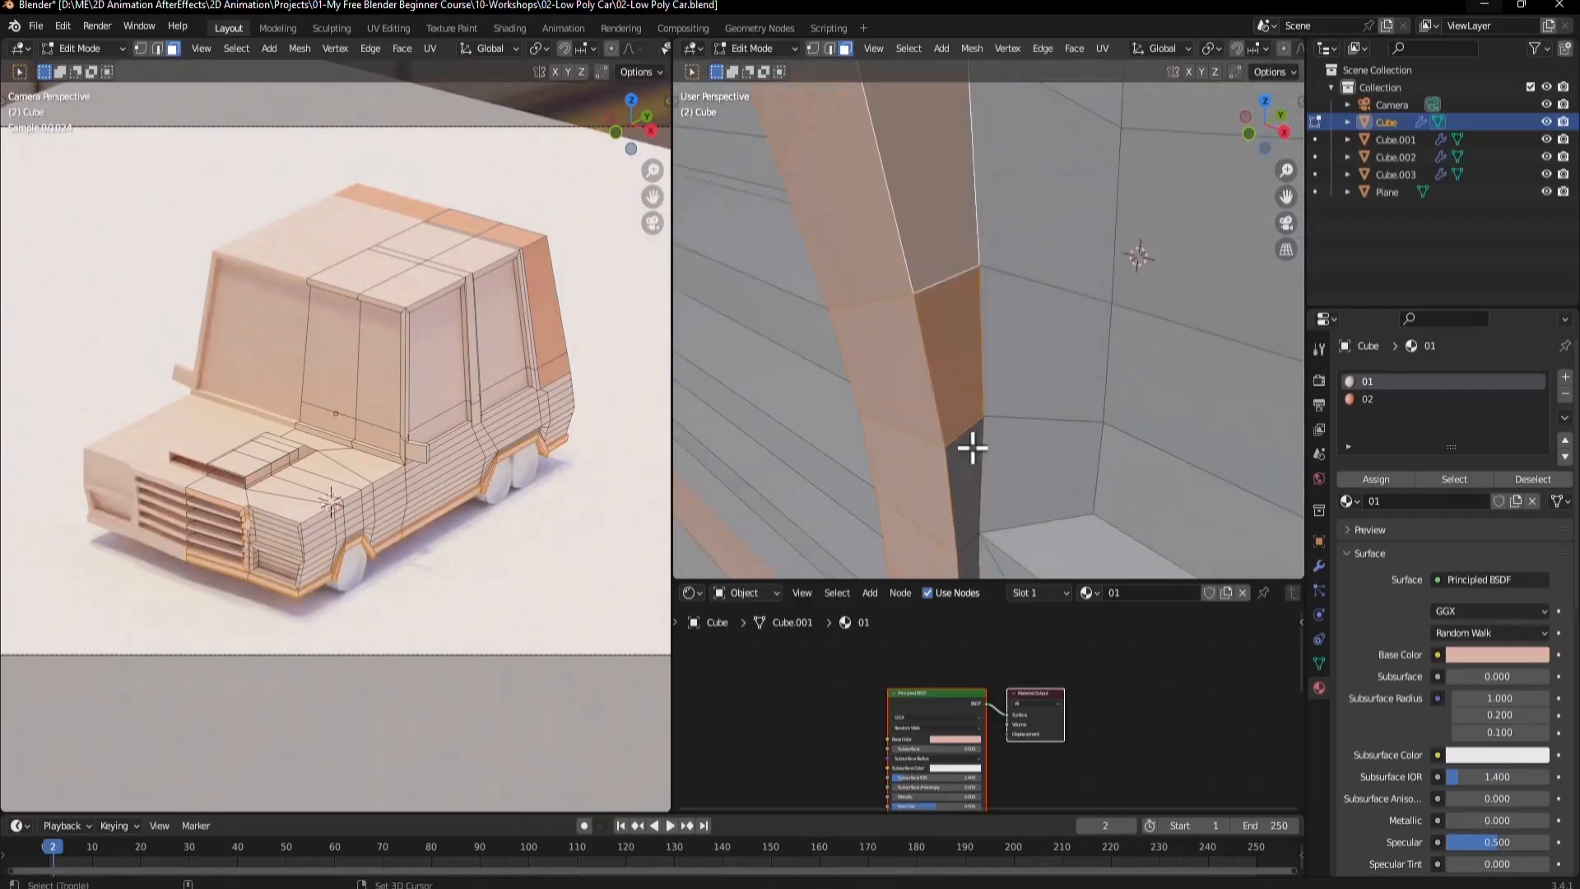
shift+click(974, 447)
scroll(972, 401, down, 2)
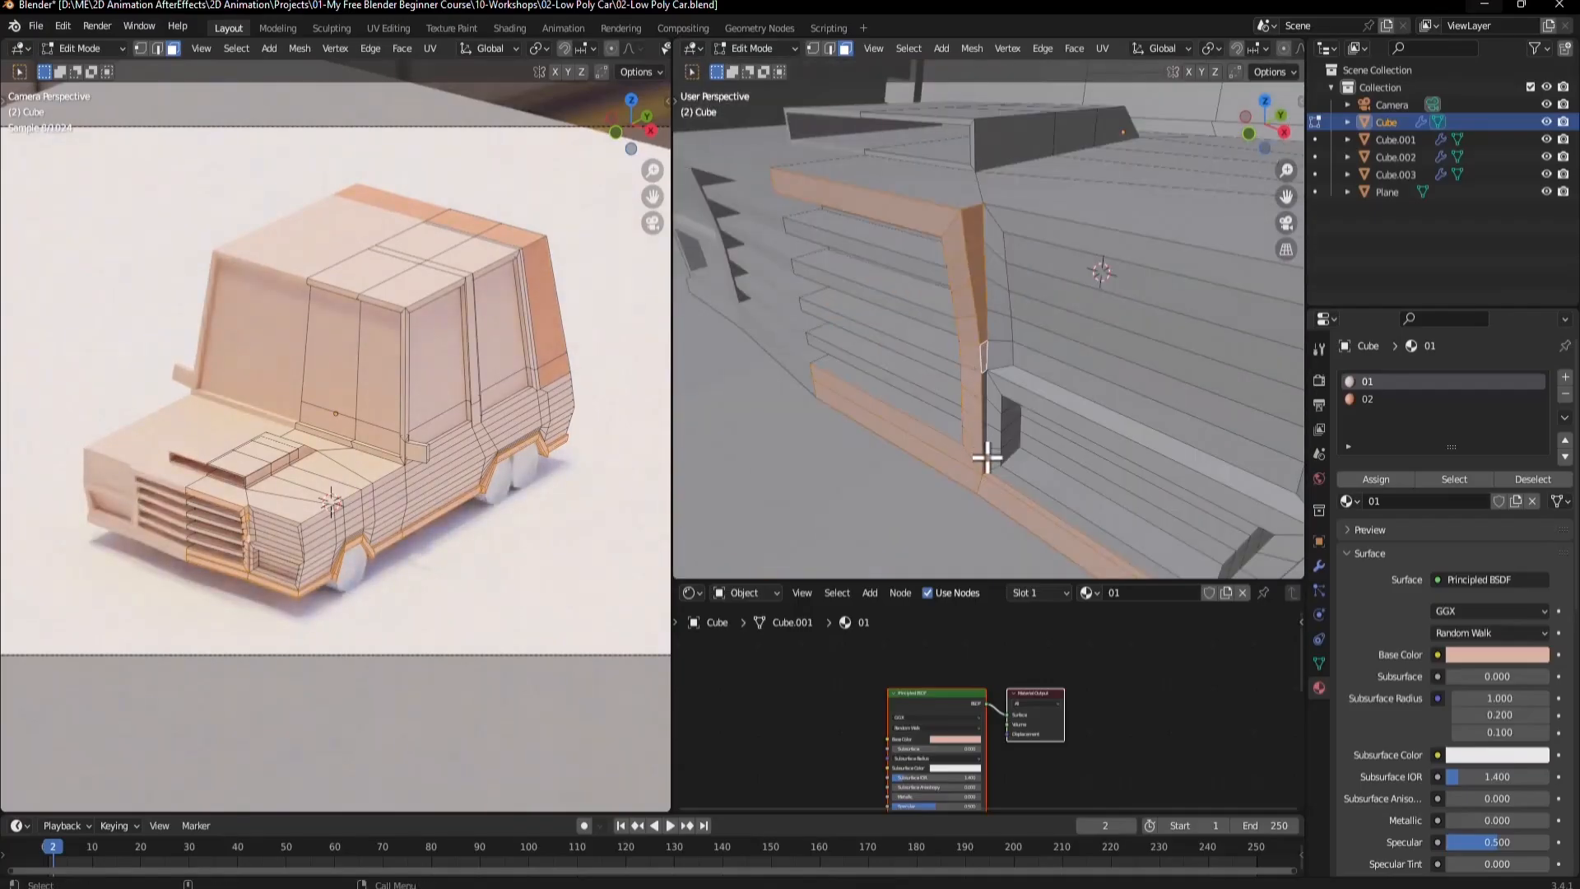
scroll(983, 432, up, 3)
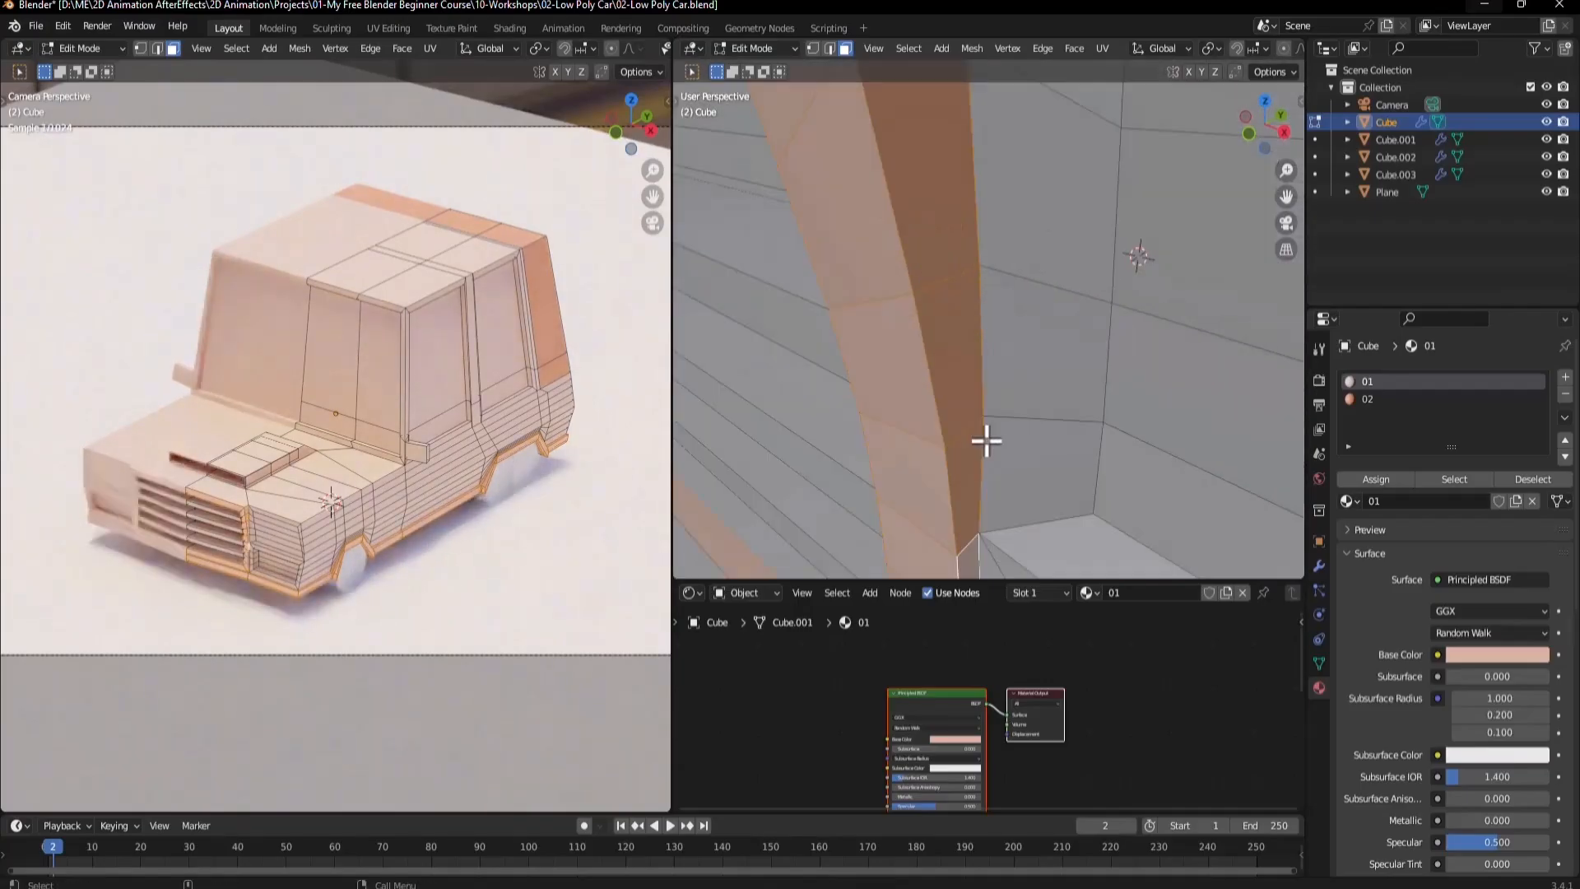
middle_drag(960, 515, 975, 484)
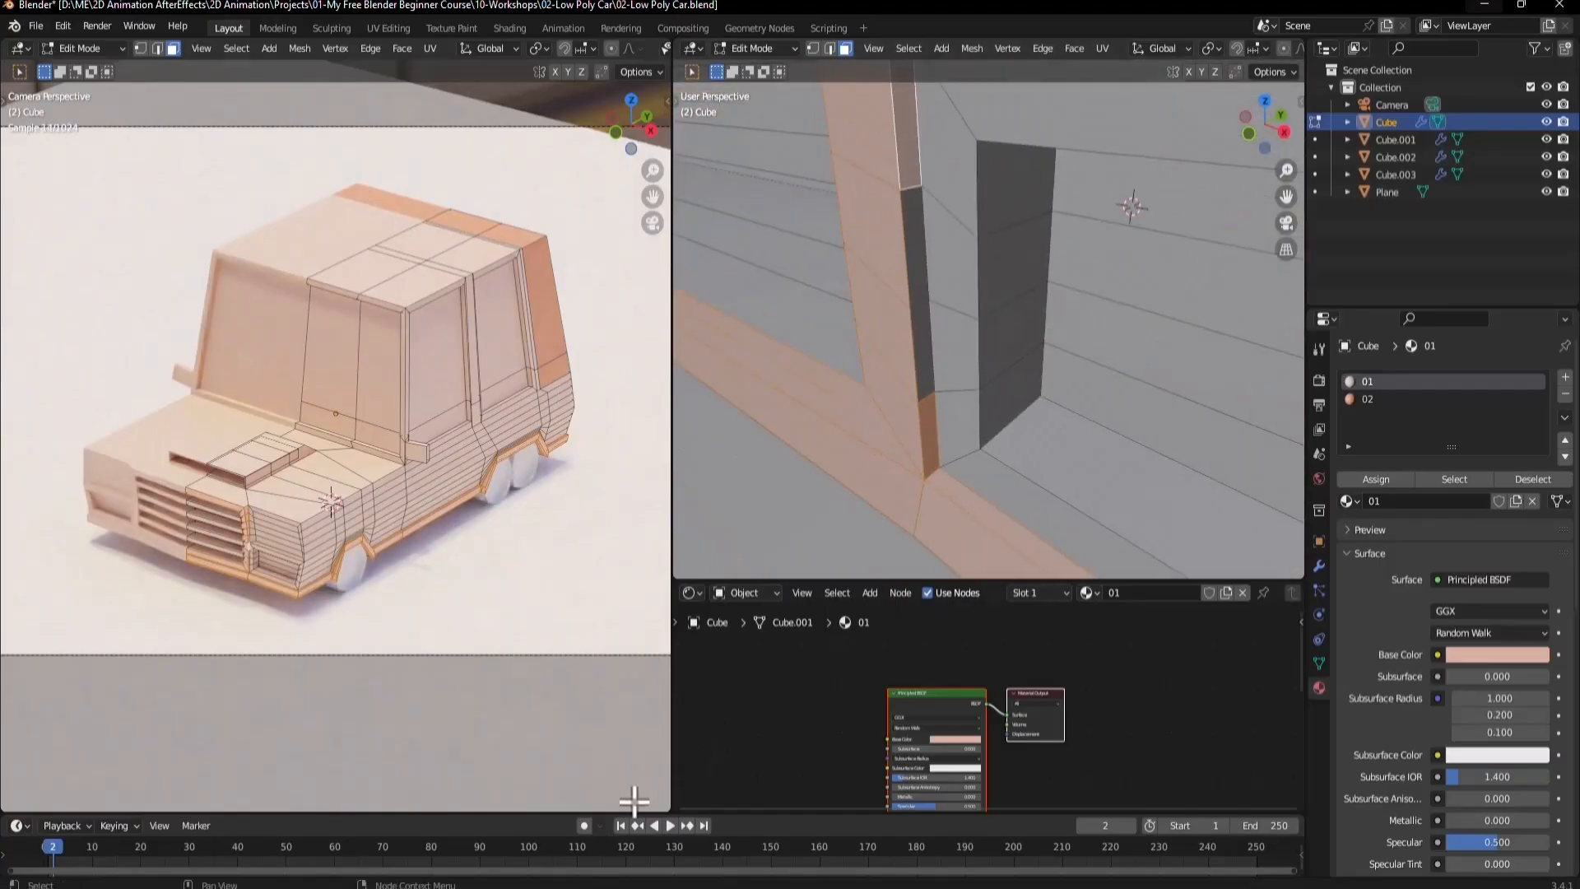
scroll(344, 809, up, 1)
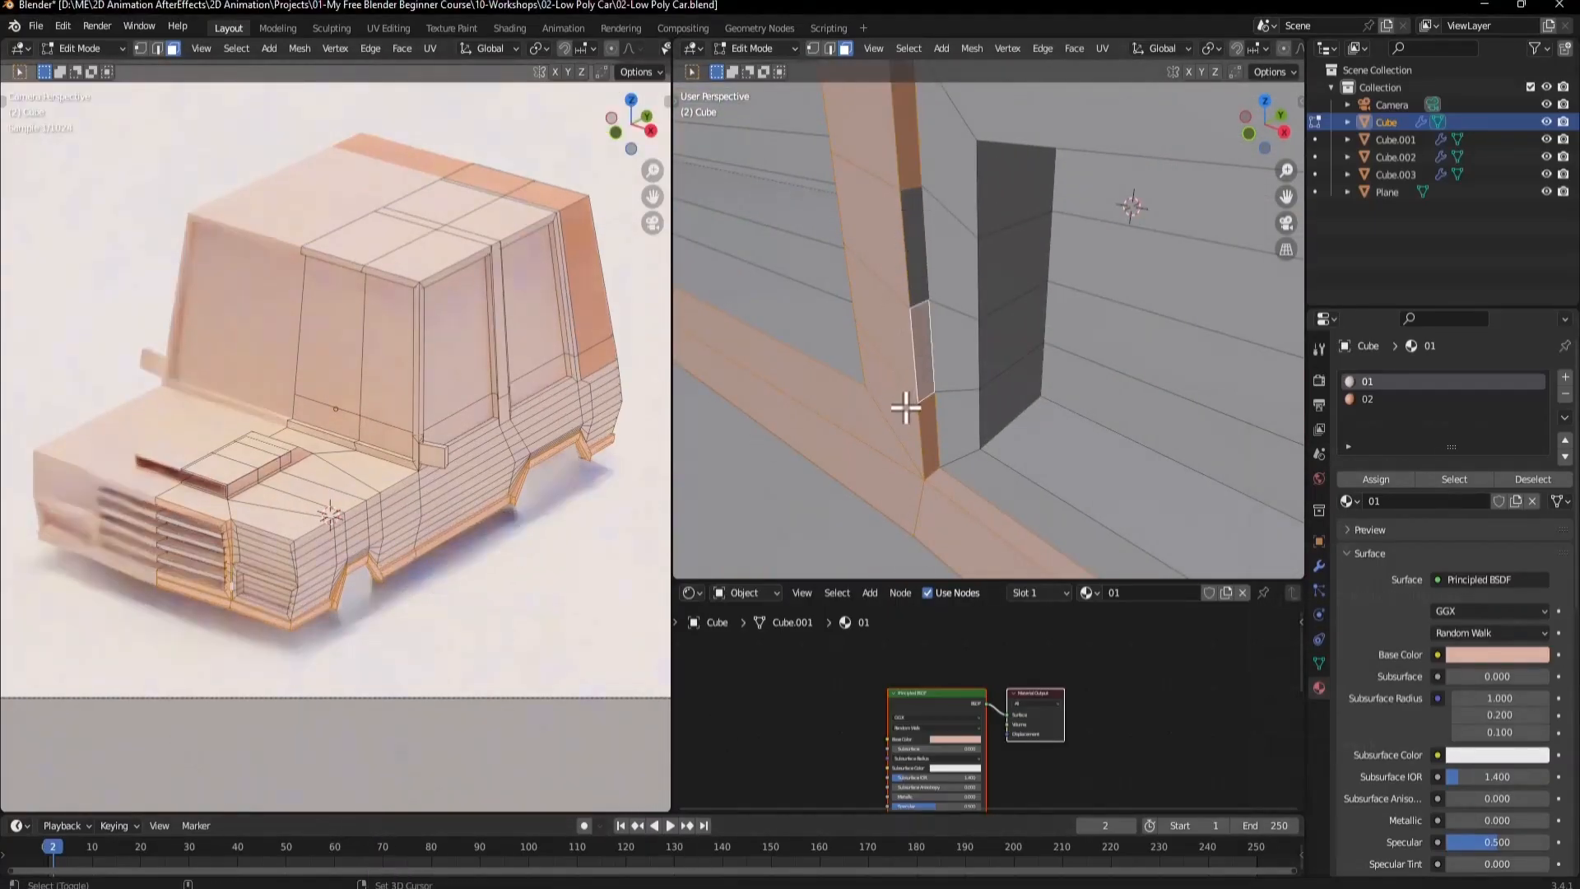
Check the grille against the reference image and add the post's inner side faces between the grille slats to the selection.
scroll(917, 470, down, 8)
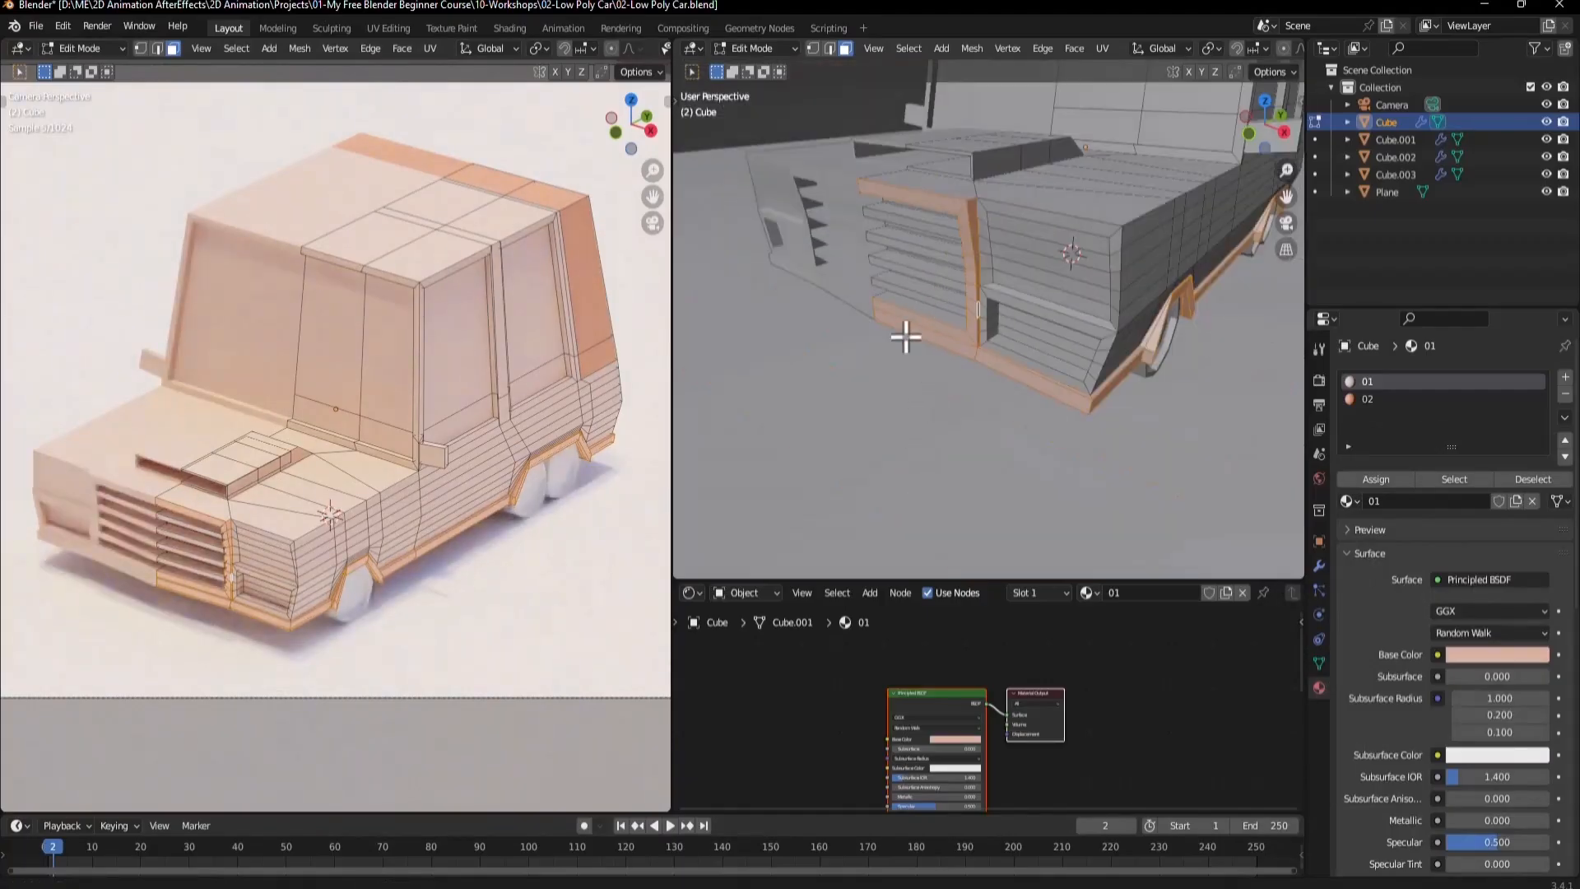
scroll(906, 338, up, 4)
key(alt+Tab)
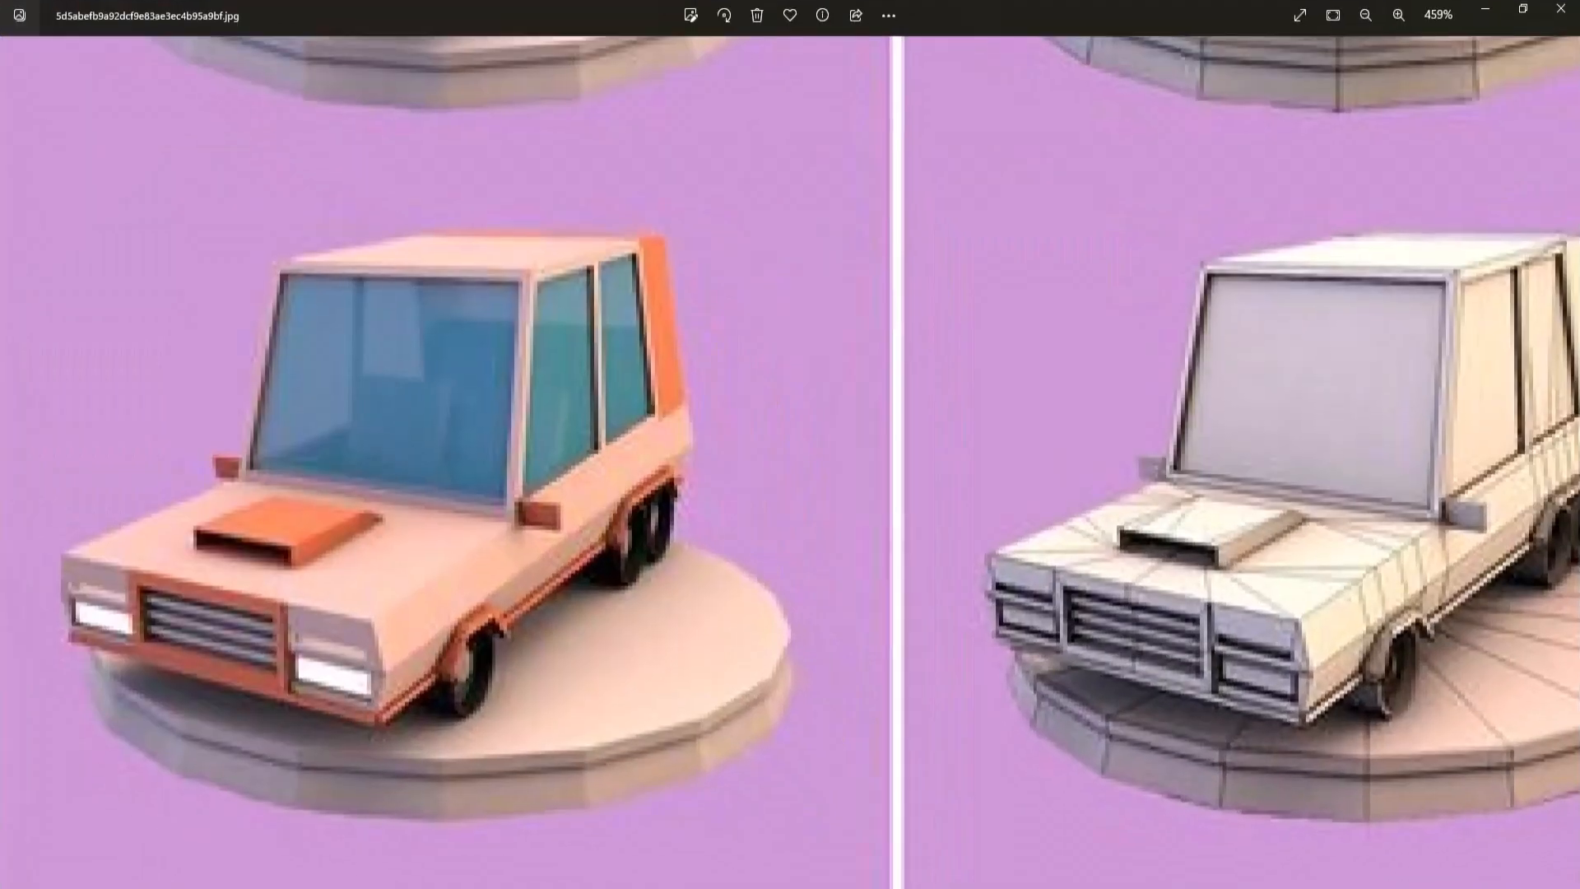
key(alt+Tab)
scroll(843, 331, up, 5)
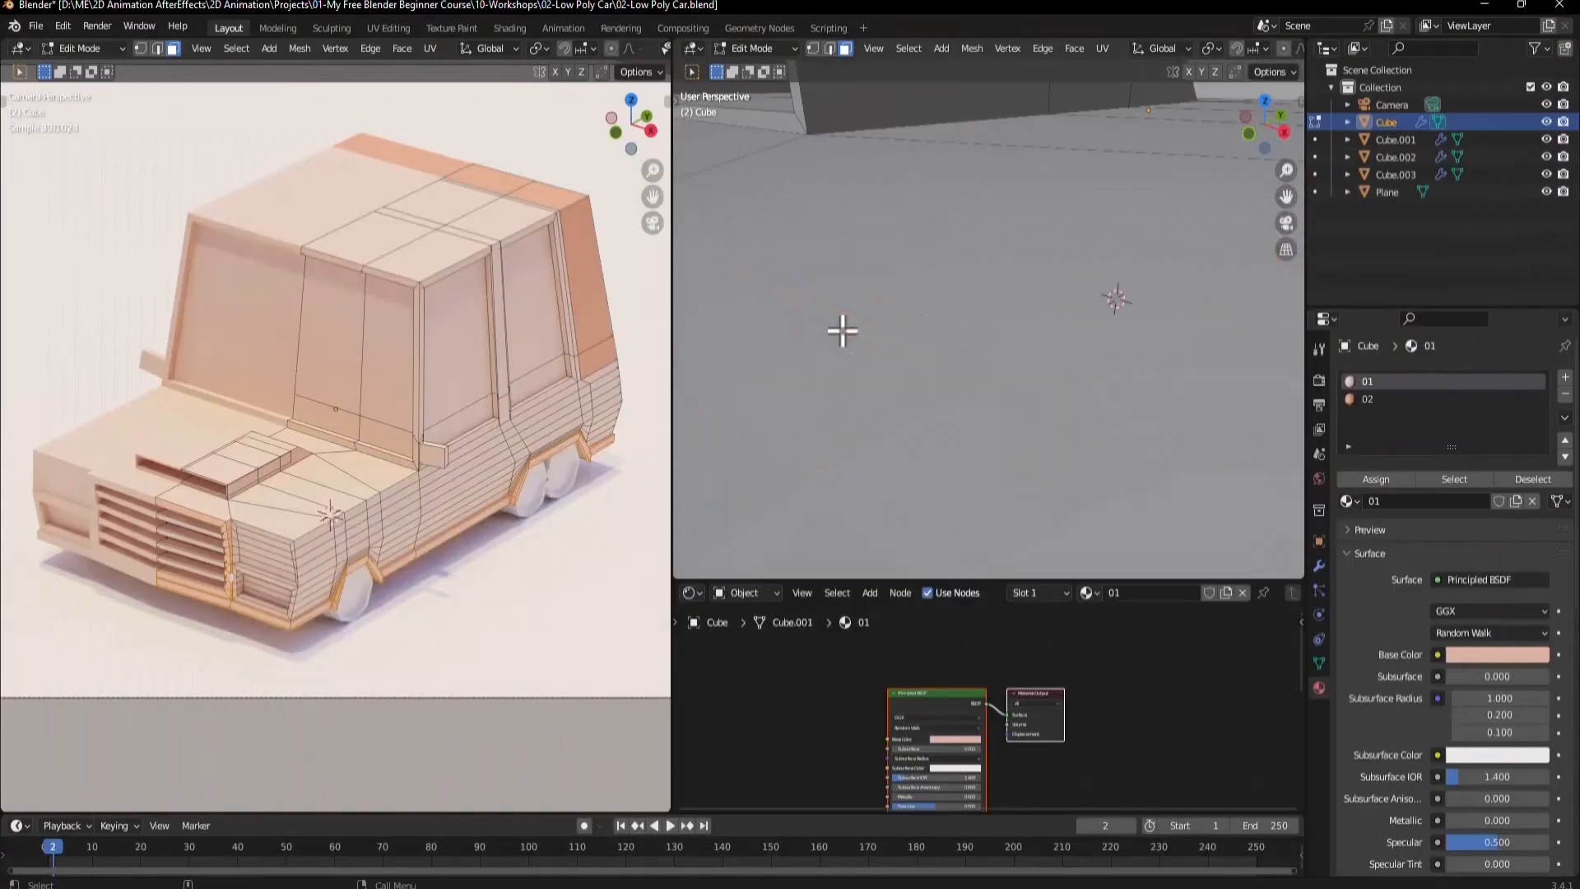
middle_drag(833, 365, 1183, 265)
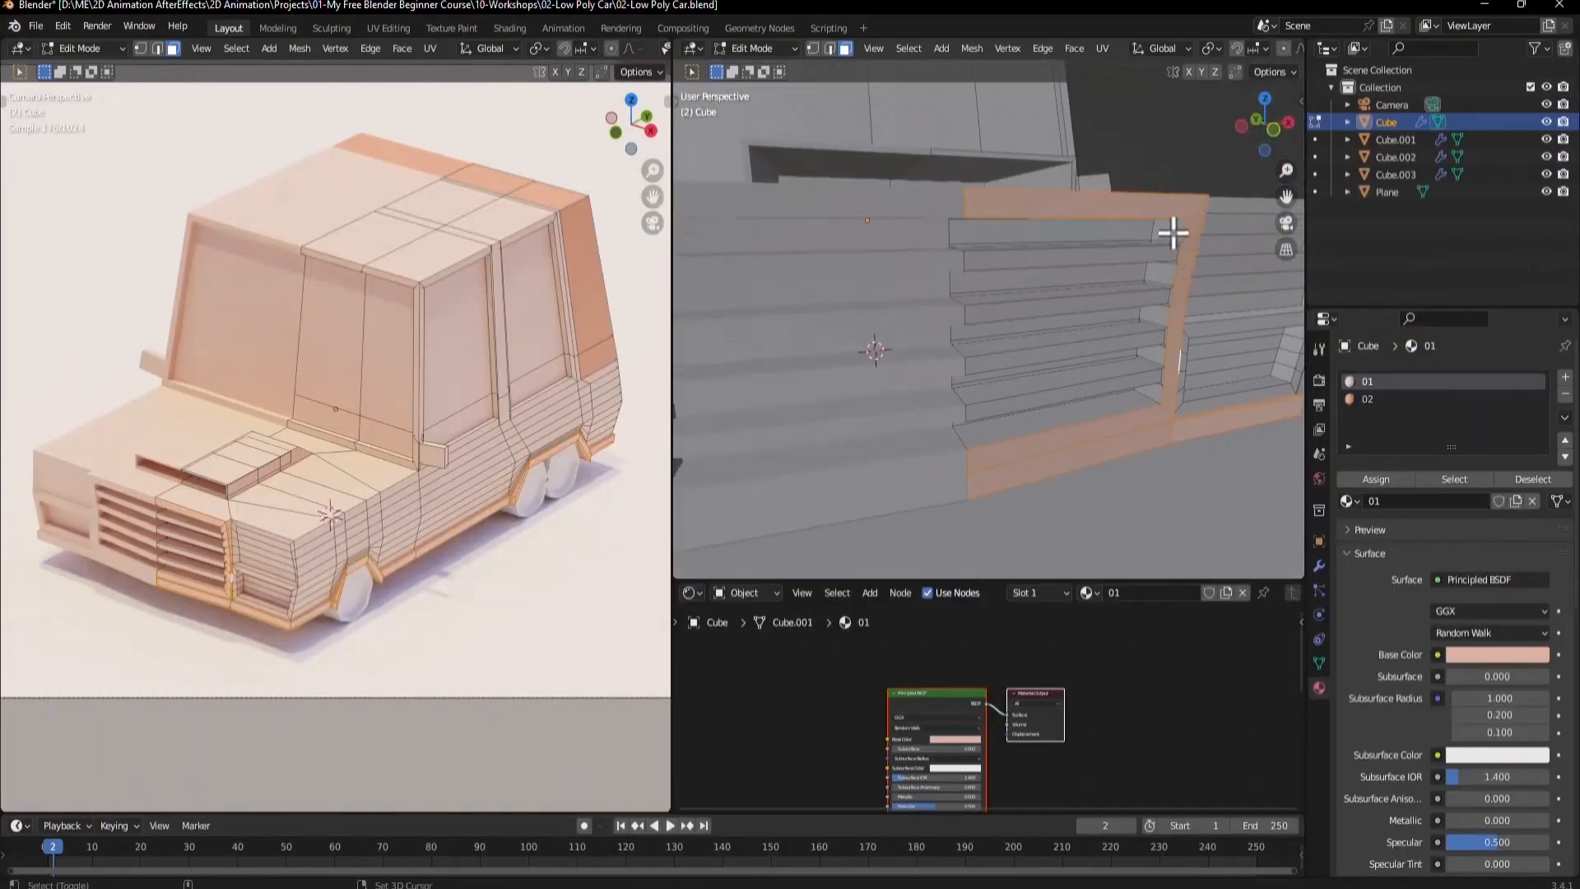
shift+click(1173, 234)
shift+click(1162, 273)
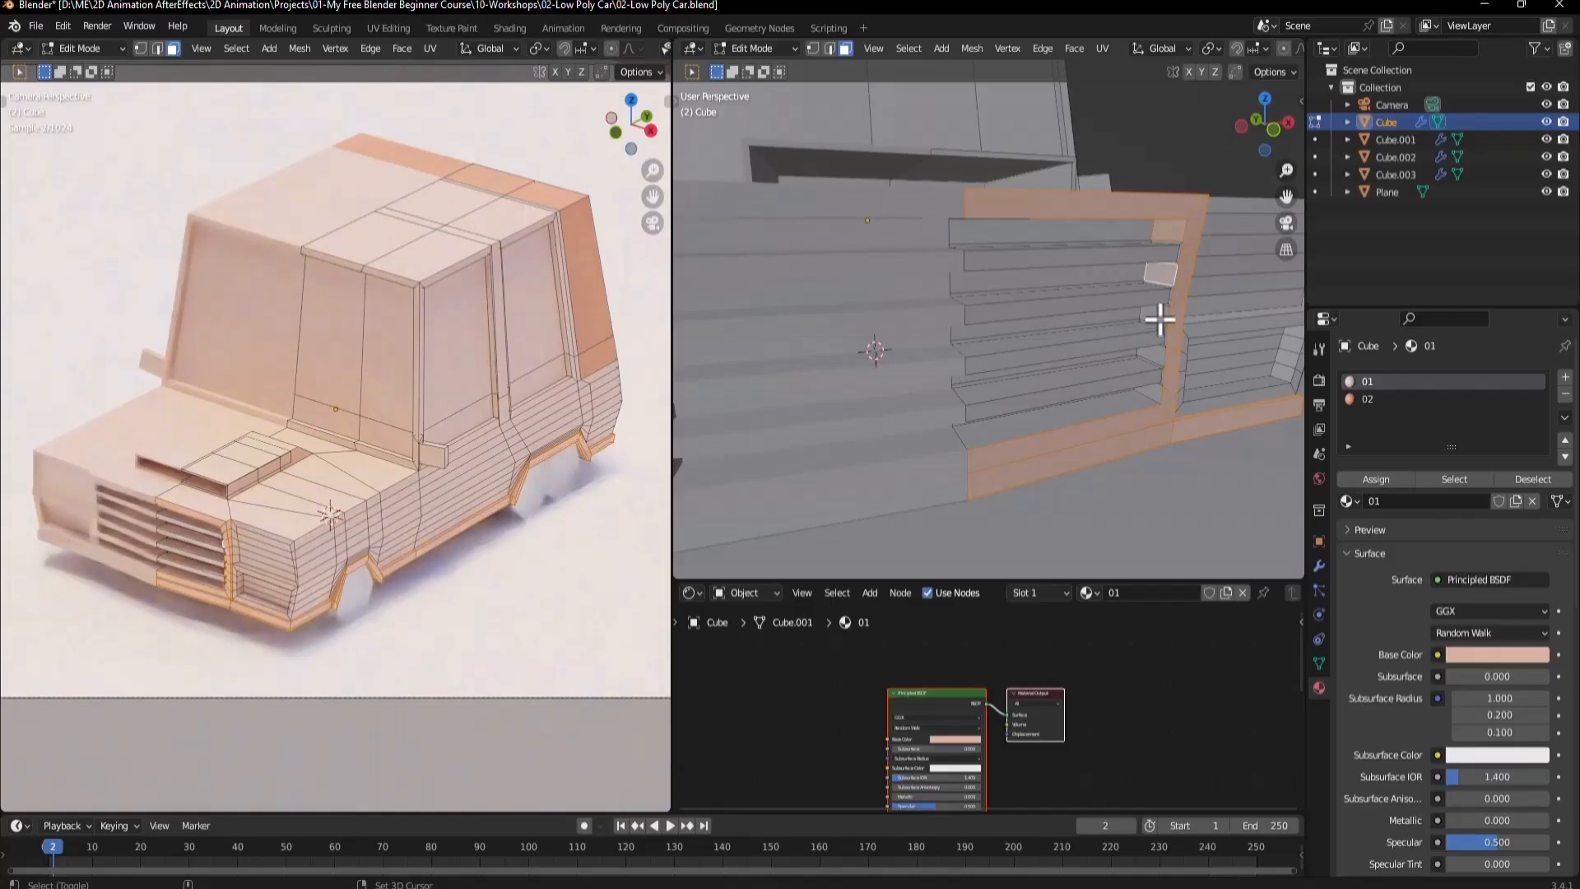
shift+click(1159, 322)
shift+click(1157, 353)
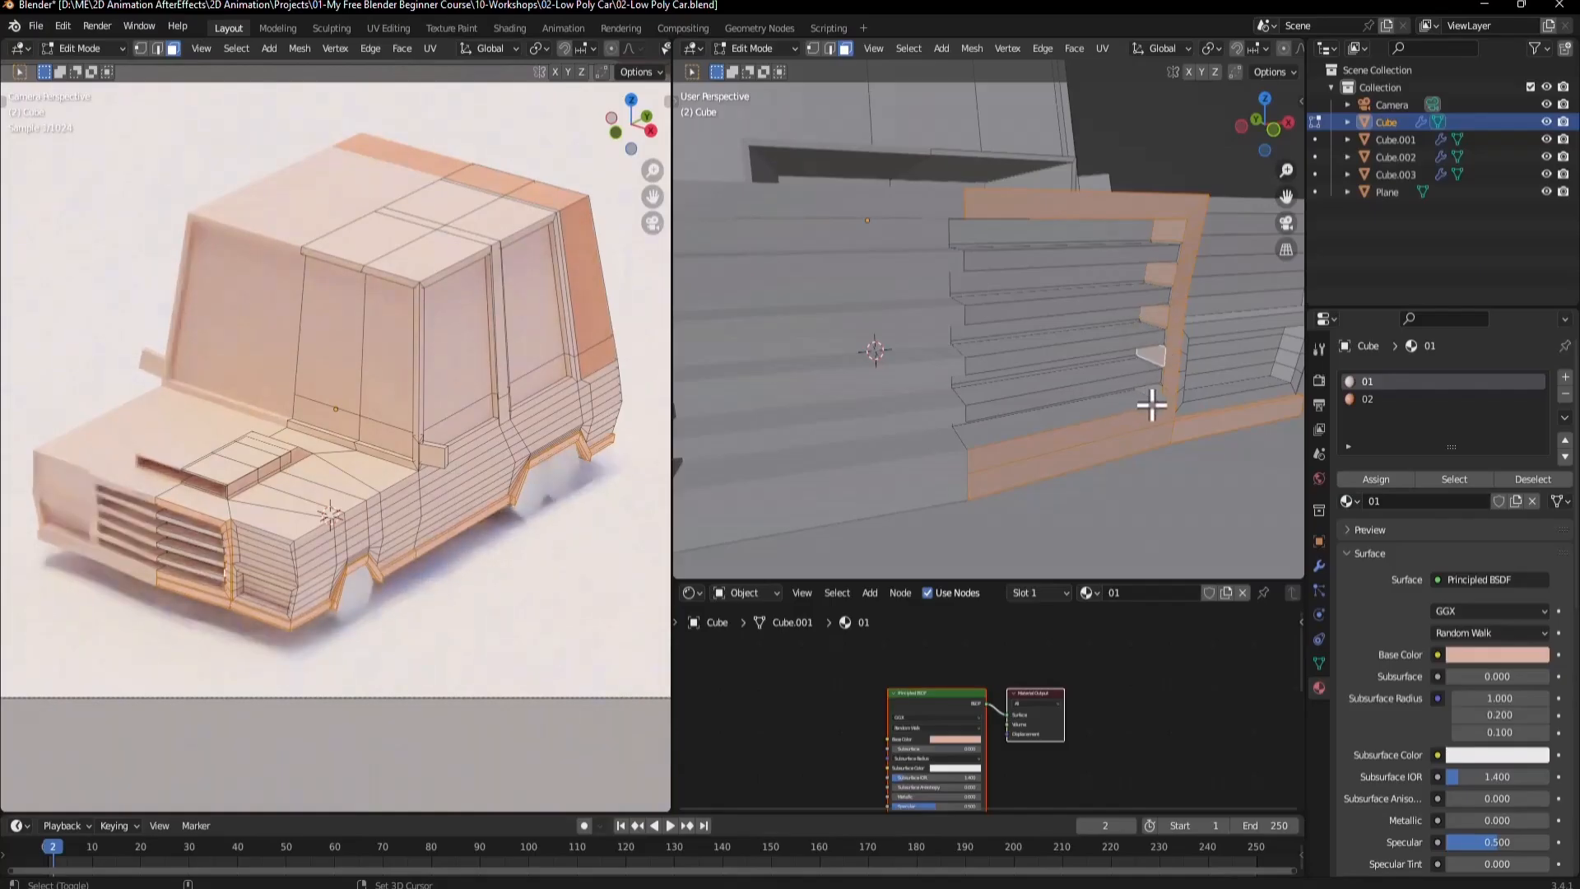
shift+click(1152, 401)
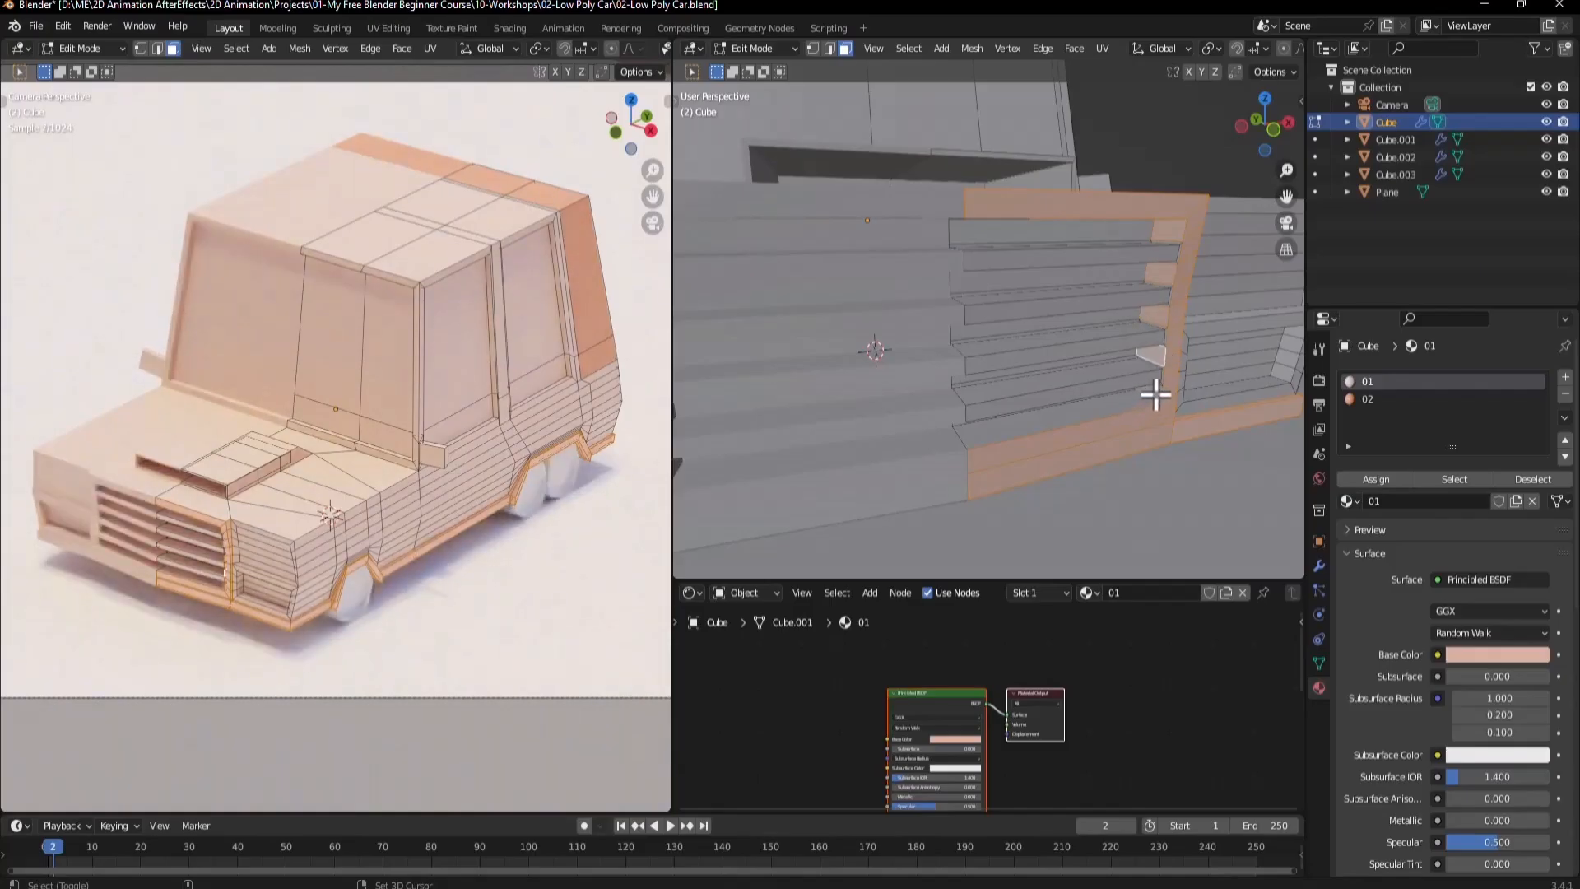
Assign orange material 02 to the selected lower trim and grille frame faces and return to Object Mode.
click(1366, 399)
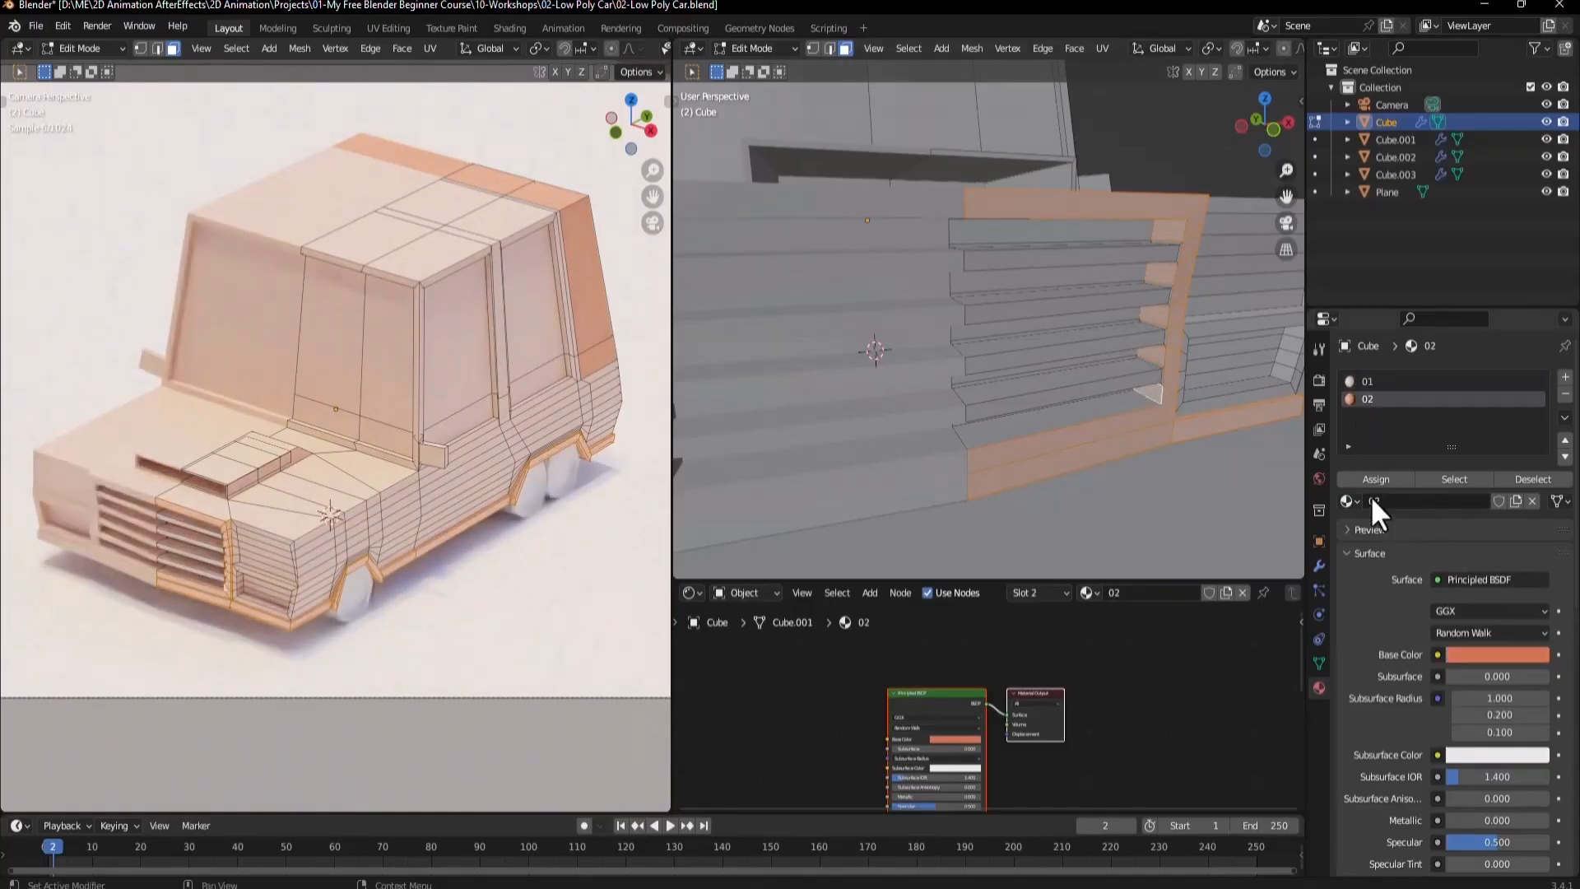
click(1390, 482)
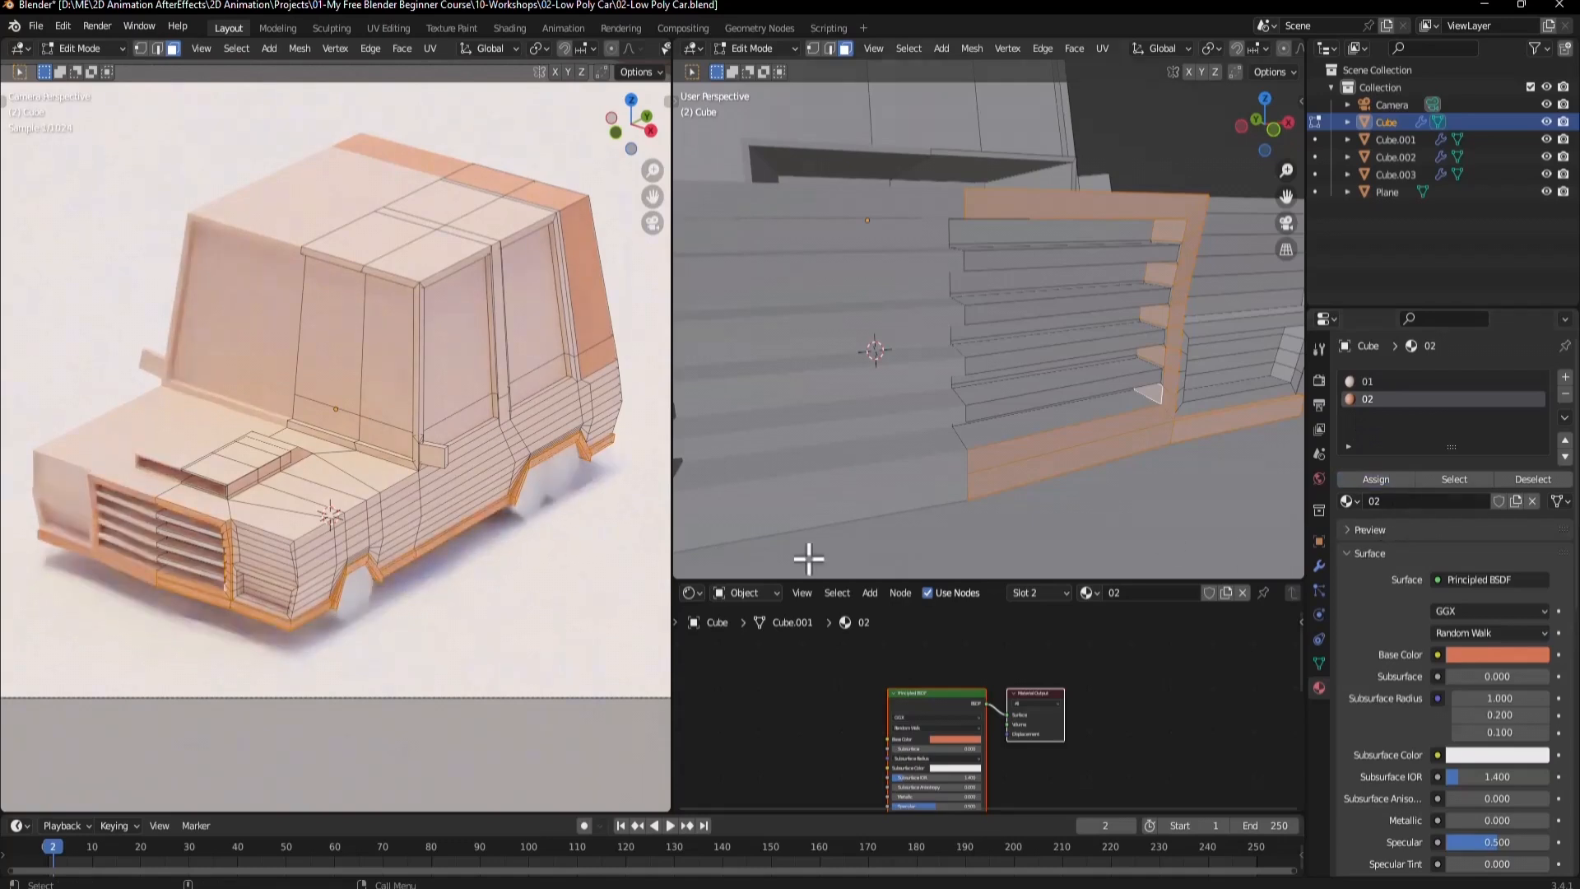
key(Tab)
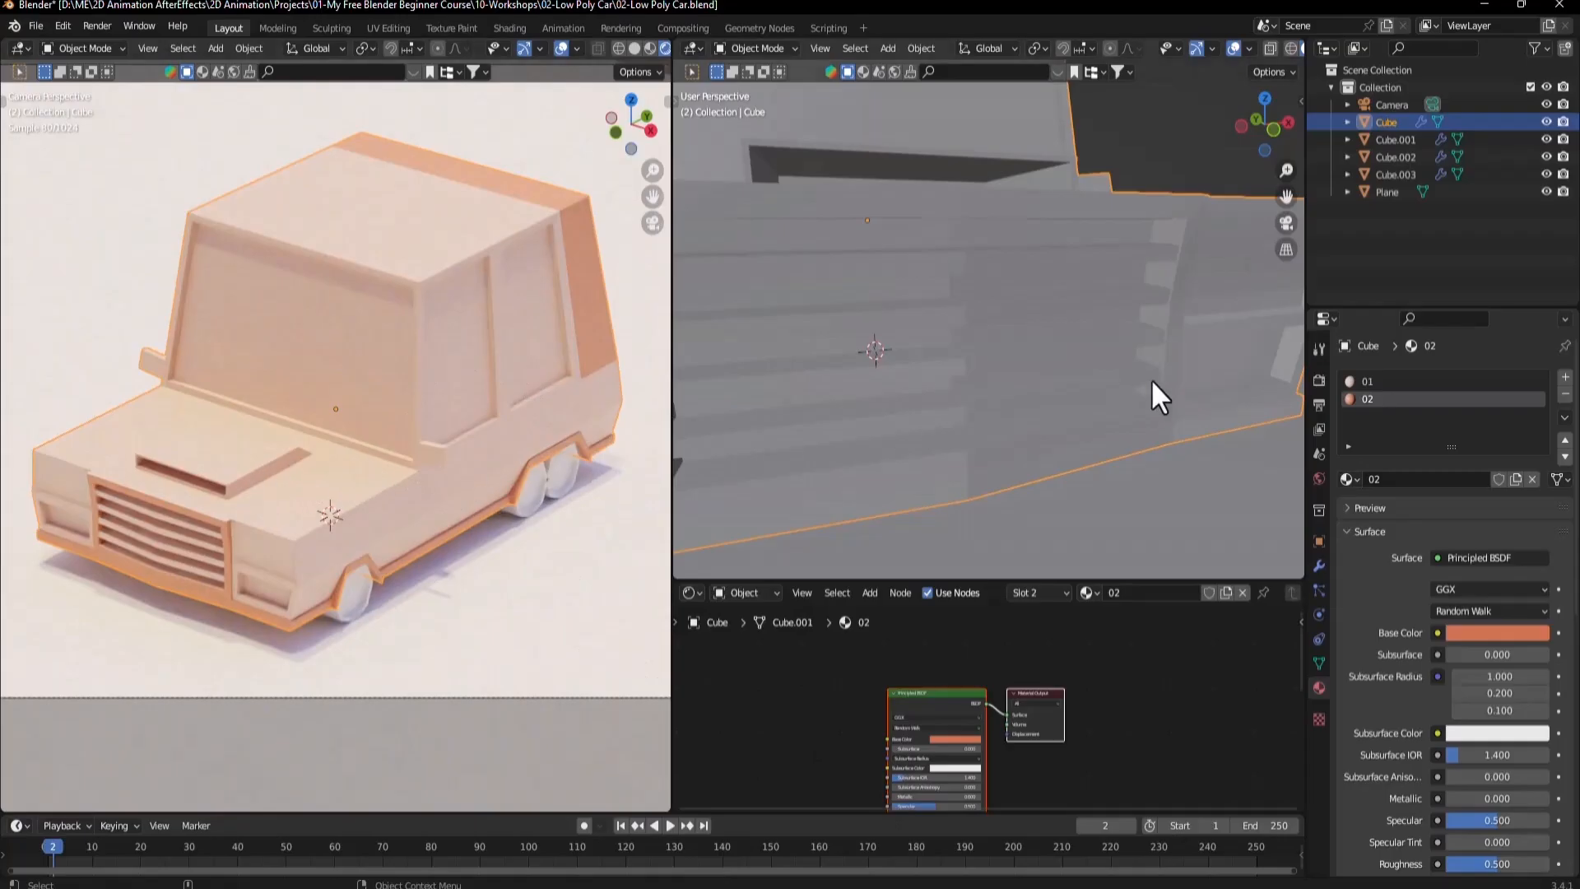
In Edit Mode, select the top of the hood scoop and grow the selection once to include its surrounding faces.
key(Tab)
scroll(1135, 397, down, 5)
middle_drag(1045, 395, 902, 437)
scroll(853, 439, up, 4)
click(909, 444)
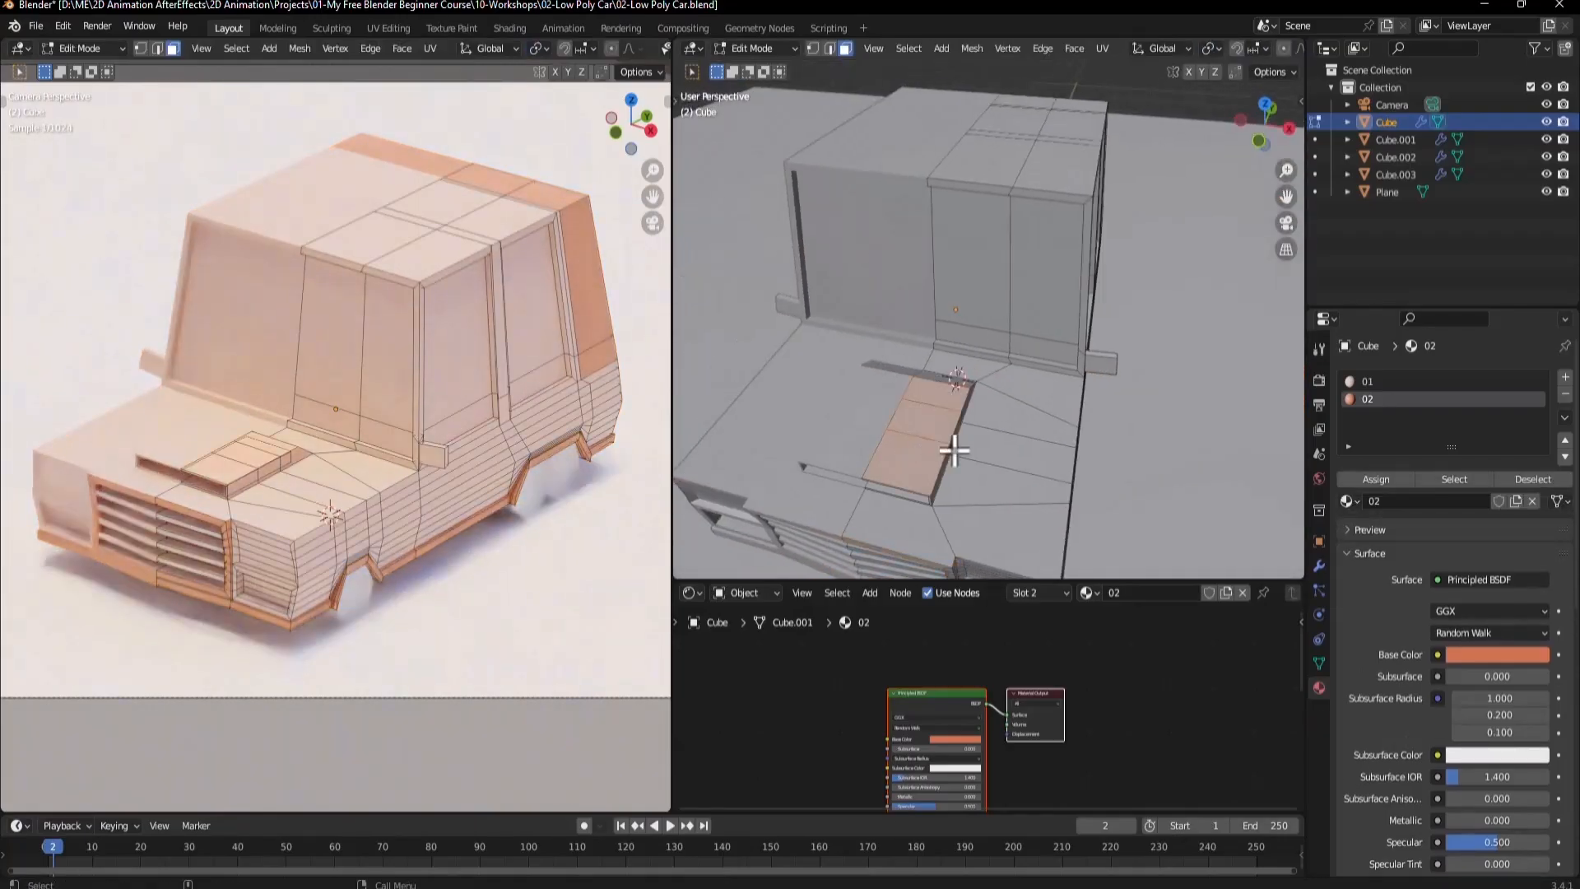
key(ctrl+KP_Add)
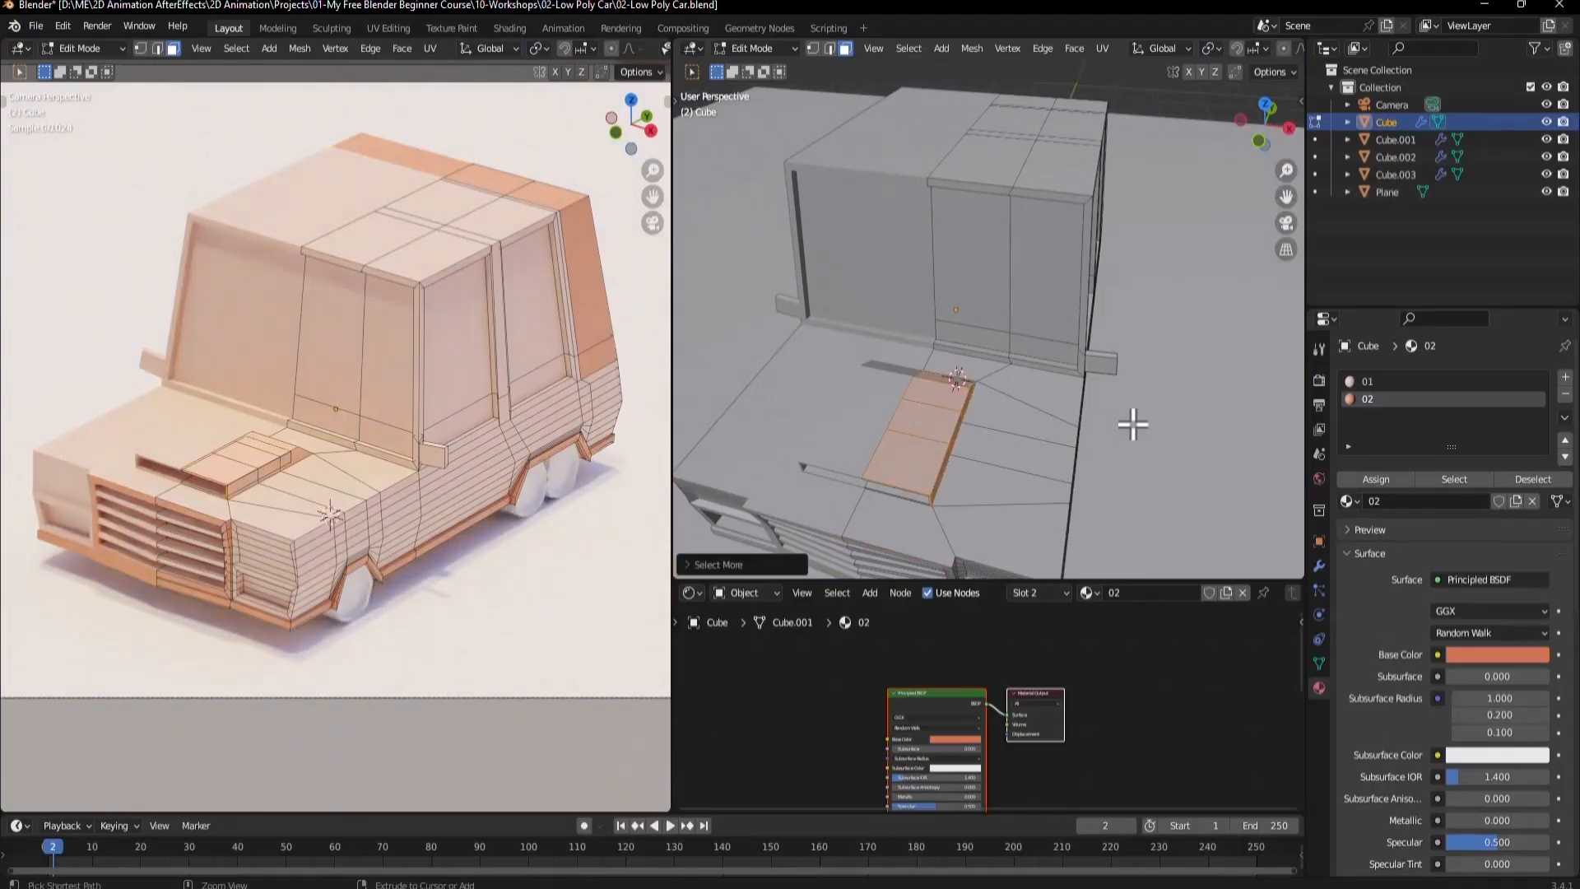
Add the floor face inside the hood scoop's opening to the selection and assign material 02 to the scoop.
scroll(998, 469, up, 3)
middle_drag(931, 501, 966, 480)
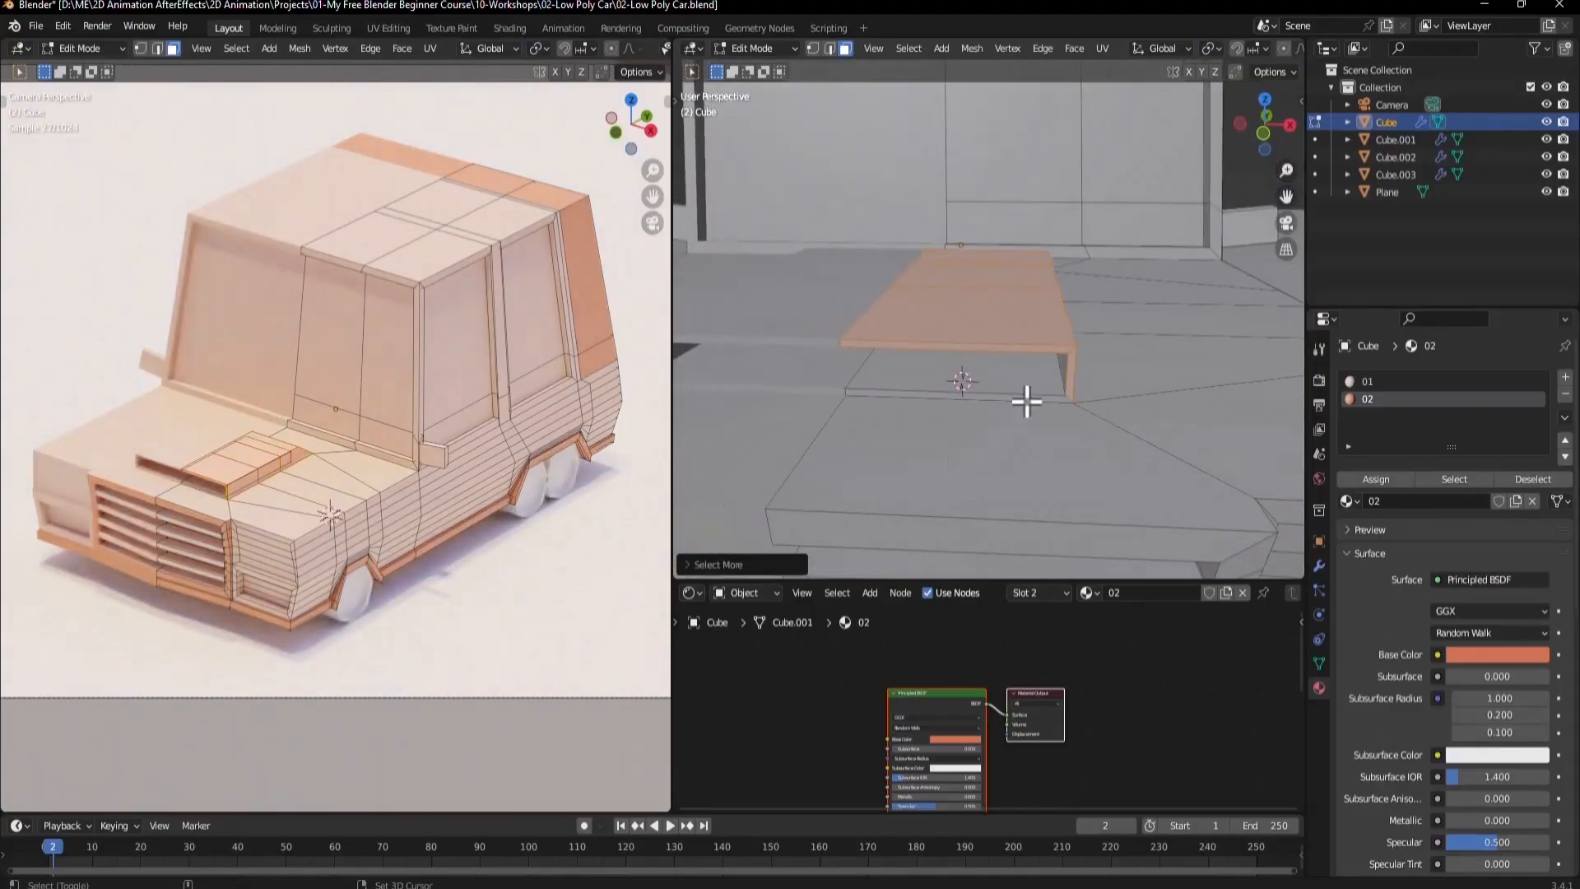
shift+click(1030, 396)
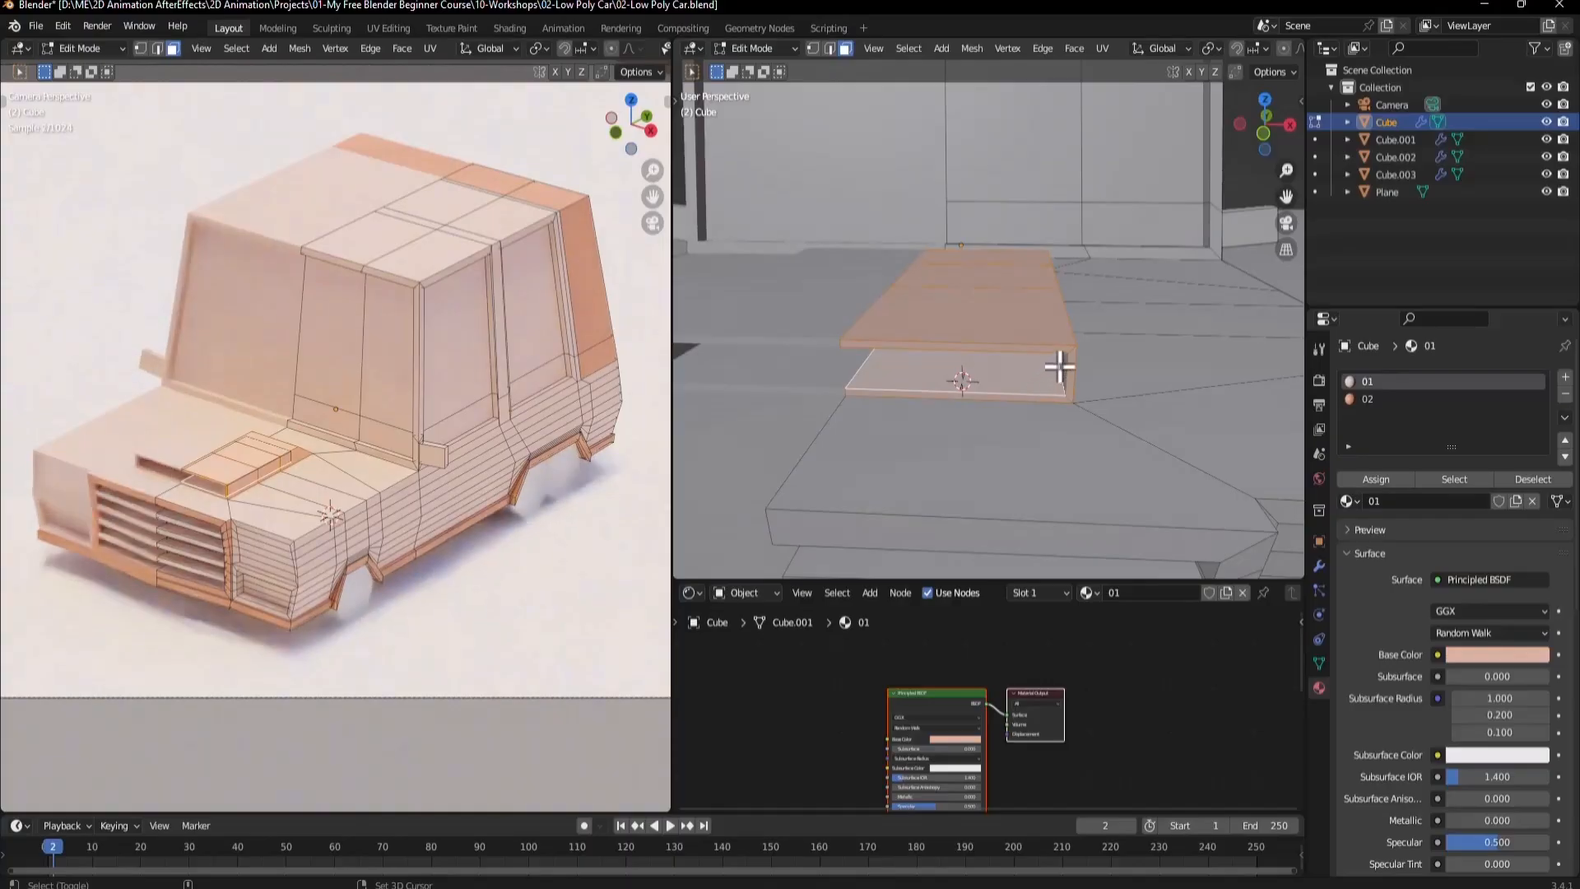
middle_drag(1053, 384, 1051, 363)
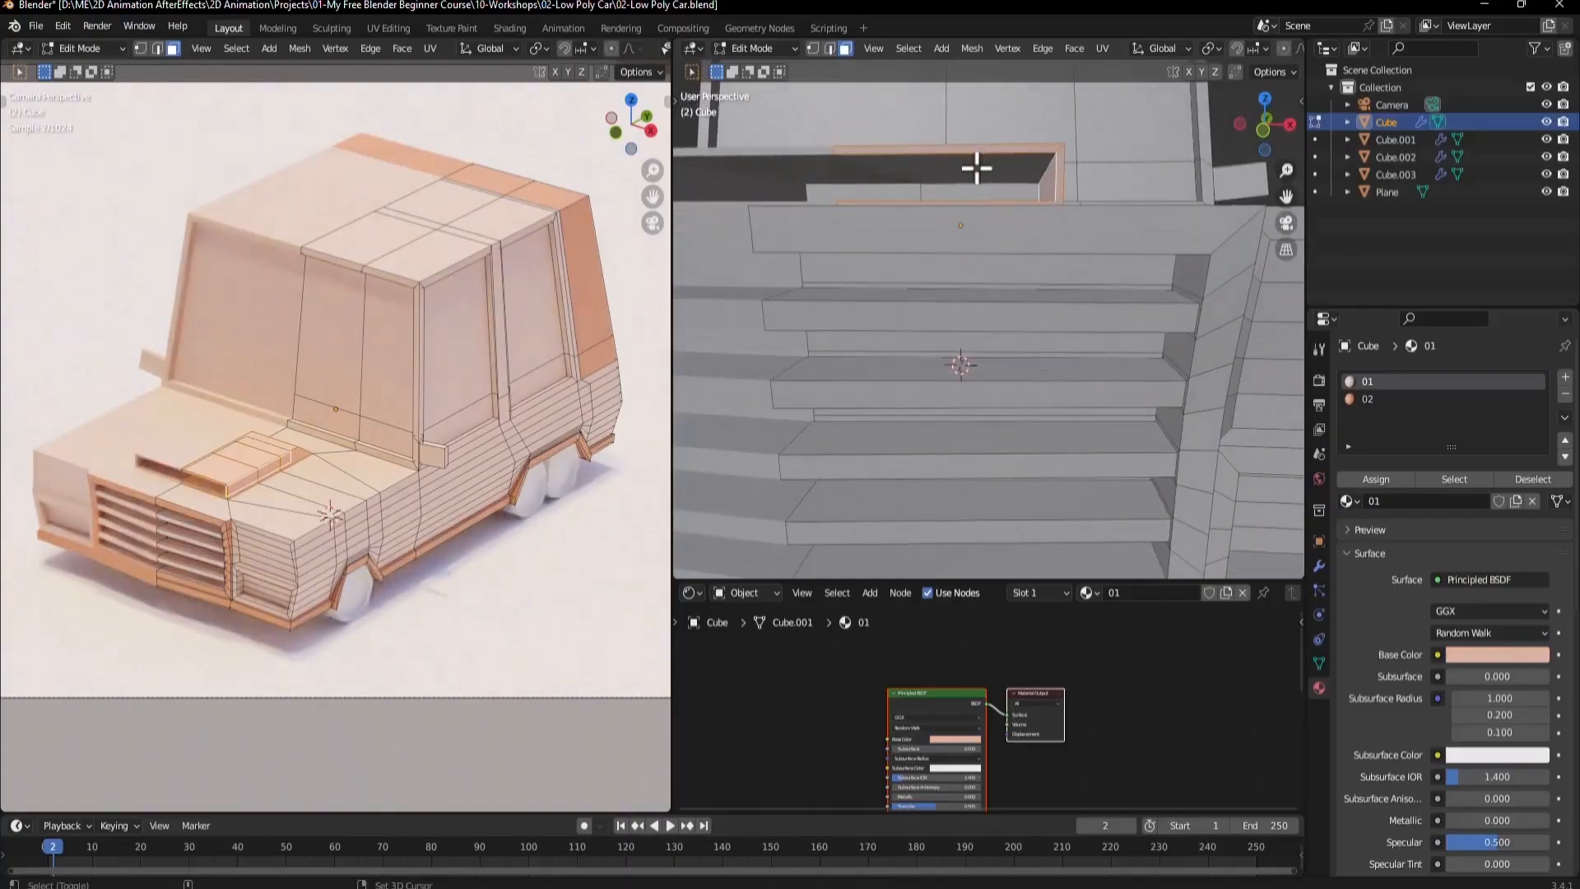
middle_drag(996, 212, 1013, 250)
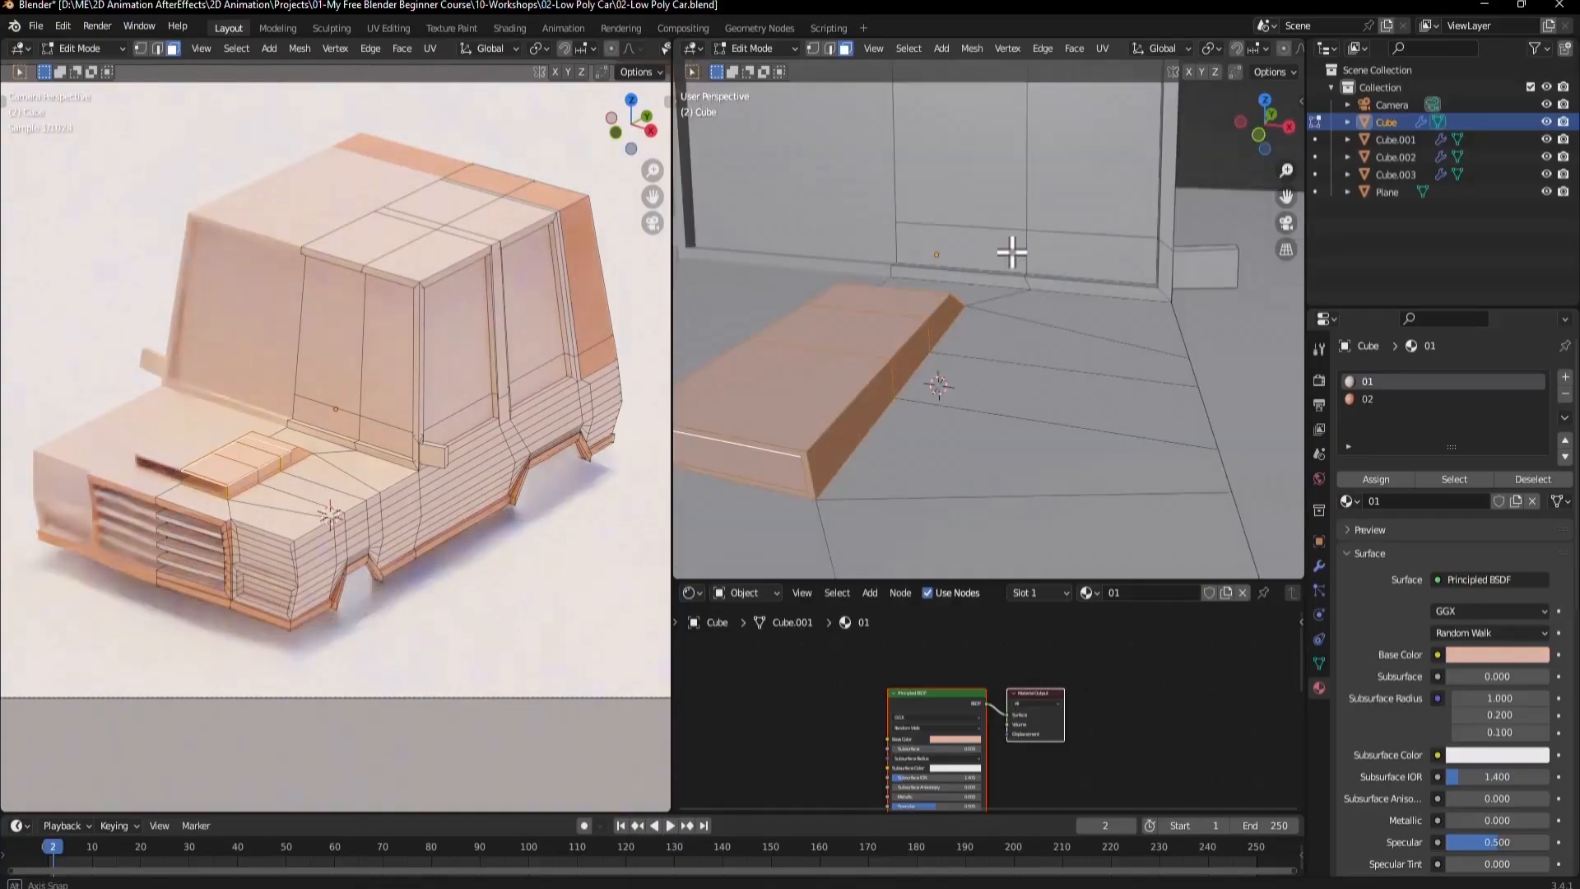
click(1379, 398)
click(1376, 477)
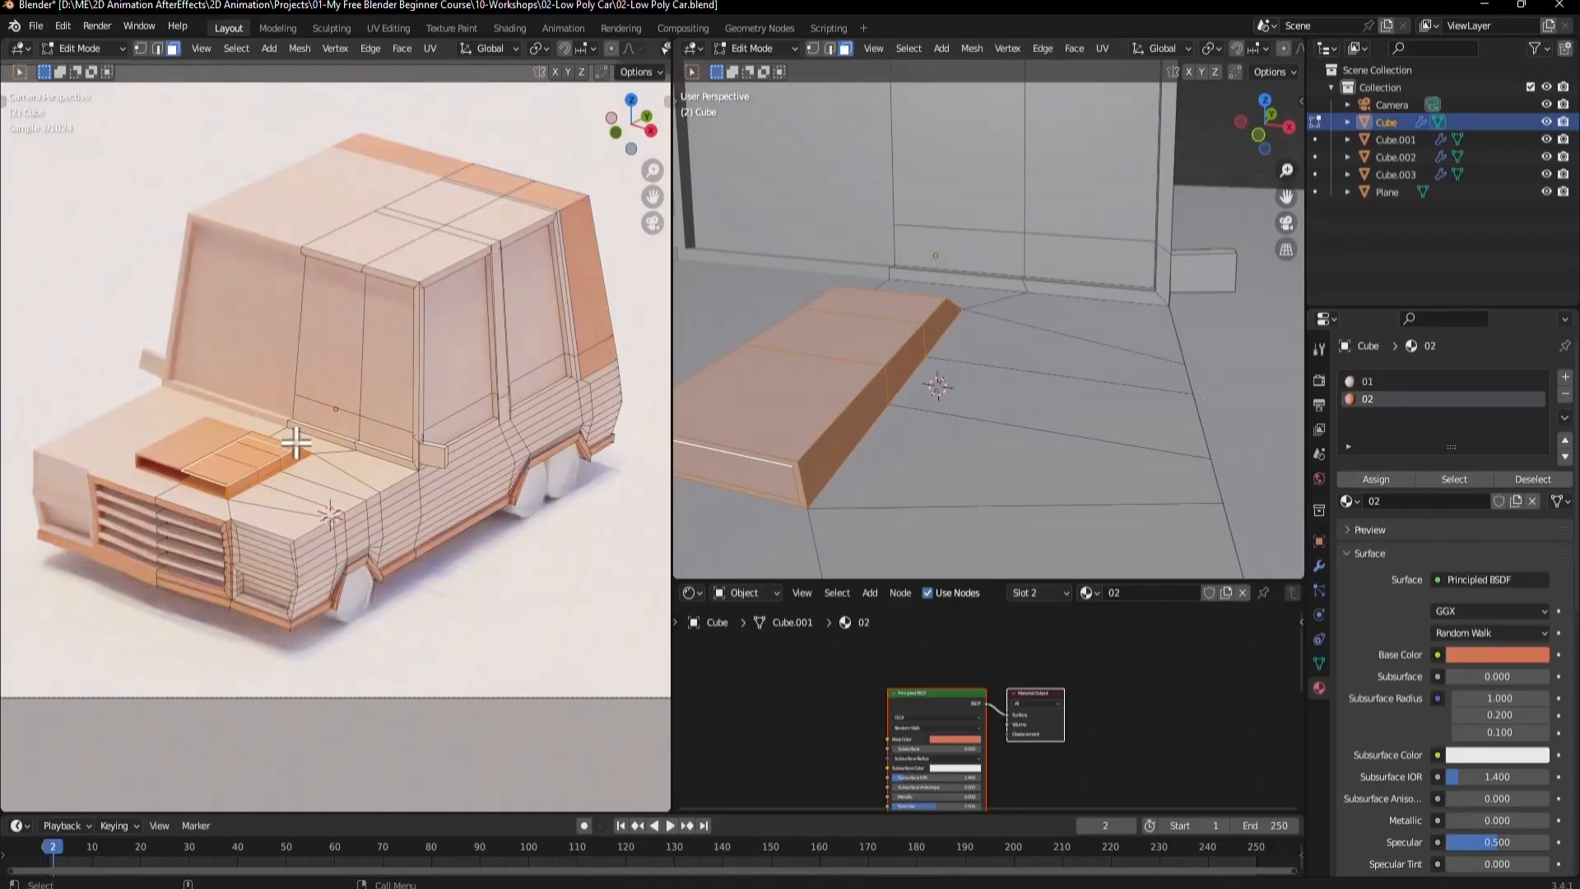
Select the side mirror's end face, grow the selection over the mirror, assign material 02, and return to Object Mode.
middle_drag(1210, 270, 967, 373)
click(966, 374)
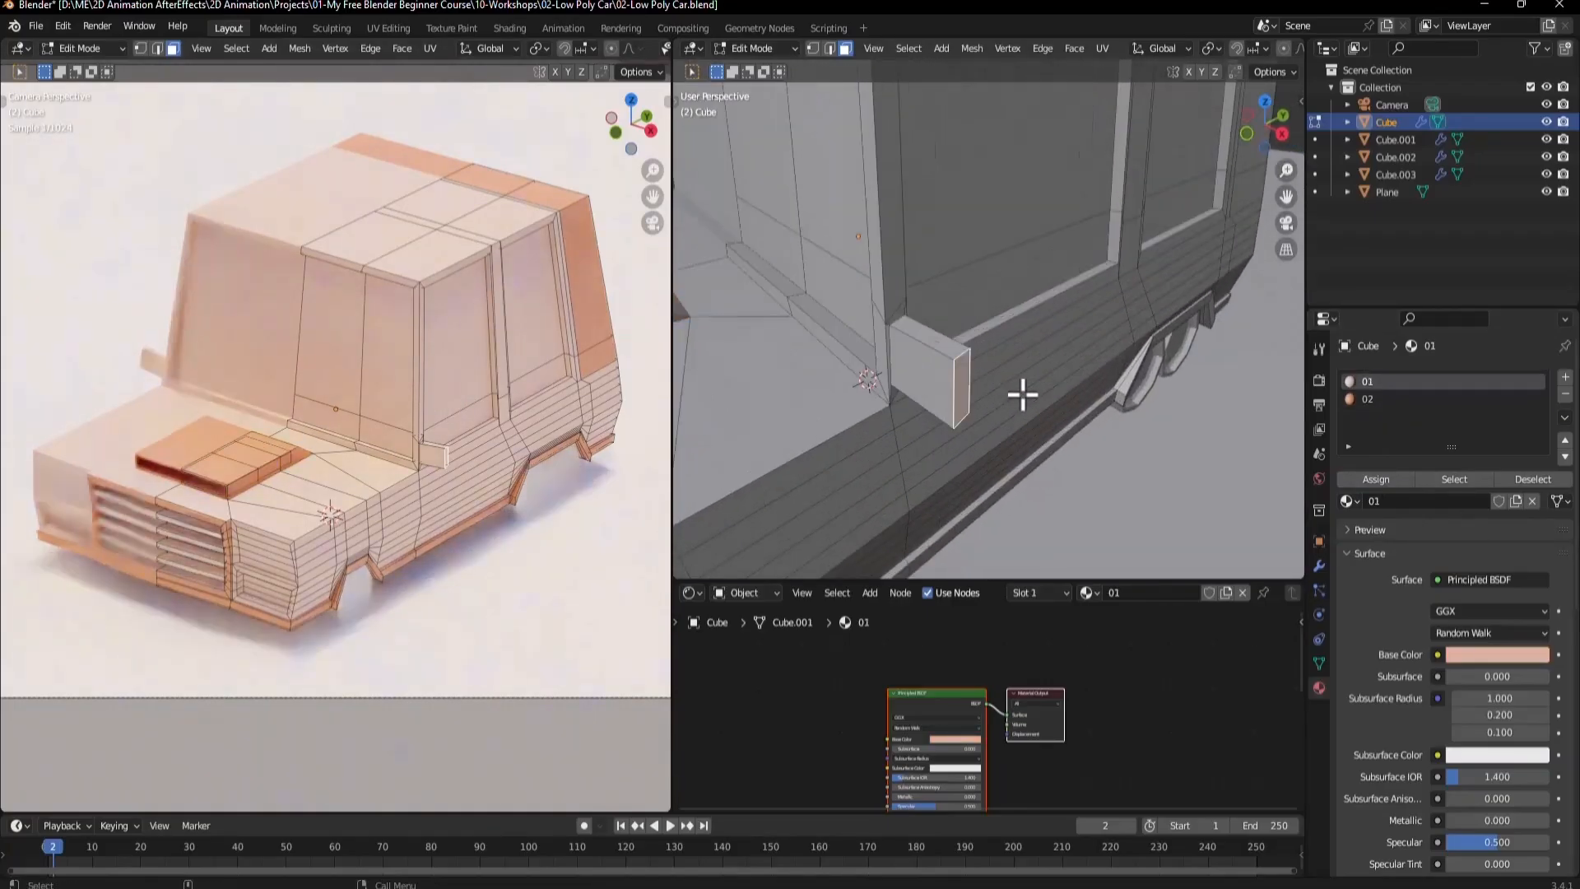
key(ctrl+KP_Add)
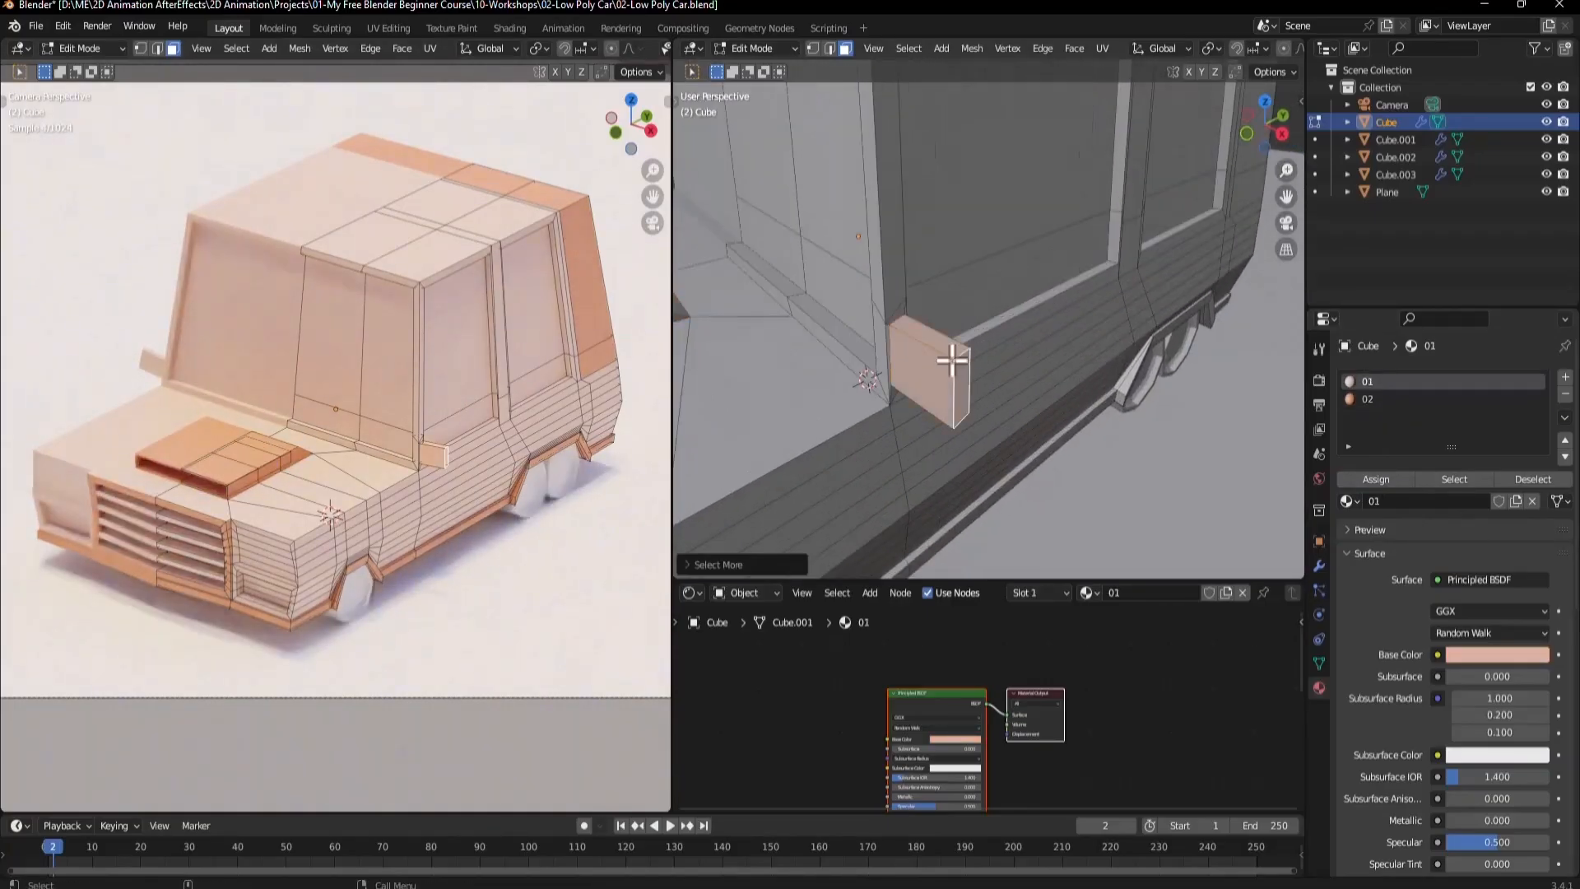
middle_drag(1022, 395, 918, 346)
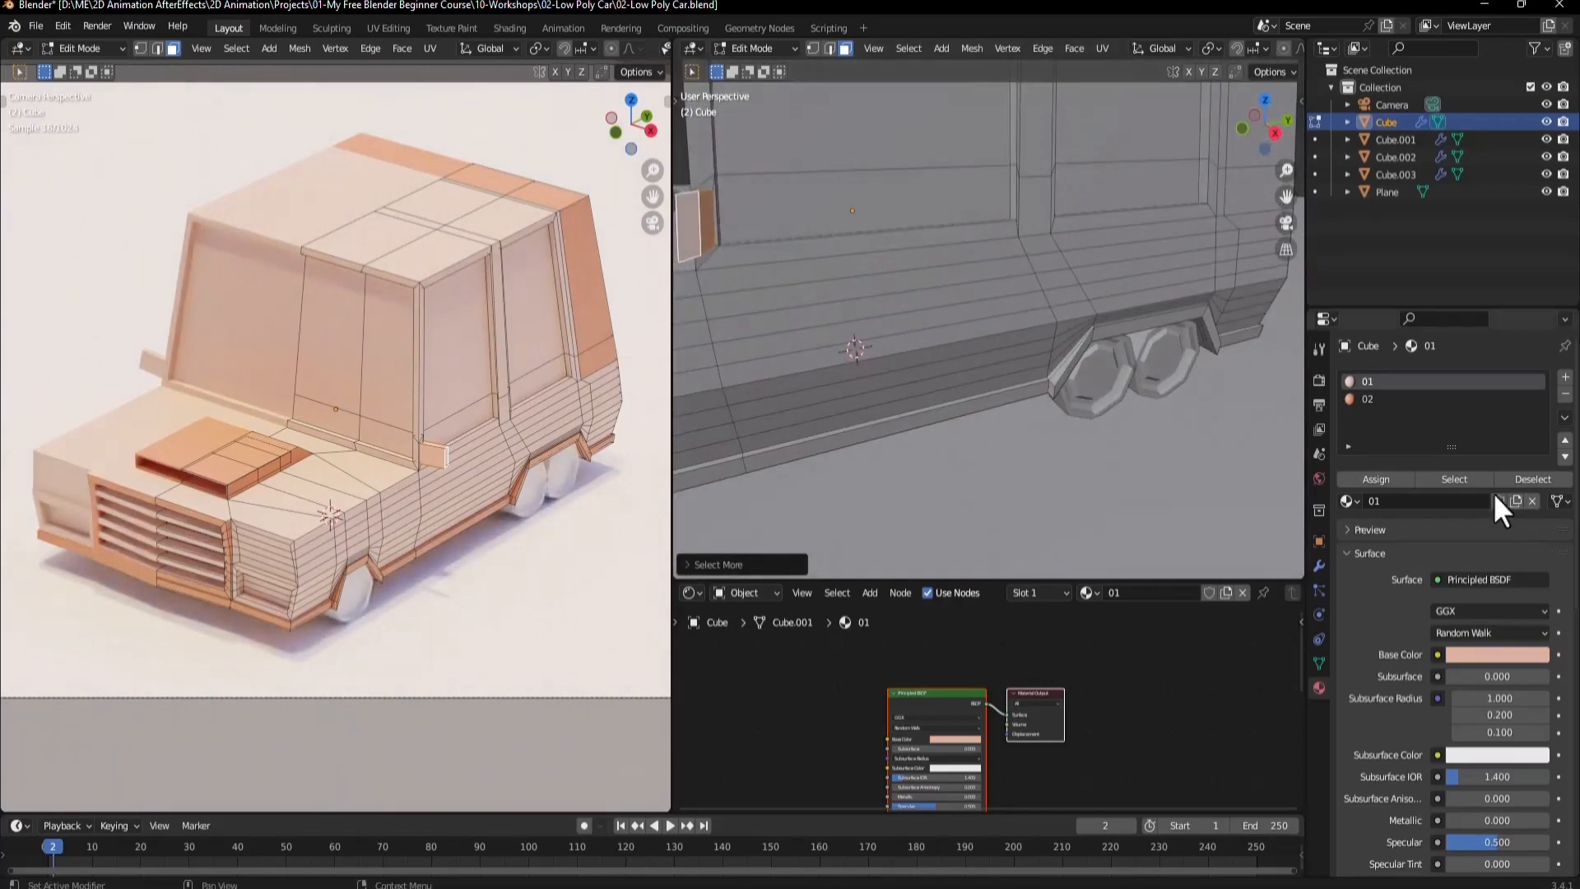
click(1364, 395)
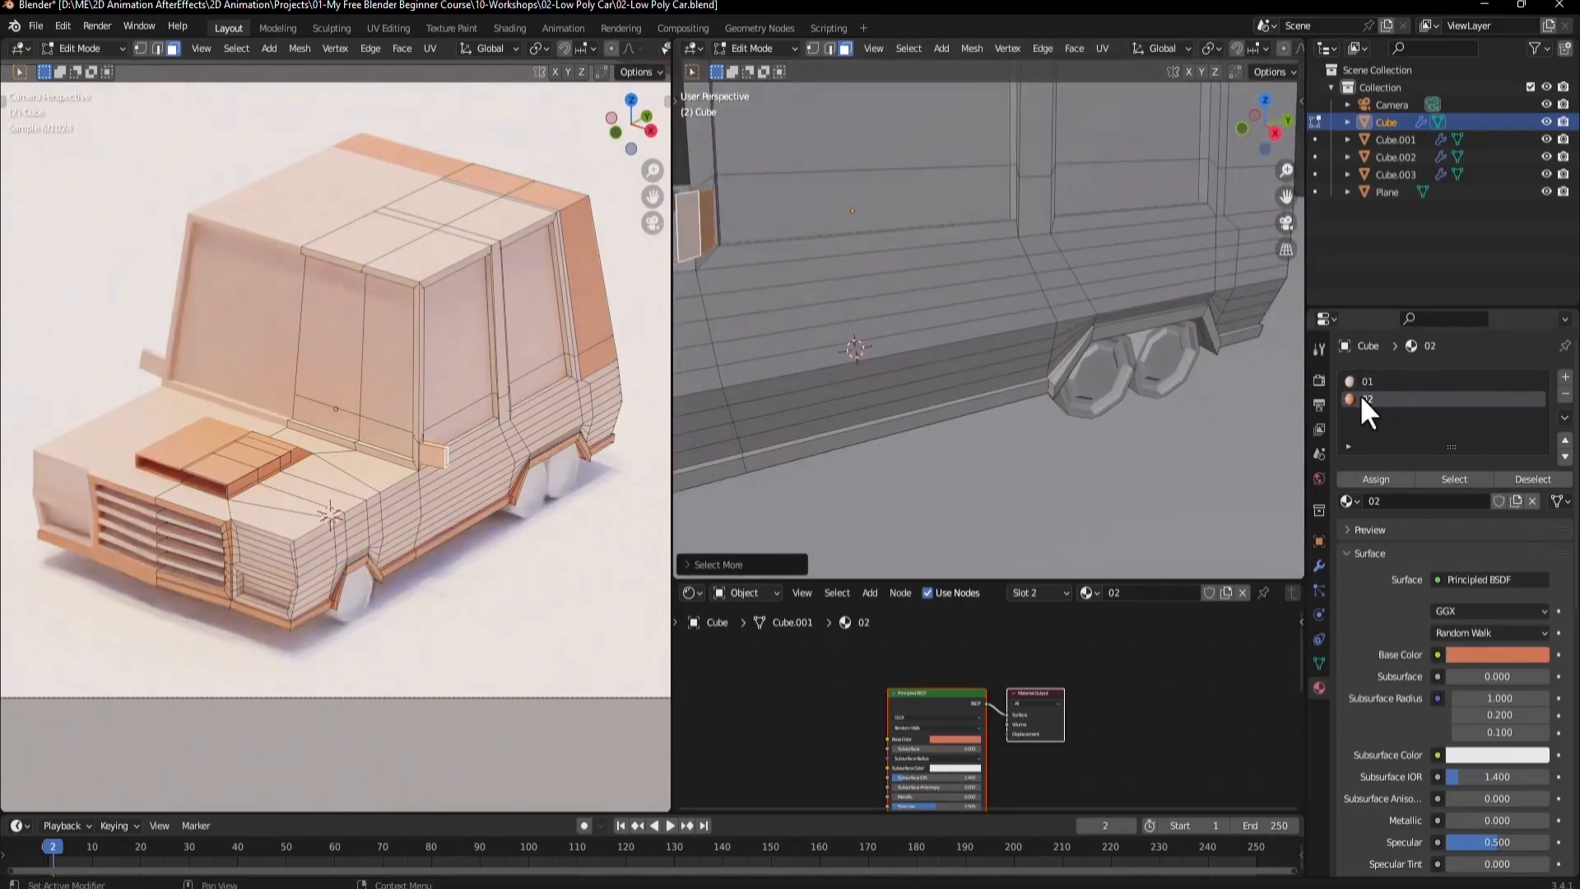
click(1389, 479)
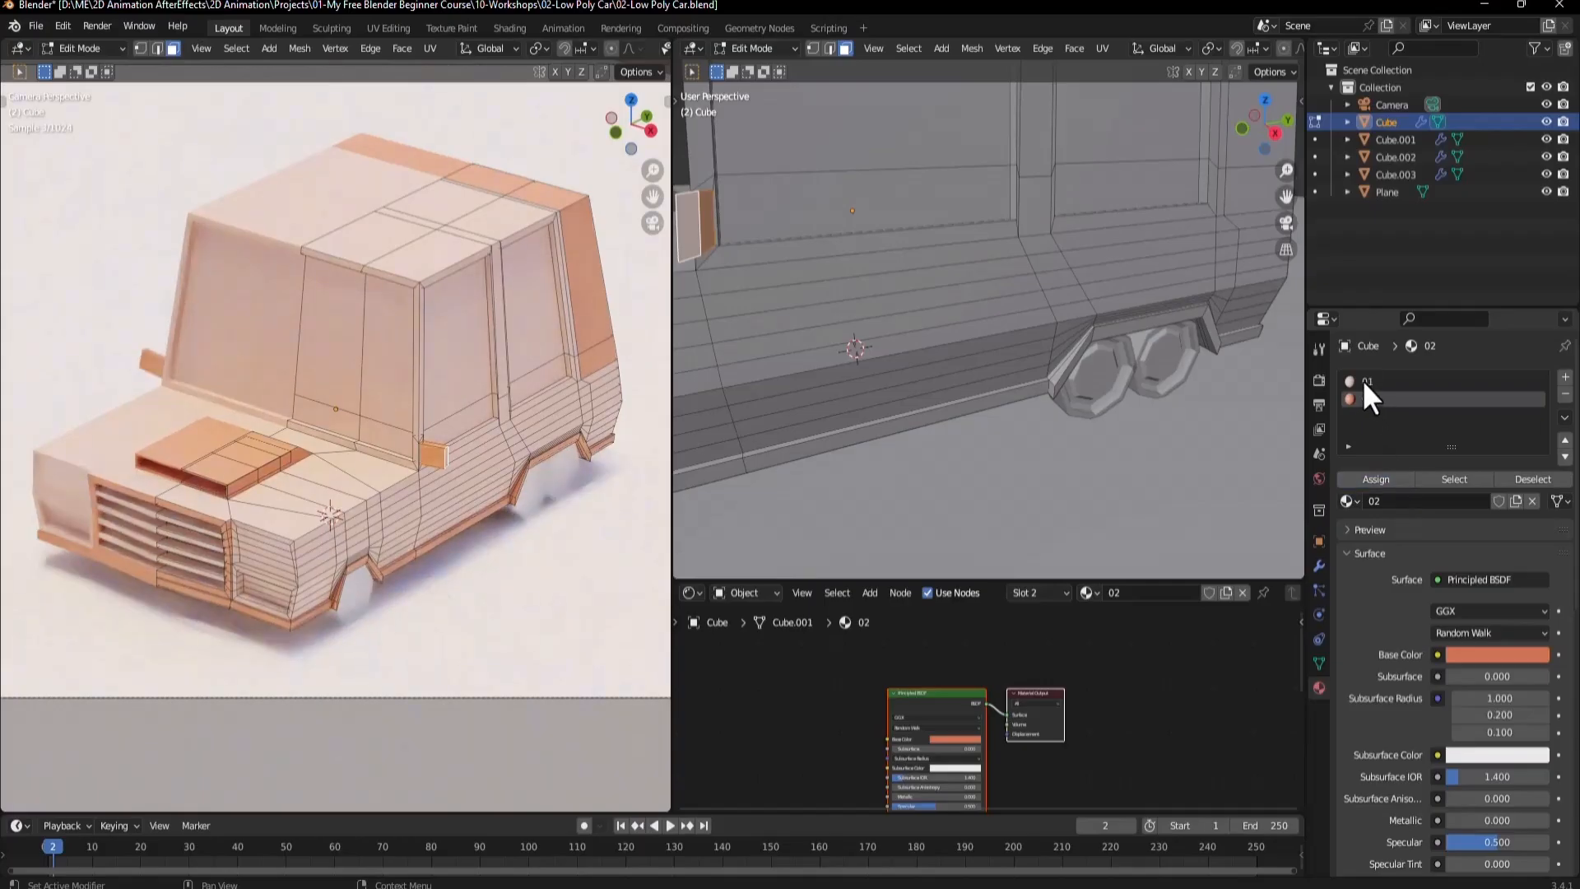
key(Tab)
Compare the rendered car's orange and pink areas with the reference image.
scroll(383, 458, down, 5)
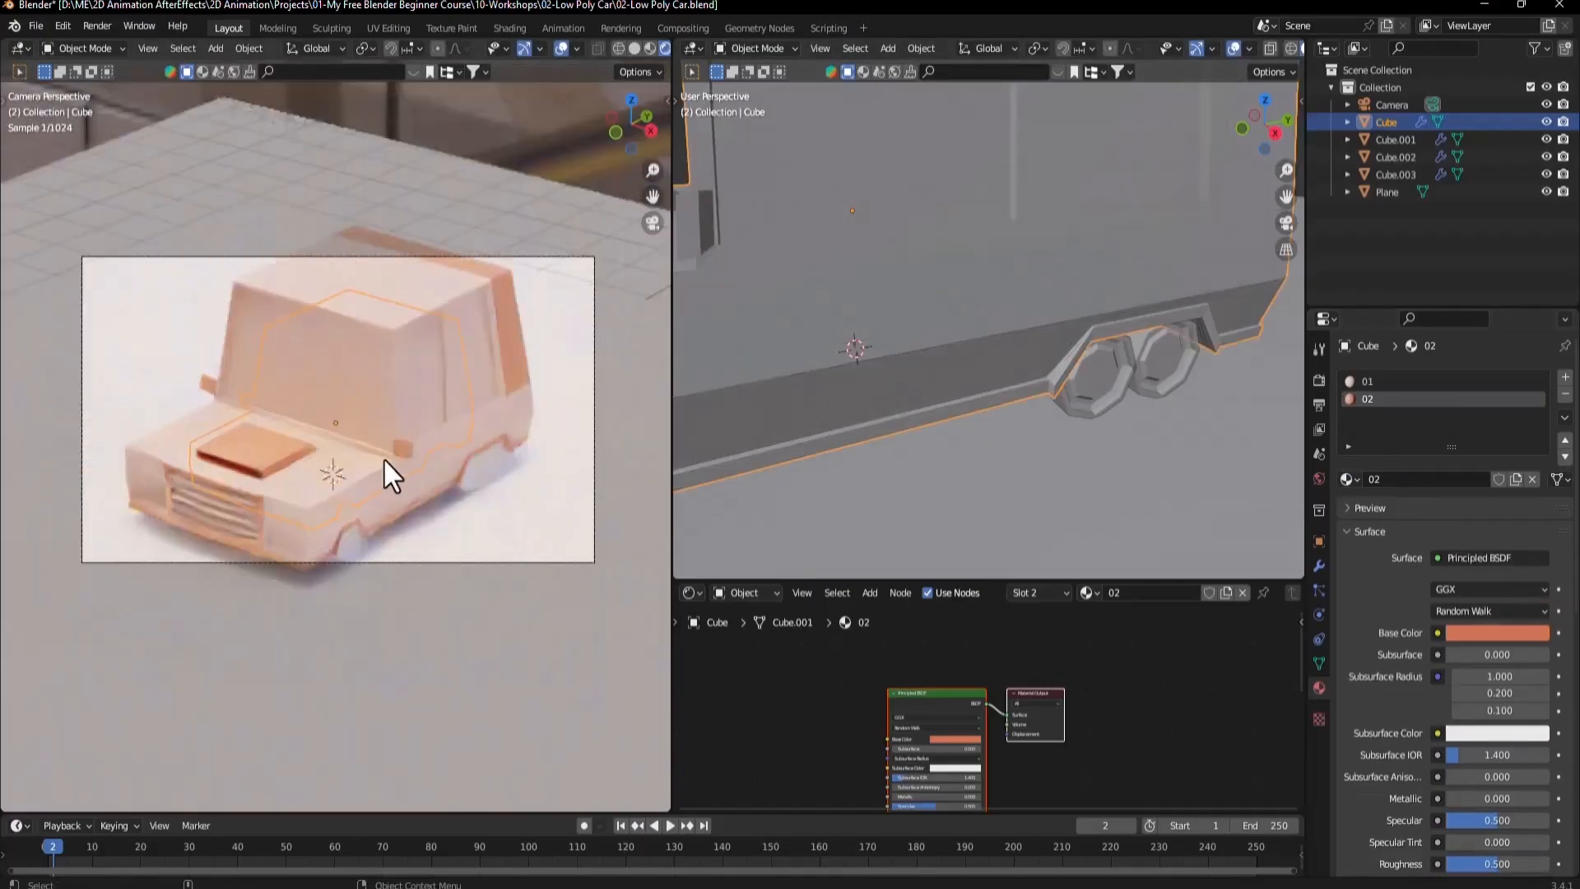
scroll(408, 397, up, 5)
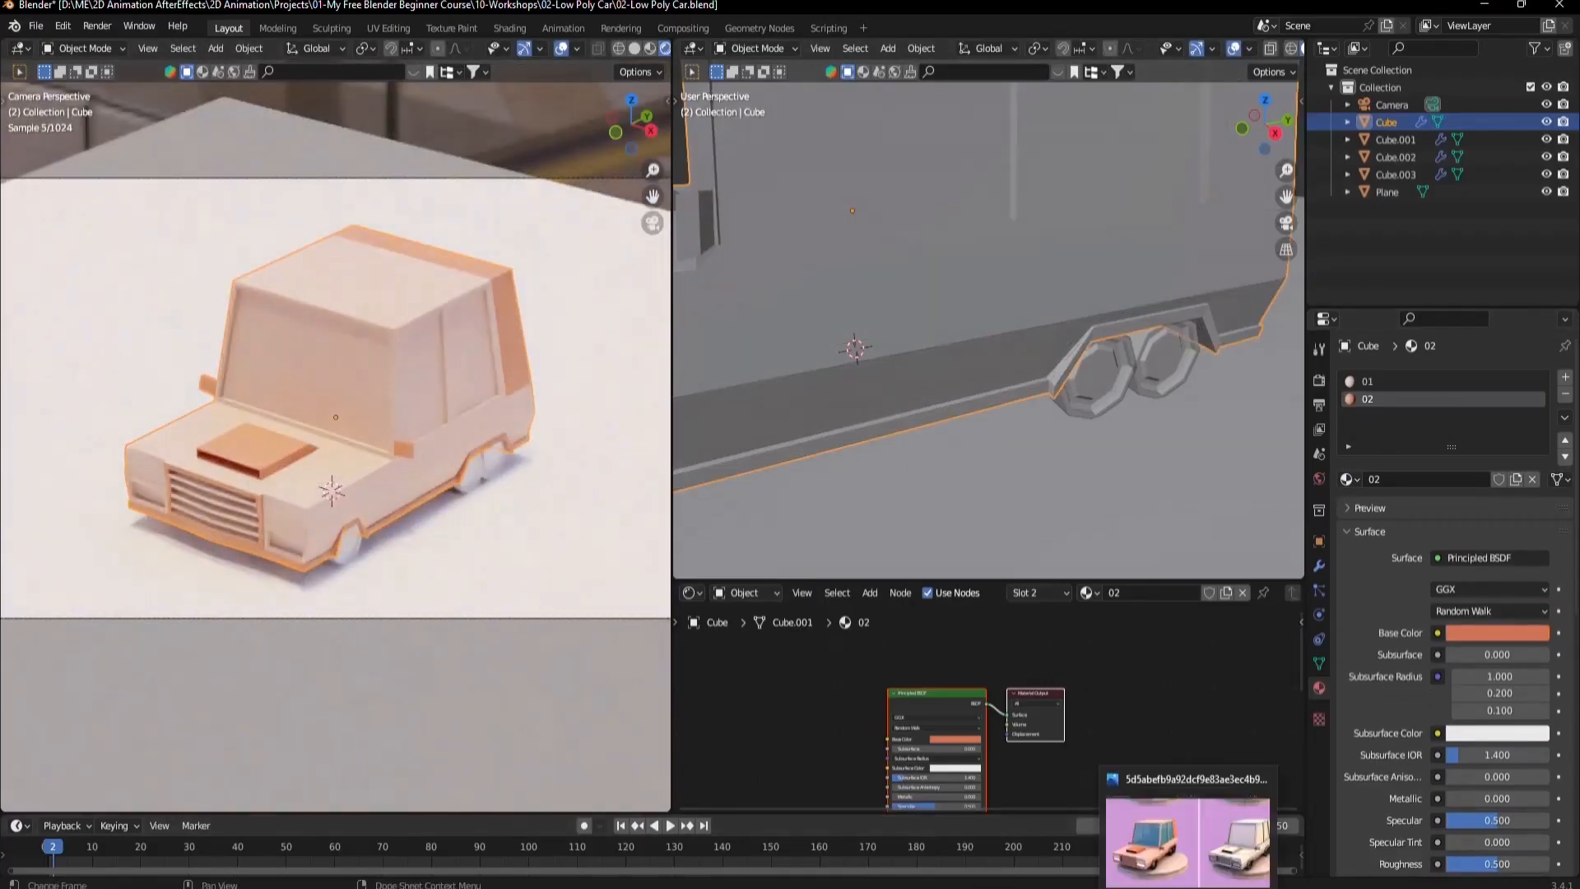
click(1191, 836)
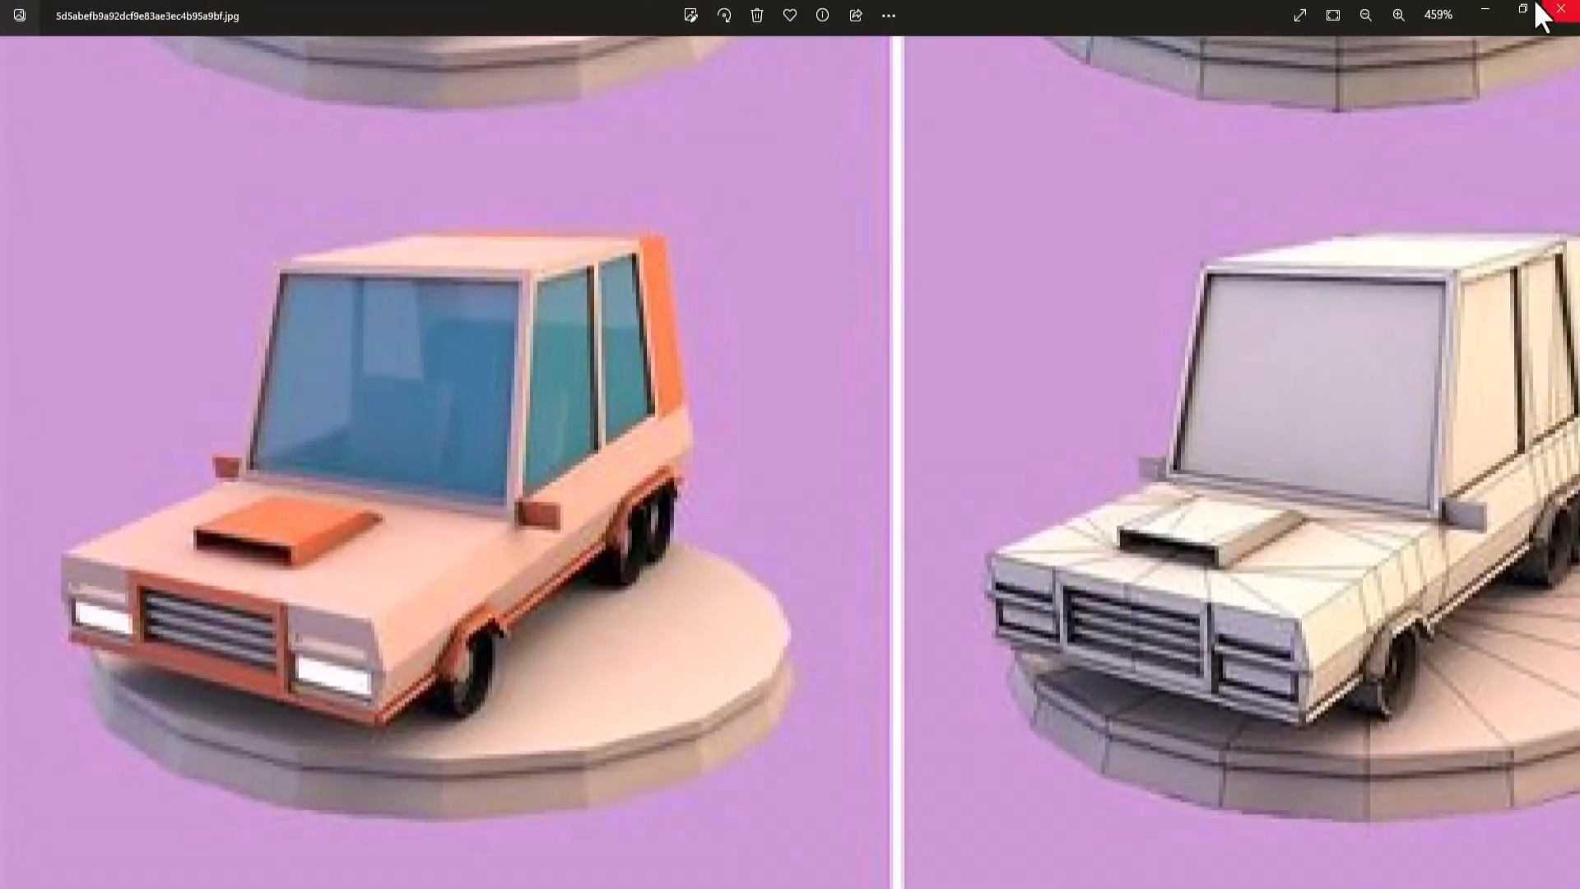
click(1486, 9)
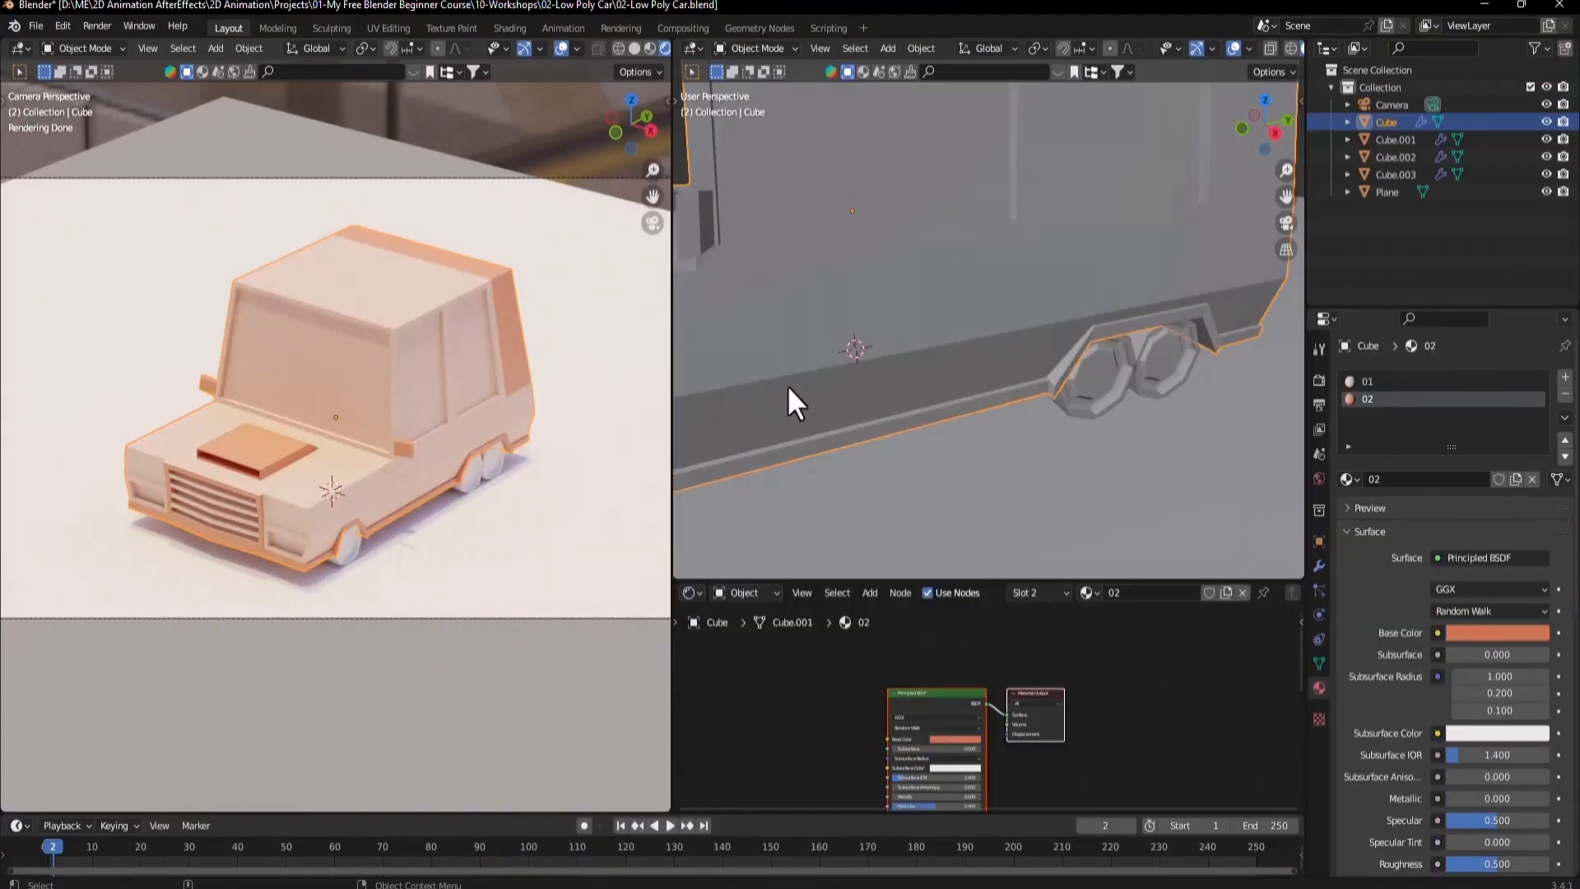
In Edit Mode, select the front faces of the four horizontal grille slats on the car body.
middle_drag(787, 384, 1029, 363)
middle_drag(827, 467, 888, 403)
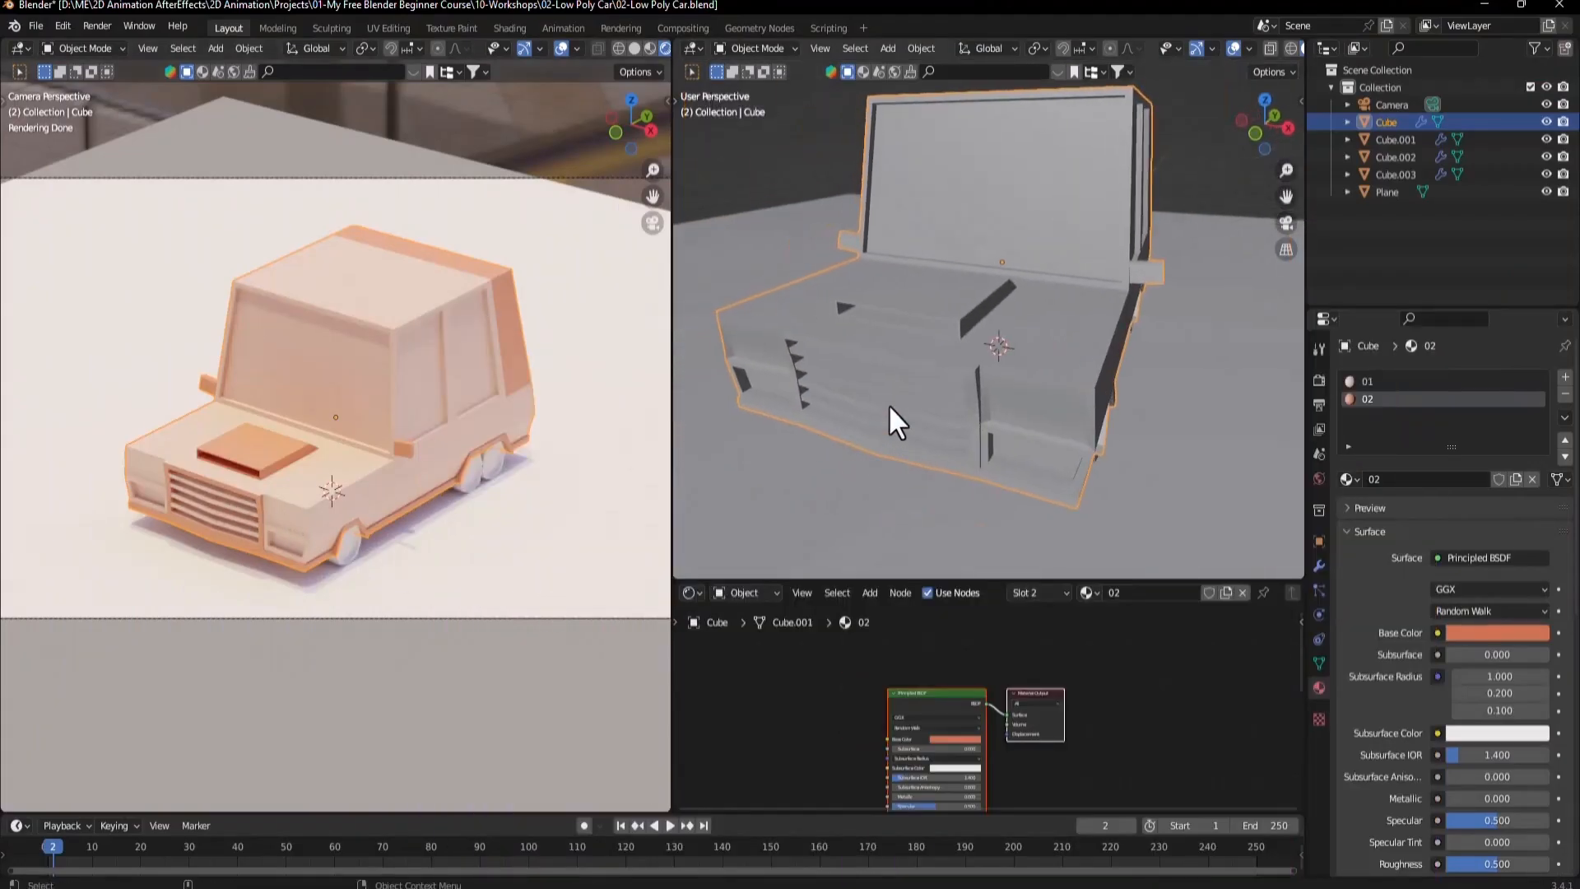
key(Tab)
scroll(888, 415, up, 3)
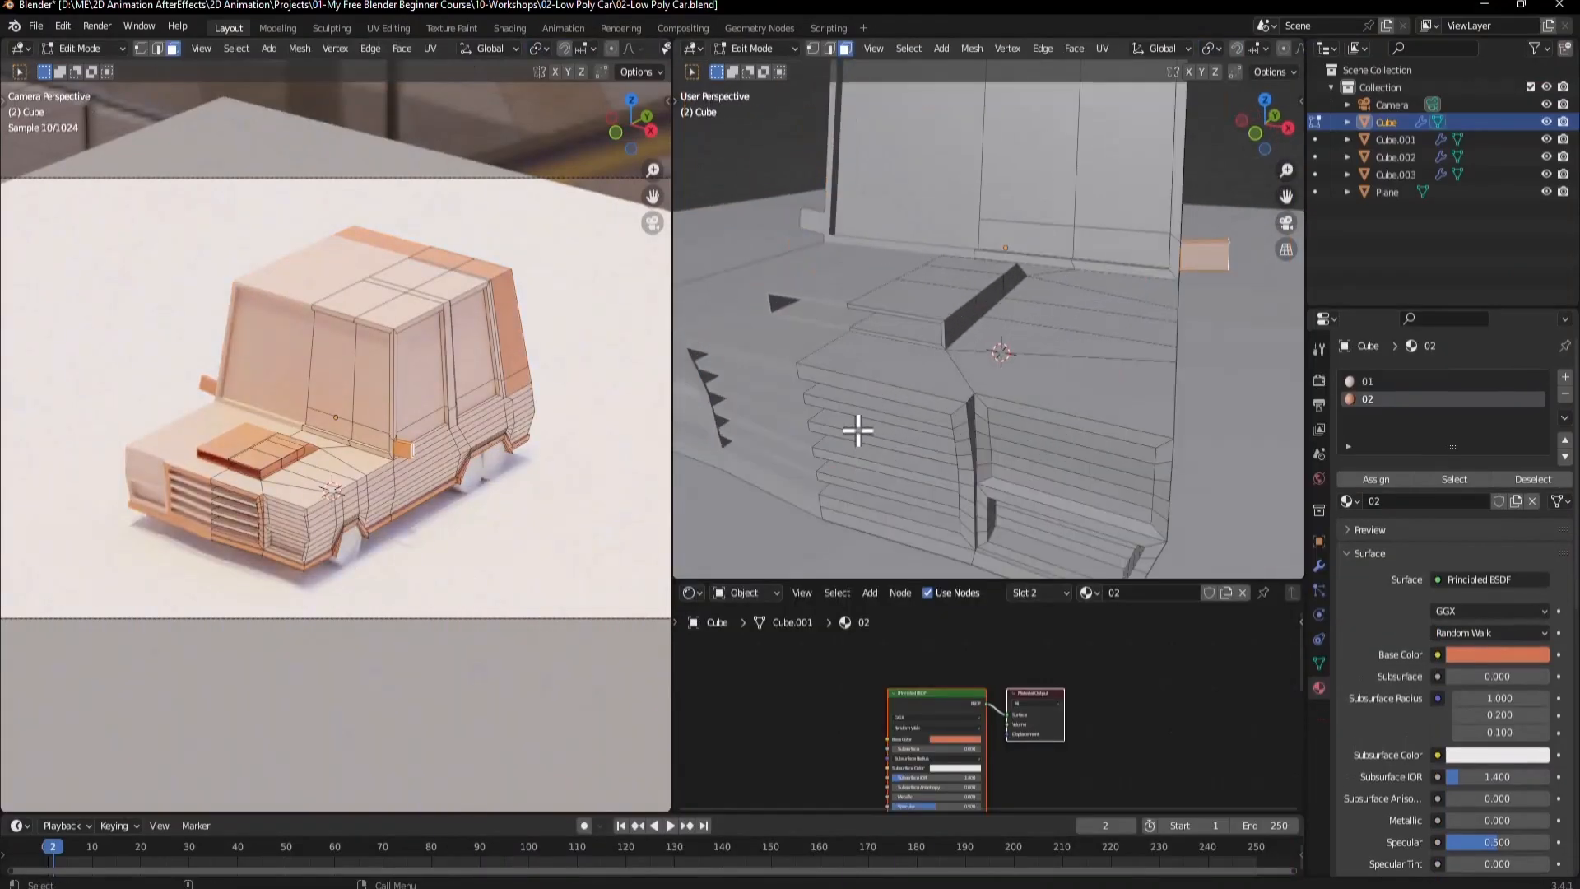
click(827, 444)
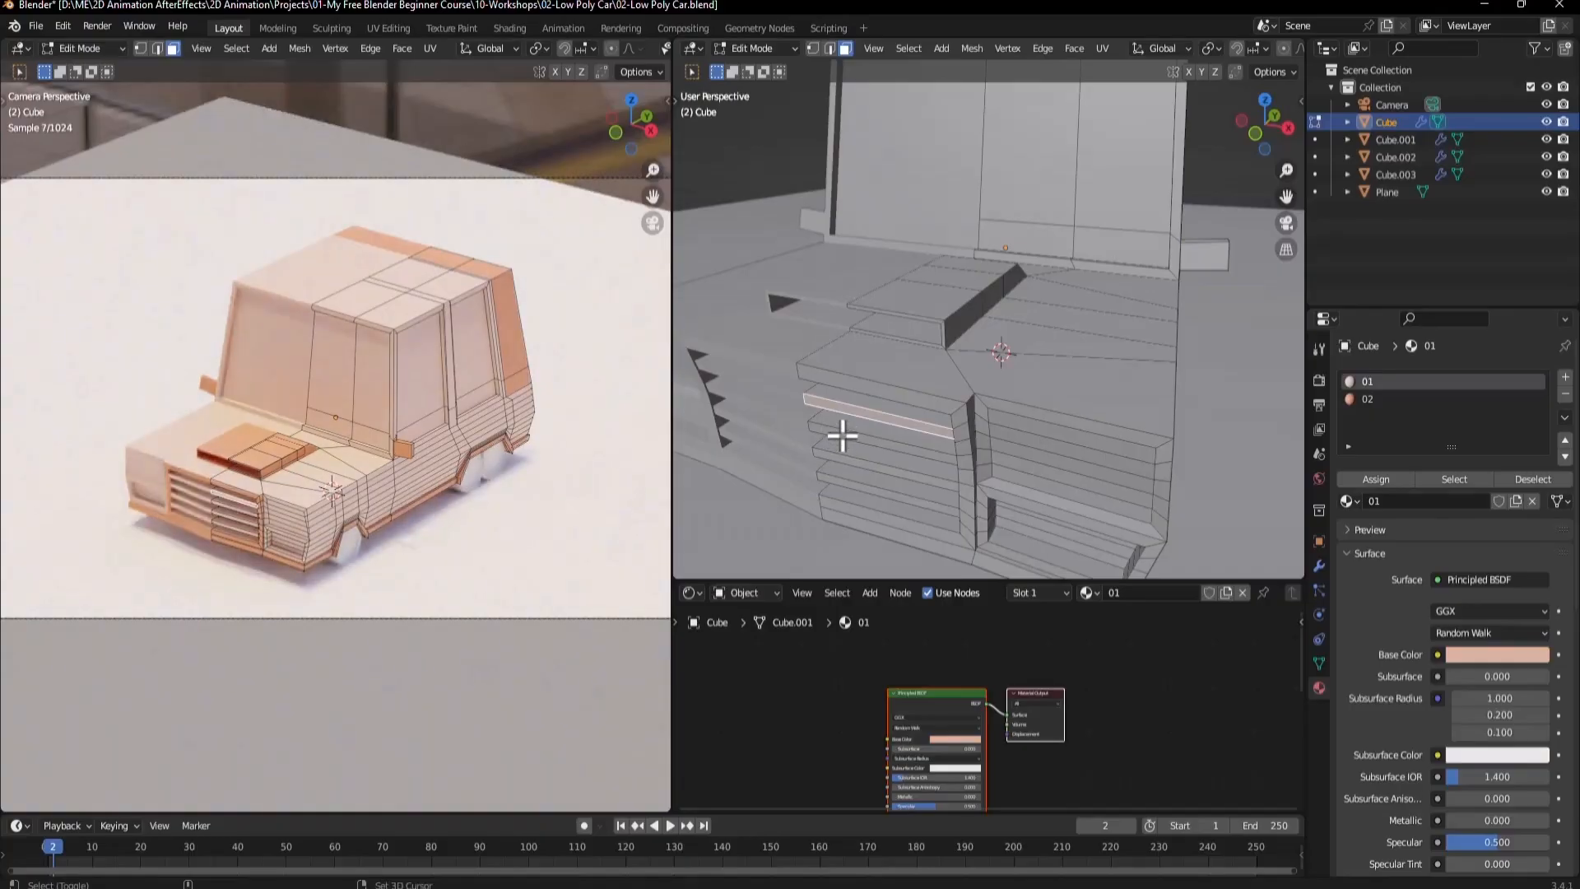
shift+click(847, 449)
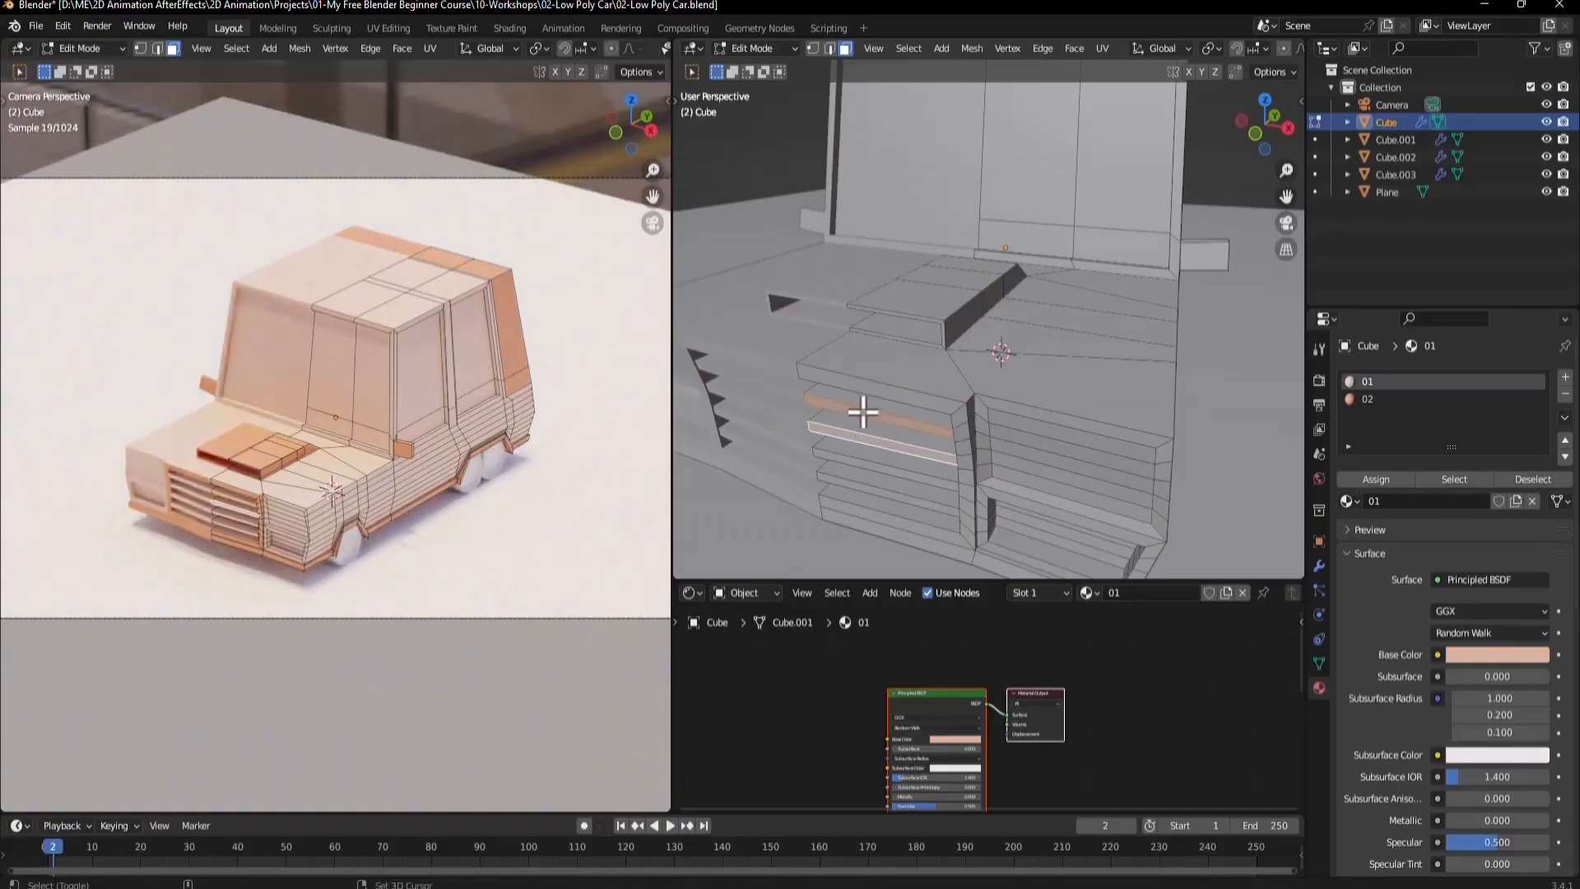
drag(862, 402, 861, 494)
Add the undersides of the two upper grille slats to the selection, undoing the unintended face pick.
middle_drag(861, 494, 910, 438)
middle_drag(930, 388, 1025, 396)
scroll(1263, 337, up, 4)
middle_drag(1142, 343, 1122, 318)
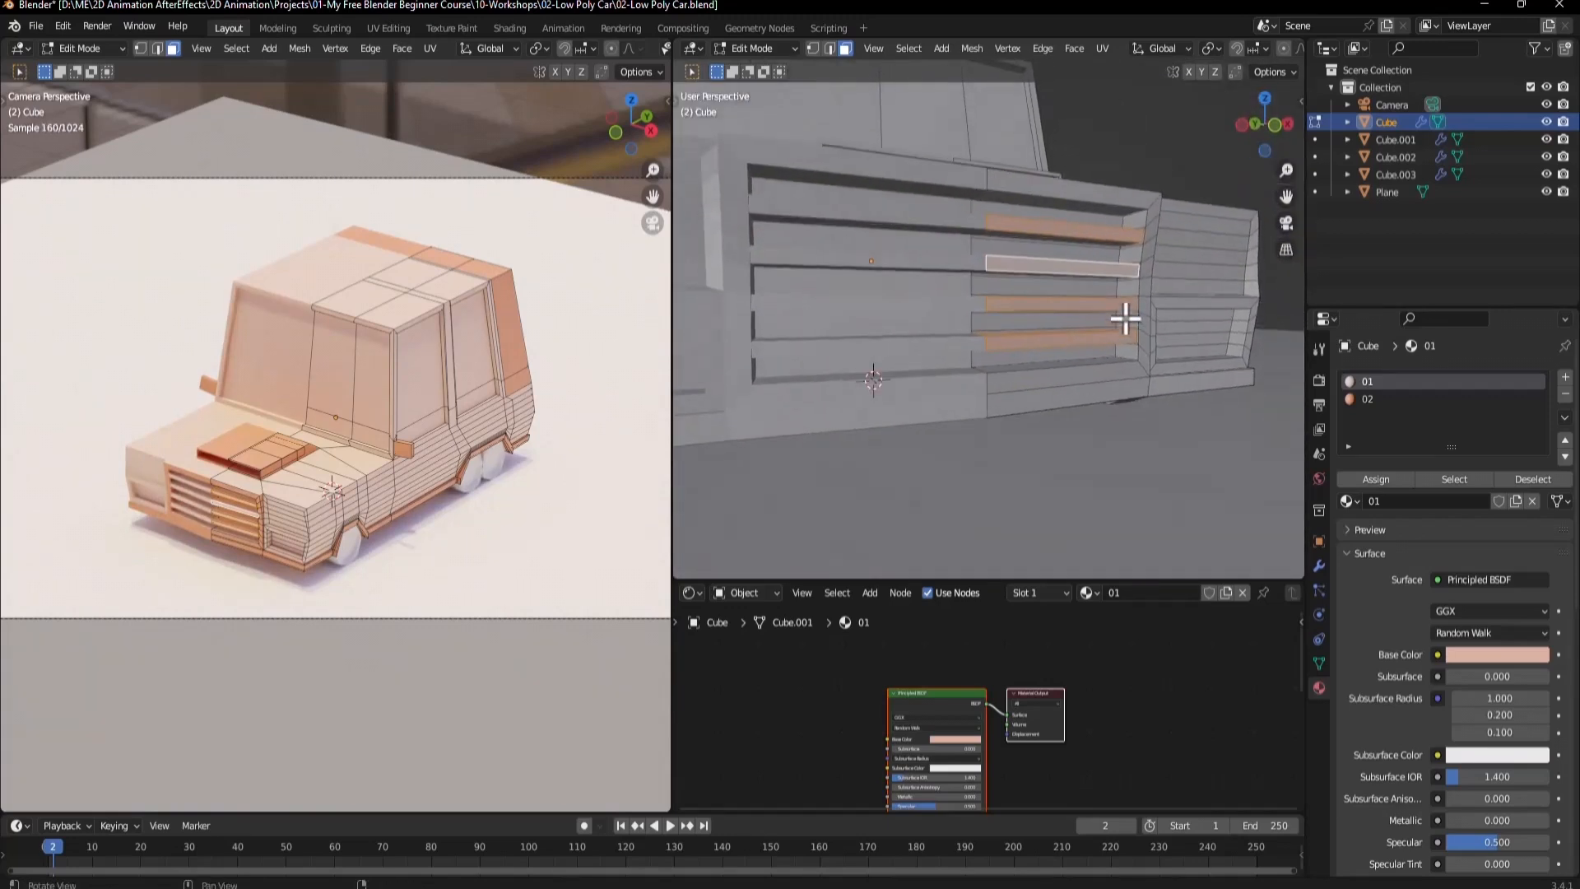
scroll(1101, 311, up, 5)
scroll(1097, 314, down, 2)
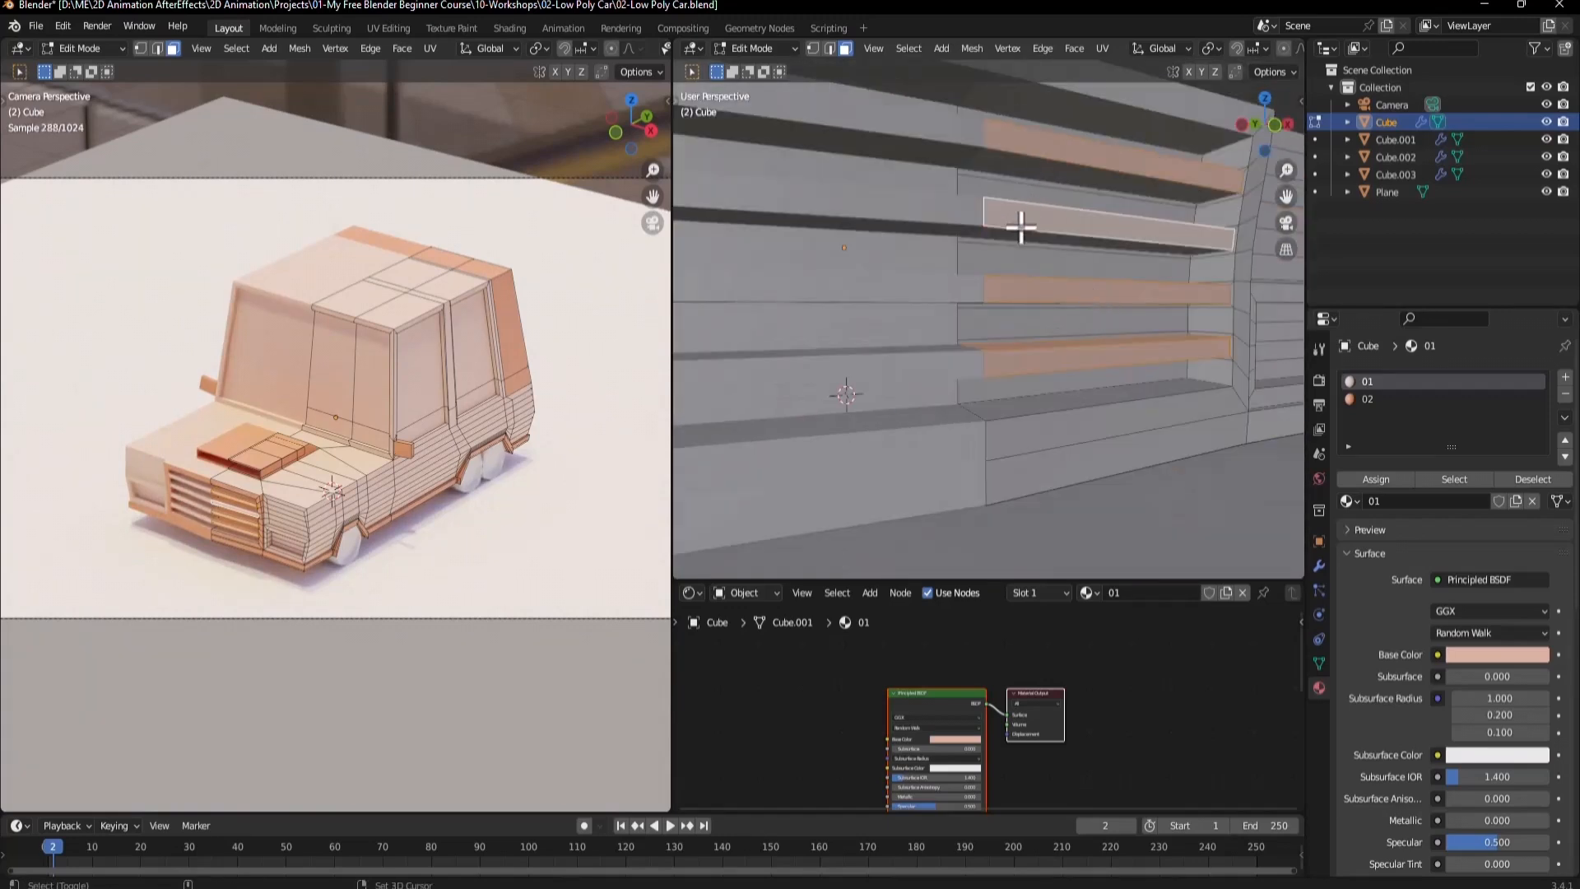
shift+click(1009, 240)
ctrl+click(1009, 245)
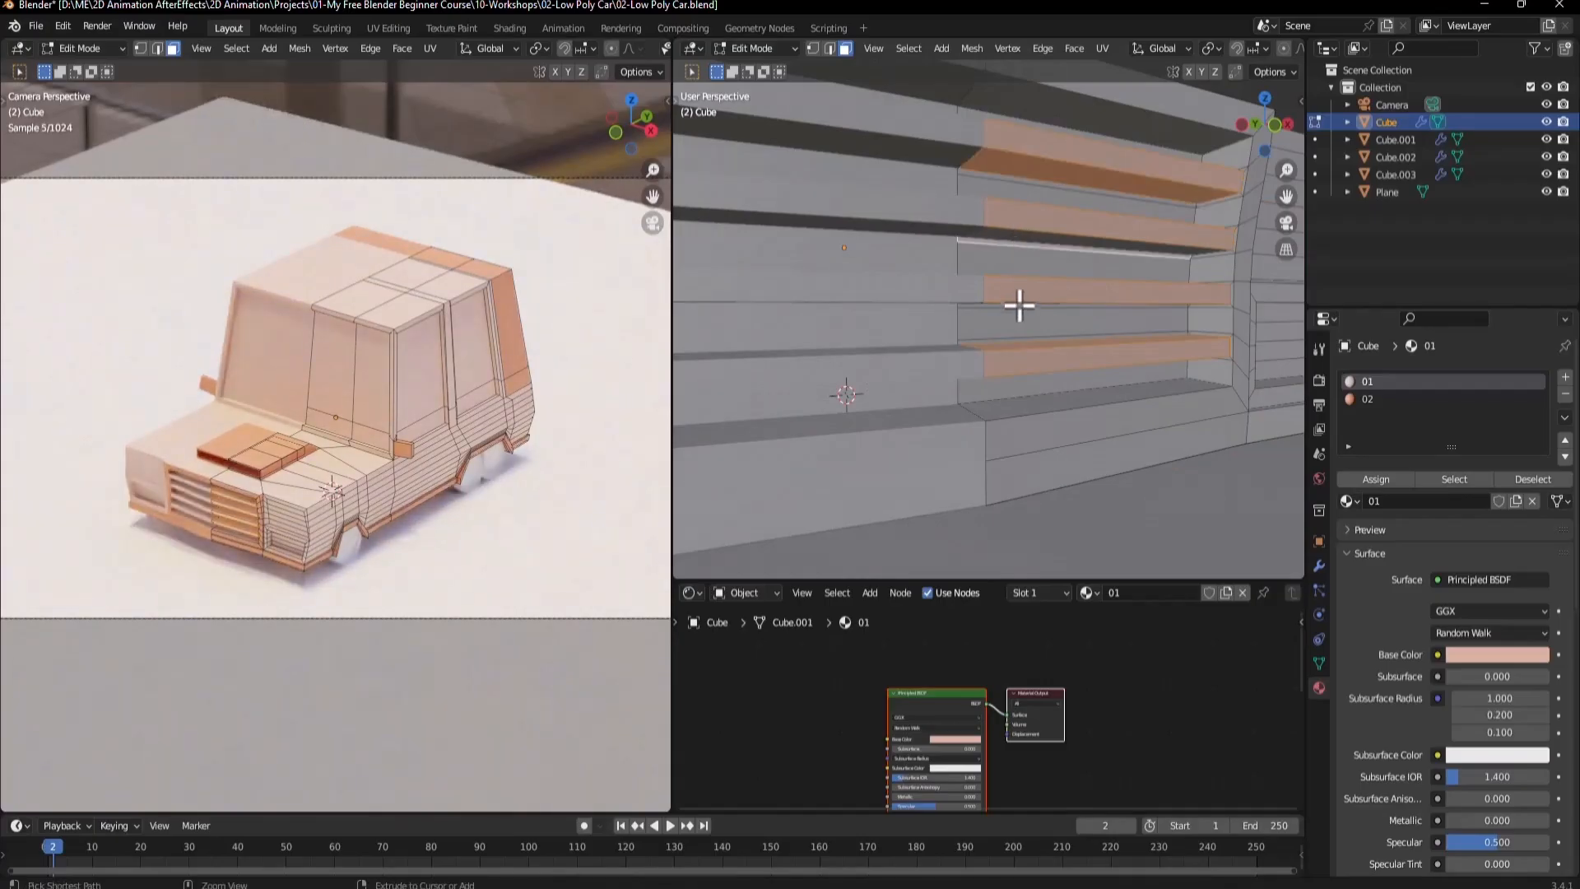
key(ctrl+z)
shift+click(985, 237)
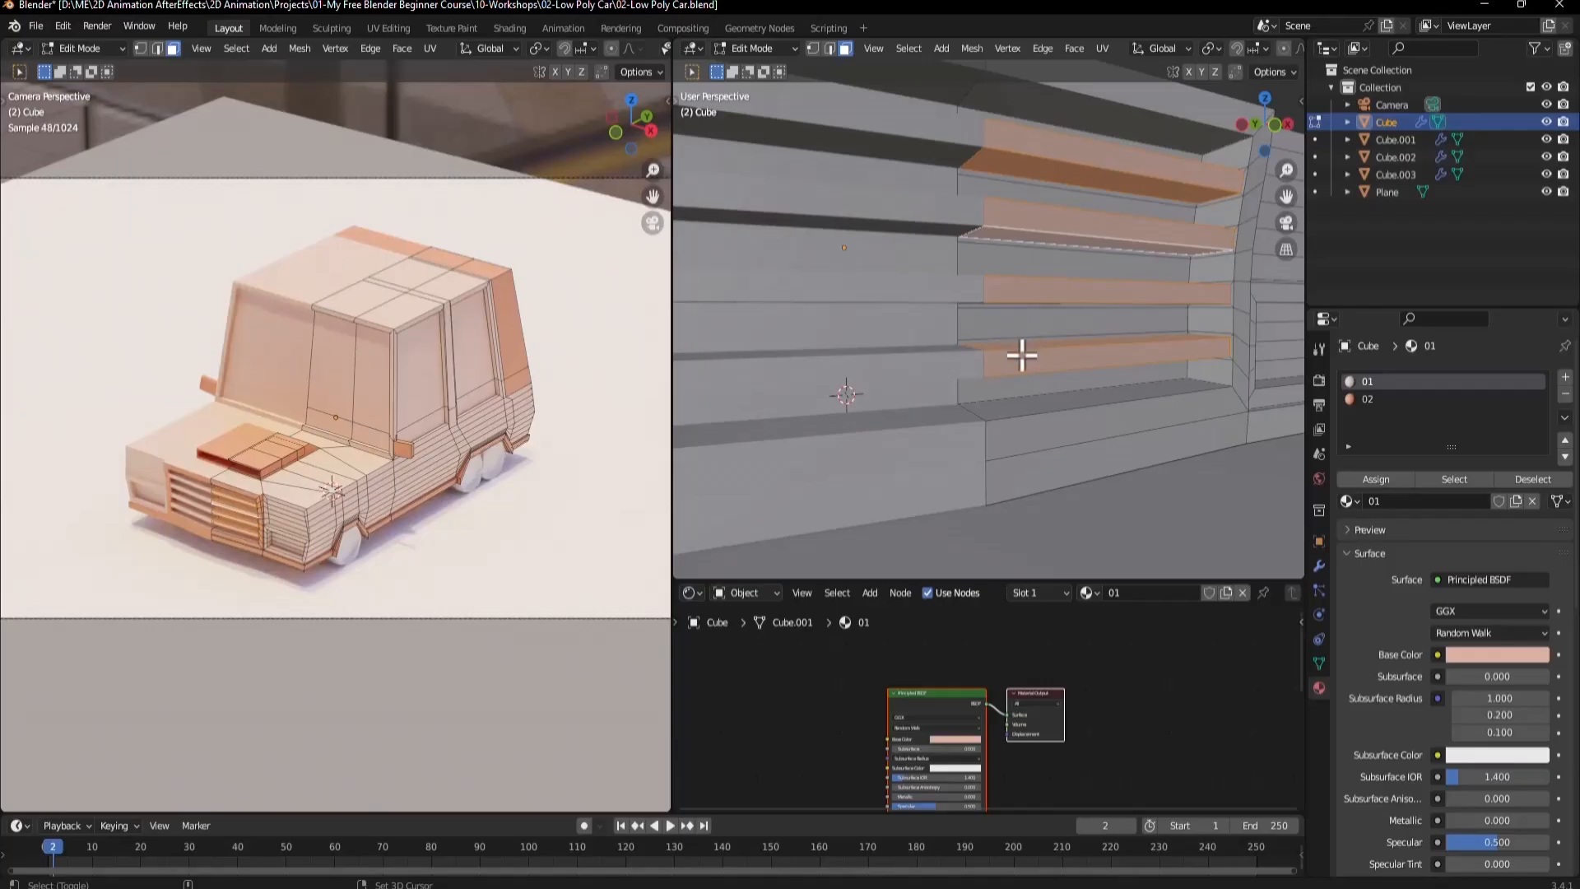
Add the undersides of the two lower grille slats to the selection.
middle_drag(1048, 303, 1096, 156)
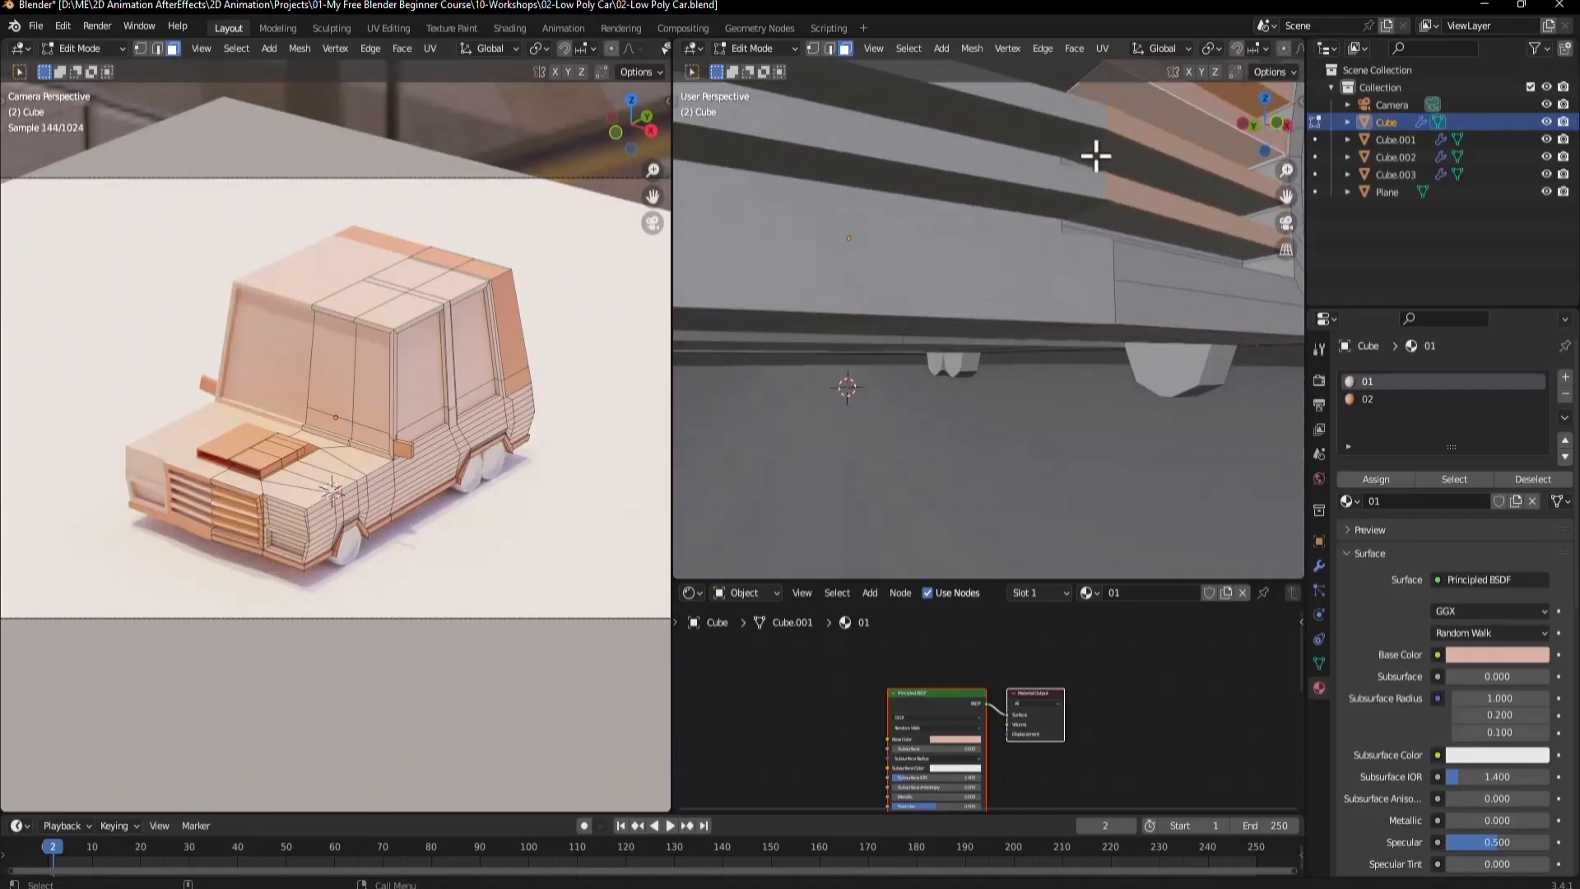
shift+click(1123, 185)
shift+click(1126, 235)
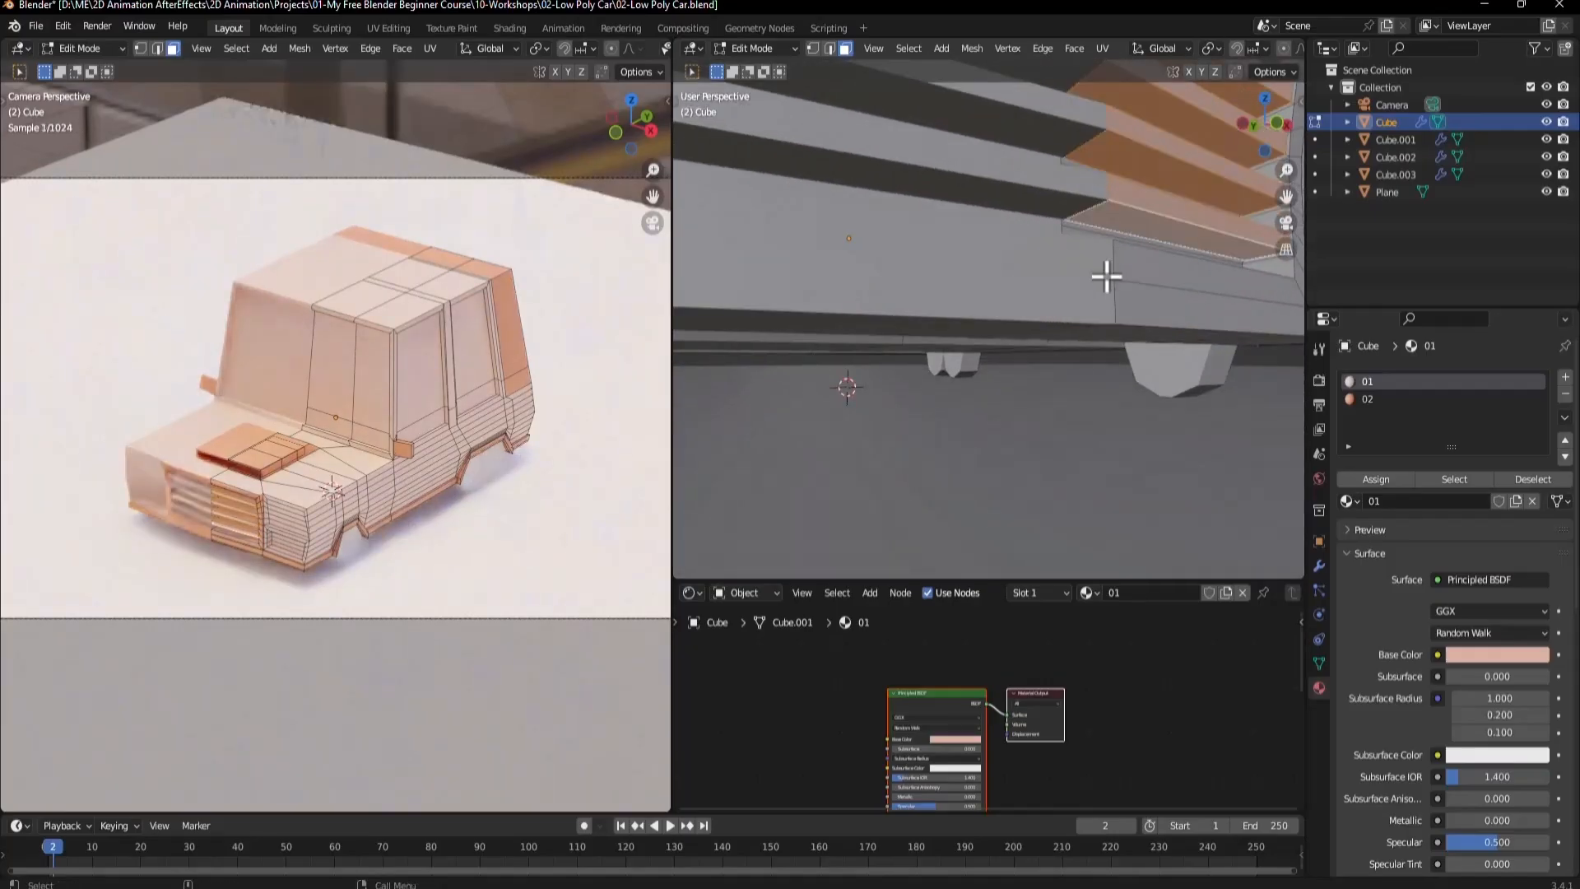
Create a third material named 03 on the car body and assign it to the selected grille slats.
middle_drag(1106, 276, 1134, 214)
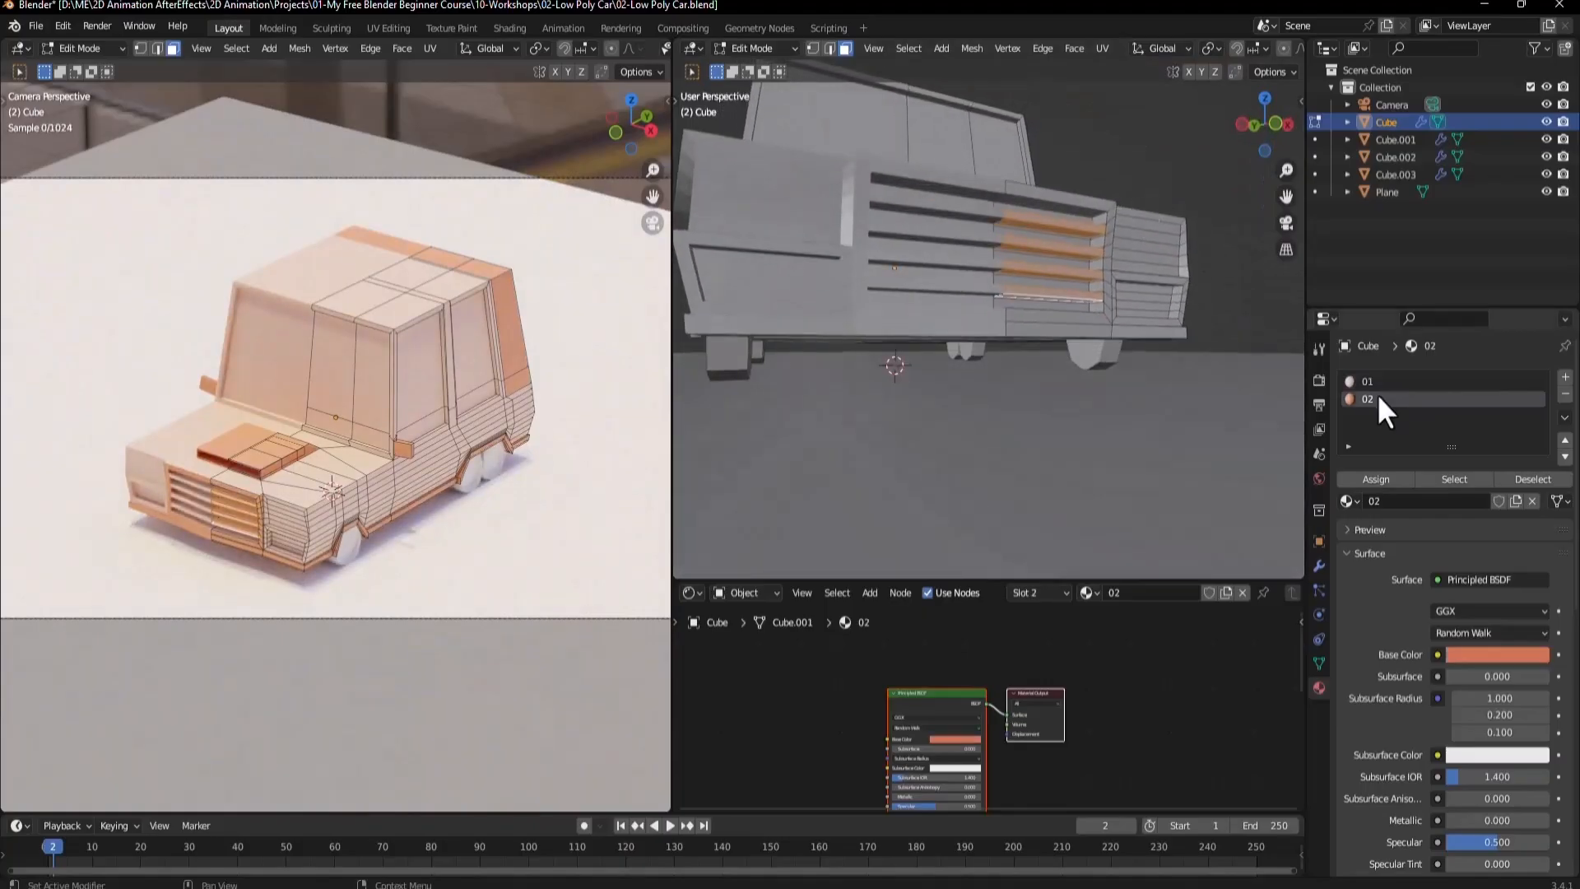
click(1565, 376)
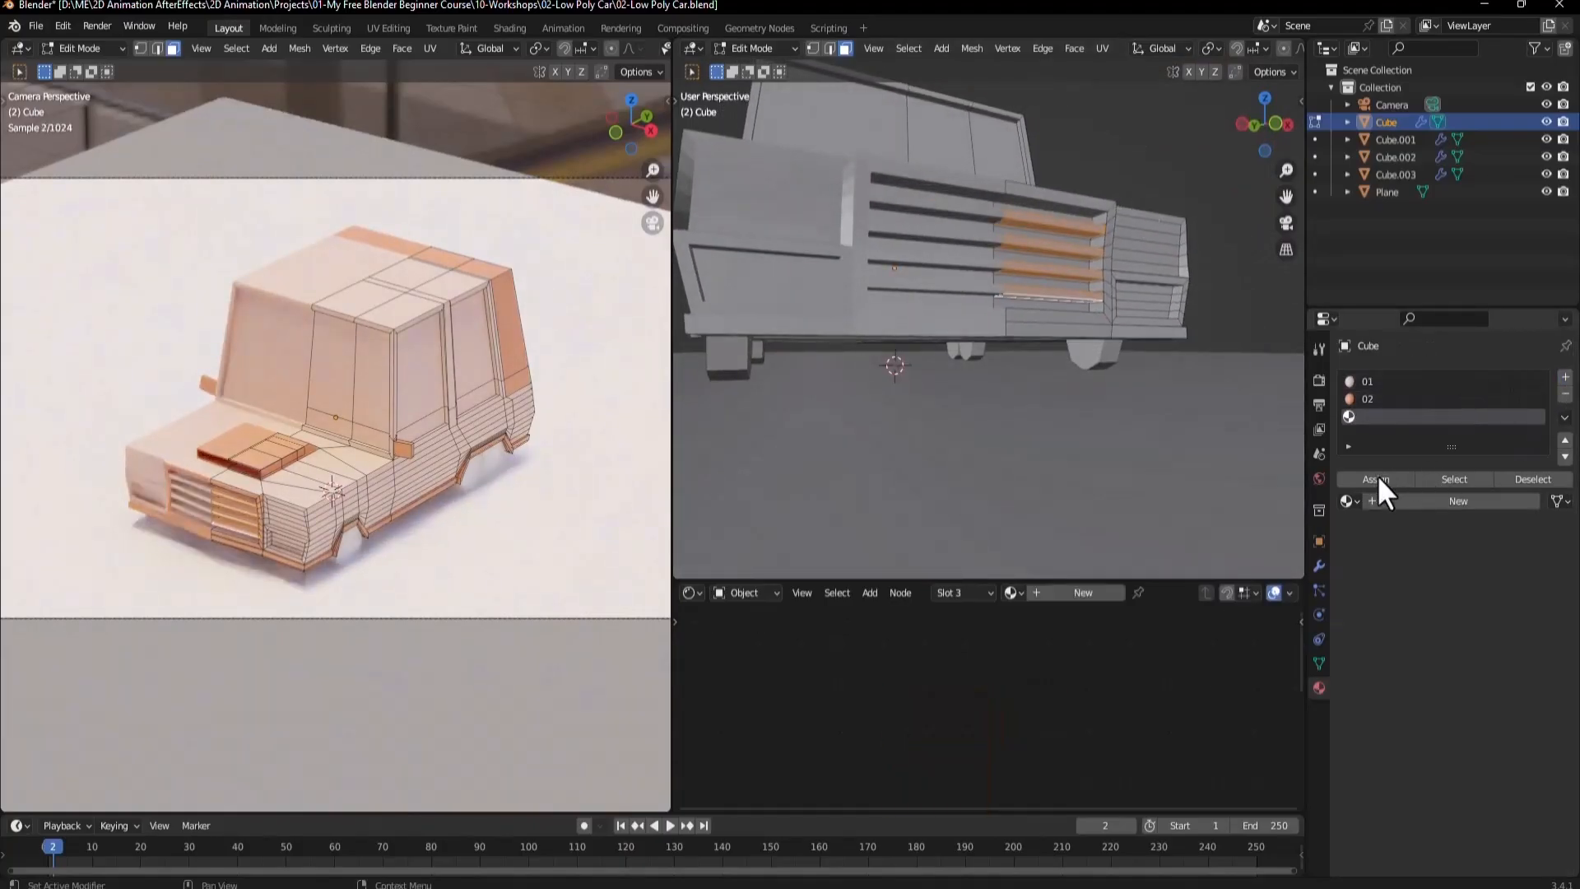
click(1459, 501)
double_click(1370, 417)
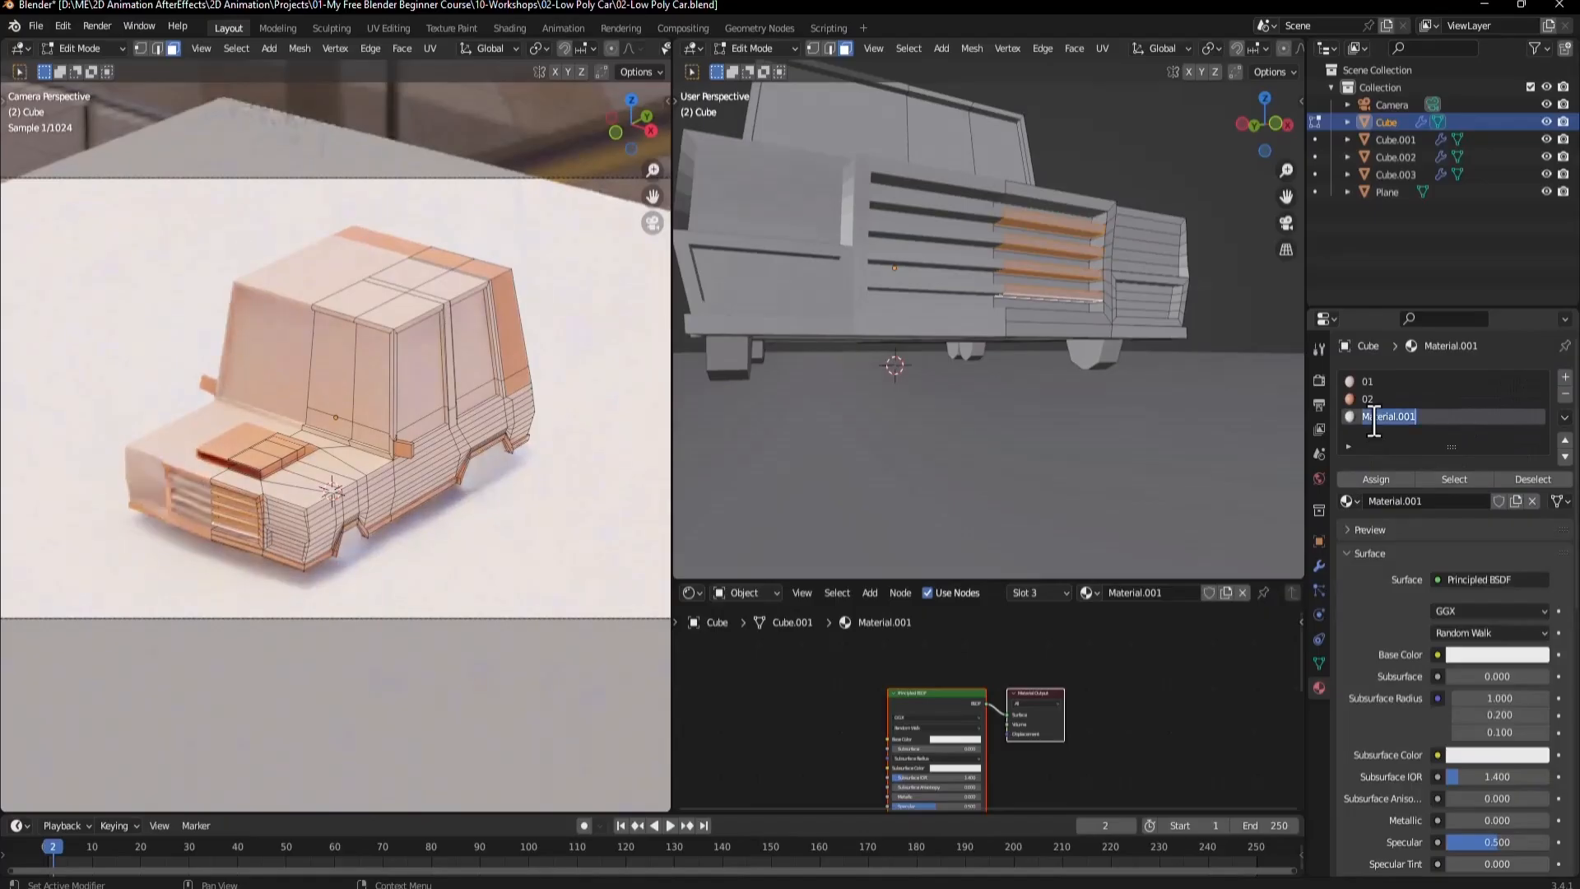
text(03)
key(Return)
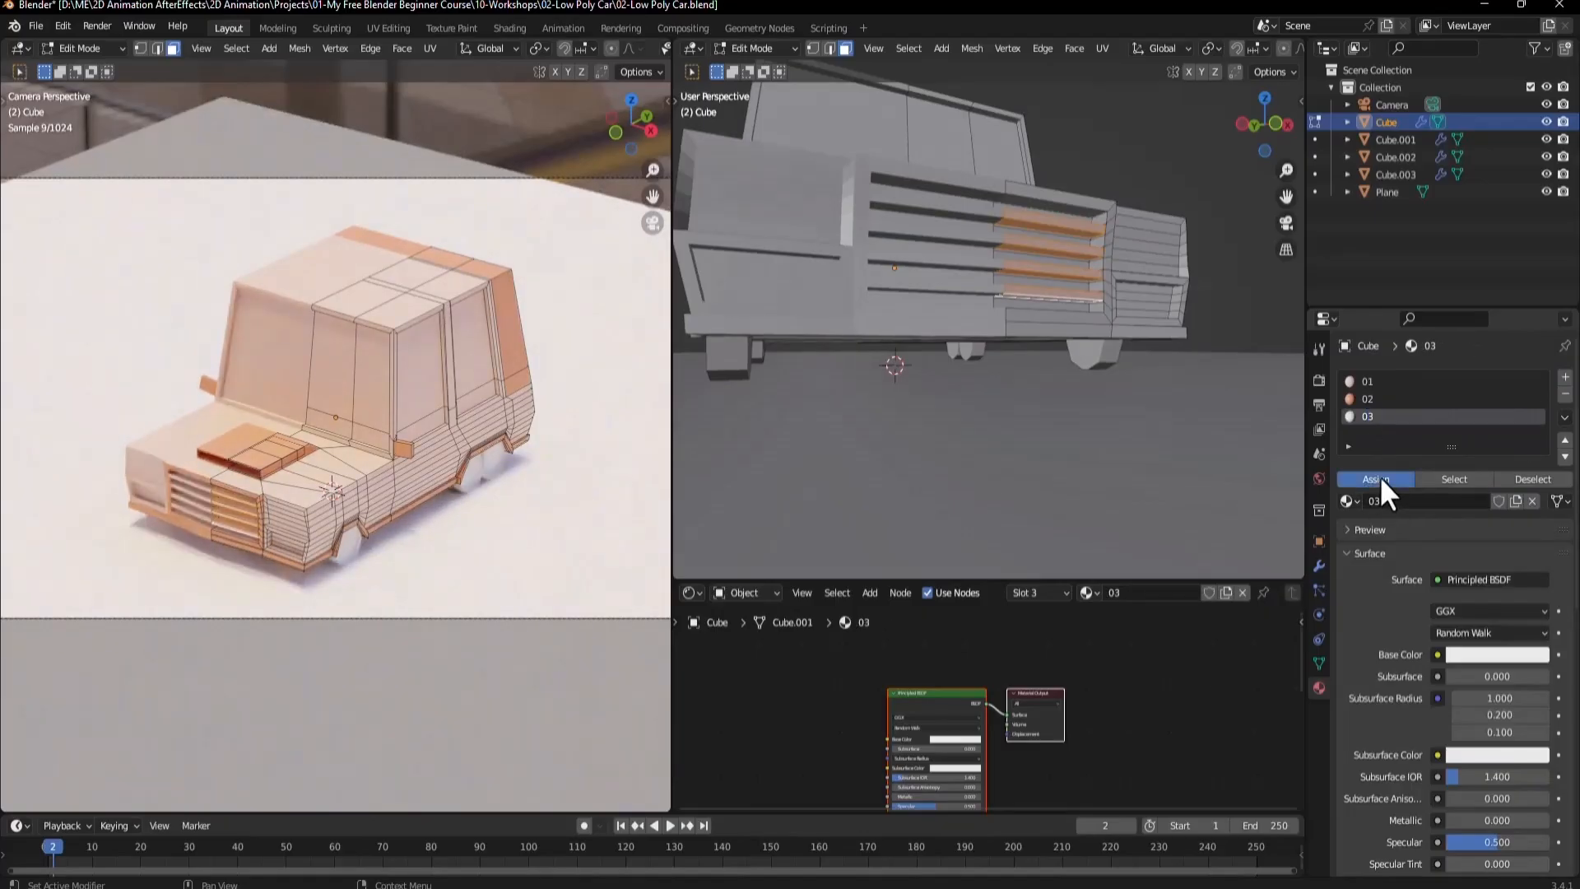
click(1381, 481)
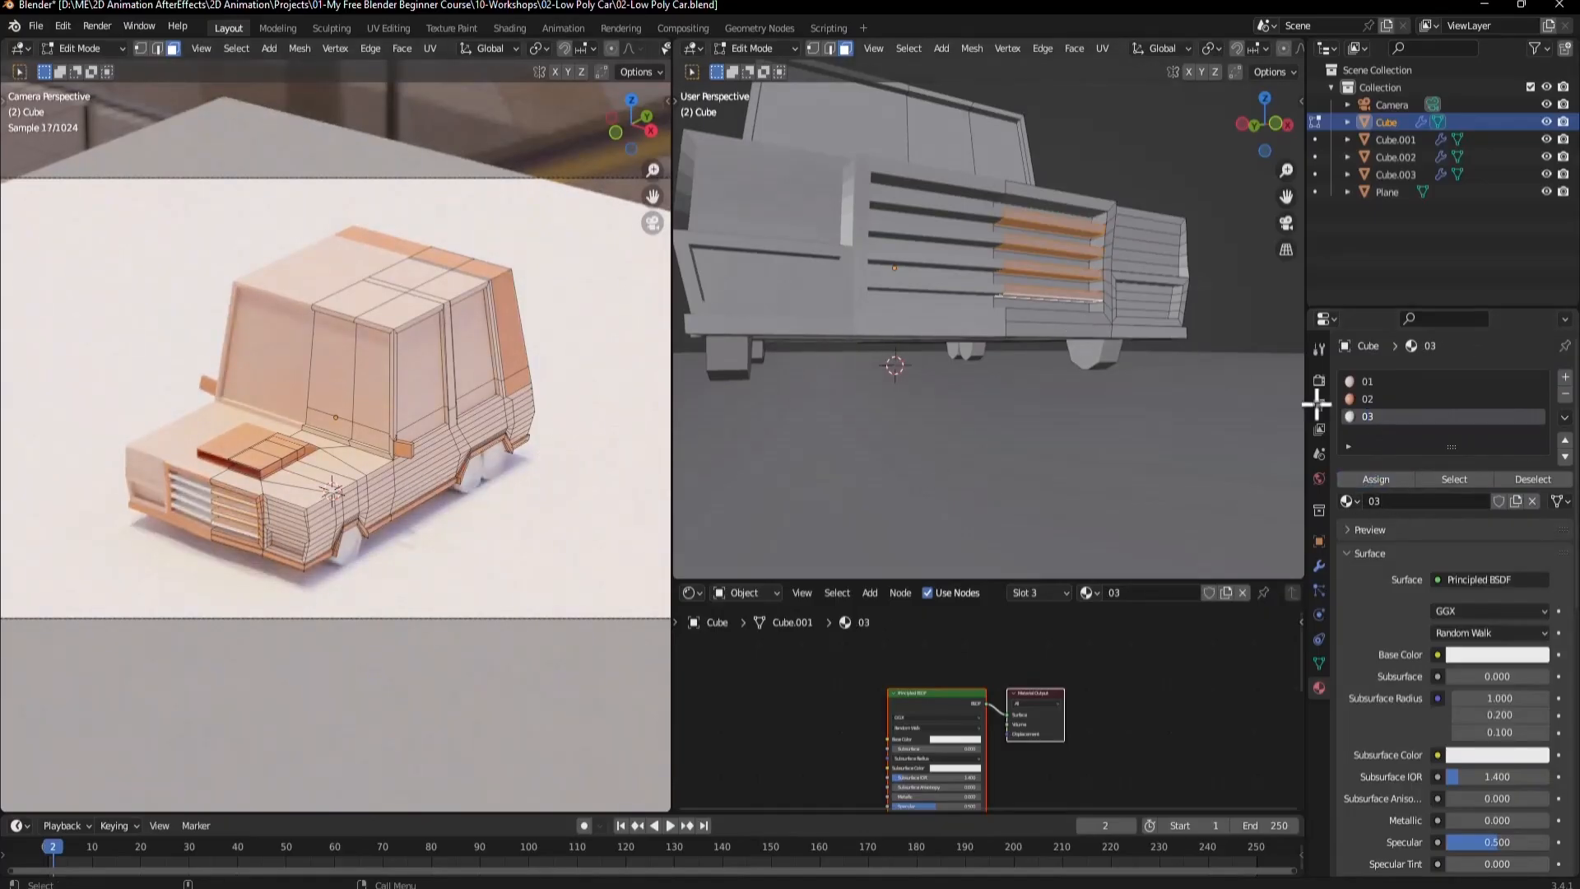
click(1463, 657)
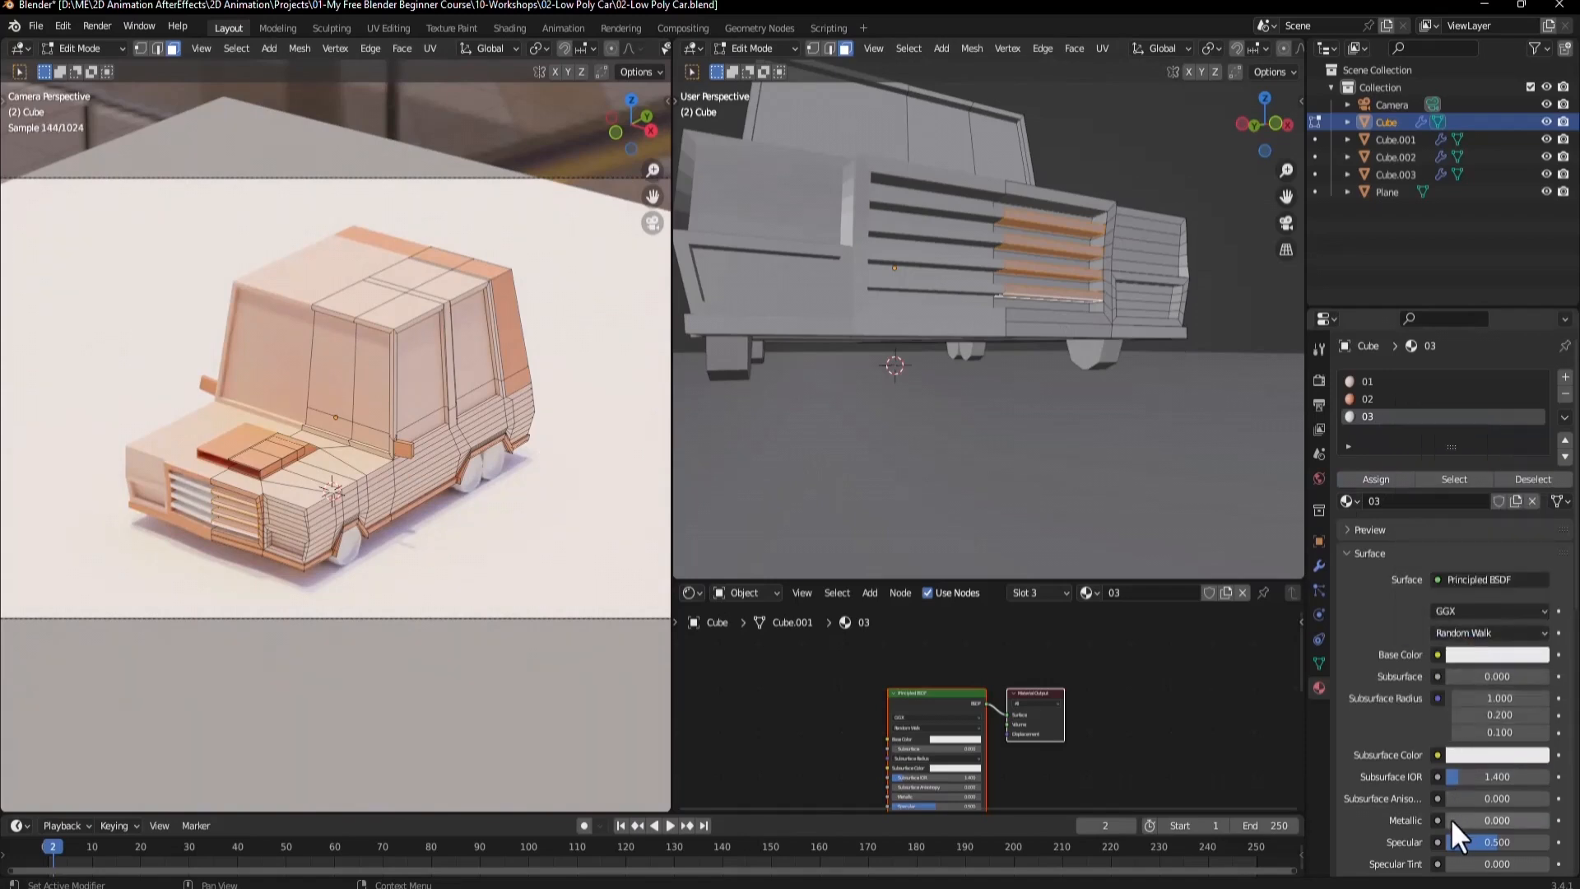
Set grille material 03 to metallic 1.000 and darken its base color to mid grey, checking against the reference car image.
drag(1450, 818, 1553, 820)
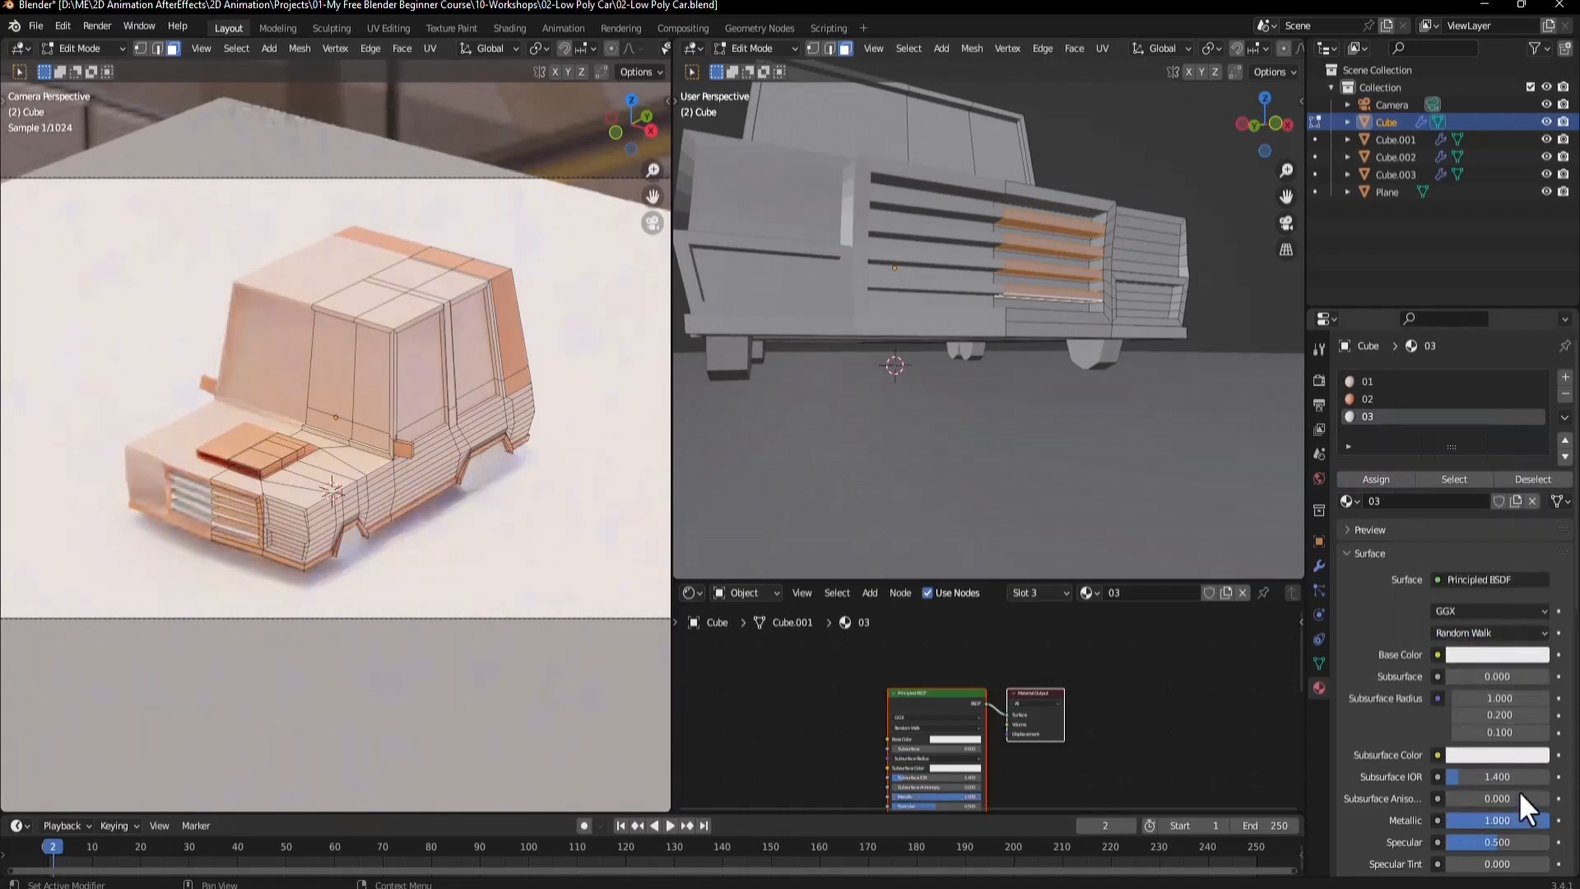
click(1492, 653)
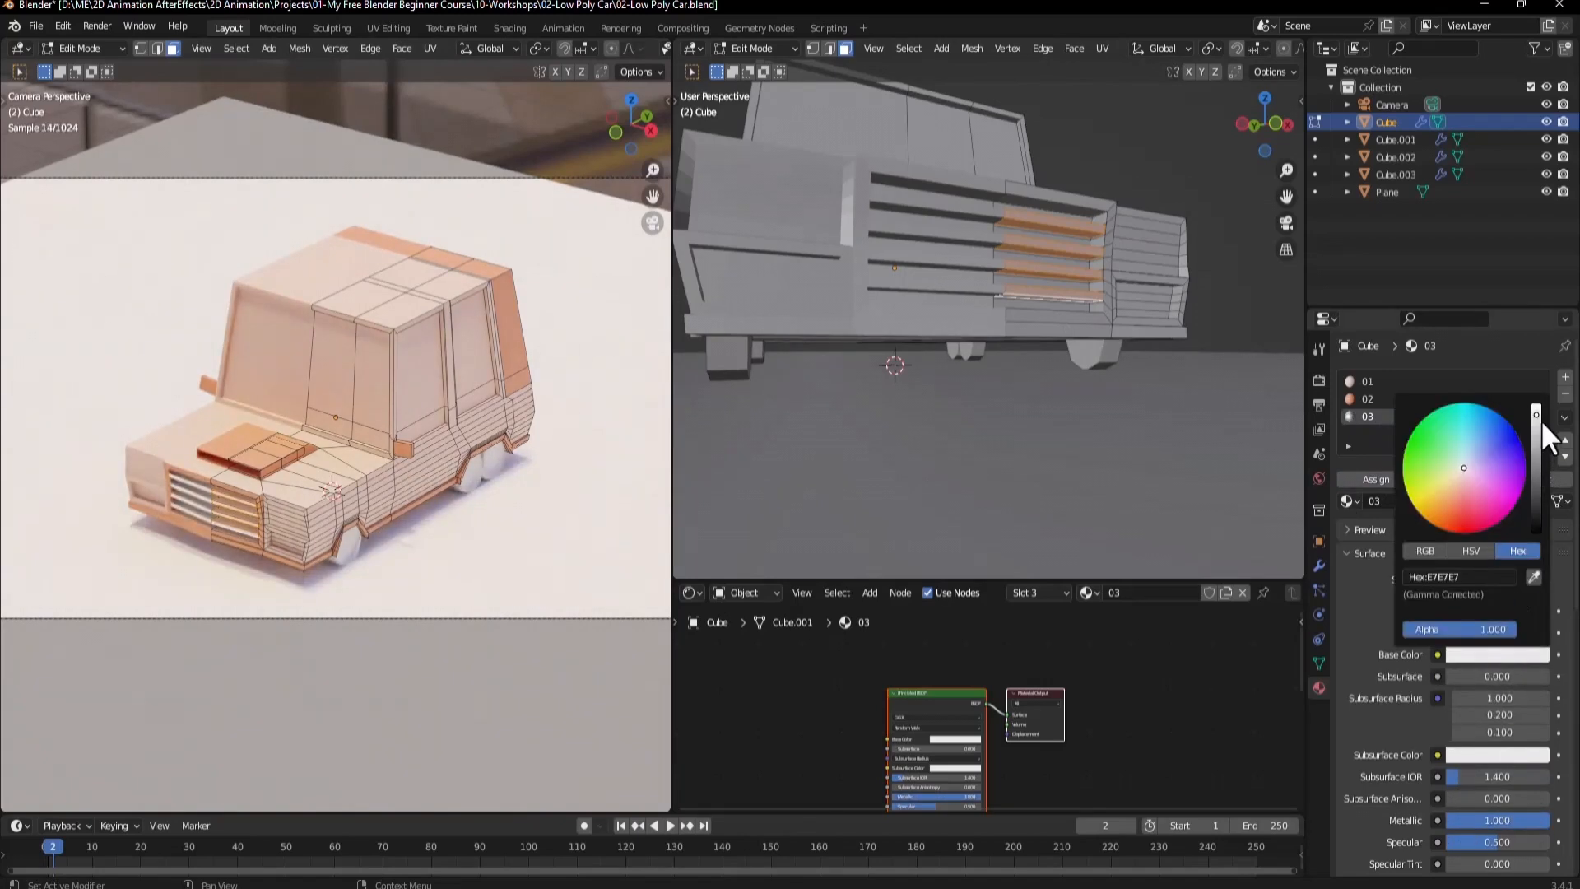
drag(1537, 414, 1537, 460)
key(Tab)
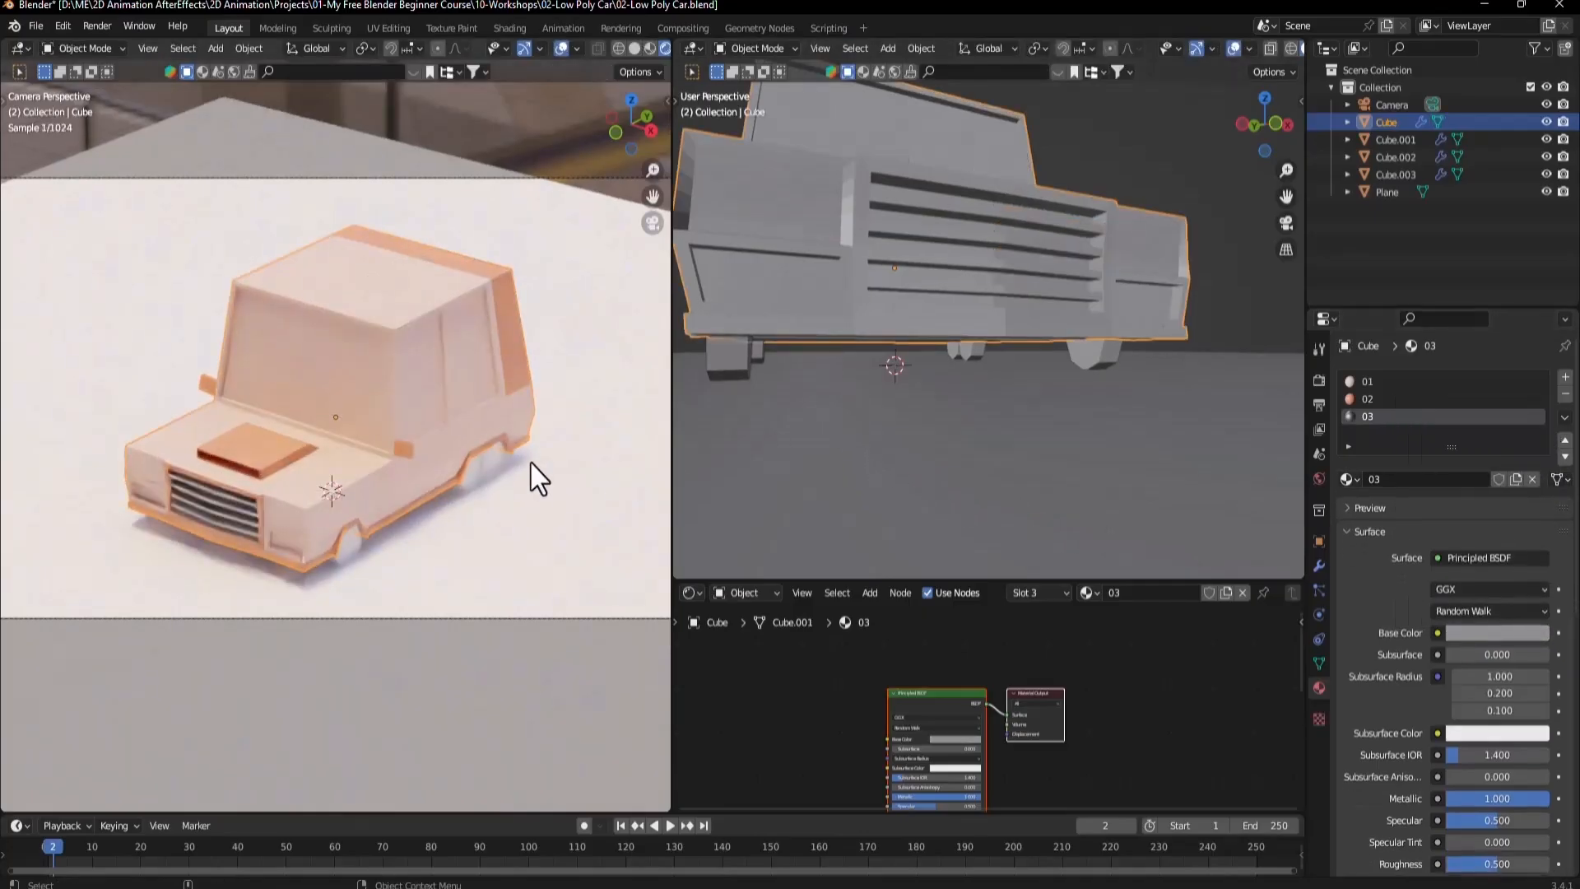
click(1188, 888)
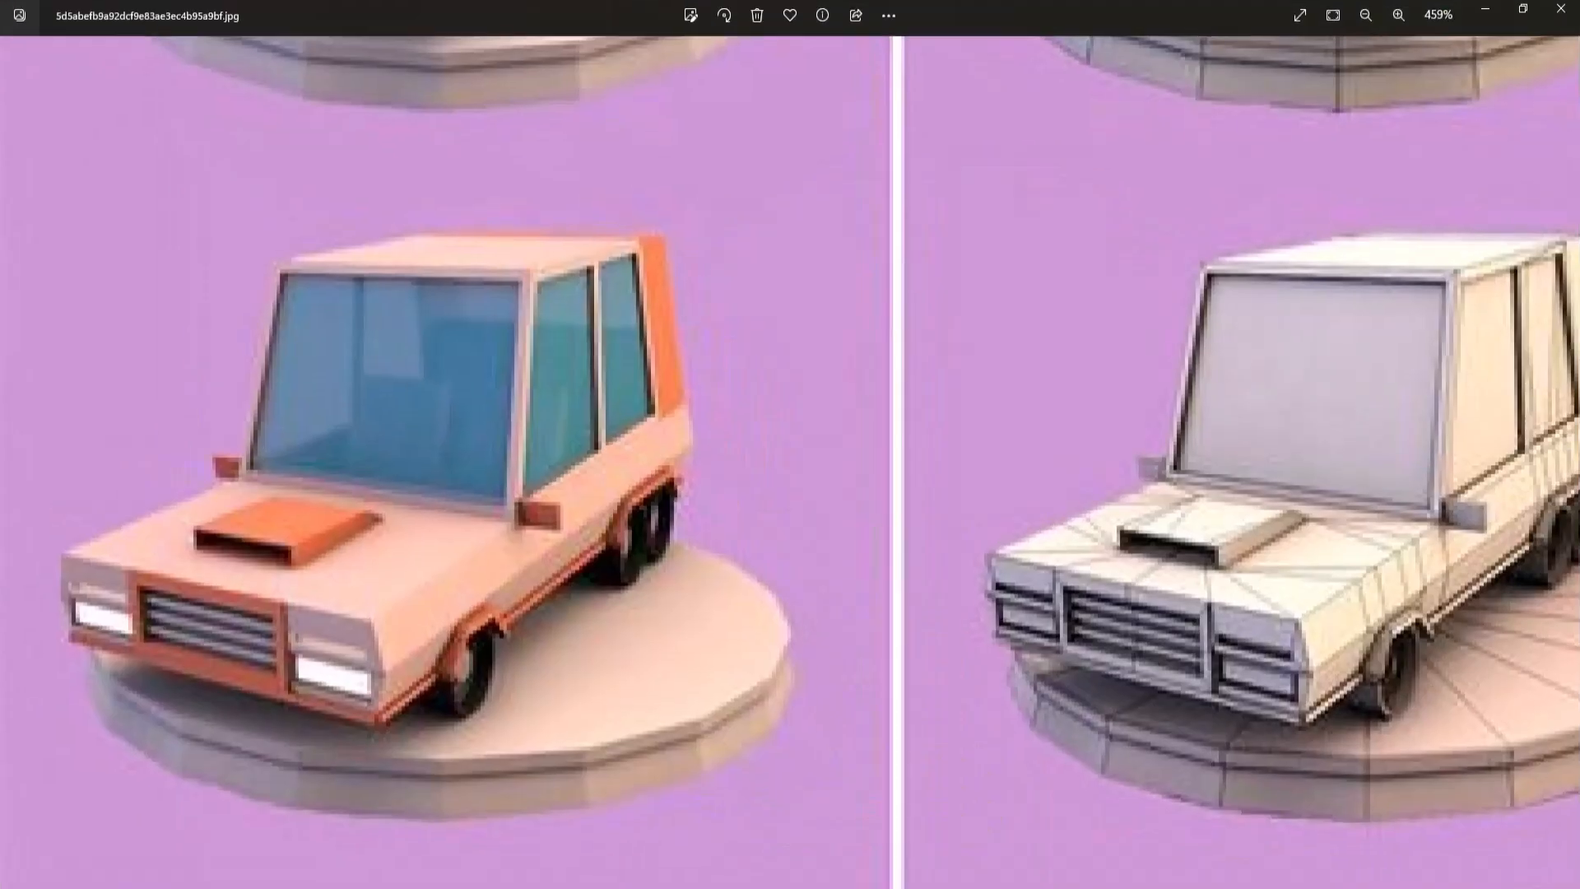
key(alt+Tab)
key(alt+Tab)
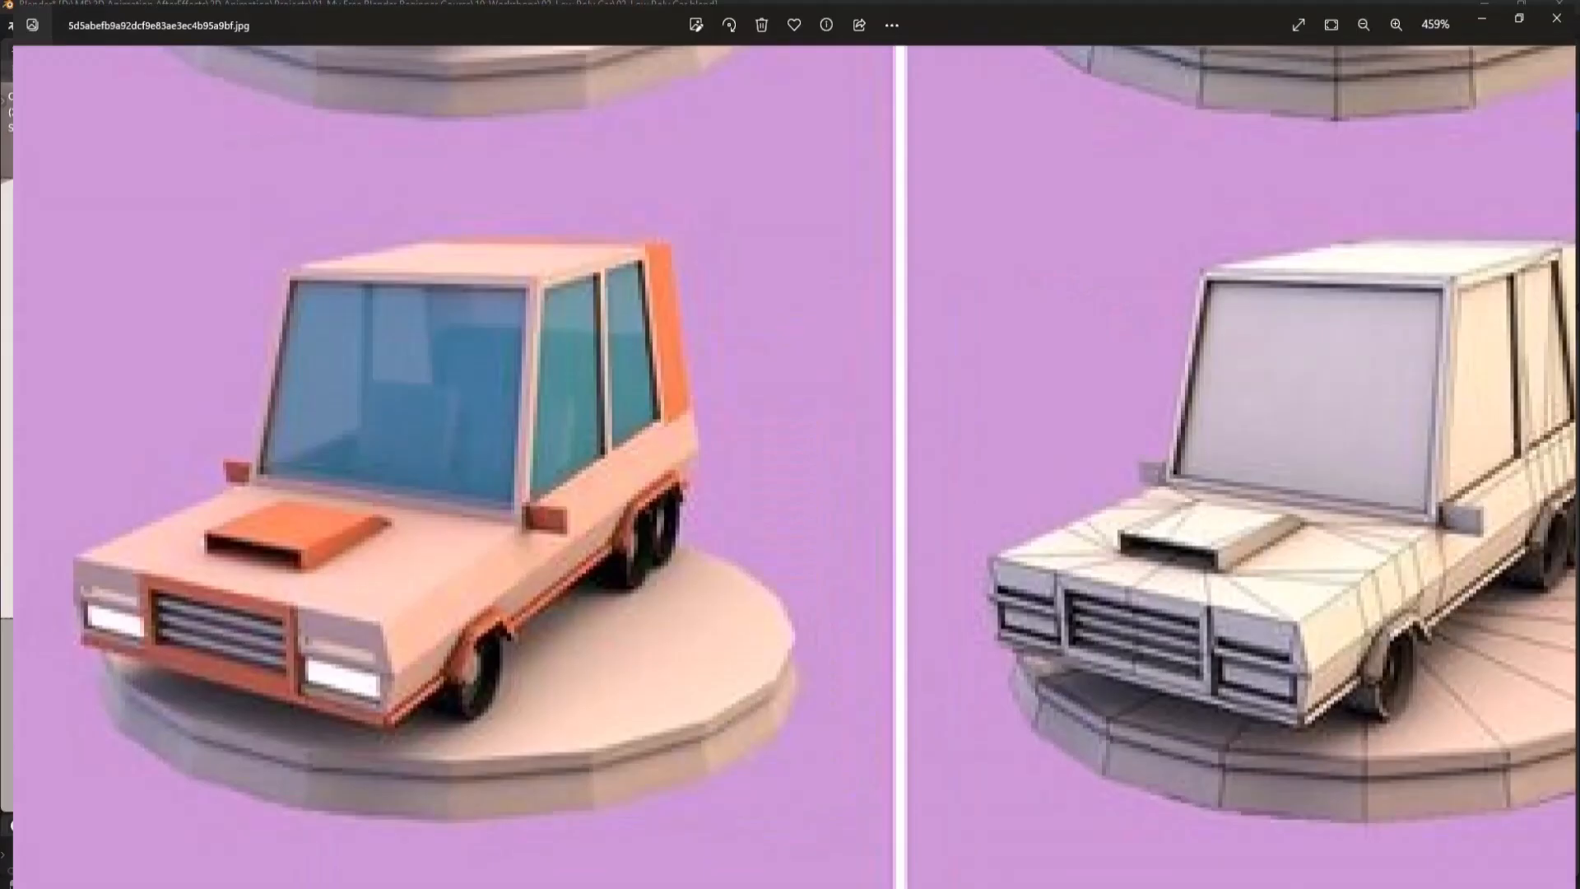
key(alt+Tab)
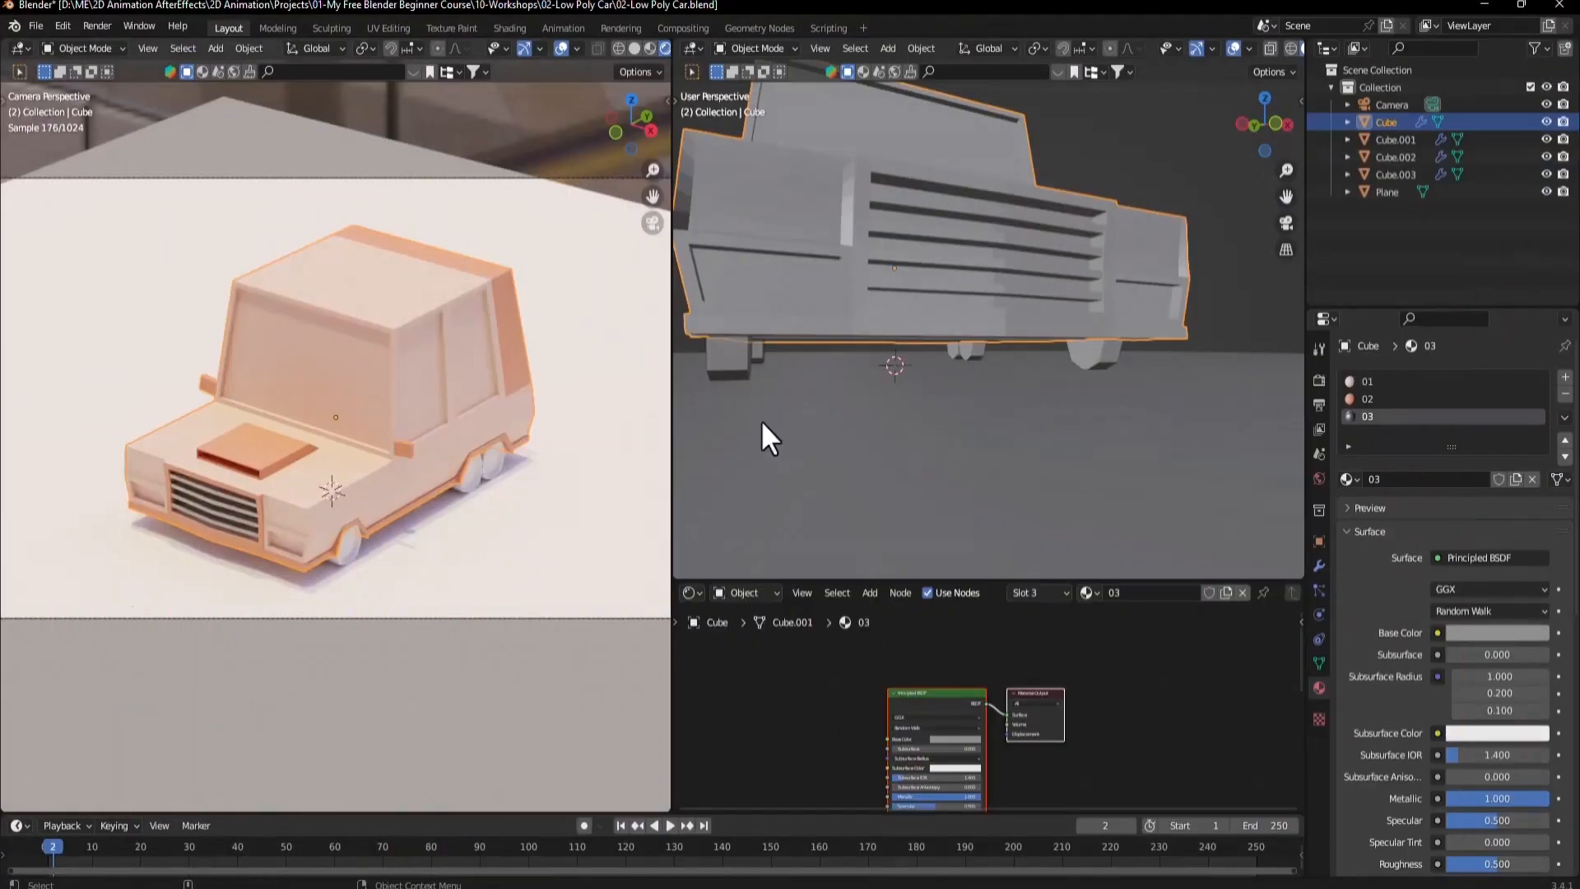
Select the short vertical edges at the centre of the front grille bars and move them back about 0.03 m along global Y.
middle_drag(971, 339, 1009, 400)
shift+middle_drag(1091, 480, 1003, 417)
scroll(1004, 416, up, 2)
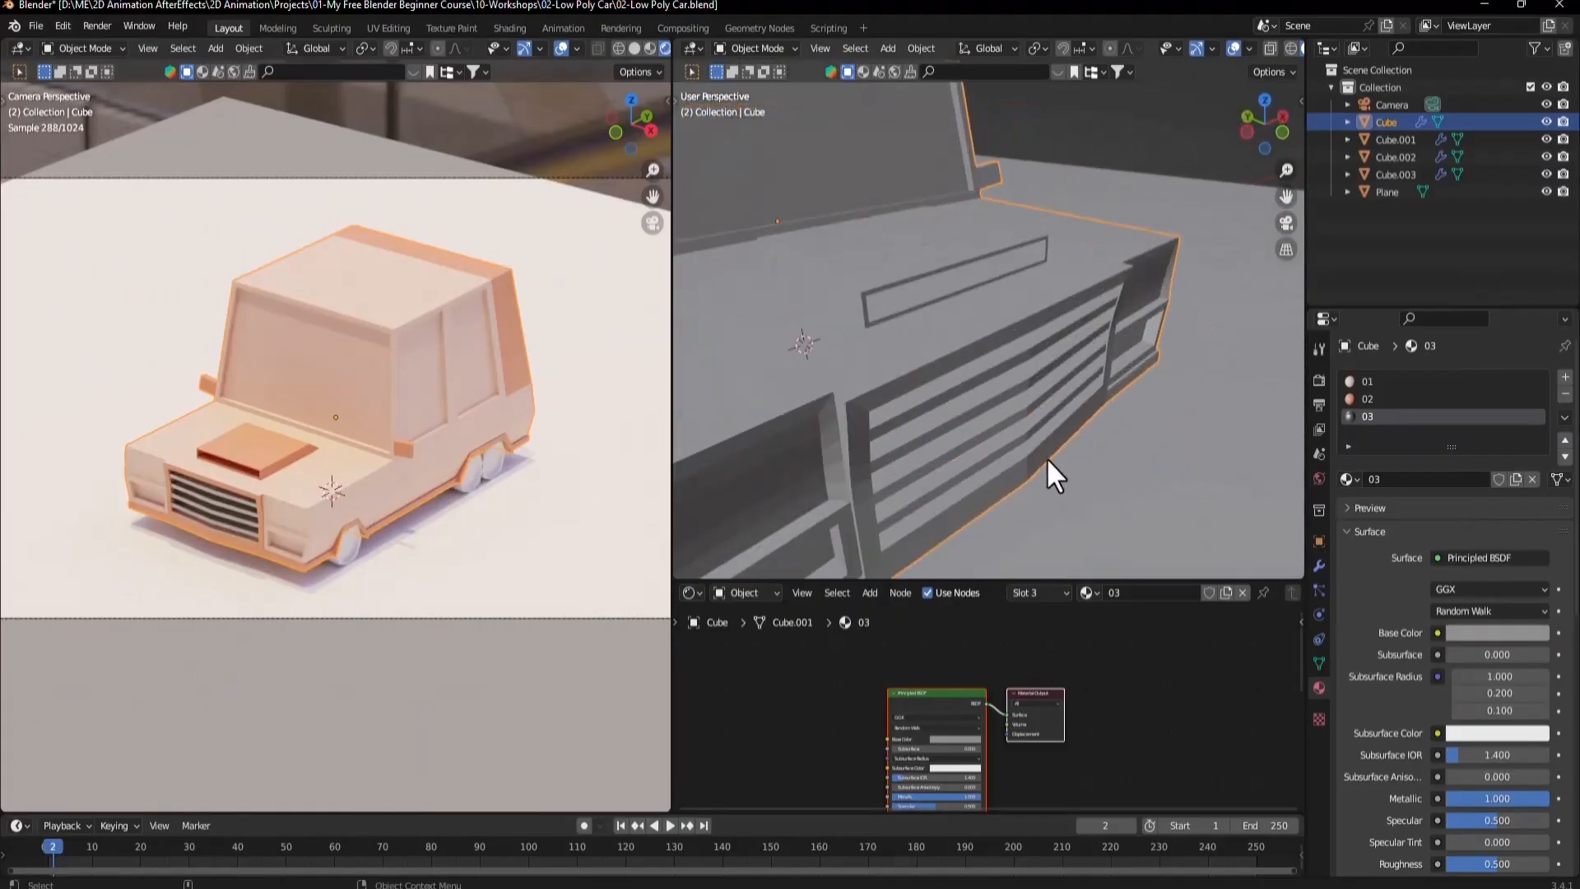
key(Tab)
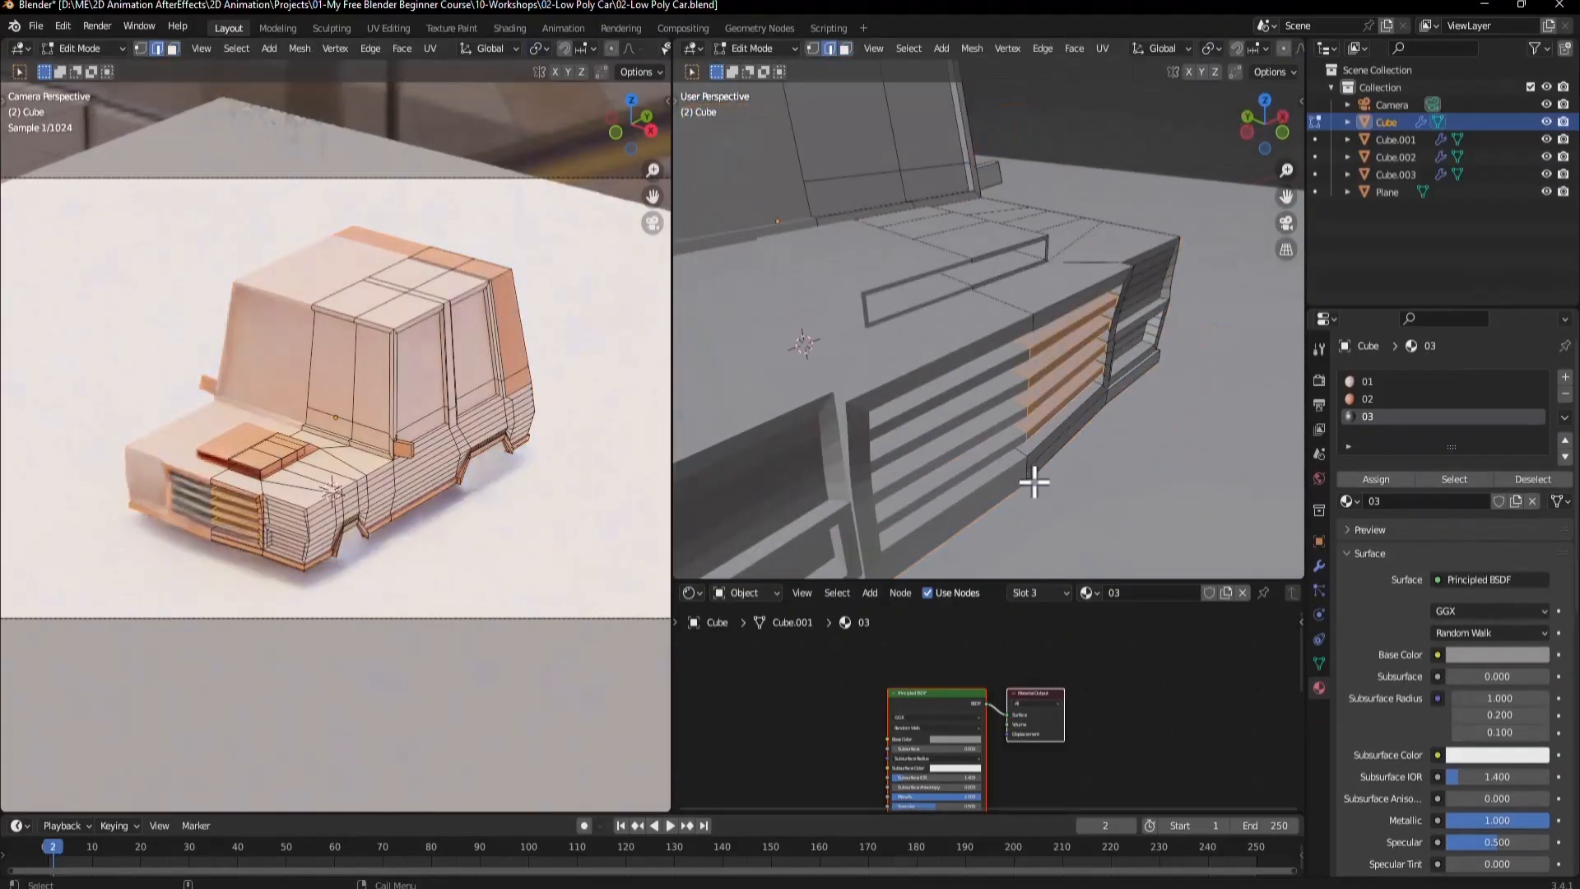
click(1032, 476)
middle_drag(1030, 472, 1005, 462)
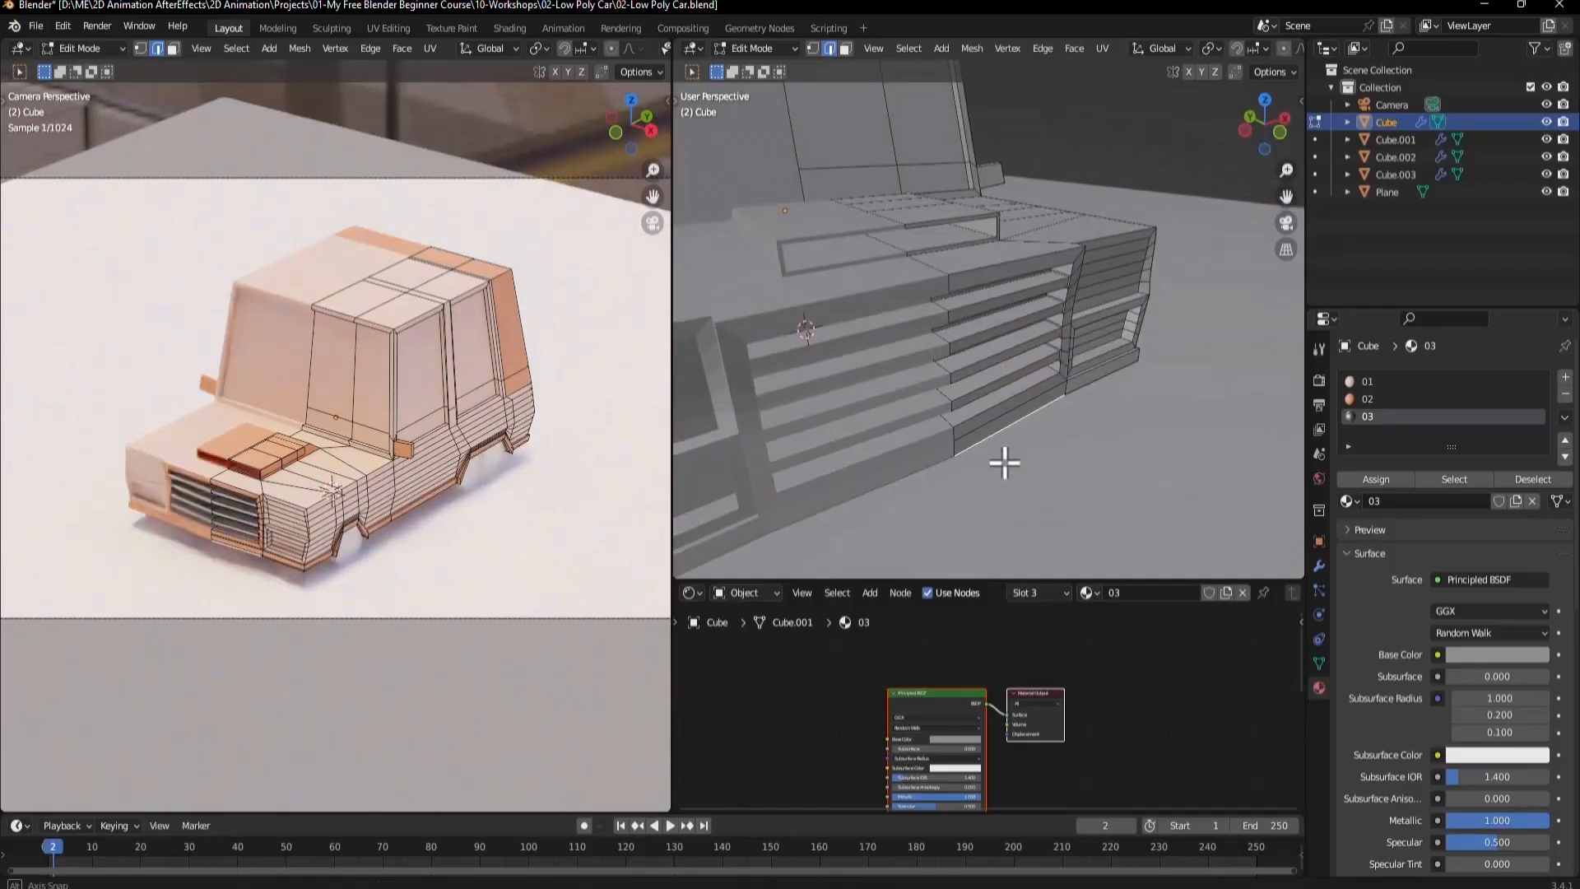
shift+click(947, 286)
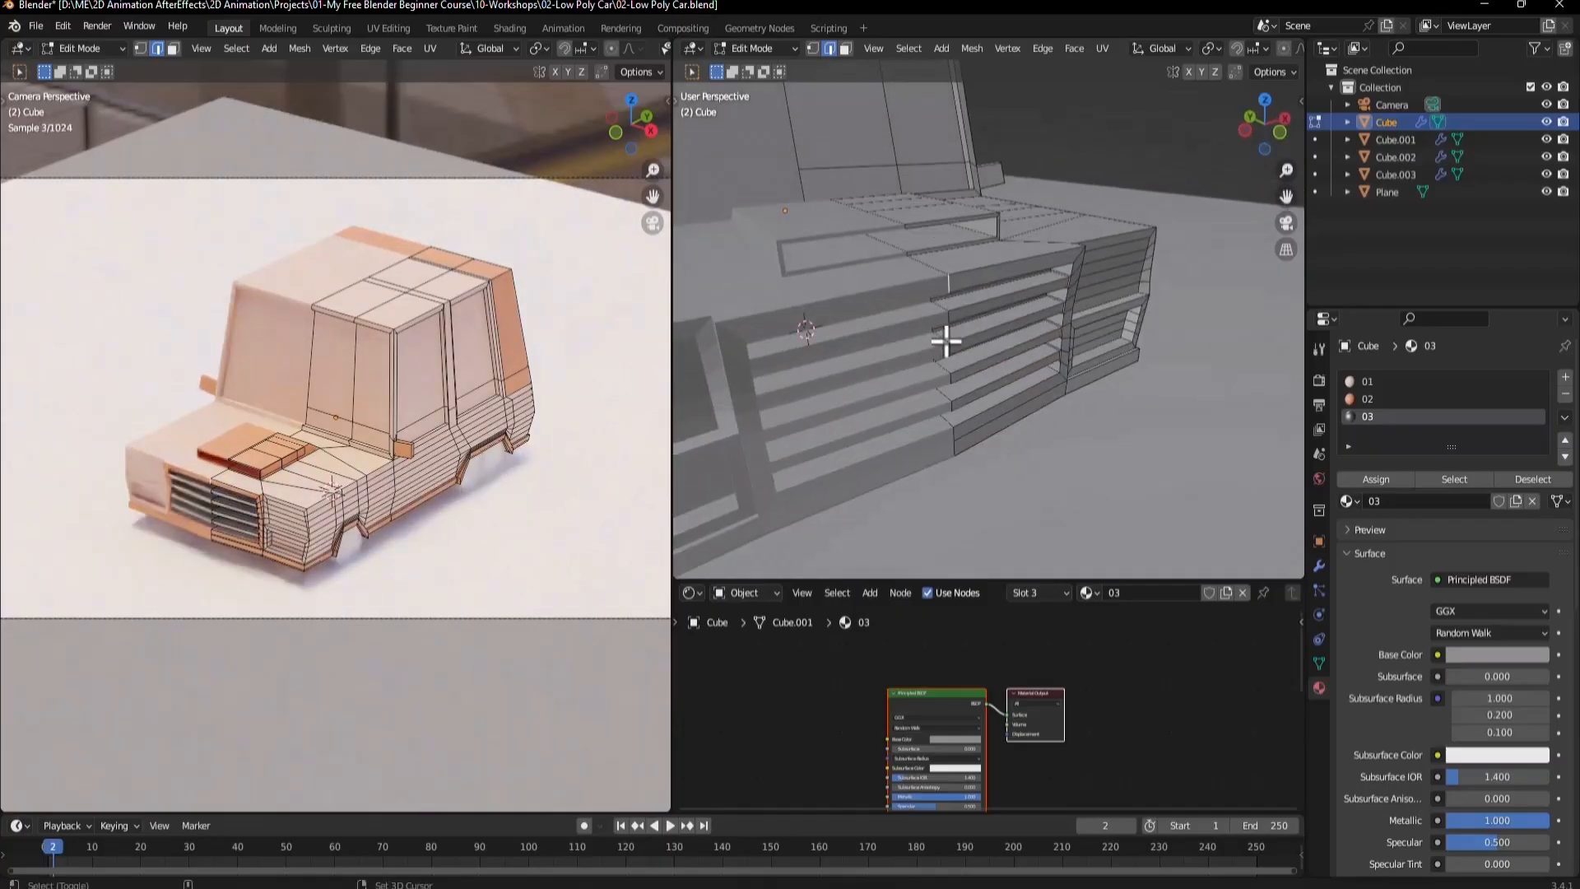
shift+click(946, 317)
shift+click(953, 359)
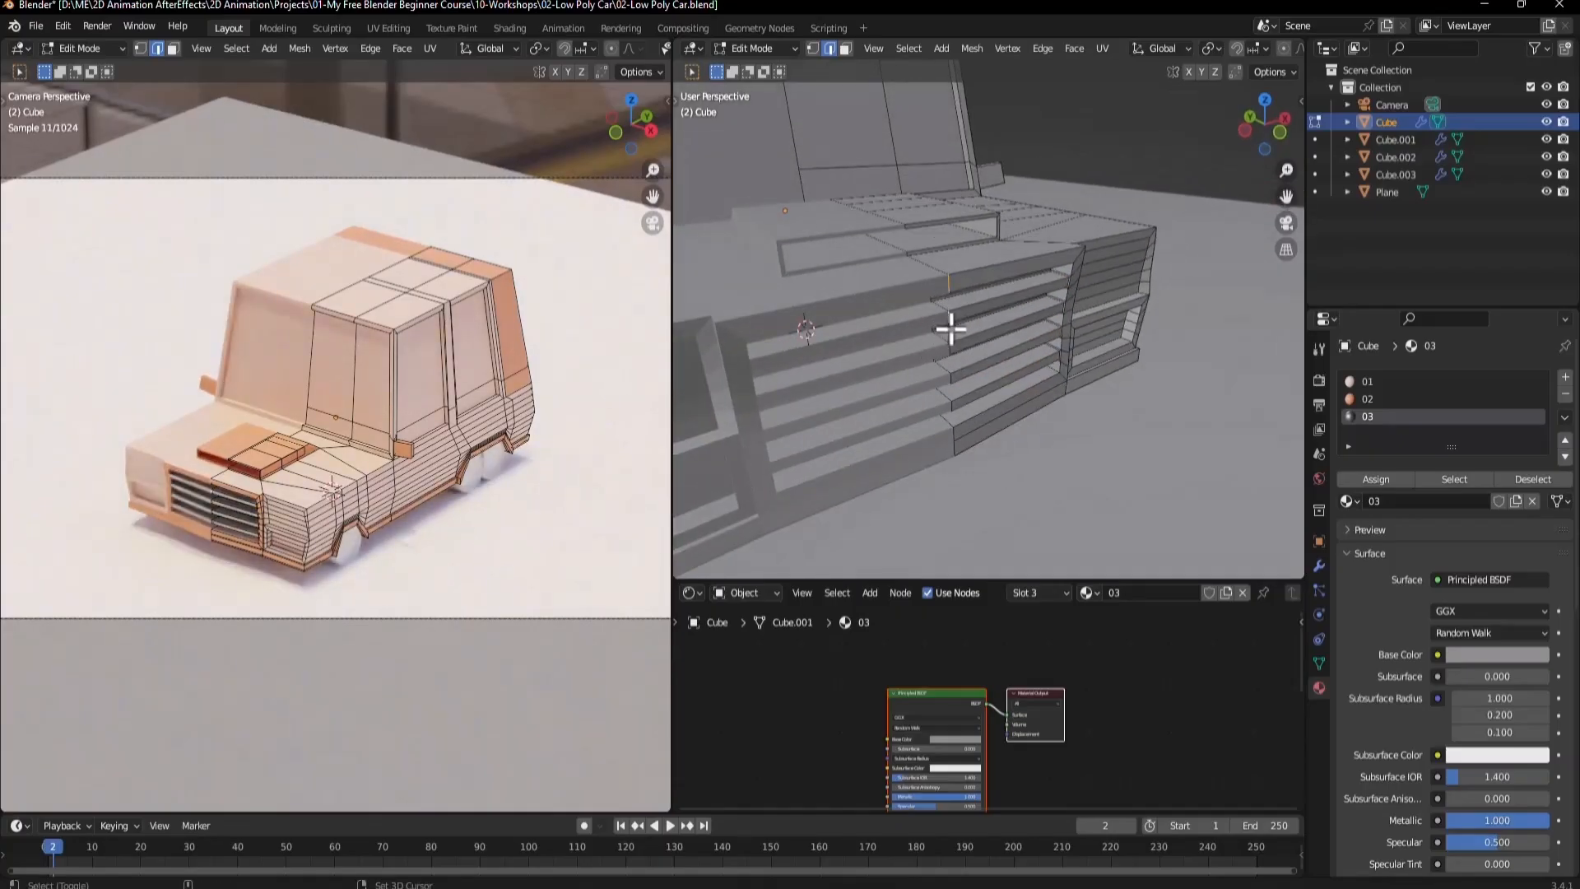
shift+click(961, 390)
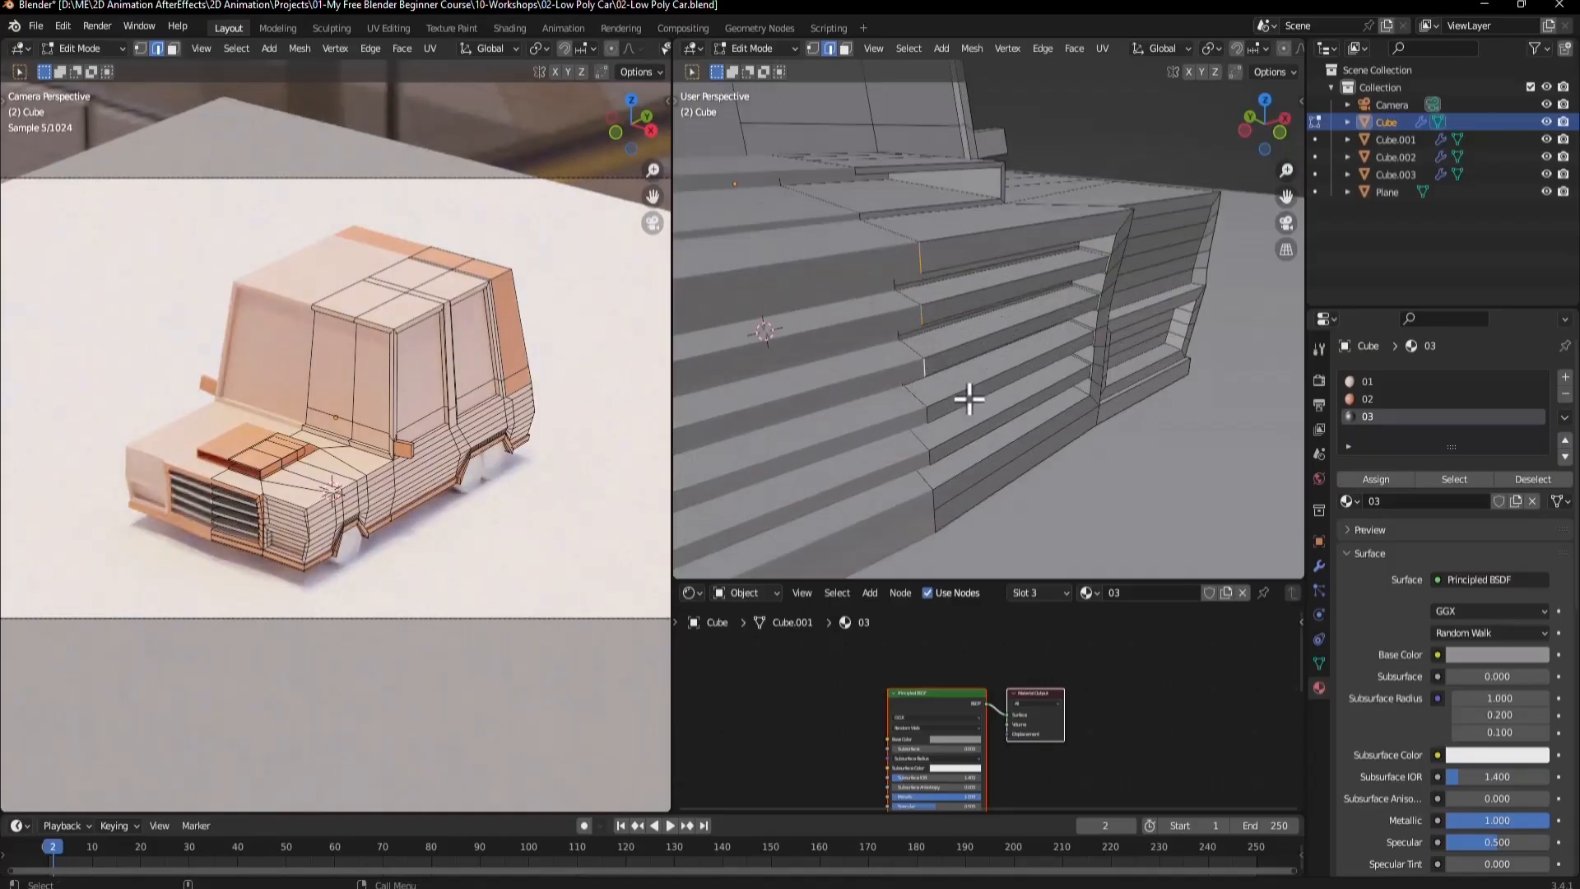
scroll(963, 398, up, 2)
ctrl+click(935, 504)
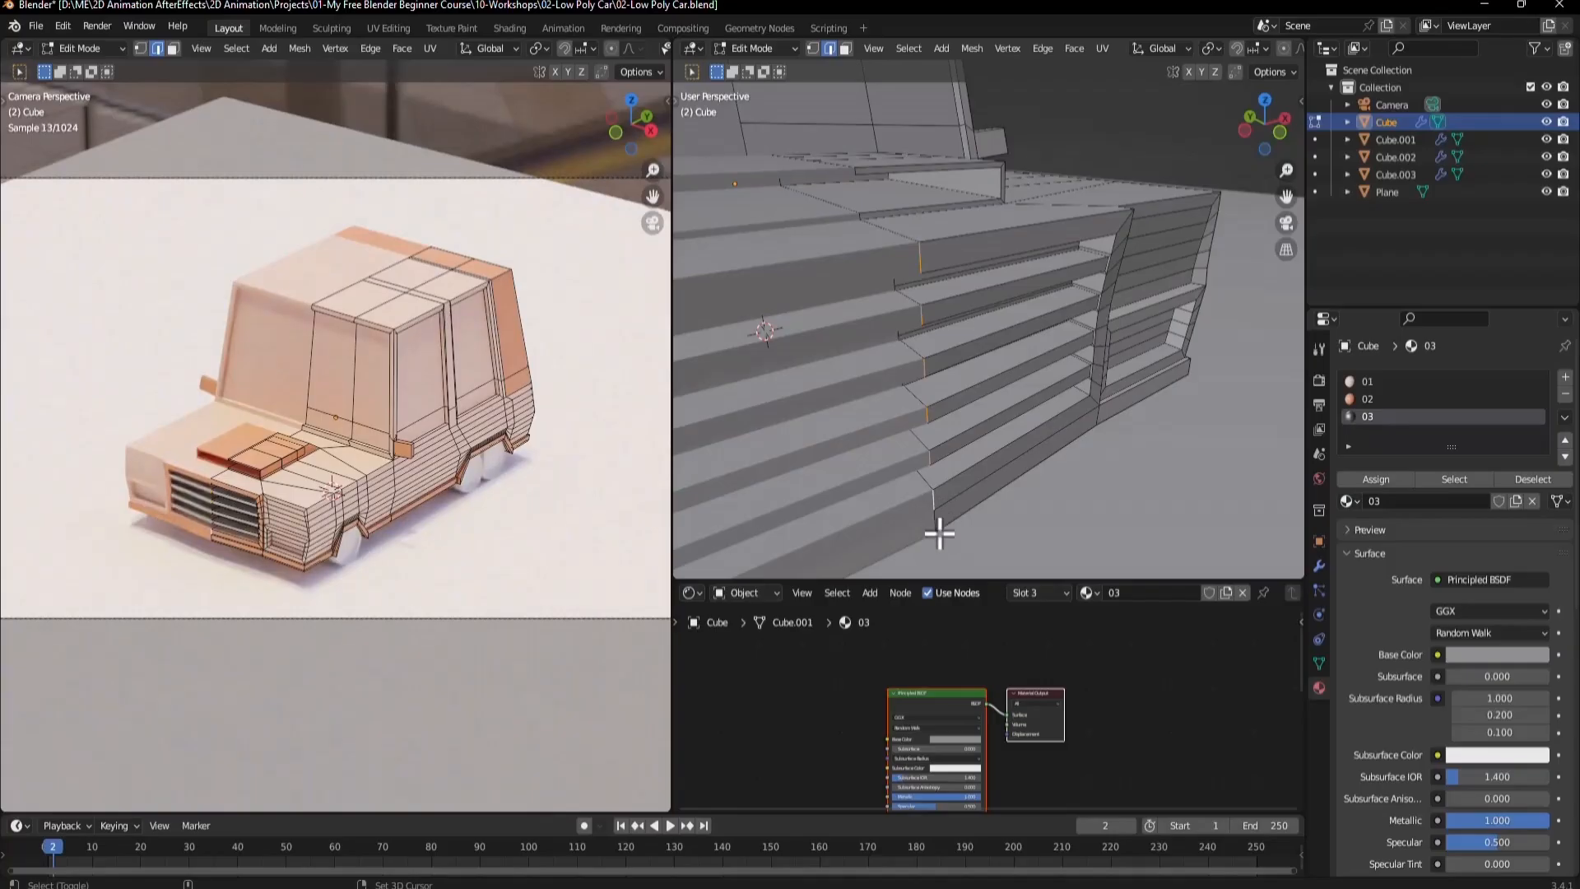
shift+click(941, 540)
middle_drag(982, 379, 1070, 381)
key(g)
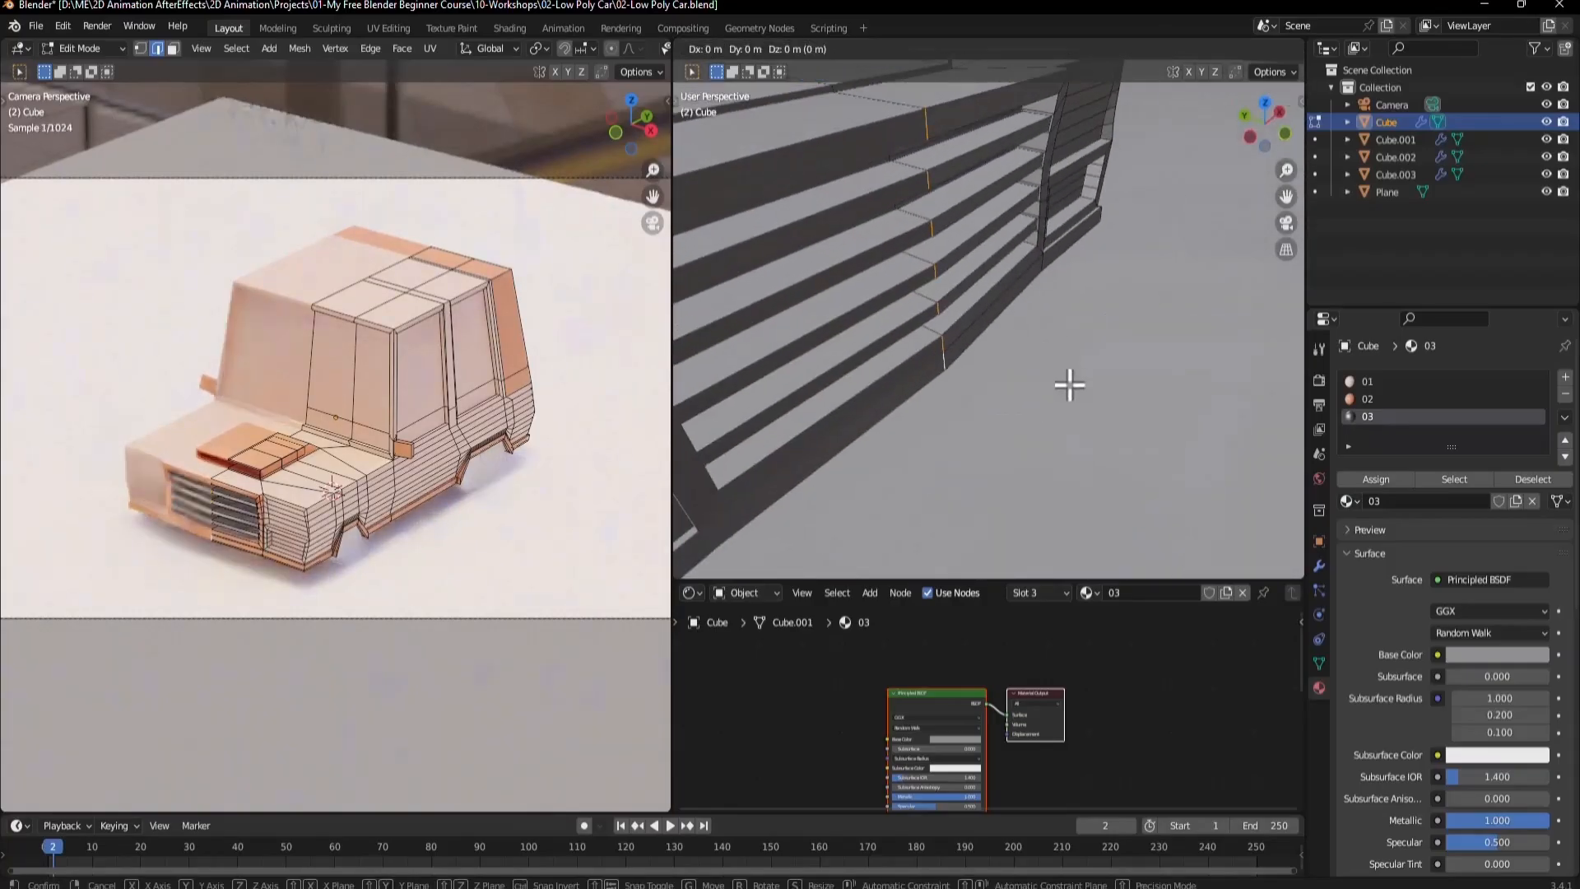
key(y)
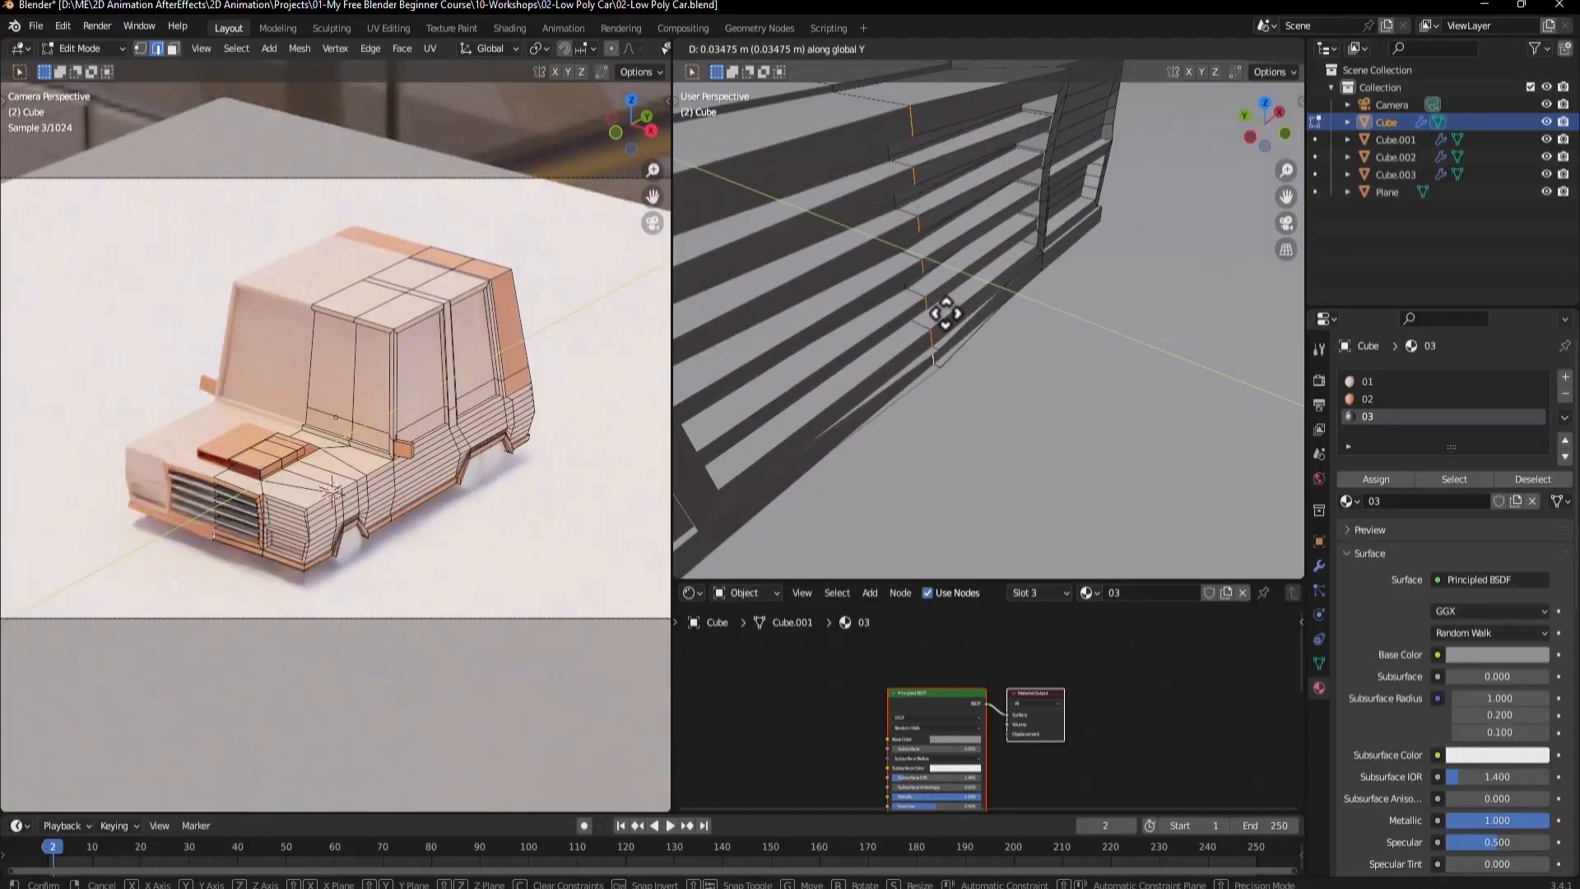
click(959, 321)
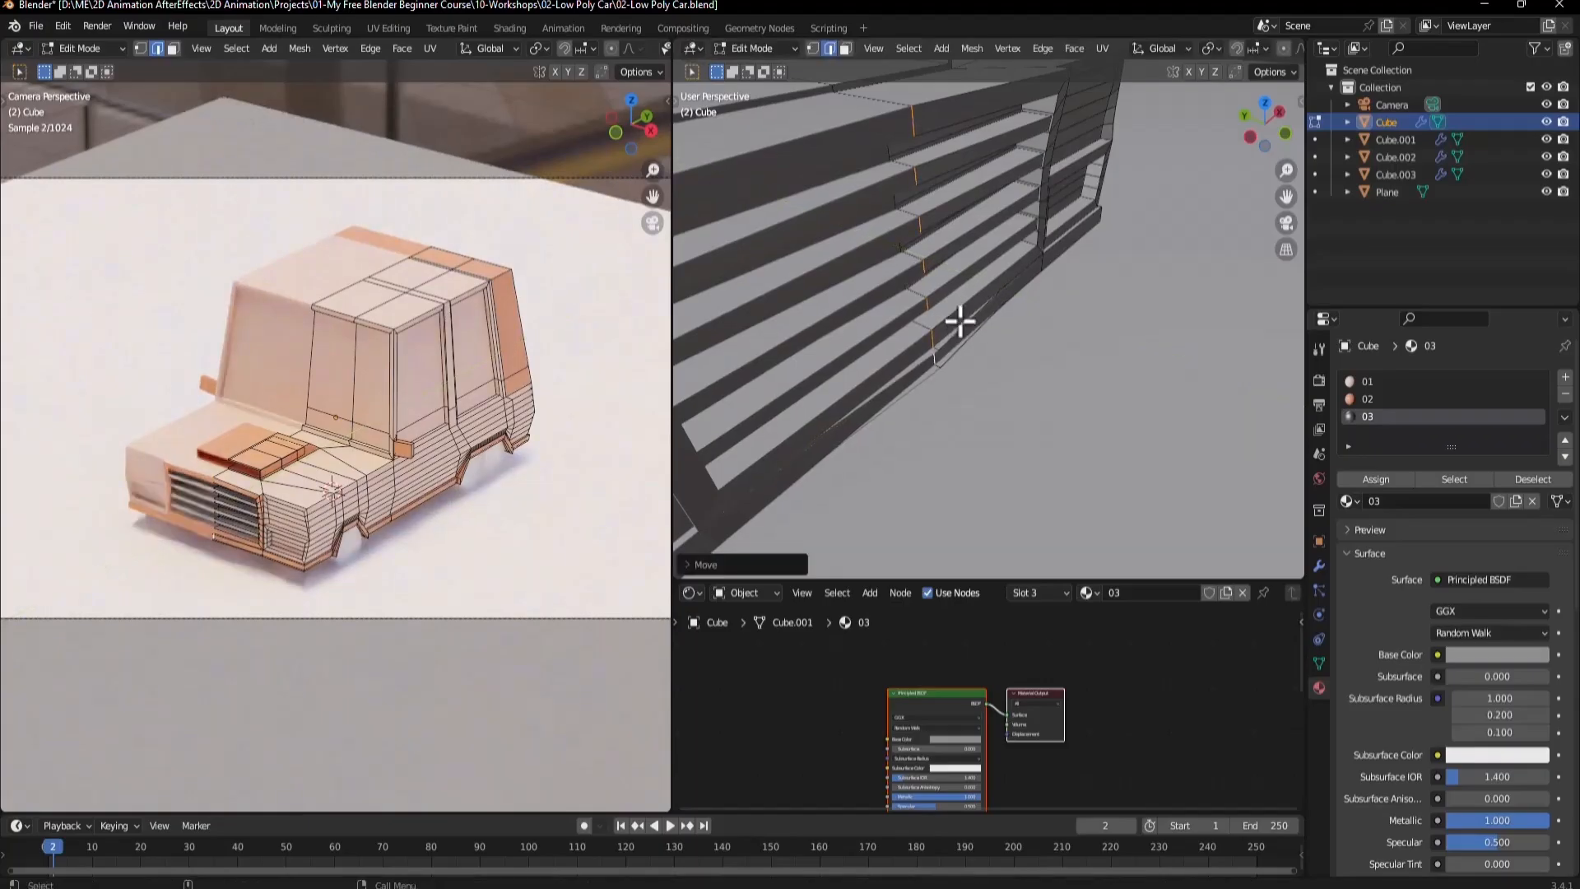
Move the lowest centre vertex beneath the grille back along global Y to line up with the shifted edges, and return to Object Mode.
scroll(934, 358, up, 2)
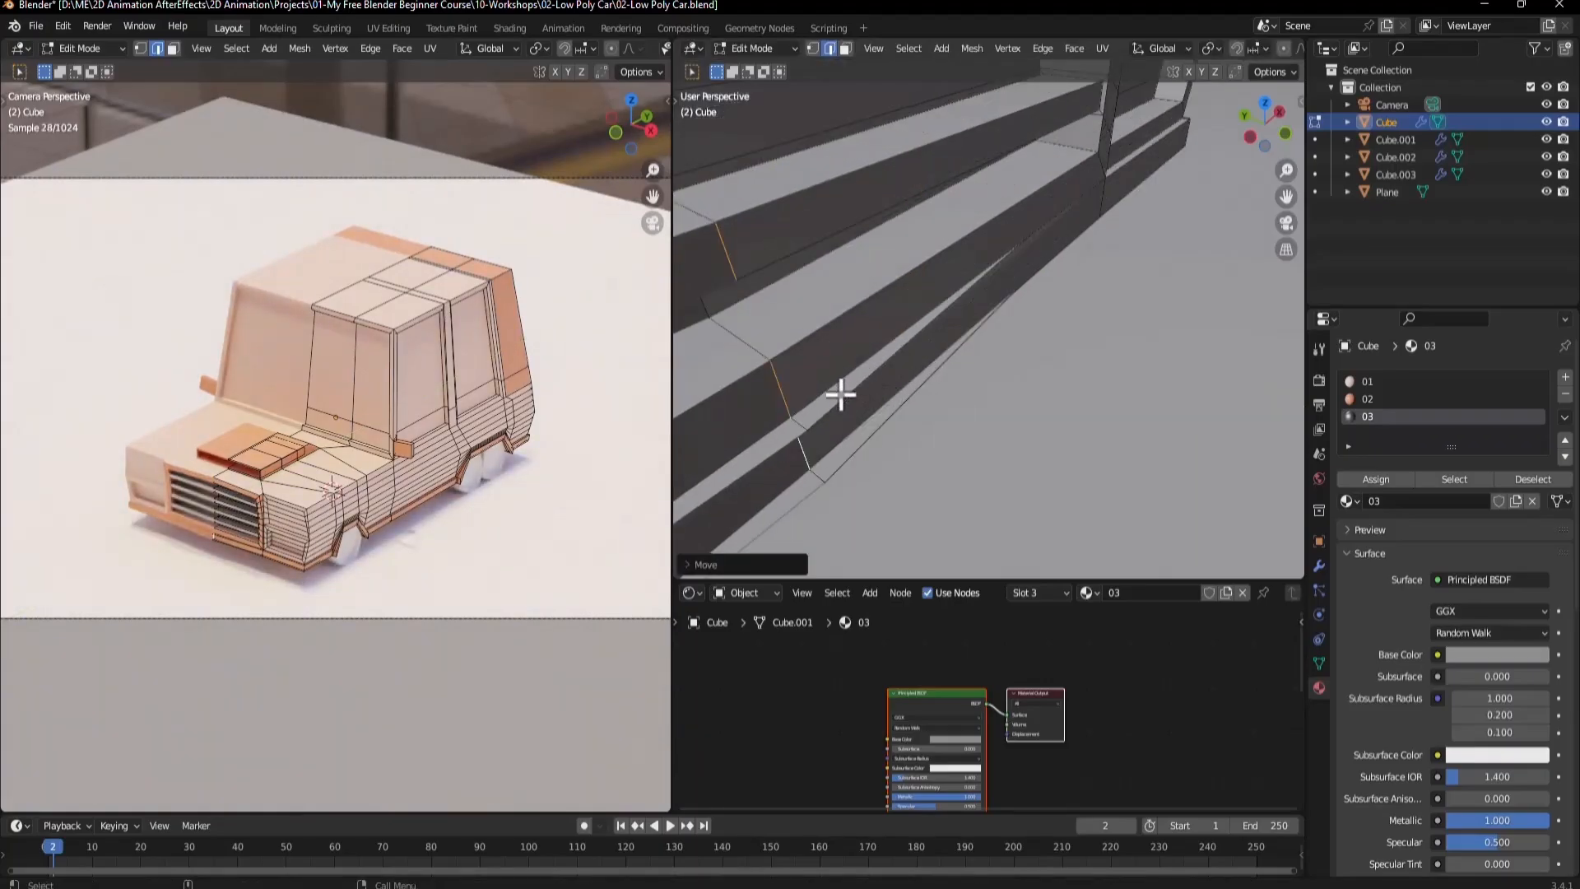
key(1)
click(802, 429)
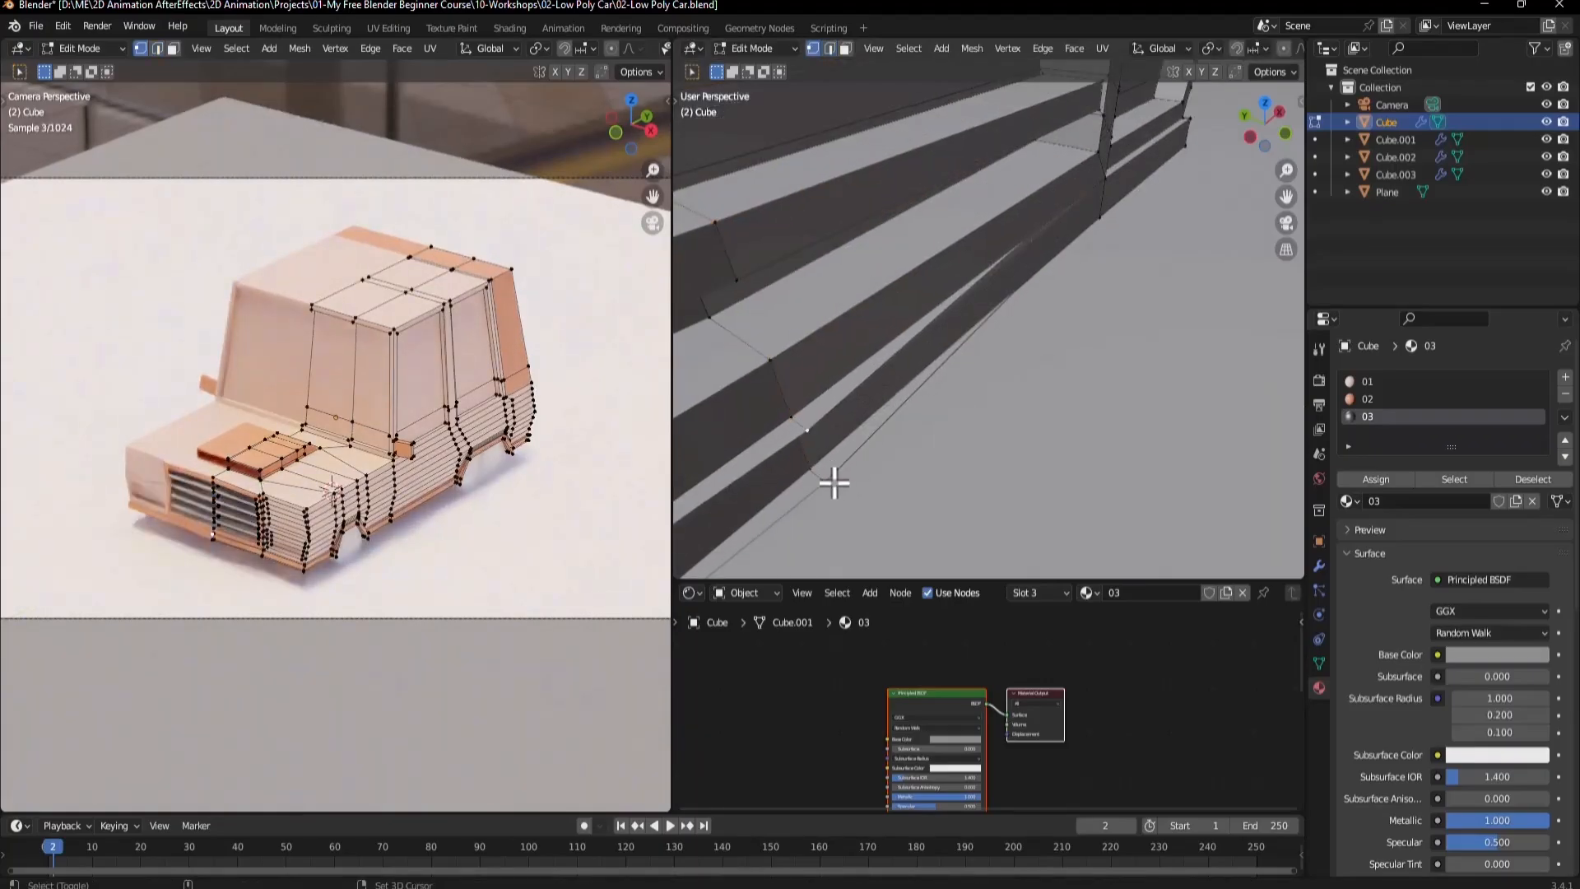
key(g)
key(y)
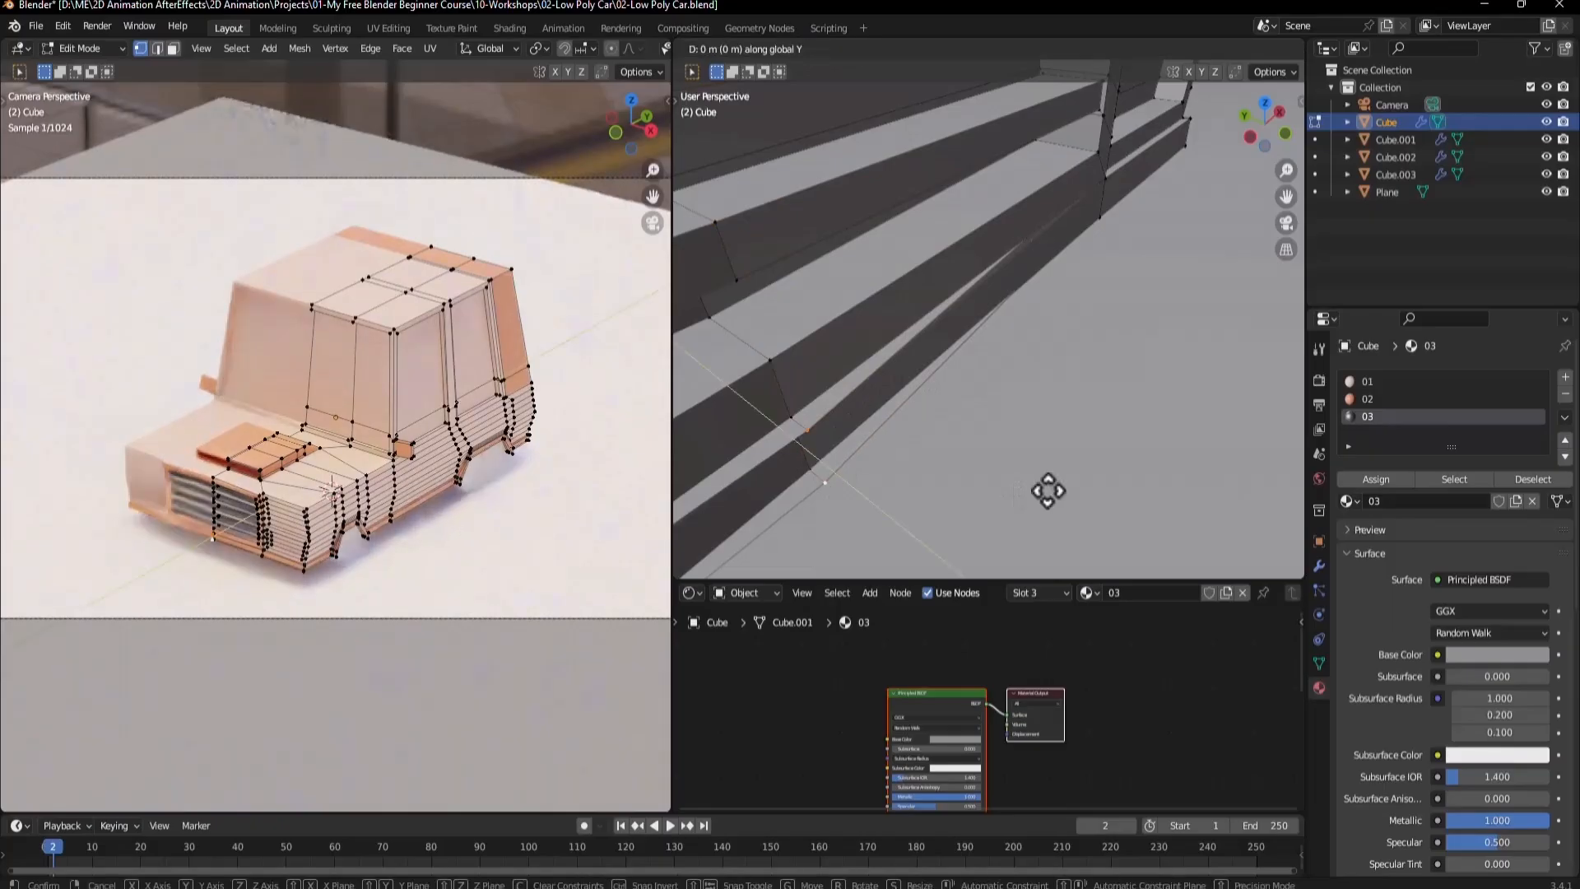
click(873, 339)
key(Tab)
scroll(979, 403, down, 4)
middle_drag(980, 403, 836, 358)
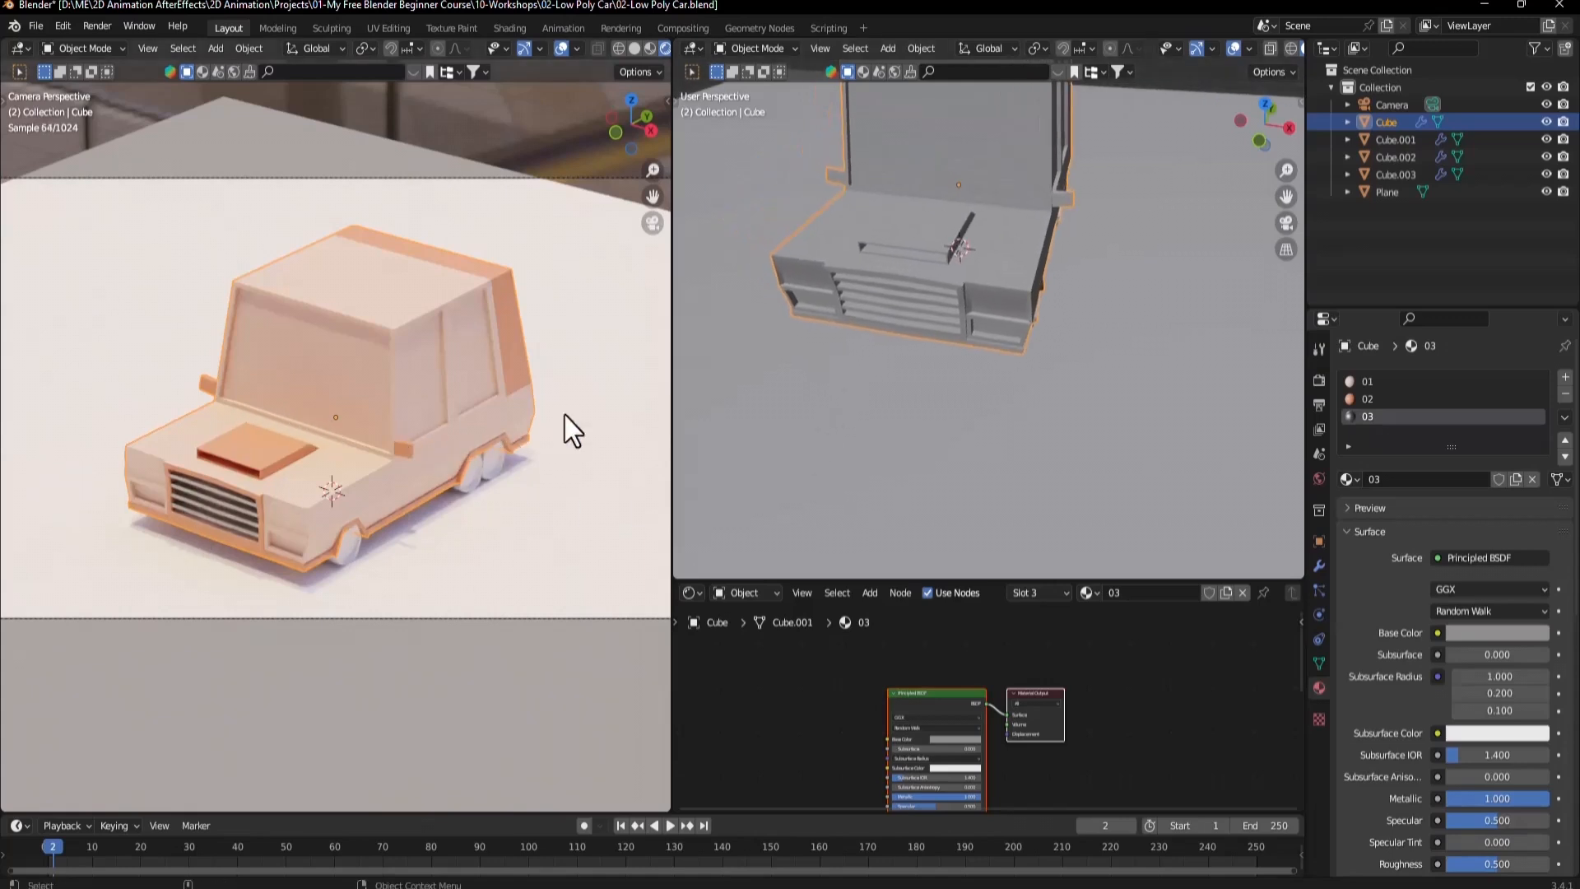
After checking the reference image, assign the car's windshield and side window faces to a new material slot.
key(alt+Tab)
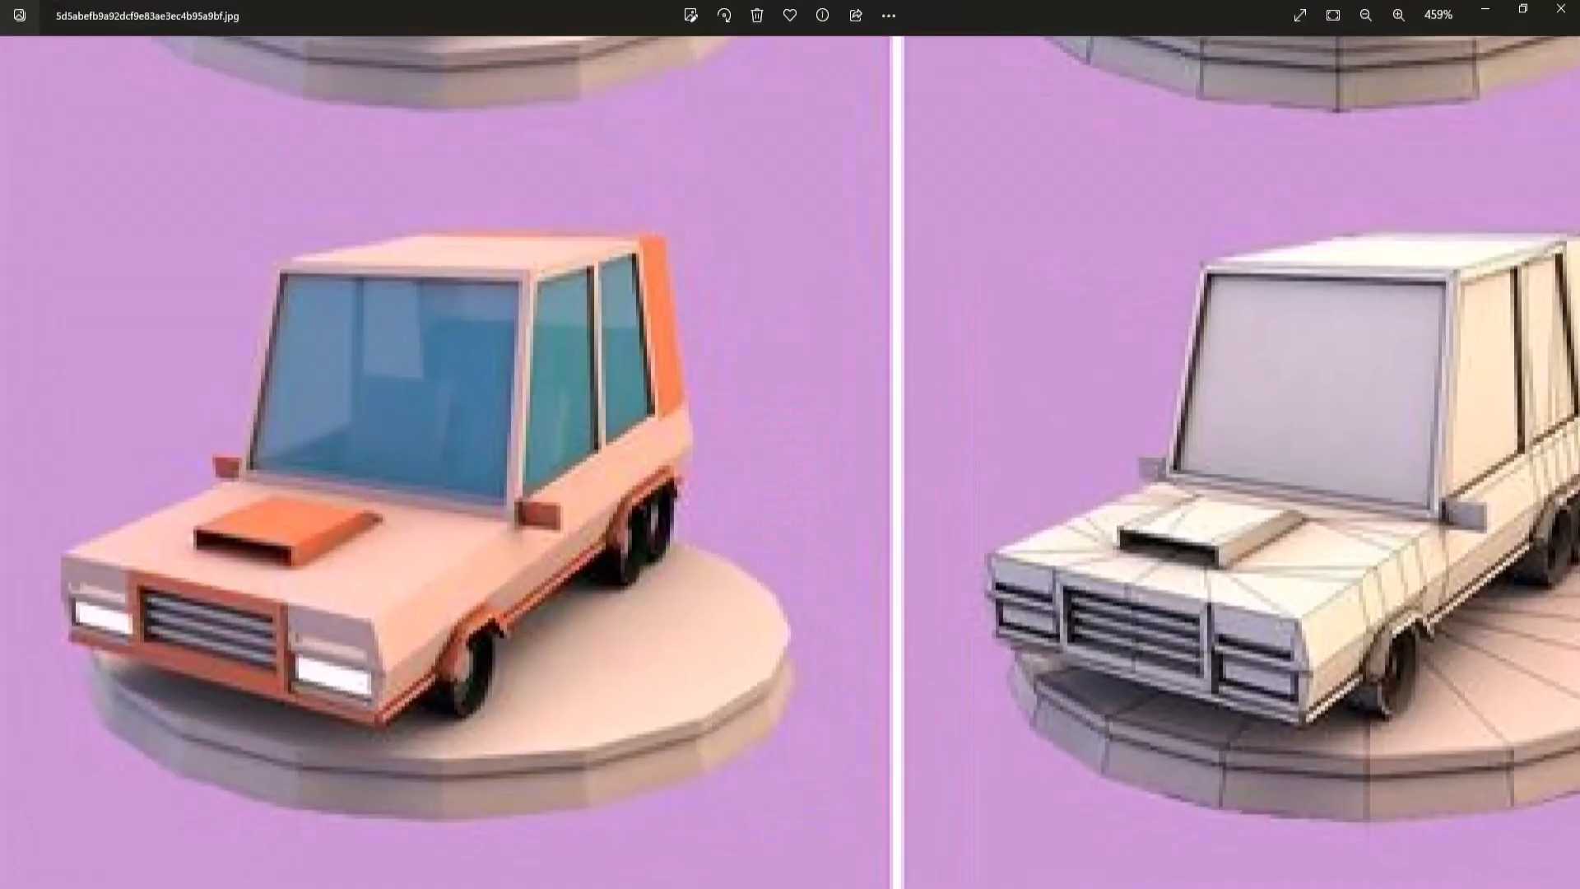
click(1523, 8)
key(alt+Tab)
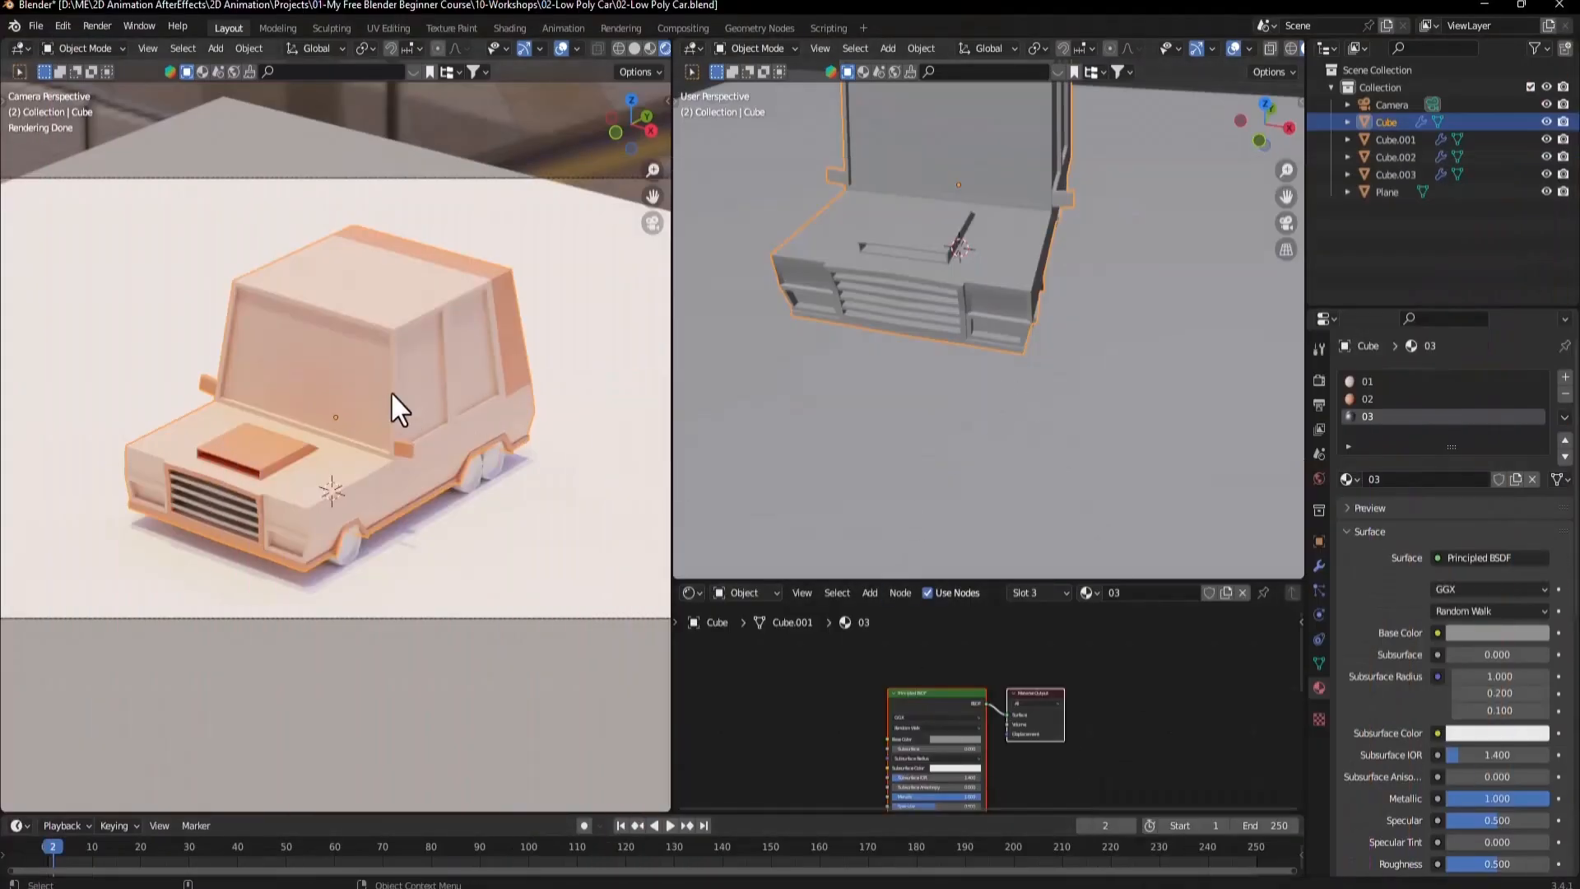
shift+middle_drag(871, 218, 975, 302)
key(Tab)
scroll(974, 303, up, 3)
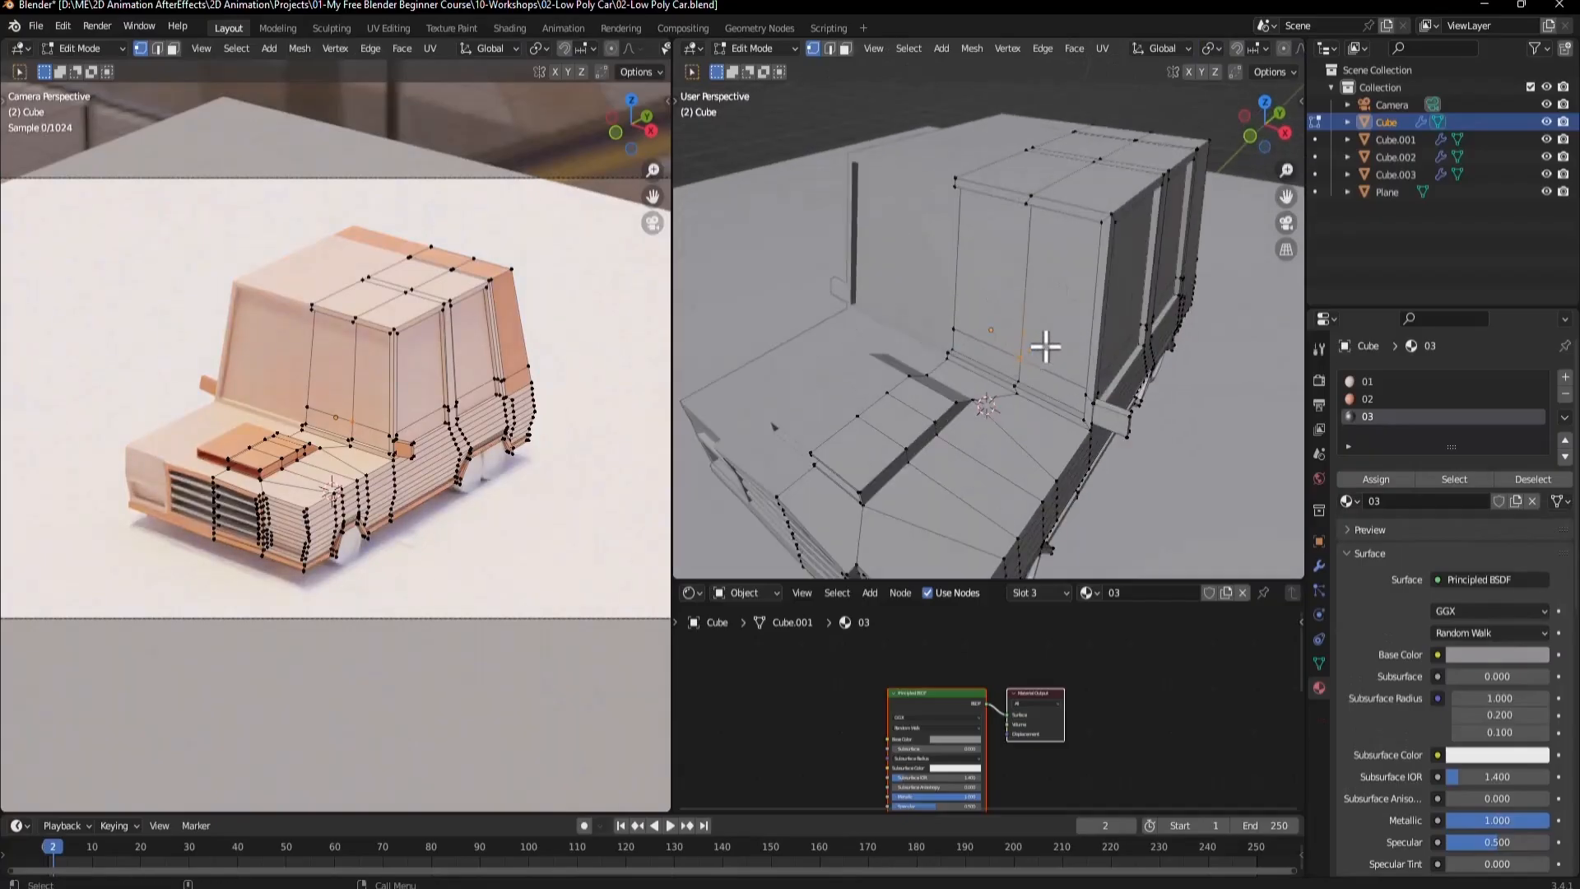
key(3)
click(1039, 346)
middle_drag(1059, 339, 1094, 356)
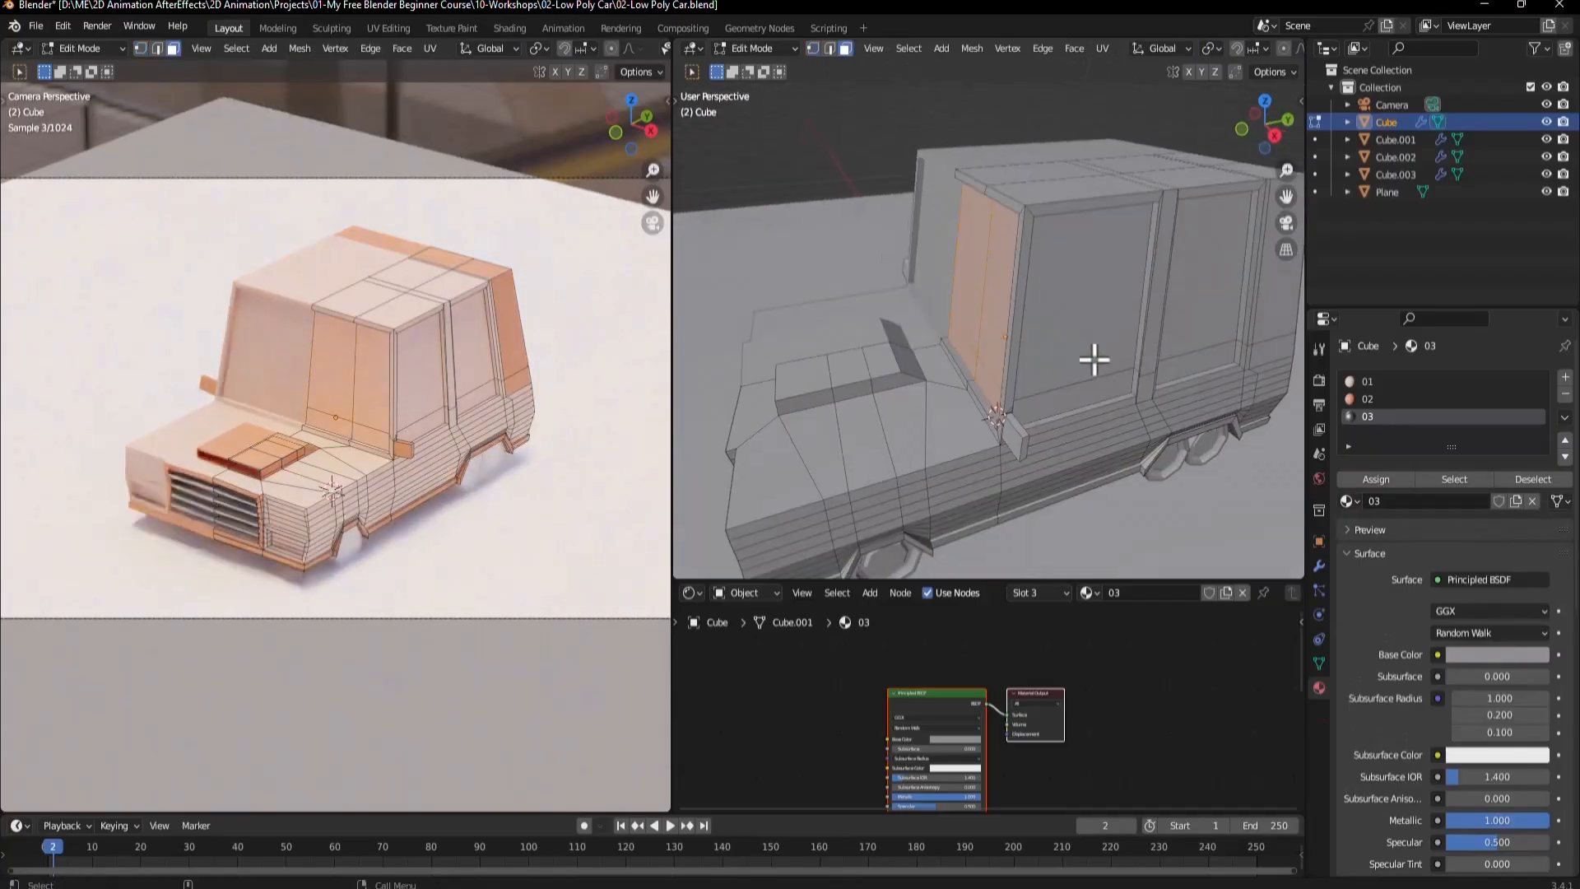
shift+click(1099, 393)
shift+click(1202, 363)
shift+click(1199, 319)
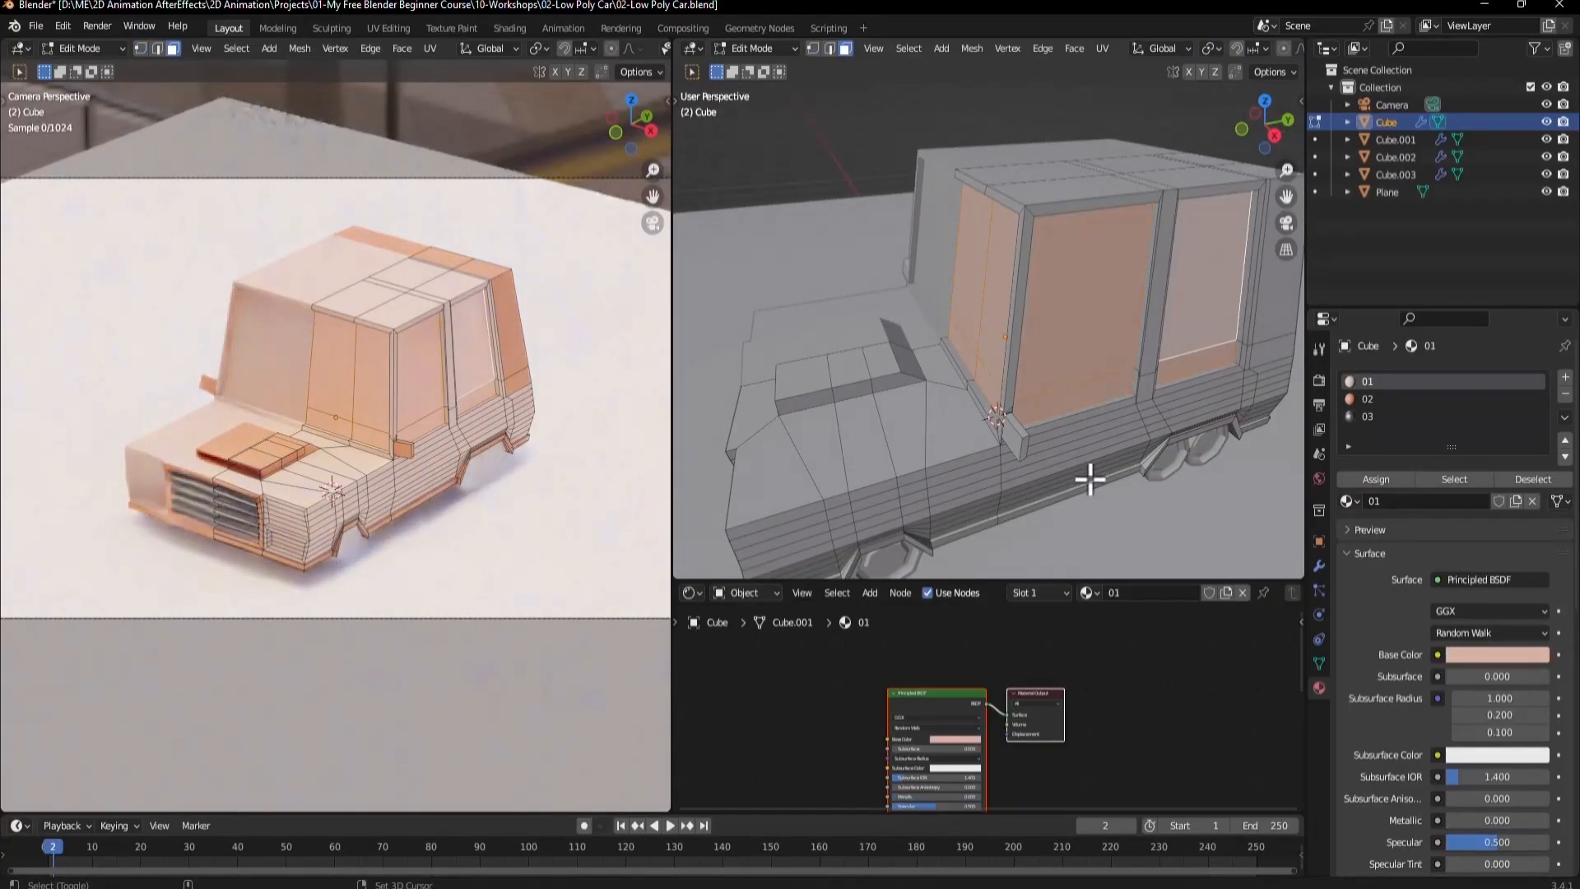
click(1565, 377)
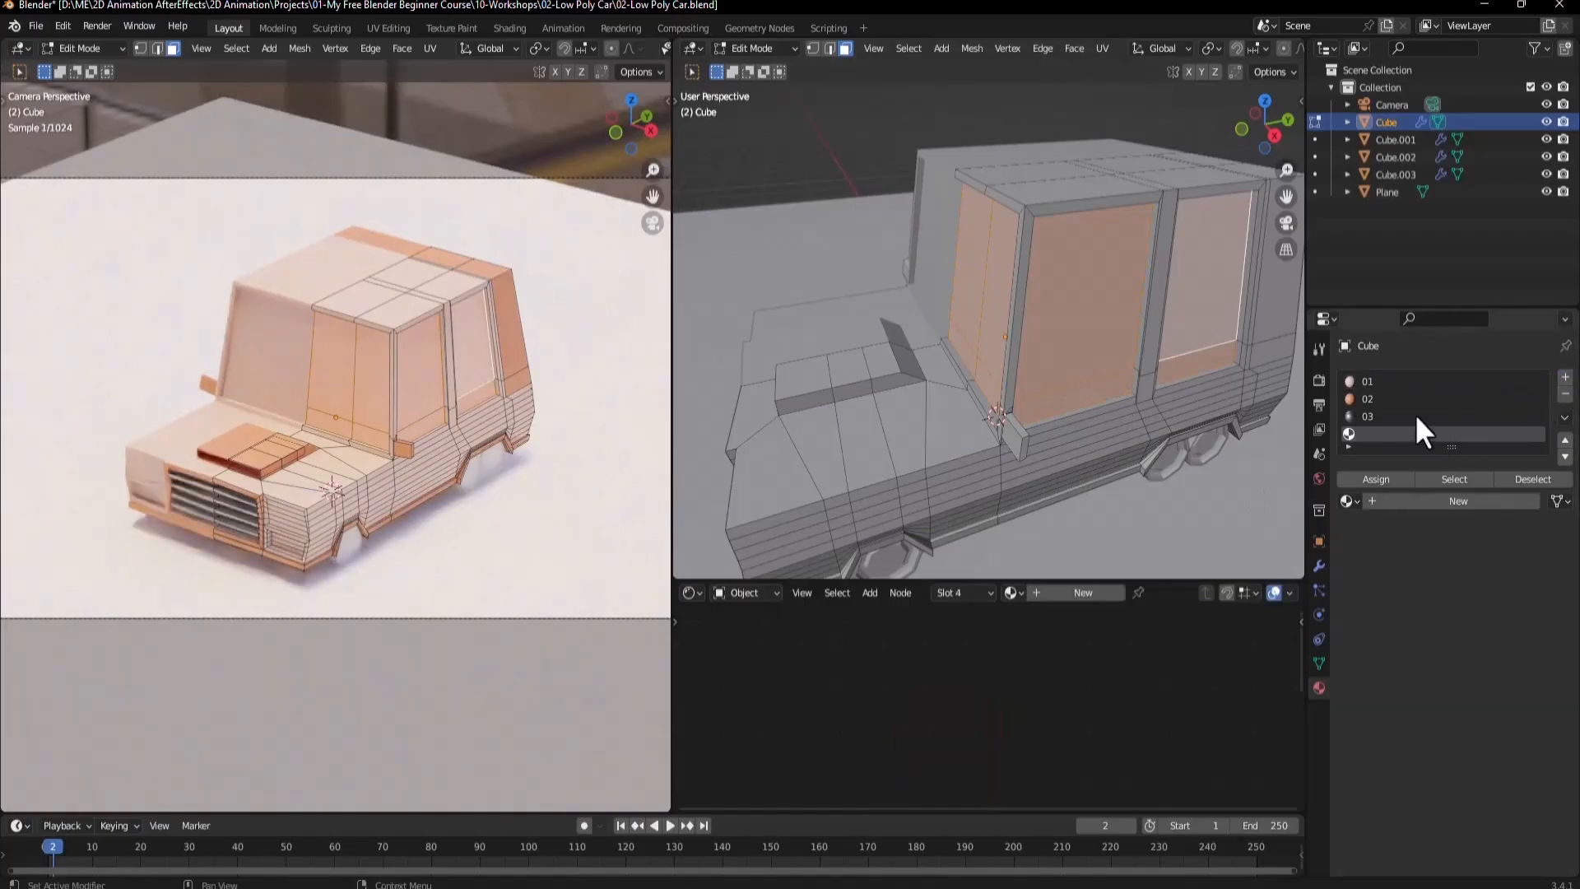
click(1376, 479)
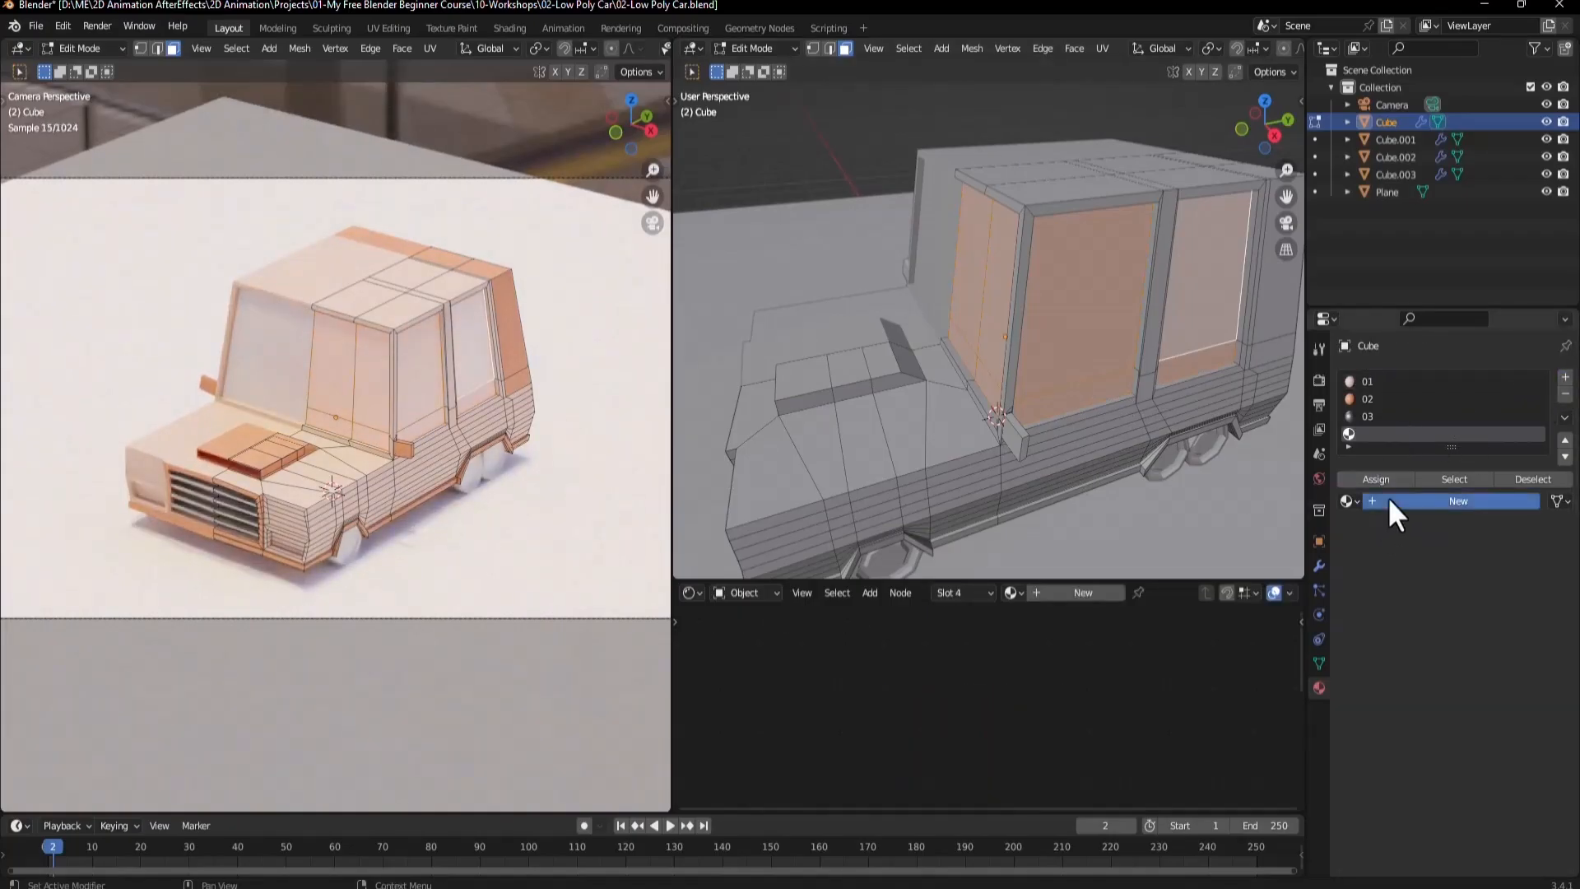
Create a new material in the empty slot and name it Glass.
click(1388, 496)
text(Gl)
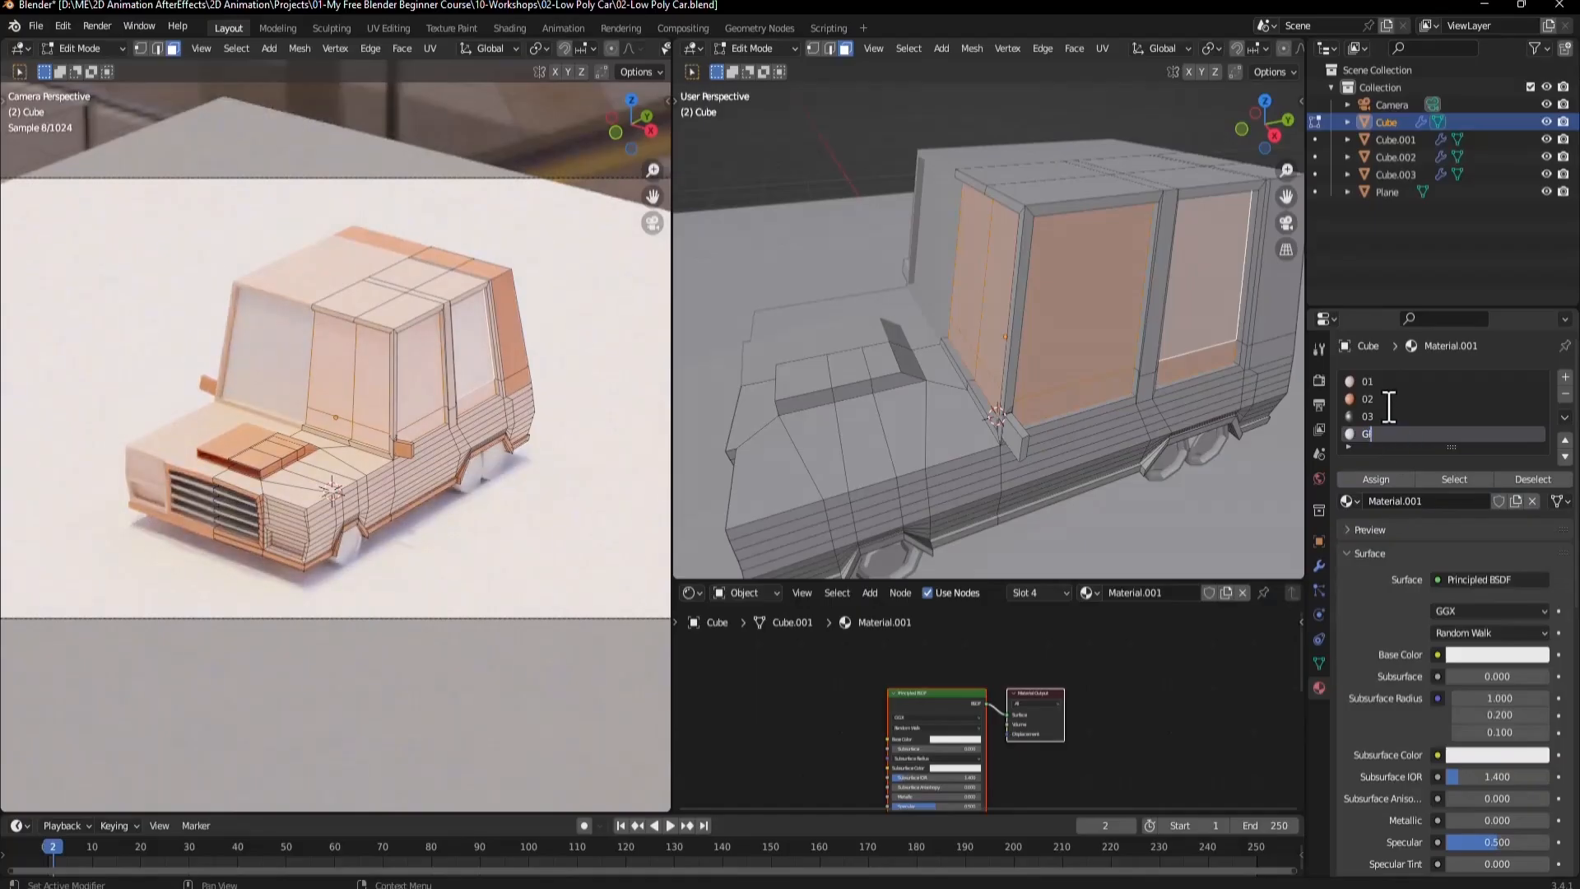
text(ass)
key(Return)
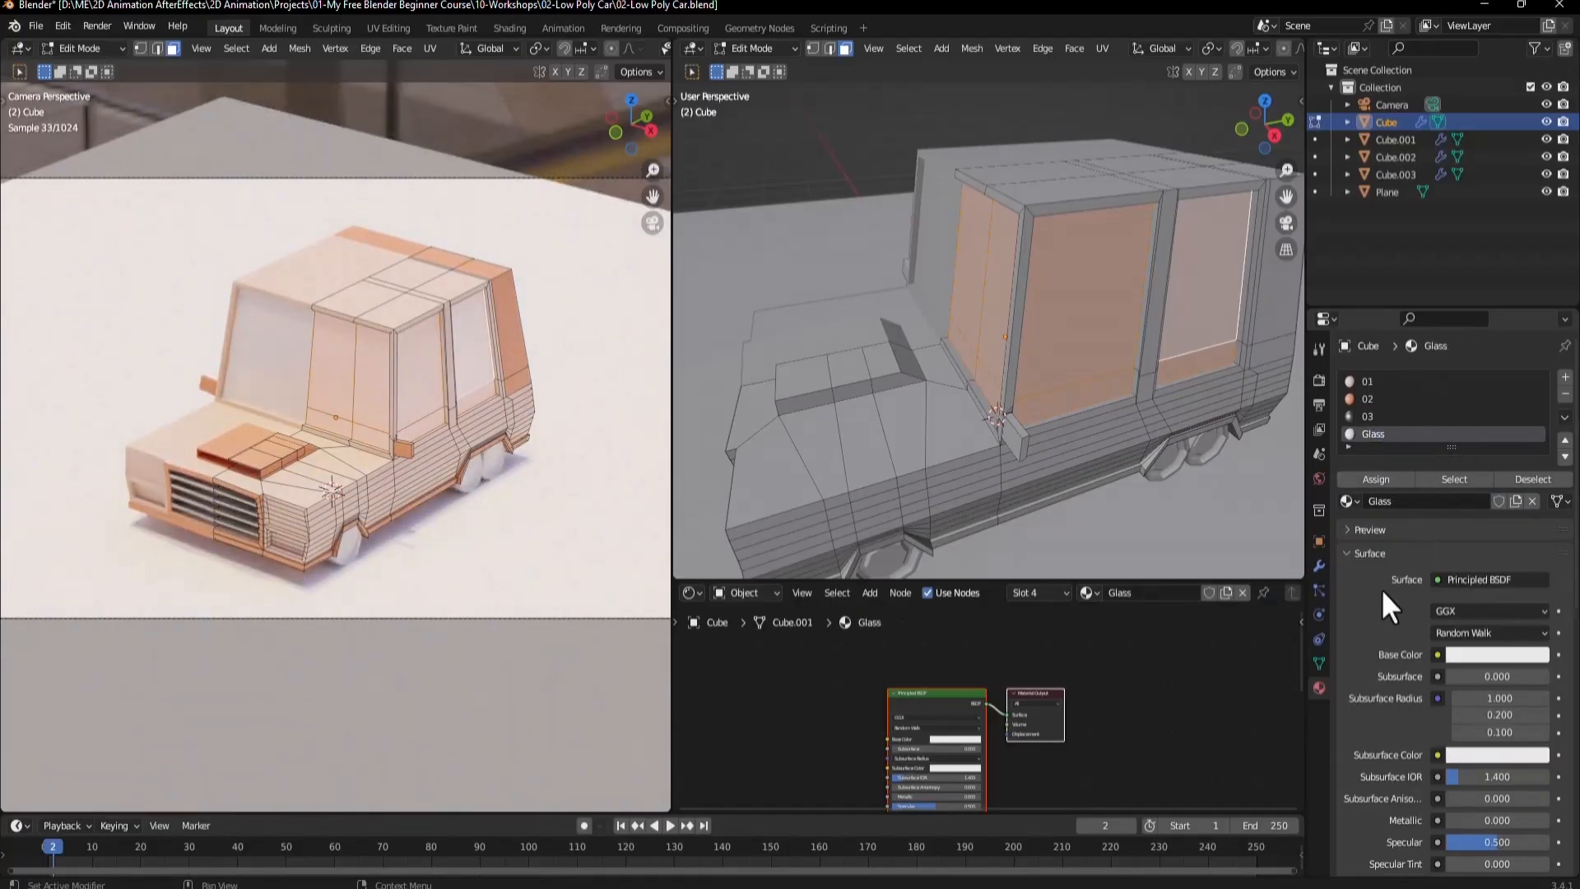
Set the Glass material's transmission to 1.000 and its IOR to 1.250.
scroll(1470, 698, down, 10)
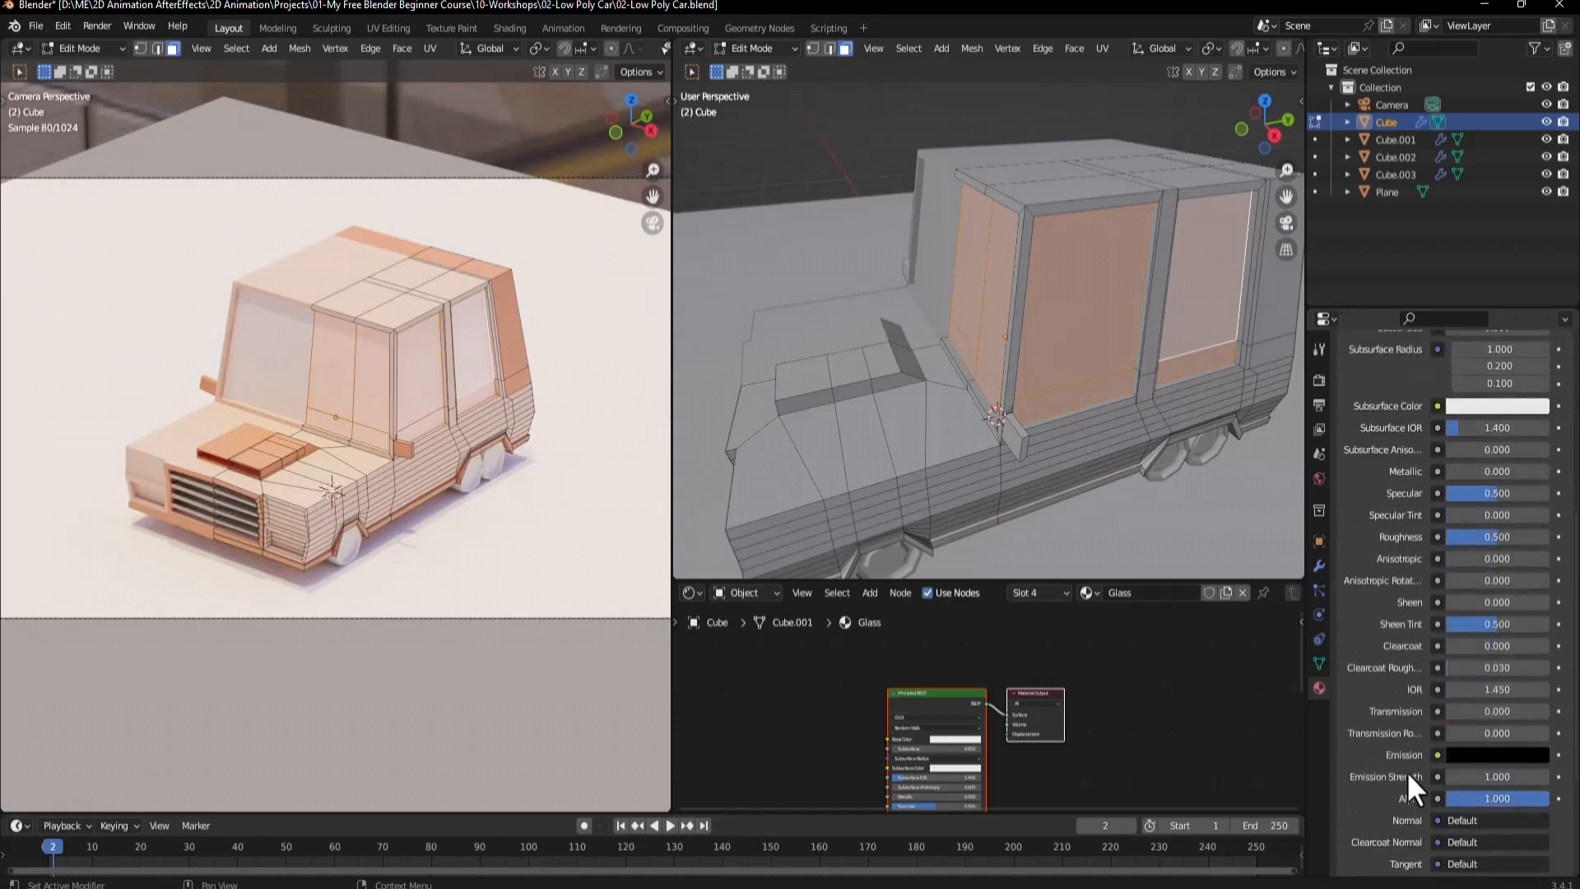
mouse_move(1450, 716)
mouse_down()
mouse_move(1550, 713)
mouse_move(1466, 690)
mouse_up()
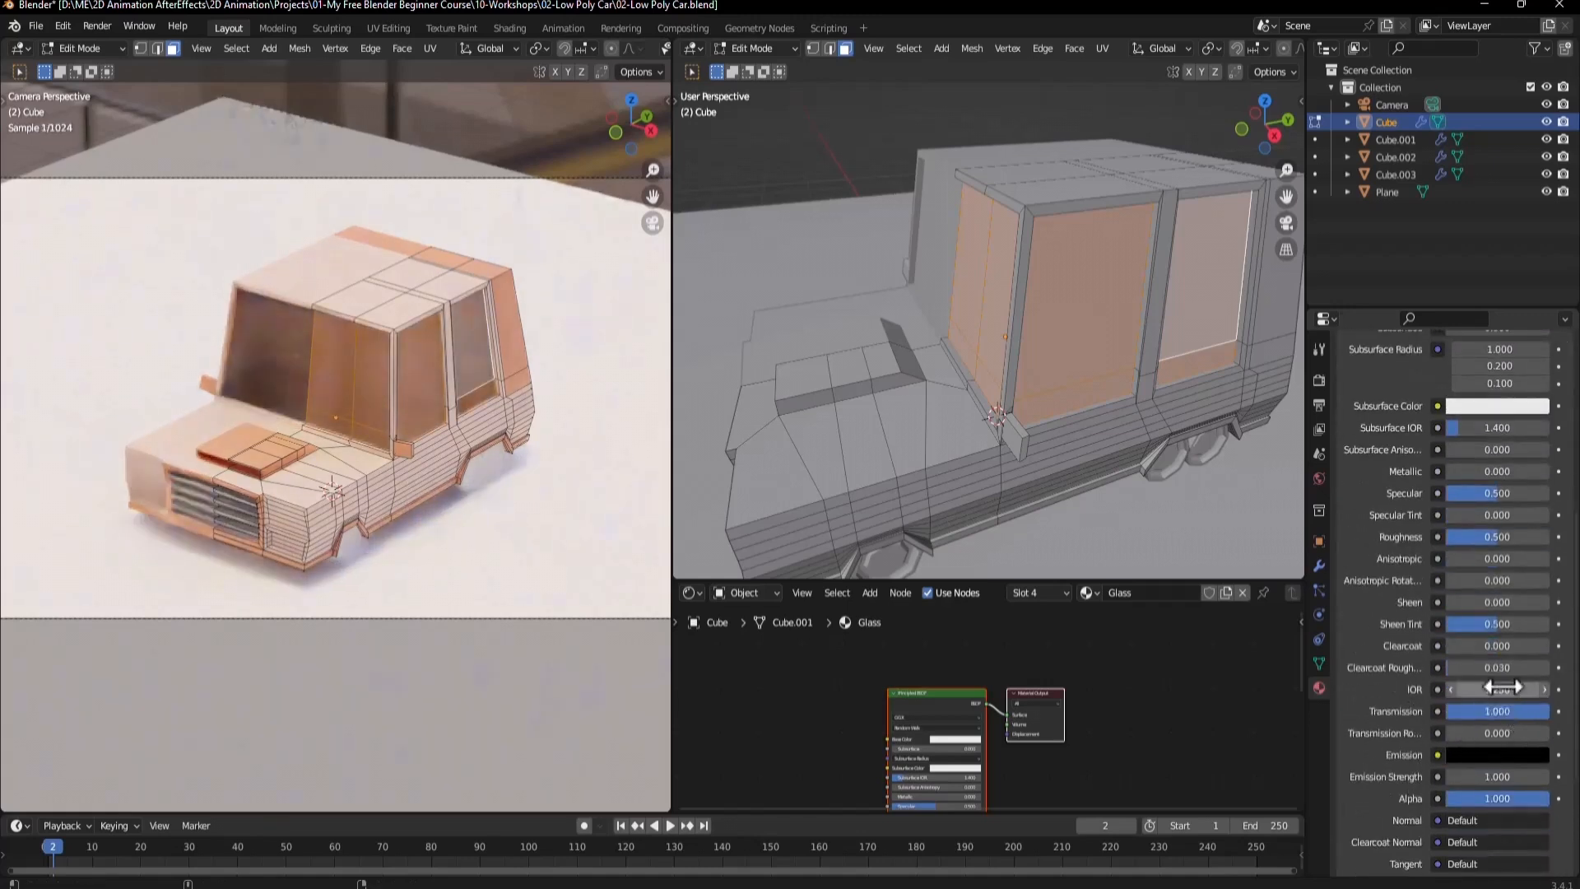
click(1469, 403)
Tint the Glass material's base color light blue, set its transmission roughness to 0.062, and preview the car in Object Mode.
scroll(1384, 458, up, 2)
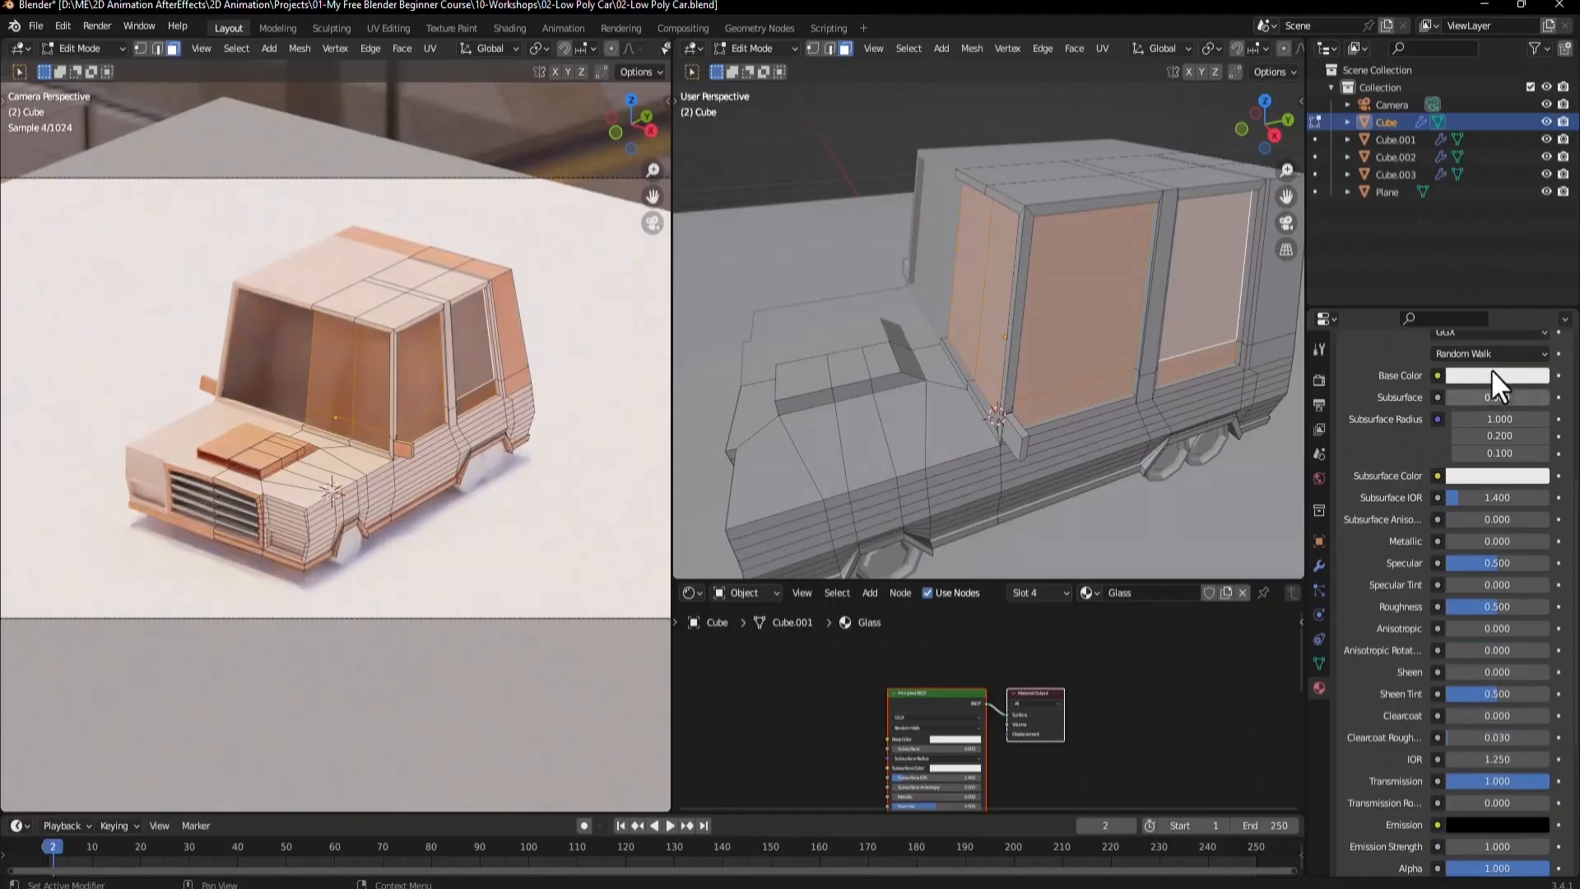
click(1492, 371)
mouse_move(1482, 174)
mouse_down()
mouse_move(1469, 129)
mouse_move(1470, 174)
mouse_up()
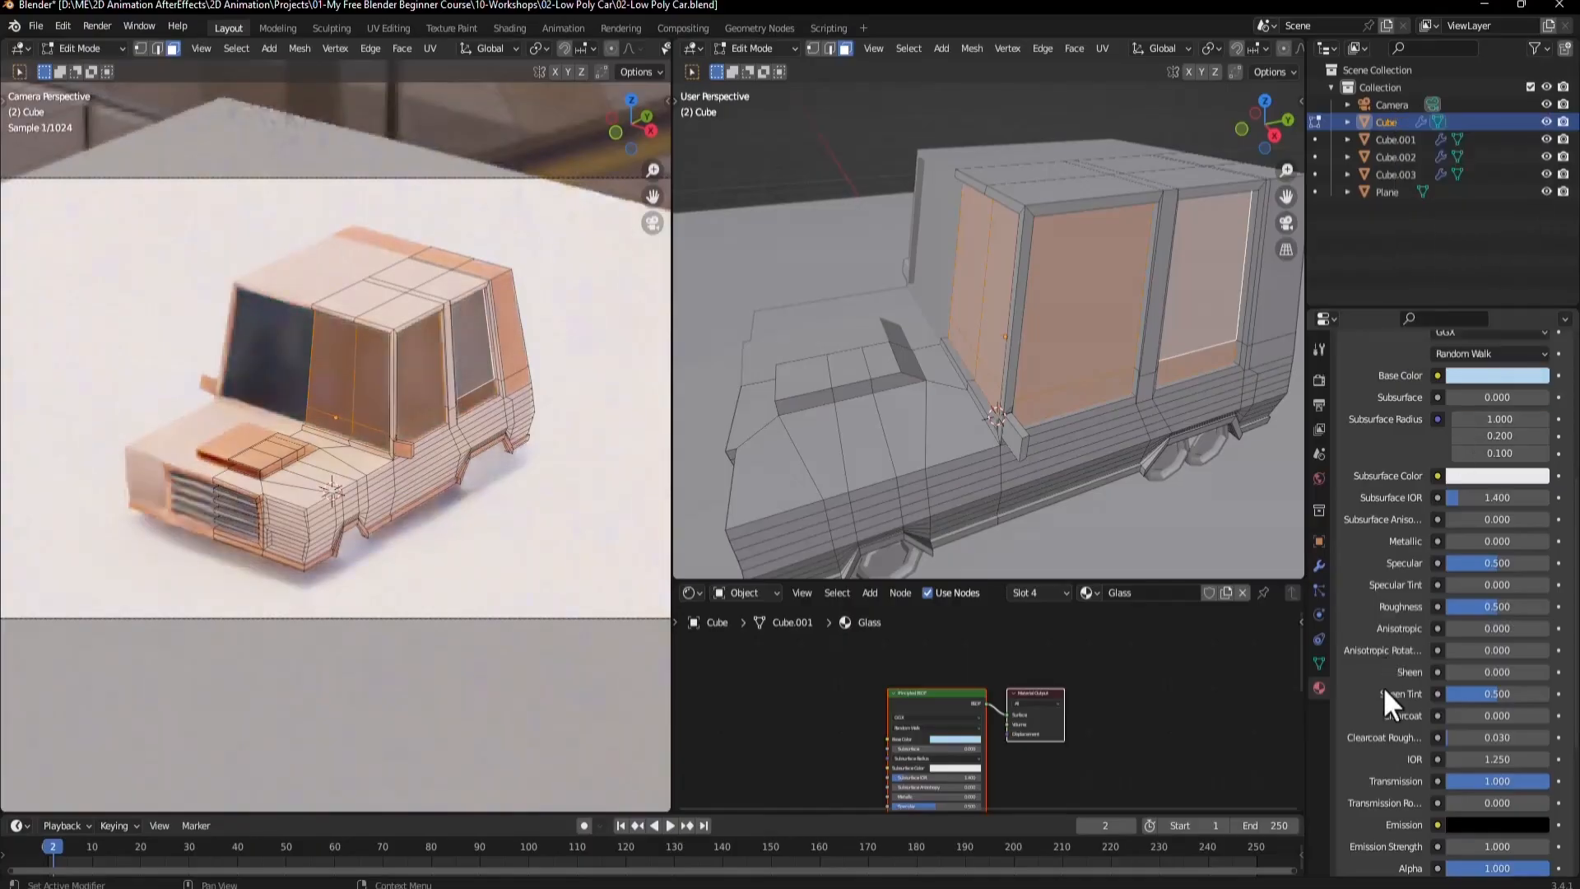
scroll(1391, 773, down, 3)
drag(1519, 698, 1522, 698)
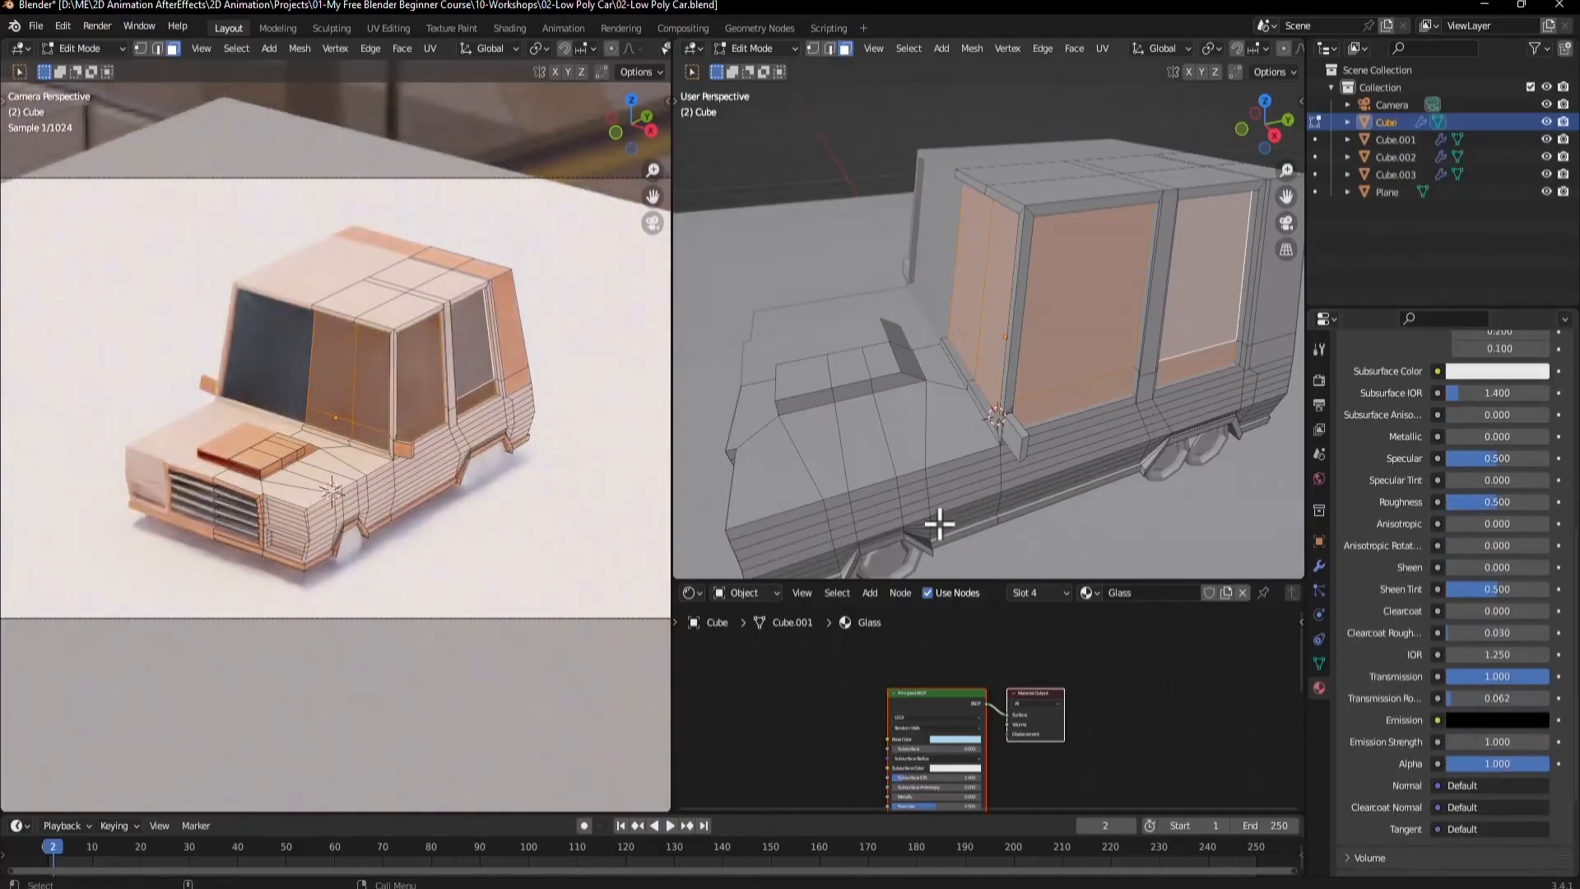
key(Tab)
key(Tab)
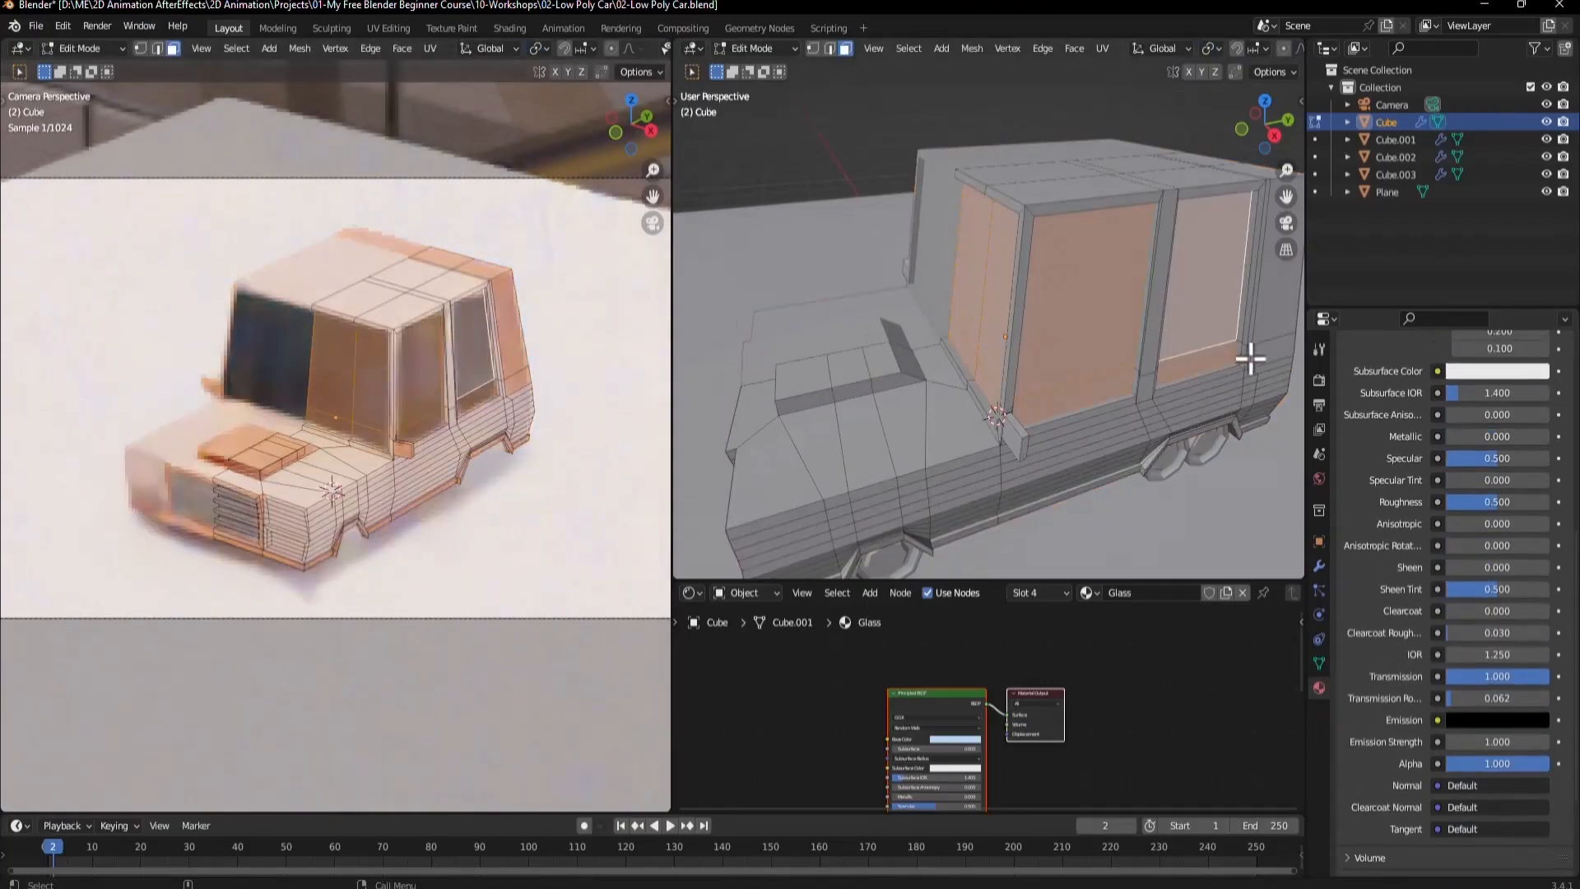
Change the Glass material's surface shader to Glass BSDF and return to Object Mode.
scroll(1405, 378, up, 5)
scroll(1405, 383, up, 5)
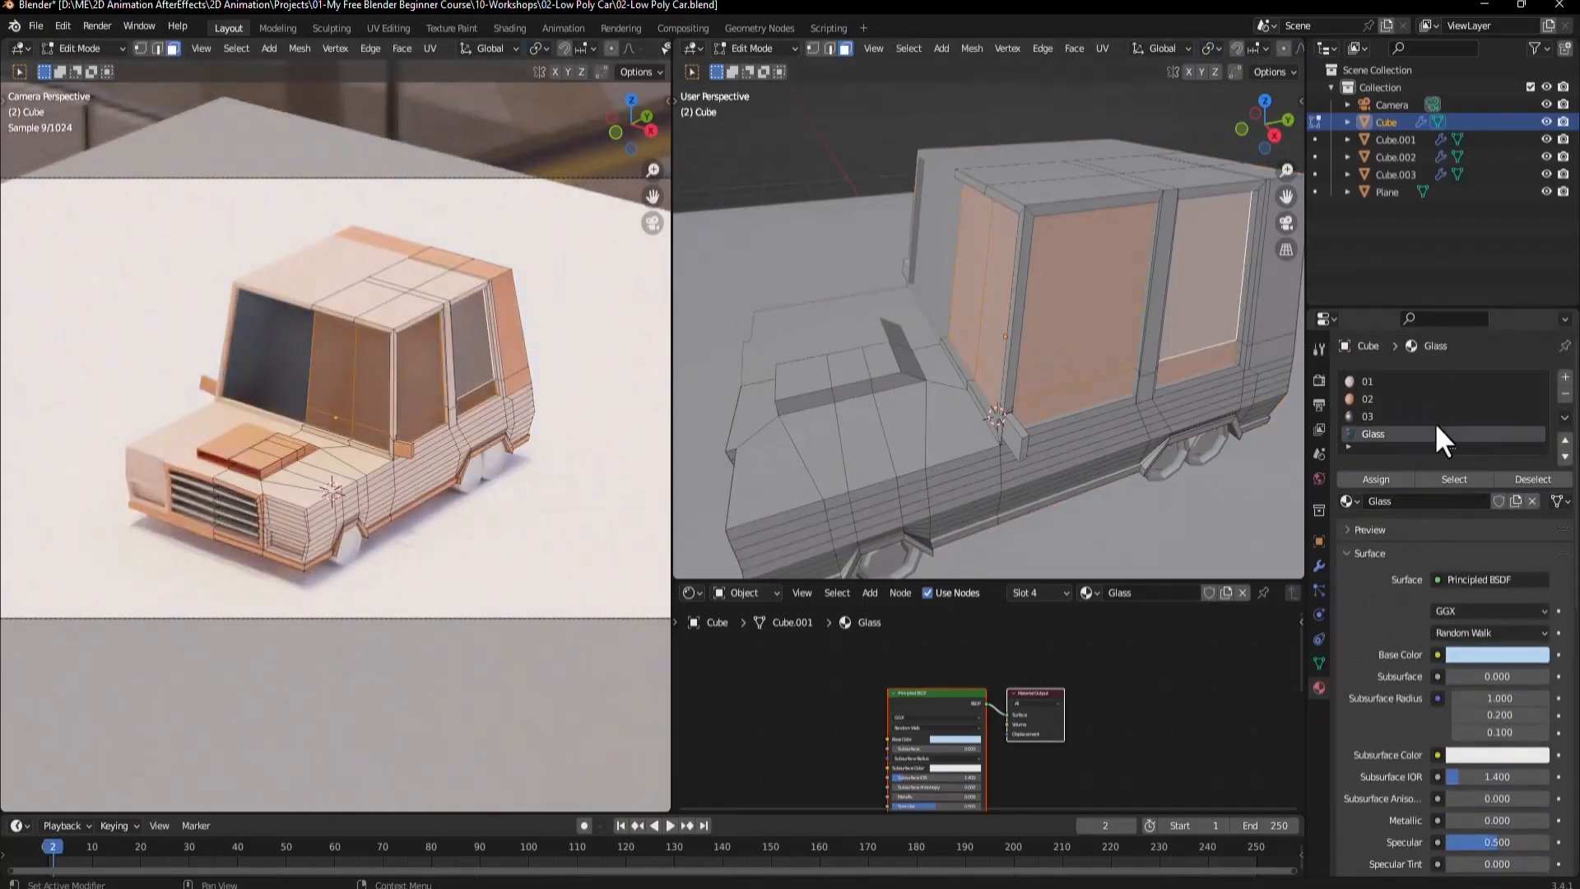
click(1471, 580)
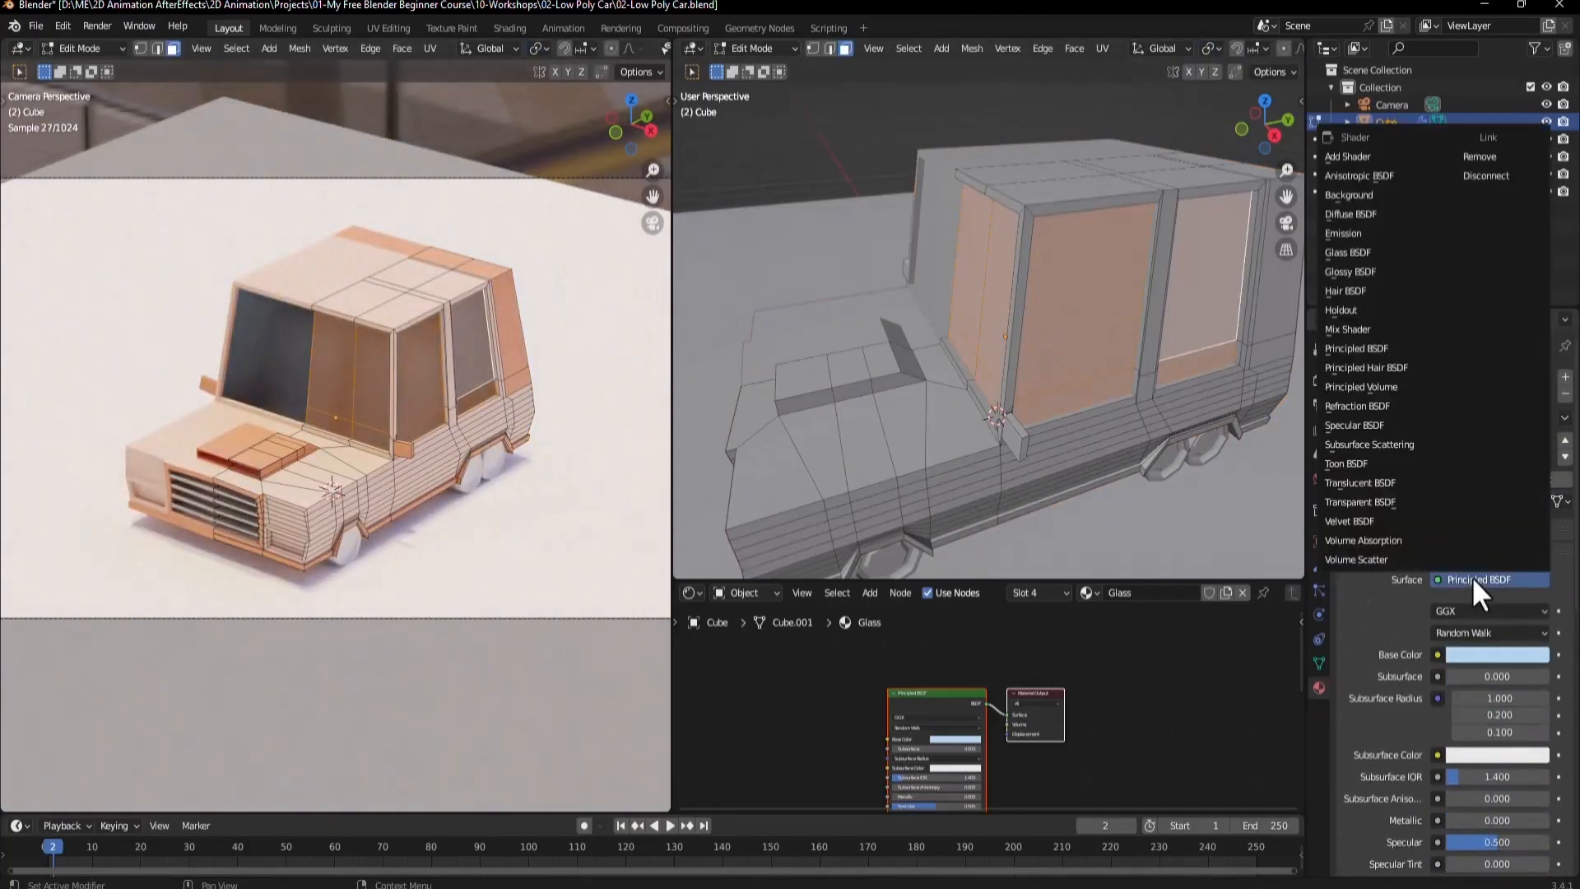
click(1364, 253)
key(Tab)
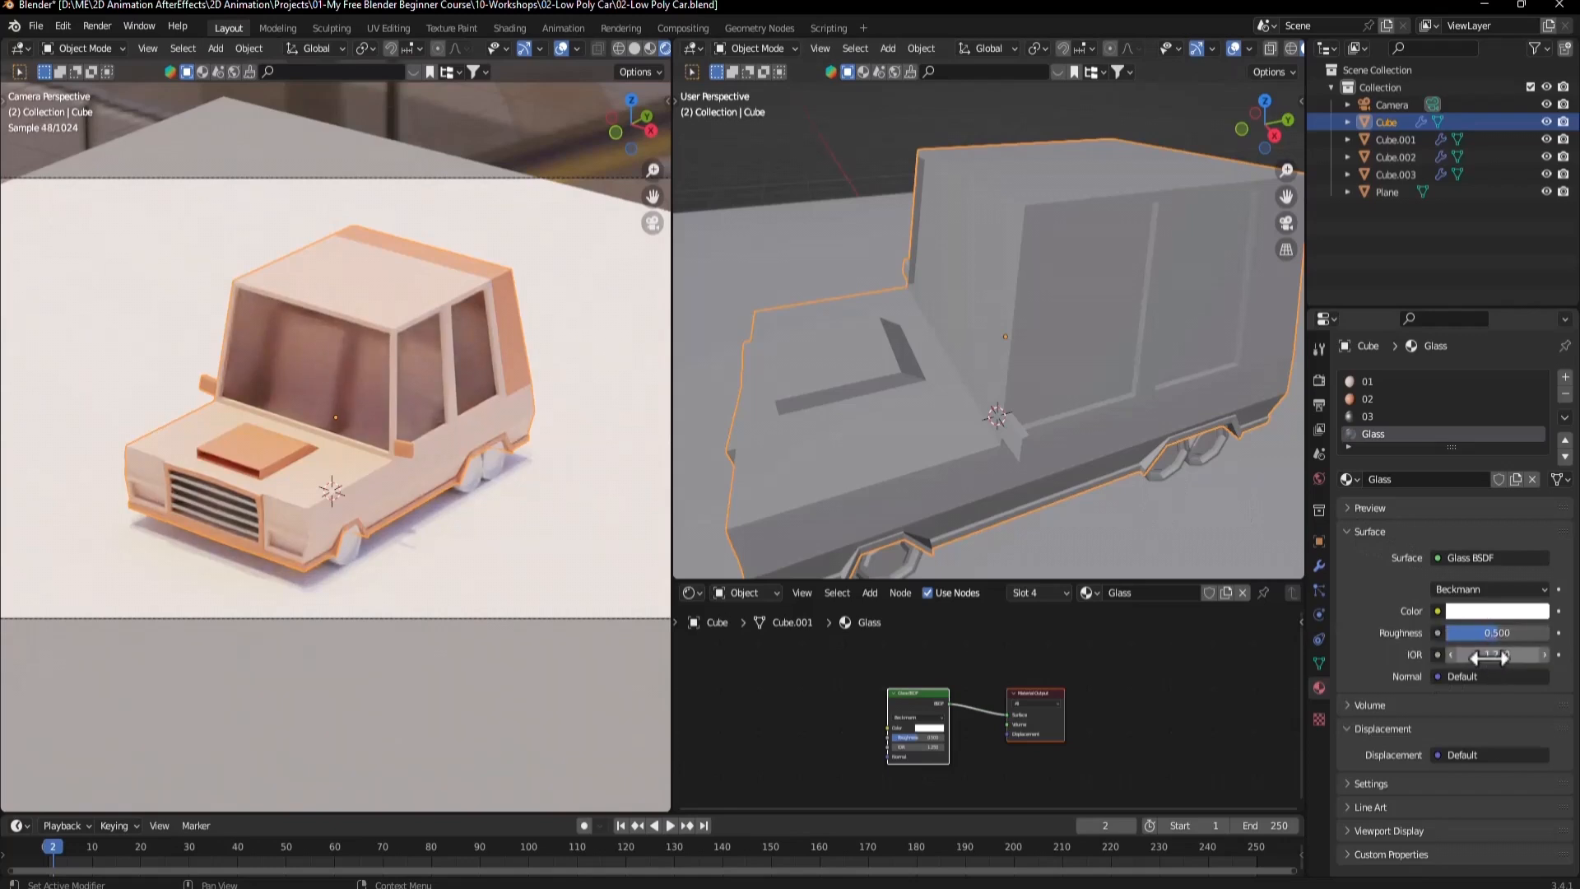
Compare with the reference image and set the Glass material's color to a saturated sky blue.
click(1489, 612)
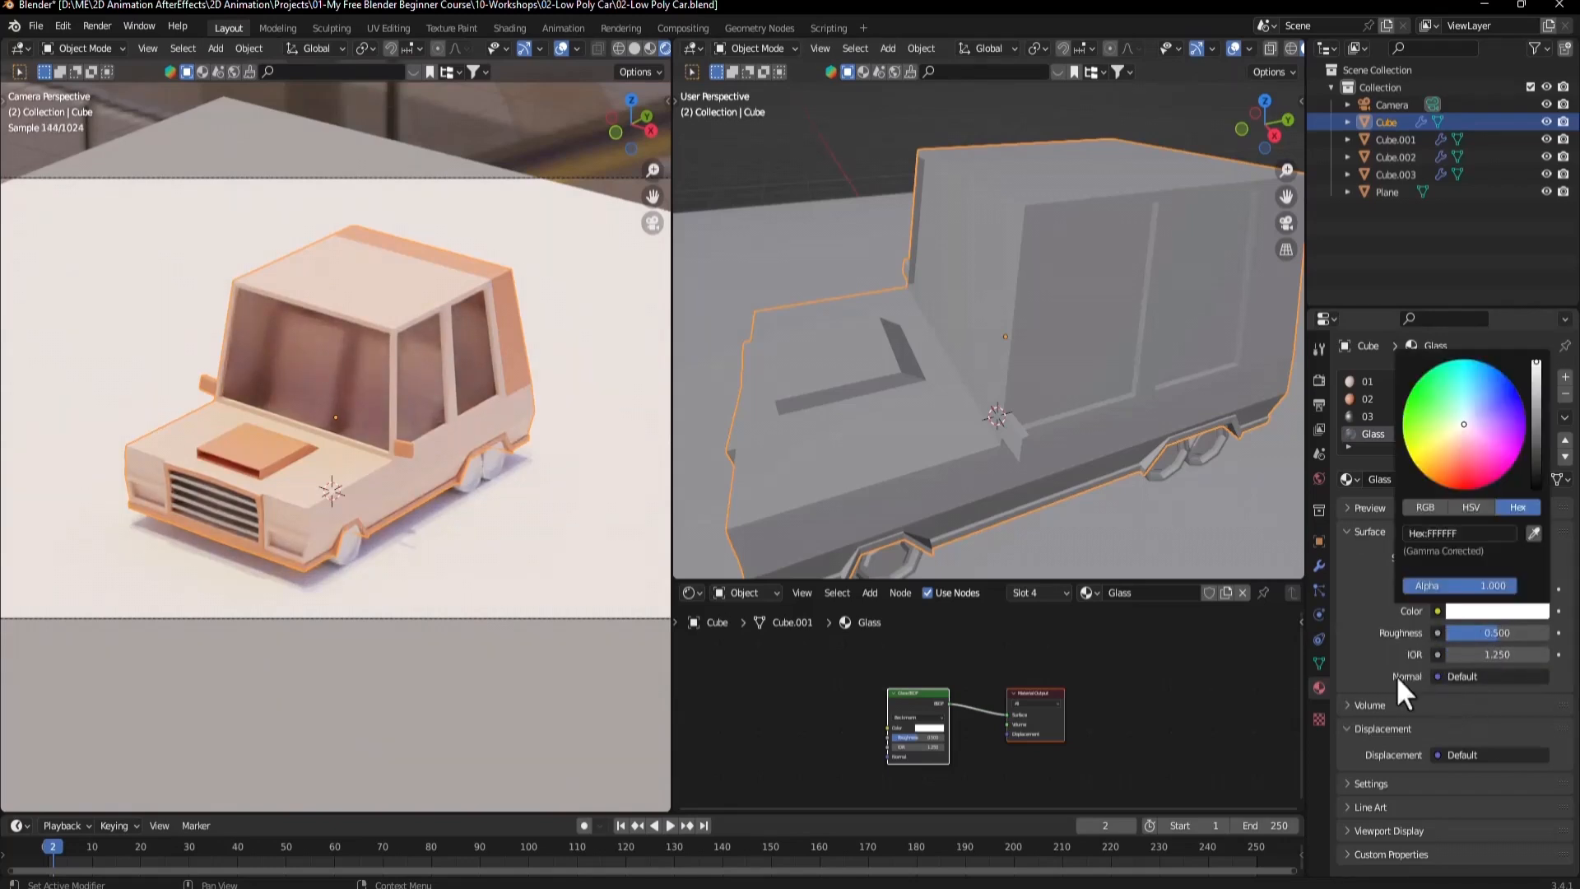
key(alt+Tab)
key(super+Up)
key(alt+Tab)
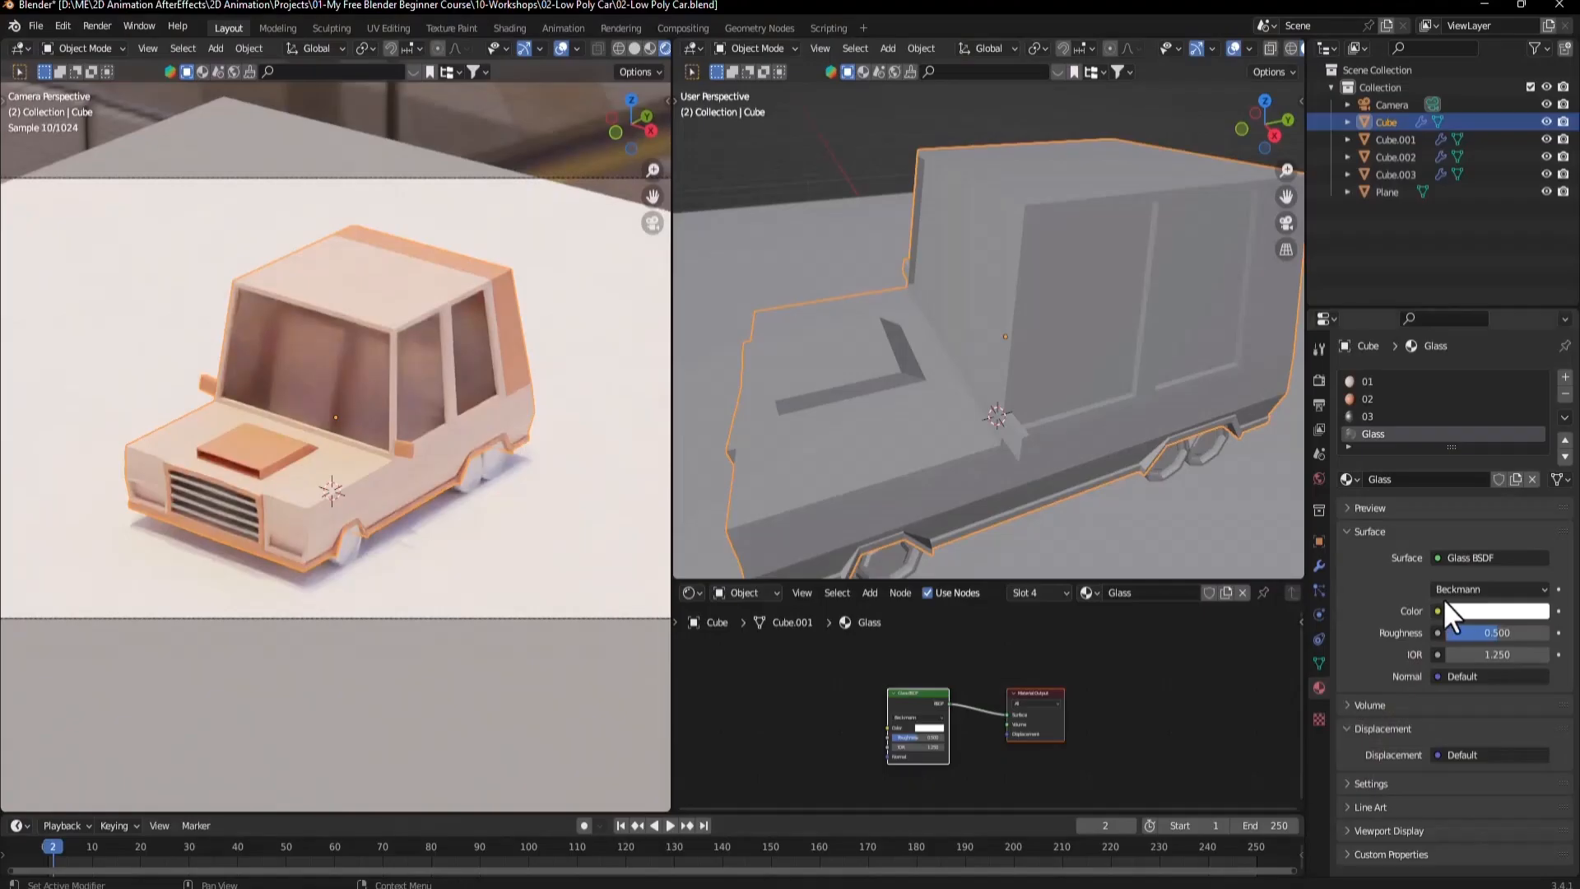
click(1472, 614)
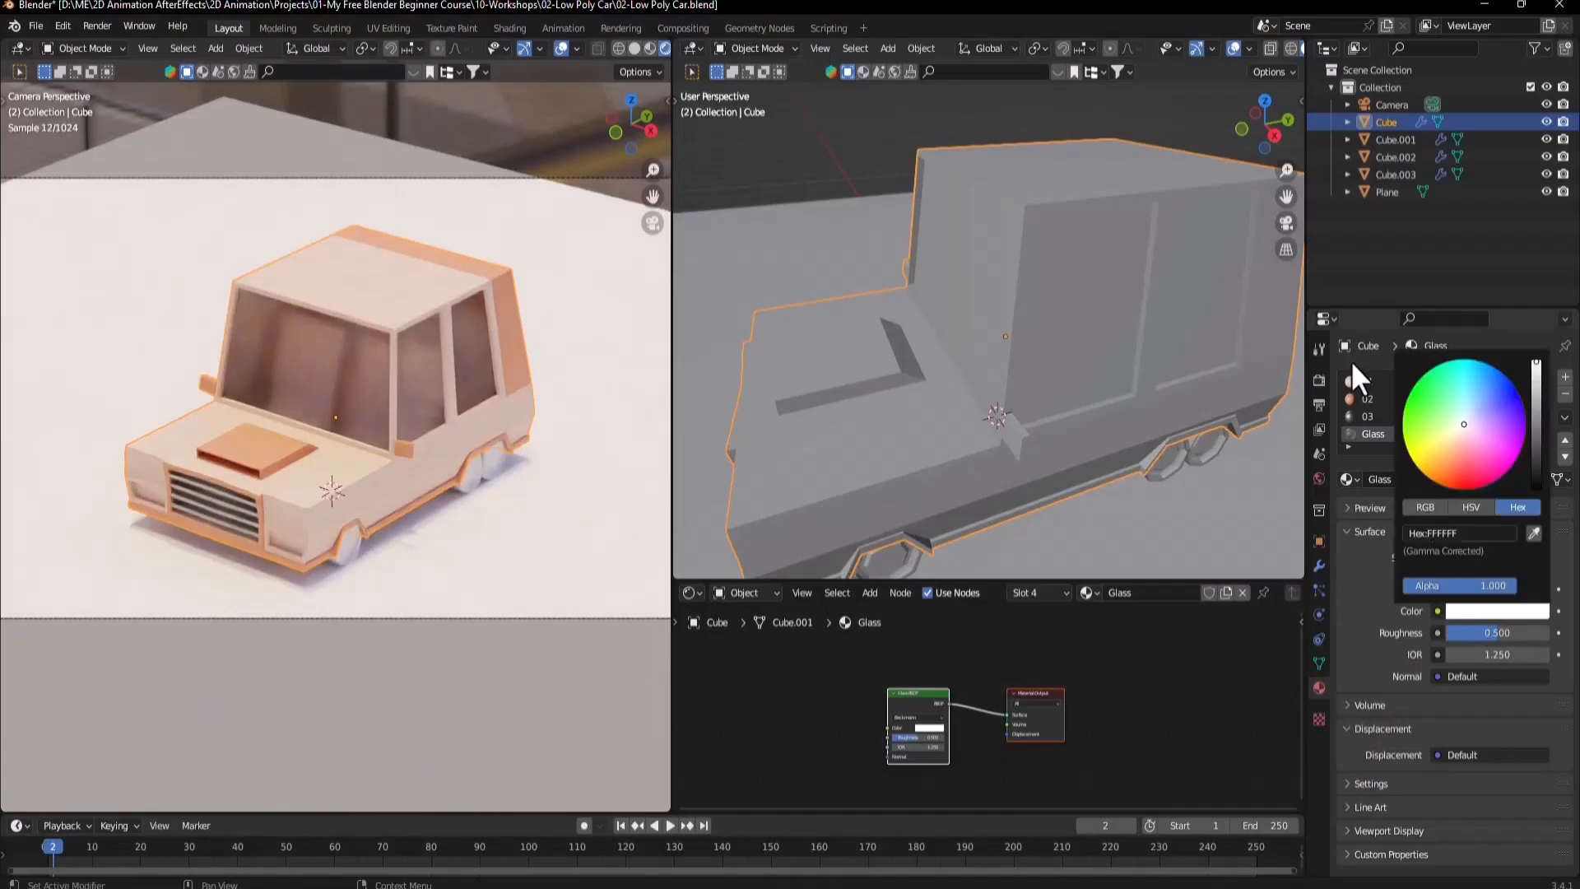
click(1474, 383)
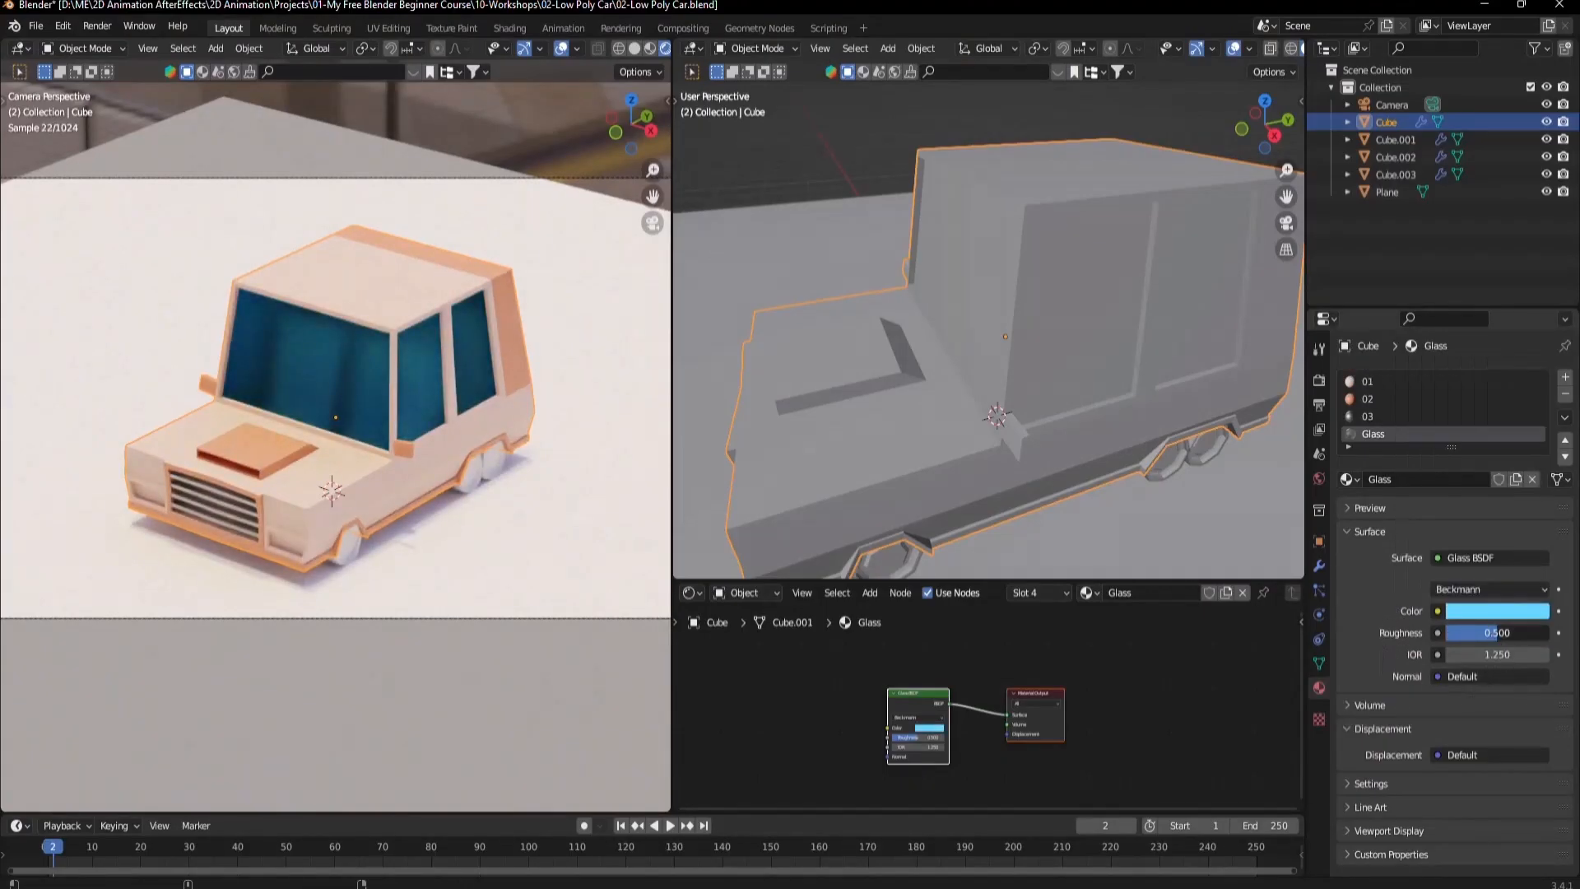
Set the Glass material's roughness to 0.020 and its IOR to 1.020.
drag(1493, 629, 1465, 632)
click(1494, 655)
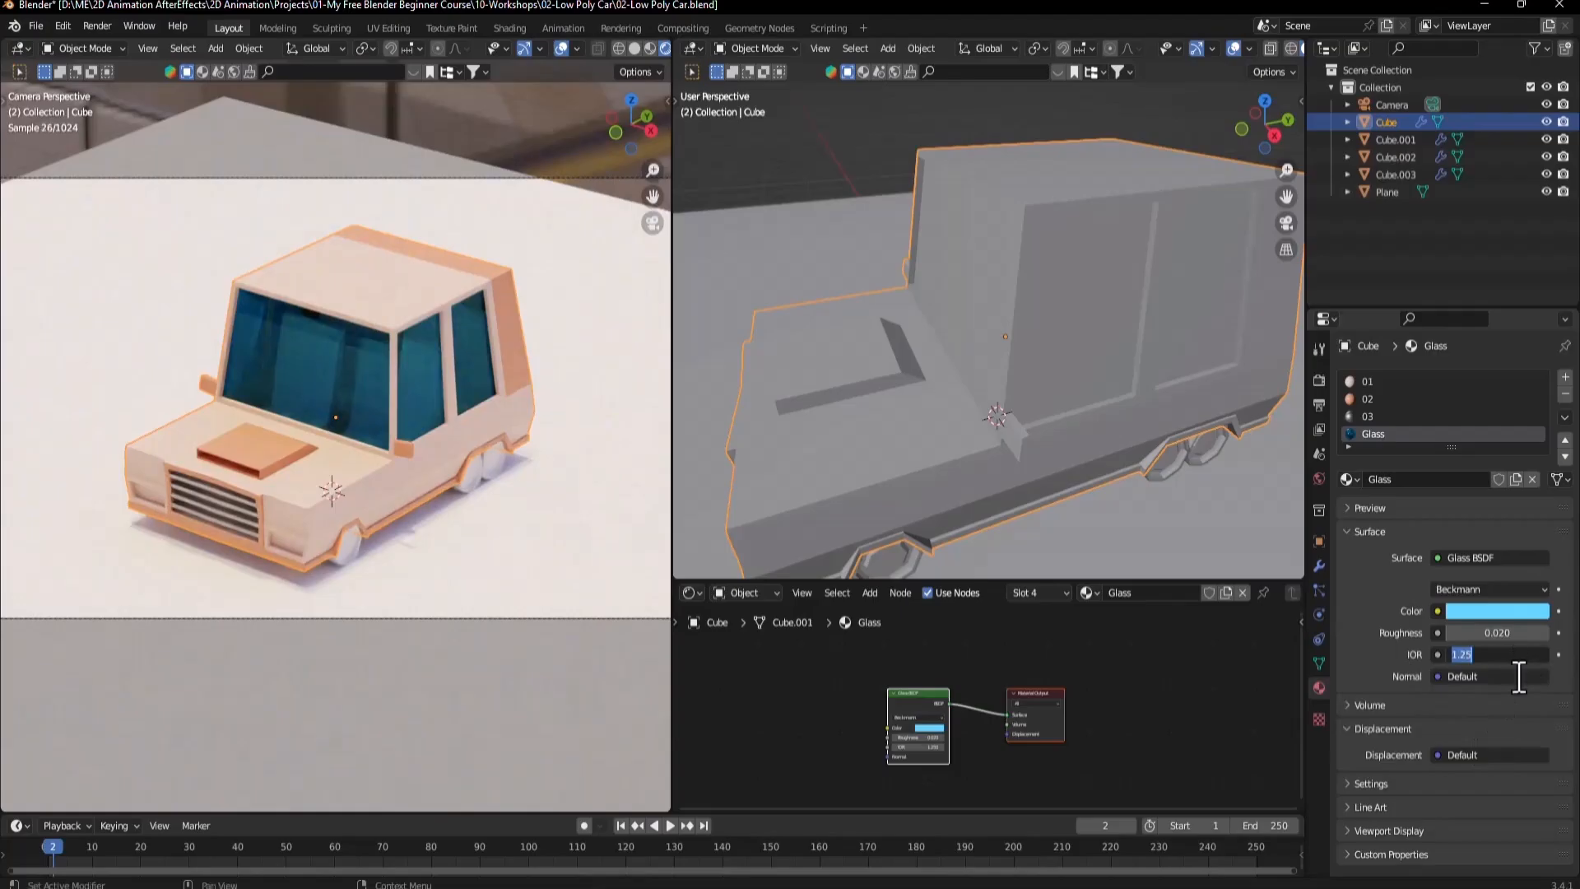
text(1)
key(Return)
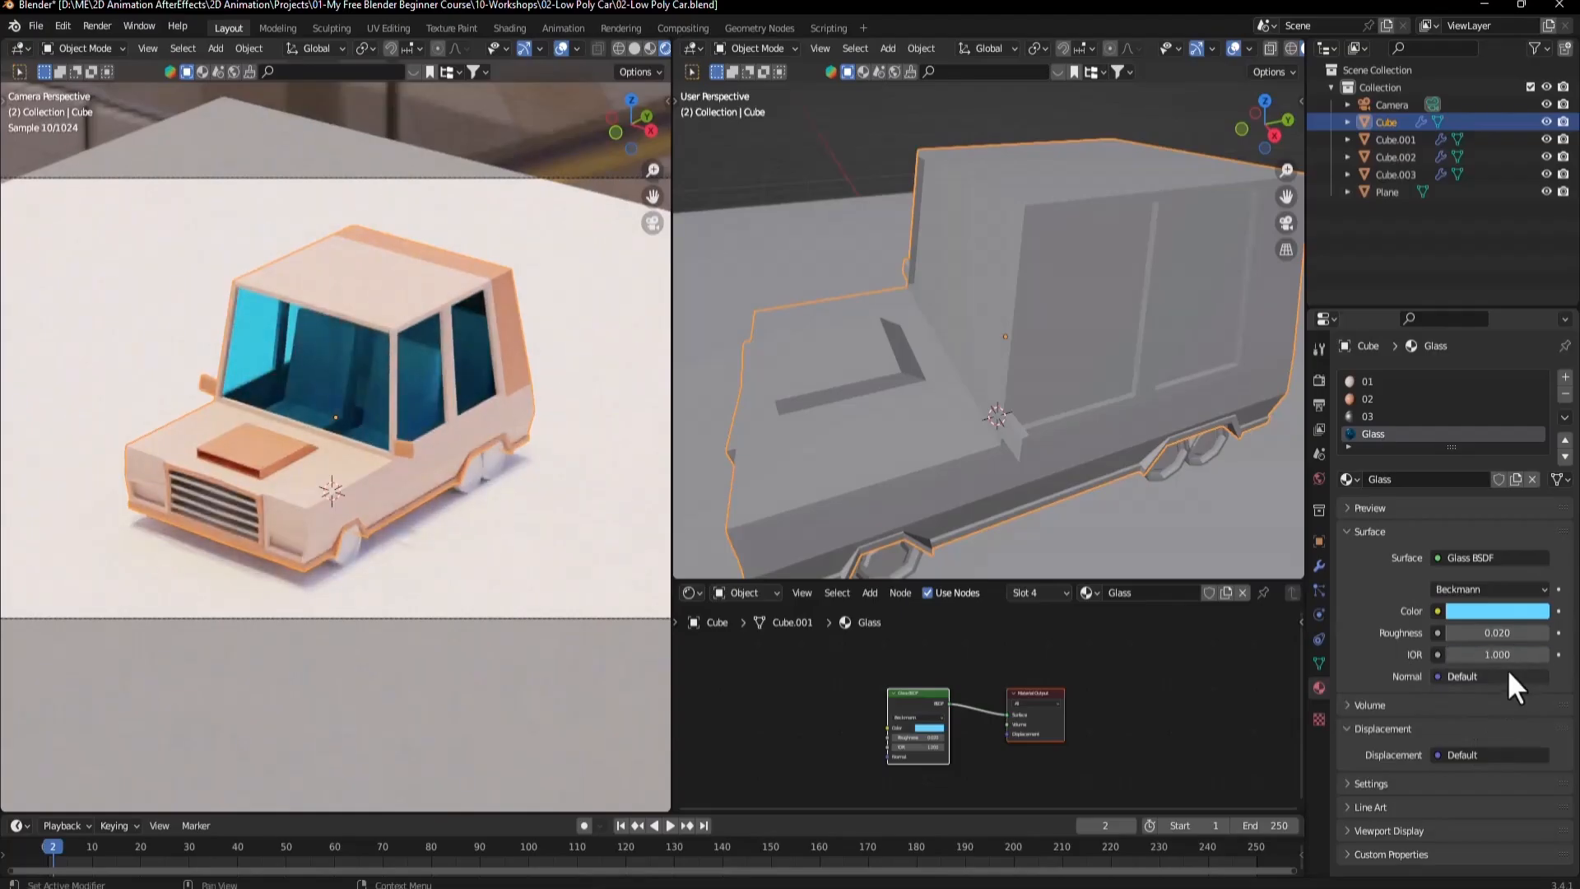
click(1506, 655)
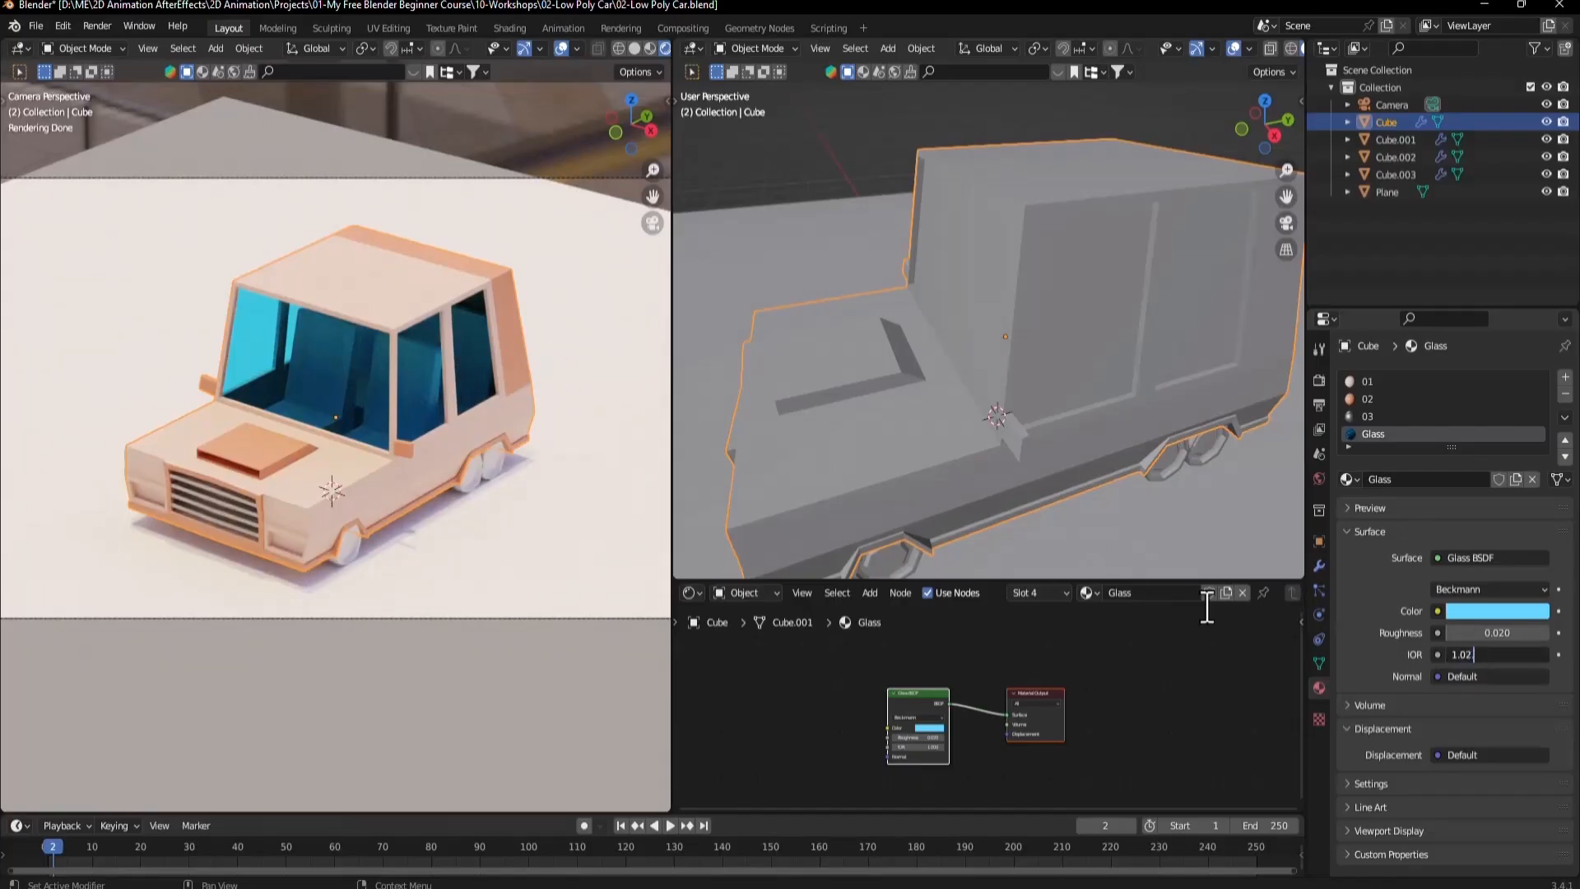
text(1.02)
key(Return)
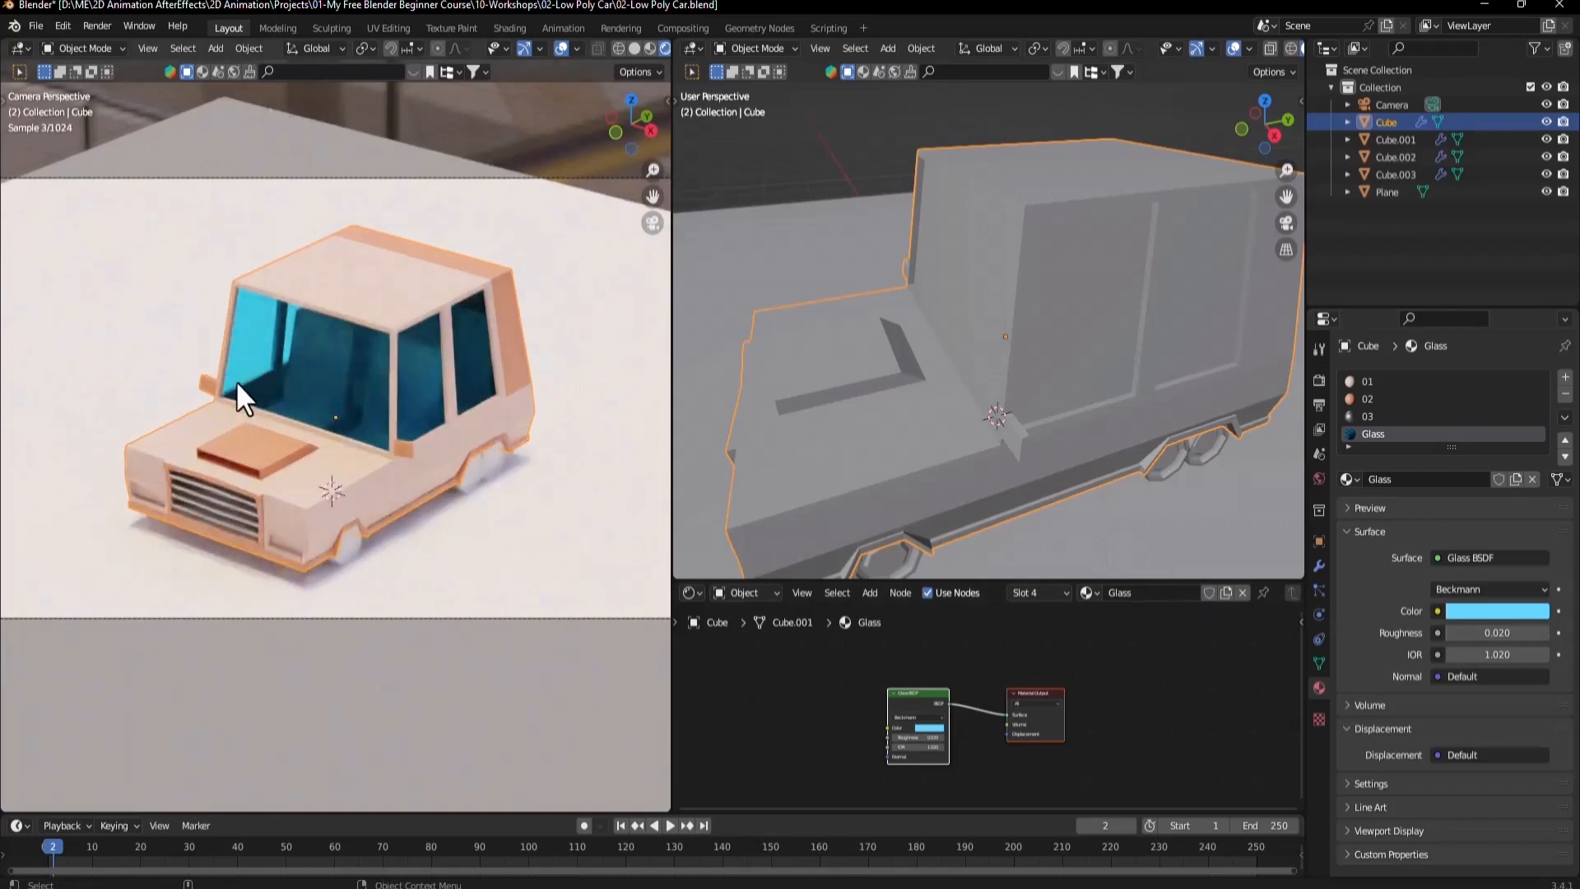
Desaturate the Glass material's color to a pale light blue and check the windows in the rendered view.
scroll(285, 349, up, 2)
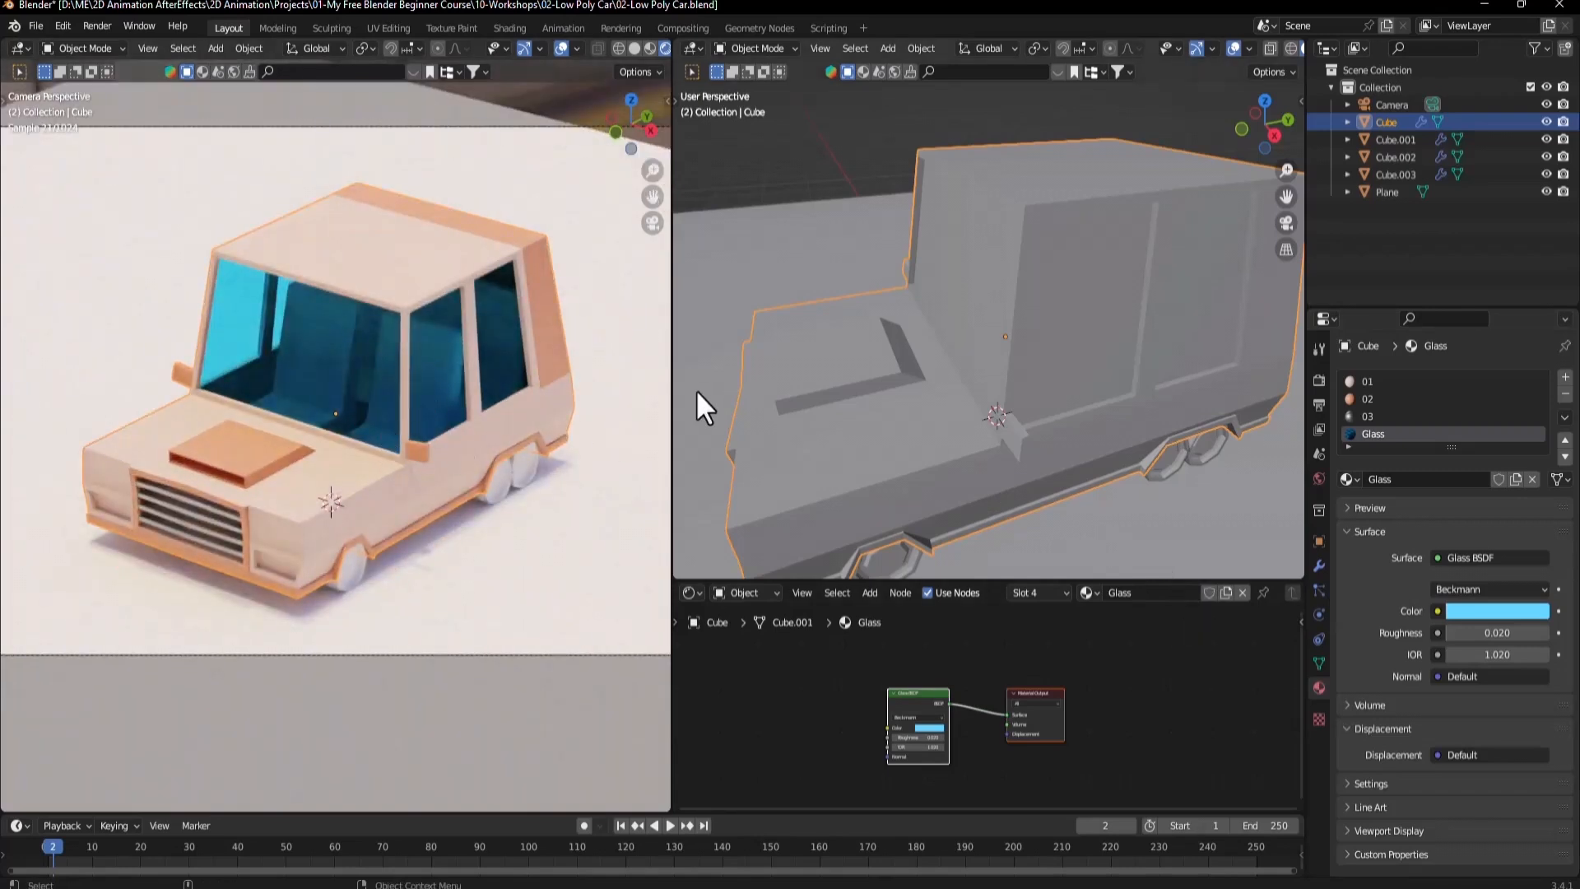
click(1506, 614)
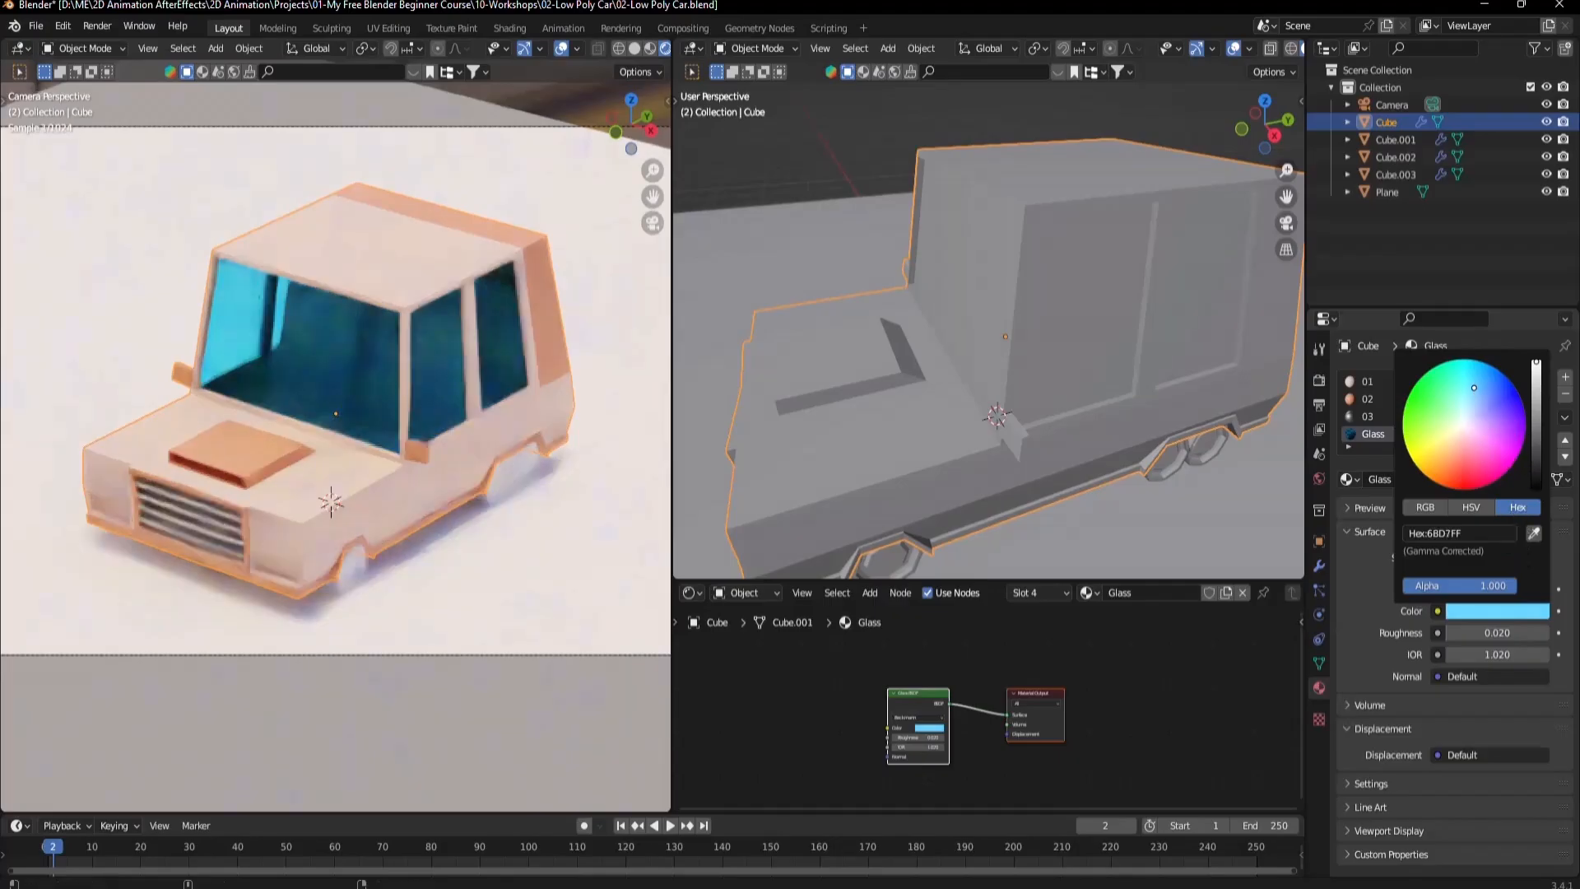
drag(1473, 391, 1470, 406)
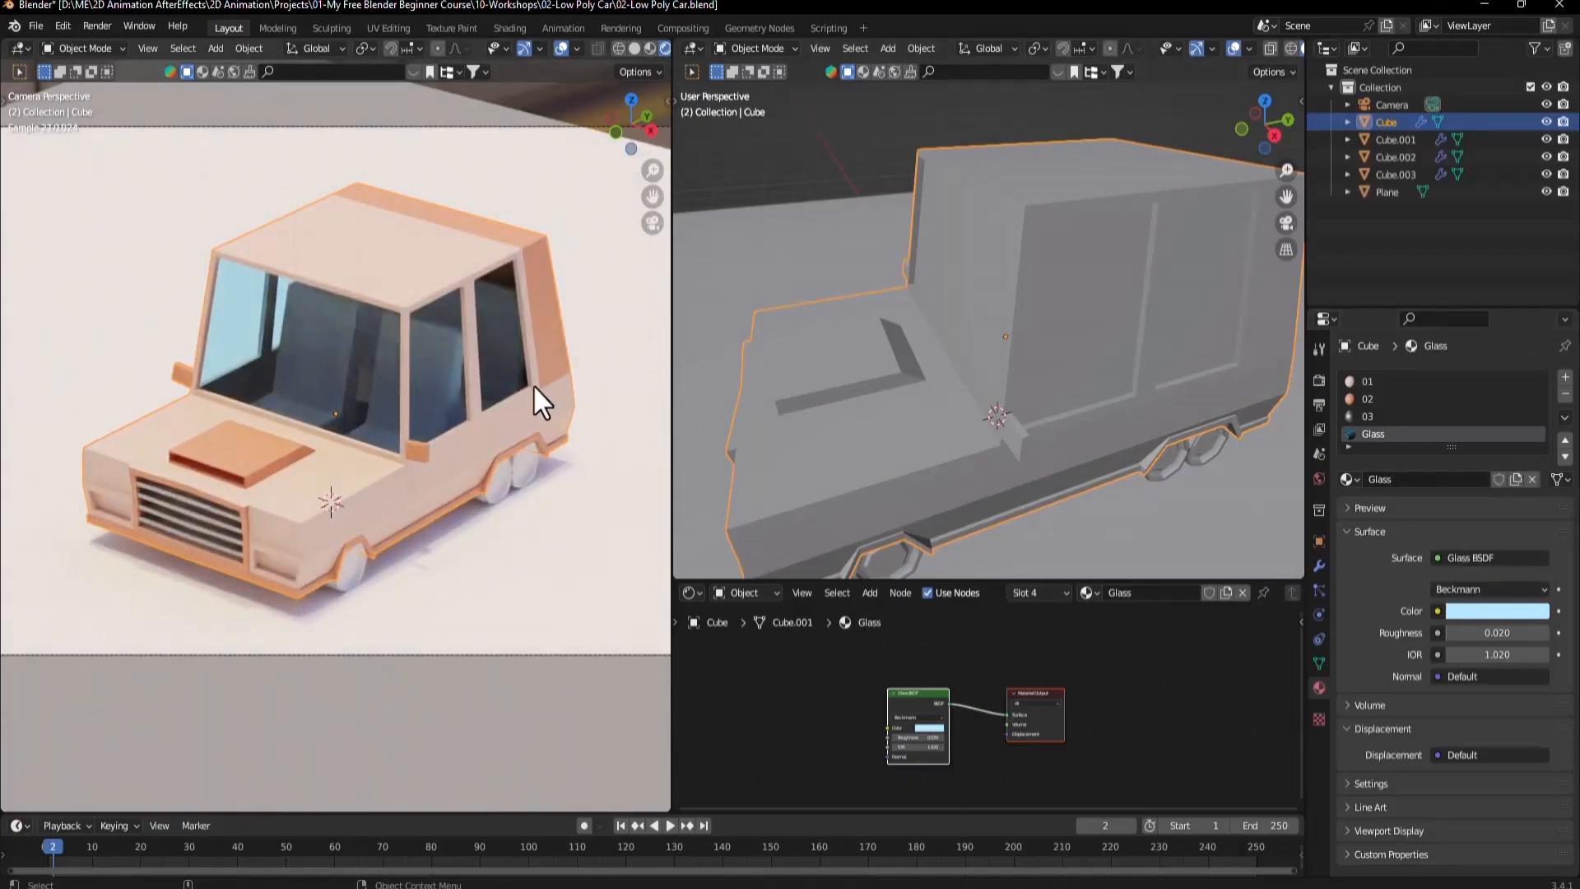
key(Tab)
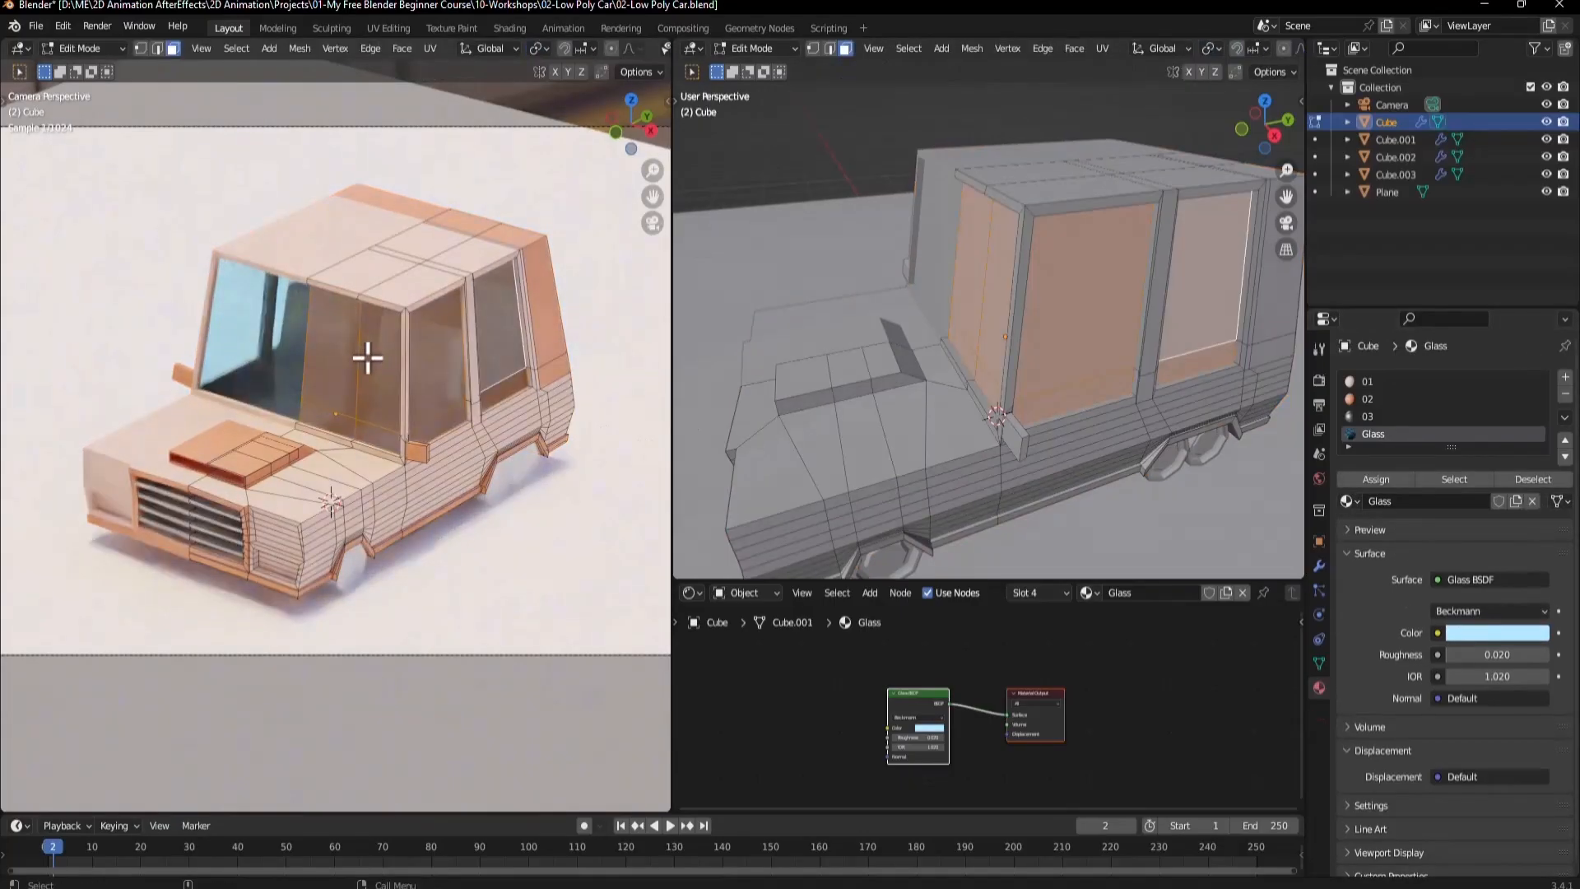
key(Tab)
After checking the headlights in the reference image, select the inner faces of the car's front headlight recess in Edit Mode.
scroll(911, 349, down, 5)
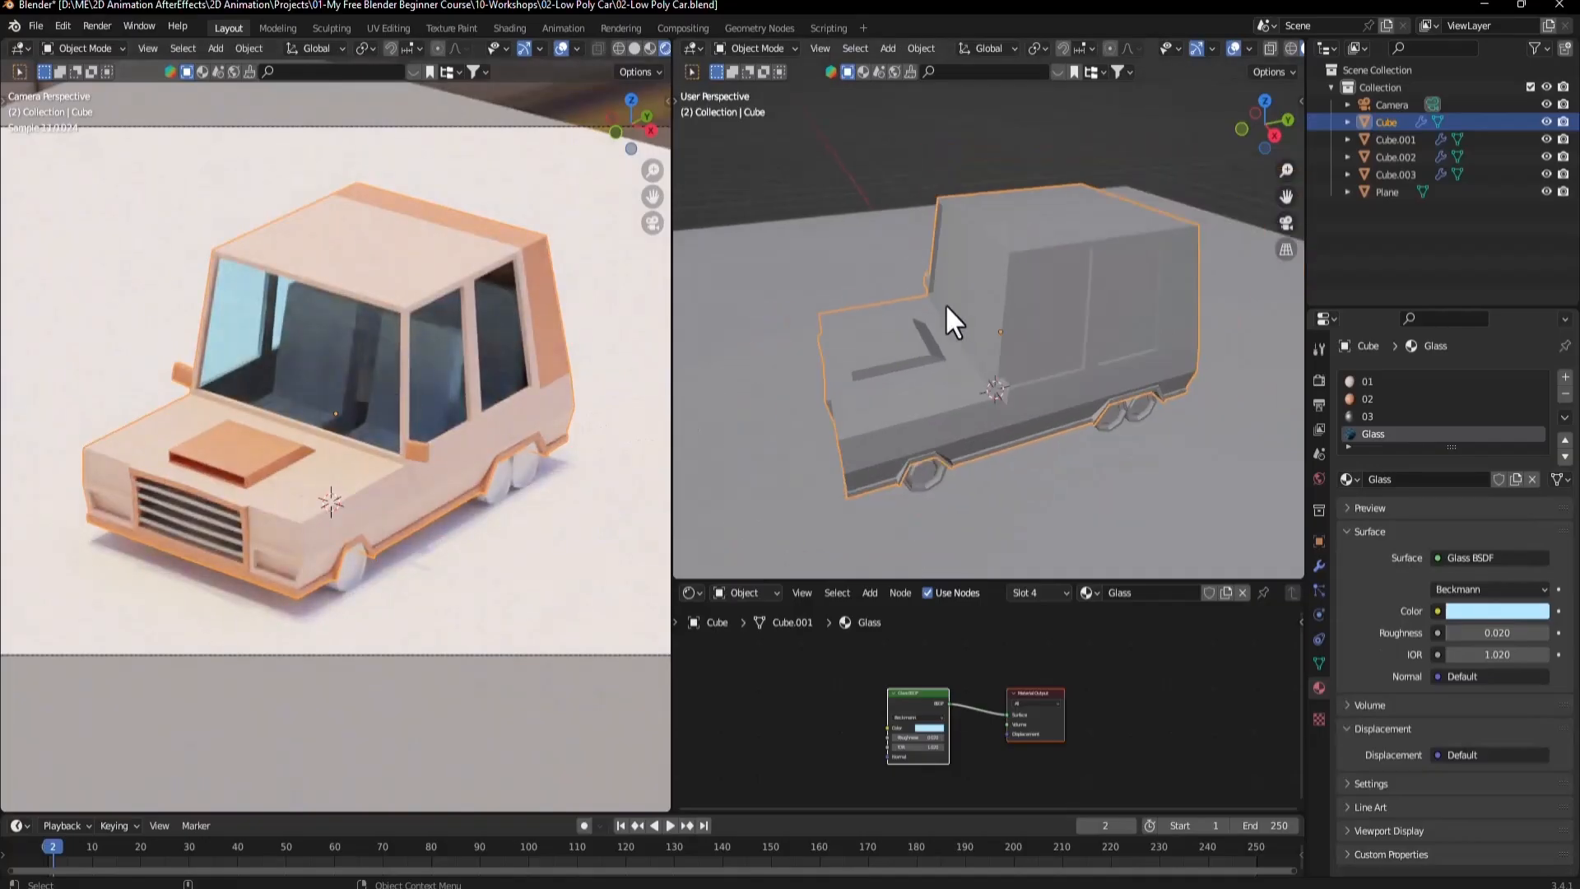
middle_drag(999, 449, 1037, 448)
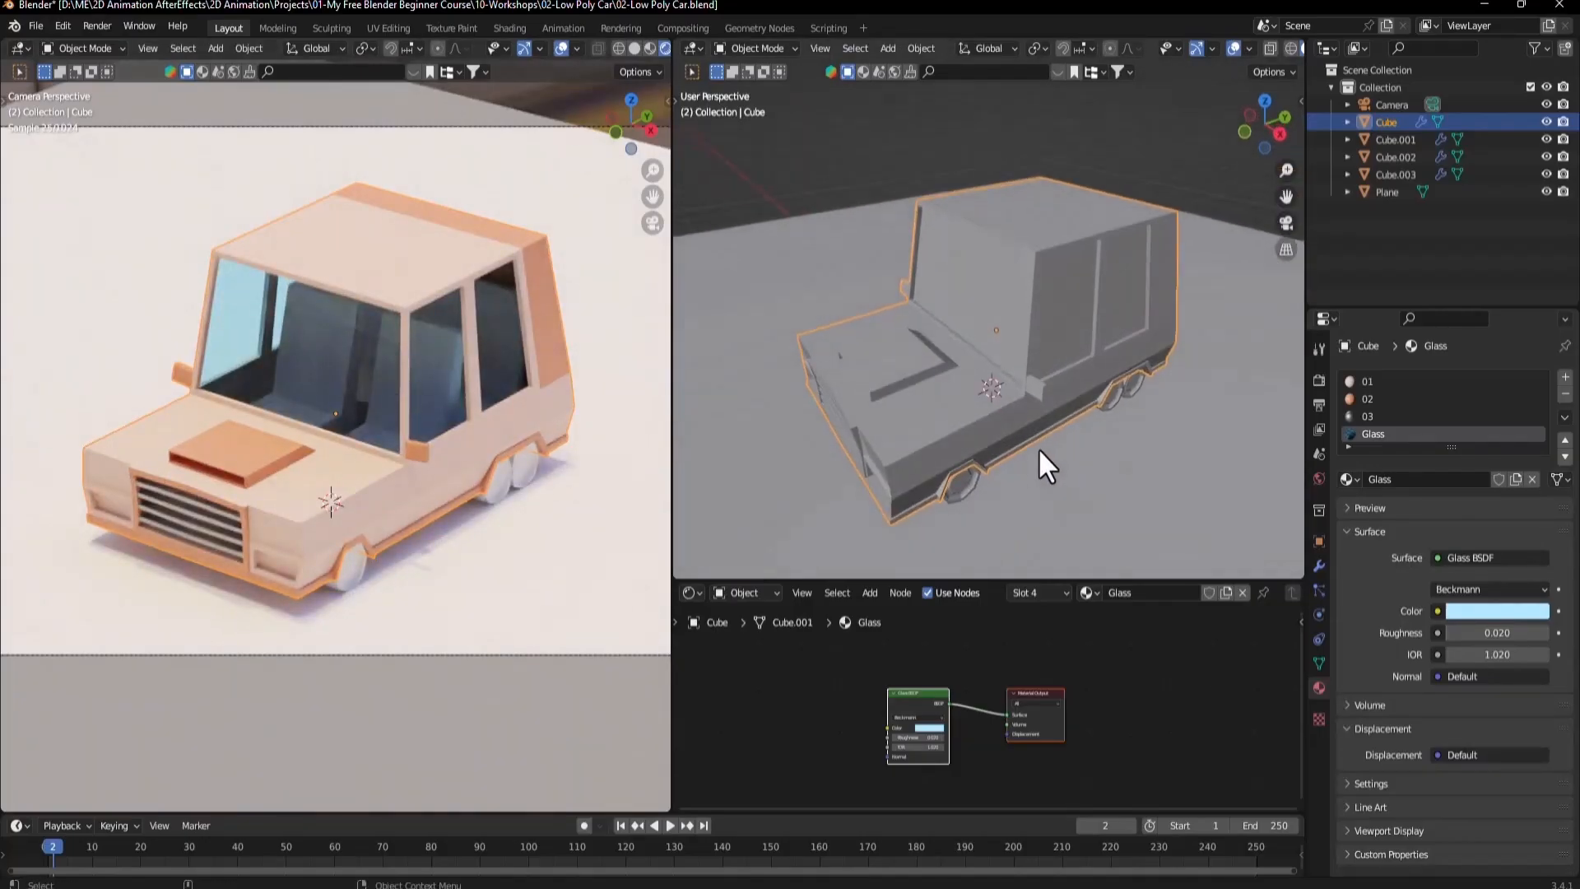
middle_drag(944, 461, 1021, 418)
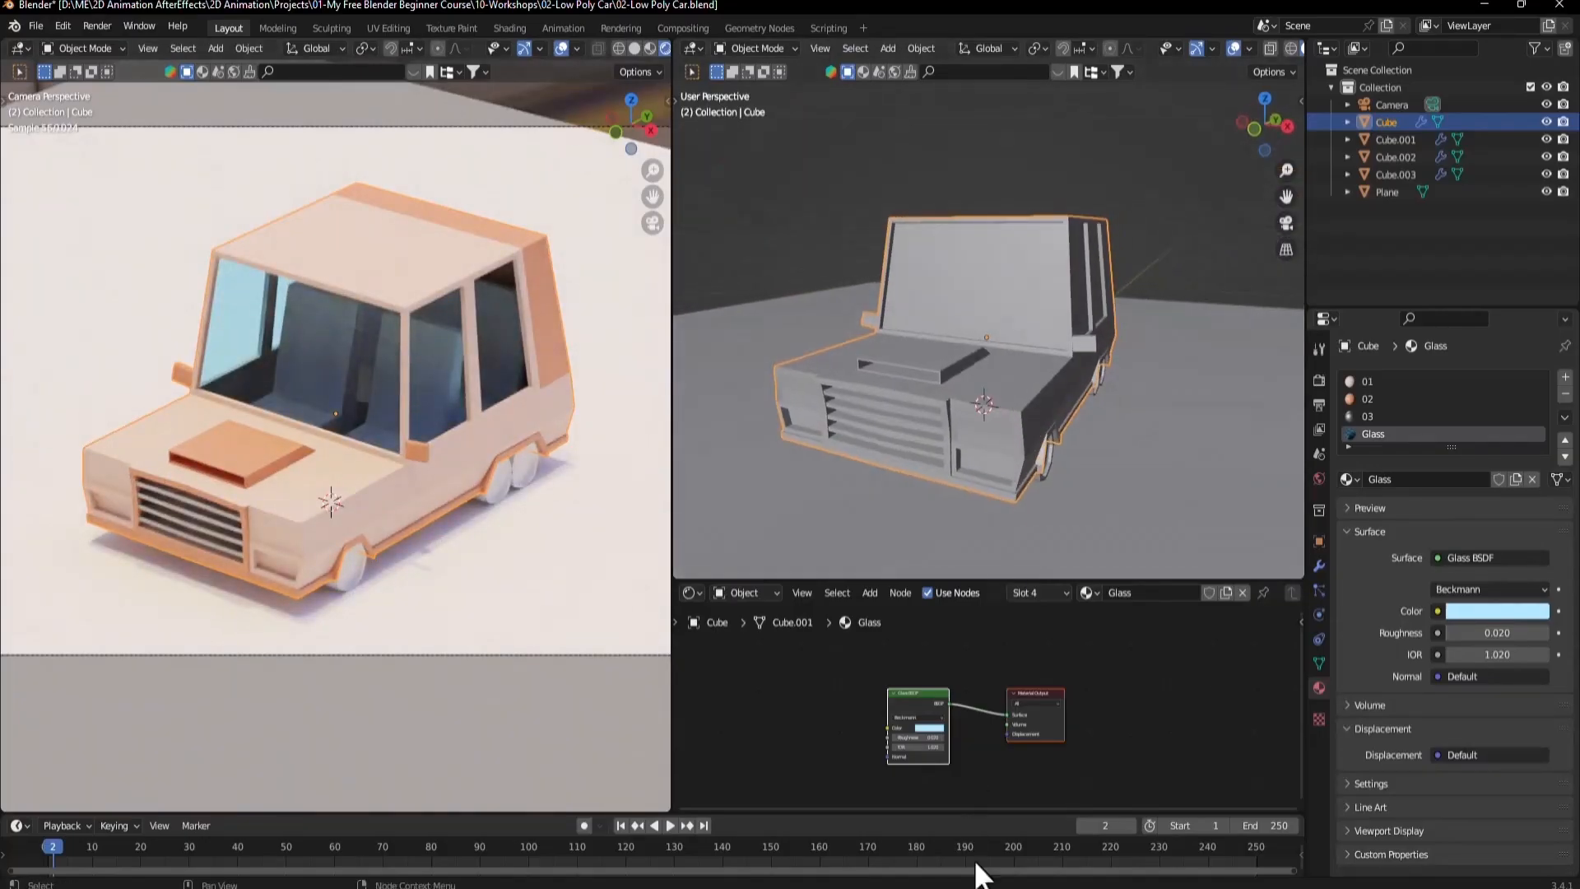
click(1188, 886)
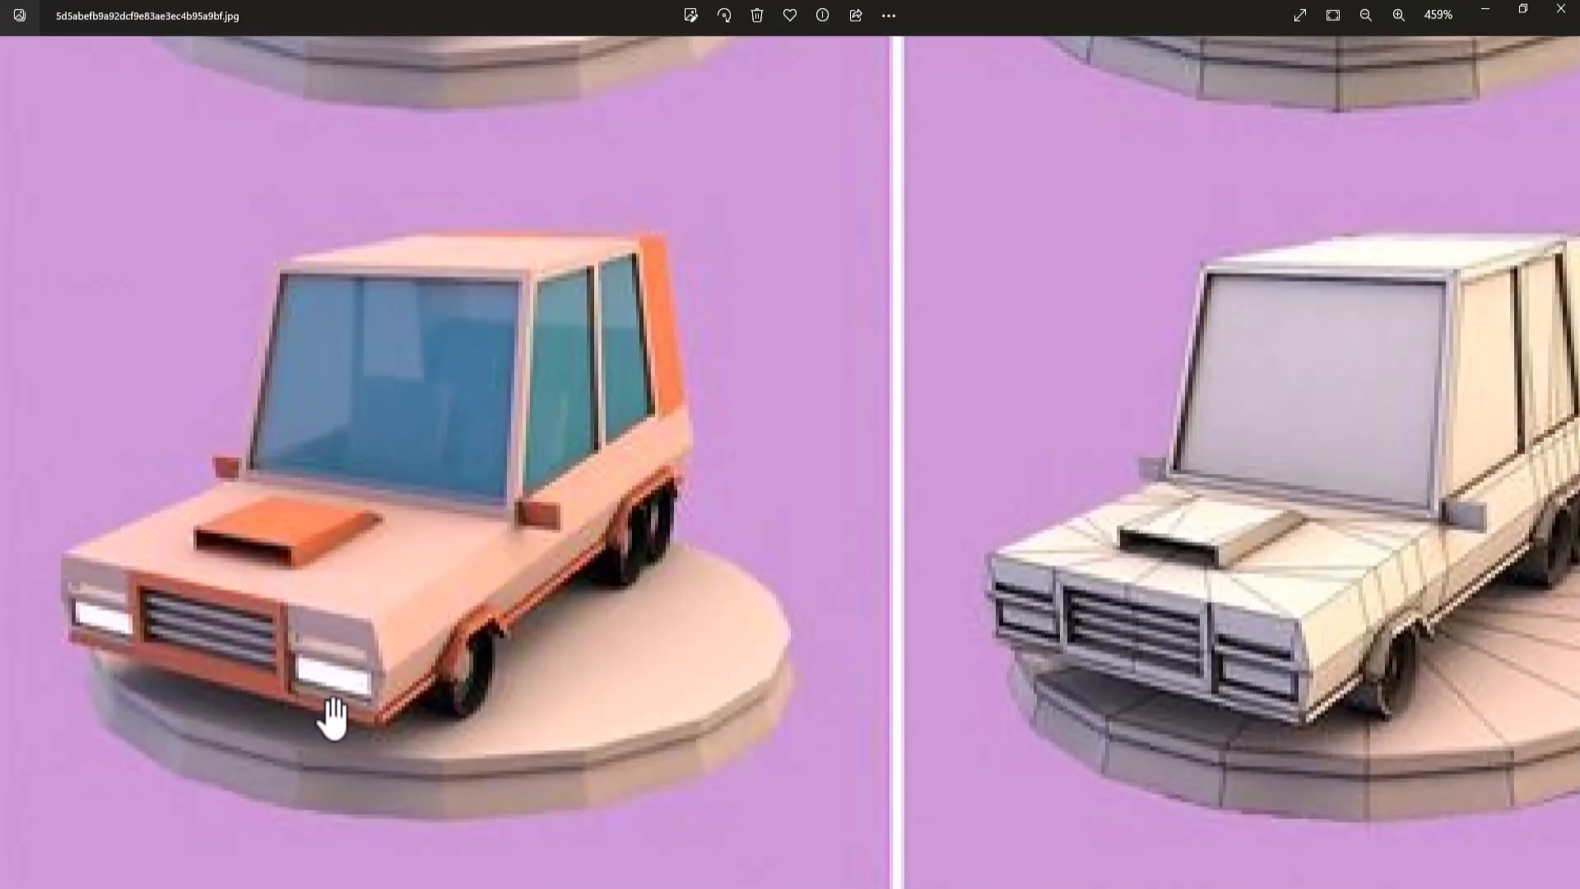
click(1186, 886)
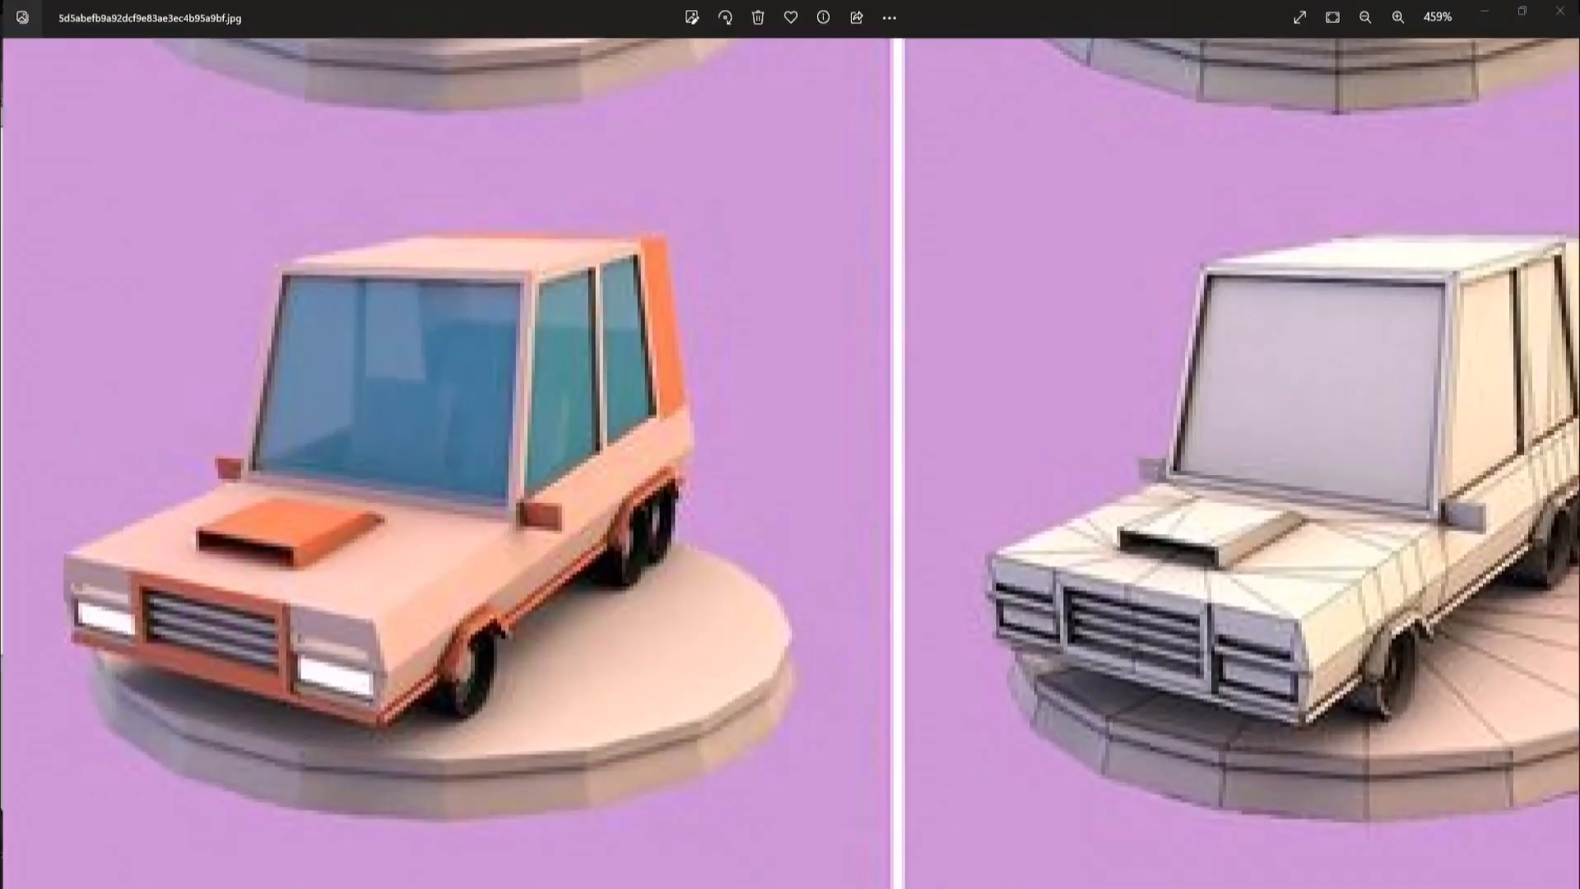
key(Tab)
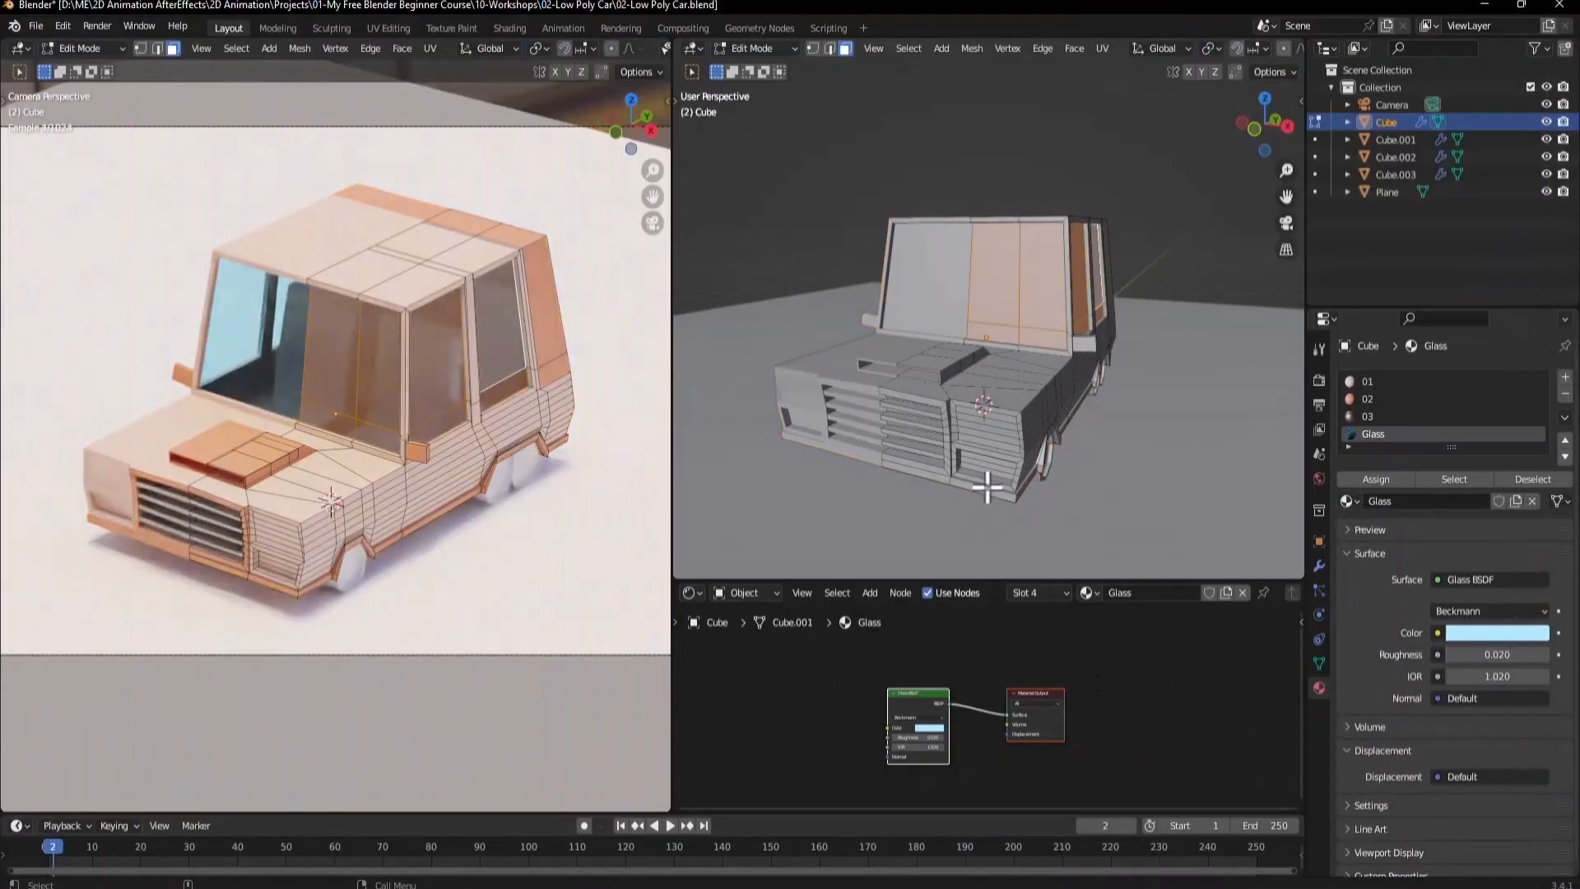
scroll(983, 493, up, 5)
scroll(943, 472, up, 2)
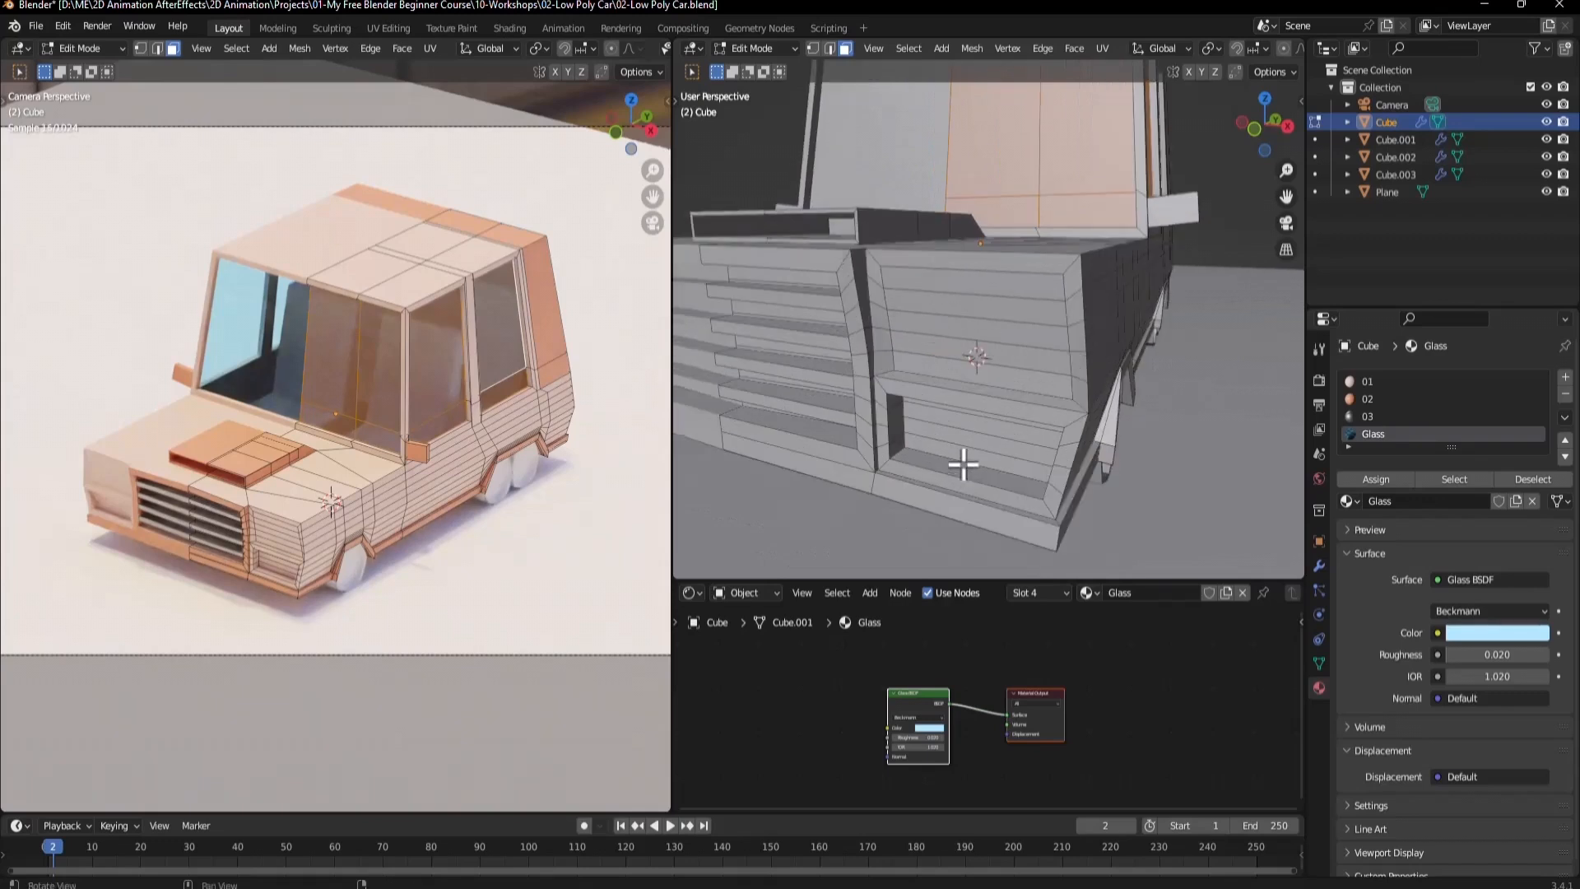
scroll(960, 433, up, 3)
click(938, 284)
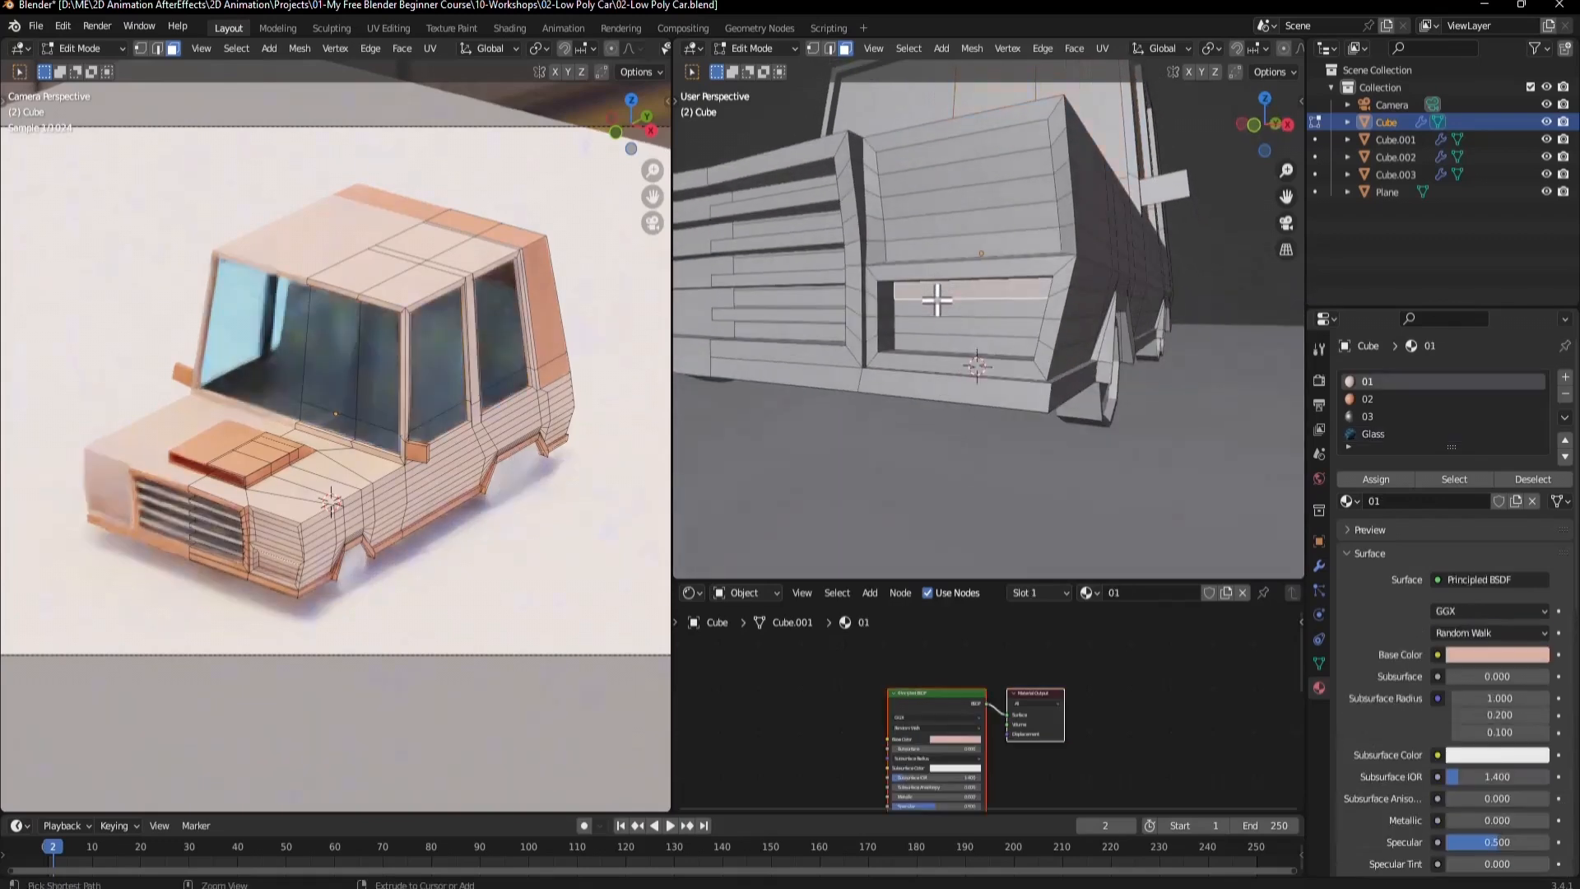
ctrl+click(952, 342)
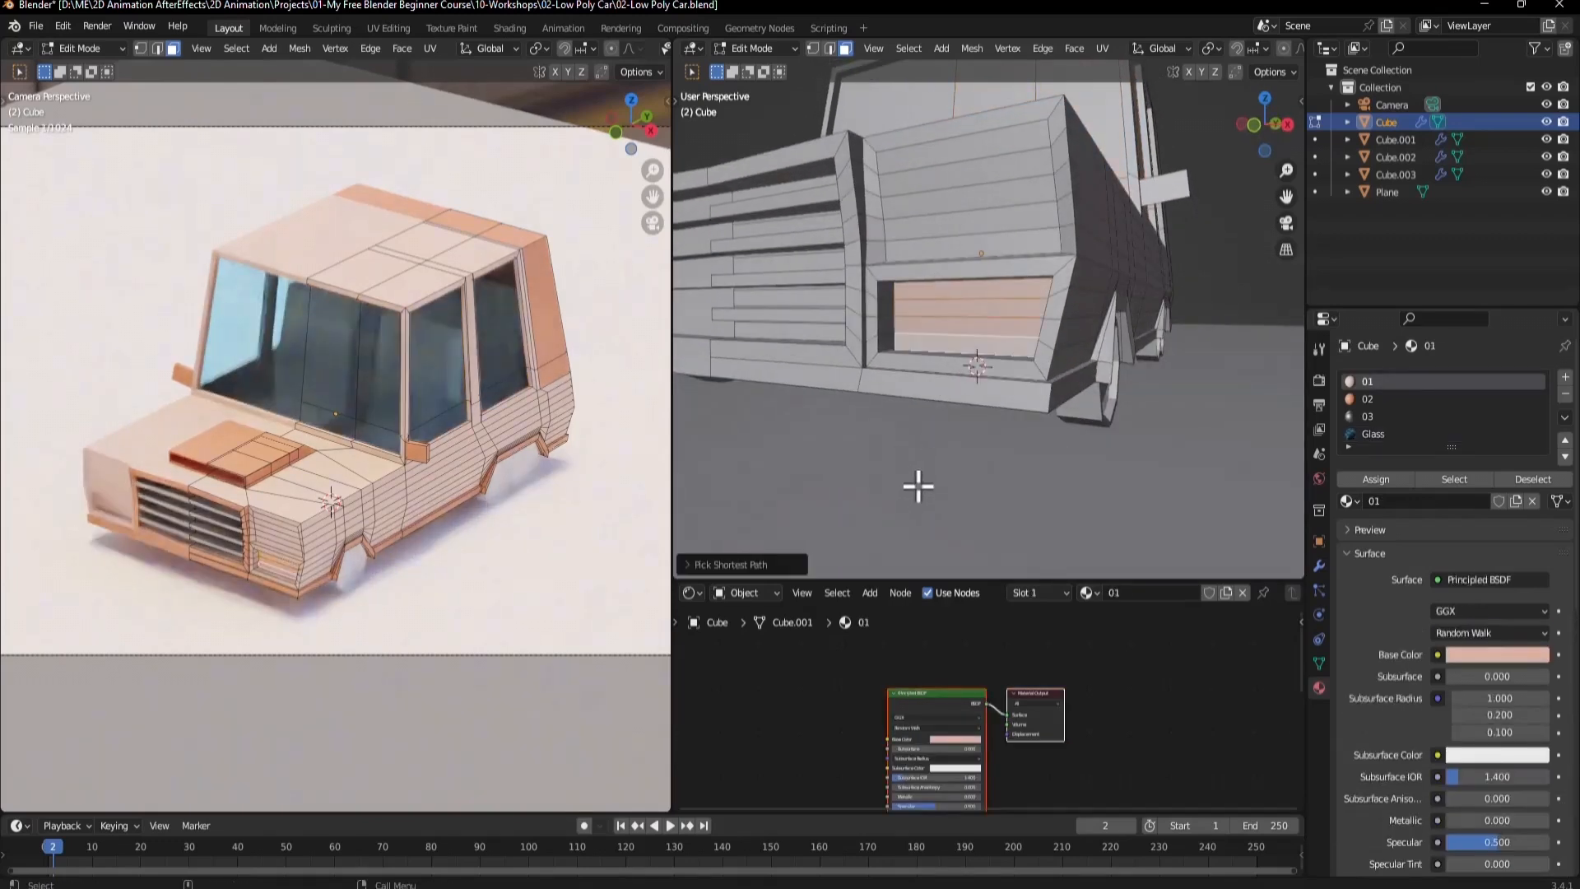
Assign the selected headlight faces to a new material slot and create a material named Light in it.
click(1566, 377)
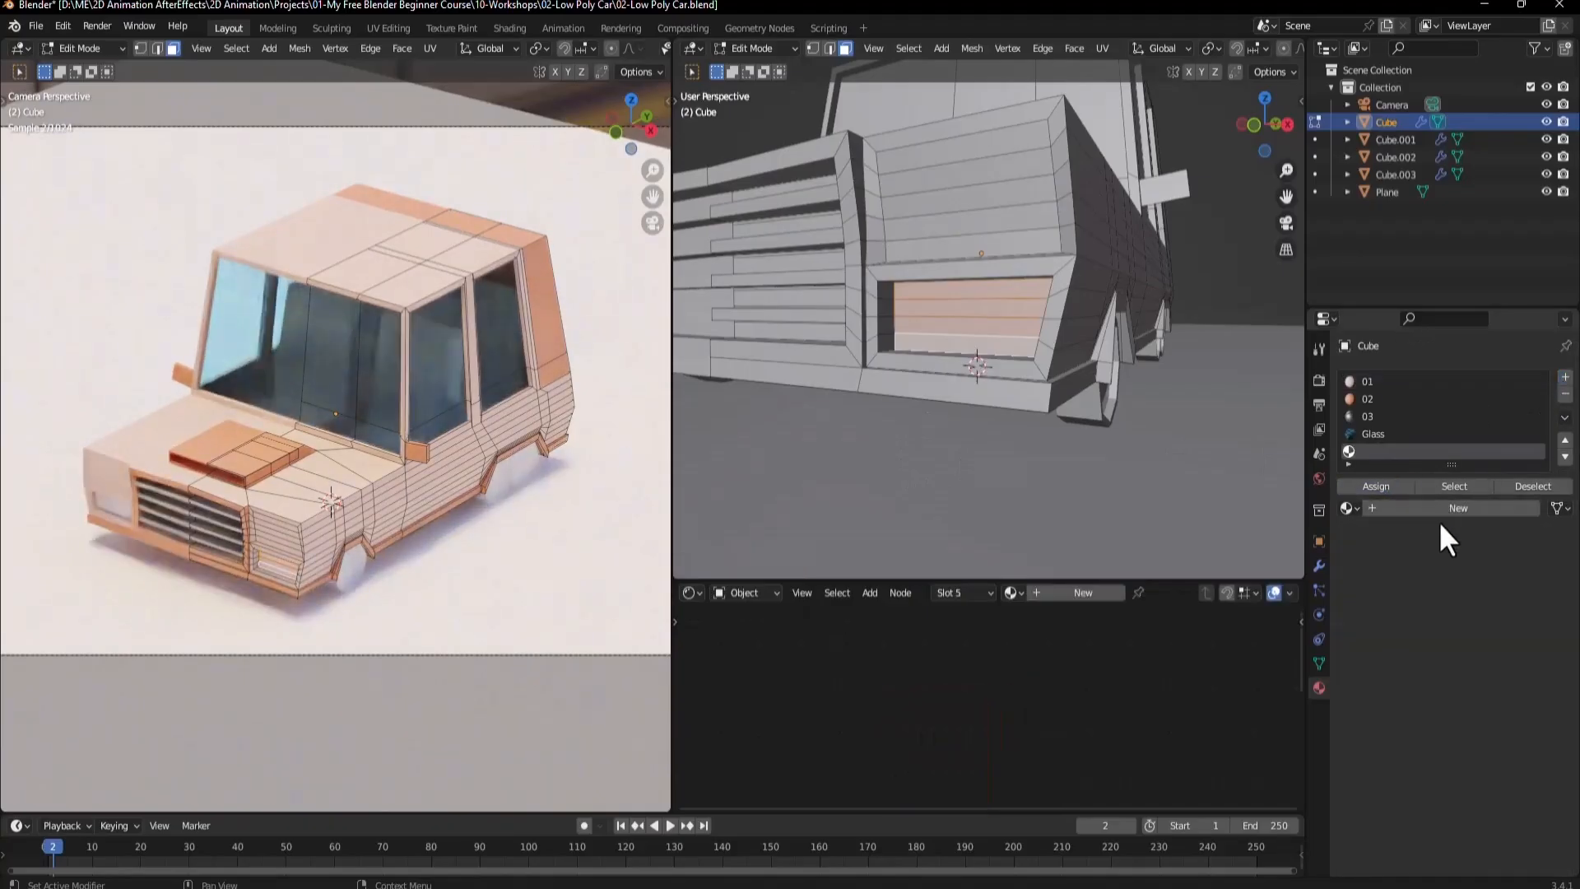
click(1439, 510)
double_click(1388, 454)
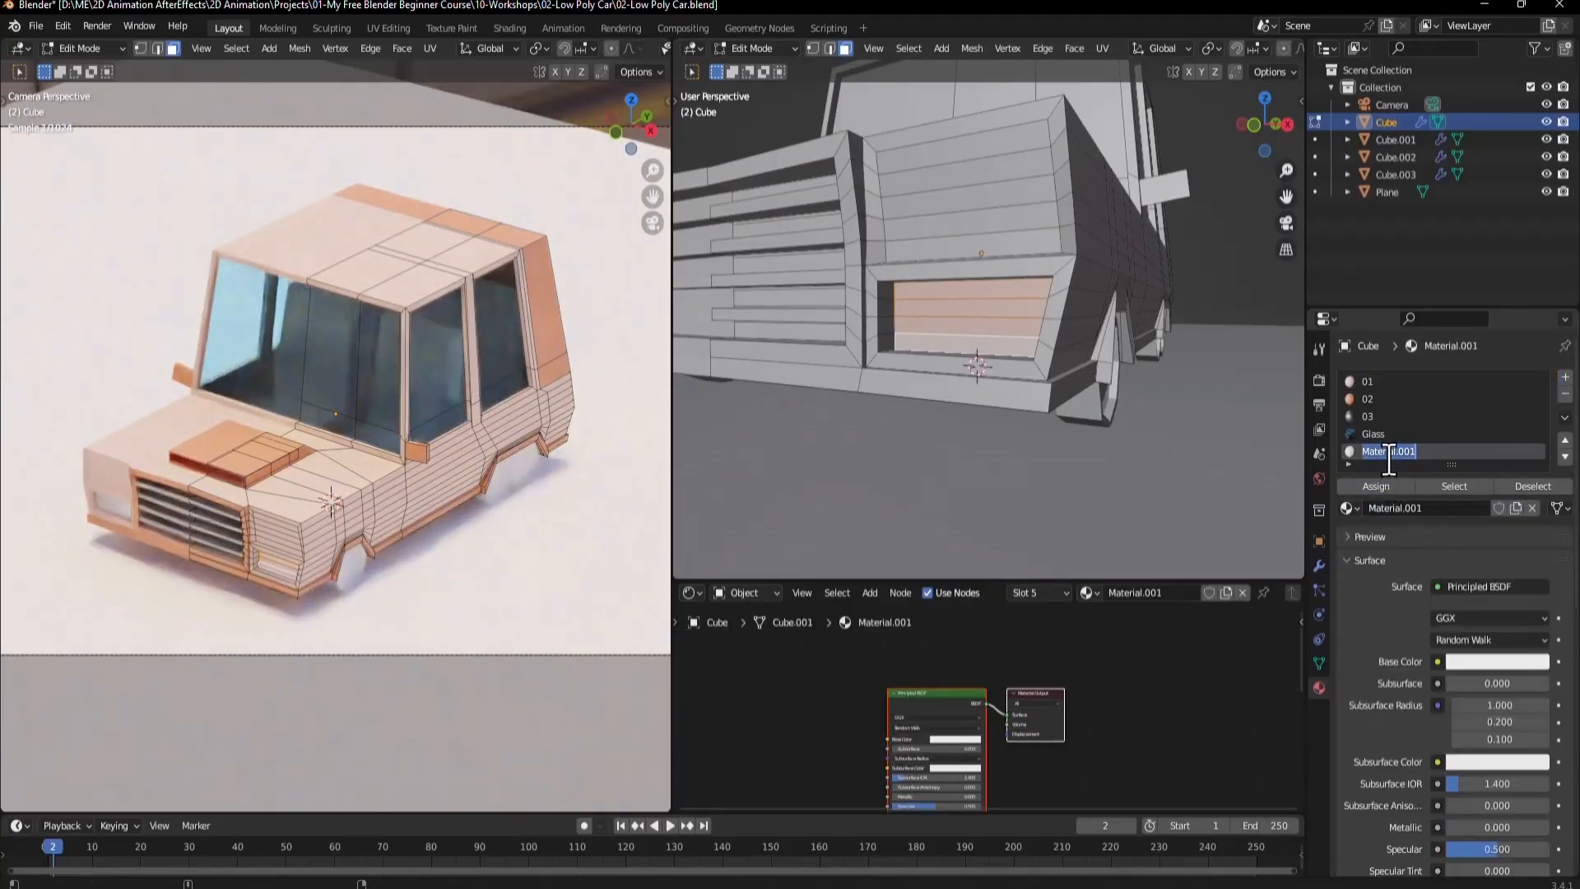
text(Light)
key(Return)
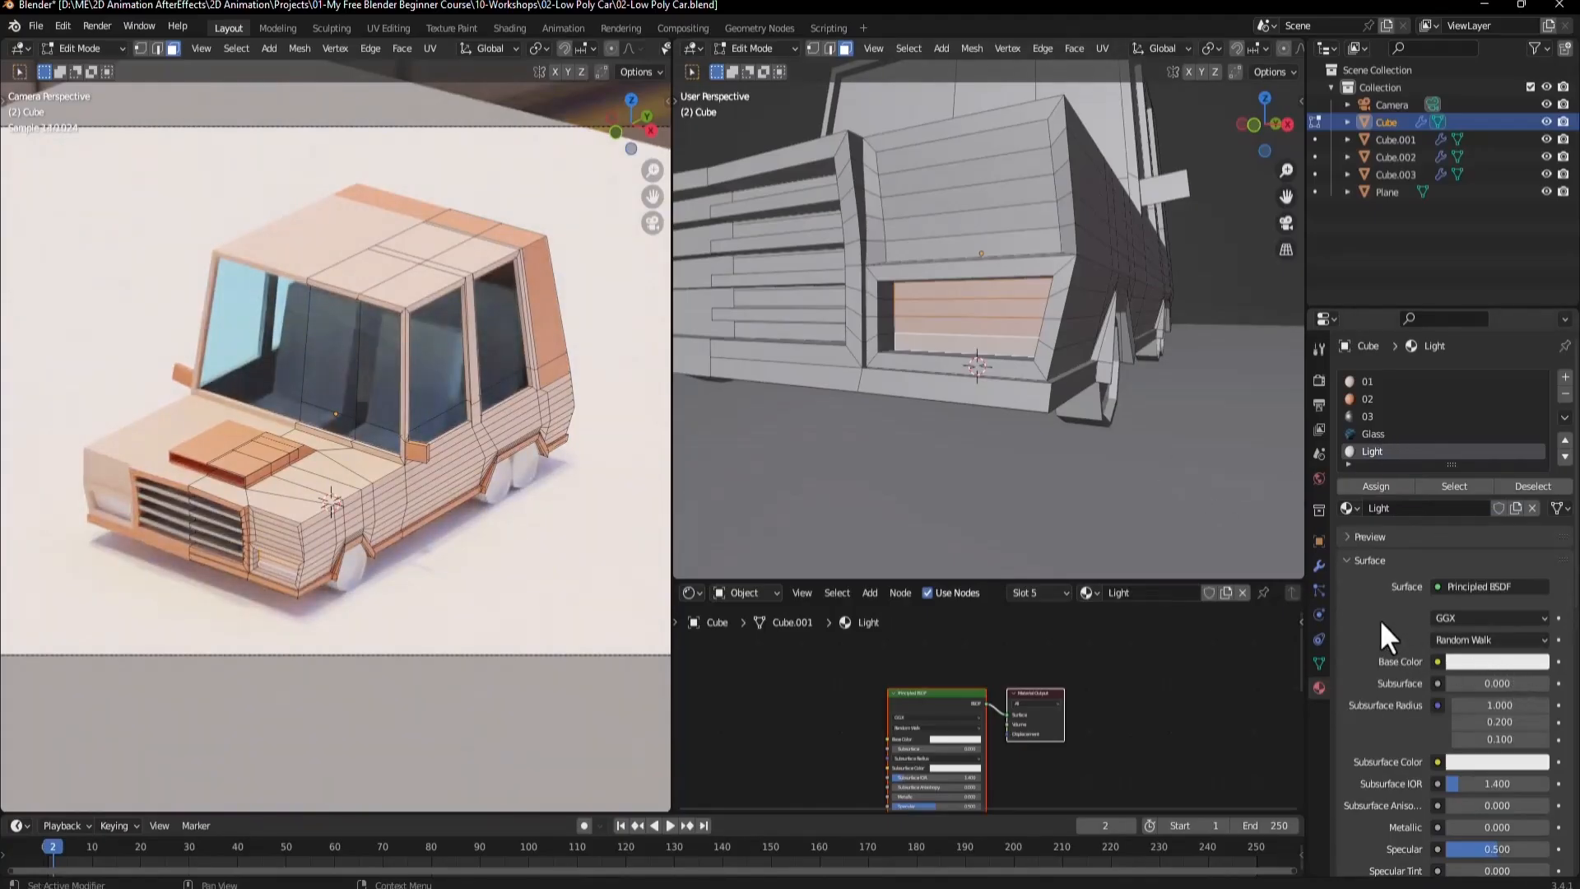
Set the Light material's base color and emission color to pure white, and preview the headlights in Object Mode.
scroll(1400, 593, down, 4)
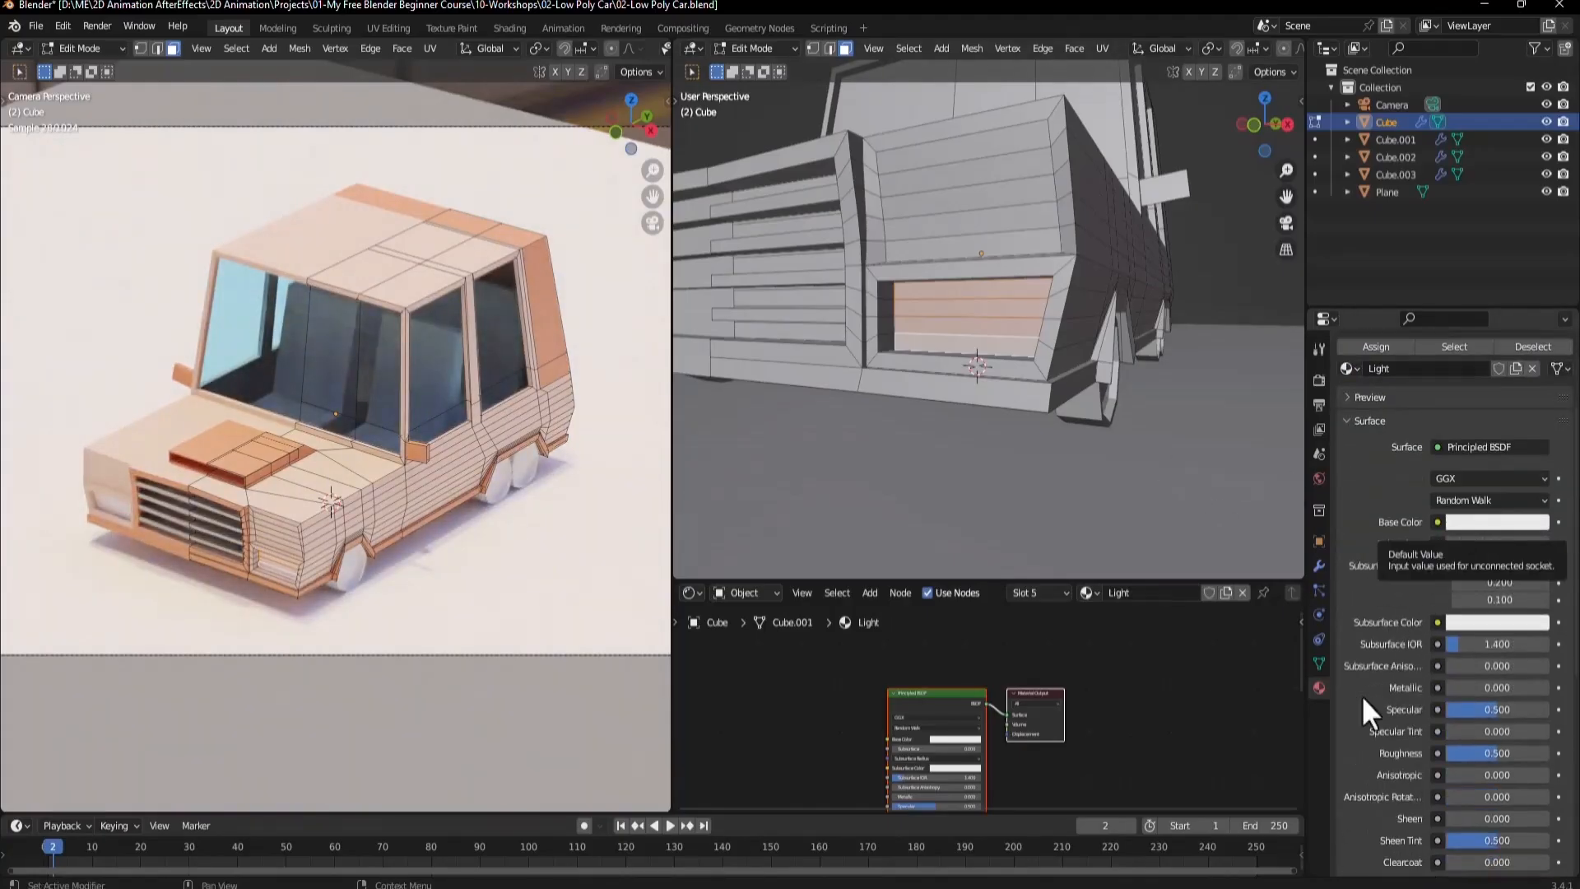
click(1469, 523)
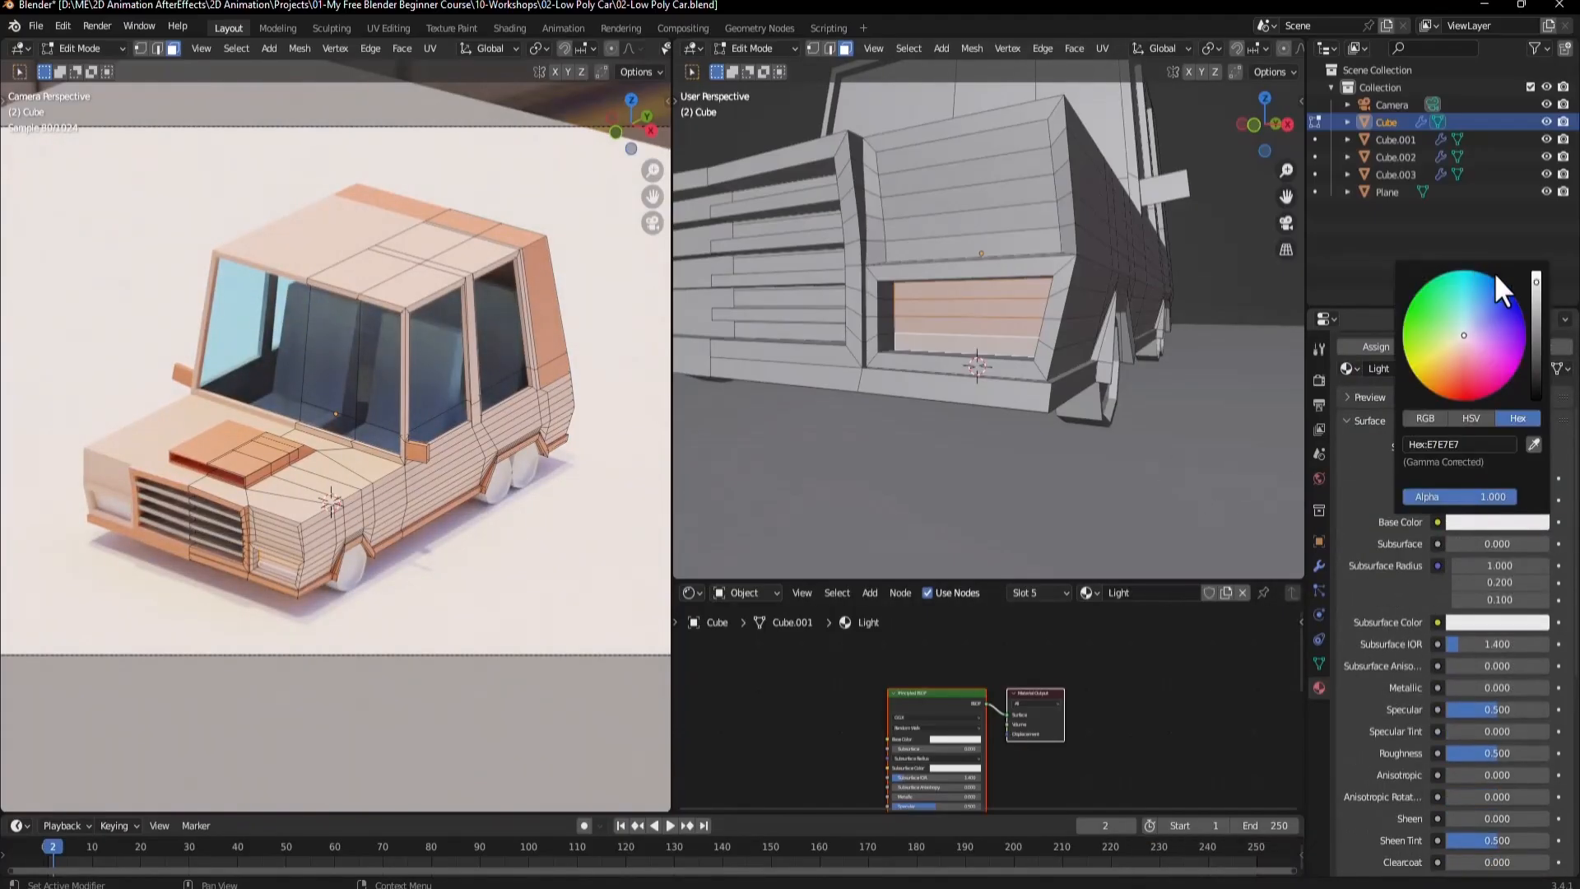
drag(1537, 280, 1537, 268)
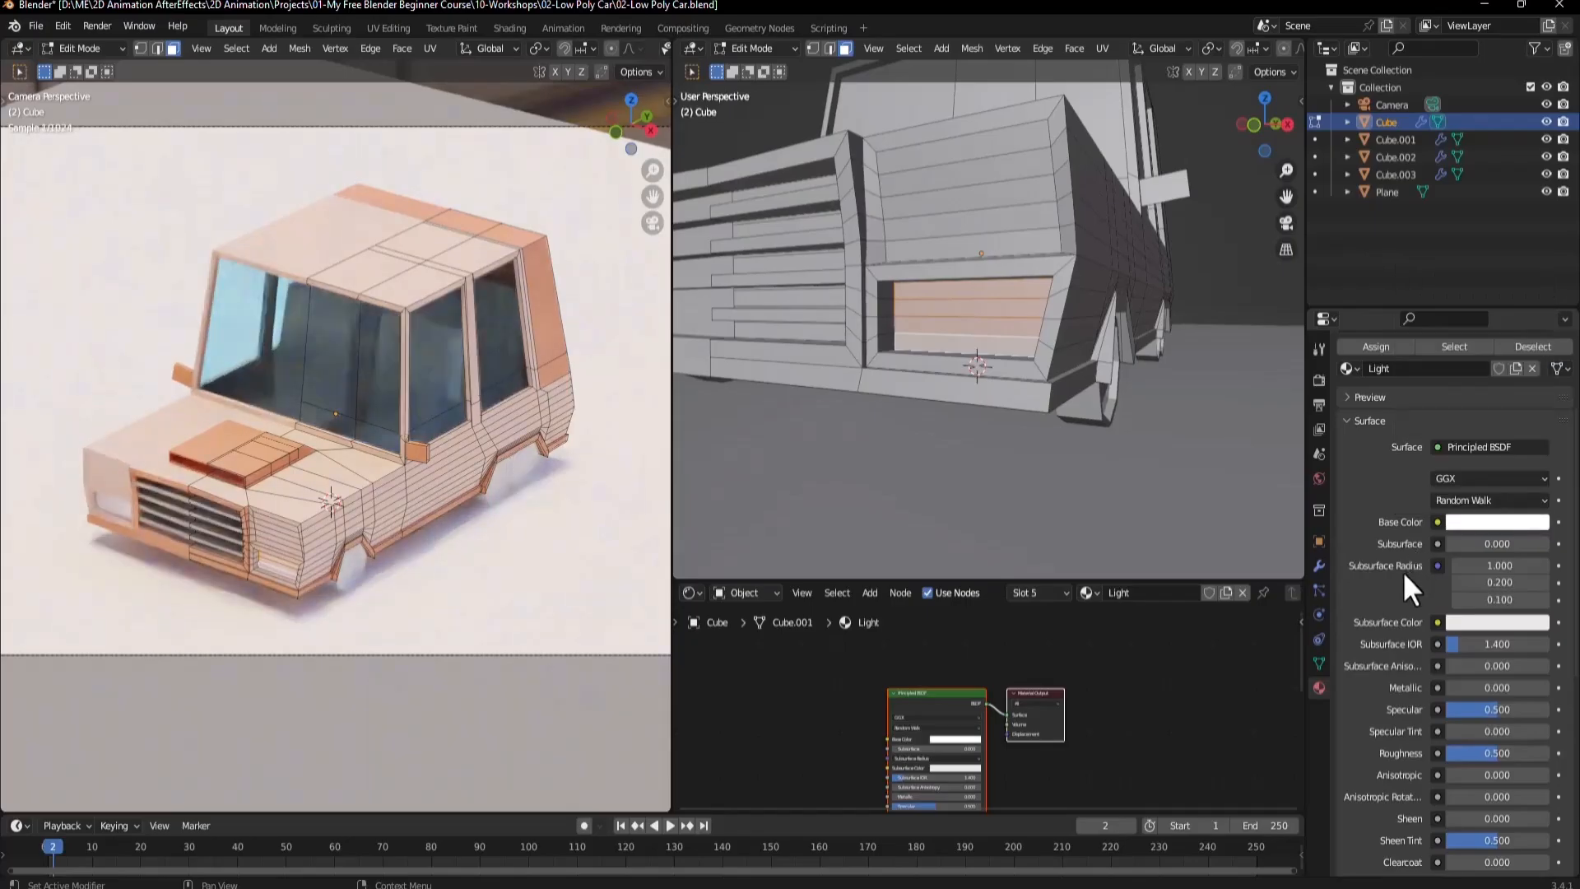
scroll(1389, 581, down, 10)
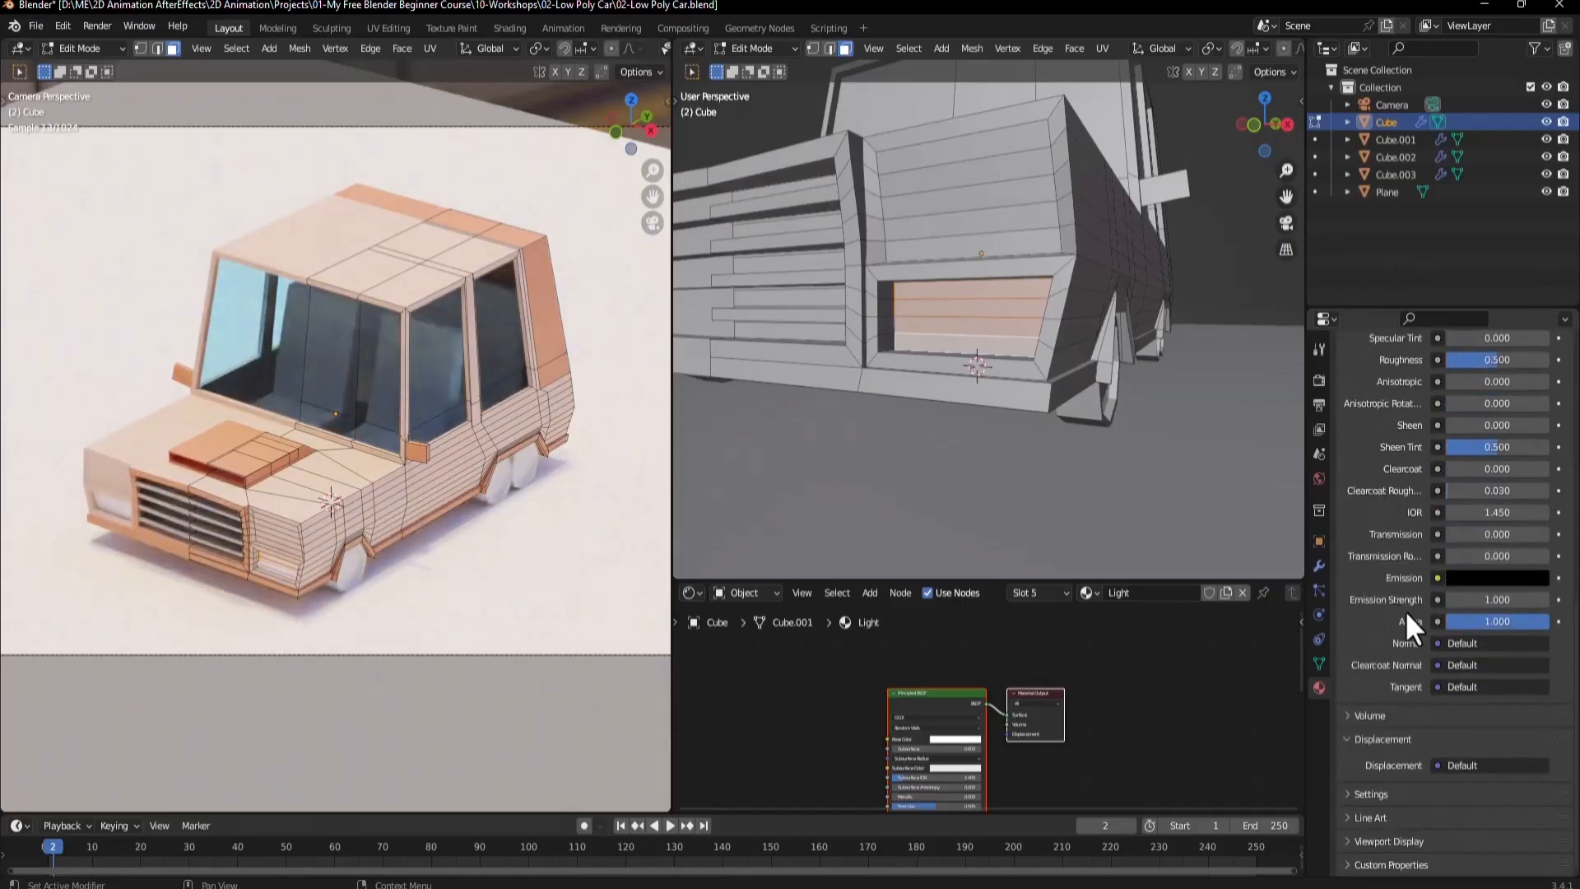
click(1481, 579)
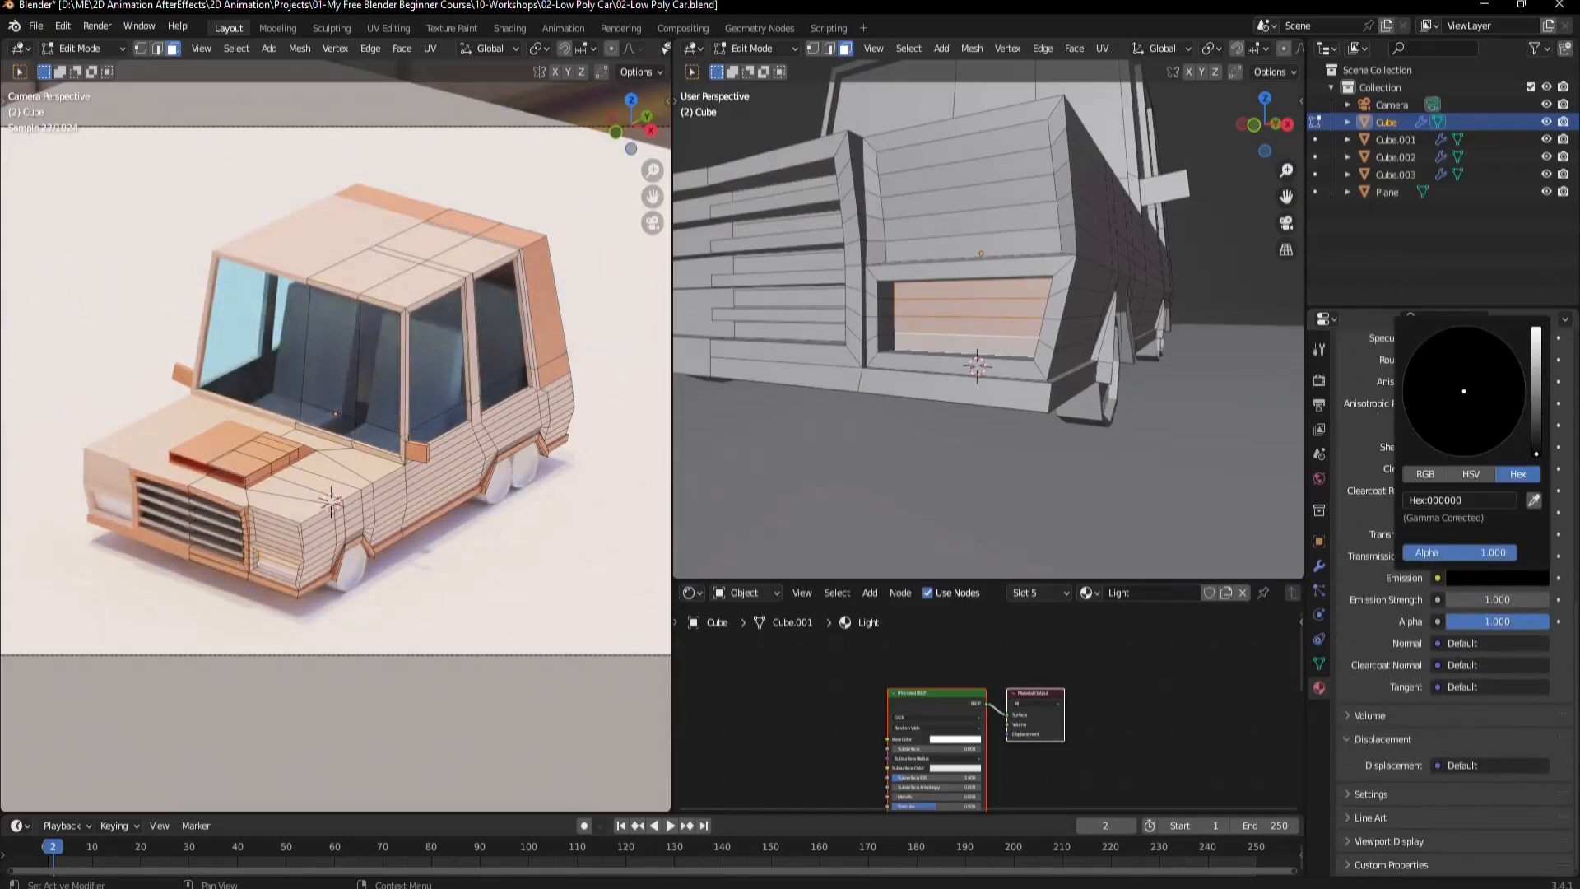
drag(1536, 454, 1536, 327)
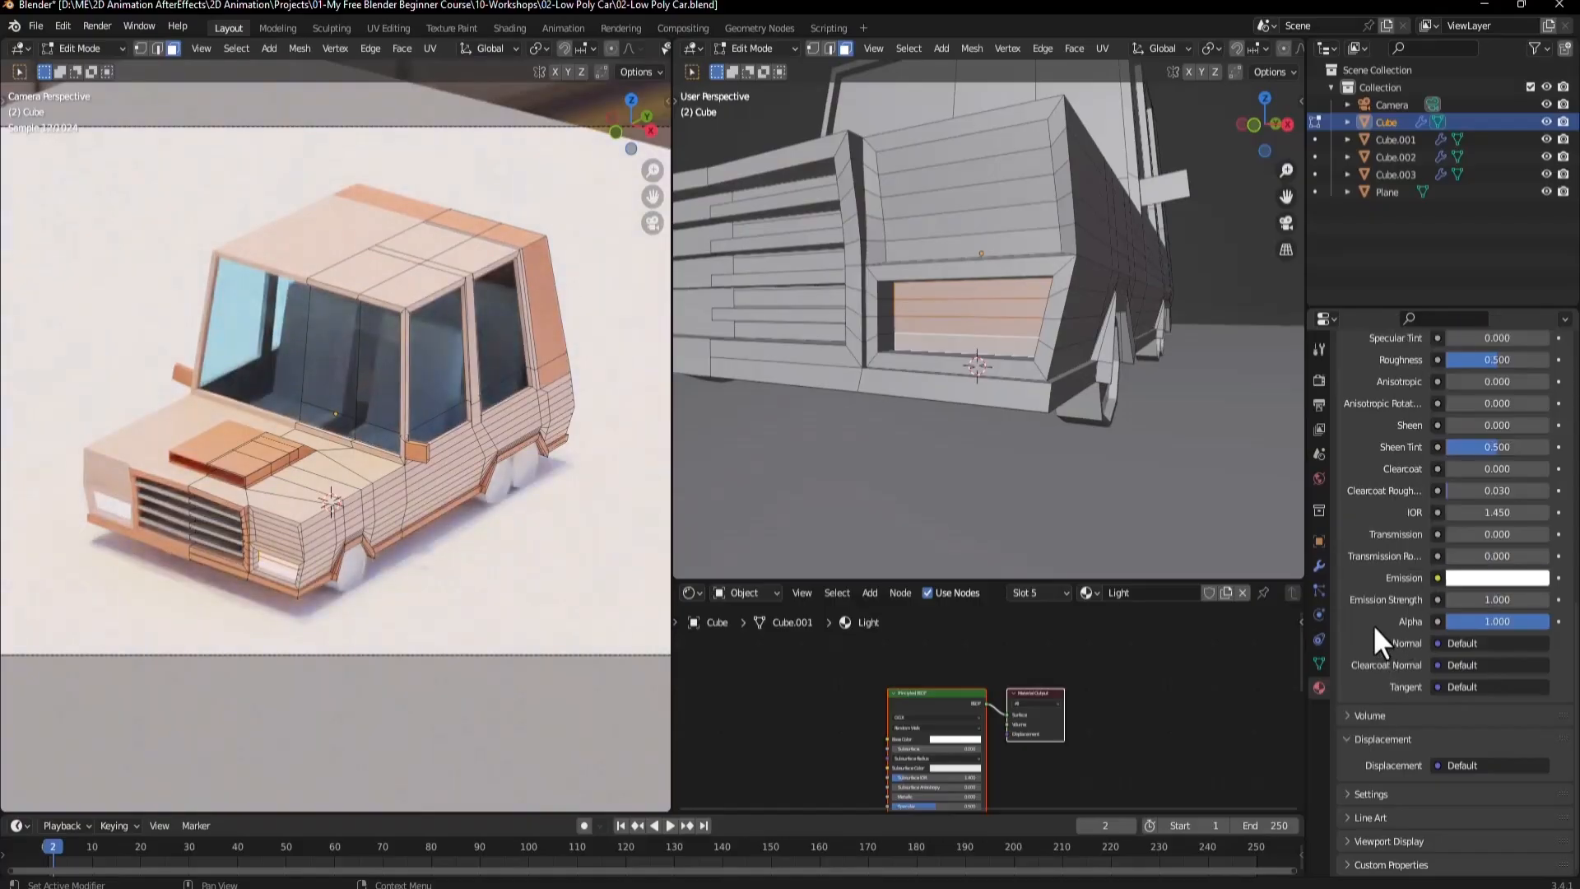
key(Tab)
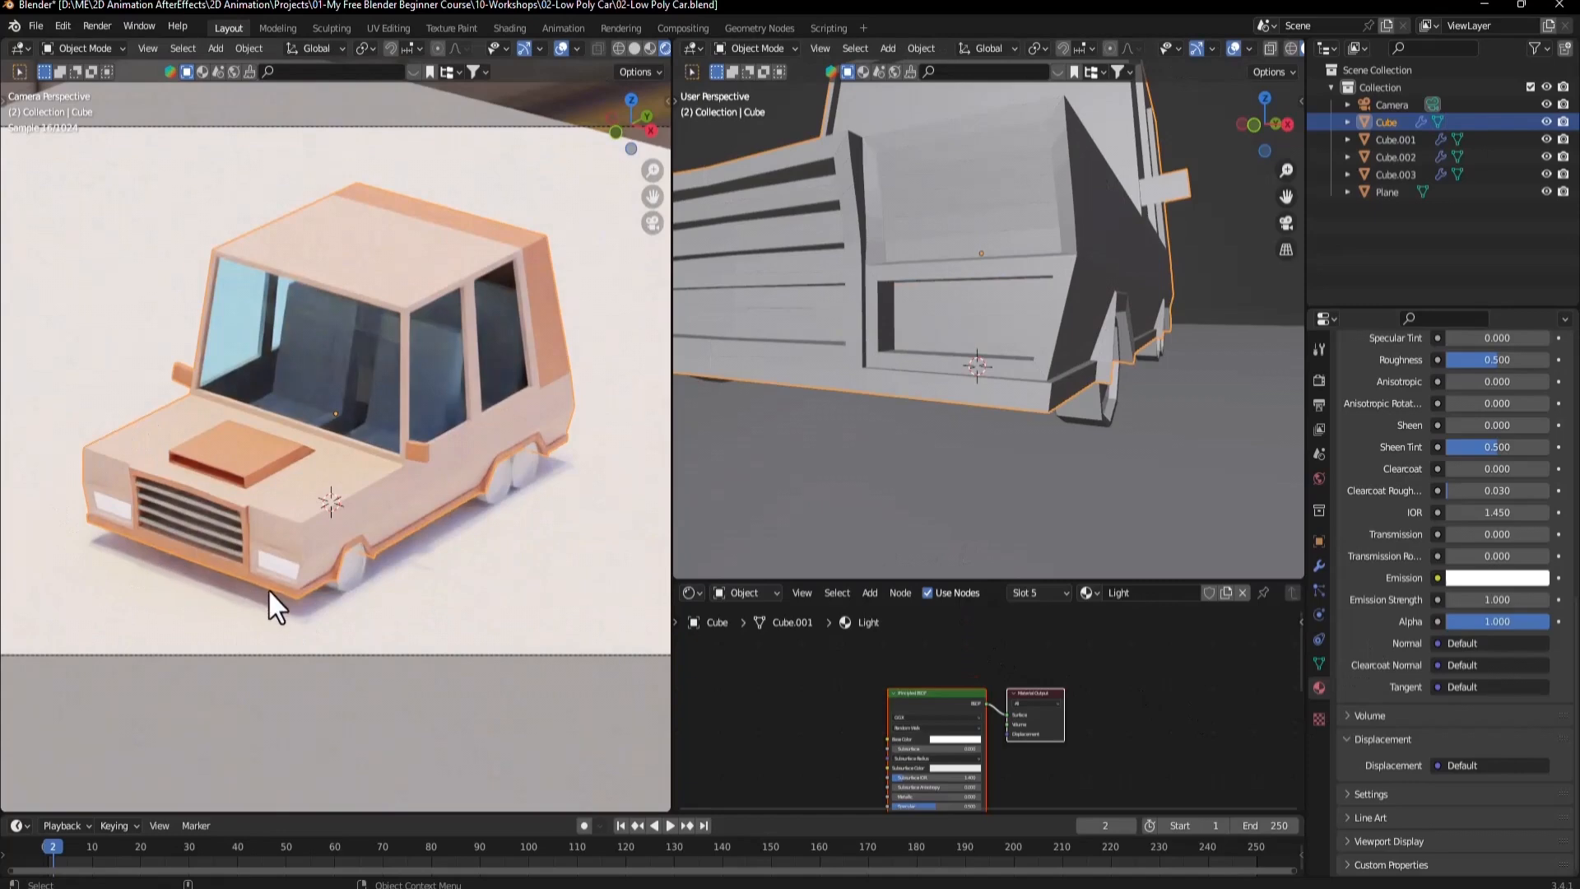
scroll(268, 589, up, 4)
scroll(341, 614, down, 5)
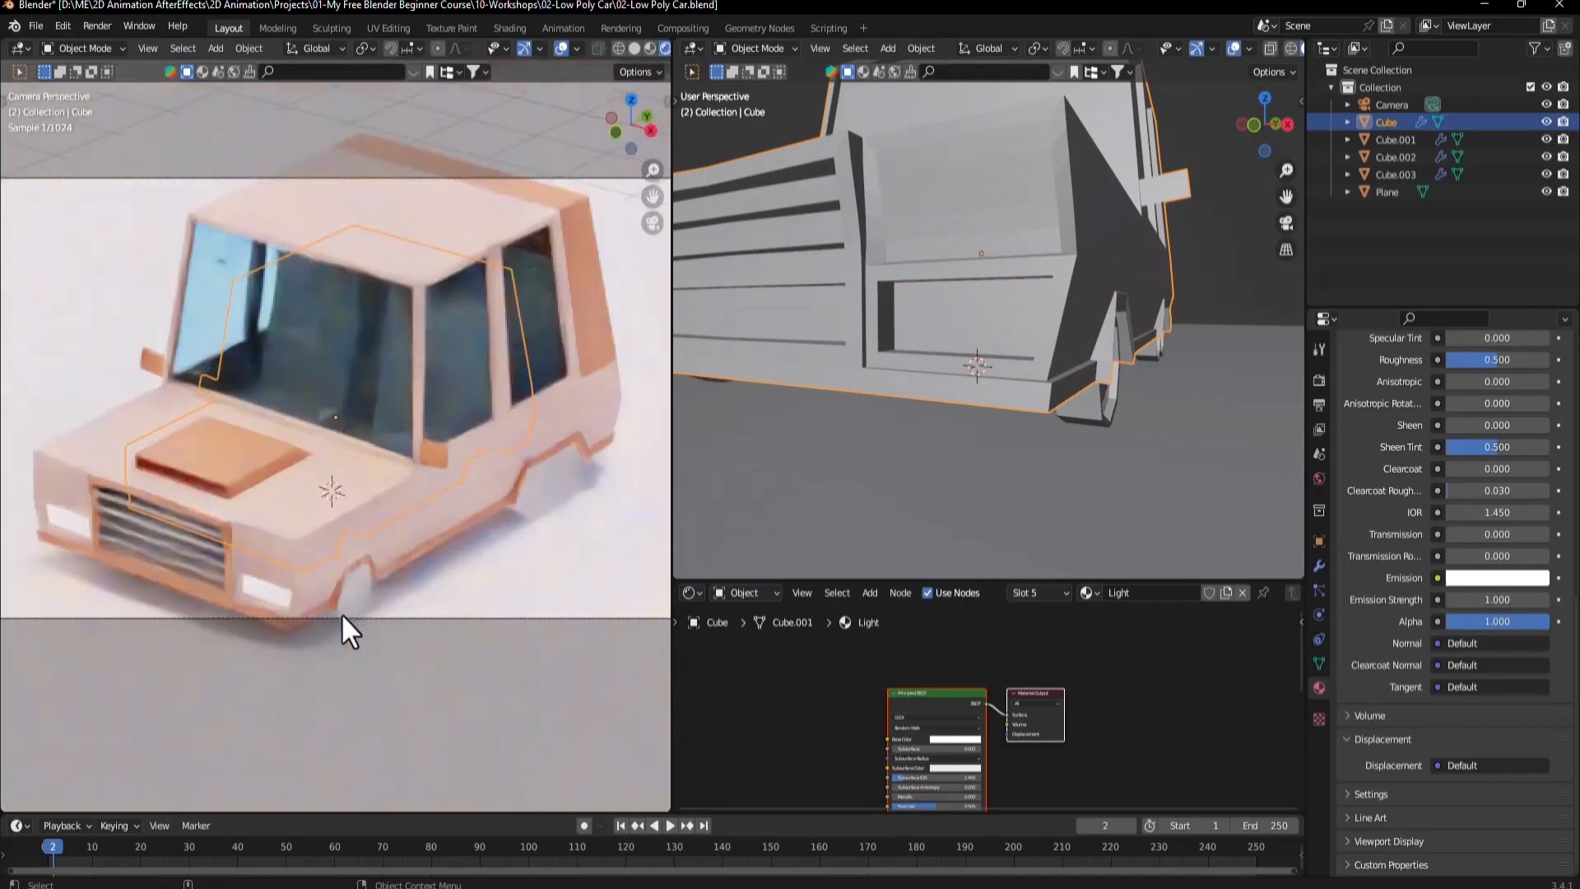
Switch the scene's render engine to Eevee and select the ground plane.
scroll(341, 614, down, 3)
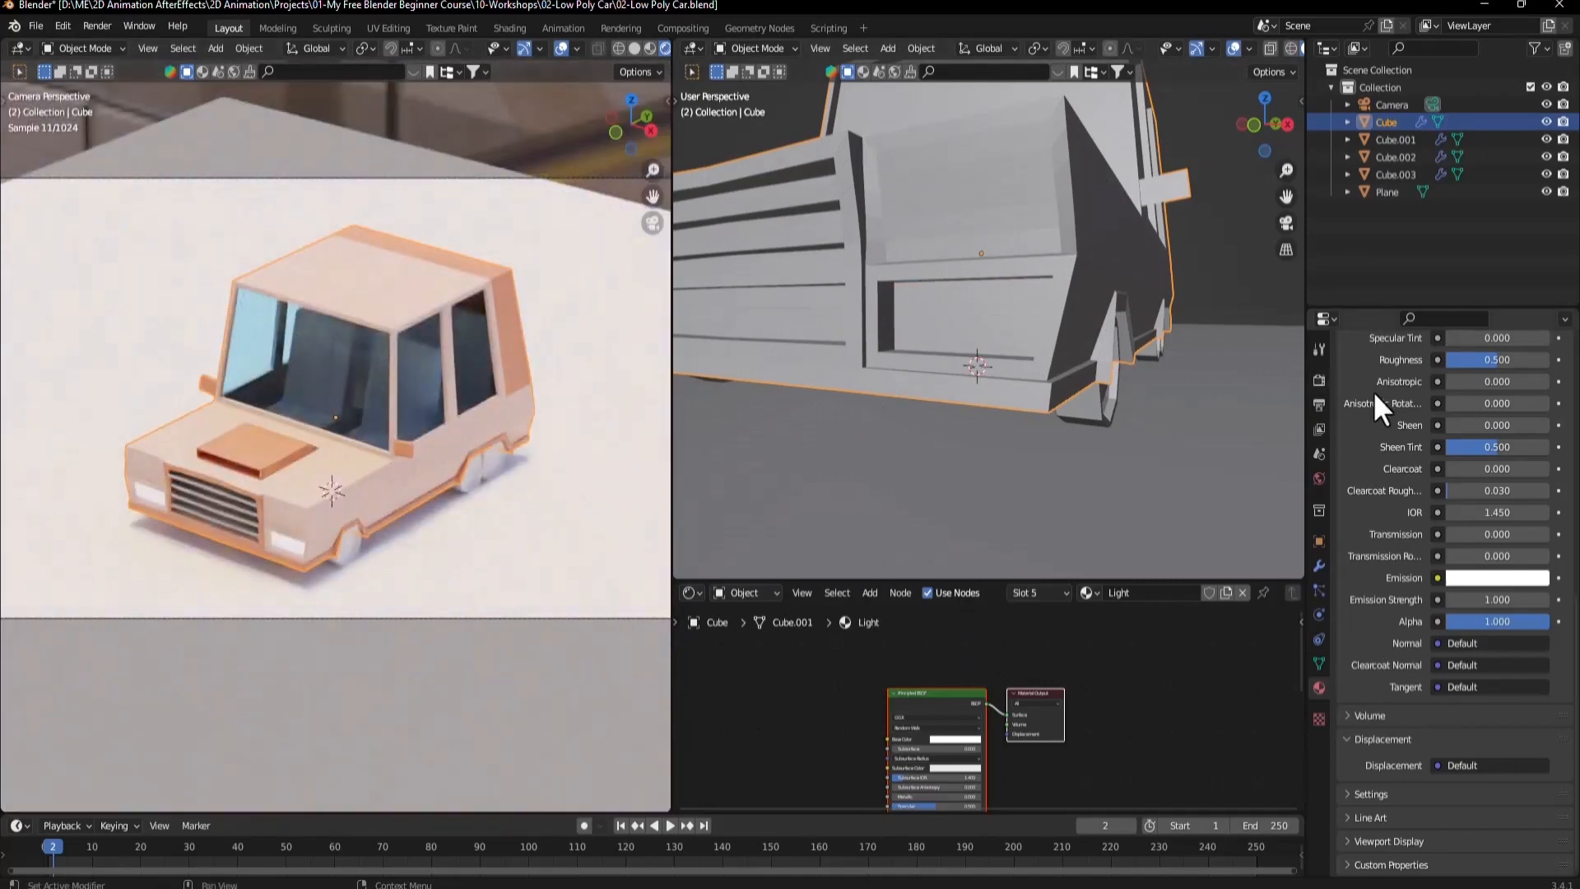
scroll(1373, 392, up, 12)
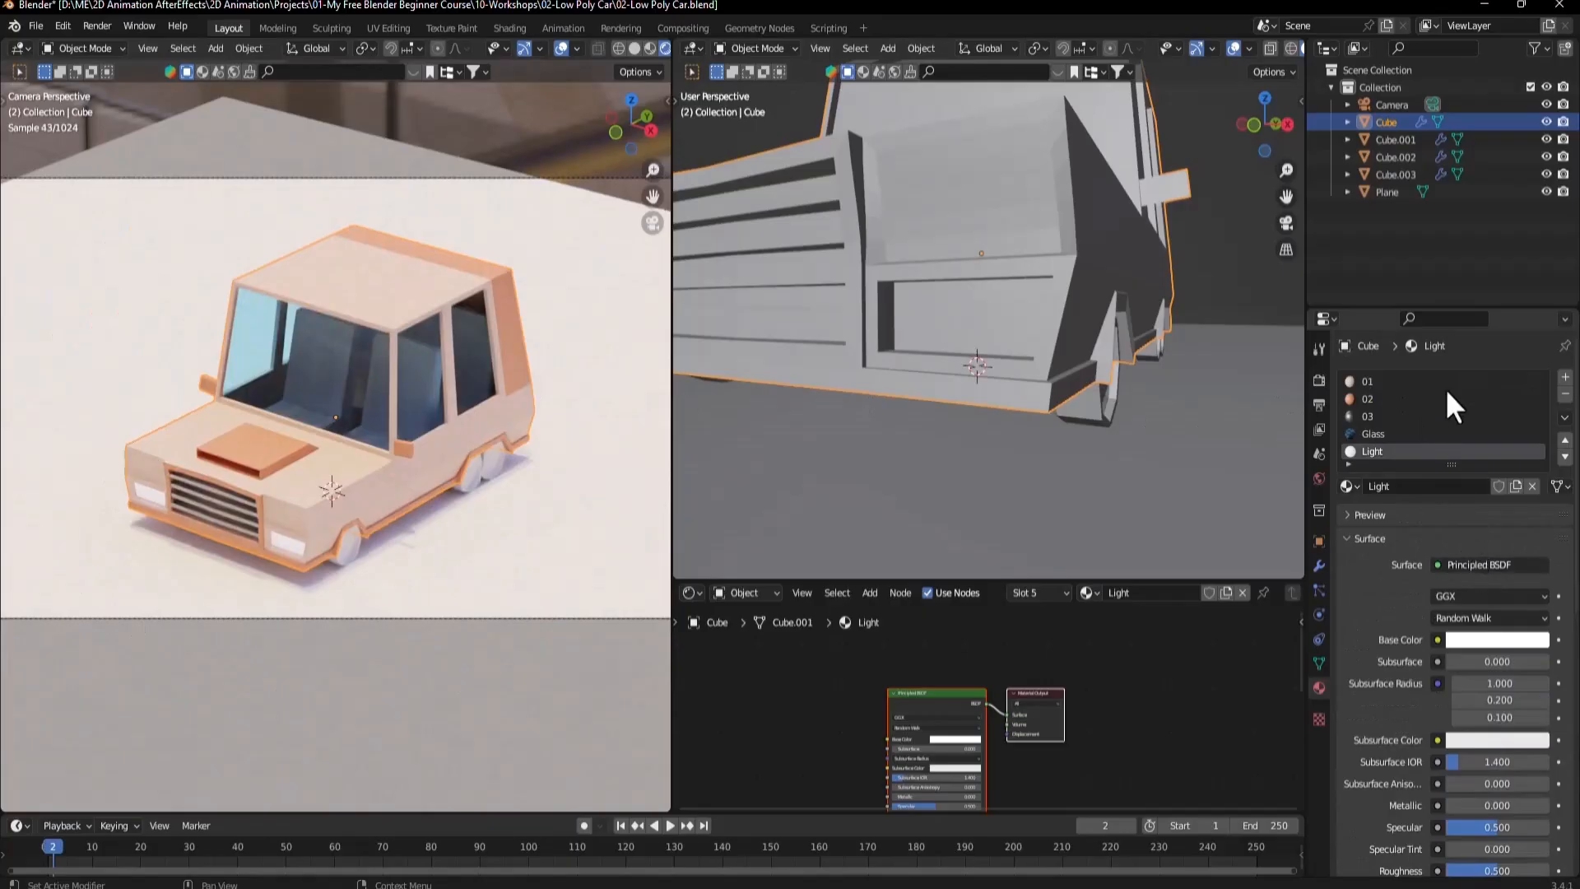
click(1319, 380)
click(1480, 377)
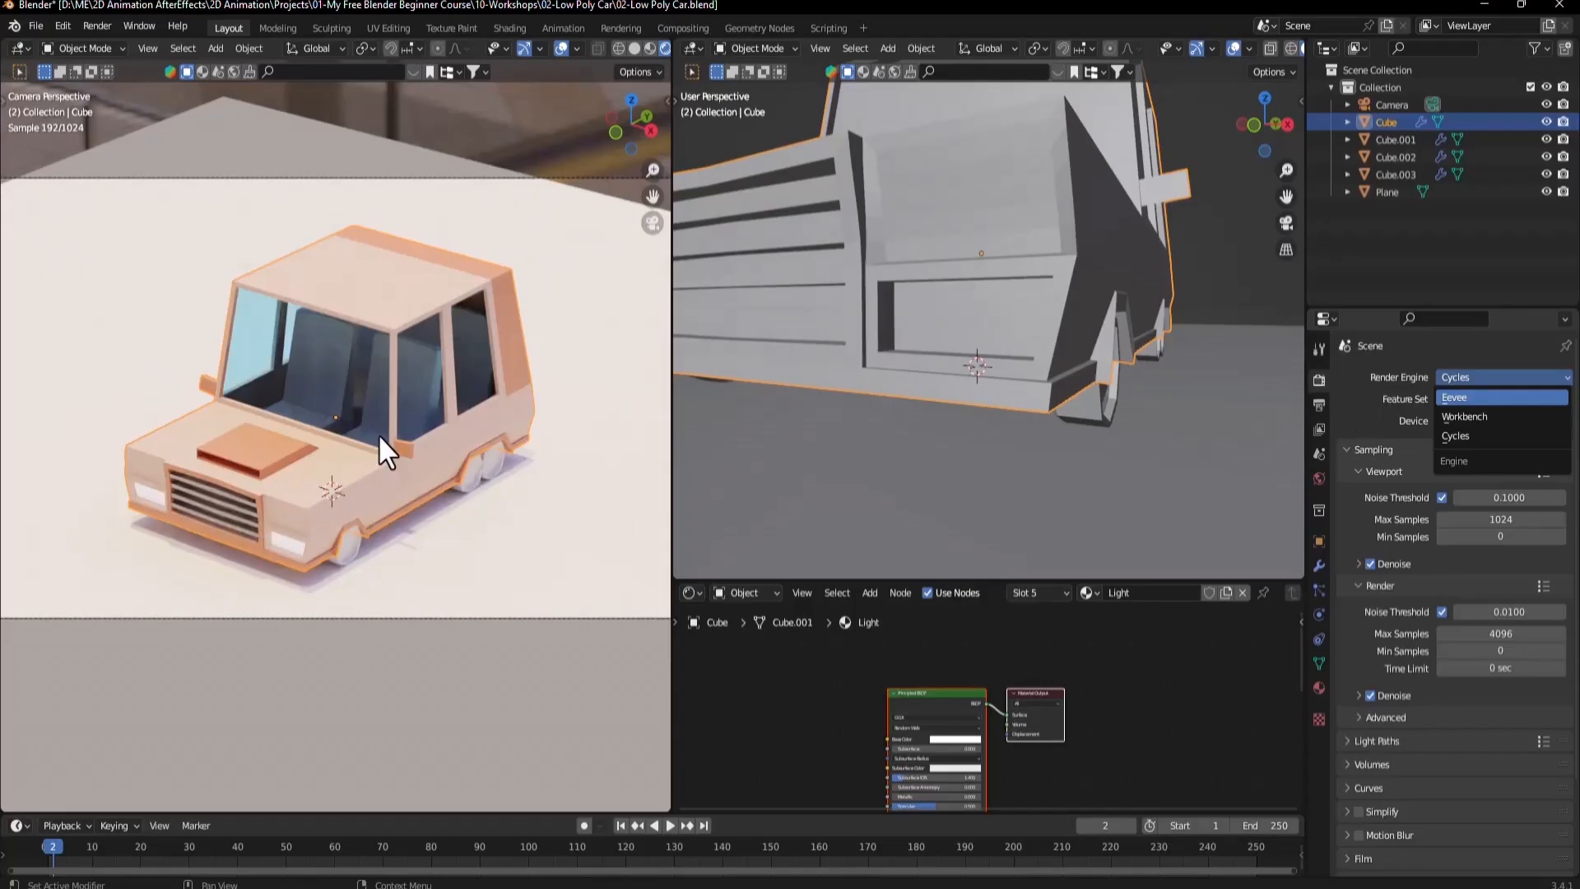
key(Return)
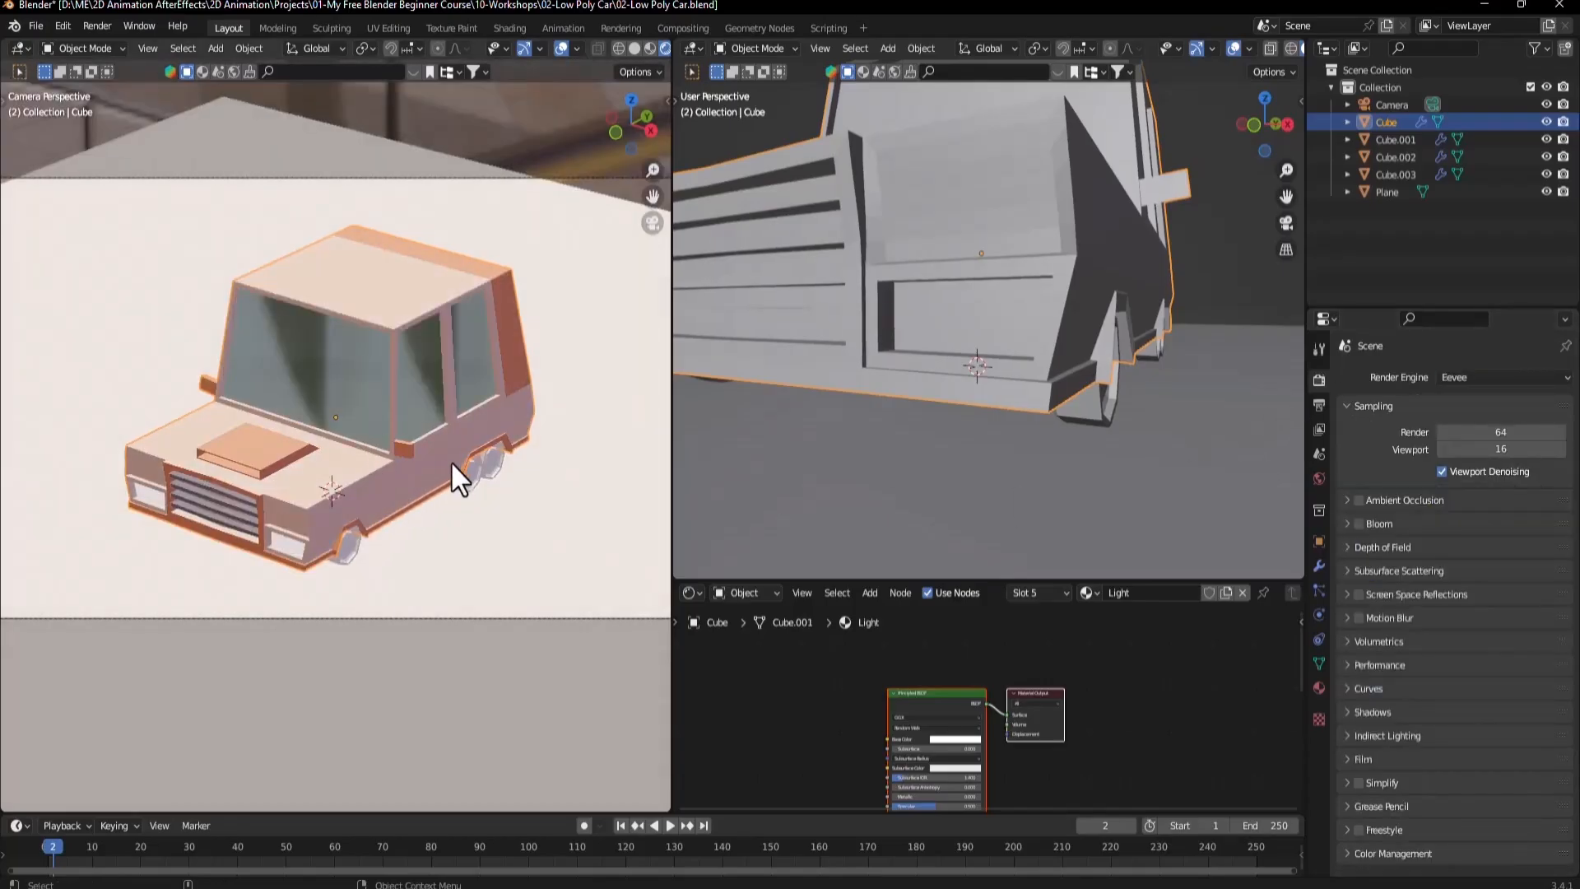
click(725, 479)
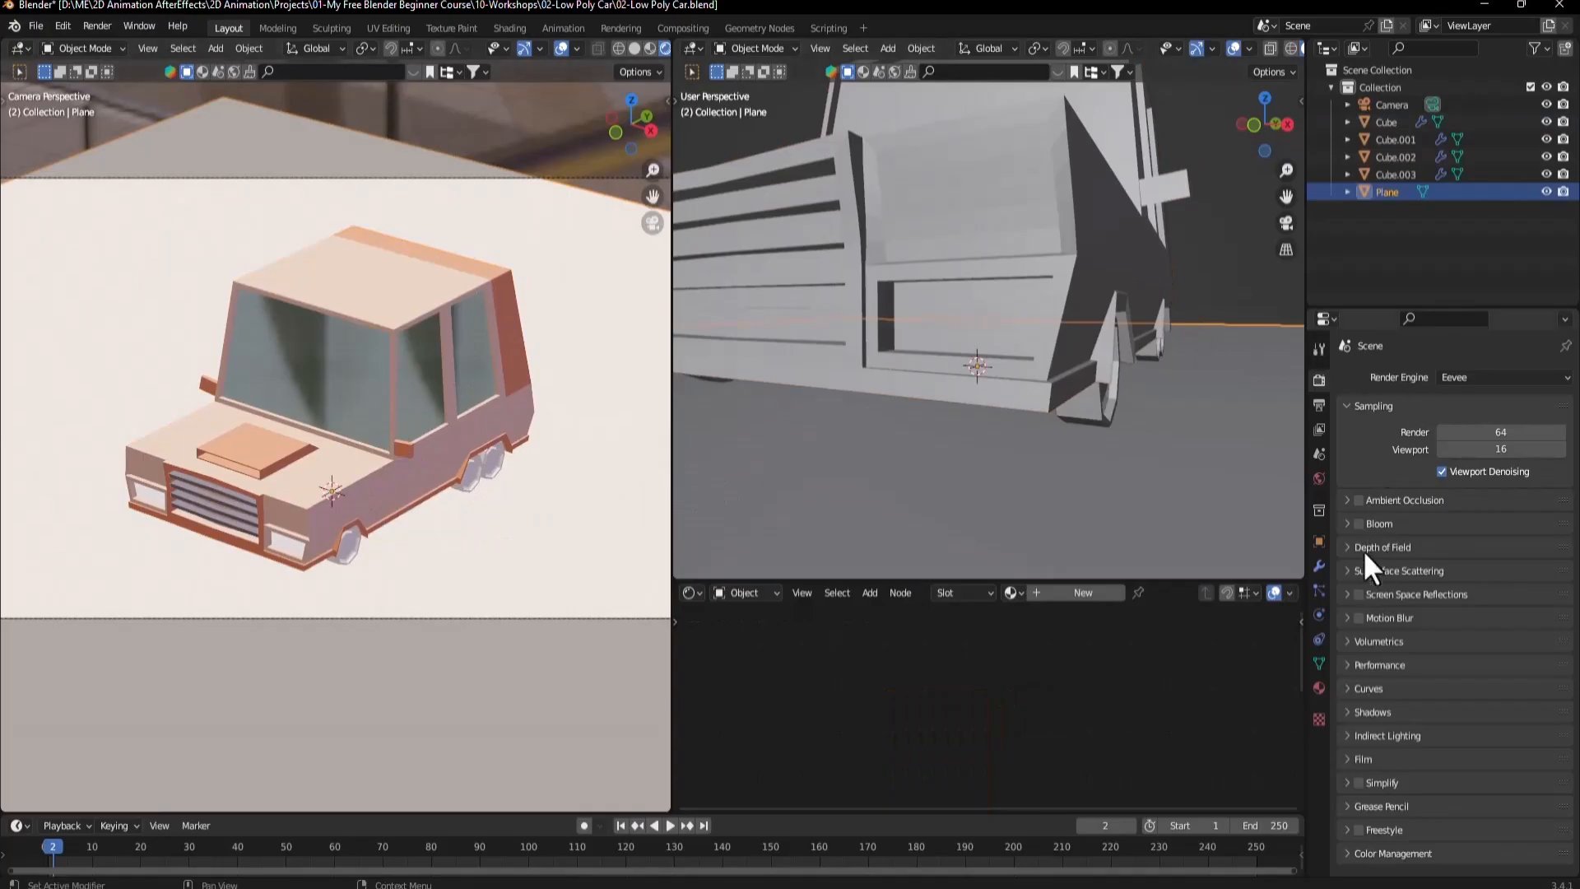
Enable Ambient Occlusion and Bloom for Eevee, and try a bloom threshold of 1.140, knee of 0.507 and radius of 6.296.
click(1359, 500)
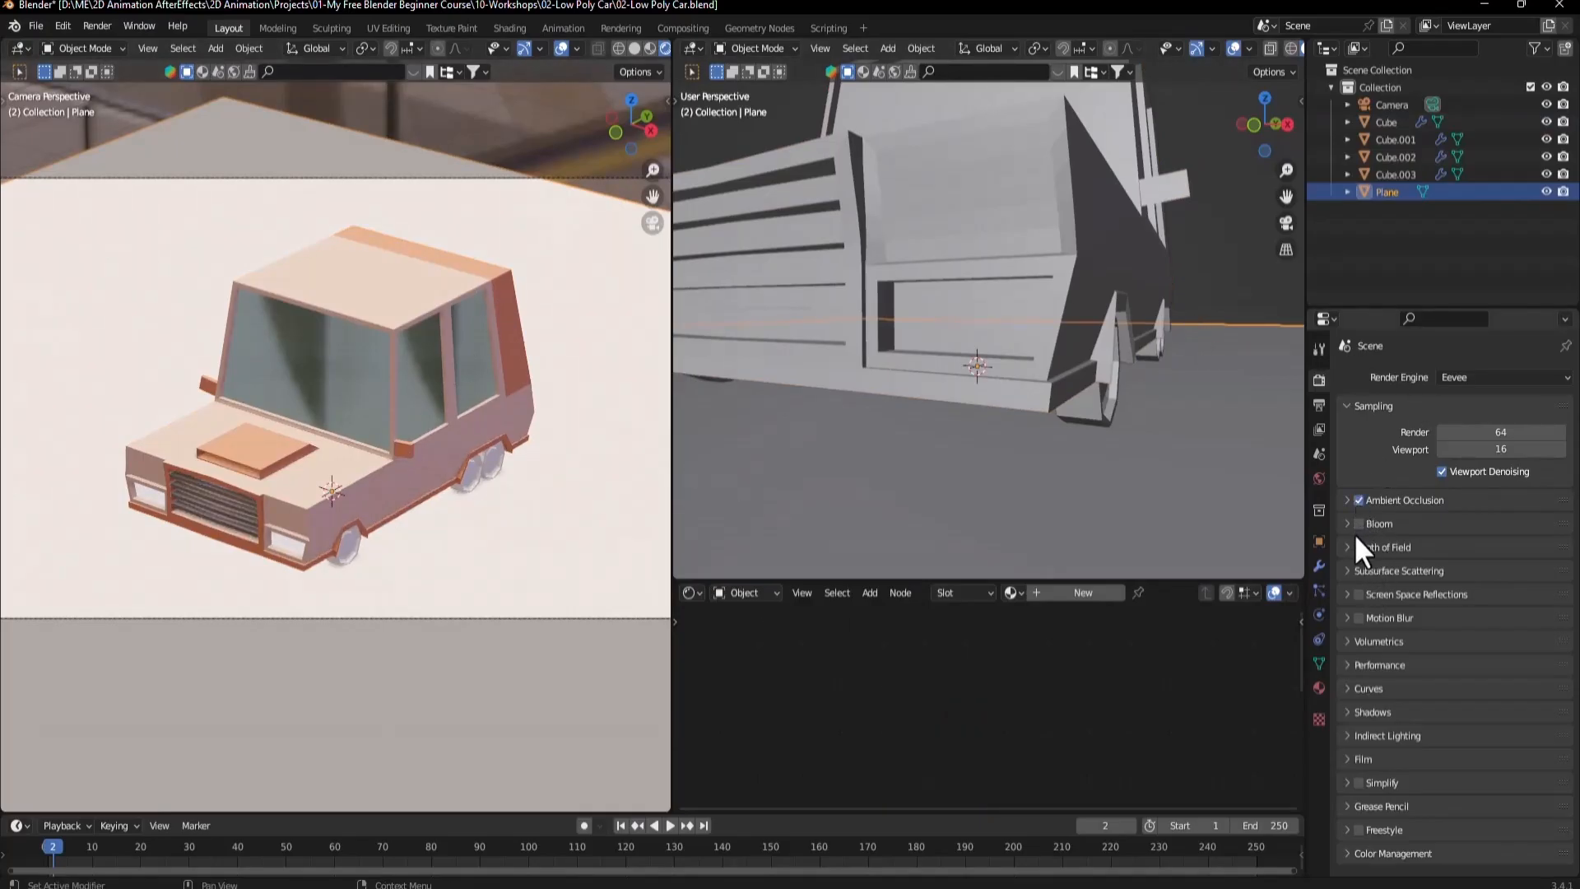
click(1356, 524)
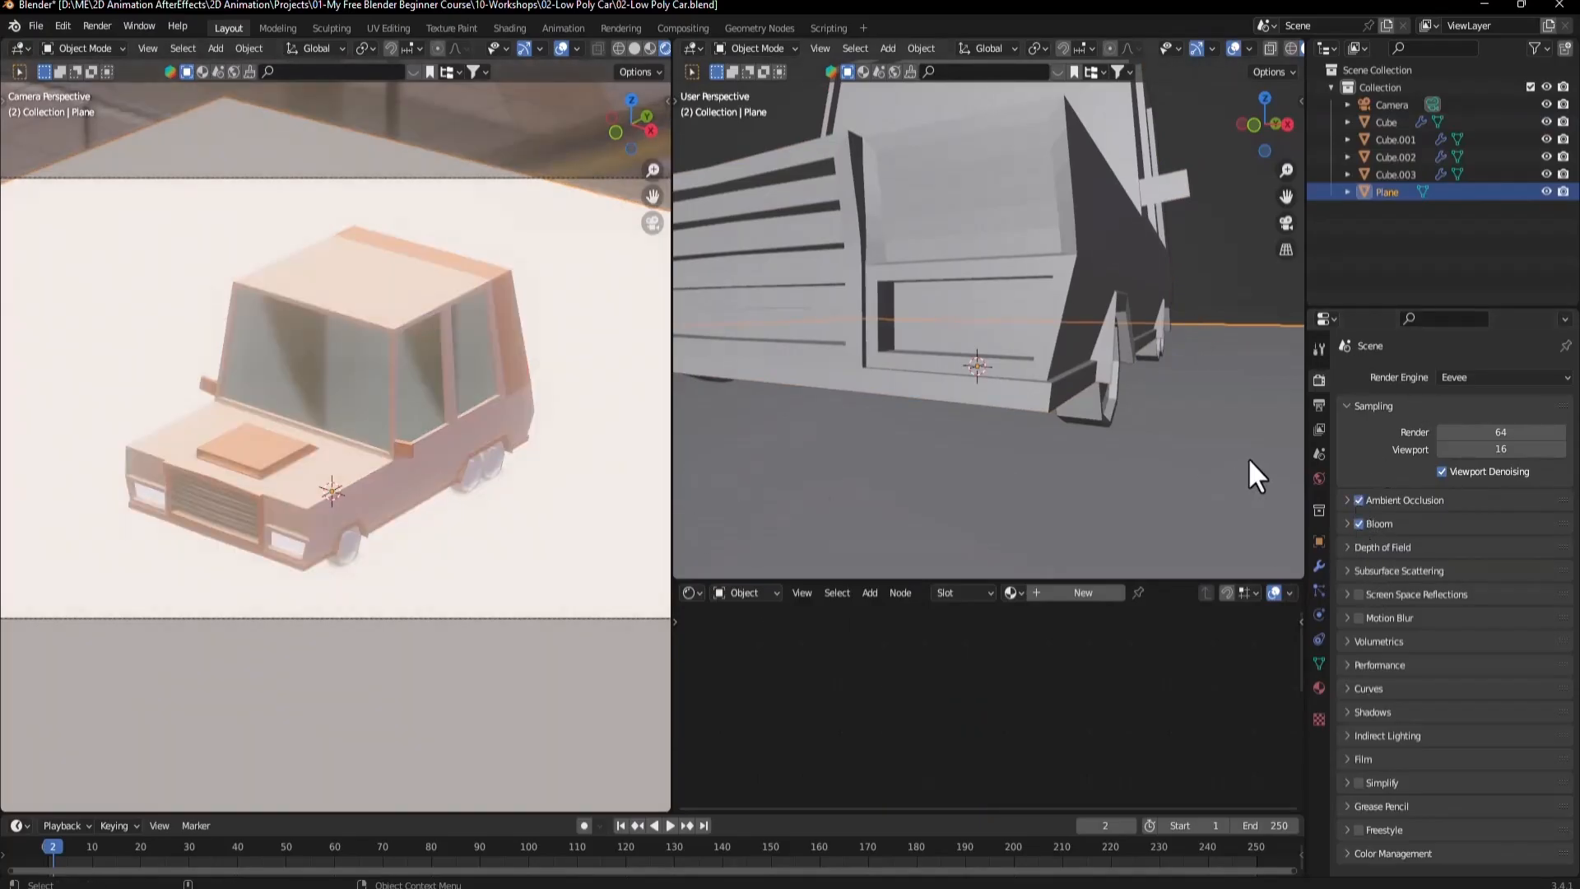
click(1347, 523)
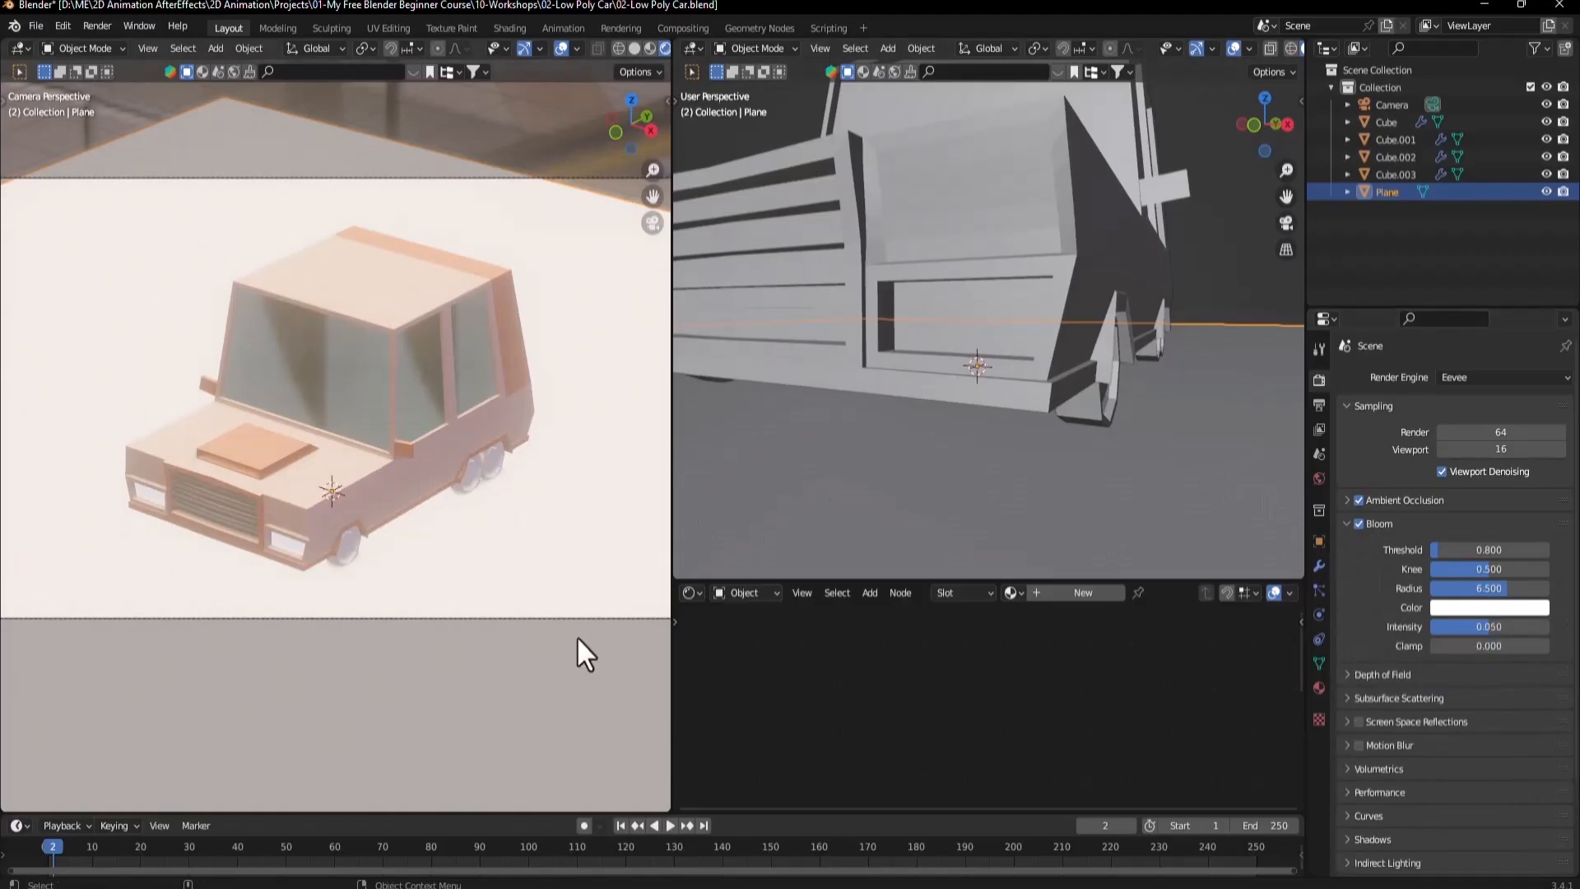
drag(1420, 550, 1486, 619)
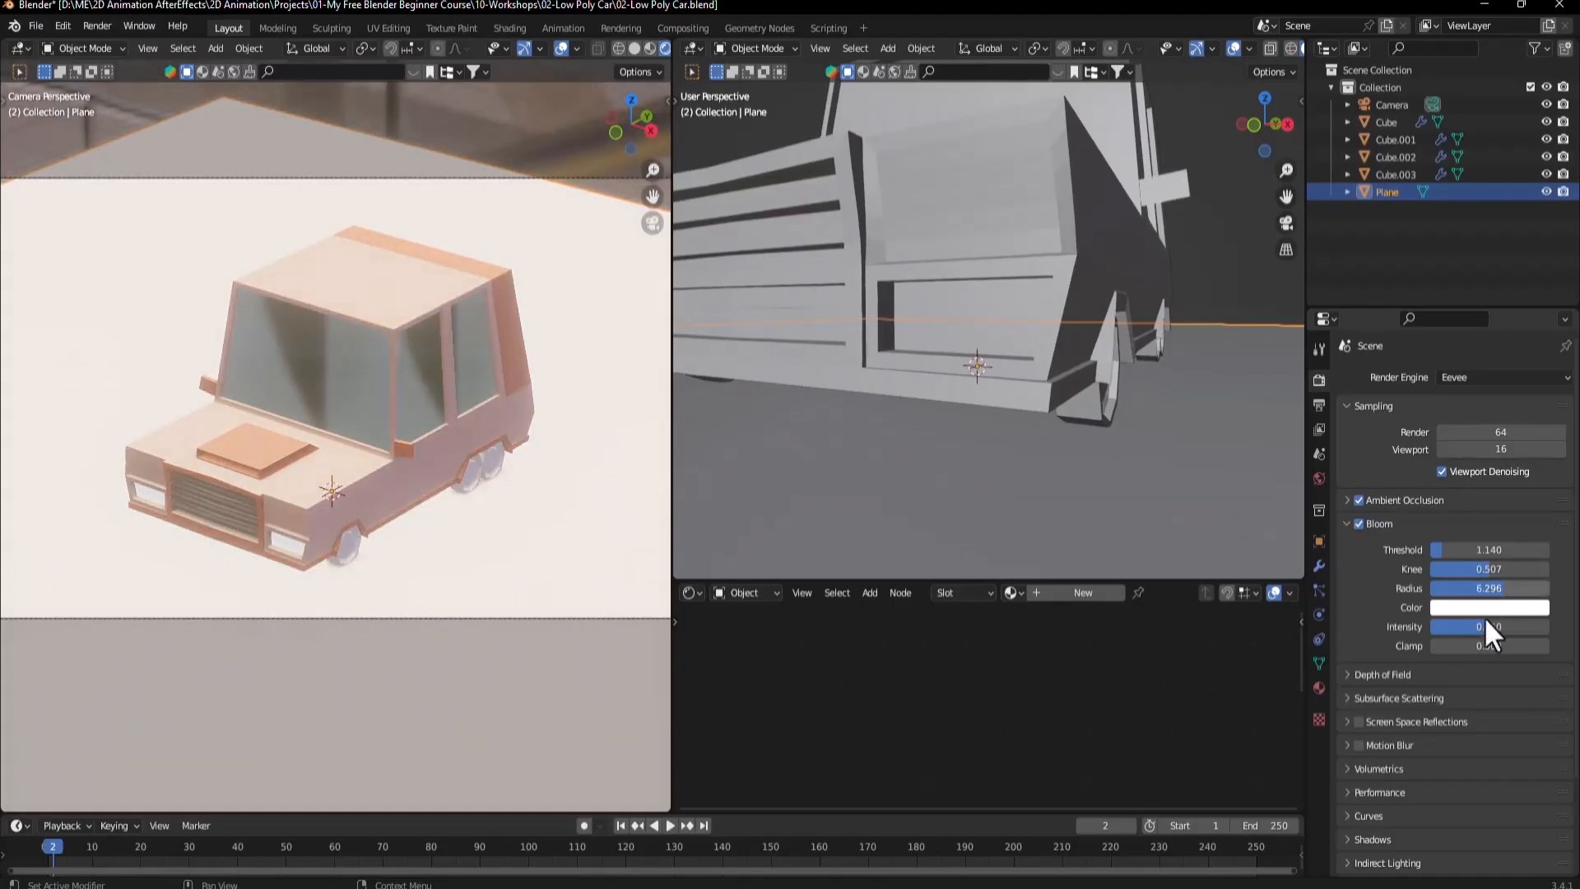
Switch the render engine back to Cycles and enable node use in the Compositing workspace.
click(1460, 381)
click(1460, 430)
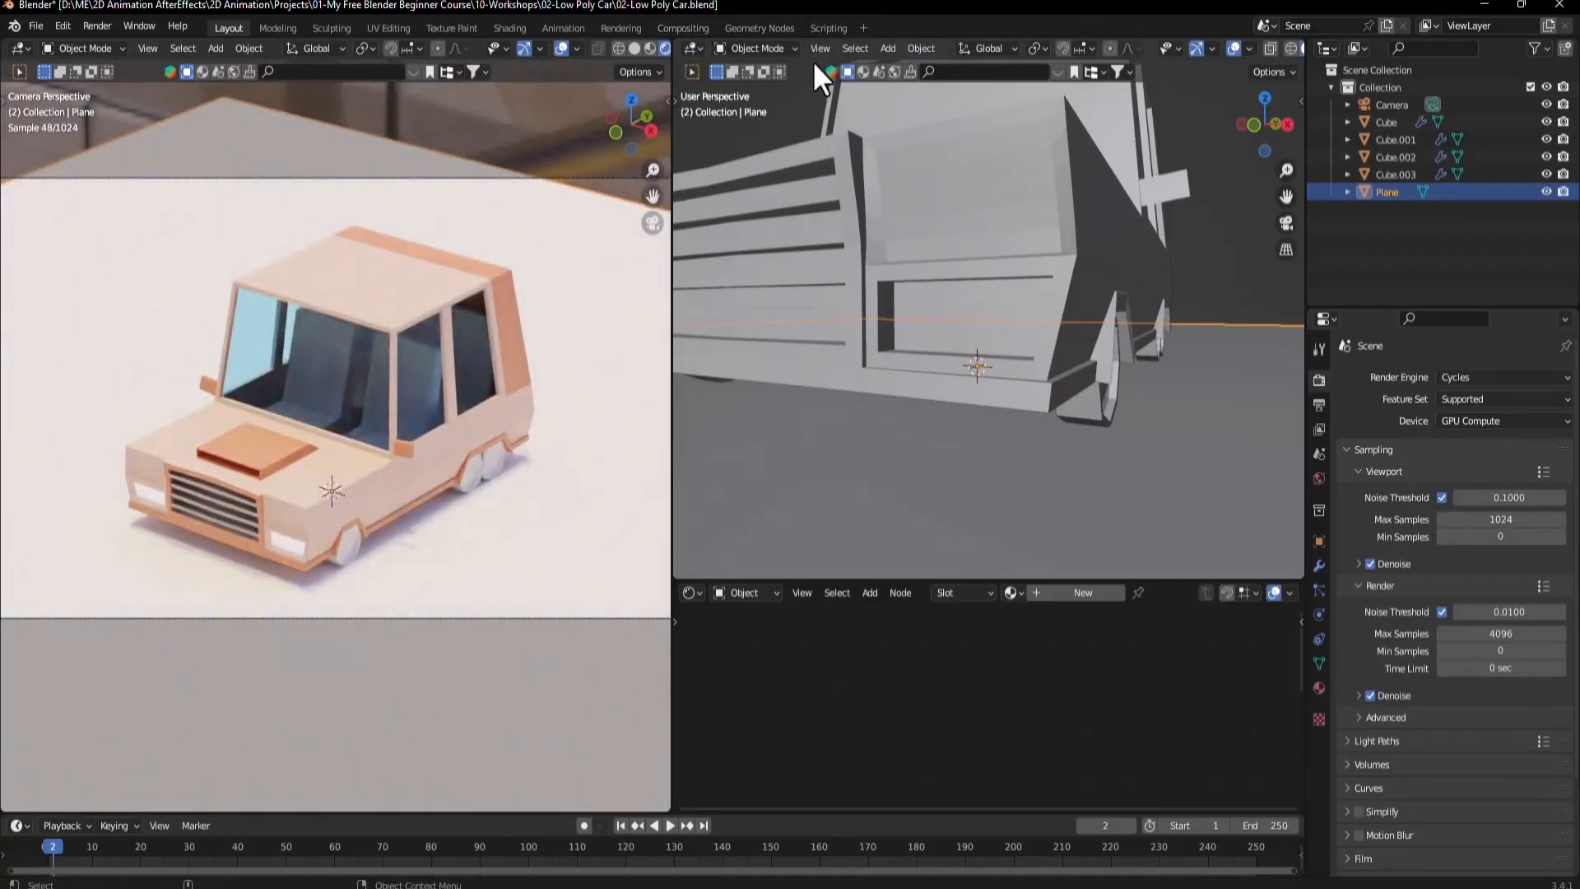
click(682, 28)
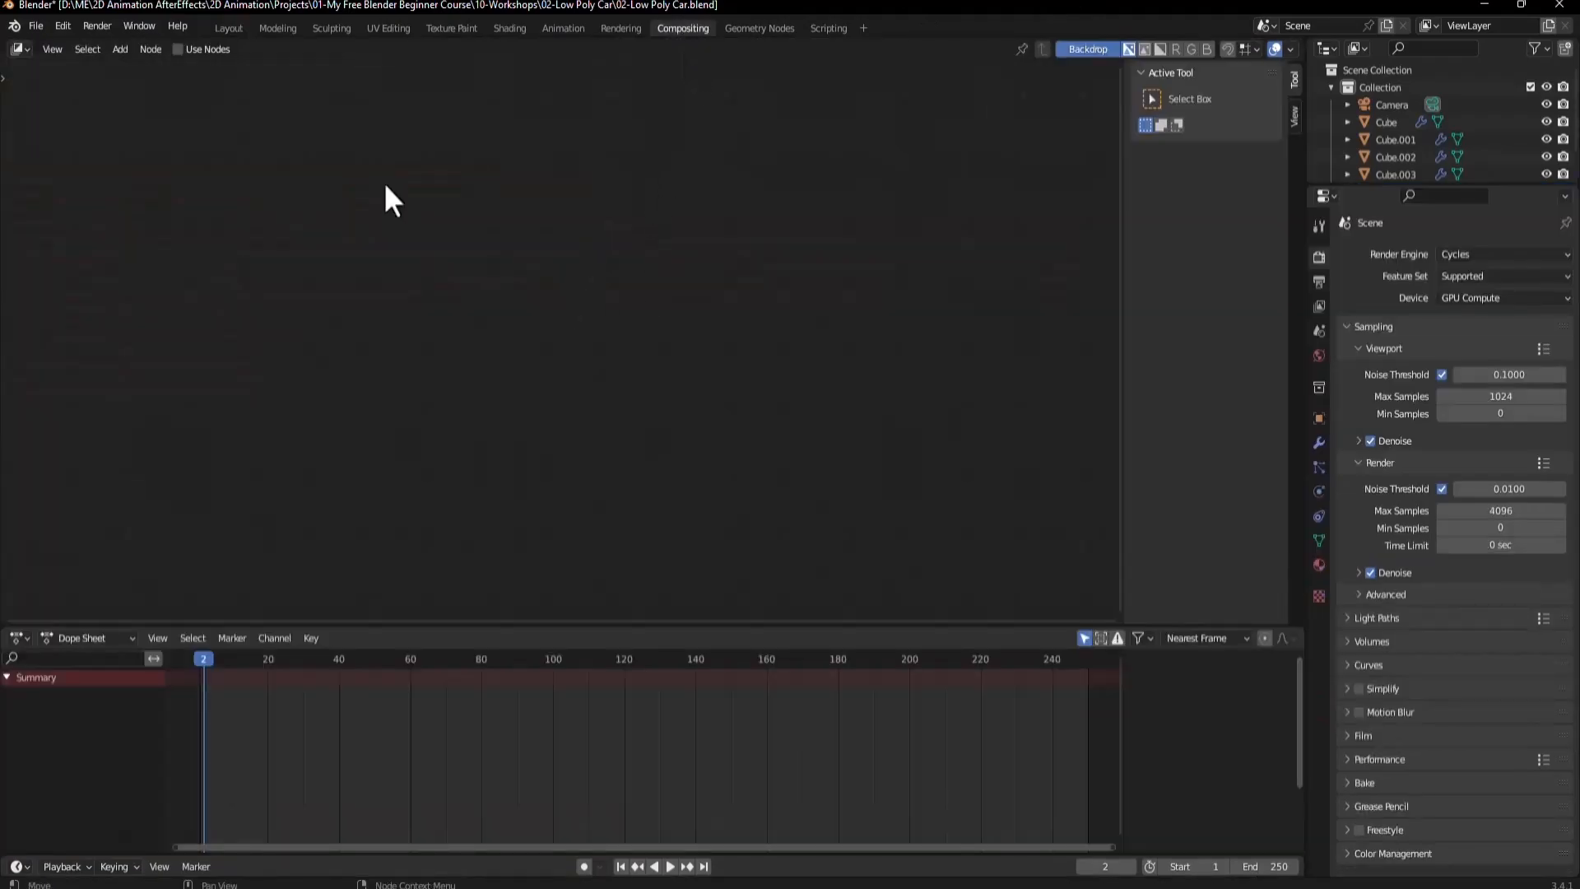
click(178, 49)
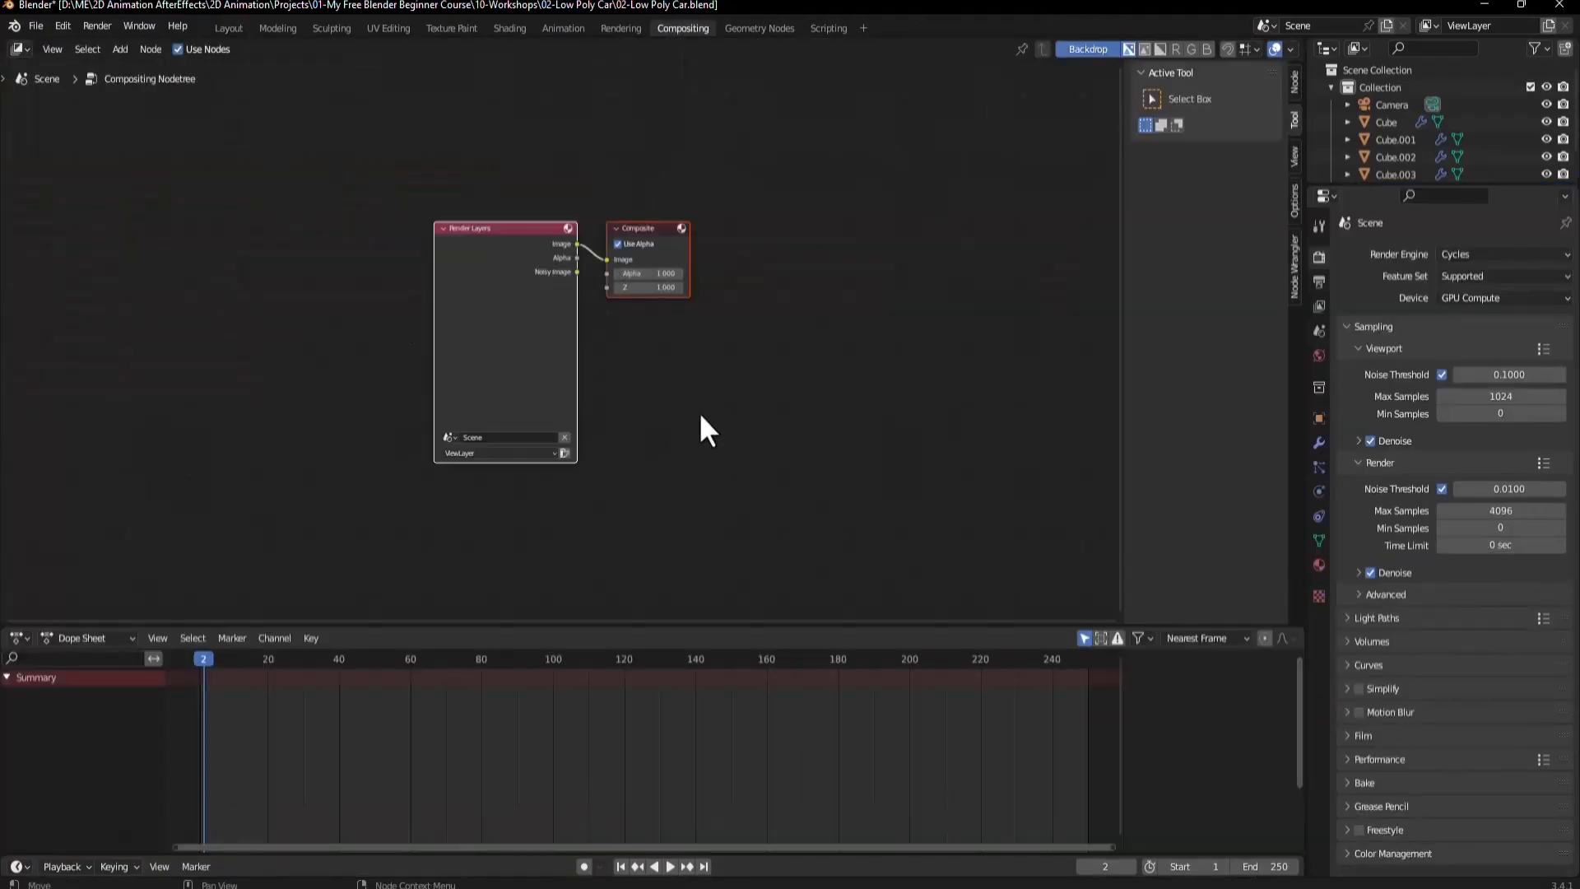
Spread the Render Layers and Composite nodes far apart in the compositor to leave room between them.
click(453, 327)
drag(453, 327, 216, 392)
drag(671, 235, 875, 174)
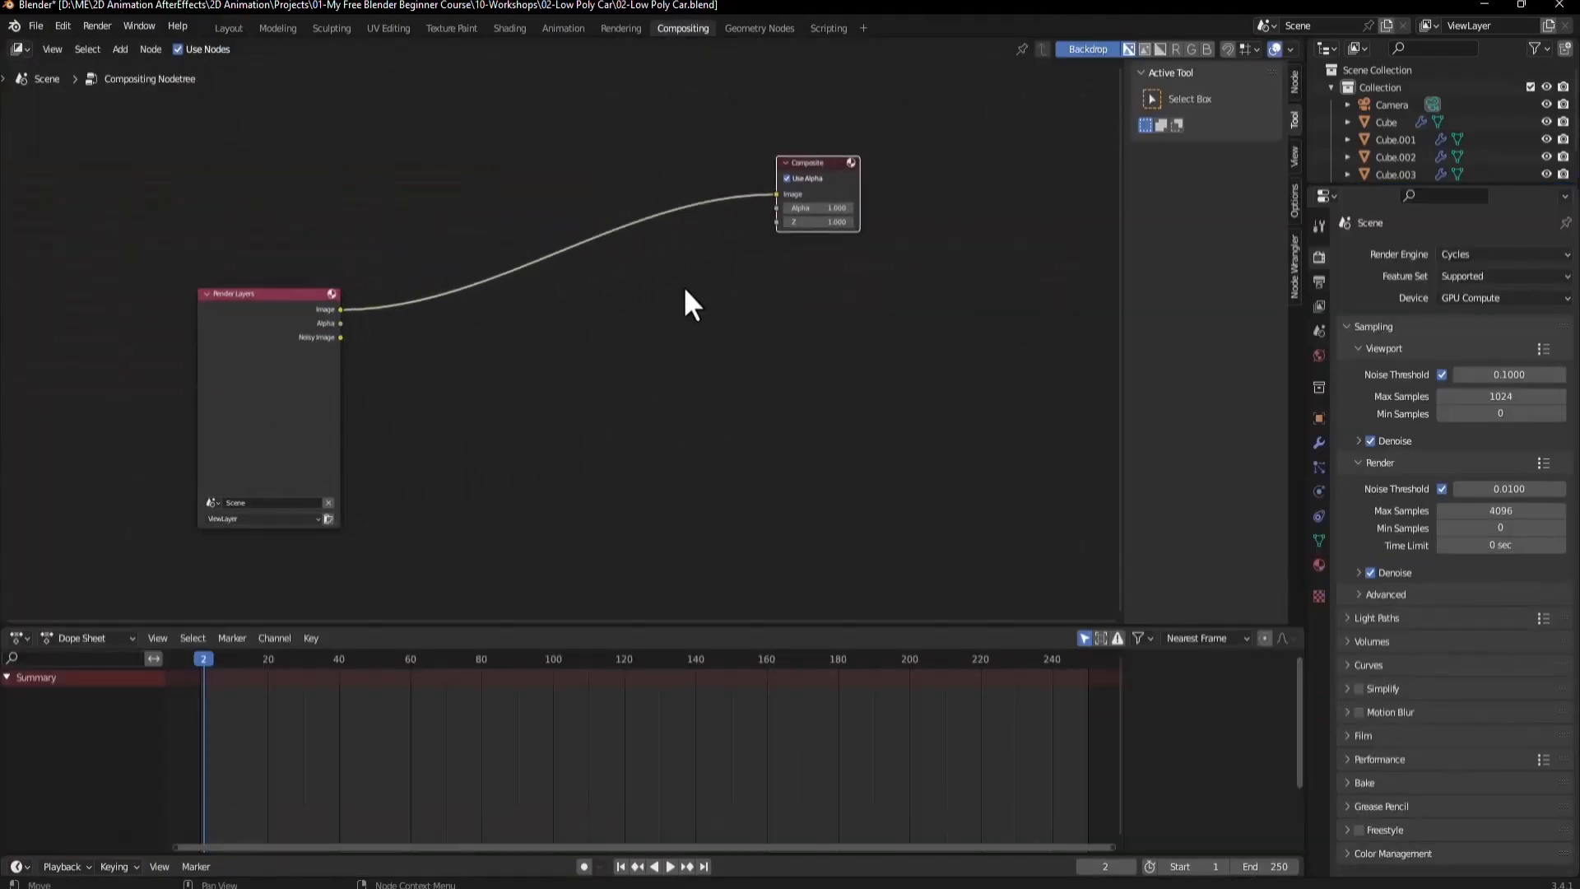
Add a Viewer node below the Composite node and connect the Render Layers image output to its image input.
key(shift+a)
click(686, 288)
text(ren)
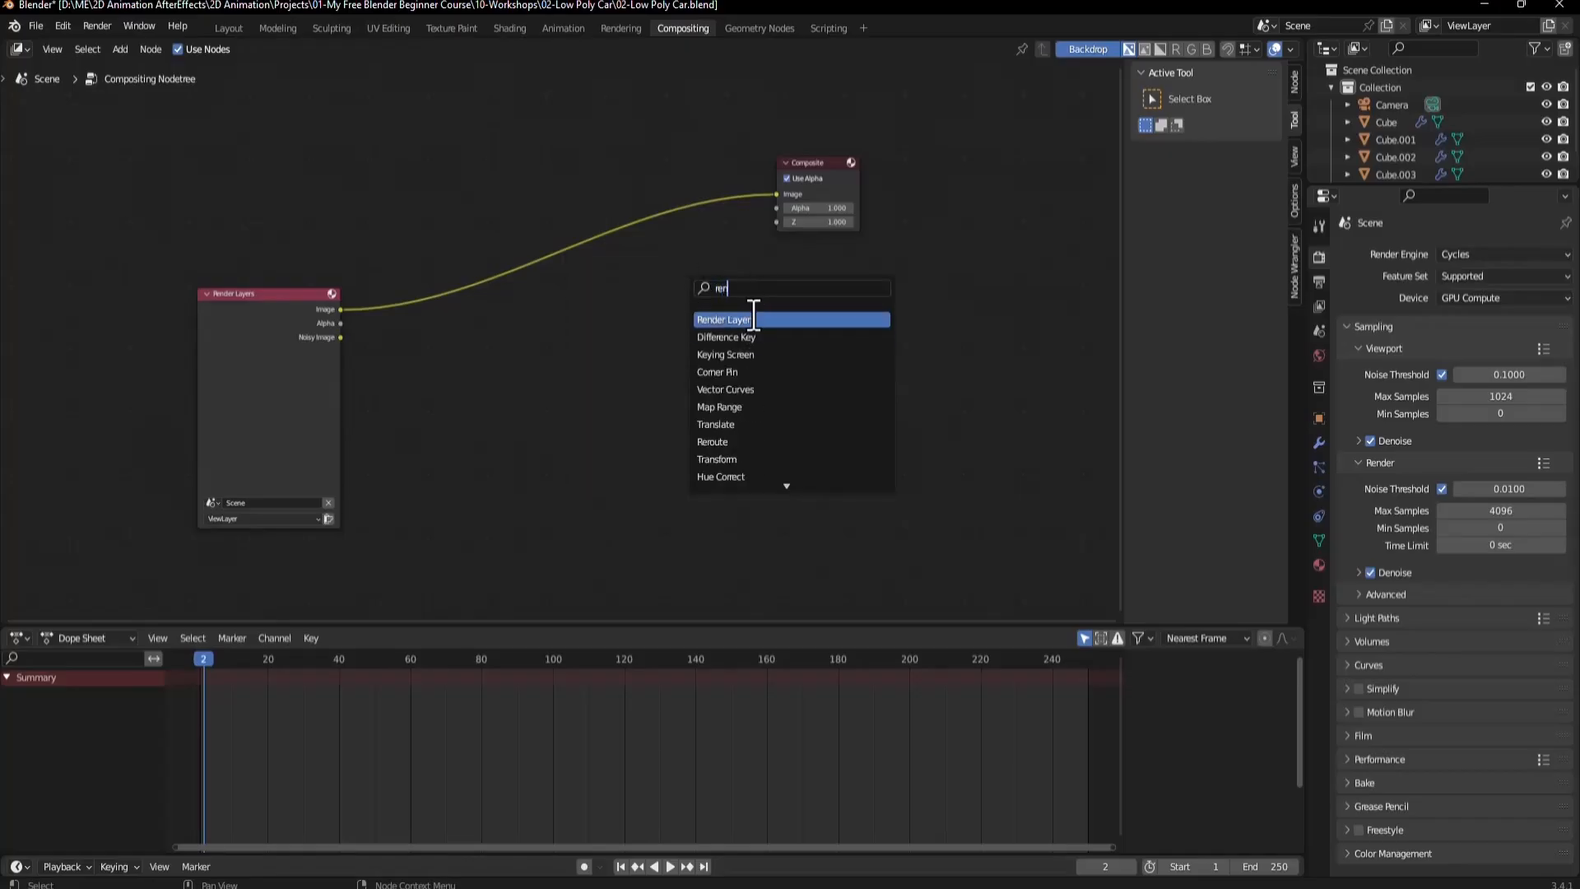
key(BackSpace)
key(BackSpace)
key(BackSpace)
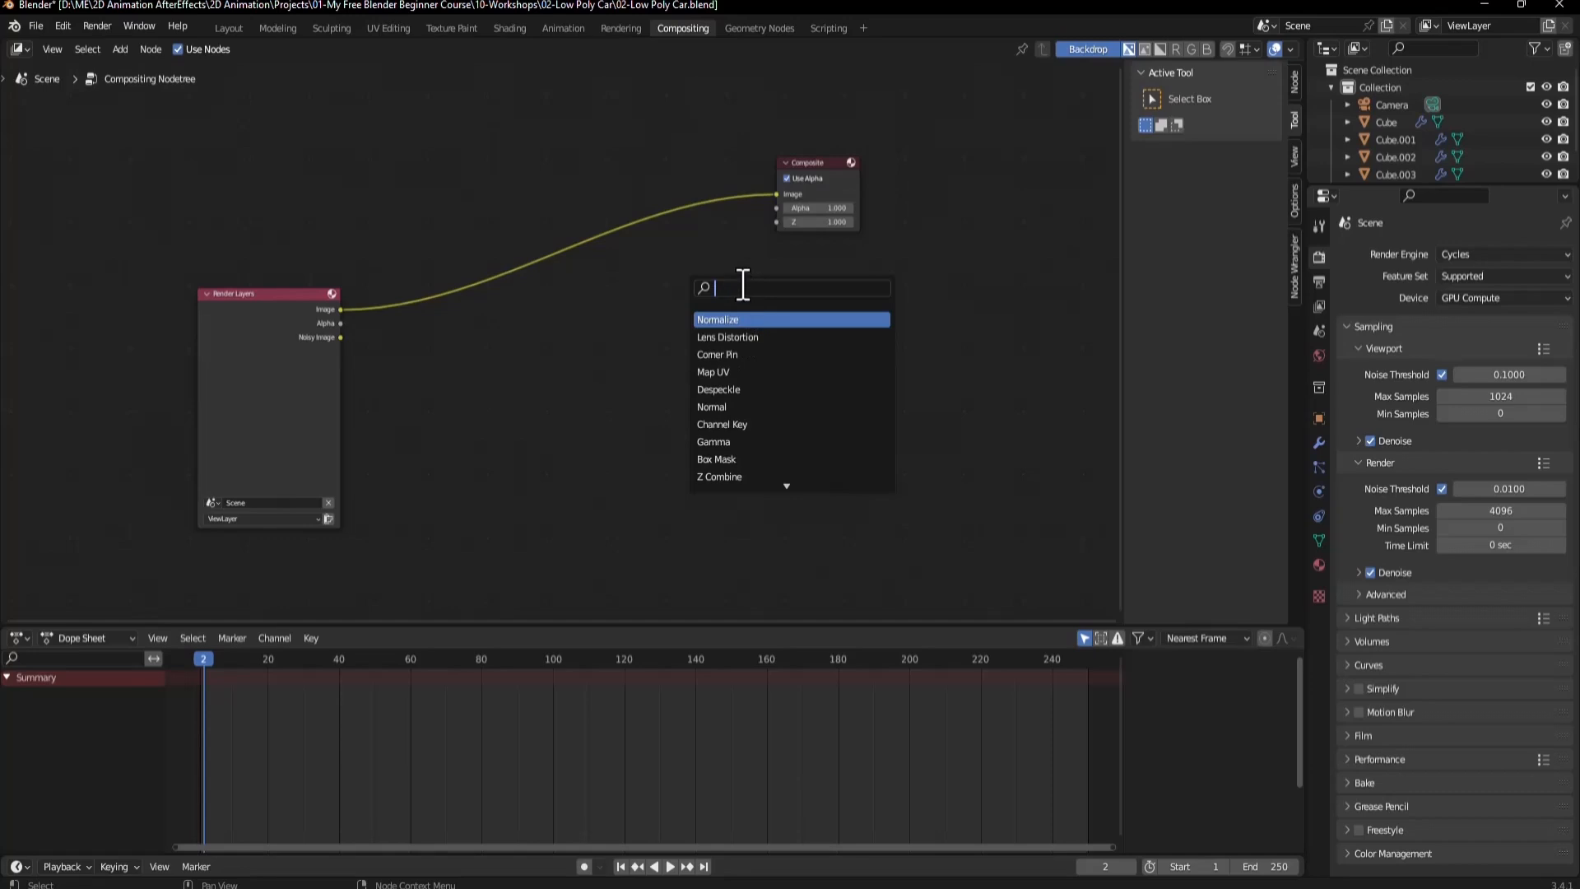
text(vie)
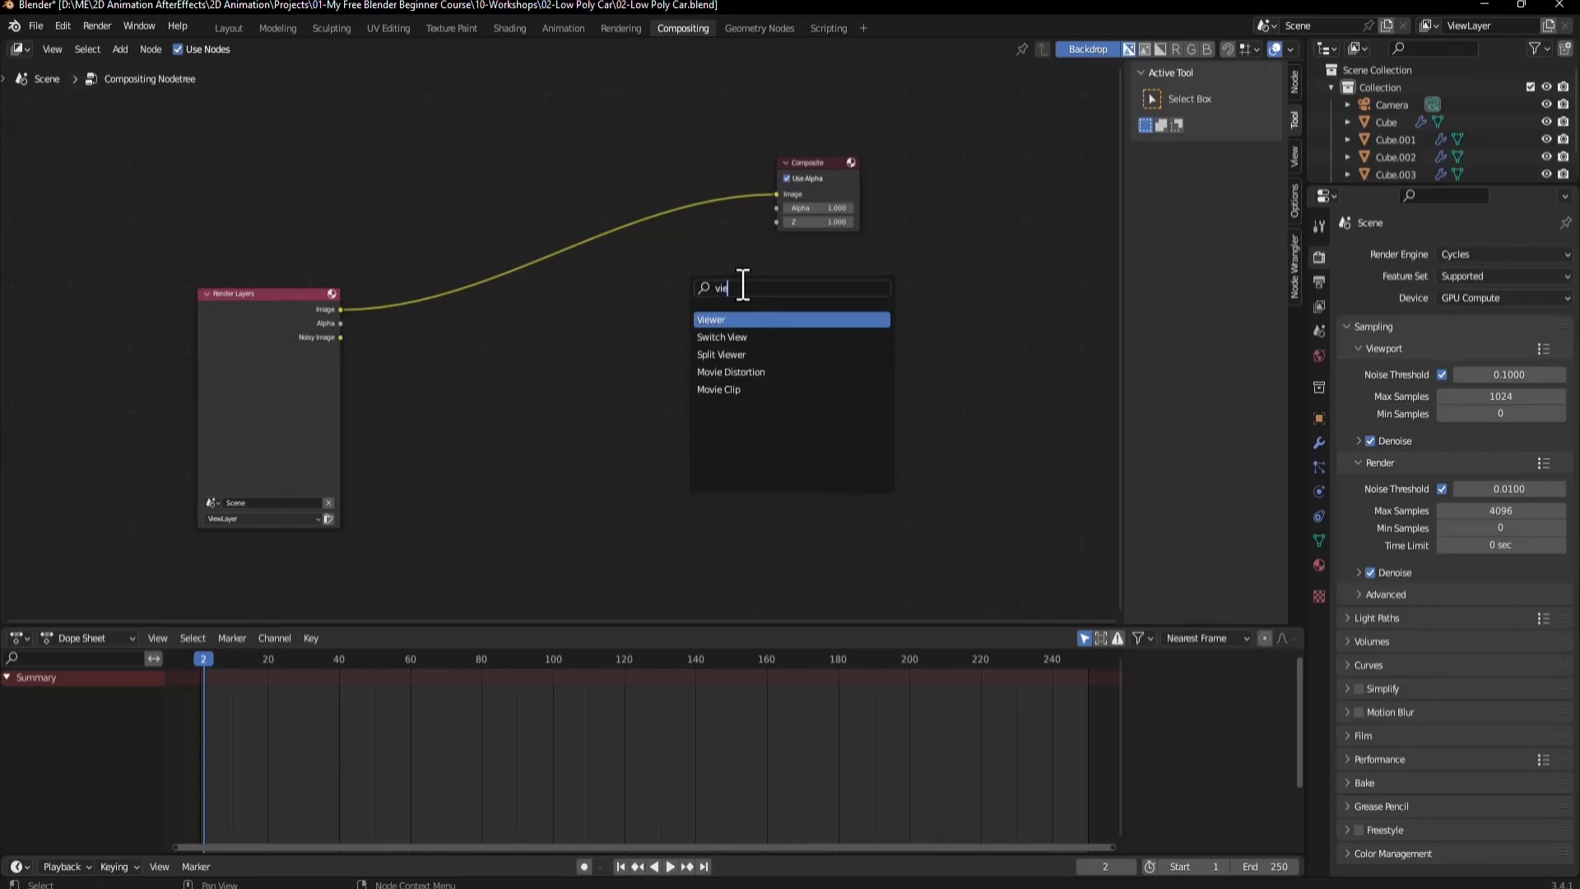
click(706, 319)
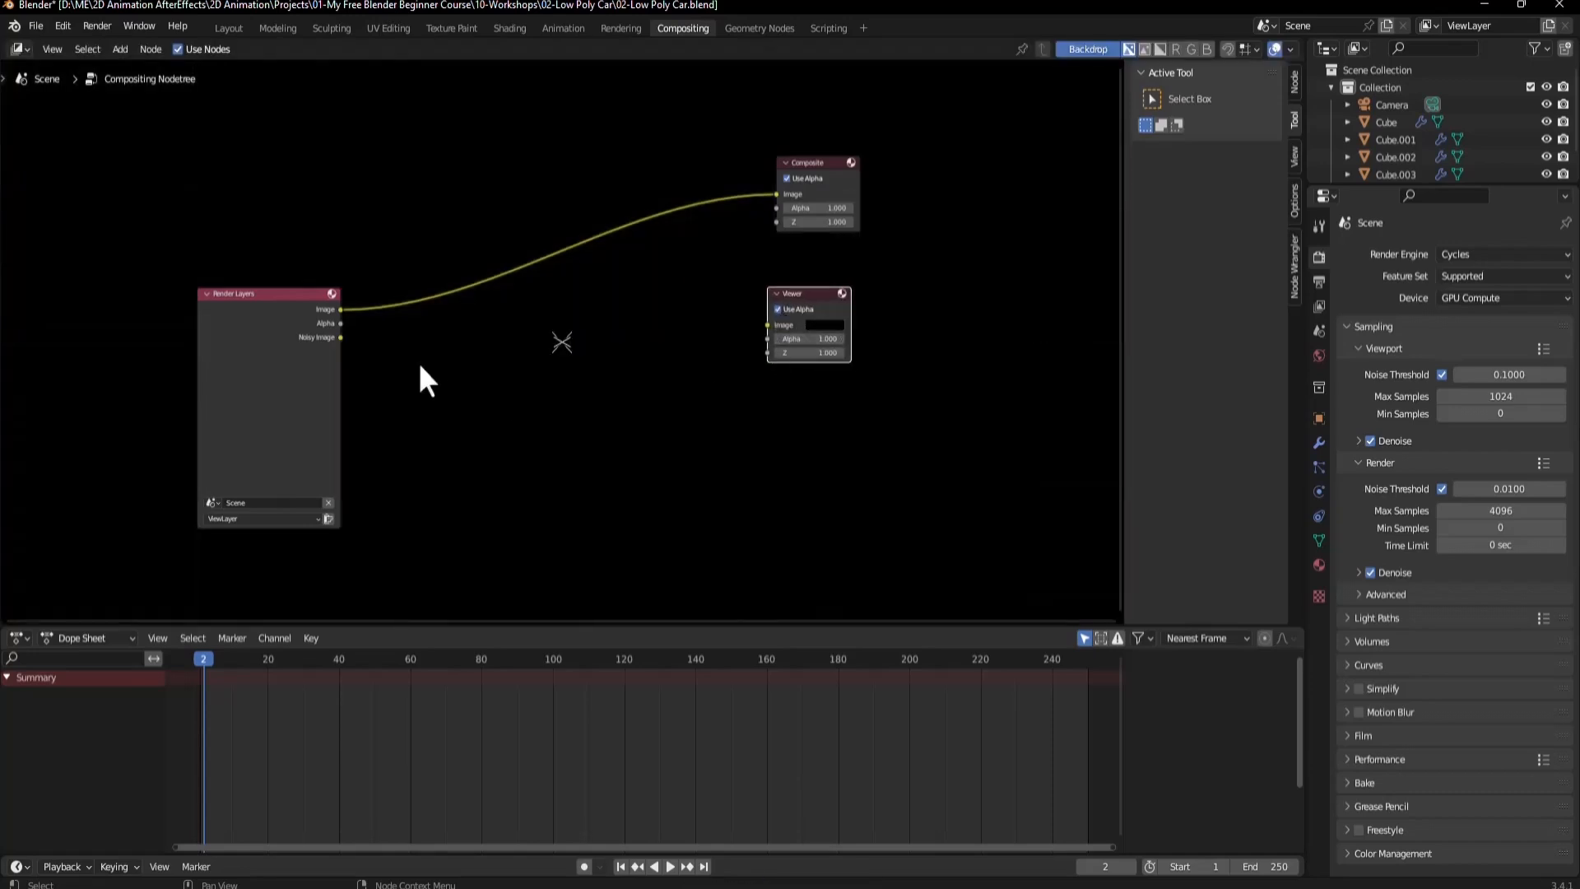
drag(341, 309, 752, 353)
Return to the Layout workspace and set the maximum render samples to 30.
click(231, 27)
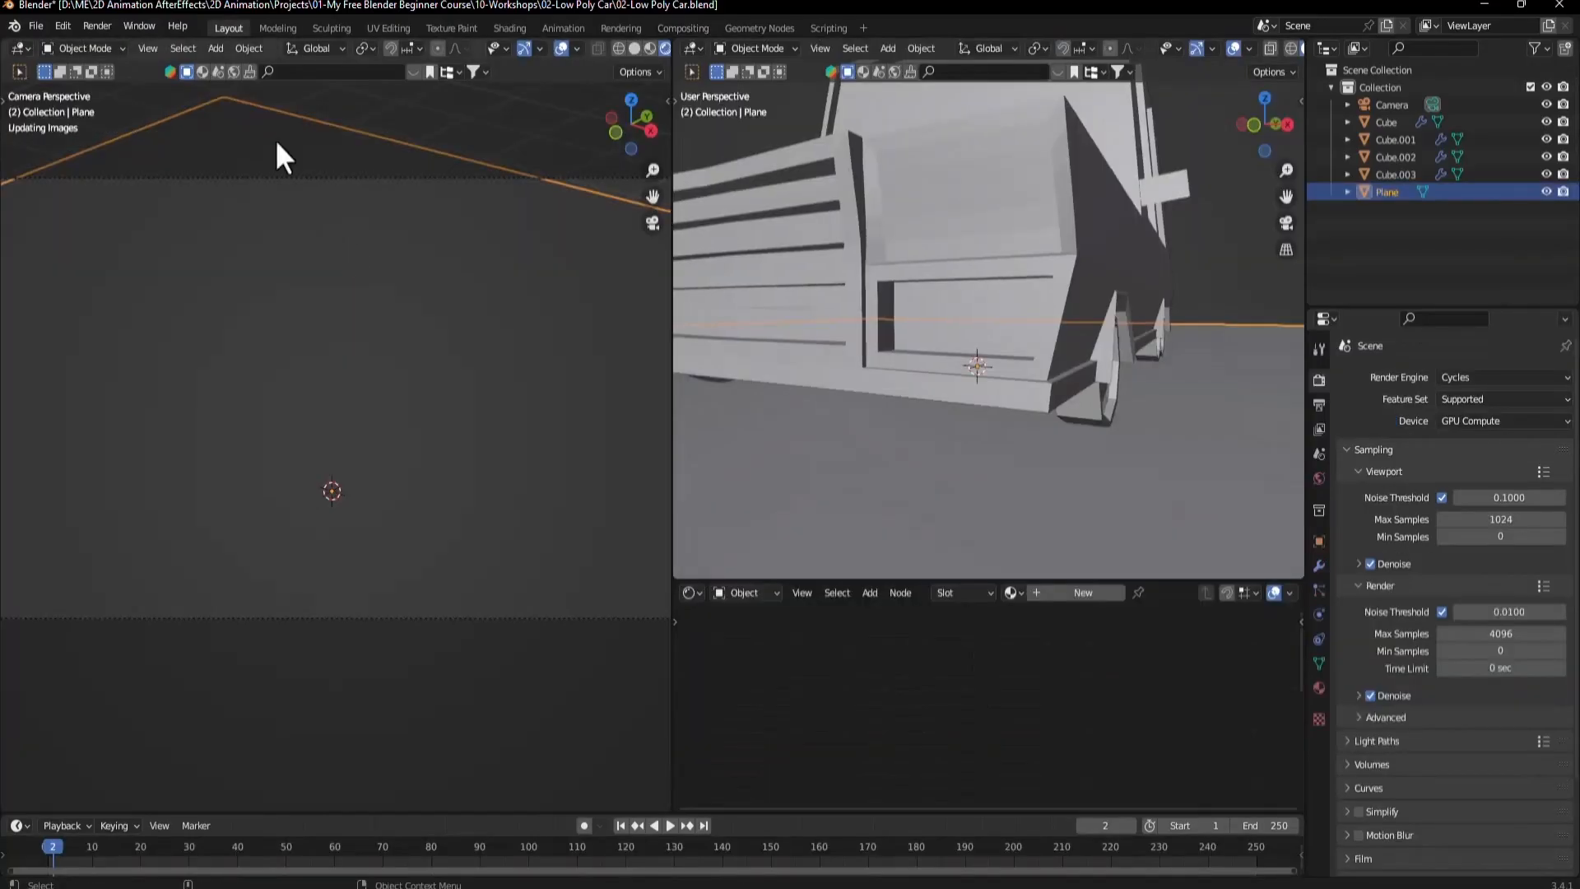
click(98, 25)
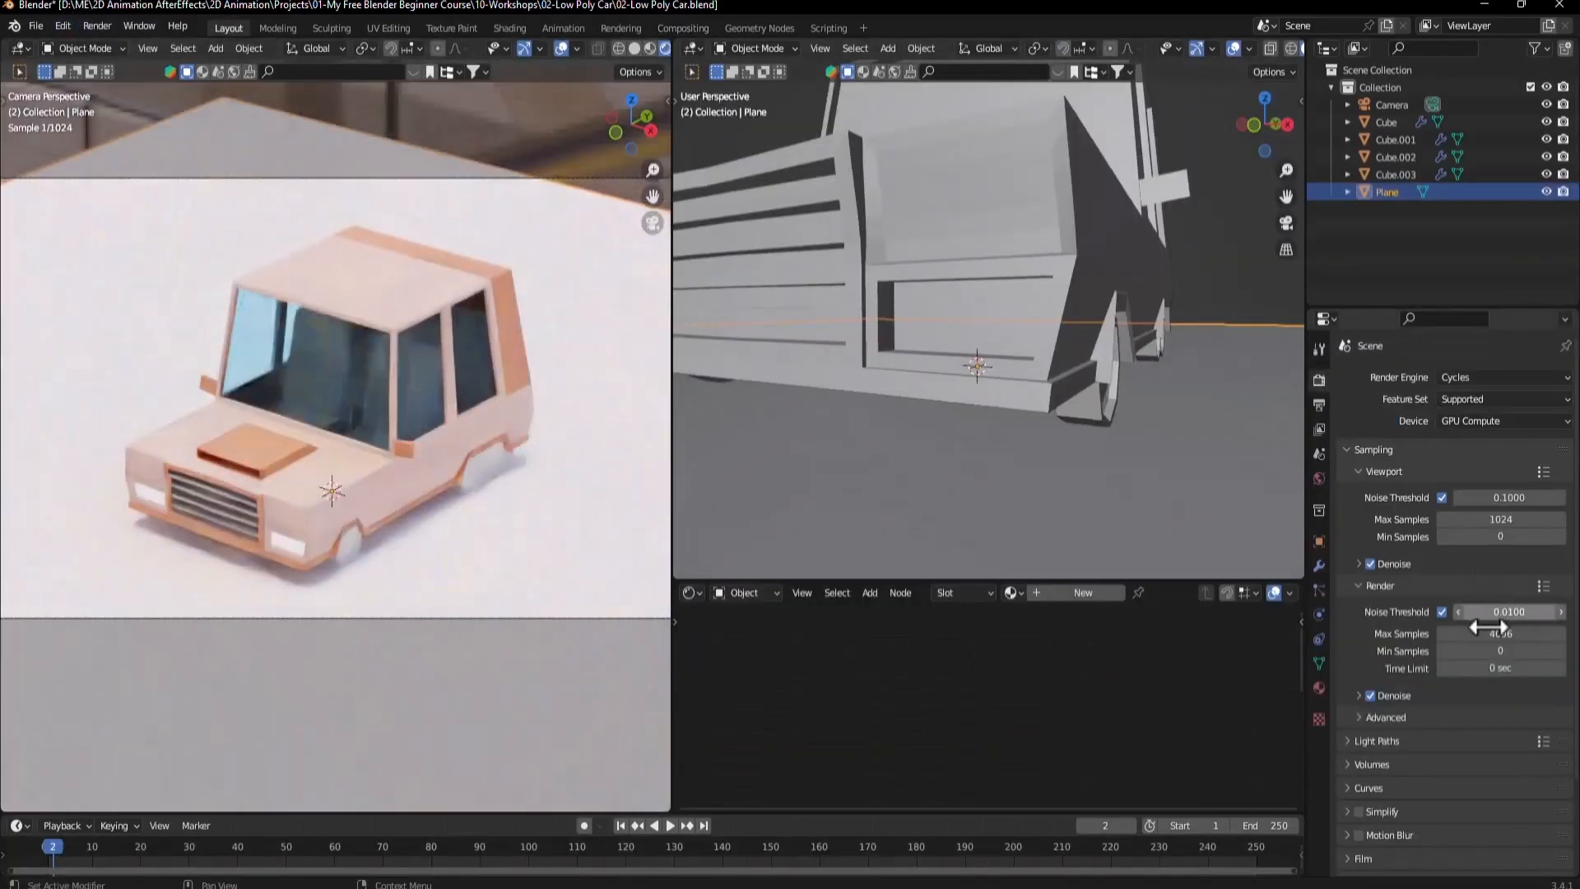
click(1492, 632)
text(30)
key(Return)
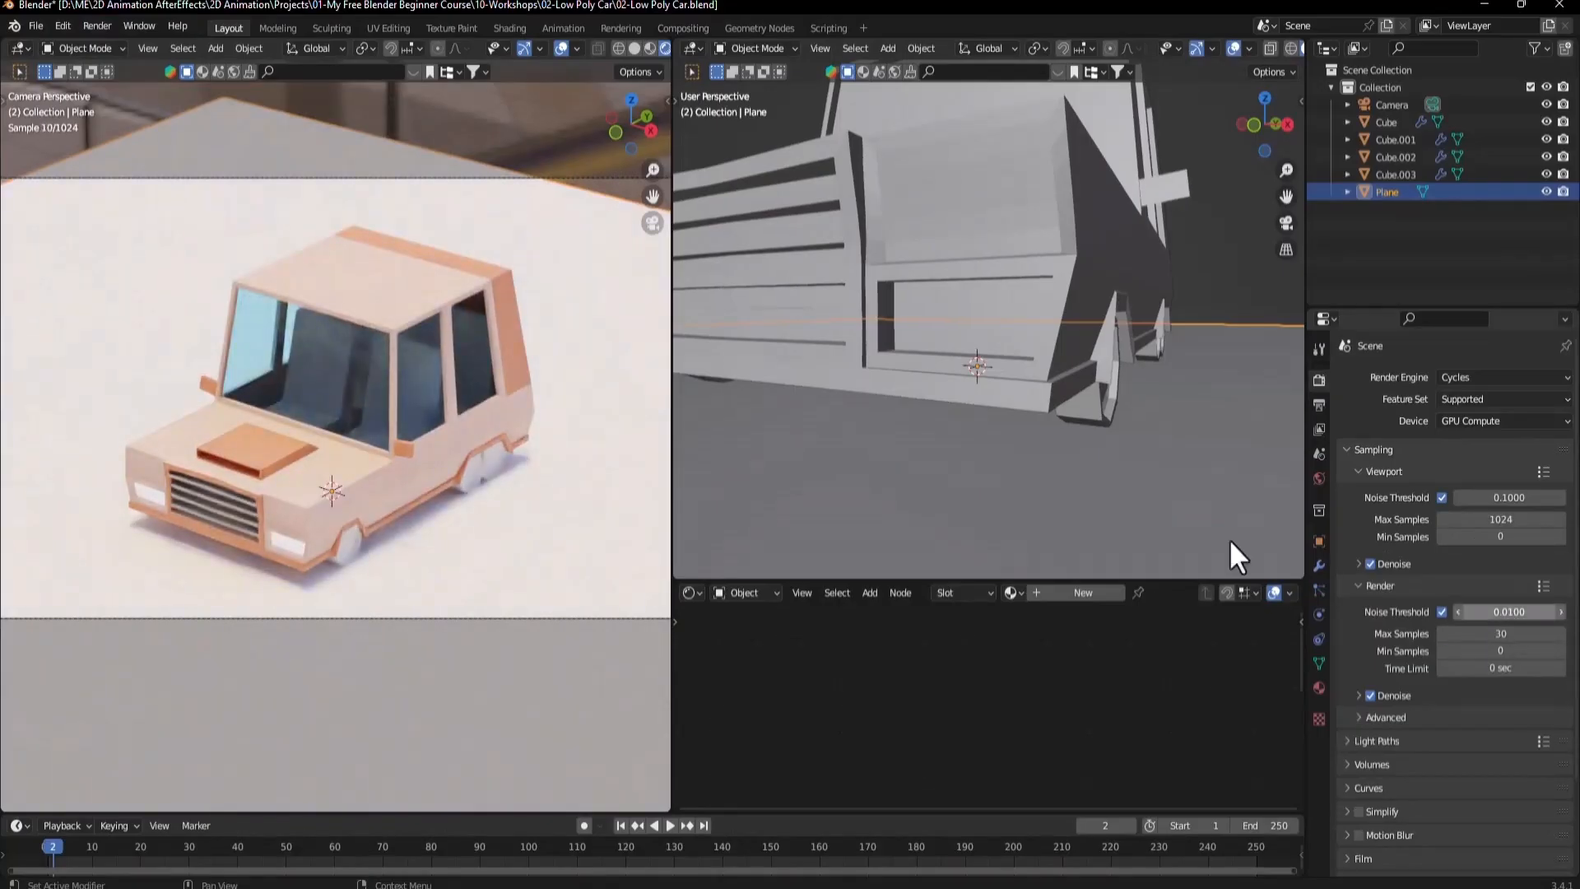
Render a still image of the car and minimize the render window after checking it.
click(99, 24)
click(110, 42)
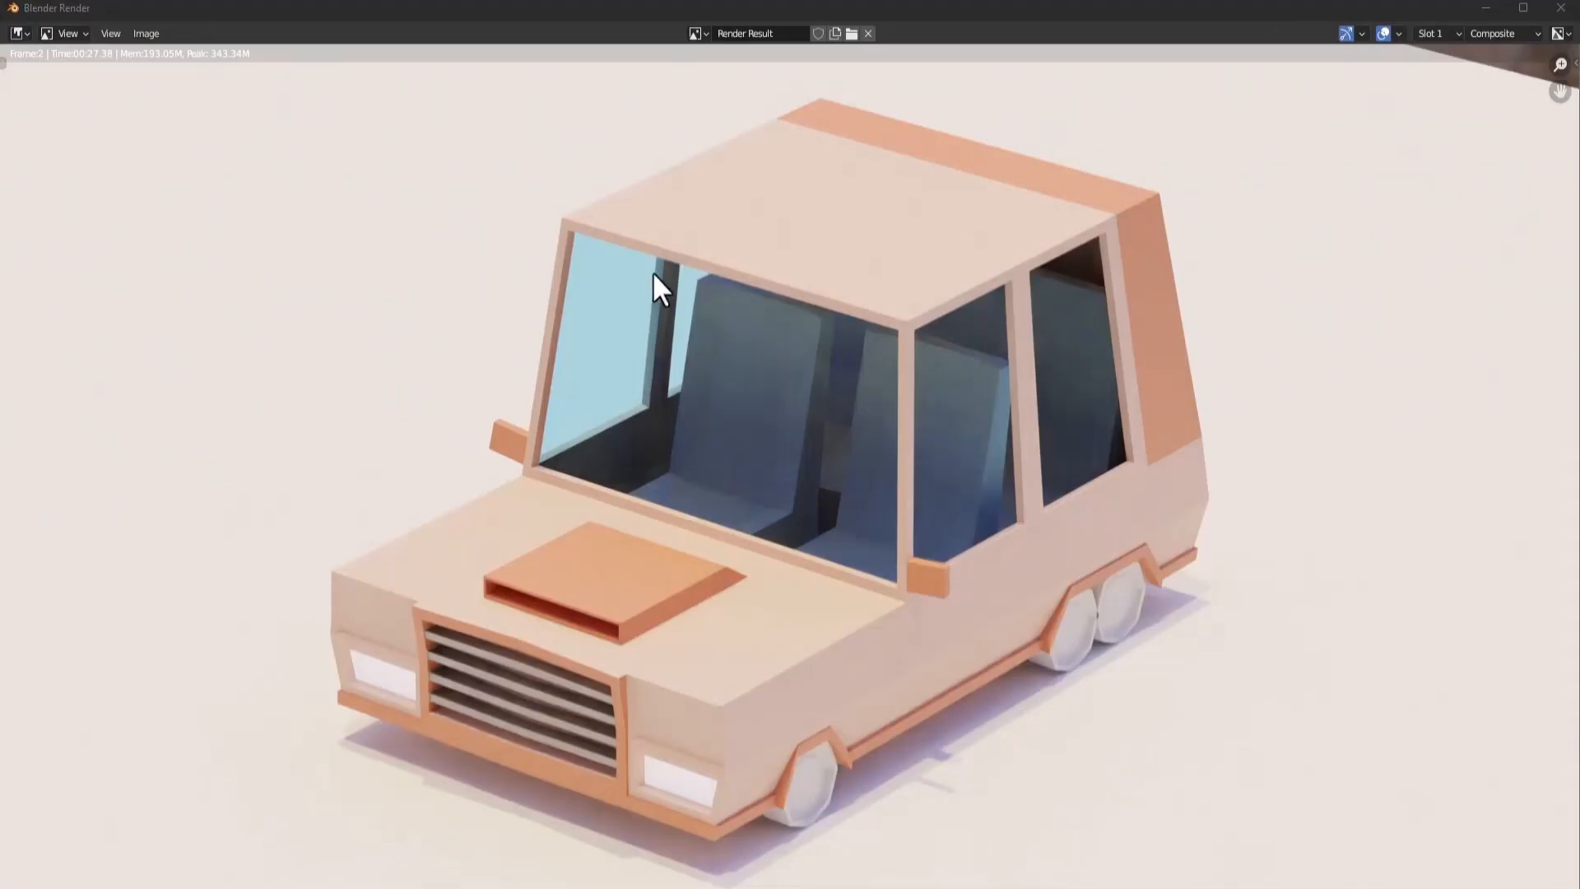
click(1485, 9)
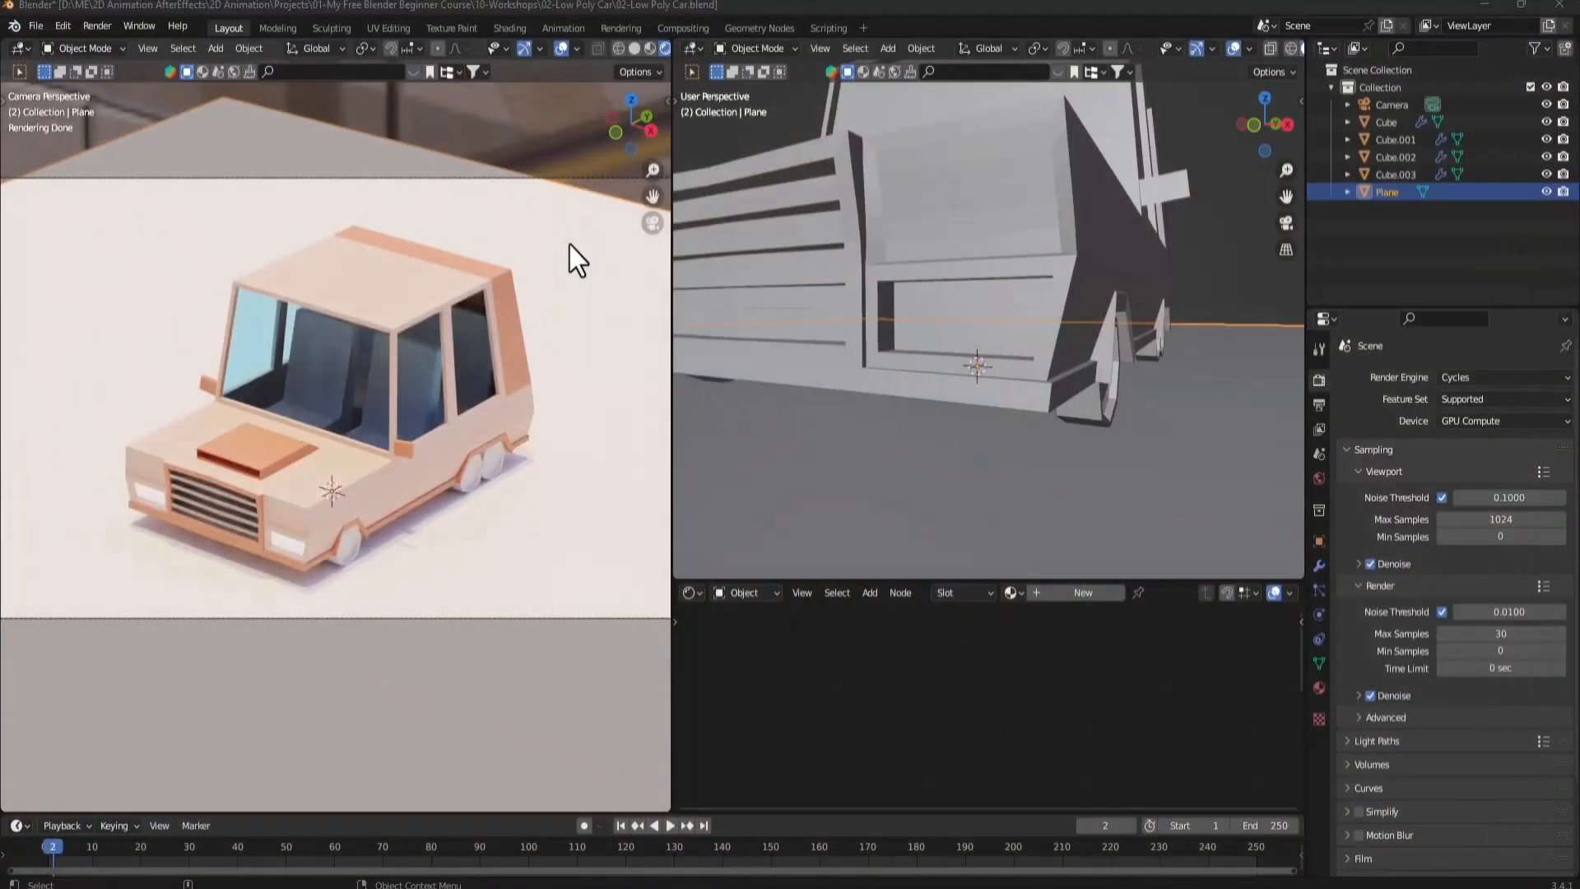
Go back to the compositor and place the Render Layers node close beside the Composite and Viewer nodes.
click(683, 28)
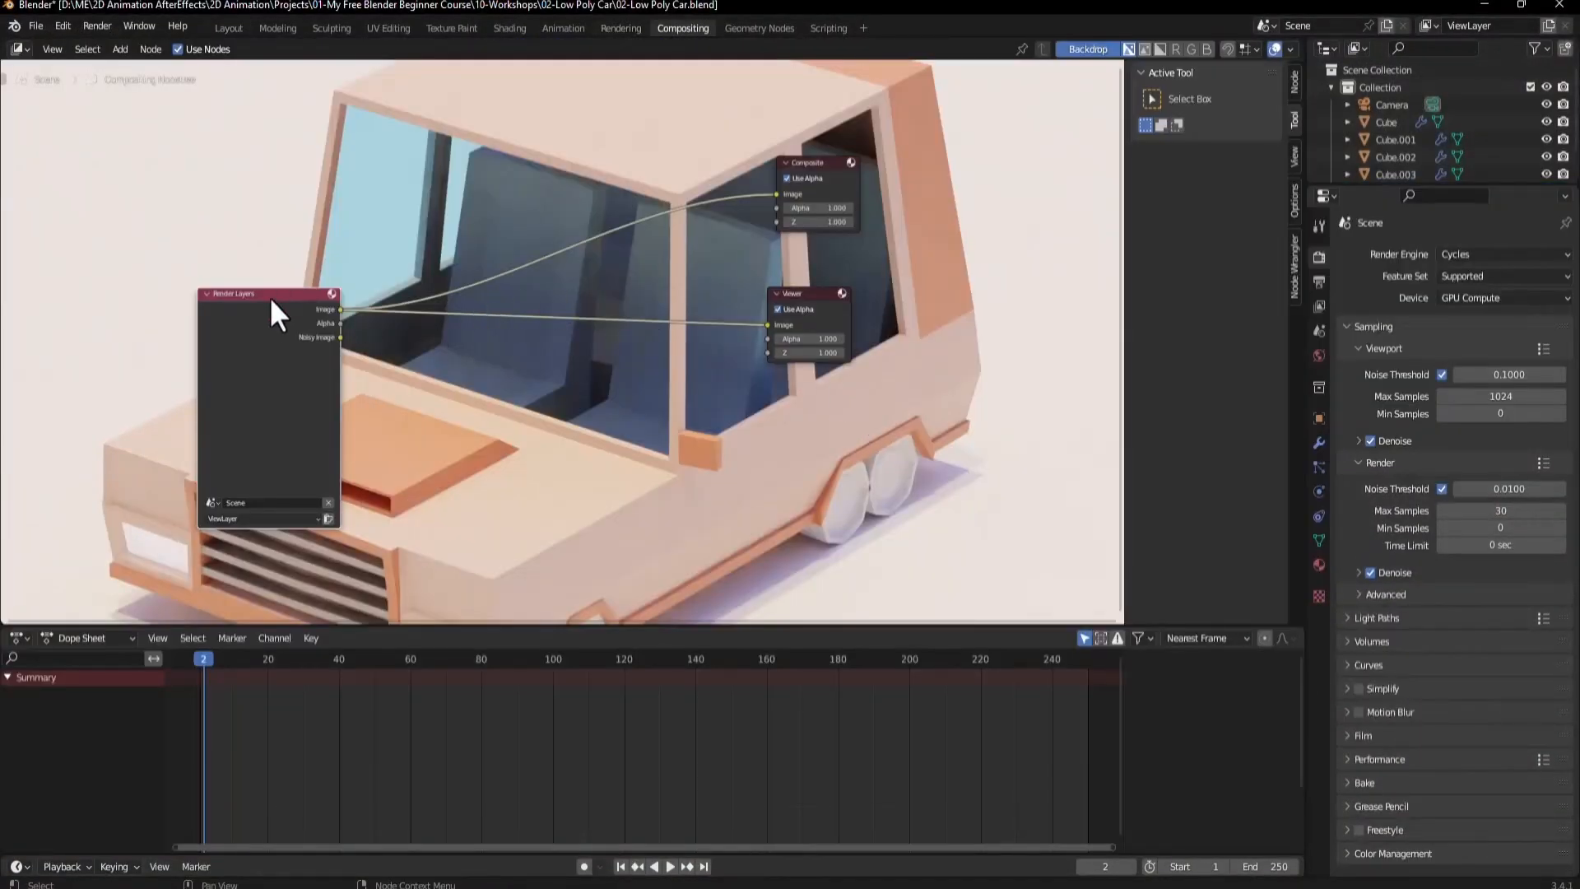
drag(272, 313, 223, 223)
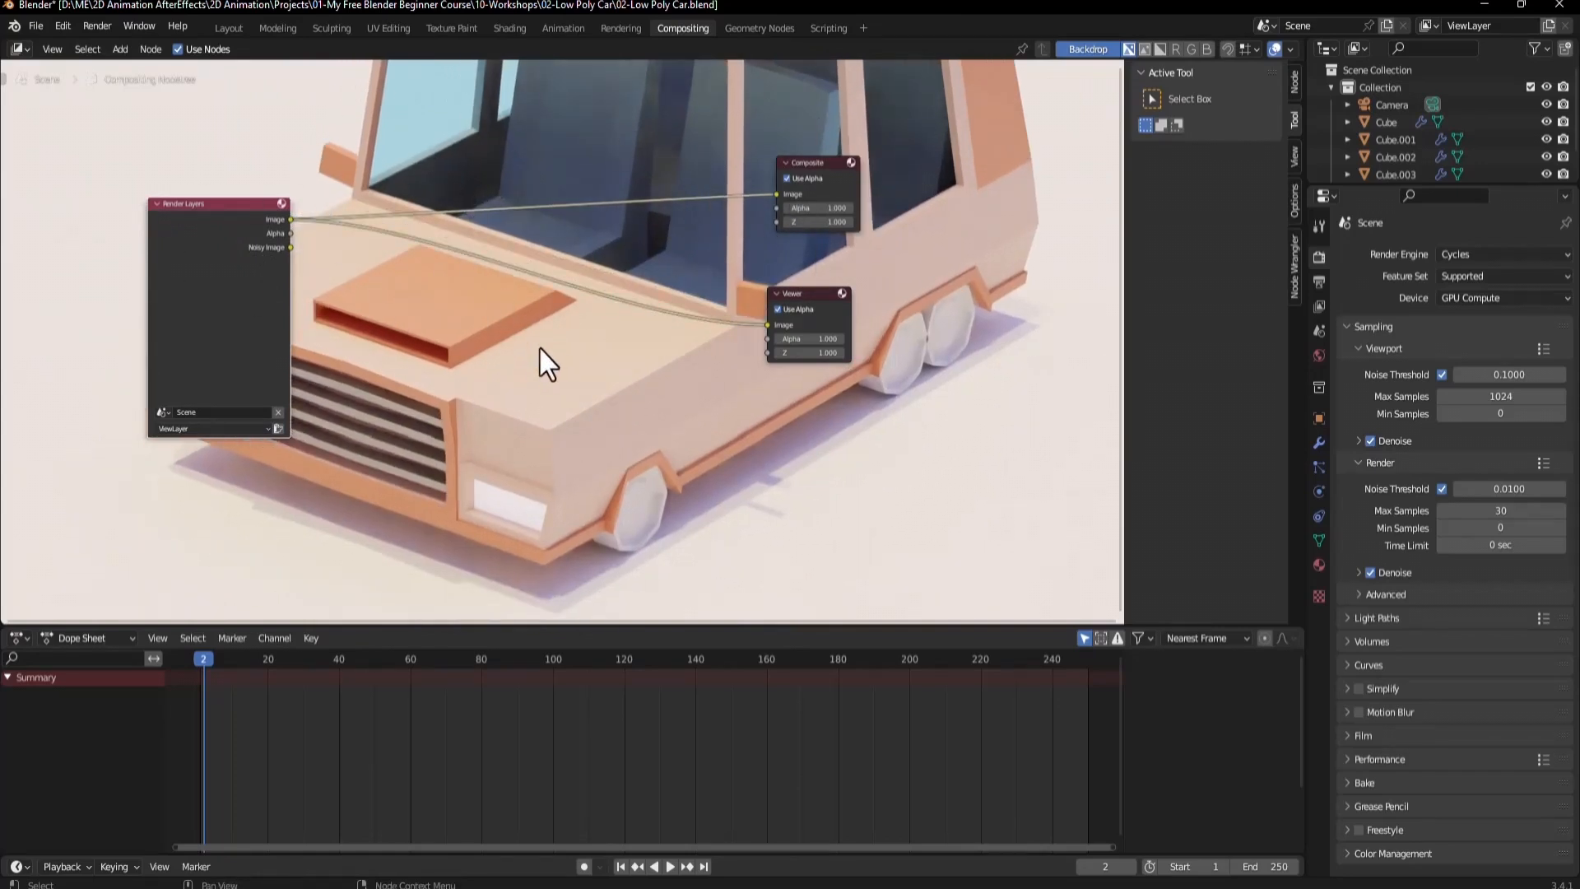
scroll(578, 353, down, 2)
scroll(578, 353, up, 3)
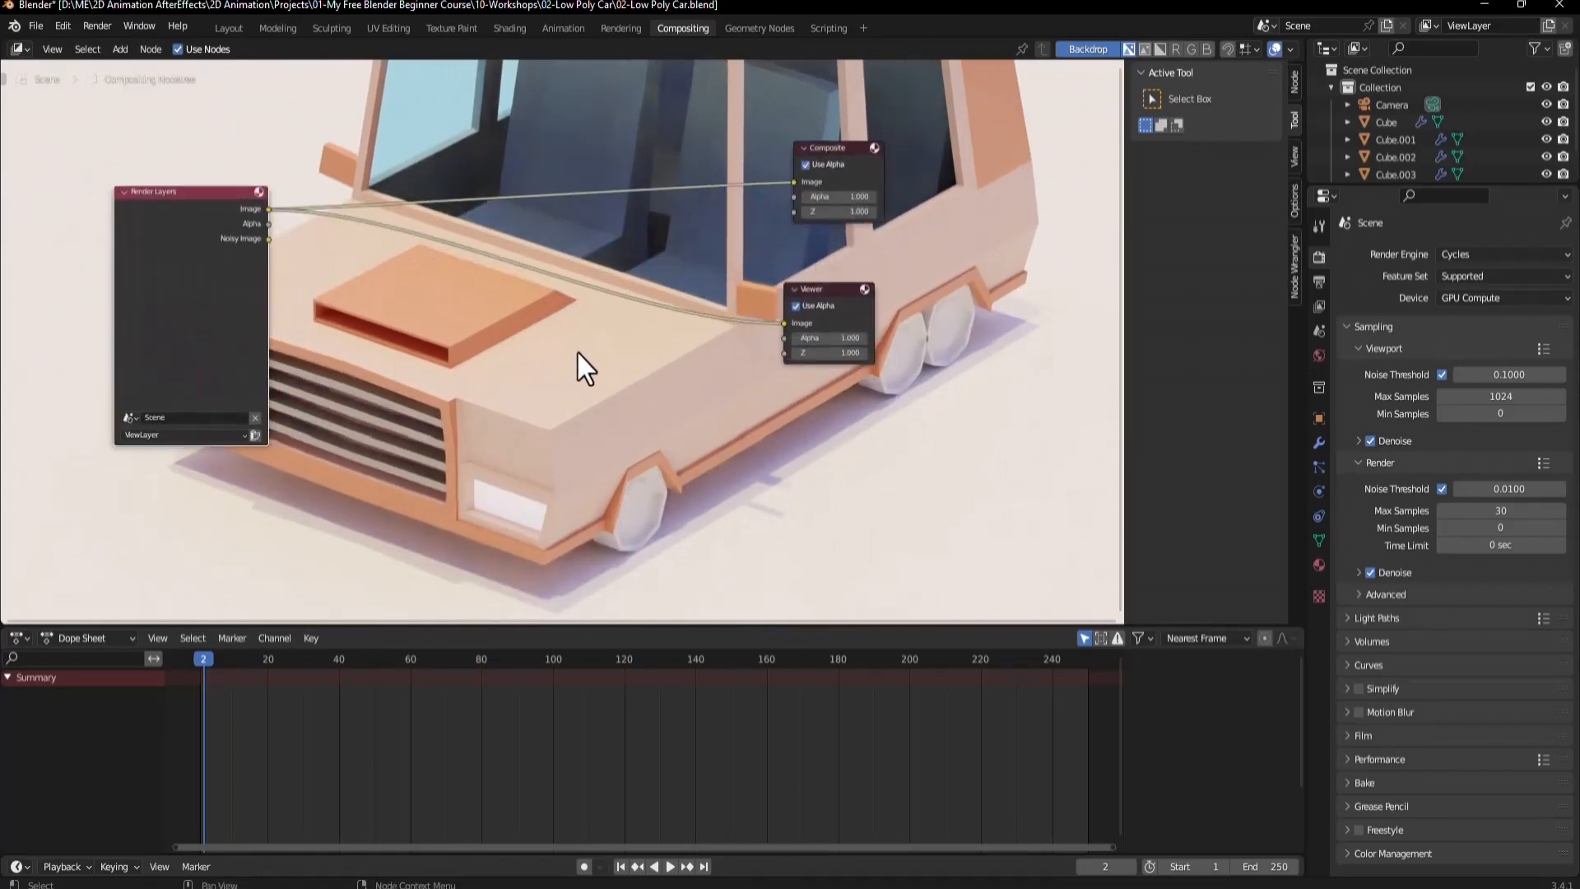
scroll(578, 353, down, 2)
scroll(578, 352, down, 3)
scroll(578, 351, up, 2)
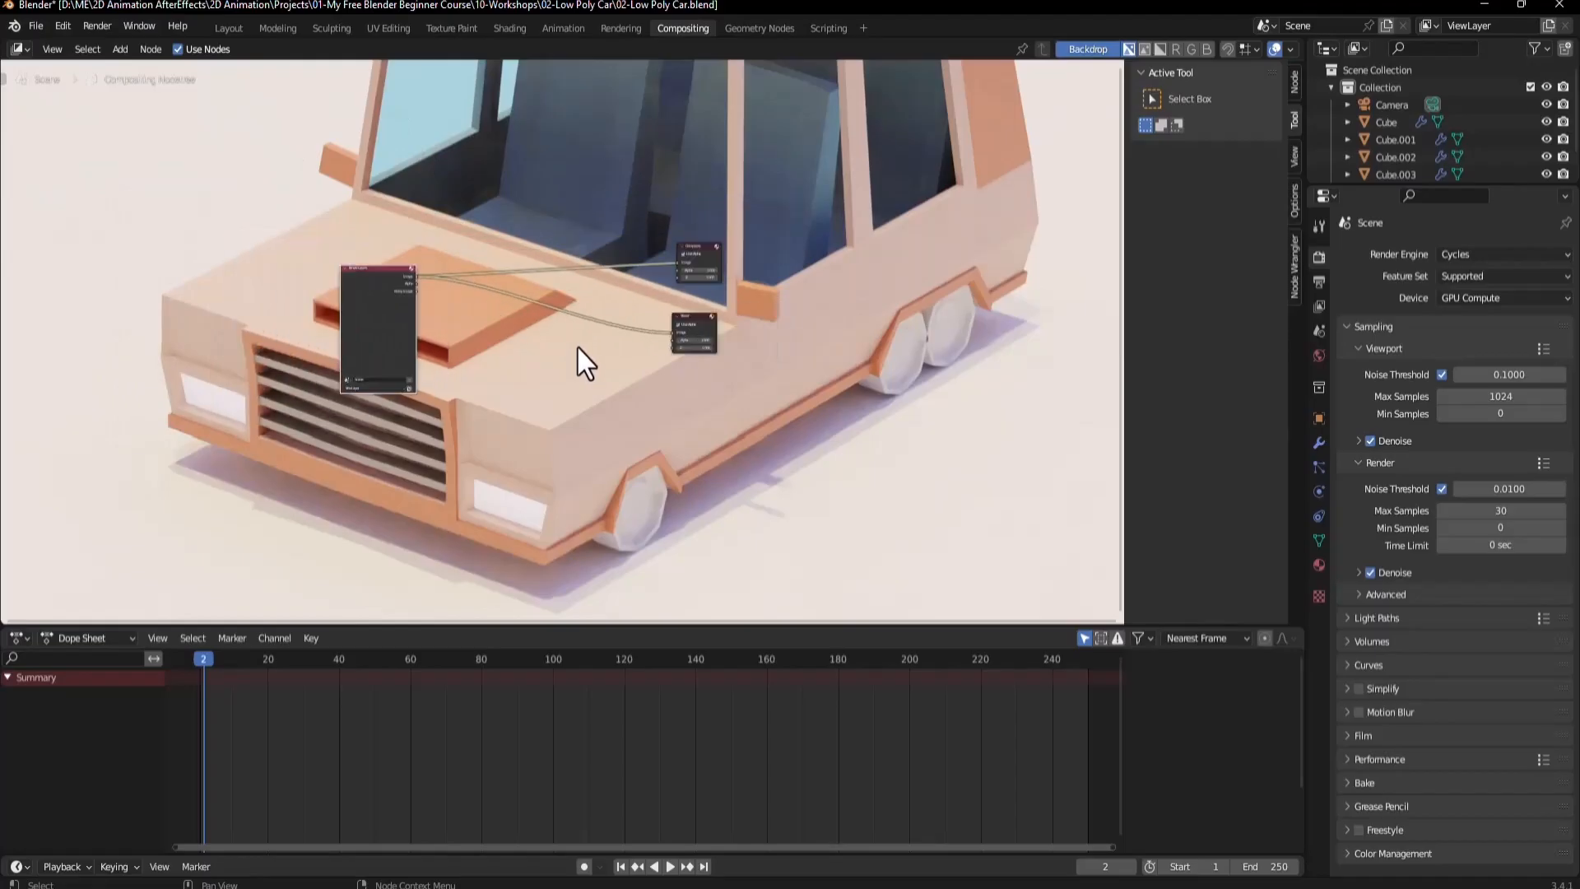
scroll(578, 344, down, 1)
scroll(568, 342, up, 3)
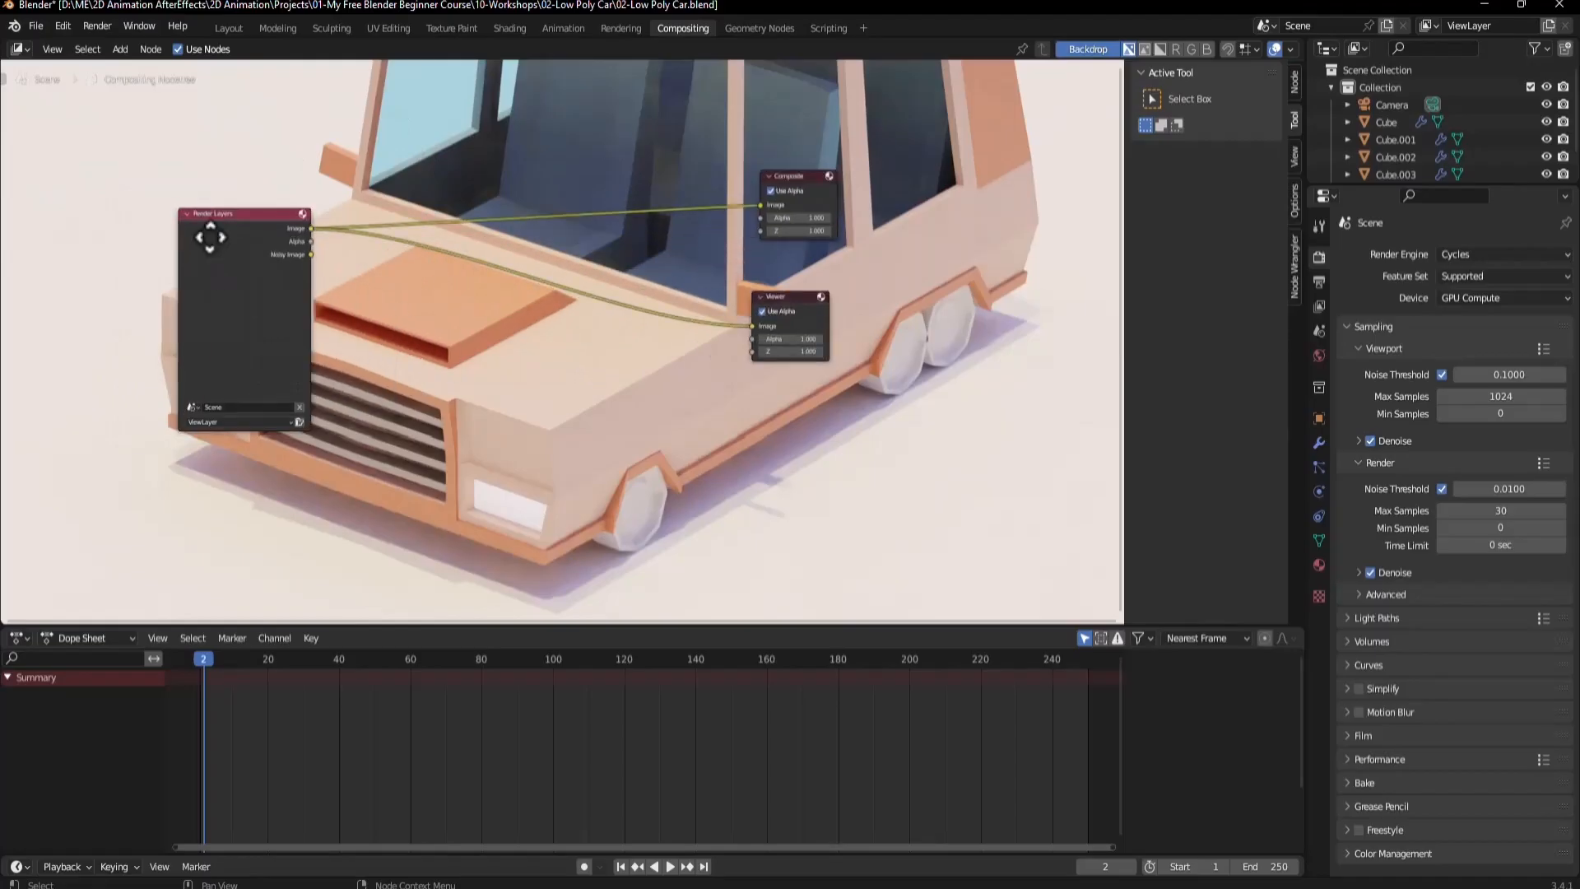
drag(209, 237, 616, 198)
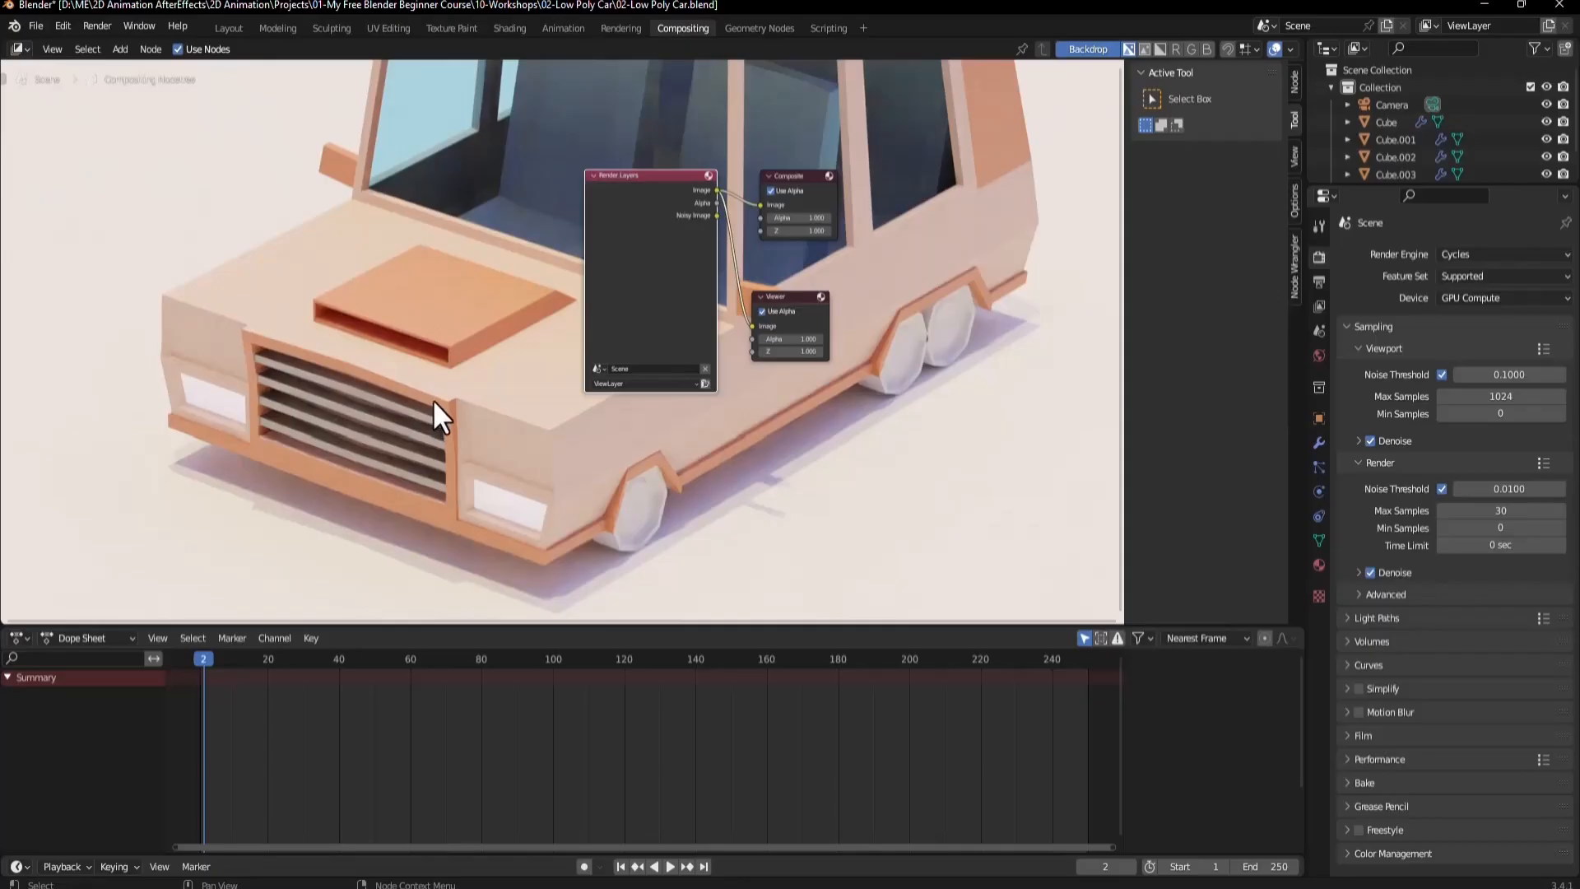
Resize and reposition the compositor's backdrop image to examine the car's headlight and front grille up close.
key(v)
key(v)
key(v)
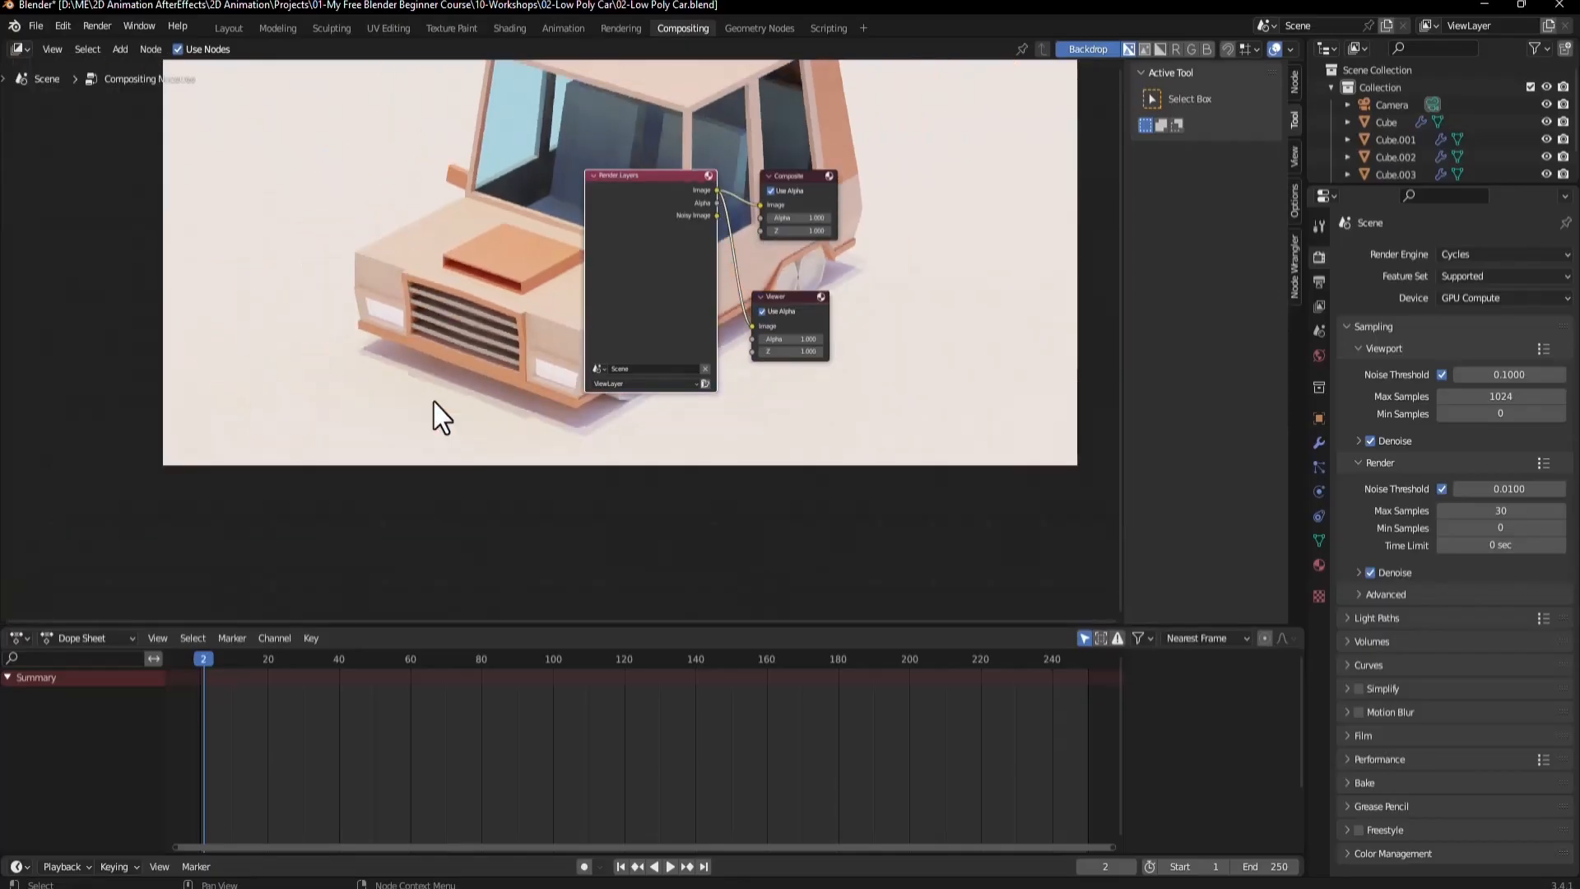
key(ctrl+v)
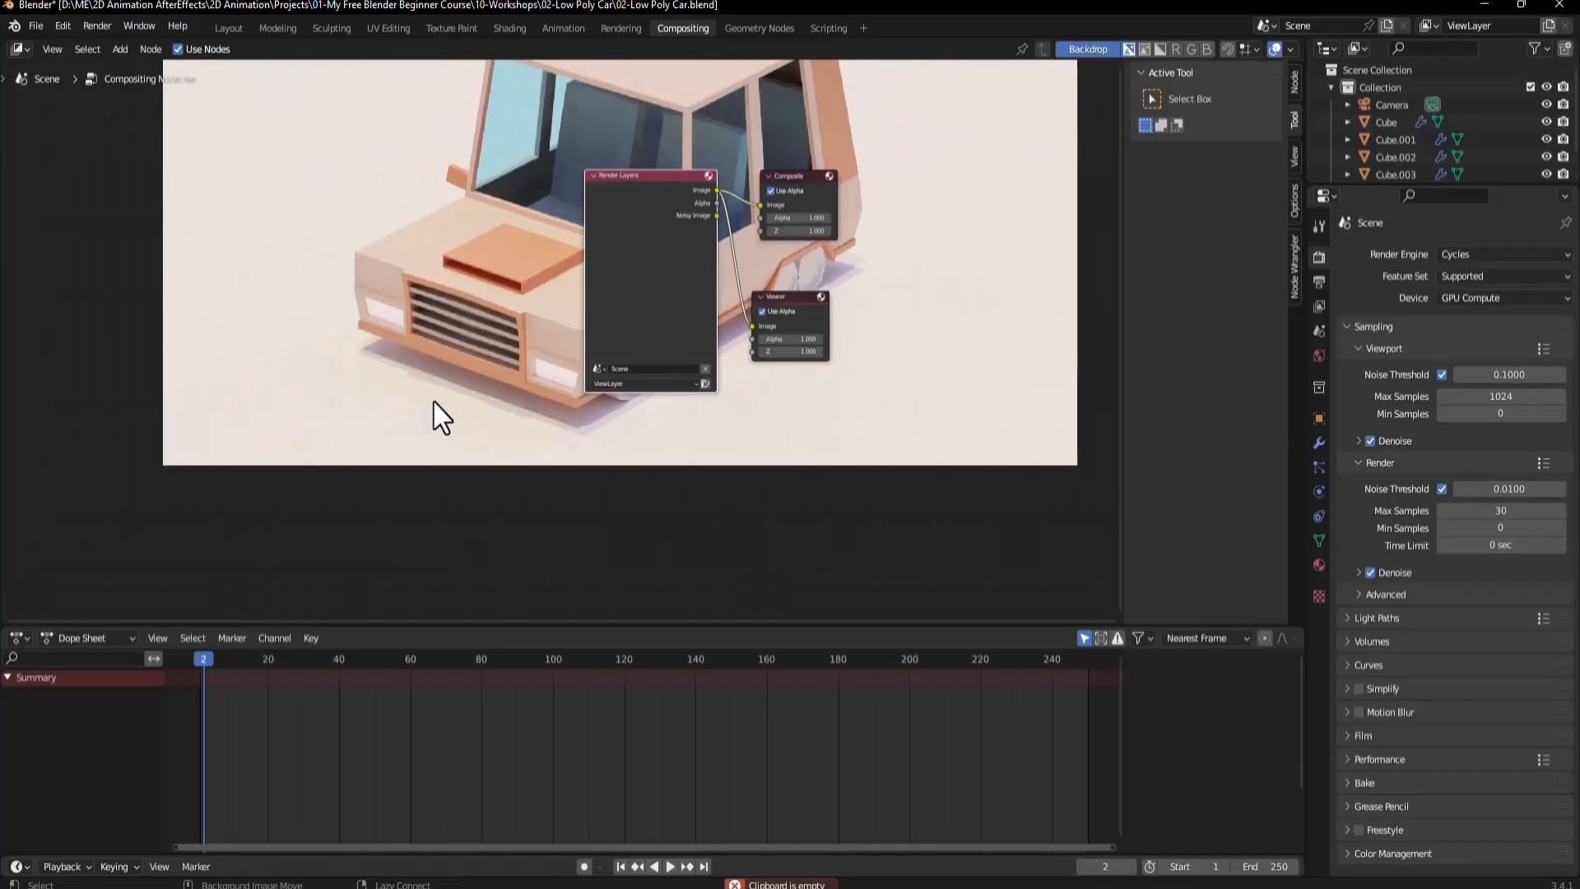
key(alt+v)
key(alt+v)
key(alt+v)
key(alt+v)
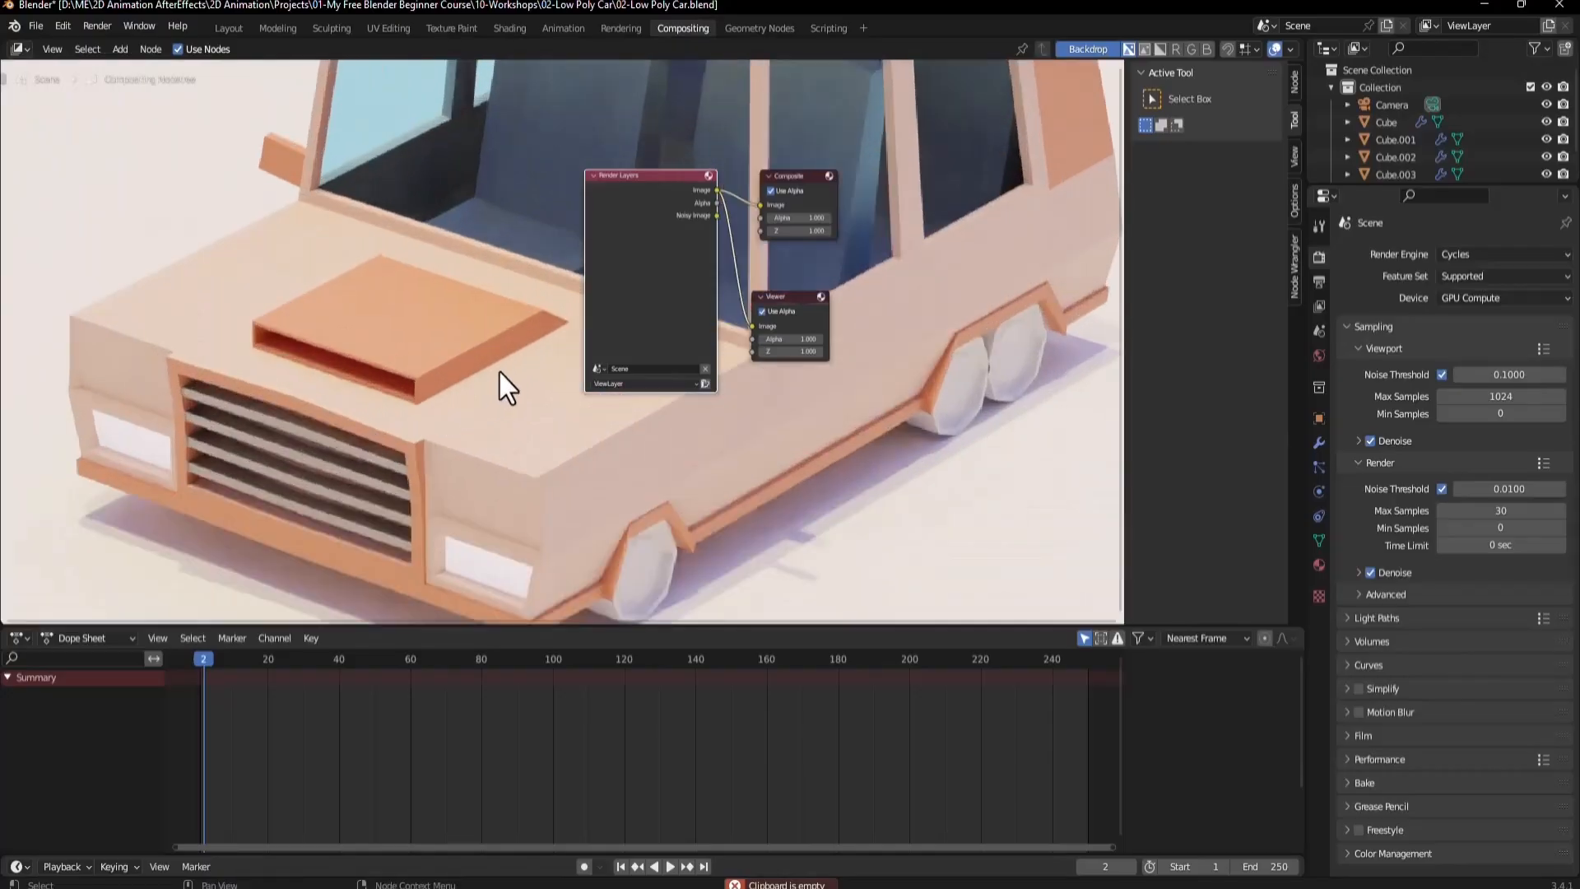
mouse_move(445, 444)
alt+middle_down()
mouse_move(279, 388)
mouse_move(628, 332)
mouse_move(497, 383)
mouse_move(598, 380)
mouse_move(557, 339)
mouse_move(489, 456)
mouse_move(436, 442)
mouse_move(474, 545)
mouse_move(456, 486)
mouse_move(392, 470)
mouse_move(441, 452)
alt+middle_up()
scroll(441, 452, up, 1)
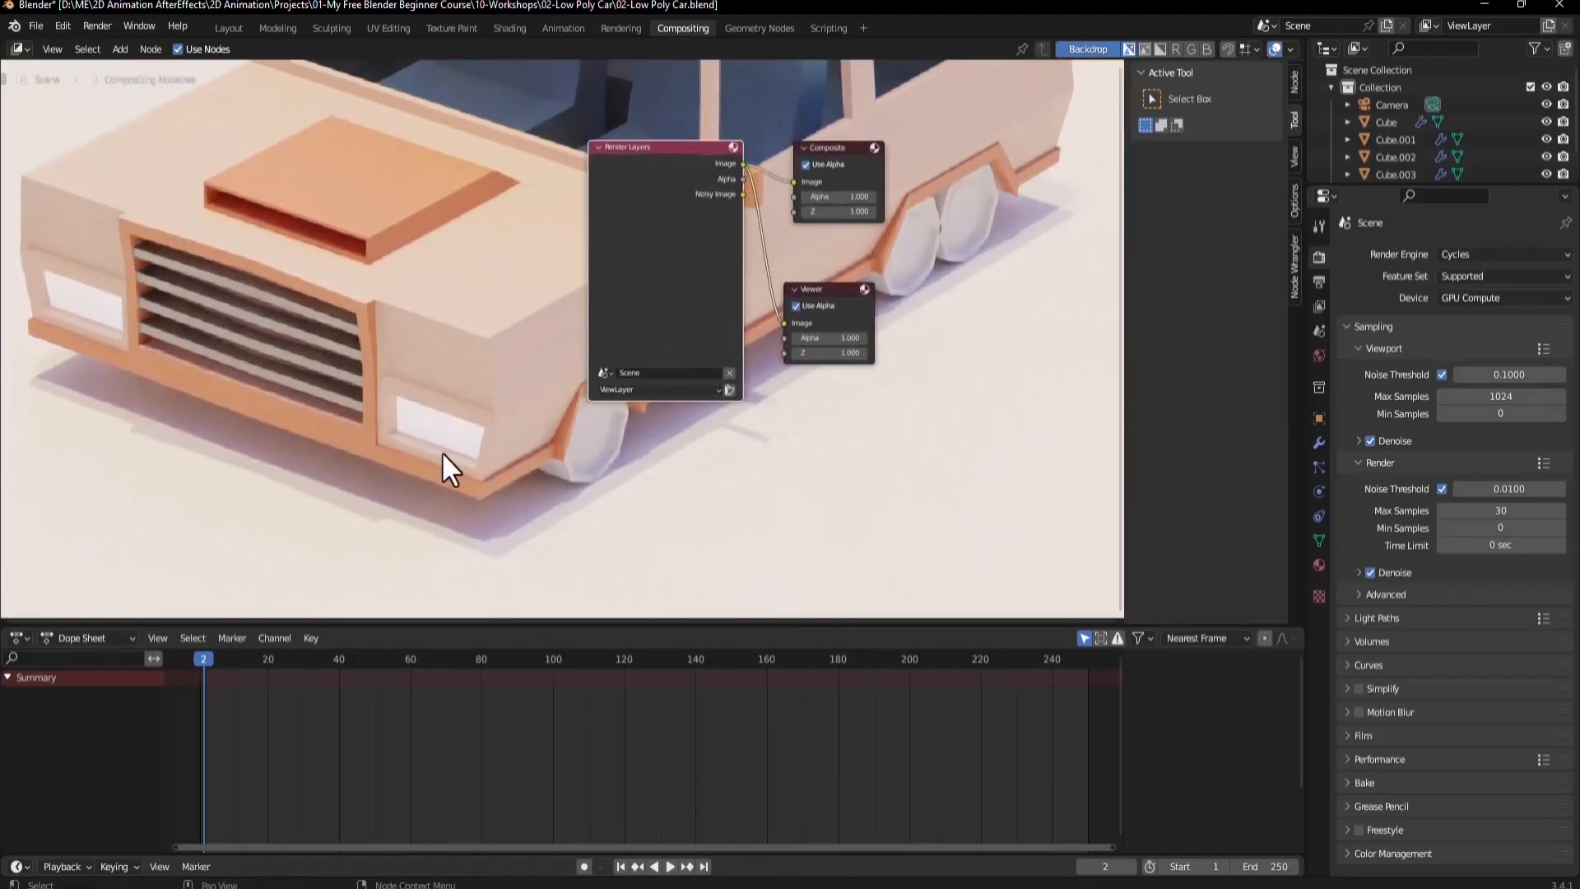
key(alt+v)
key(alt+v)
key(alt+v)
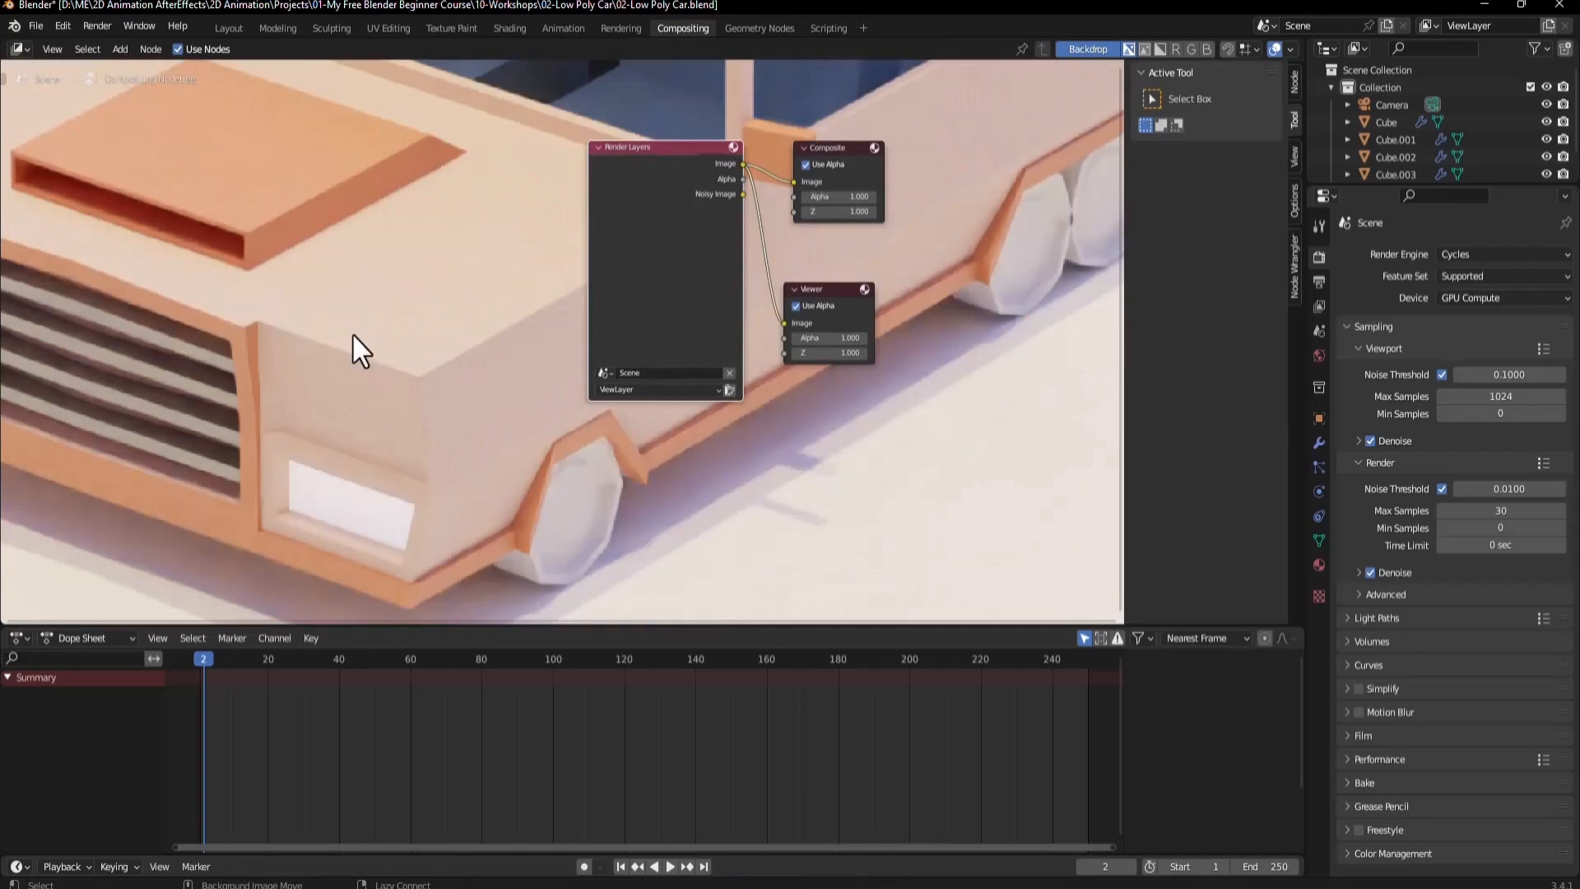
alt+middle_drag(352, 333, 329, 215)
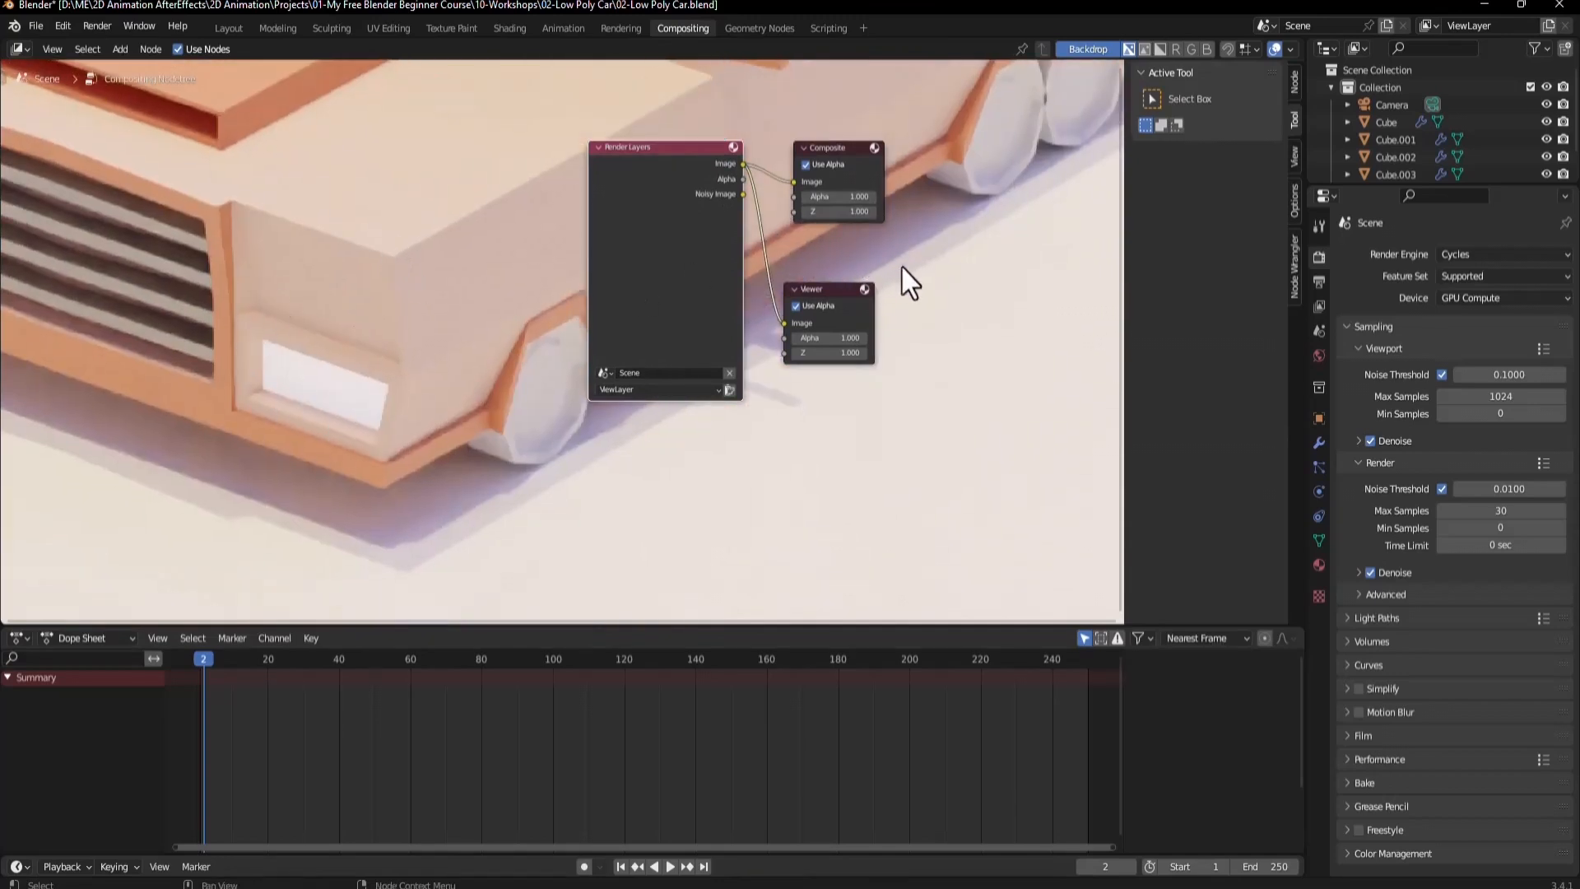
Spread the Render Layers, Composite and Viewer nodes apart to make room between them.
drag(645, 180, 522, 190)
drag(823, 160, 934, 134)
click(856, 305)
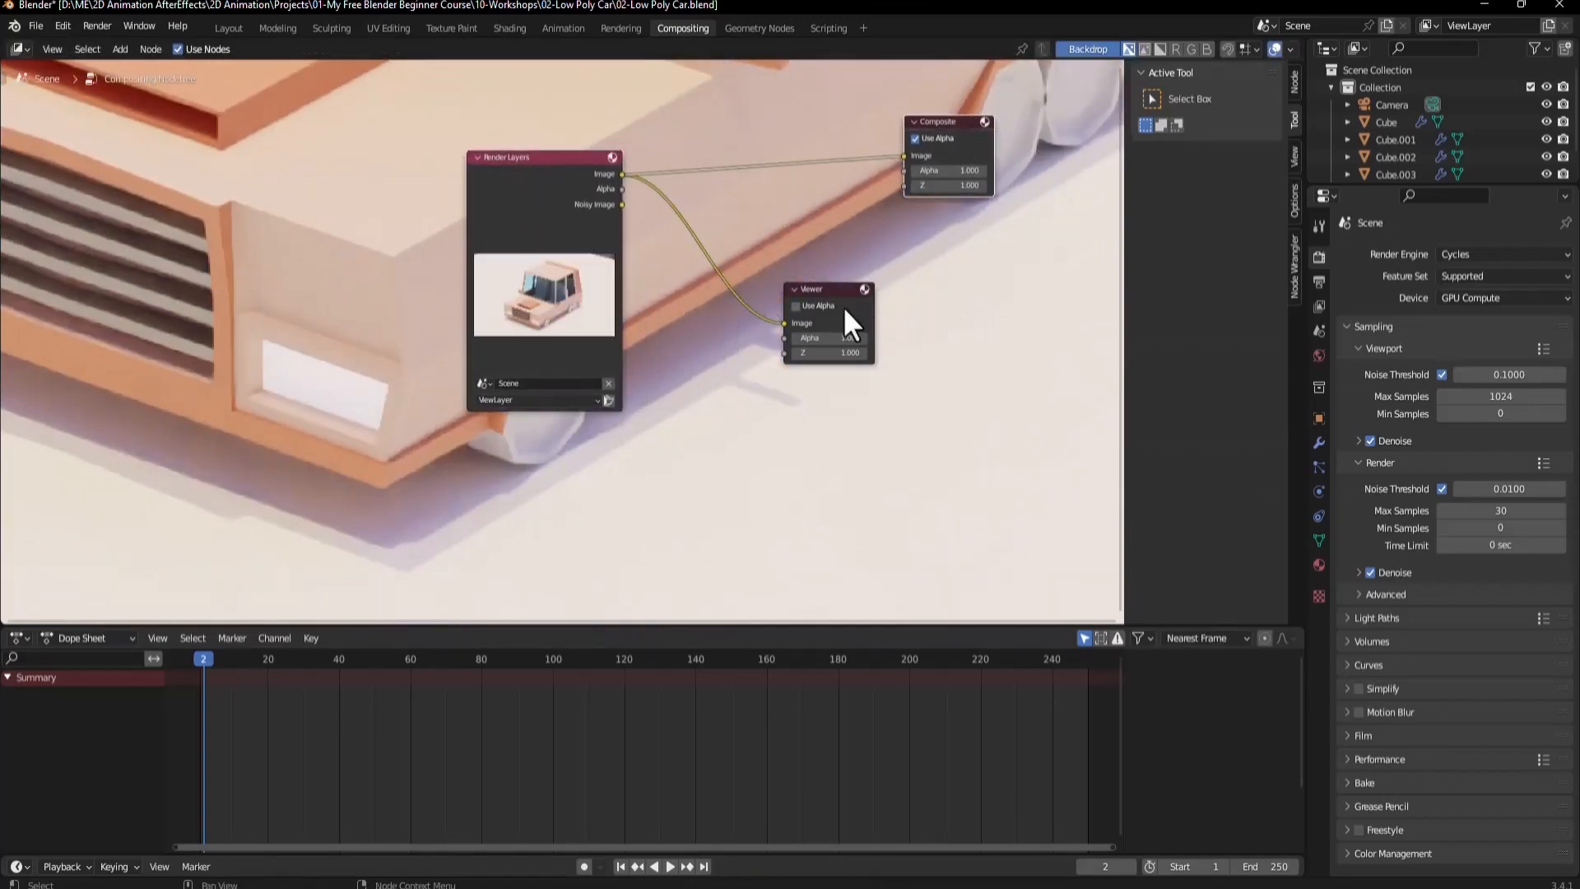
drag(847, 290, 960, 301)
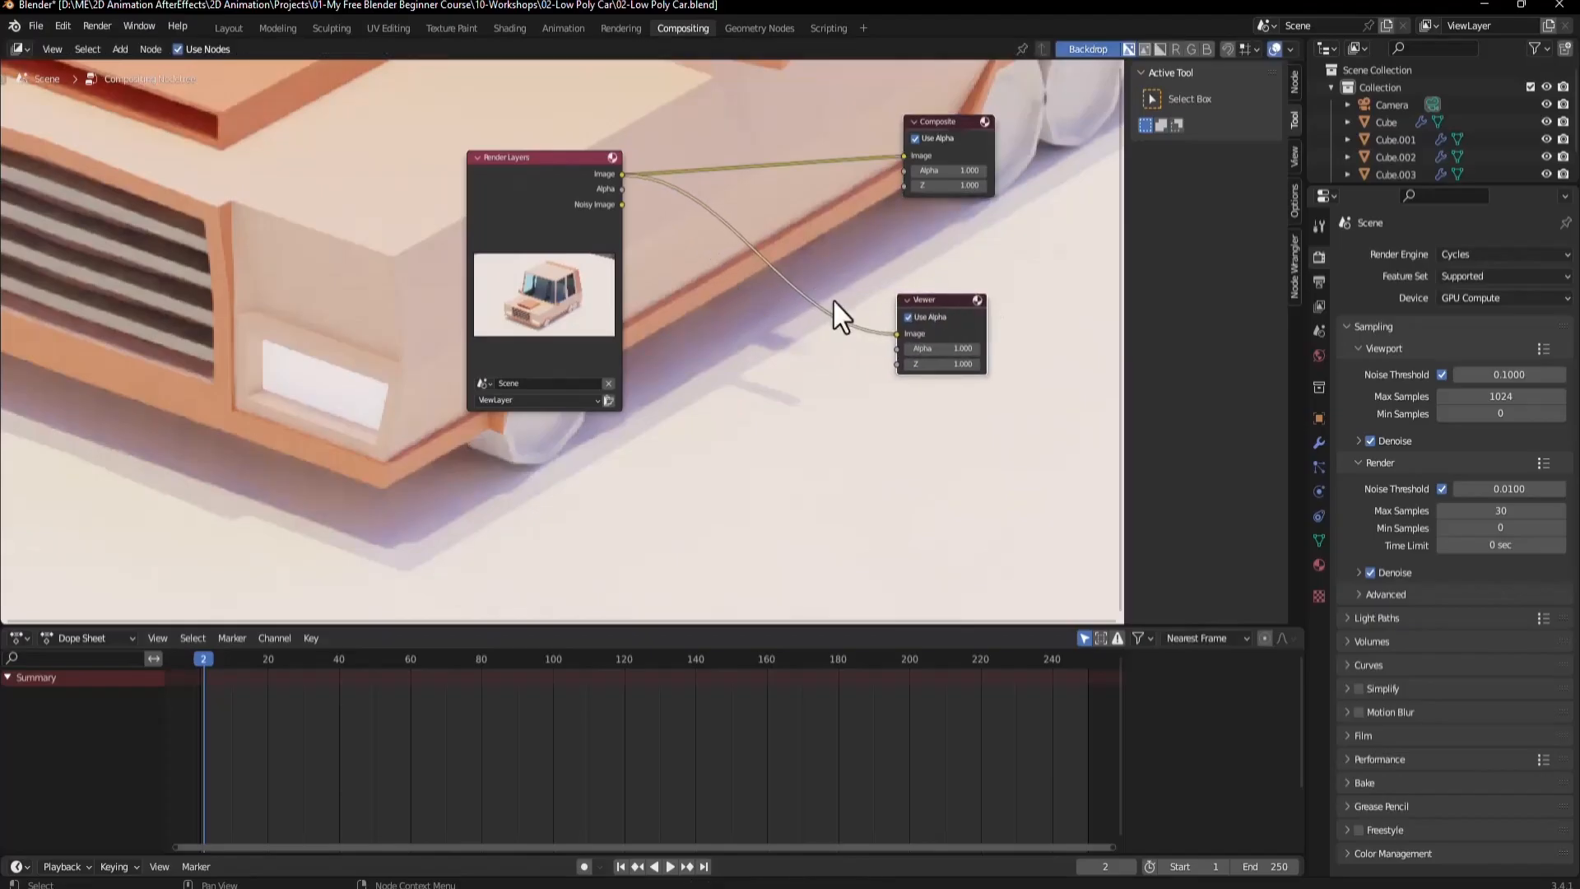
Add a Glare node between Render Layers and Viewer, and feed its Image output into the Composite node too.
key(shift+a)
click(689, 280)
text(g)
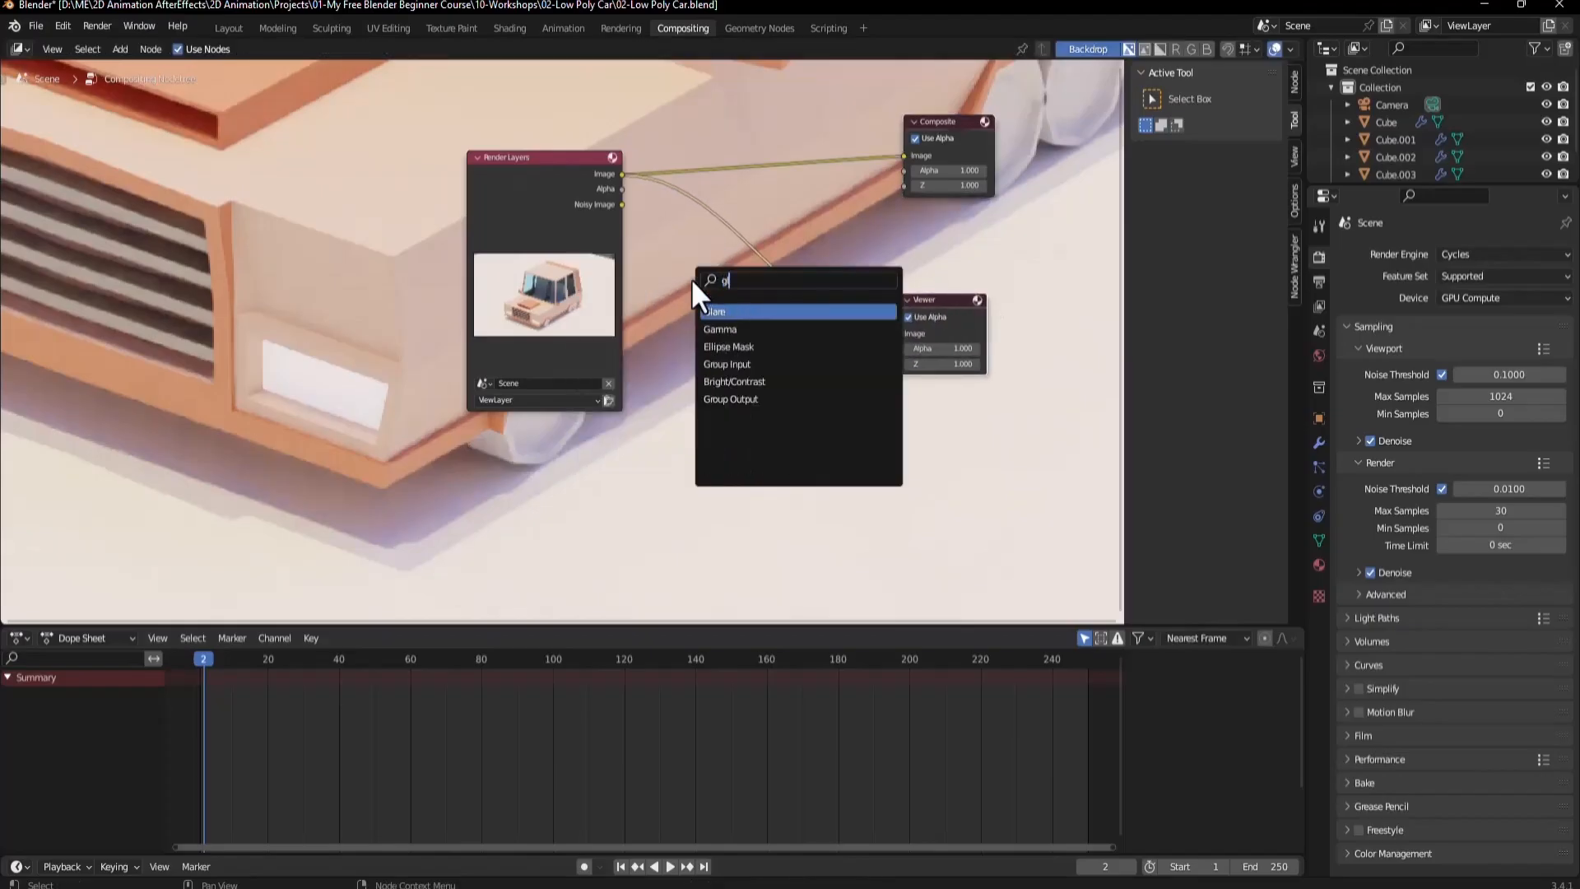
click(732, 312)
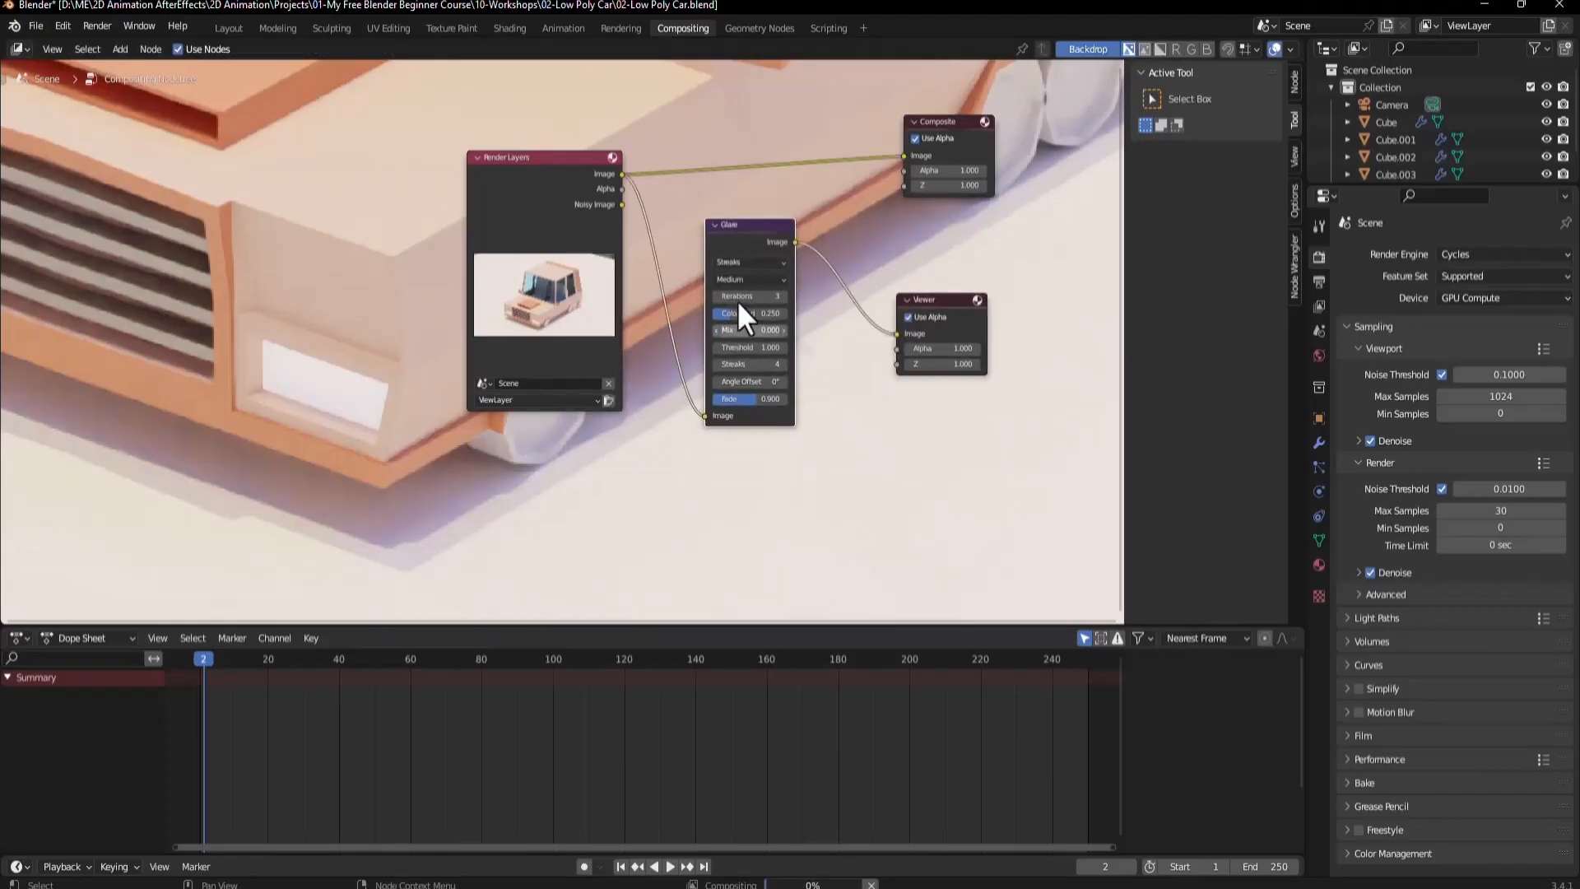
click(744, 239)
drag(795, 241, 903, 156)
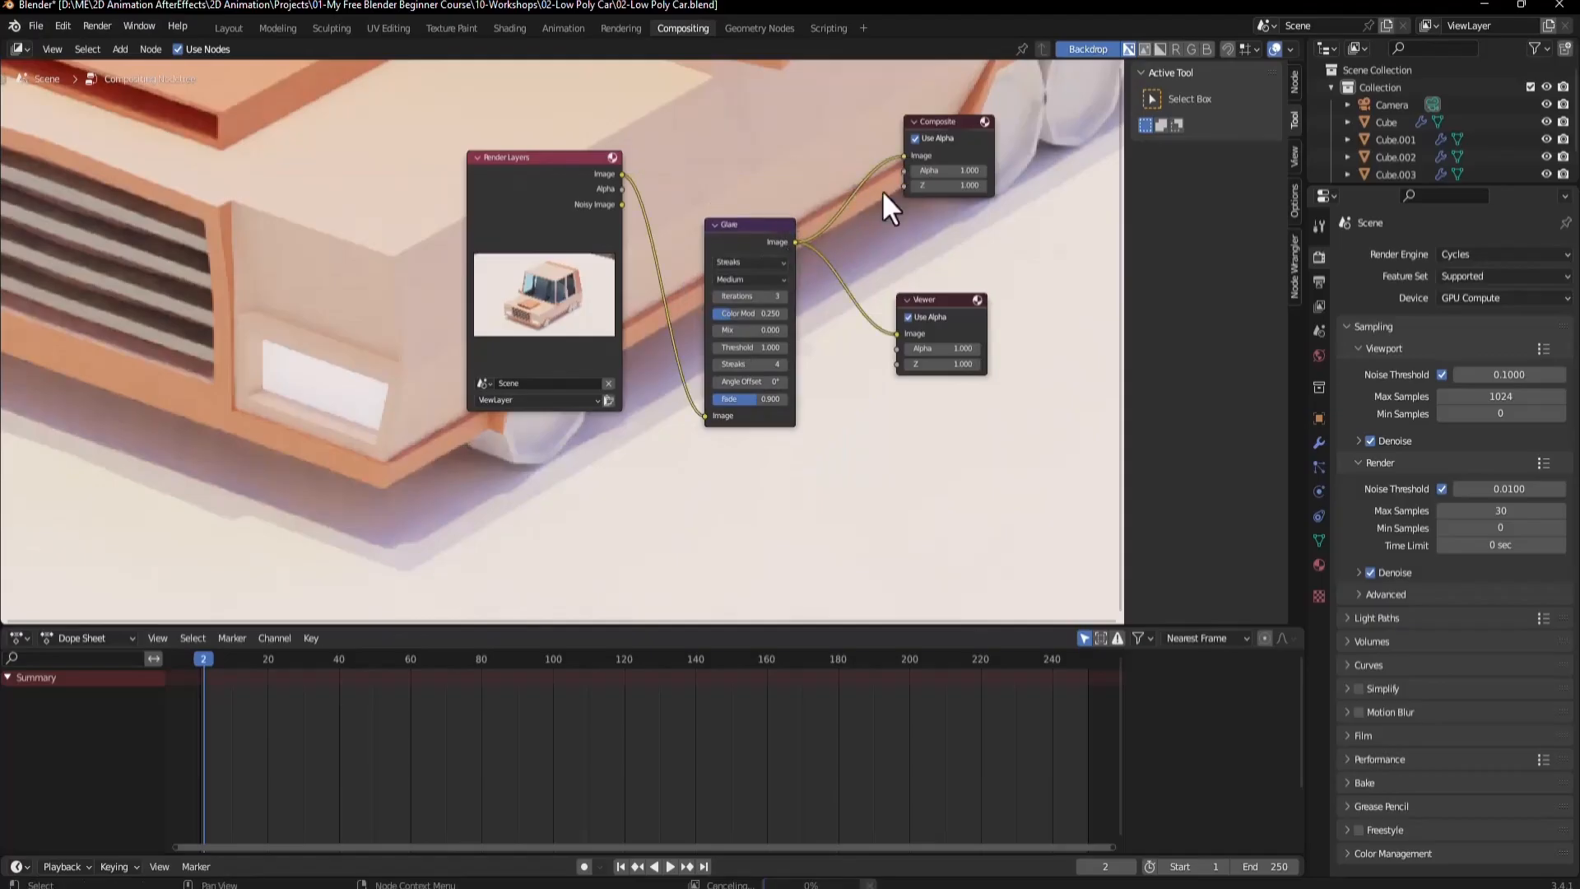
Place the Glare node near the output nodes and bring the Render Layers node closer to it.
drag(758, 221, 820, 172)
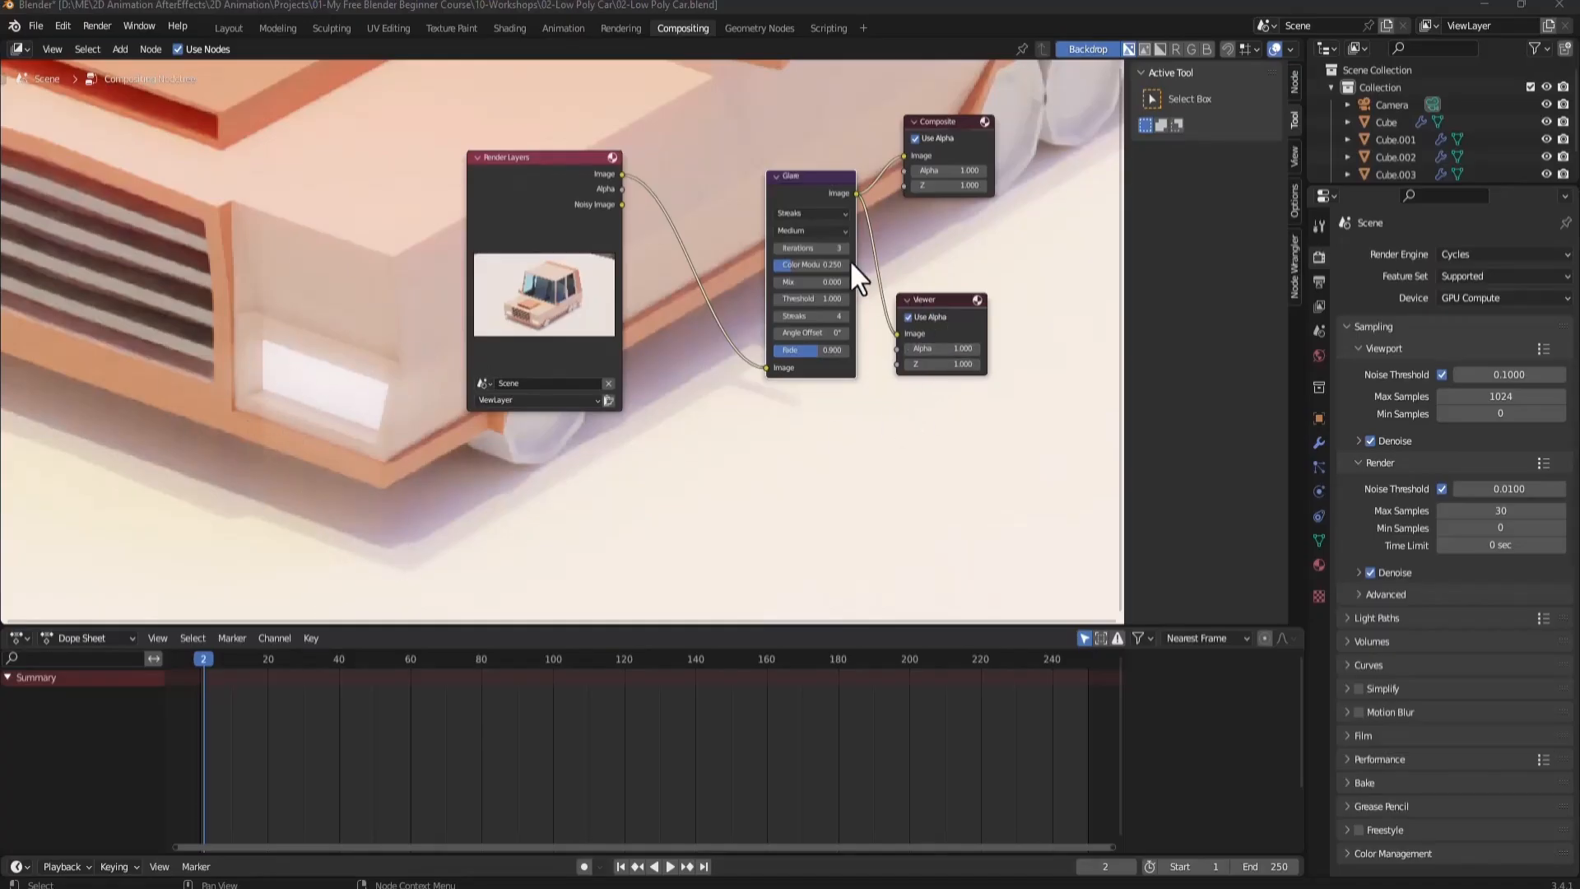
scroll(831, 214, up, 3)
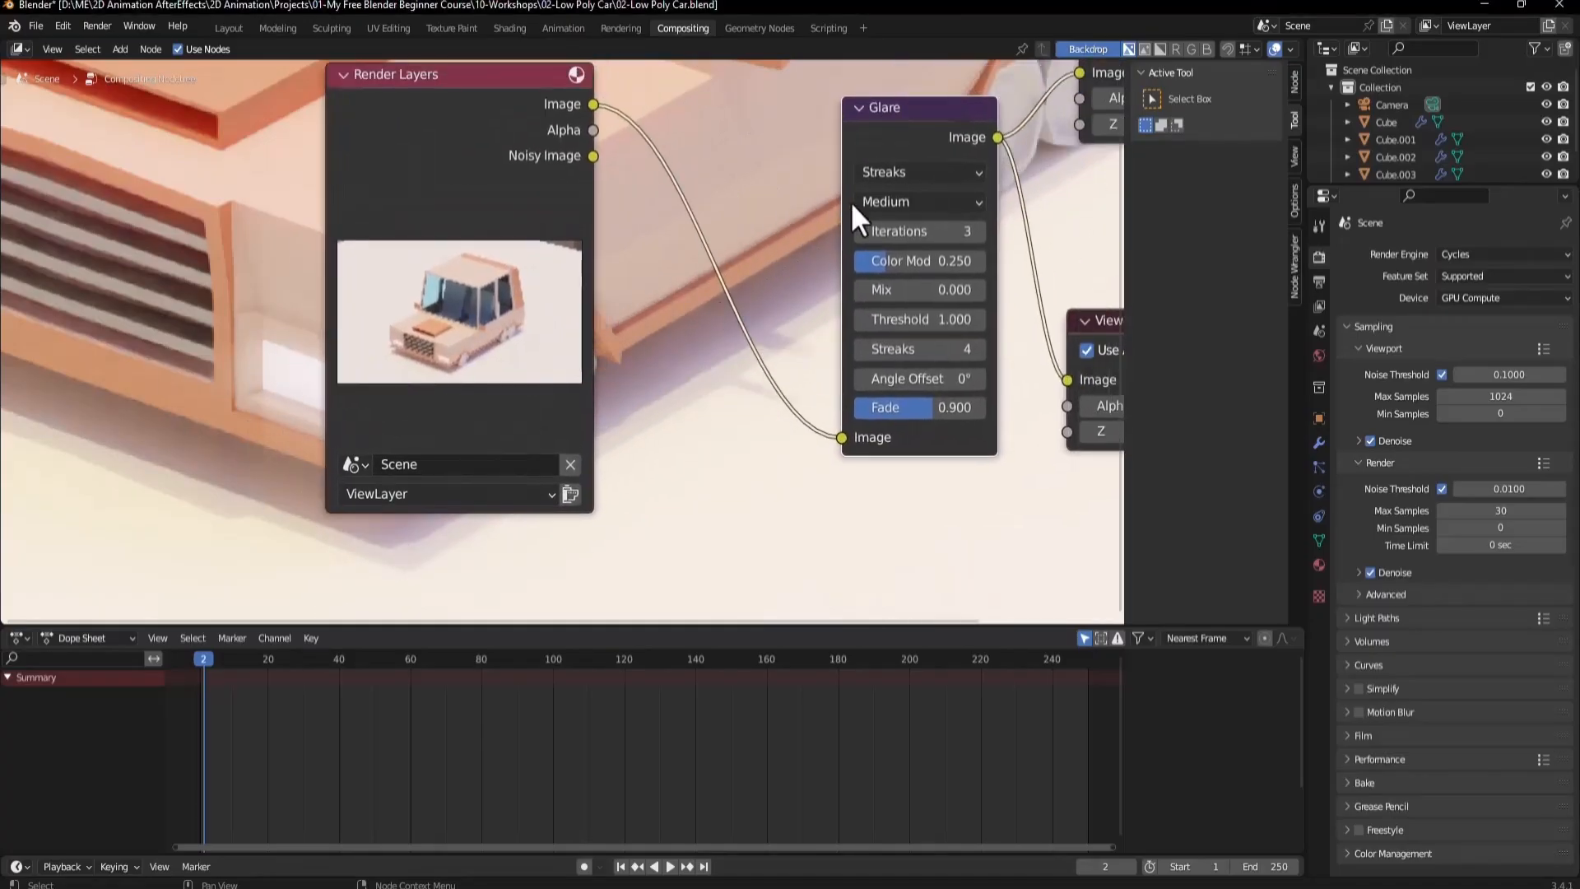
drag(515, 97, 675, 106)
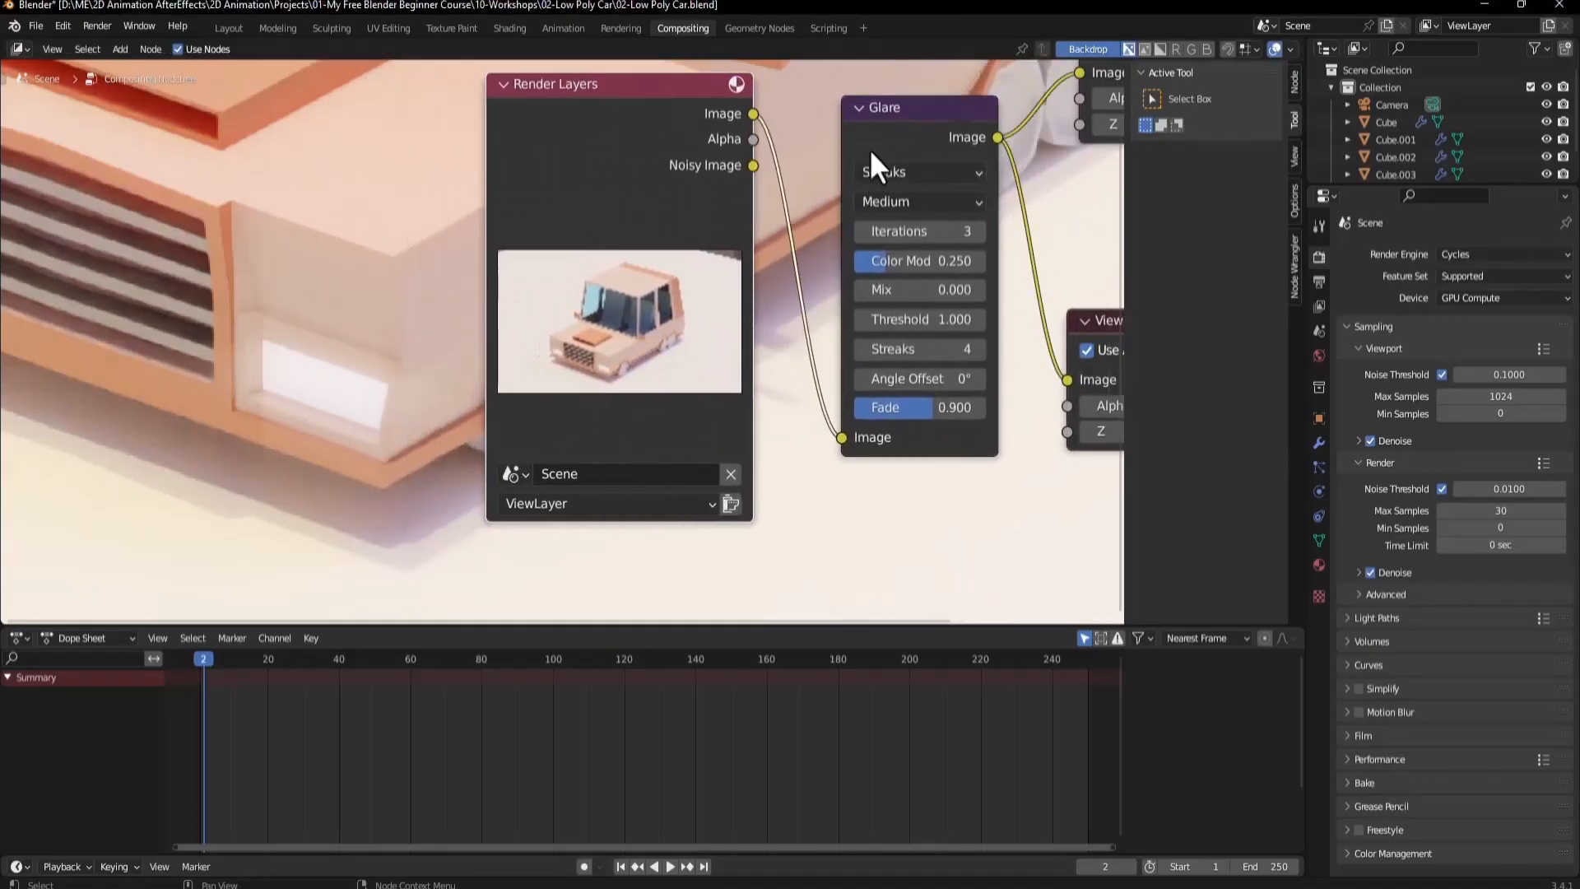
Try the Fog Glow and Simple Star glare types on the Glare node.
click(925, 171)
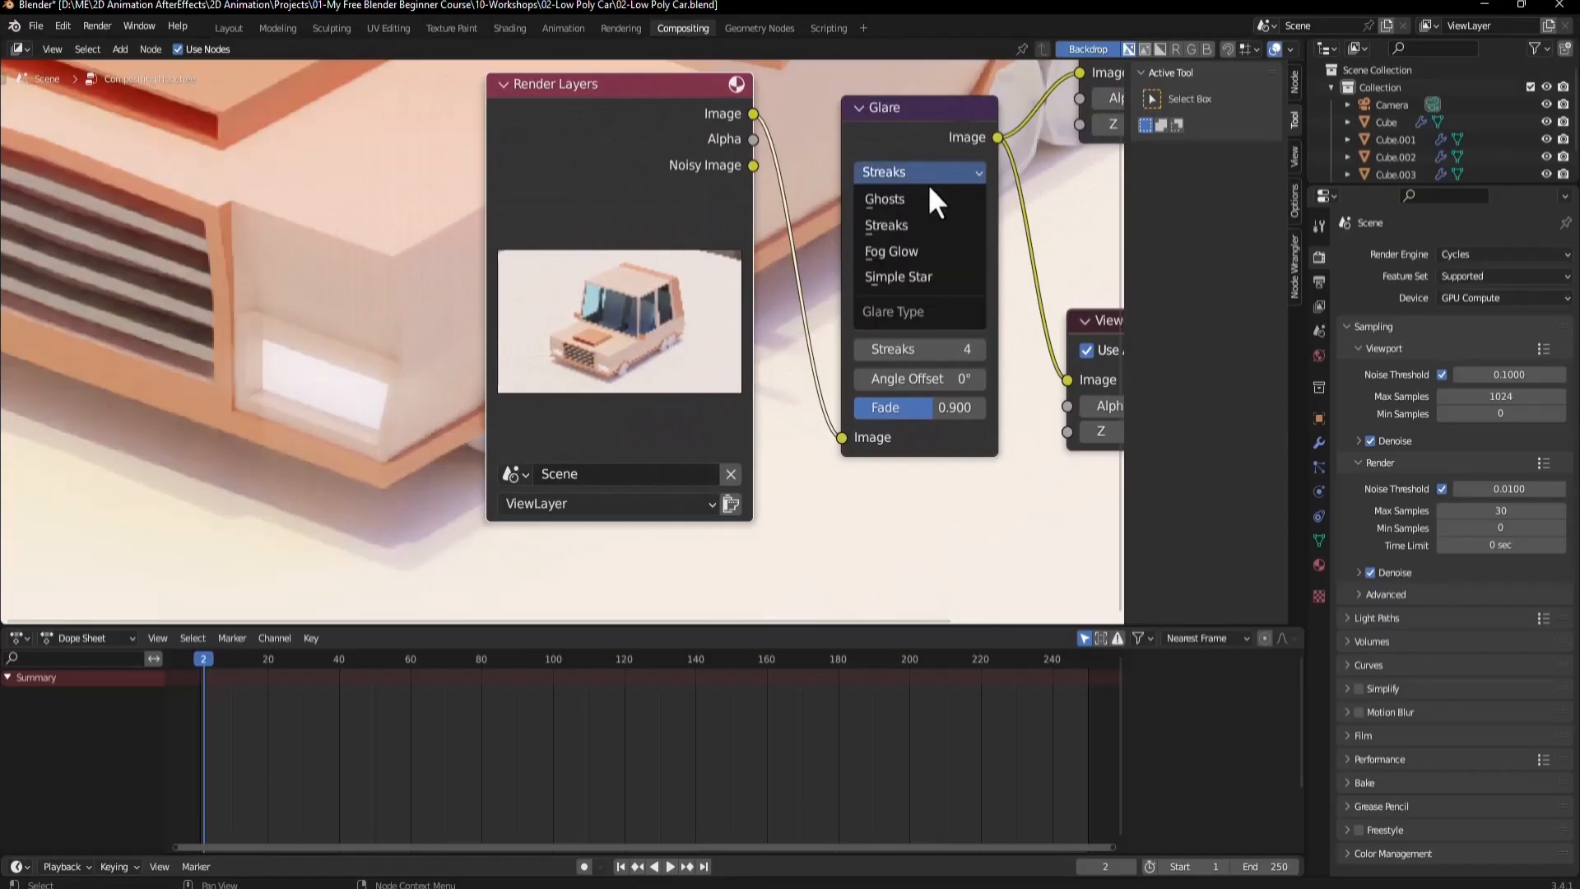
click(901, 252)
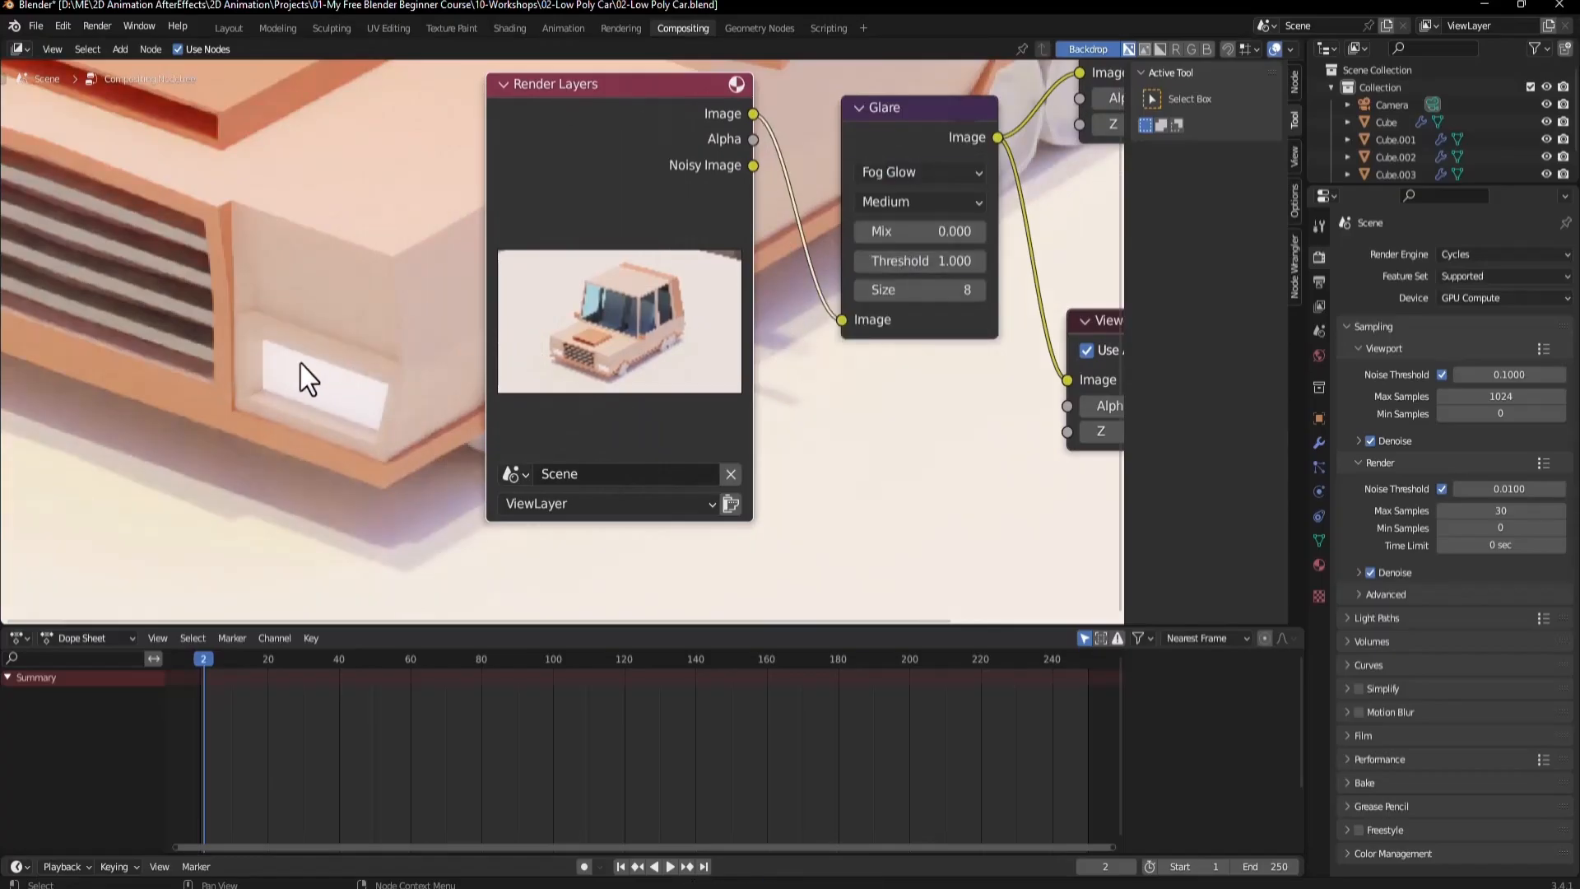
click(916, 175)
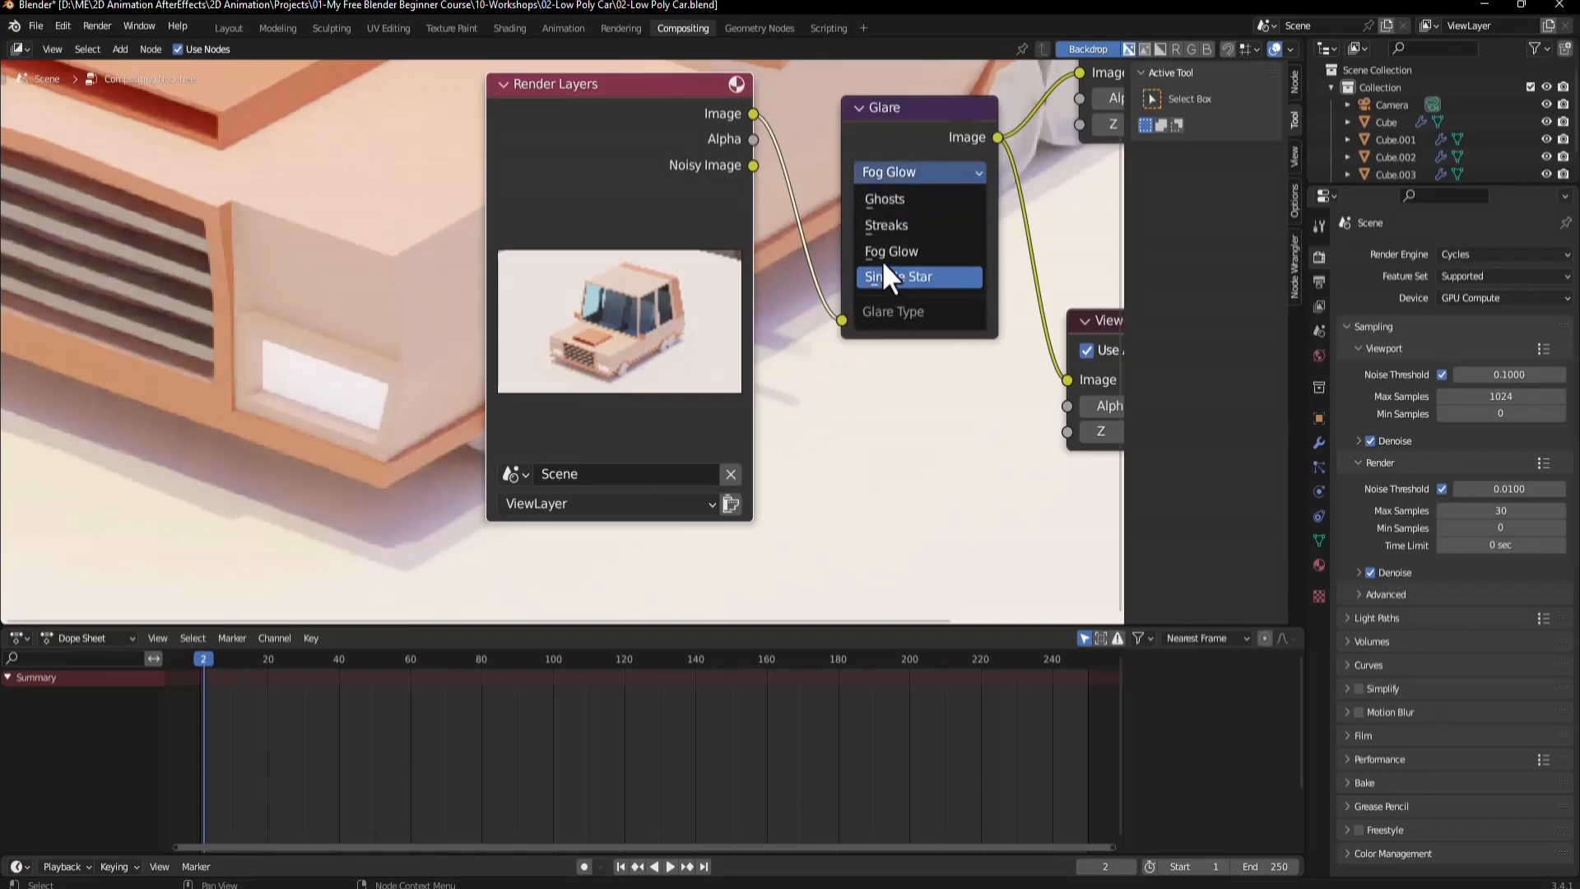
click(893, 278)
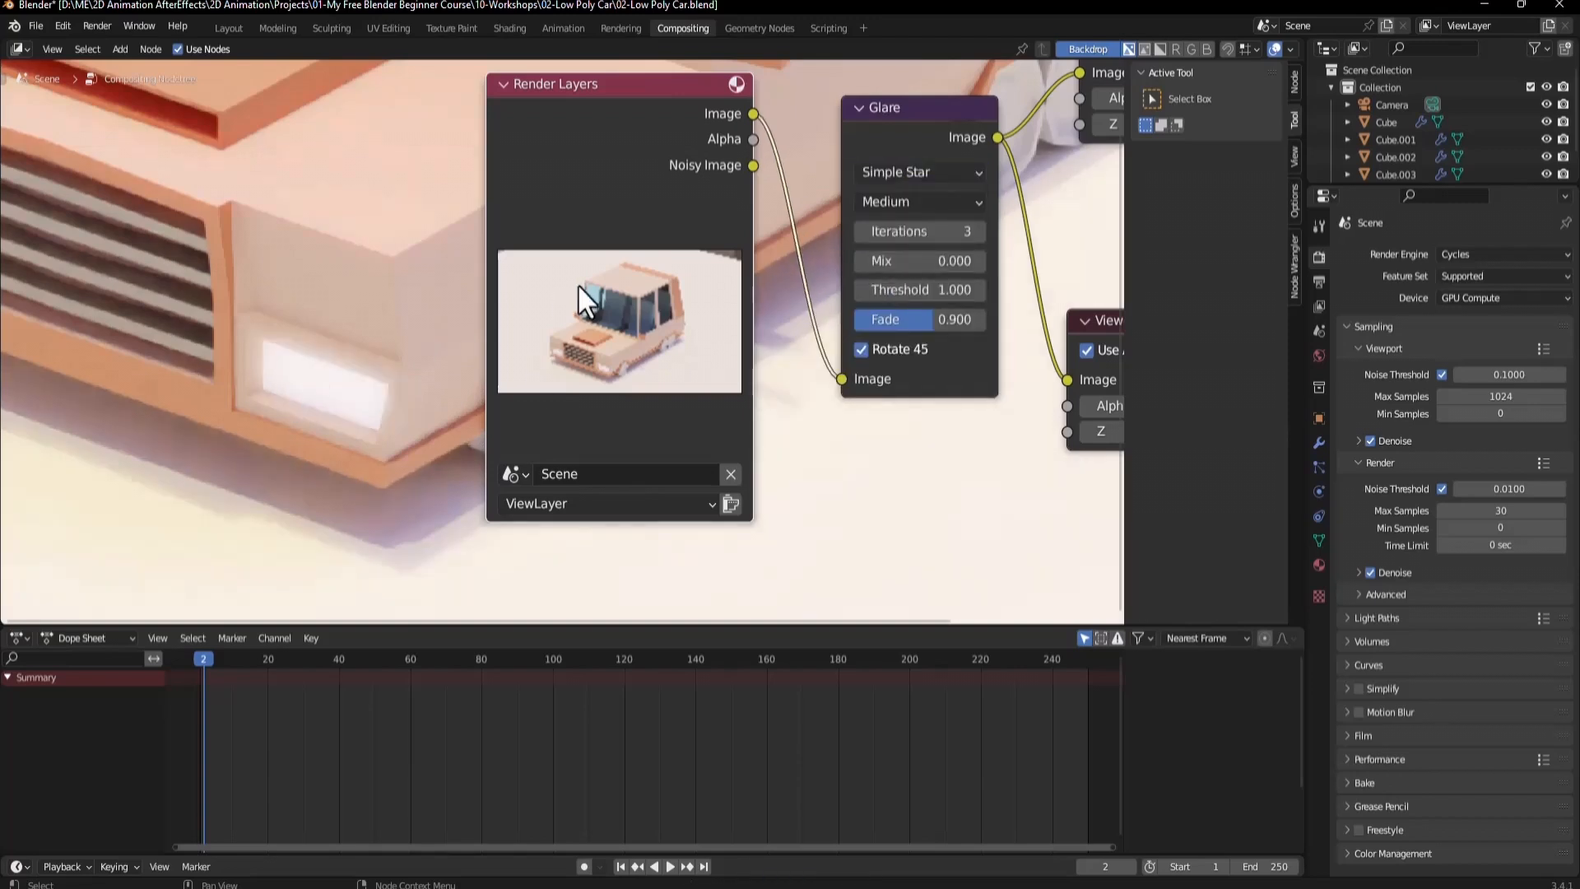
In the Layout workspace, give the ground plane a new material with a dark grey base color.
click(224, 24)
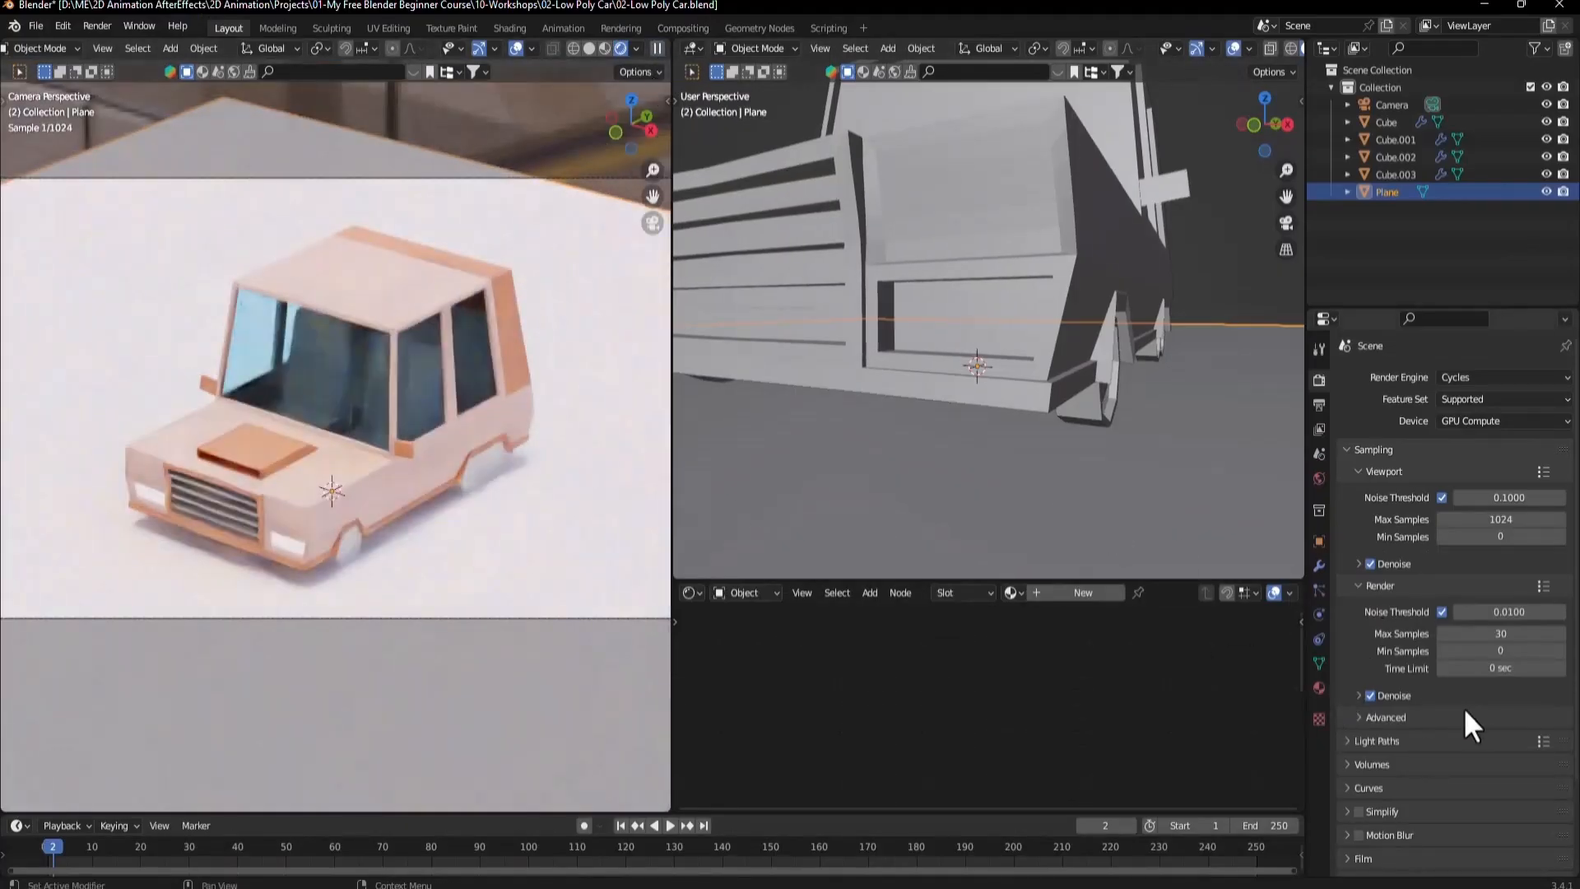
click(1319, 689)
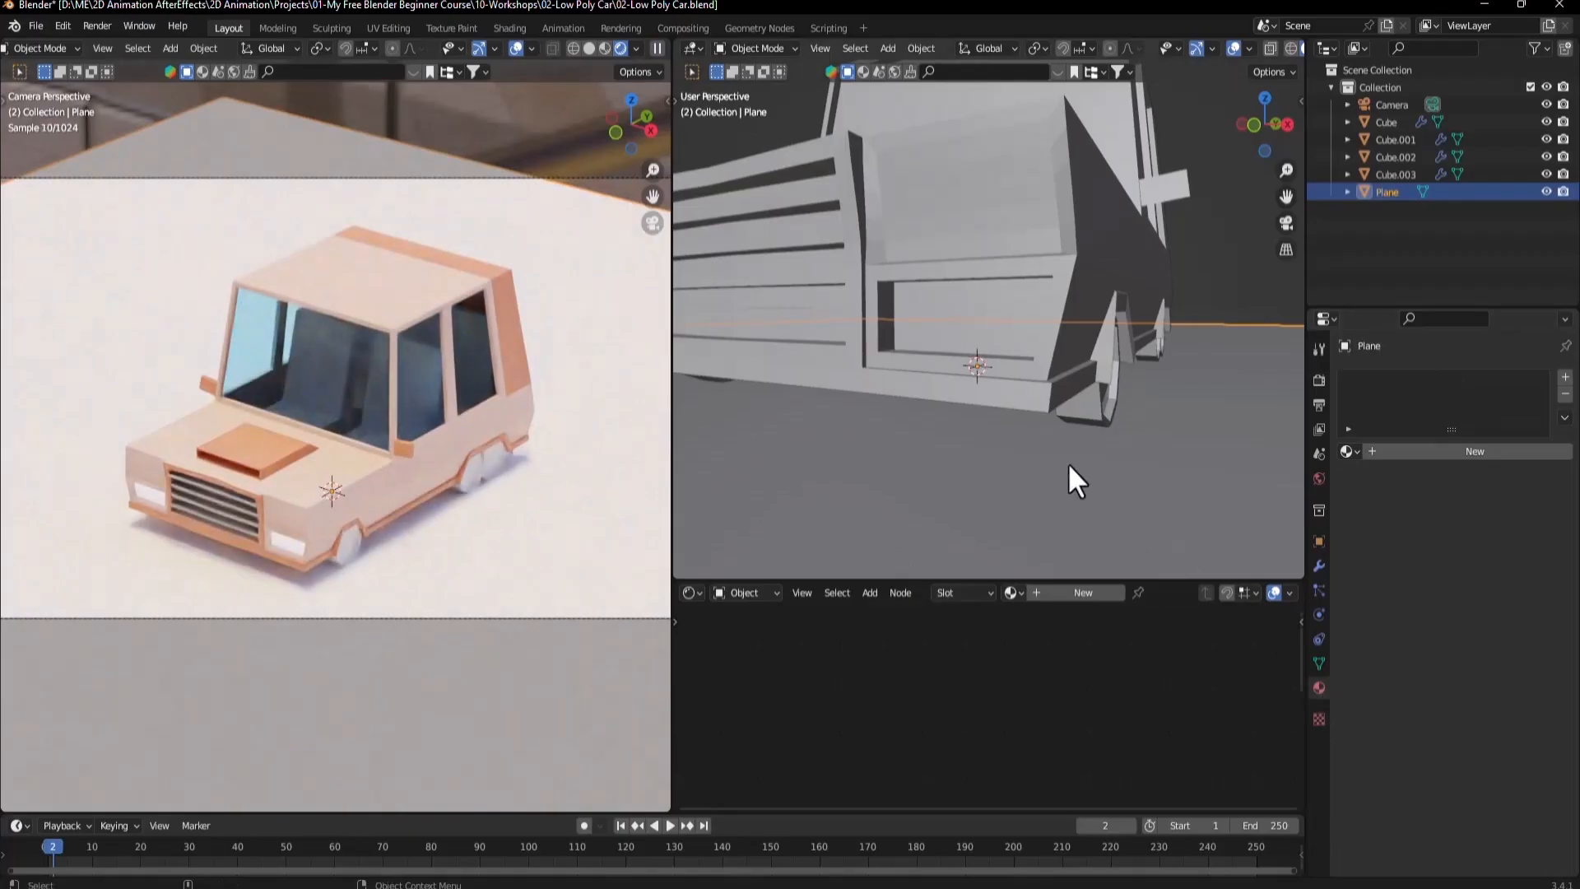
click(1434, 452)
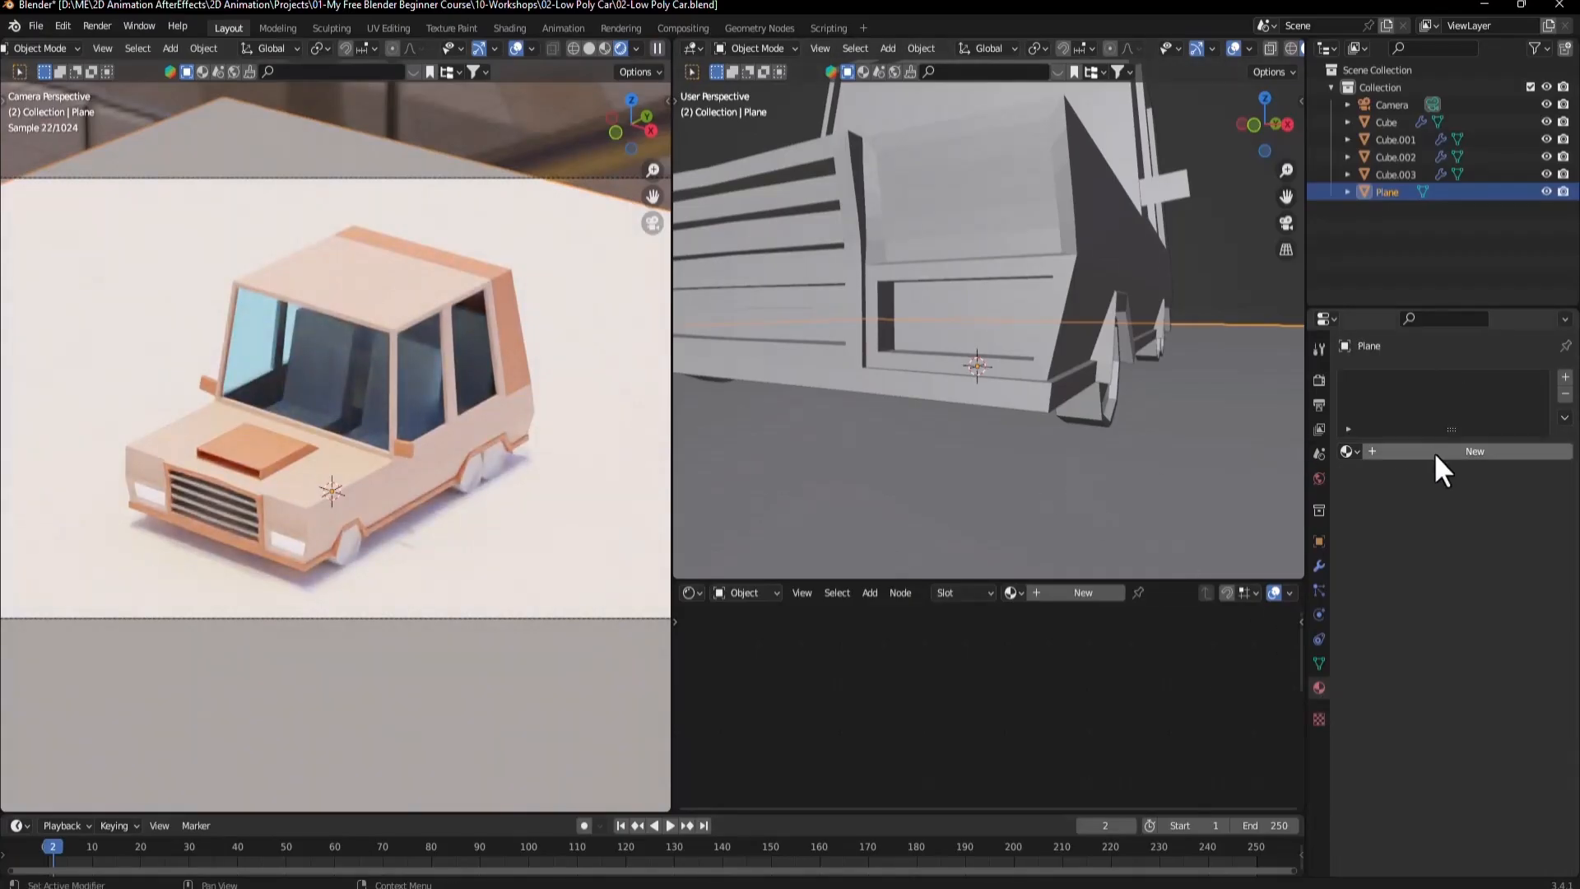
click(1454, 451)
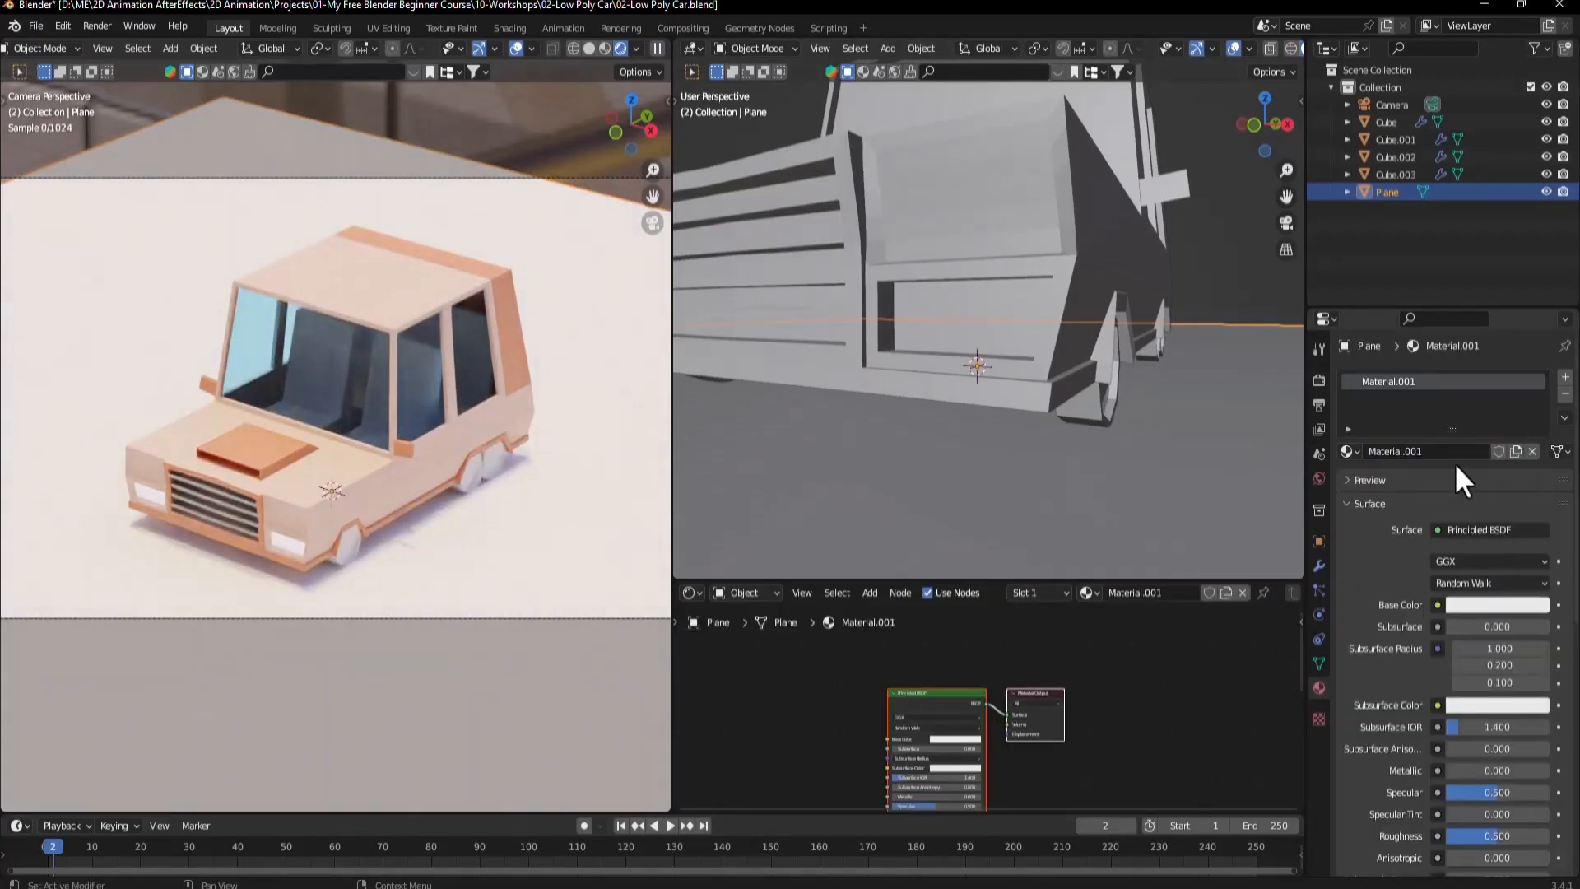
click(1523, 607)
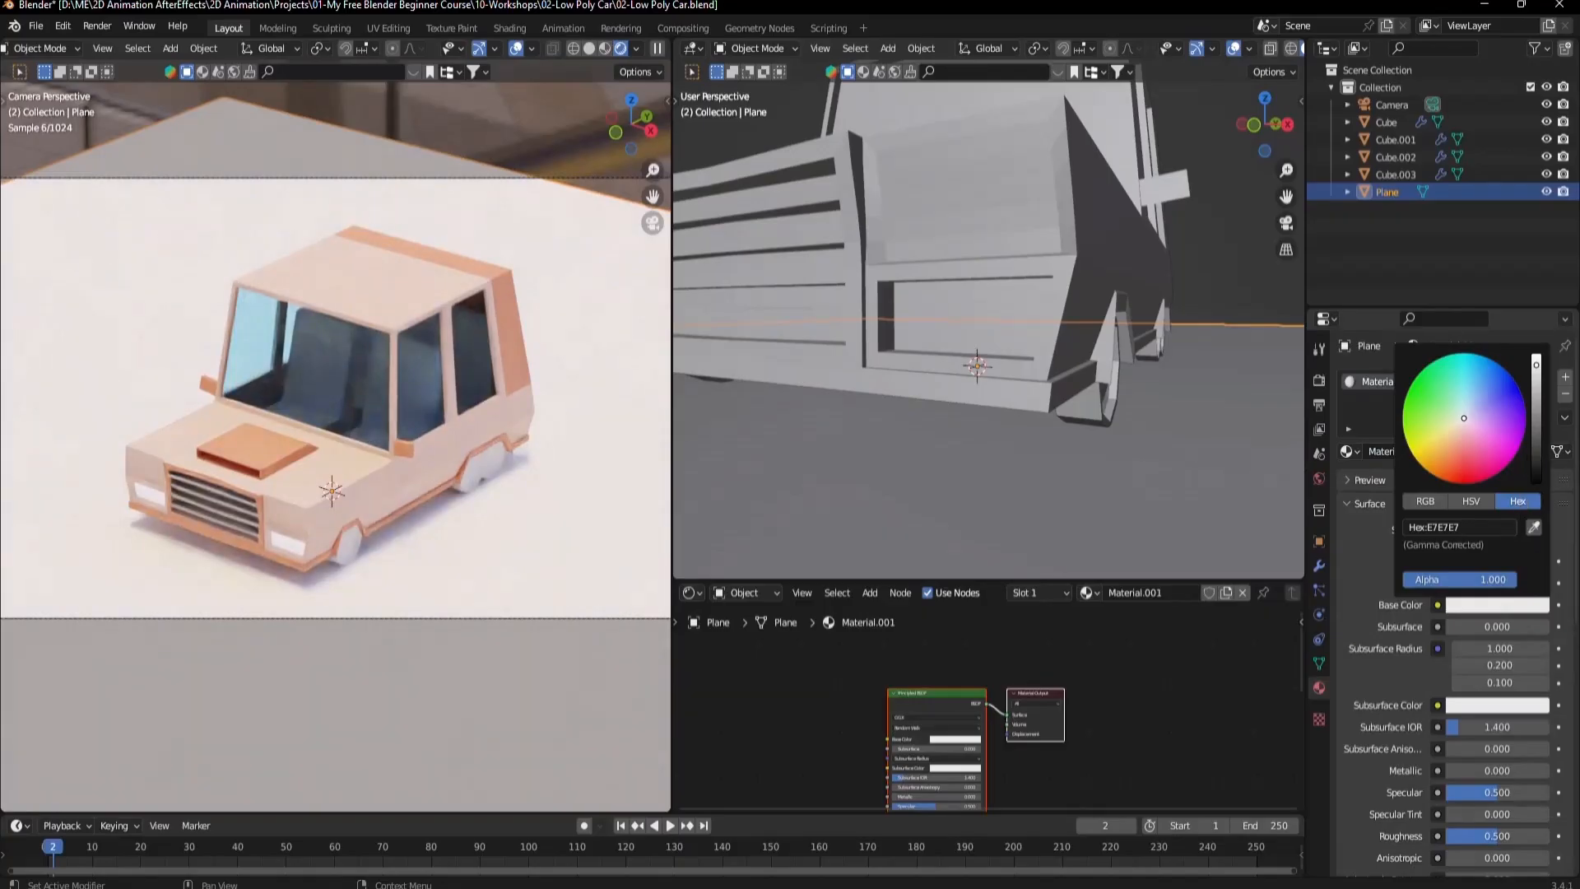
mouse_move(1536, 451)
mouse_down()
mouse_move(1536, 437)
mouse_move(1536, 461)
mouse_up()
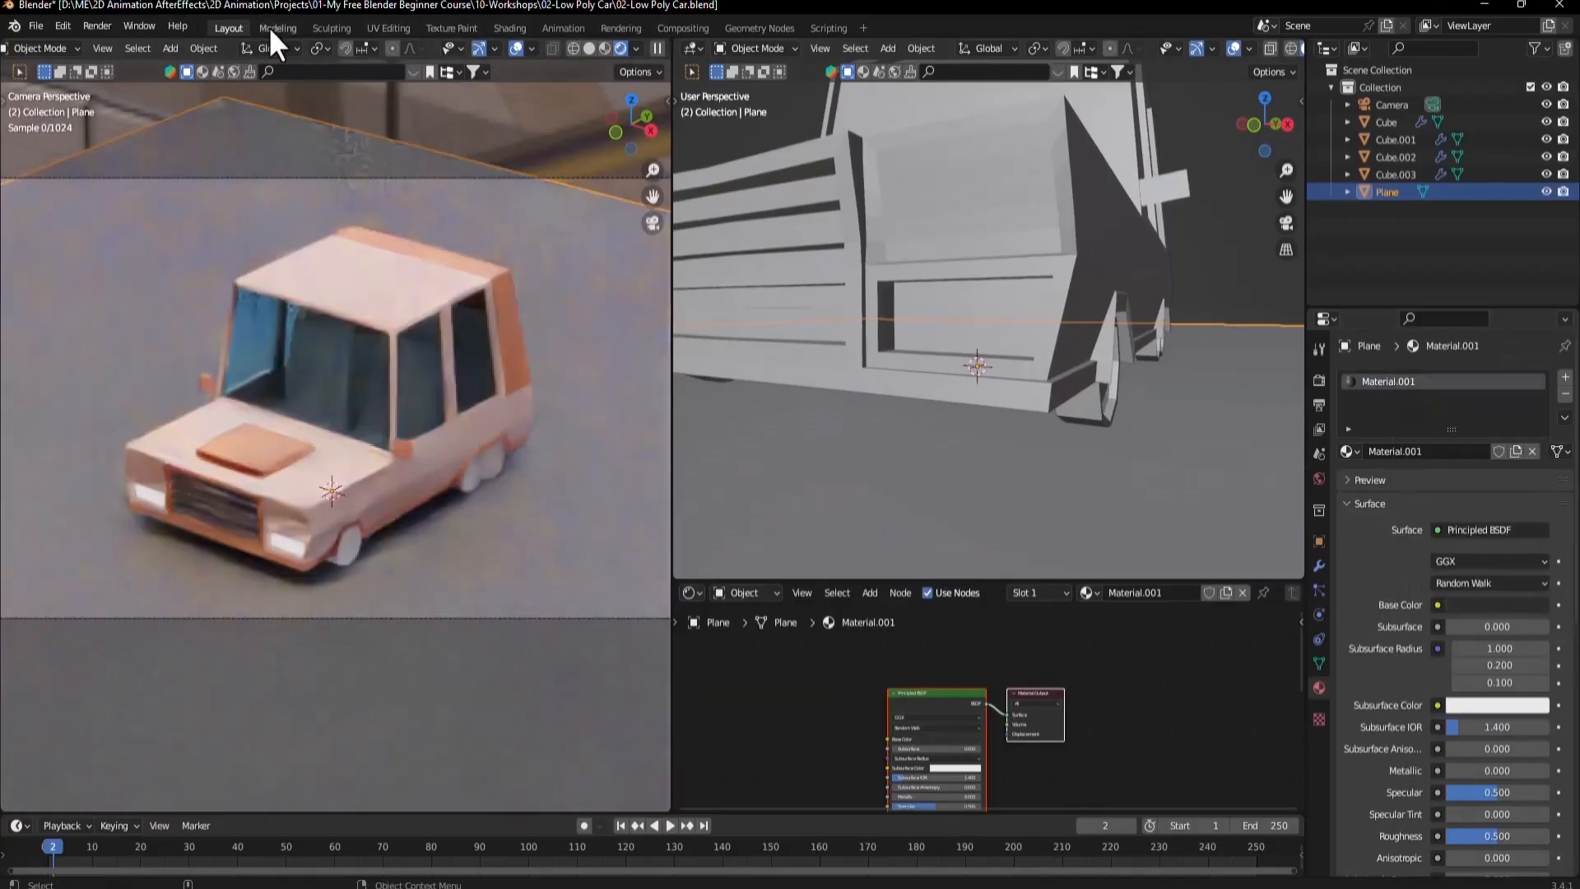
Render the image, inspect the glare around the windshield, grille and headlight up close, and close the render window.
click(90, 28)
click(115, 52)
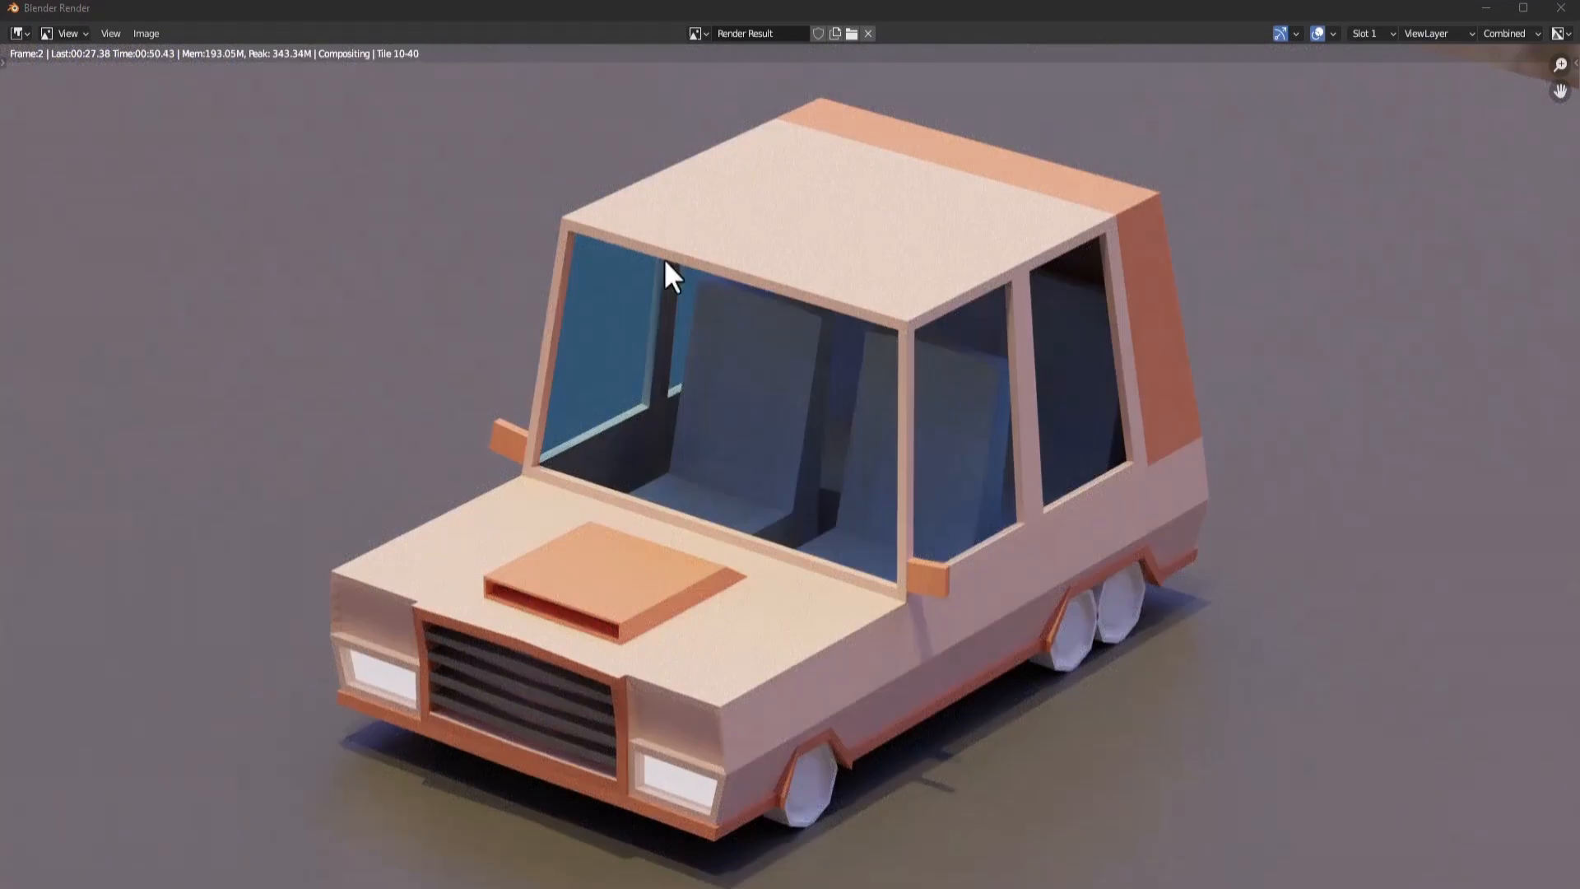
scroll(640, 729, up, 1)
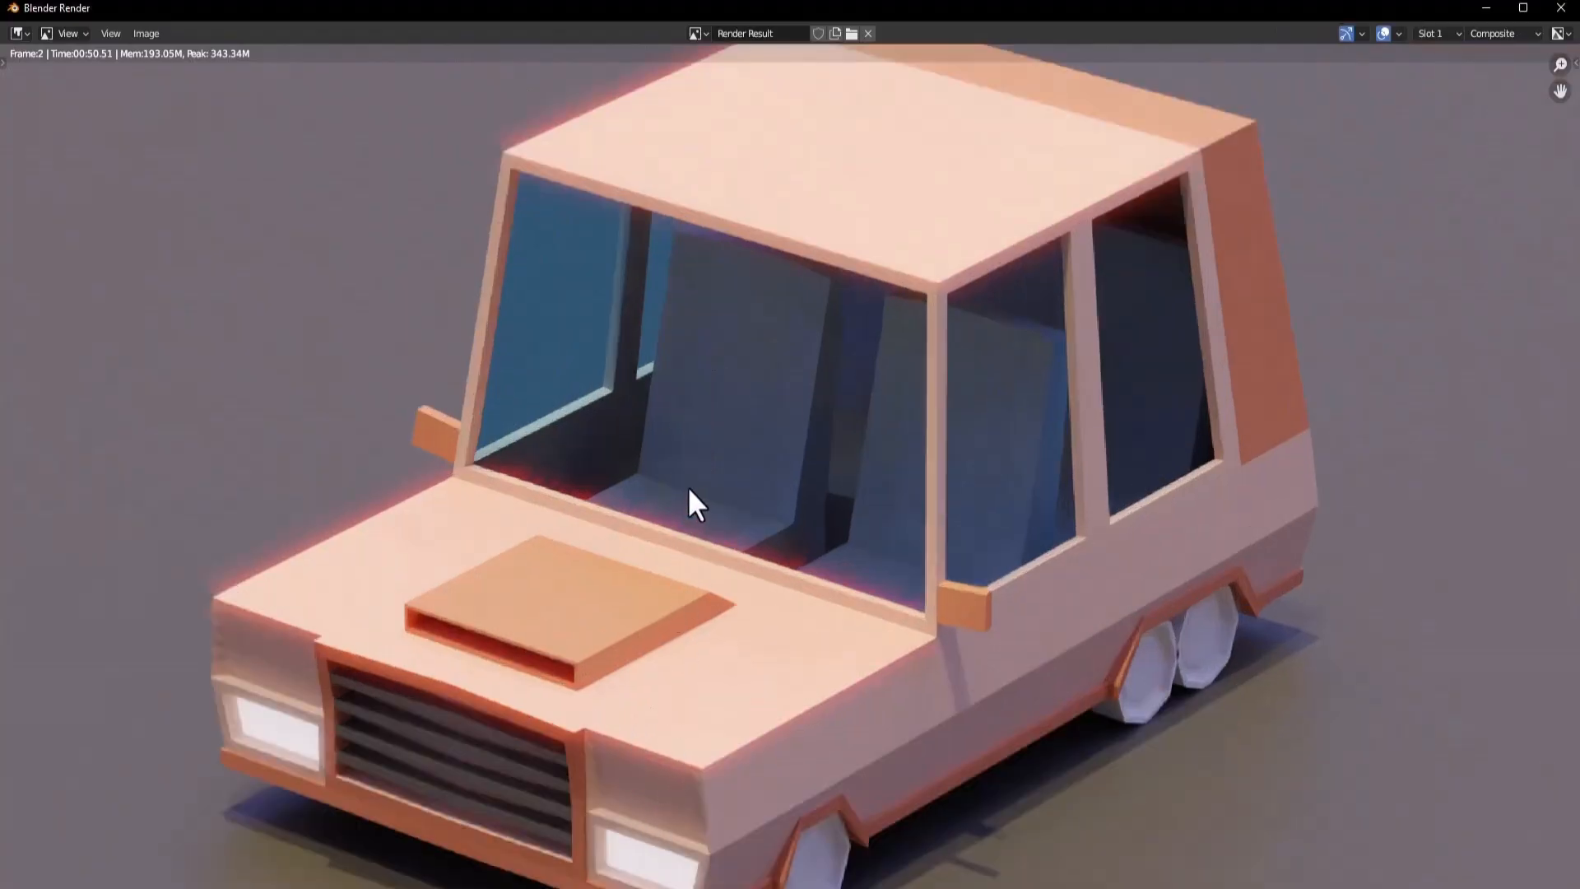
scroll(437, 535, up, 4)
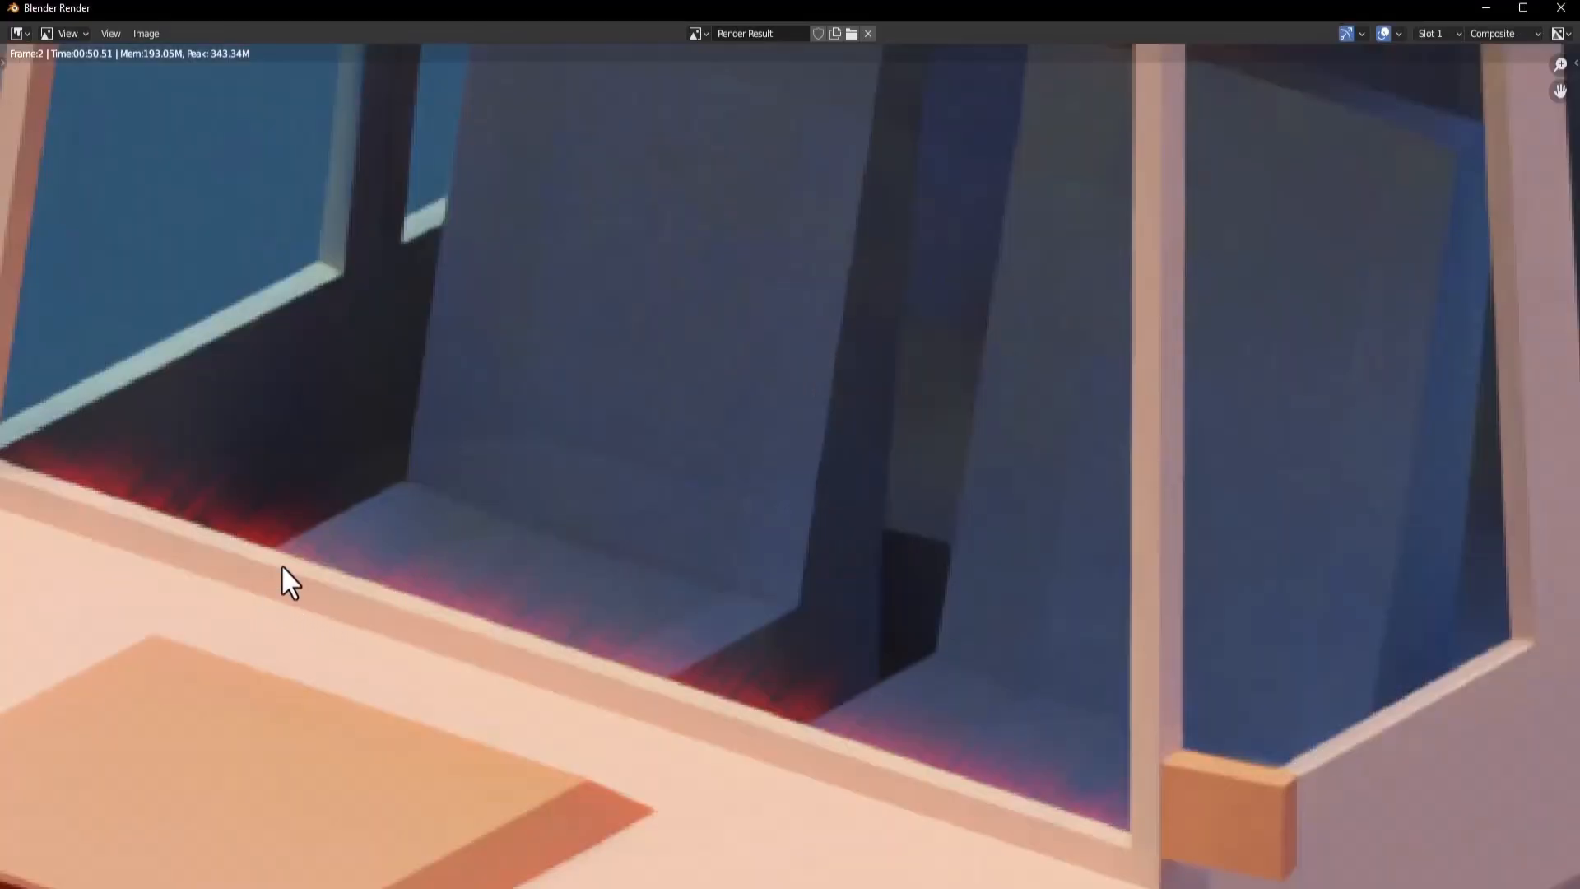
middle_drag(319, 602, 702, 430)
middle_drag(351, 511, 403, 198)
scroll(748, 603, up, 2)
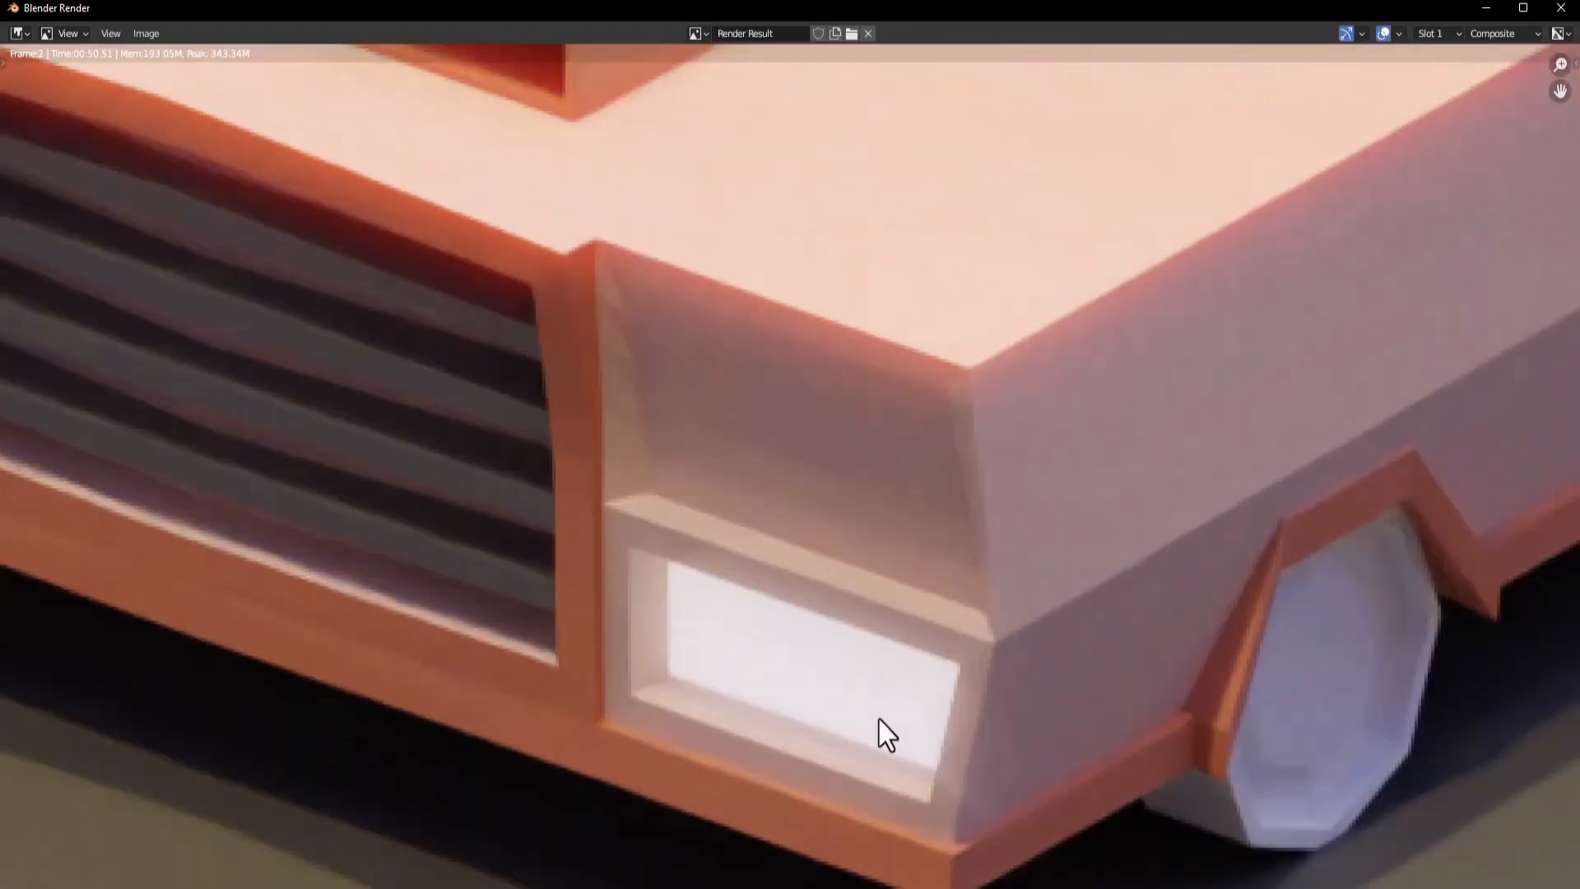
click(1561, 8)
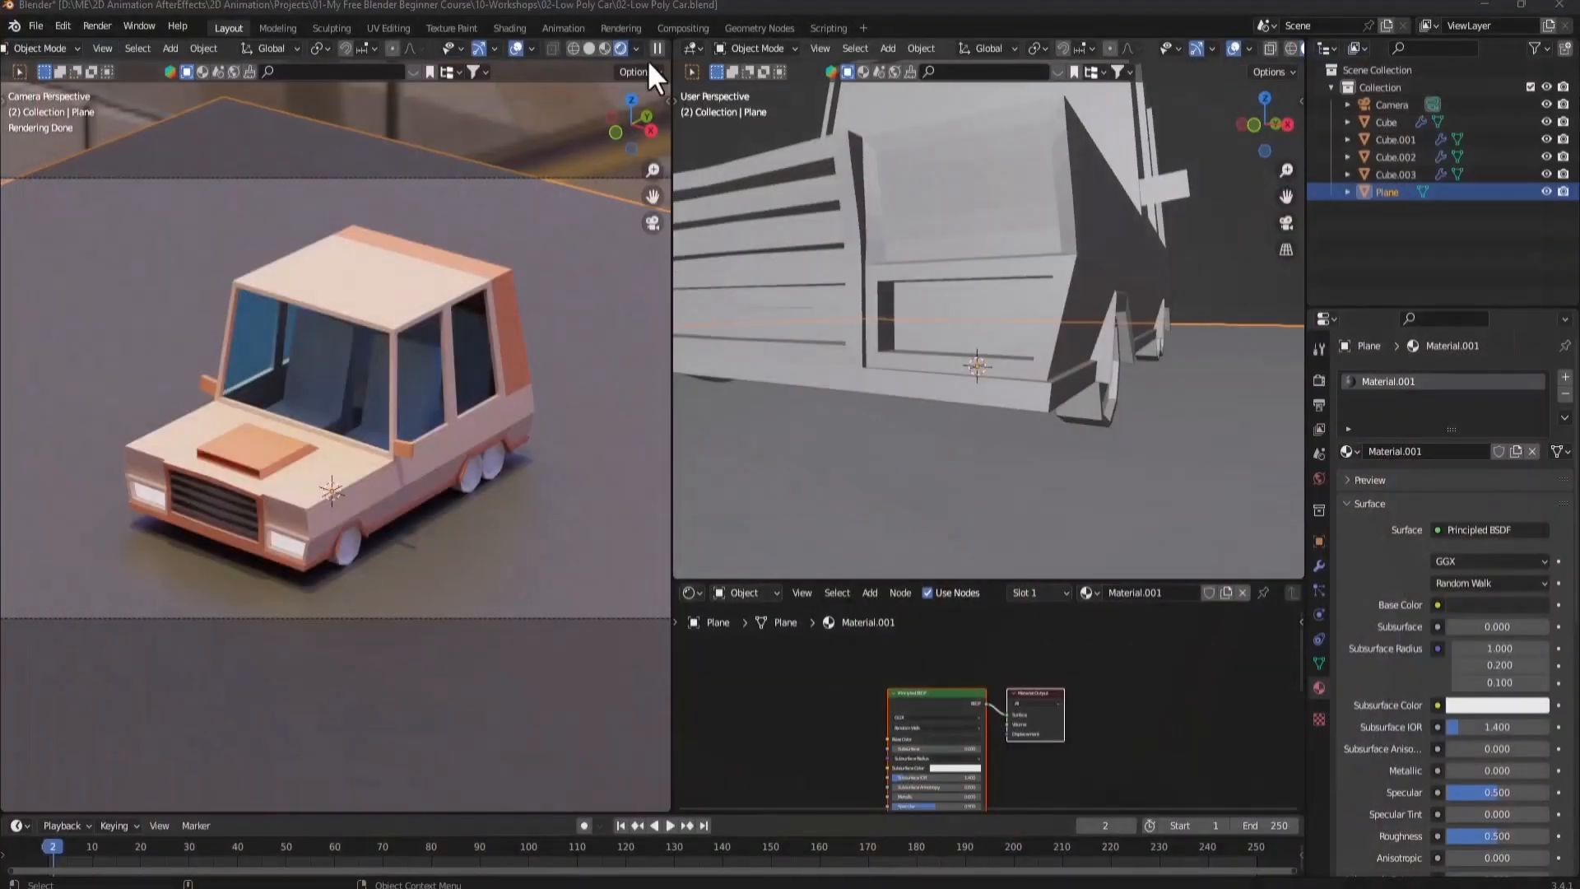
Return to the compositor and try the Fog Glow and Ghosts glare types on the new render.
click(677, 28)
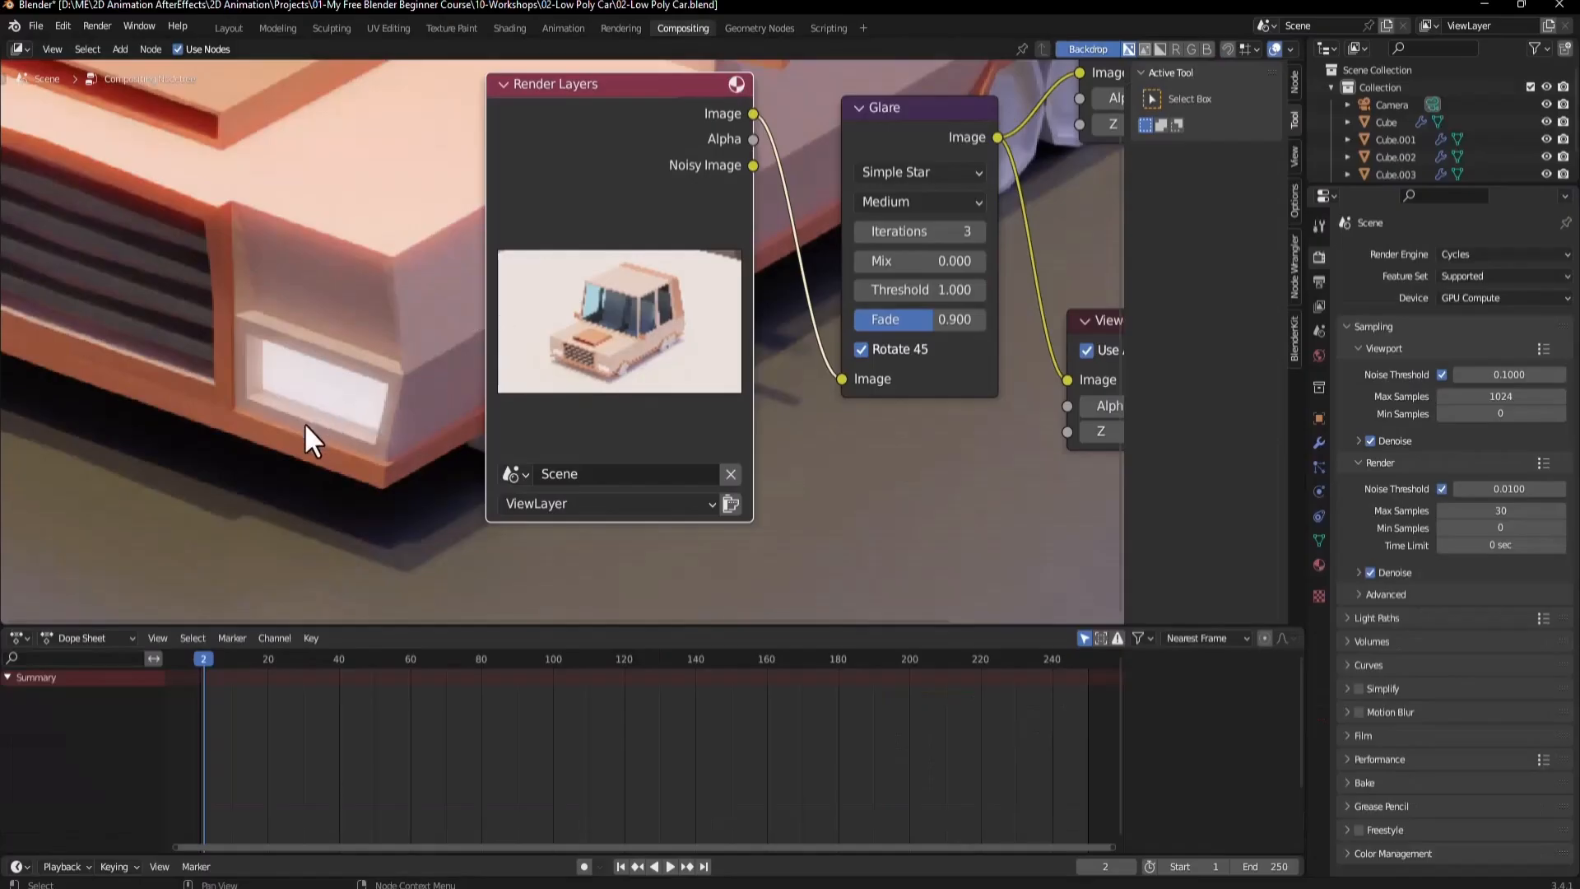
middle_drag(304, 422, 381, 385)
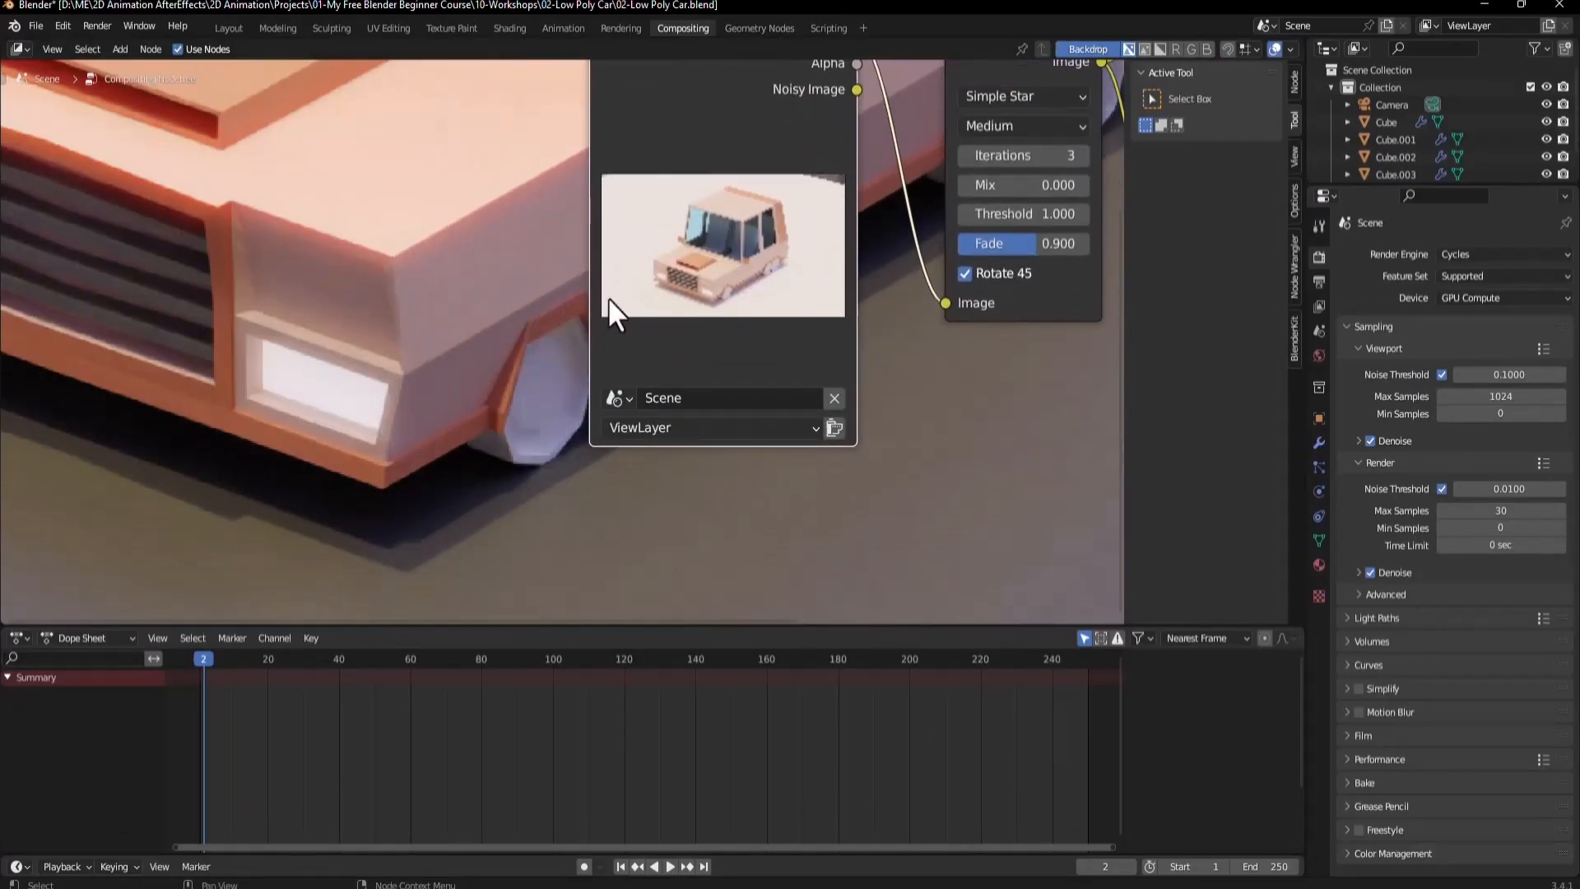
click(1014, 95)
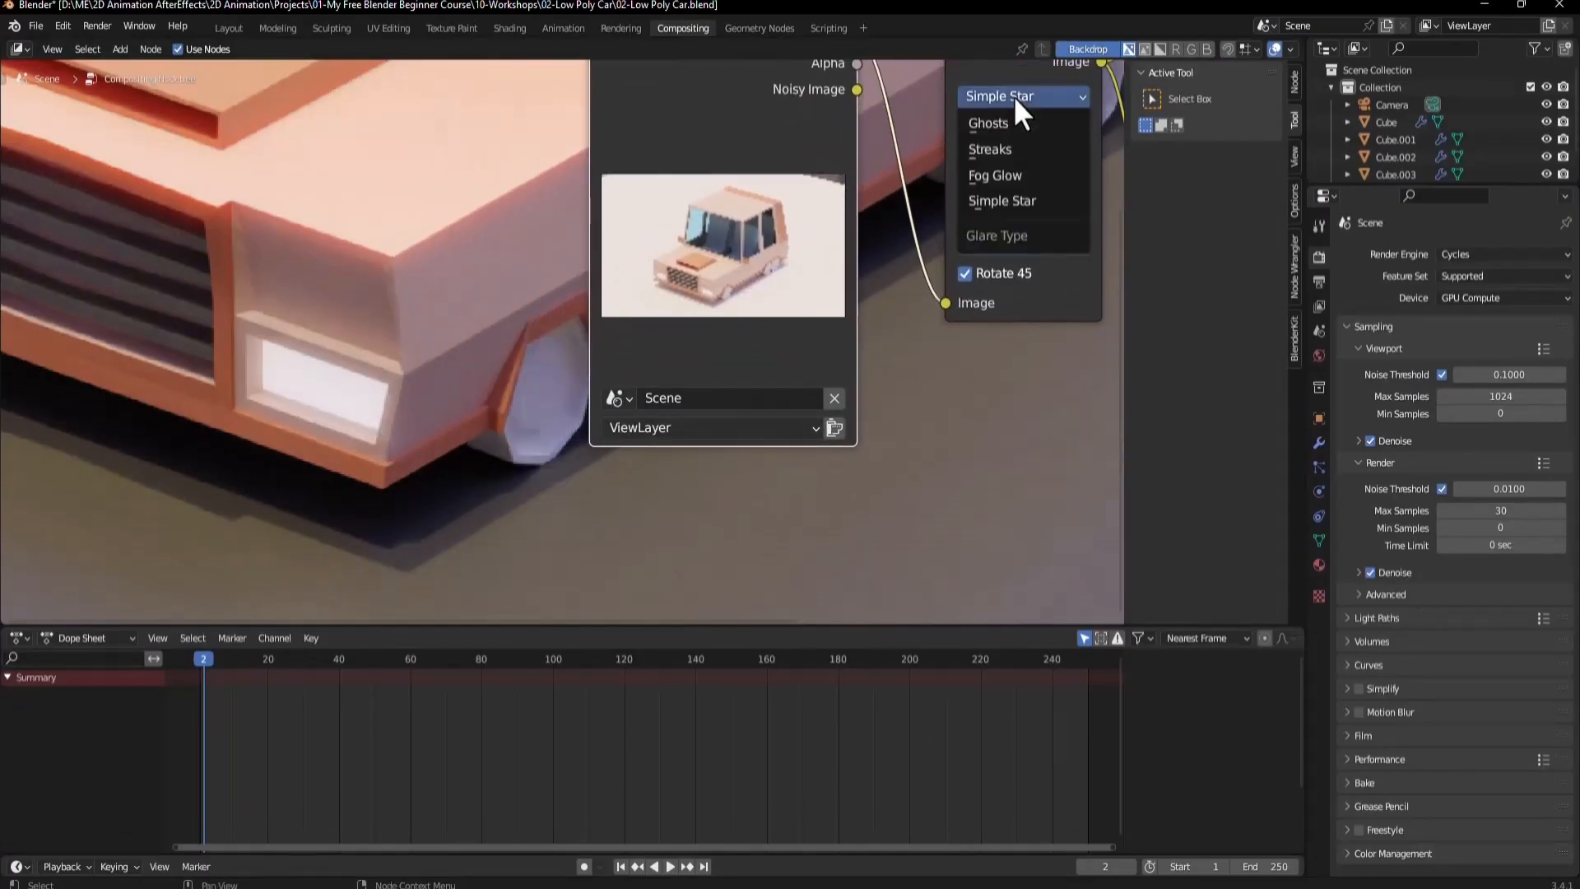
click(997, 175)
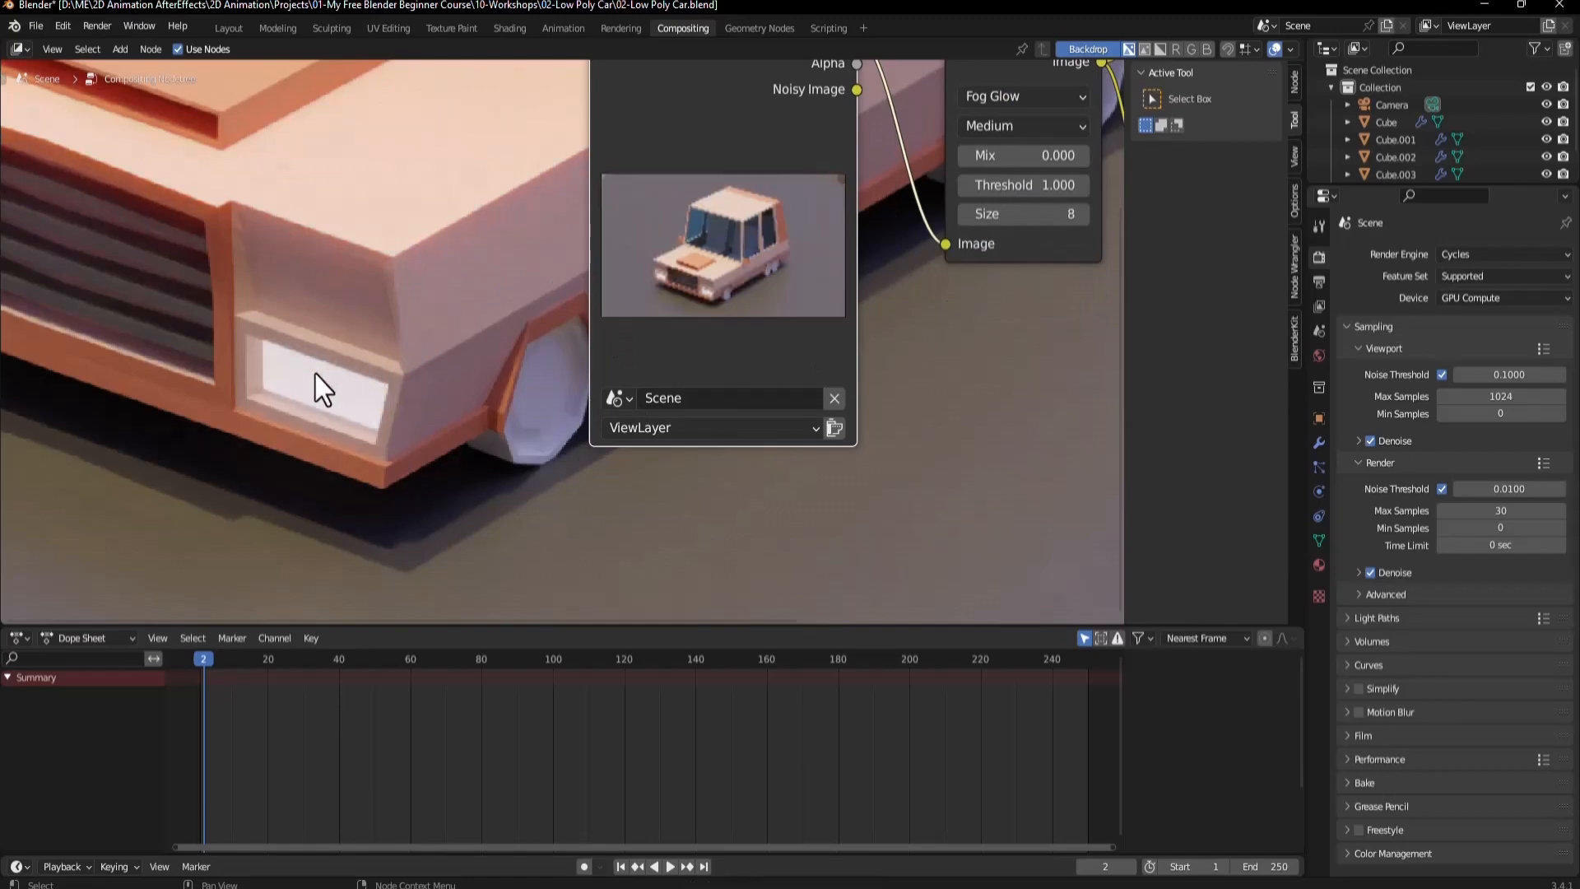
click(1024, 99)
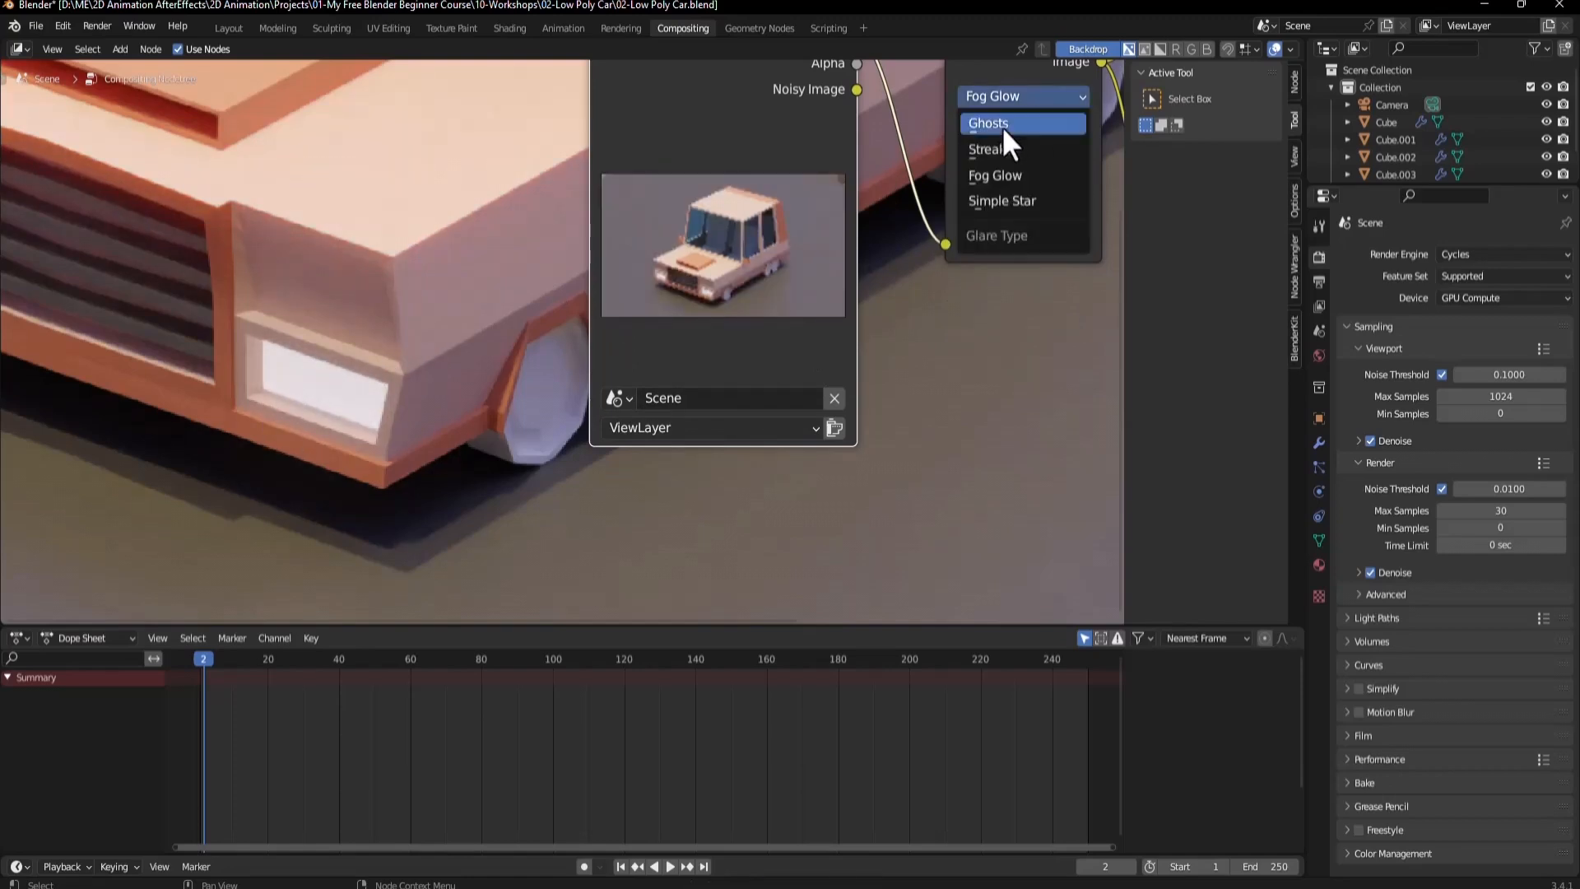
click(1001, 125)
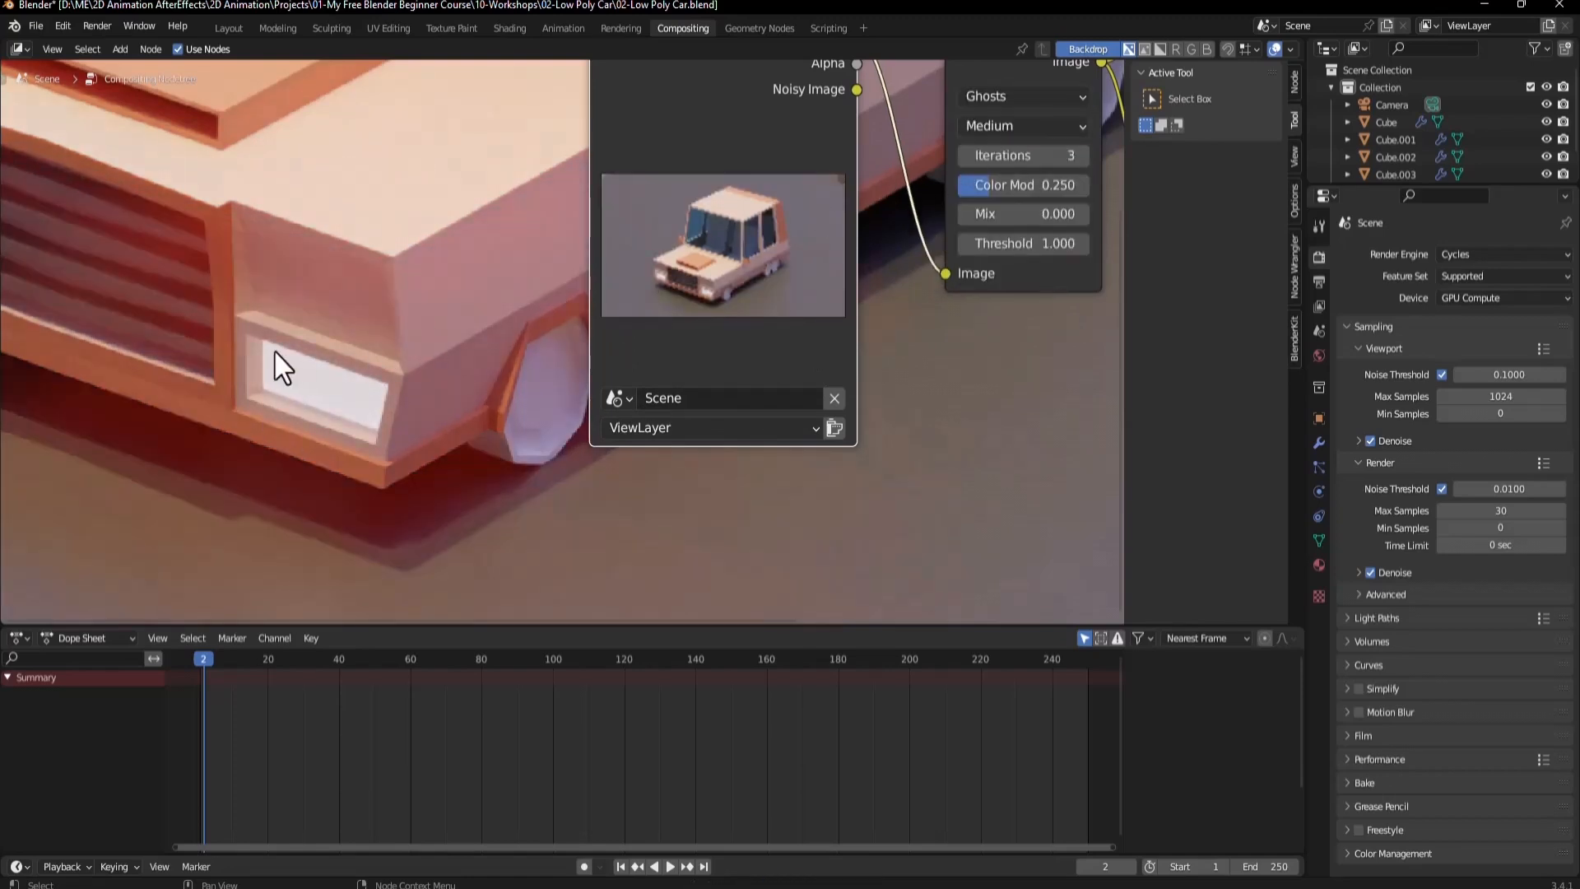
With more of the car in the backdrop, try the Streaks glare type and settle on Fog Glow.
scroll(314, 433, down, 2)
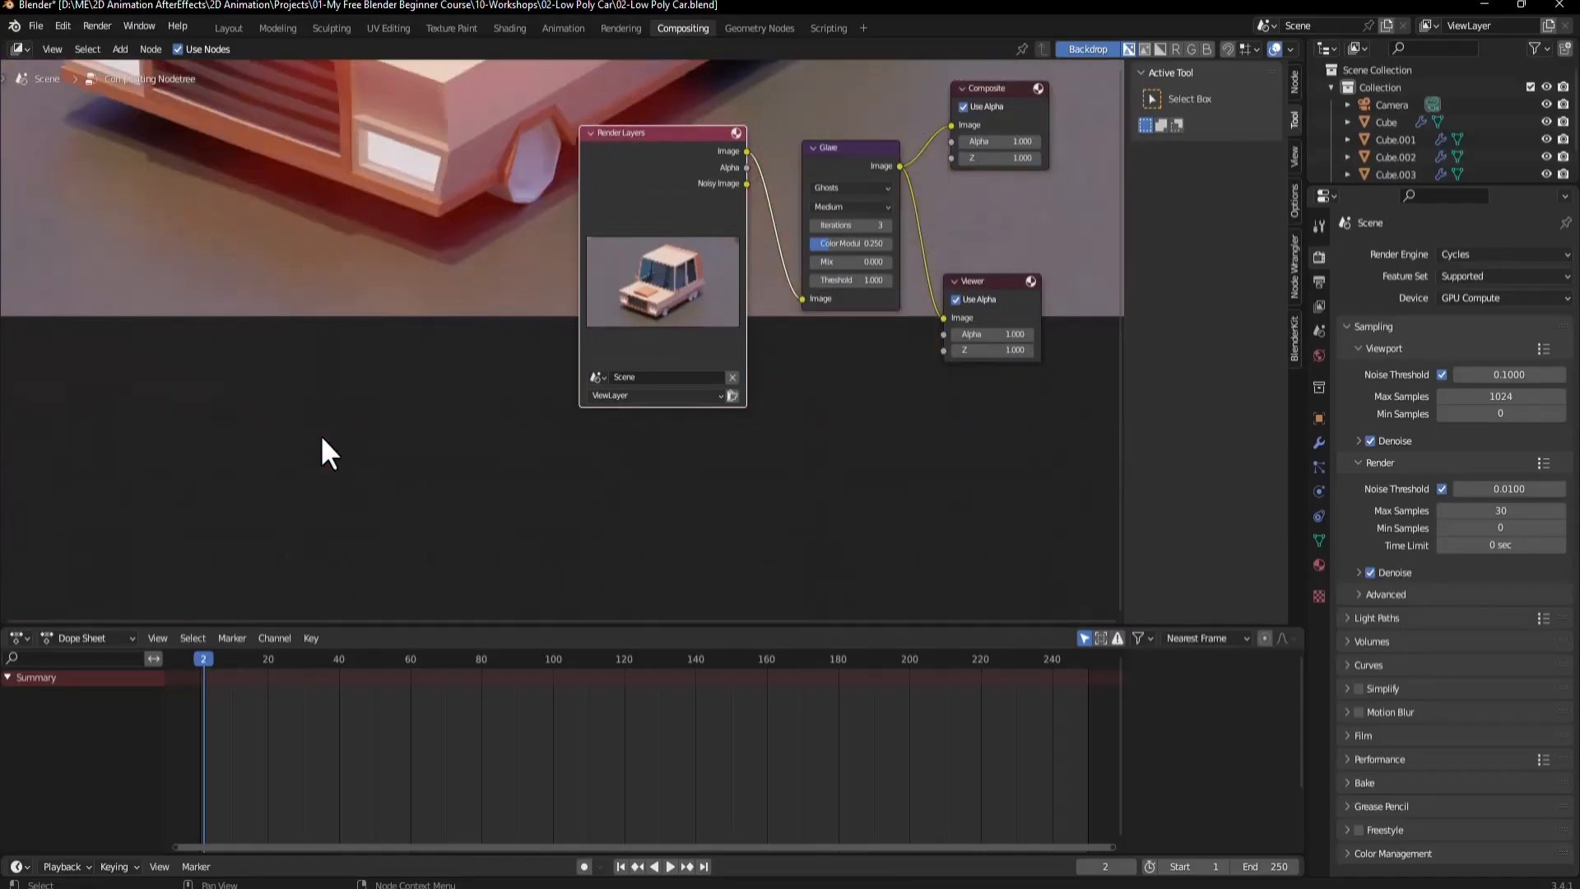
alt+middle_drag(377, 329, 319, 573)
key(v)
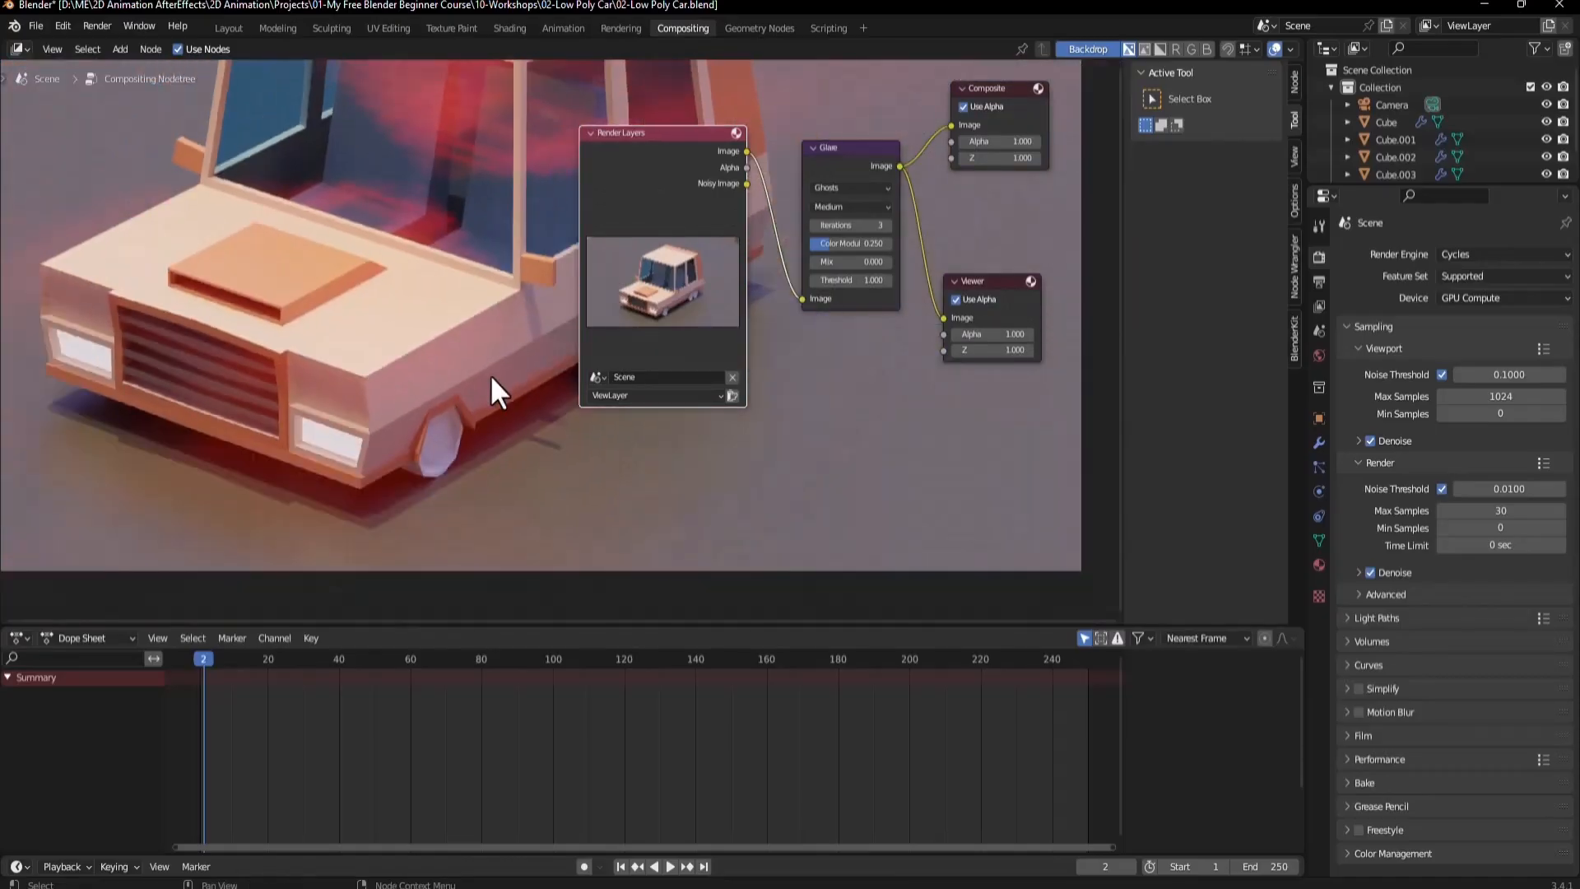
alt+middle_drag(418, 313, 406, 417)
click(849, 176)
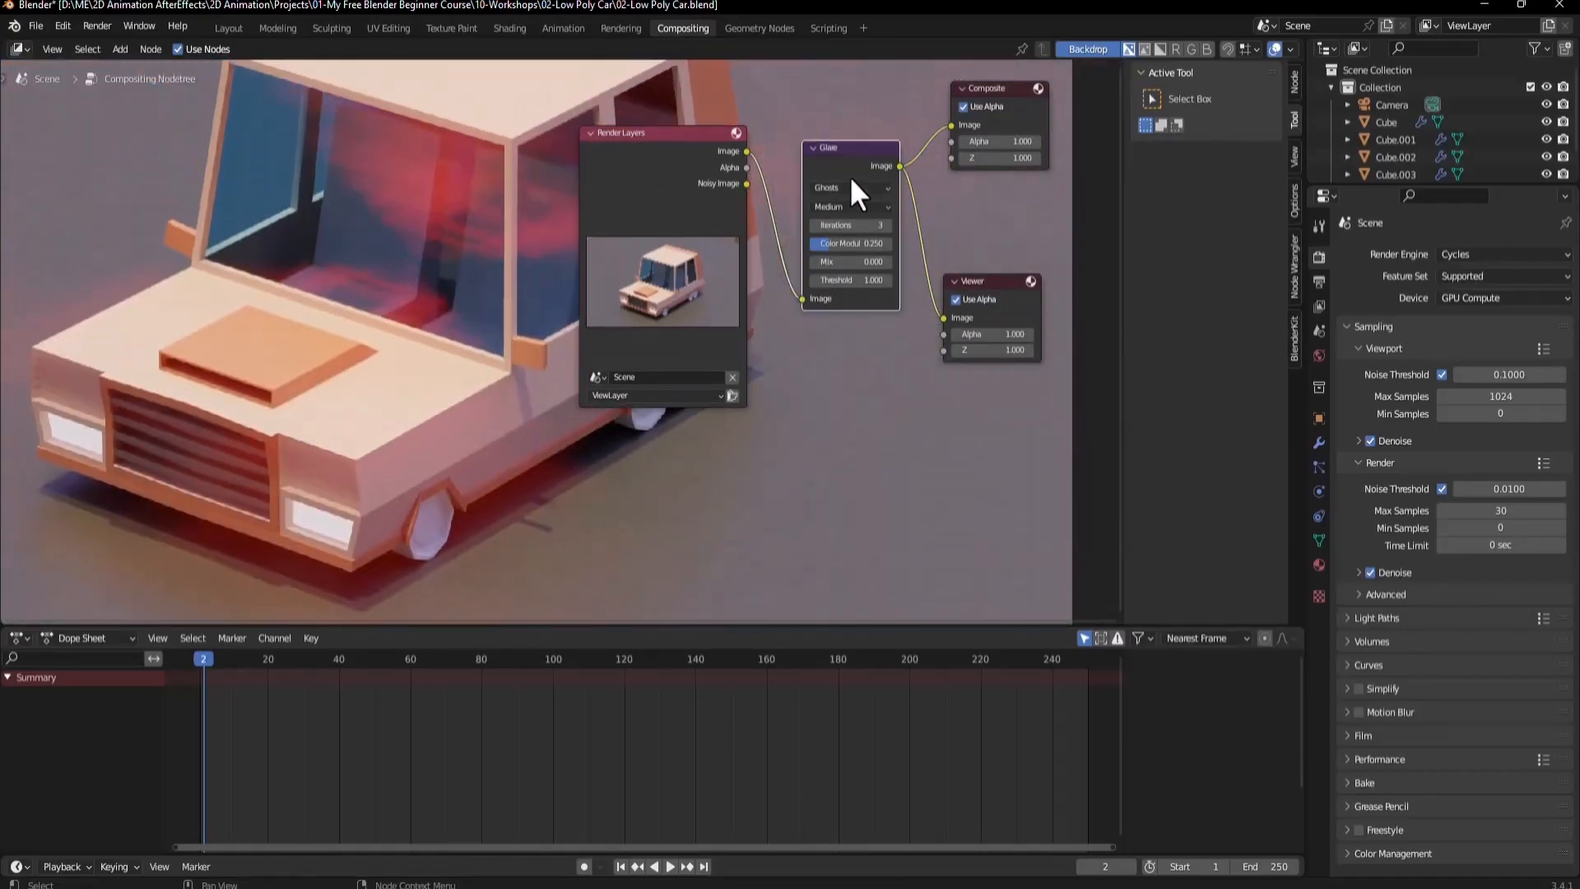
click(845, 187)
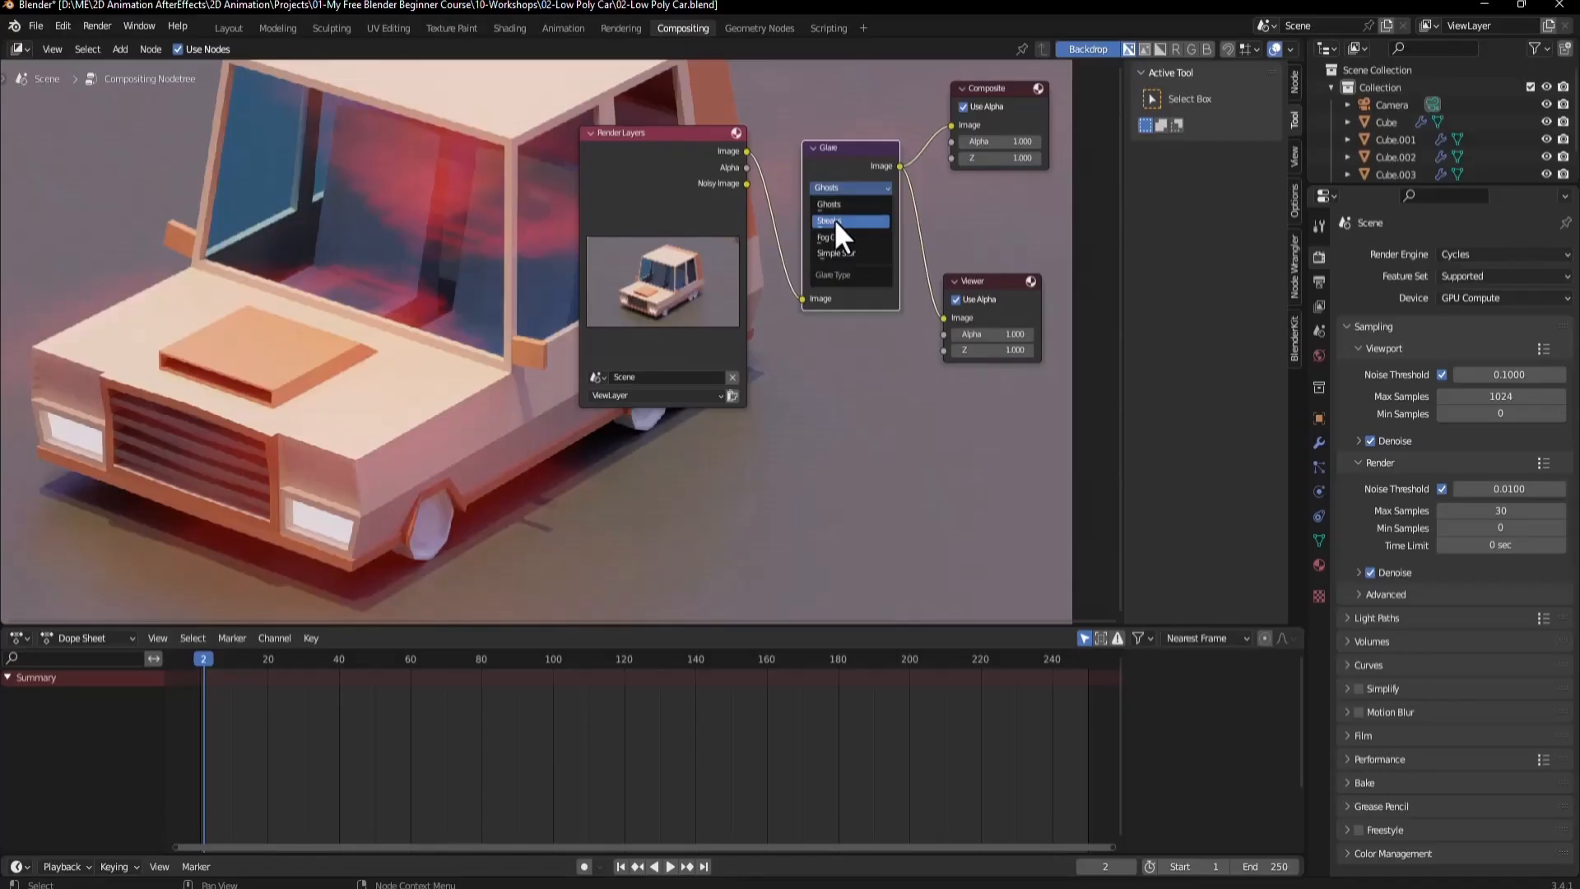
click(834, 221)
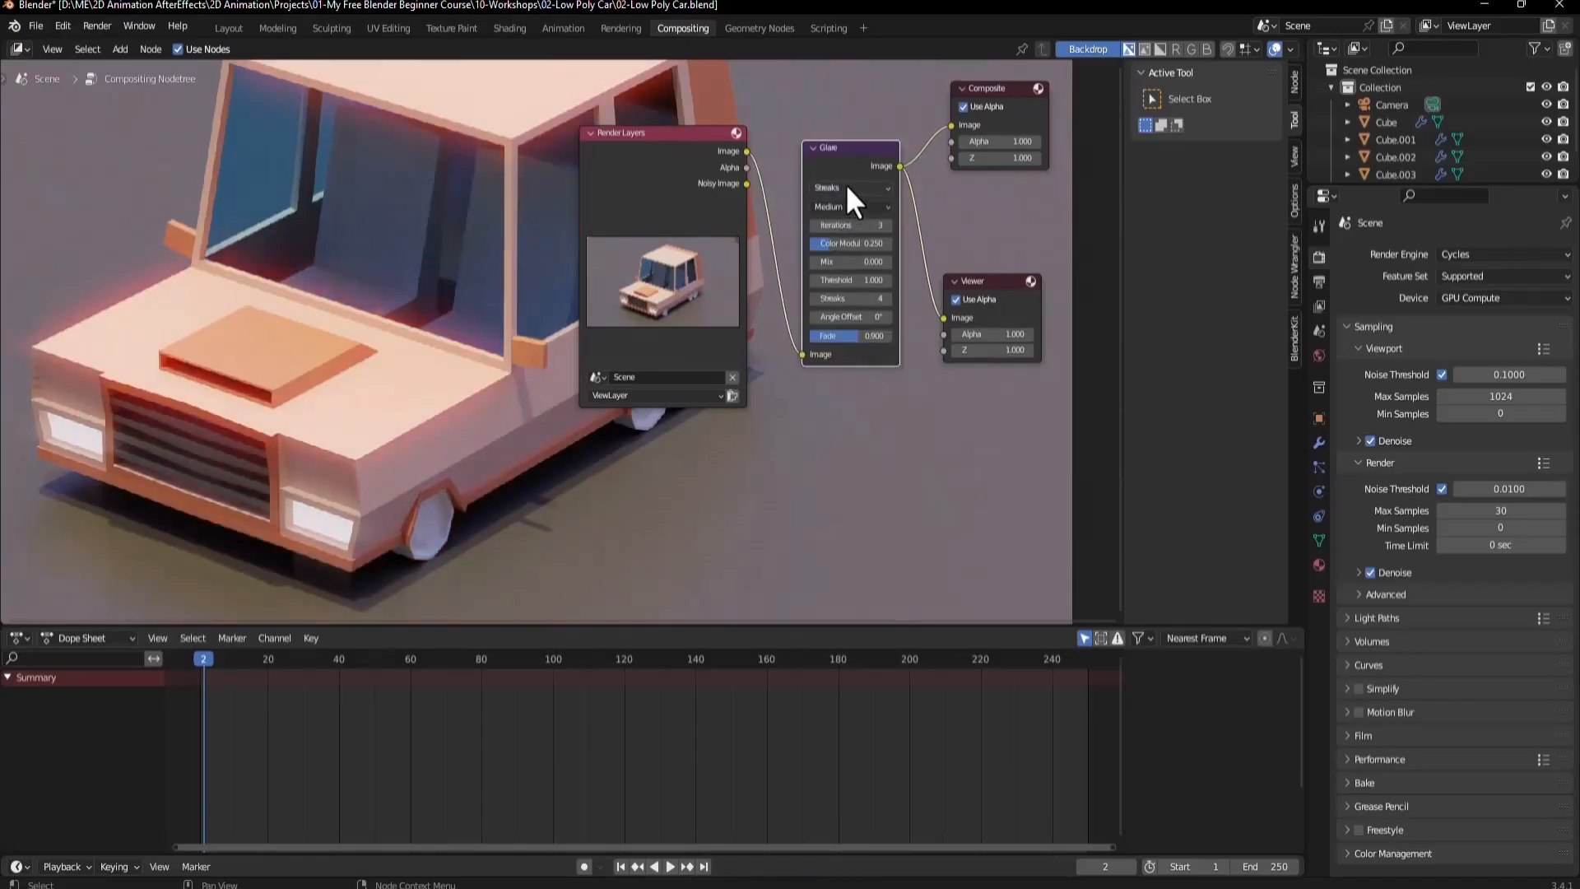
click(847, 187)
click(841, 232)
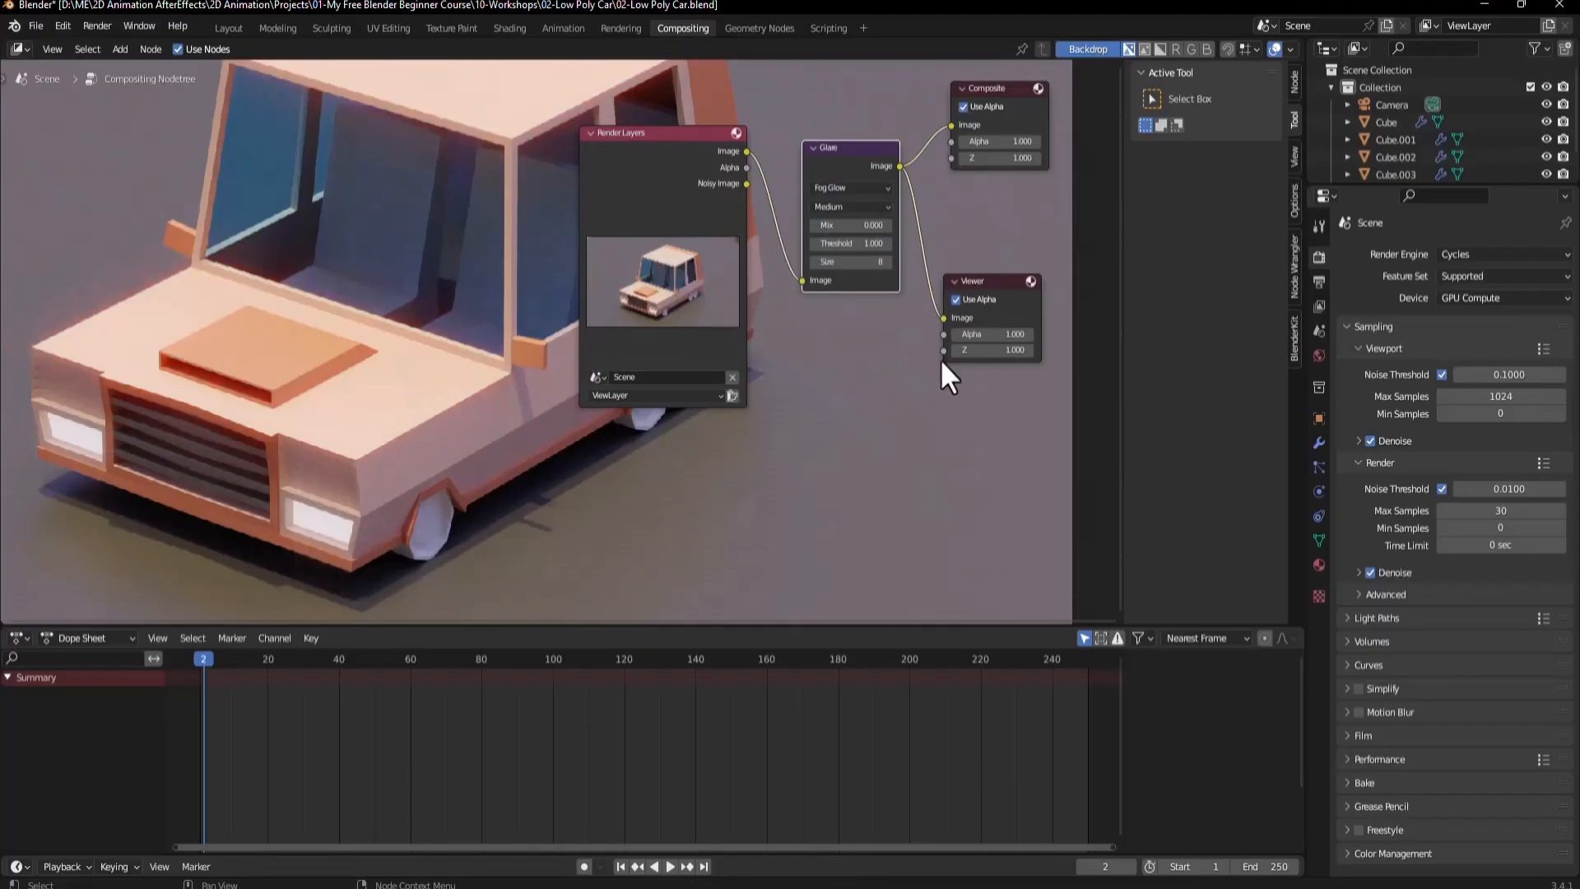
Try a mix of 1.5 on the Glare node, then settle on a mix of 0.2.
click(848, 224)
text(1.5)
key(Return)
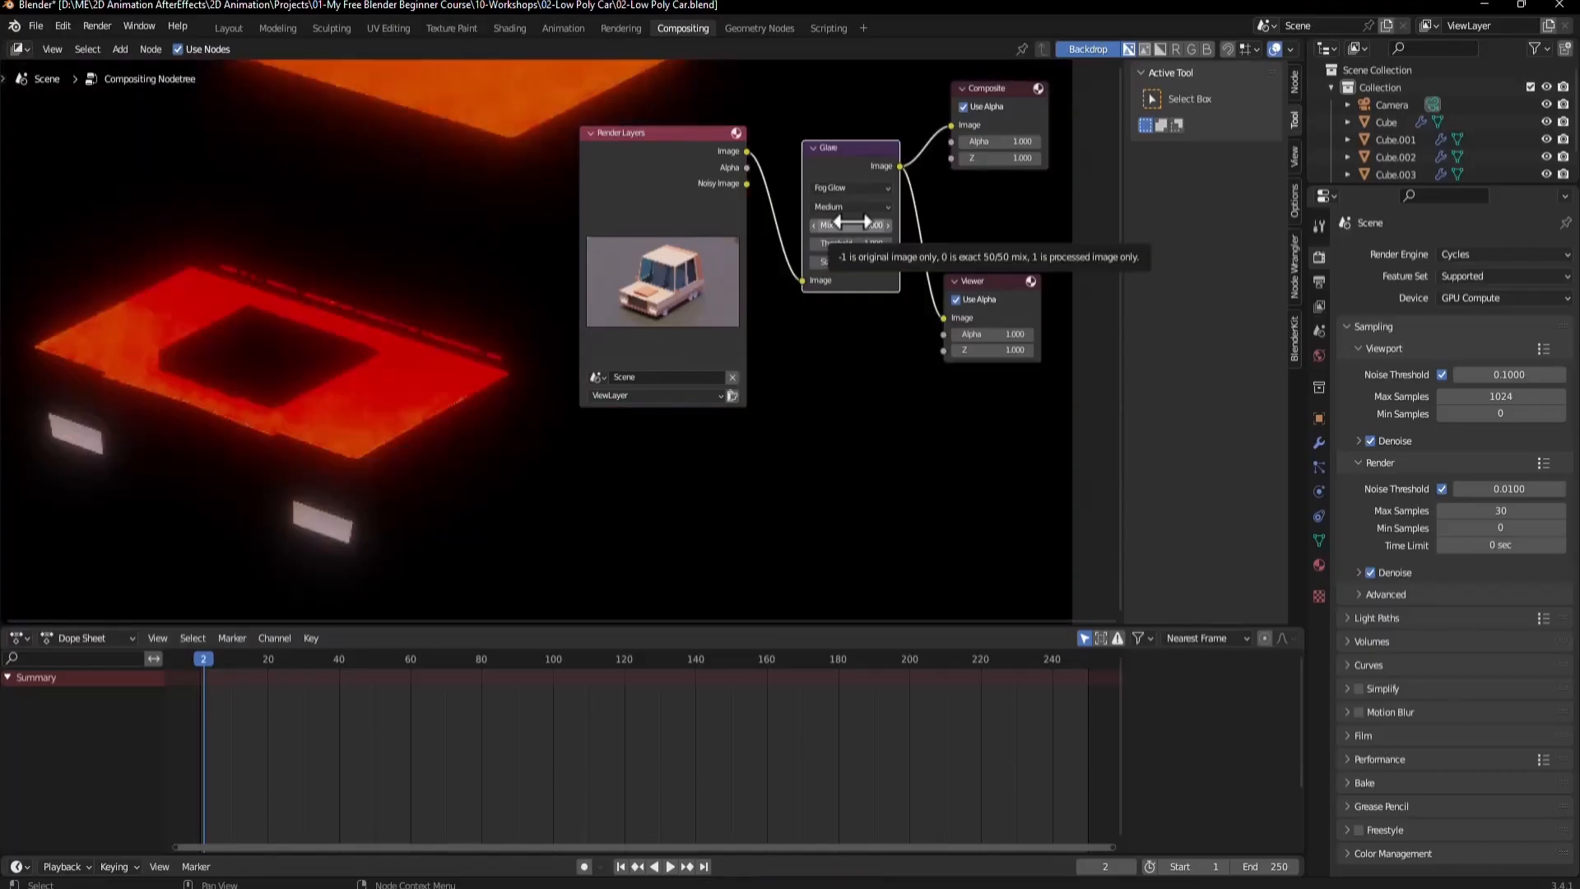
click(852, 224)
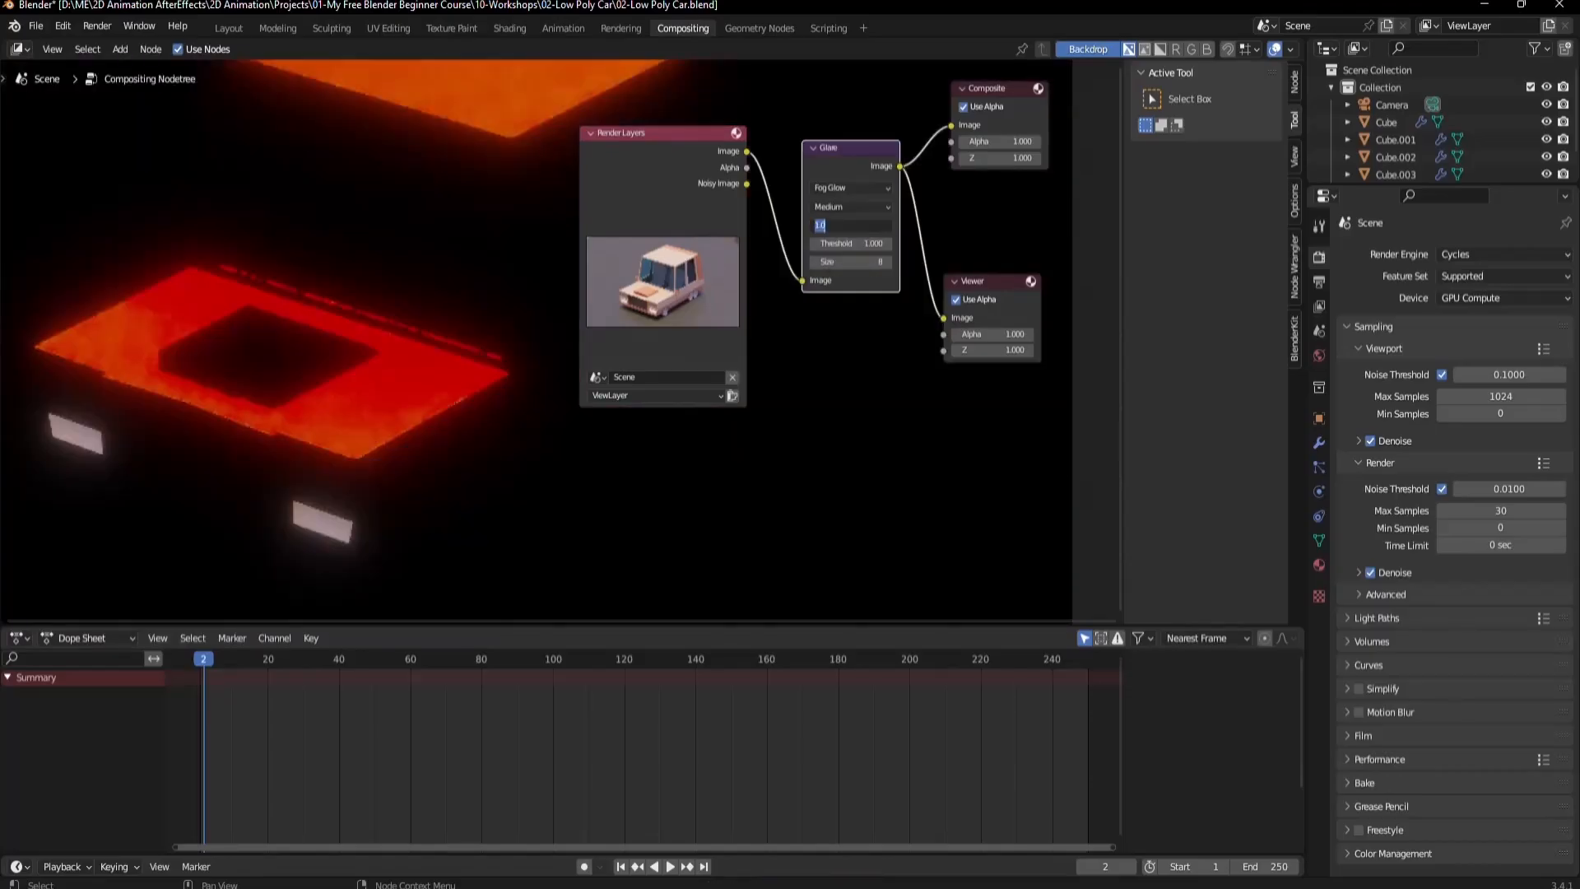
text(0.2)
key(Return)
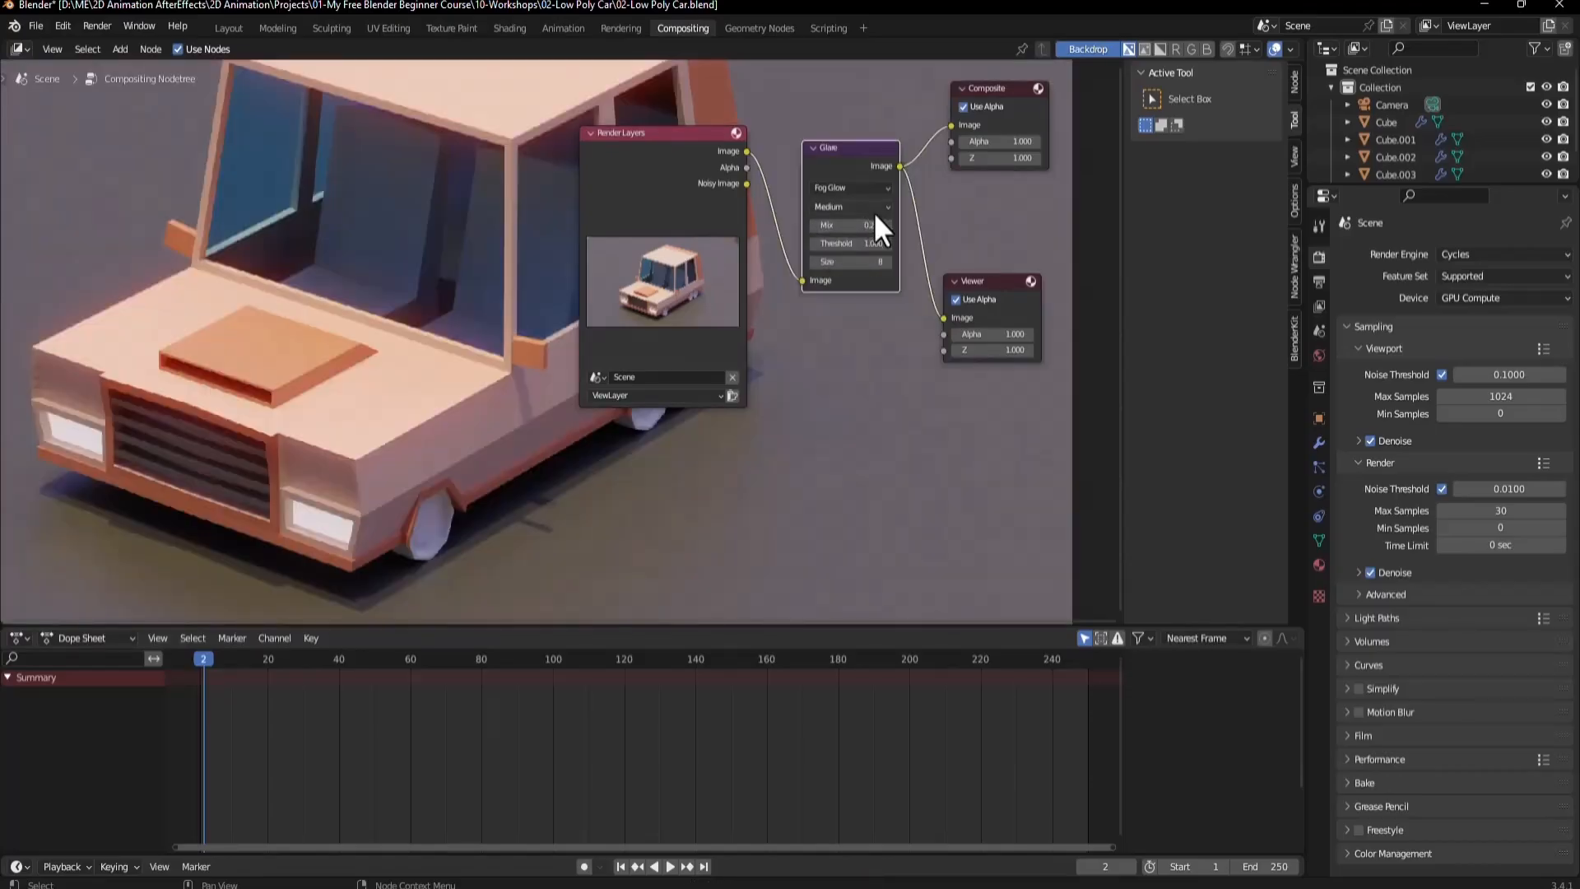
scroll(270, 532, up, 1)
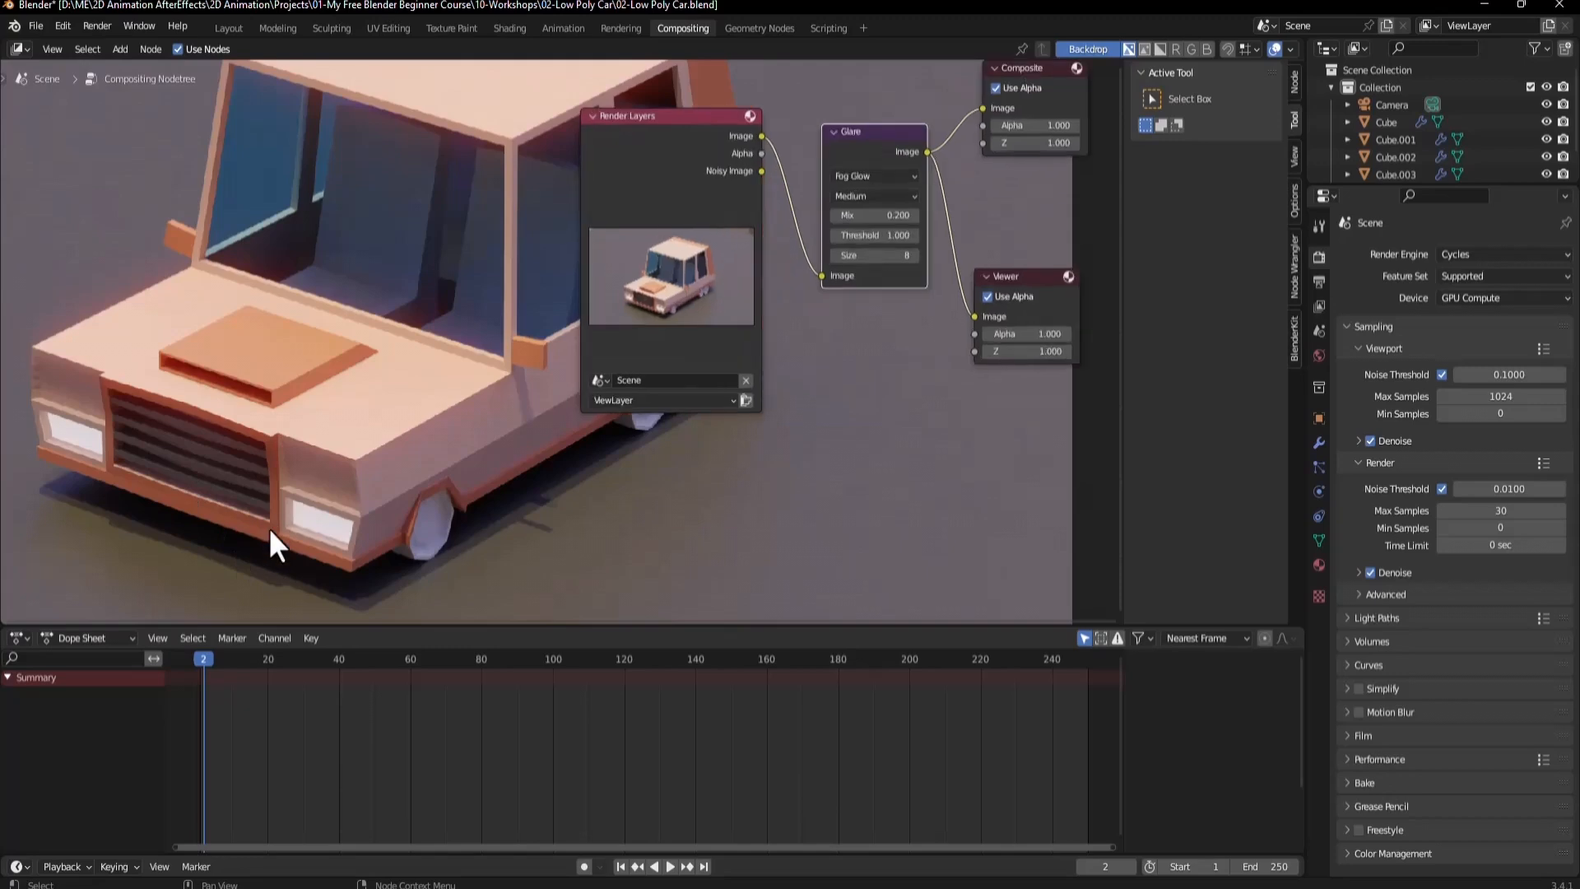
Return to the Layout workspace and compare the car in the rendered camera view with the reference image.
click(229, 29)
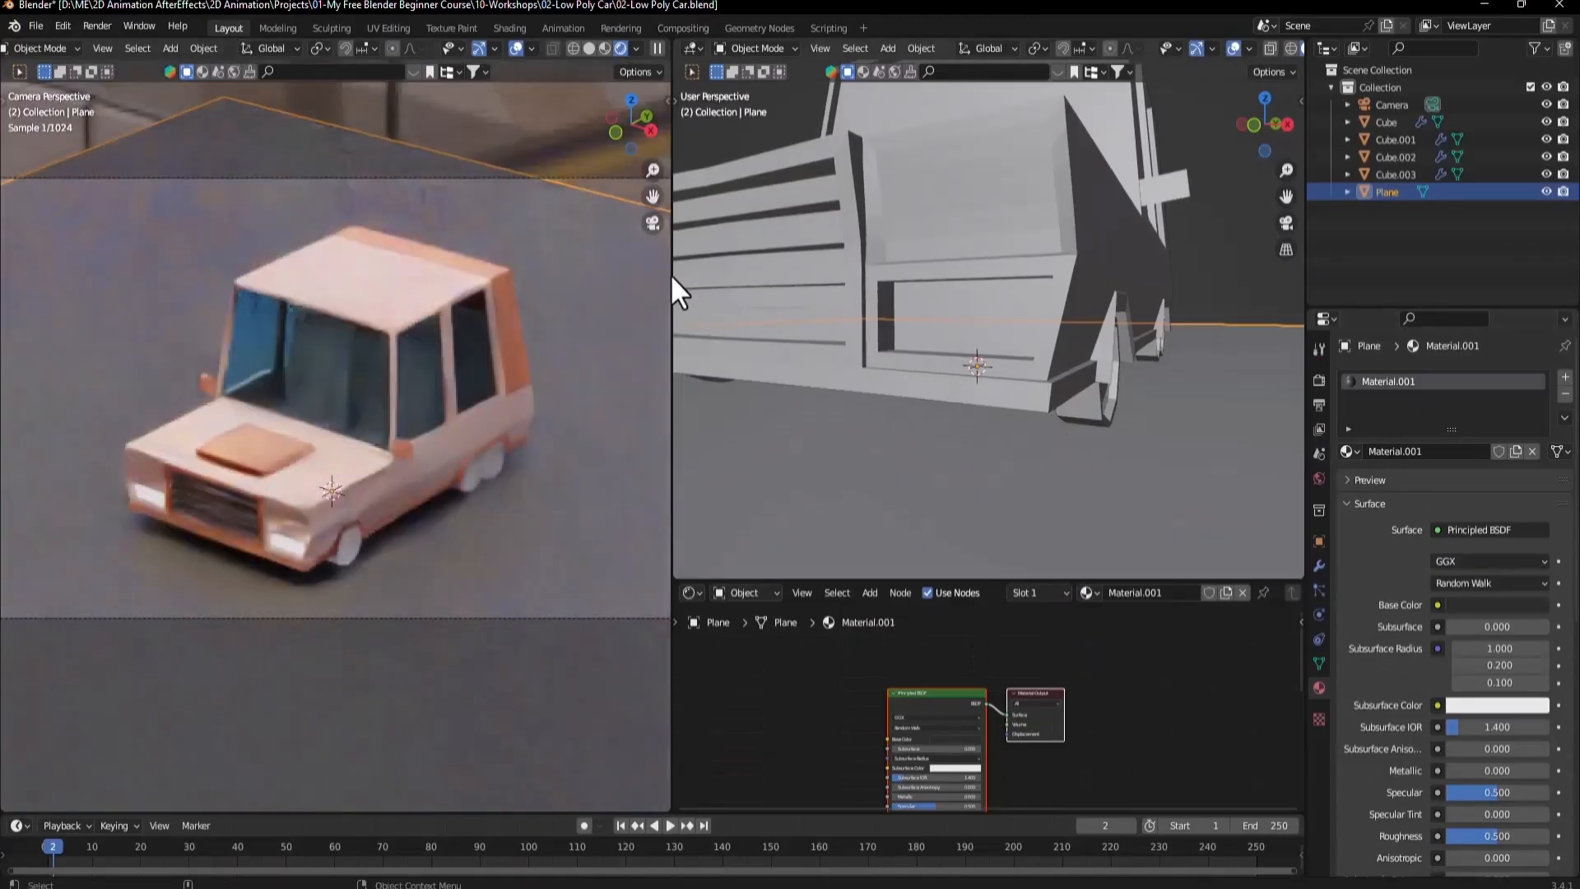
scroll(353, 415, up, 4)
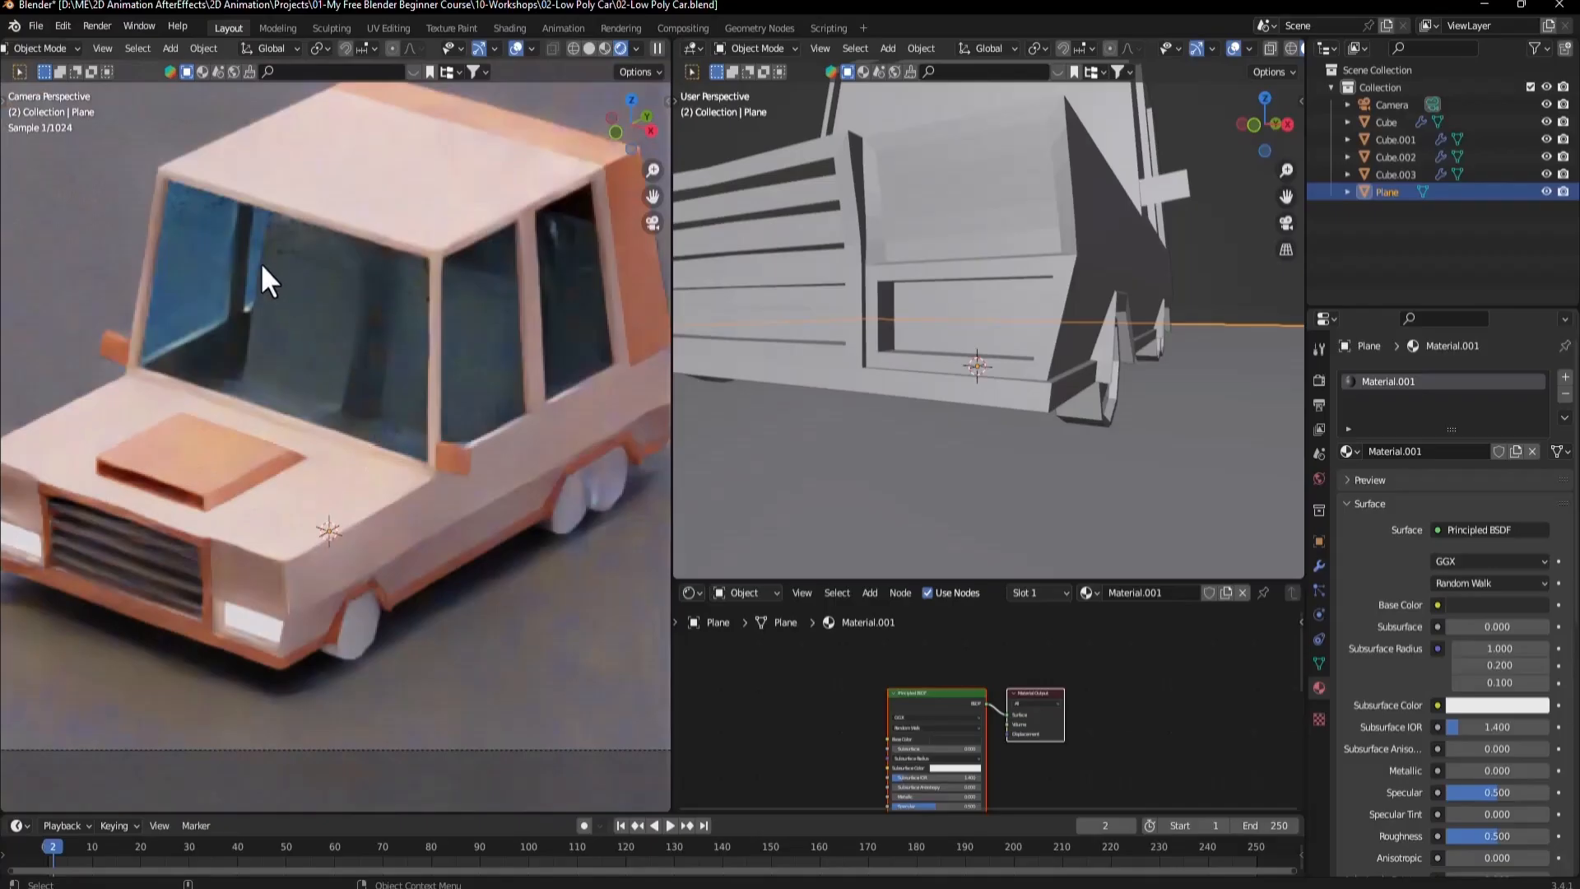
scroll(255, 300, down, 2)
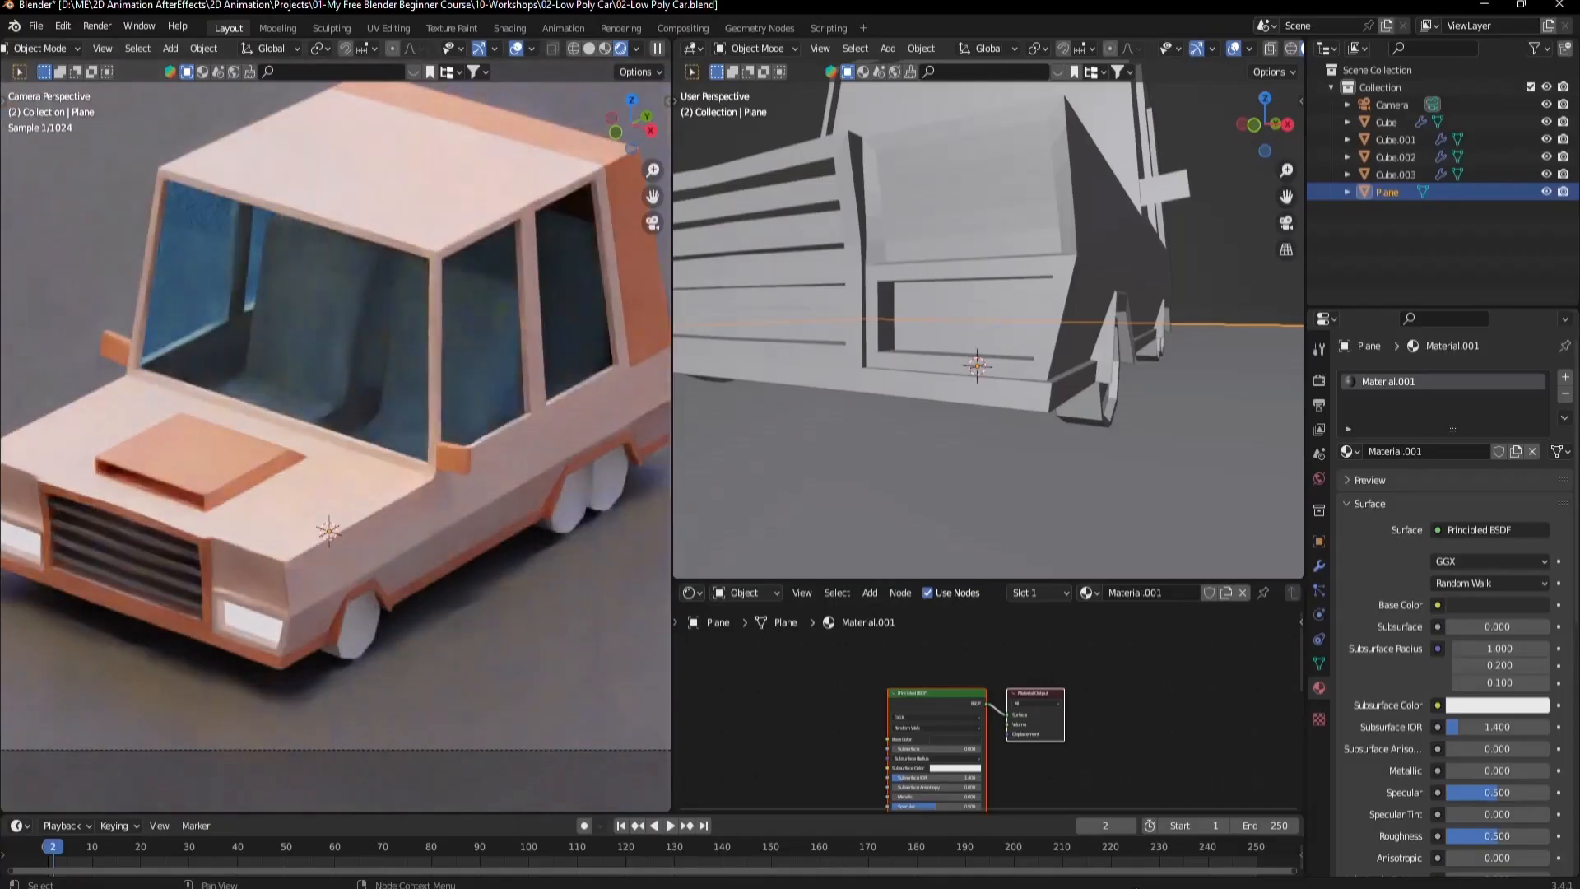
key(alt+Tab)
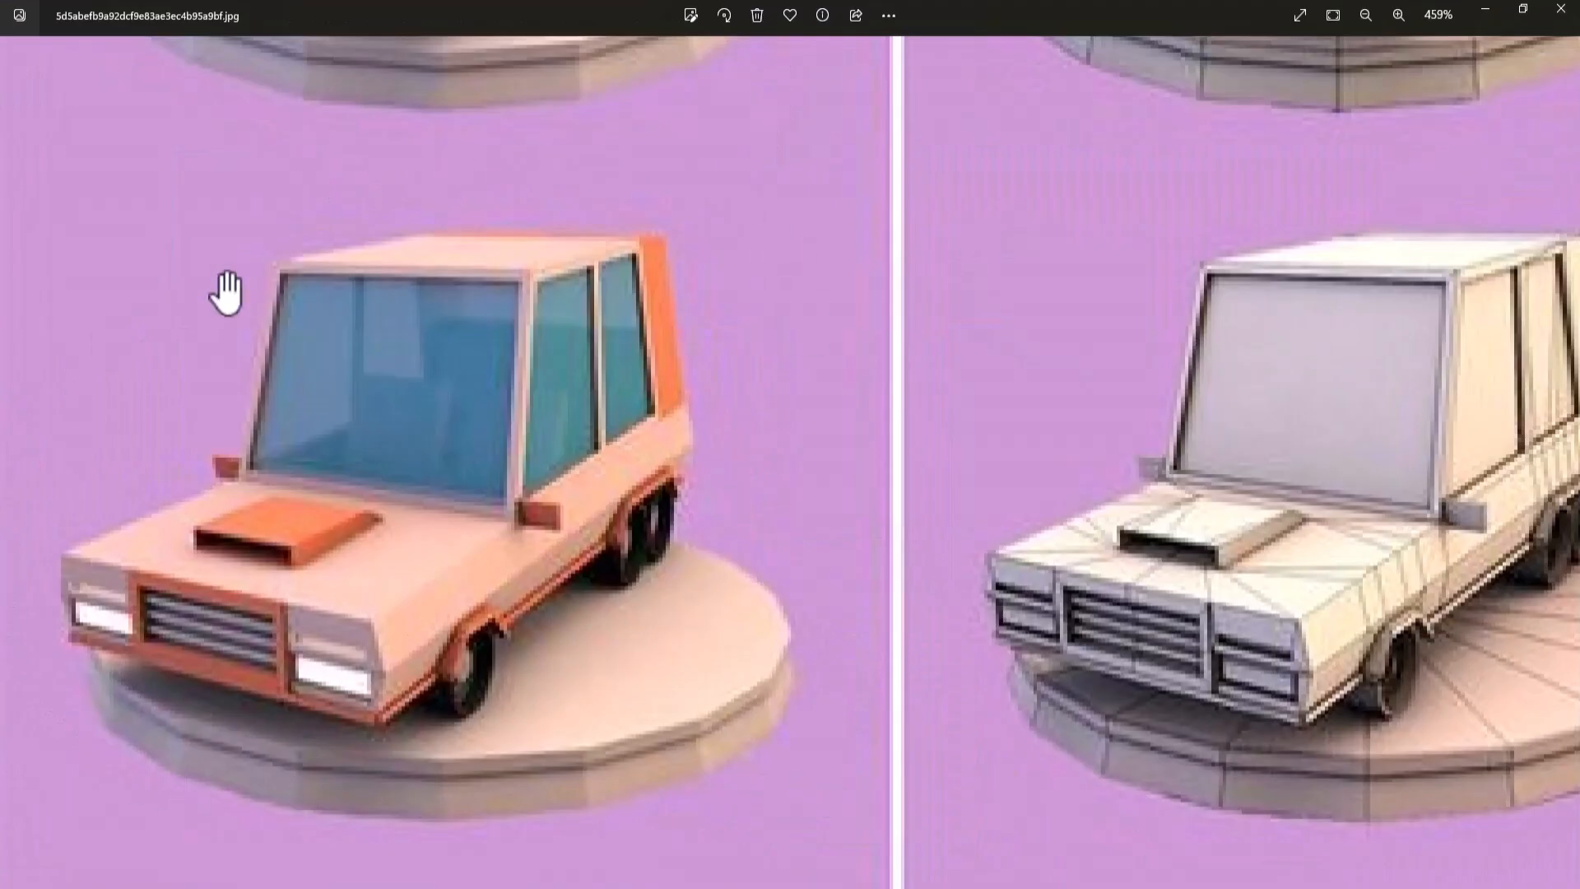
click(1484, 9)
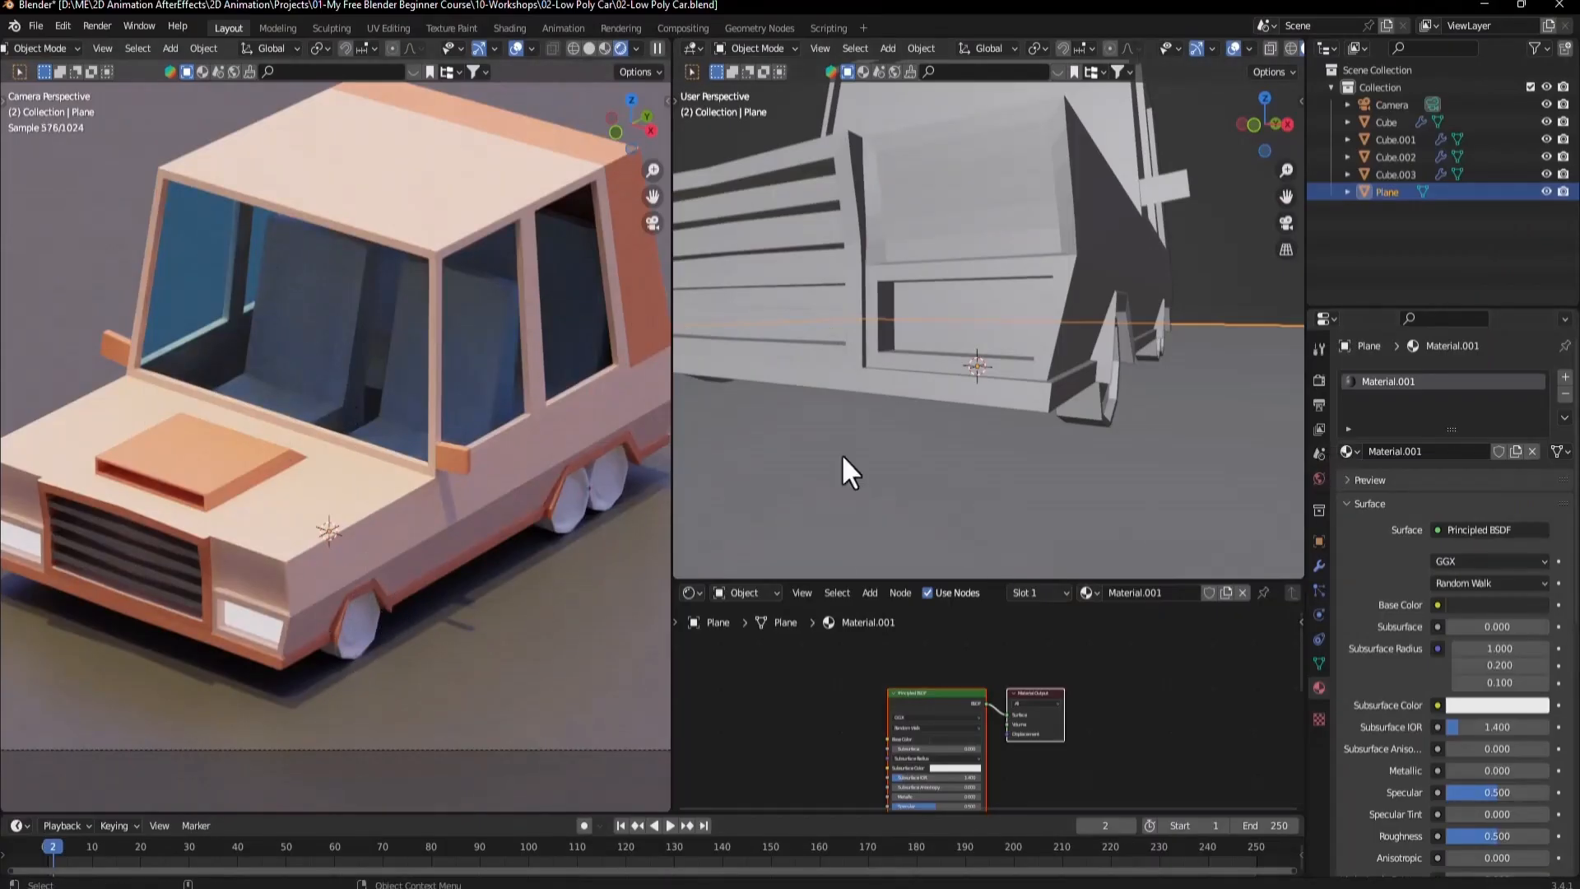
Select the front wheel object and give it a new material named Wheel.
click(1111, 418)
middle_drag(1146, 380, 1029, 420)
scroll(1021, 402, down, 3)
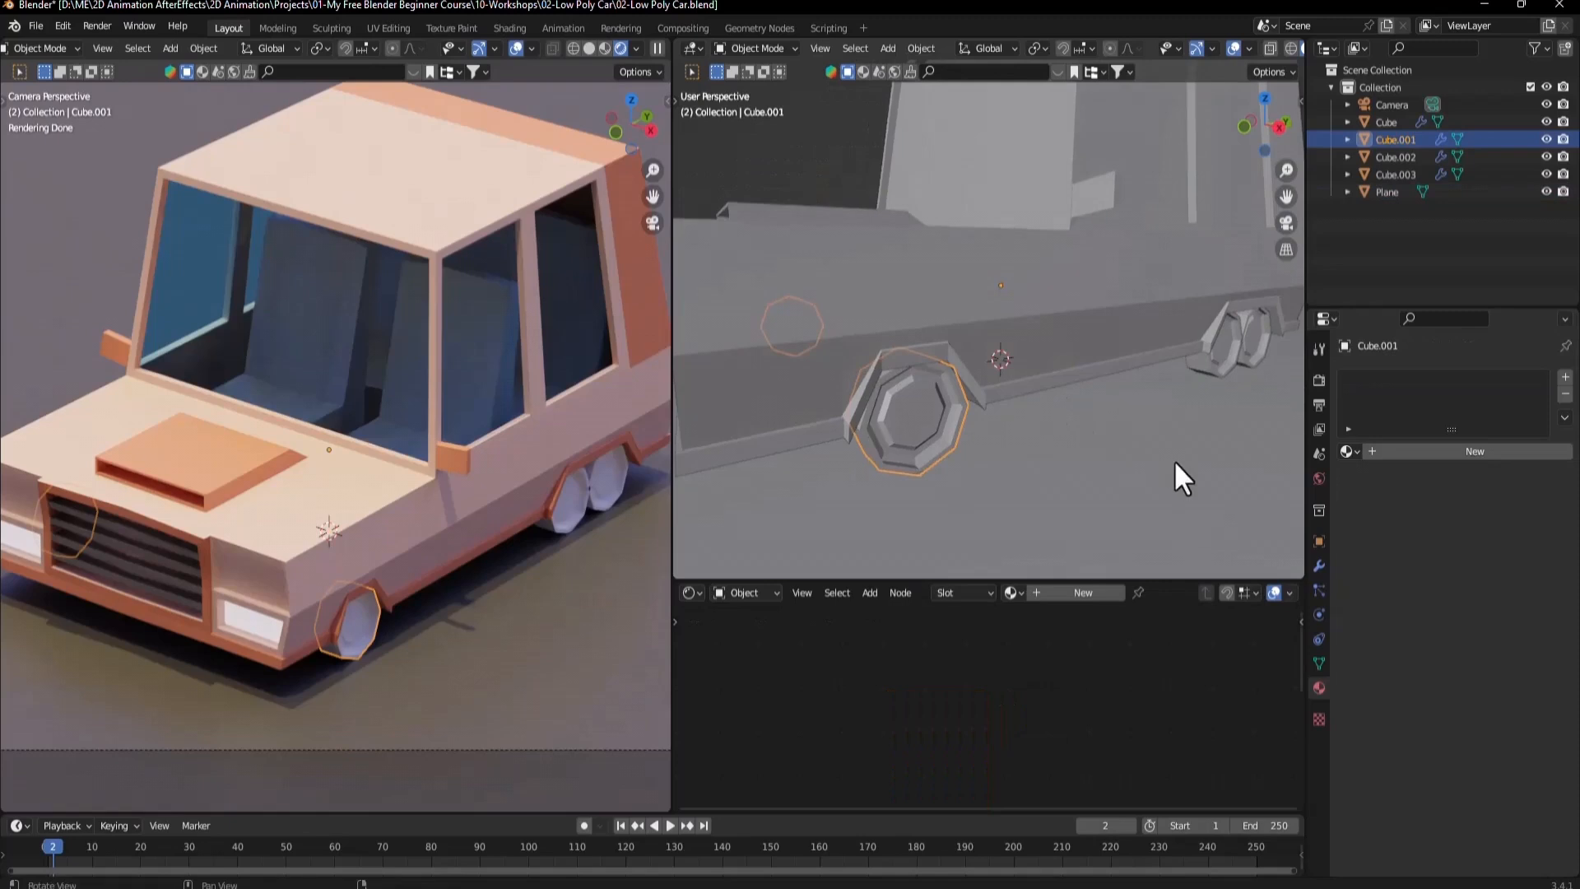
middle_drag(1182, 475, 924, 416)
scroll(929, 399, up, 3)
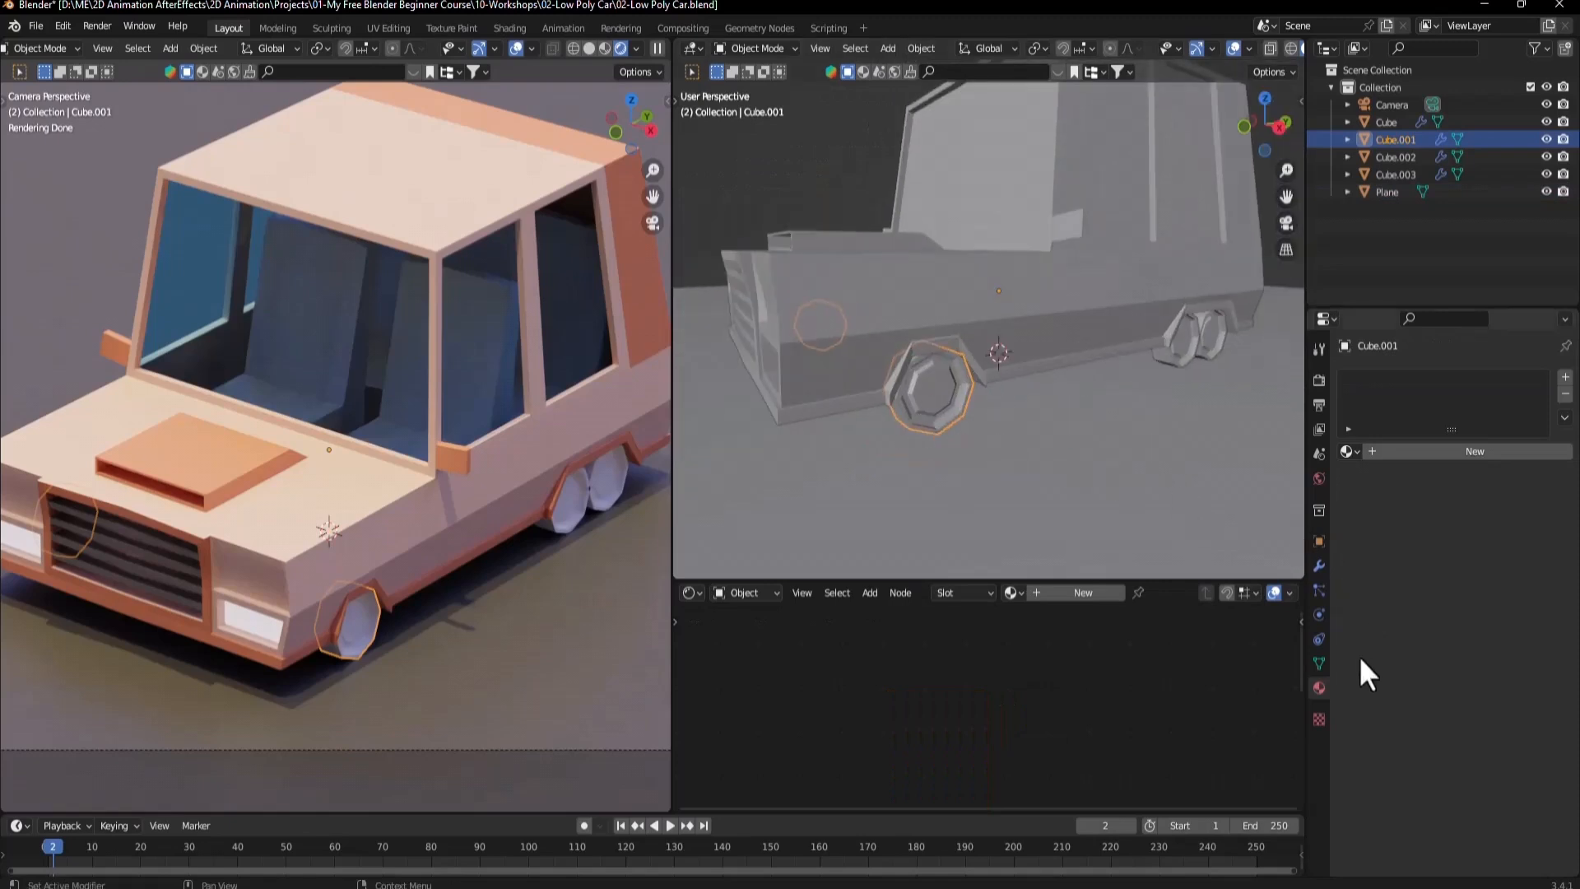
click(1420, 451)
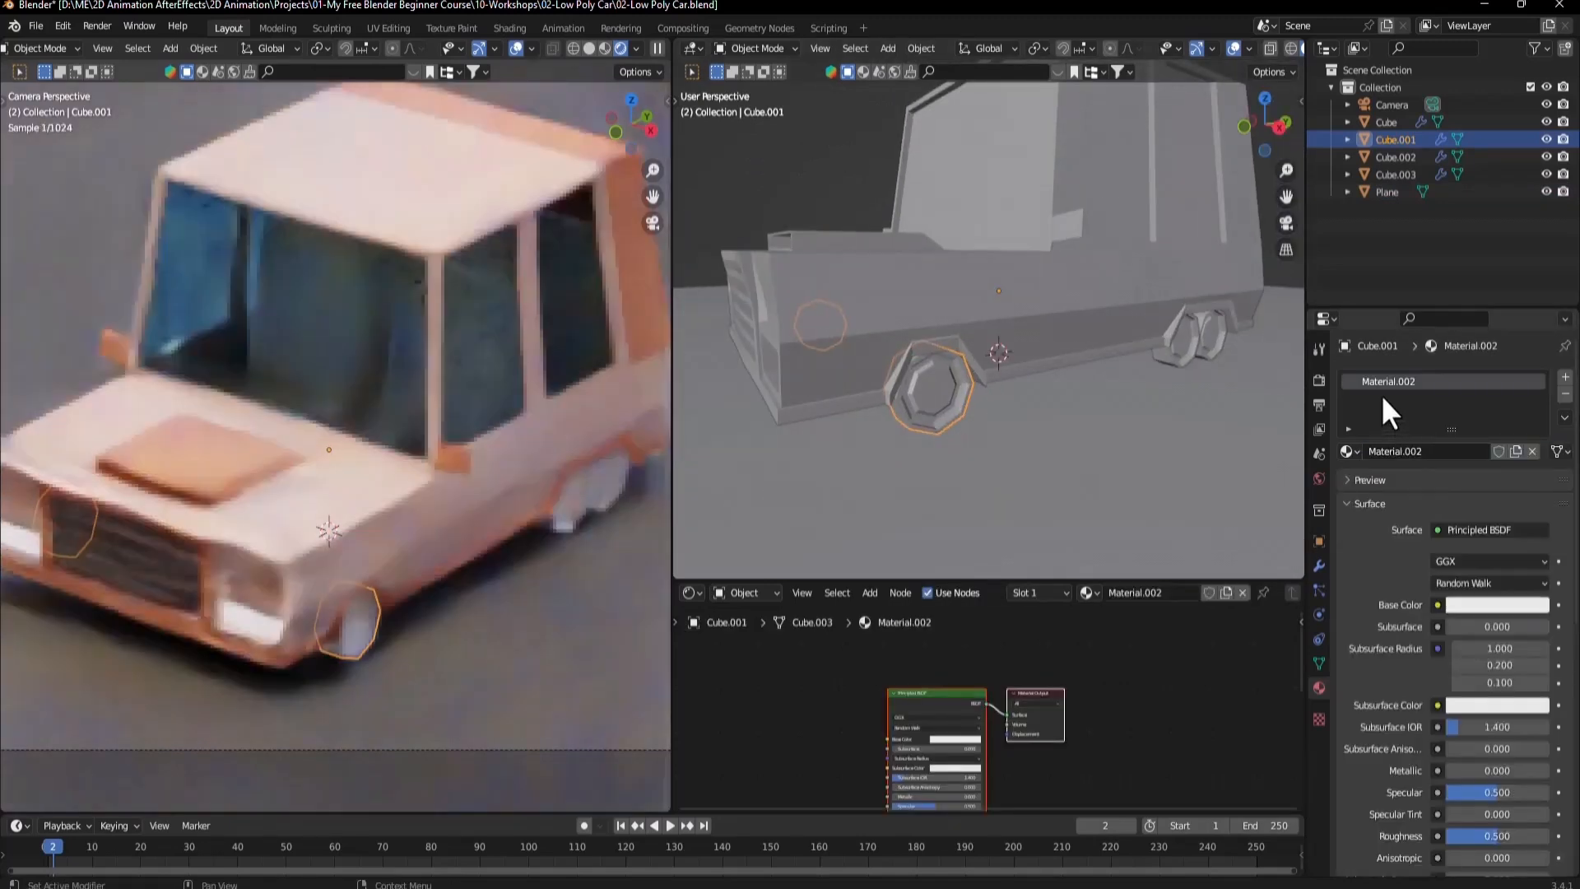
double_click(1386, 385)
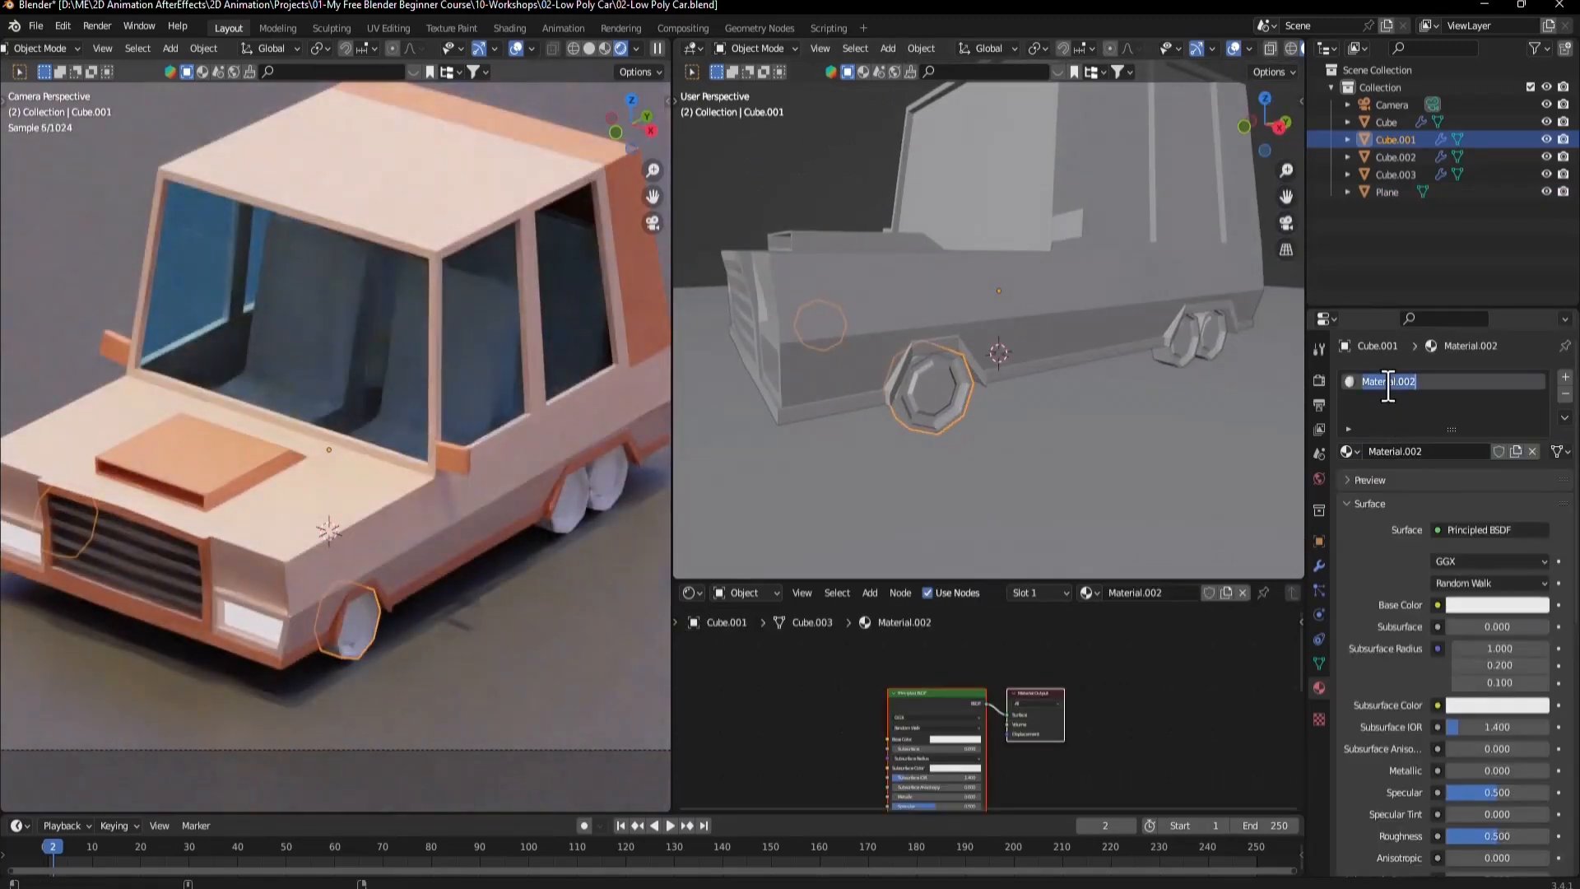
text(Wheel)
key(Return)
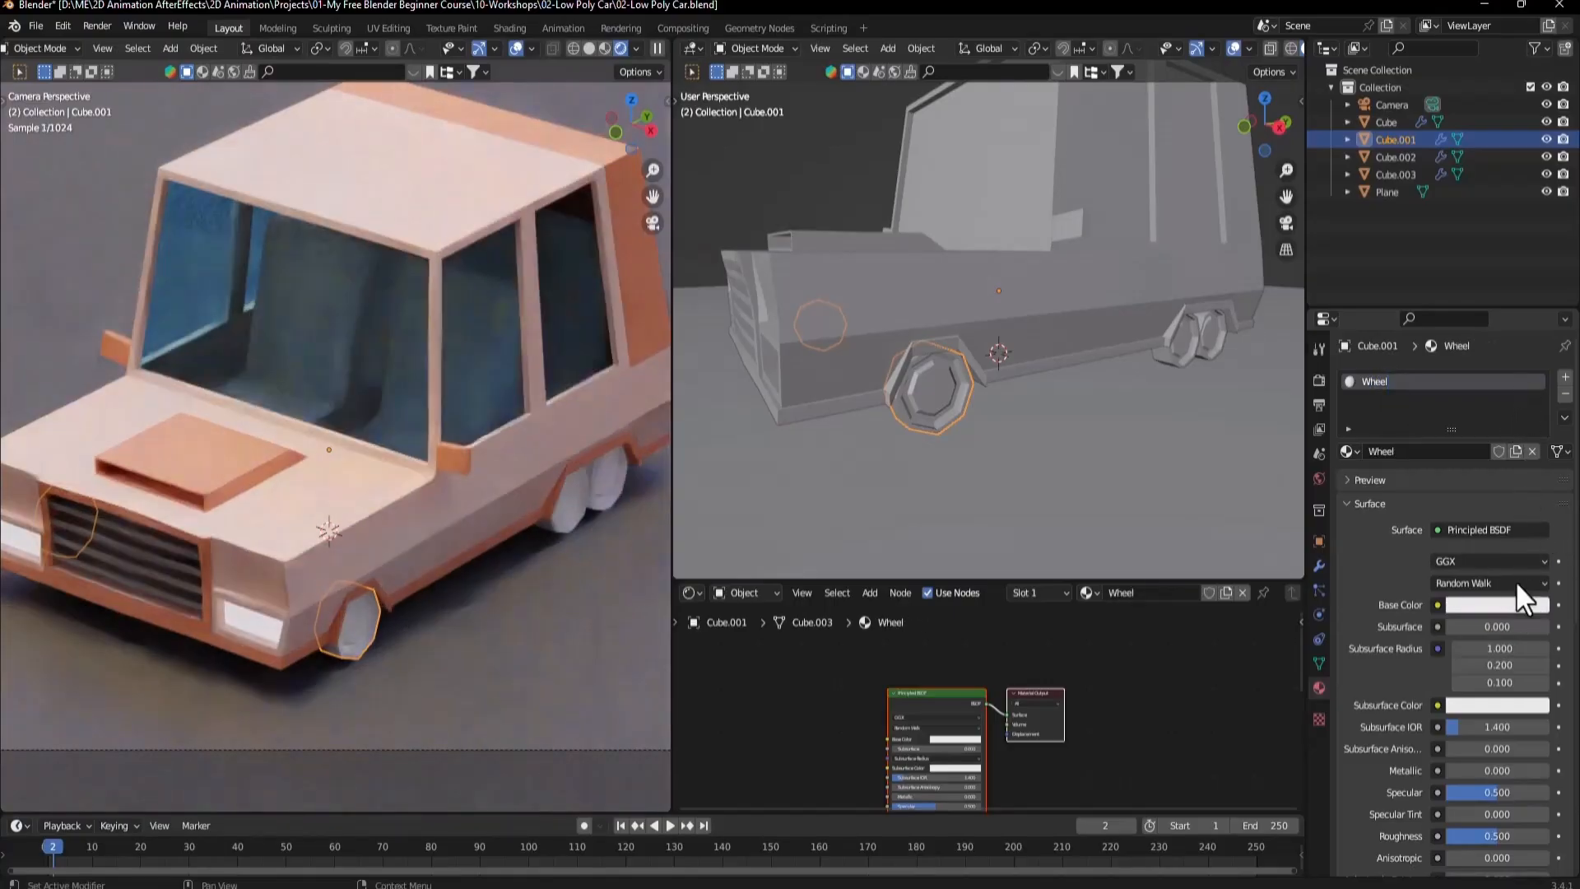
Set the Wheel material's base color to near black and its roughness to 0.650.
click(1501, 604)
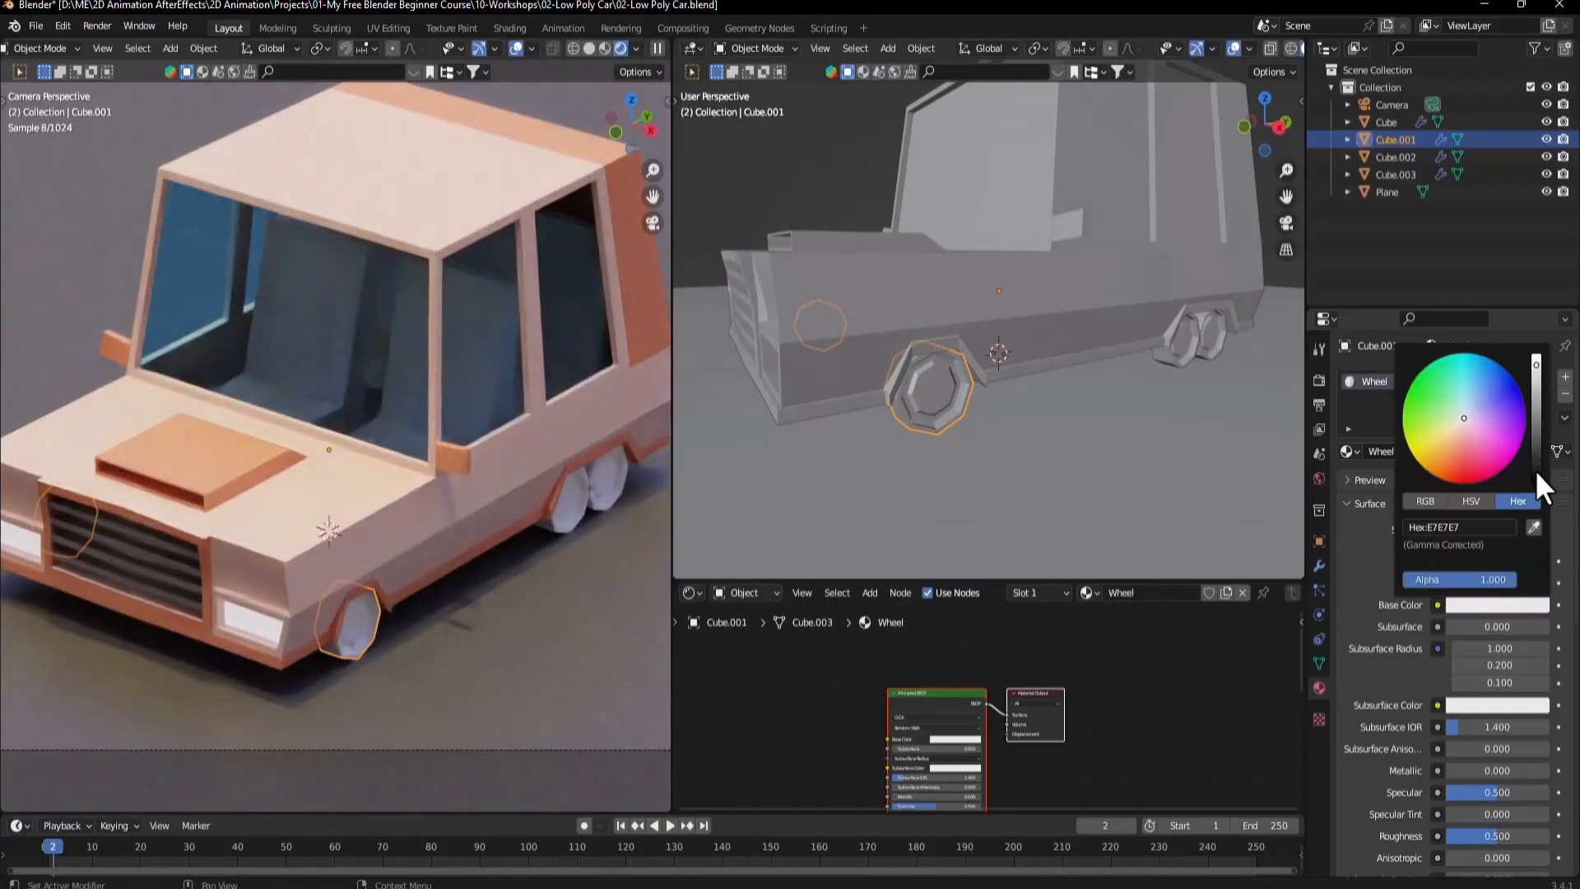
click(1534, 469)
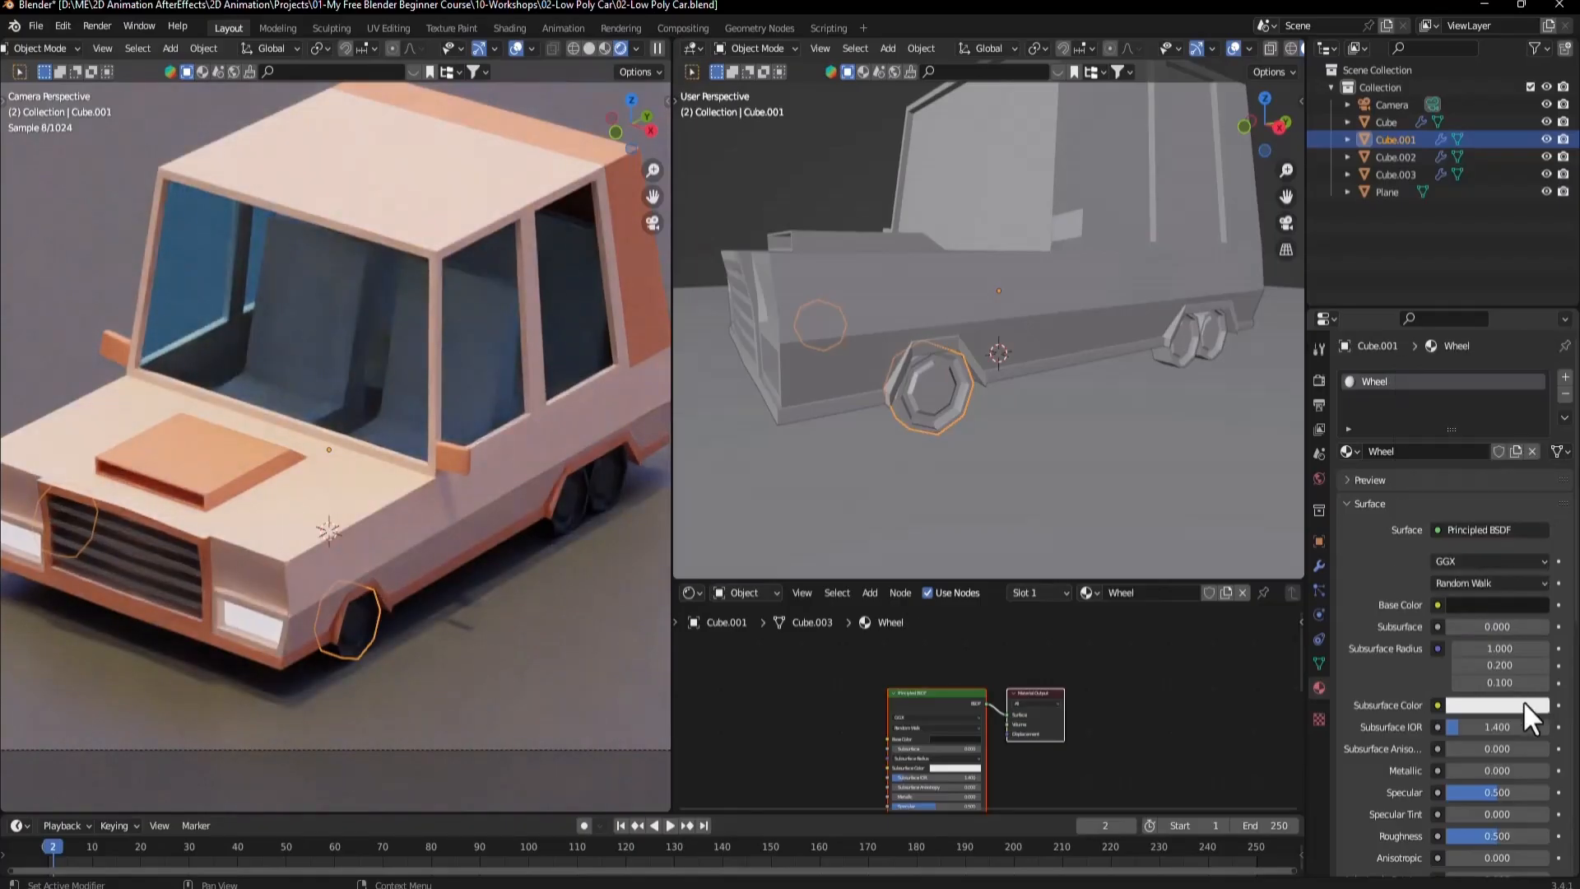
scroll(1482, 707, down, 4)
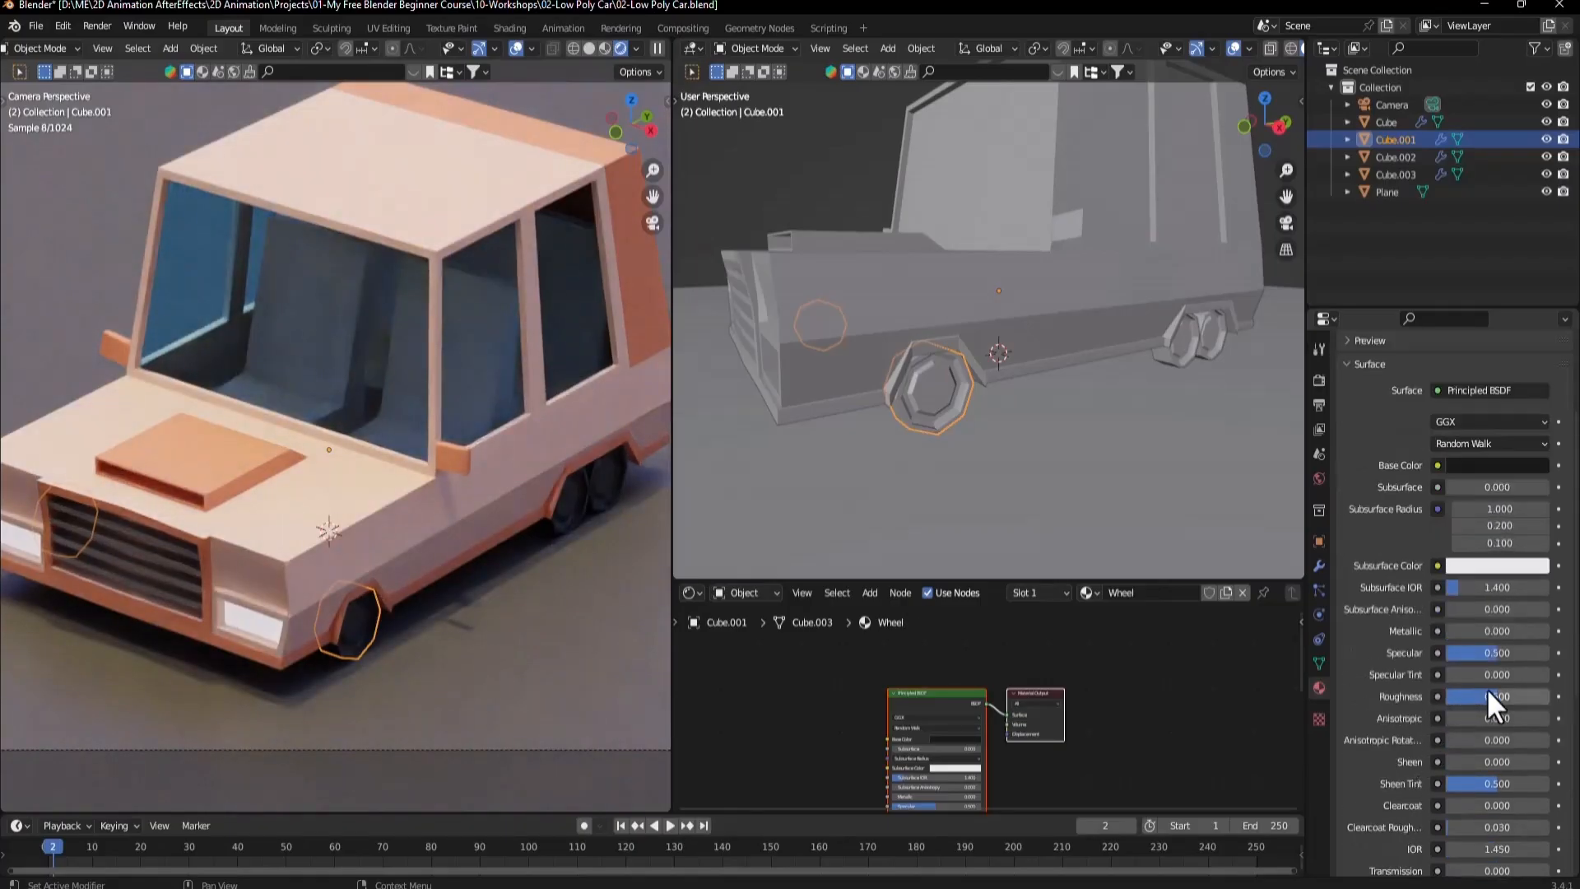
mouse_move(1490, 696)
mouse_down()
mouse_move(1531, 697)
mouse_move(1513, 696)
mouse_up()
scroll(1404, 691, down, 4)
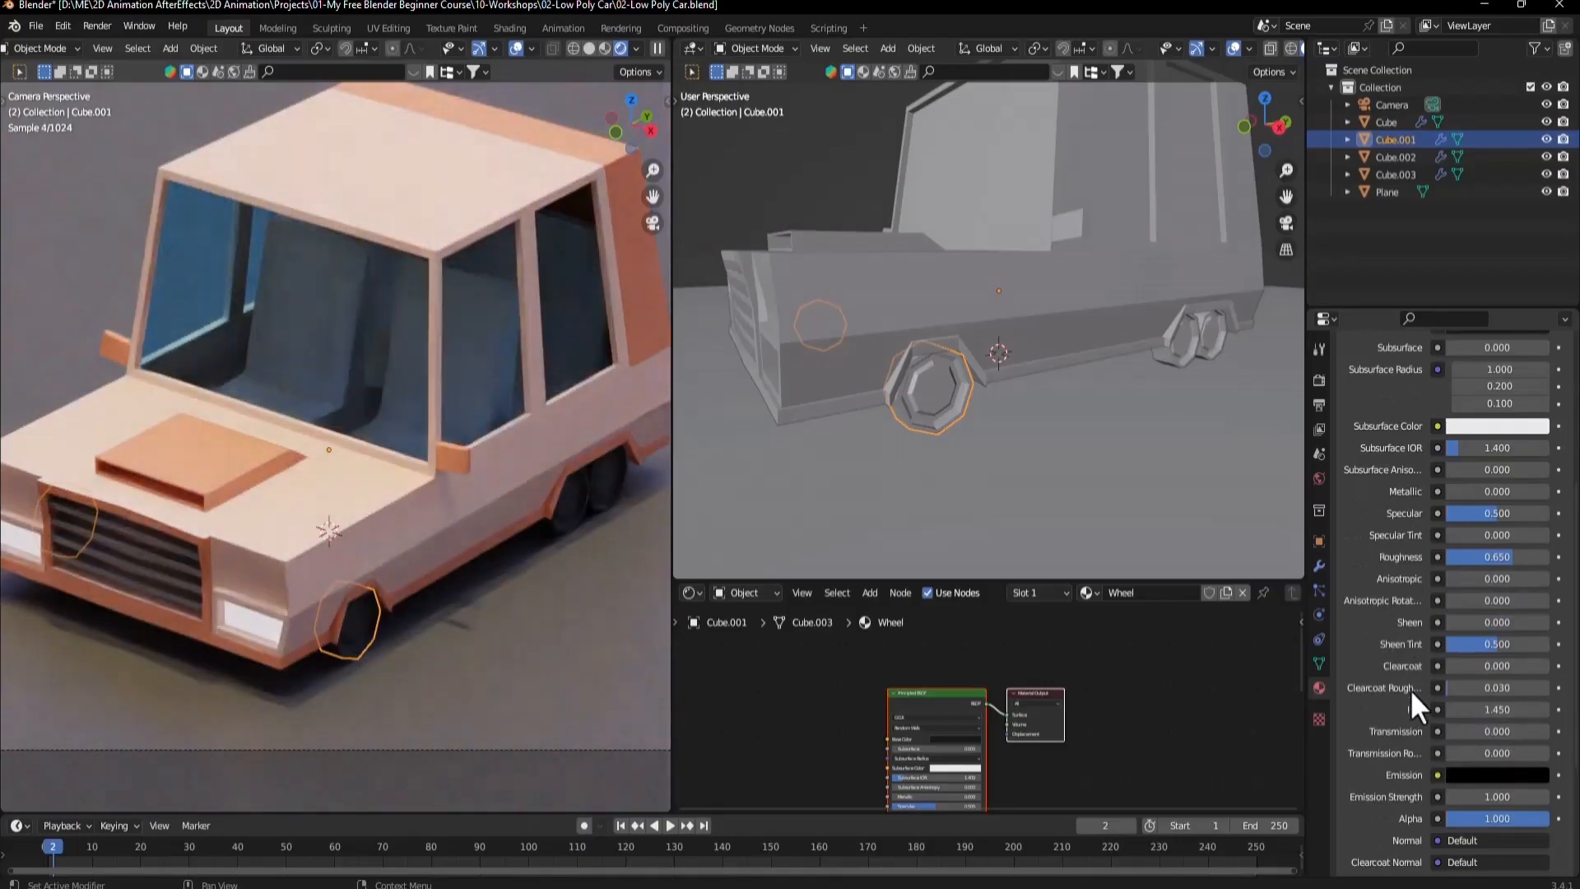
scroll(1410, 695, down, 3)
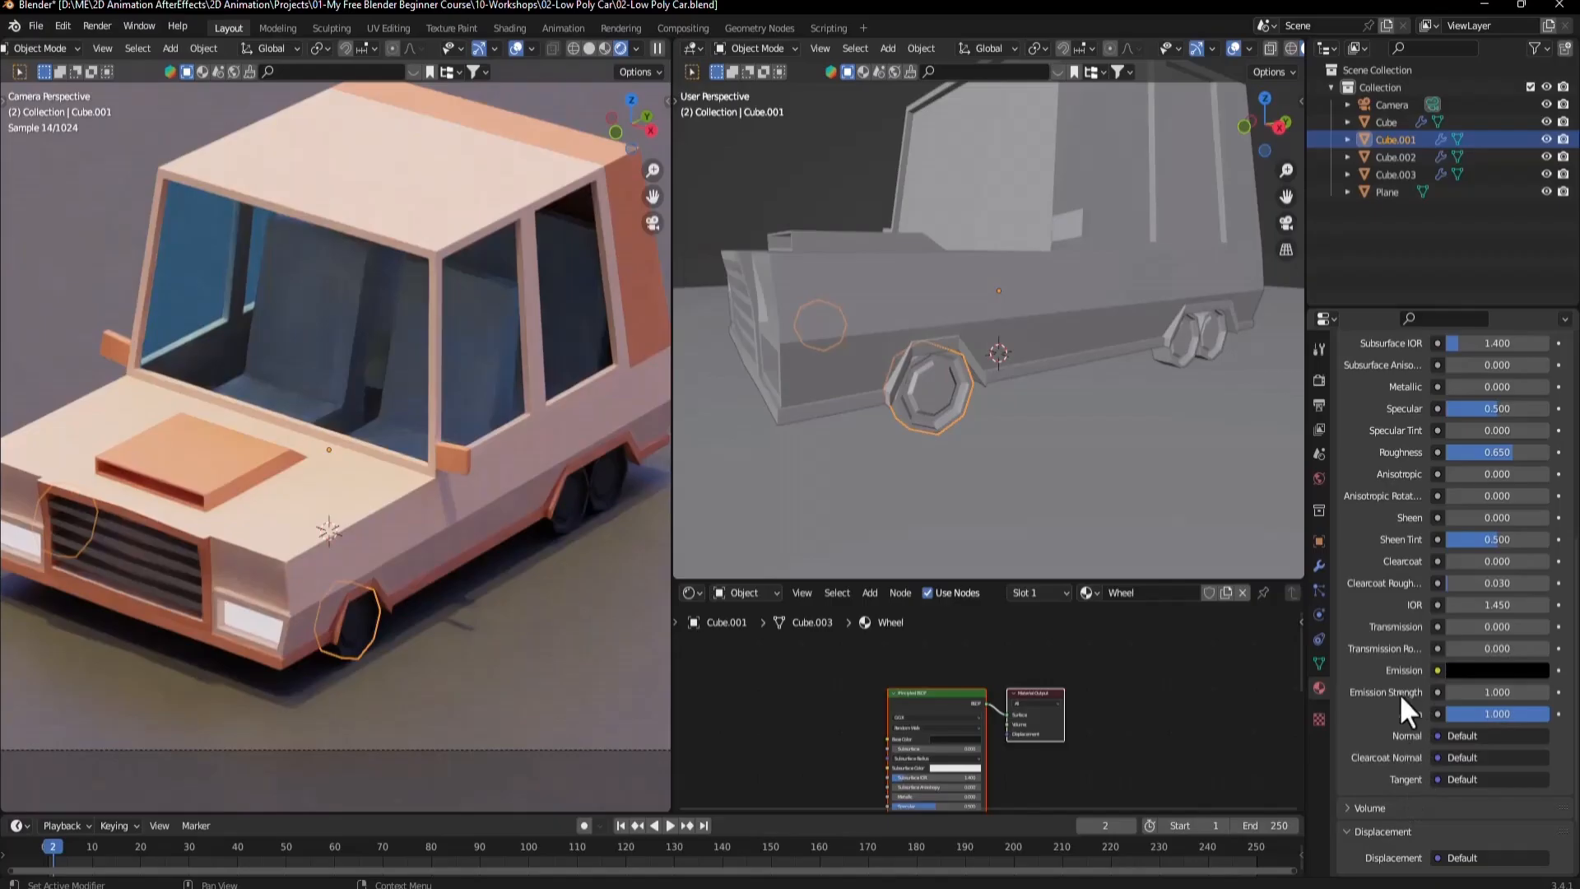
scroll(1400, 598, up, 2)
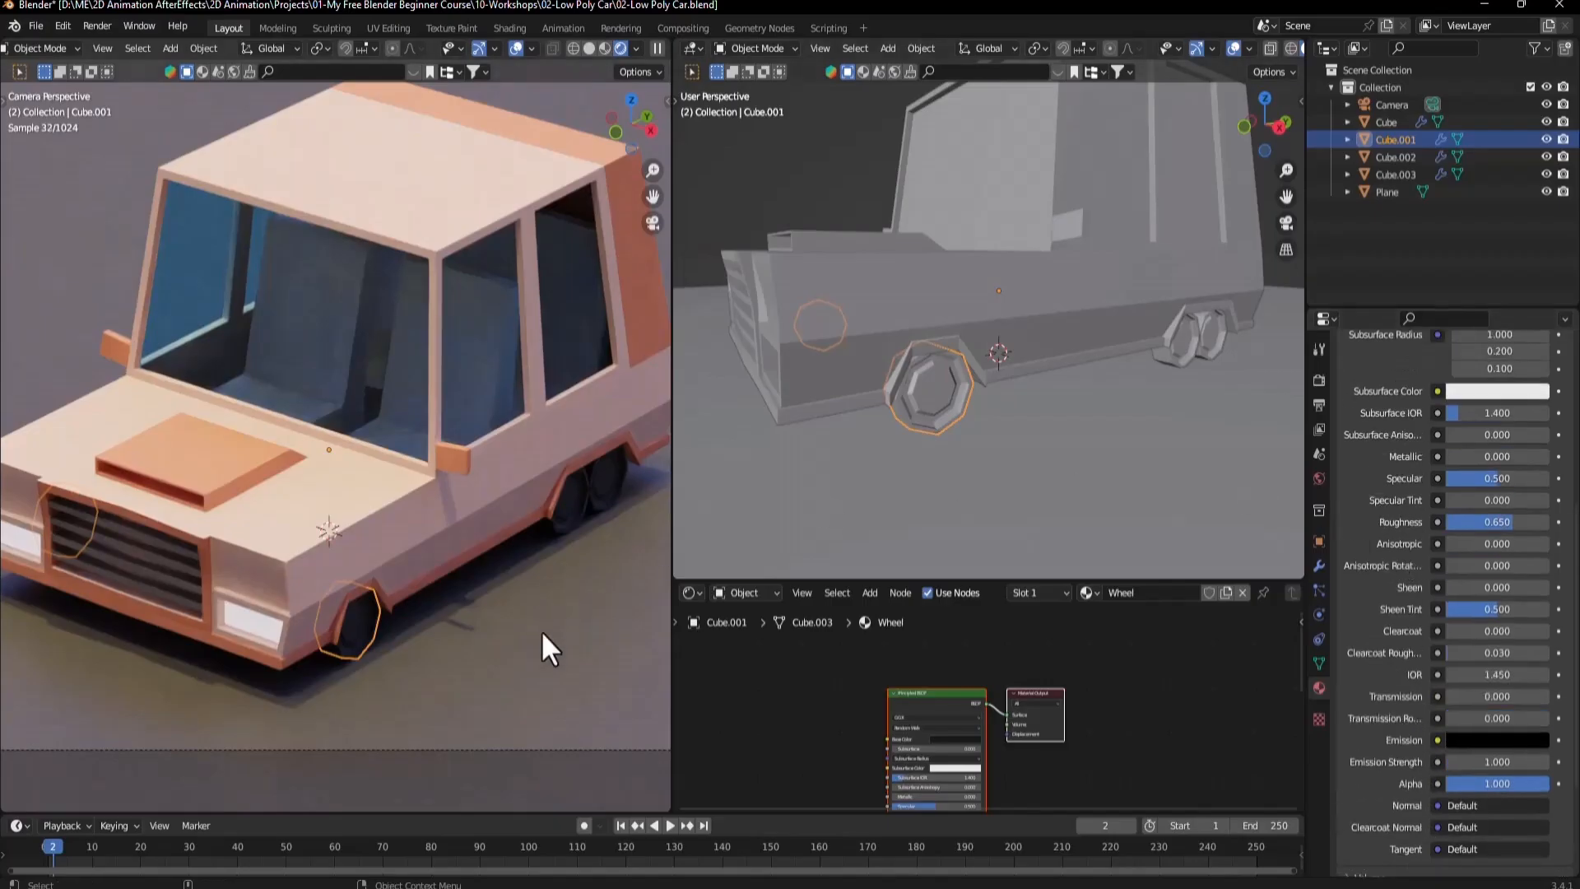
In Edit Mode, select the front wheel's inner hub faces and assign them a second material slot with a new material named Metal.
scroll(935, 438, up, 3)
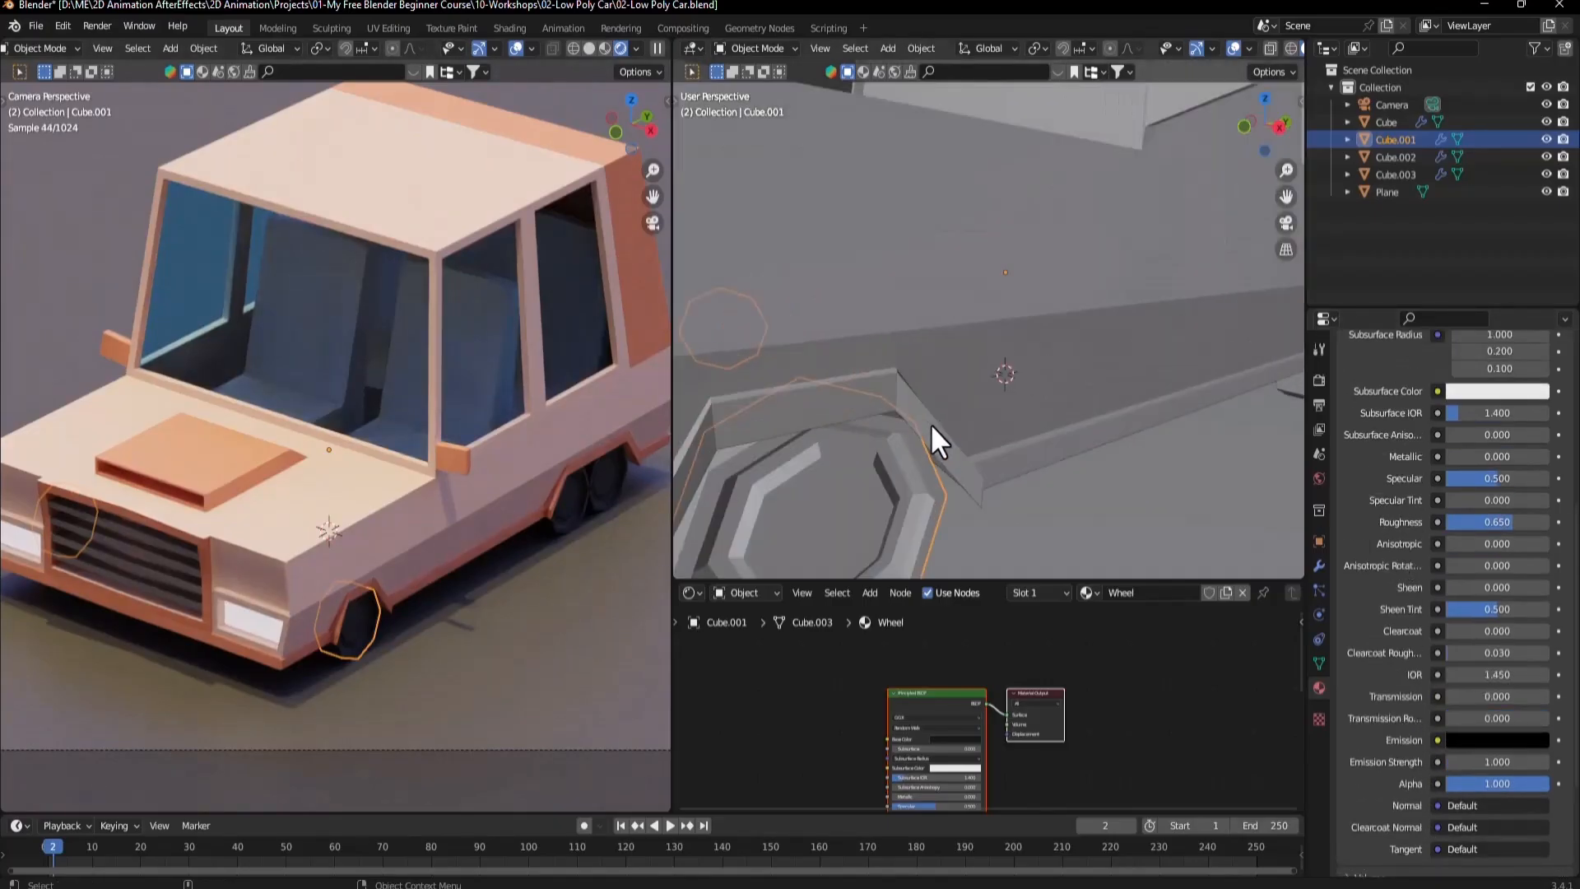
key(Tab)
click(931, 425)
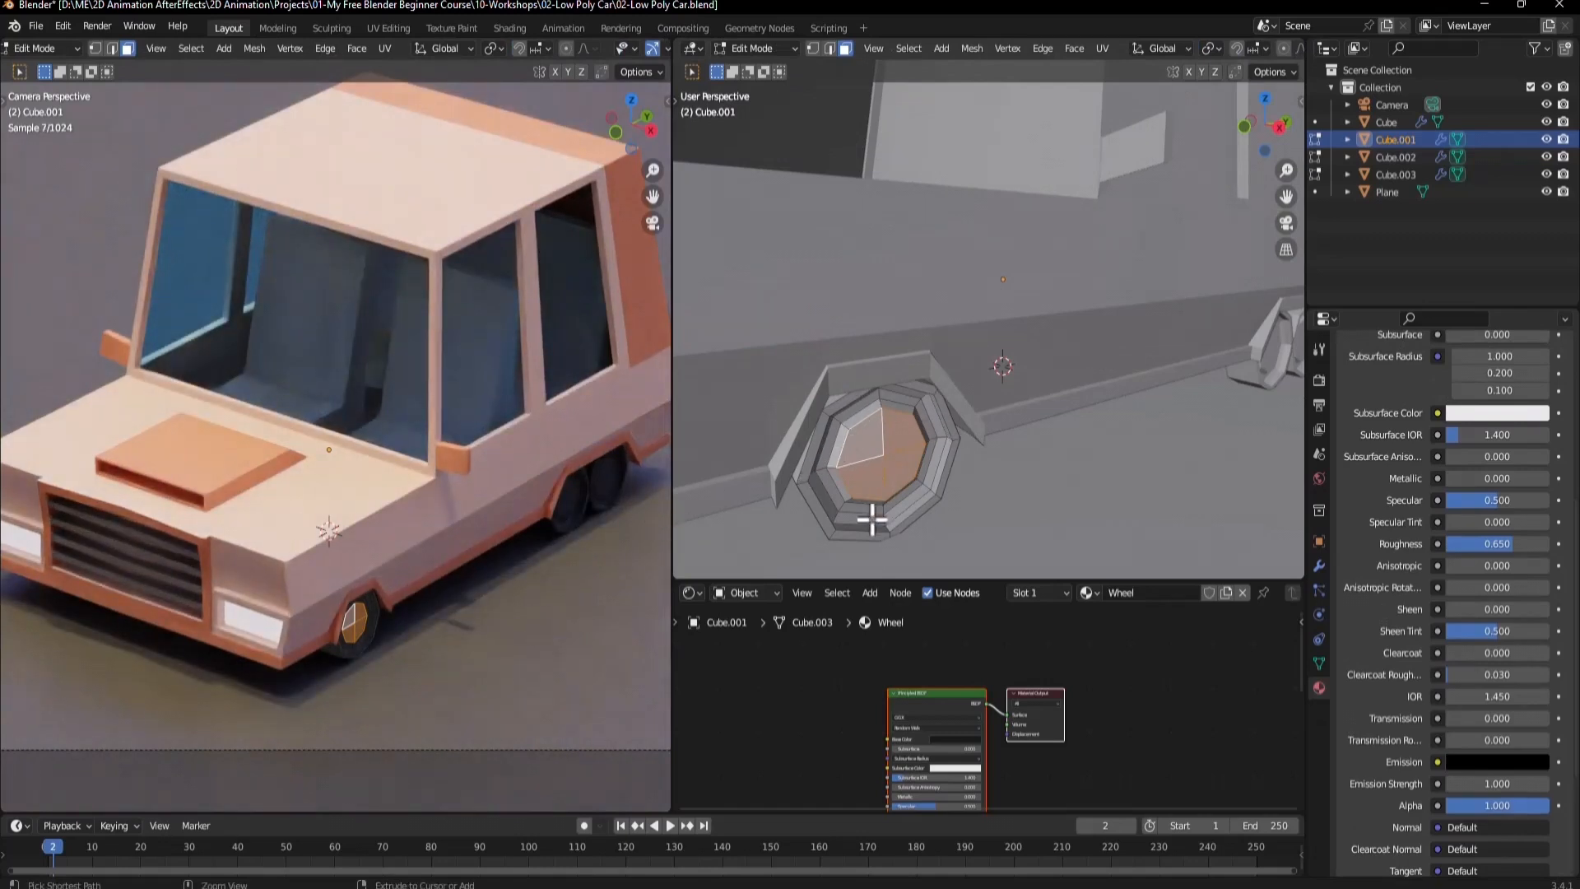
key(ctrl+KP_Add)
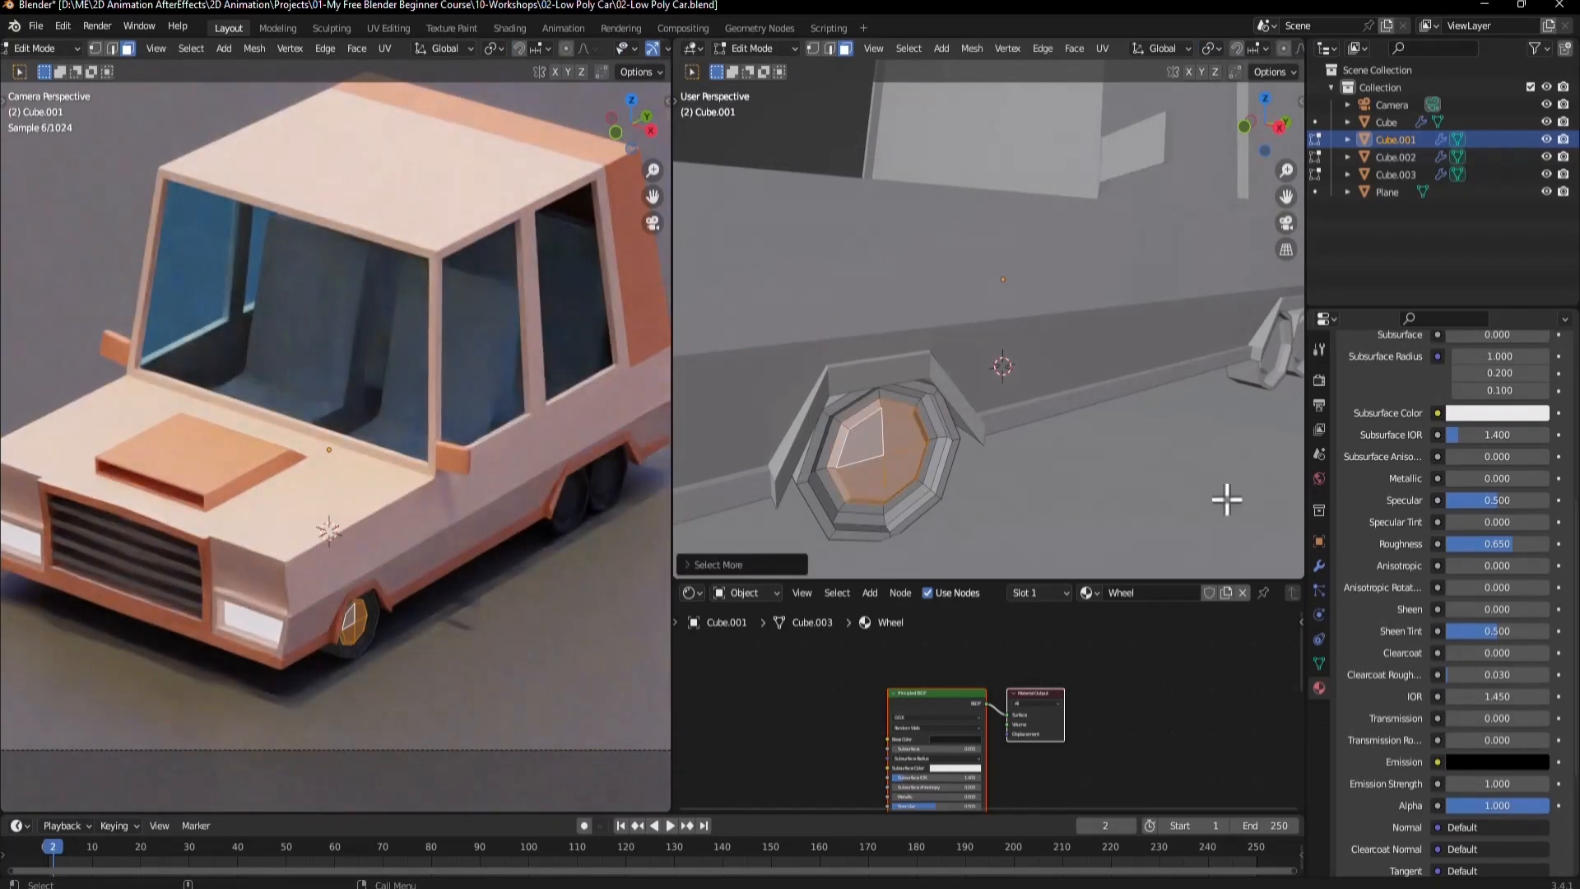
scroll(1414, 488, up, 10)
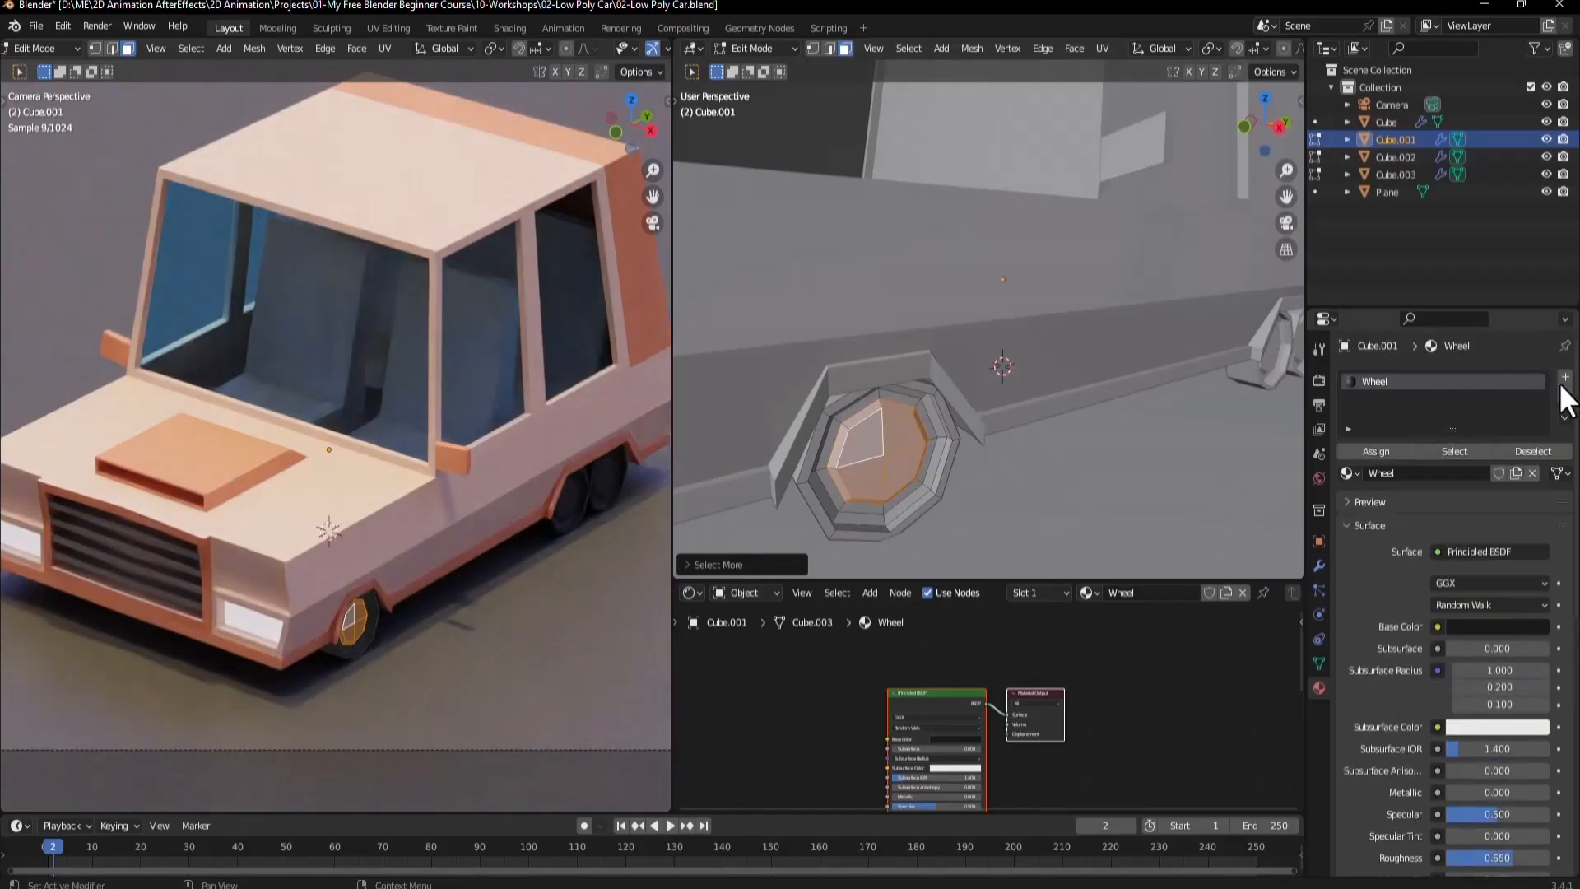
click(1565, 377)
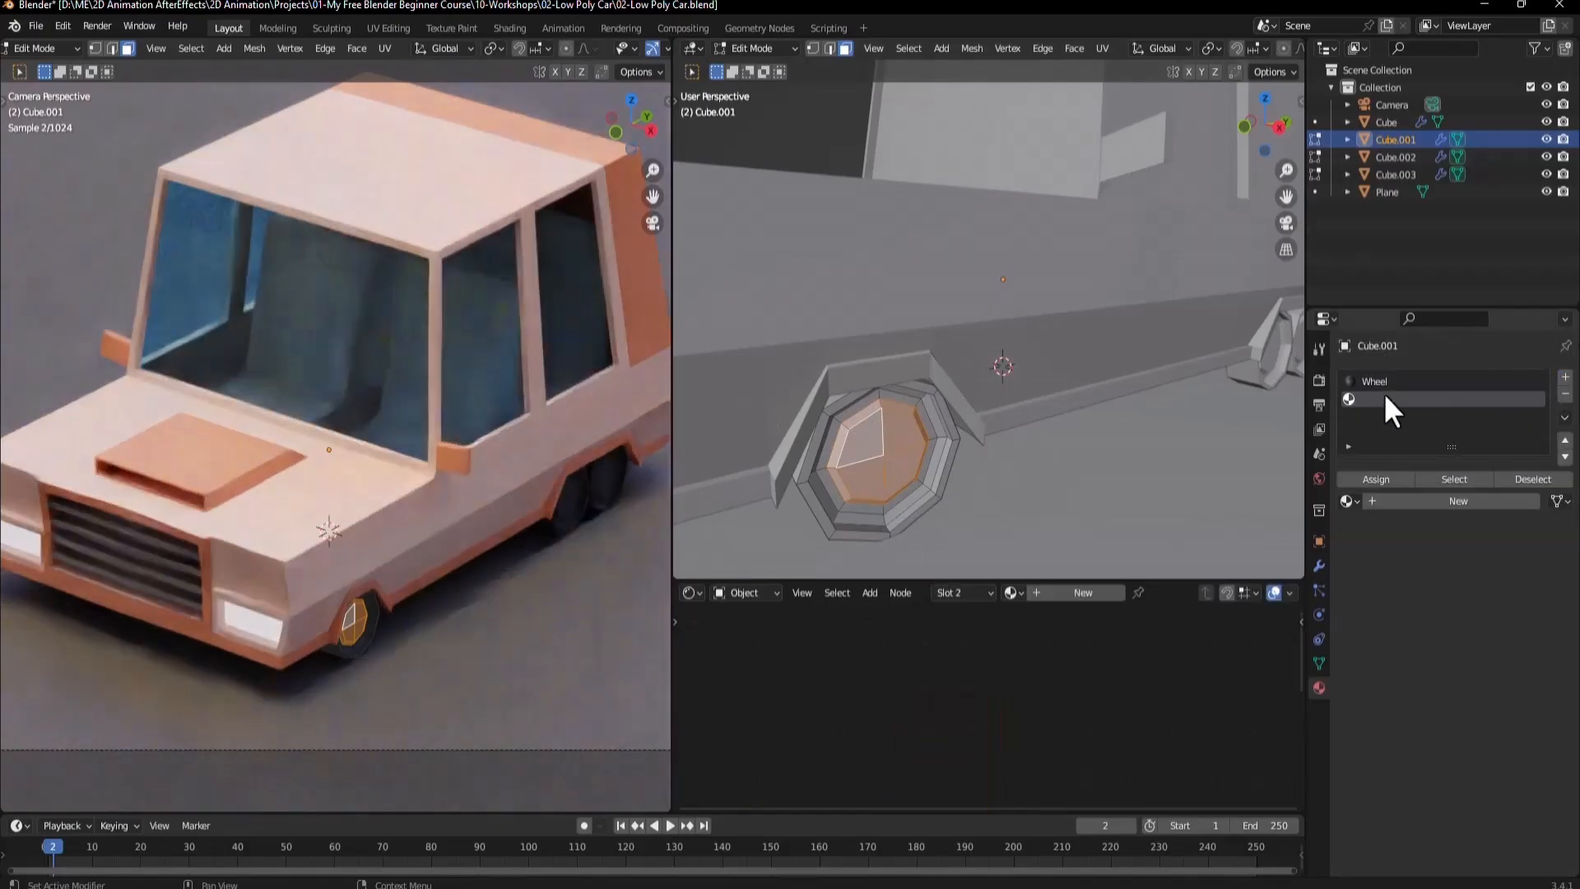
click(1388, 502)
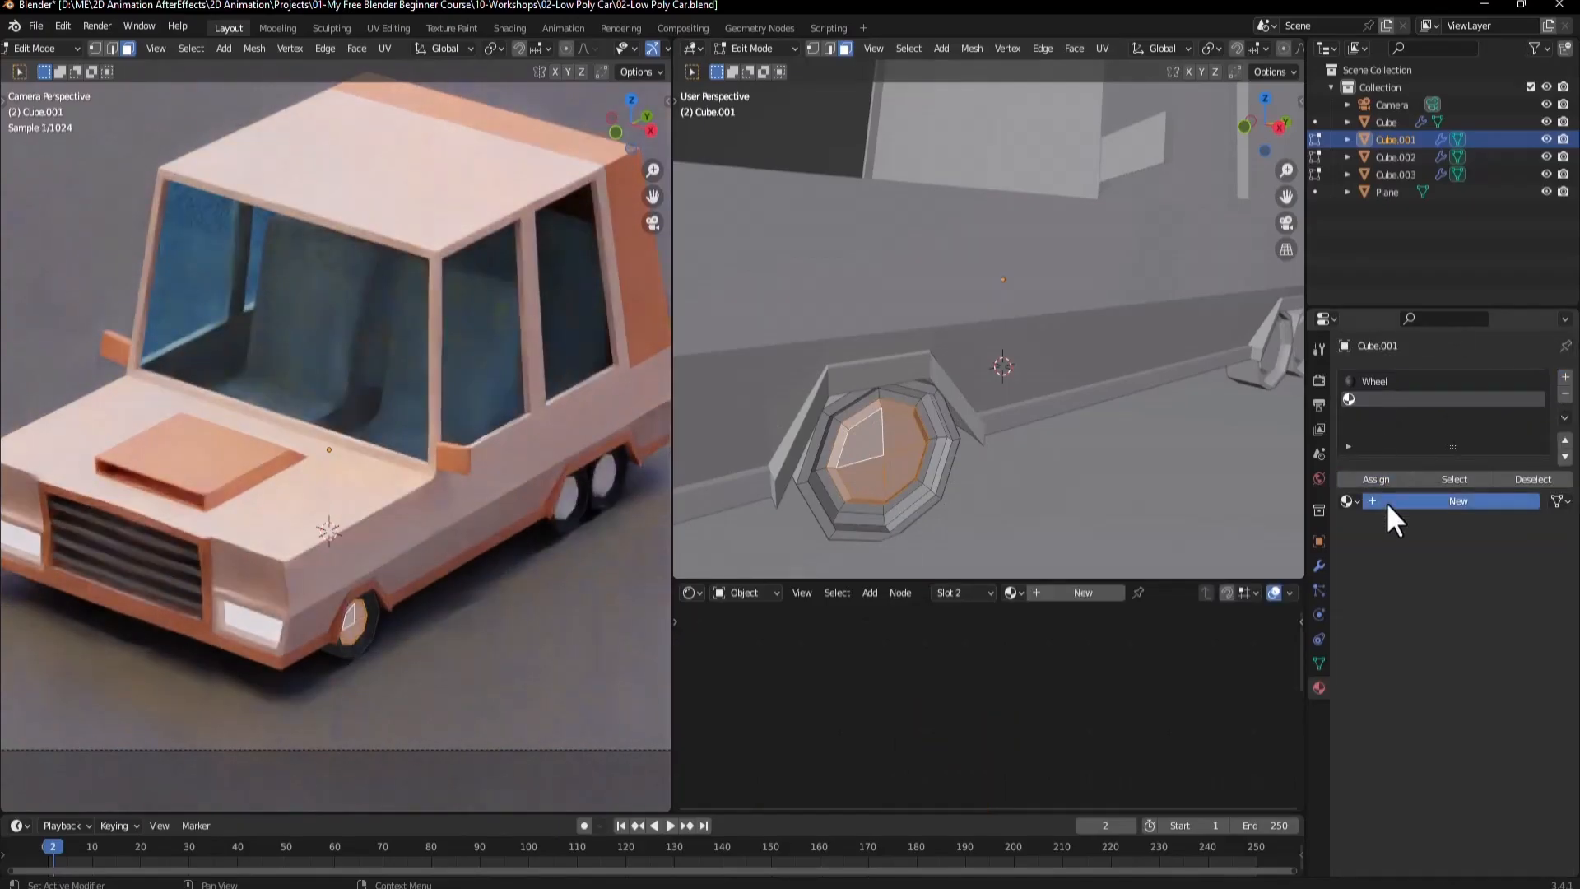
double_click(1371, 399)
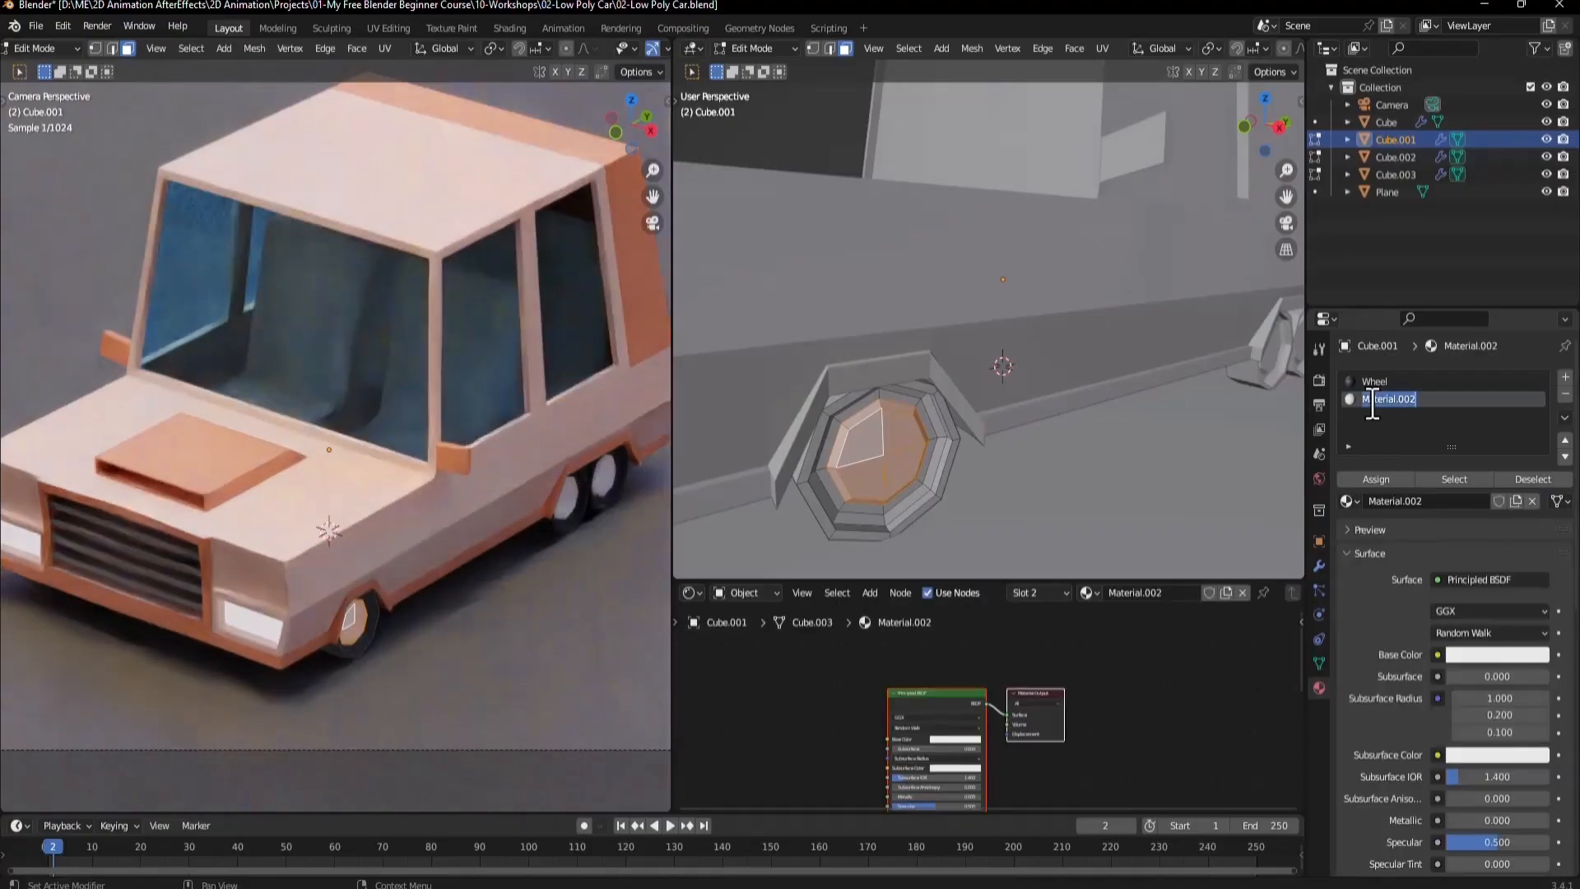
text(Metal)
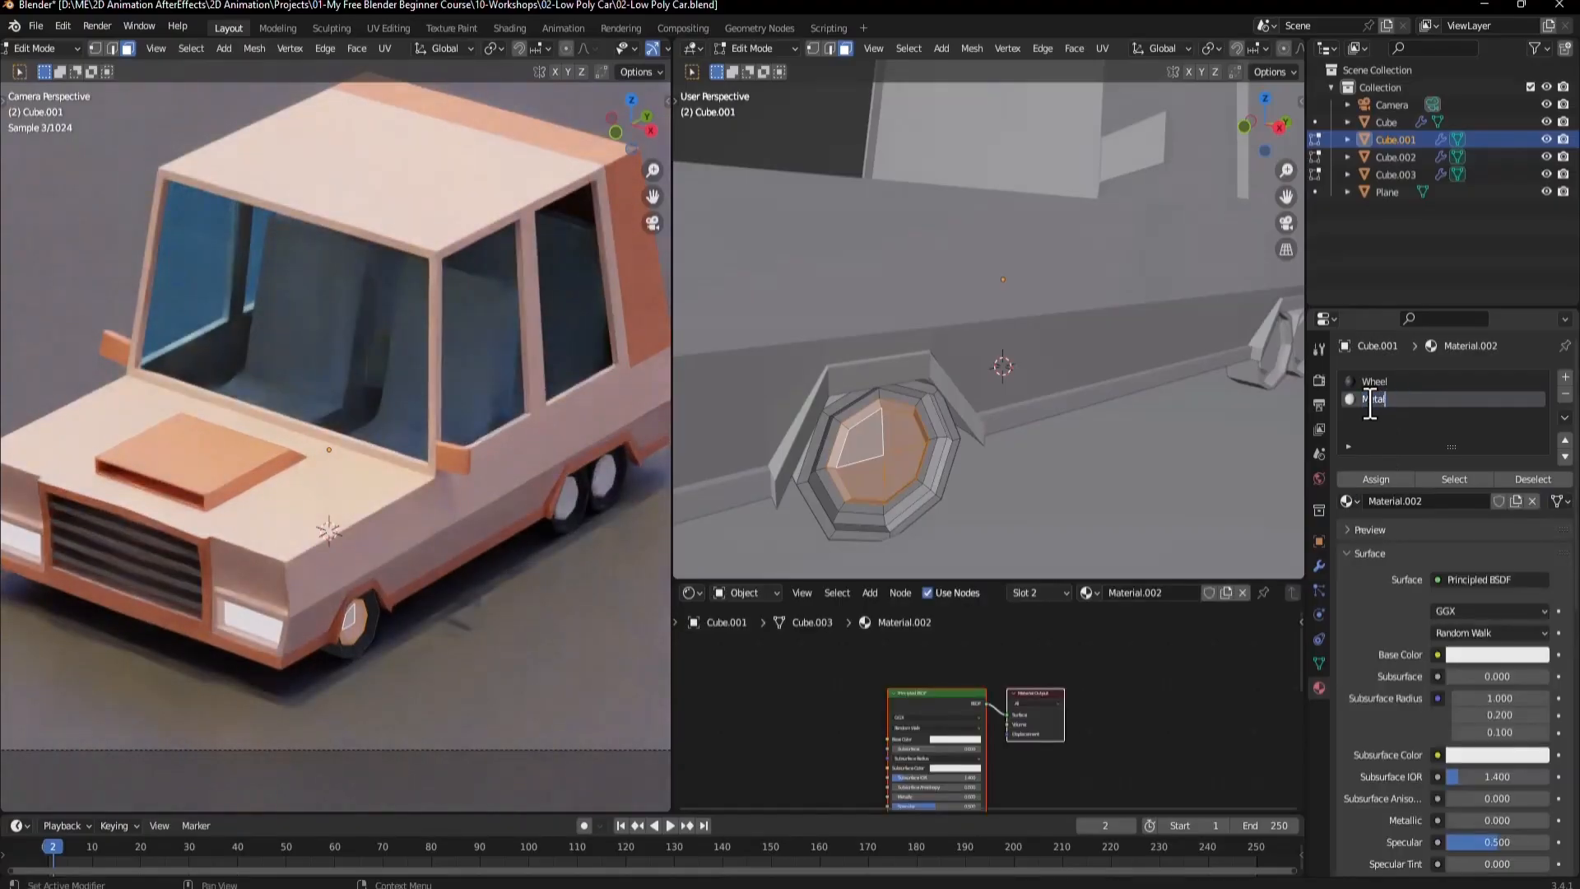
key(Return)
Set the Metal material's metallic value to 0.094 and its roughness to 0, then leave Edit Mode.
scroll(1373, 772, down, 1)
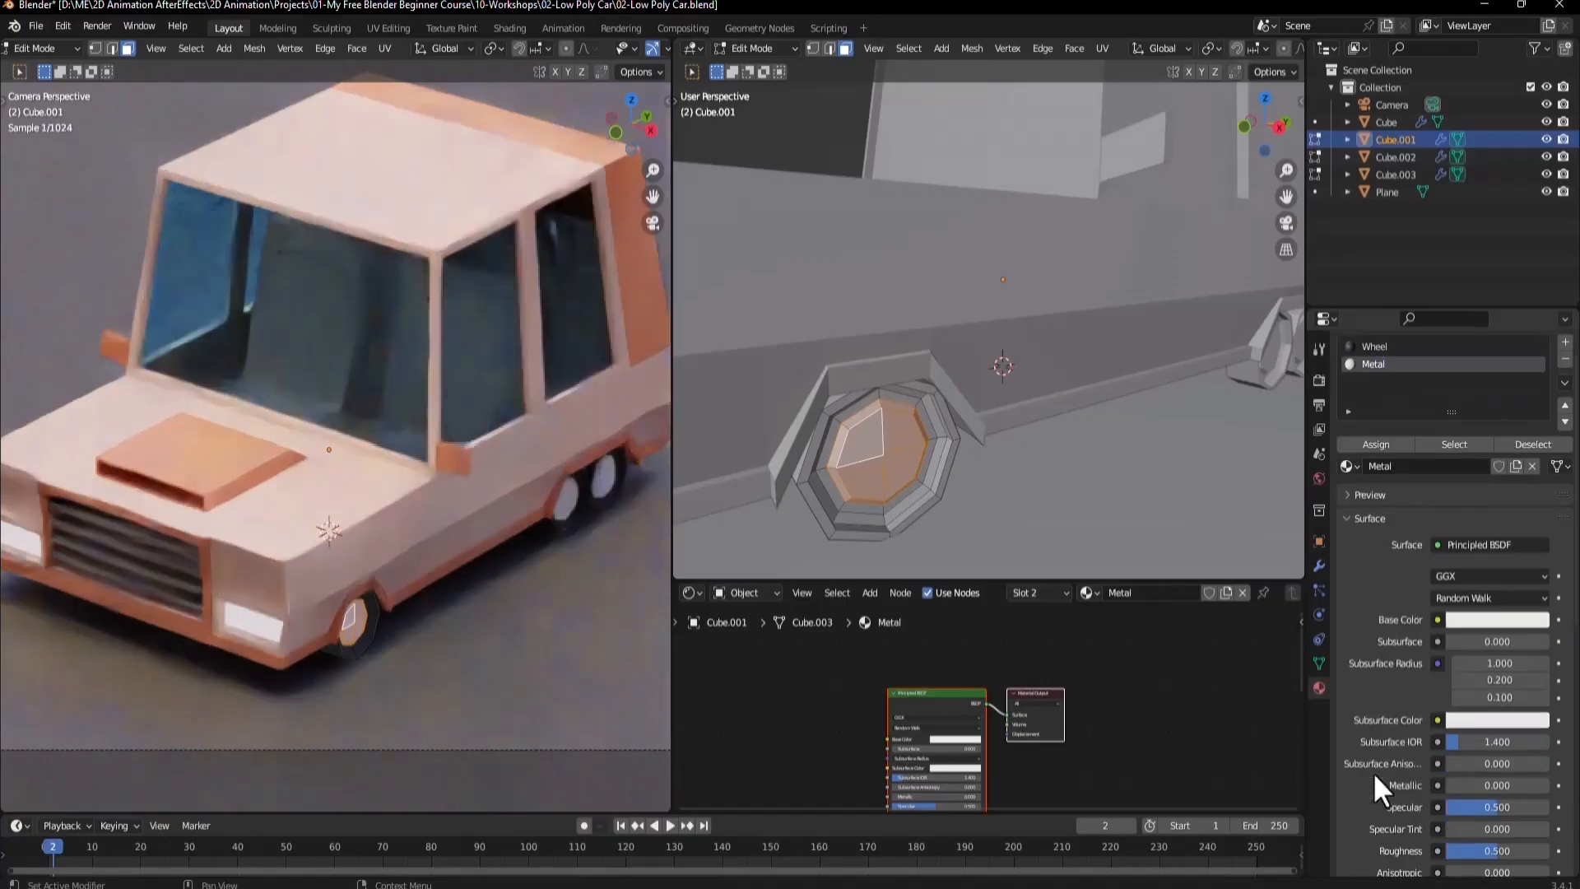
drag(1451, 785, 1531, 785)
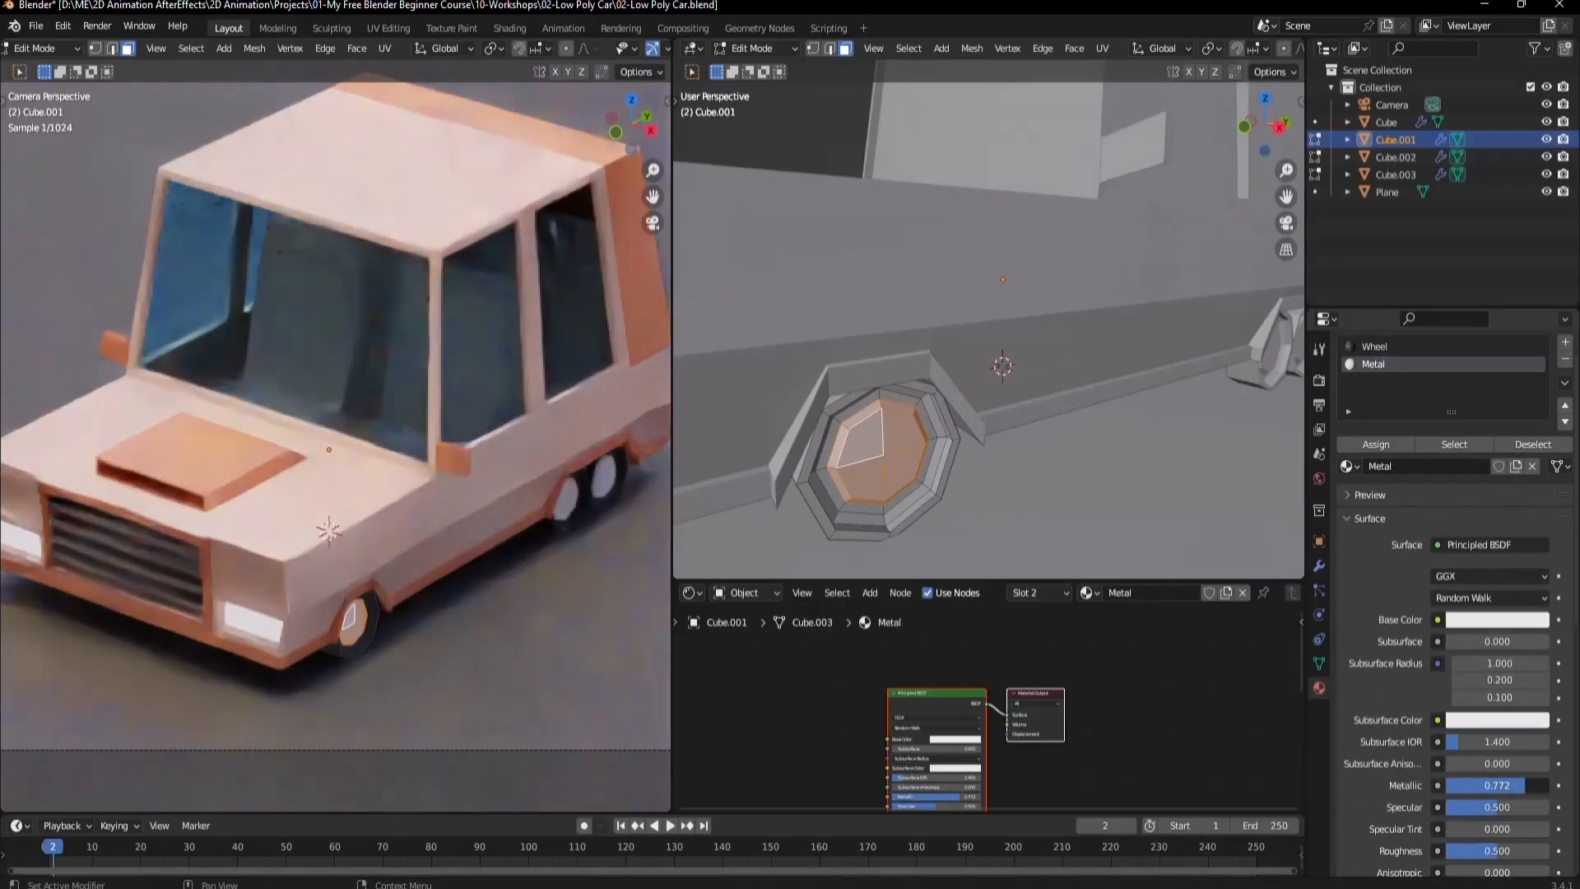
drag(1532, 786, 1456, 785)
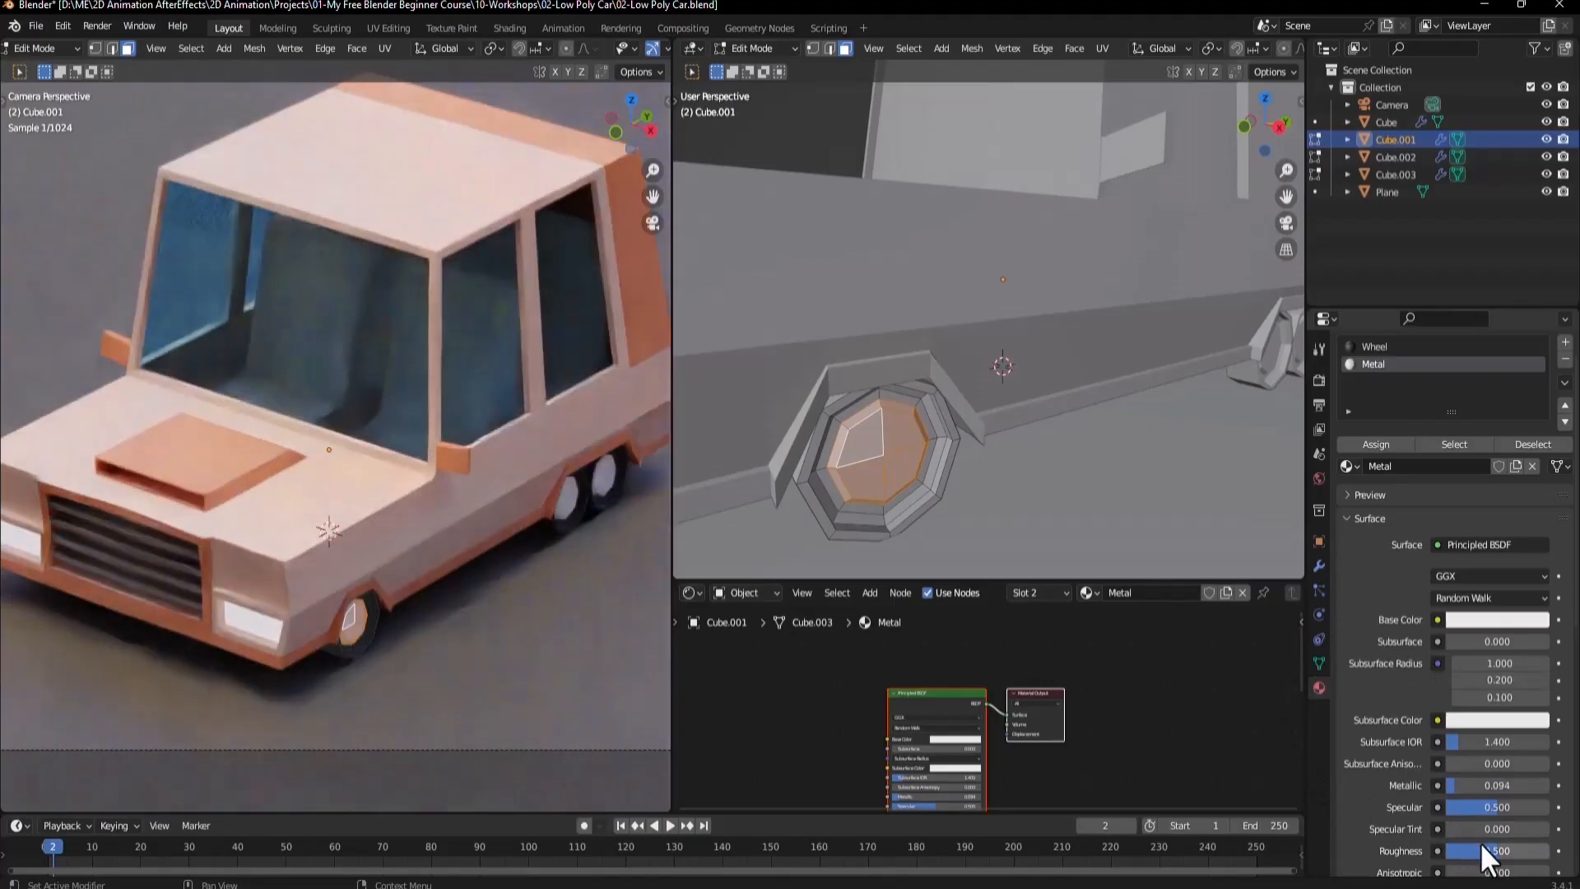
drag(1482, 848, 1473, 850)
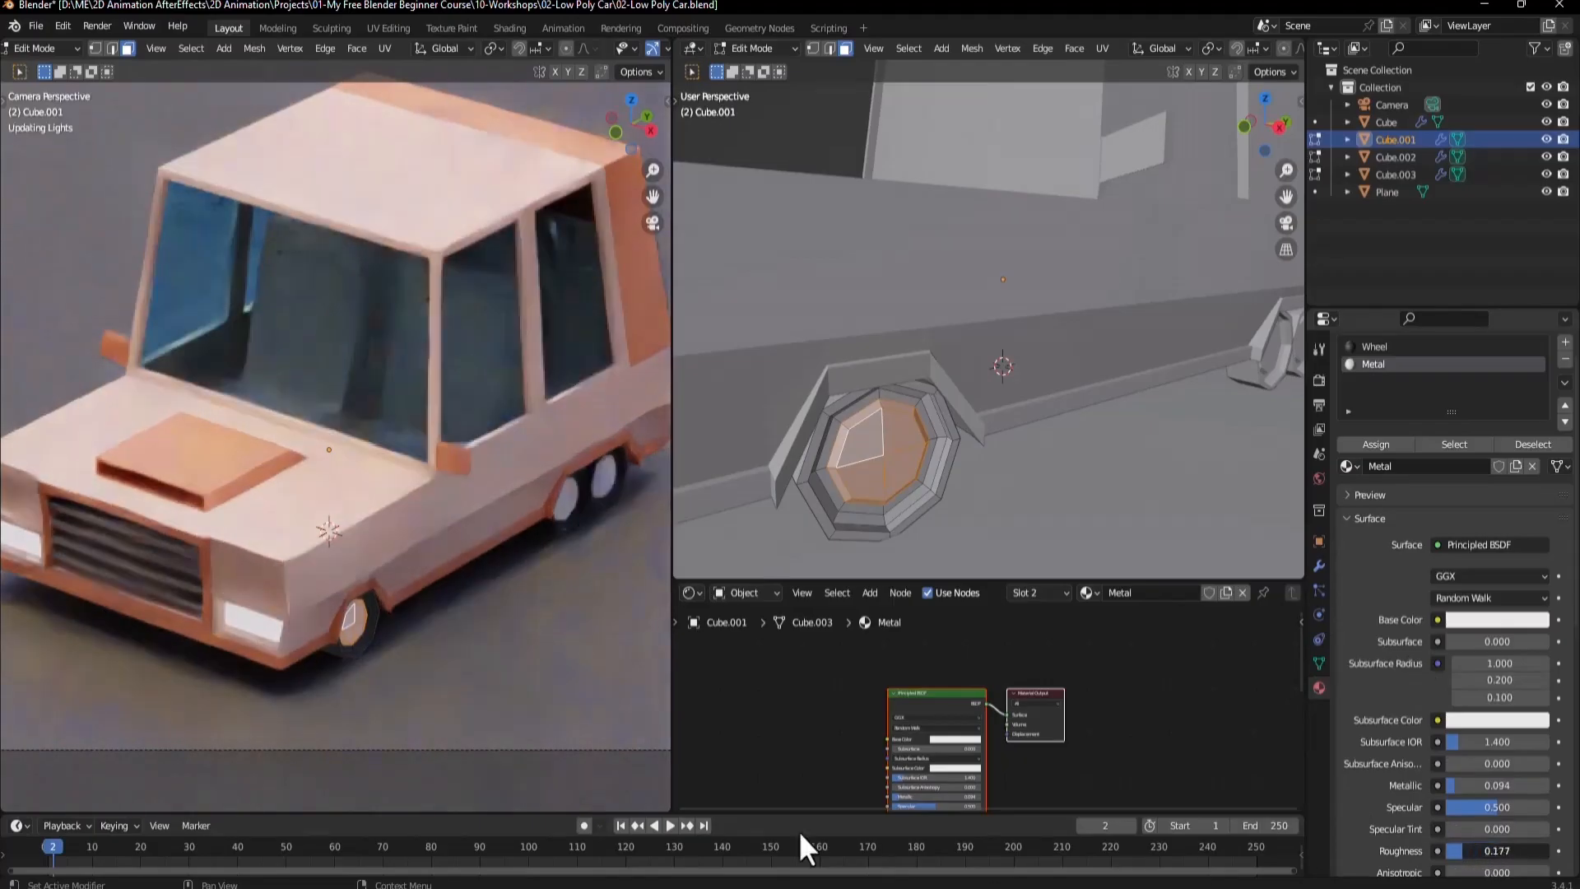
key(Tab)
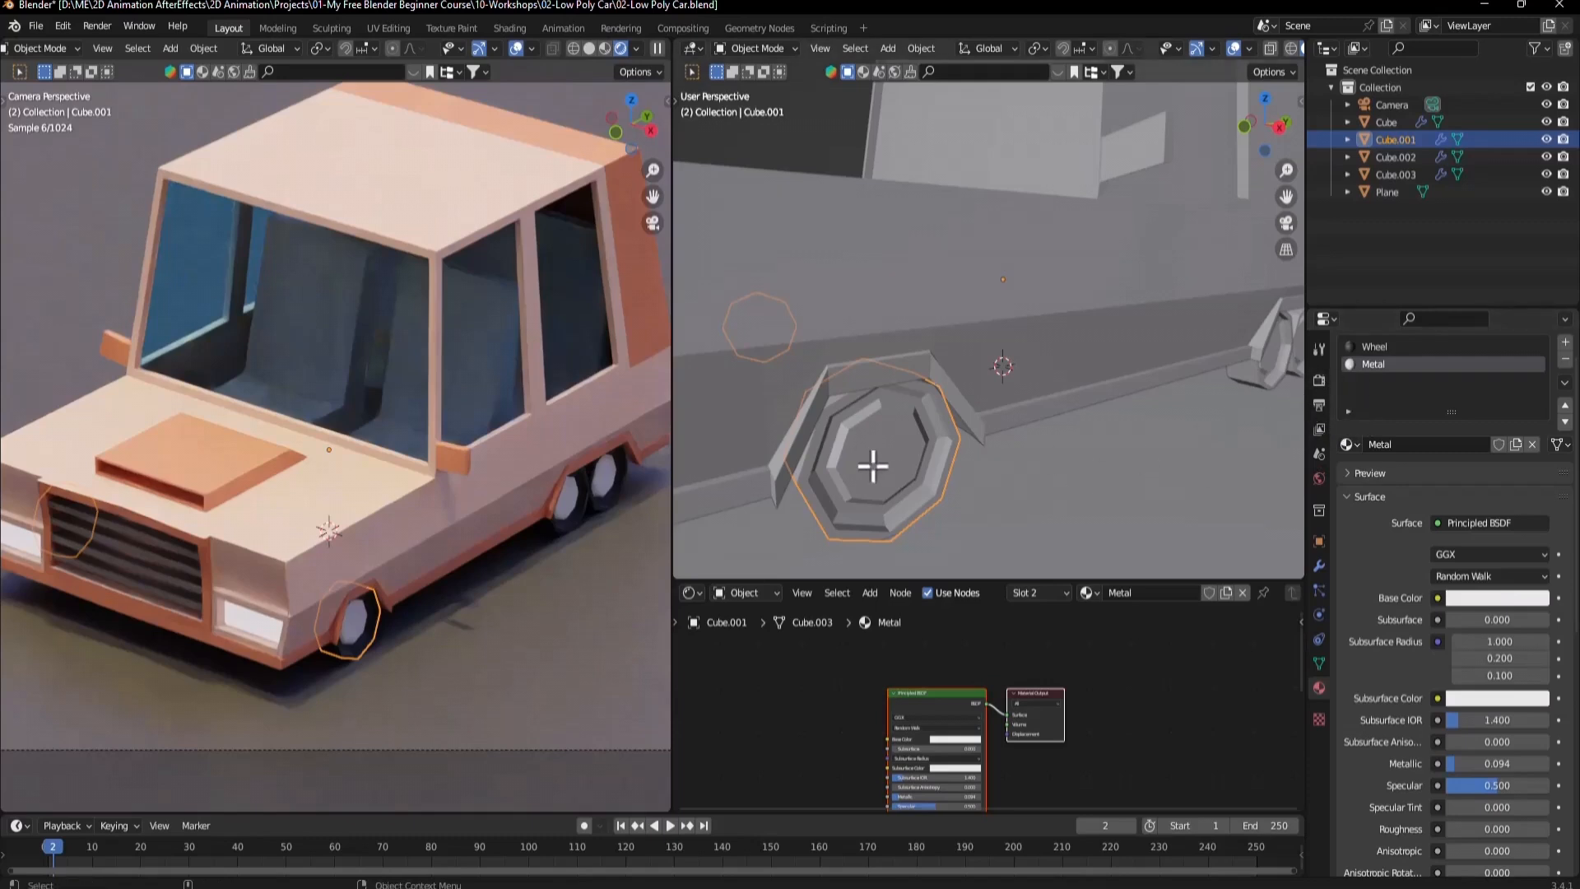
Reassign the Metal material to the wheel's selected hub faces in Edit Mode and return to Object Mode.
key(Tab)
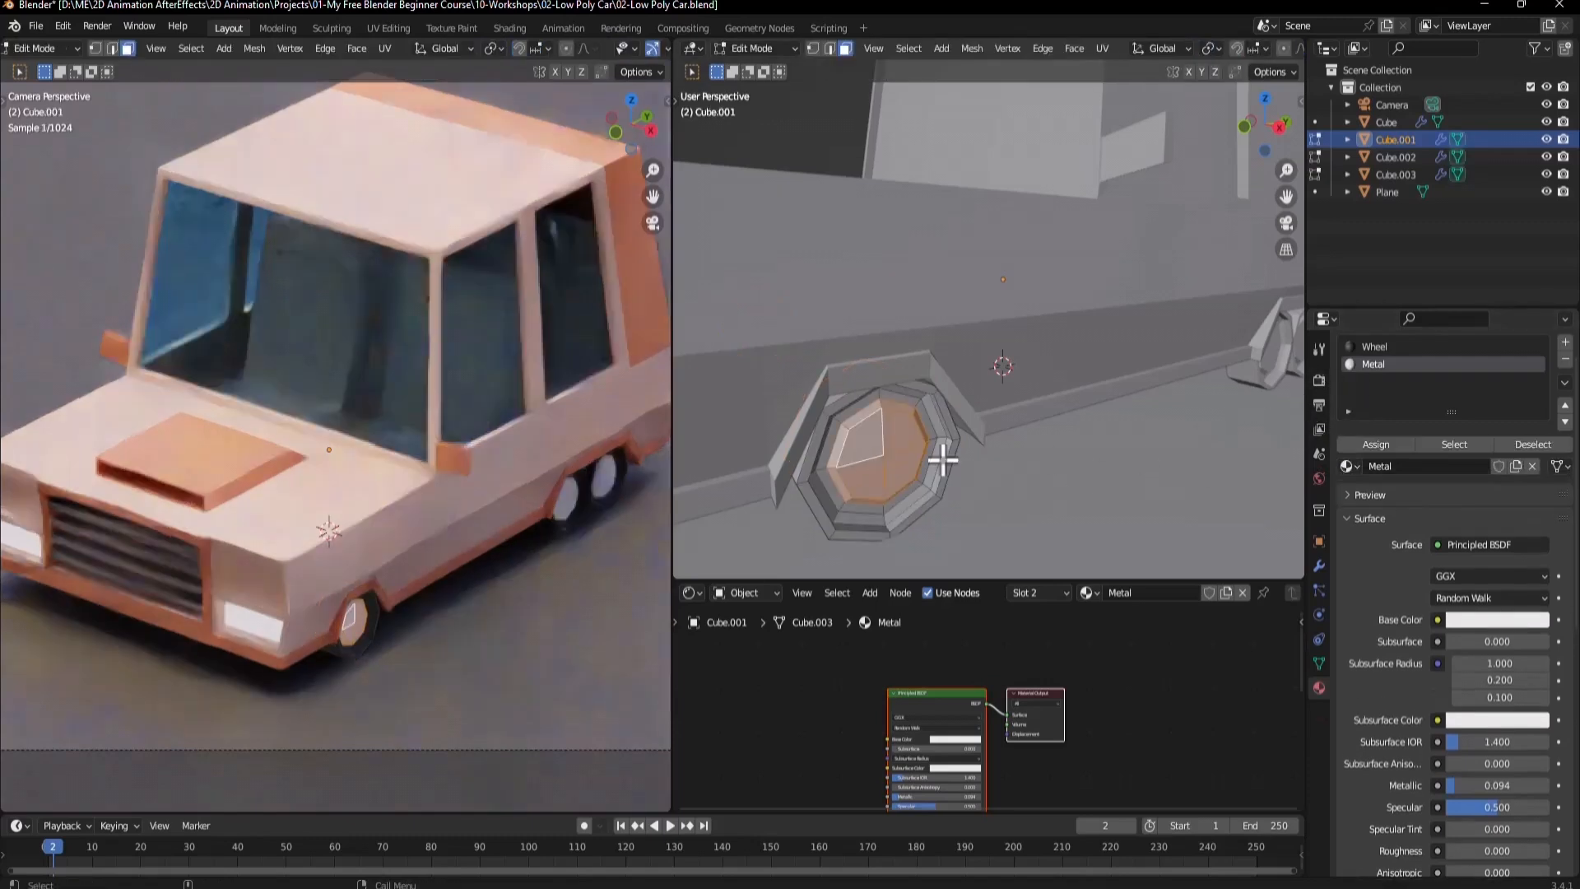
click(1375, 438)
key(Tab)
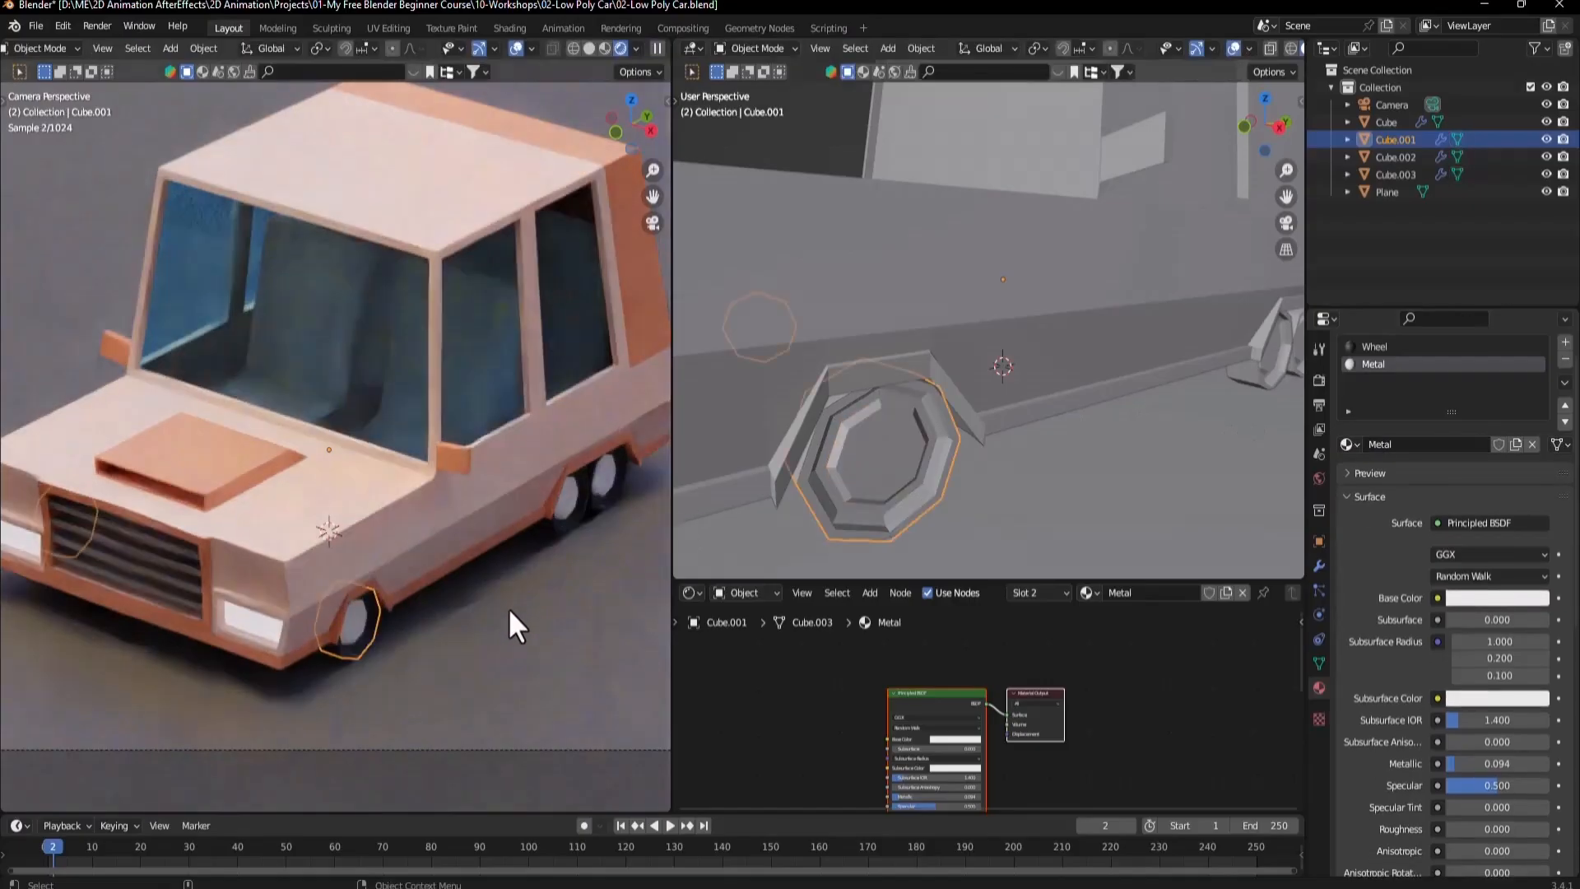
Inspect the front wheel and the whole car in the camera render and compare the hub color with the reference image.
click(507, 607)
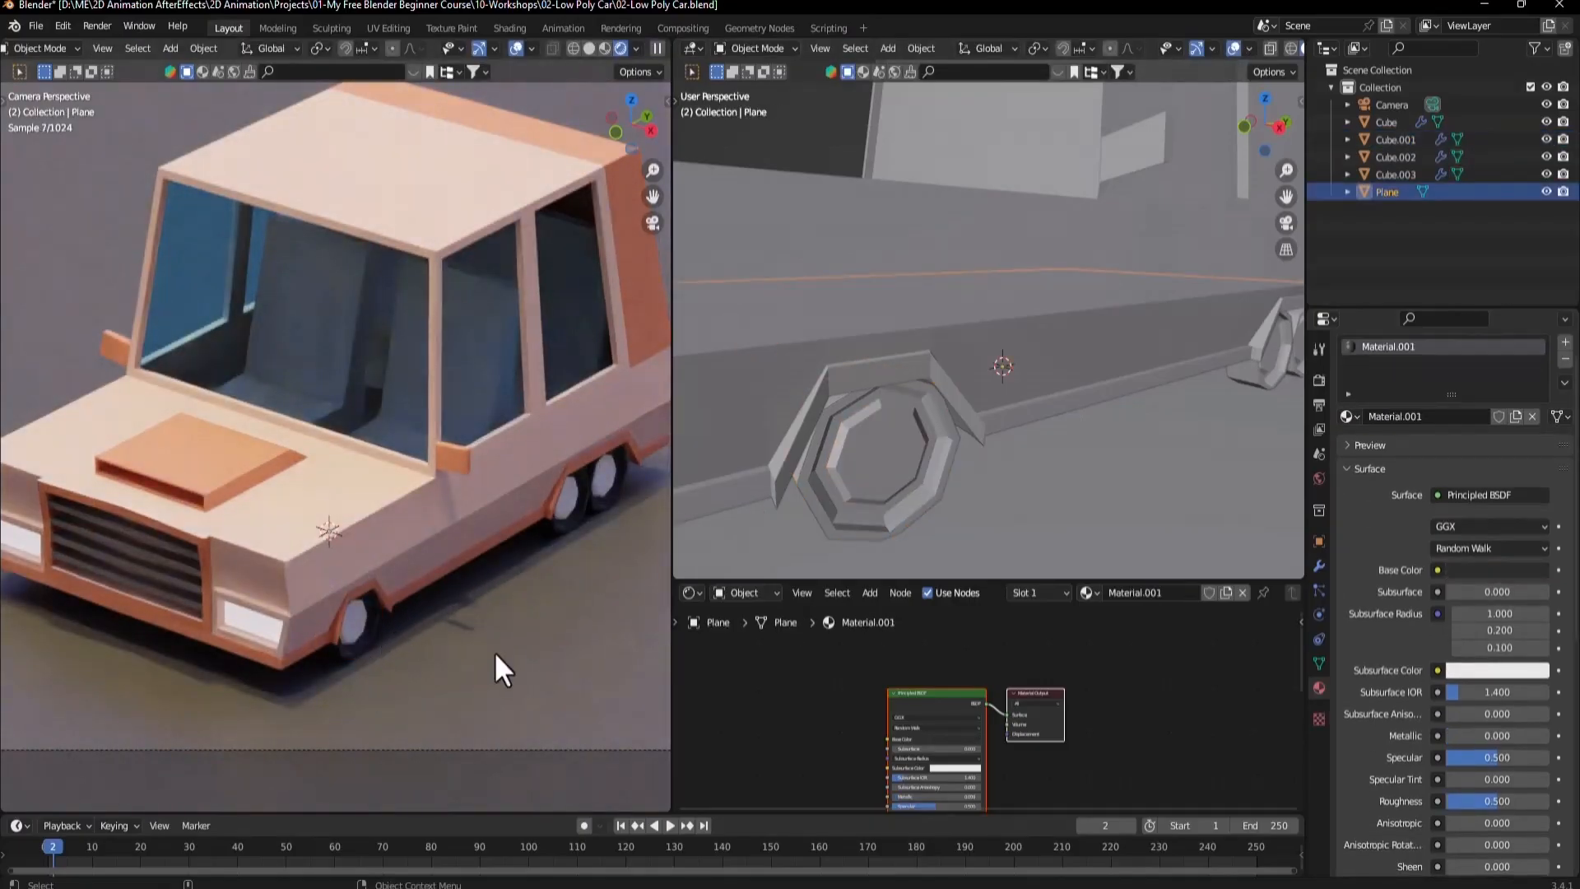
scroll(395, 518, up, 4)
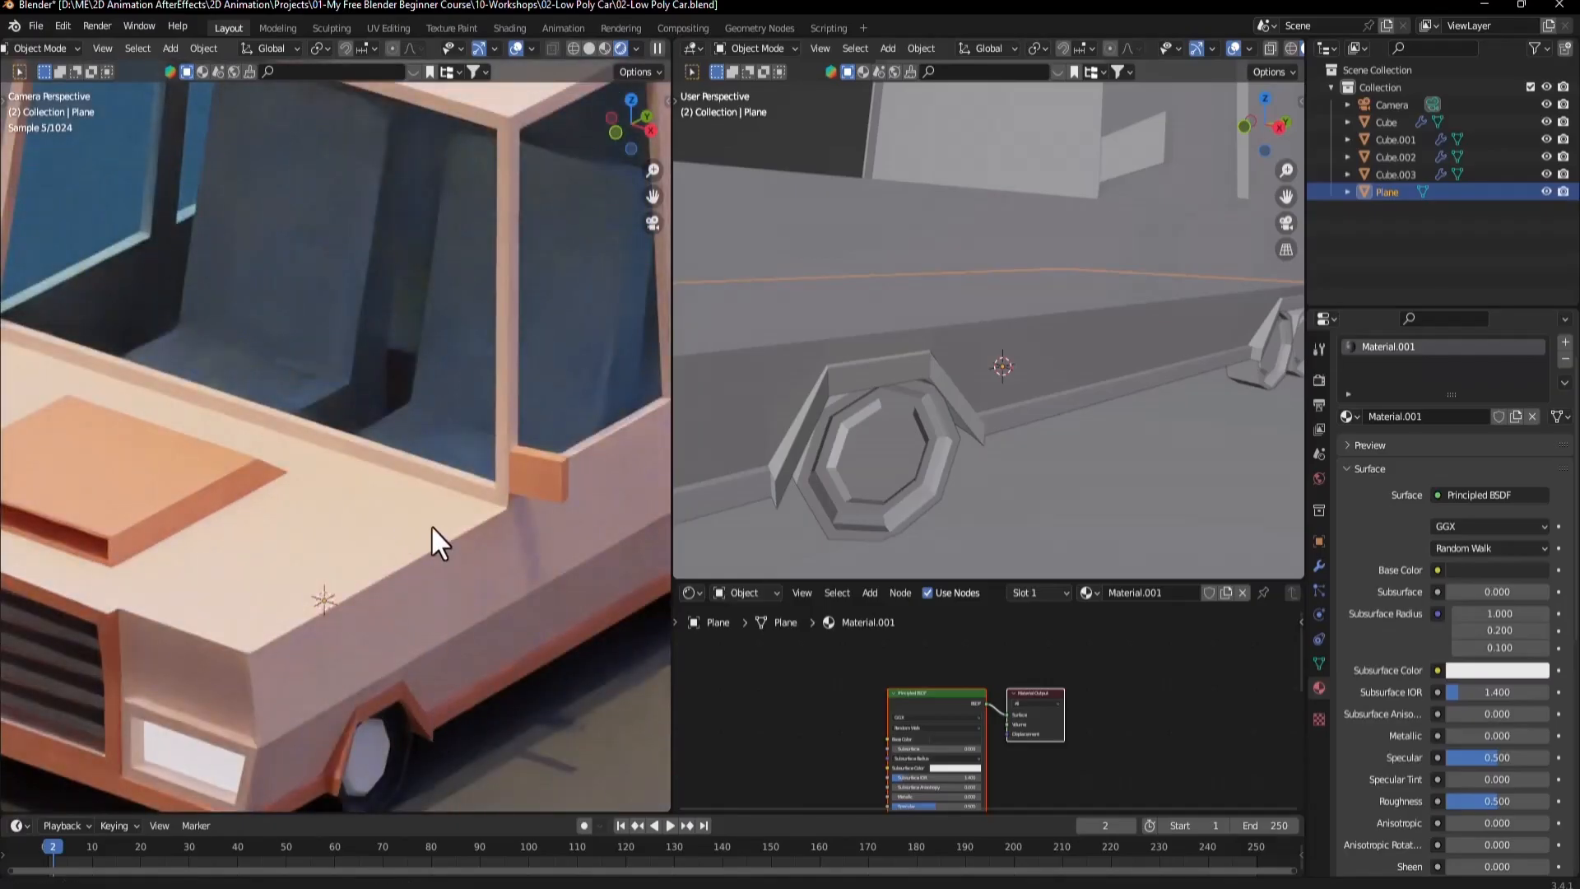
shift+scroll(432, 525, down, 10)
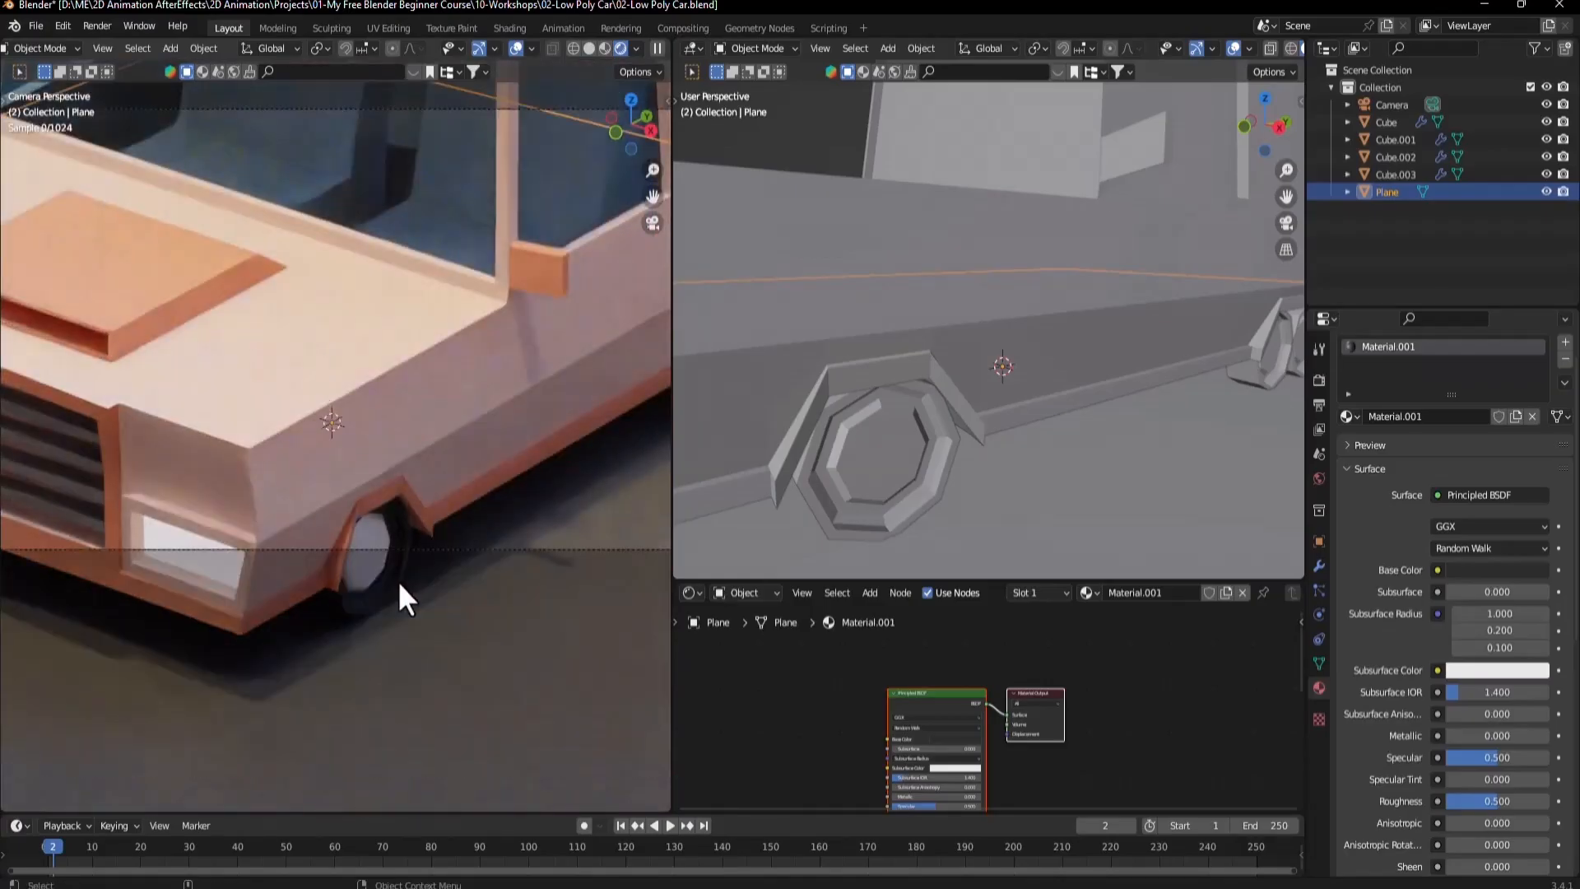
scroll(398, 580, down, 5)
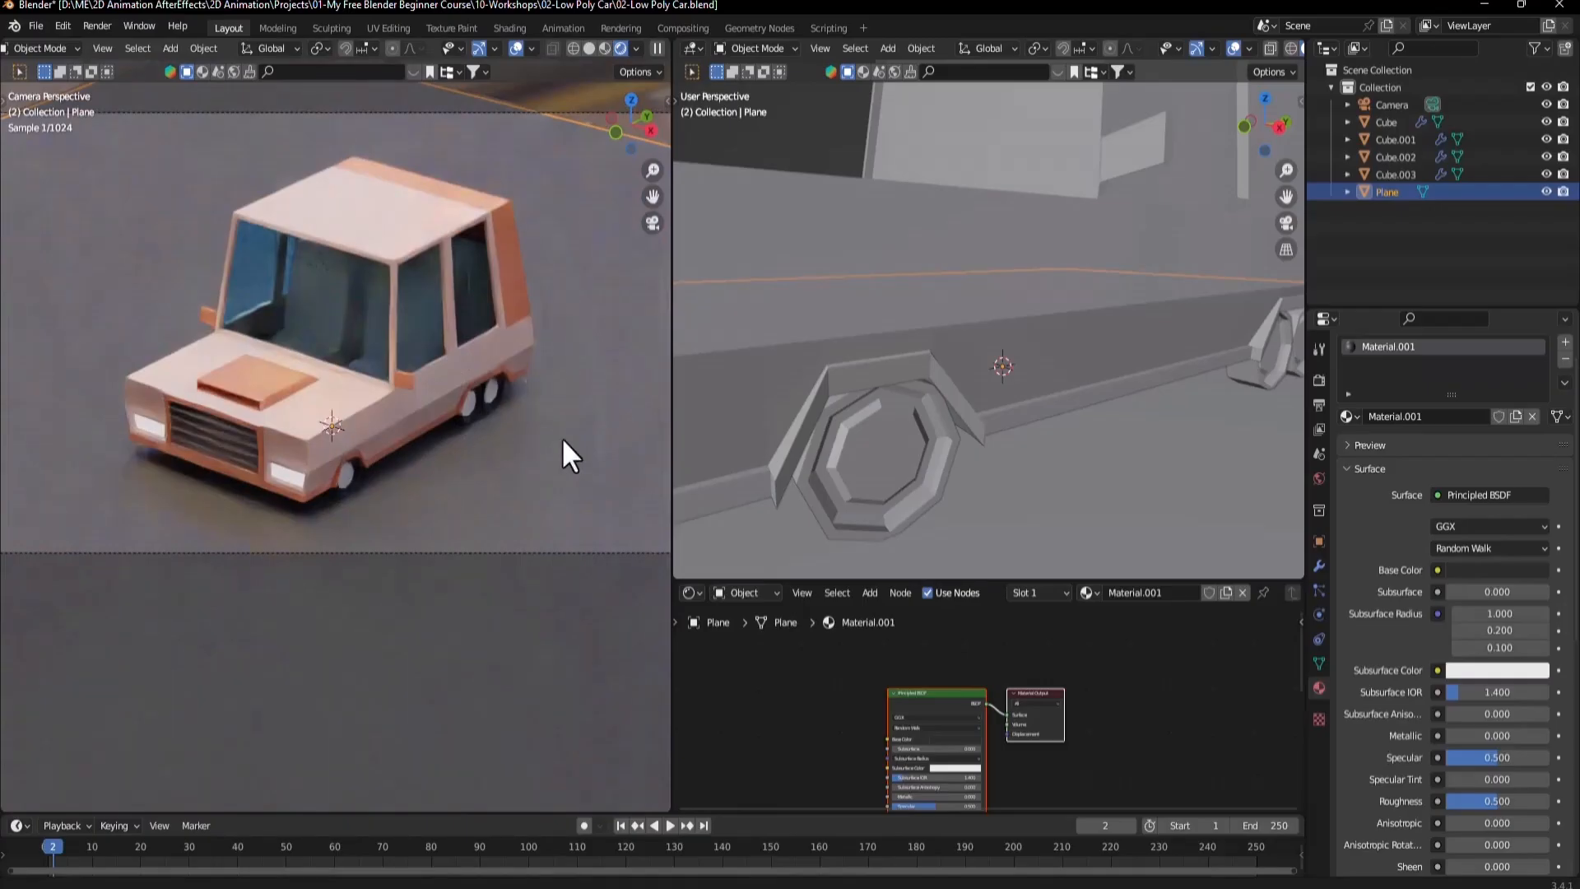
shift+scroll(458, 451, up, 3)
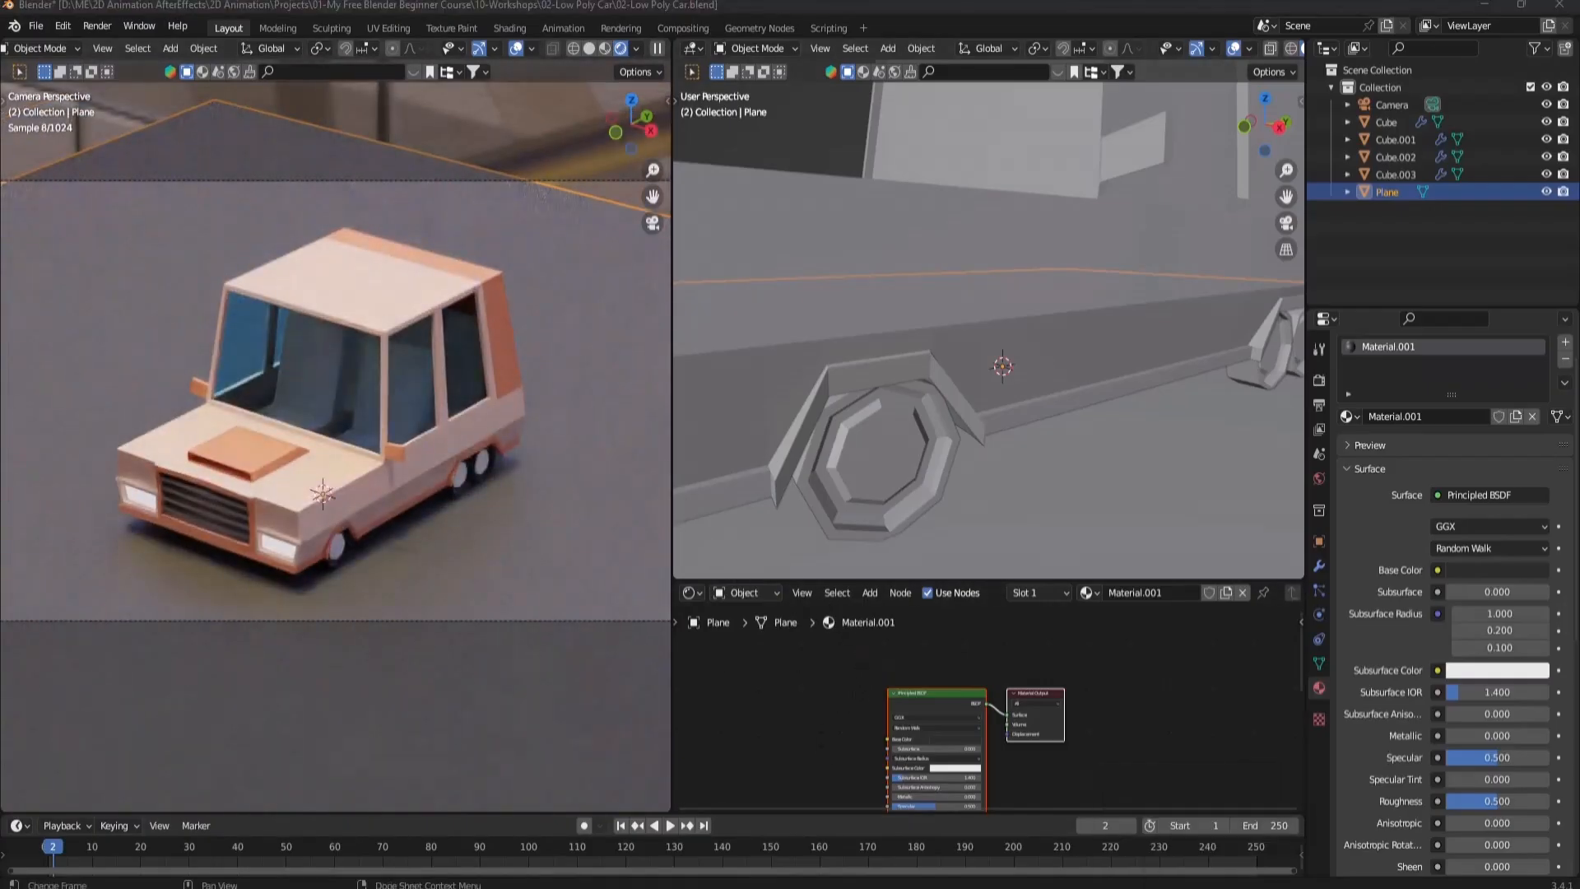
key(alt+Tab)
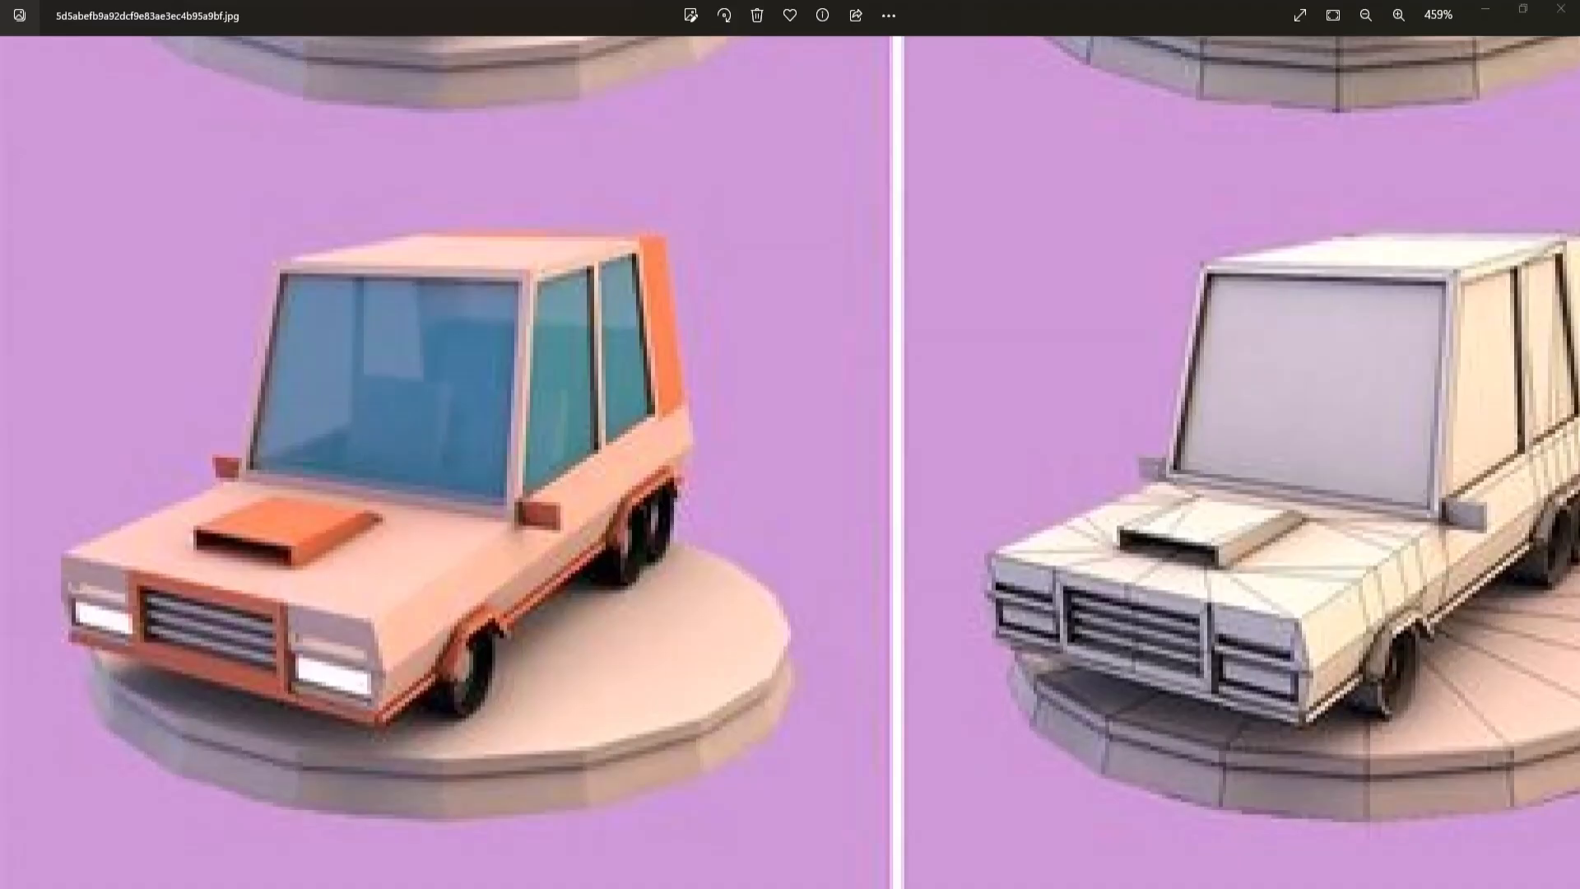
key(alt+Tab)
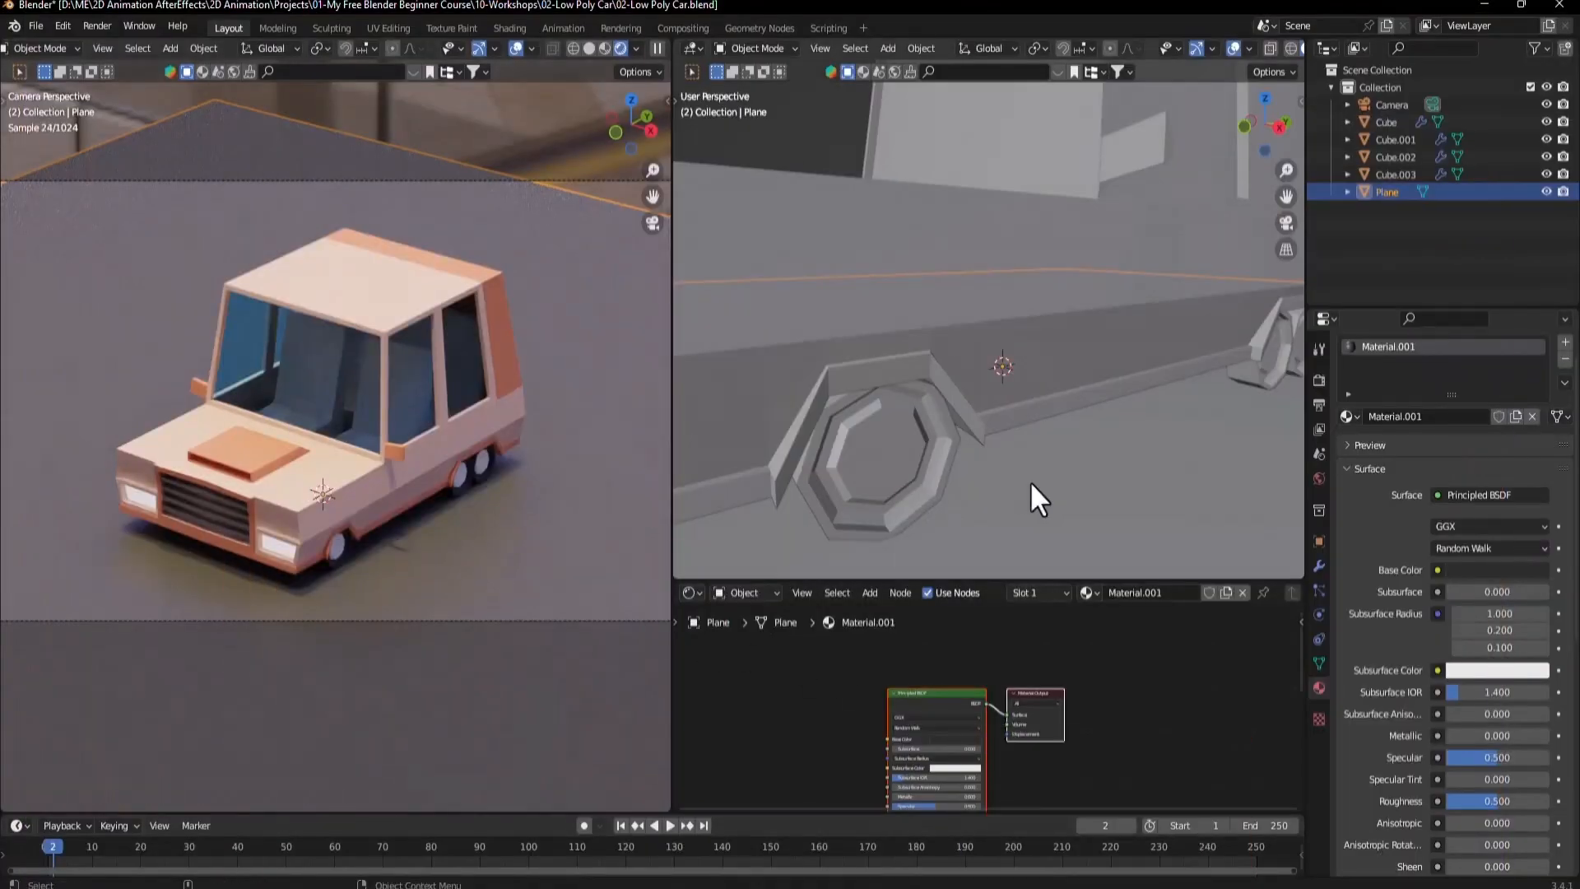
Darken the wheel's Metal material base color to hex 6B6B6B and set its metallic value to 1.000.
click(856, 445)
click(1345, 365)
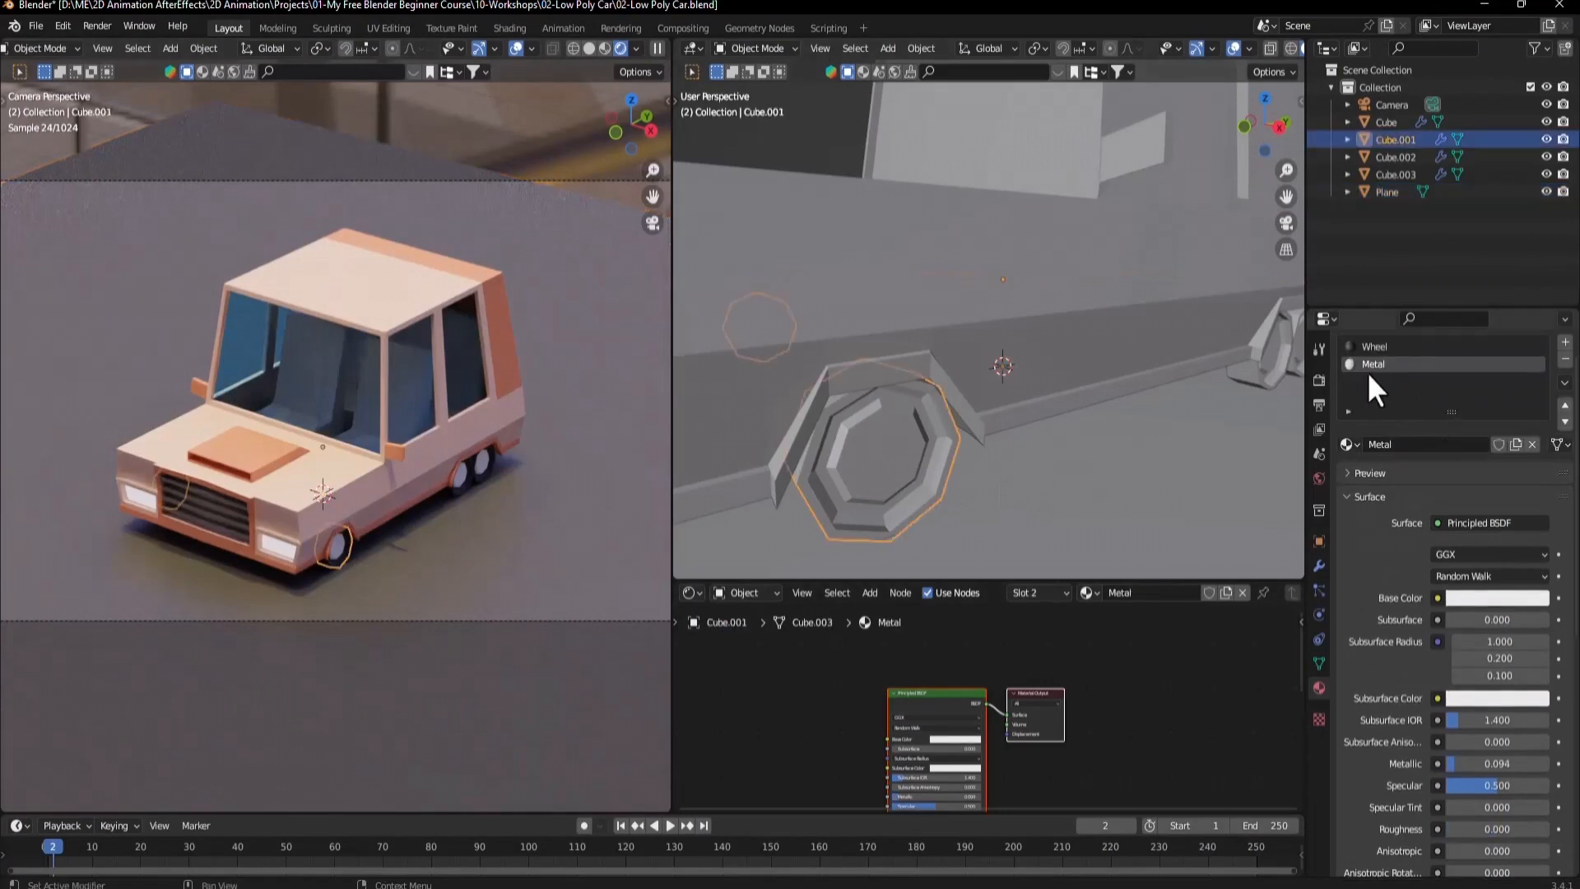
click(1470, 600)
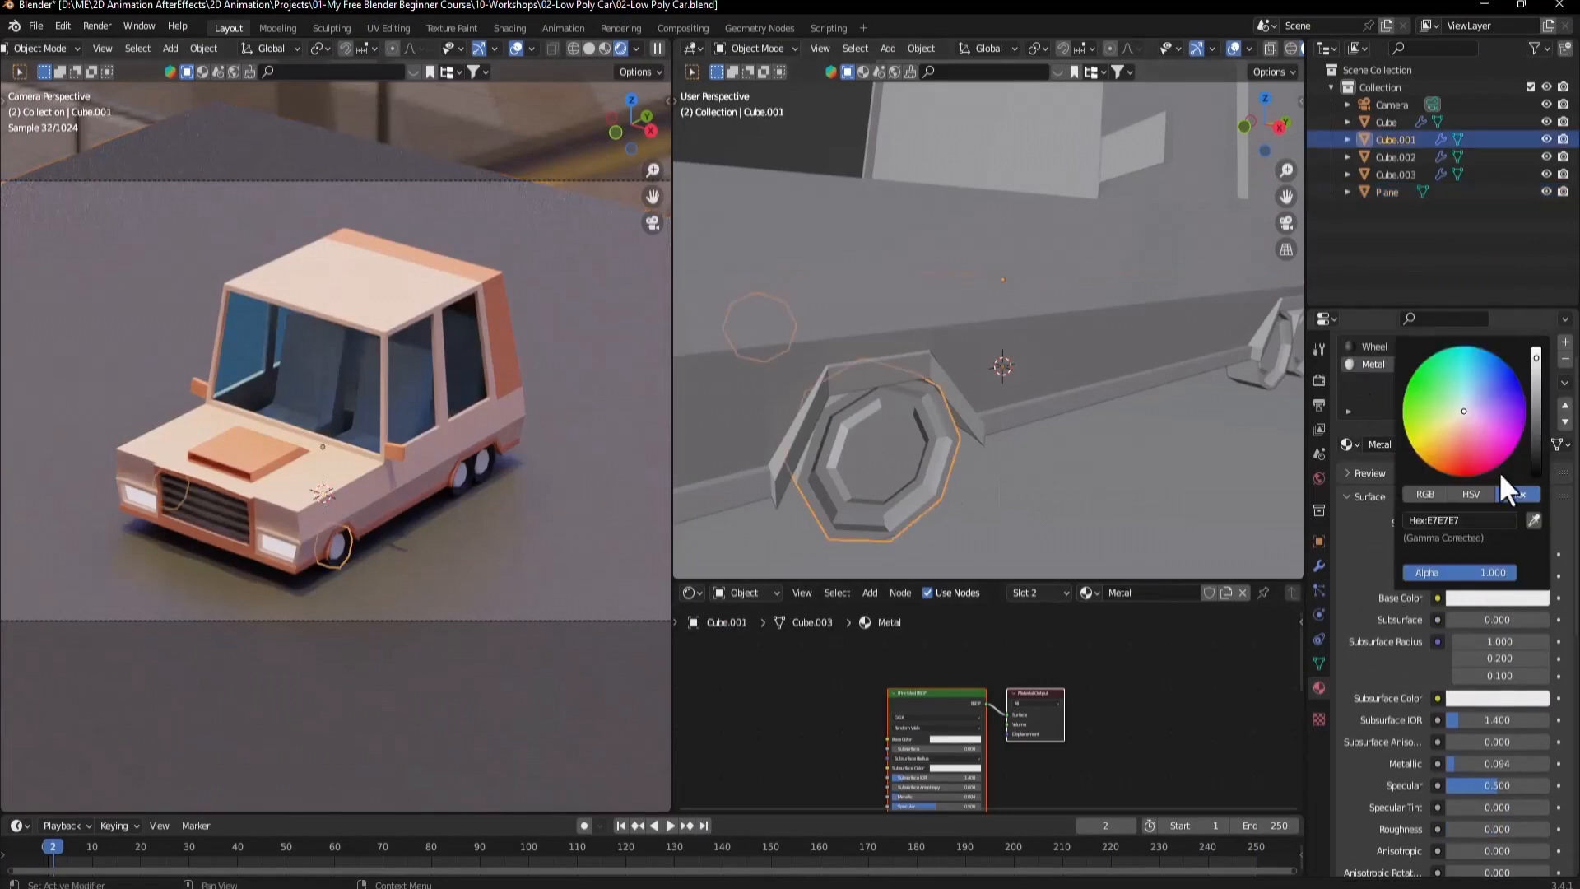
click(1536, 419)
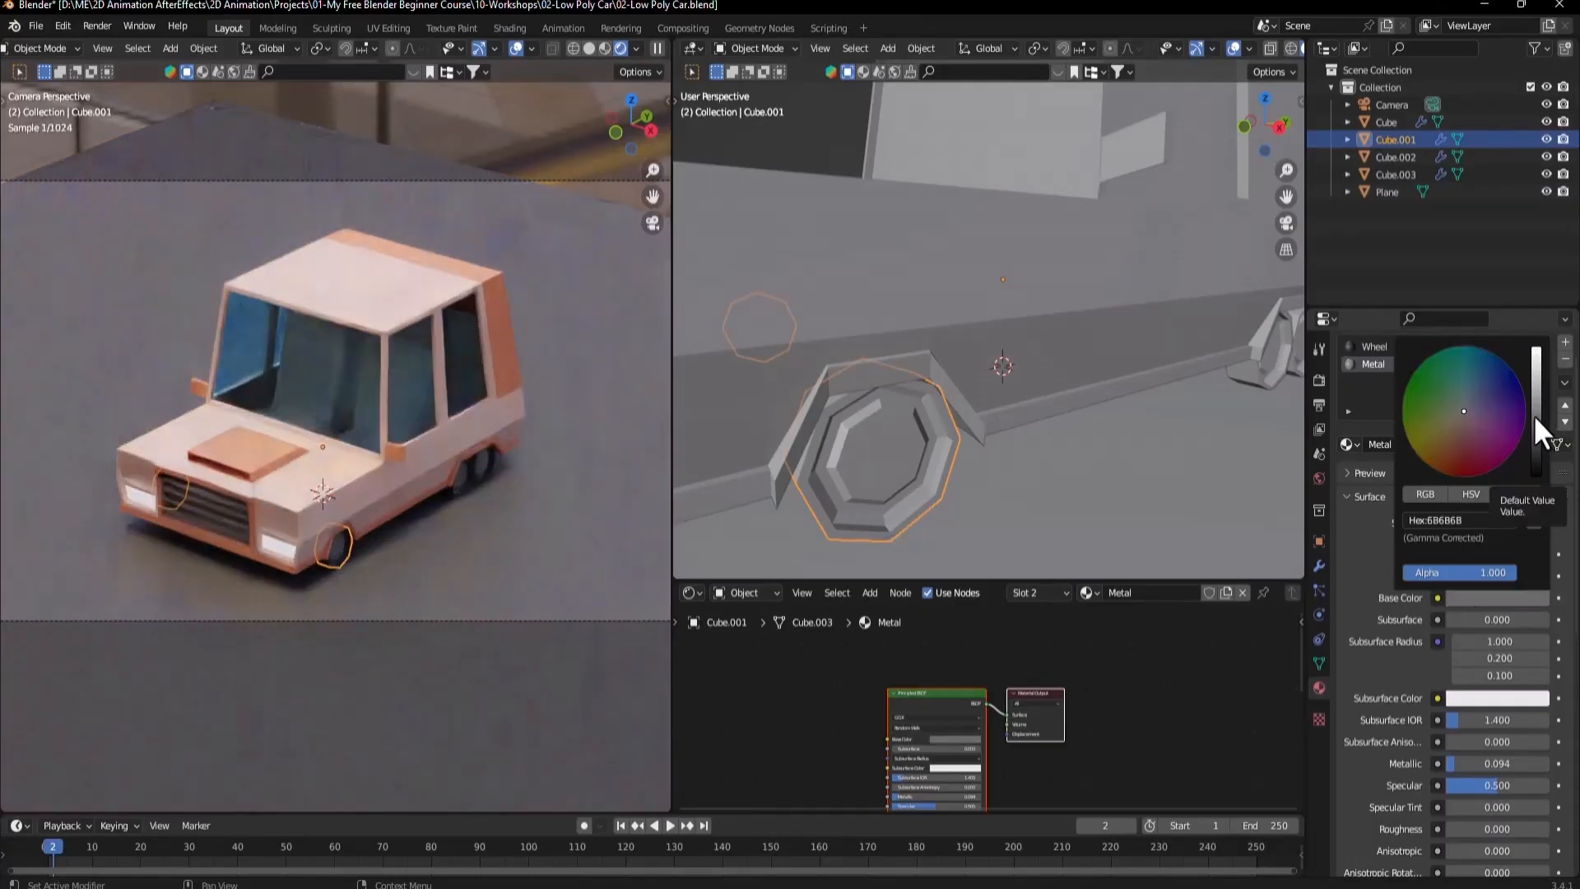
drag(1467, 764, 1551, 764)
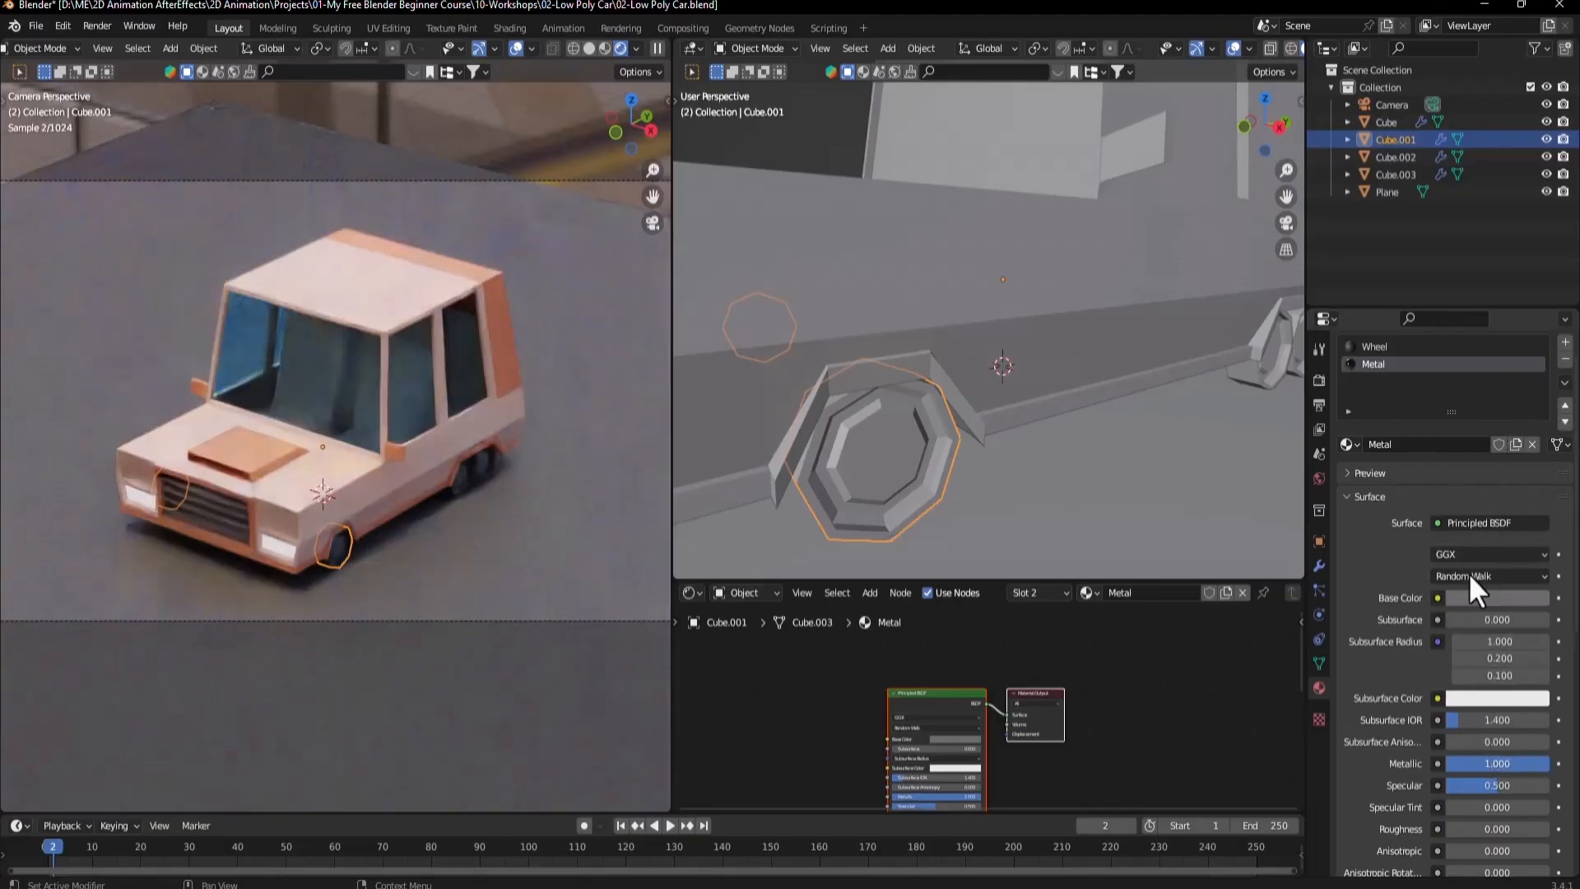
Lighten the Metal material's base color to the gray hex A2A2A2.
click(1492, 597)
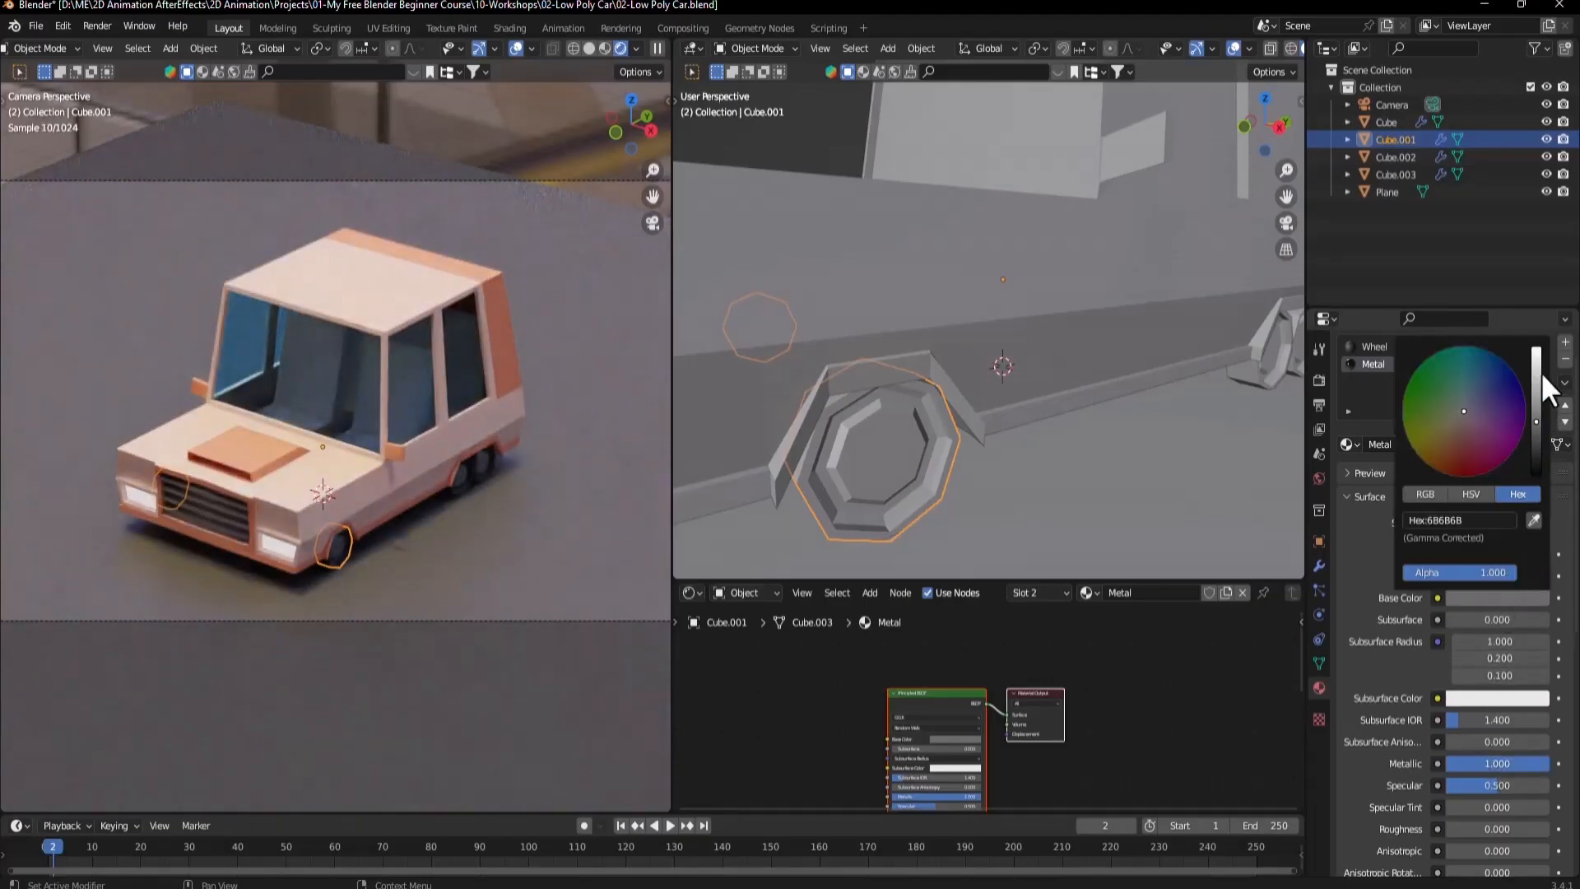
drag(1538, 372, 1536, 354)
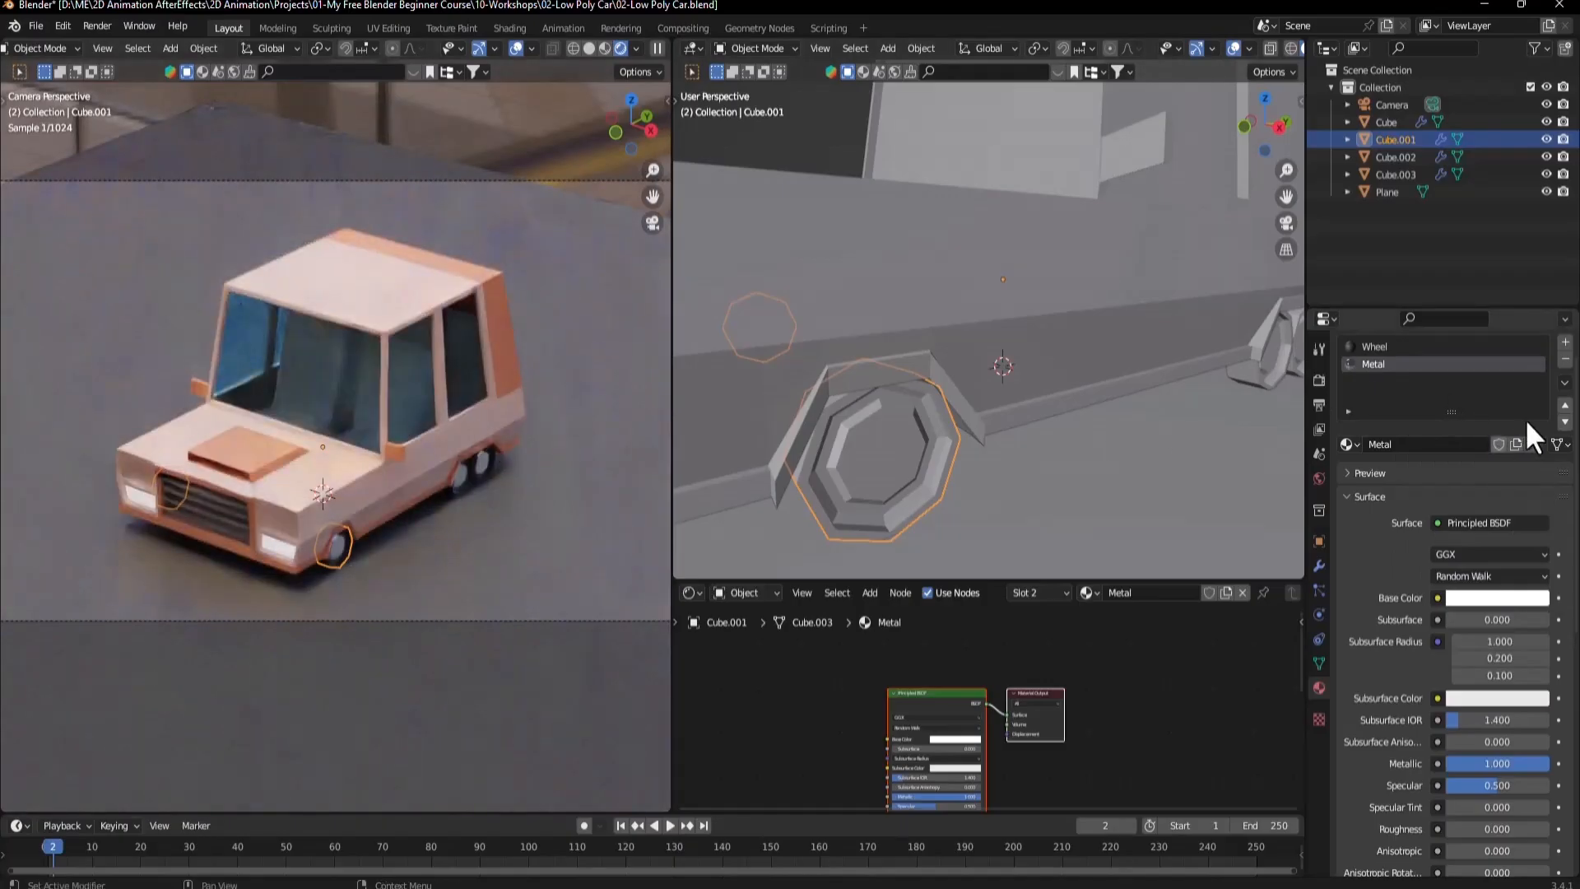
click(1488, 598)
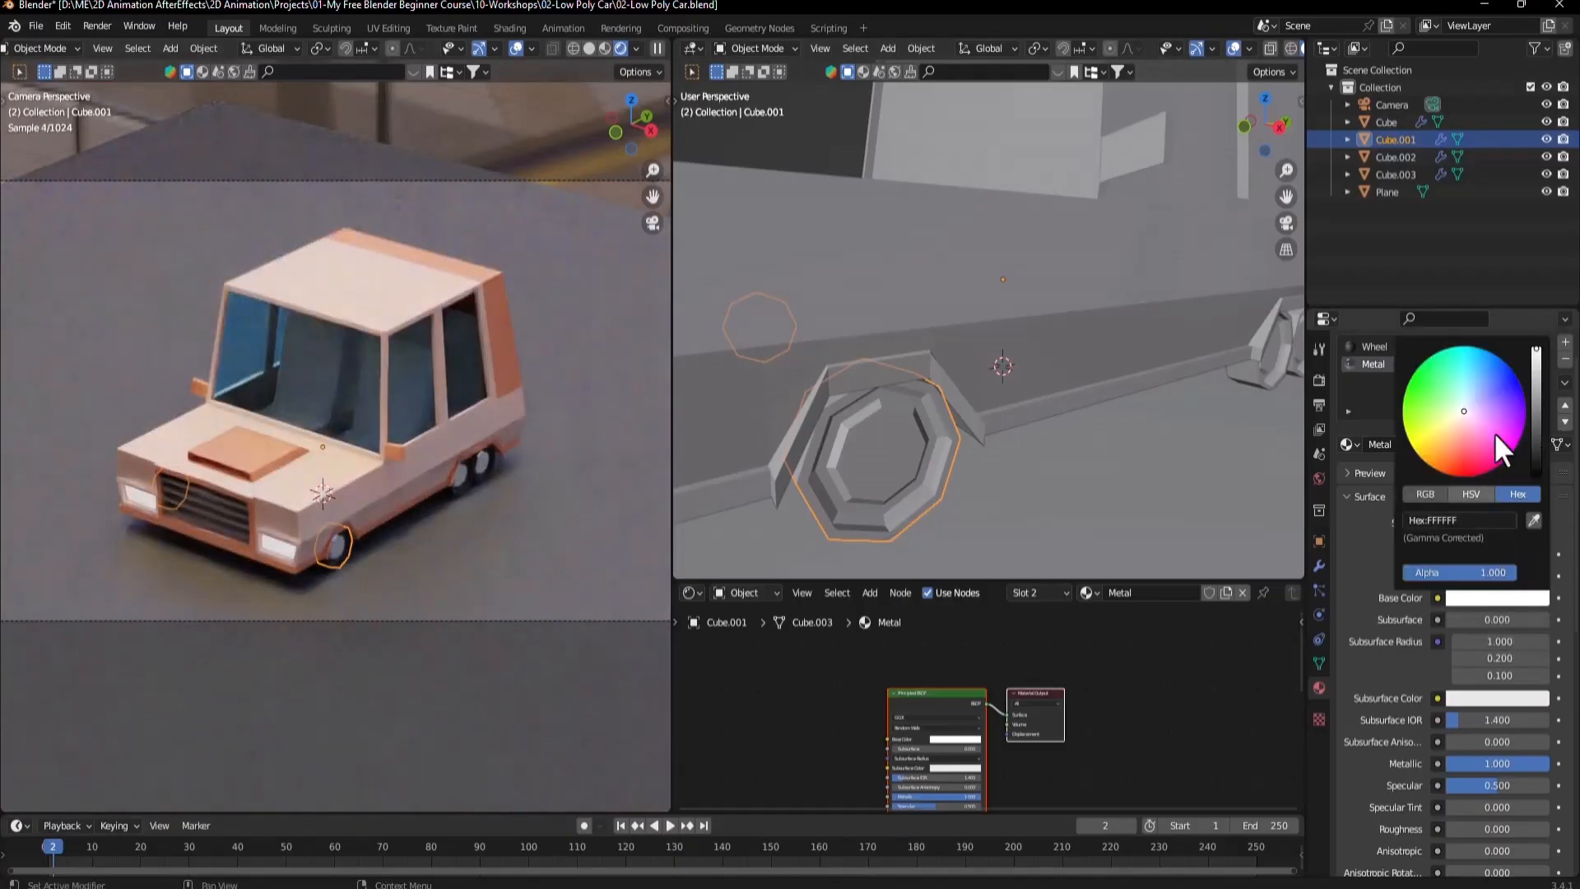
click(1534, 394)
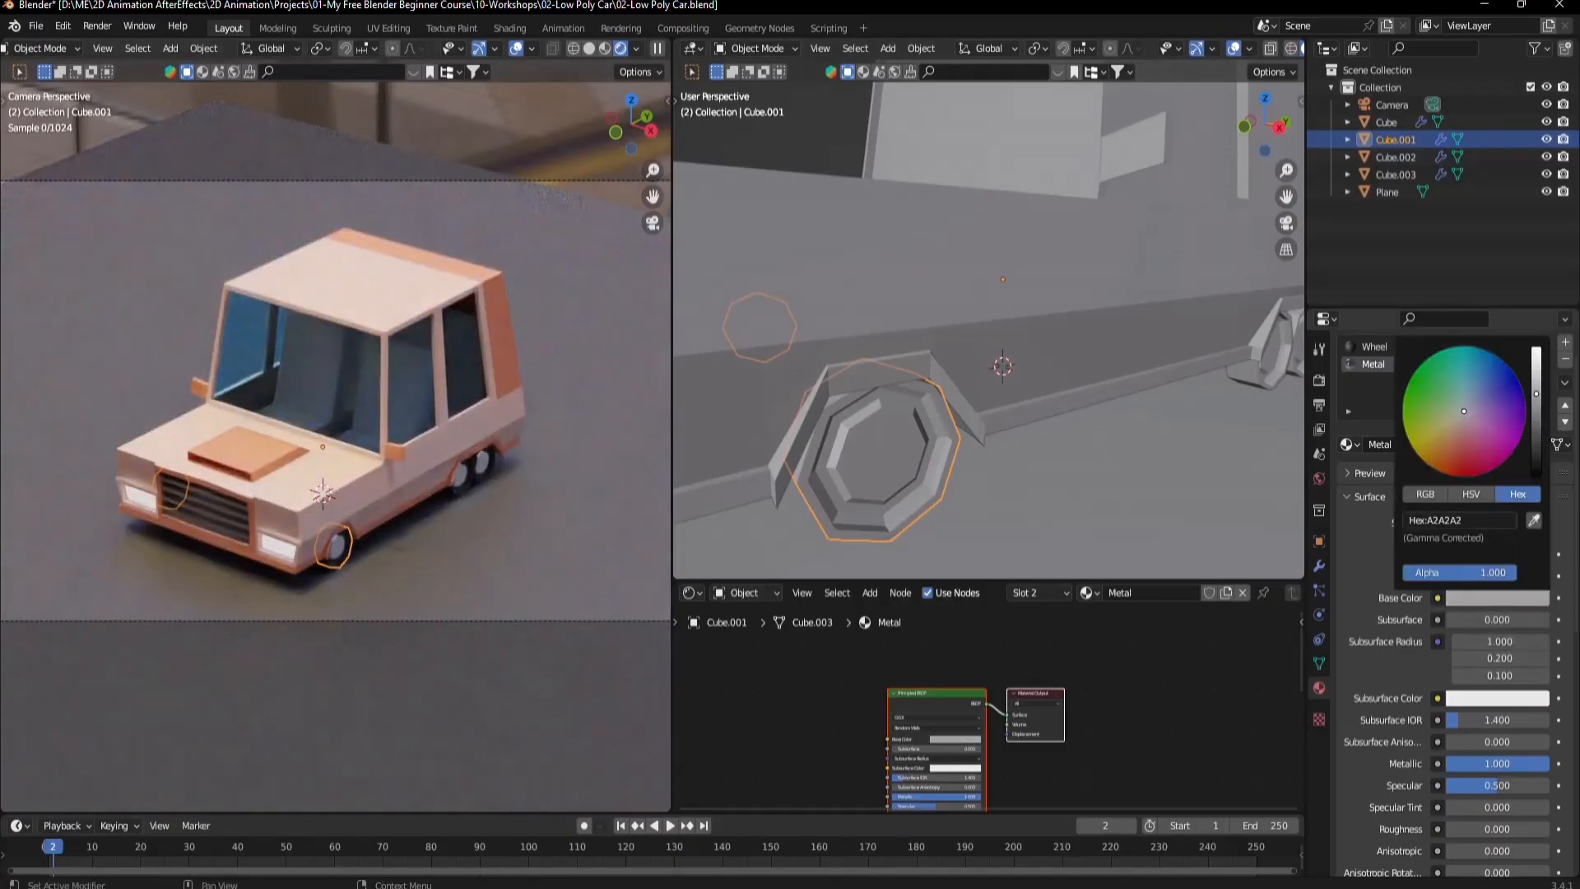
click(483, 571)
In Edit Mode, select the car body's roof faces, grow the selection over the pillars and windows, and hide those faces.
scroll(322, 385, up, 3)
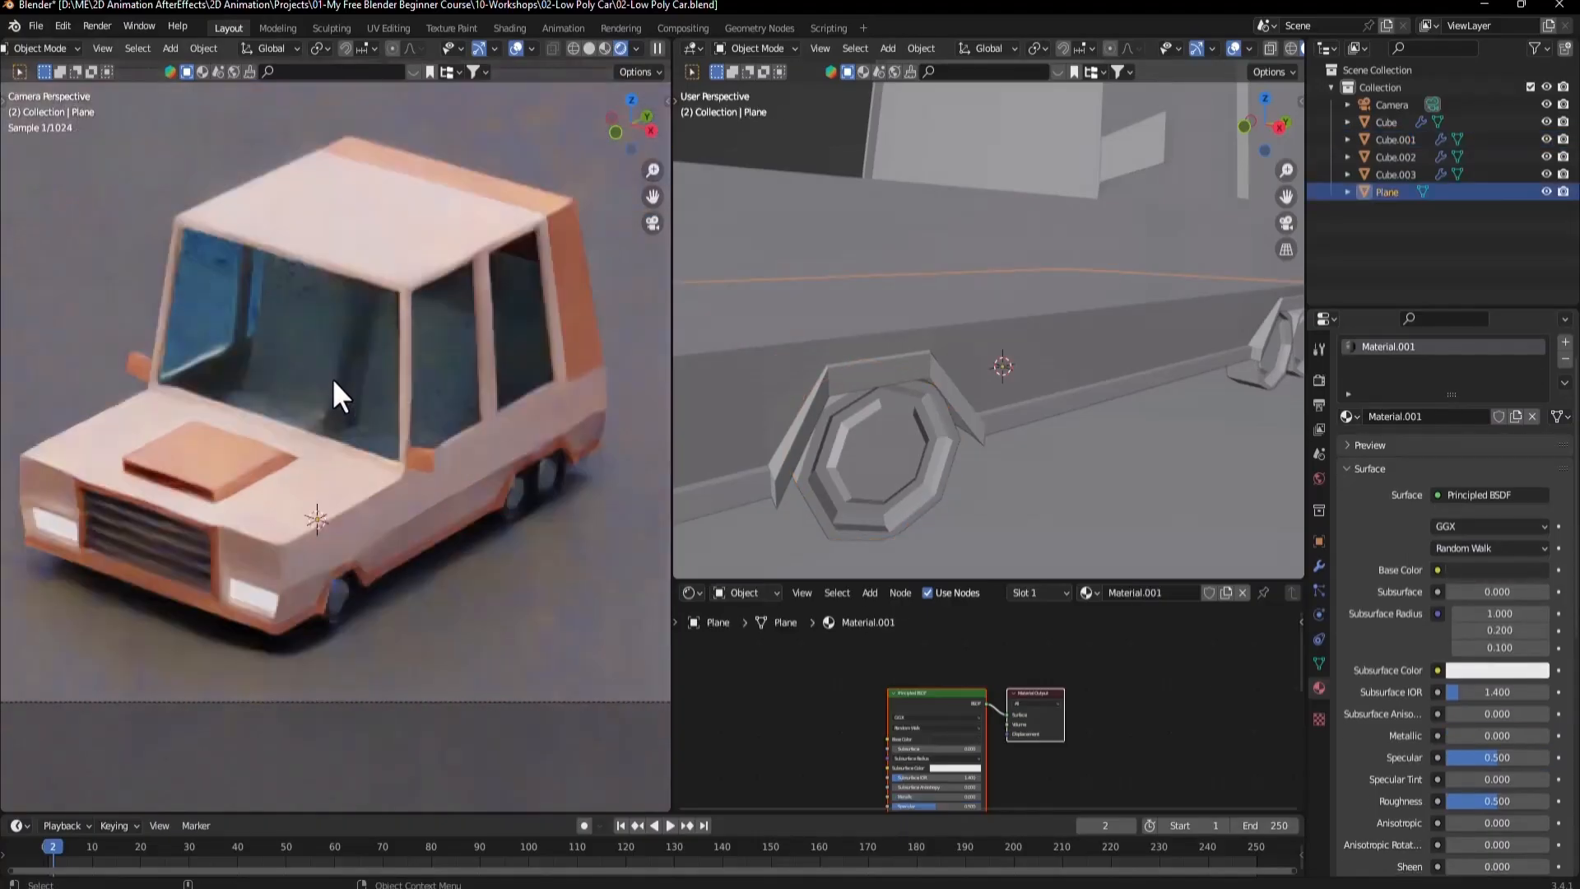
click(323, 334)
key(Tab)
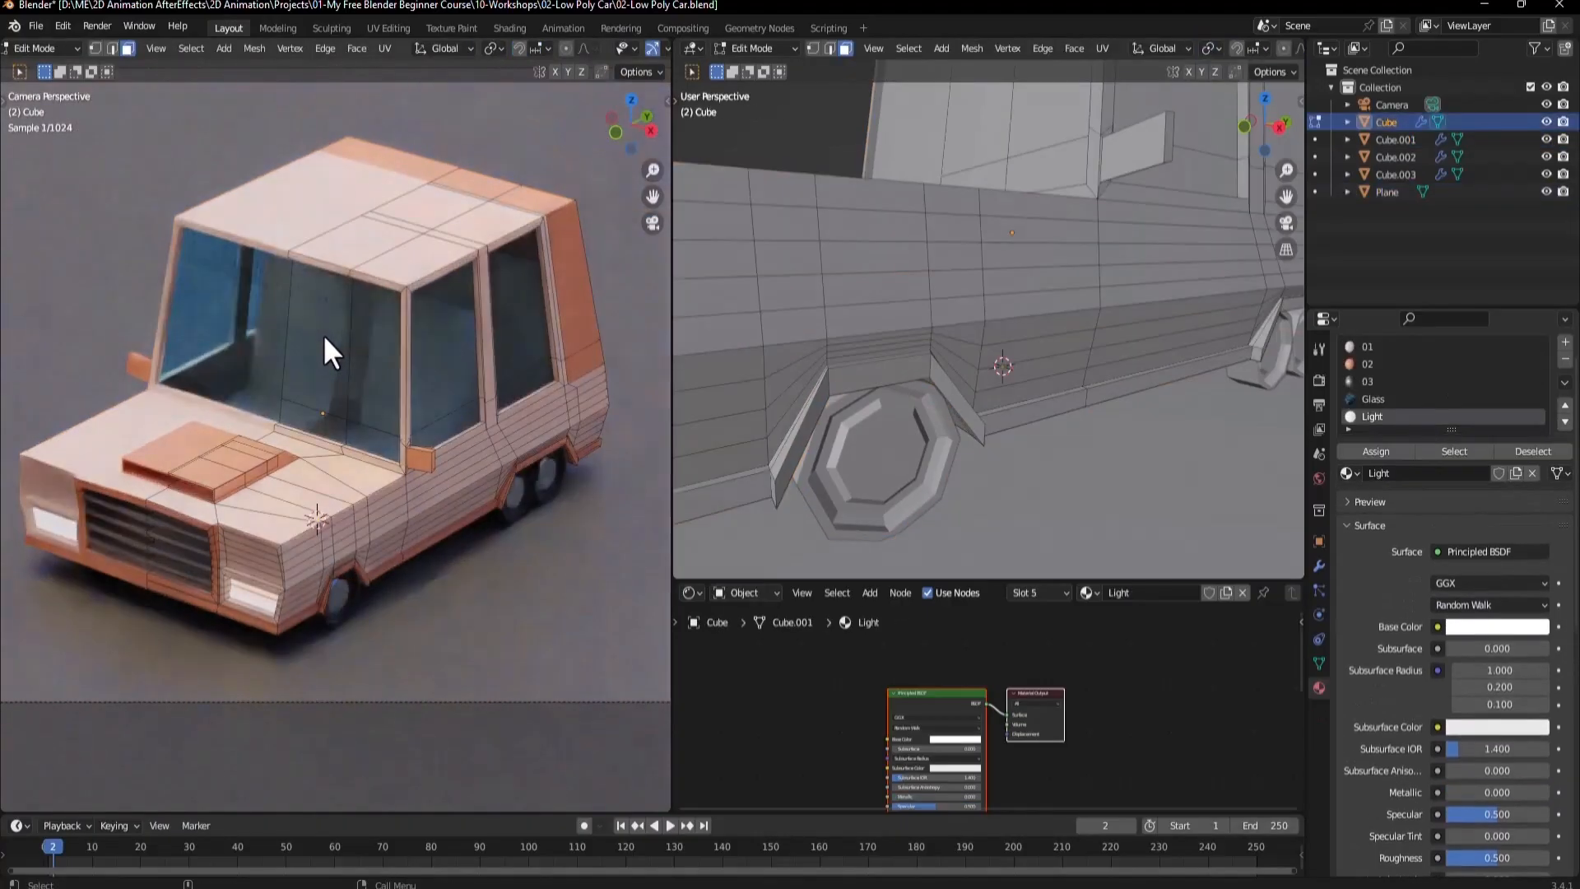
key(b)
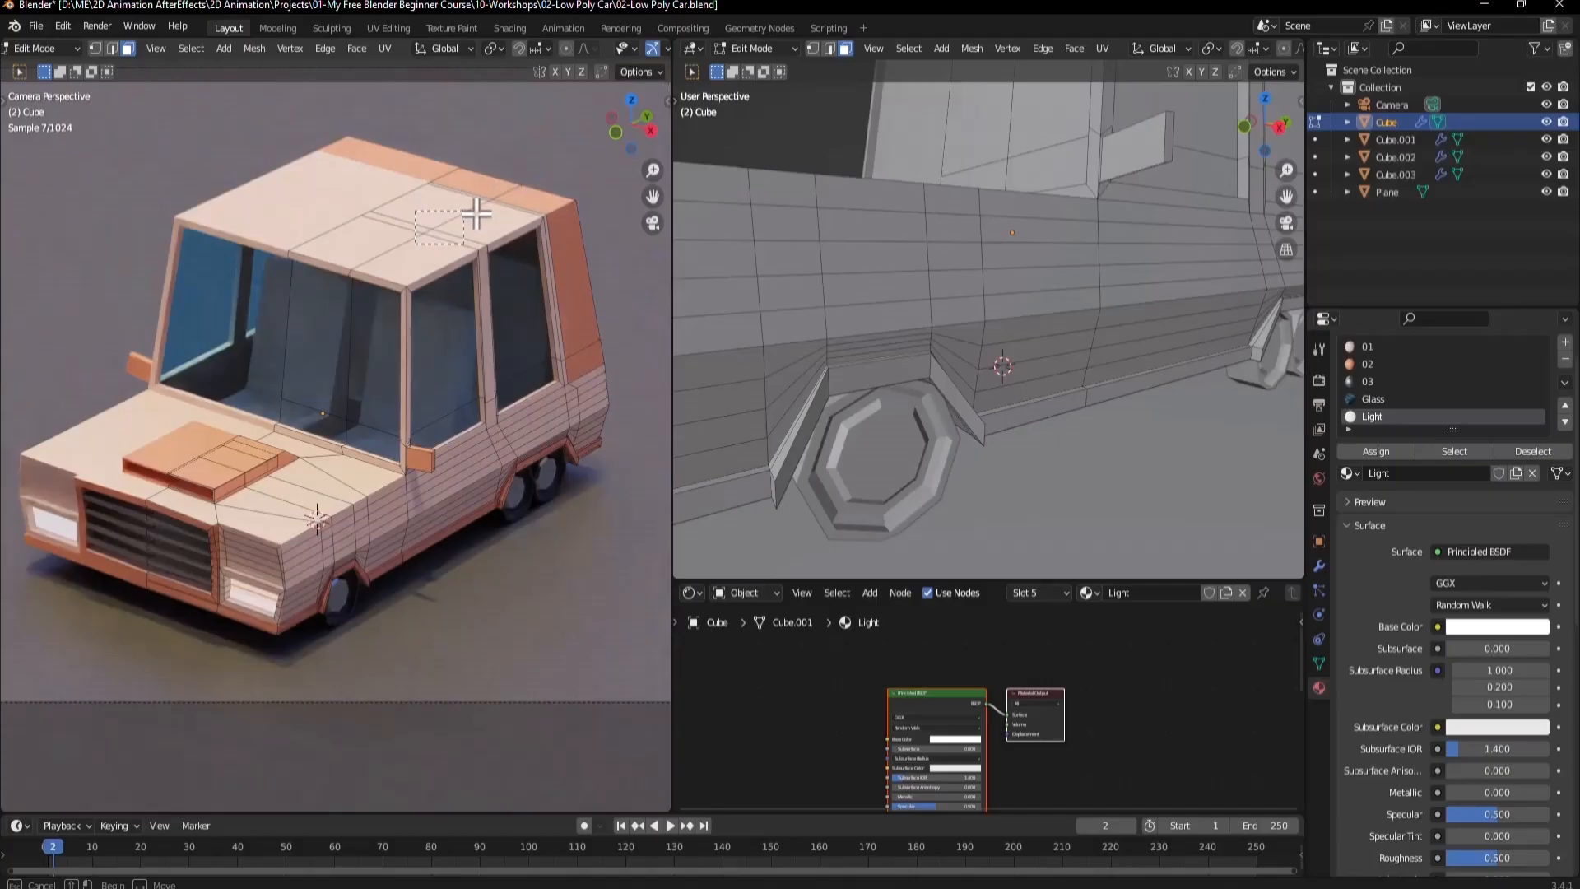
drag(476, 214, 474, 212)
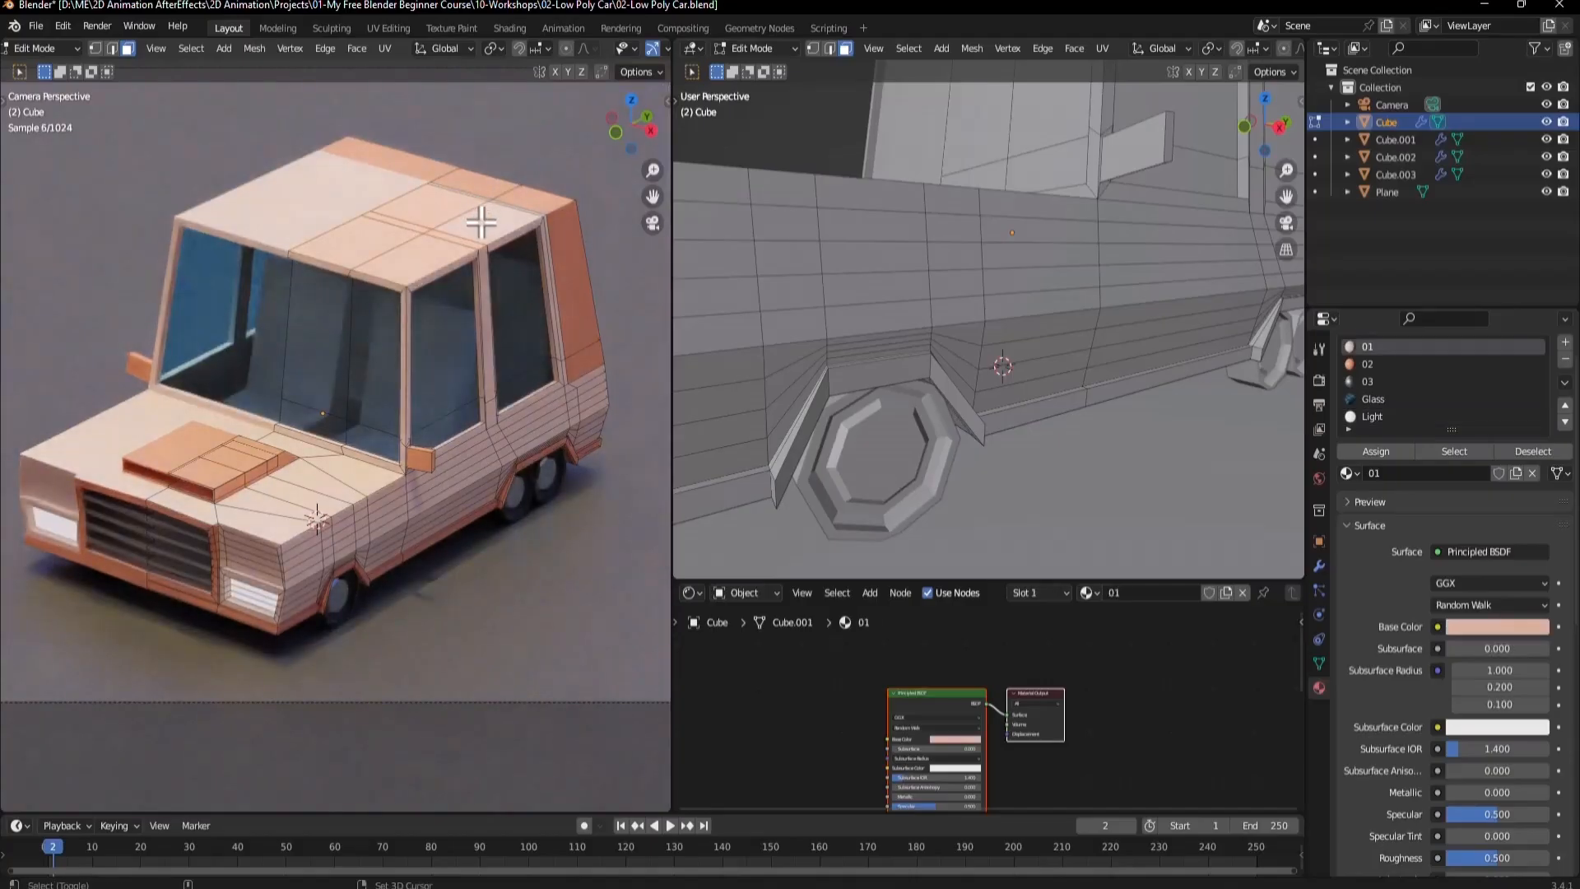
shift+click(481, 222)
key(ctrl+KP_Add)
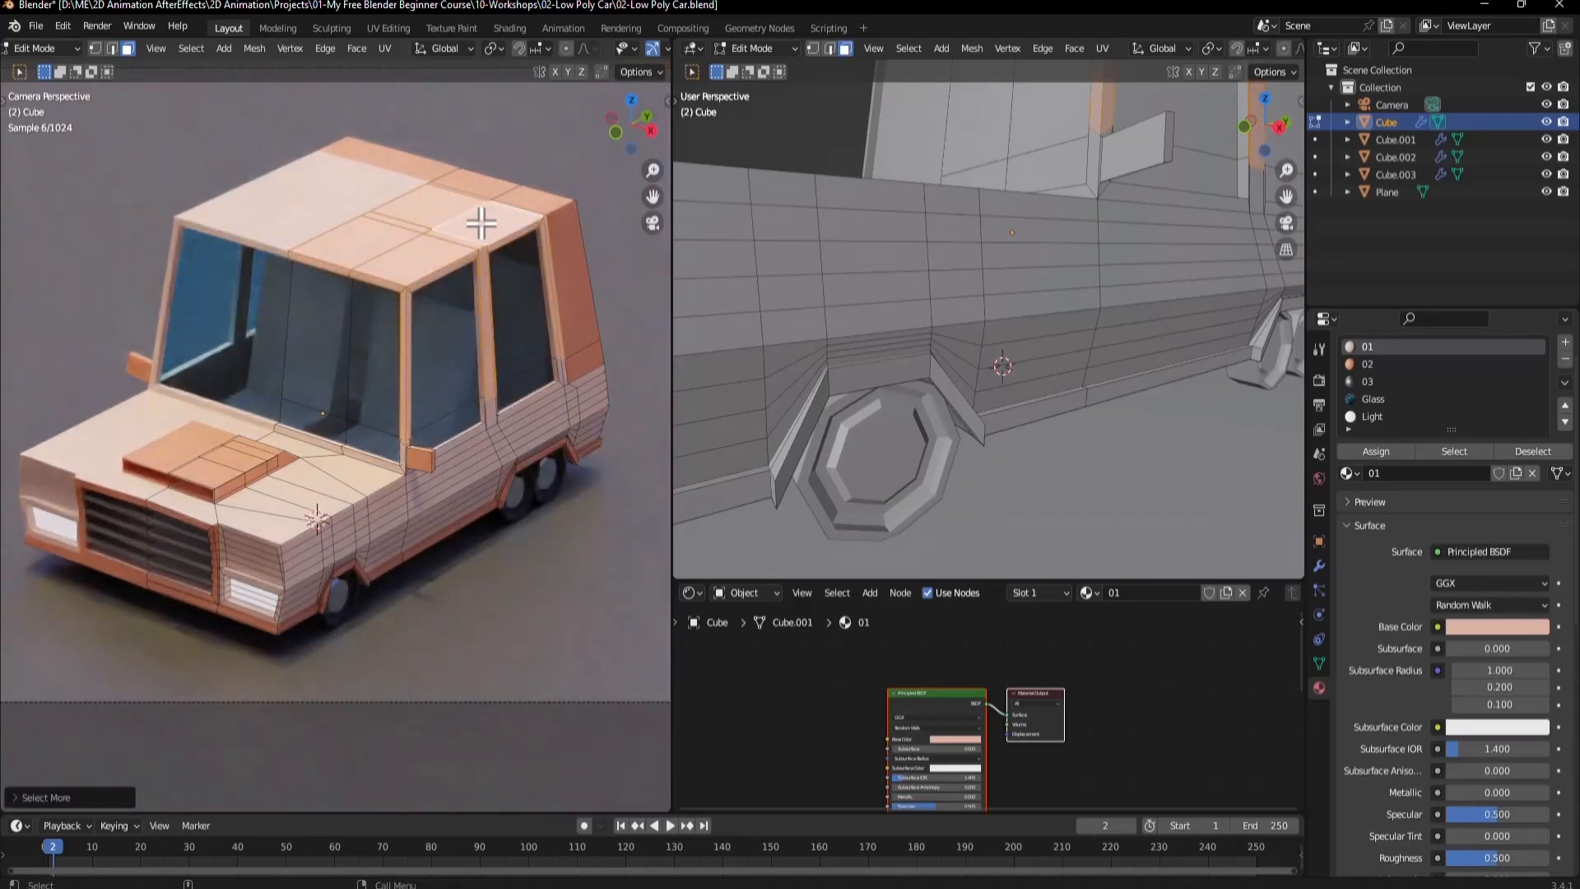
key(ctrl+KP_Subtract)
key(ctrl+z)
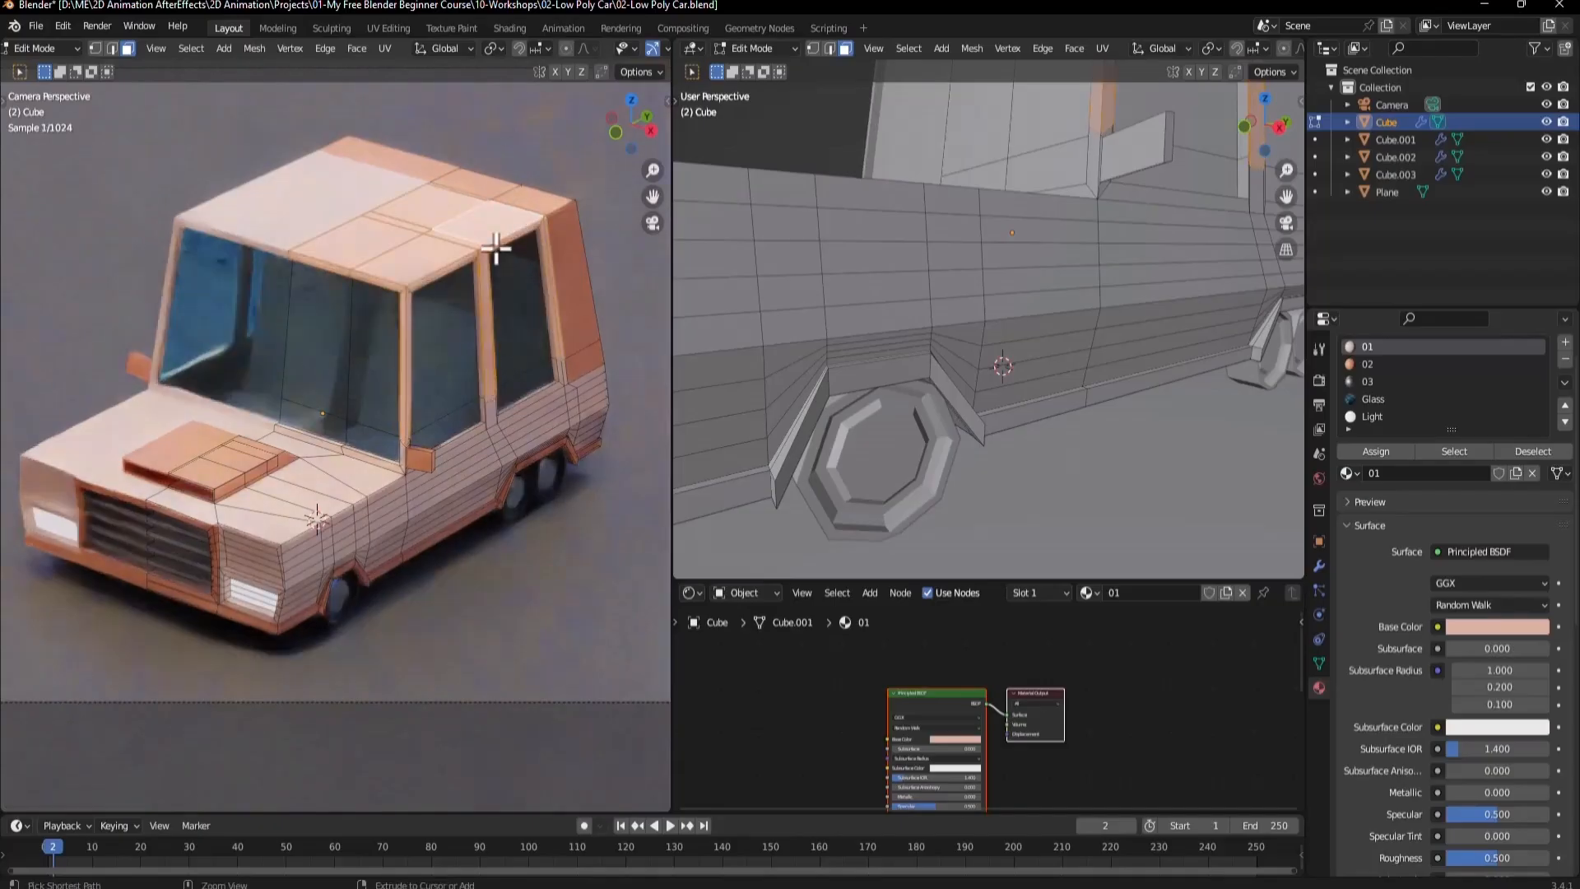
scroll(1061, 306, down, 6)
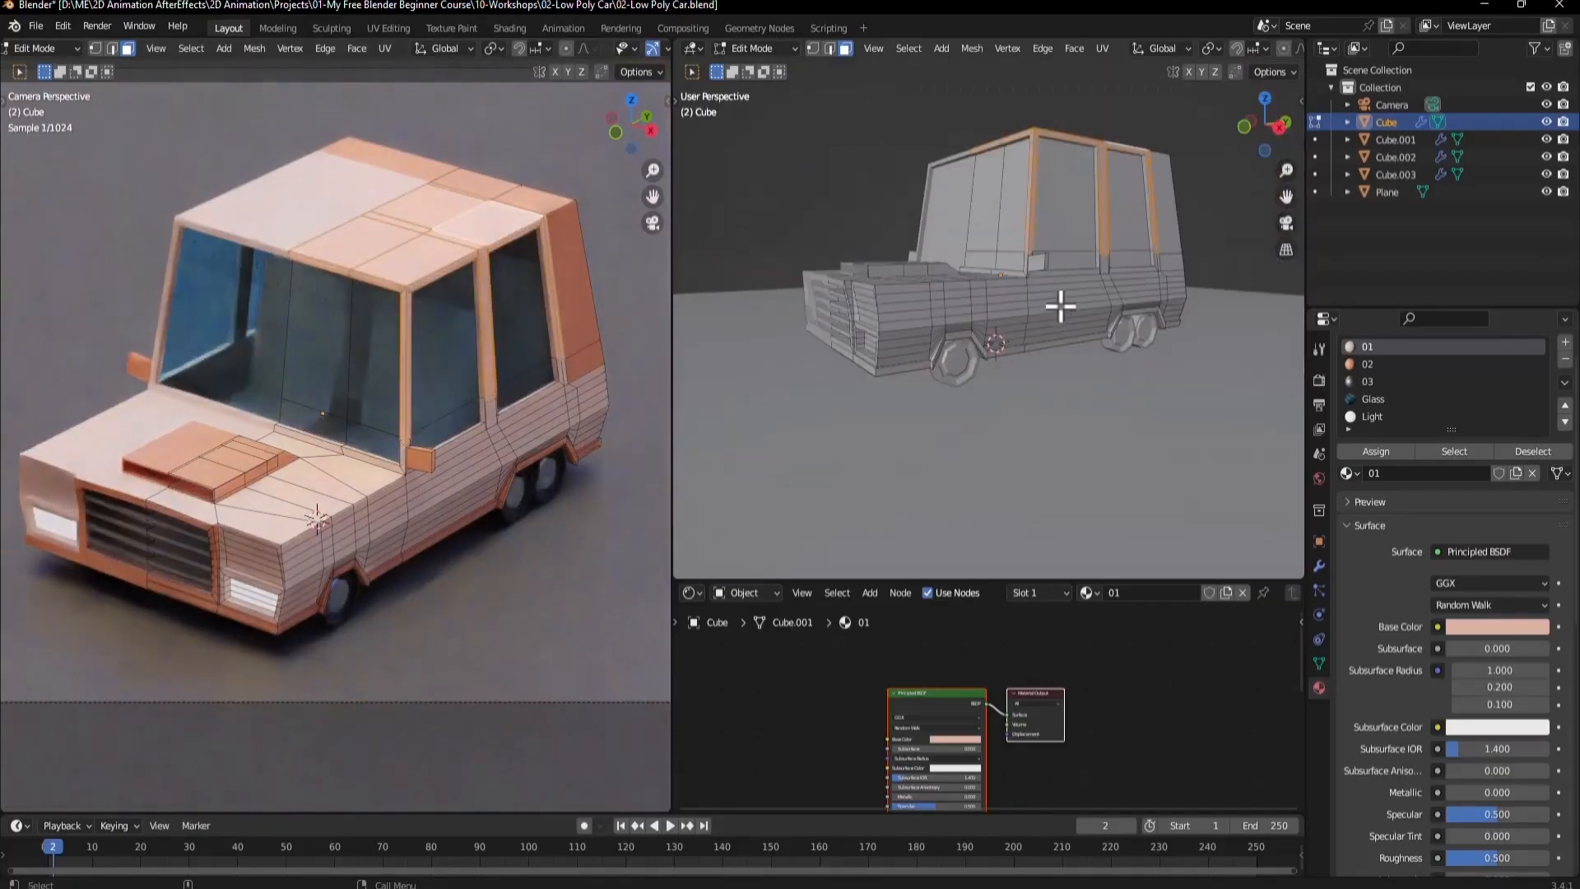
key(ctrl+KP_Add)
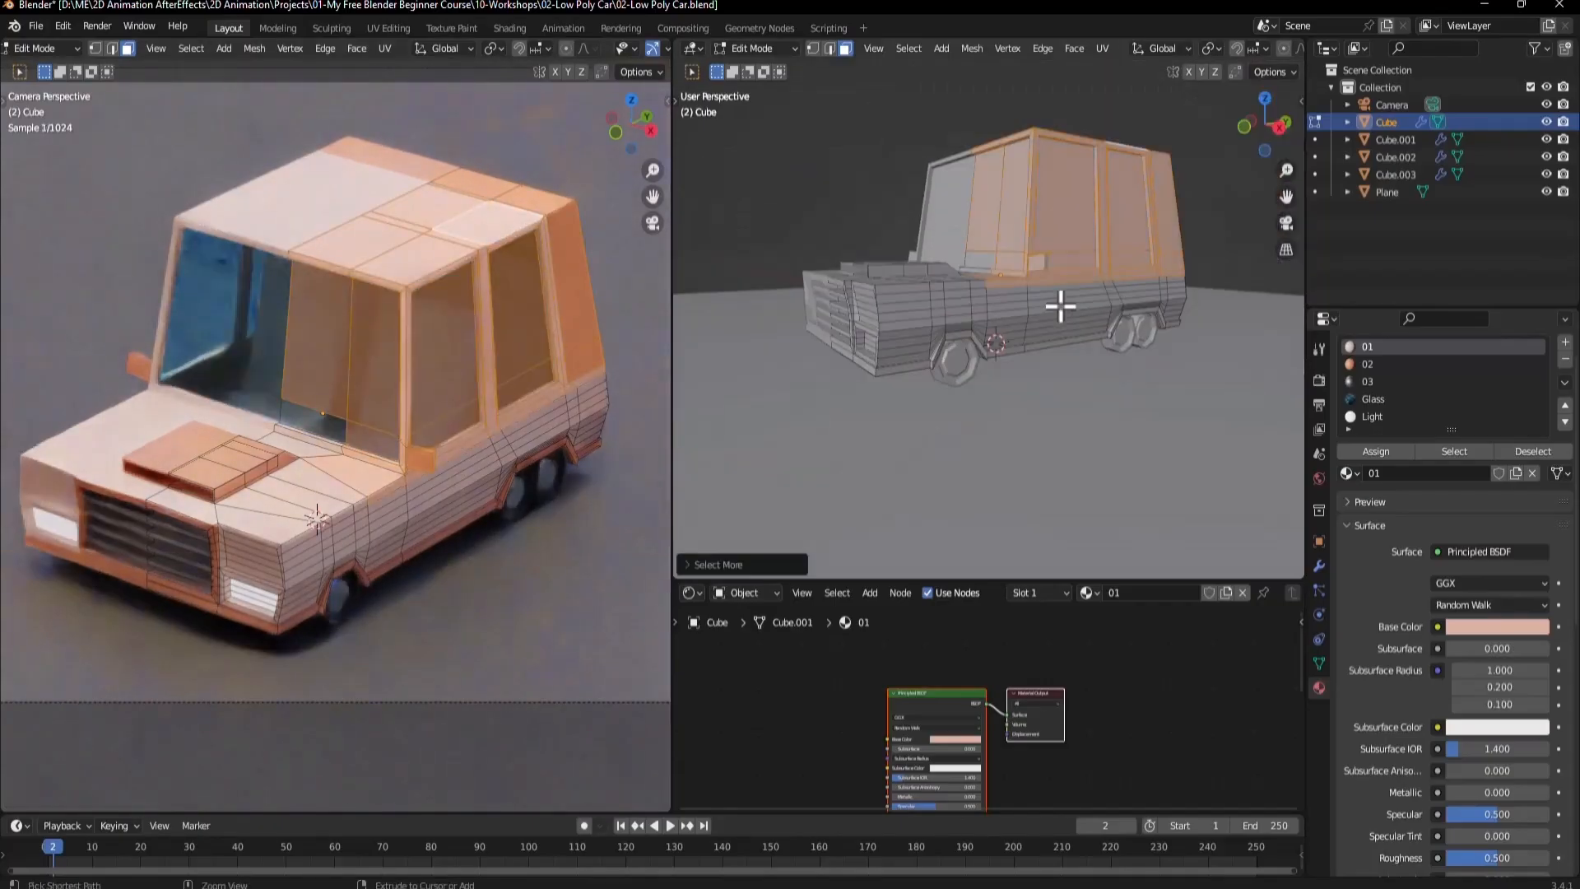
key(h)
In Edit Mode, select all linked faces of the front seat and the rear seat inside the car body.
middle_drag(1114, 321, 1135, 403)
scroll(1013, 337, up, 4)
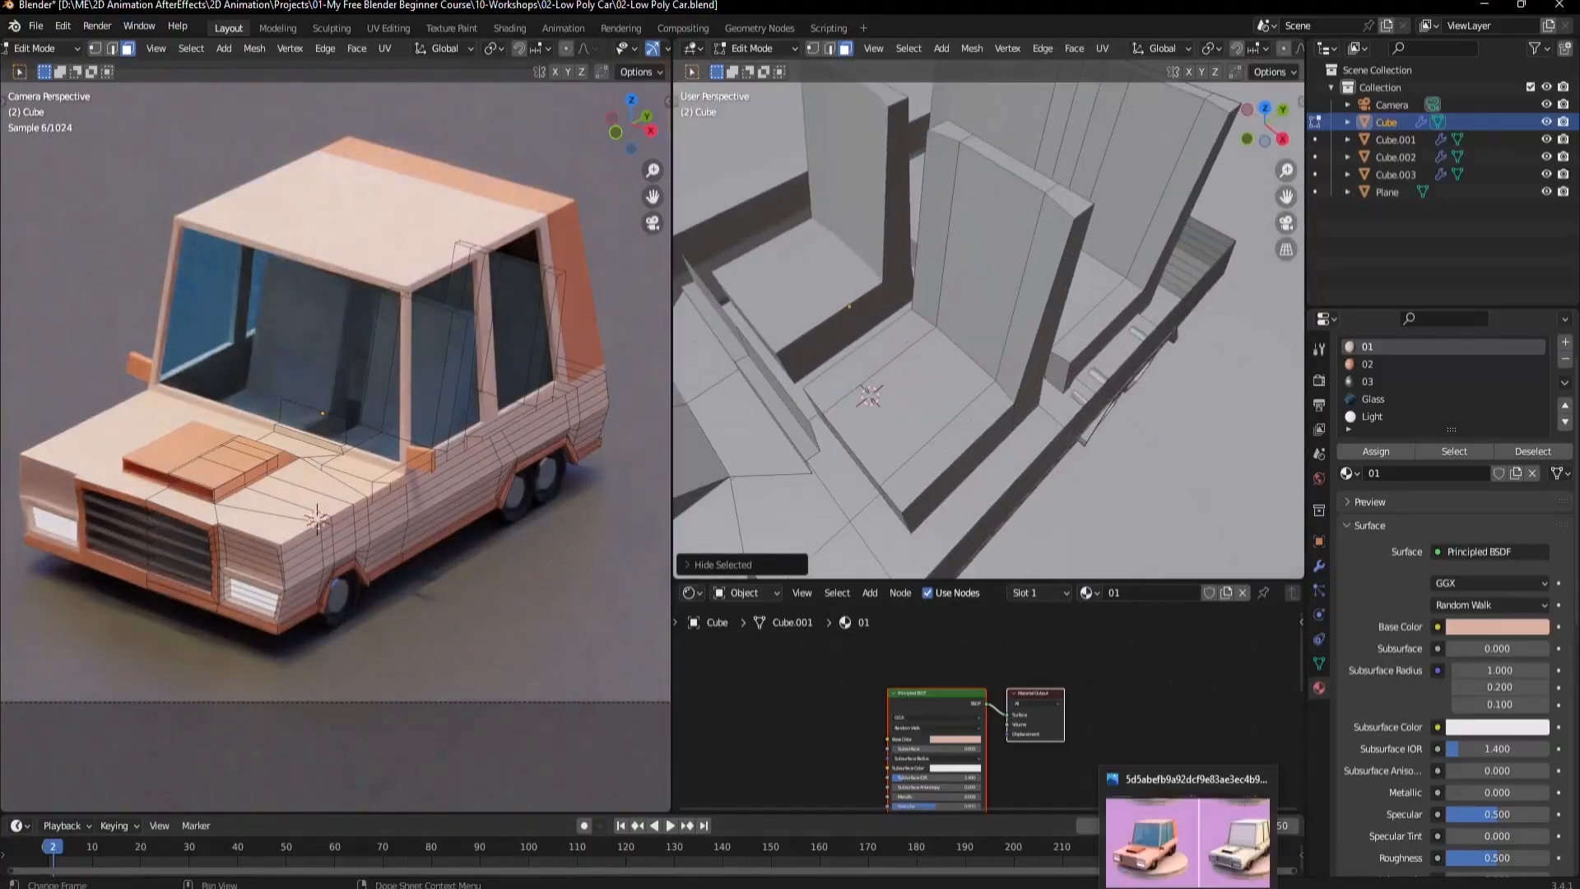
click(1189, 856)
key(alt+Tab)
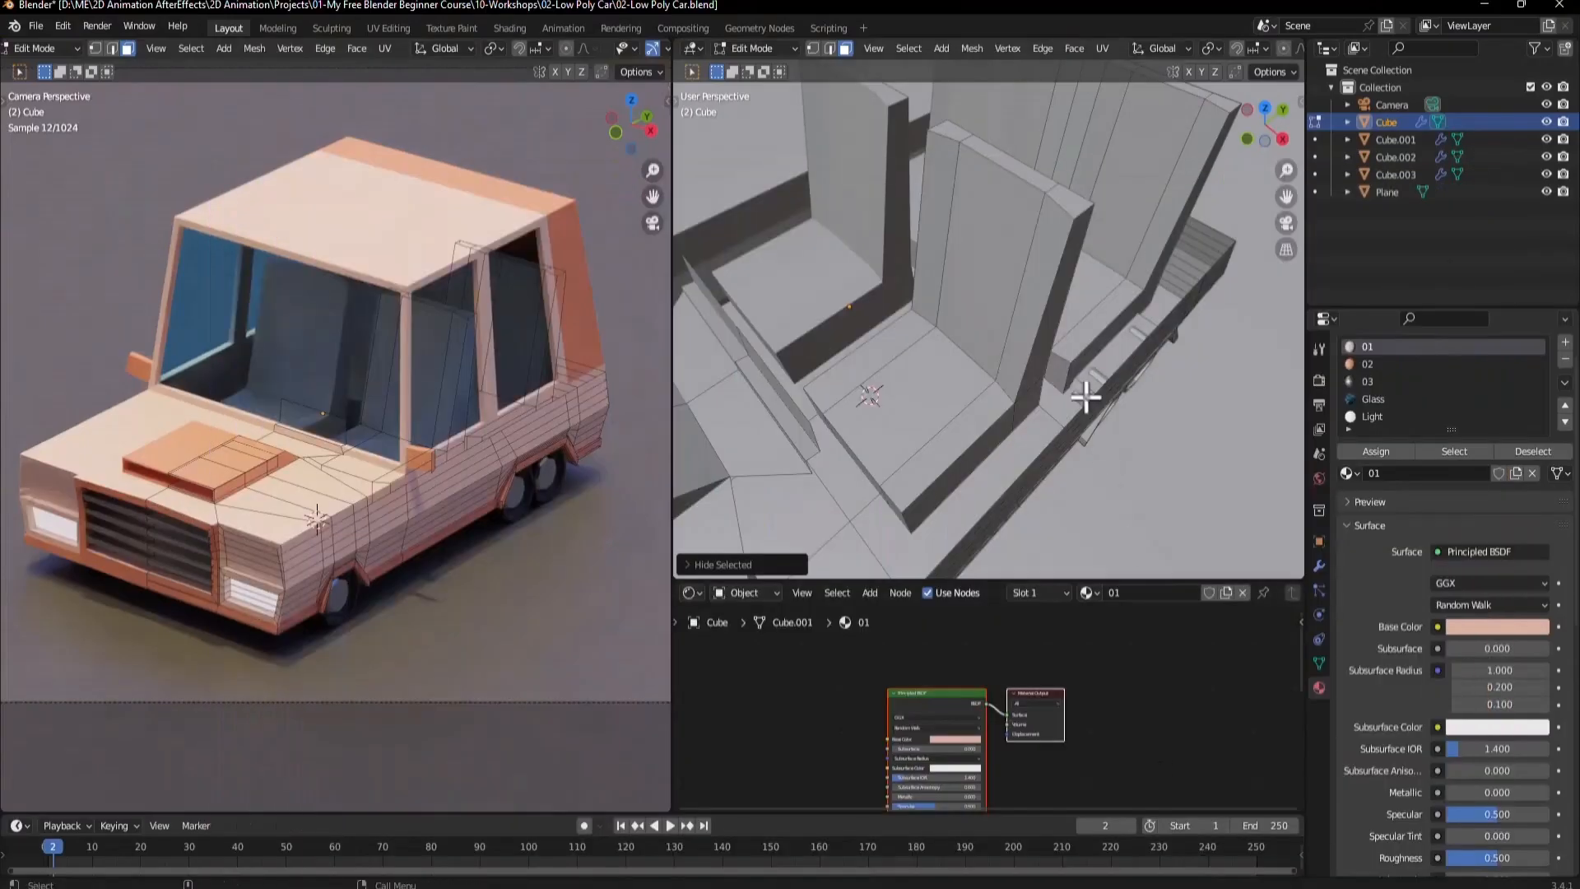
click(1035, 241)
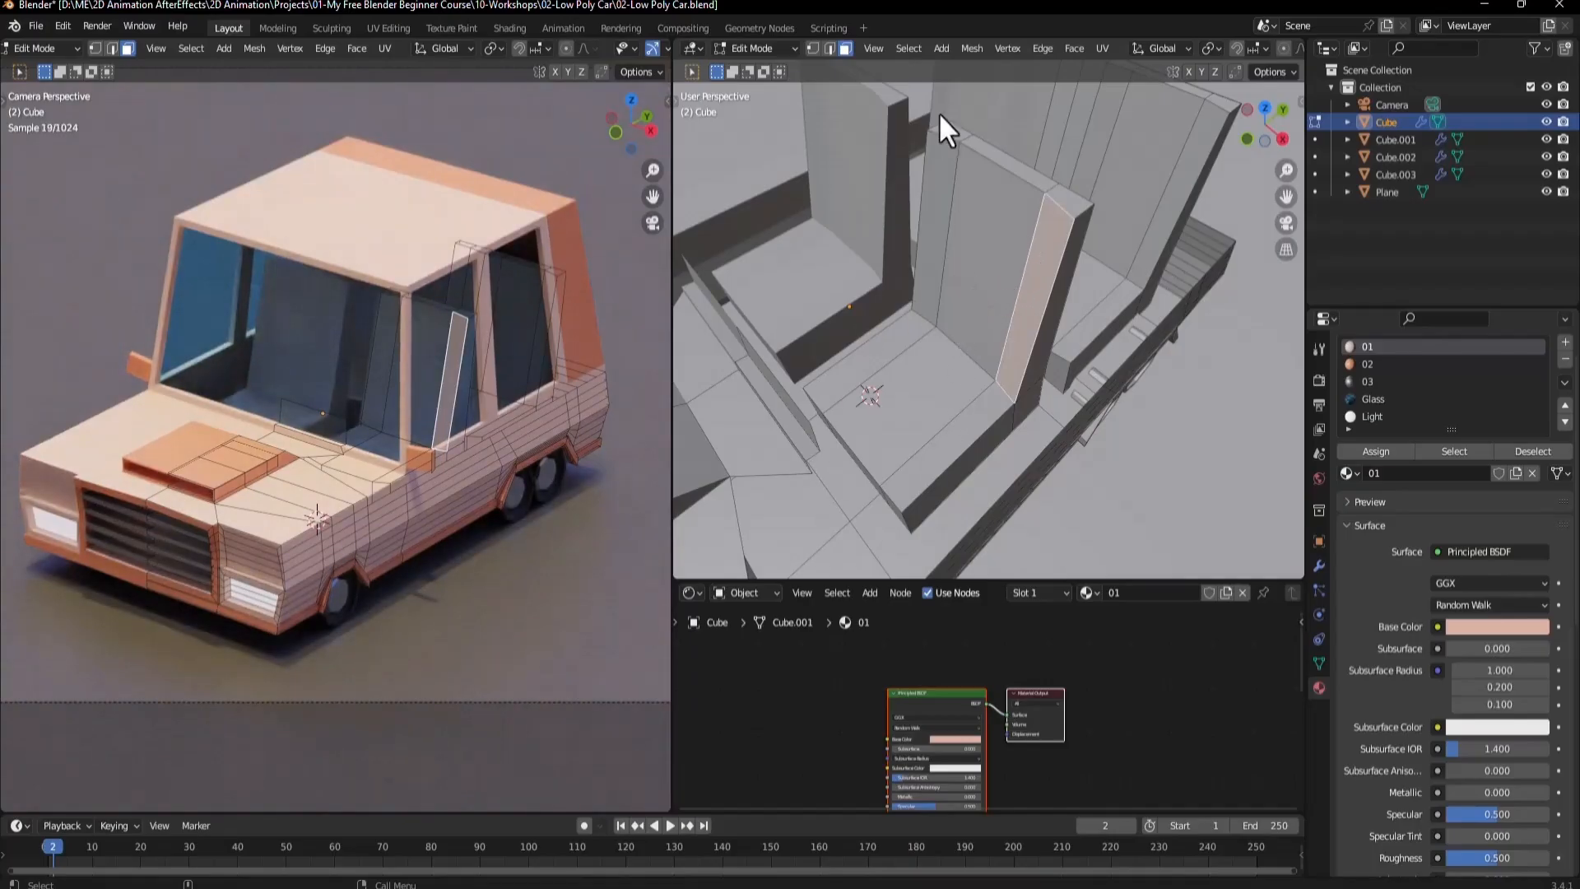
key(Tab)
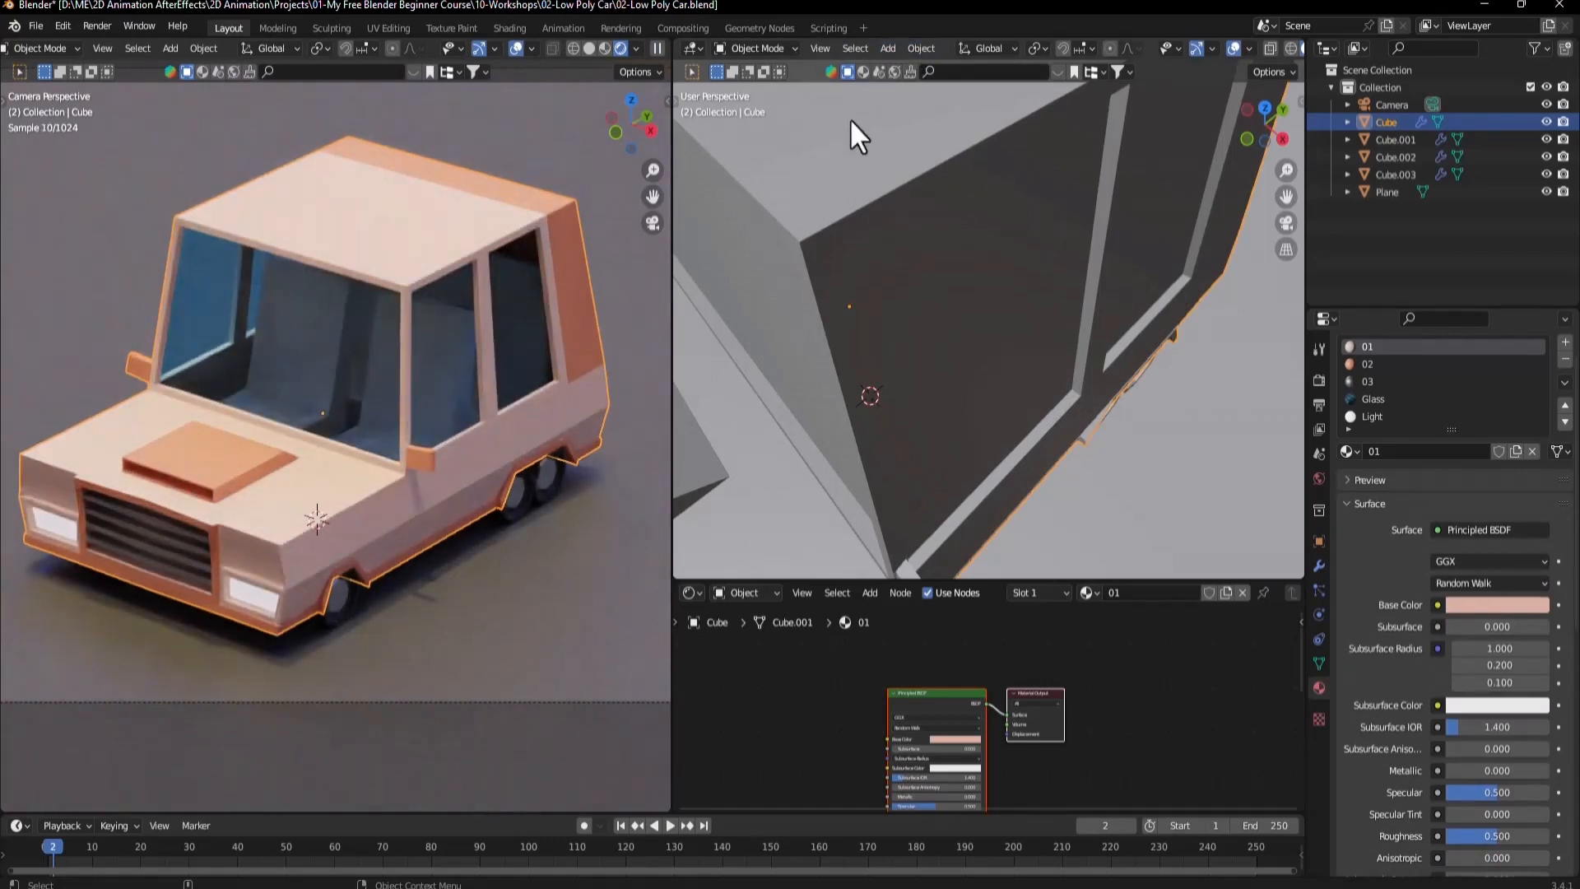
click(742, 51)
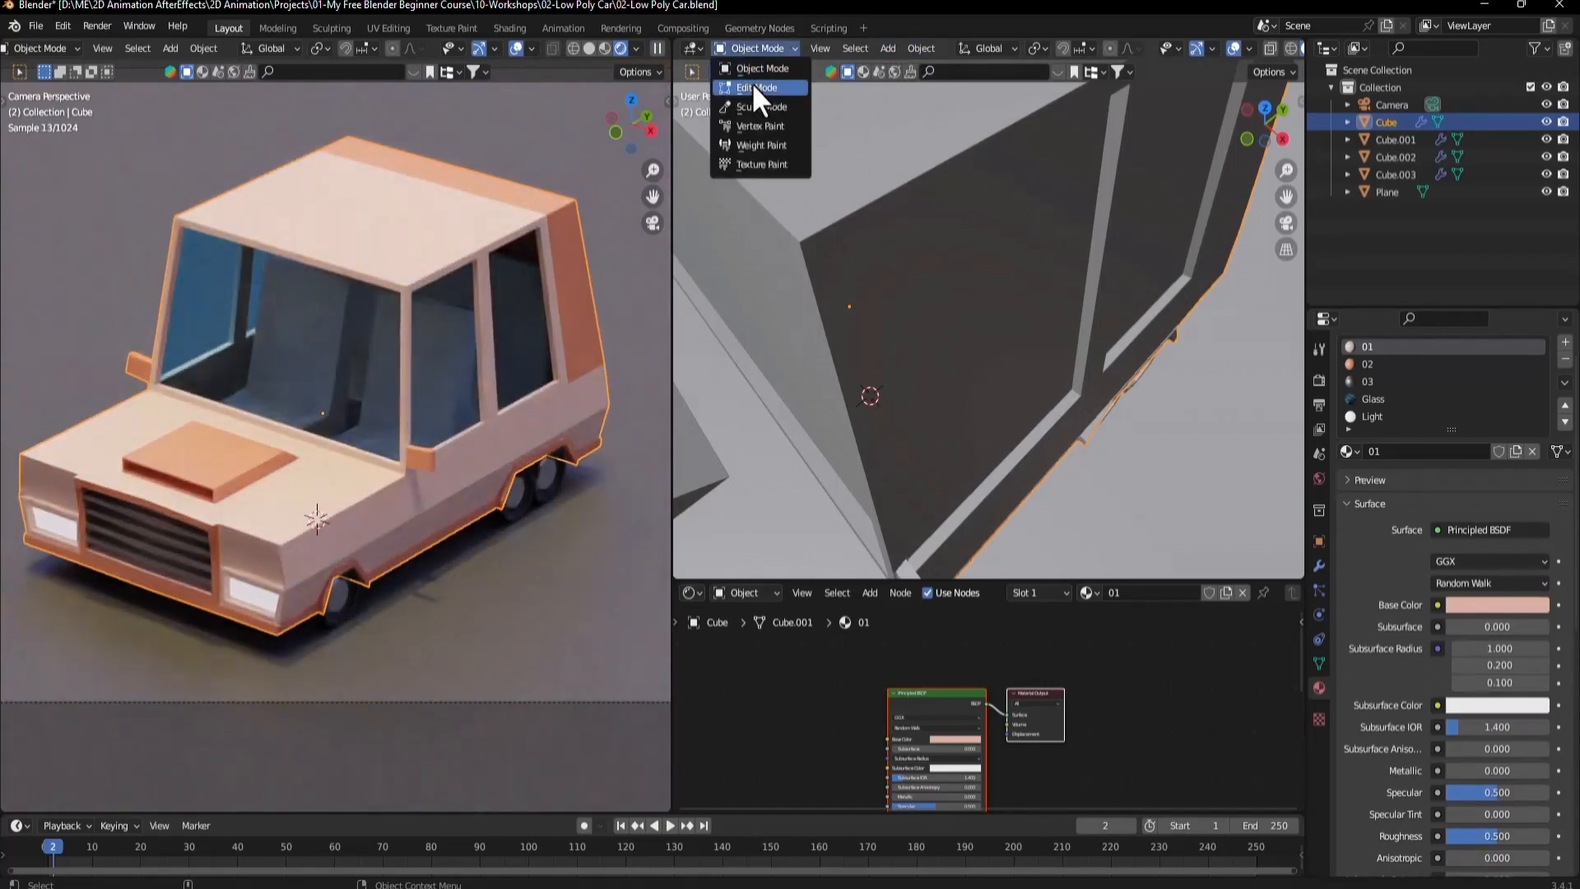
click(752, 82)
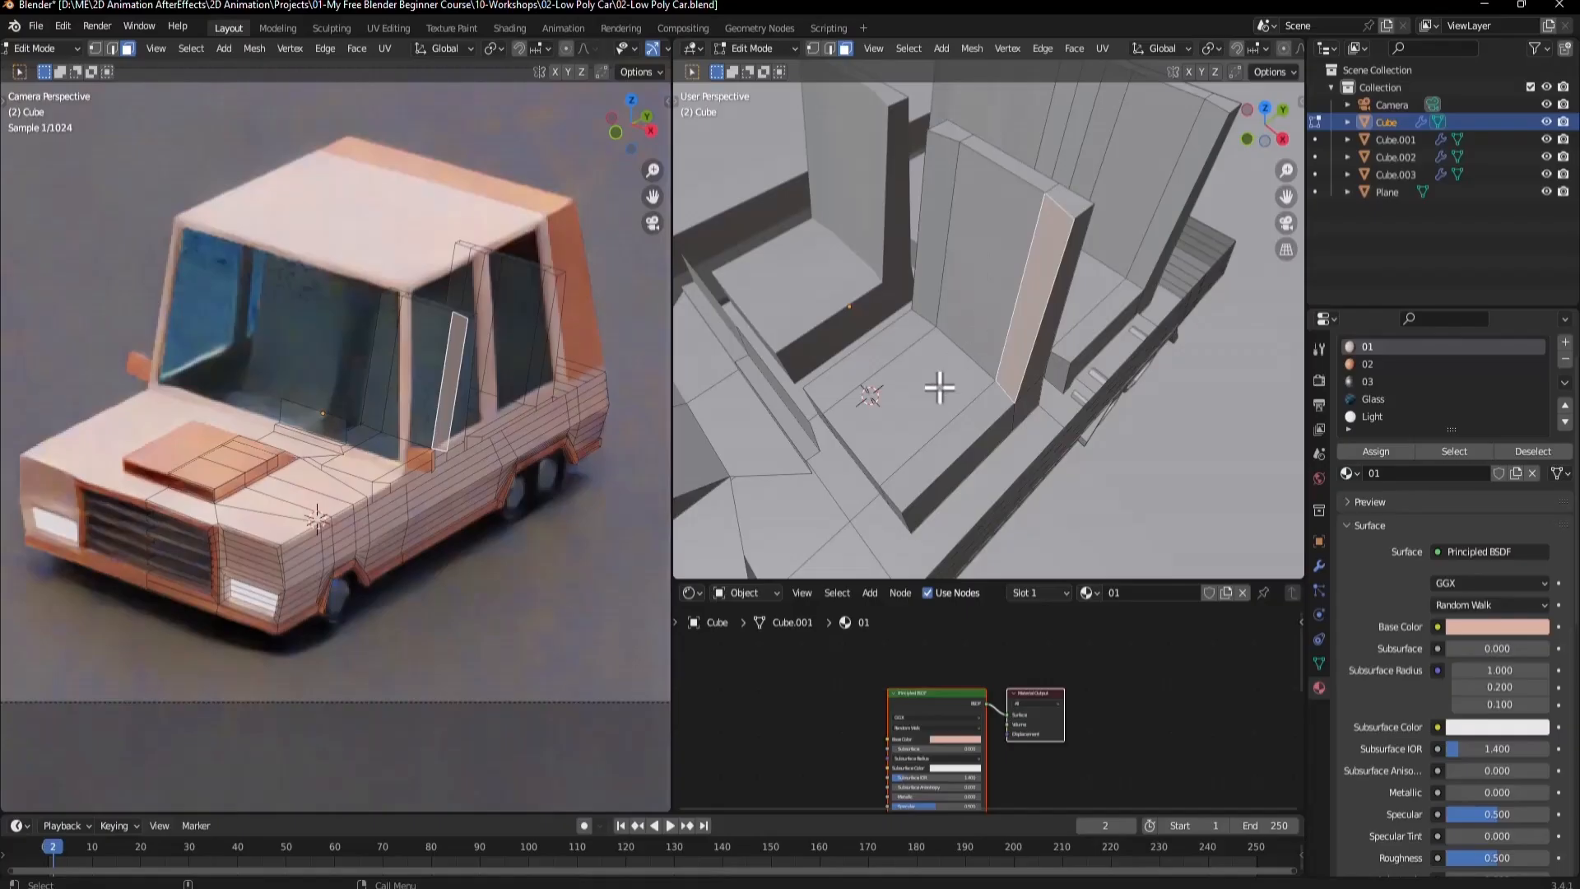
key(ctrl+l)
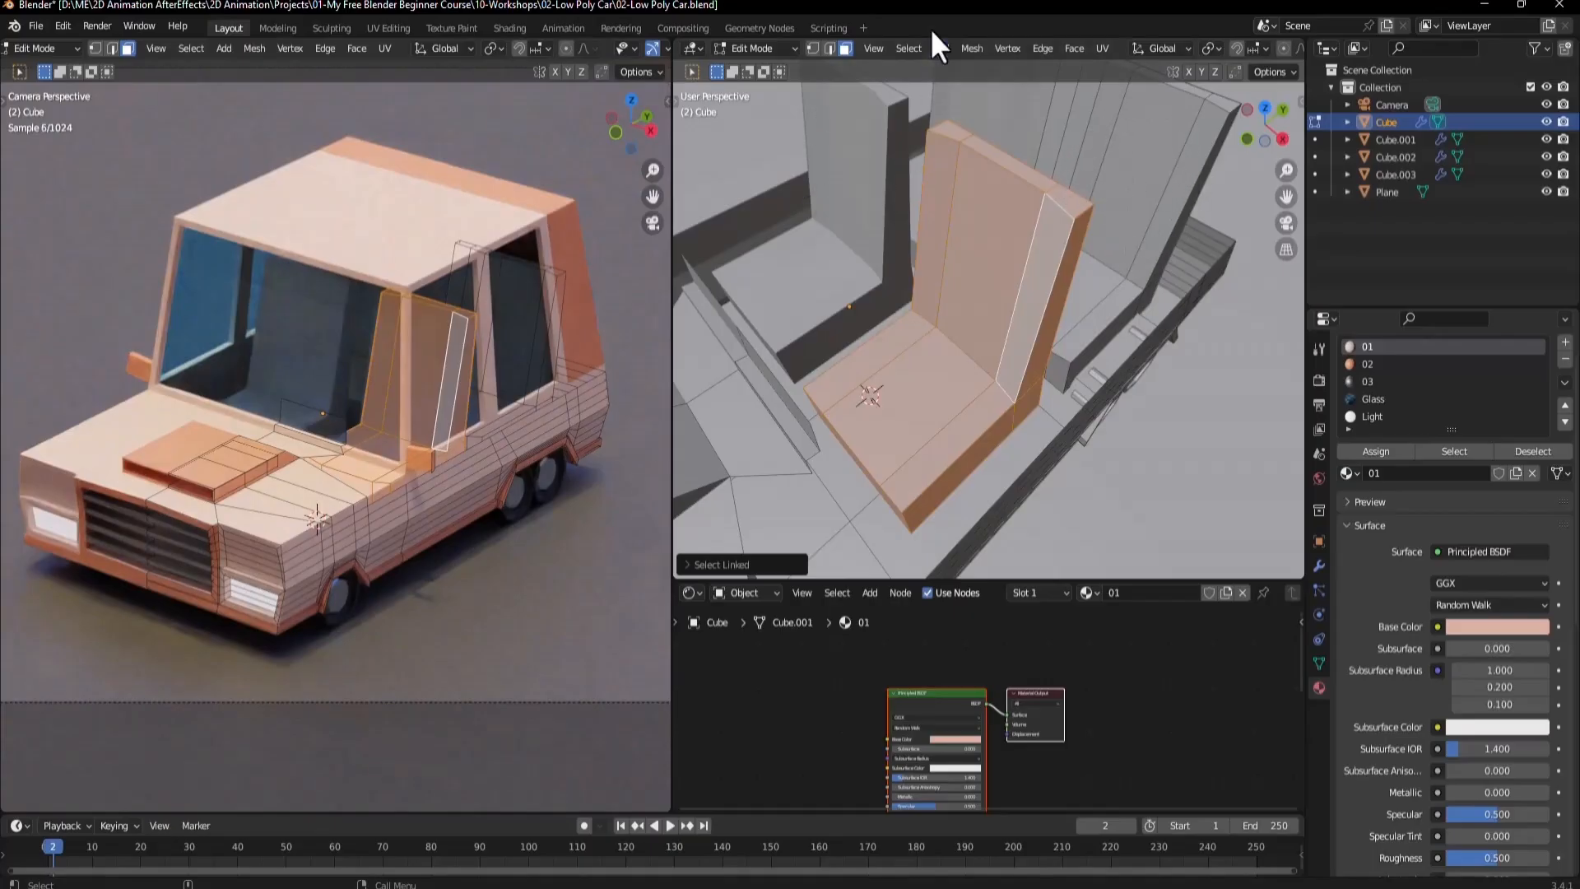
middle_drag(1113, 255, 1013, 324)
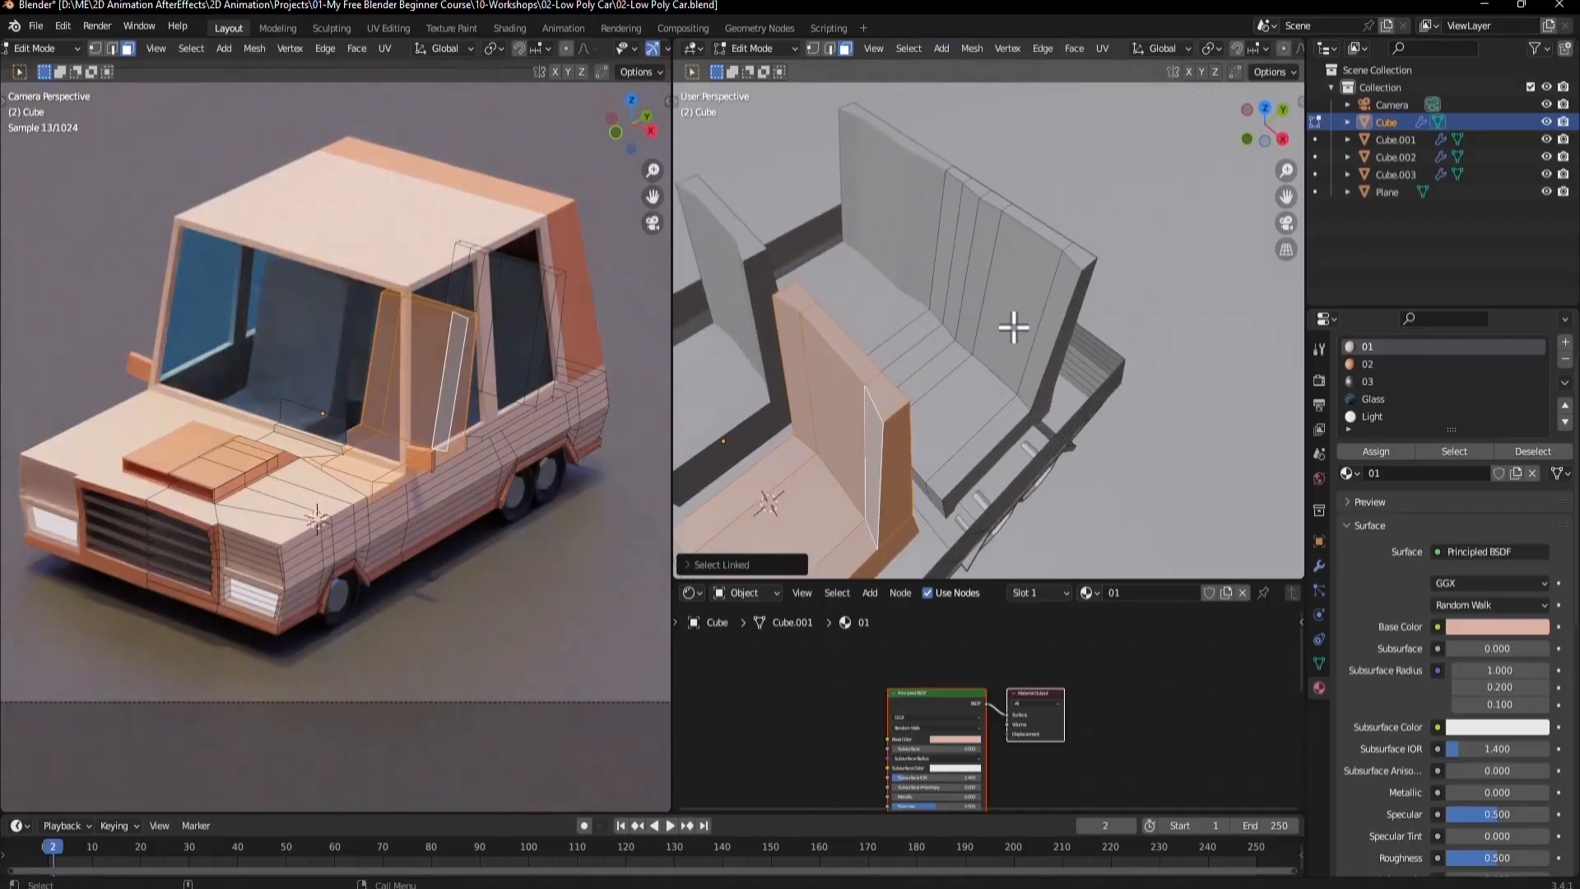
key(l)
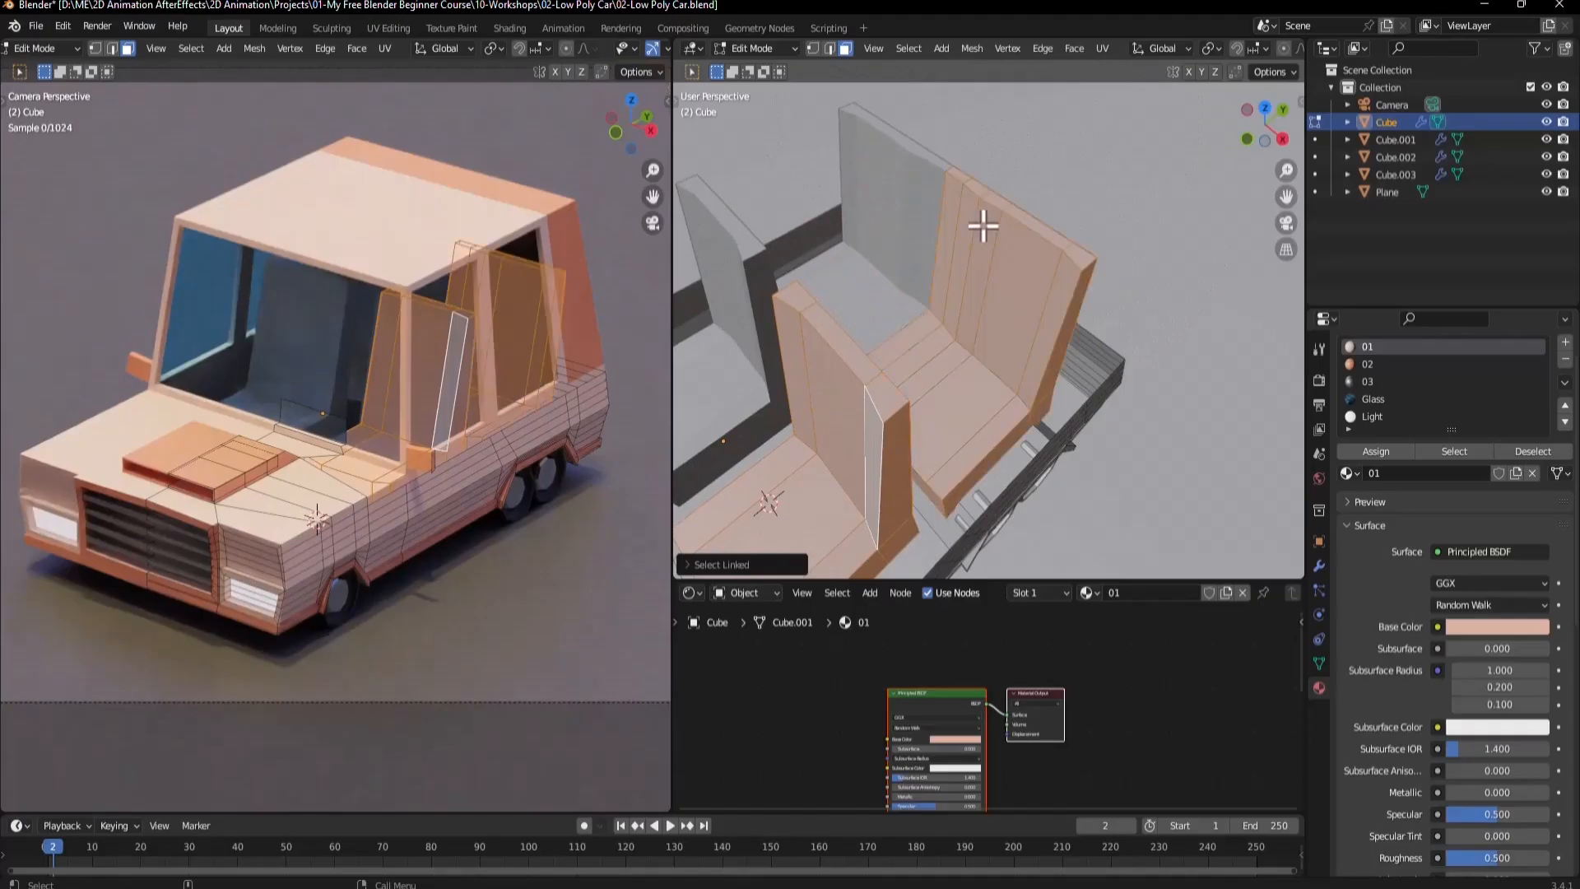
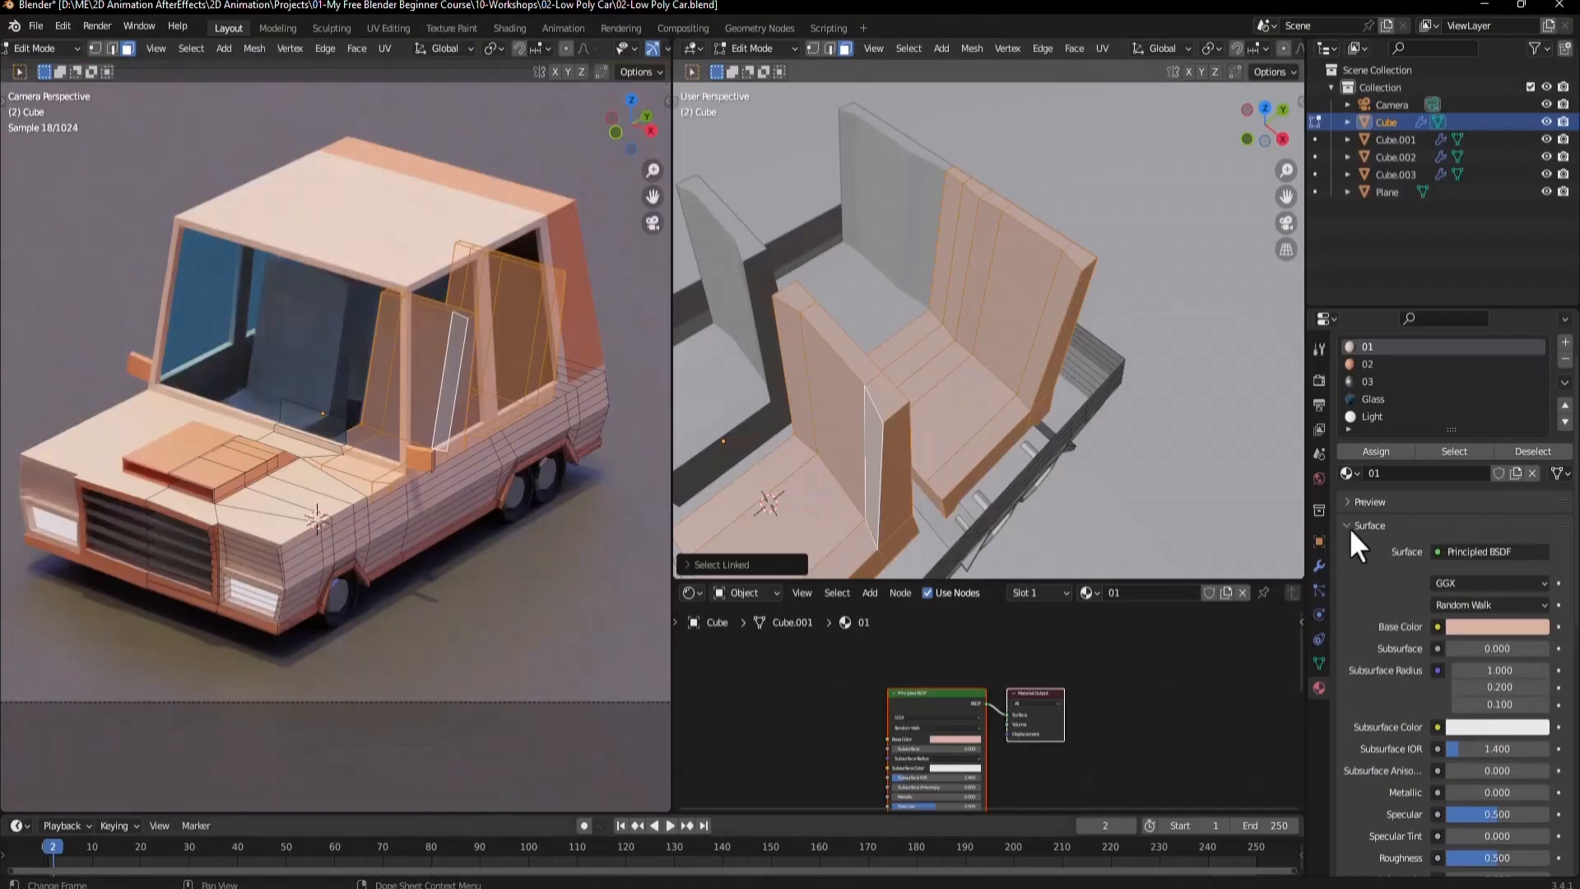
Add a new material slot on the car body with the existing Wheel material for the selected seats and compare the render with the reference.
scroll(1368, 416, down, 5)
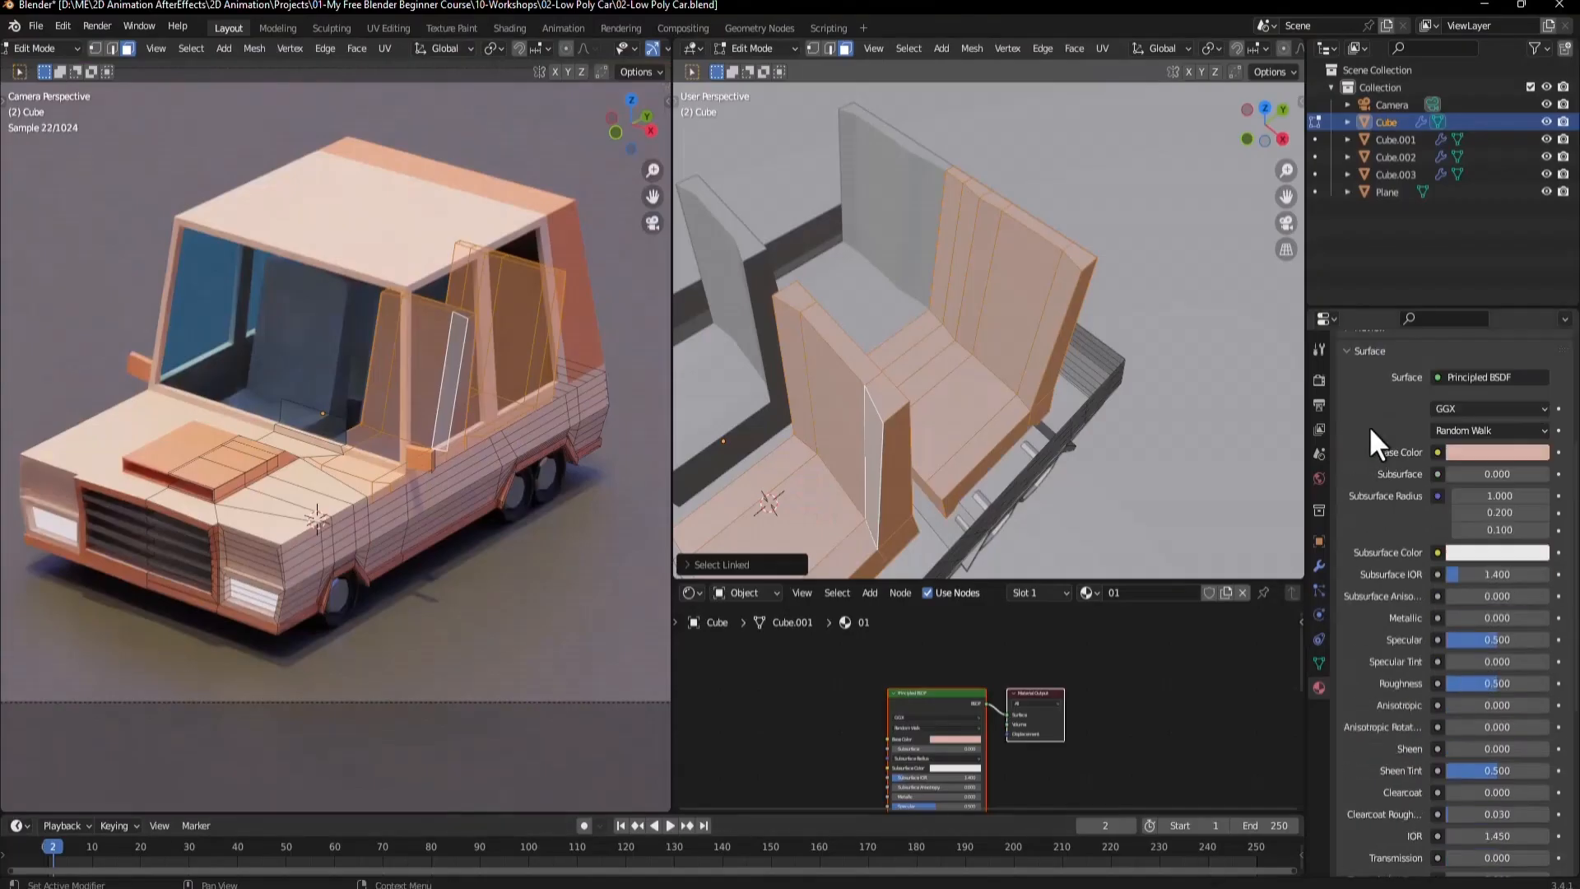
scroll(1440, 403, up, 6)
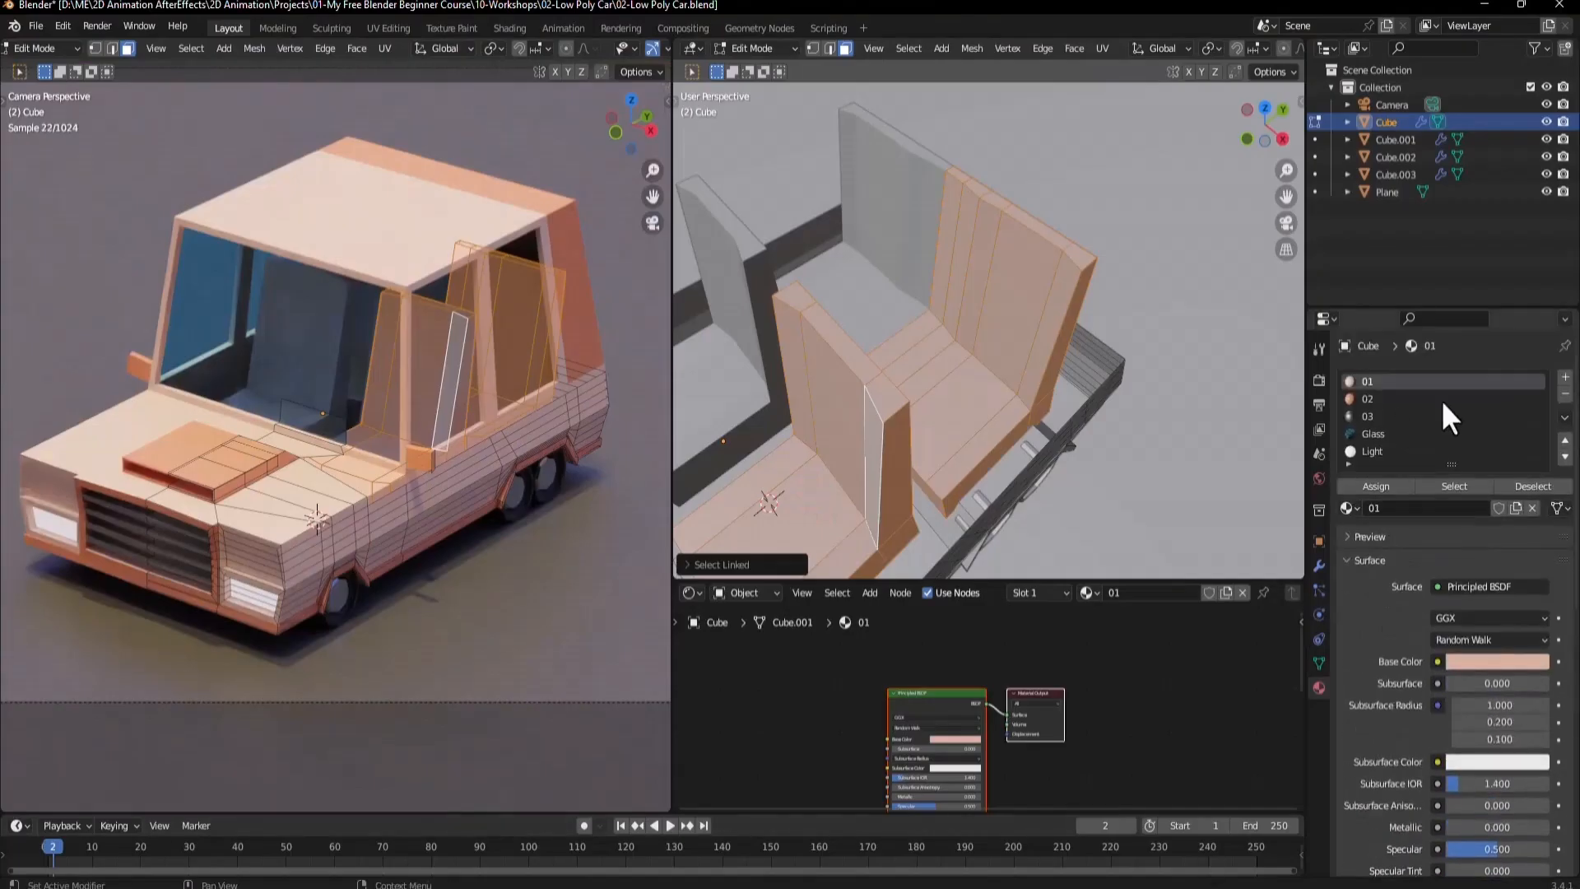
click(1565, 376)
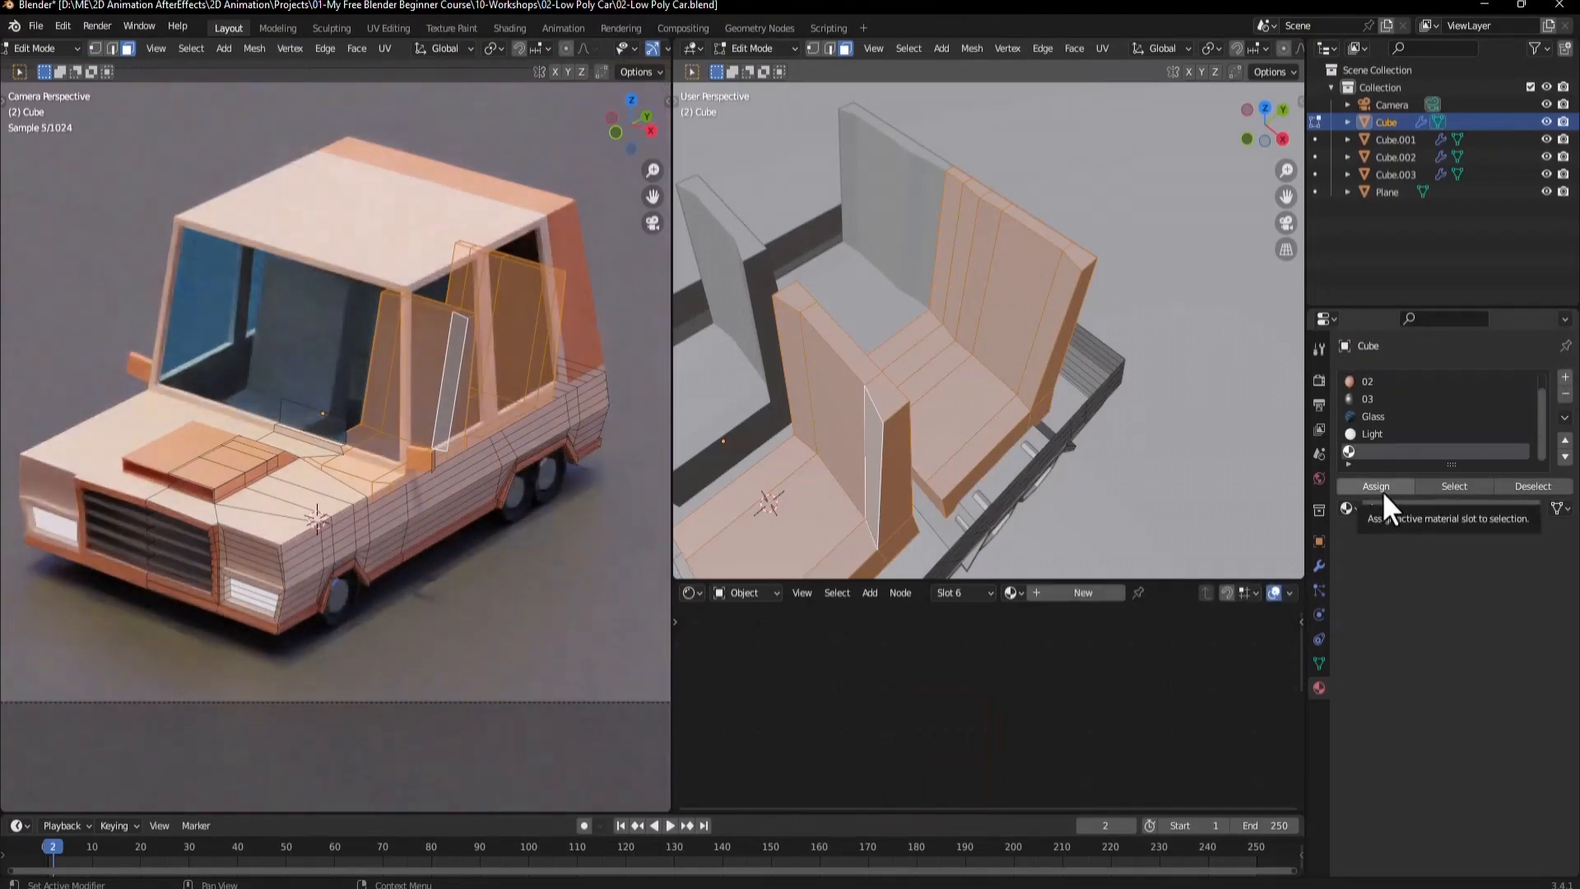
click(1350, 509)
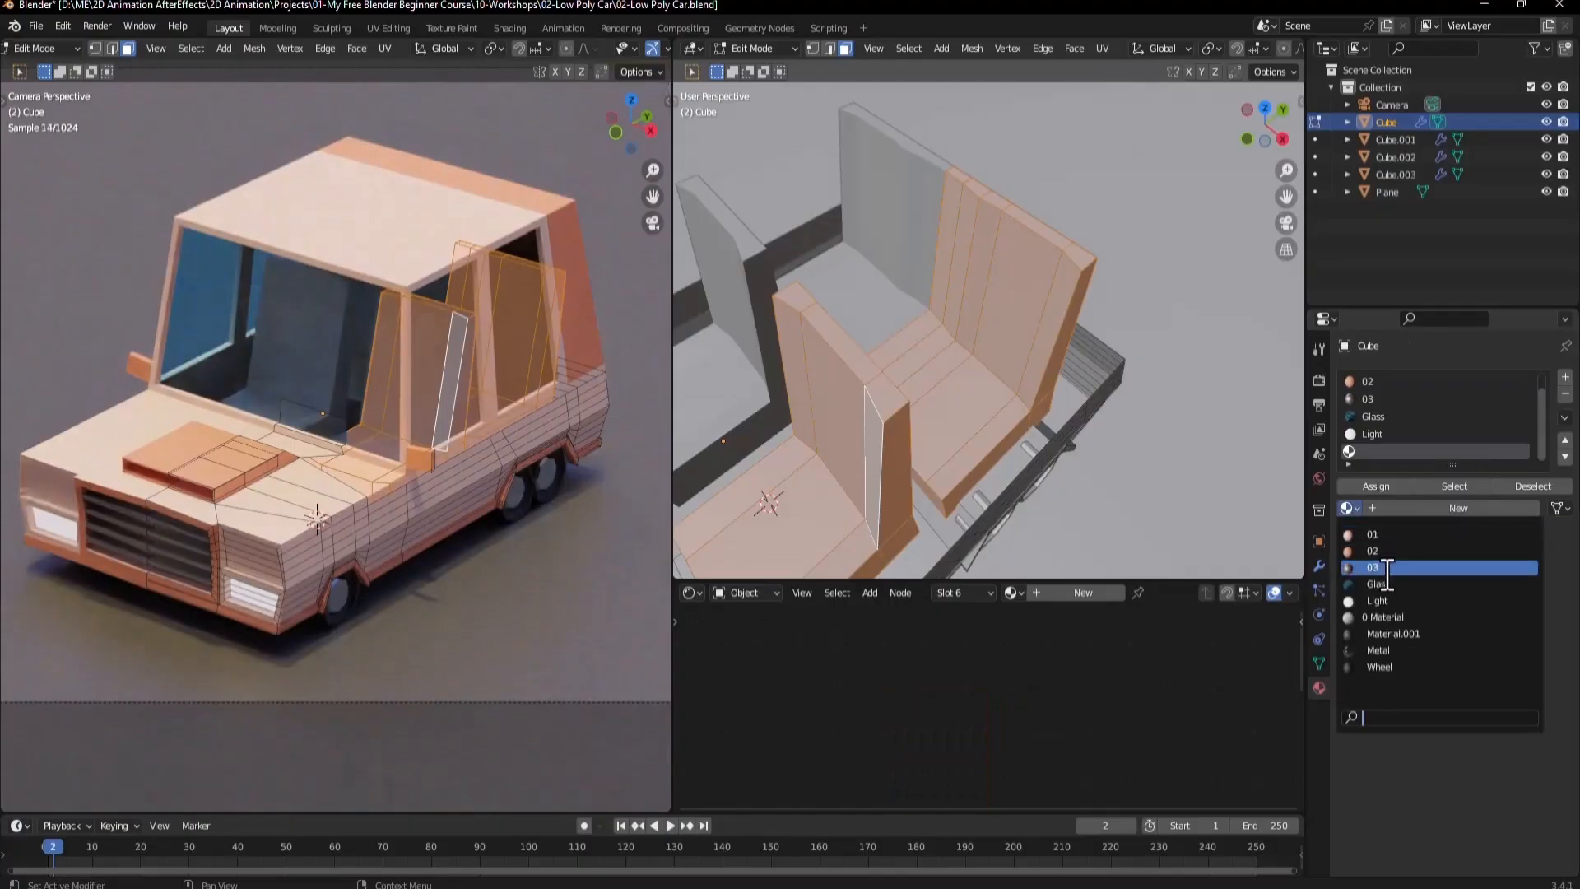
click(1389, 668)
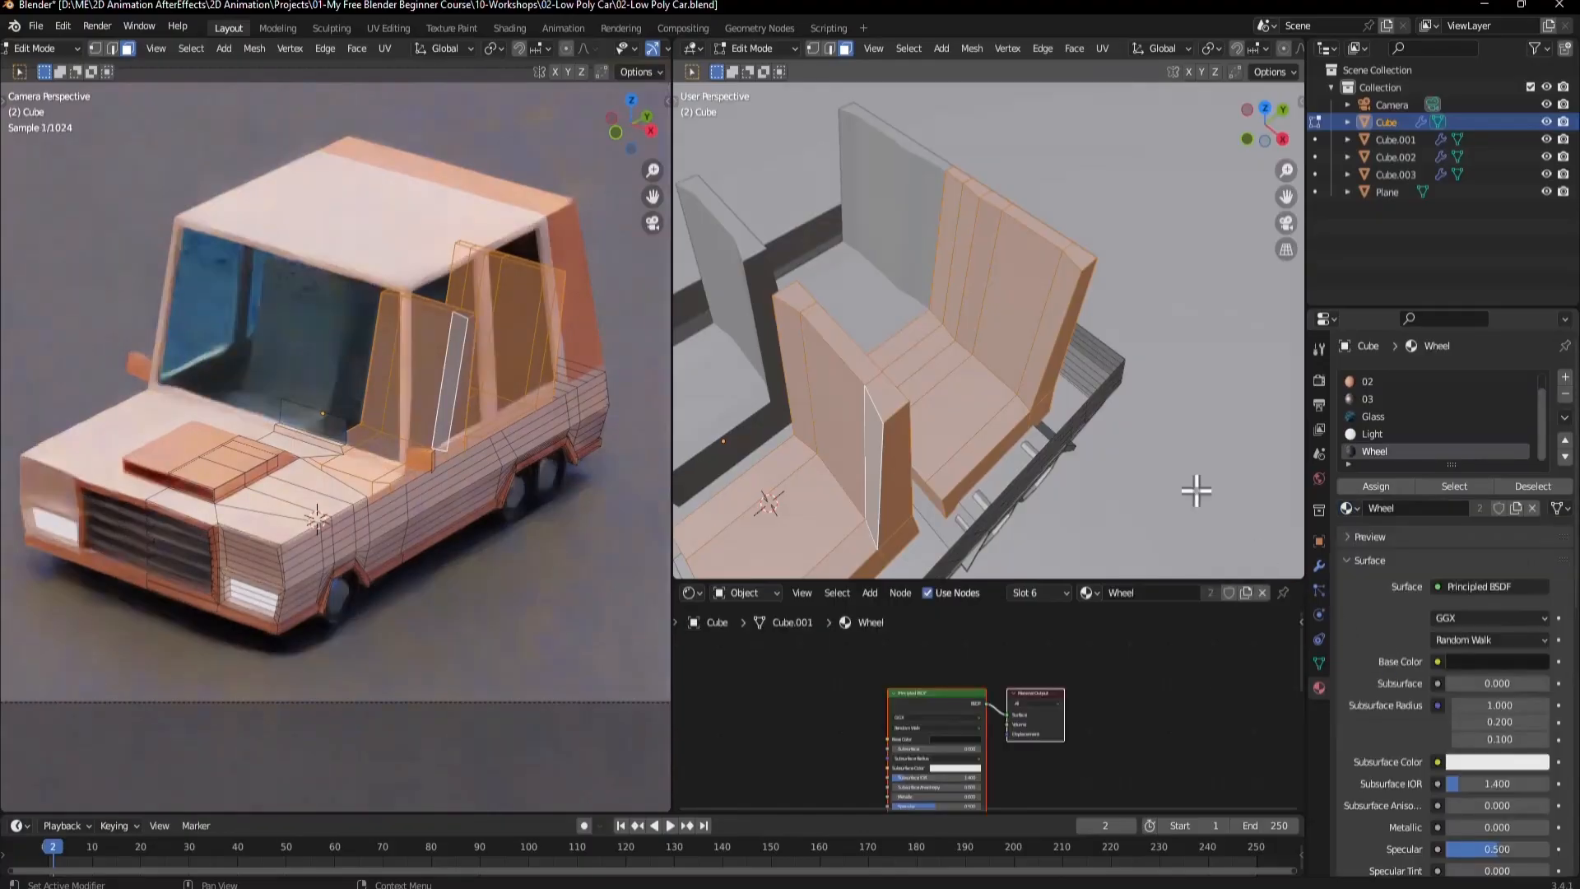
key(Tab)
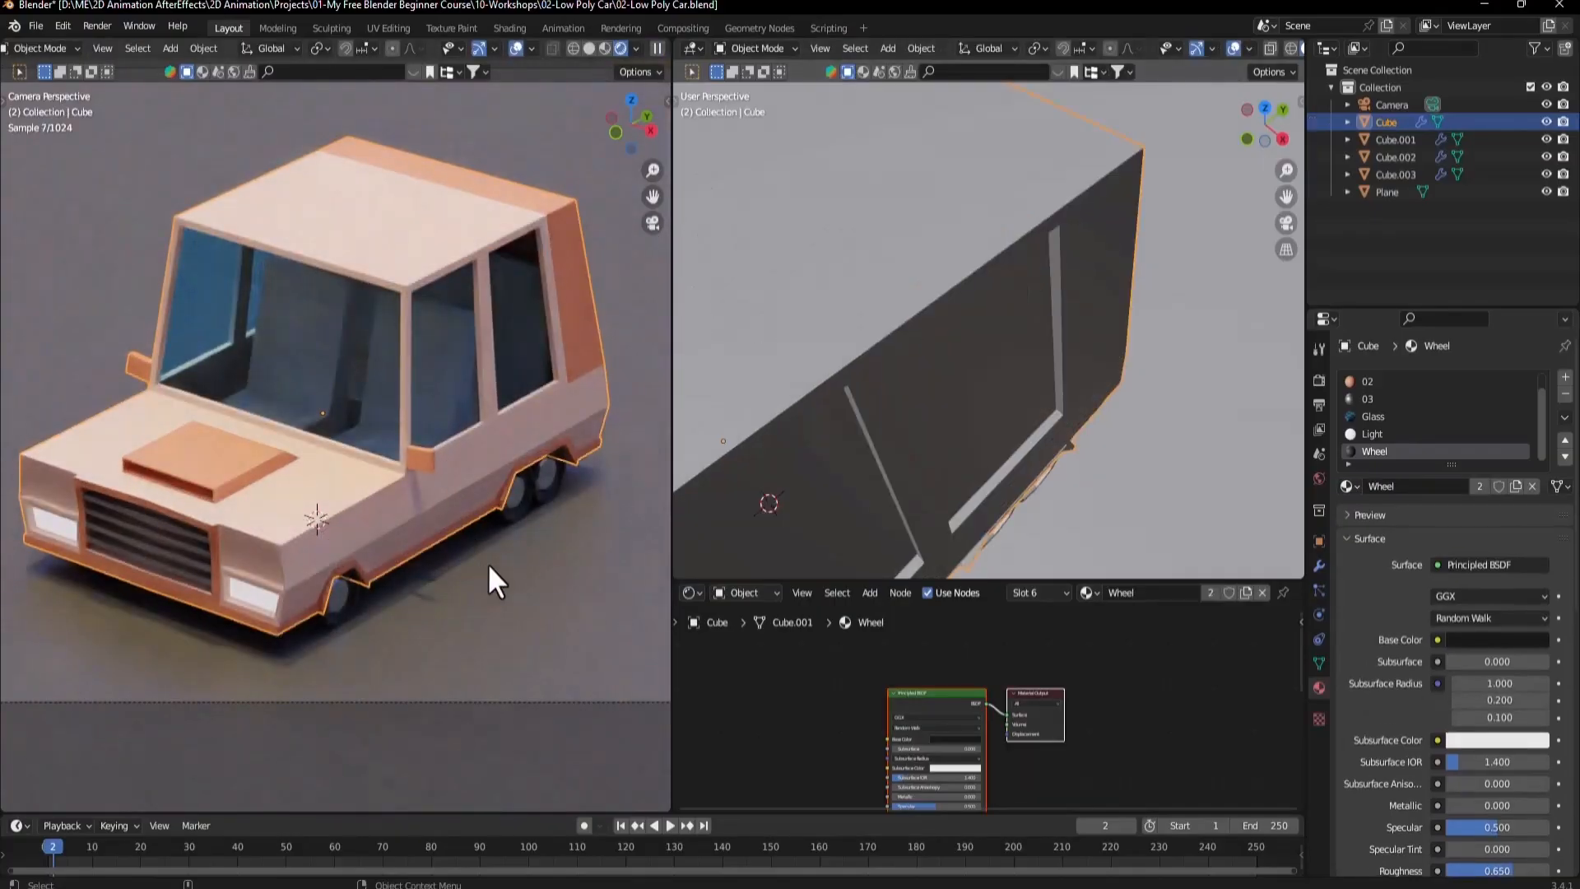
key(alt+Tab)
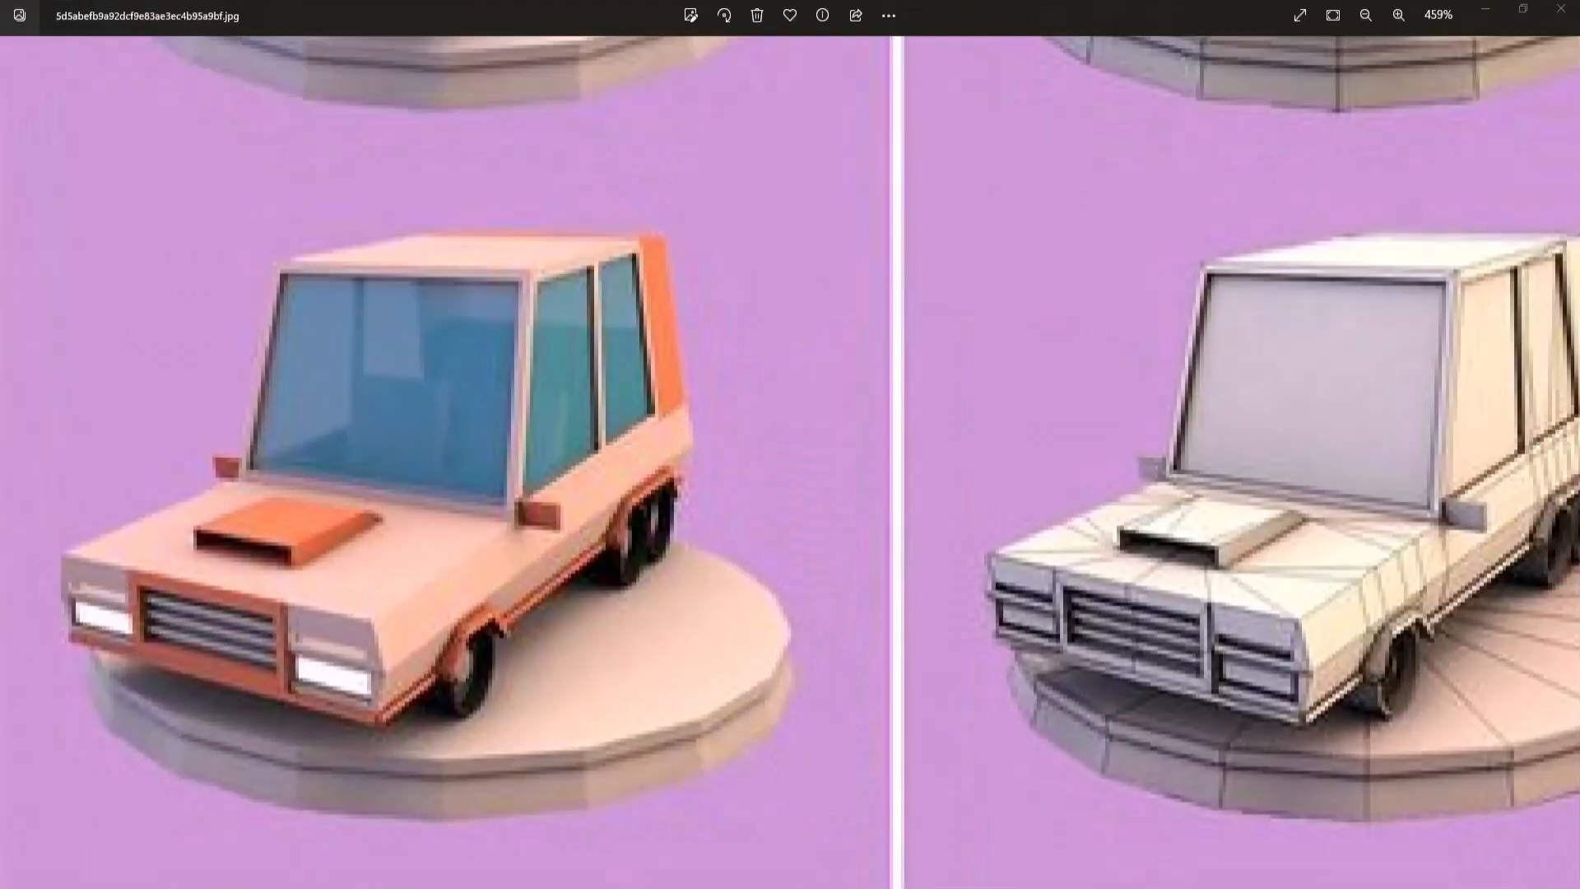
key(alt+Tab)
Show the camera view in Material Preview shading and set the camera's focal length to 50 mm.
scroll(478, 376, down, 3)
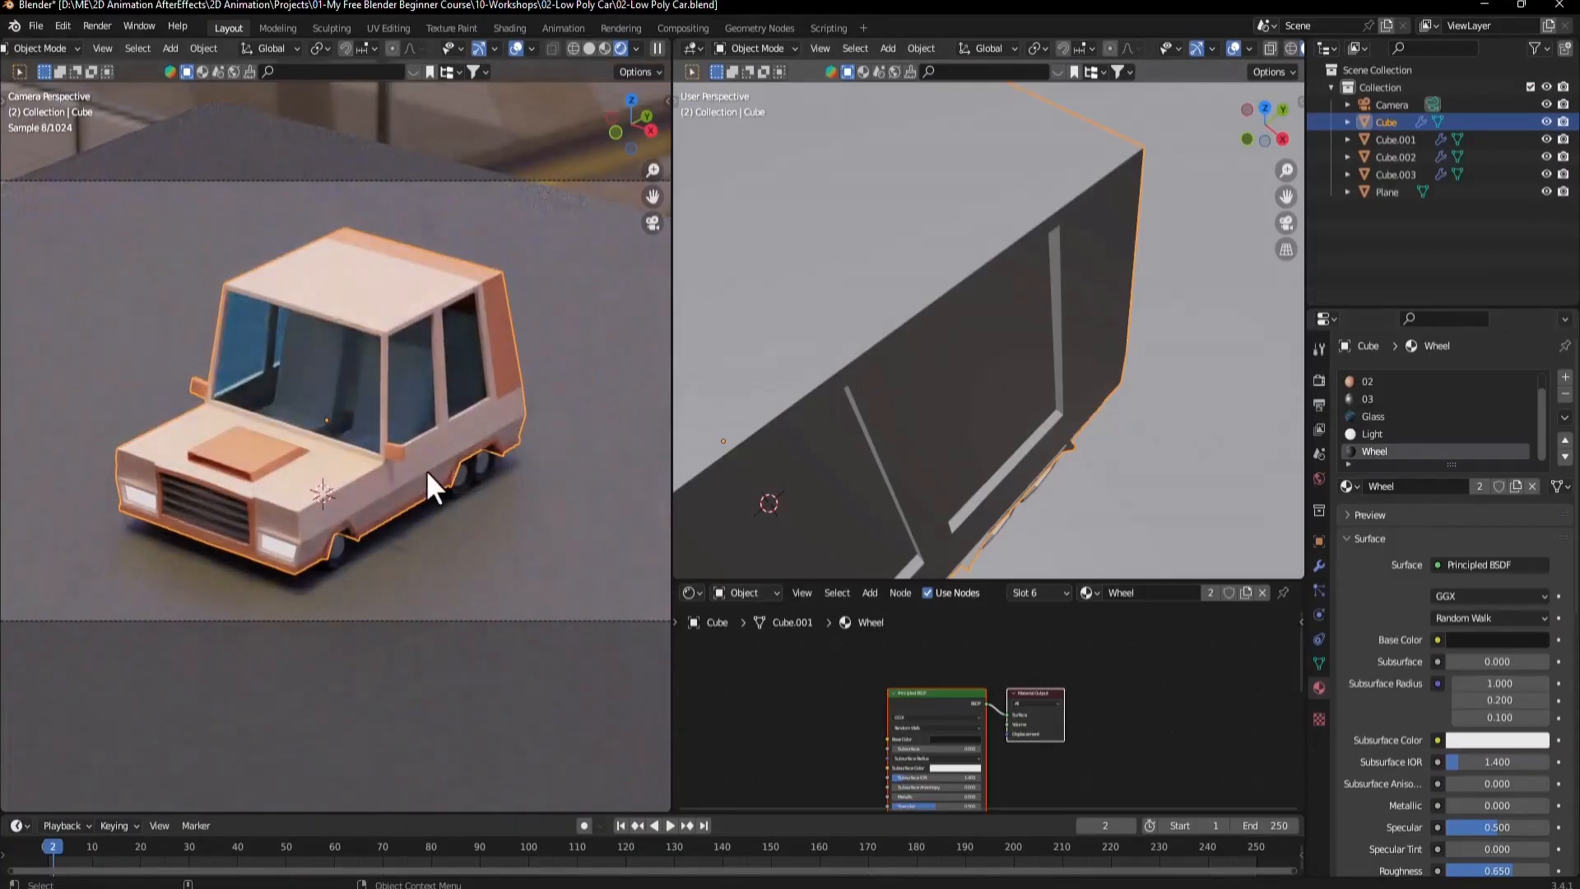
key(z)
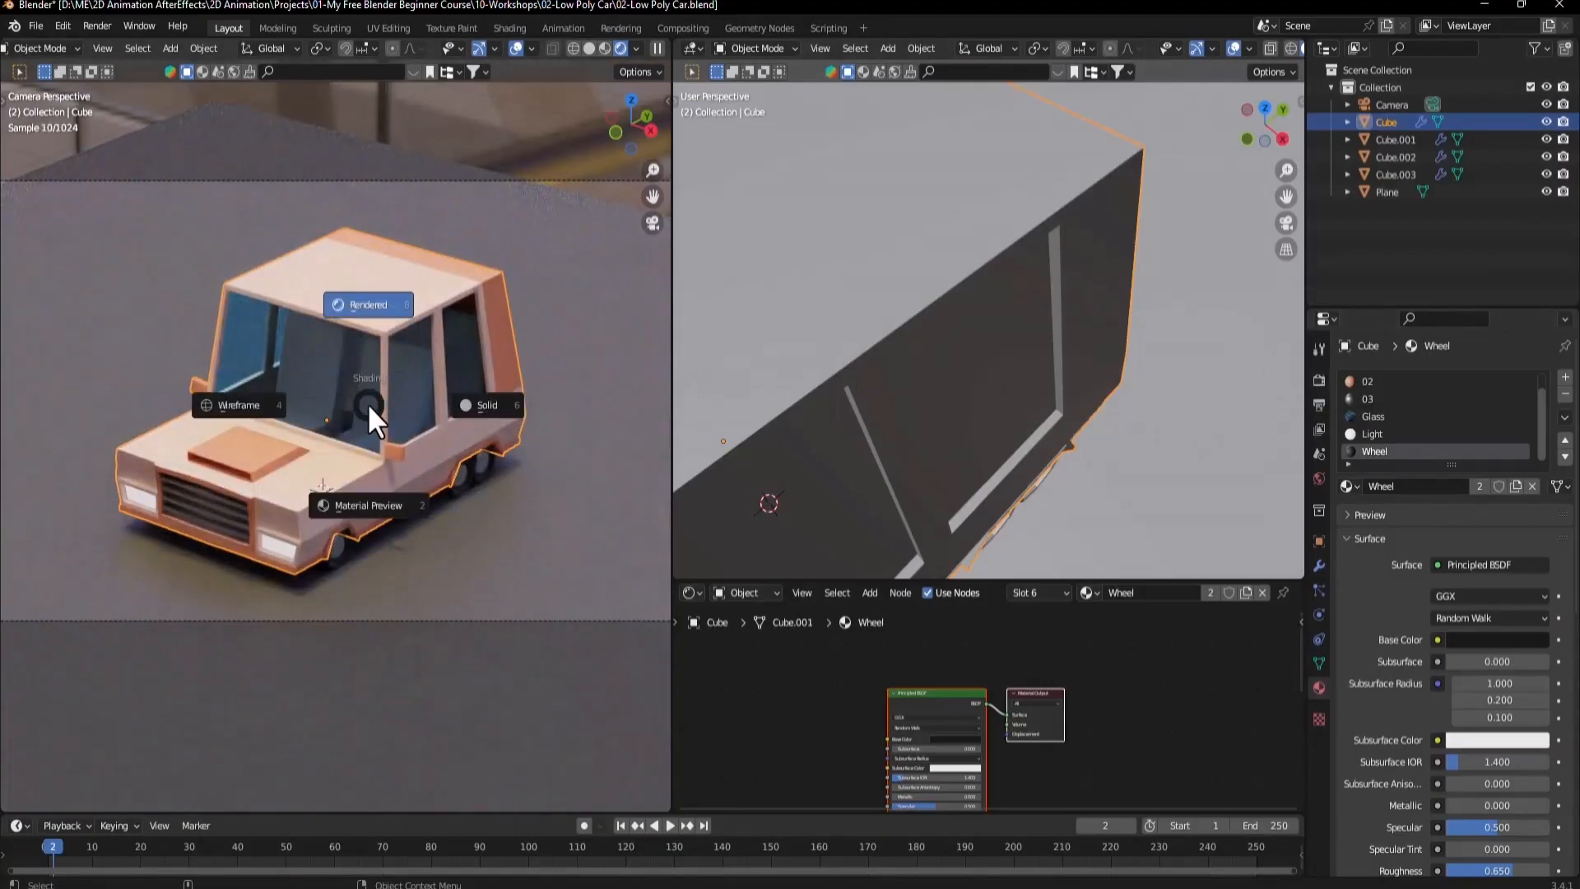
click(390, 500)
click(1391, 105)
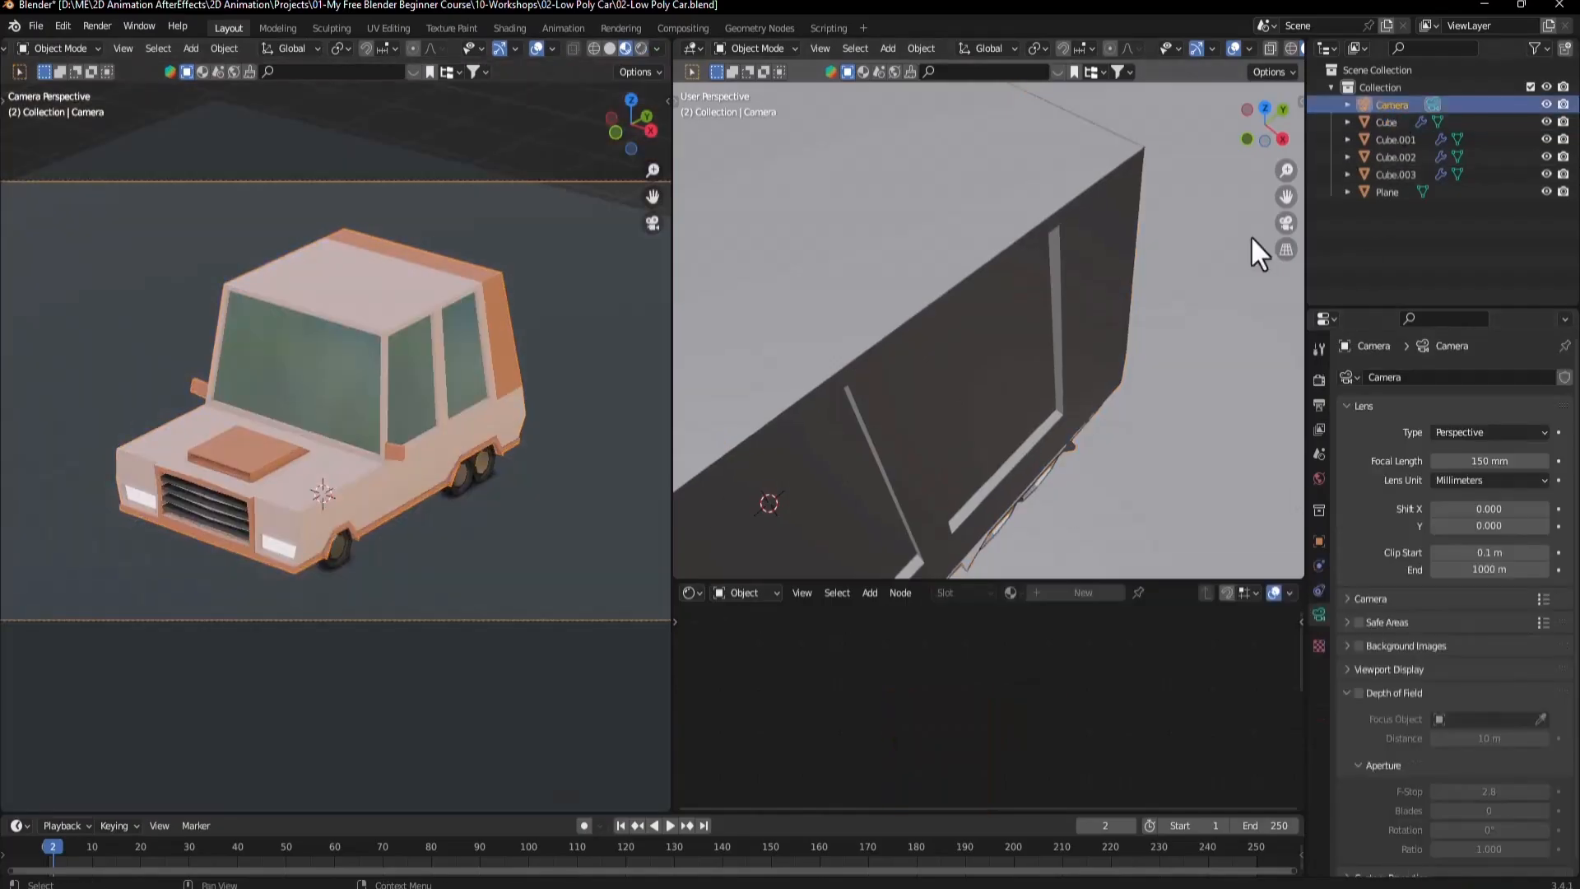
double_click(1473, 461)
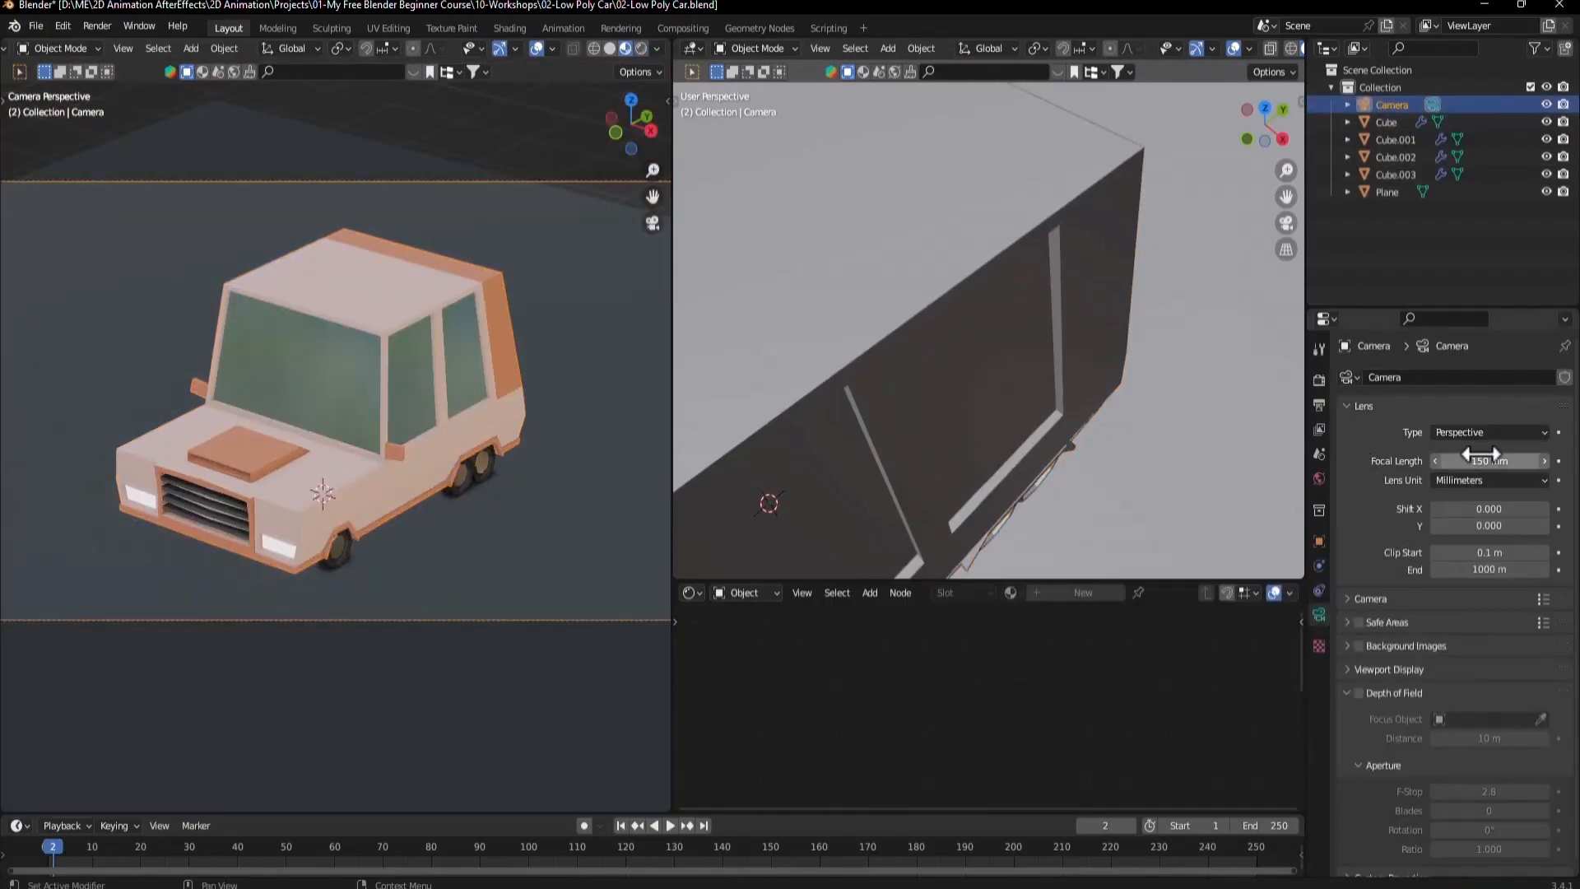
text(50)
key(Return)
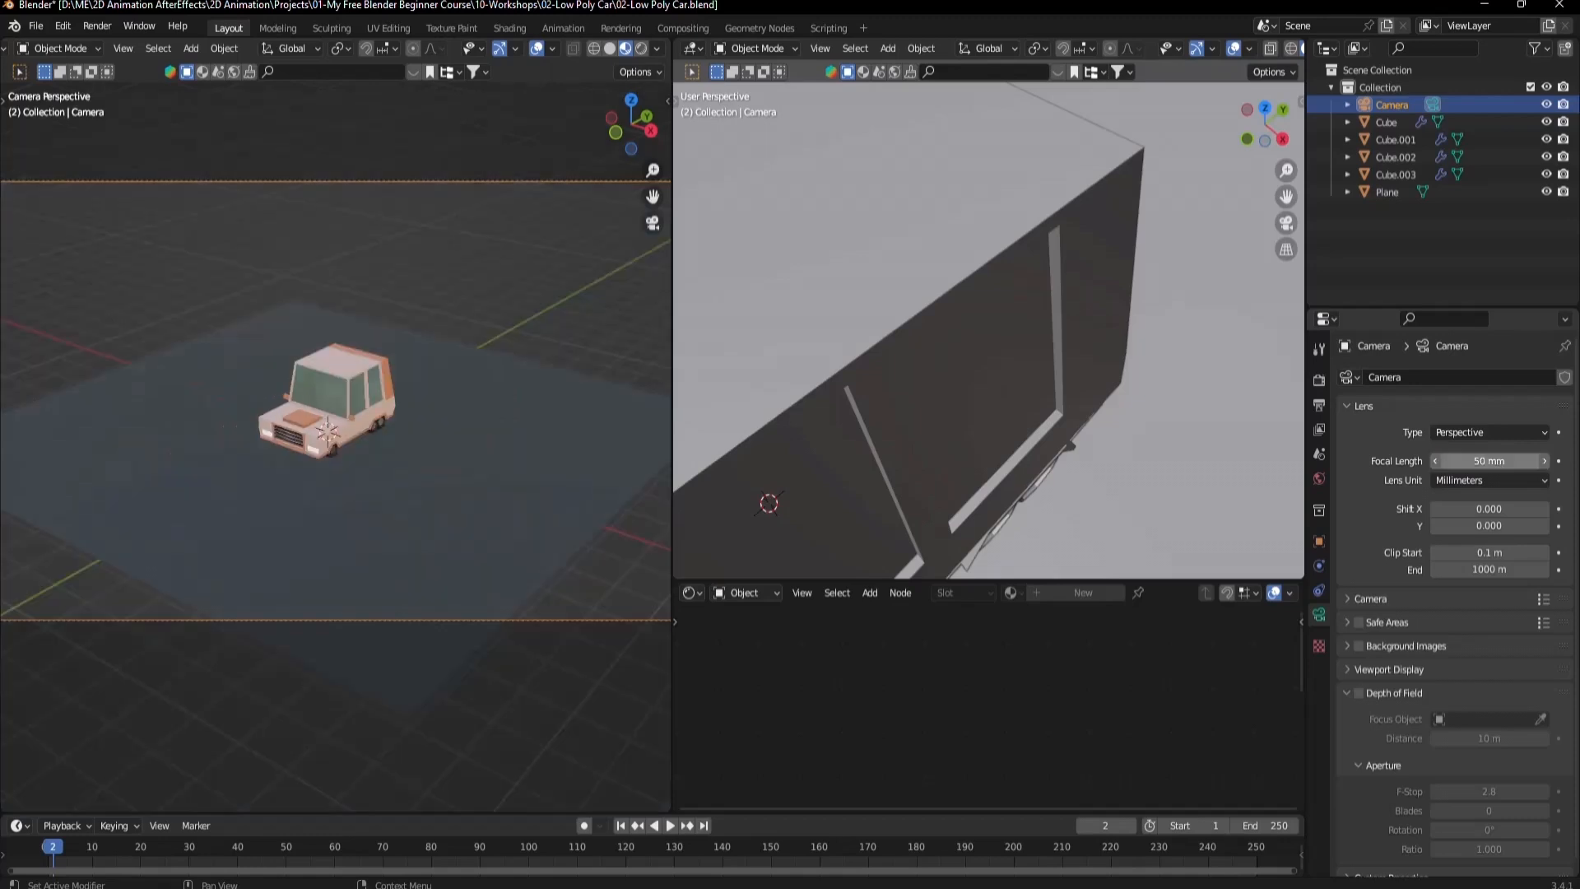
Widen the camera viewport to about two thirds of the window and check the car's viewing angle in the reference image.
key(n)
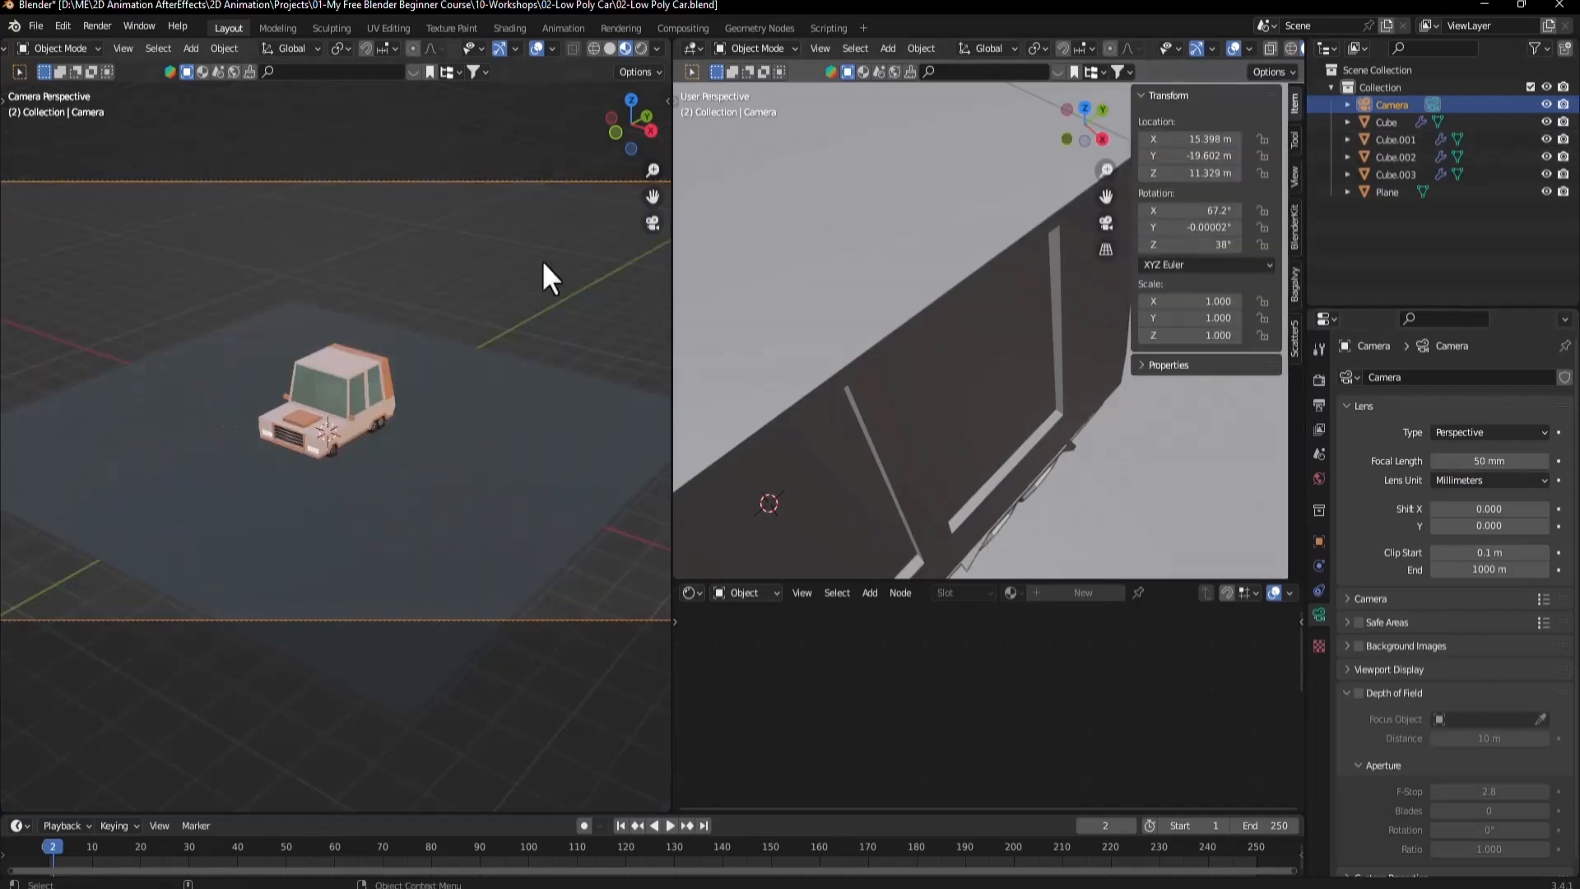
key(n)
key(n)
key(n)
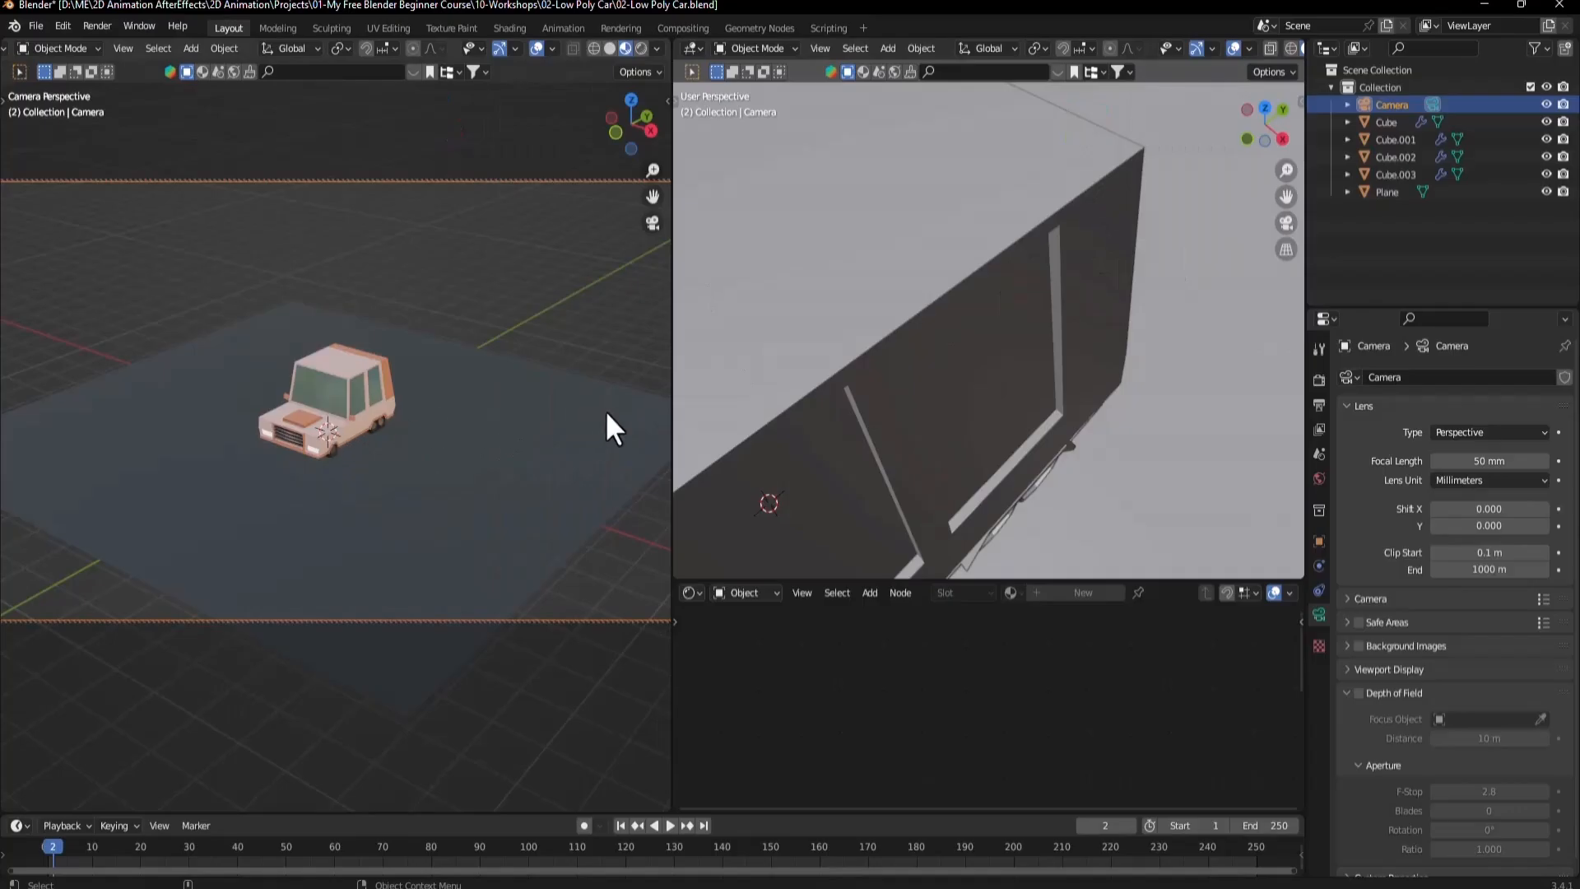
drag(673, 390, 1011, 371)
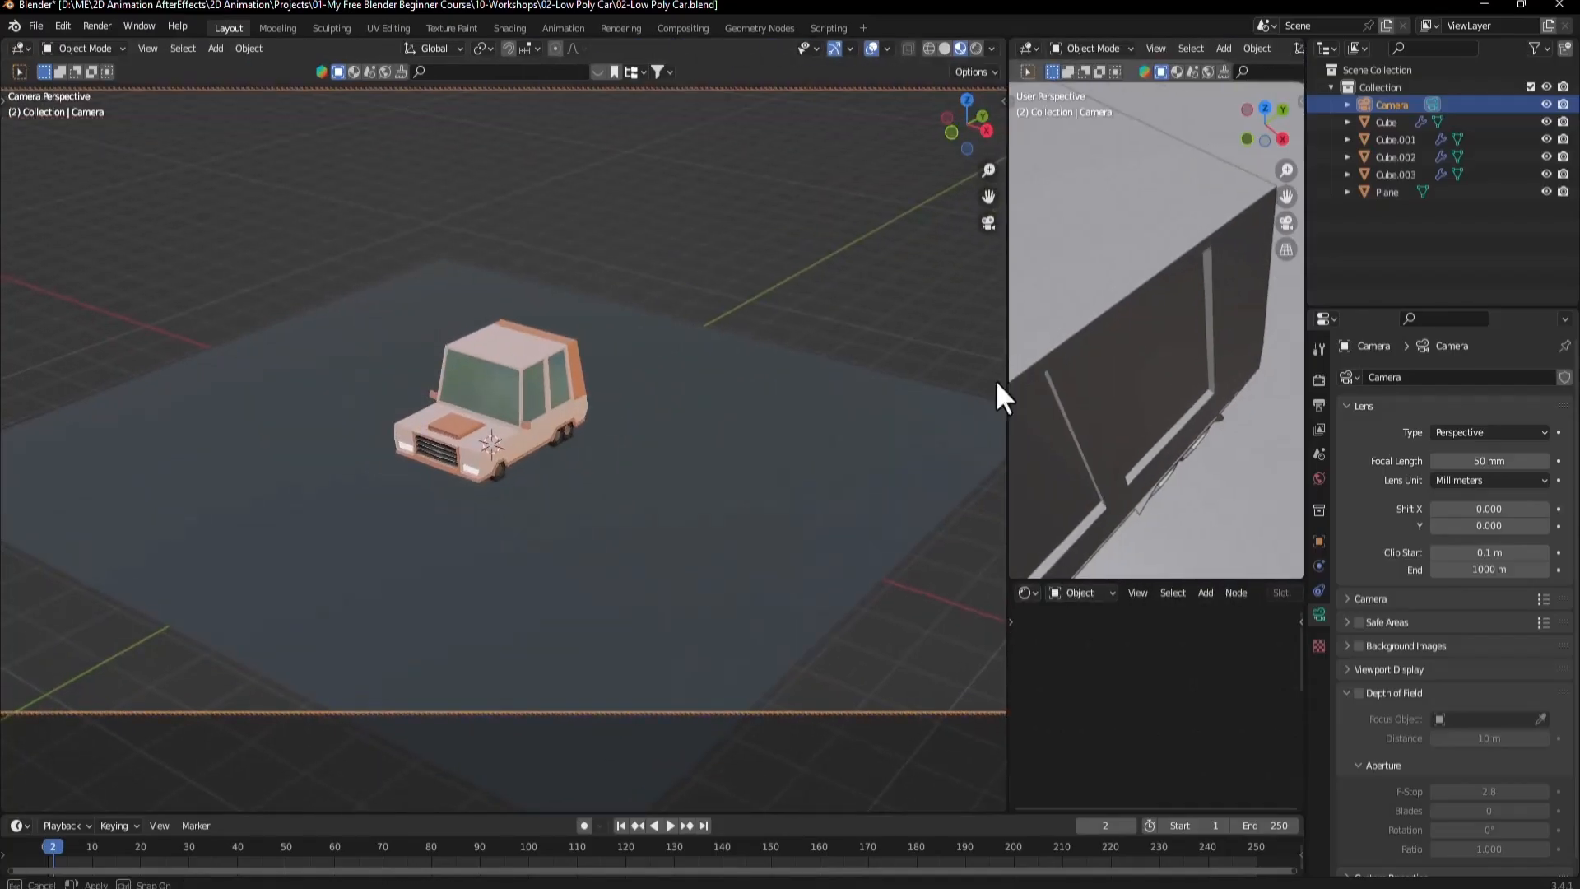
key(n)
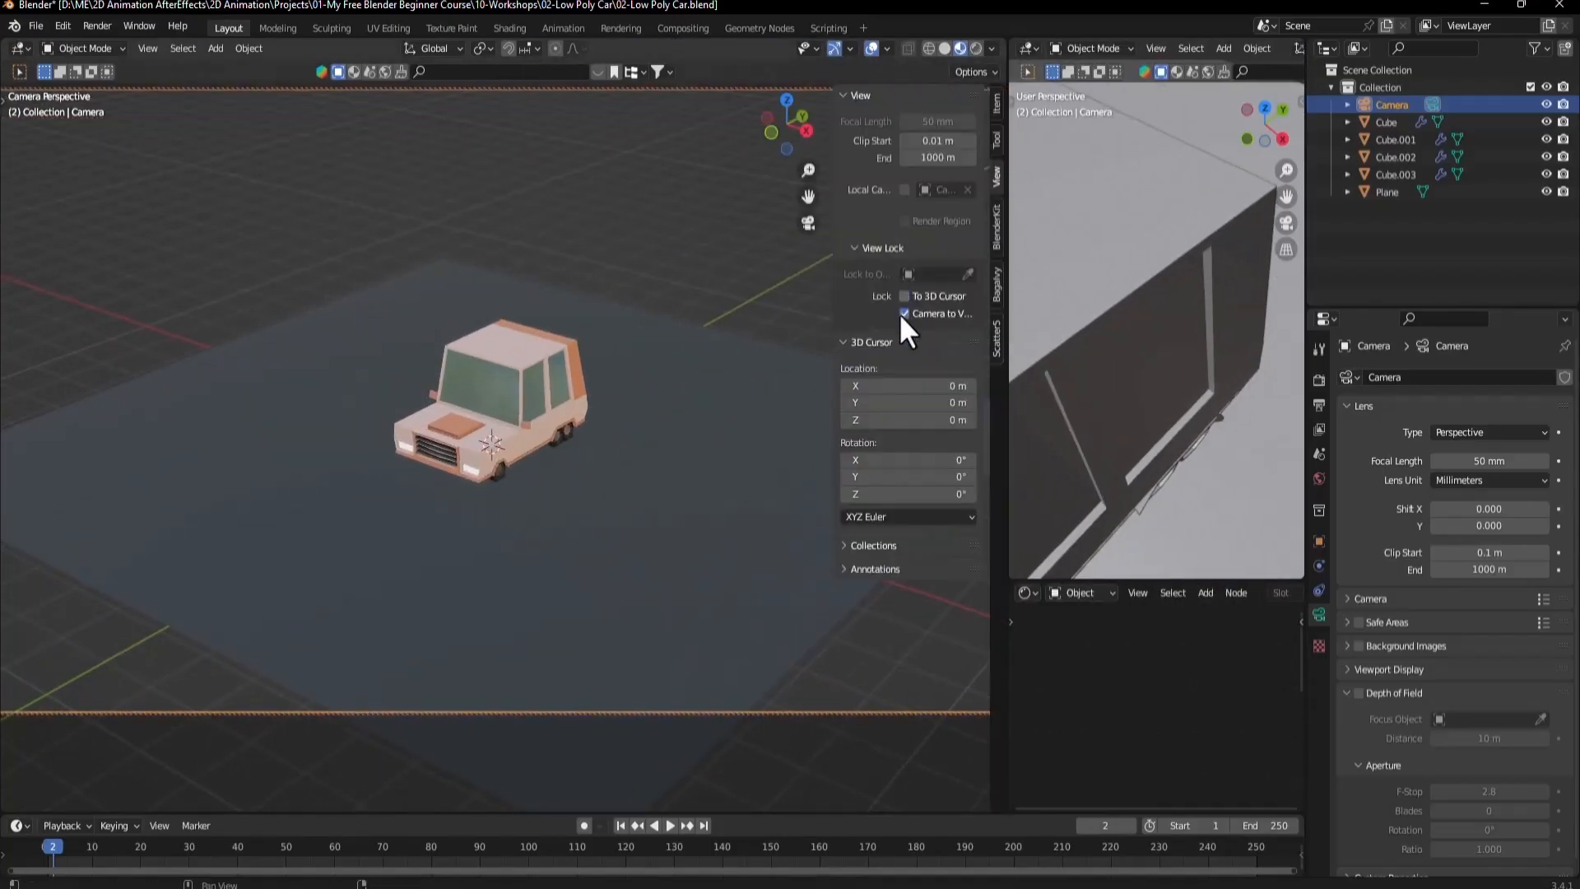
key(n)
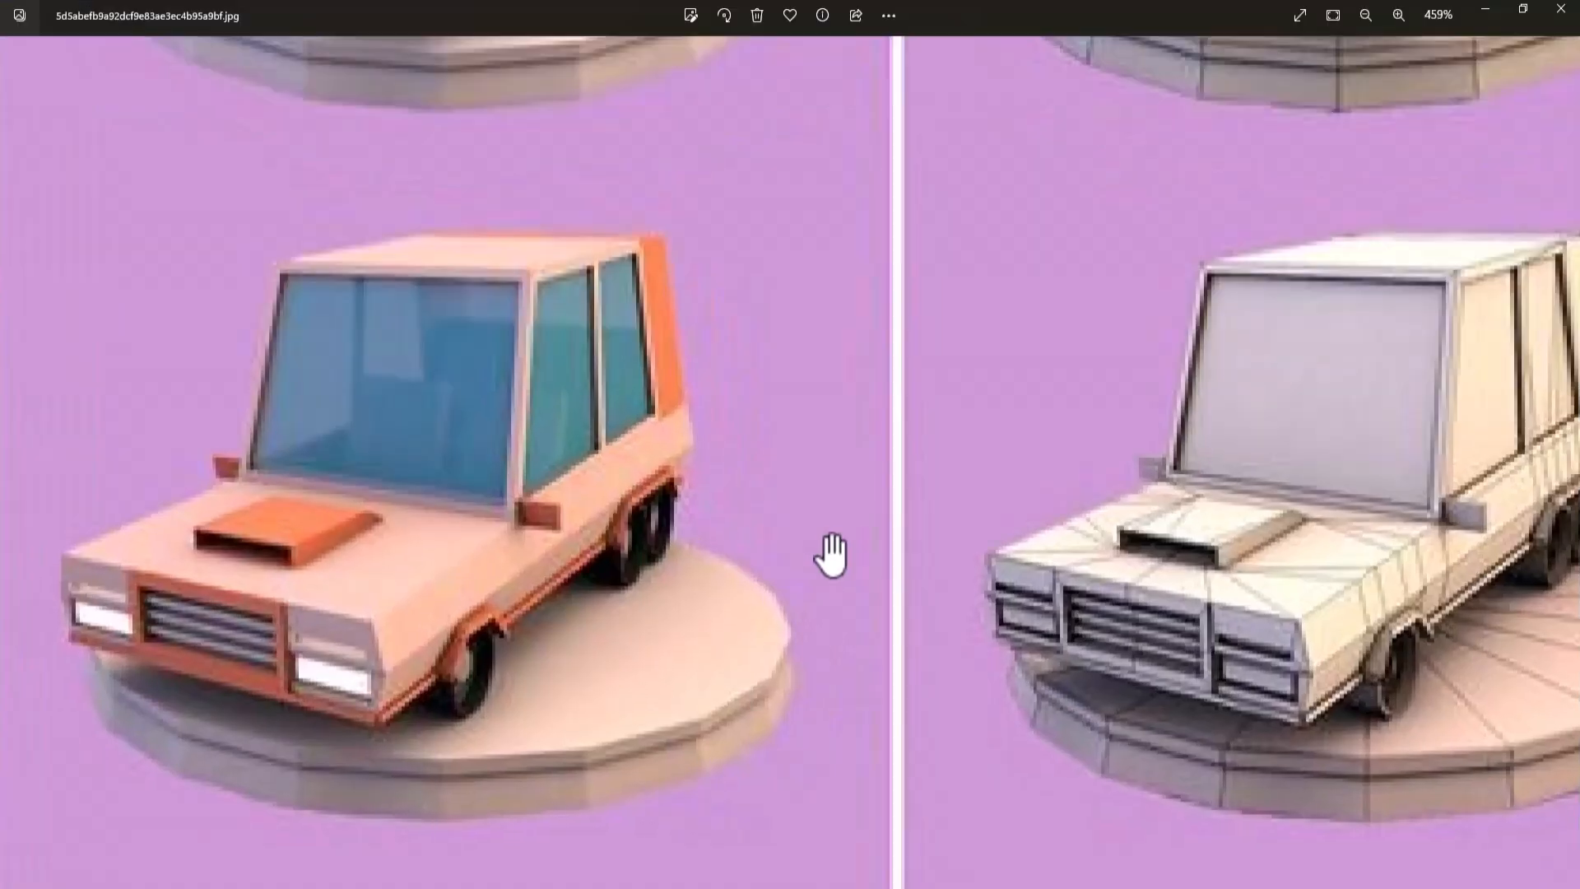
scroll(804, 477, down, 3)
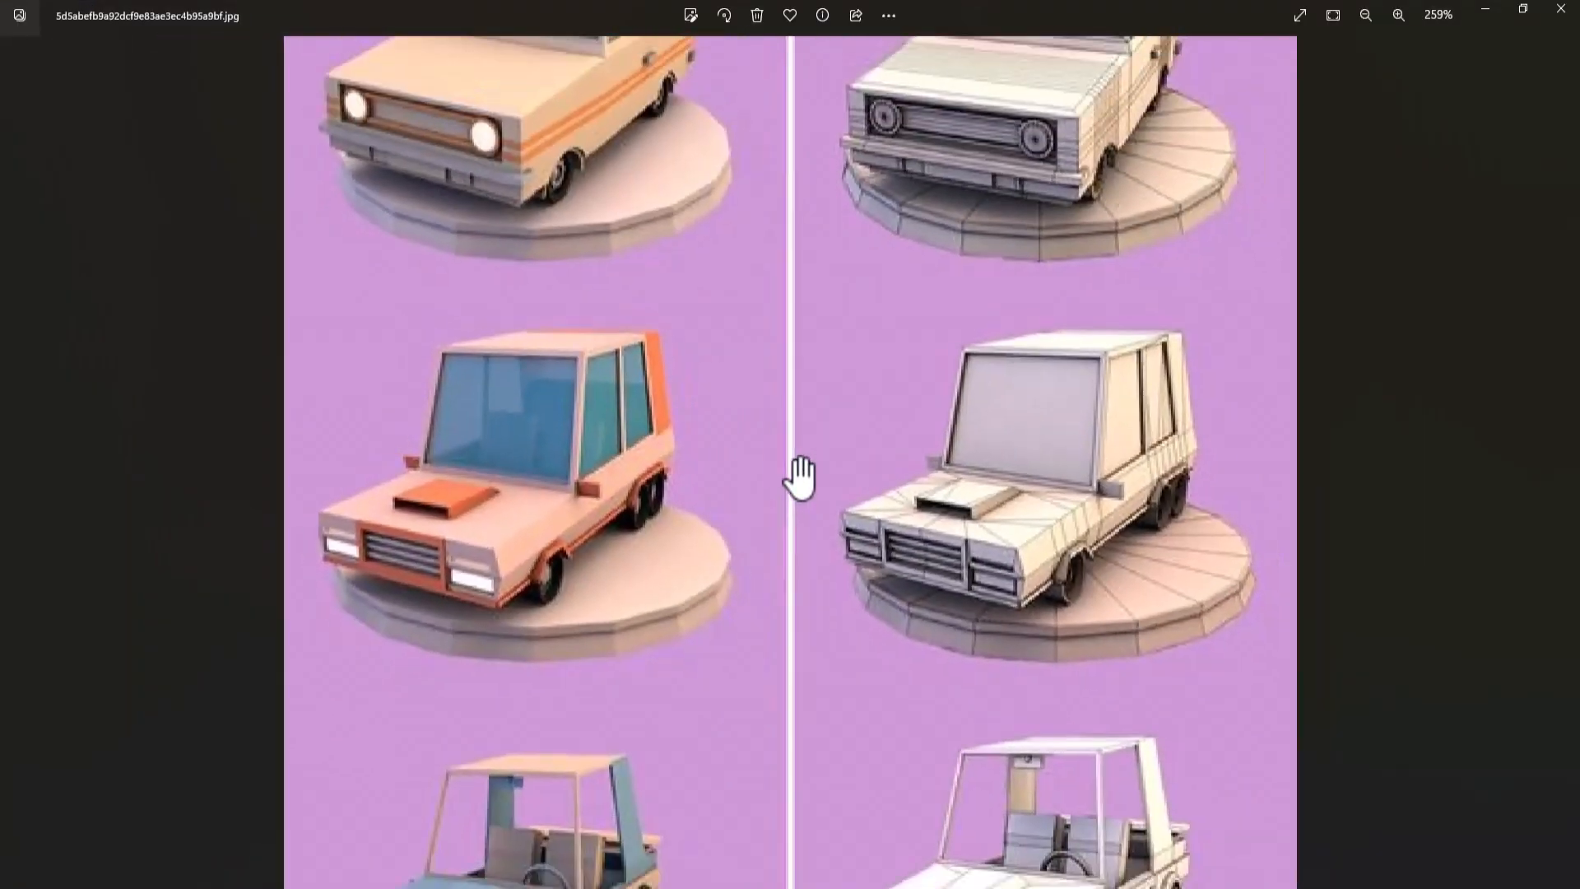
click(1483, 10)
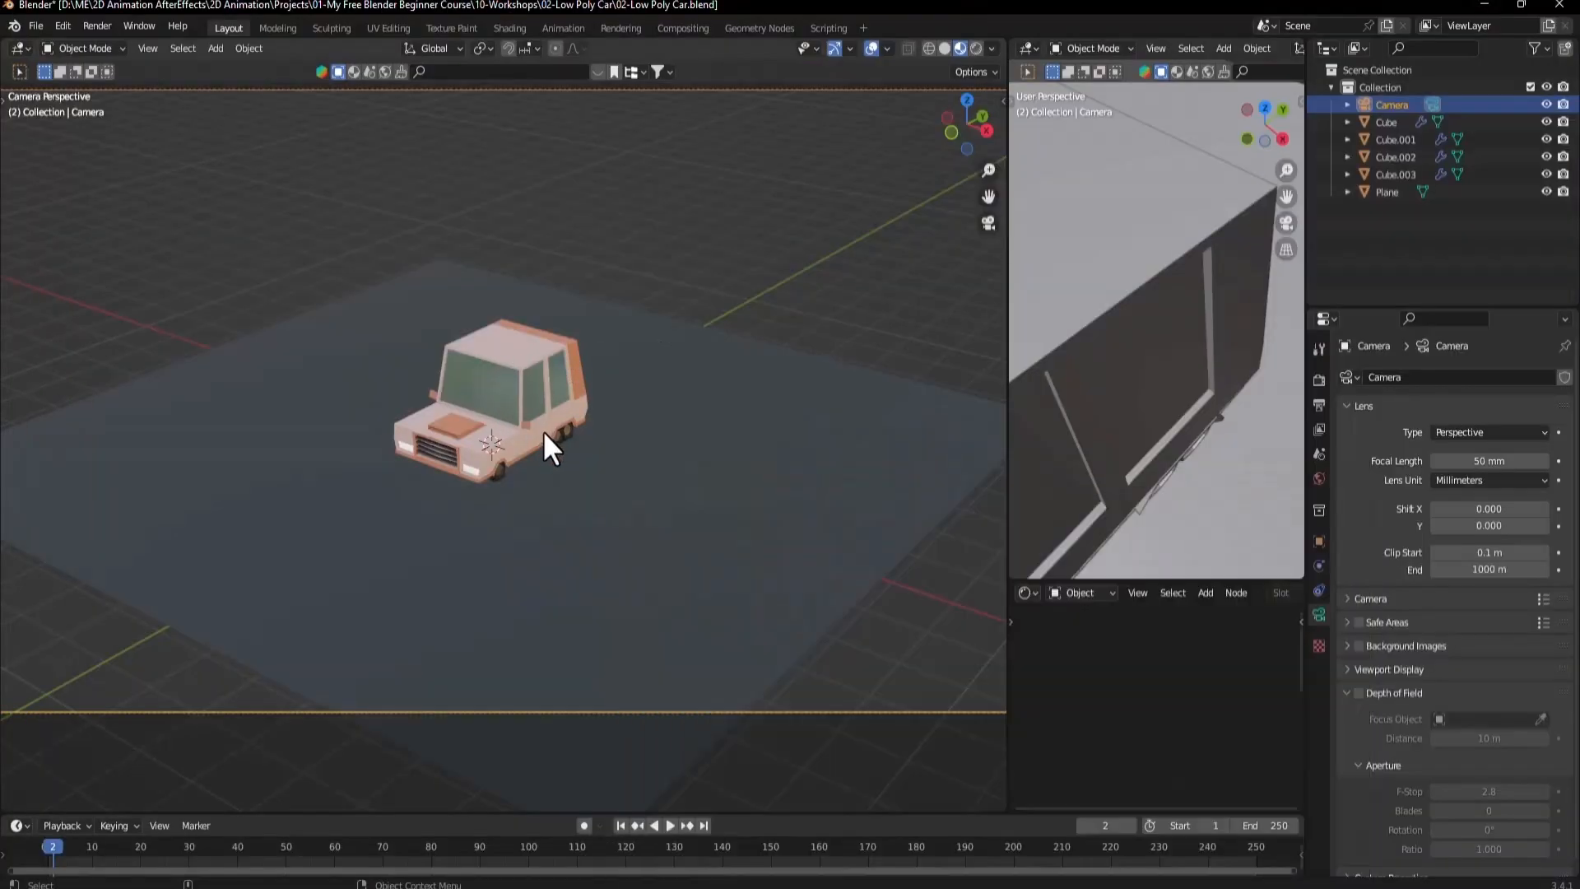
Lock the camera to the view in the camera viewport so that navigation moves the camera.
key(b)
key(Escape)
key(n)
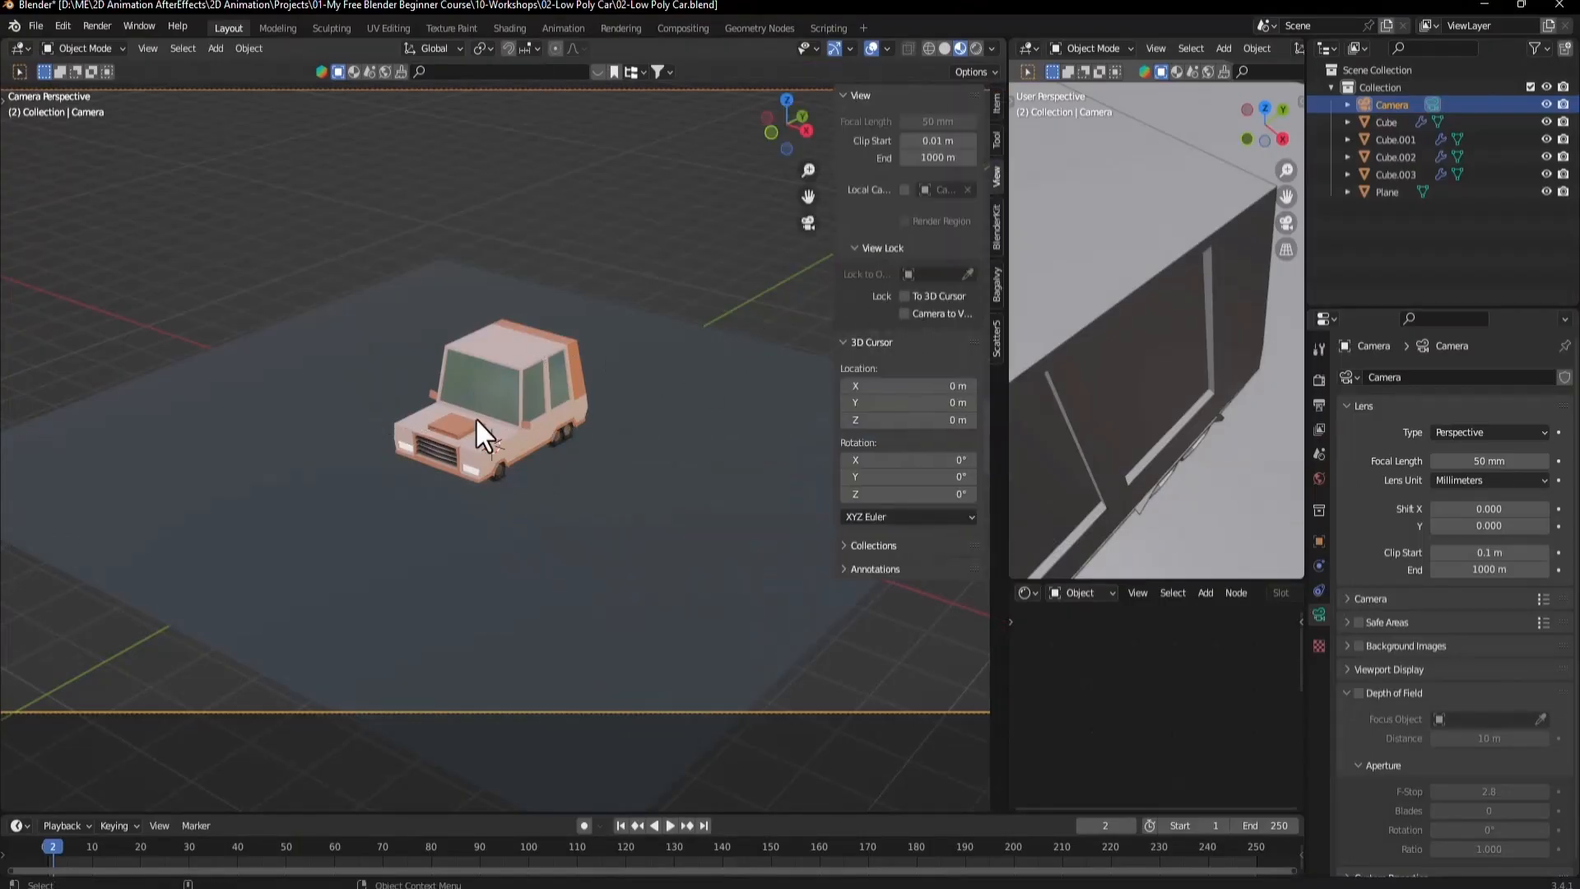
scroll(475, 417, down, 2)
scroll(485, 414, up, 1)
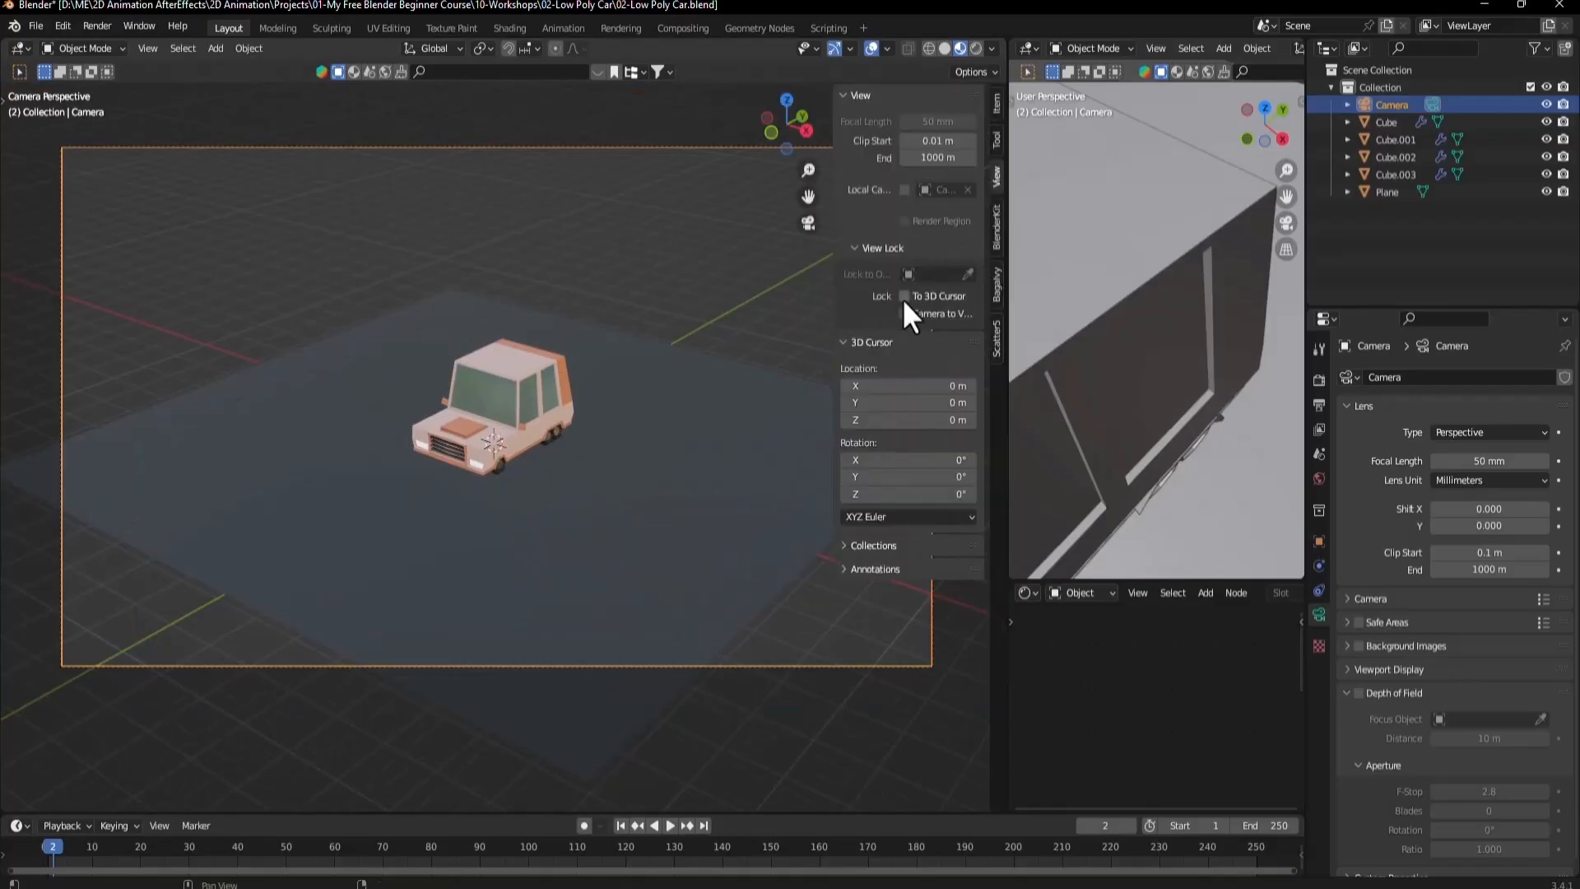
click(907, 313)
key(n)
Move the camera closer and lower so it frames the car from a front three-quarter angle like the reference image.
scroll(484, 462, up, 3)
middle_drag(488, 463, 492, 496)
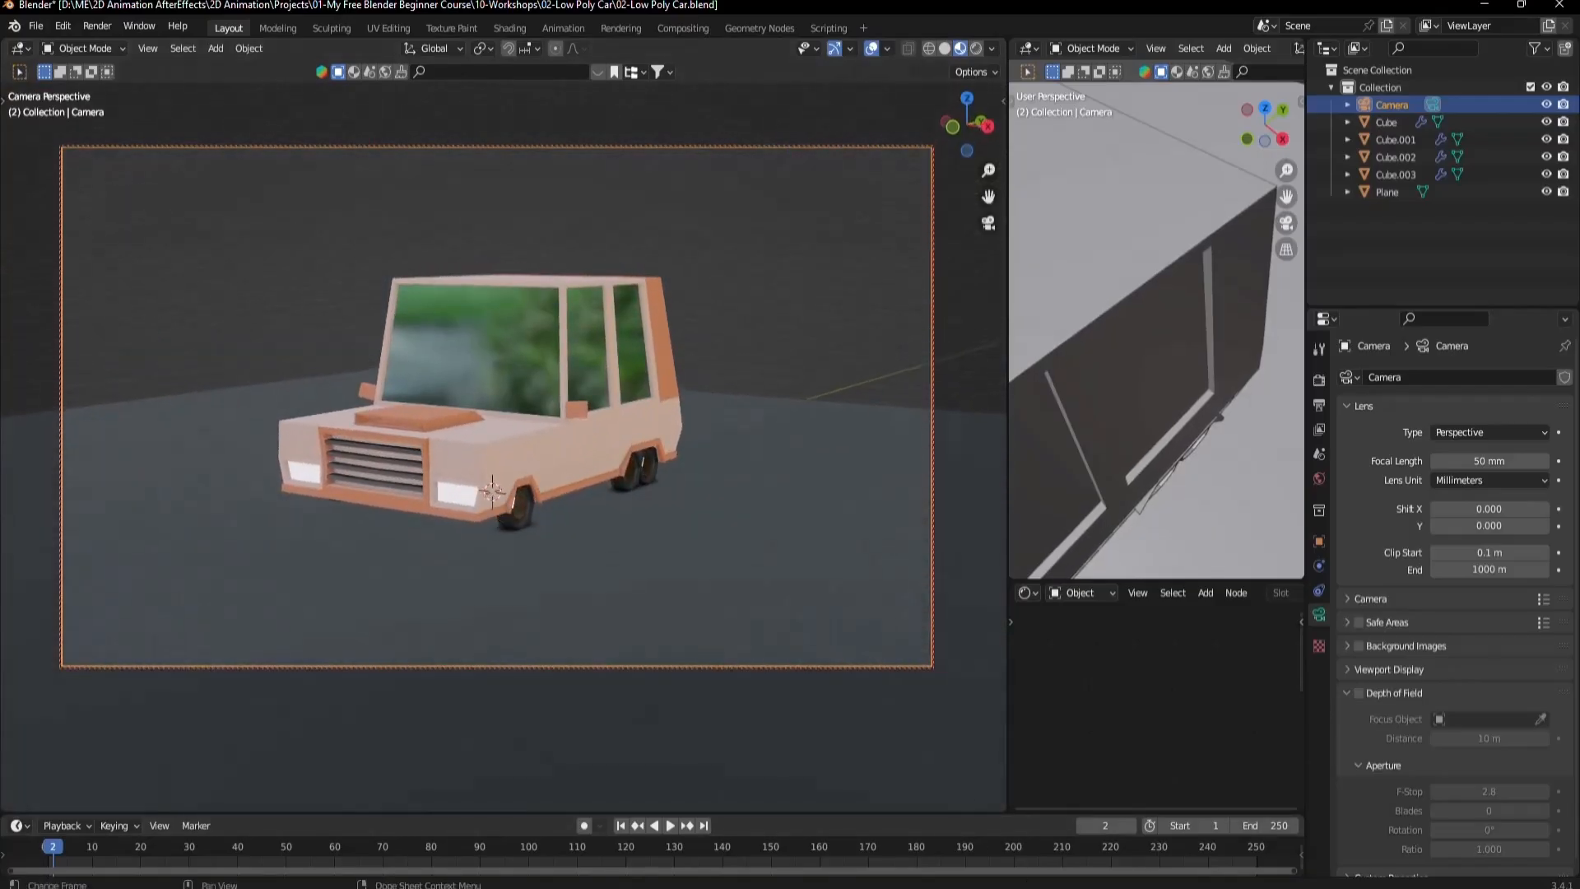
mouse_move(1190, 878)
click(1189, 823)
key(alt+Tab)
middle_drag(521, 492, 476, 487)
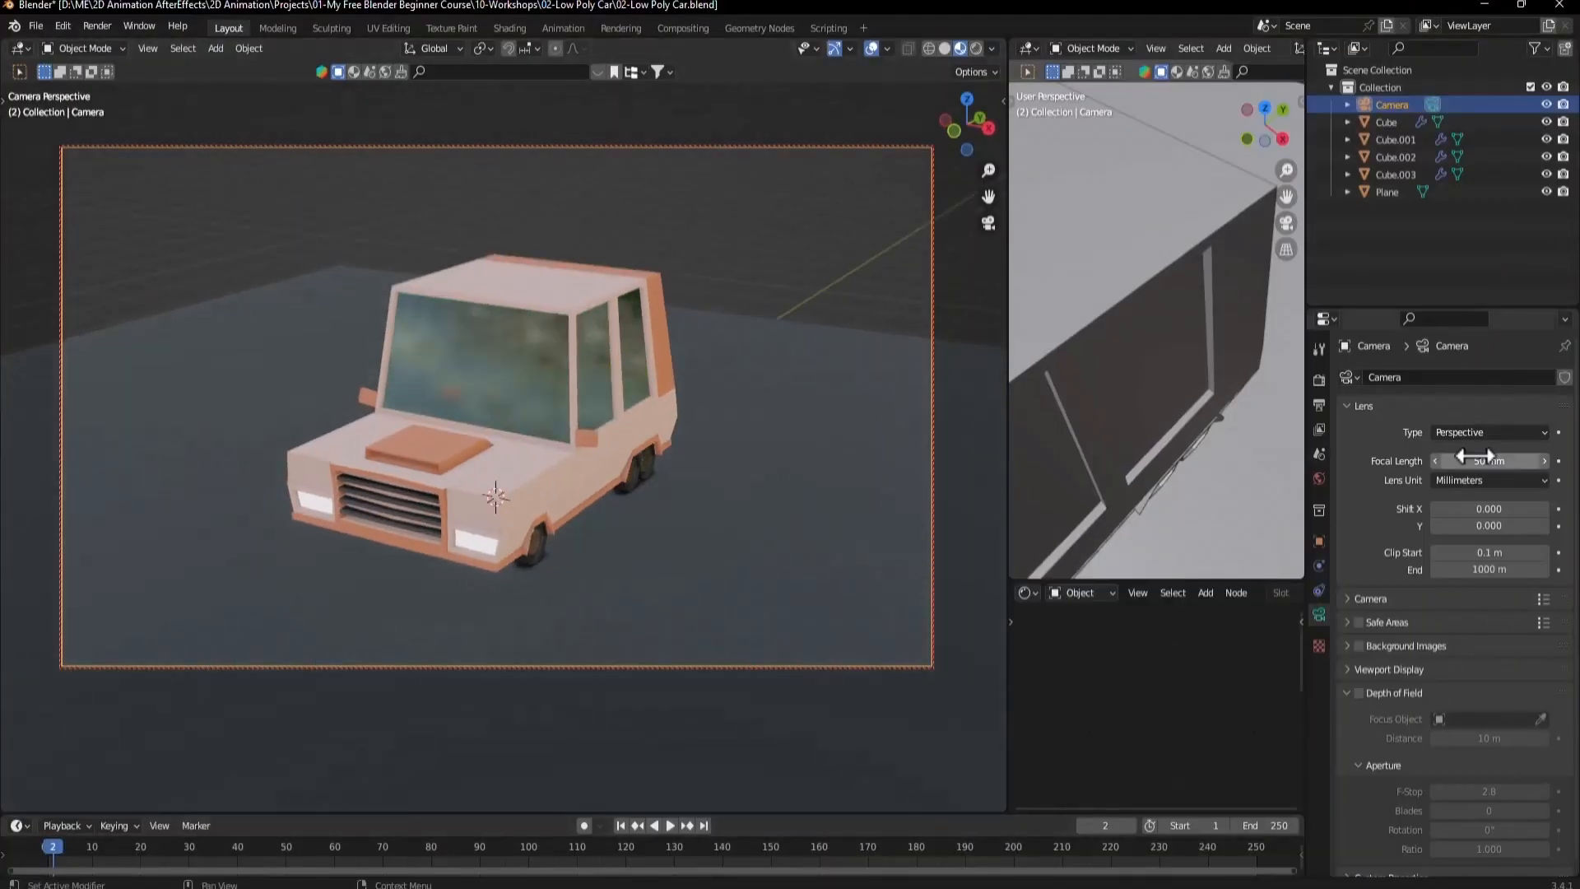
Try a focal length of 30 mm on the camera.
click(1531, 461)
text(30)
key(Return)
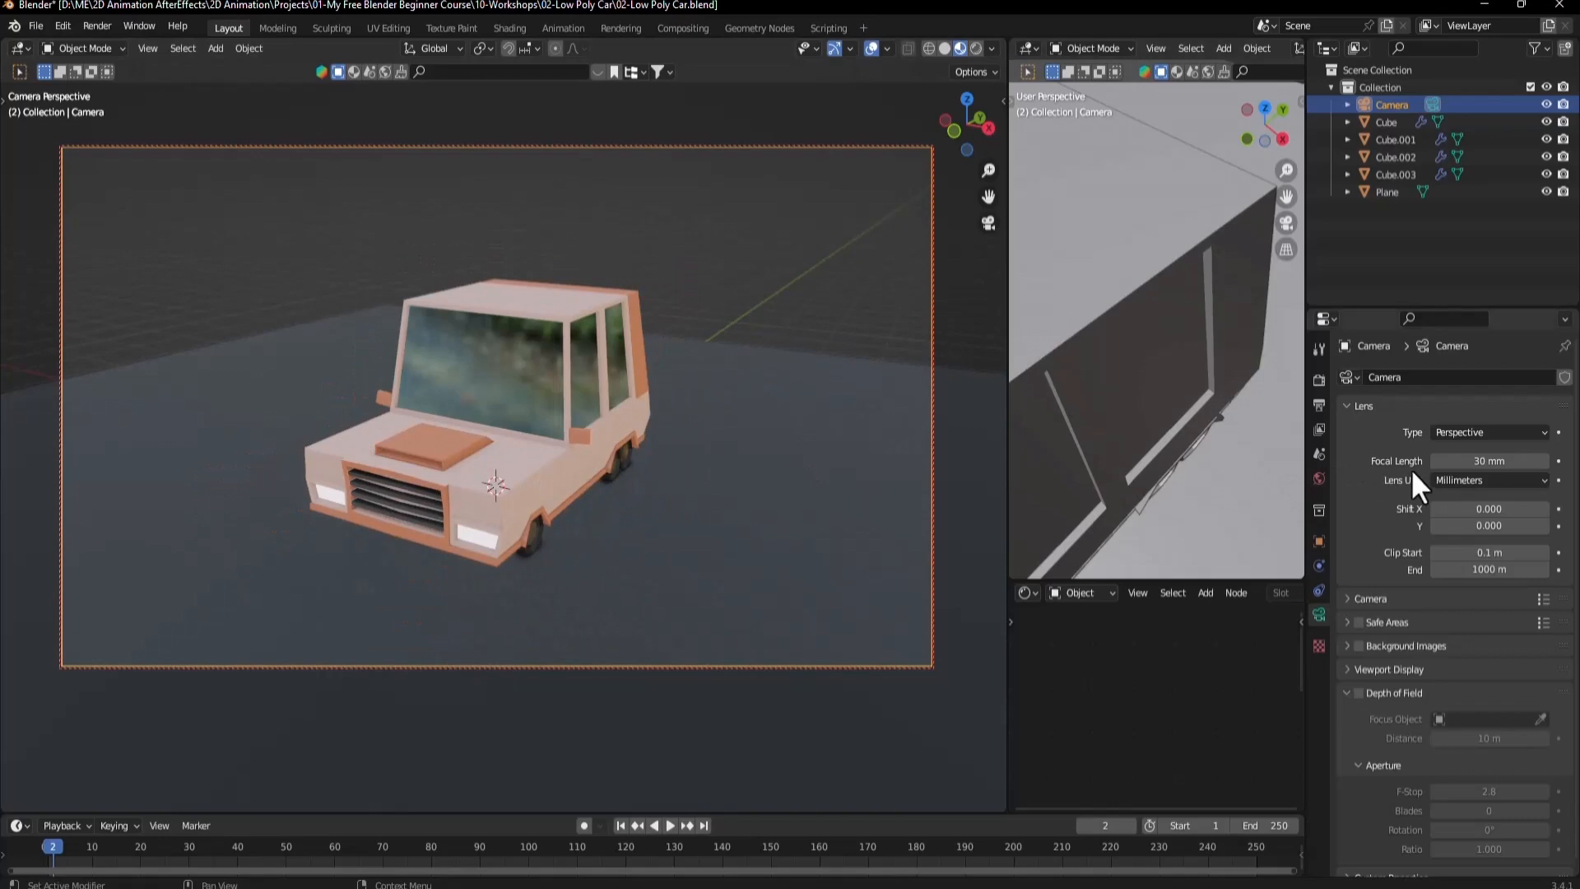
Set the camera's focal length to 20 mm and move the camera closer to the car.
double_click(1473, 461)
text(20)
key(Return)
scroll(501, 451, up, 4)
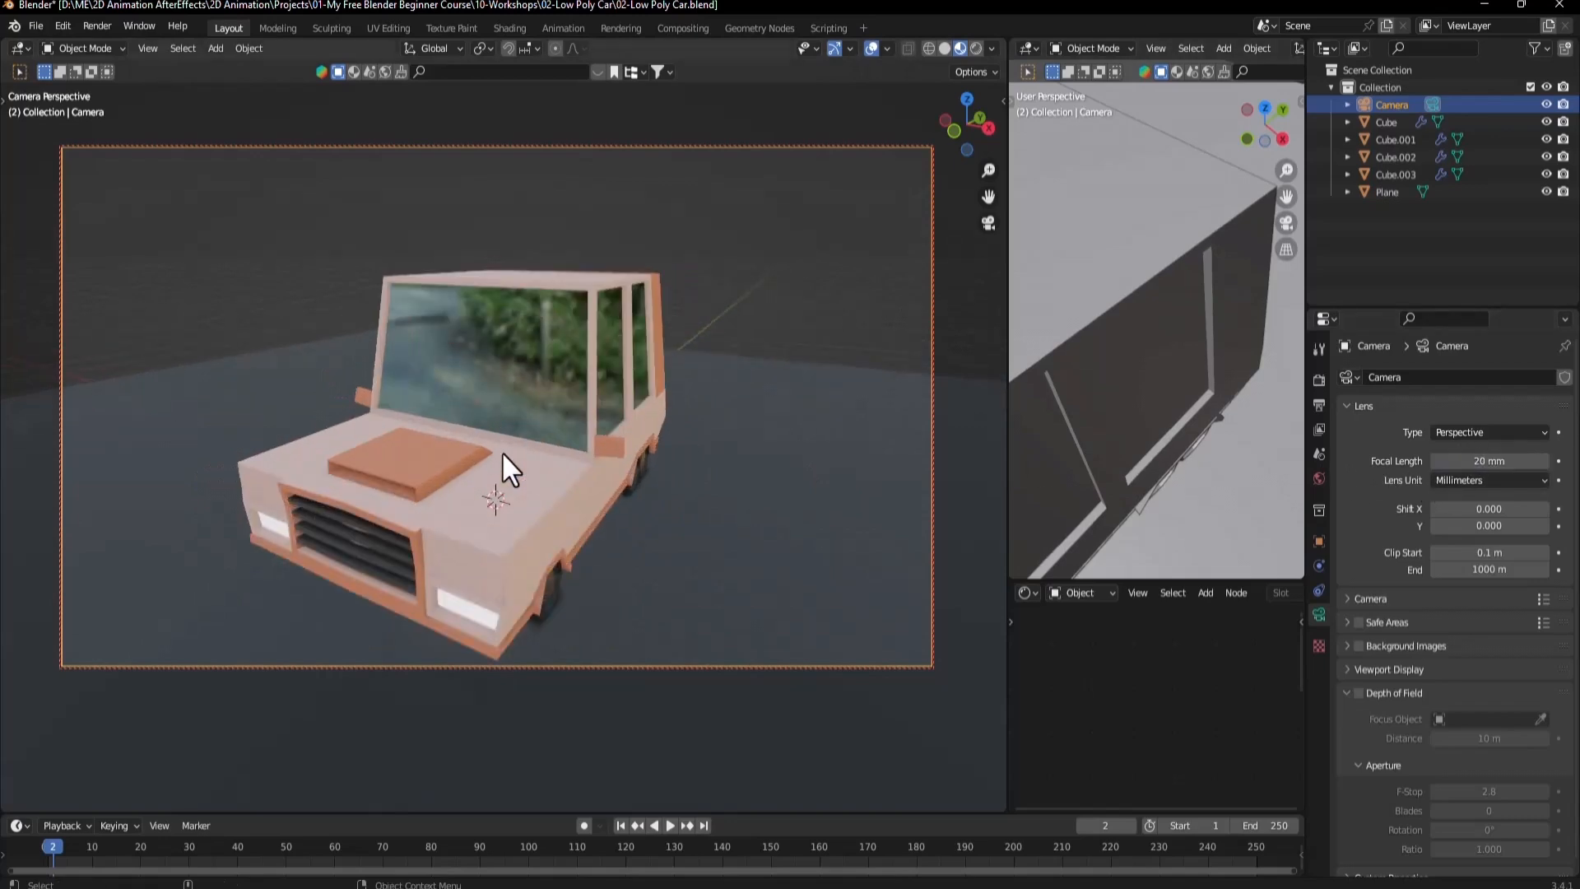
Try a focal length of 15 mm on the camera and reframe the car with it.
double_click(1479, 459)
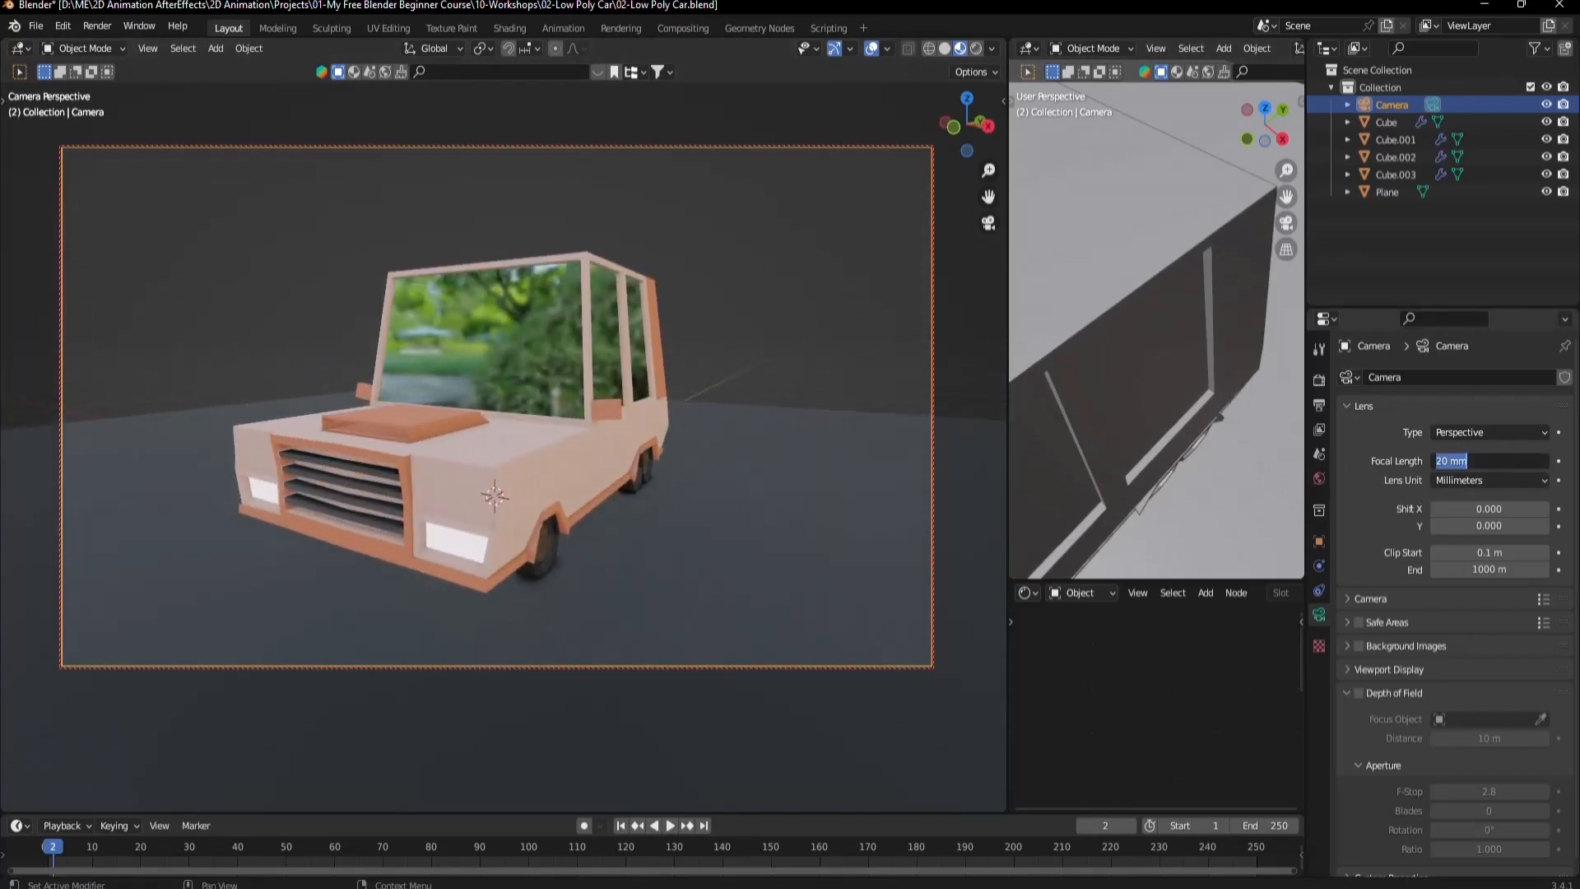
text(15)
key(Return)
middle_drag(617, 416, 541, 453)
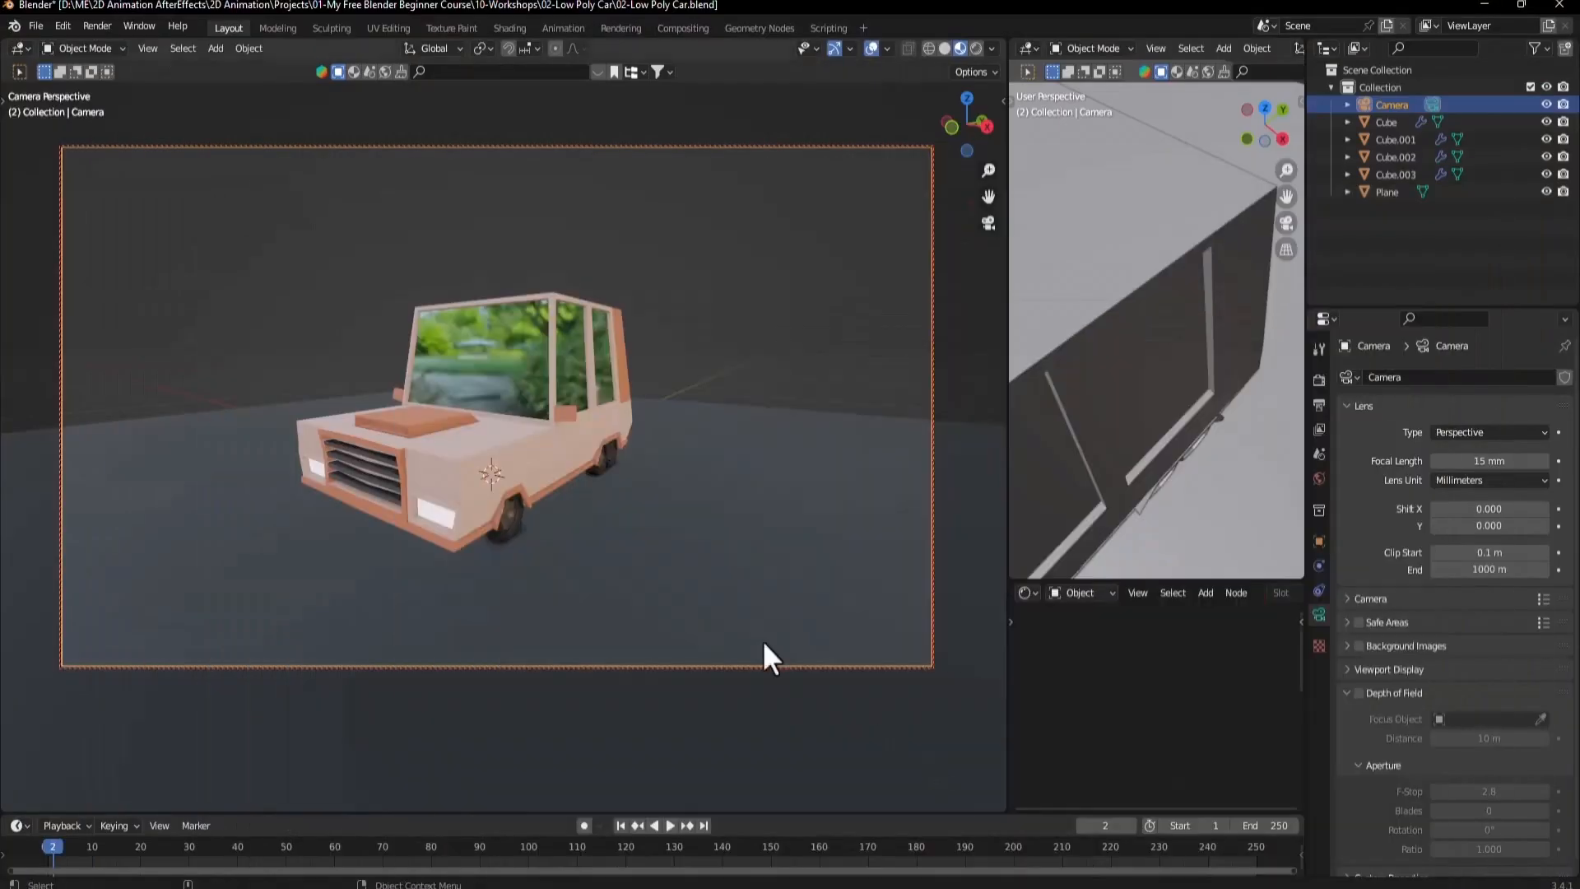
middle_drag(765, 650, 505, 473)
scroll(505, 471, down, 1)
scroll(508, 444, up, 2)
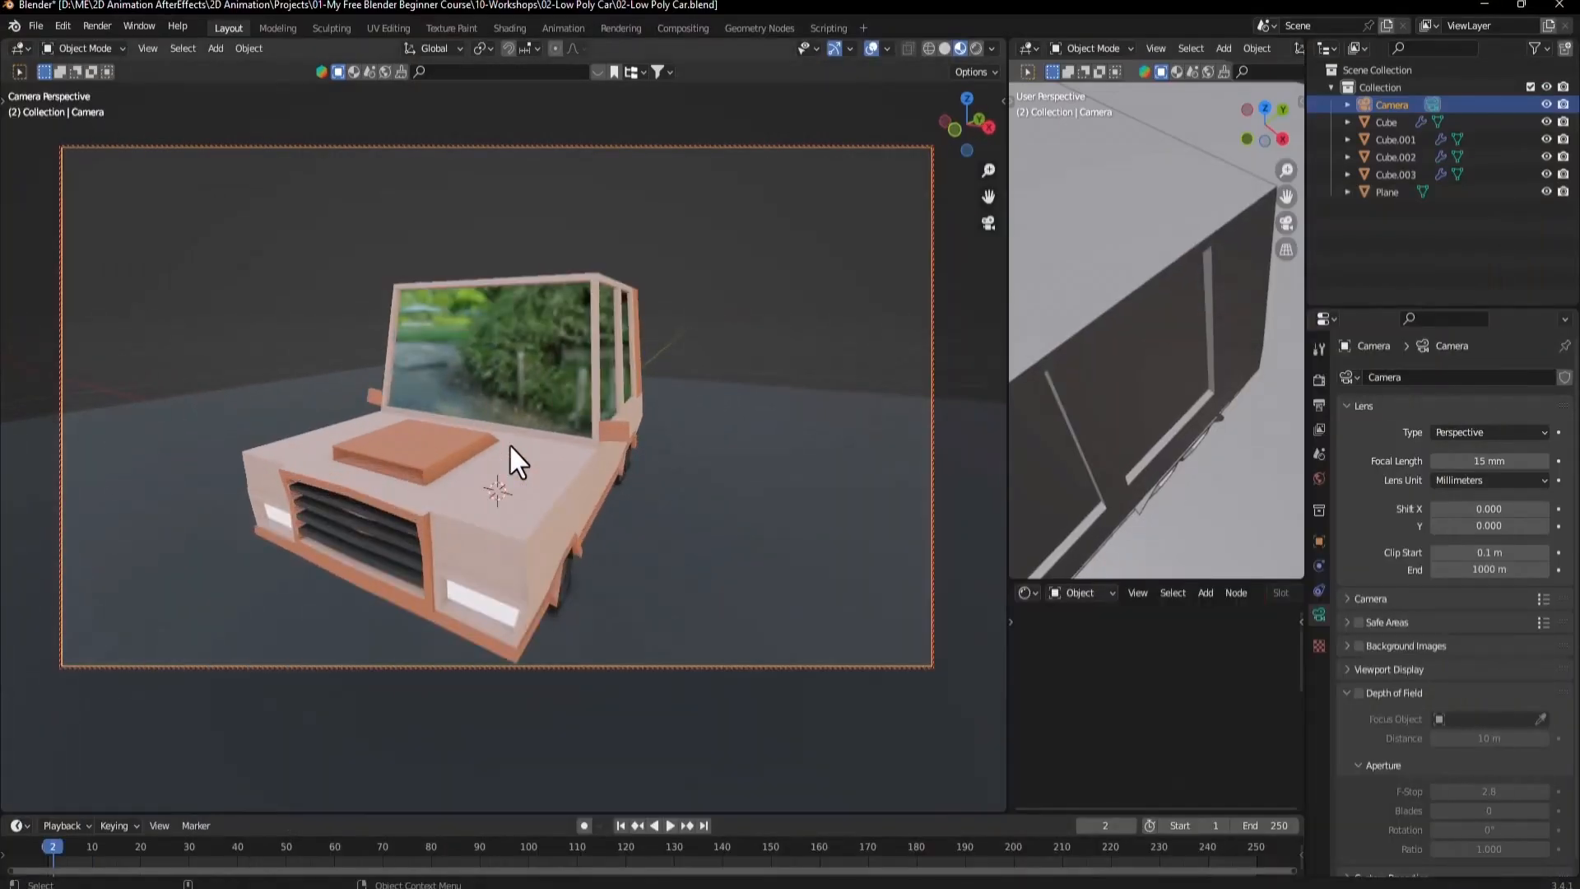
scroll(509, 442, down, 1)
Set the camera's focal length to 20 mm and reframe the car from the front three-quarter angle of the reference image.
click(1490, 461)
text(20)
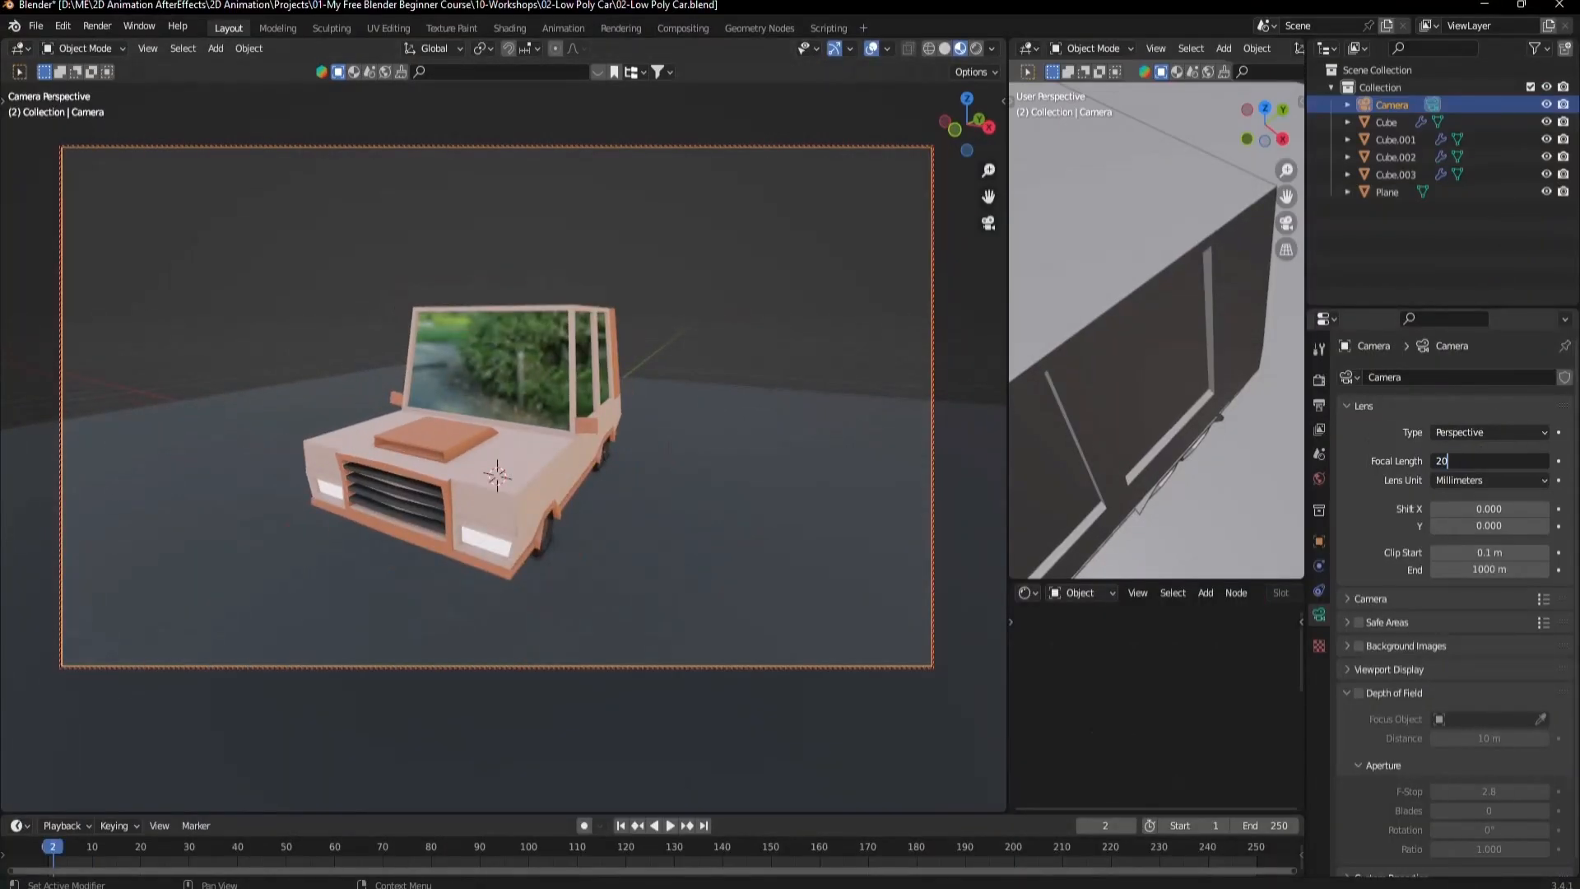
key(Return)
middle_drag(524, 520, 547, 467)
scroll(536, 476, down, 2)
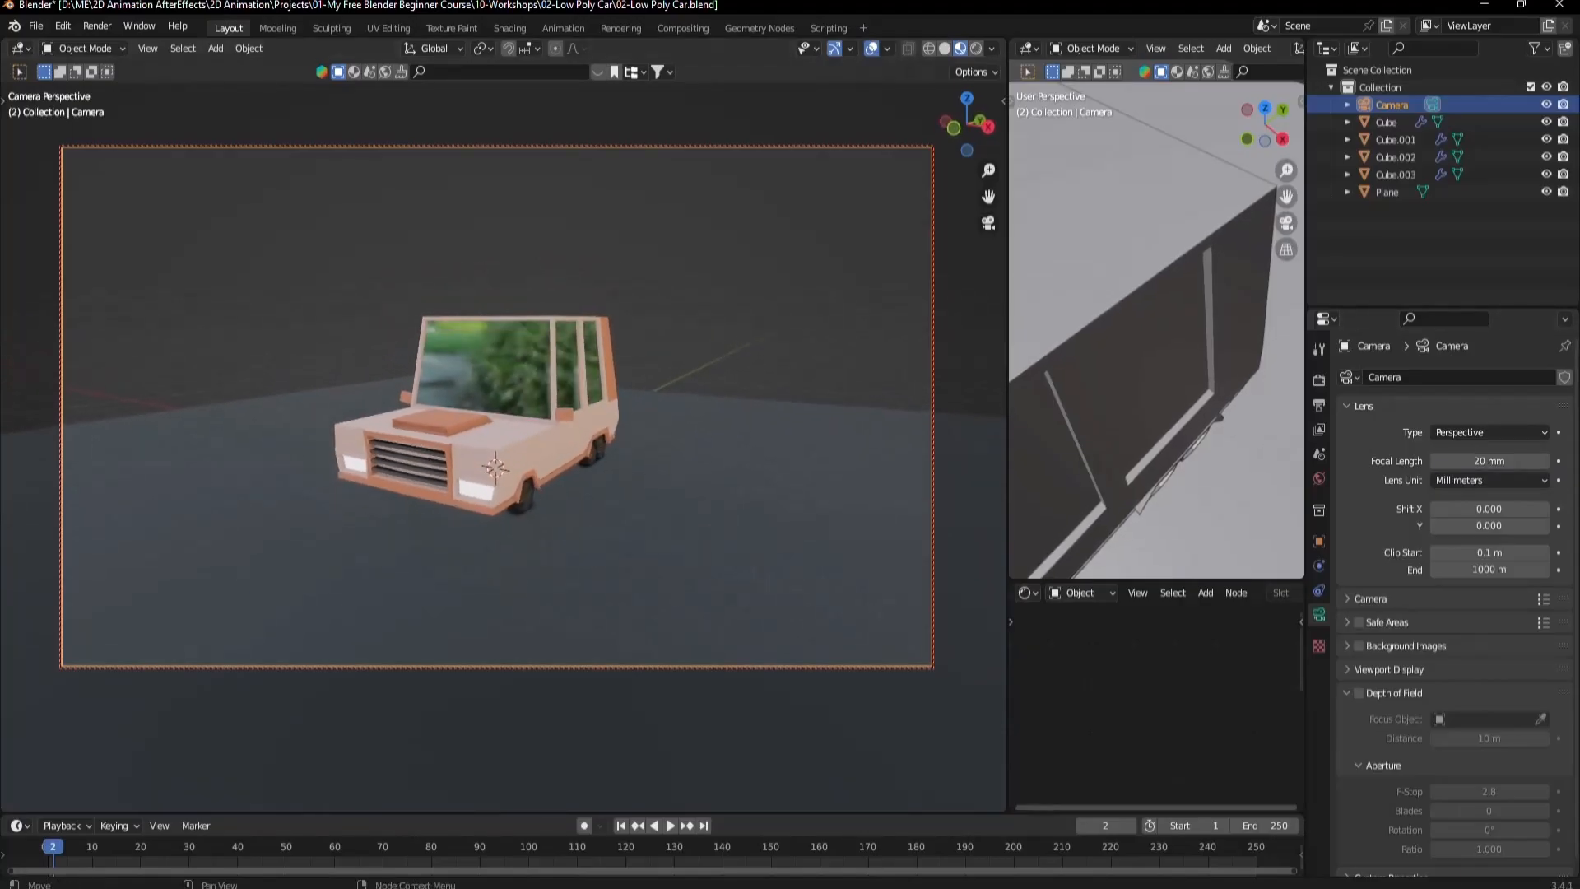
key(alt+Tab)
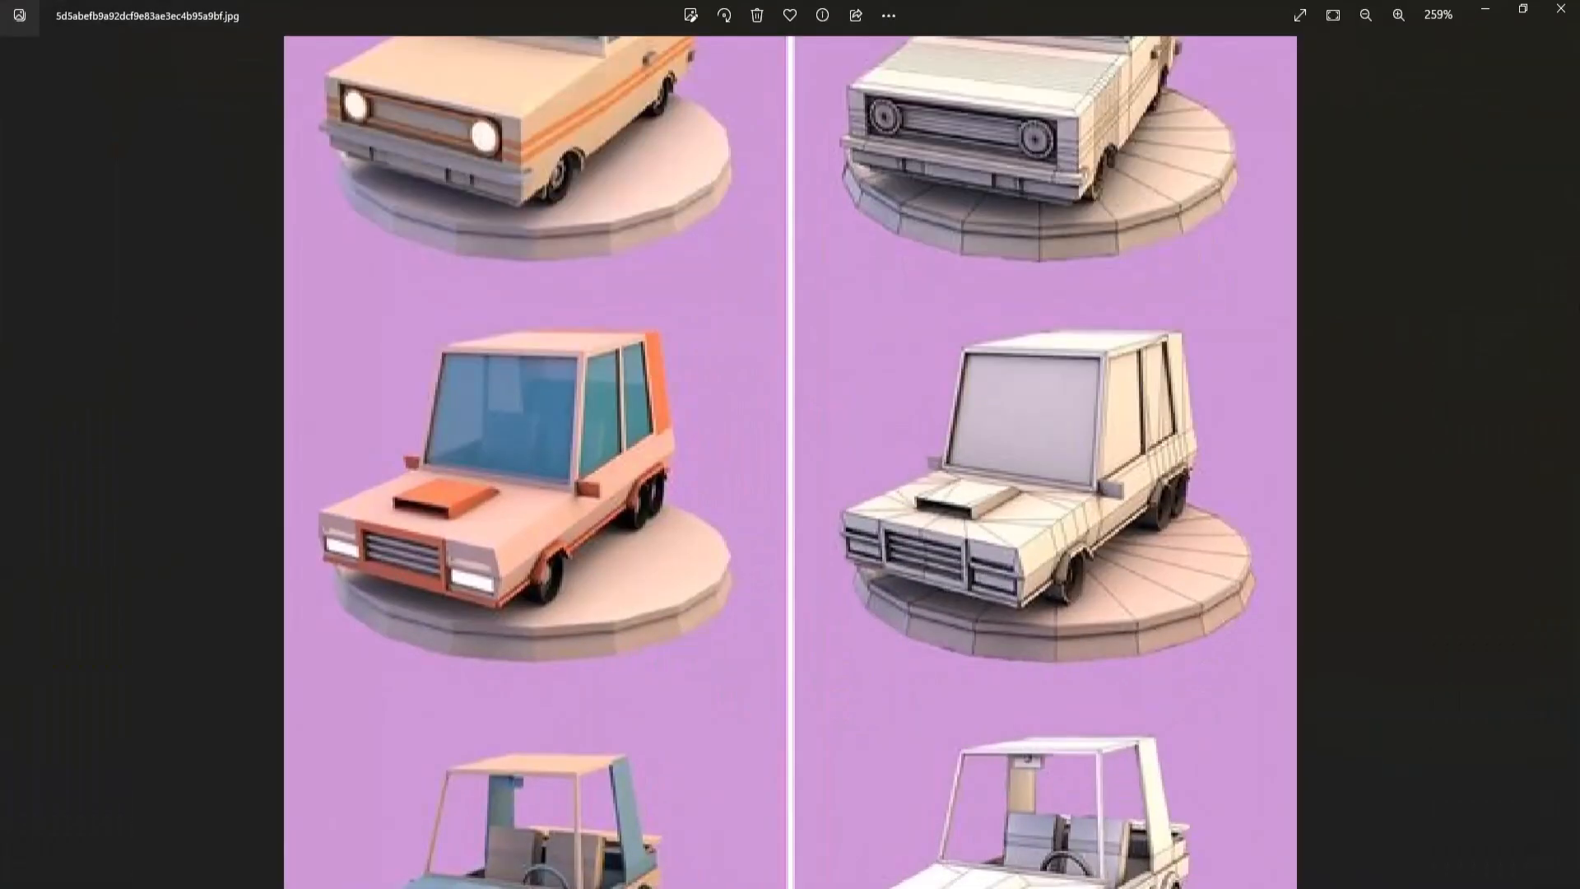
key(alt+Tab)
middle_drag(620, 522, 610, 522)
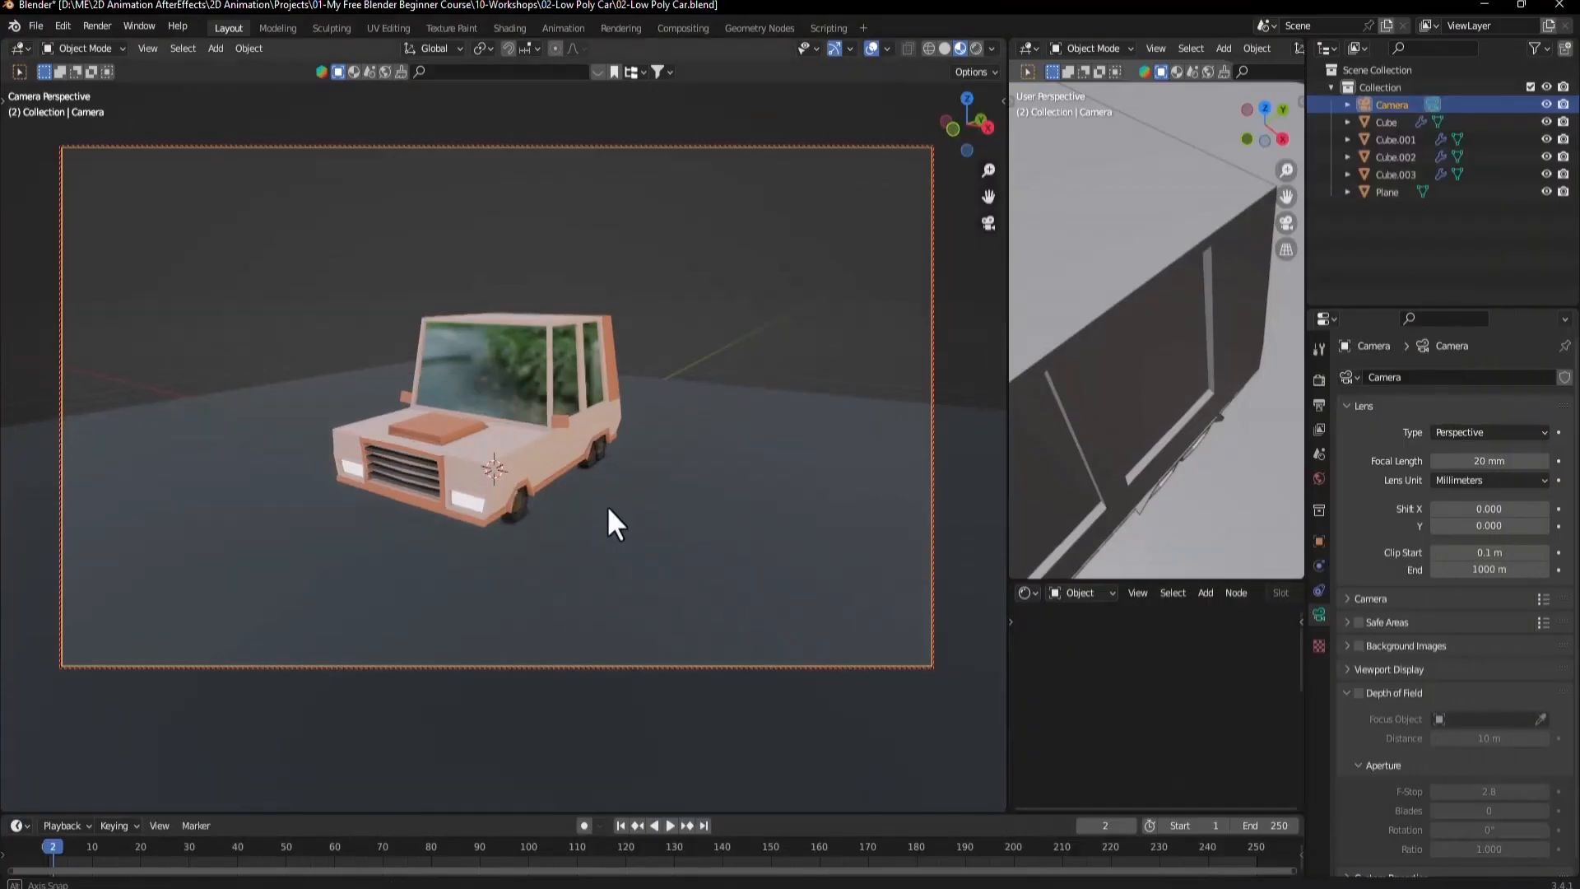
key(alt+Tab)
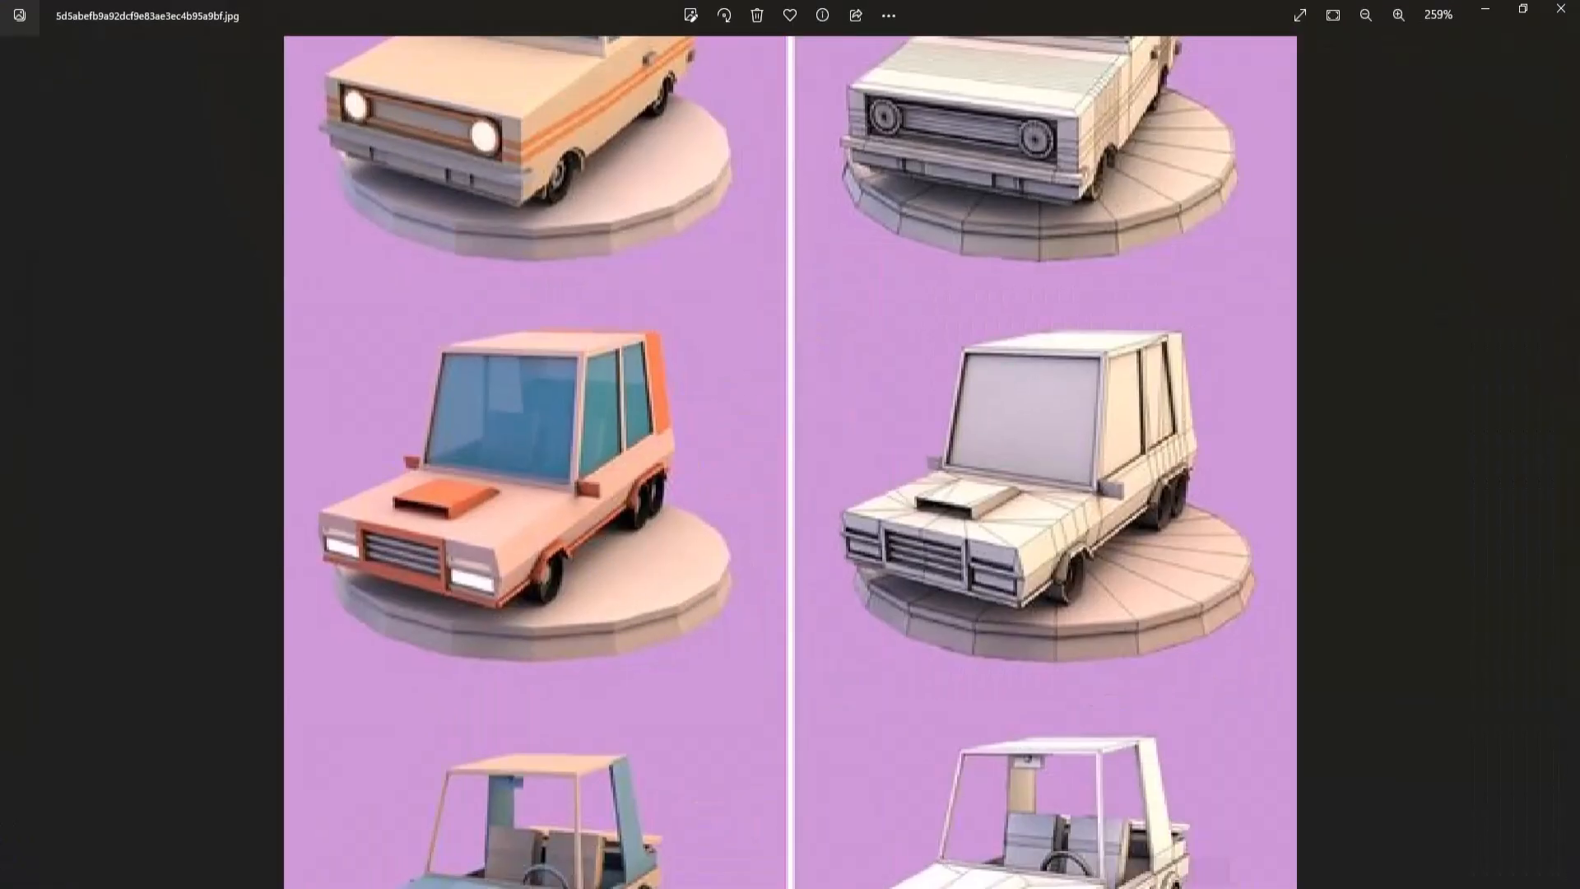
key(alt+Tab)
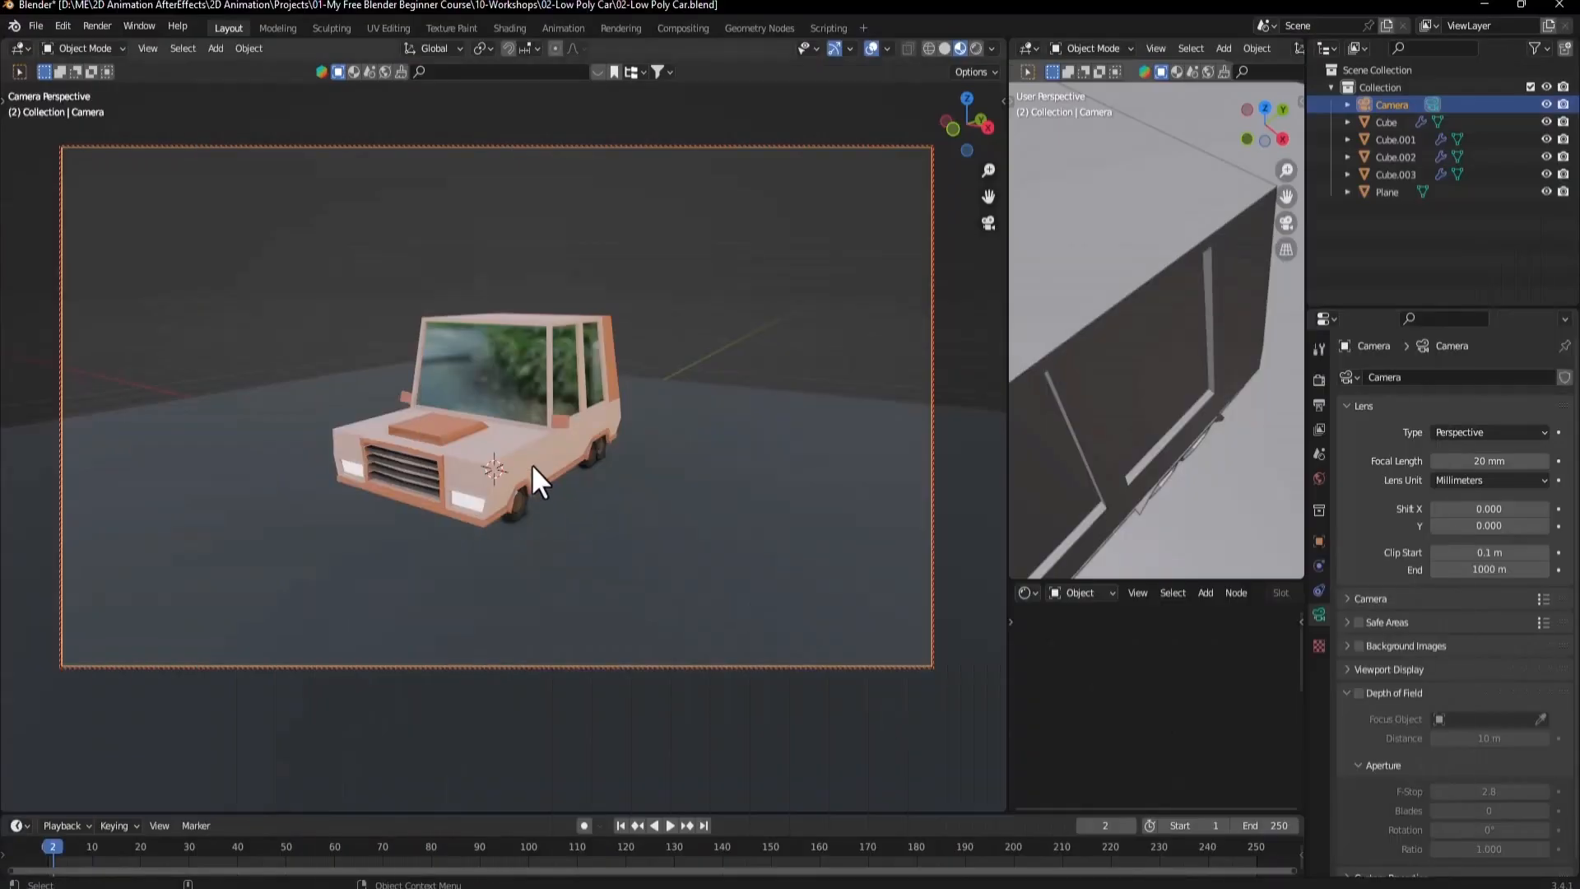
Rotate the floor plane's mesh about the Z axis until its back edge runs level behind the car, and scale it up.
click(716, 415)
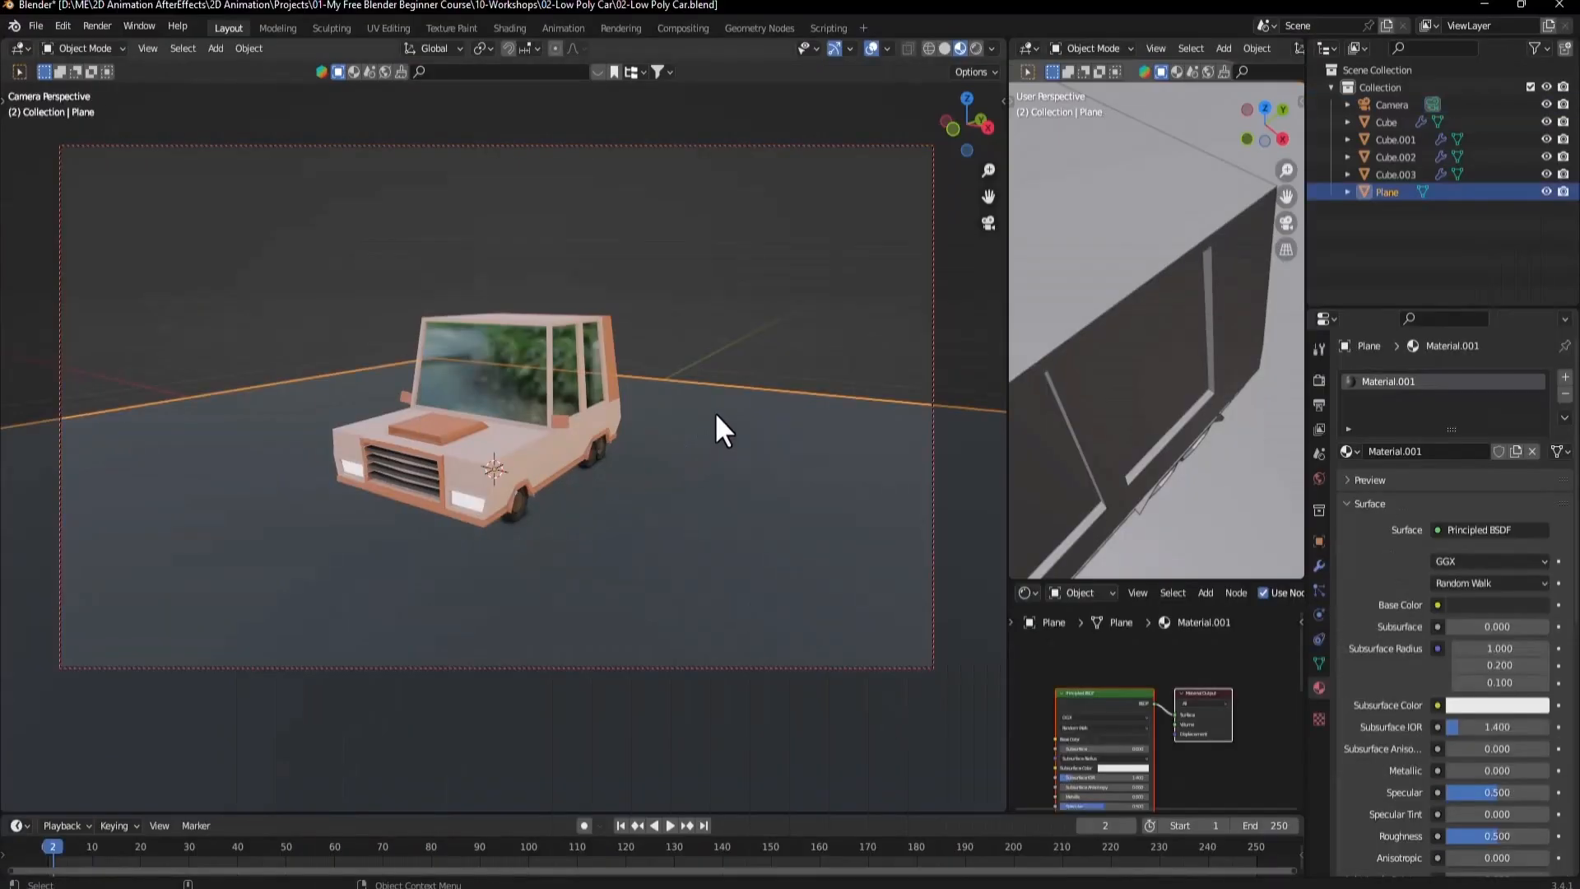
key(Tab)
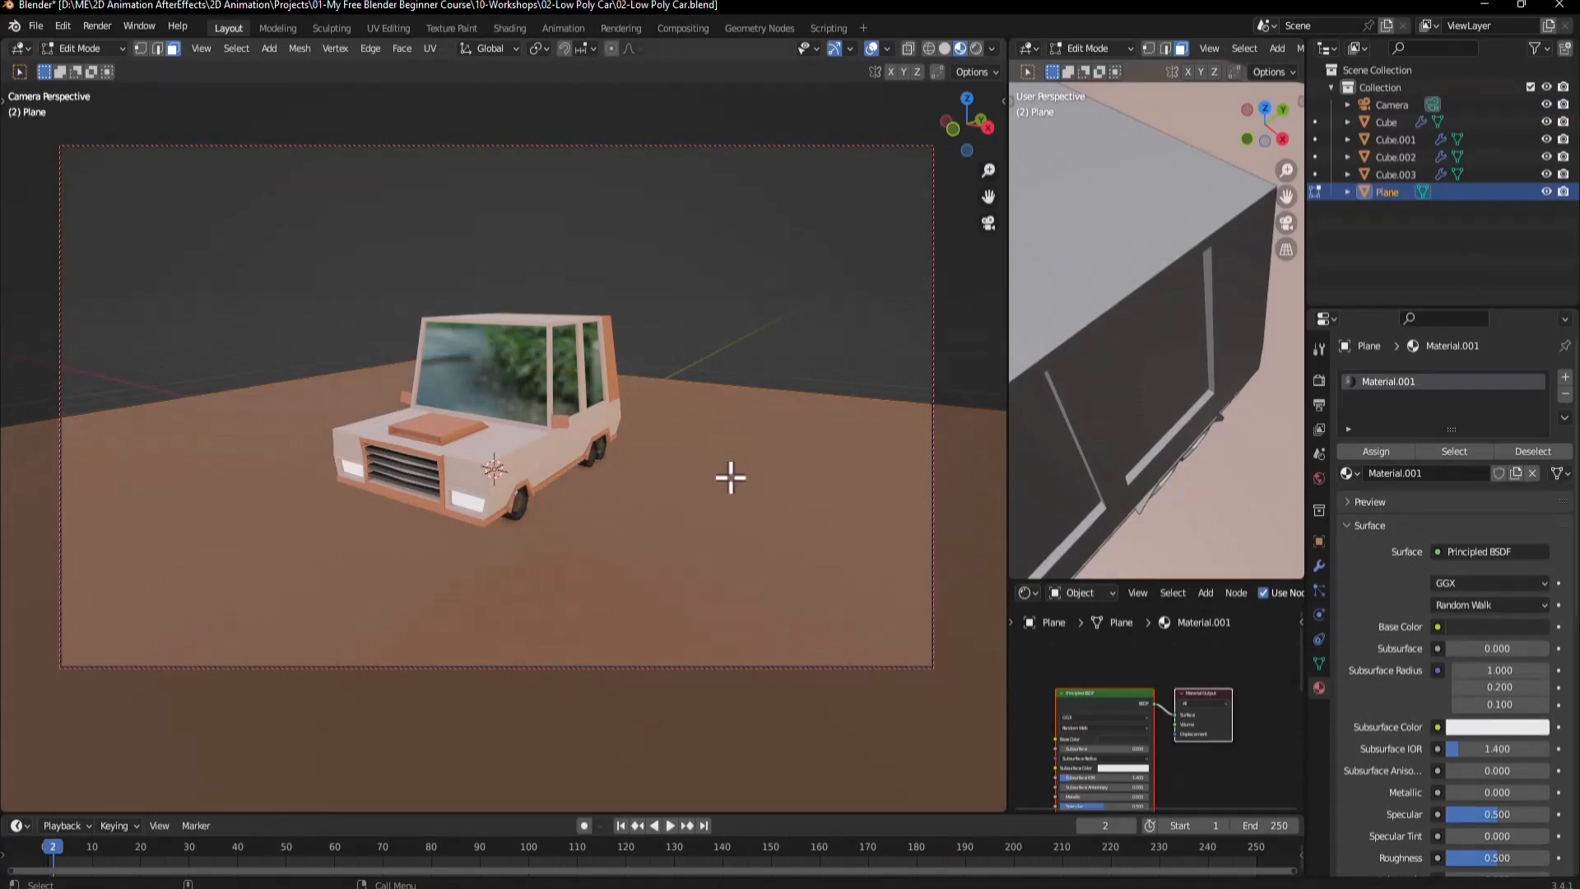
key(r)
key(z)
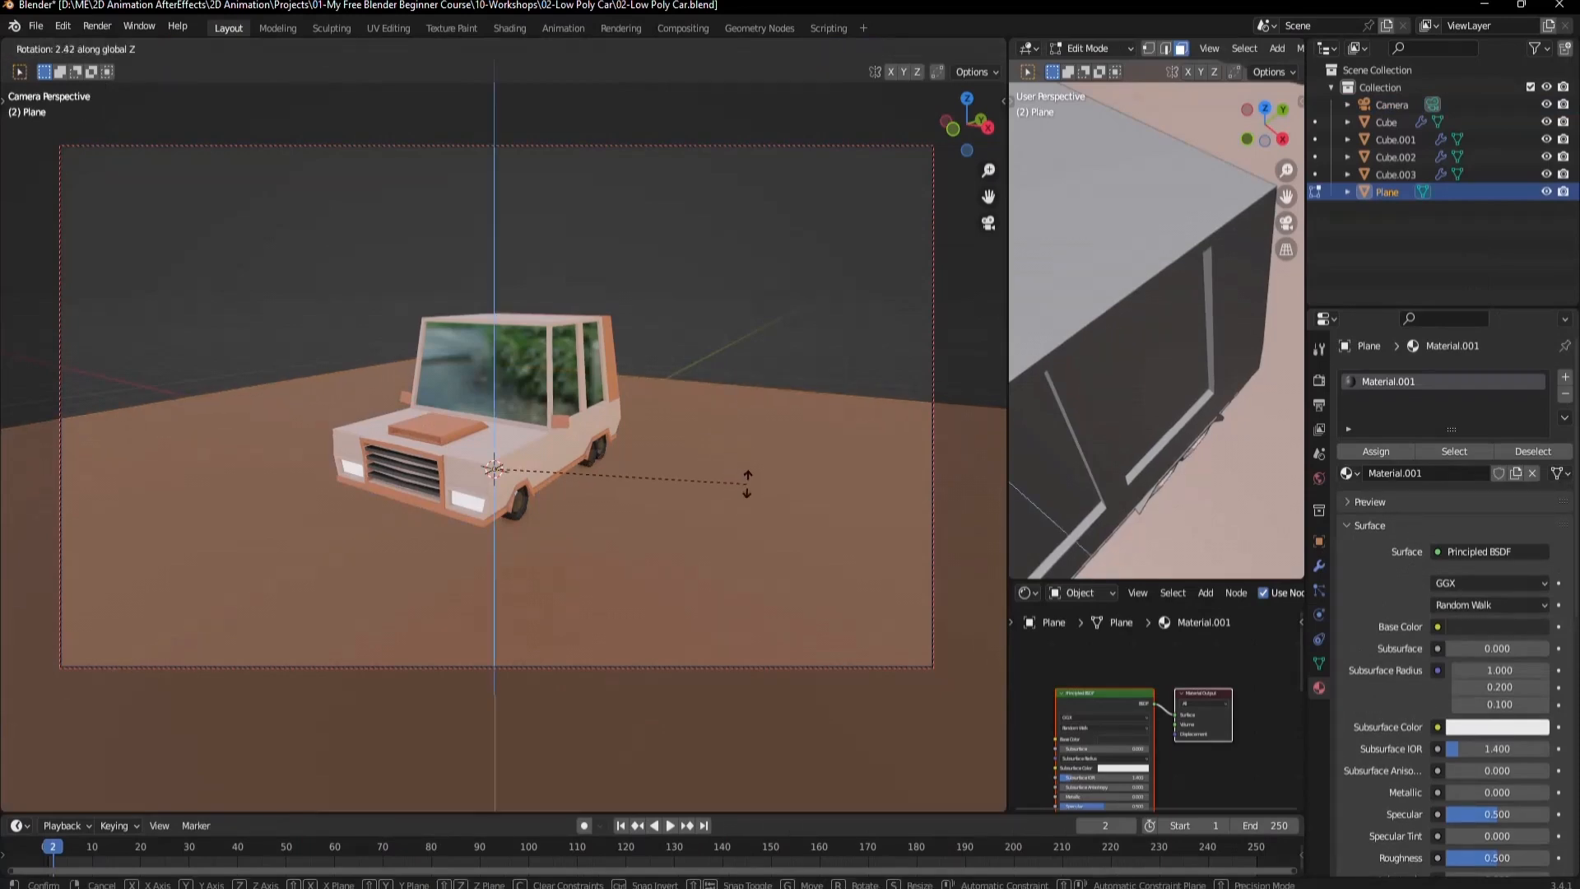
click(724, 337)
key(s)
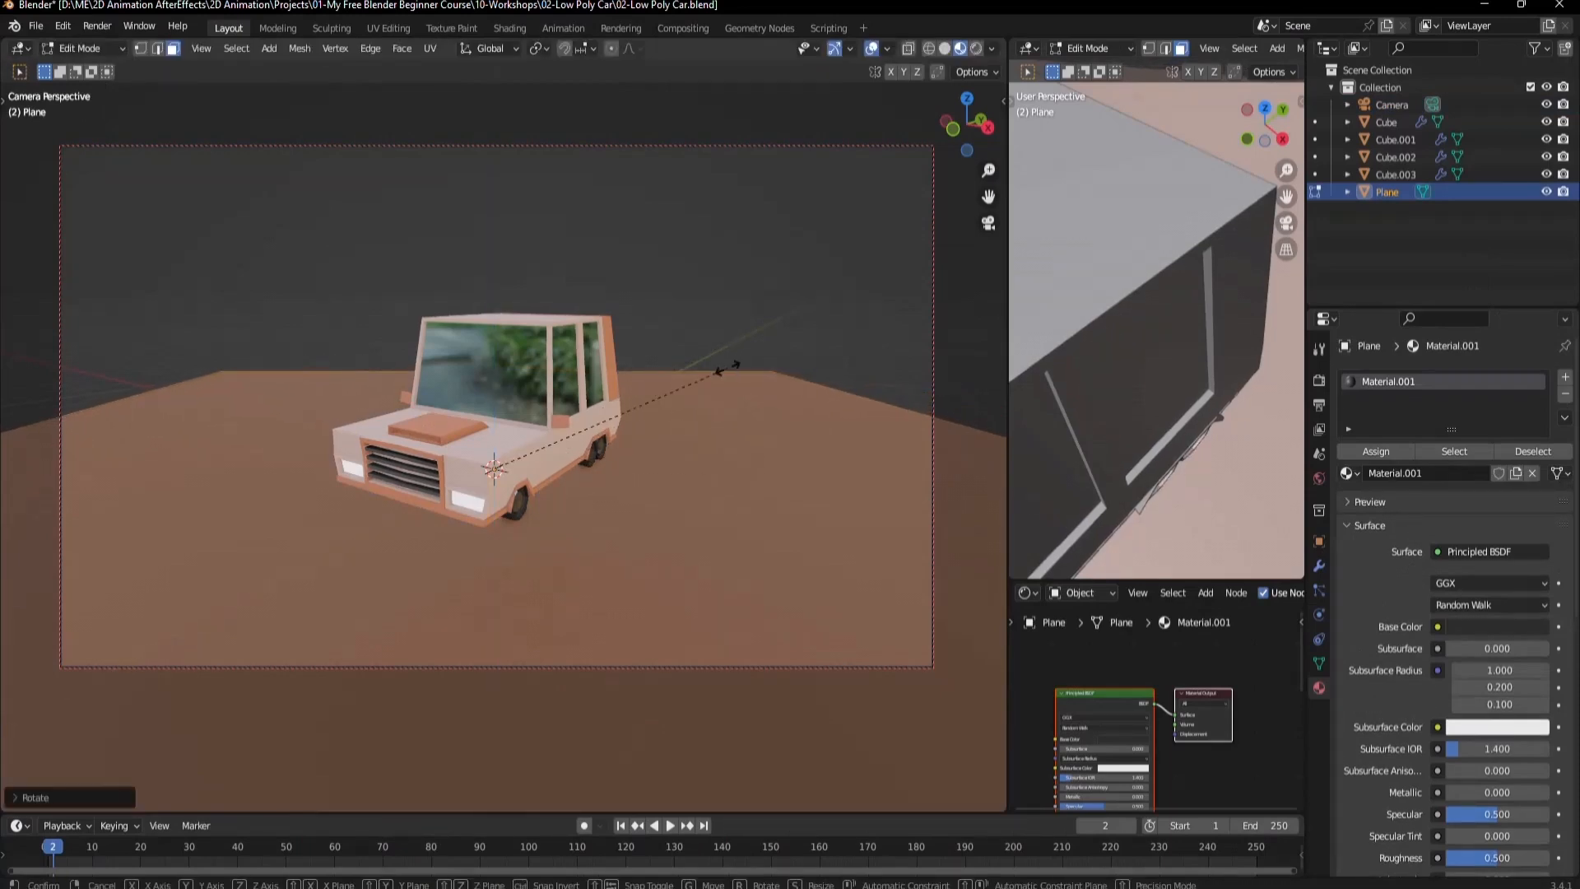
click(88, 303)
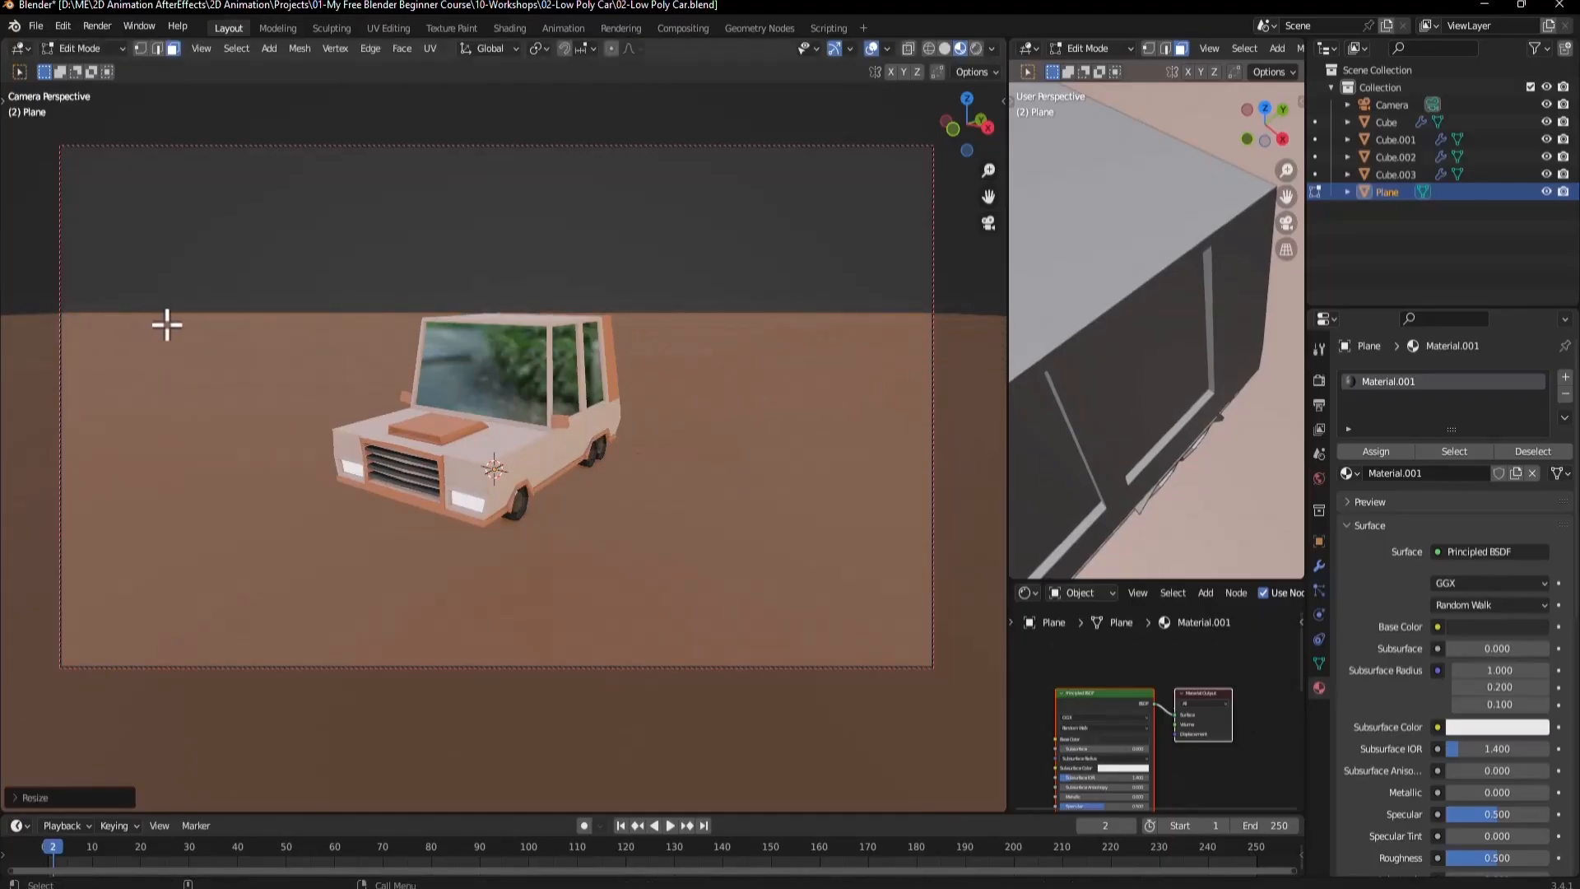
Extrude the floor plane's back edge upward along Z into a wall filling the background behind the car.
key(alt+a)
click(174, 316)
key(e)
key(z)
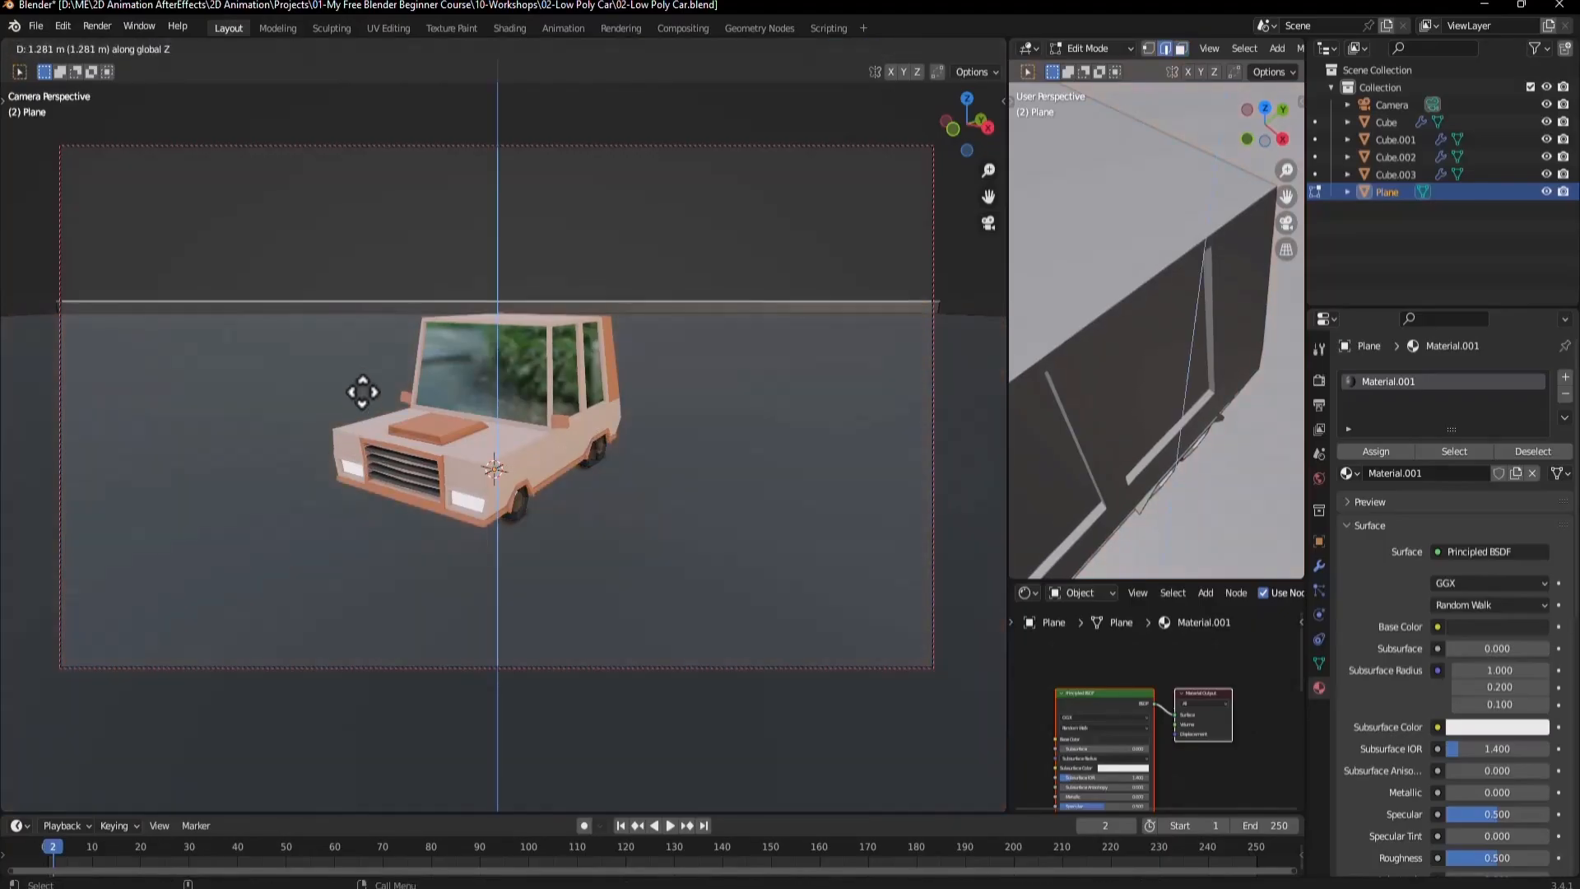
click(371, 159)
Bevel the edge between floor and back wall with 10 segments to form a curved backdrop.
click(306, 313)
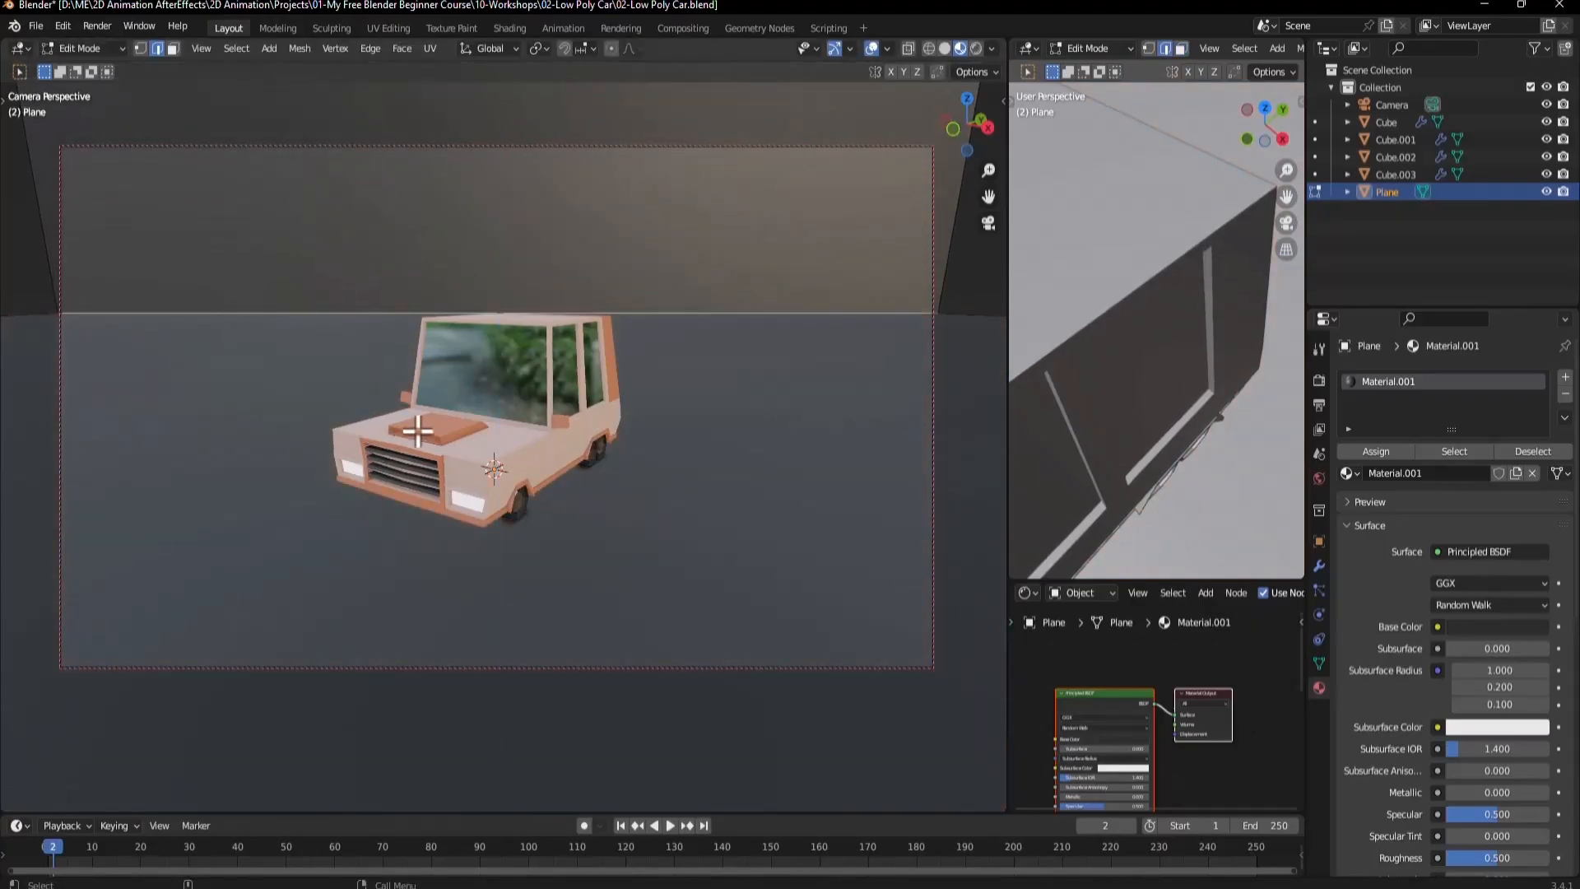
key(ctrl+b)
scroll(504, 527, up, 3)
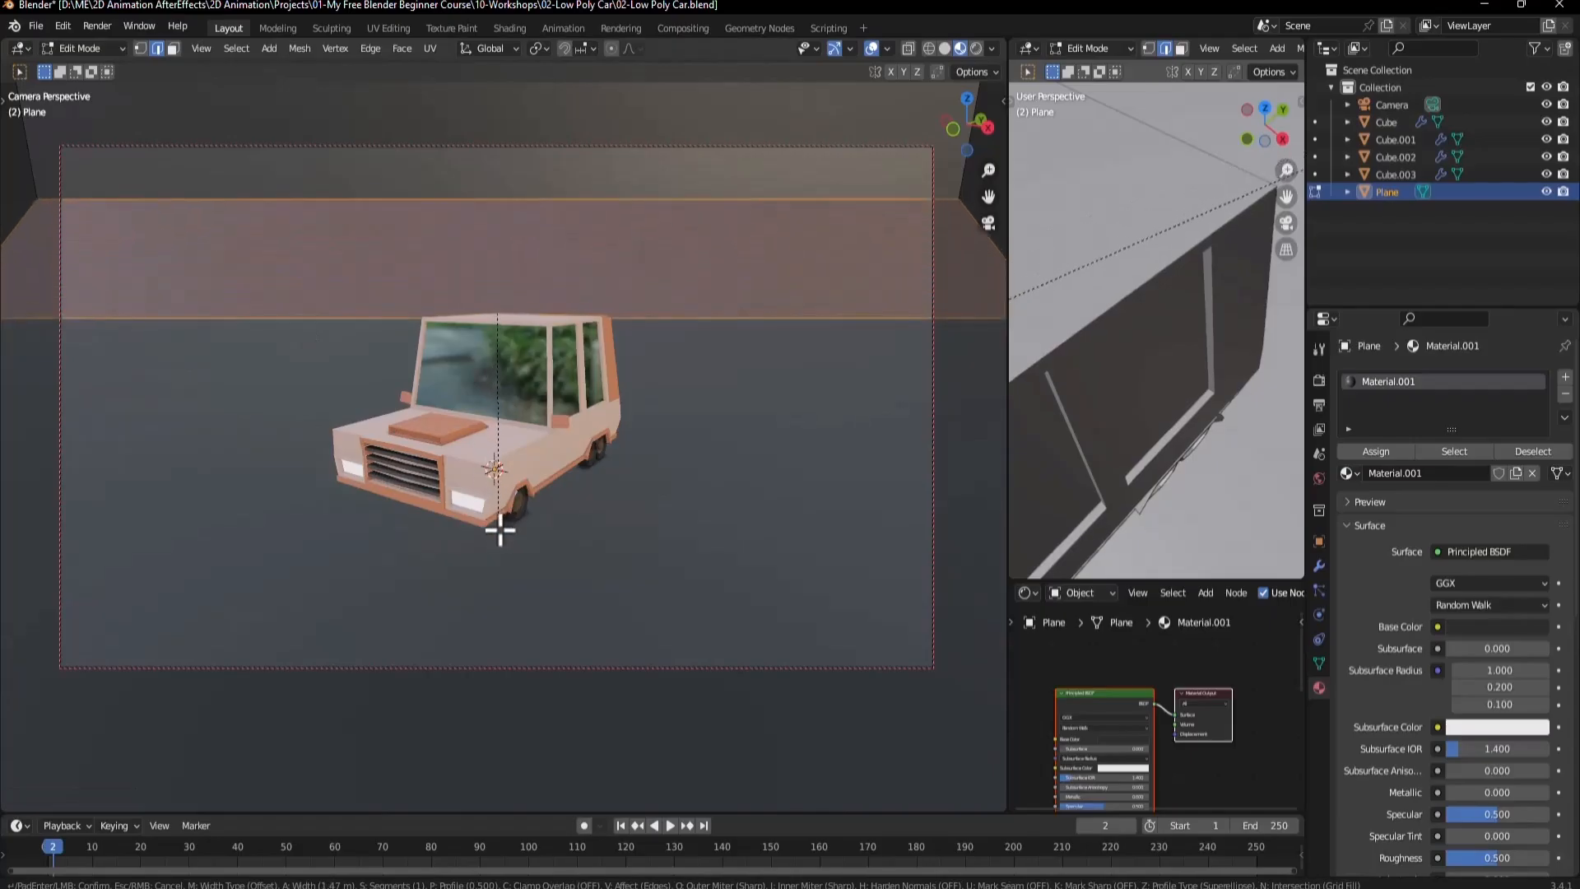
scroll(507, 535, up, 8)
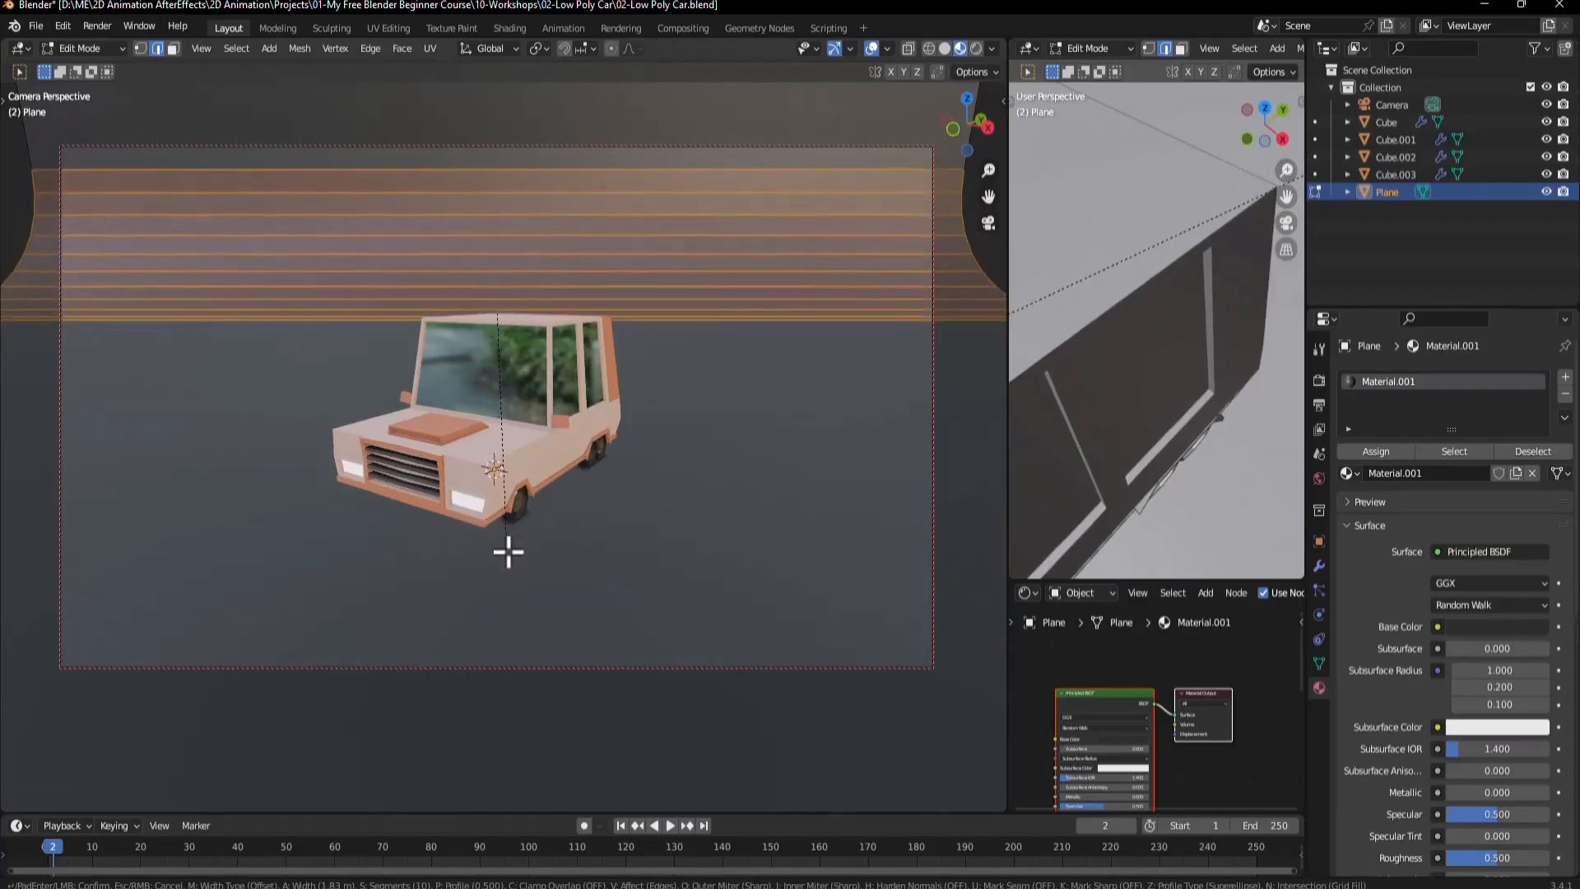
click(508, 553)
Add a subdivision surface to the backdrop in Object Mode and shade it smooth.
key(Tab)
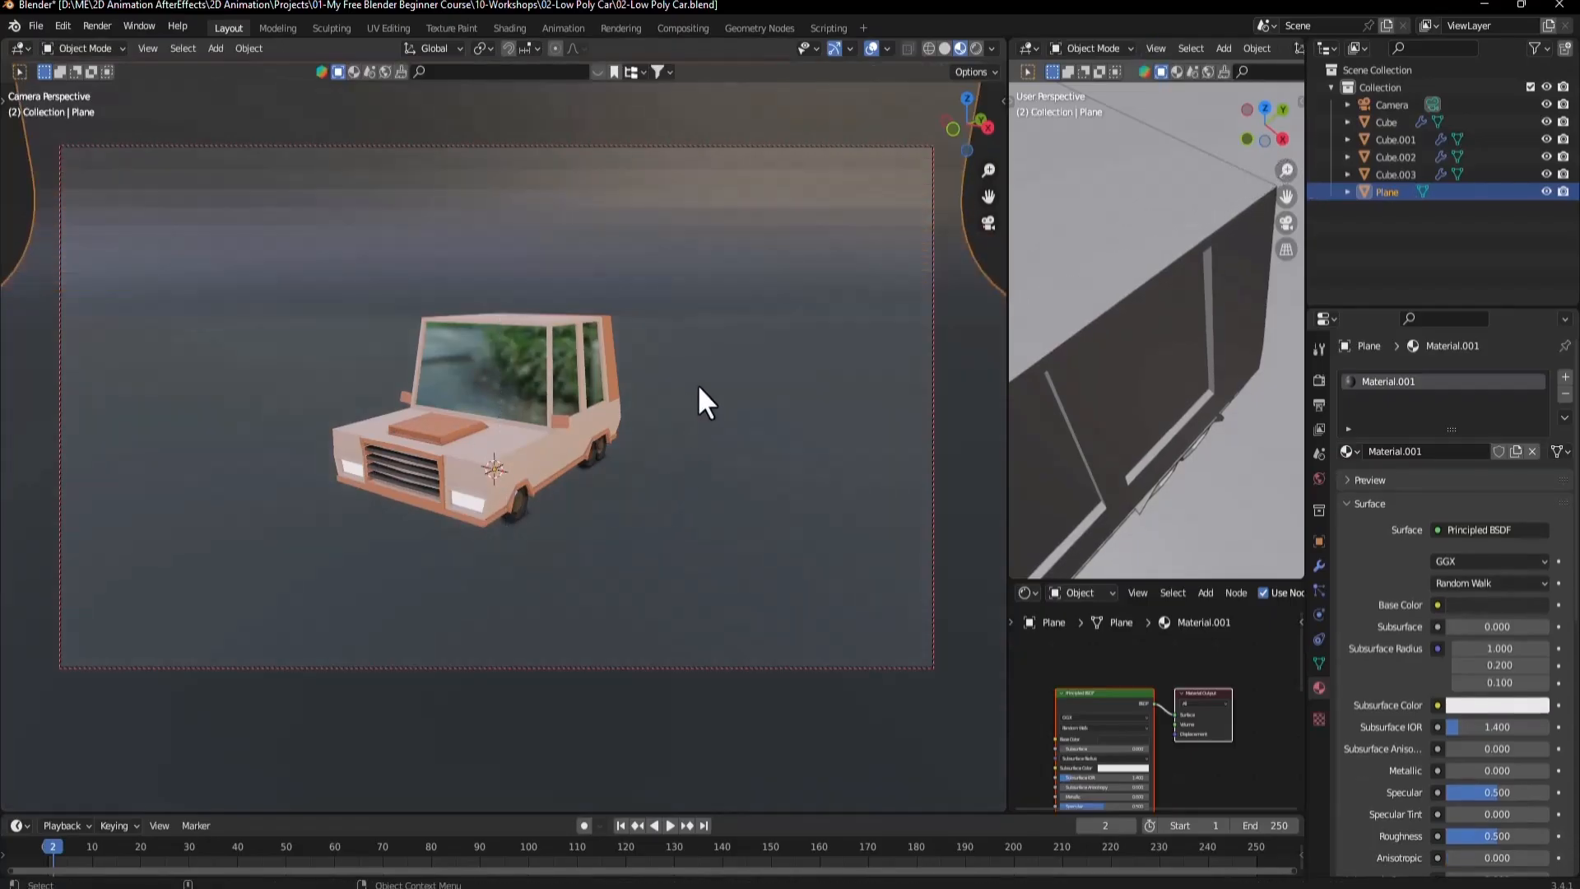
right_click(702, 350)
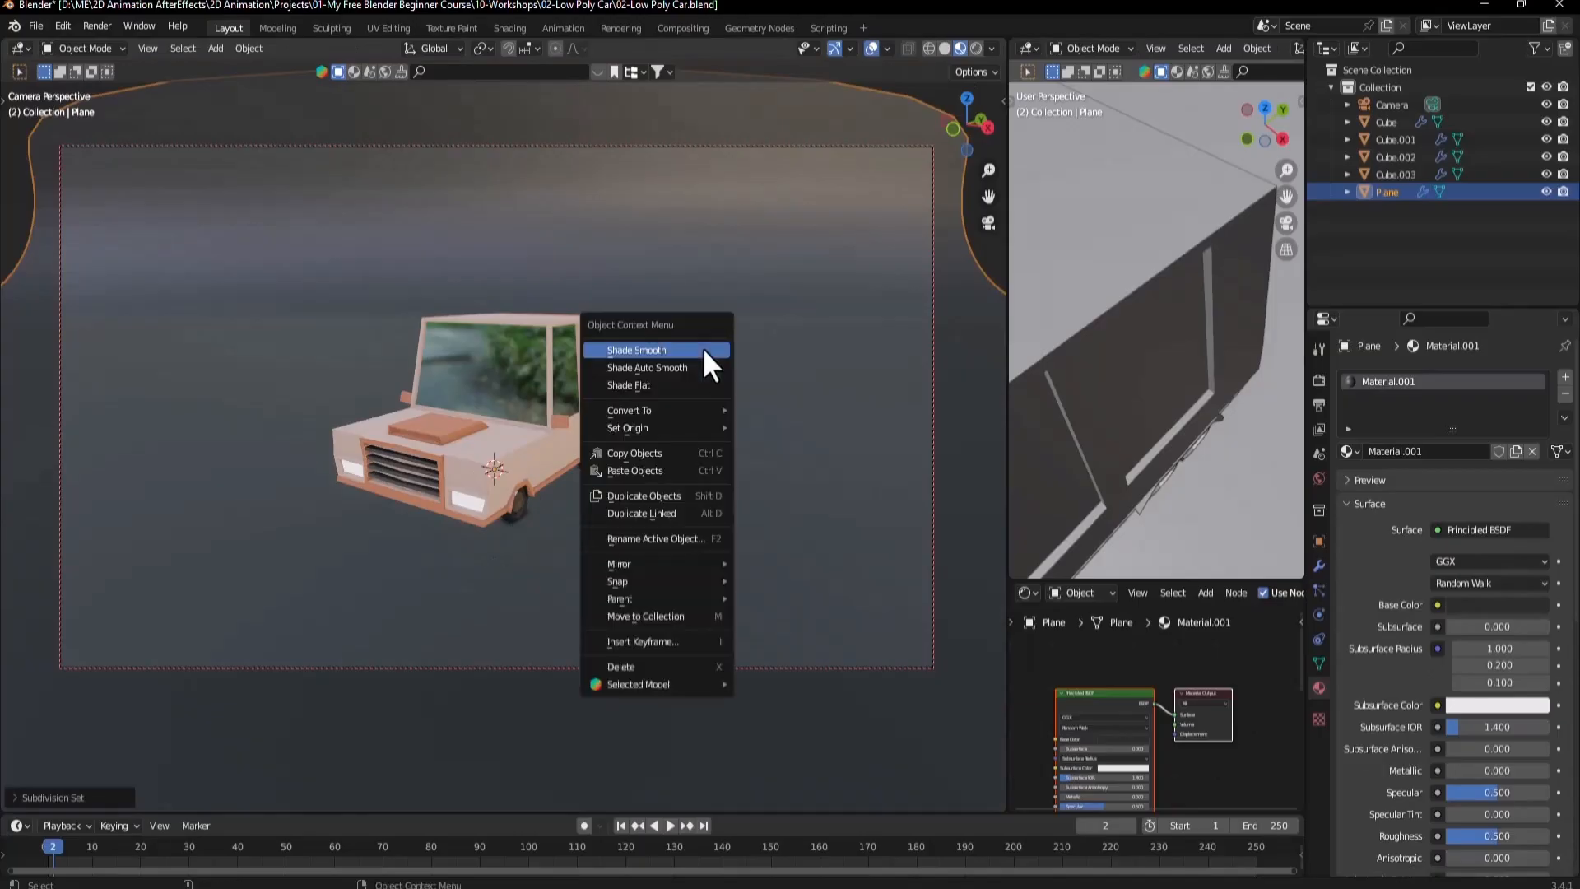
click(679, 349)
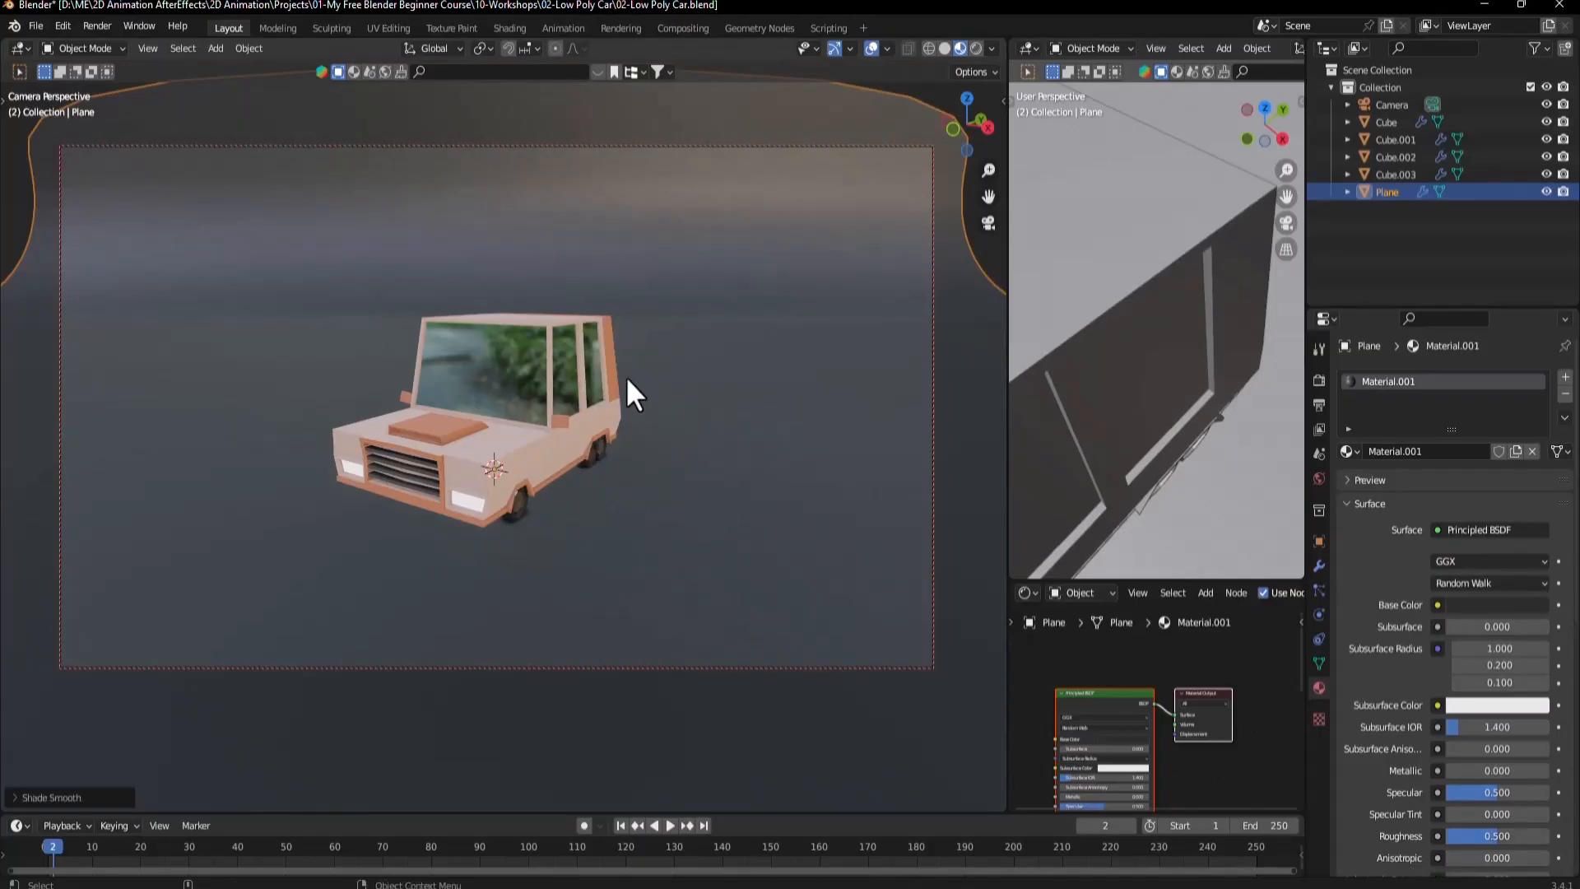
Move the camera slightly closer to the car and unlock the camera from the view.
scroll(536, 423, up, 2)
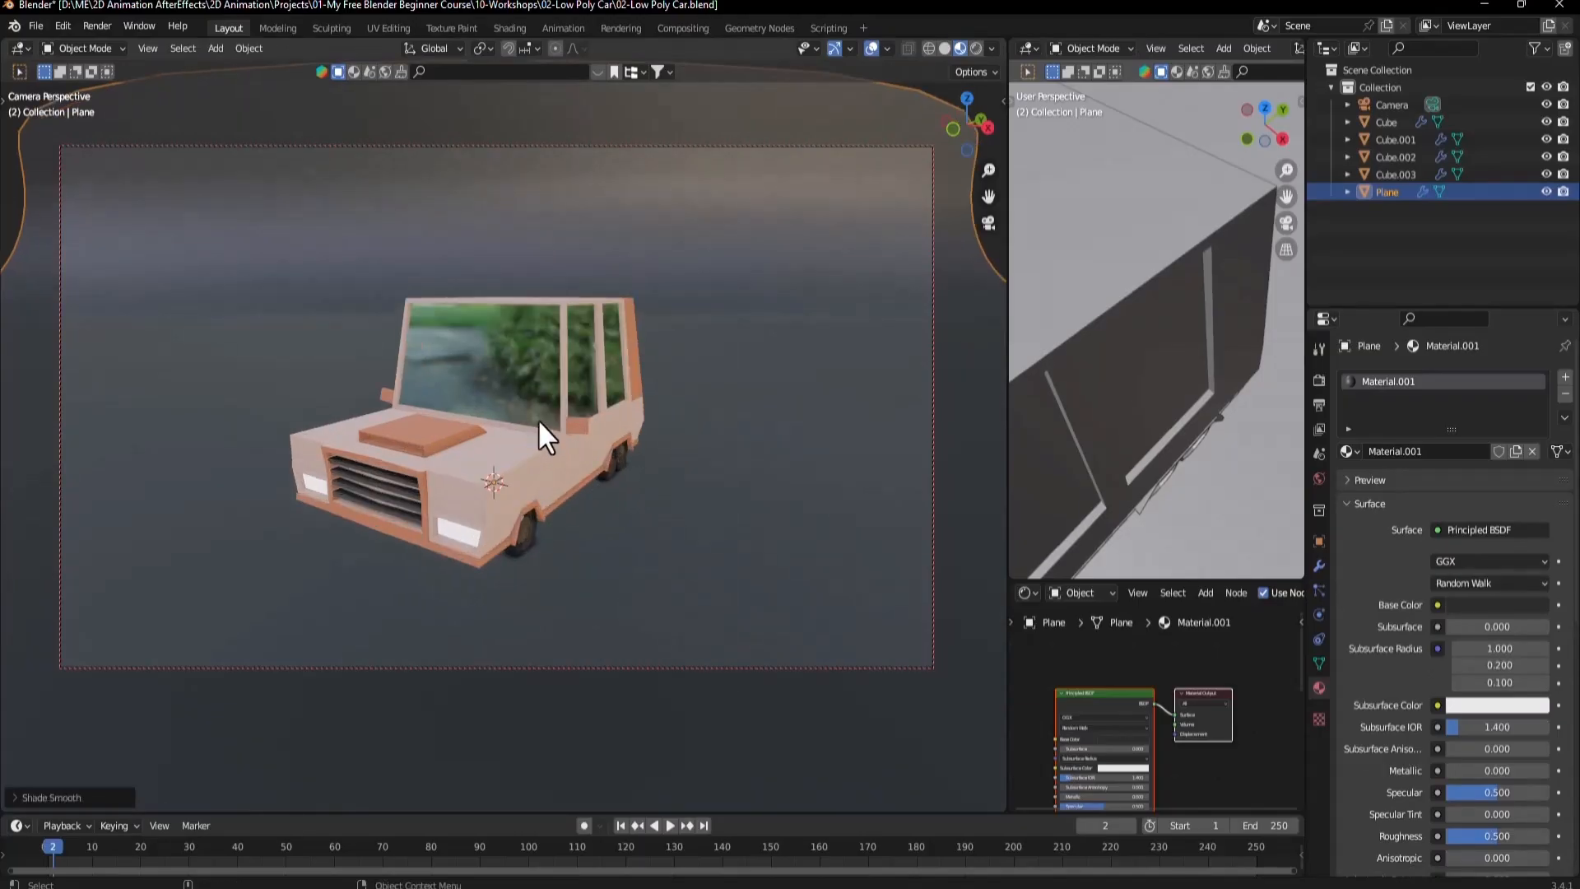
key(n)
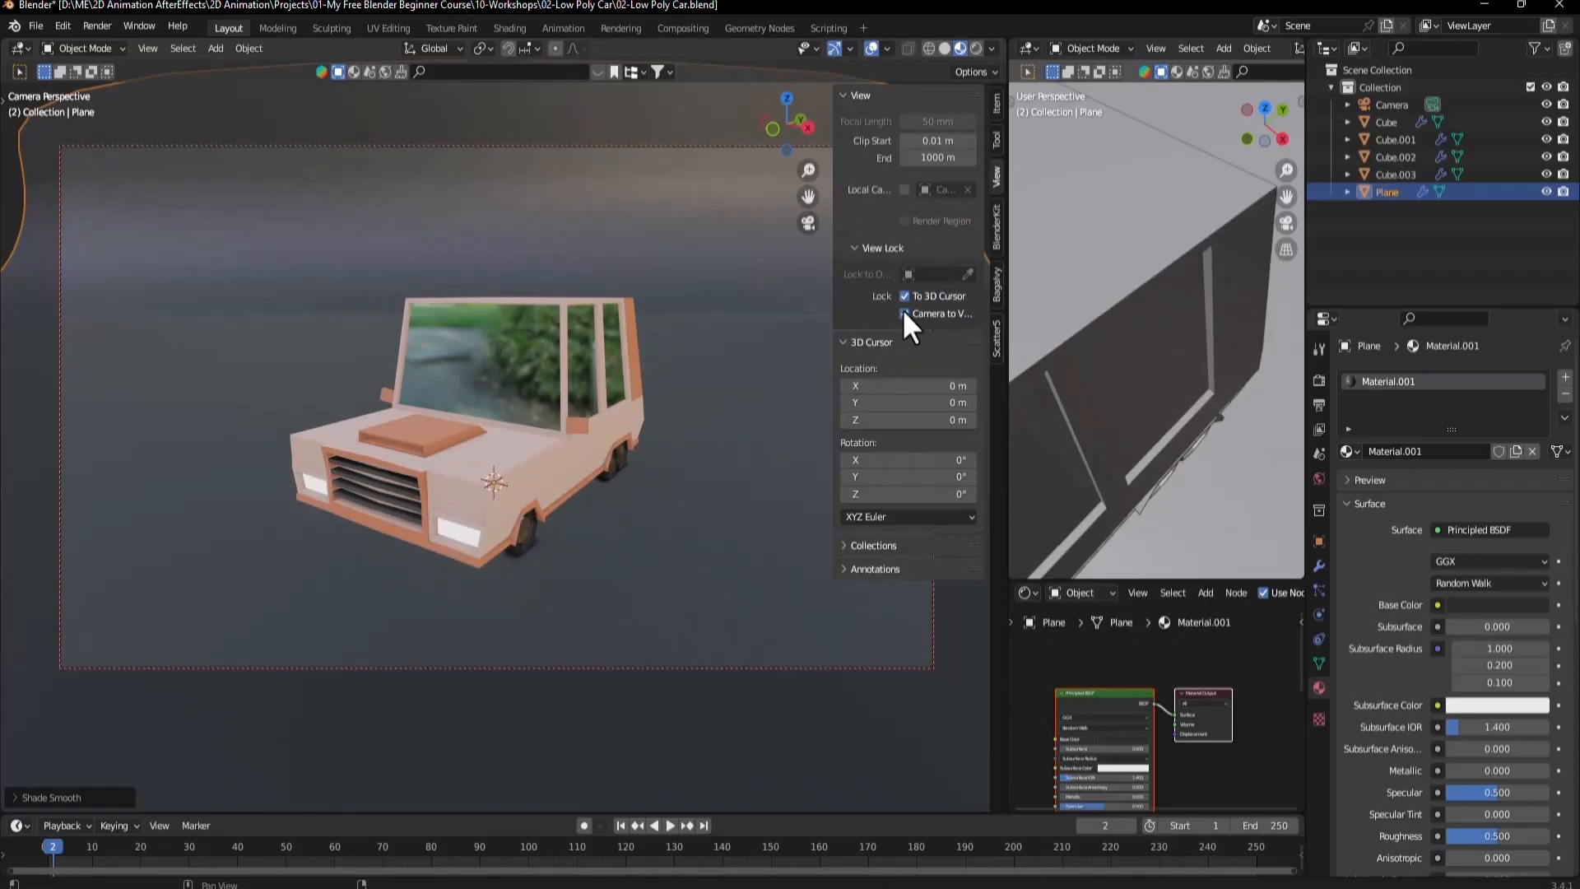
key(n)
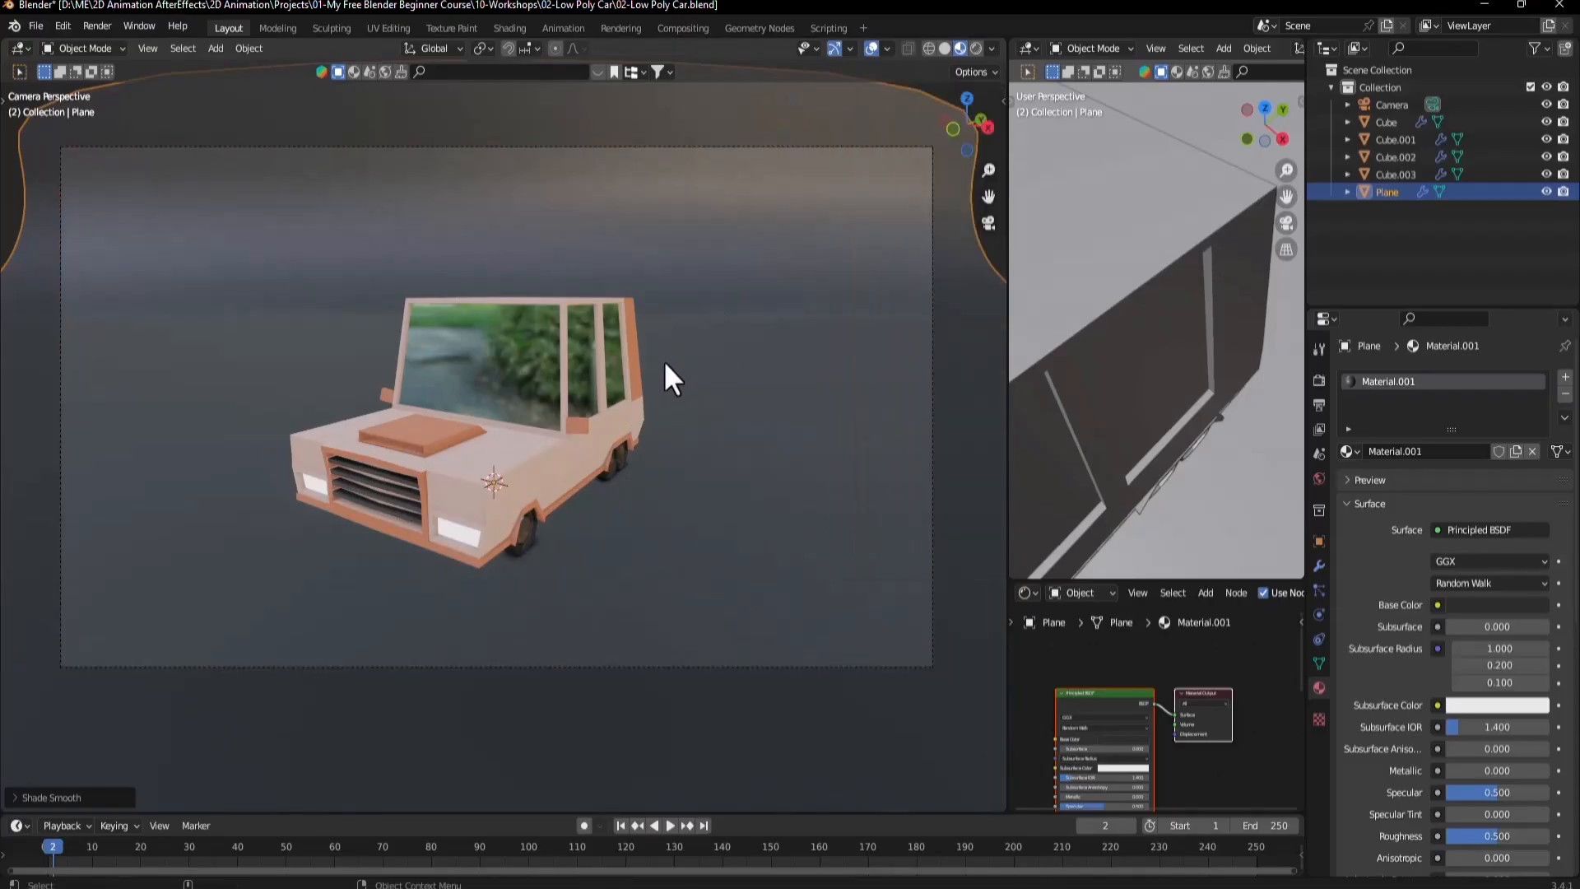
Show the camera viewport in rendered shading and narrow it to give the neighbouring viewport more room.
key(z)
click(684, 267)
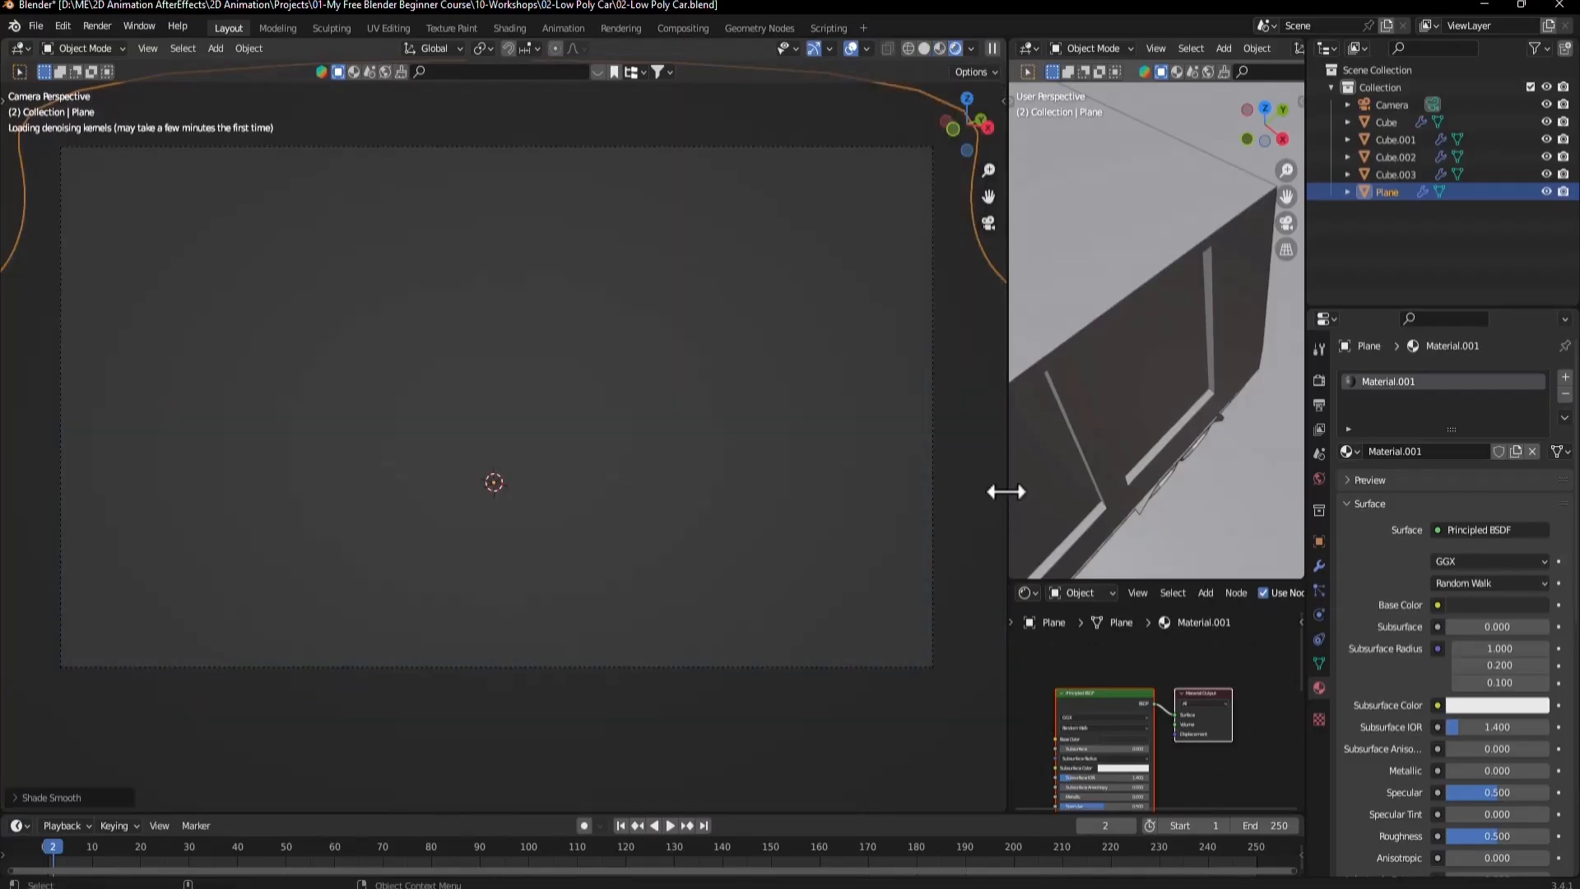
drag(1006, 492, 839, 490)
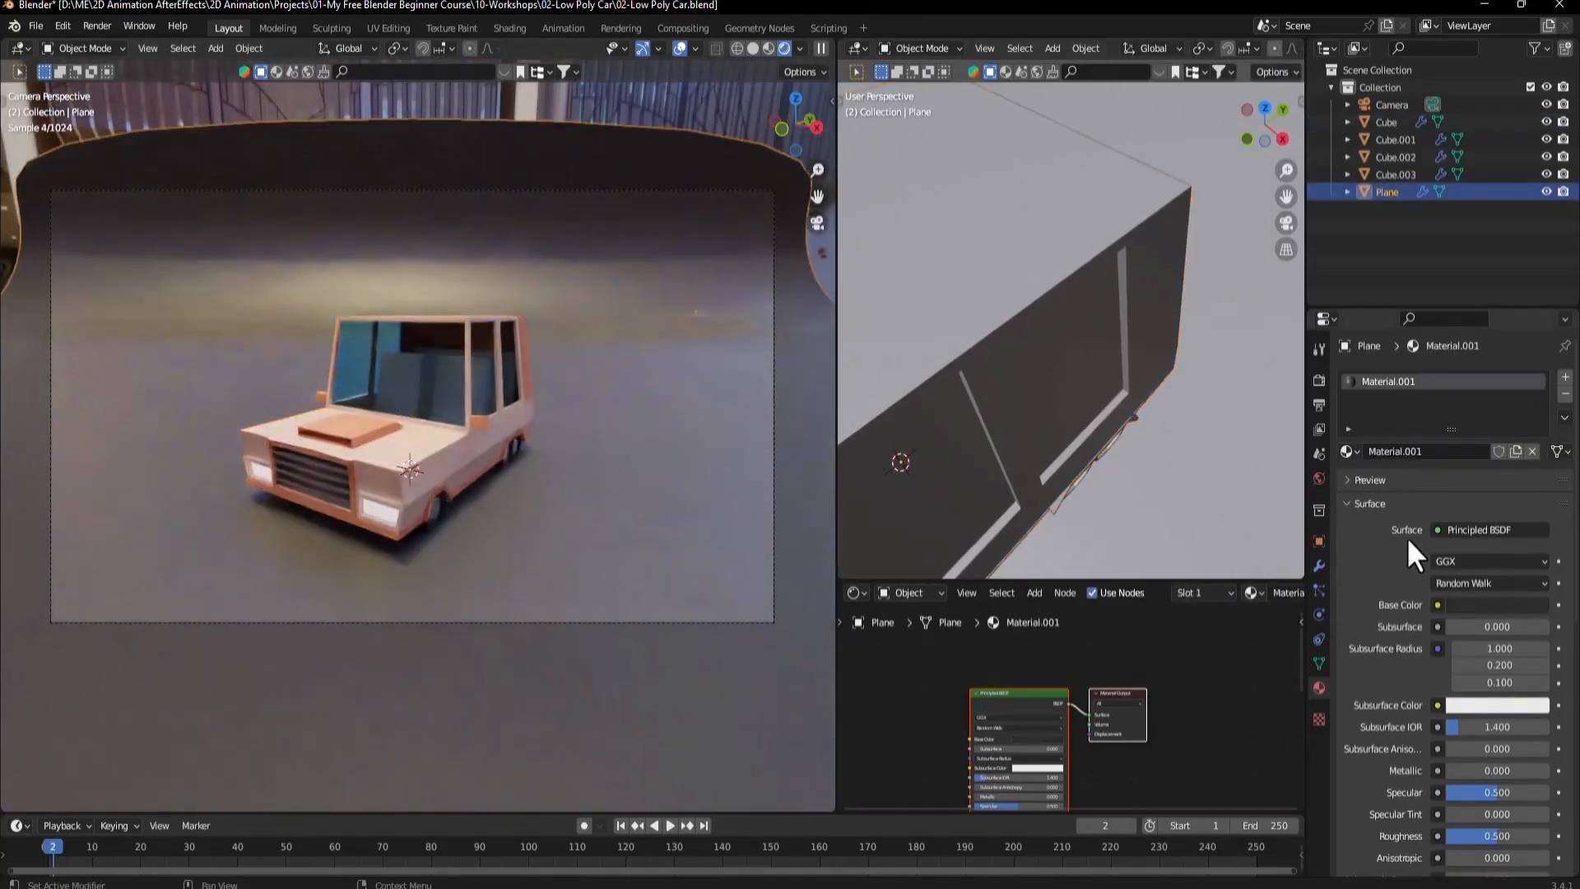
Set the backdrop material's roughness to 0.3.
drag(1489, 835, 1470, 837)
click(1473, 836)
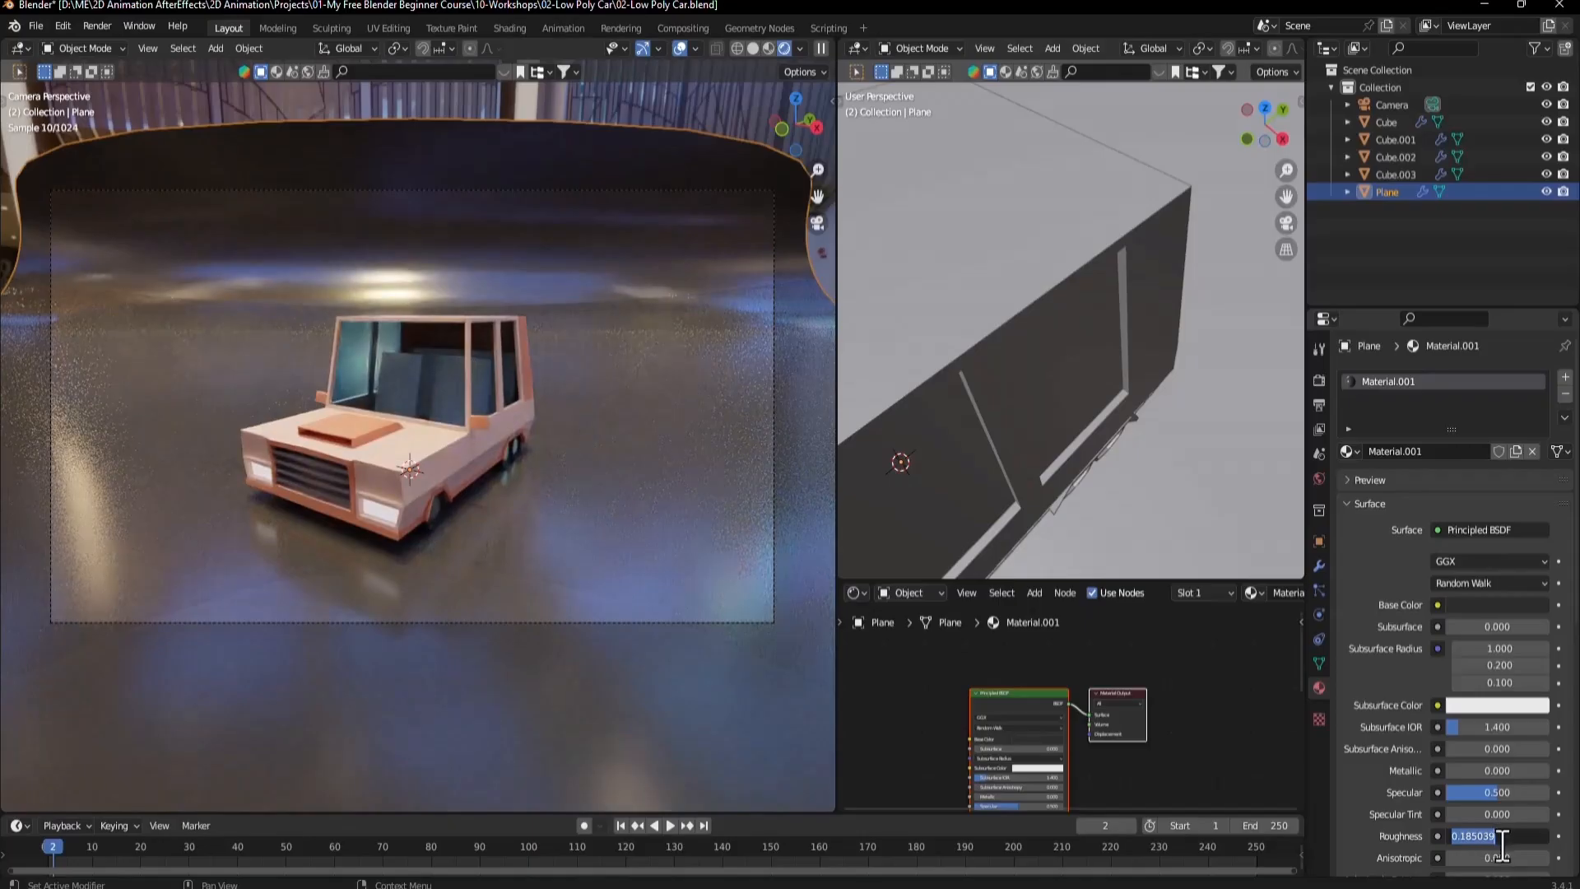
key(BackSpace)
text(.3)
key(Return)
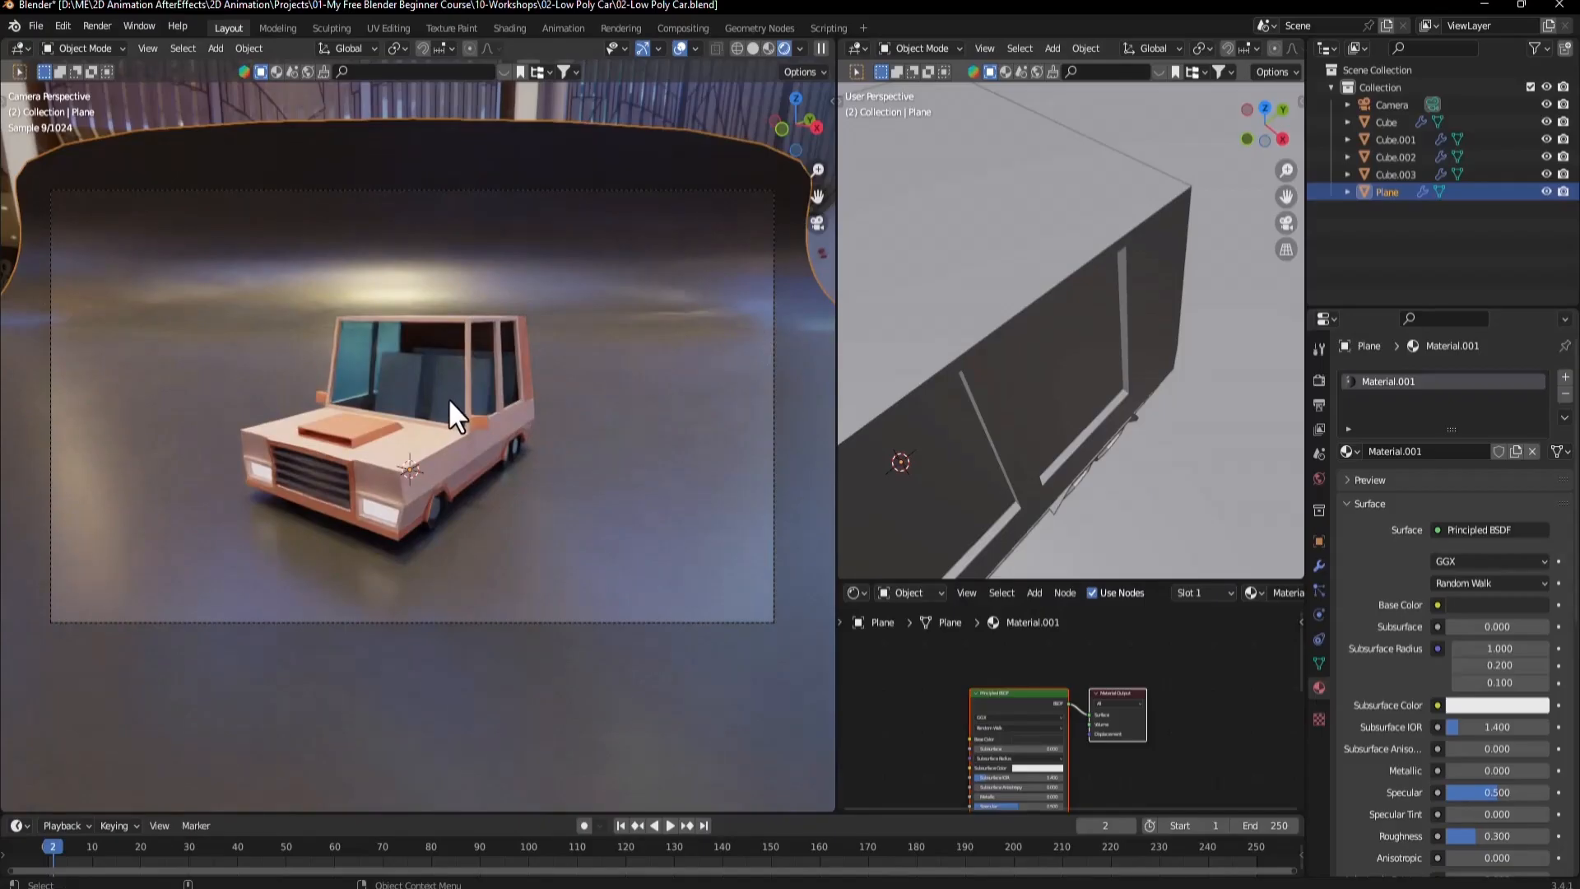
Change the colour of the car body's Glass material to a paler blue.
key(n)
key(n)
scroll(342, 386, up, 3)
click(328, 331)
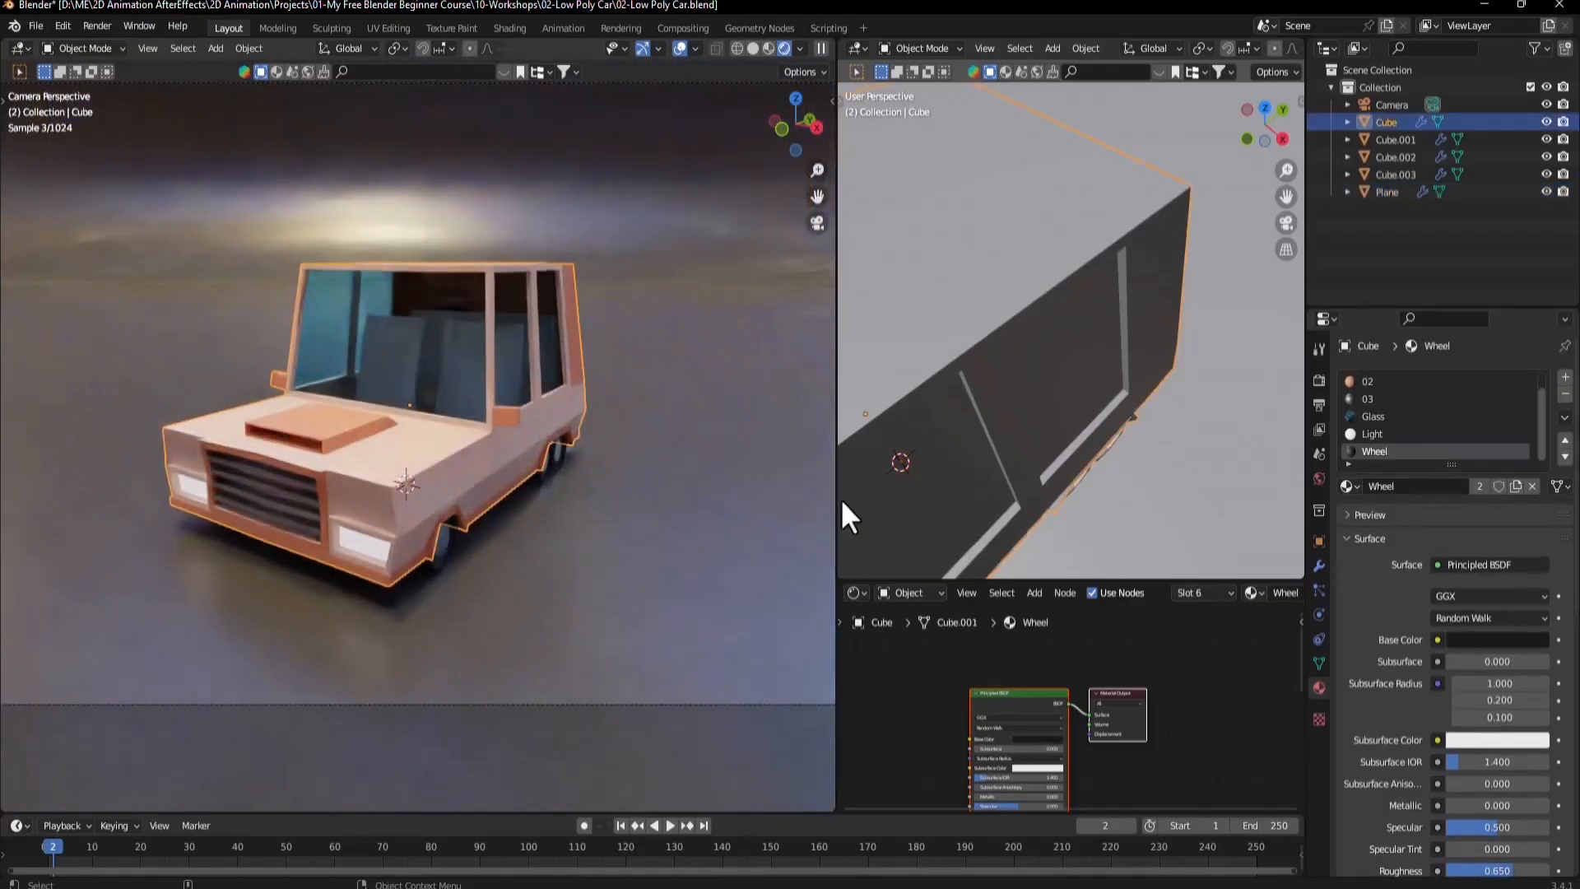
click(1370, 416)
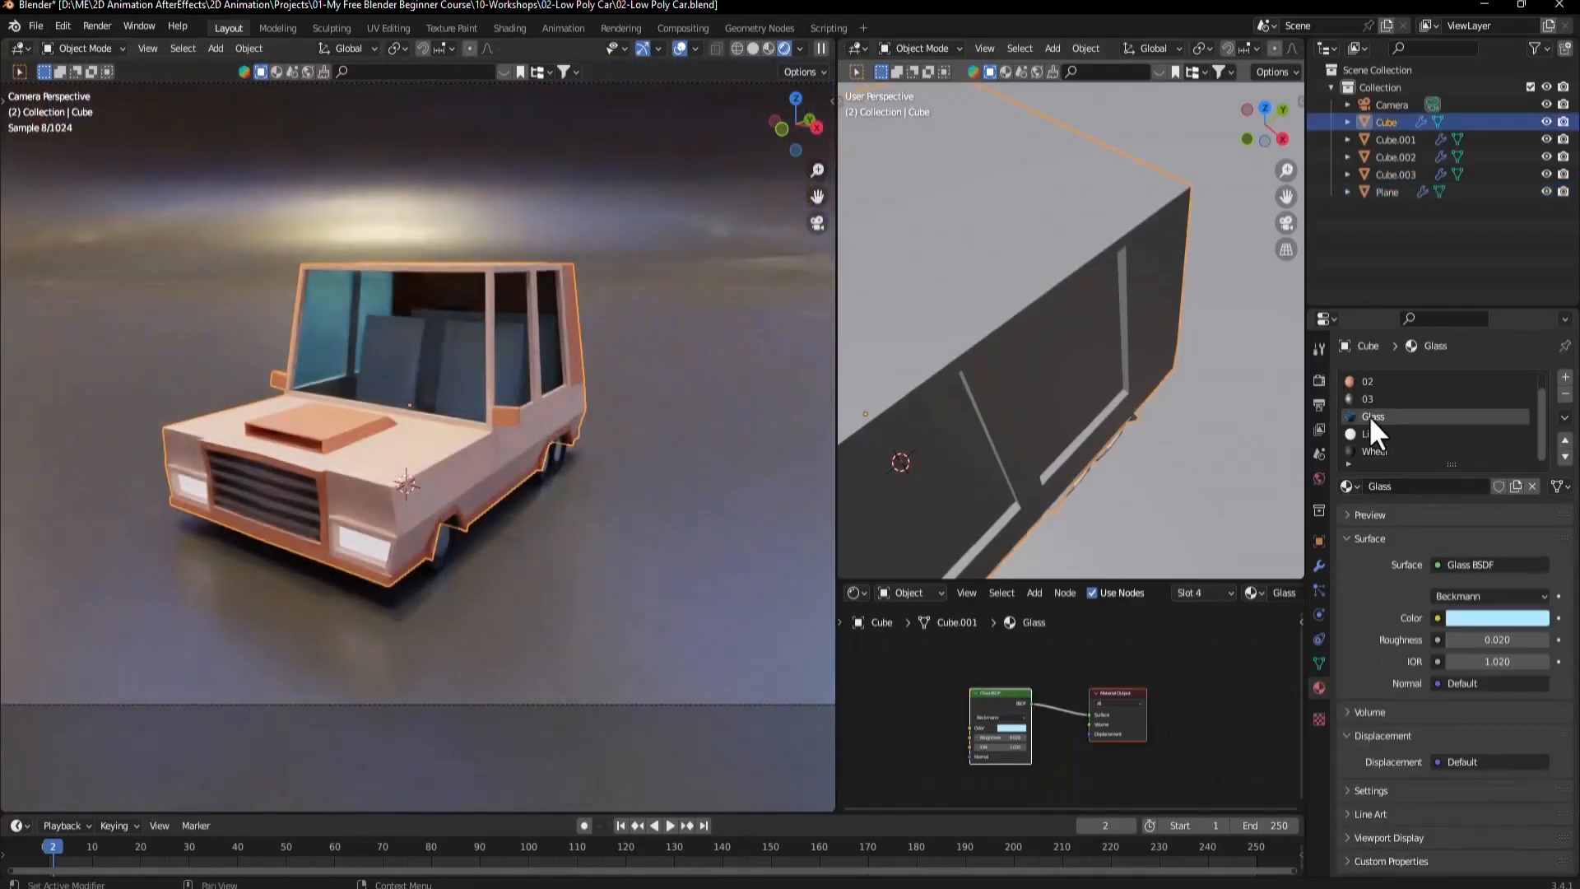
click(1468, 617)
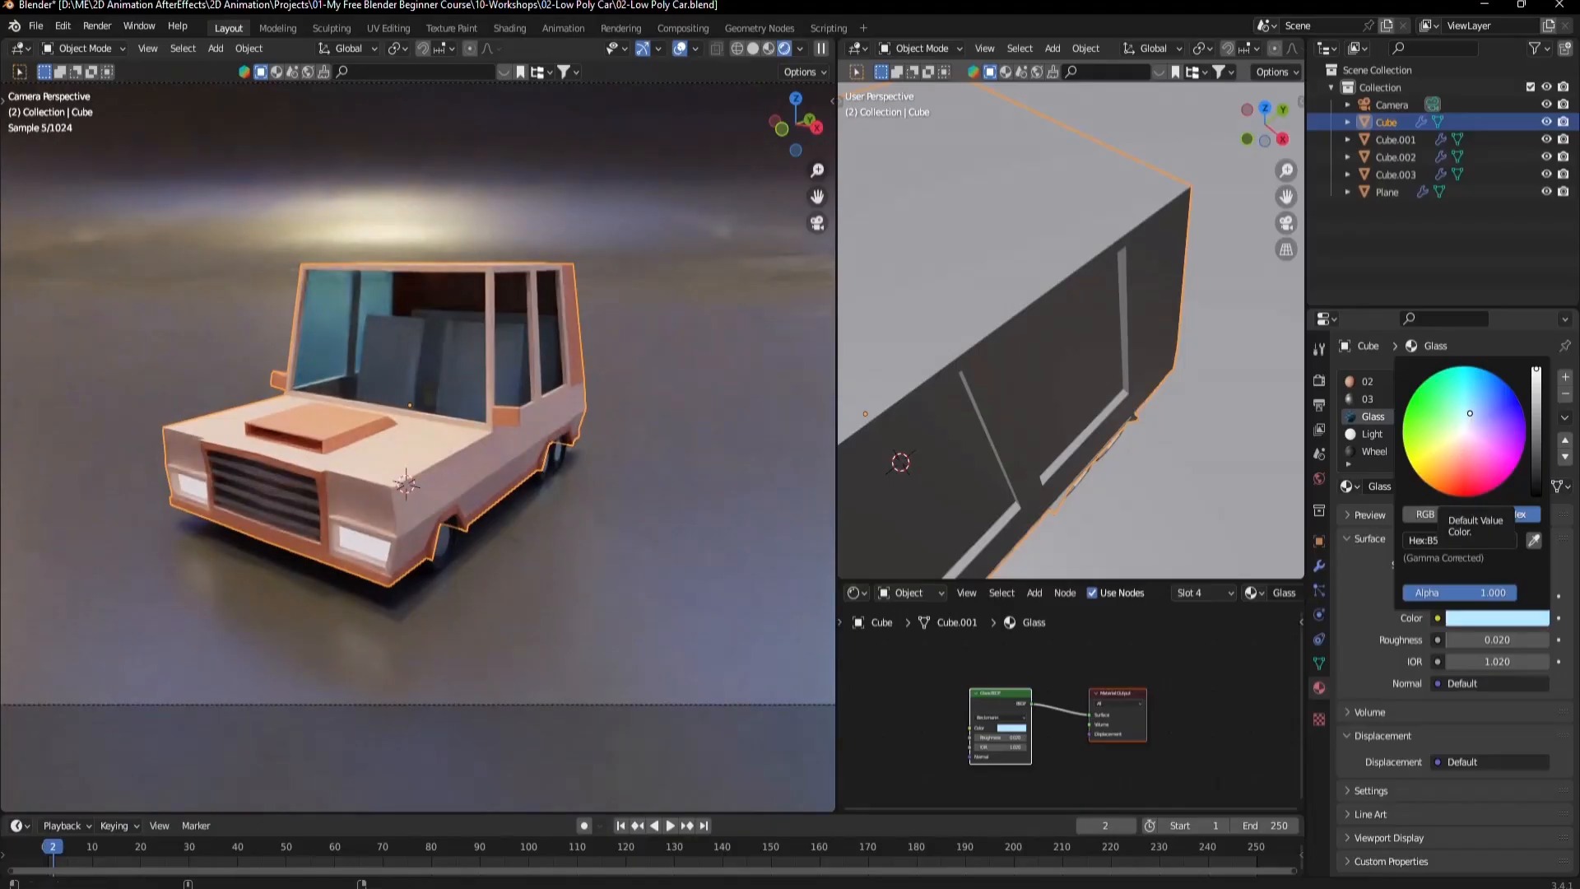
click(1470, 413)
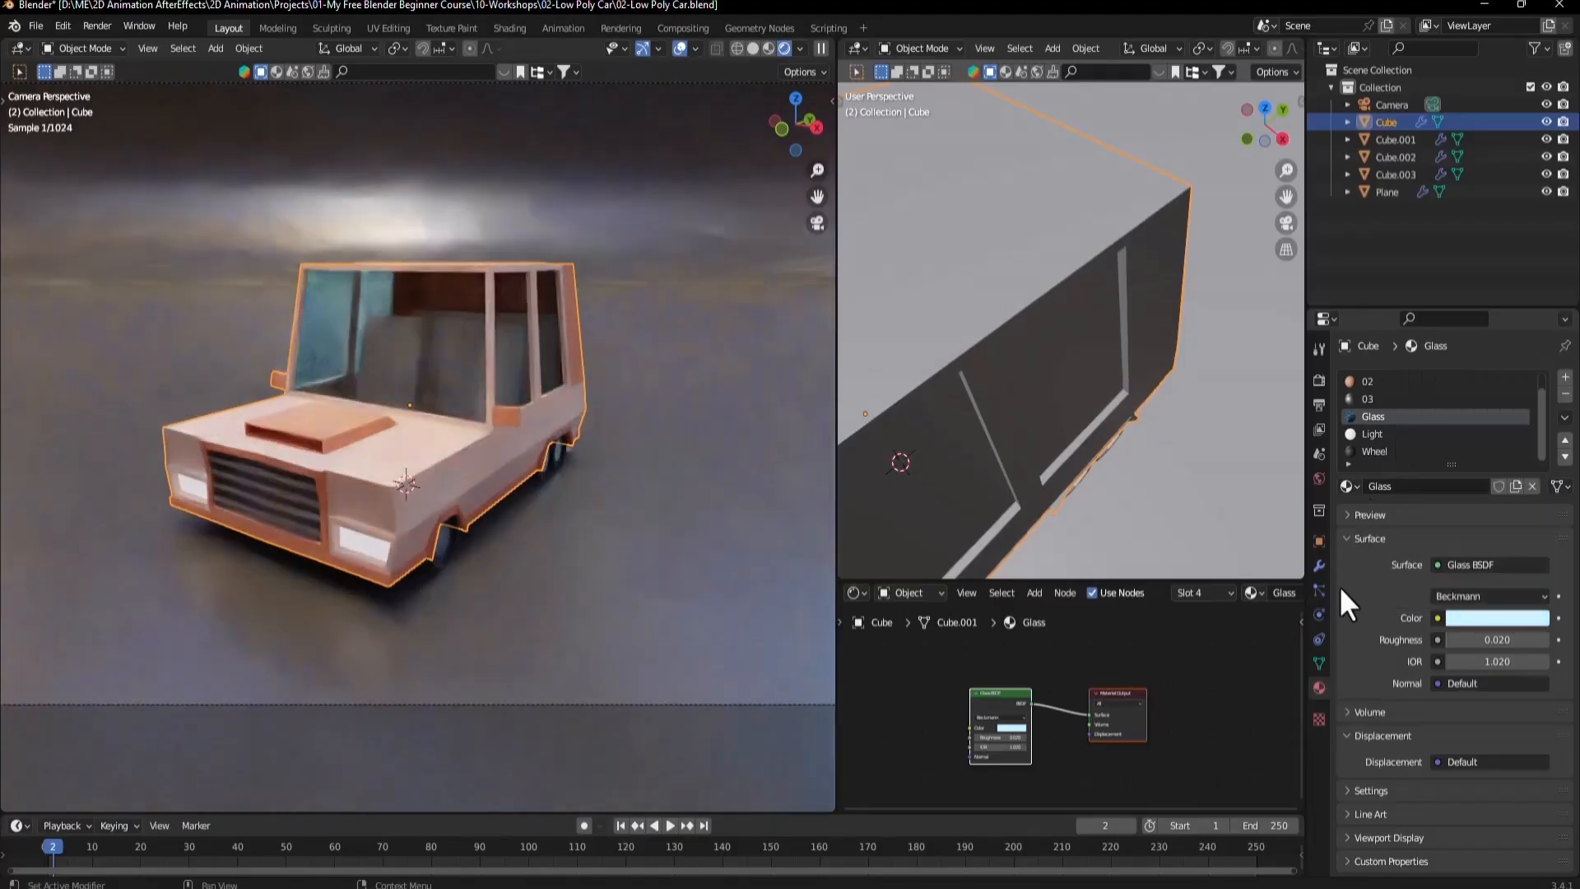
Set the Glass material's roughness to 0.04 and IOR to 1.02, and compare the car with the reference image.
click(1503, 642)
text(0.04)
key(Return)
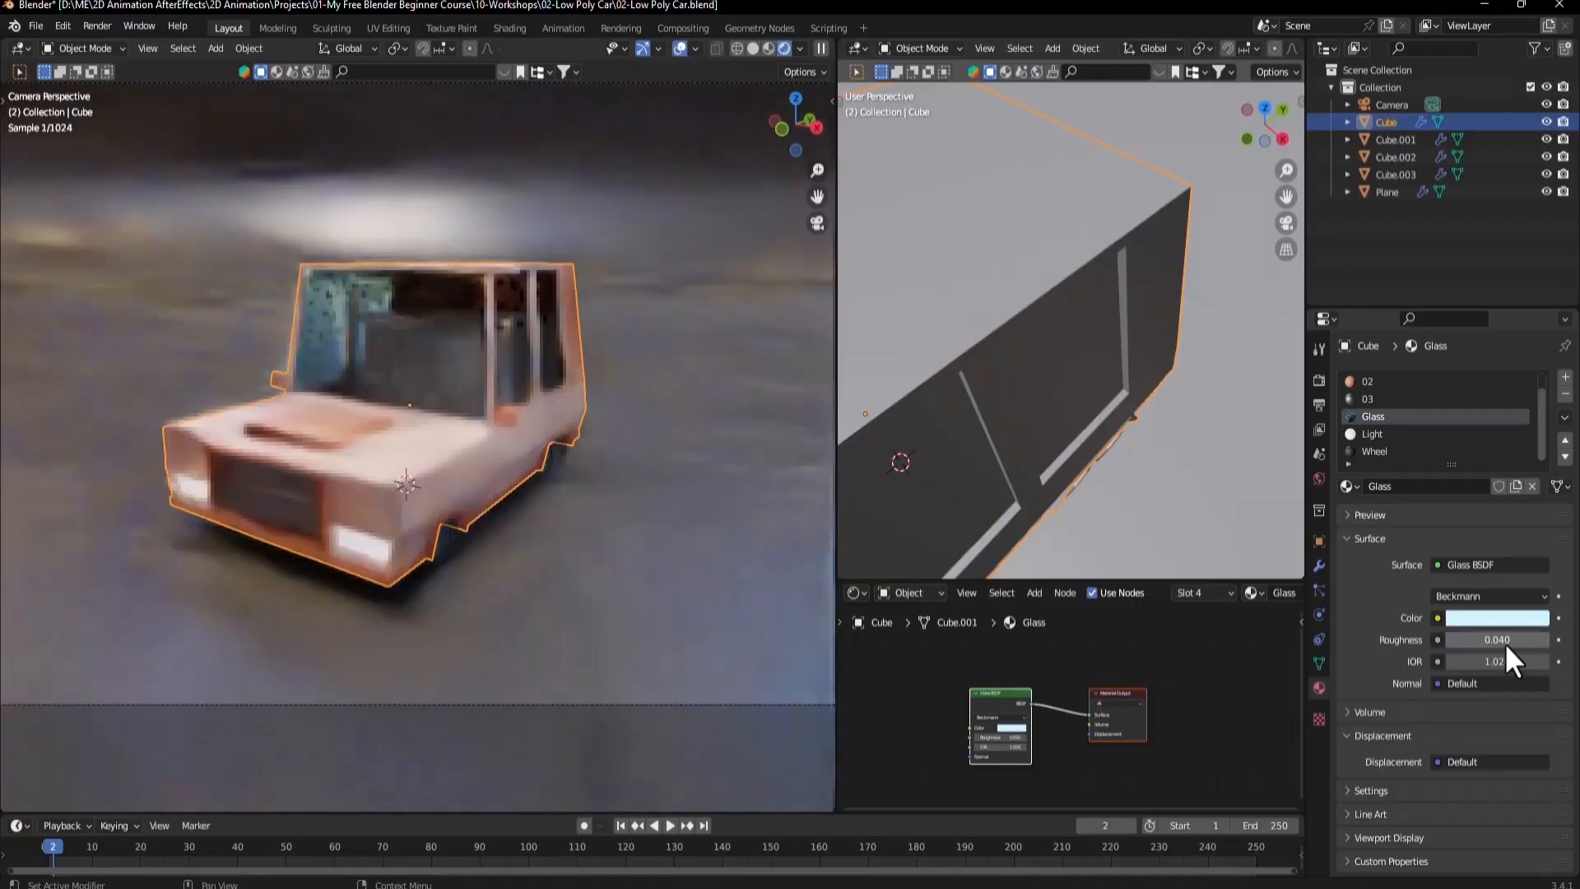
text(1.02)
key(Return)
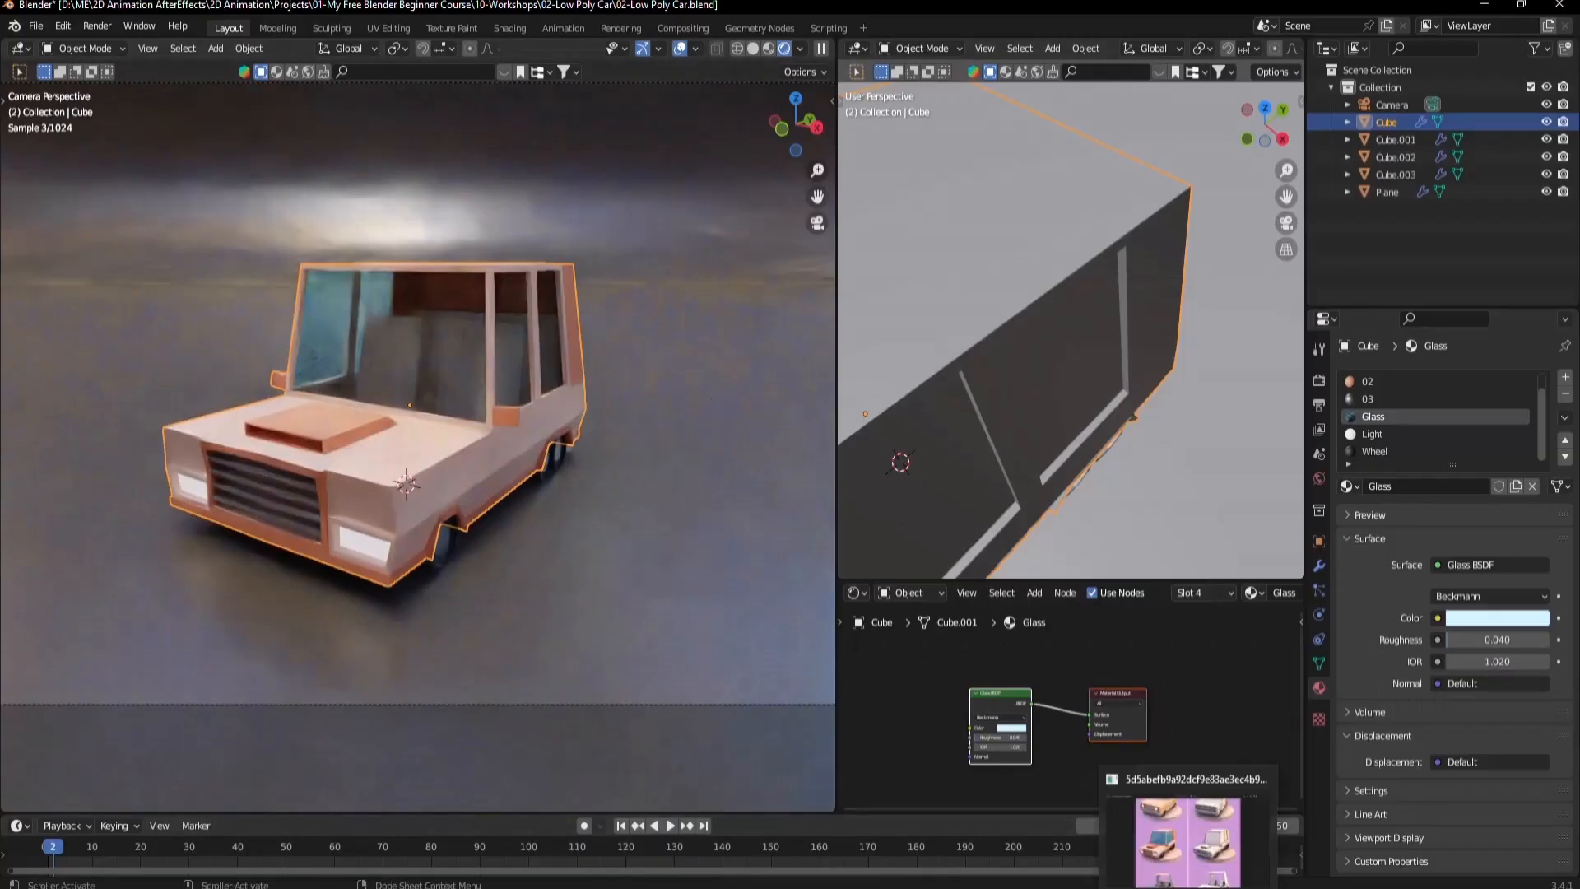
click(1190, 832)
key(alt+Tab)
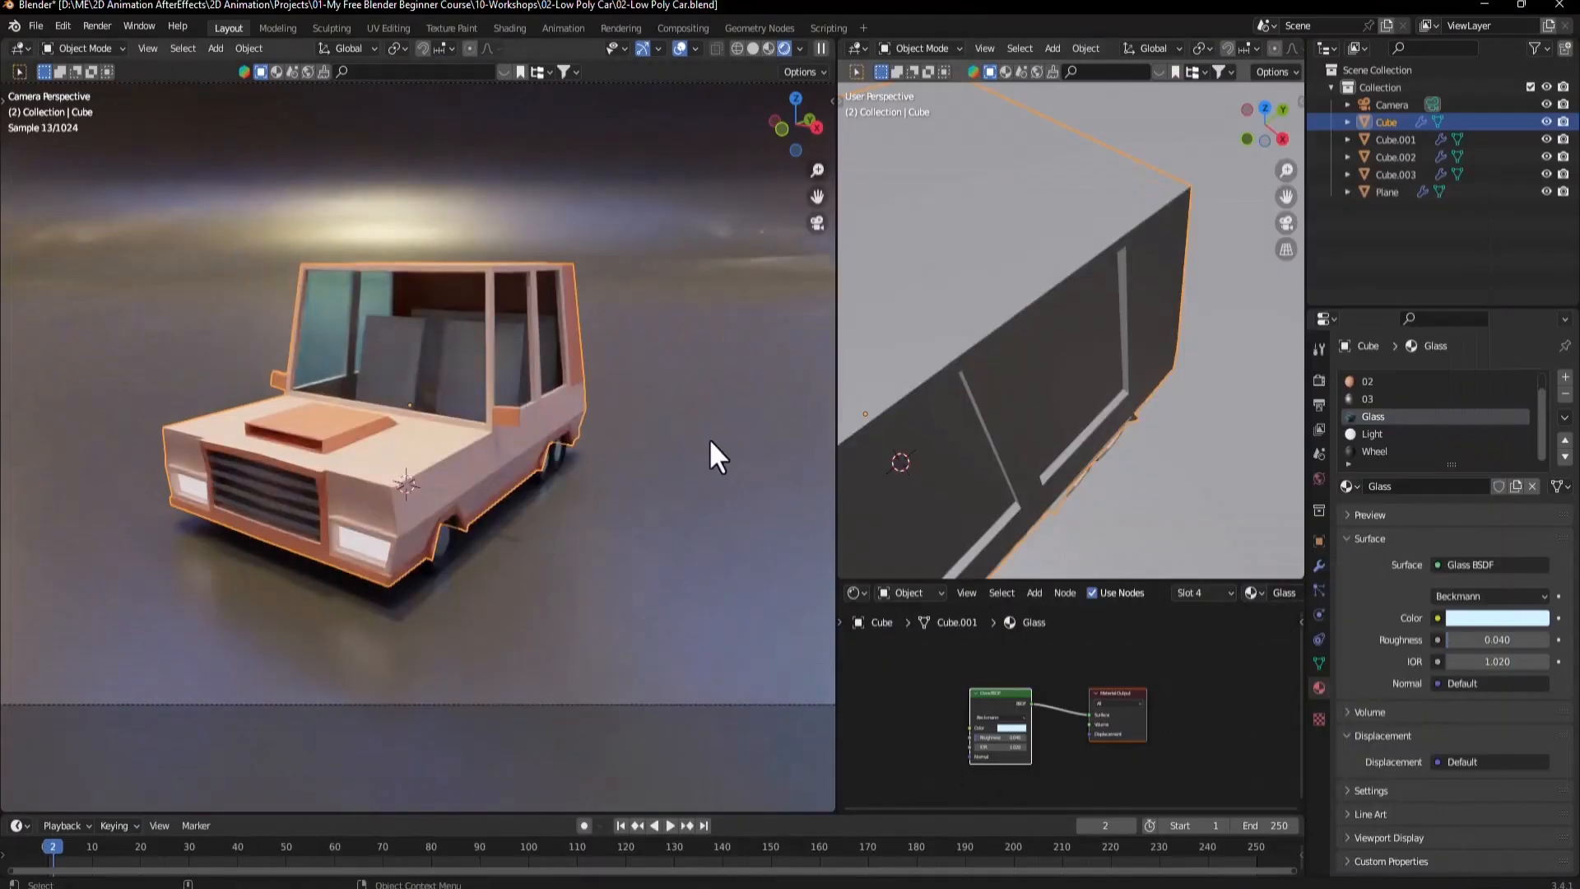
key(n)
key(n)
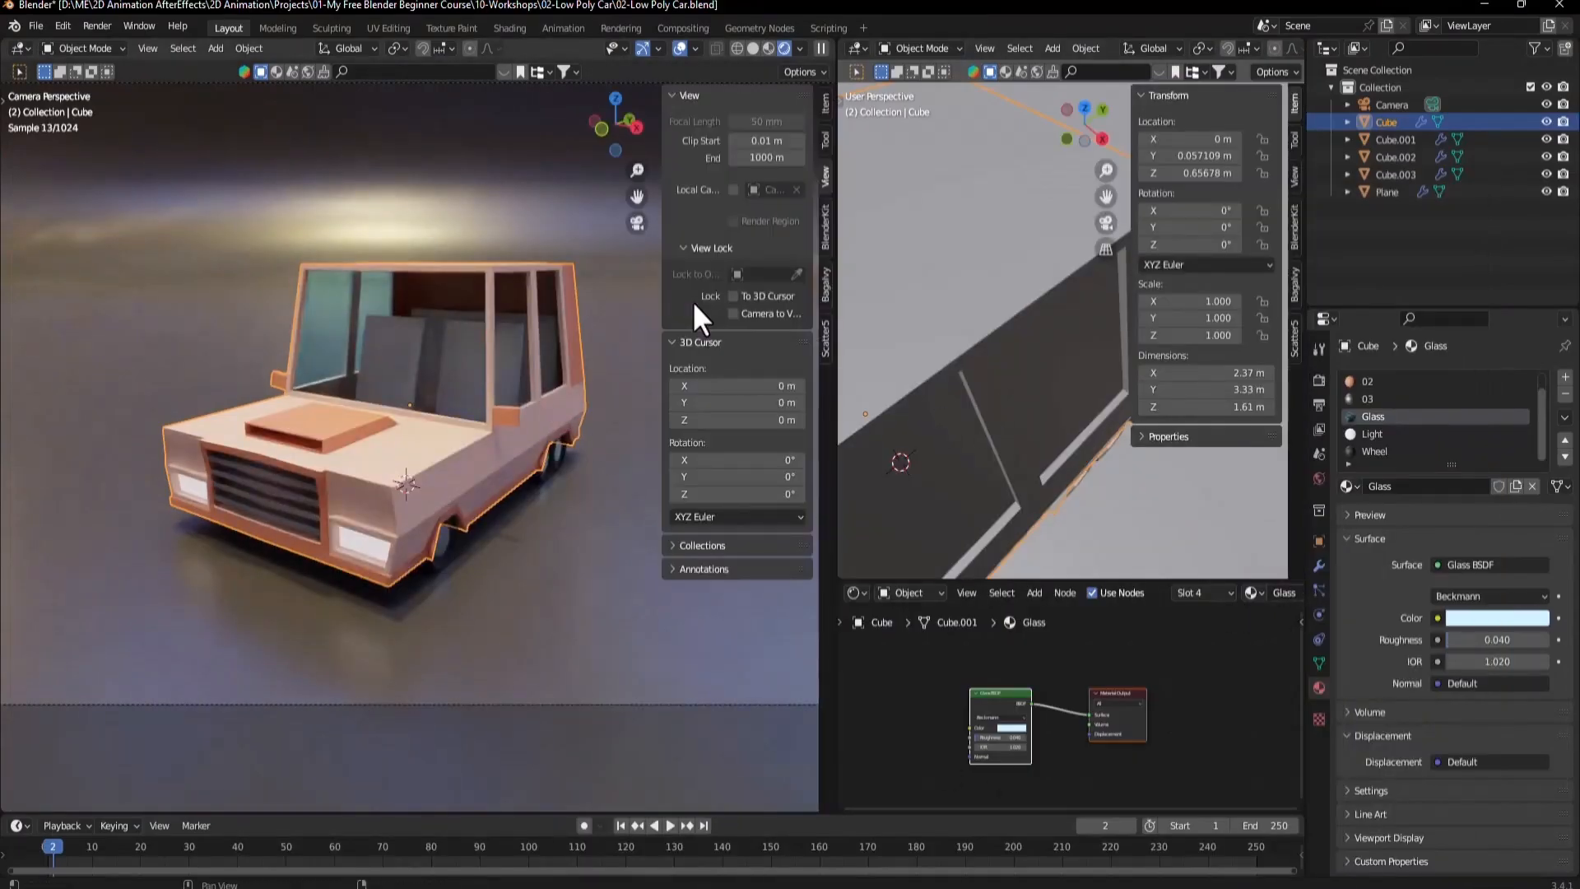
key(n)
key(n)
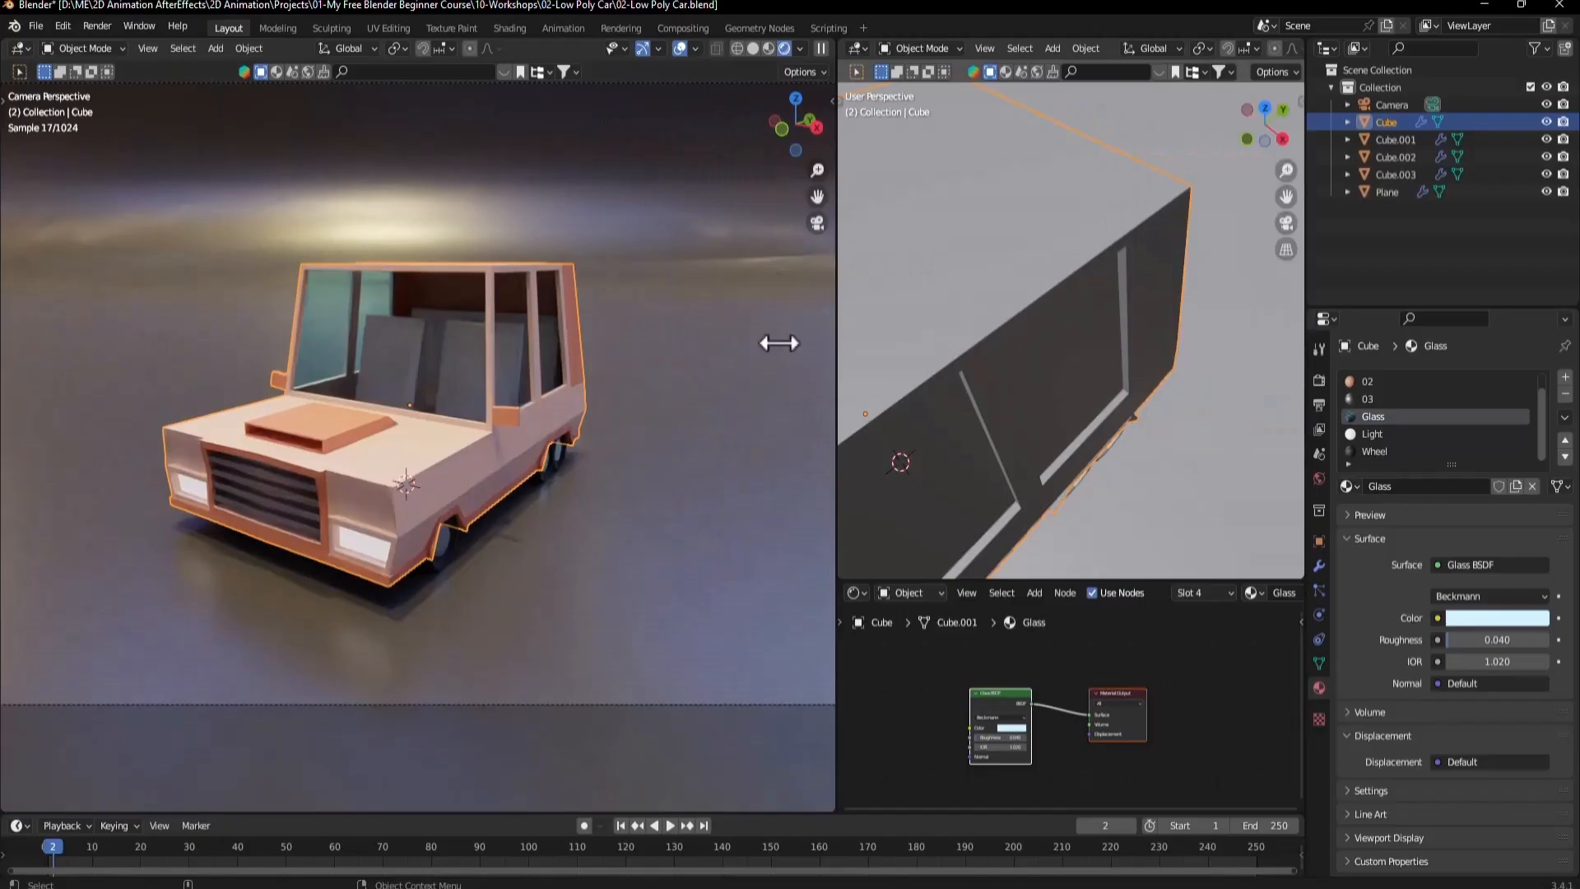
Add a Bevel modifier to the car body, following its Mirror modifier.
click(1318, 566)
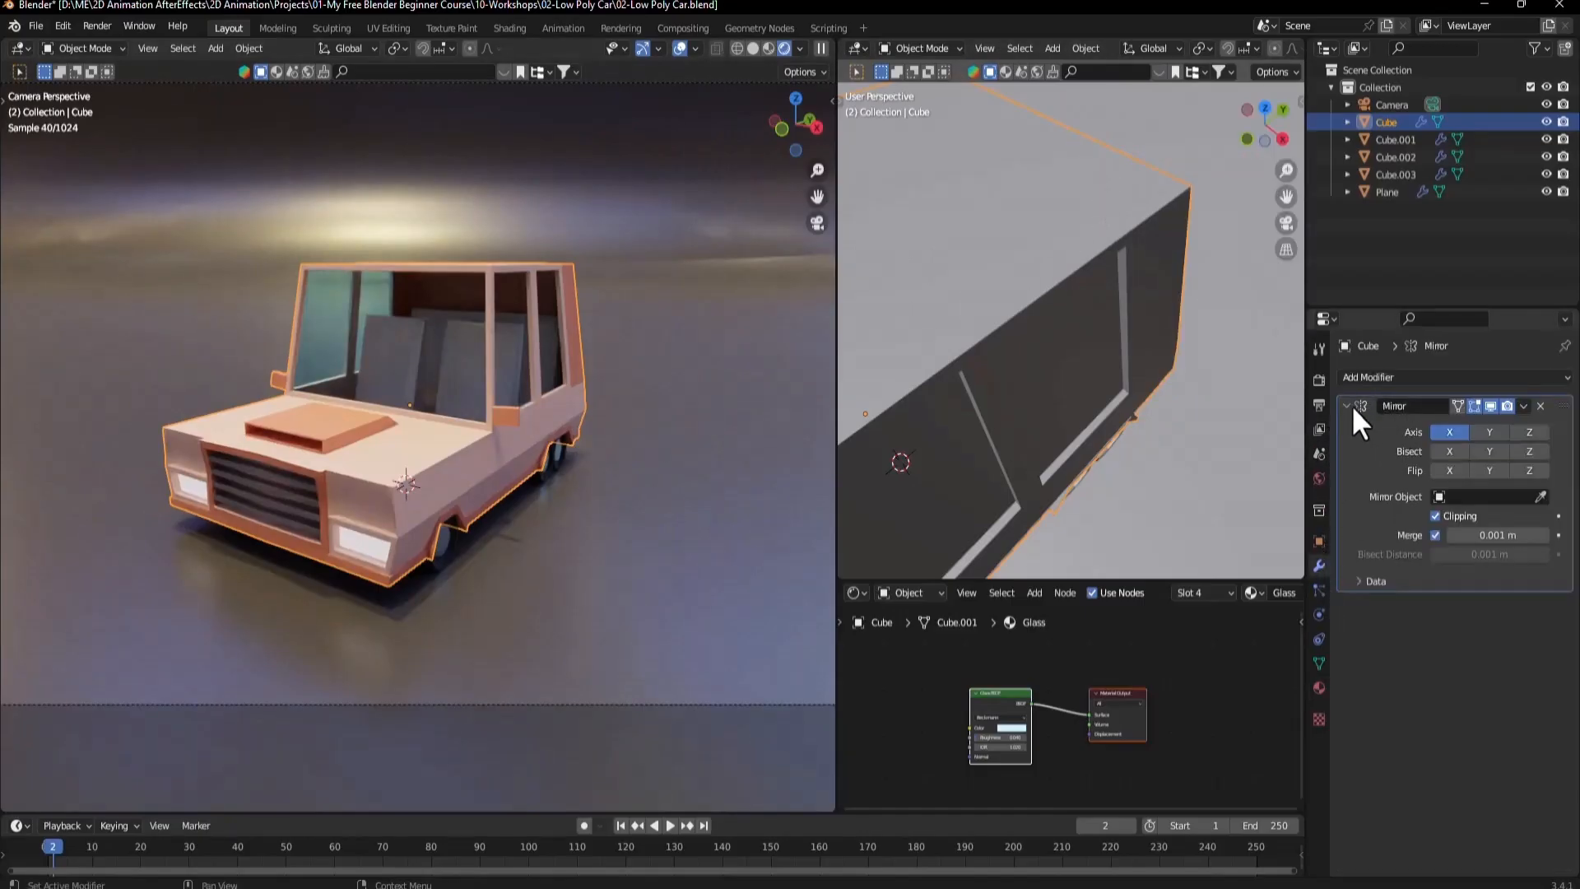
click(1381, 378)
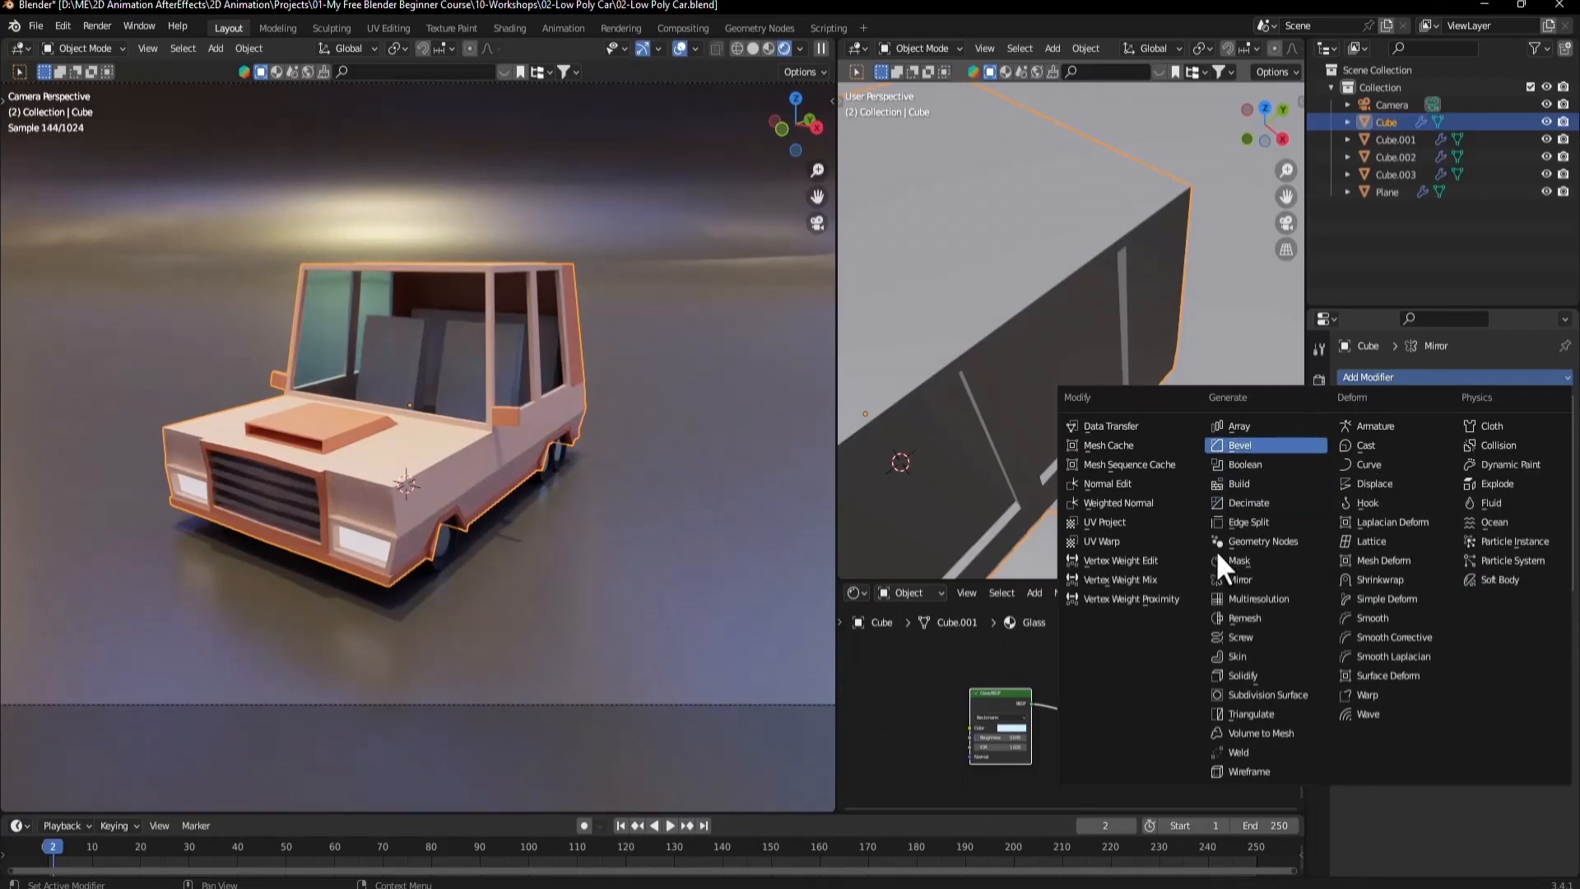
click(1237, 446)
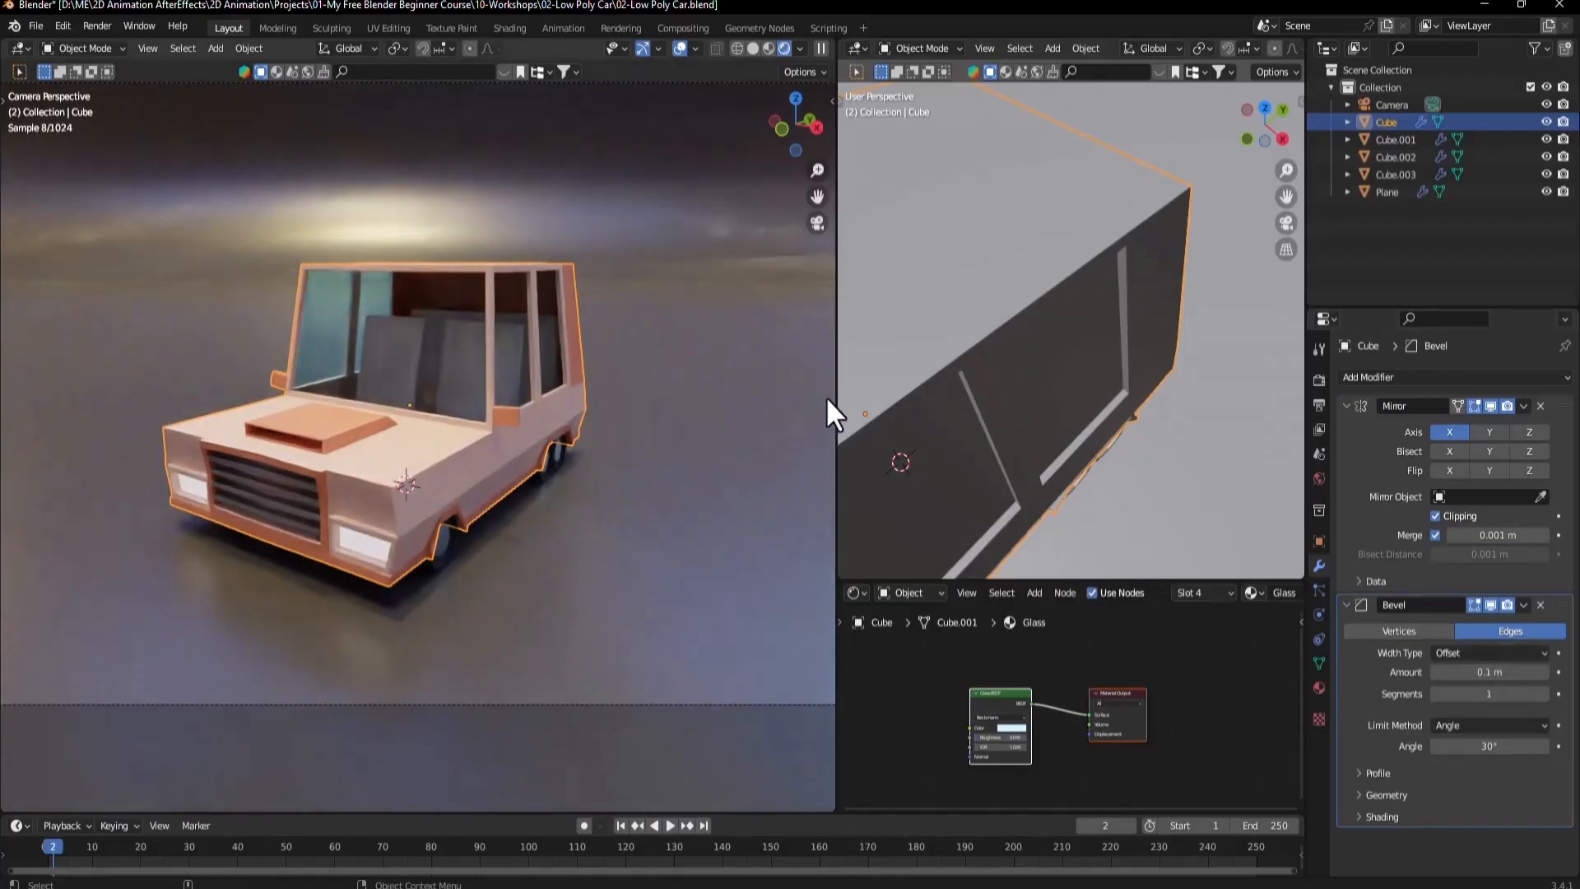
Show the camera viewport in Material Preview shading and narrow it to enlarge the neighbouring viewport.
key(z)
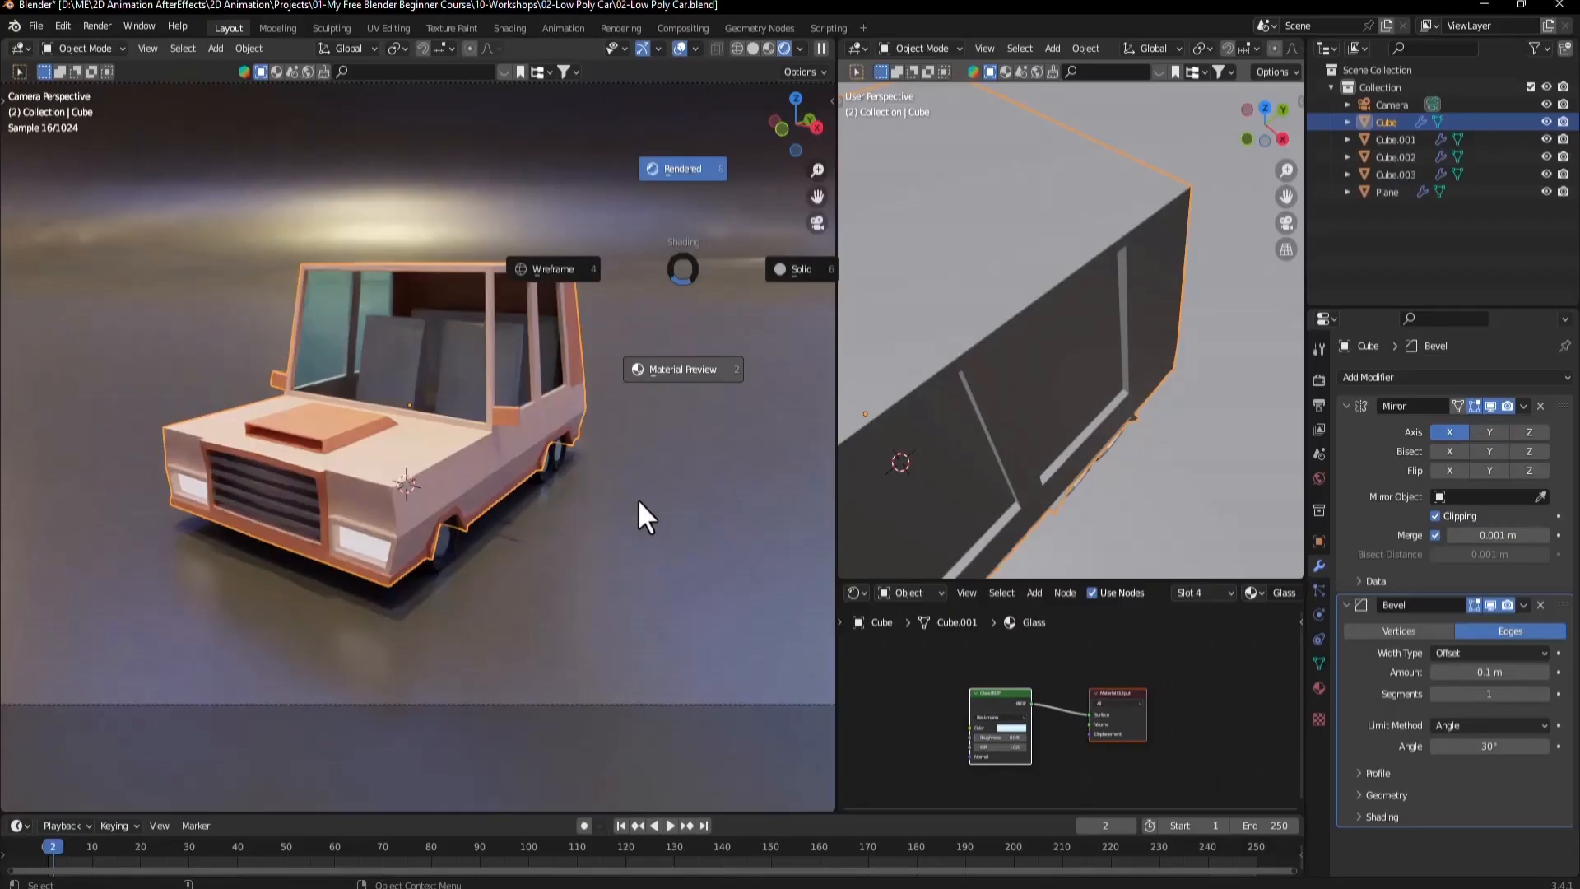
click(704, 356)
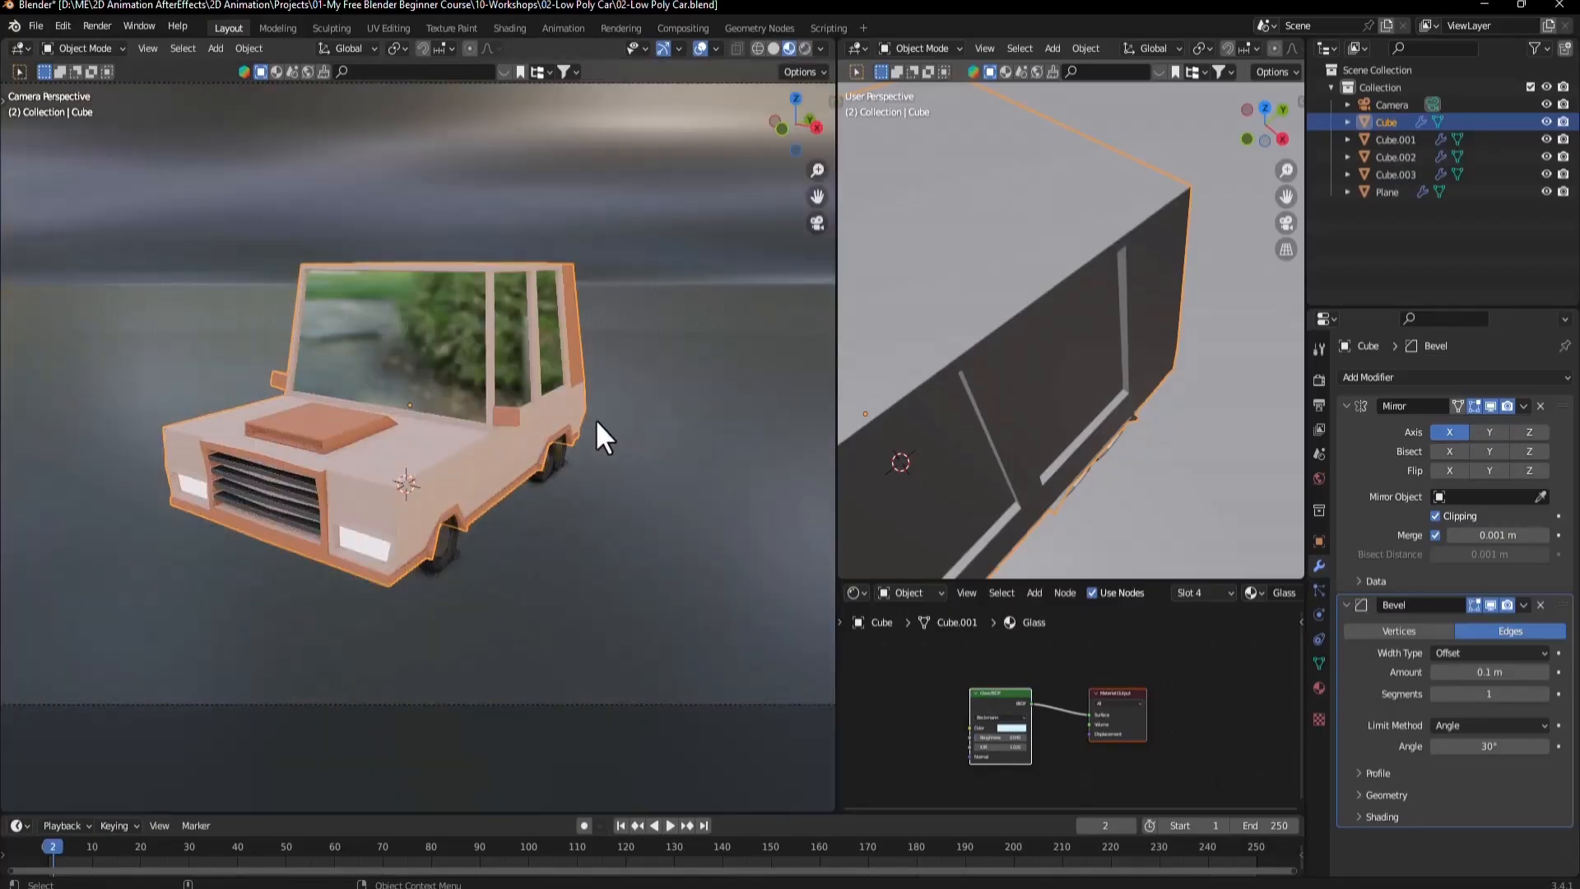
key(n)
key(n)
drag(837, 378, 215, 396)
Join the 3D viewport with the shader editor area below it to get one large modelling view of the whole car.
scroll(731, 427, down, 2)
right_click(974, 576)
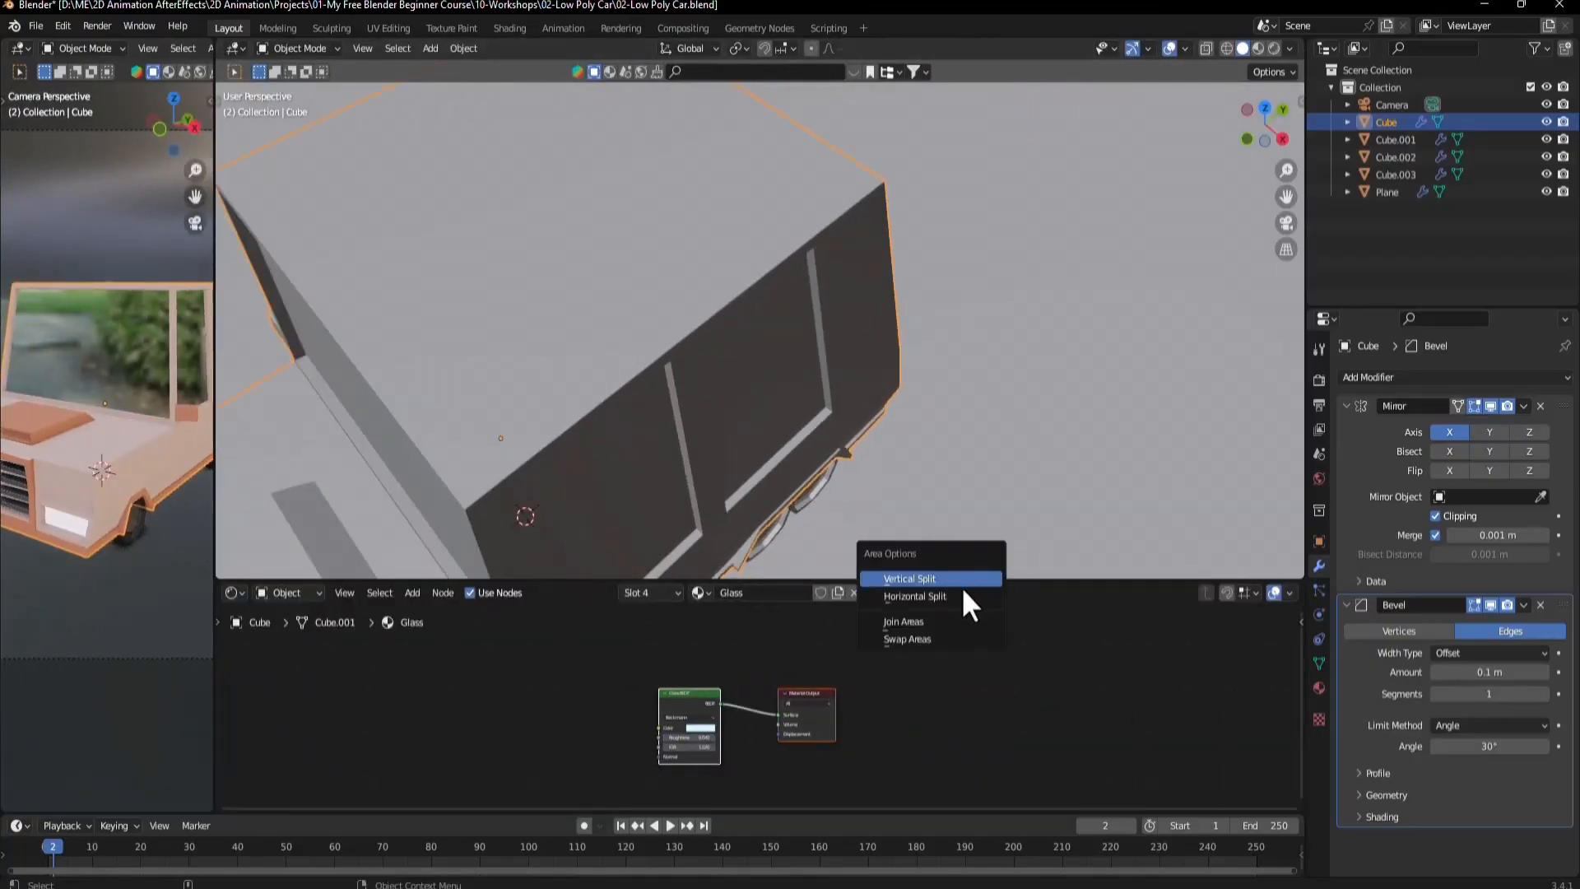
click(920, 620)
click(892, 669)
scroll(708, 467, down, 6)
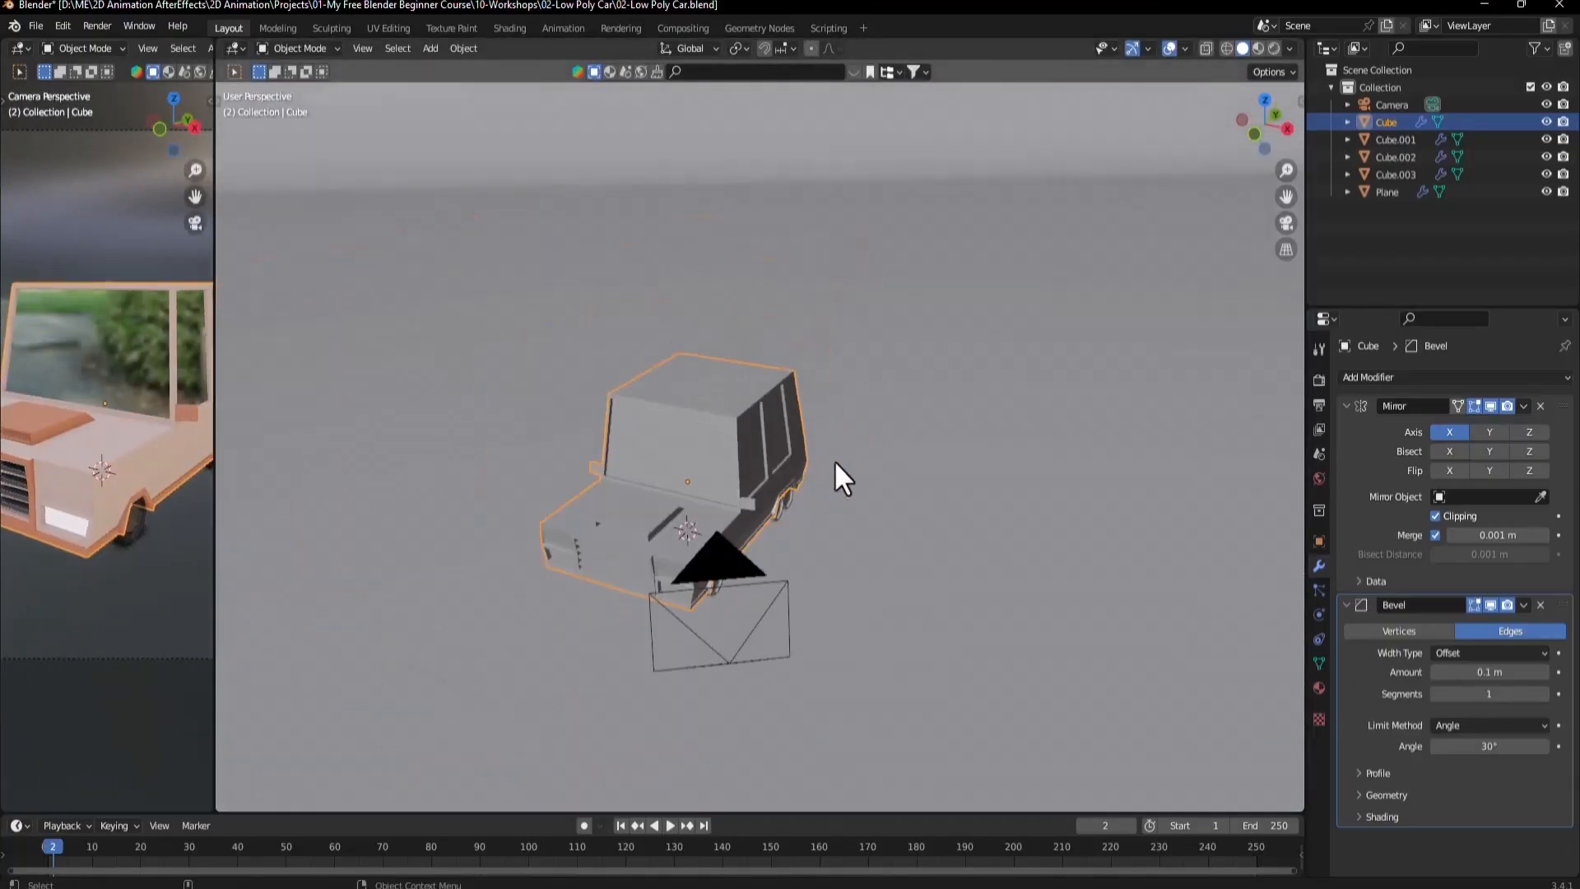
middle_drag(833, 461, 772, 483)
scroll(795, 457, up, 3)
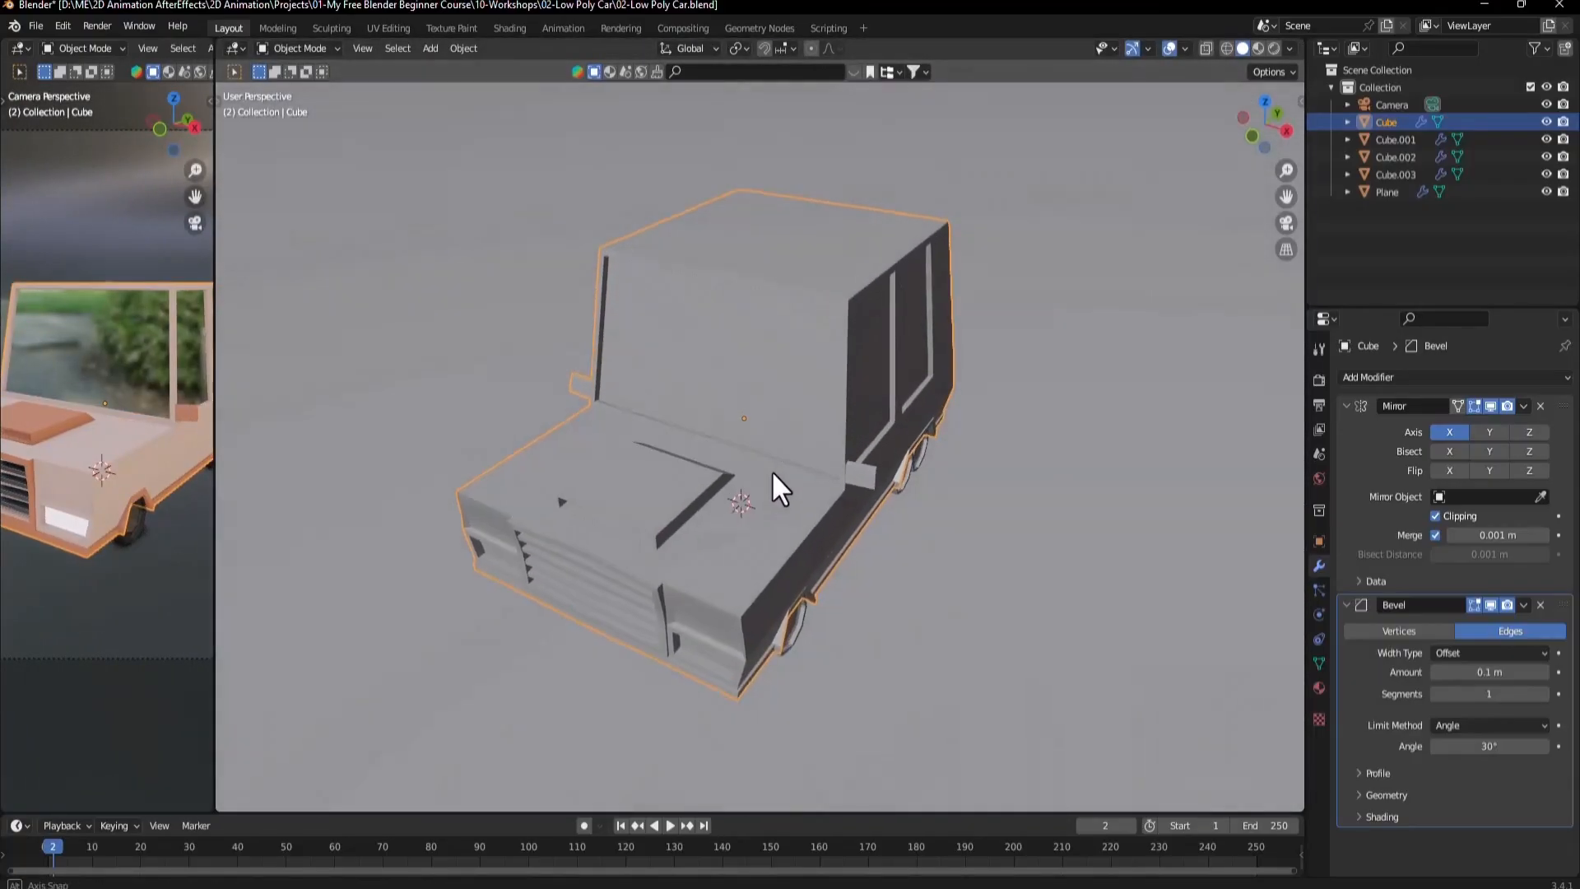
Hide the backdrop plane and set the car body's bevel amount to 0.02 m.
click(998, 475)
key(h)
click(787, 397)
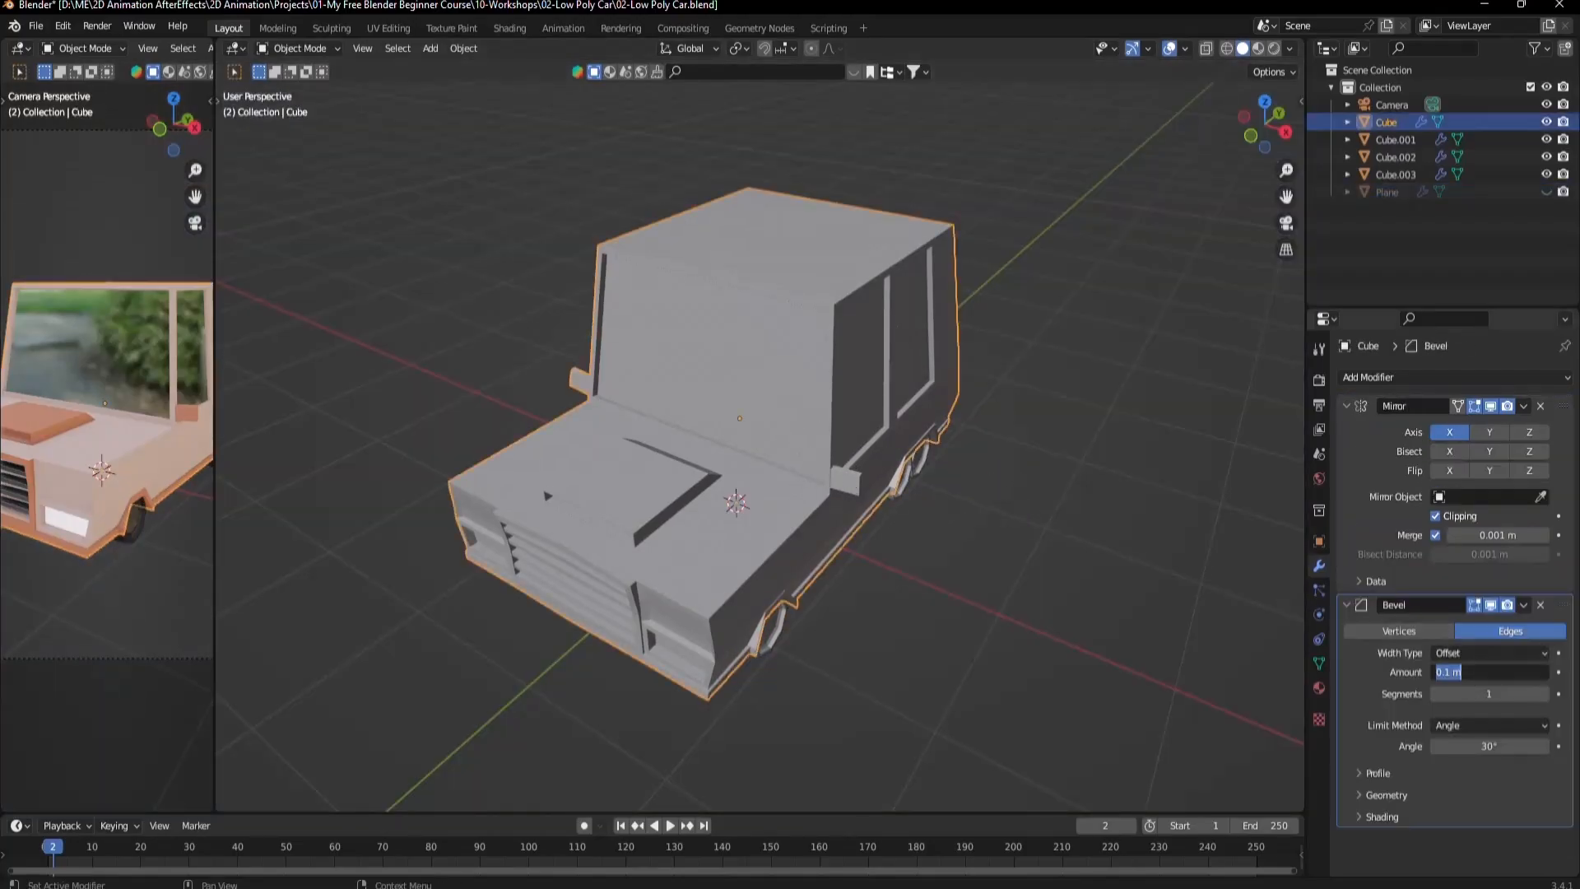
click(1467, 669)
text(0.02)
key(Return)
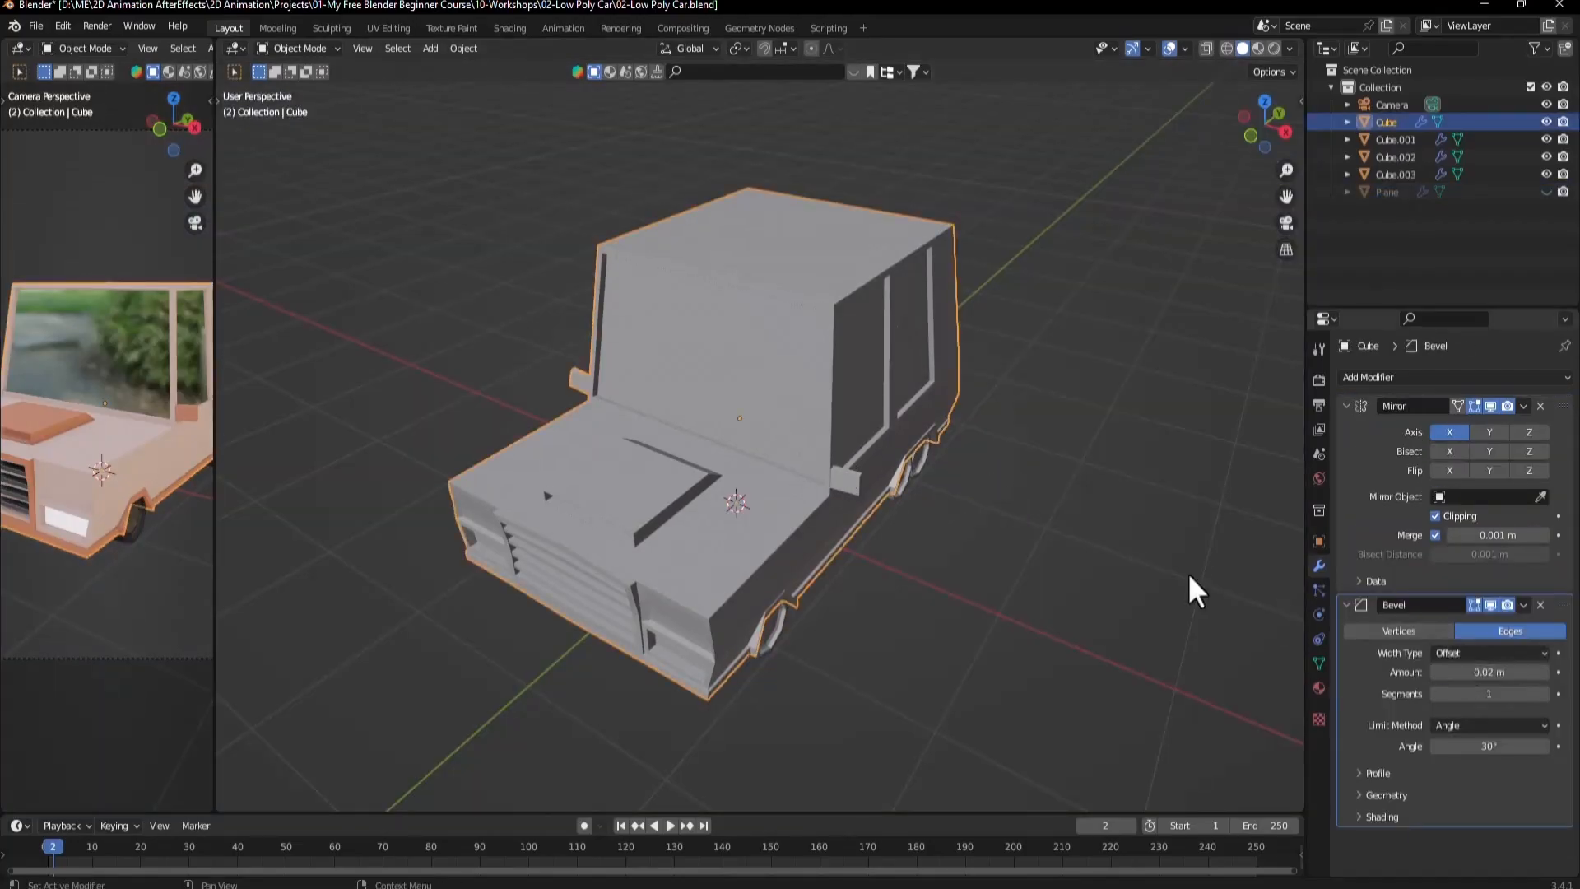
Set the car body's bevel to 2 segments.
scroll(847, 307, up, 8)
scroll(882, 382, up, 6)
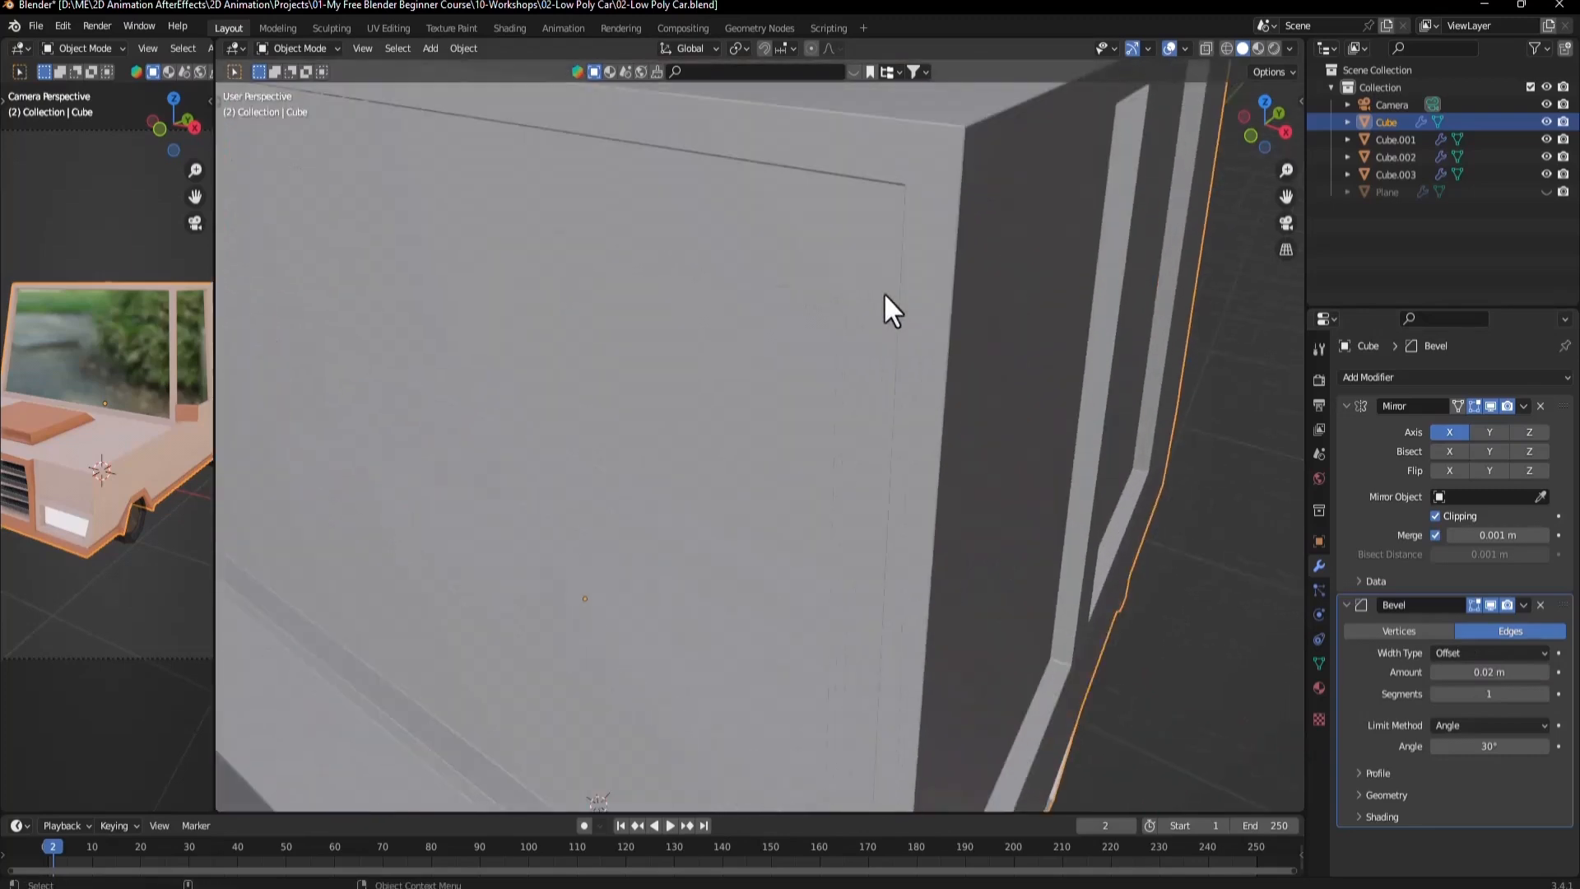
scroll(896, 318, down, 5)
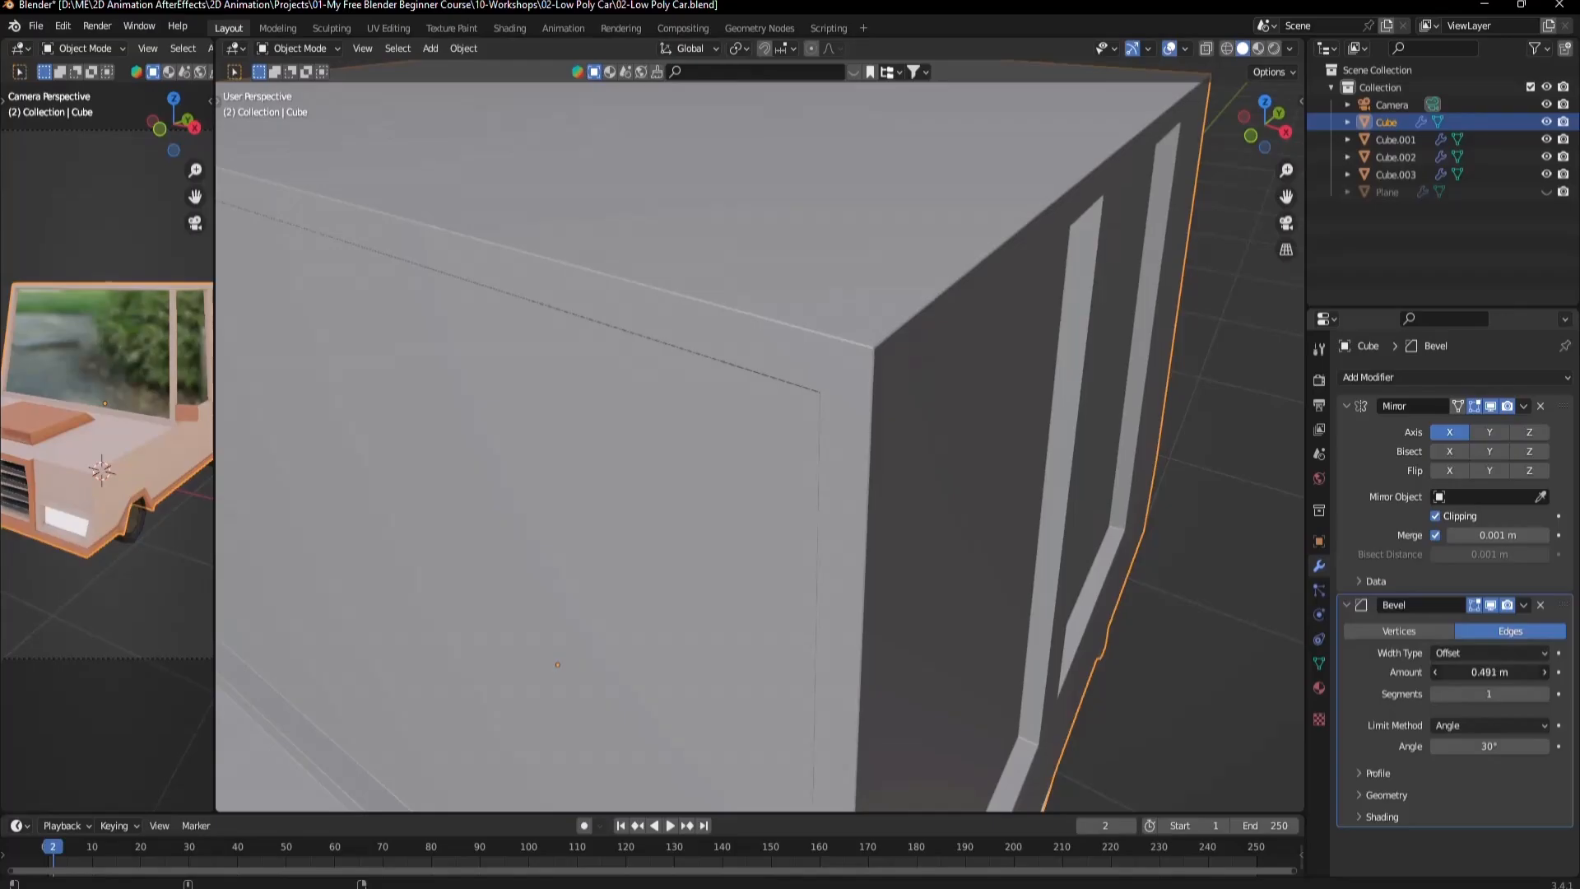
key(Escape)
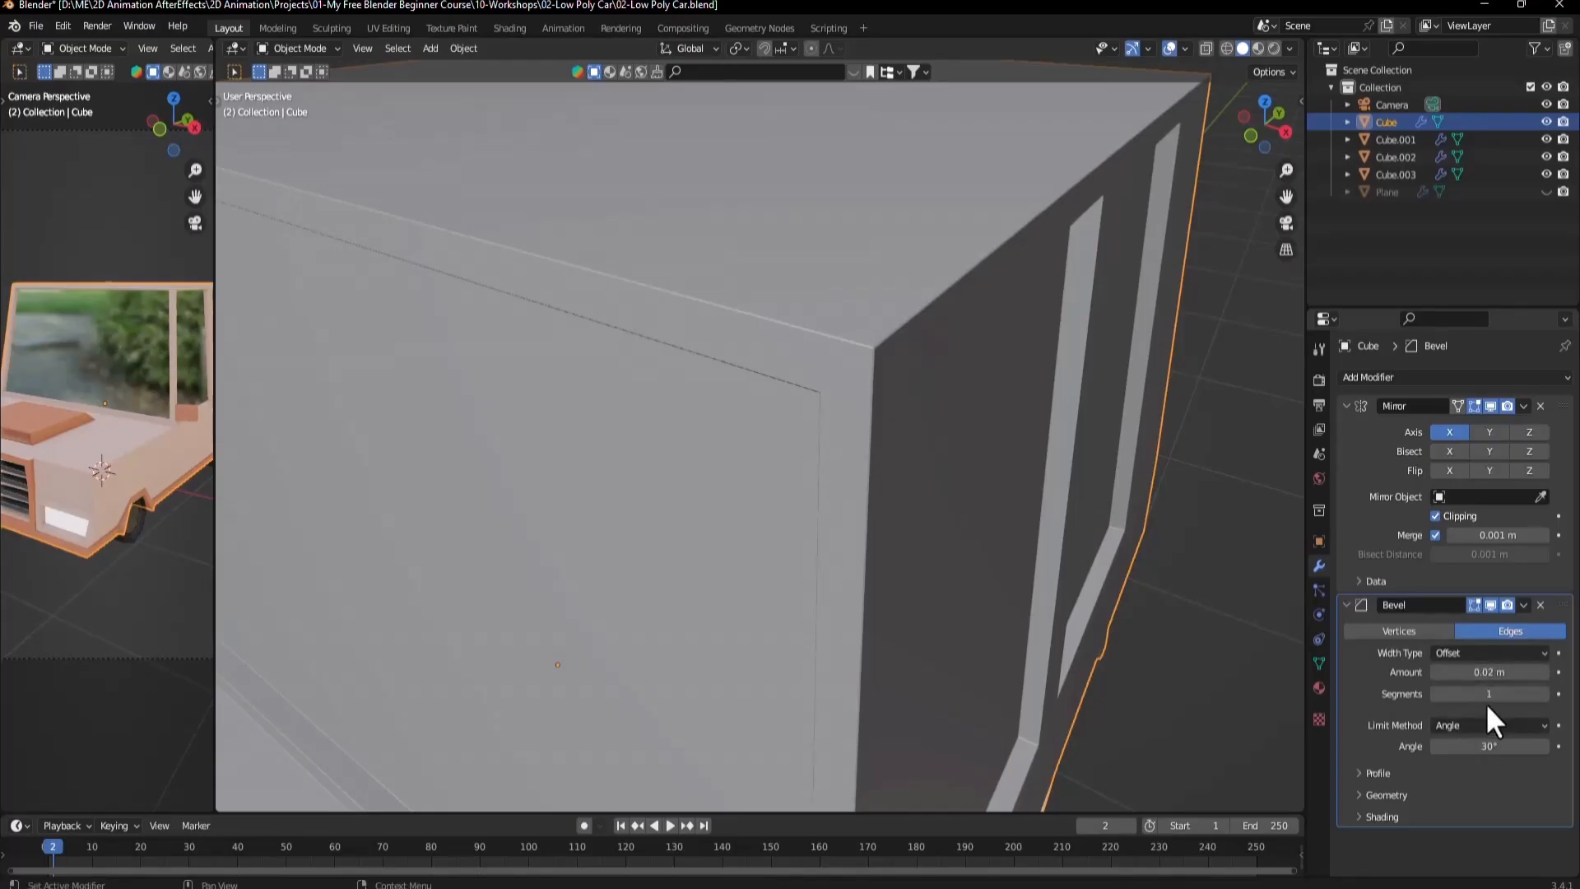
click(1544, 694)
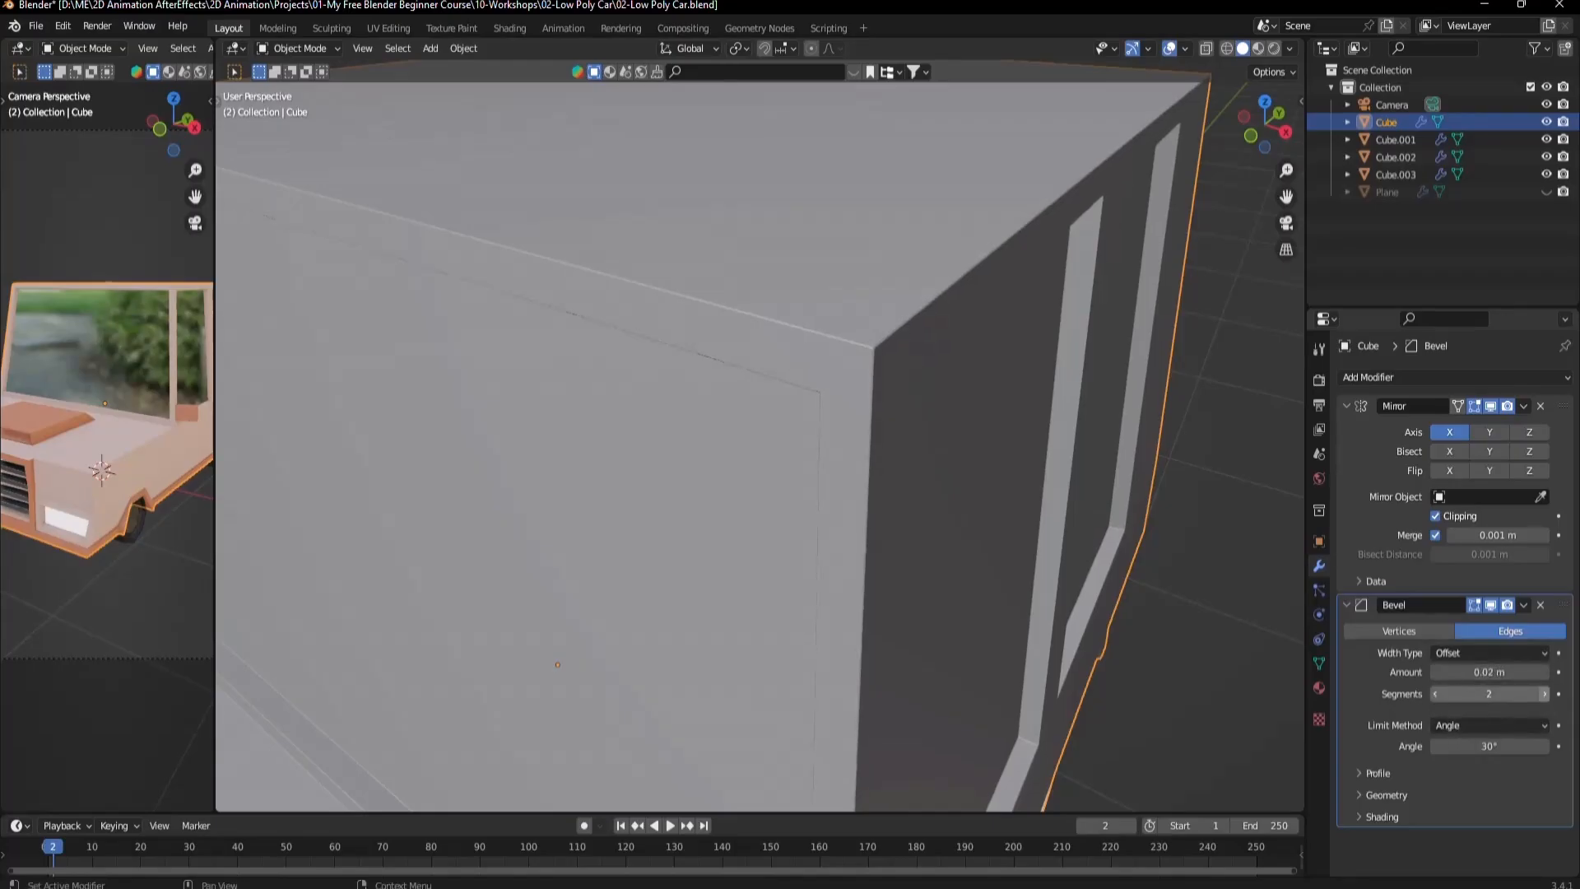
Compare the car body with the bevel off and on, and examine its edges around the roof corner and bonnet.
scroll(953, 441, down, 5)
scroll(1076, 455, up, 8)
scroll(1095, 477, down, 3)
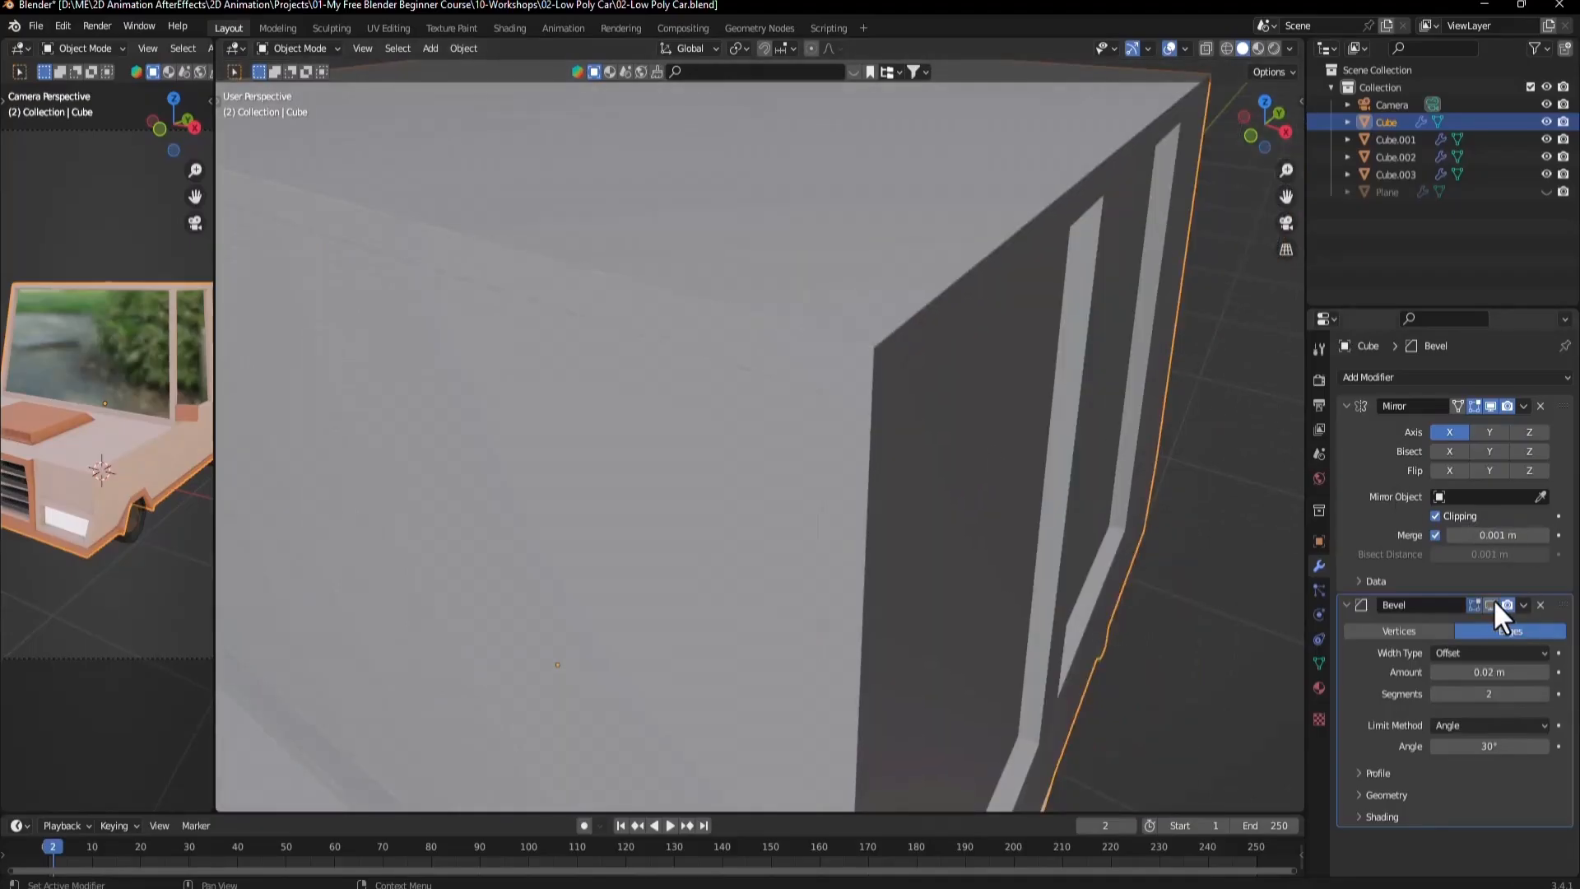
scroll(846, 377, down, 5)
middle_drag(846, 377, 700, 561)
scroll(685, 602, up, 4)
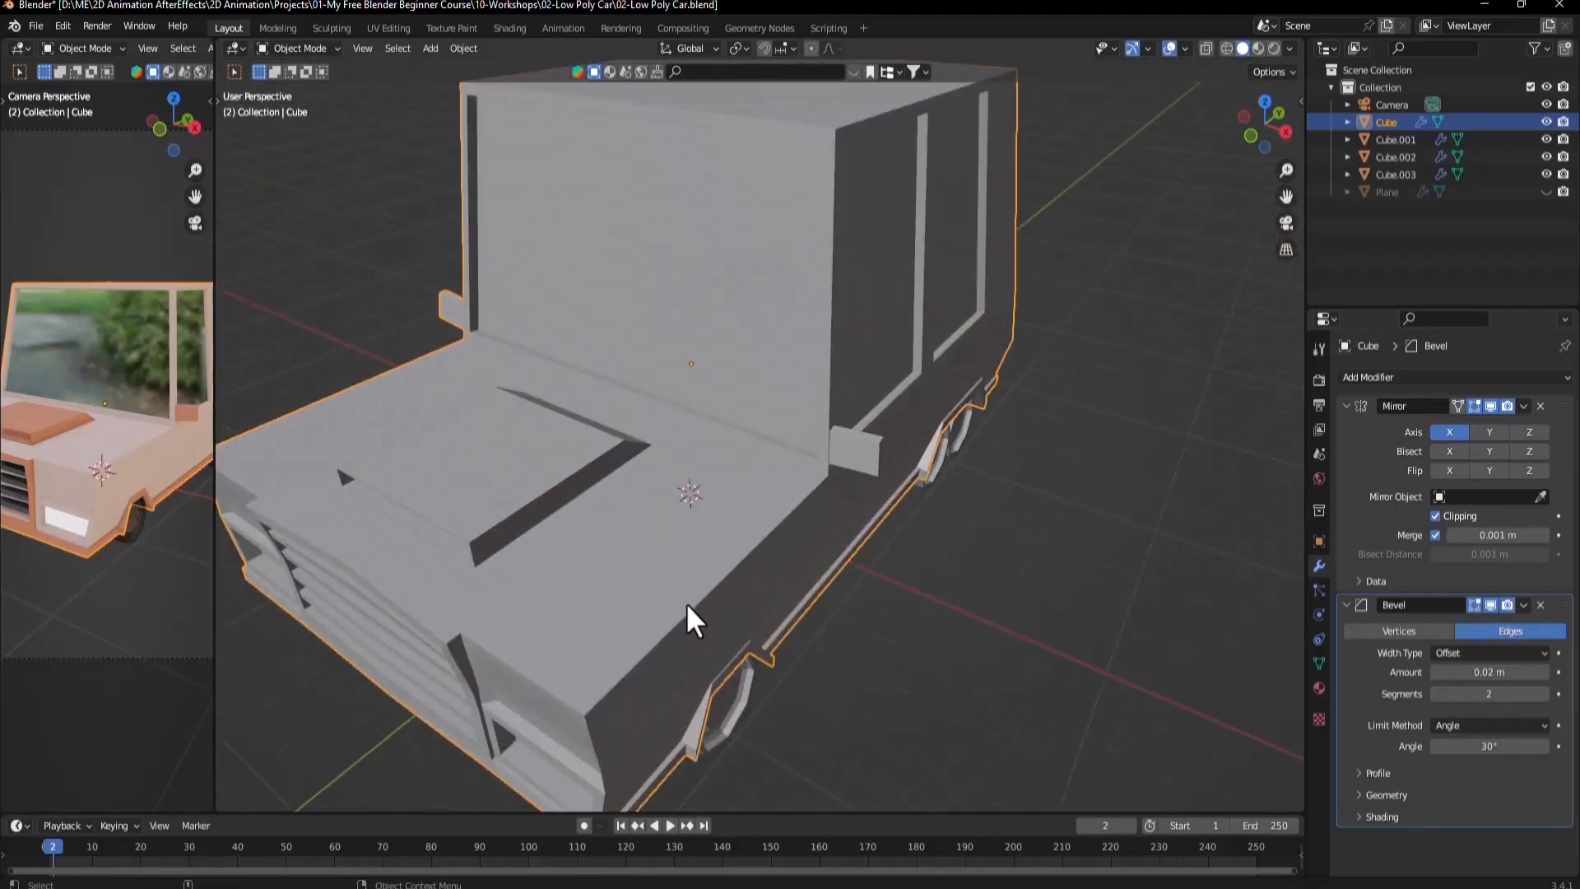
scroll(679, 576, down, 2)
scroll(673, 575, up, 4)
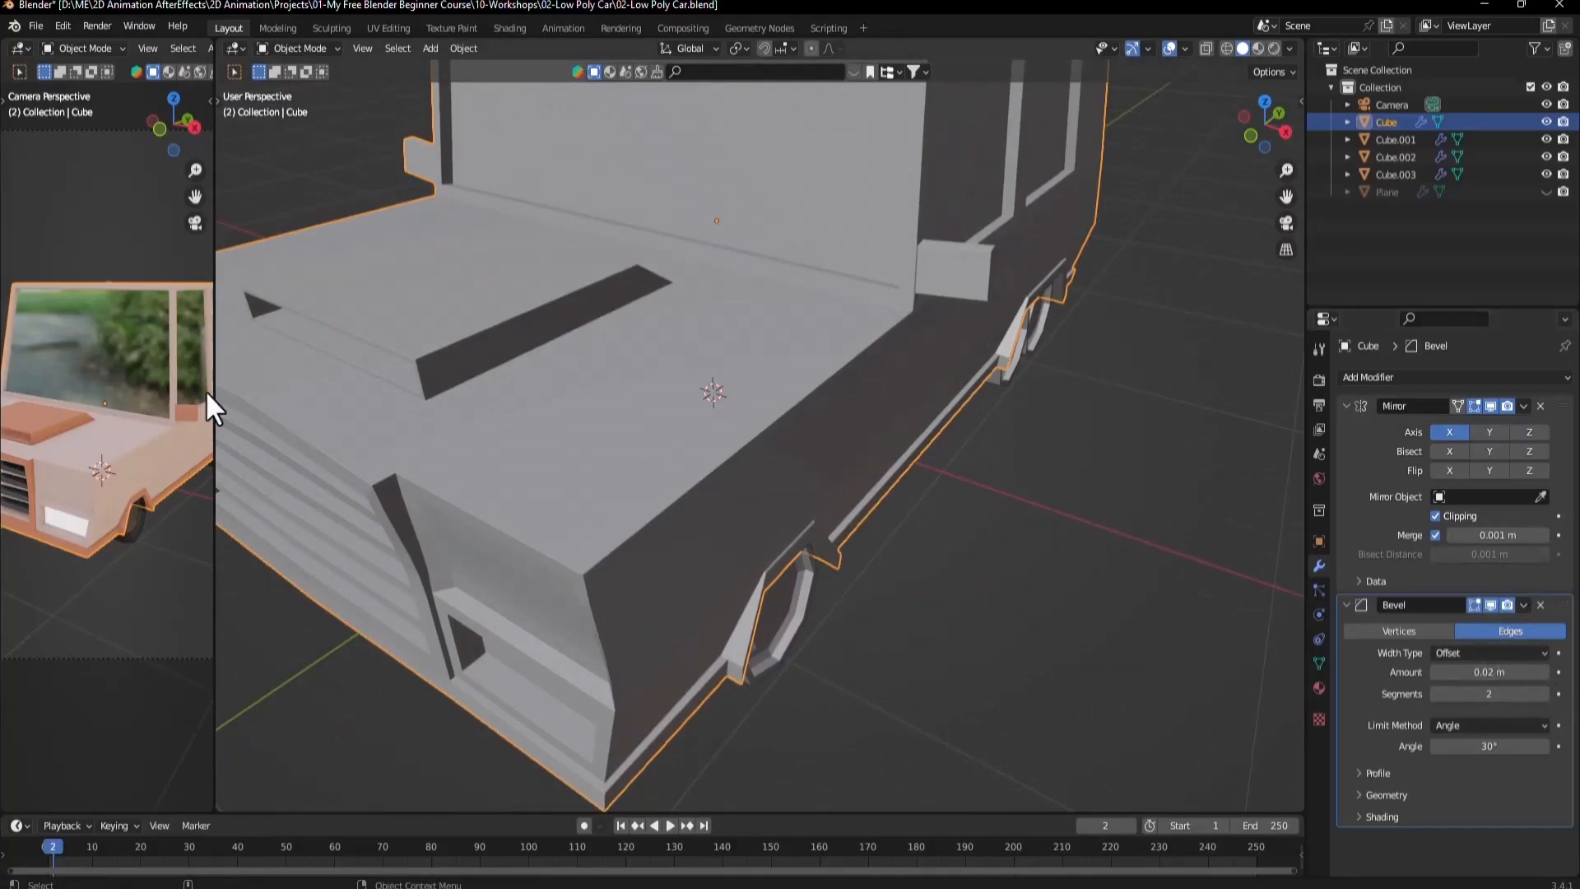
Widen the camera viewport and unhide the backdrop plane.
drag(212, 360, 1121, 412)
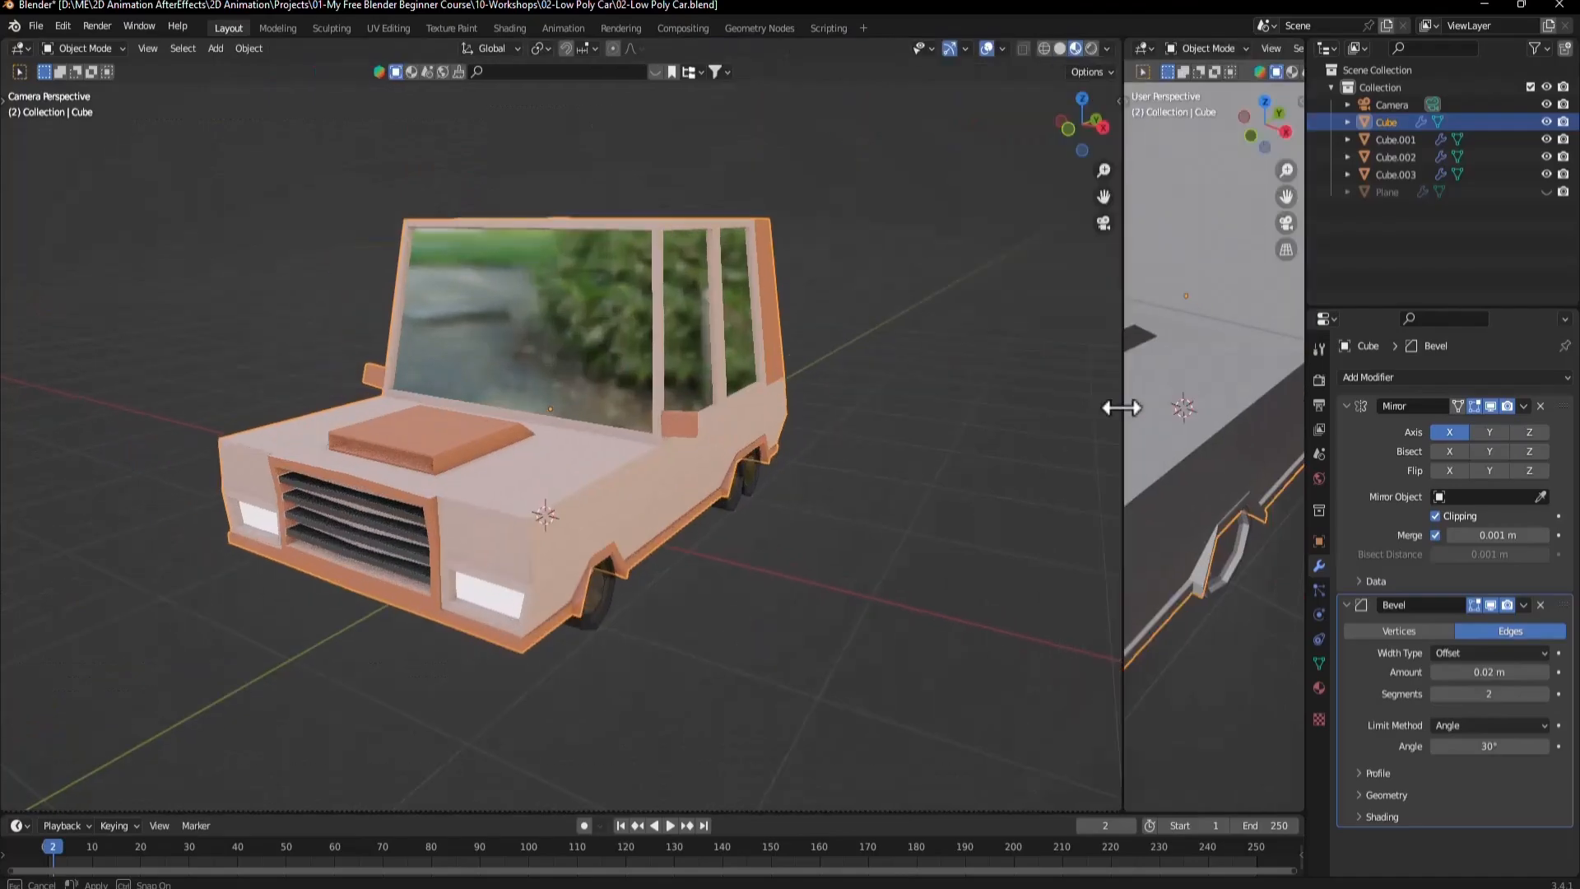
key(x)
key(Escape)
key(z)
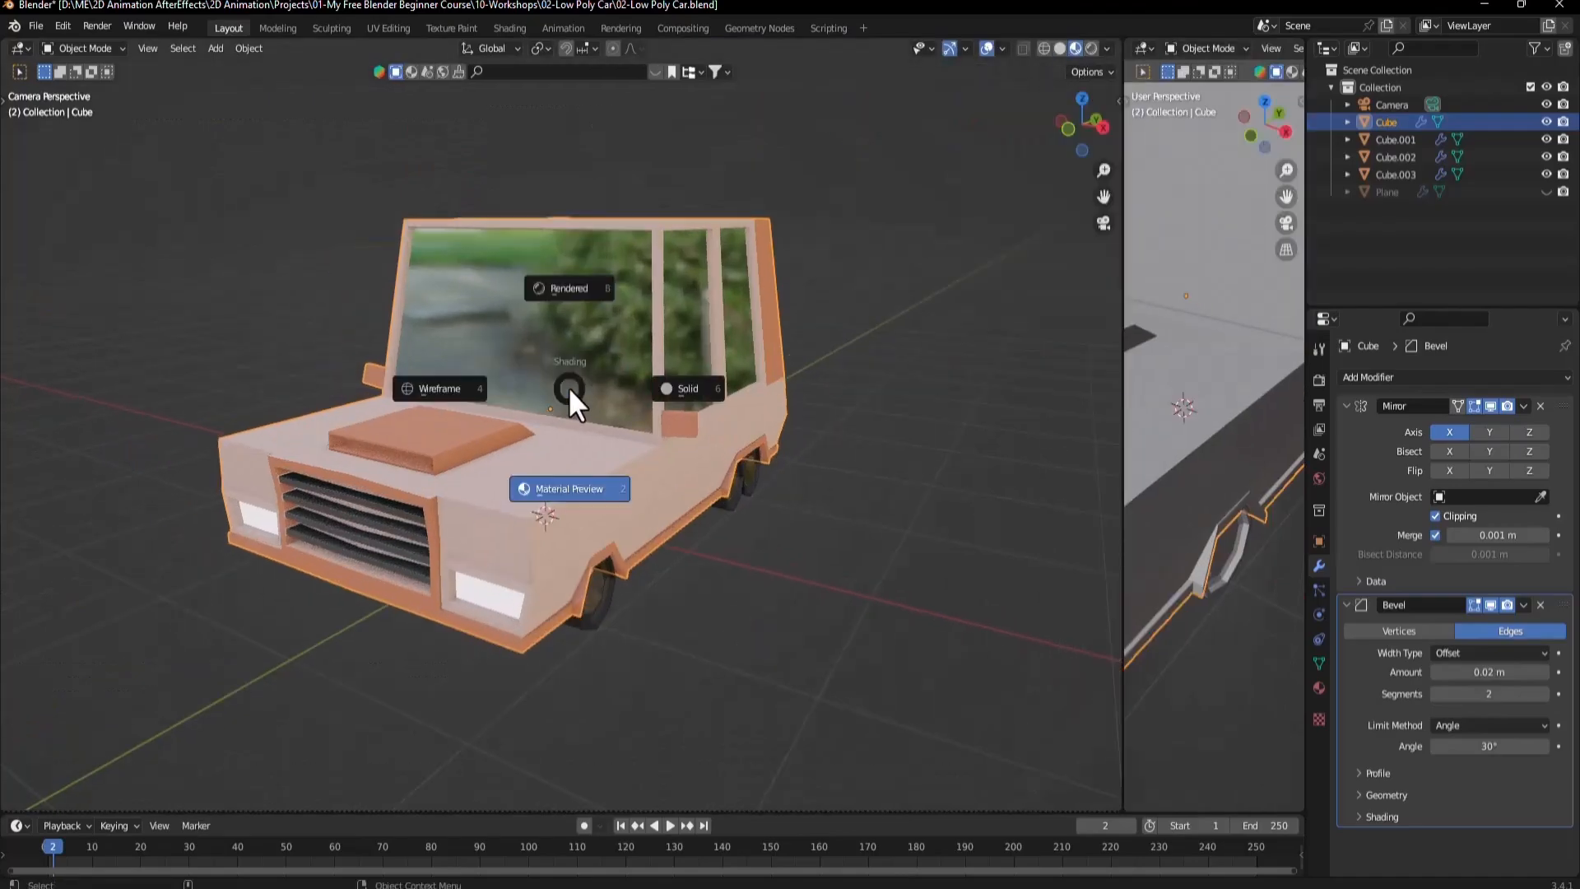
key(alt+h)
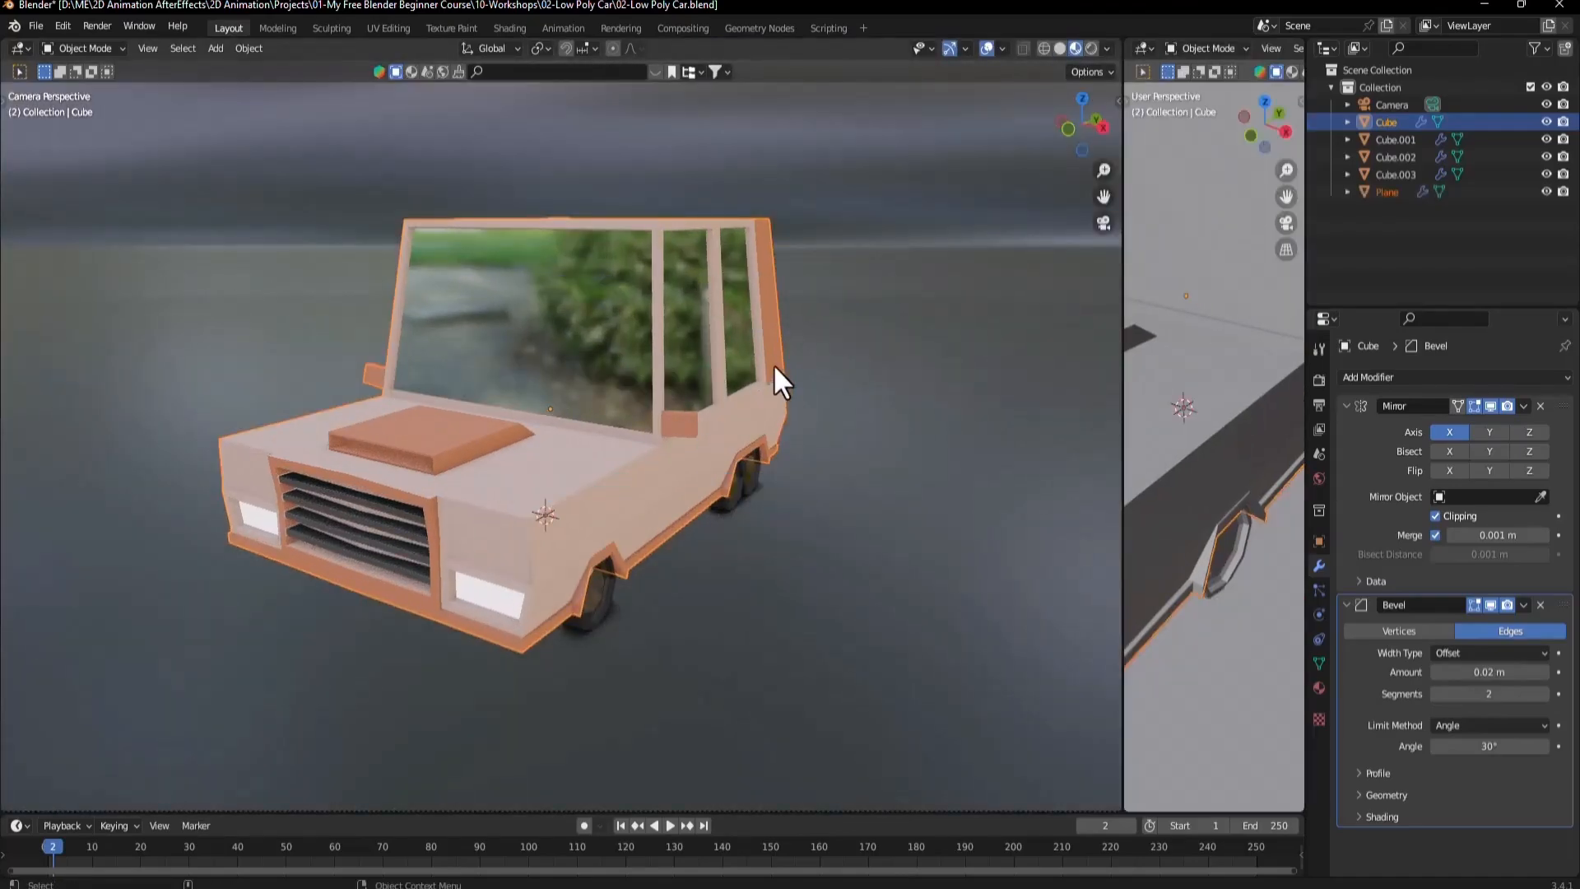
Switch the camera viewport to rendered shading, and render the camera view as a still image.
key(z)
click(778, 259)
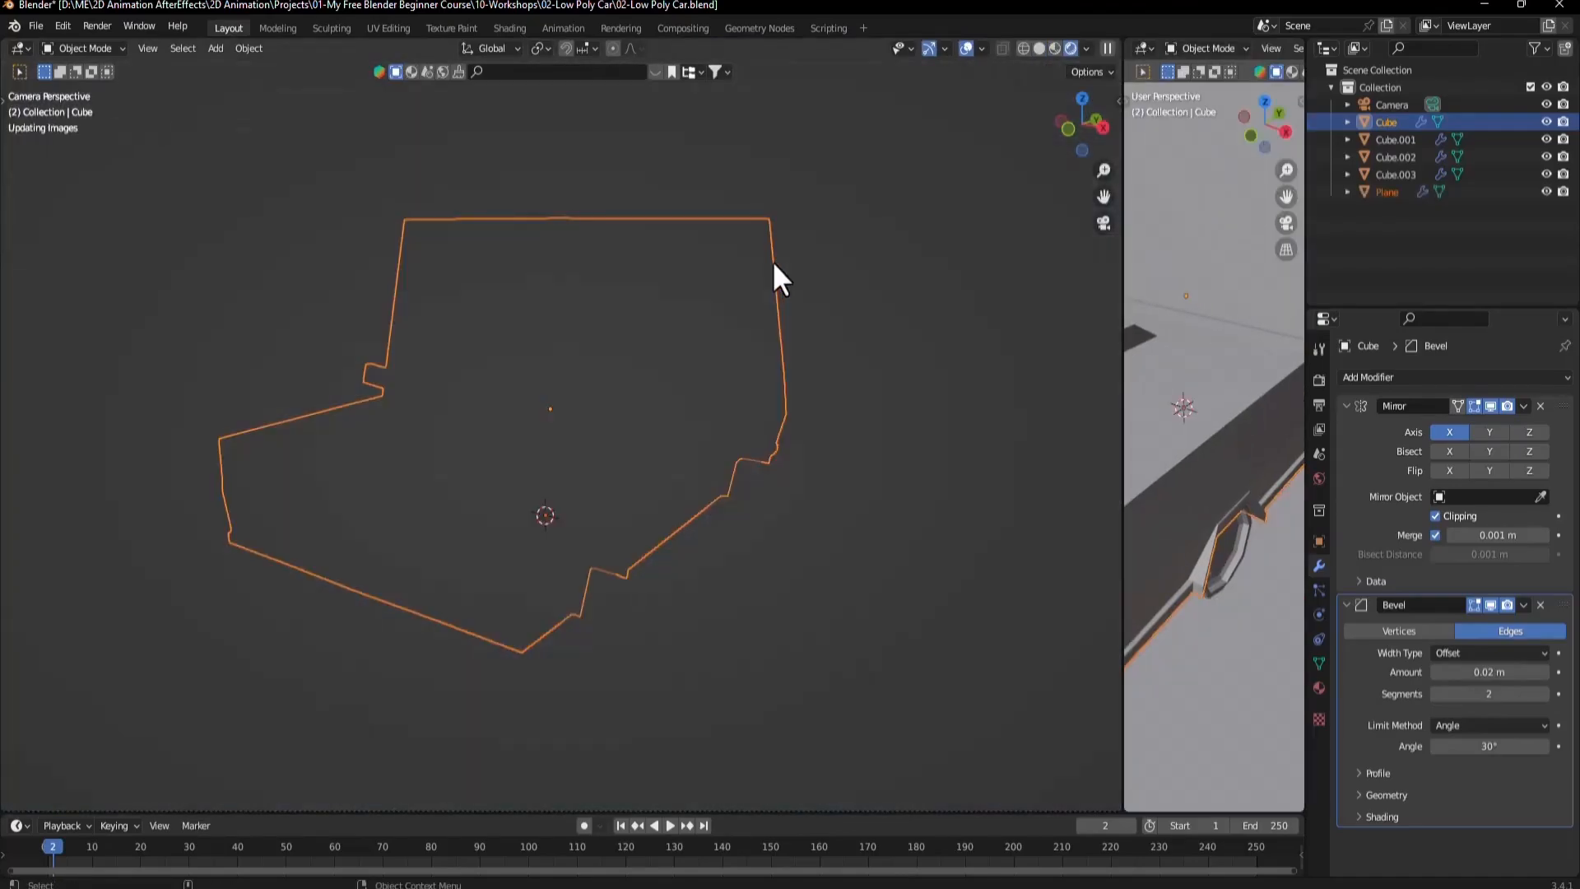
click(1427, 232)
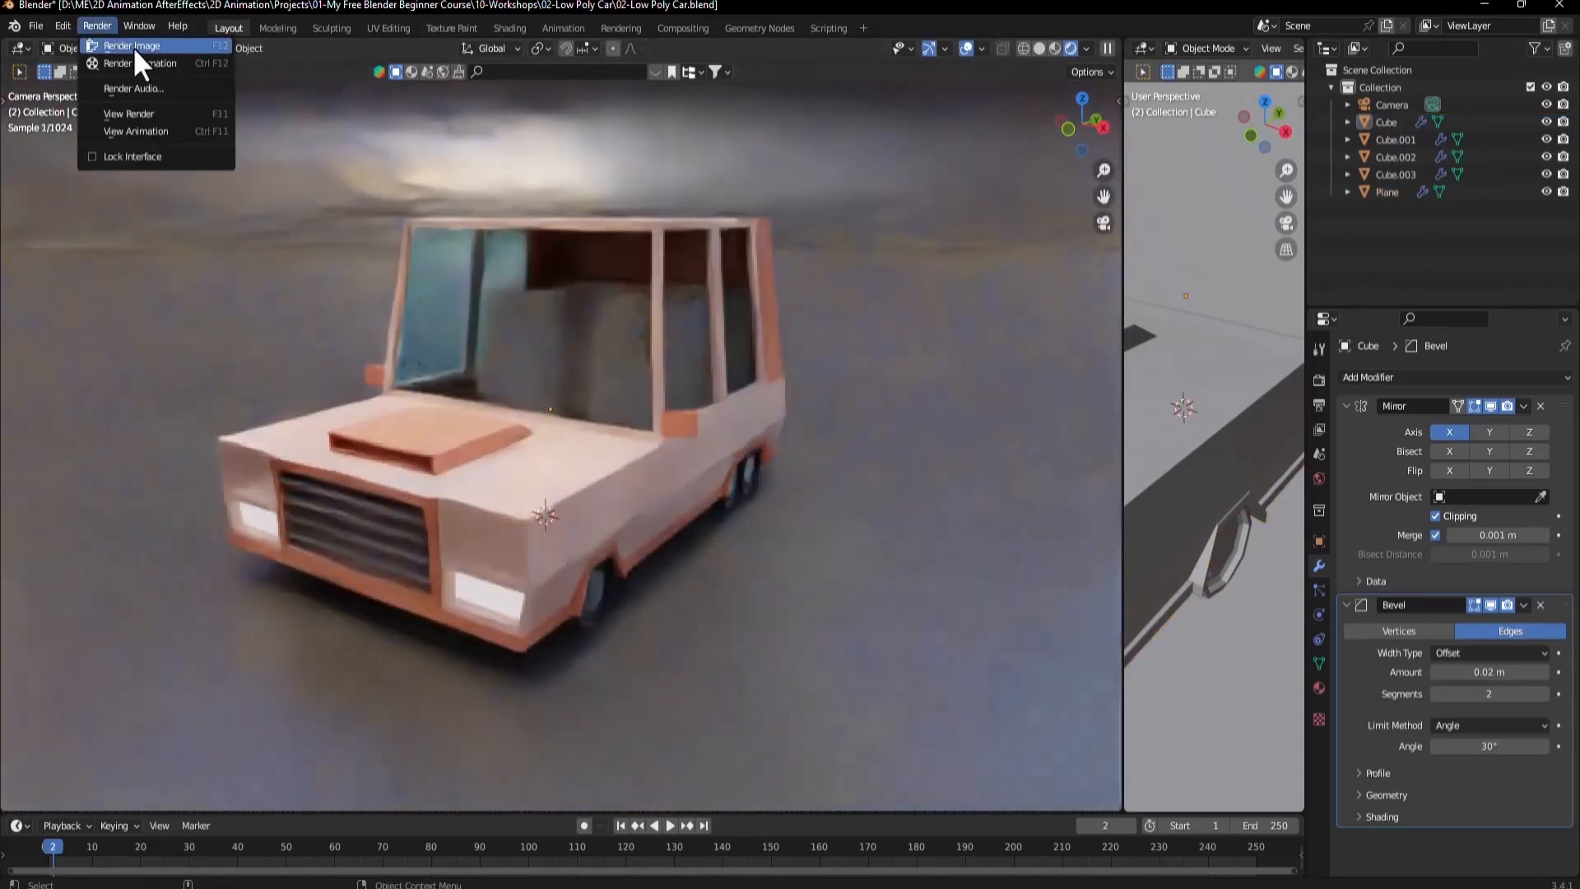
click(131, 47)
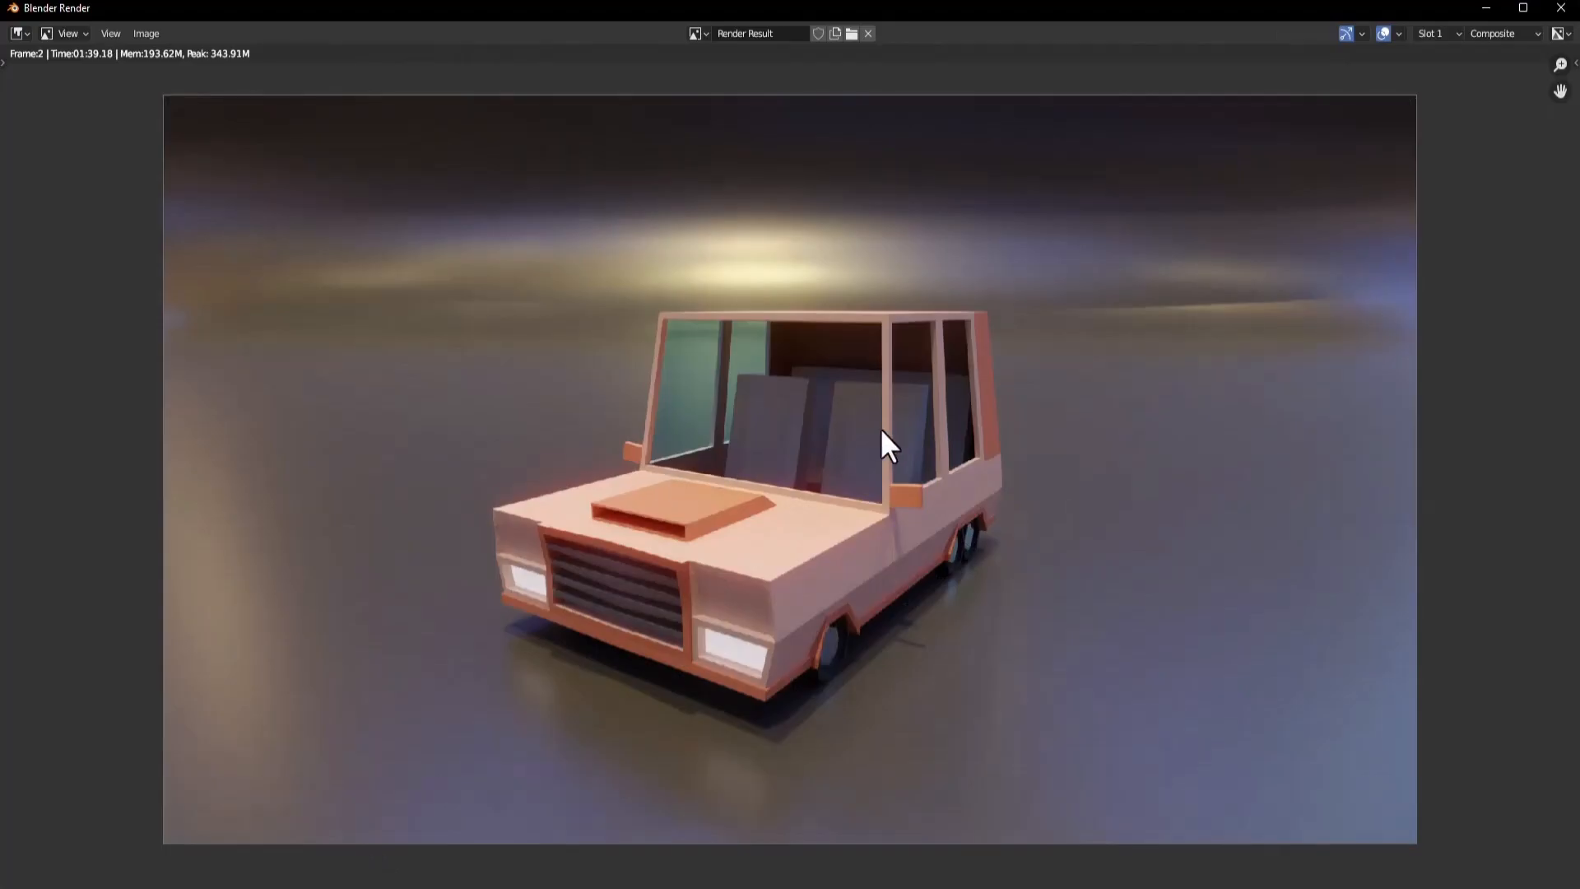
Compare the rendered car with the pink and orange car in the reference image, looking closely at both.
scroll(880, 427, up, 3)
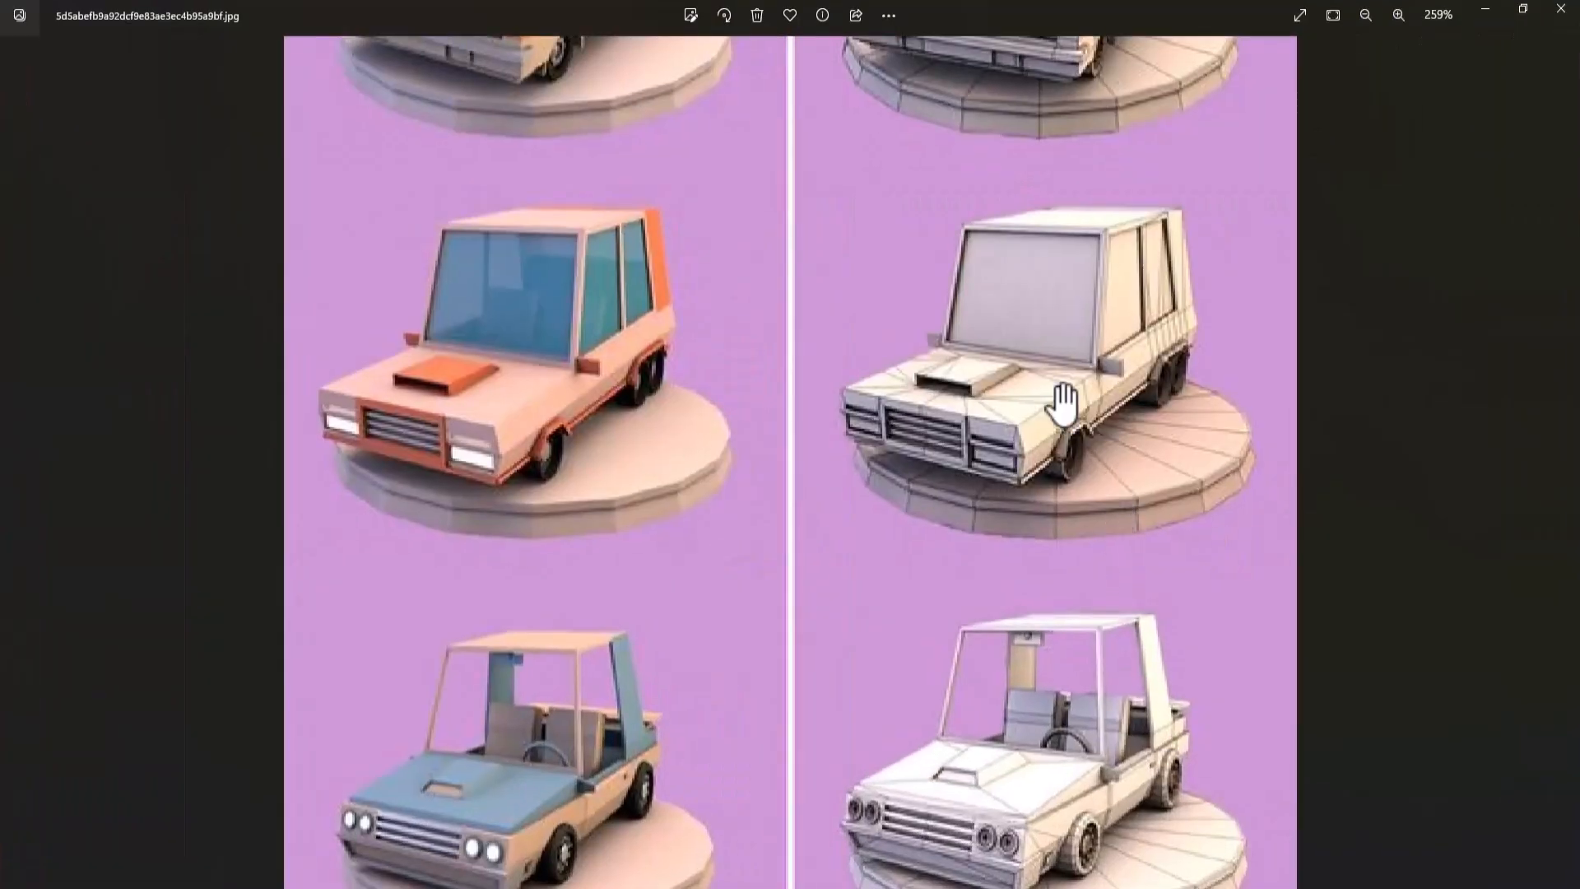
scroll(1049, 719, down, 5)
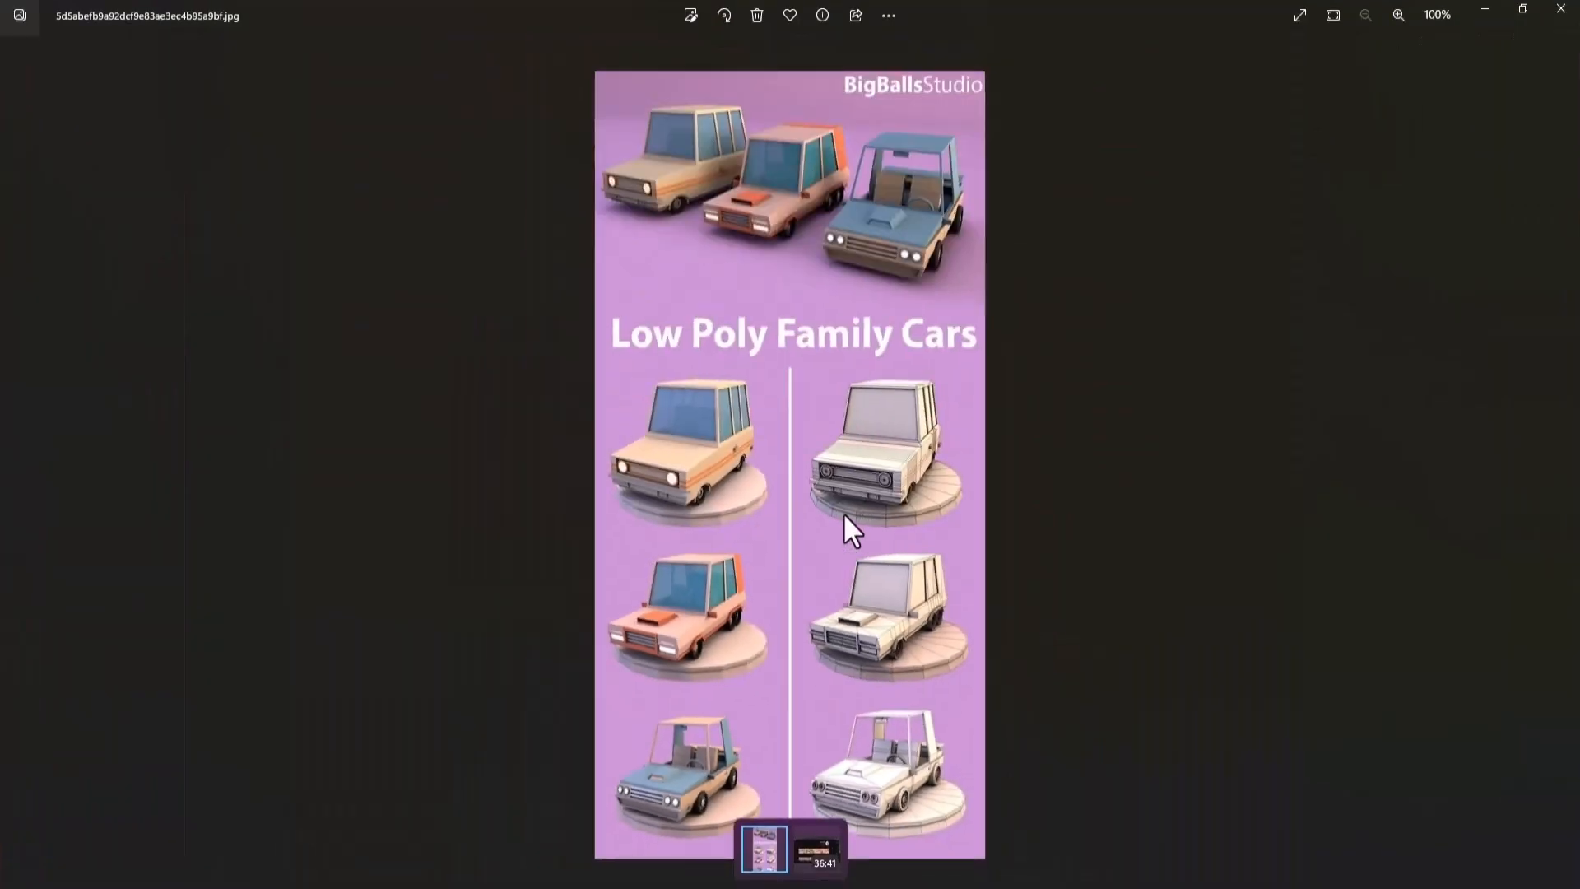
scroll(641, 659, up, 4)
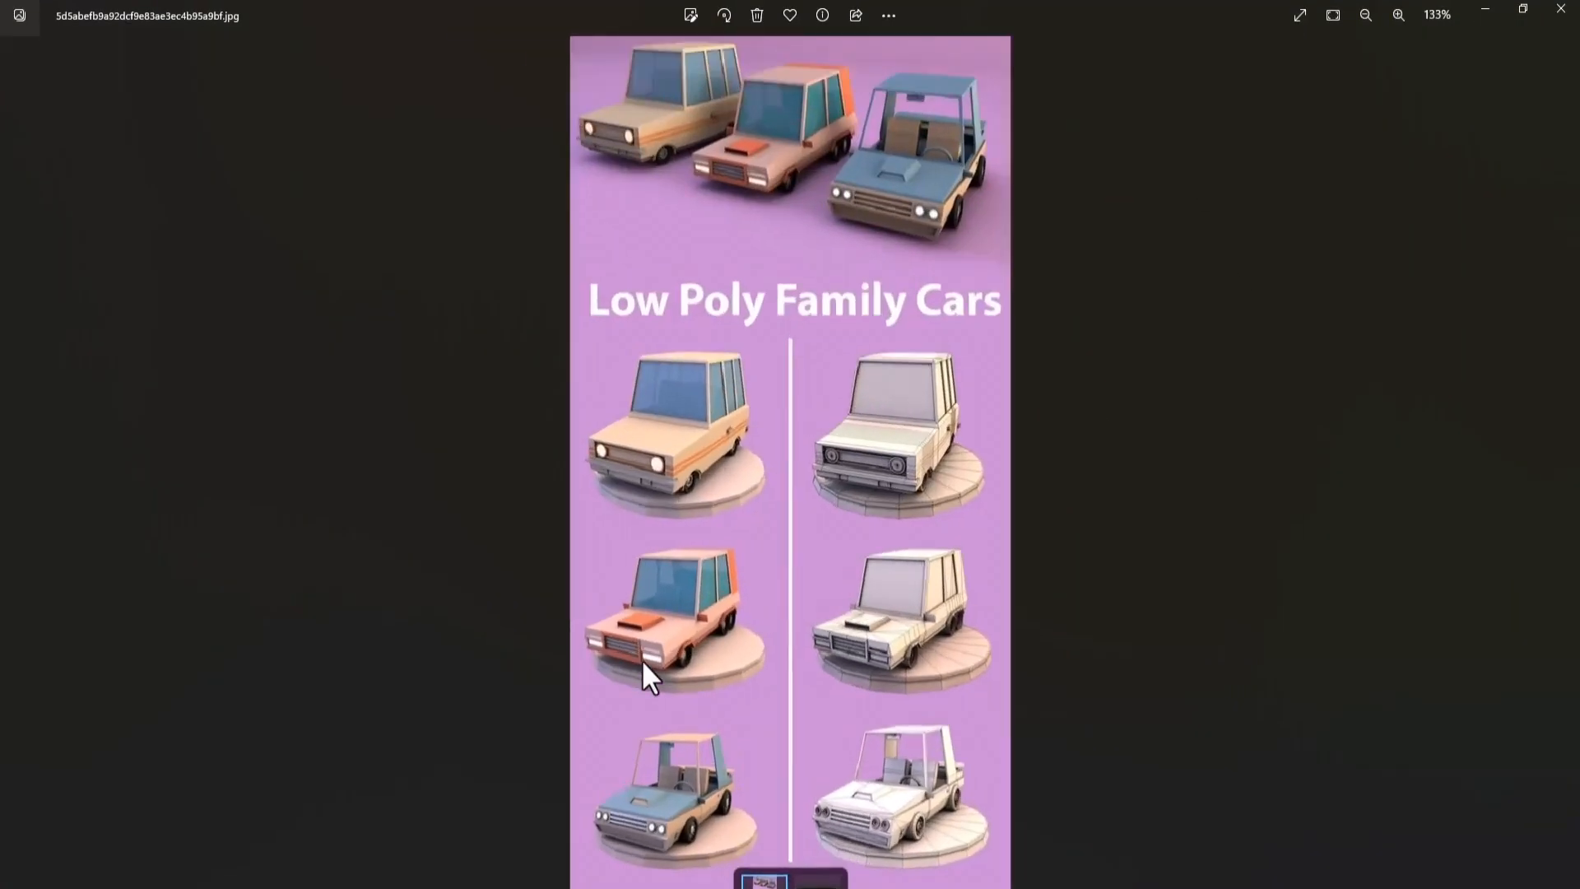
scroll(744, 623, up, 1)
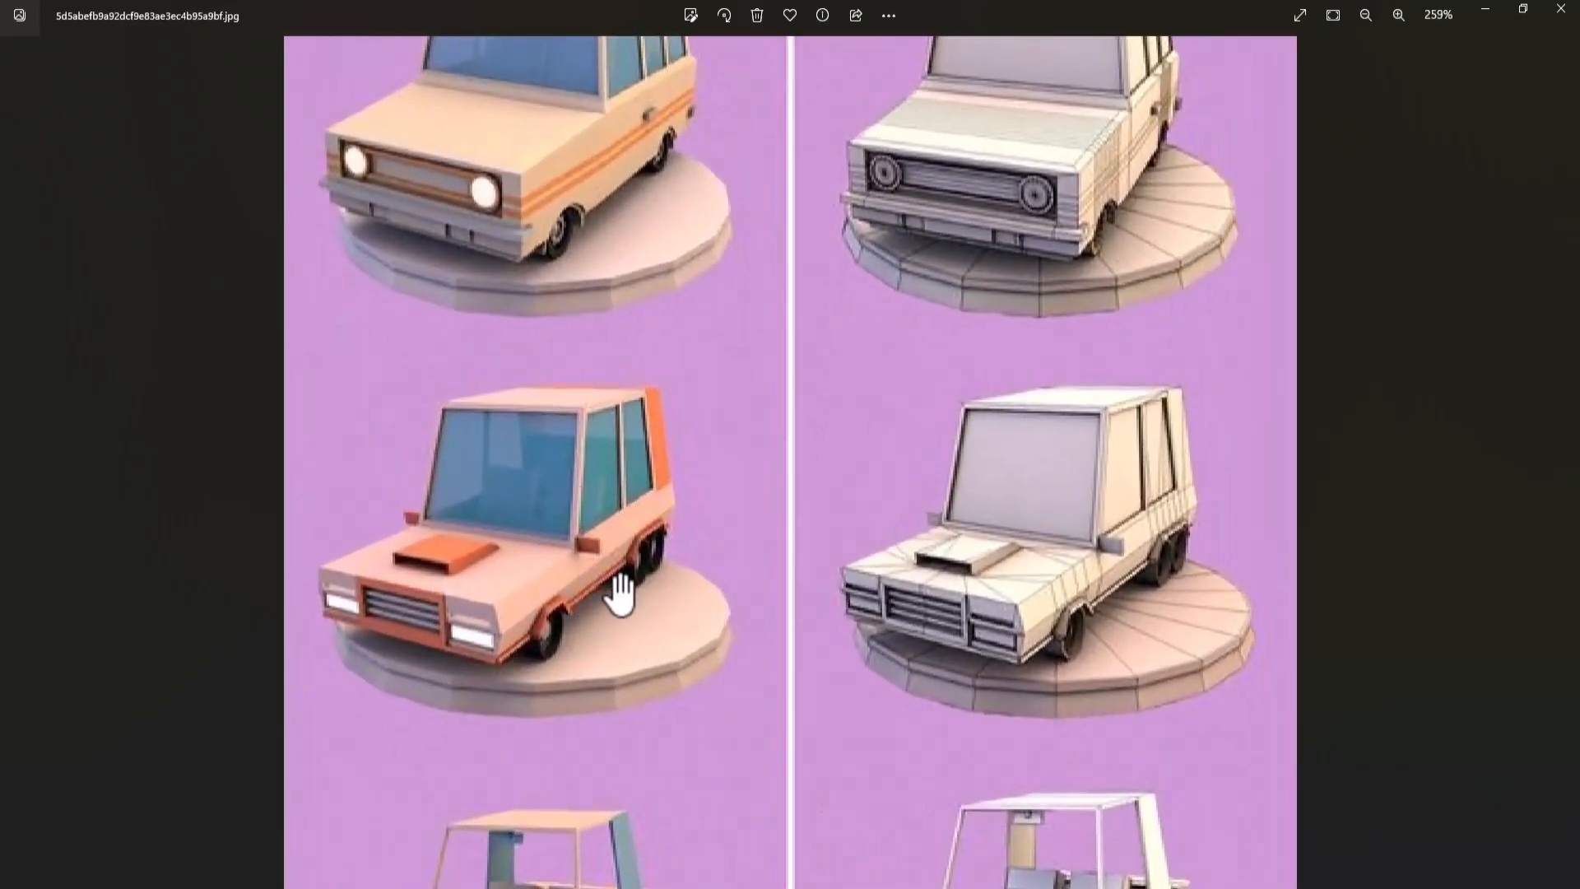
click(1484, 10)
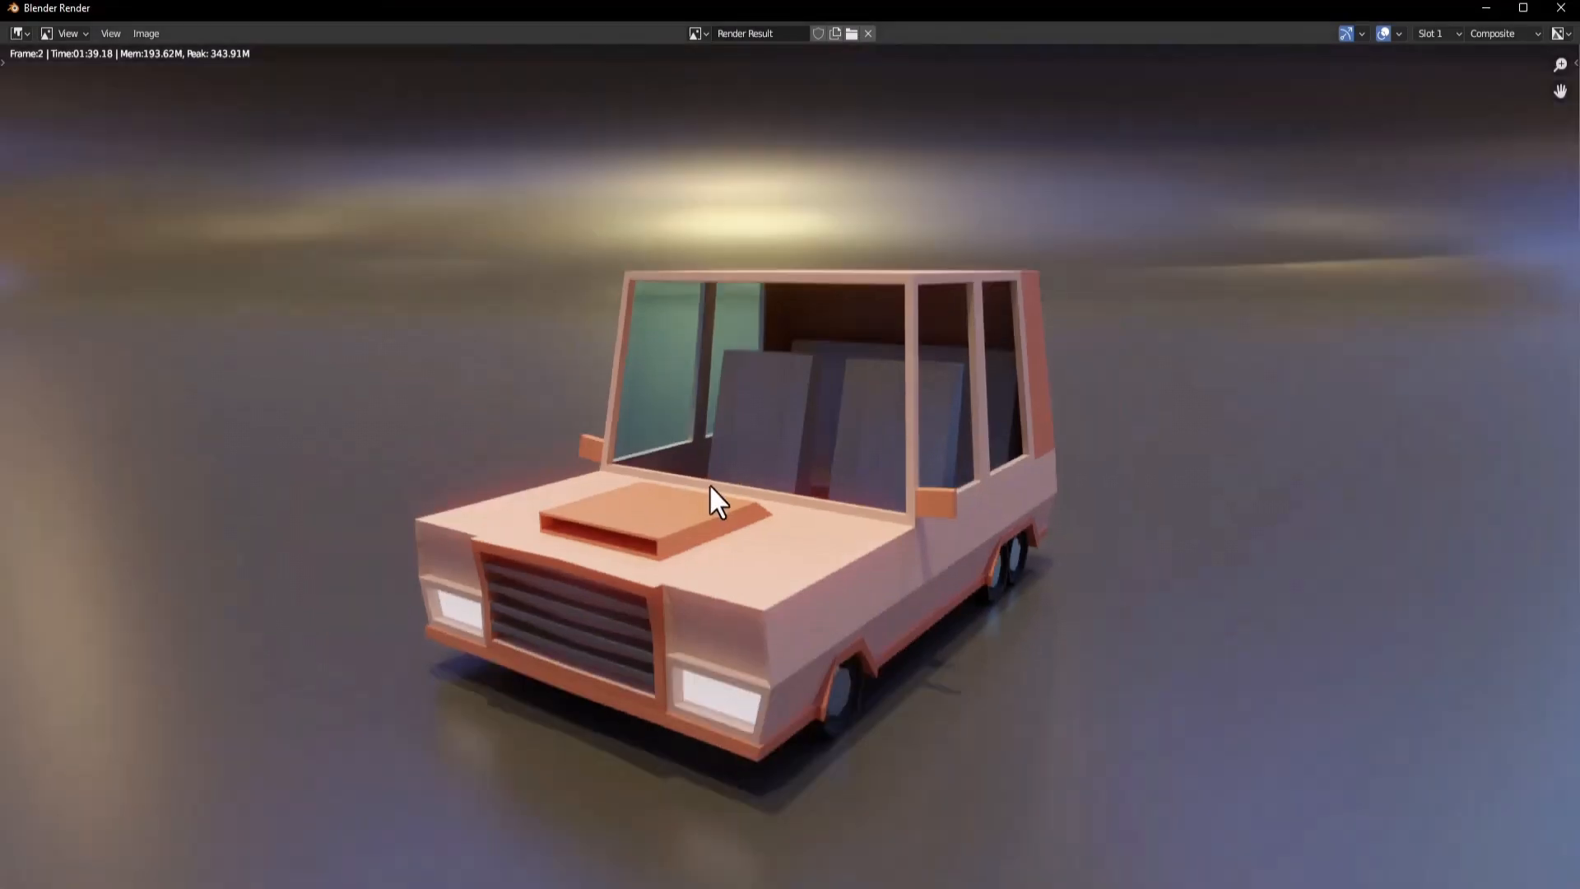
scroll(716, 493, down, 2)
scroll(856, 427, up, 1)
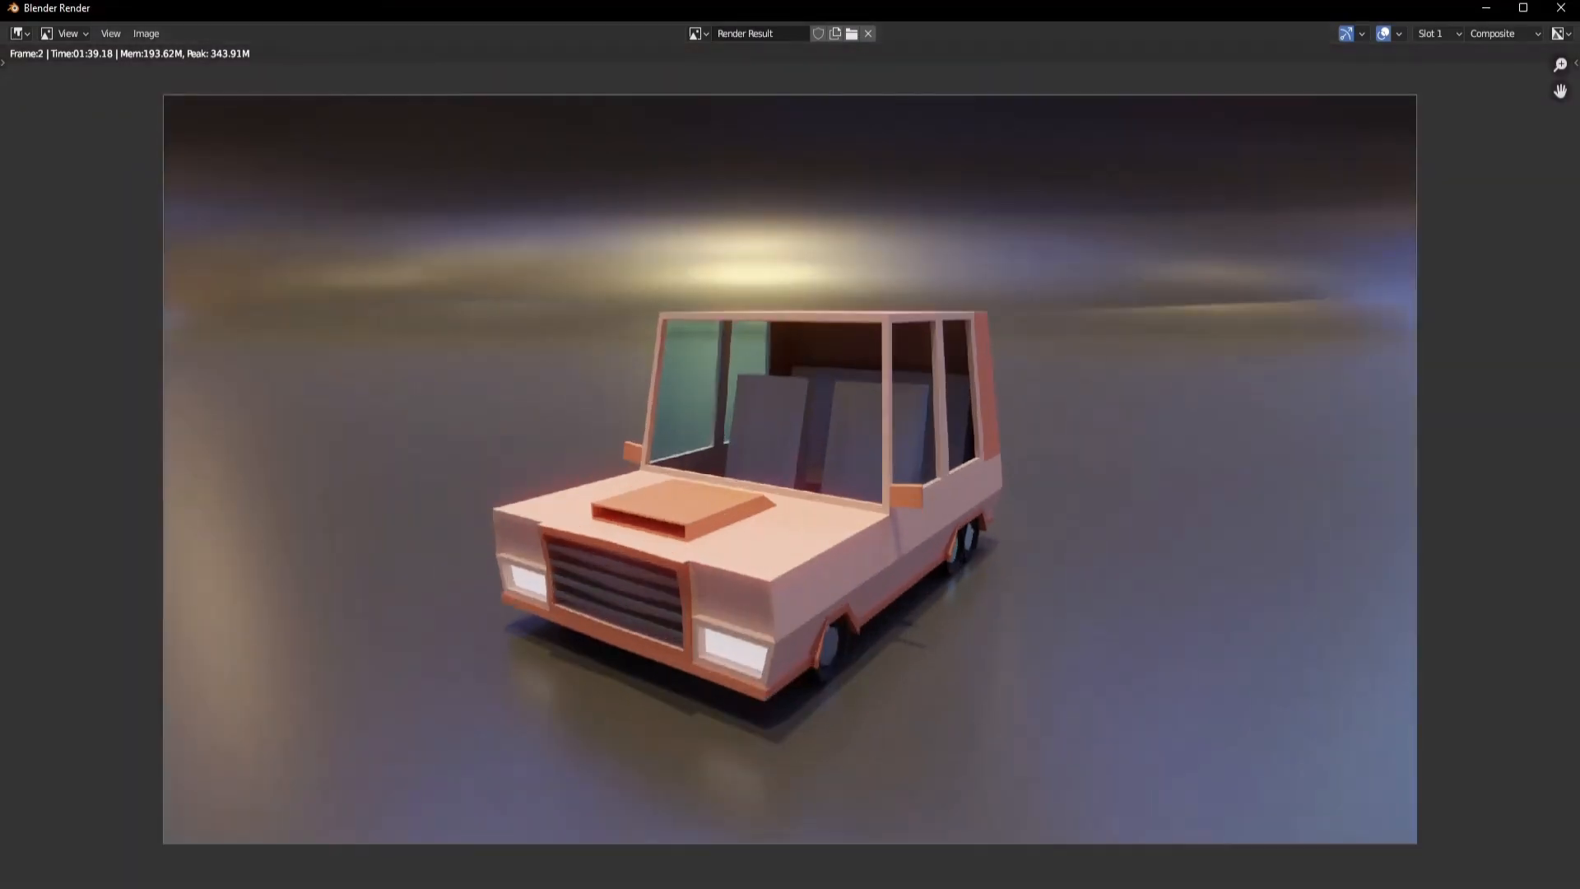
Close the render window and set the IOR of the car body's Glass material to 1.25.
click(1183, 856)
click(1560, 7)
scroll(659, 378, down, 3)
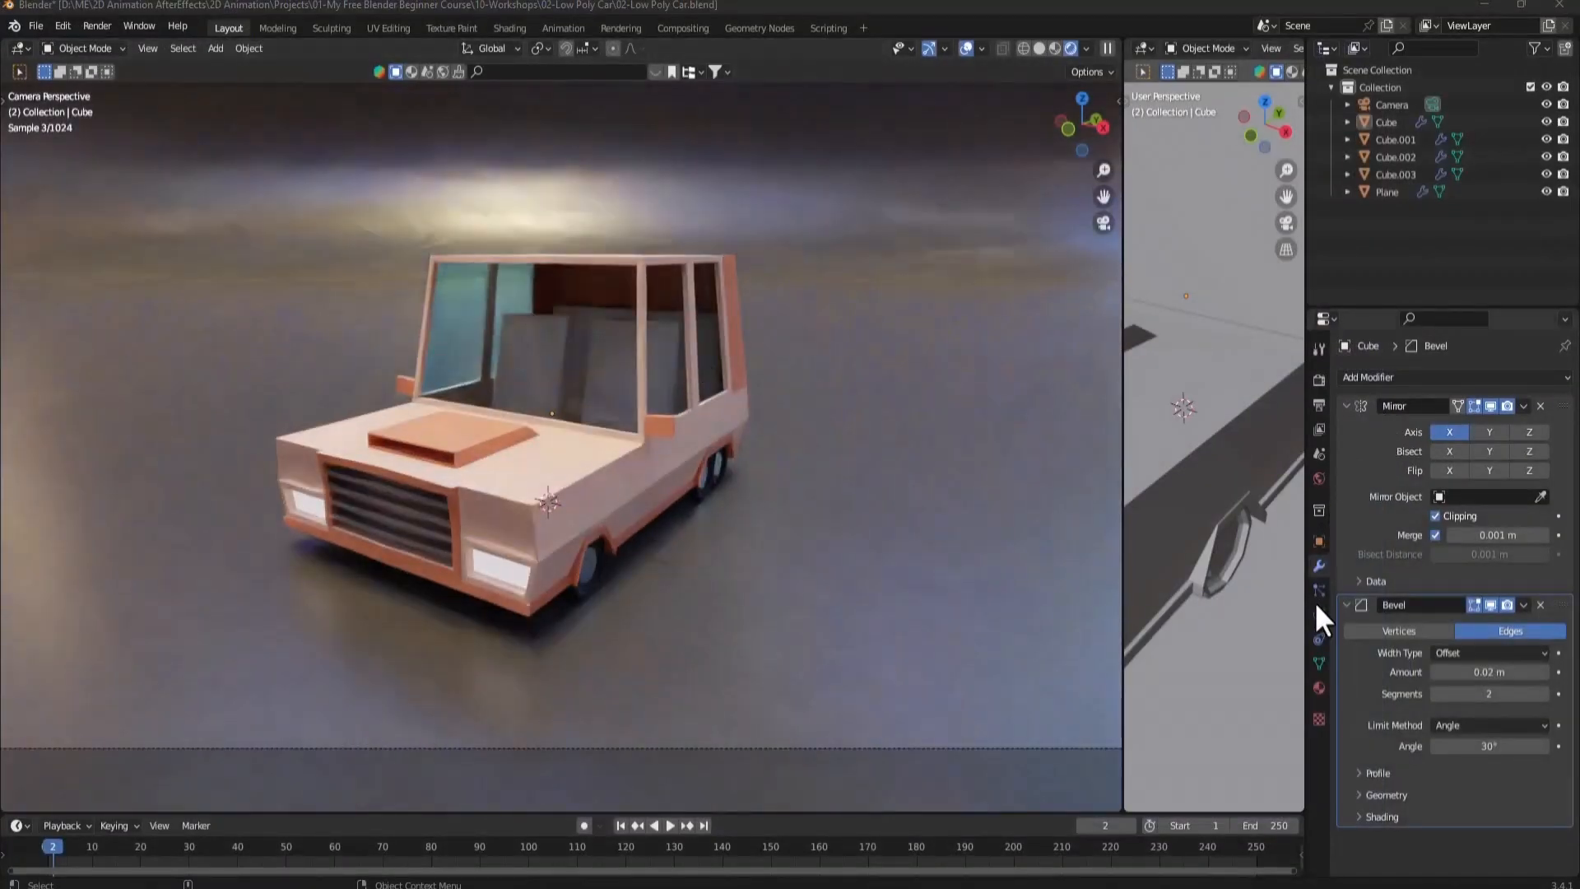
click(544, 459)
click(1321, 690)
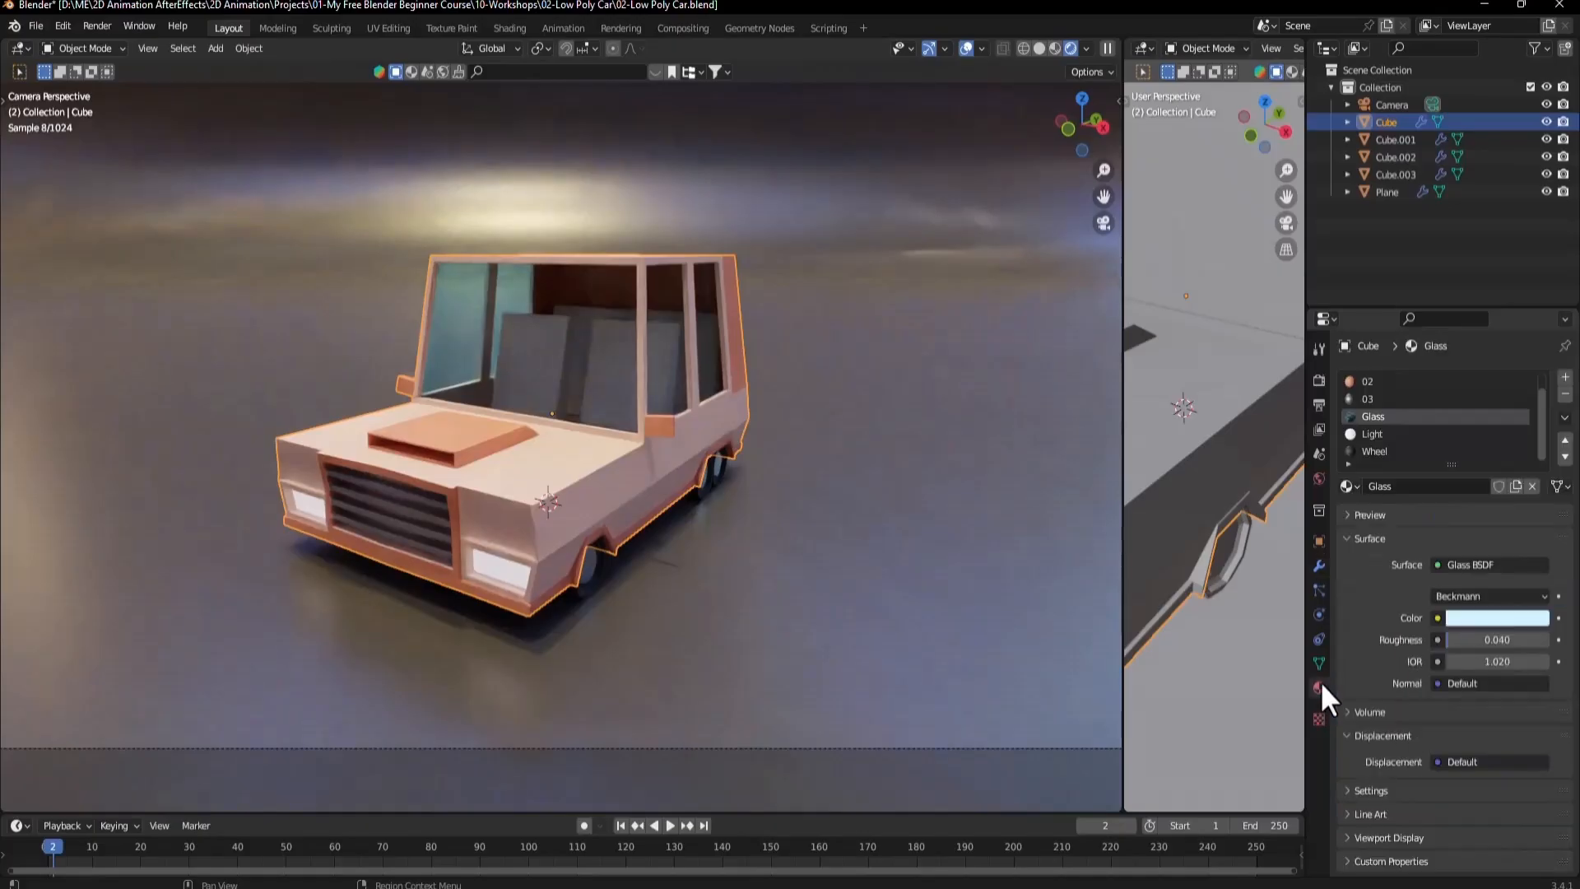
click(1496, 661)
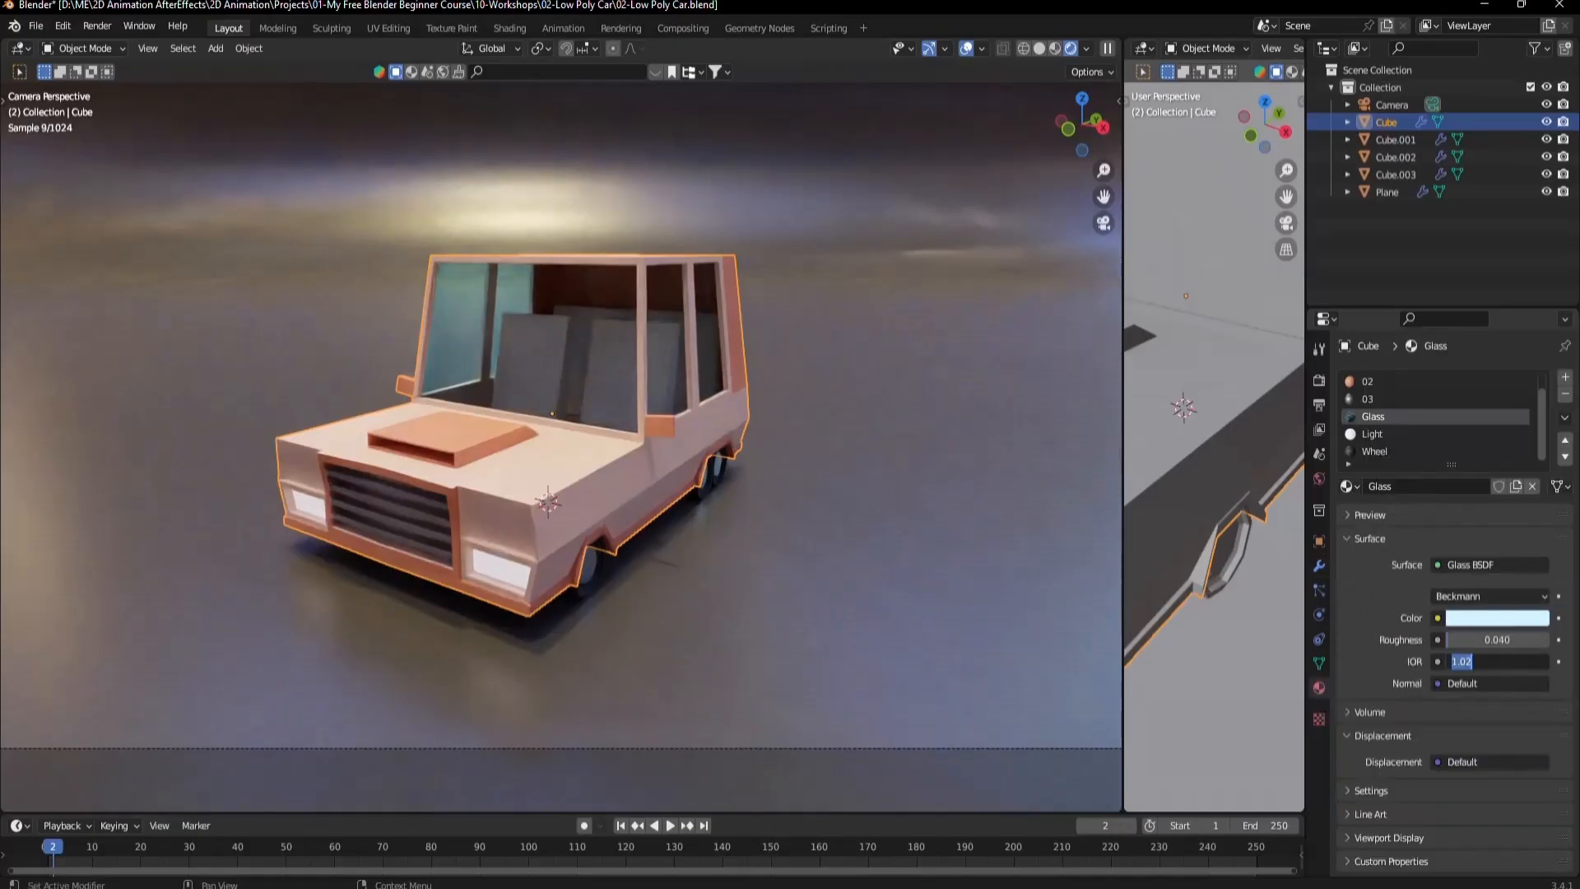
text(1.25)
key(Return)
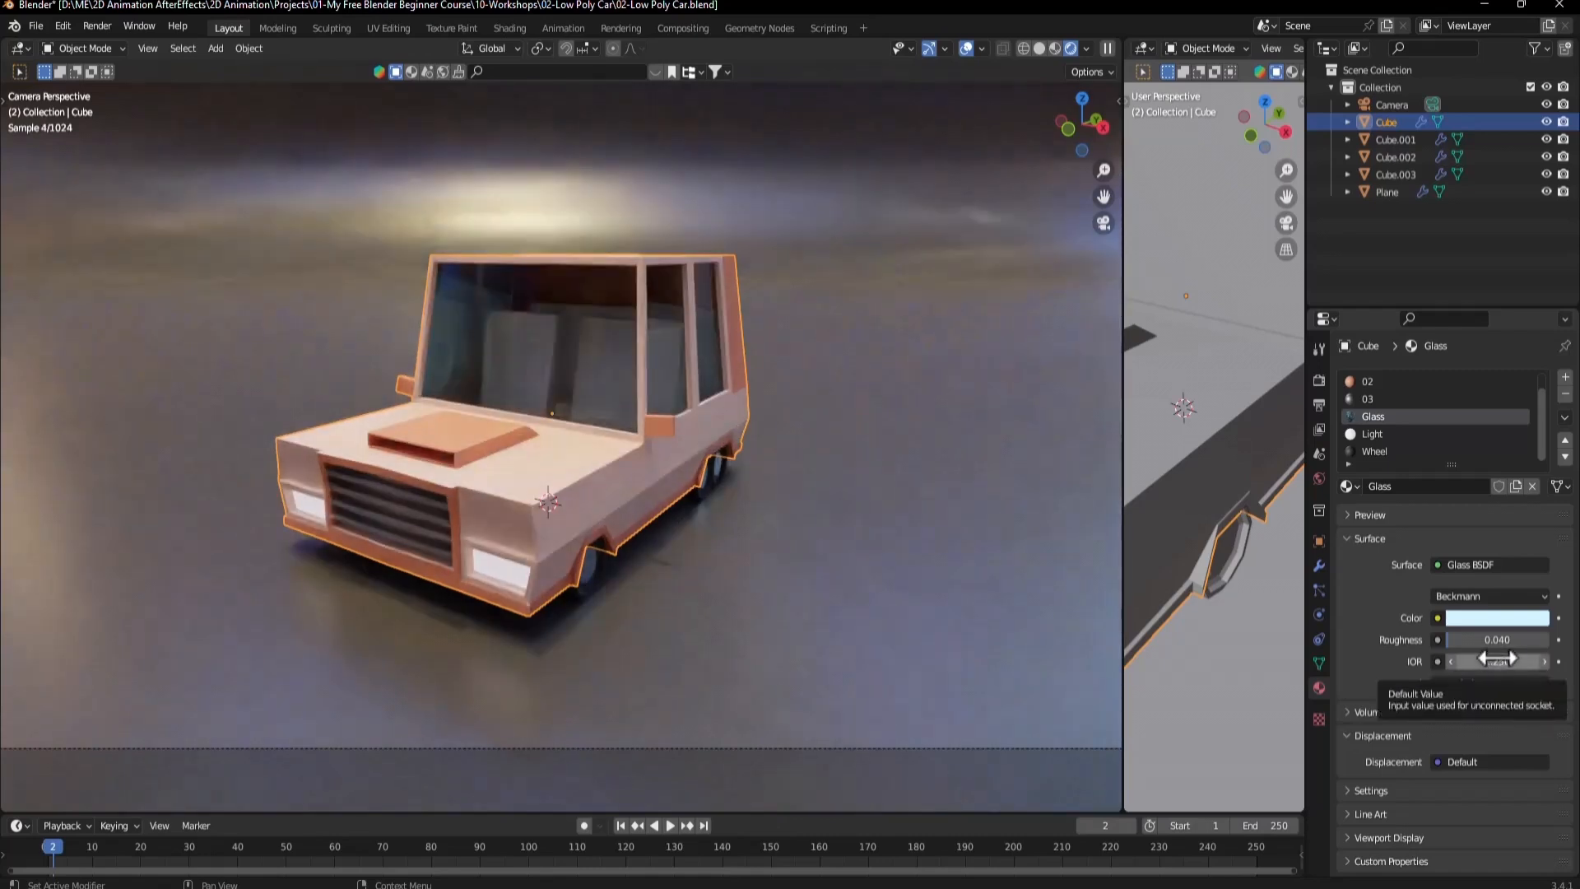
Set the car body's Glass material to a roughness of 0.1 and an IOR of 1.45.
click(1489, 636)
text(0.1)
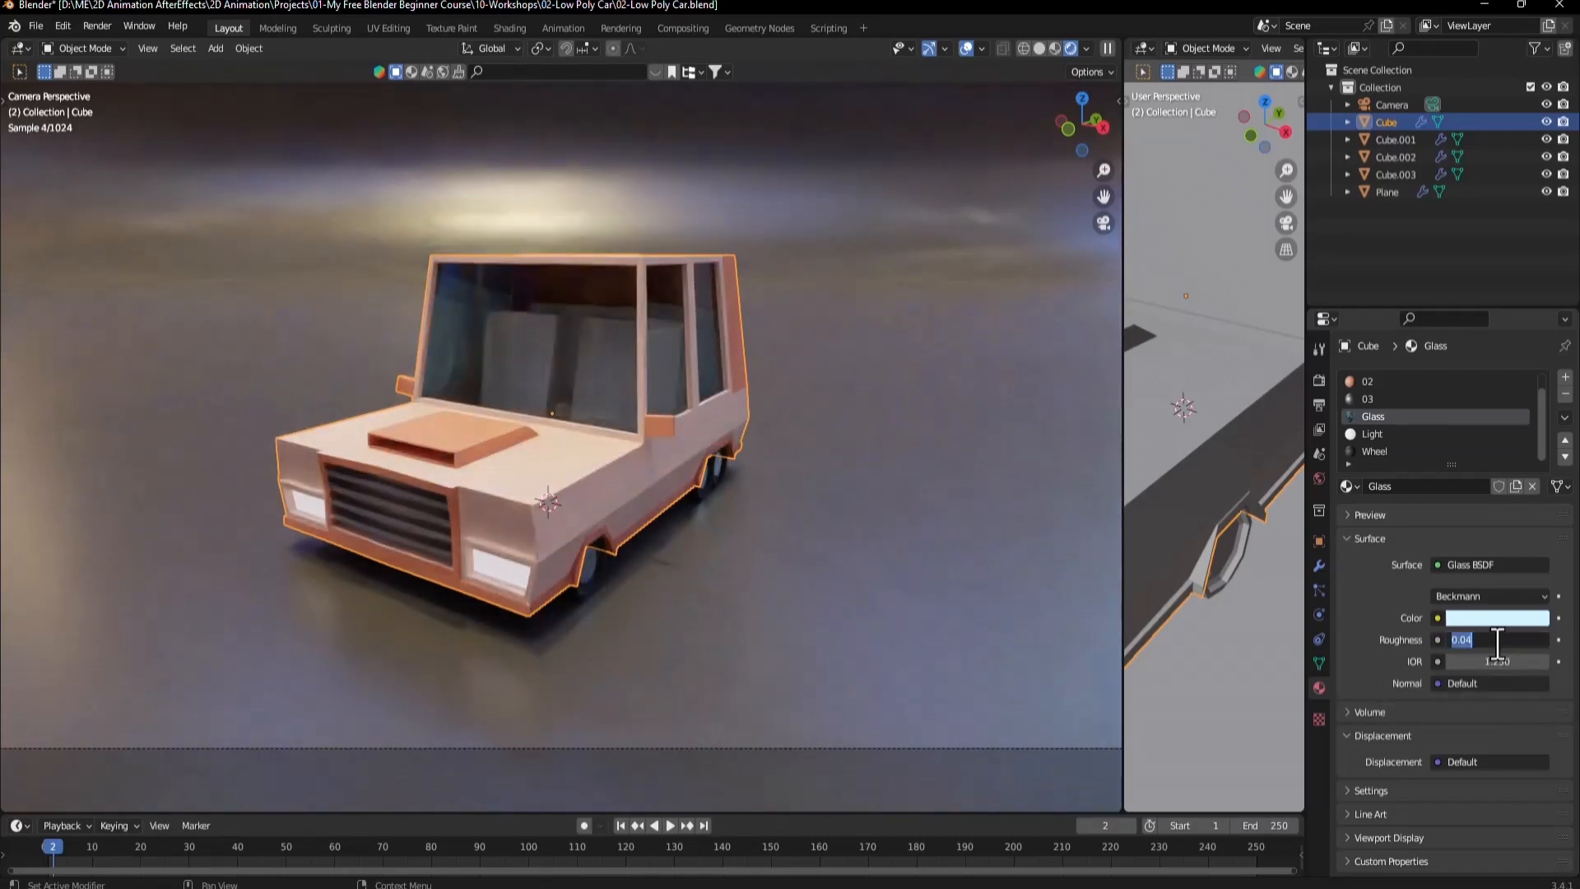
key(Return)
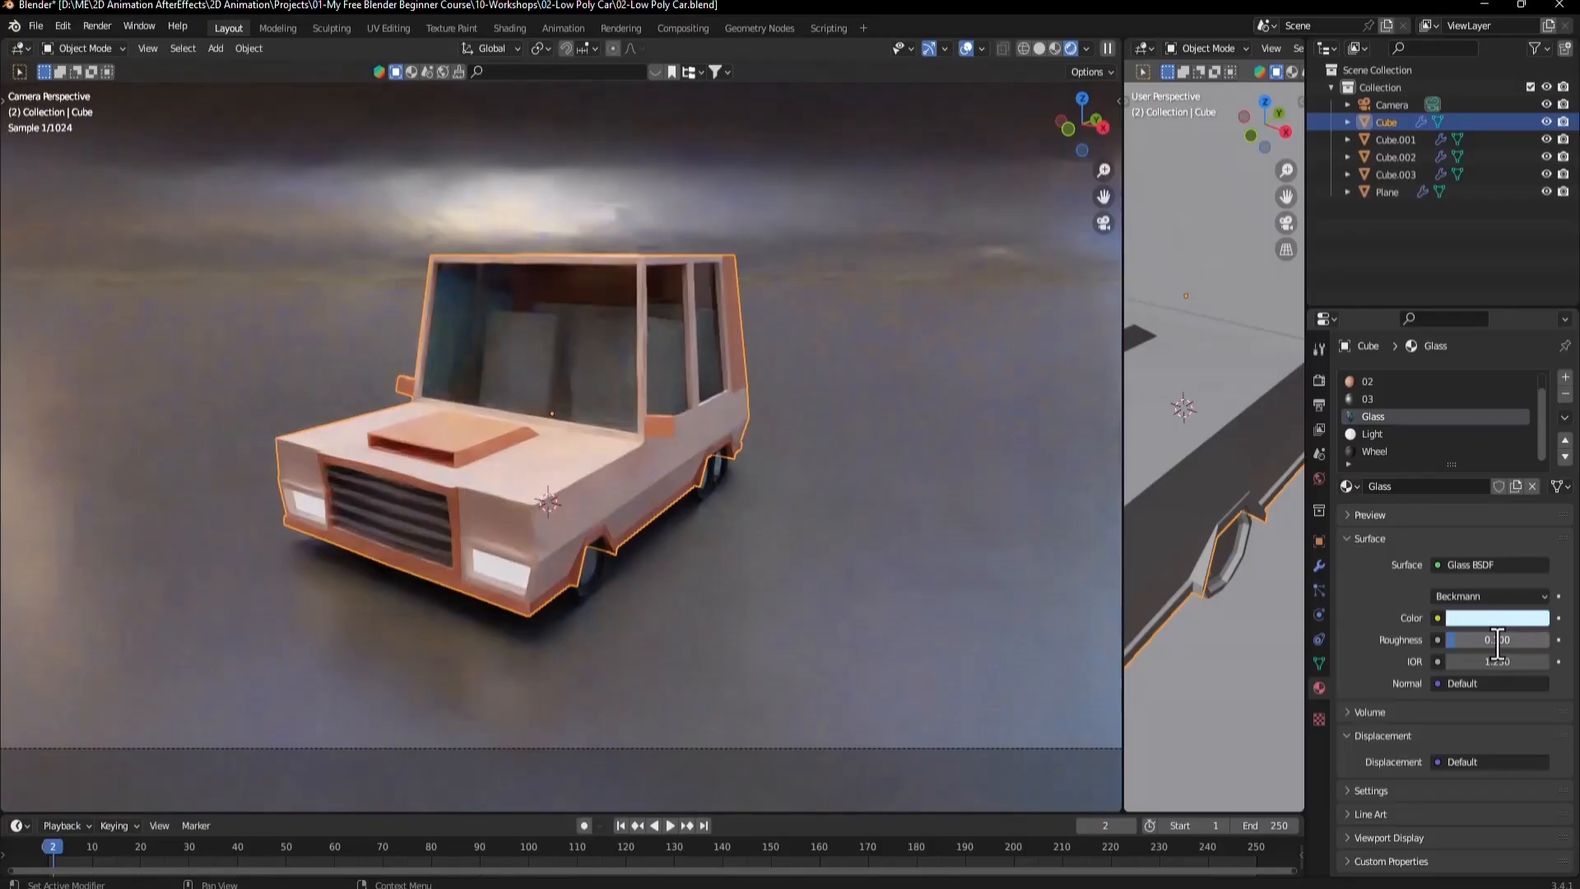
click(1513, 663)
text(1.48)
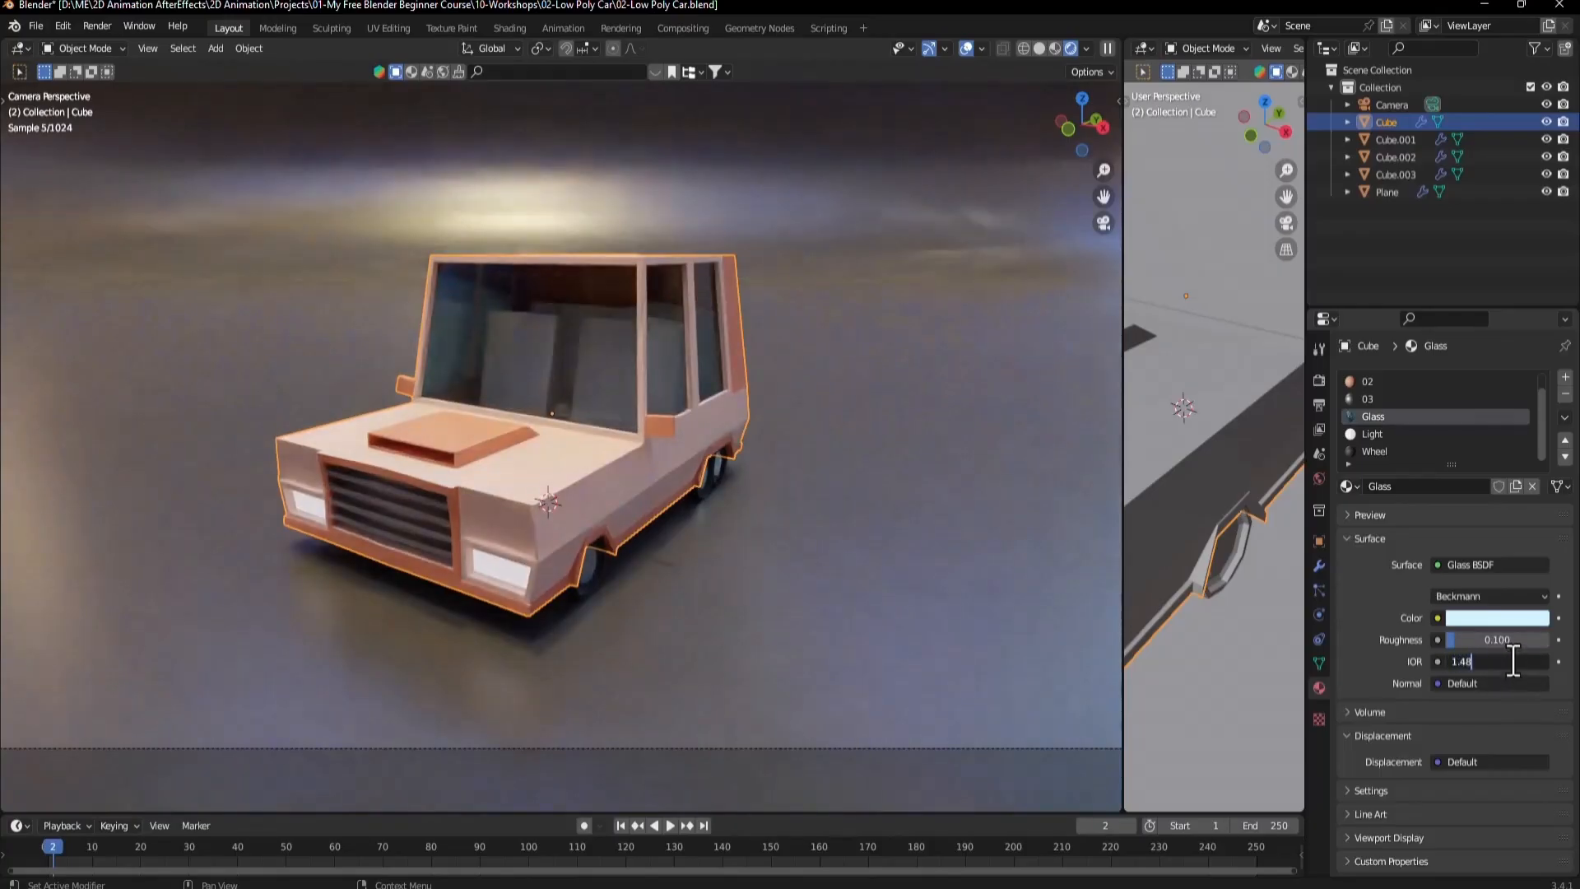
key(BackSpace)
text(5)
key(Return)
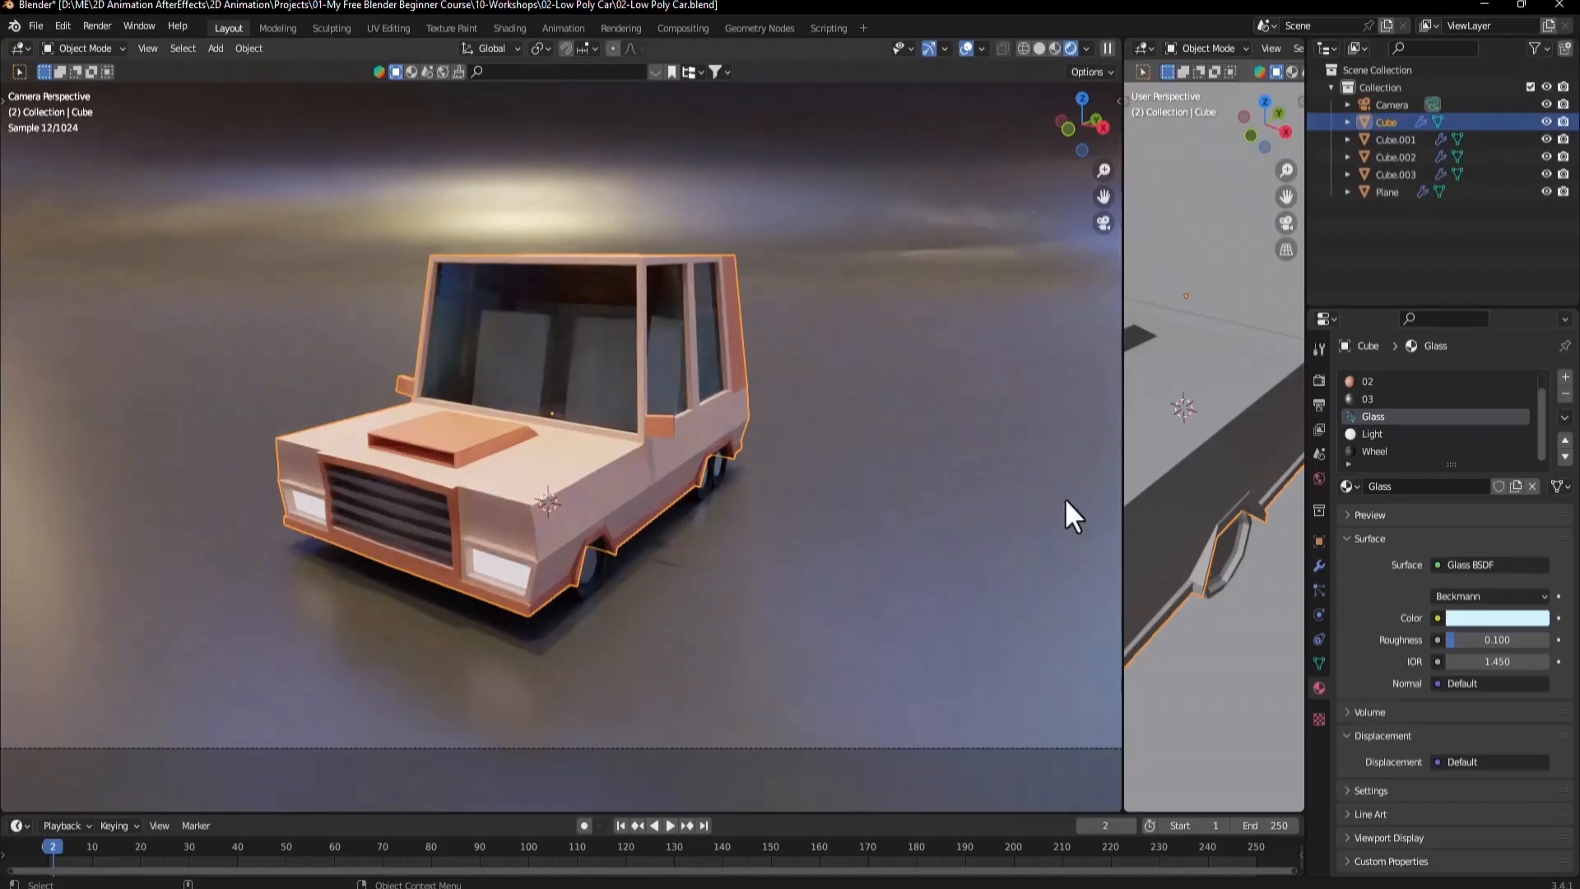
Raise the camera about 0.8 m along the Z axis, and switch the rendered viewport out of the camera view.
click(1391, 103)
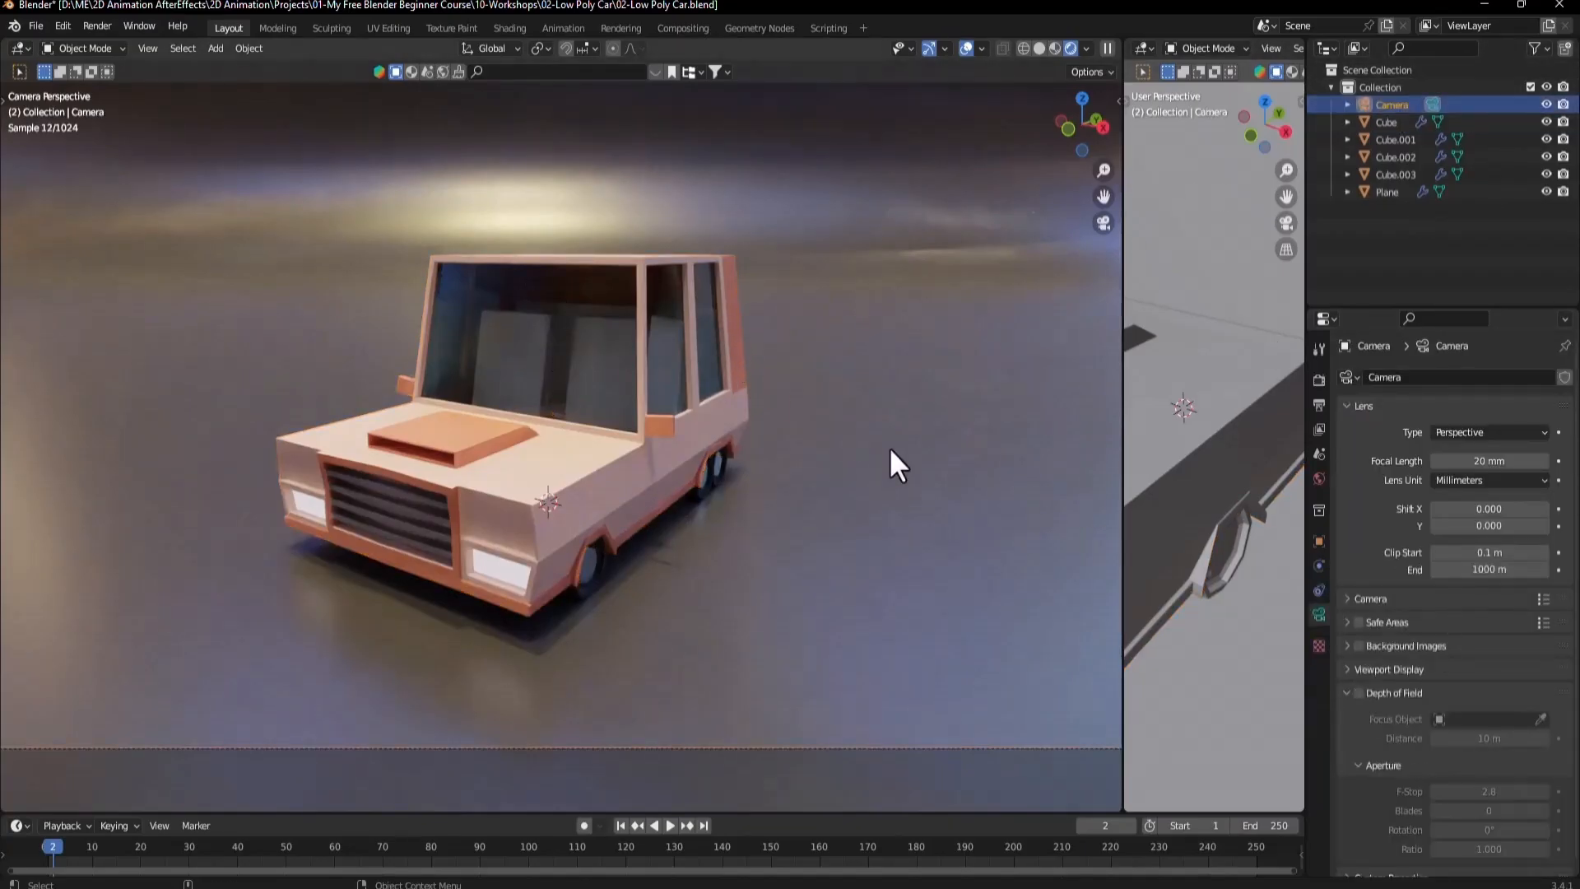
key(KP_Decimal)
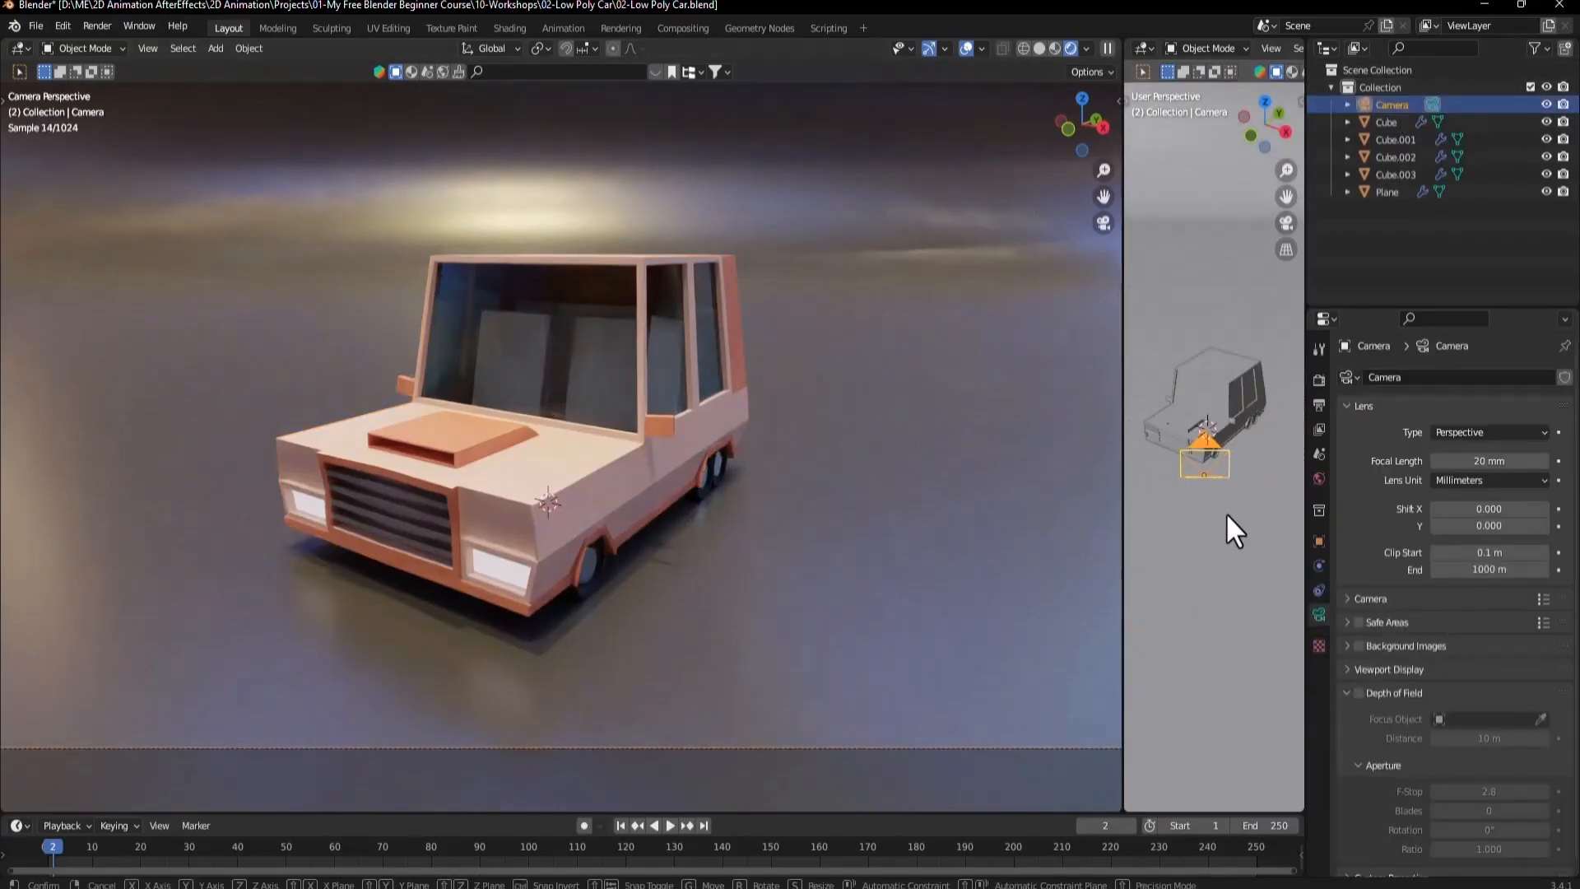
key(g)
key(z)
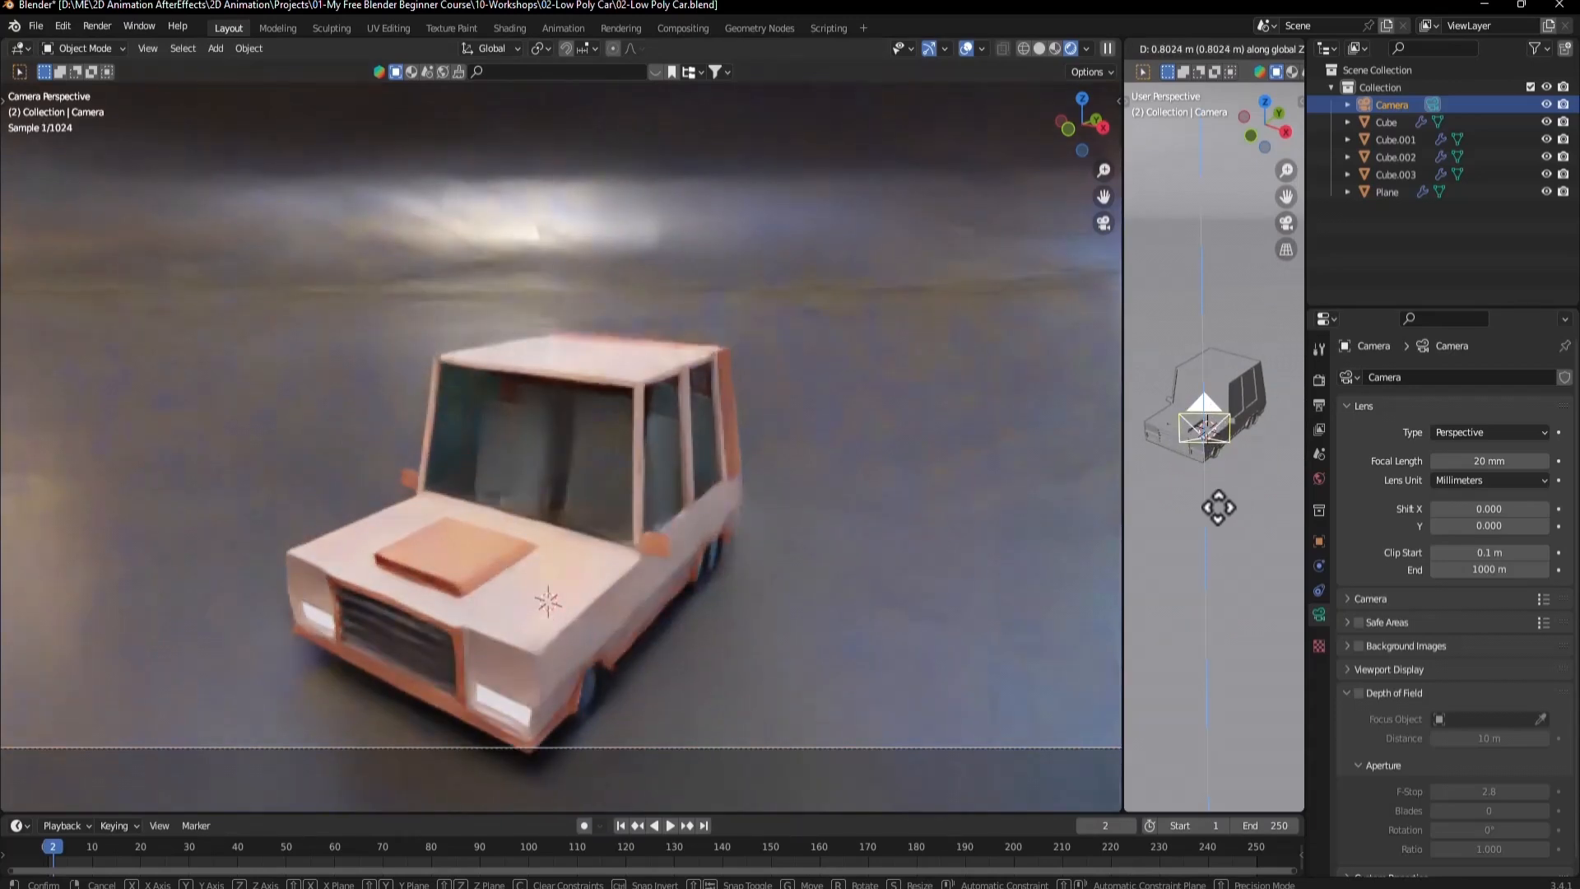
click(1294, 483)
key(KP_0)
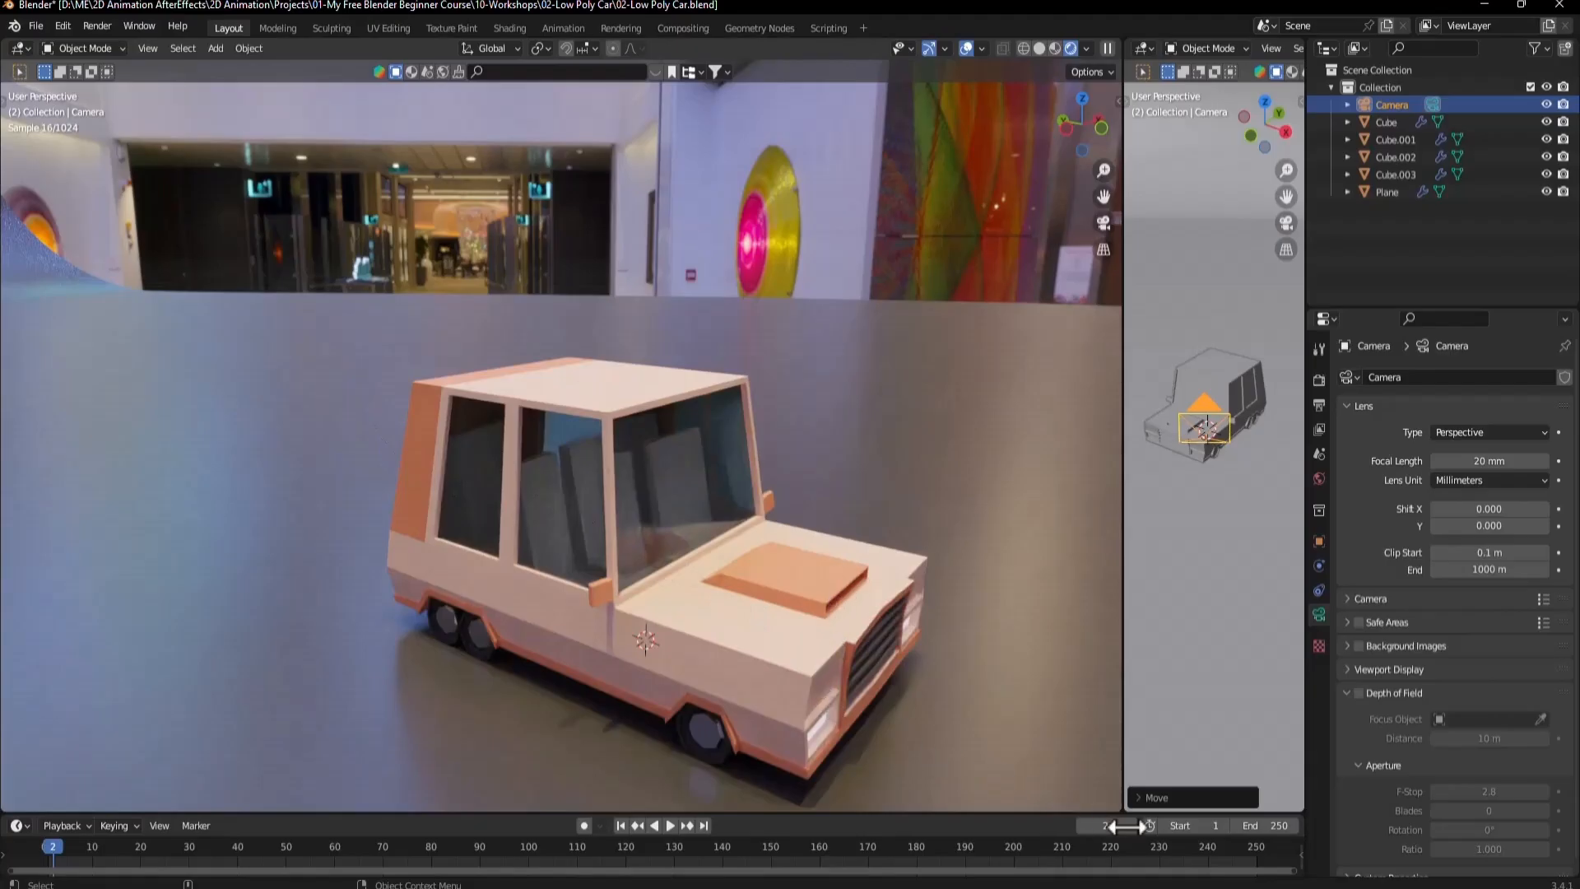
Switch to File Explorer and open the character reference GIF from the 03-Low Poly Charachter folder in 10-Workshops.
mouse_move(1187, 887)
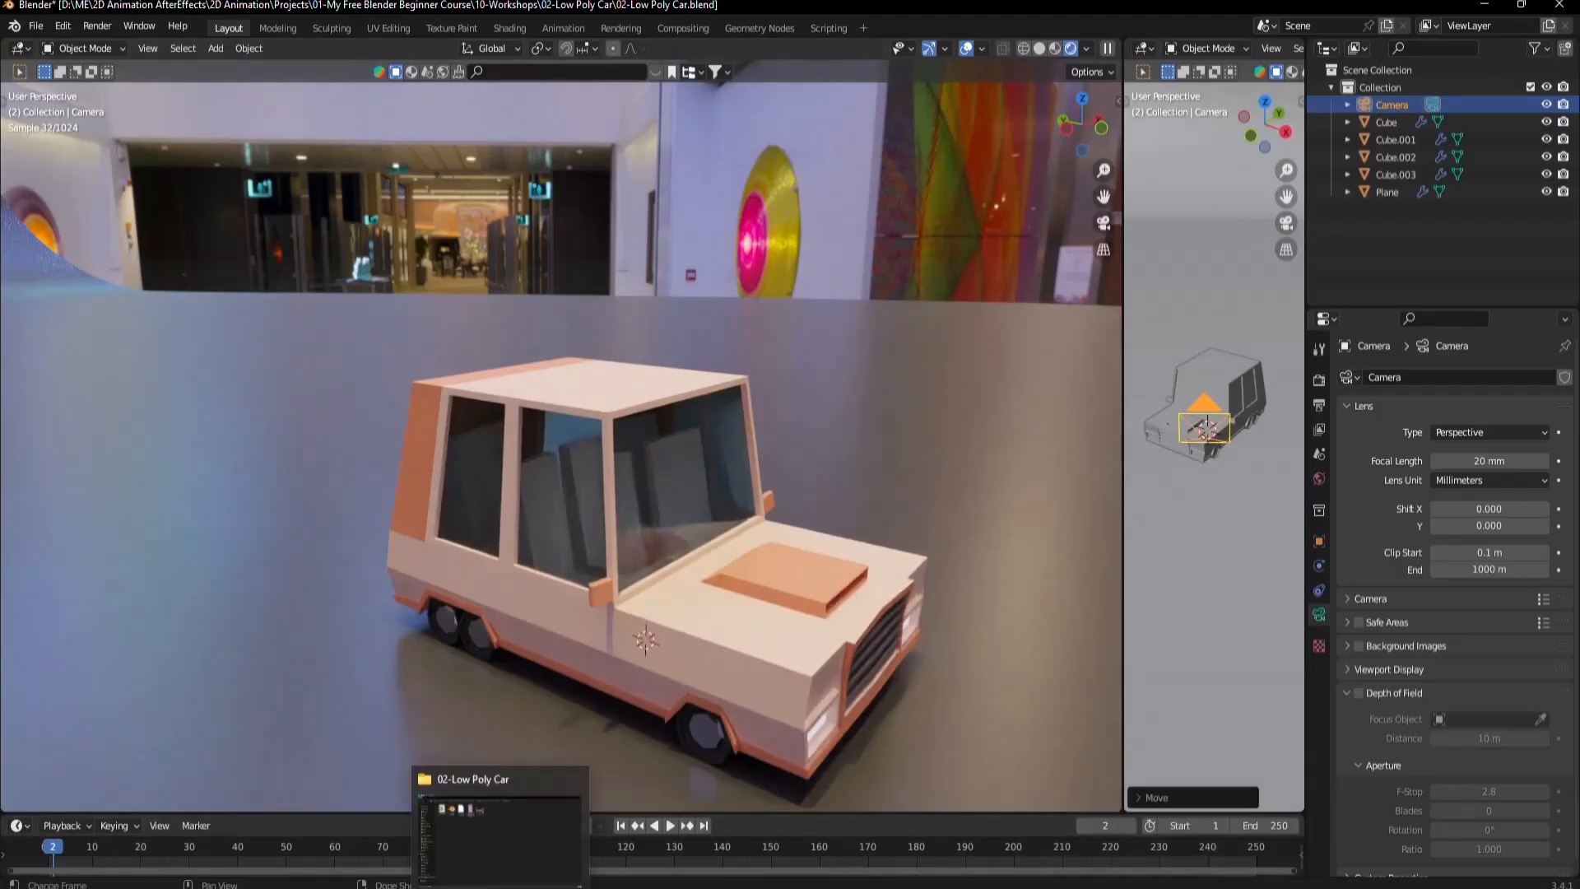
click(493, 864)
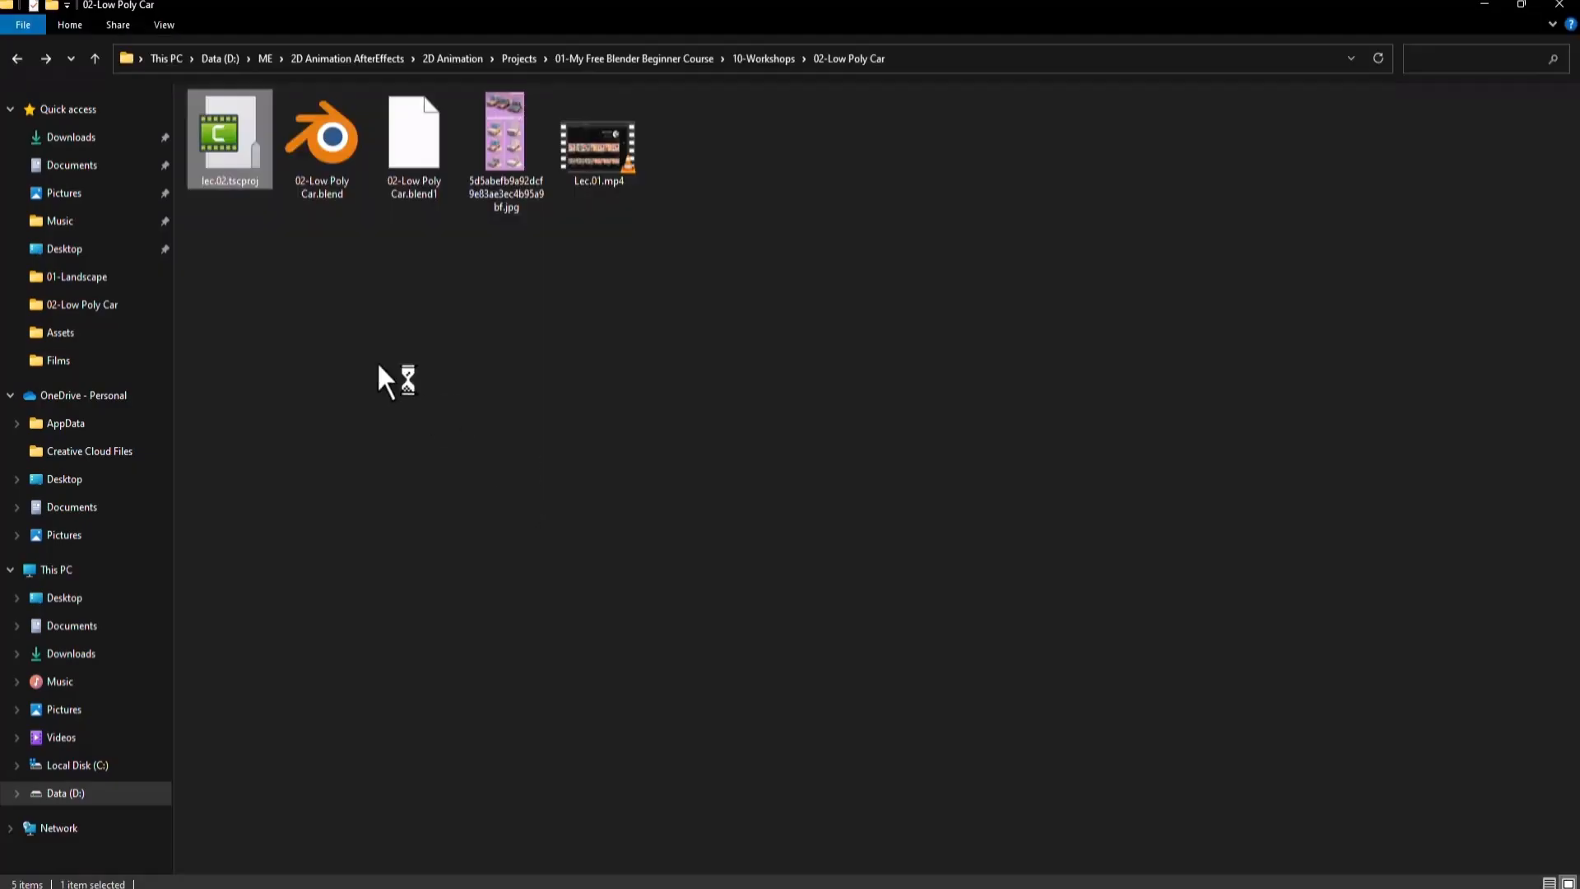
key(alt+Up)
click(276, 181)
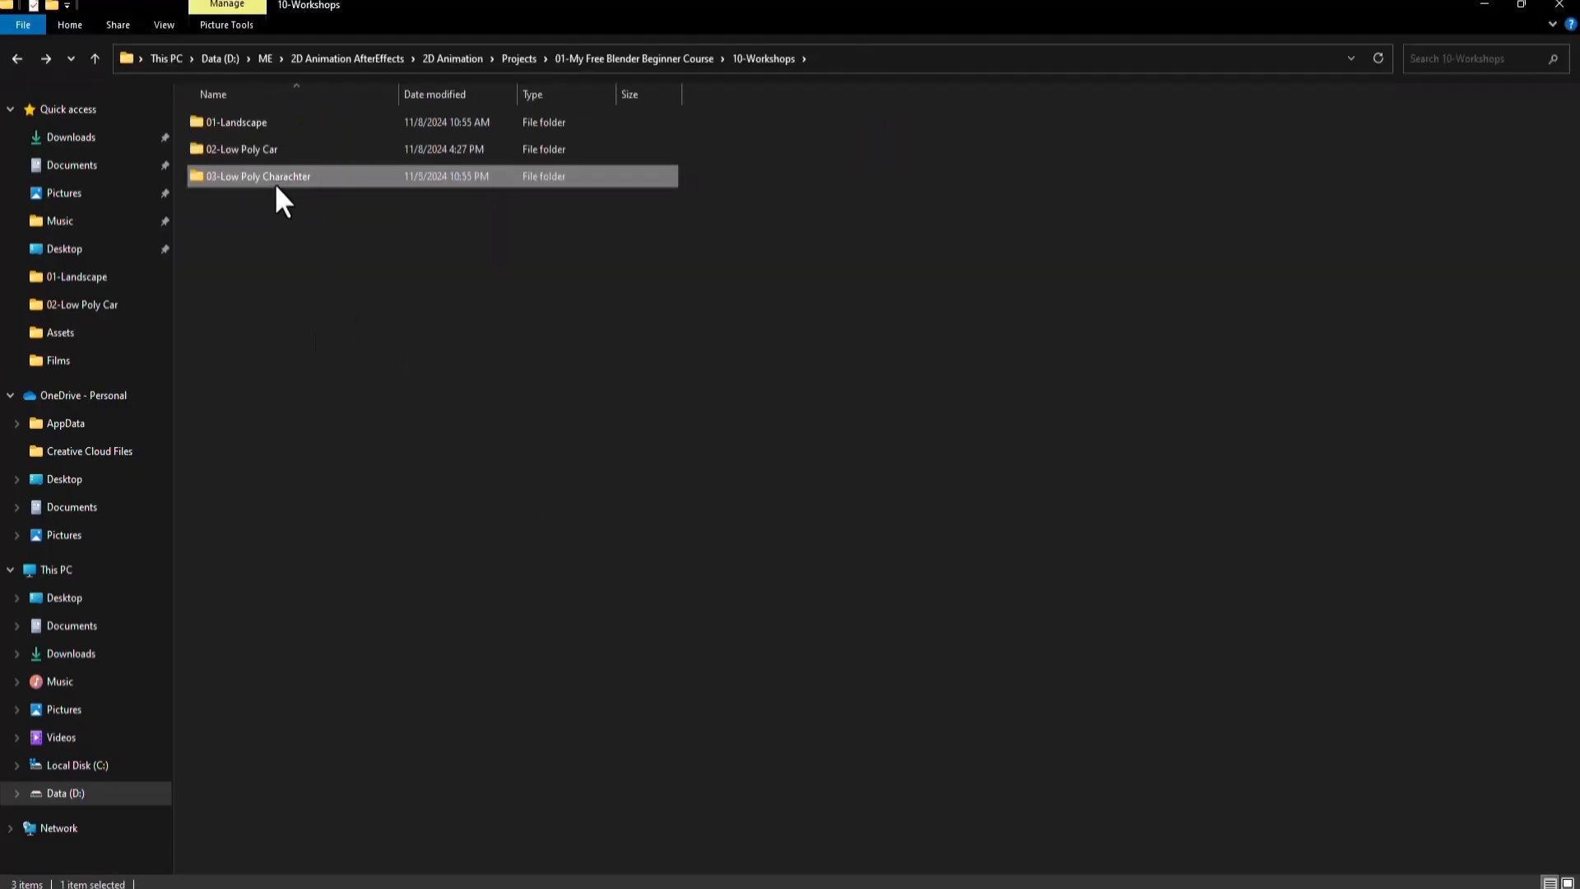
double_click(276, 179)
click(434, 160)
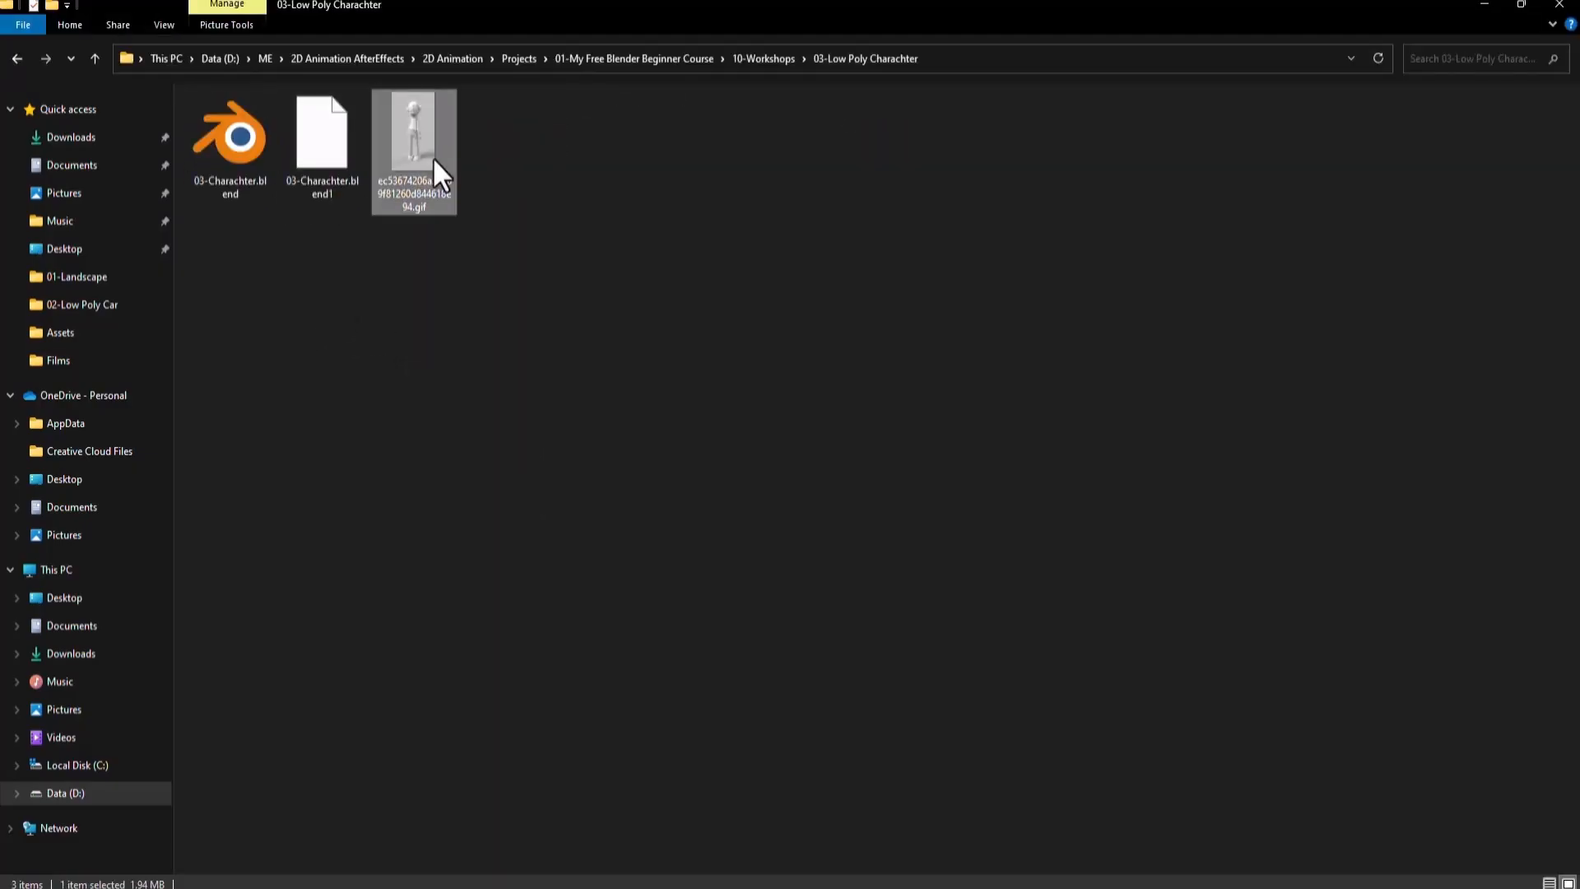
key(Return)
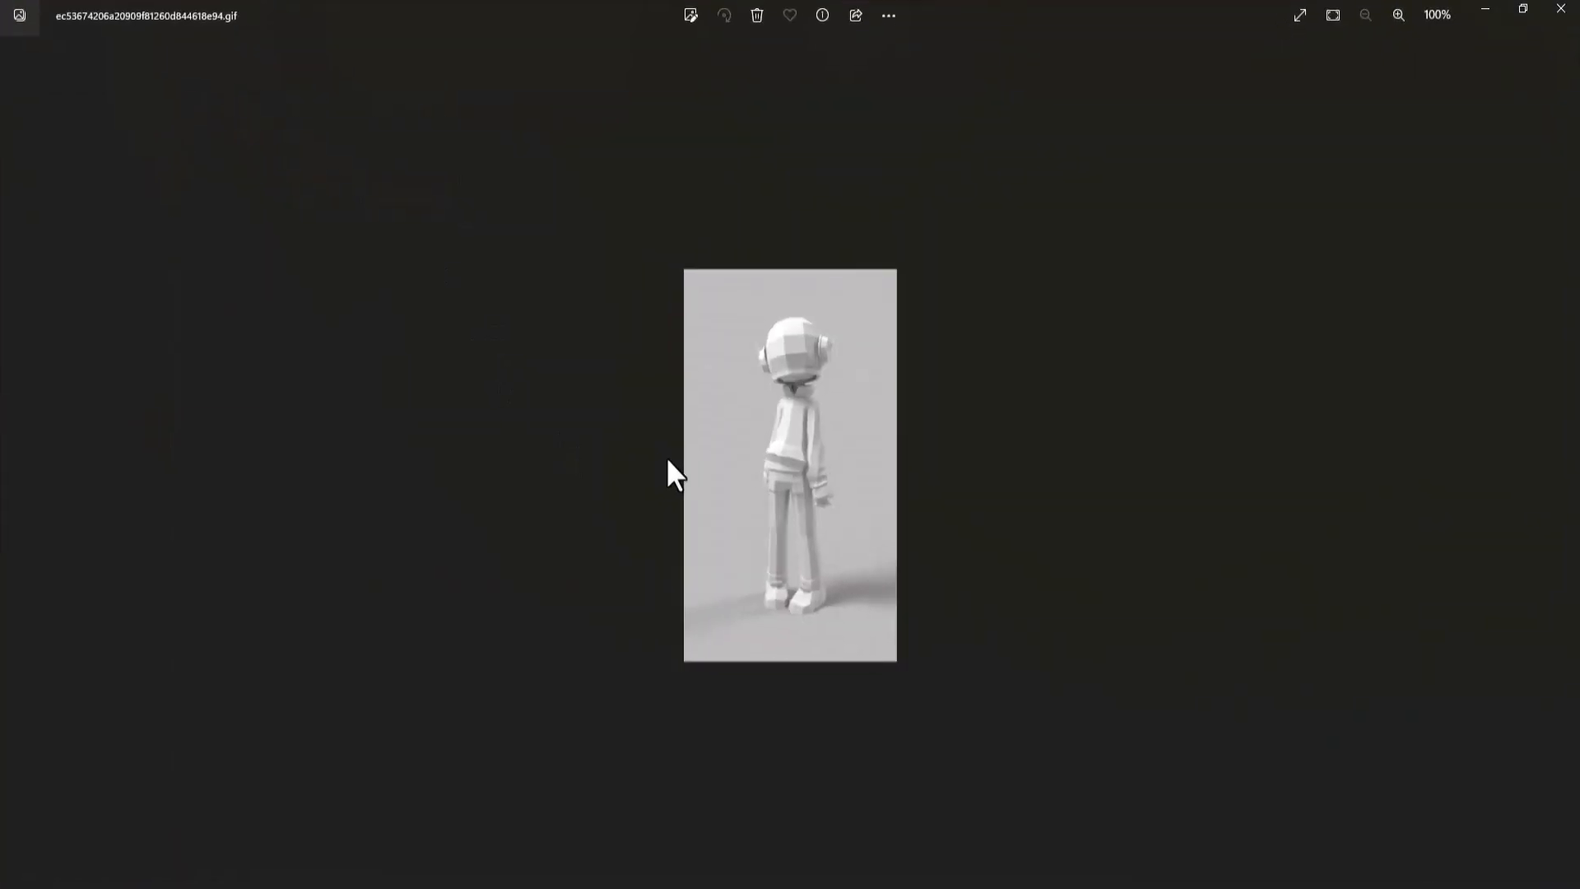
Examine the low poly character in the reference GIF up close, close the image viewer and leave File Explorer.
scroll(869, 467, up, 4)
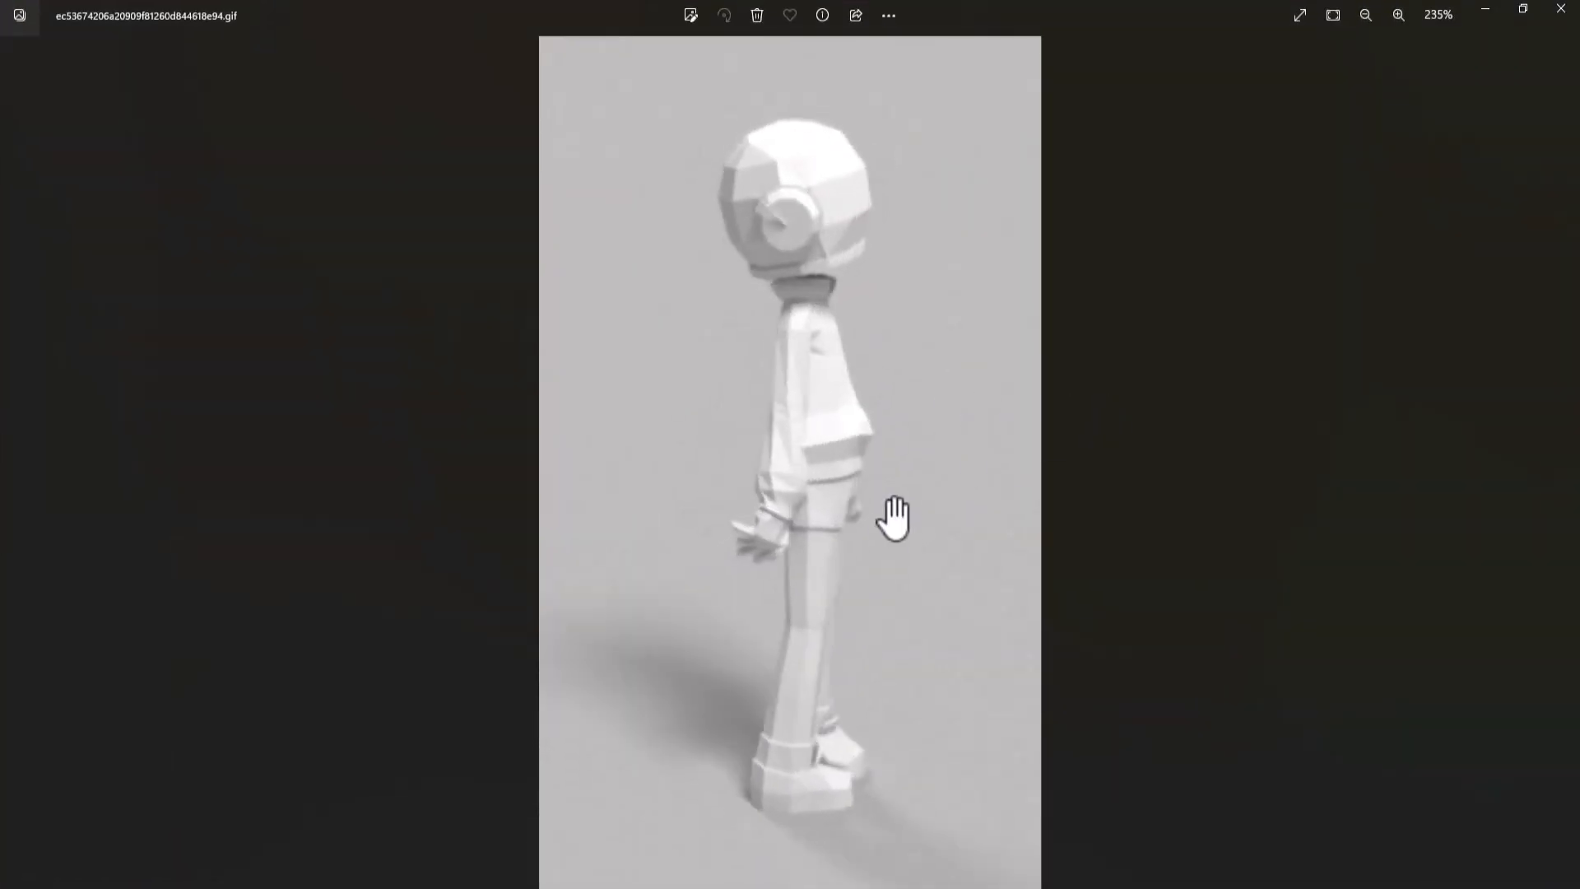
click(1559, 10)
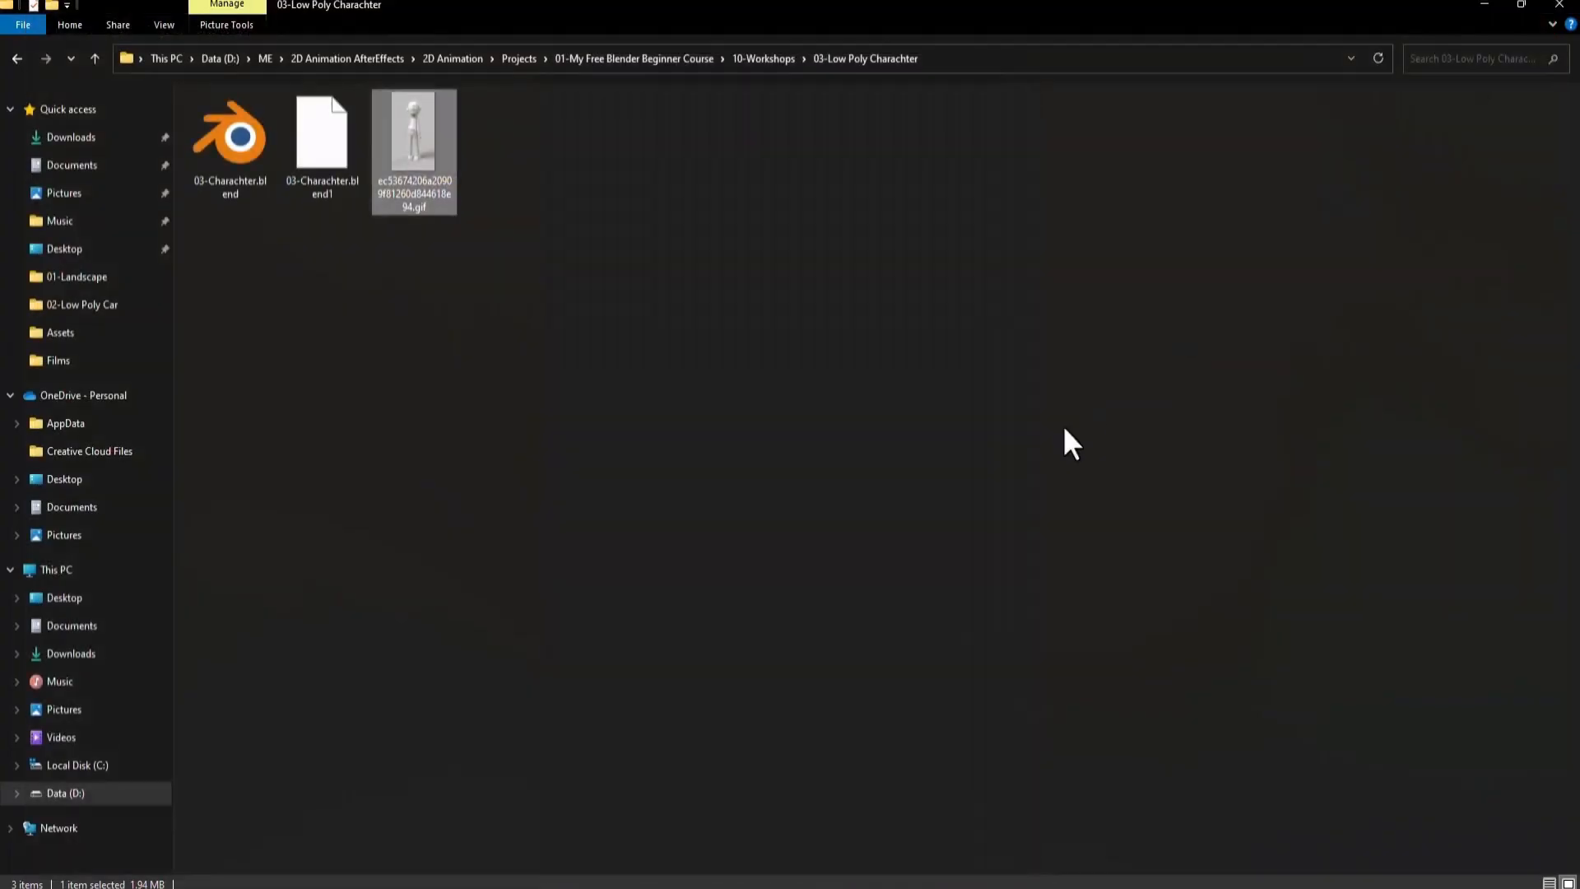
mouse_move(1177, 876)
click(1188, 832)
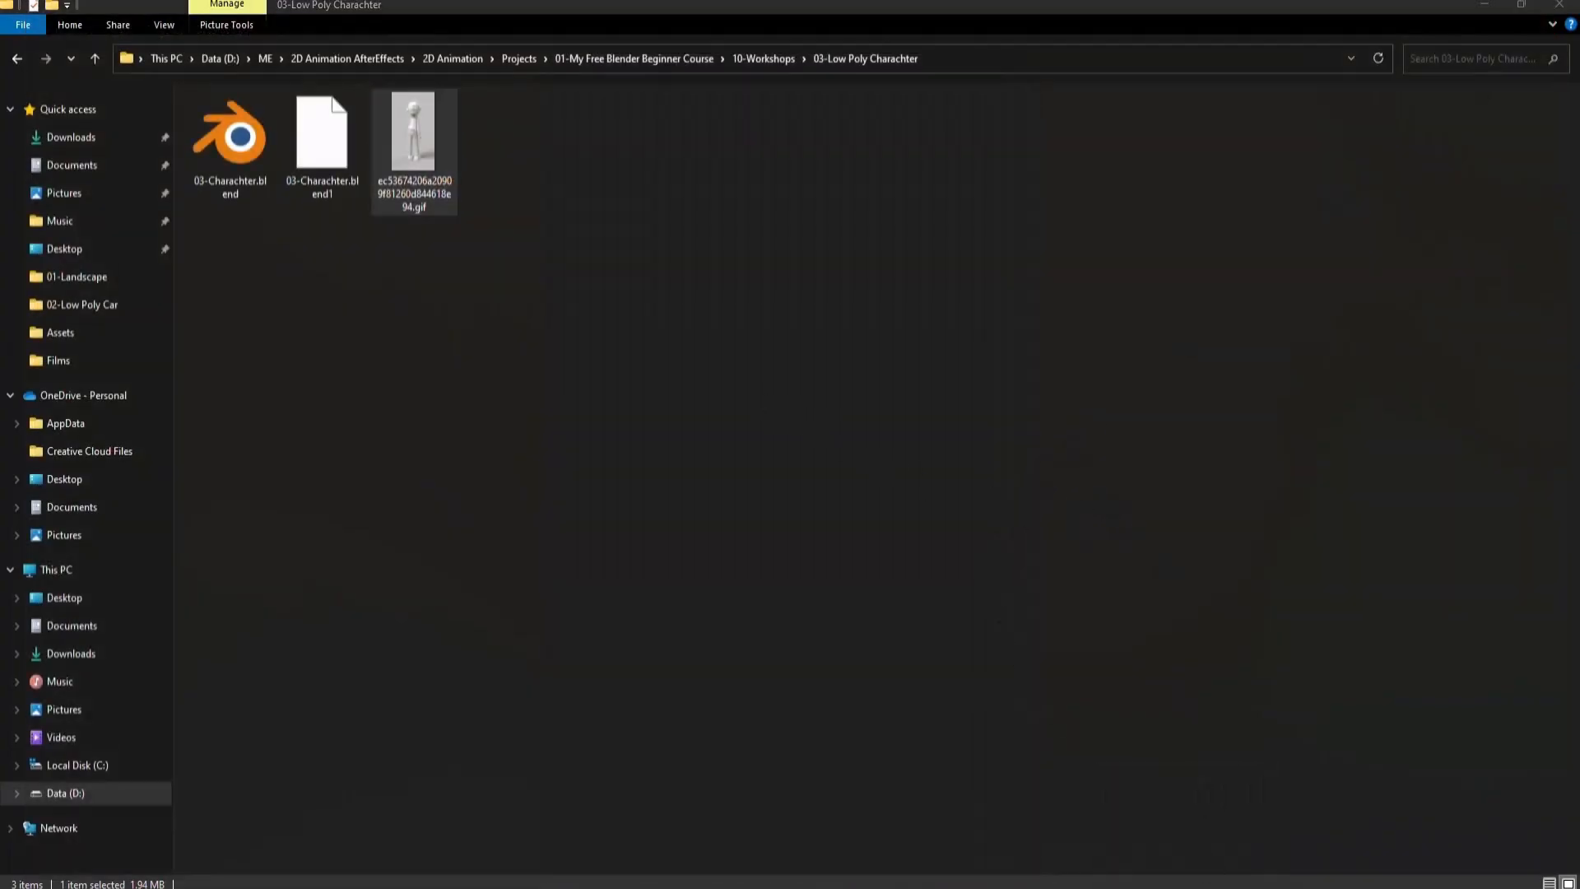